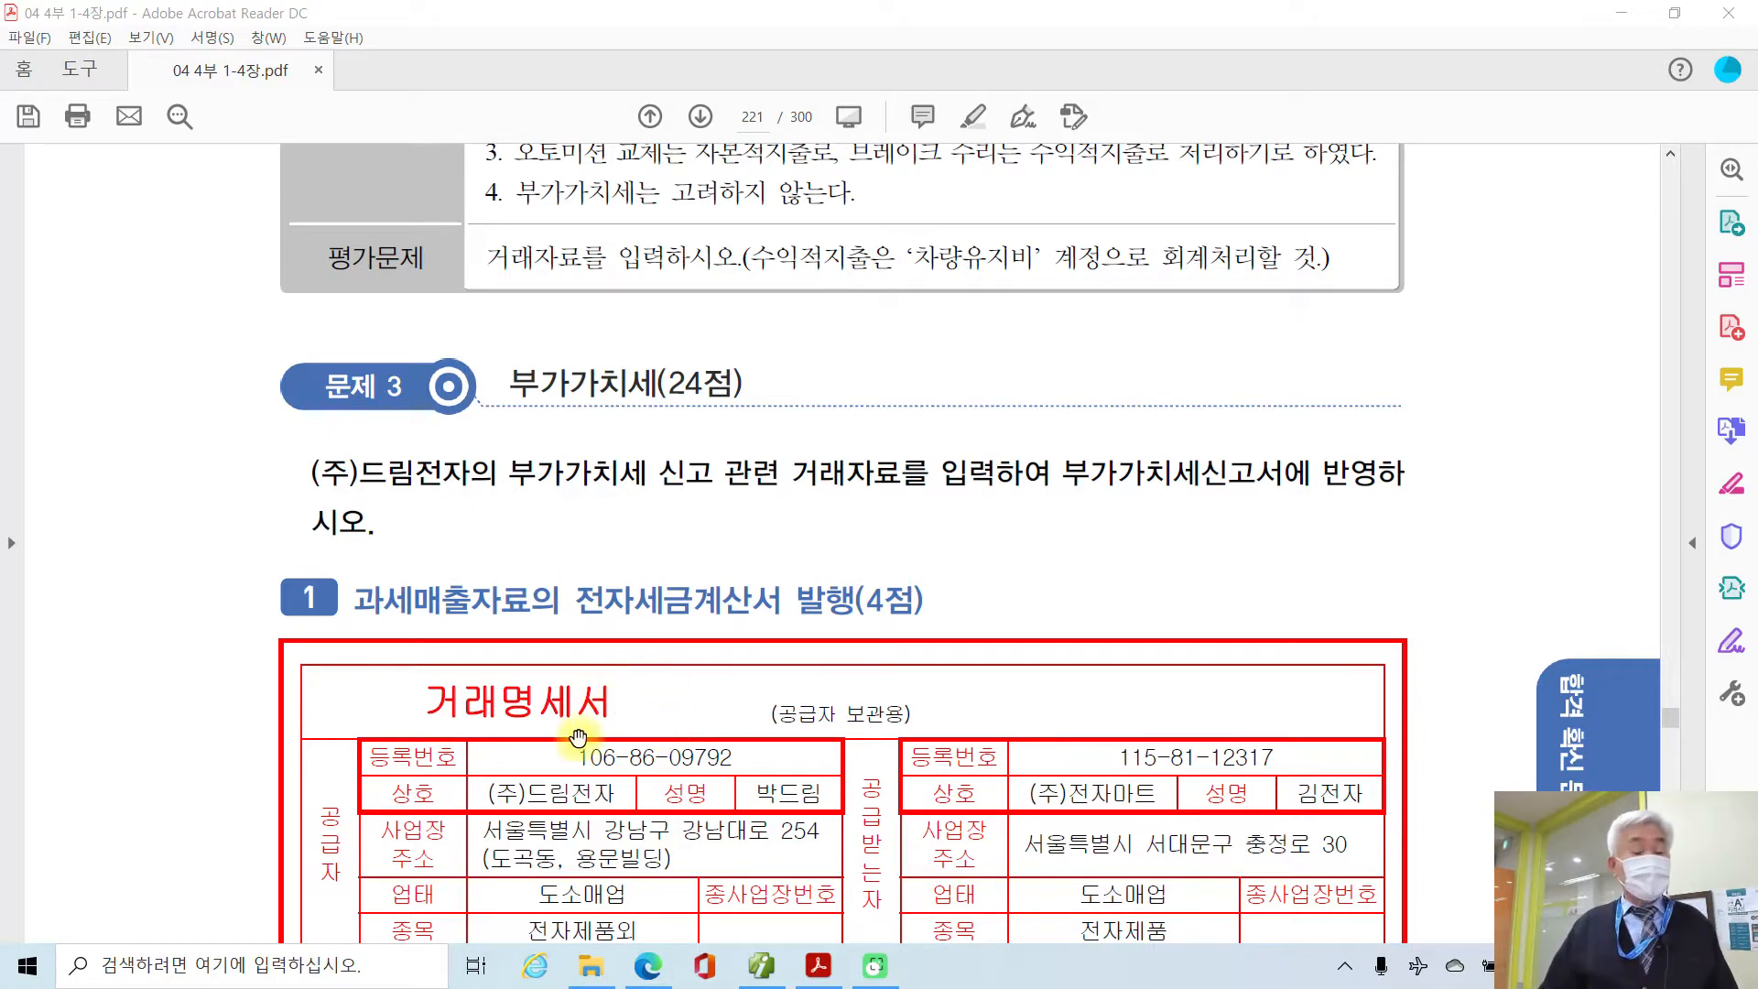
Step: On page 221, underline '과세매출자료' and '전자세금계산서 발행' in the task 1 heading in red and add margin marks
scroll(582, 732, down, 3)
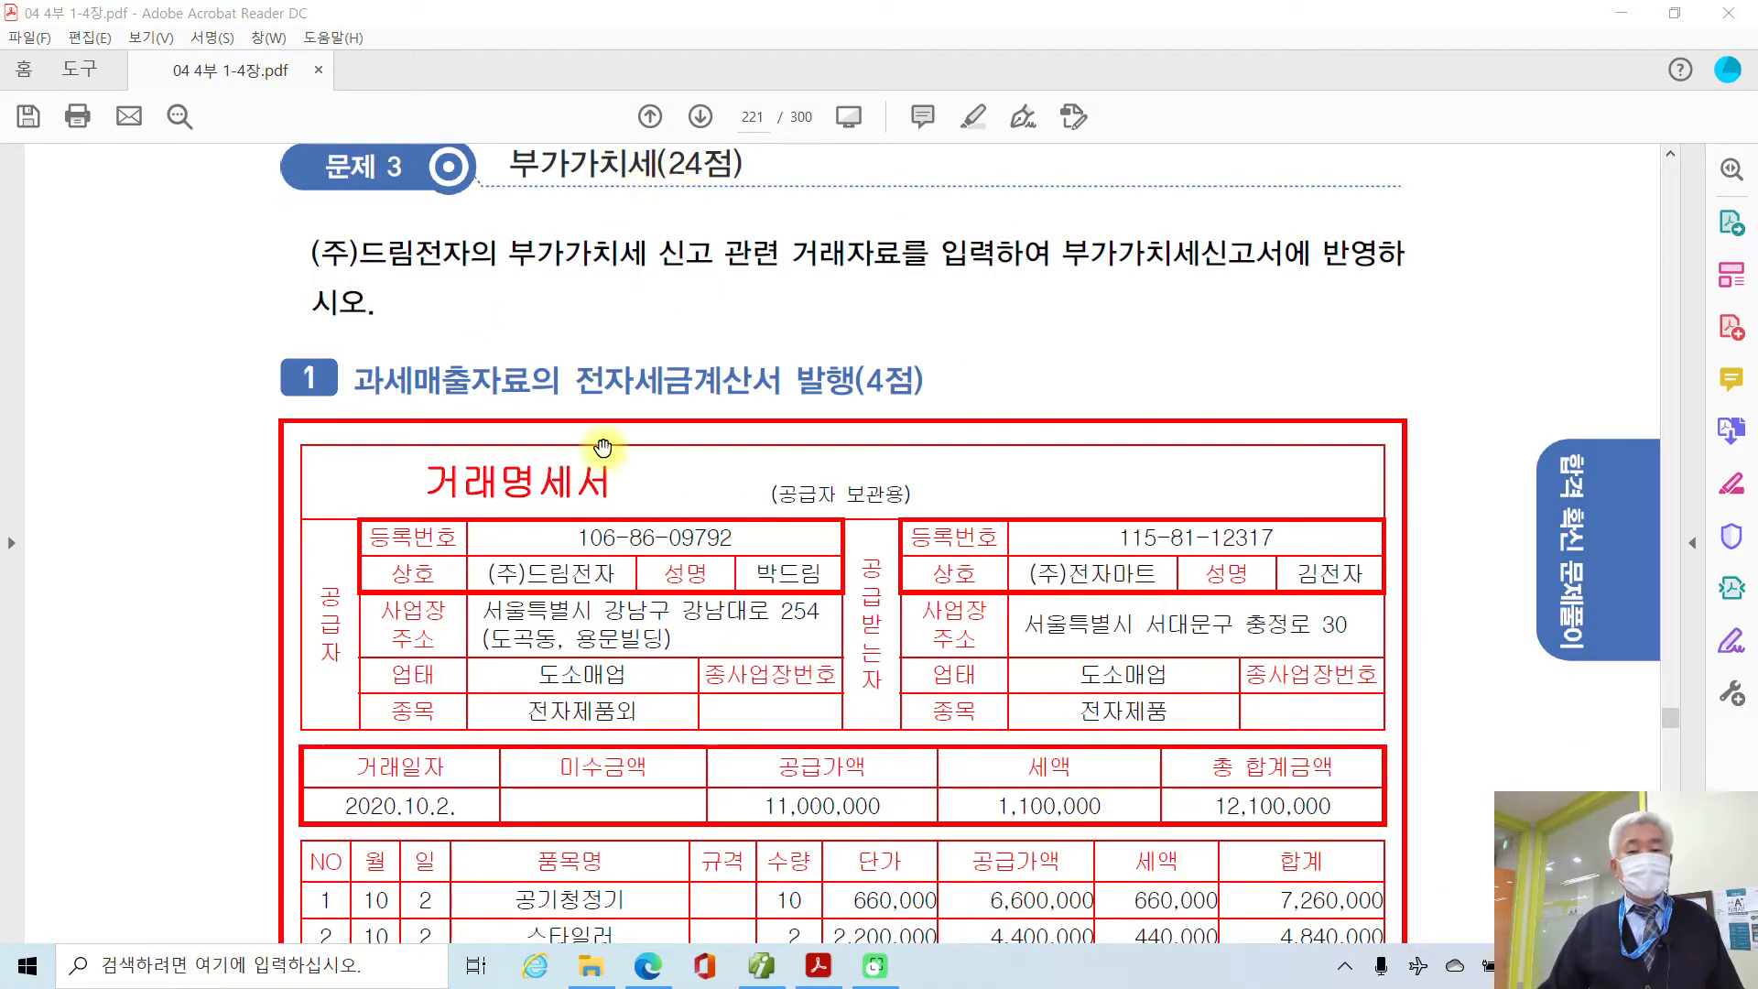
scroll(595, 439, down, 1)
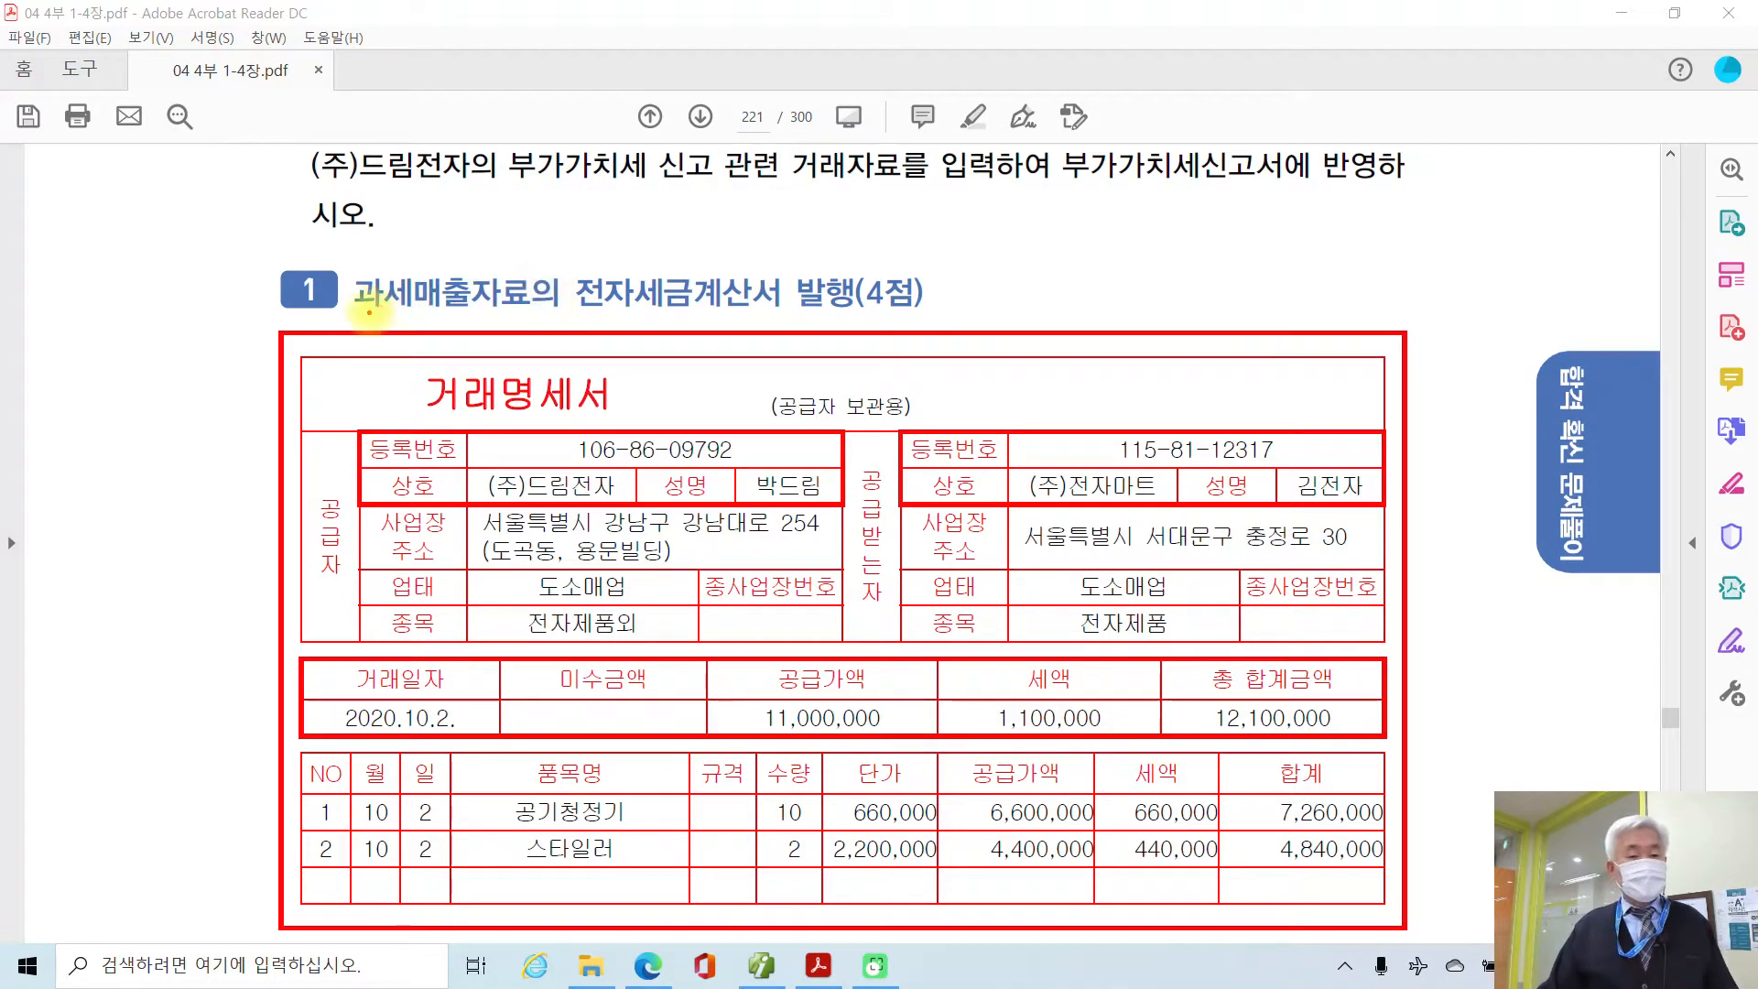
drag(368, 312, 529, 313)
mouse_move(177, 327)
mouse_down()
mouse_move(166, 358)
mouse_move(201, 361)
mouse_up()
click(241, 358)
drag(604, 320, 930, 317)
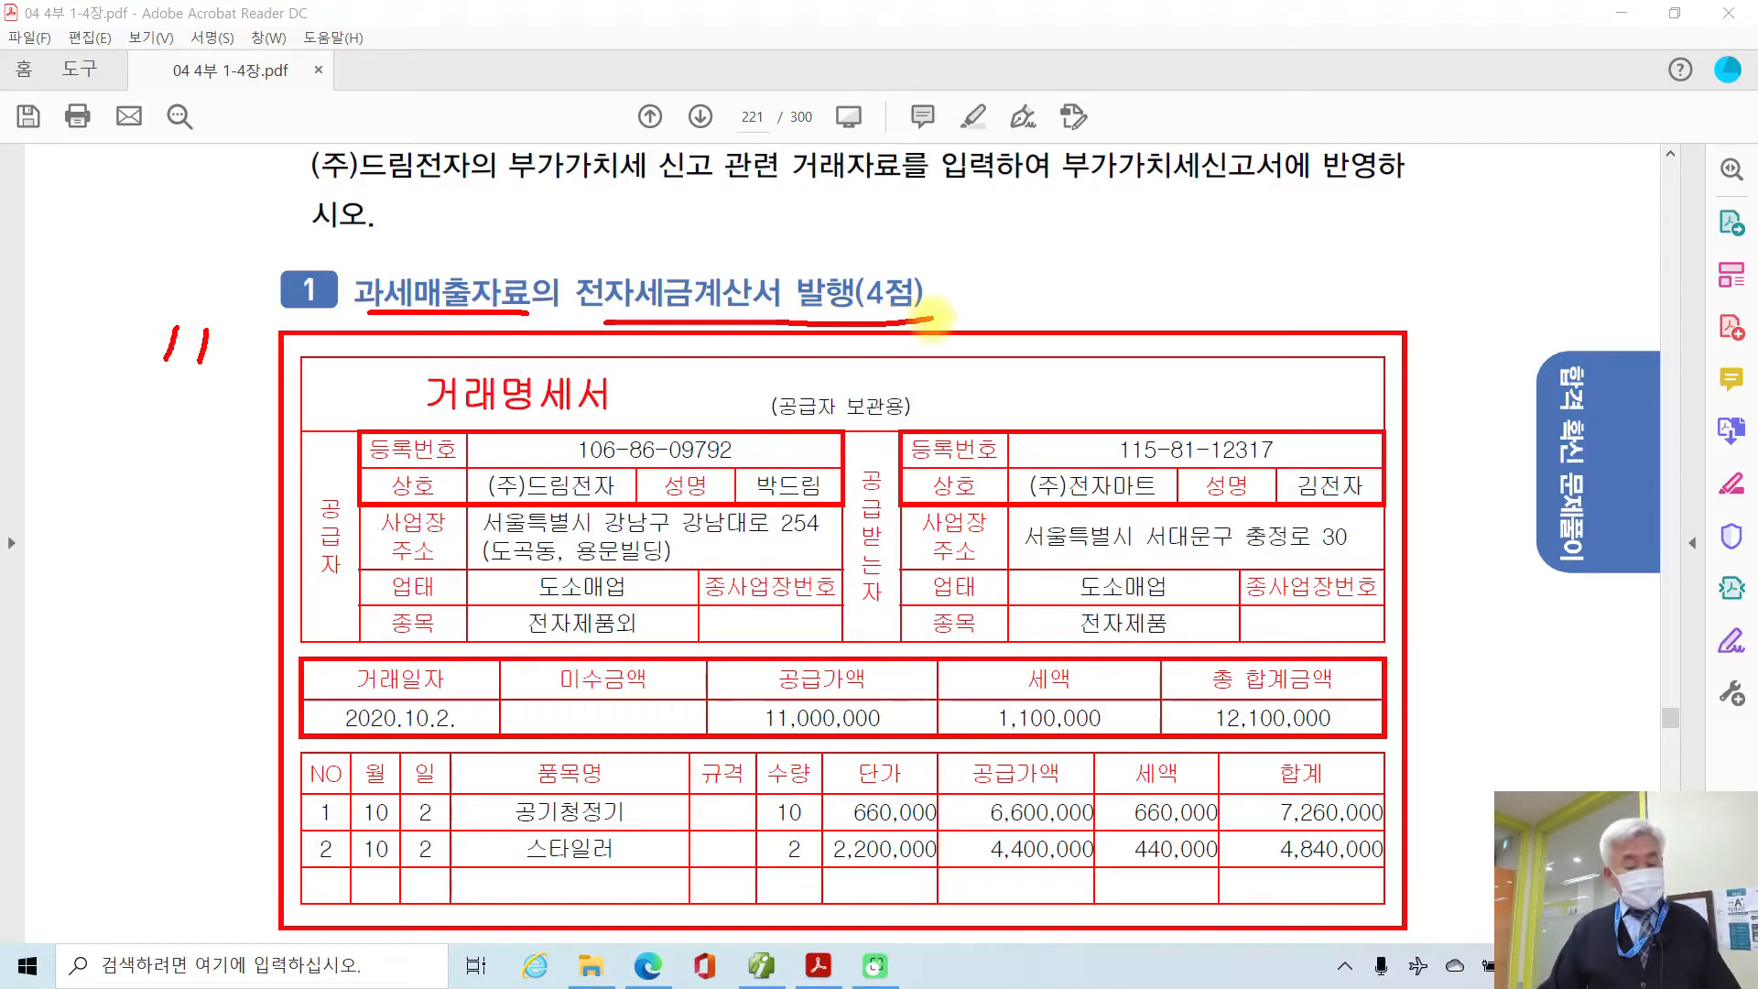
Step: Box the 자료설명/평가문제 text in red and underline and circle '당좌수표로 수령'
scroll(426, 412, down, 9)
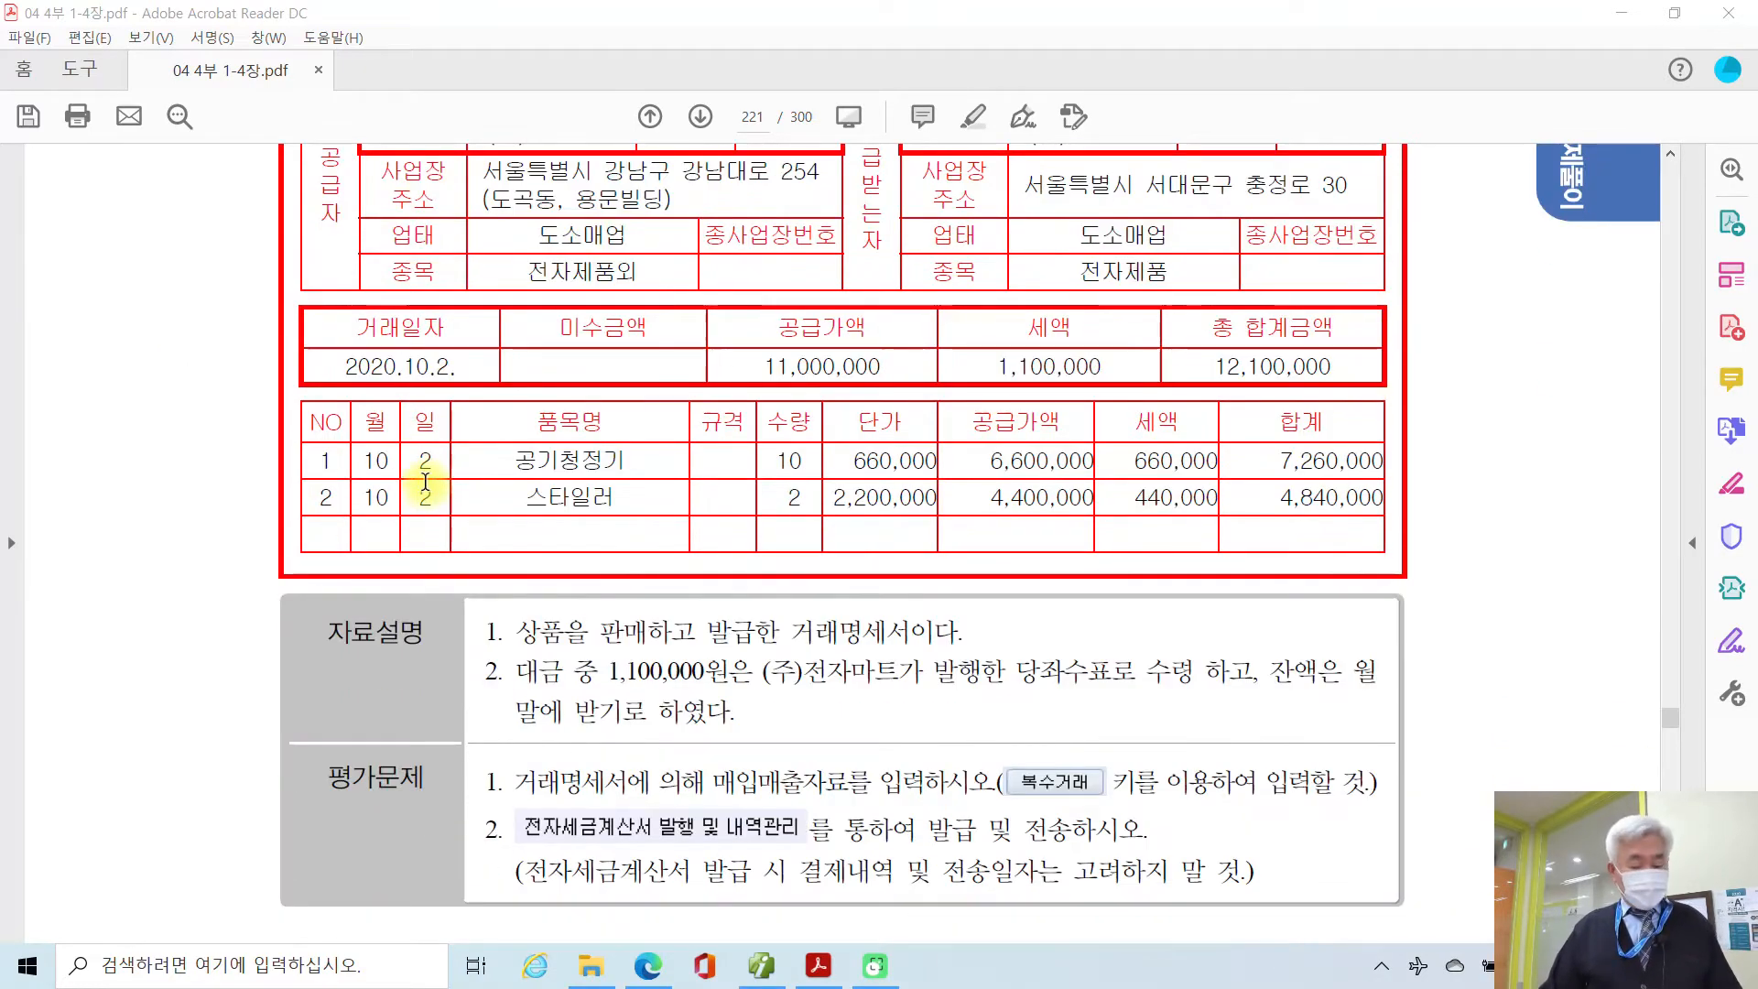
mouse_move(463, 553)
mouse_down()
mouse_move(527, 629)
mouse_move(1400, 824)
mouse_move(1453, 878)
mouse_up()
drag(529, 603, 922, 593)
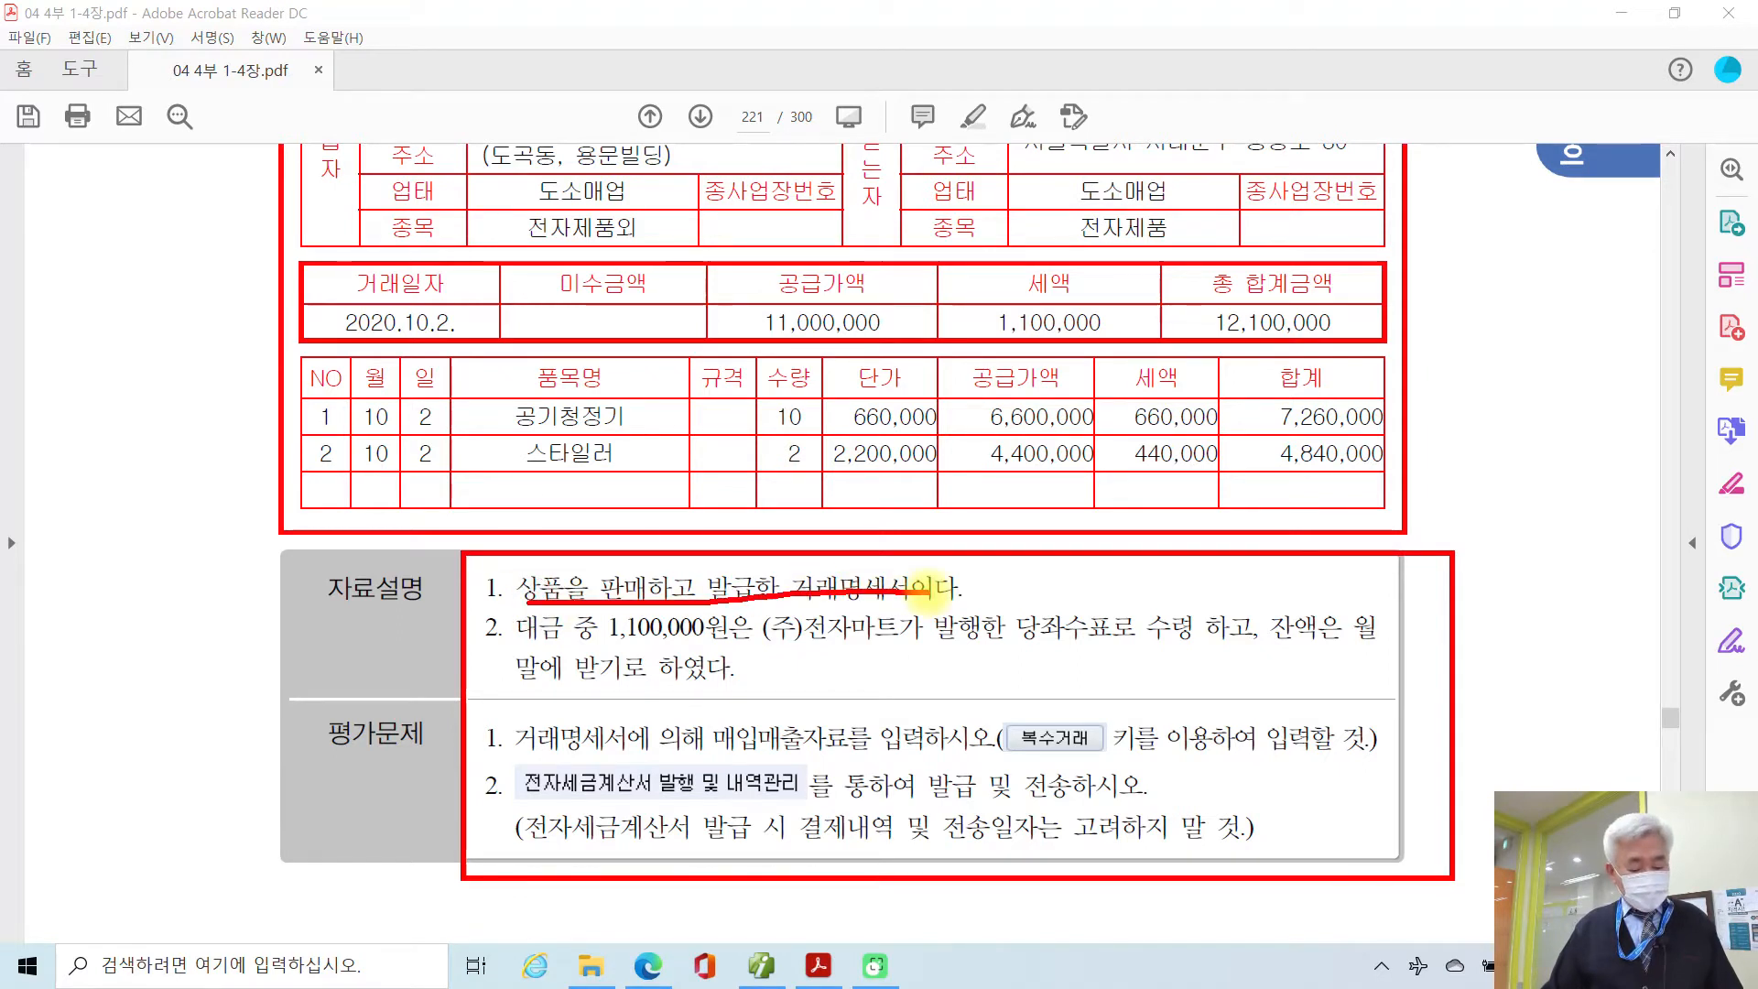
key(ctrl+z)
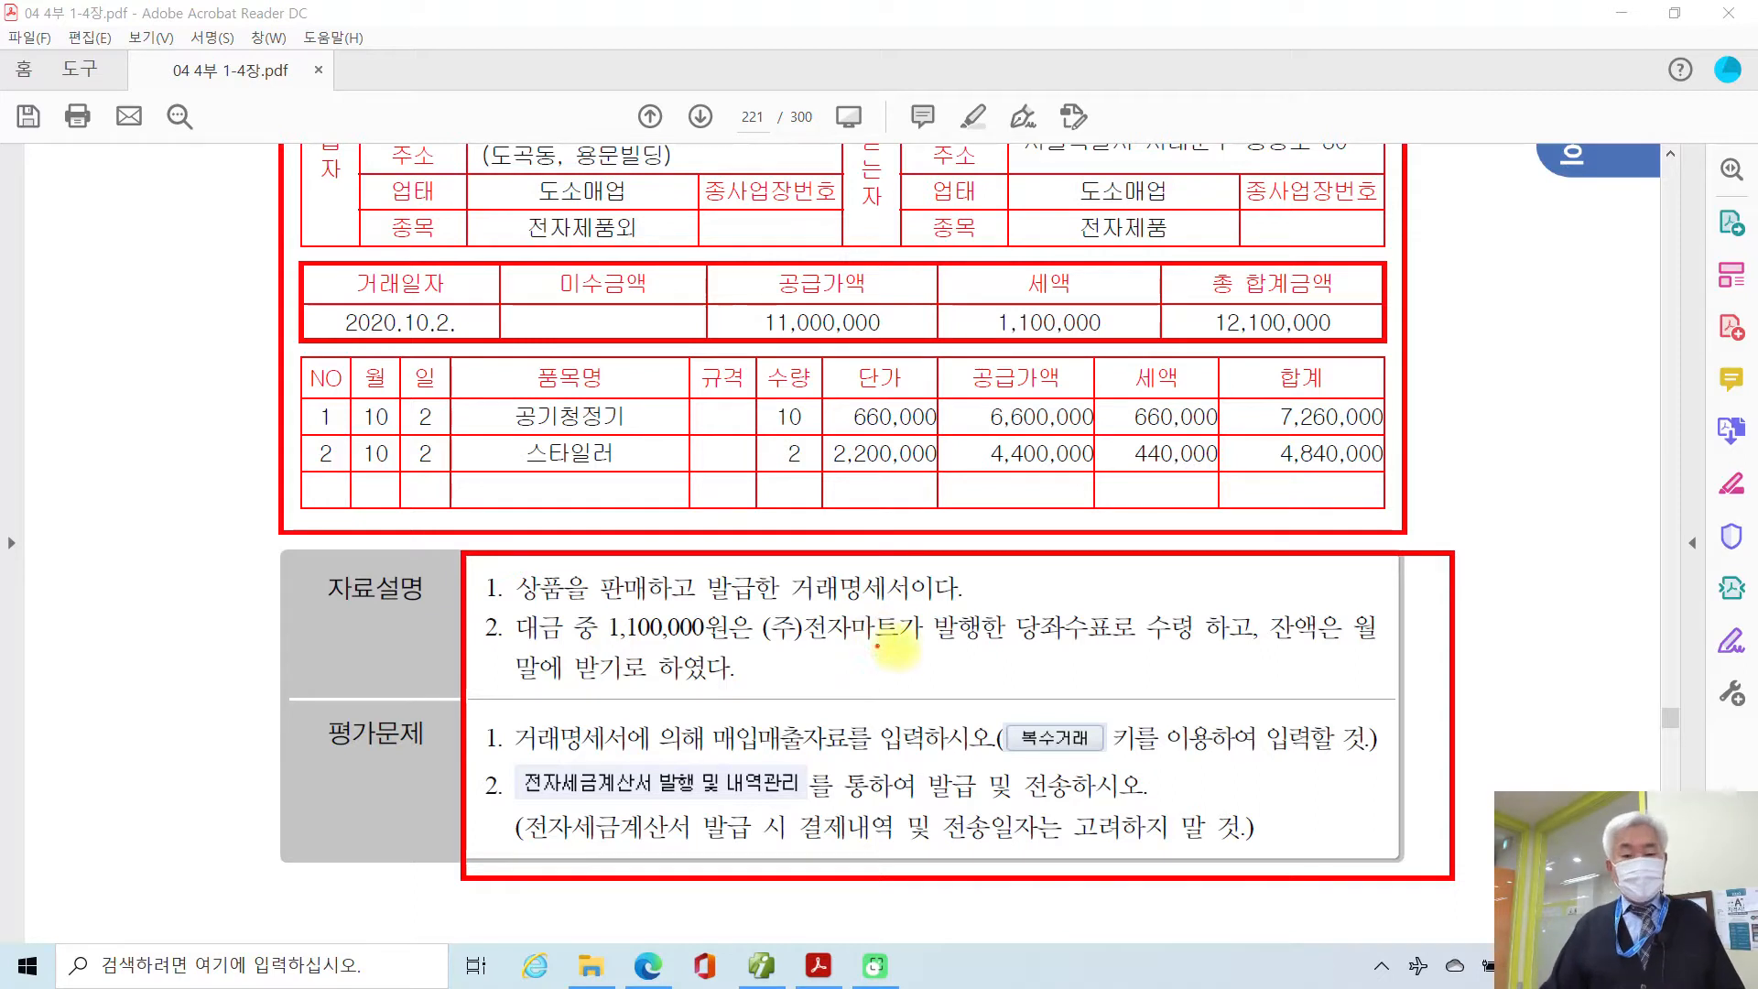
drag(992, 646, 1220, 653)
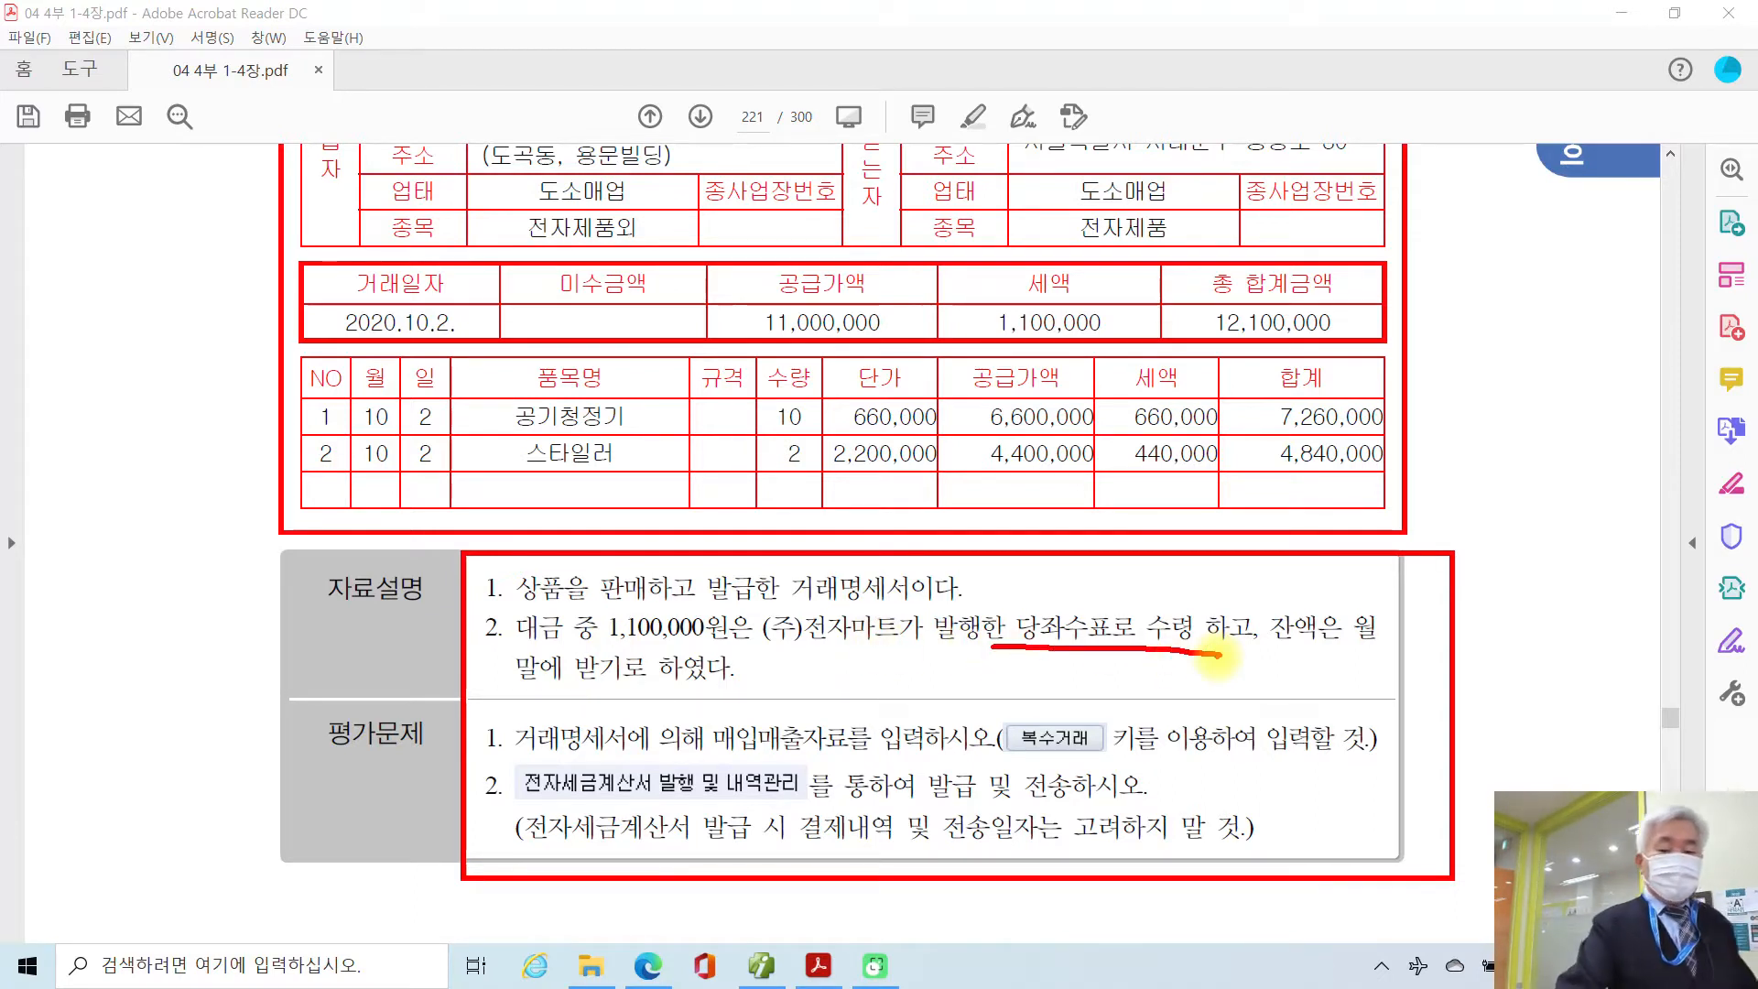
mouse_move(1007, 663)
mouse_down()
mouse_move(1130, 627)
mouse_move(1102, 682)
mouse_move(1067, 549)
mouse_move(1112, 572)
mouse_move(1181, 531)
mouse_move(1204, 579)
mouse_up()
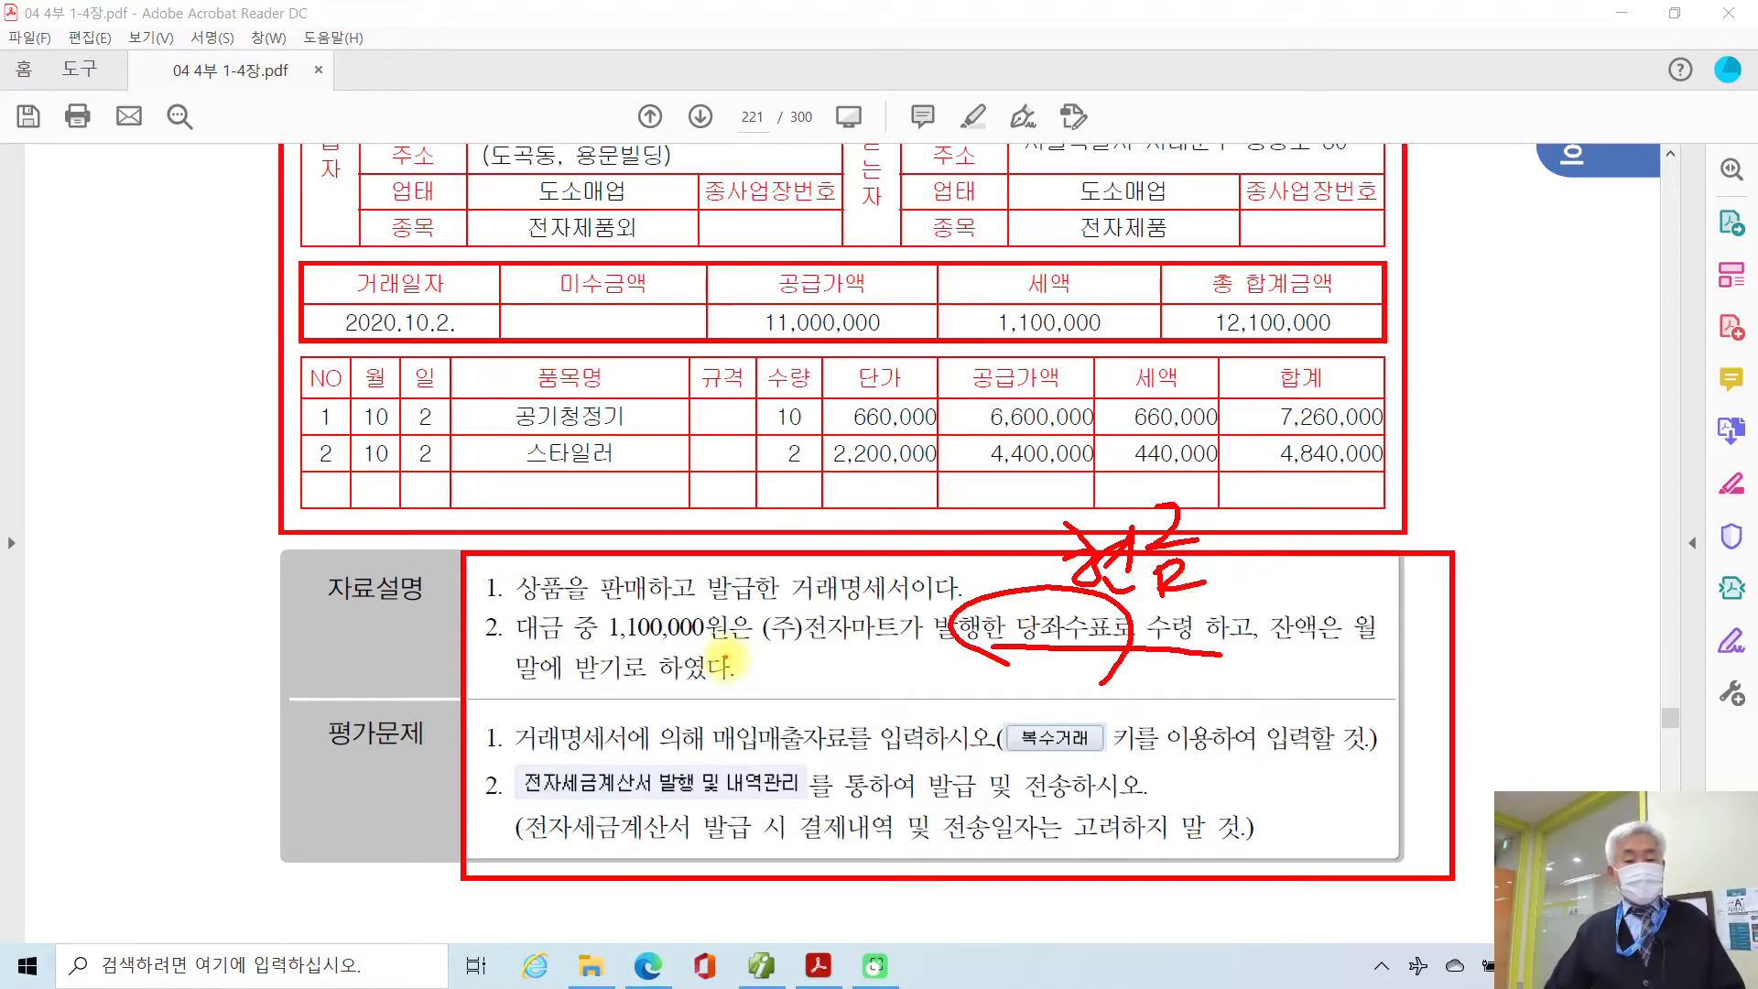
Step: Underline '매입매출자료를 입력하시오' and '전자세금계산서 발행 및 내역관리', circle task numbers 1 and 2, then clear all ink
drag(730, 757, 1085, 758)
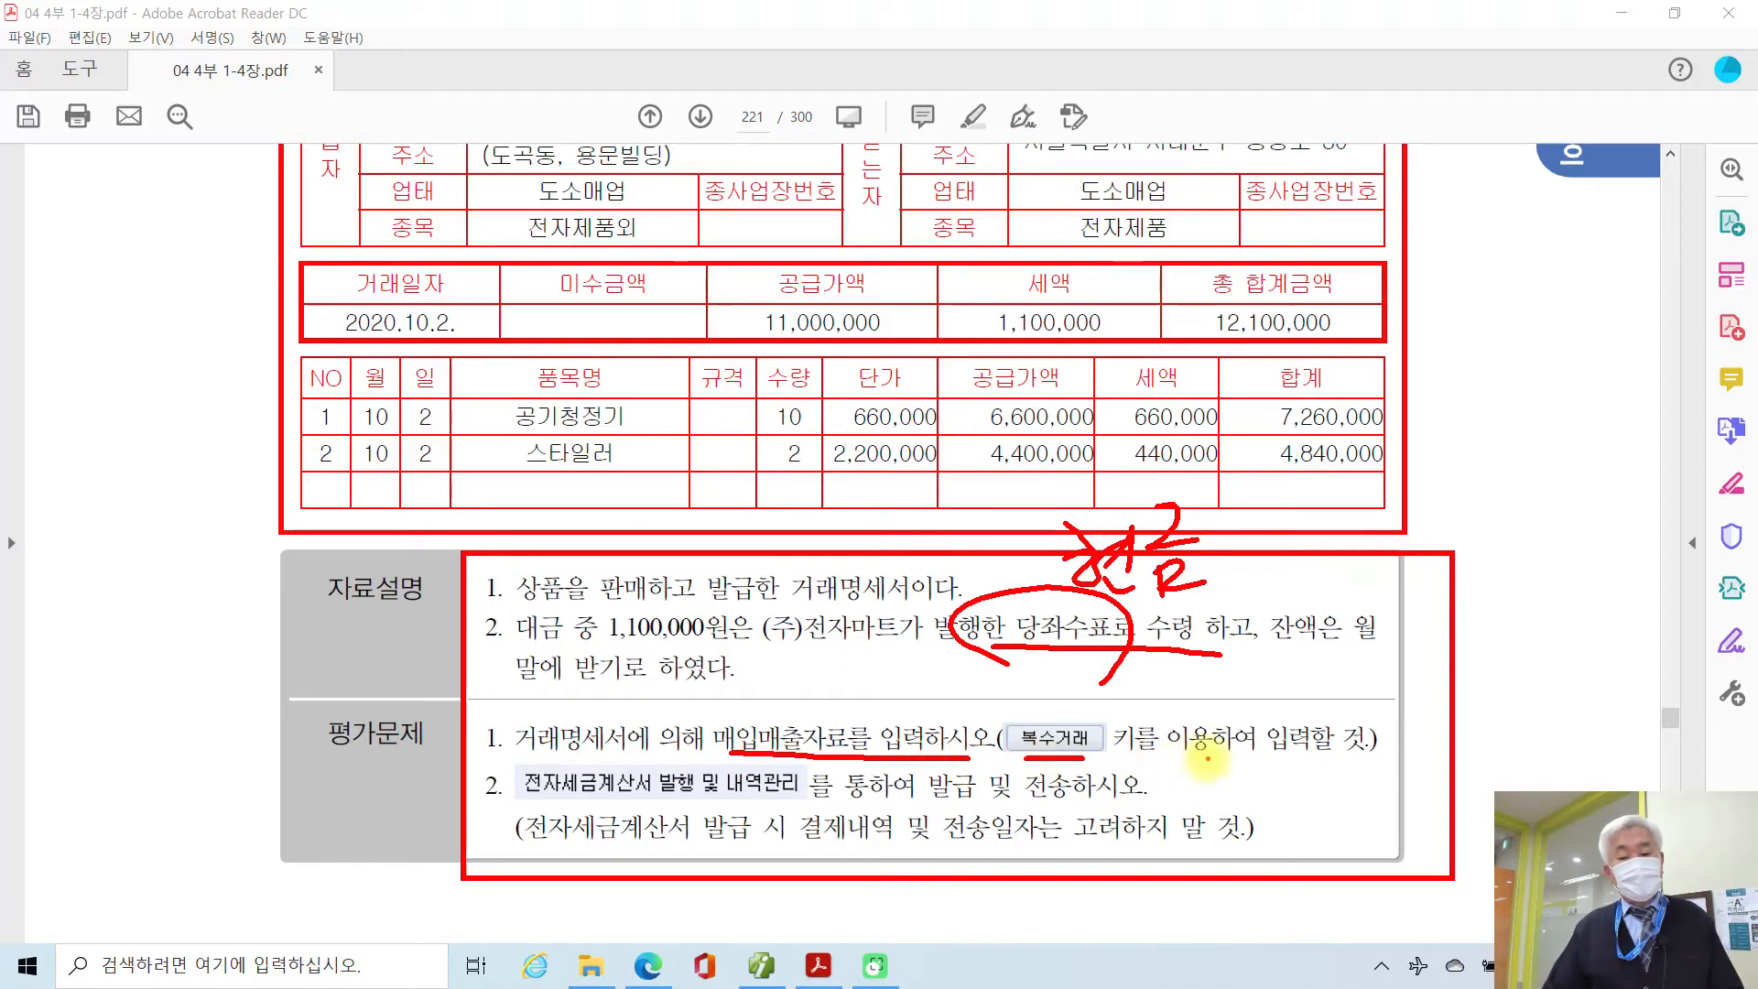
drag(524, 794, 811, 793)
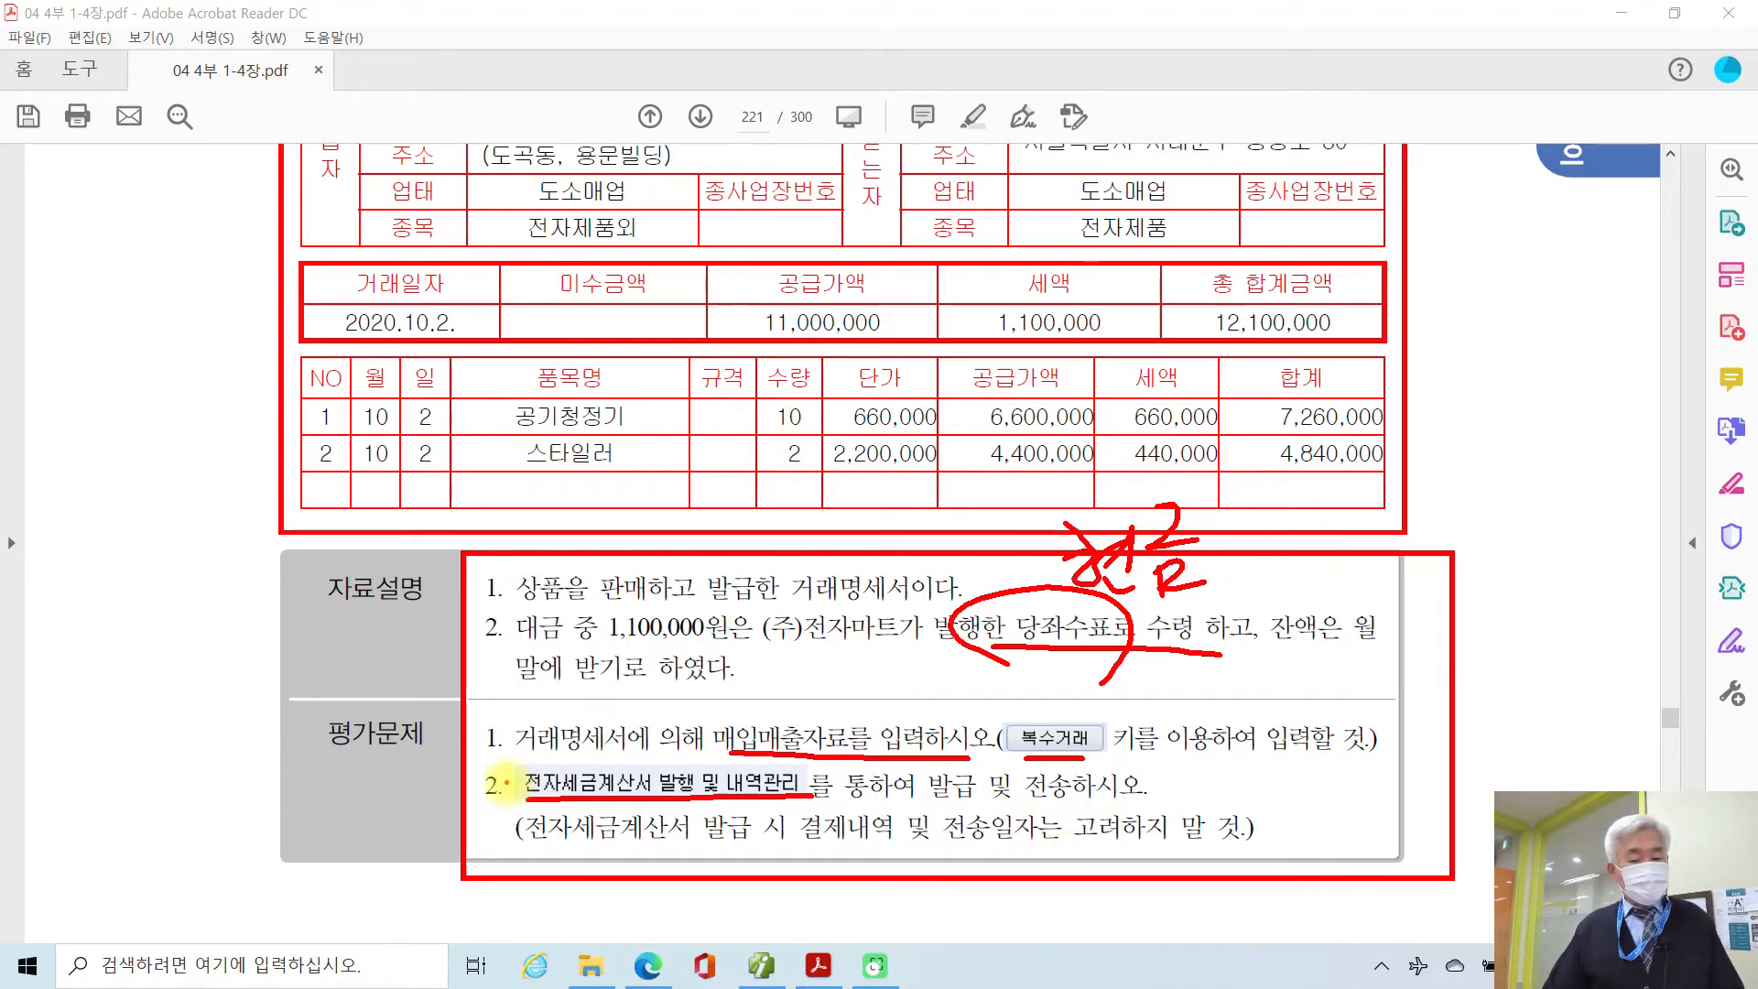
mouse_move(499, 710)
mouse_down()
mouse_move(472, 742)
mouse_move(520, 756)
mouse_up()
mouse_move(508, 769)
mouse_down()
mouse_move(476, 787)
mouse_move(485, 810)
mouse_move(513, 794)
mouse_up()
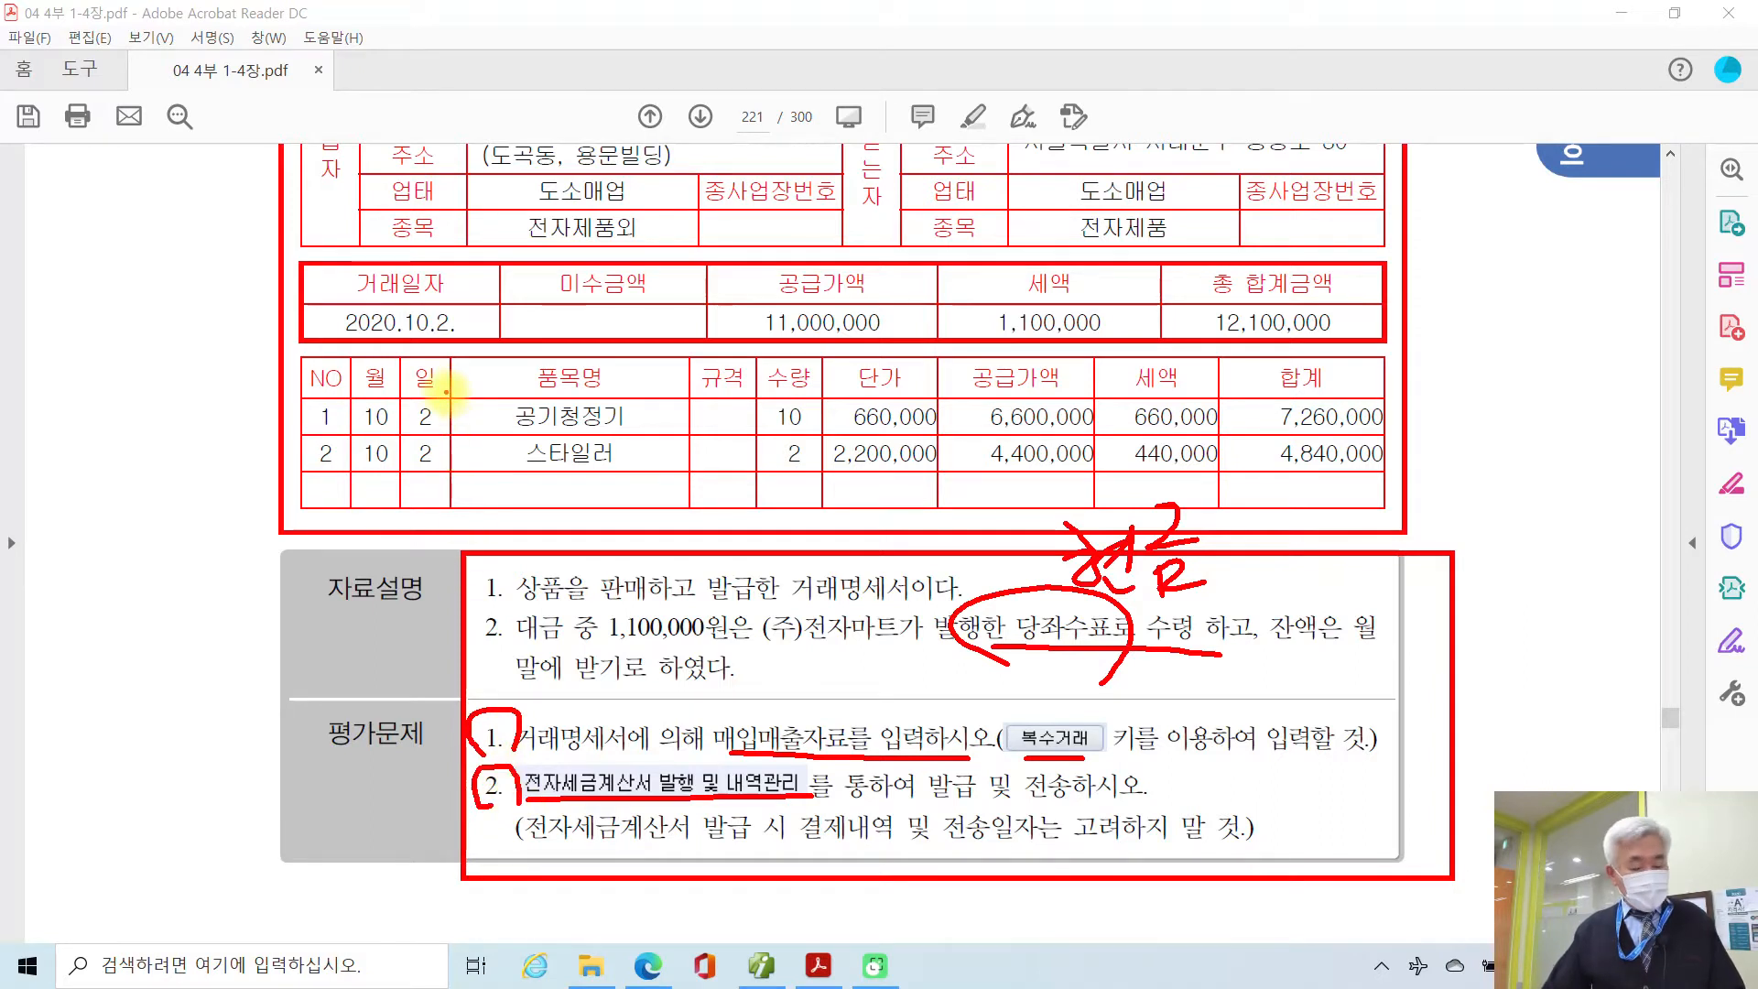
key(Escape)
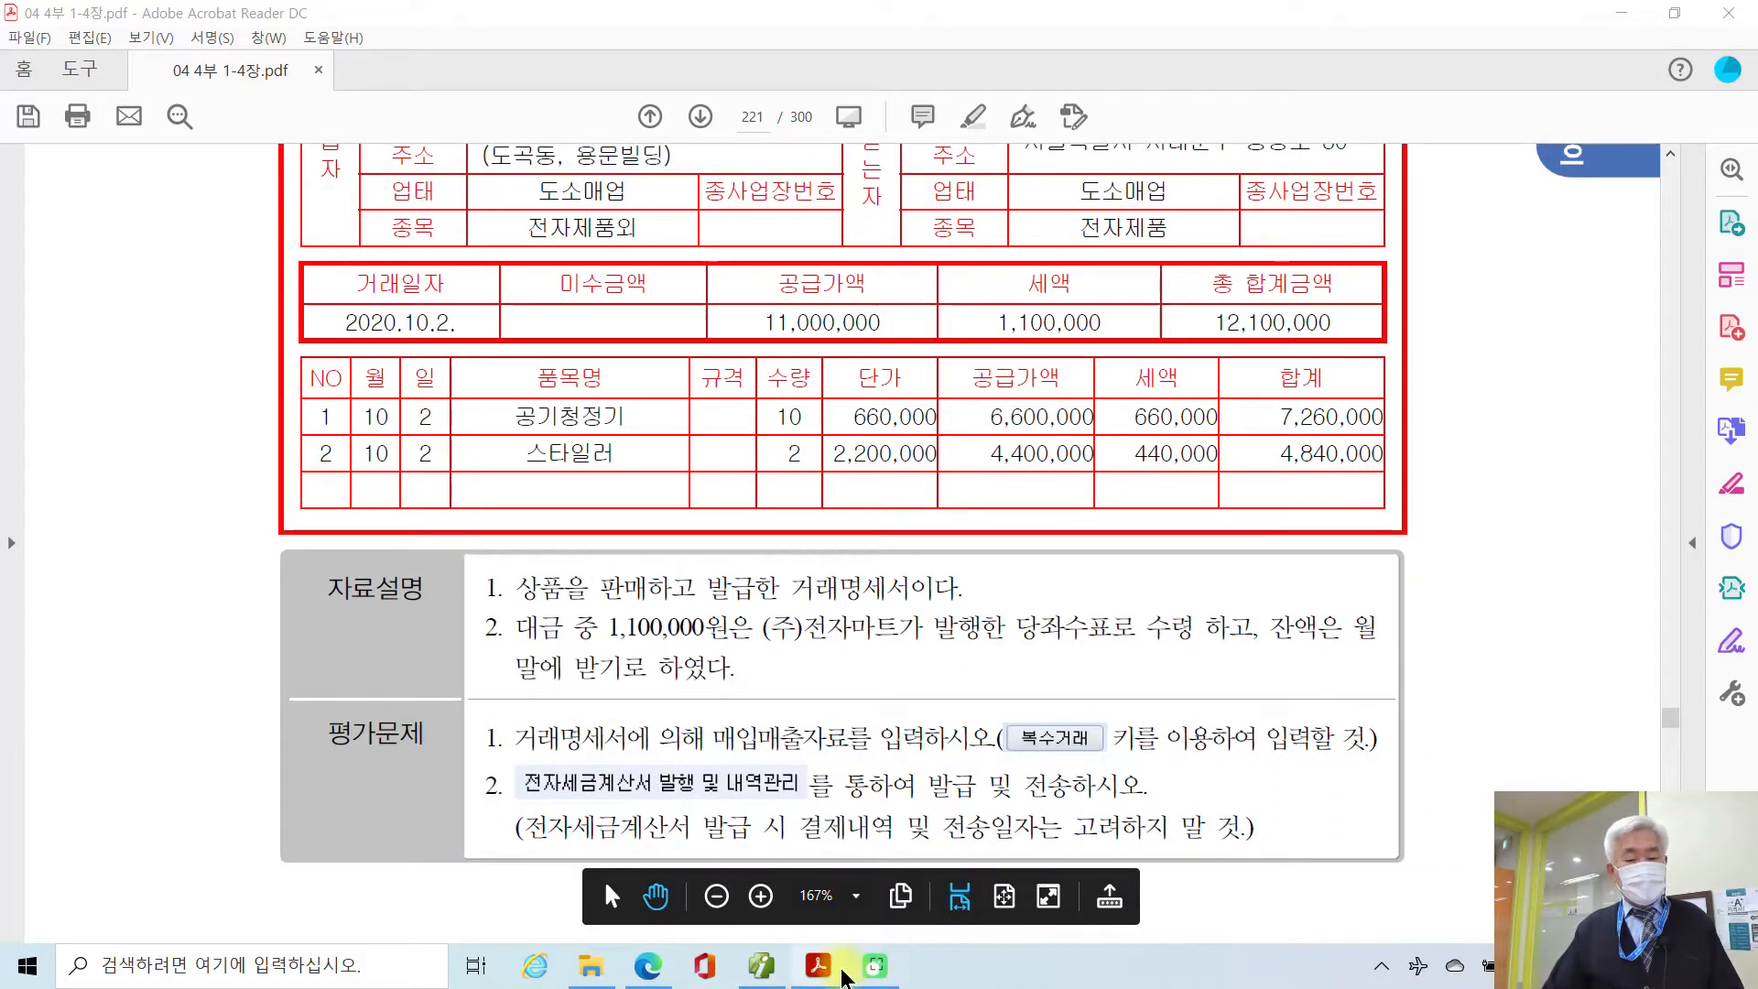
mouse_move(819, 973)
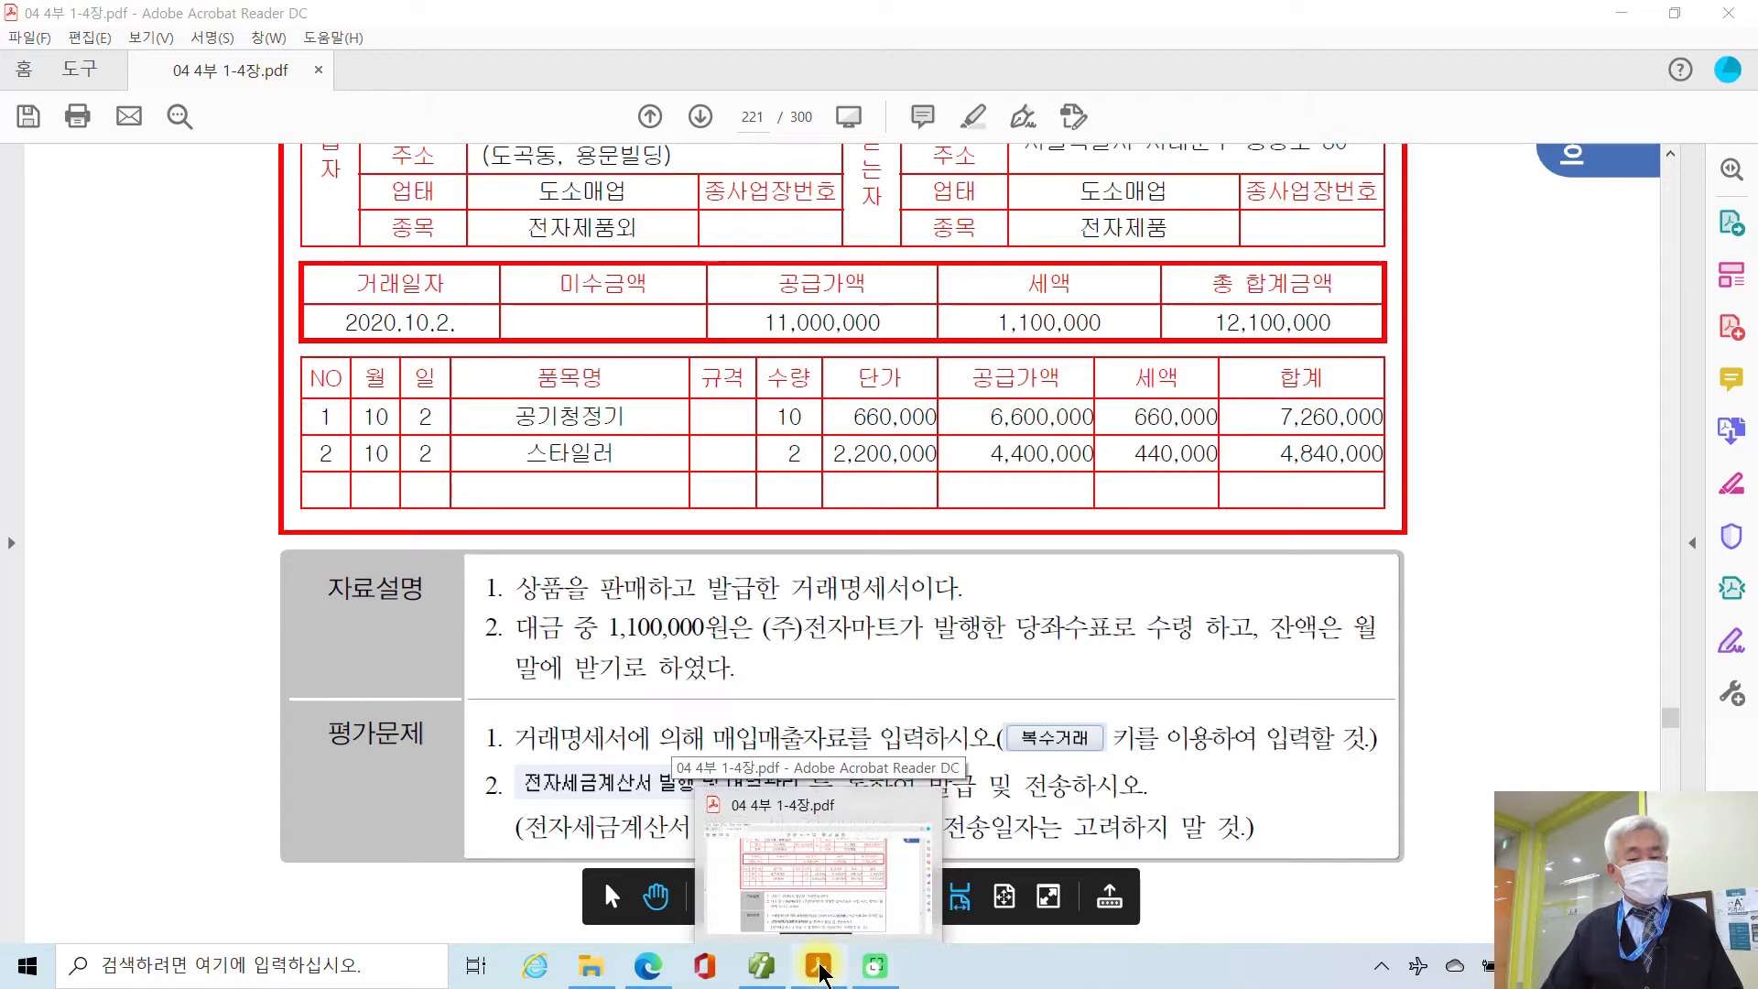
Step: In 매입매출전표입력, start a new 10월 02일 voucher with type 11 과세
click(751, 972)
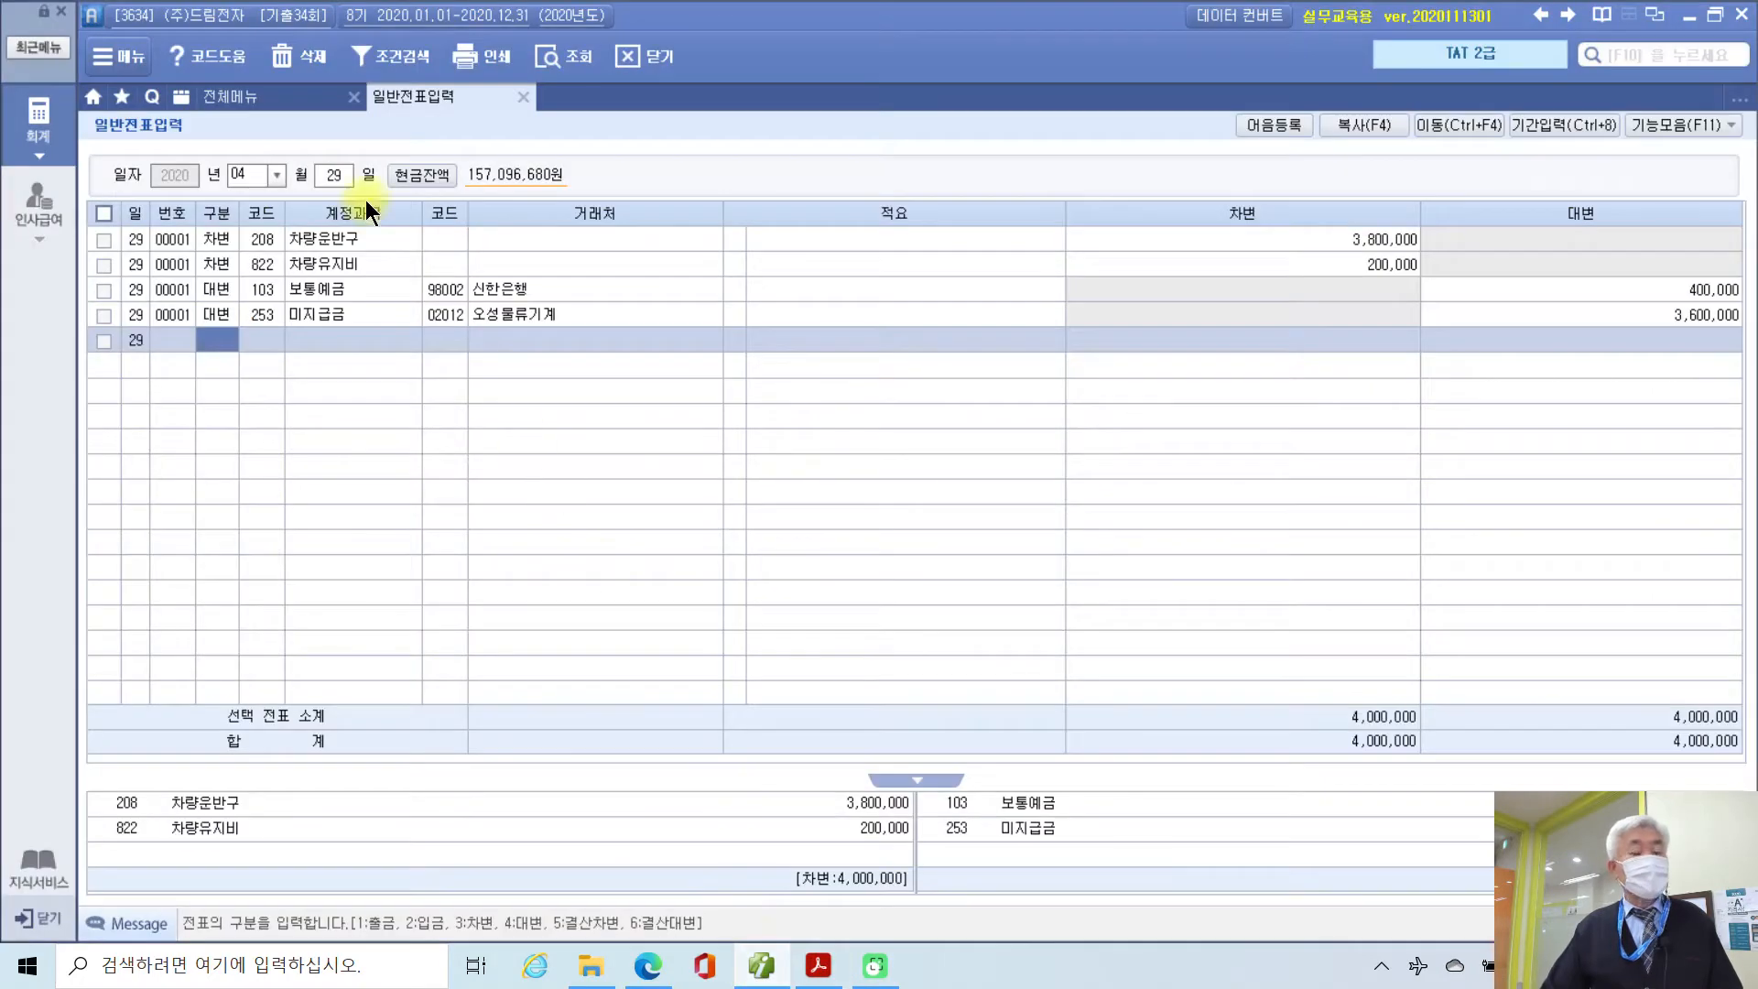
click(296, 103)
click(469, 219)
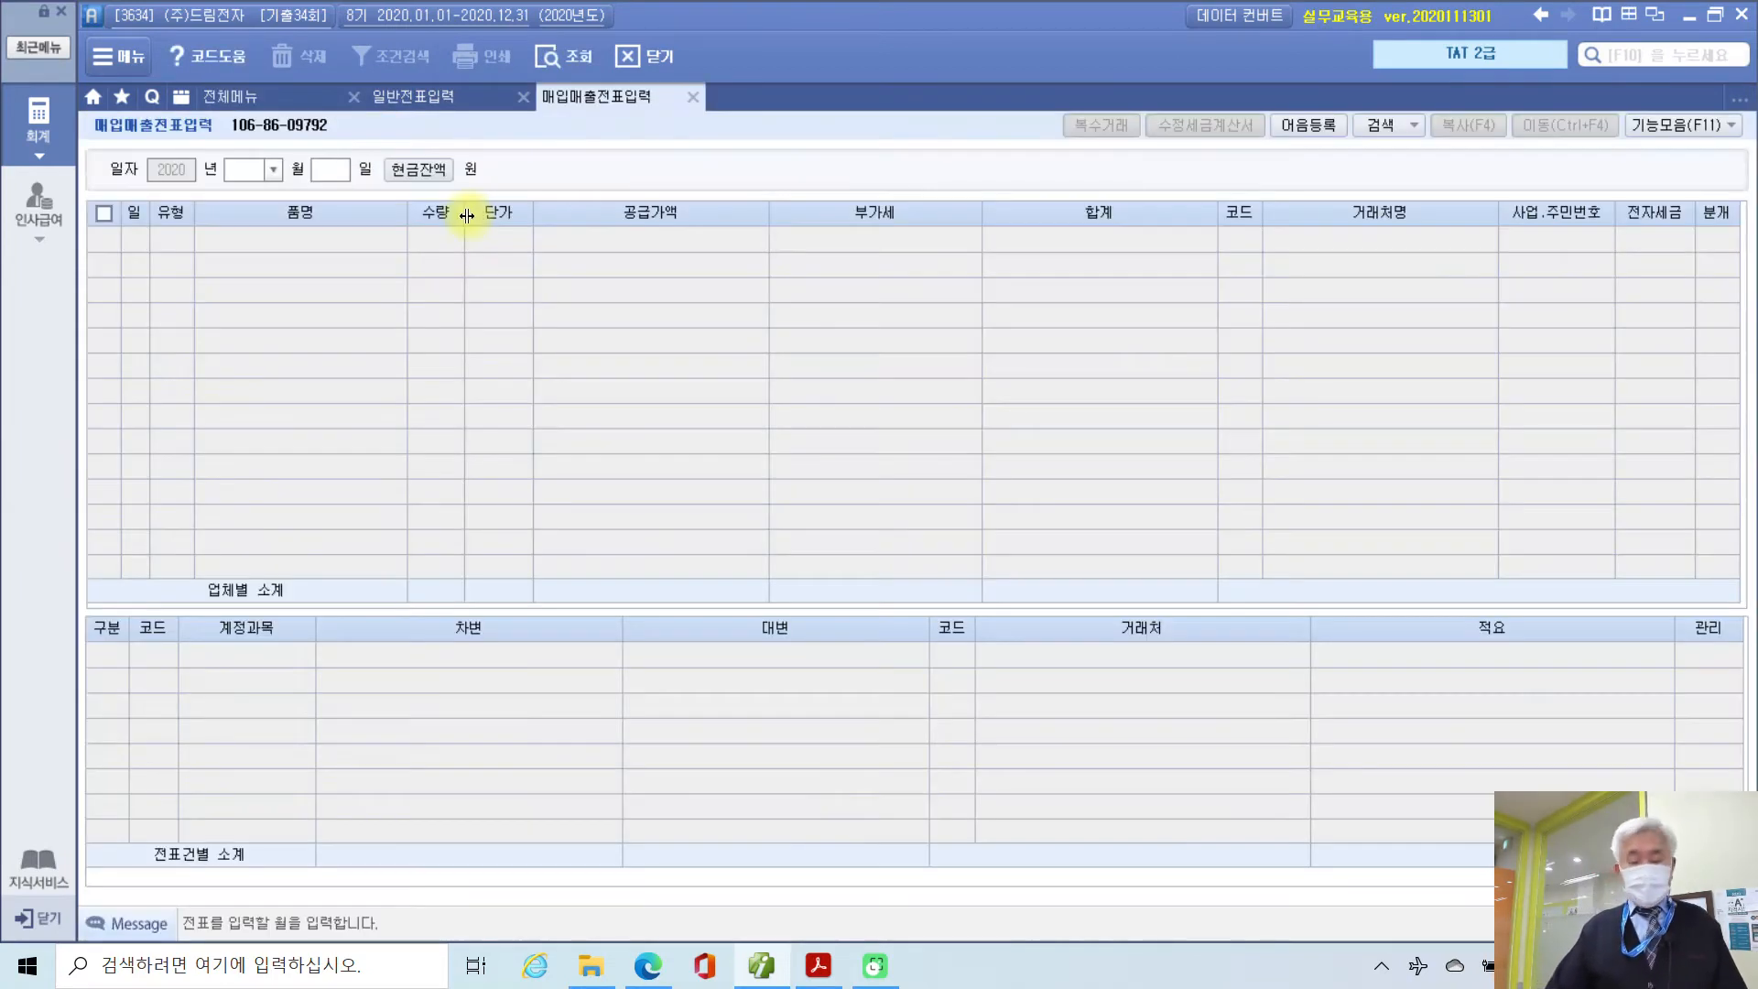
text(10)
key(Return)
text(2)
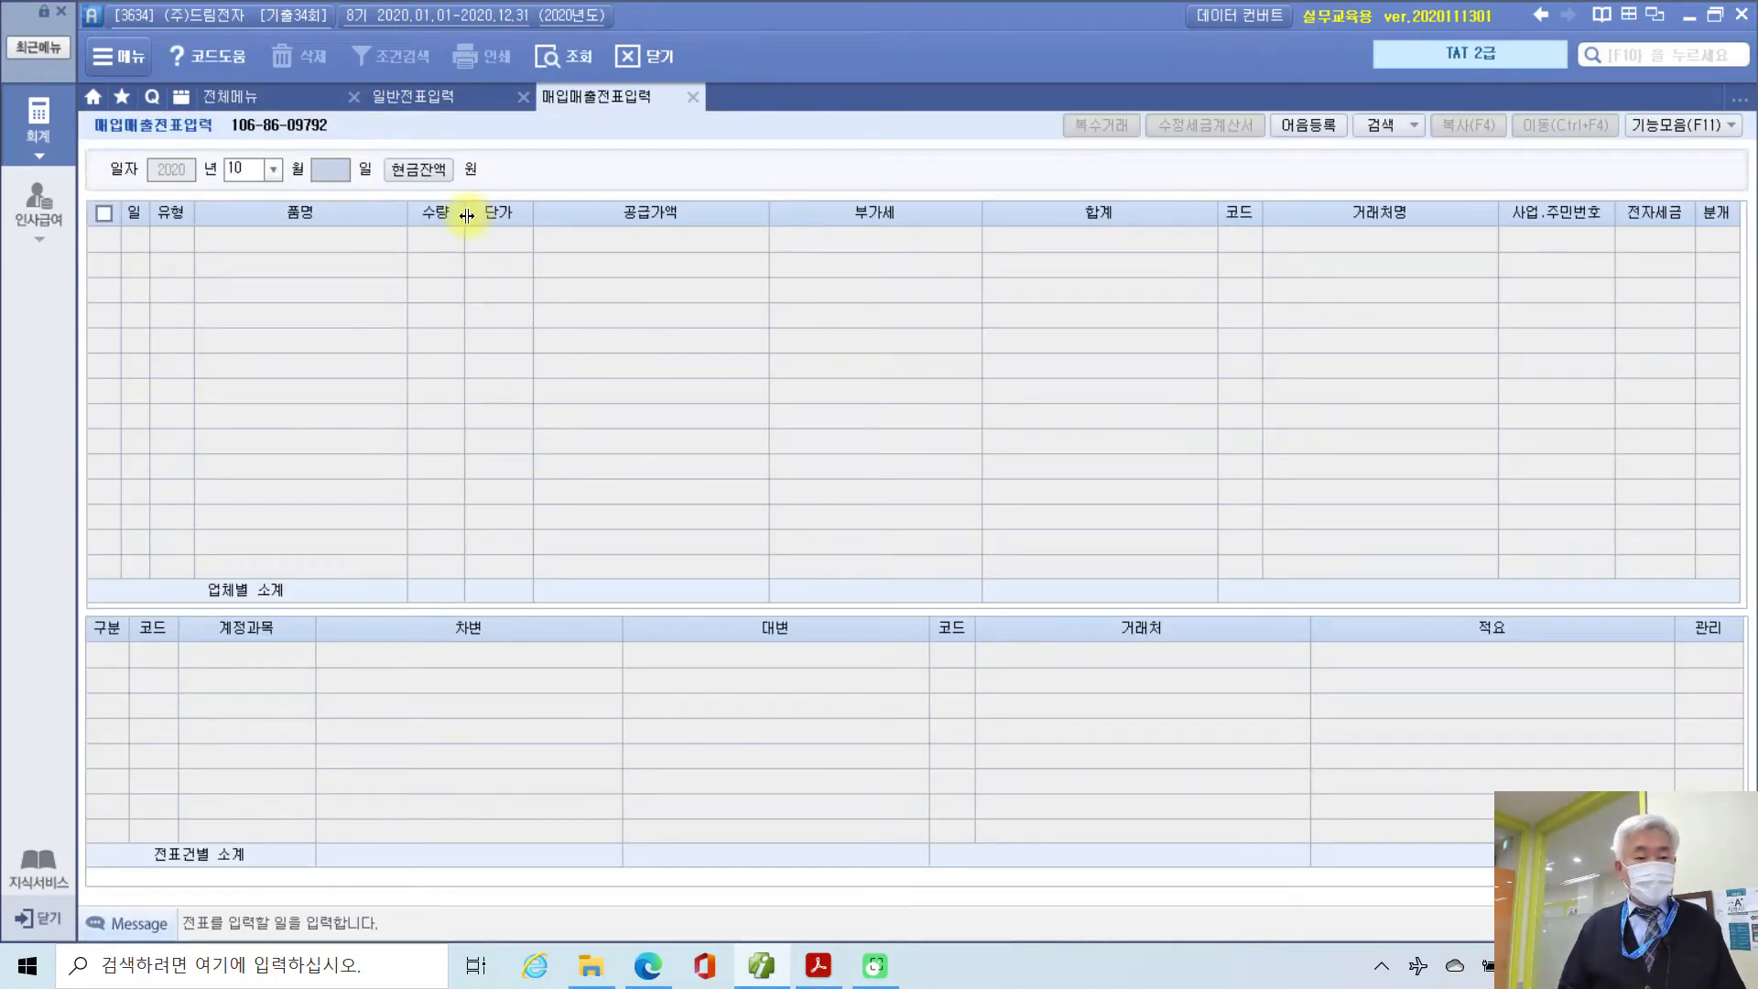
key(Return)
key(Return)
text(11)
key(Return)
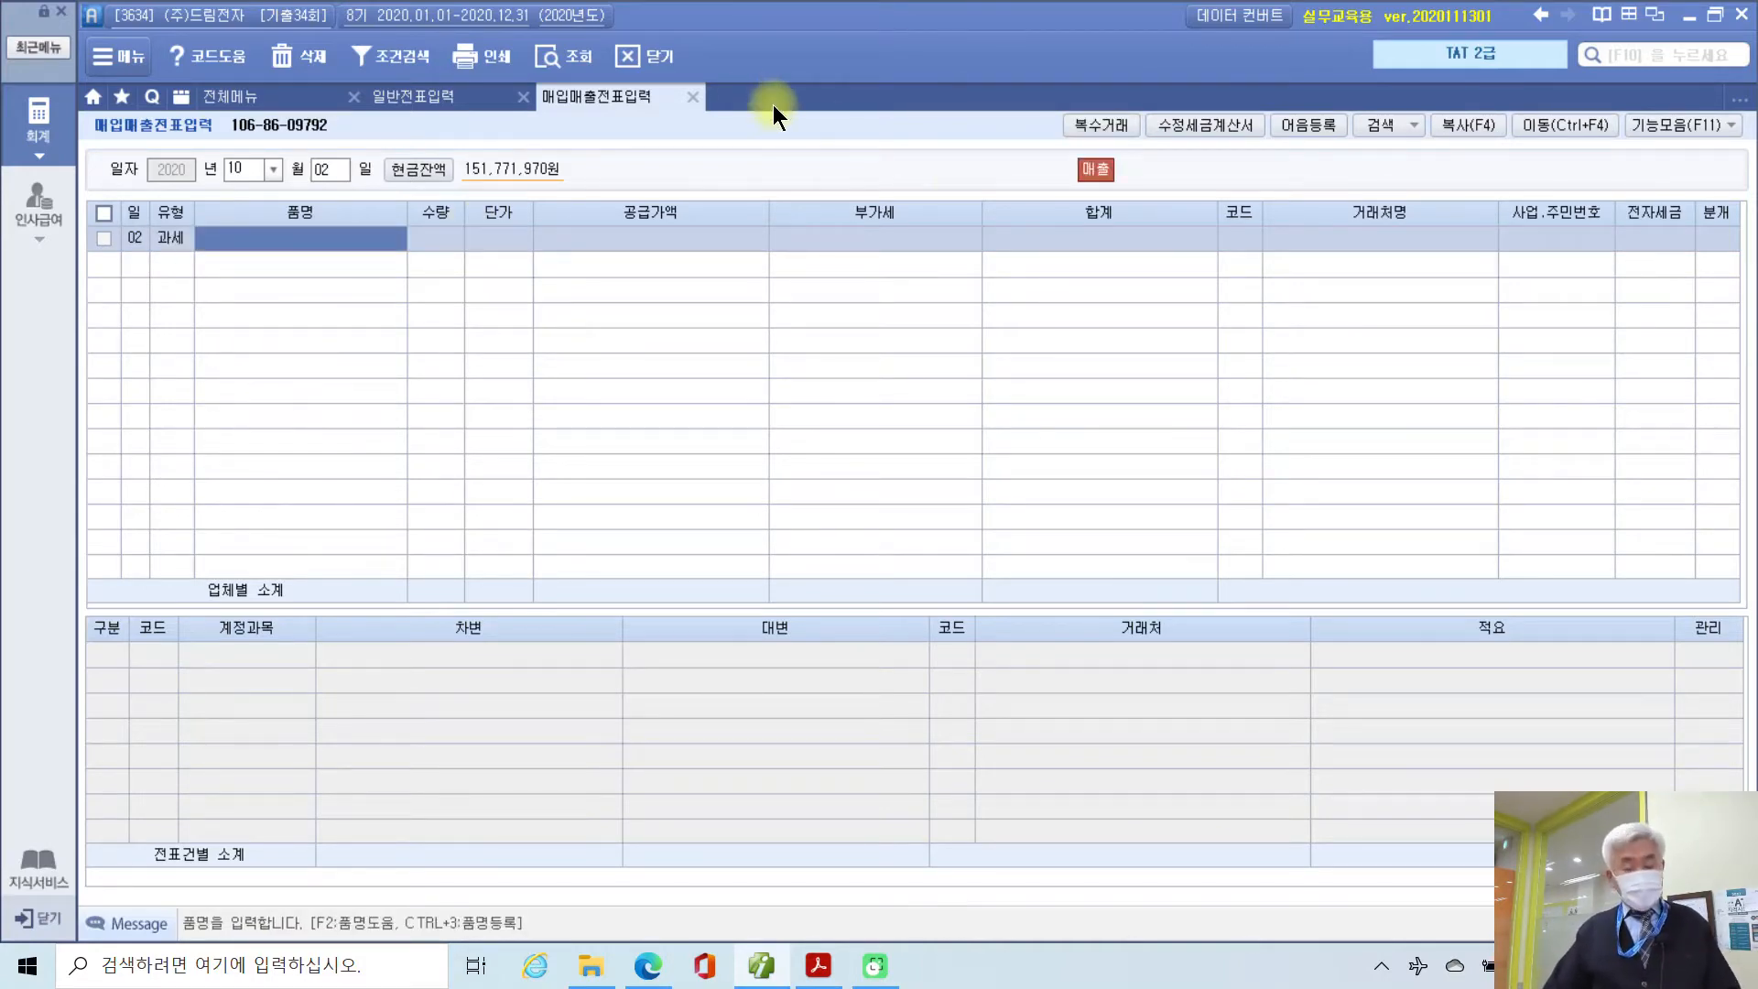
Step: Add 공기청정기 as the first 복수거래 item: quantity 10, unit price 660,000
click(1088, 126)
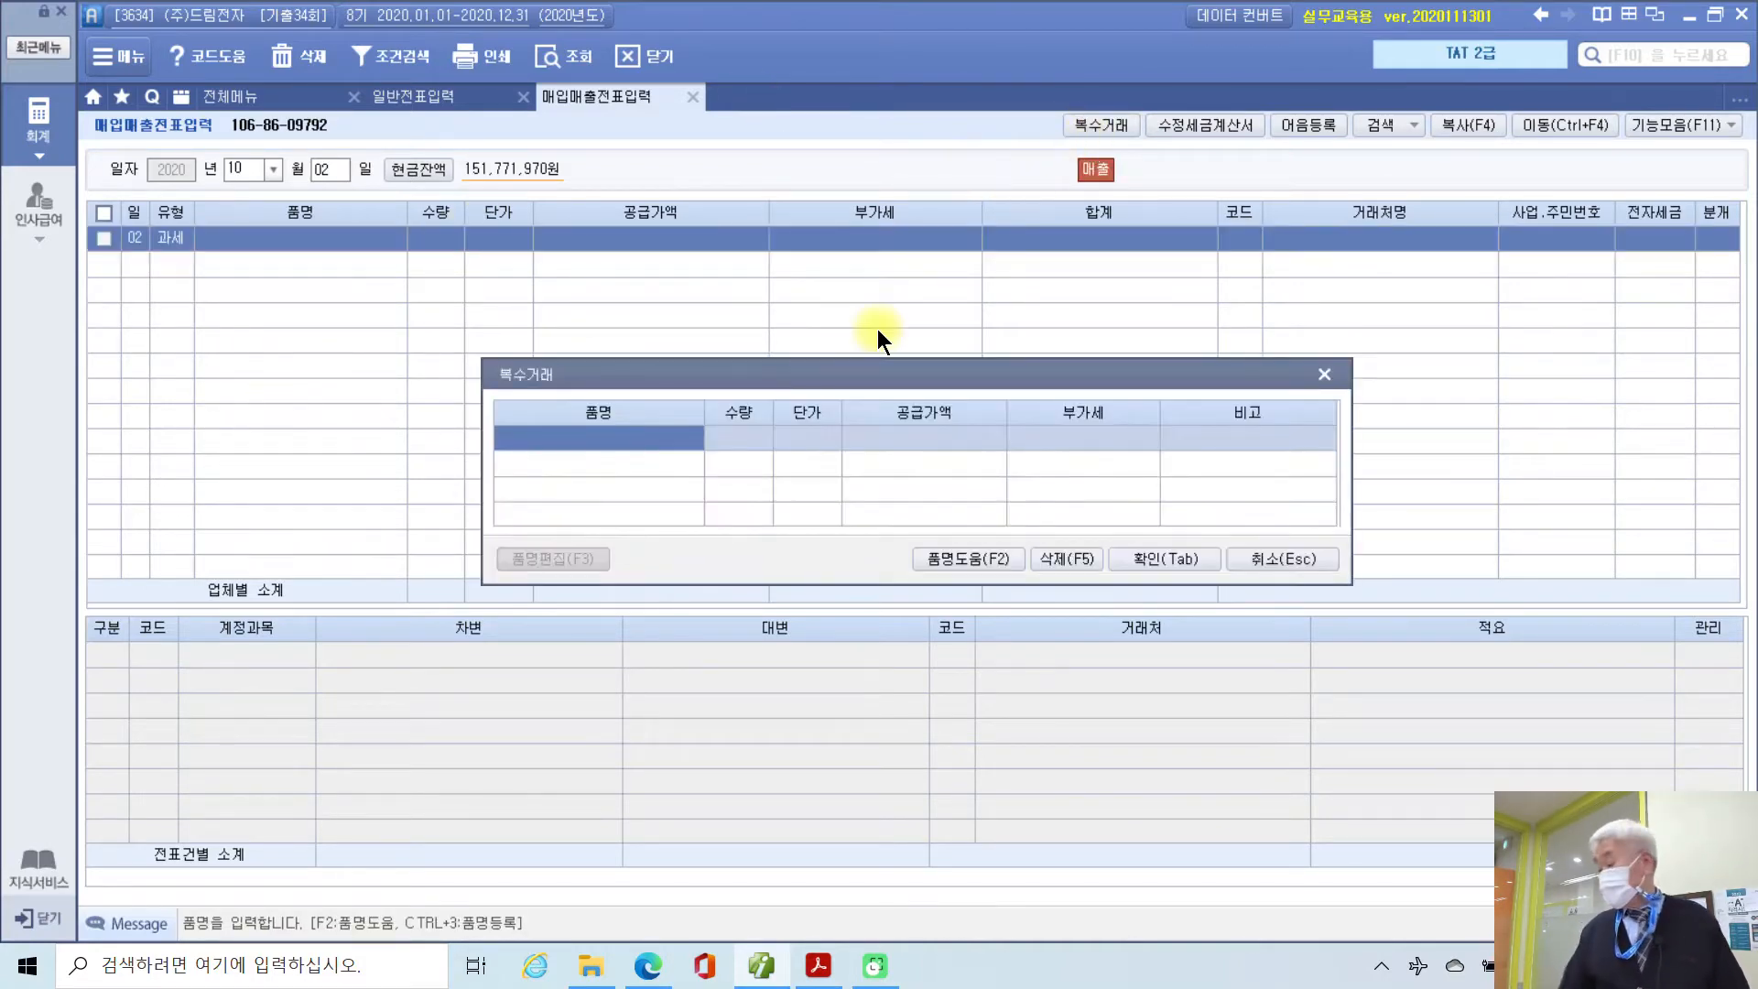
text(공기청정)
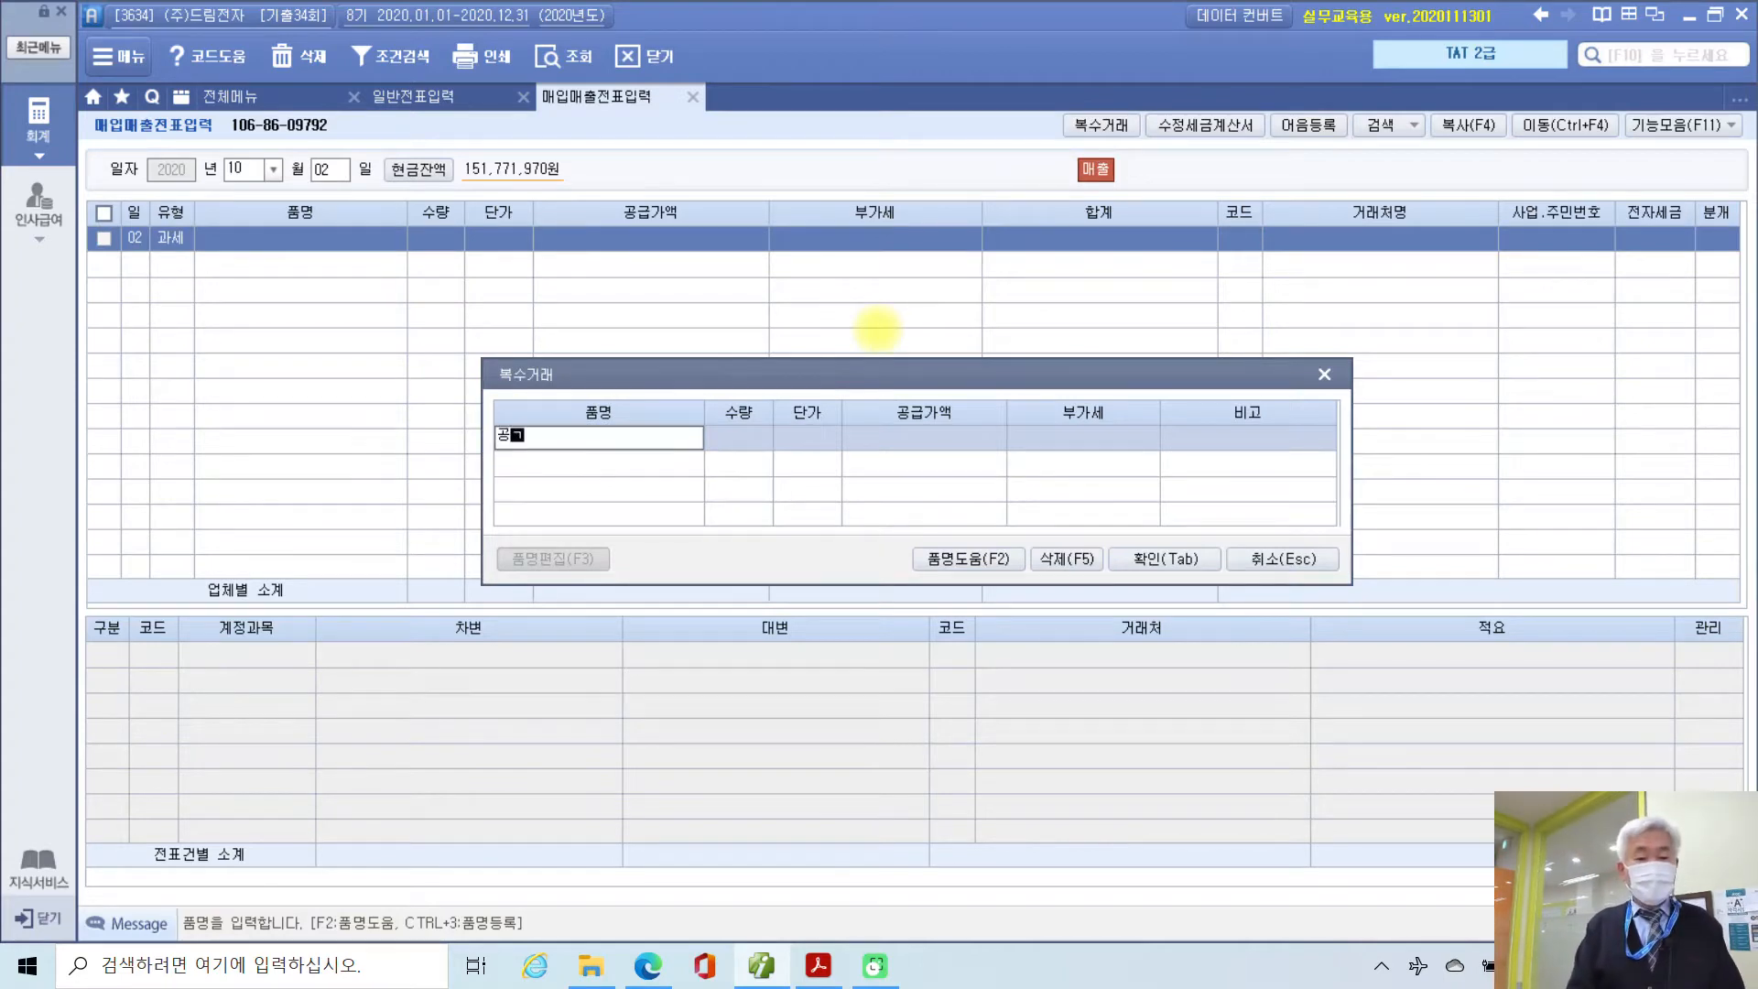
text(기)
key(Return)
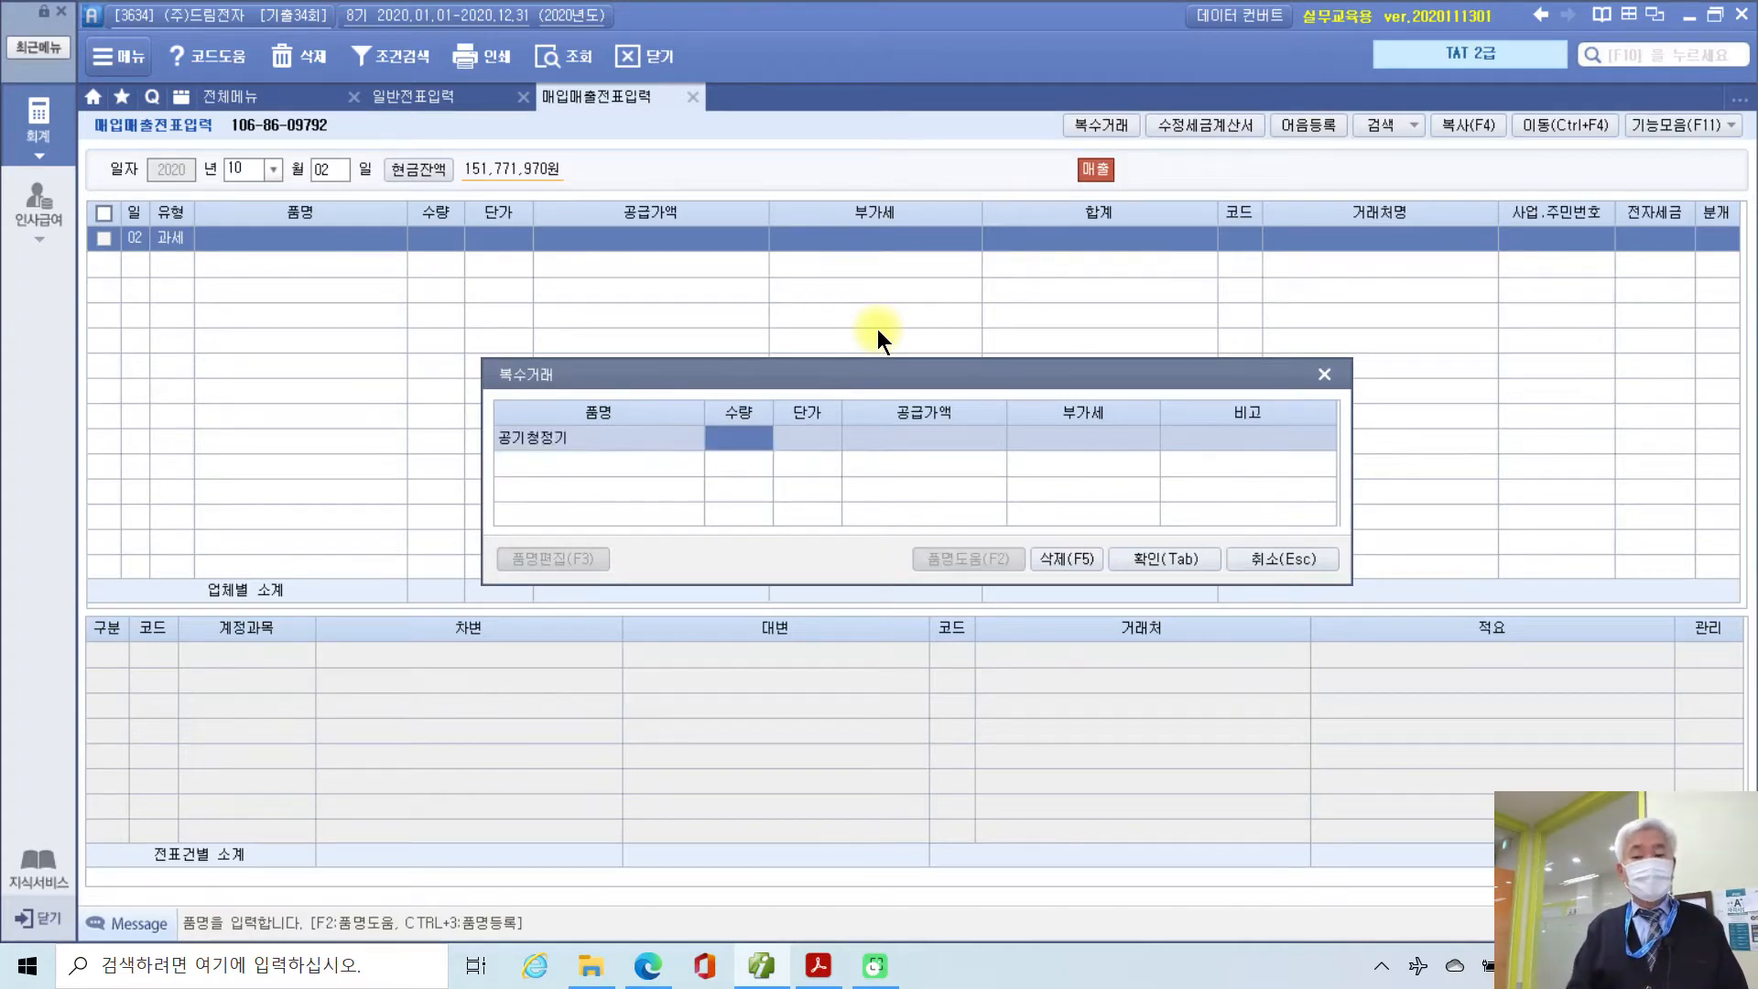
text(10)
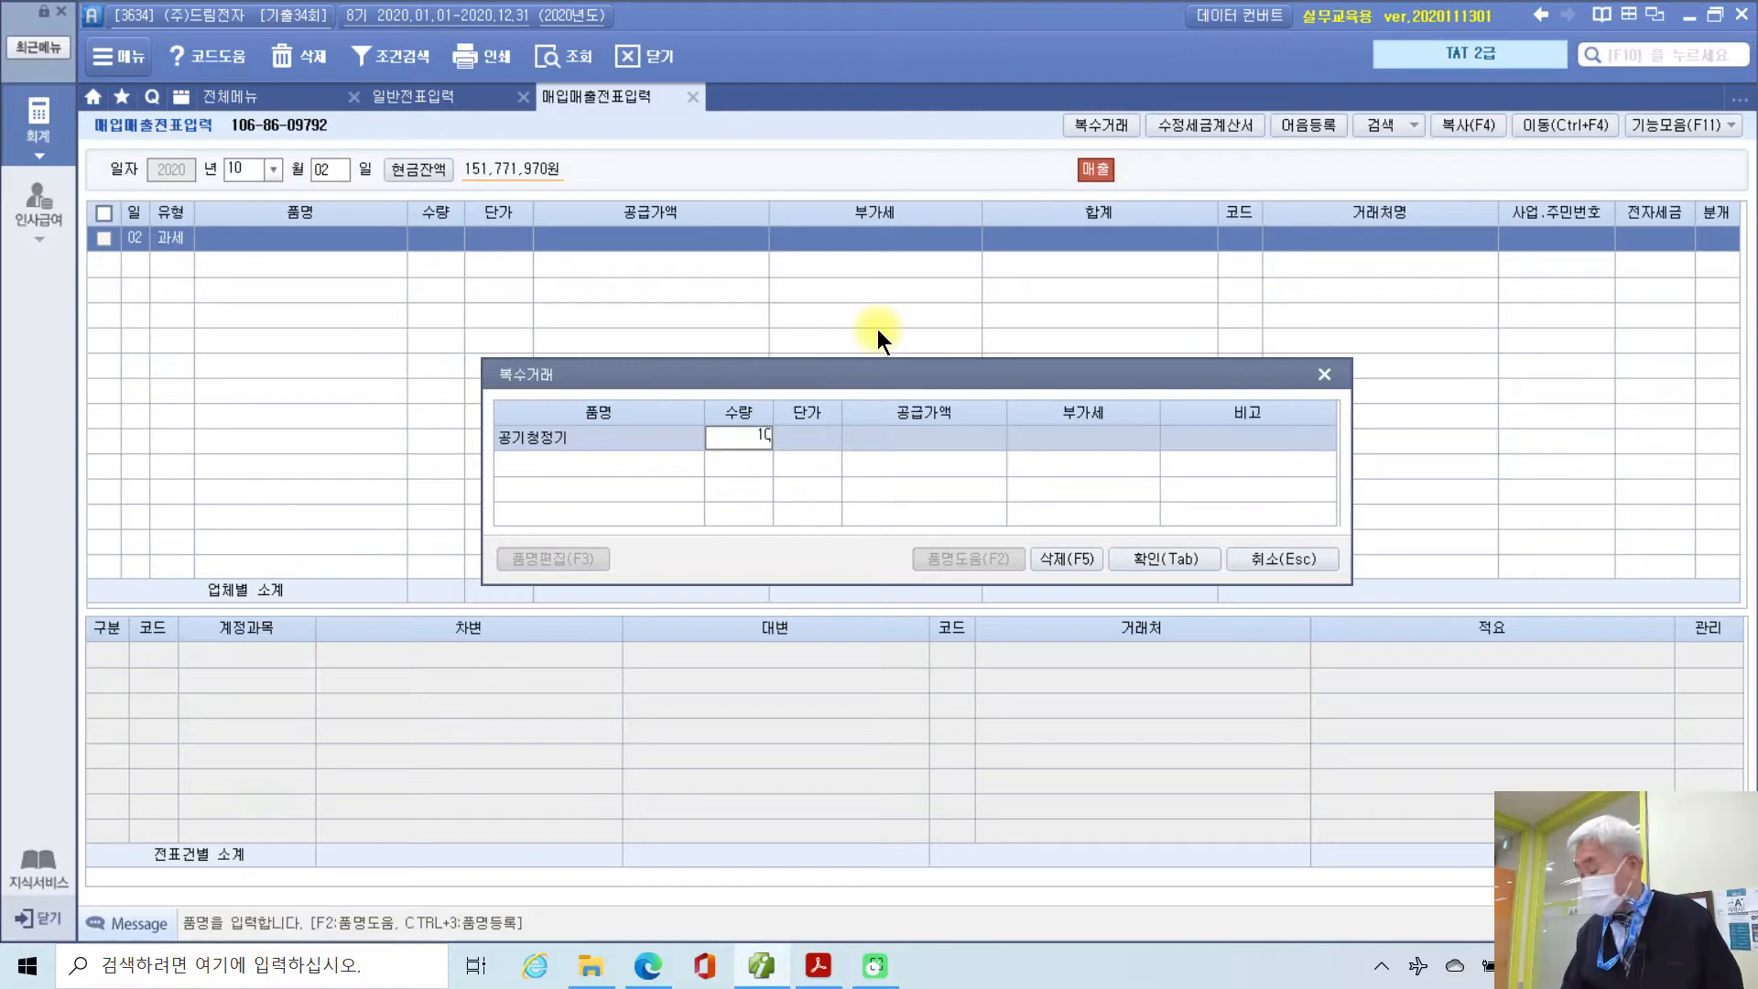
key(Return)
text(5)
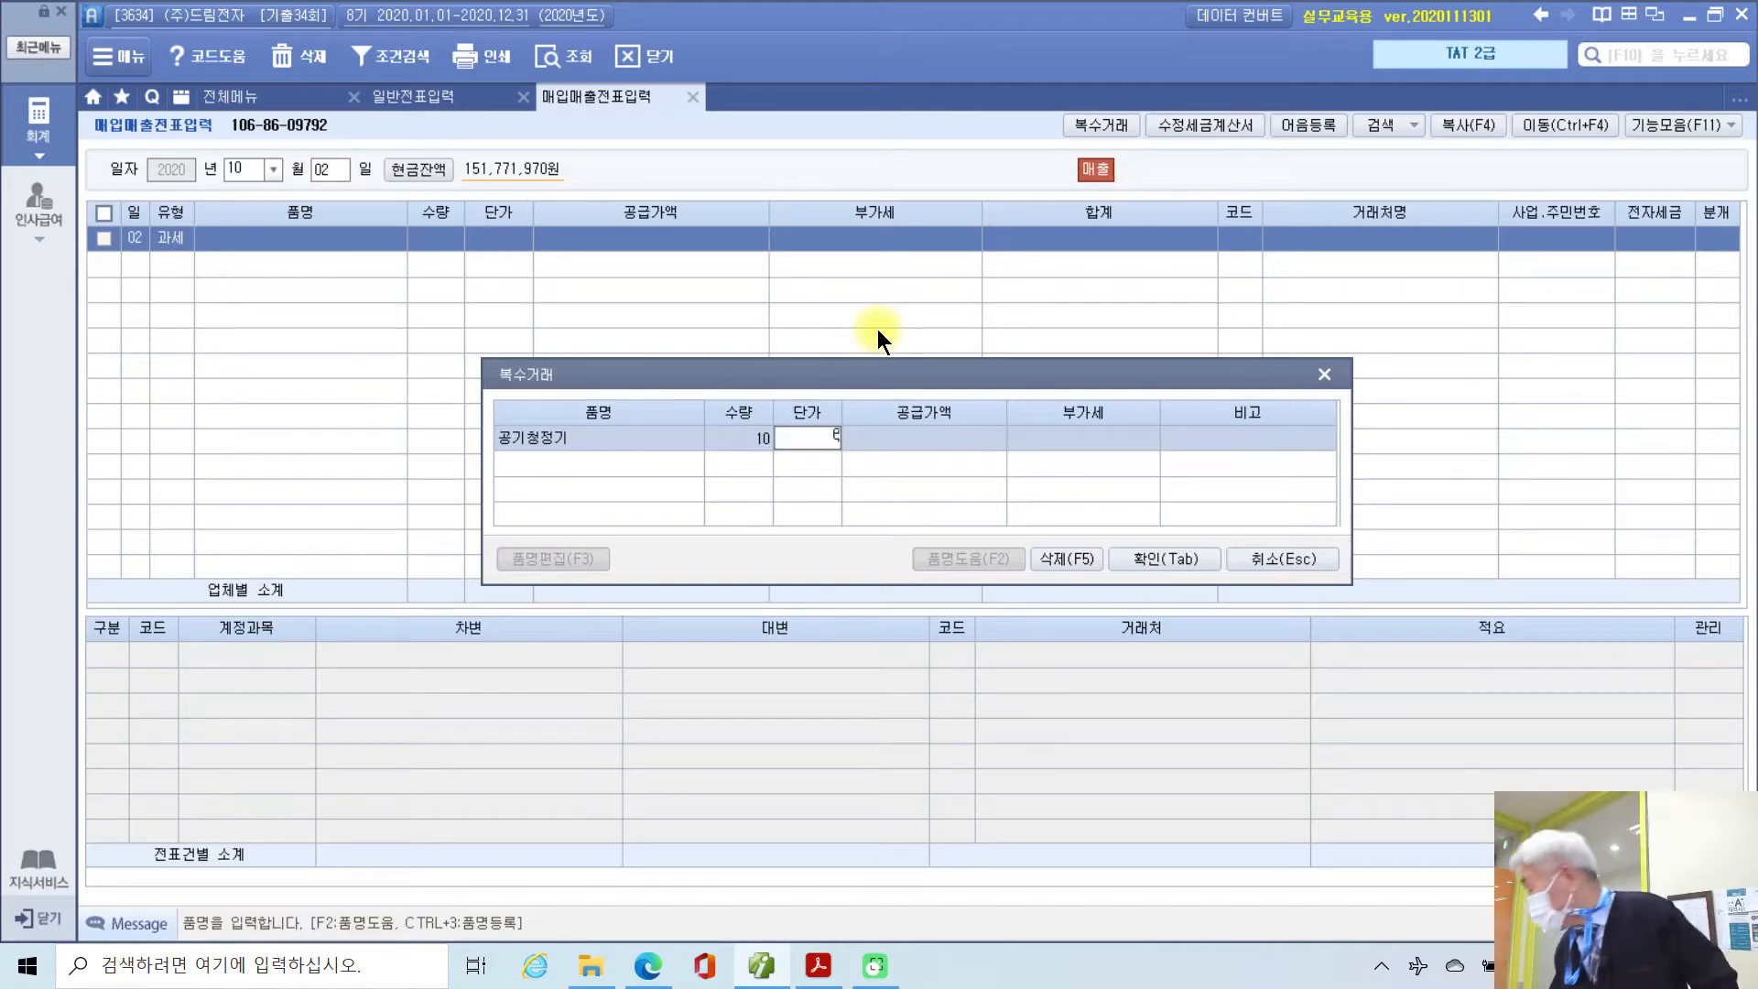
text(60000)
key(Return)
key(Return)
key(Return)
key(Return)
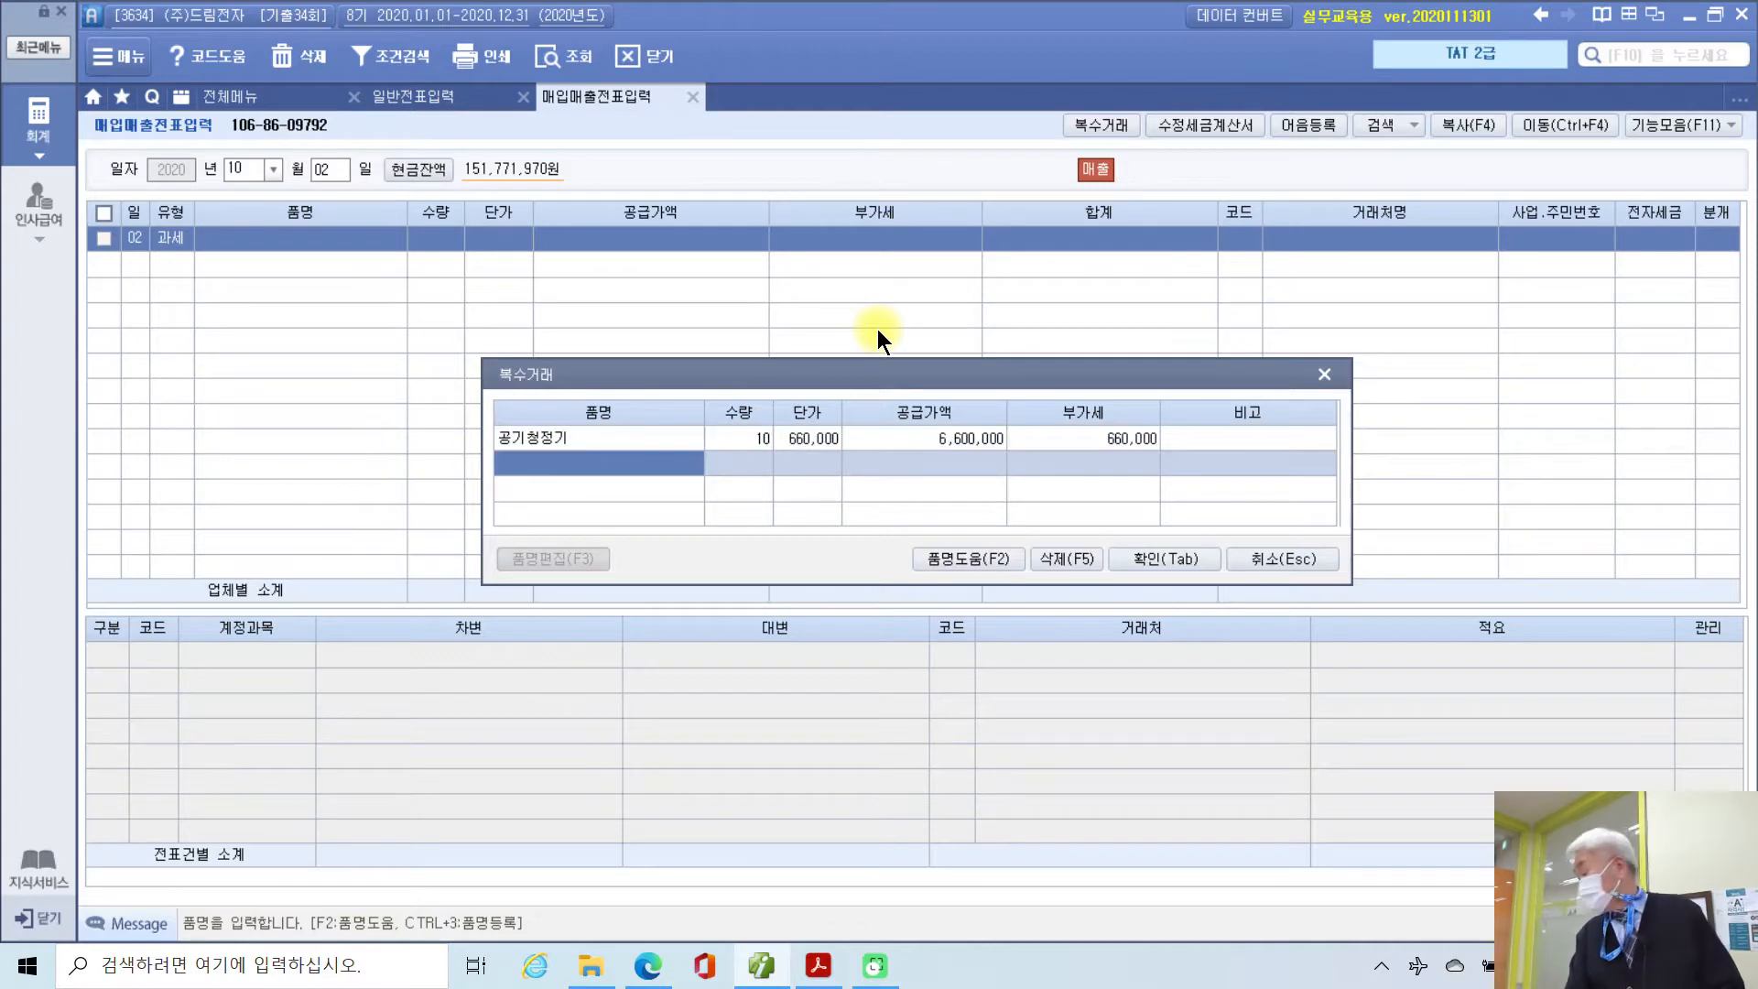
Step: Add 스타일러 as the second item: quantity 2, unit price 2,200,000
text(스타일러)
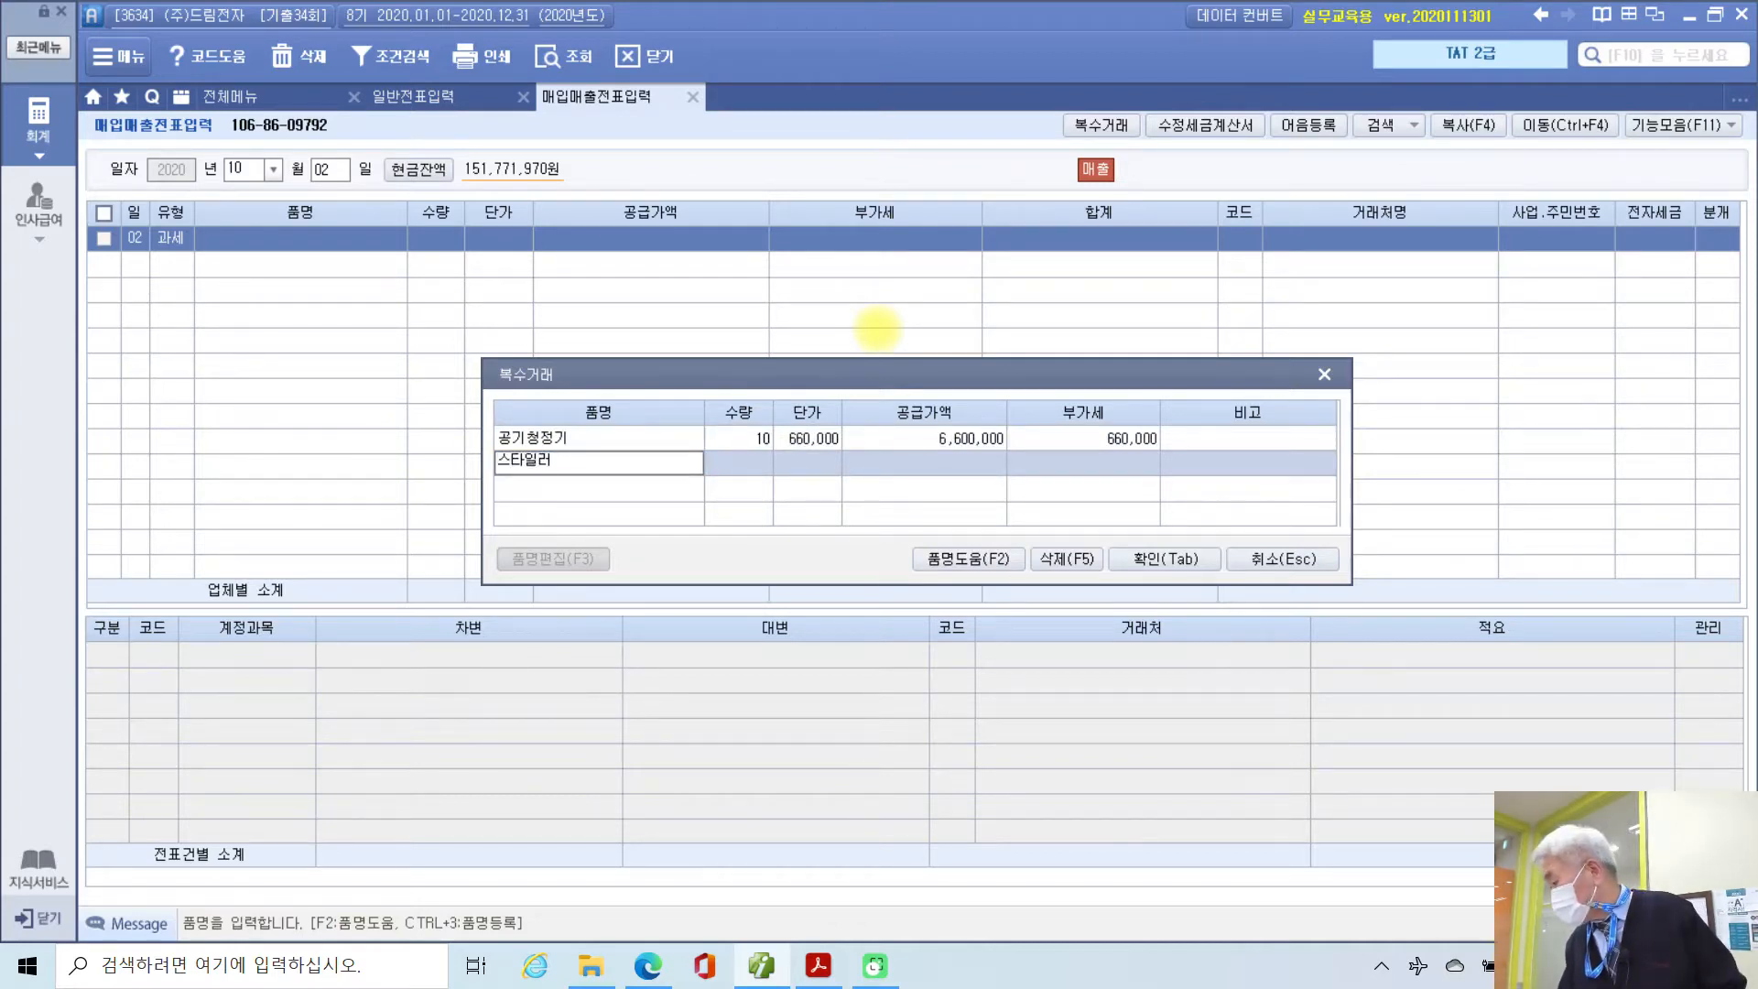
key(Return)
text(2)
key(Return)
text(2,200,000)
key(Return)
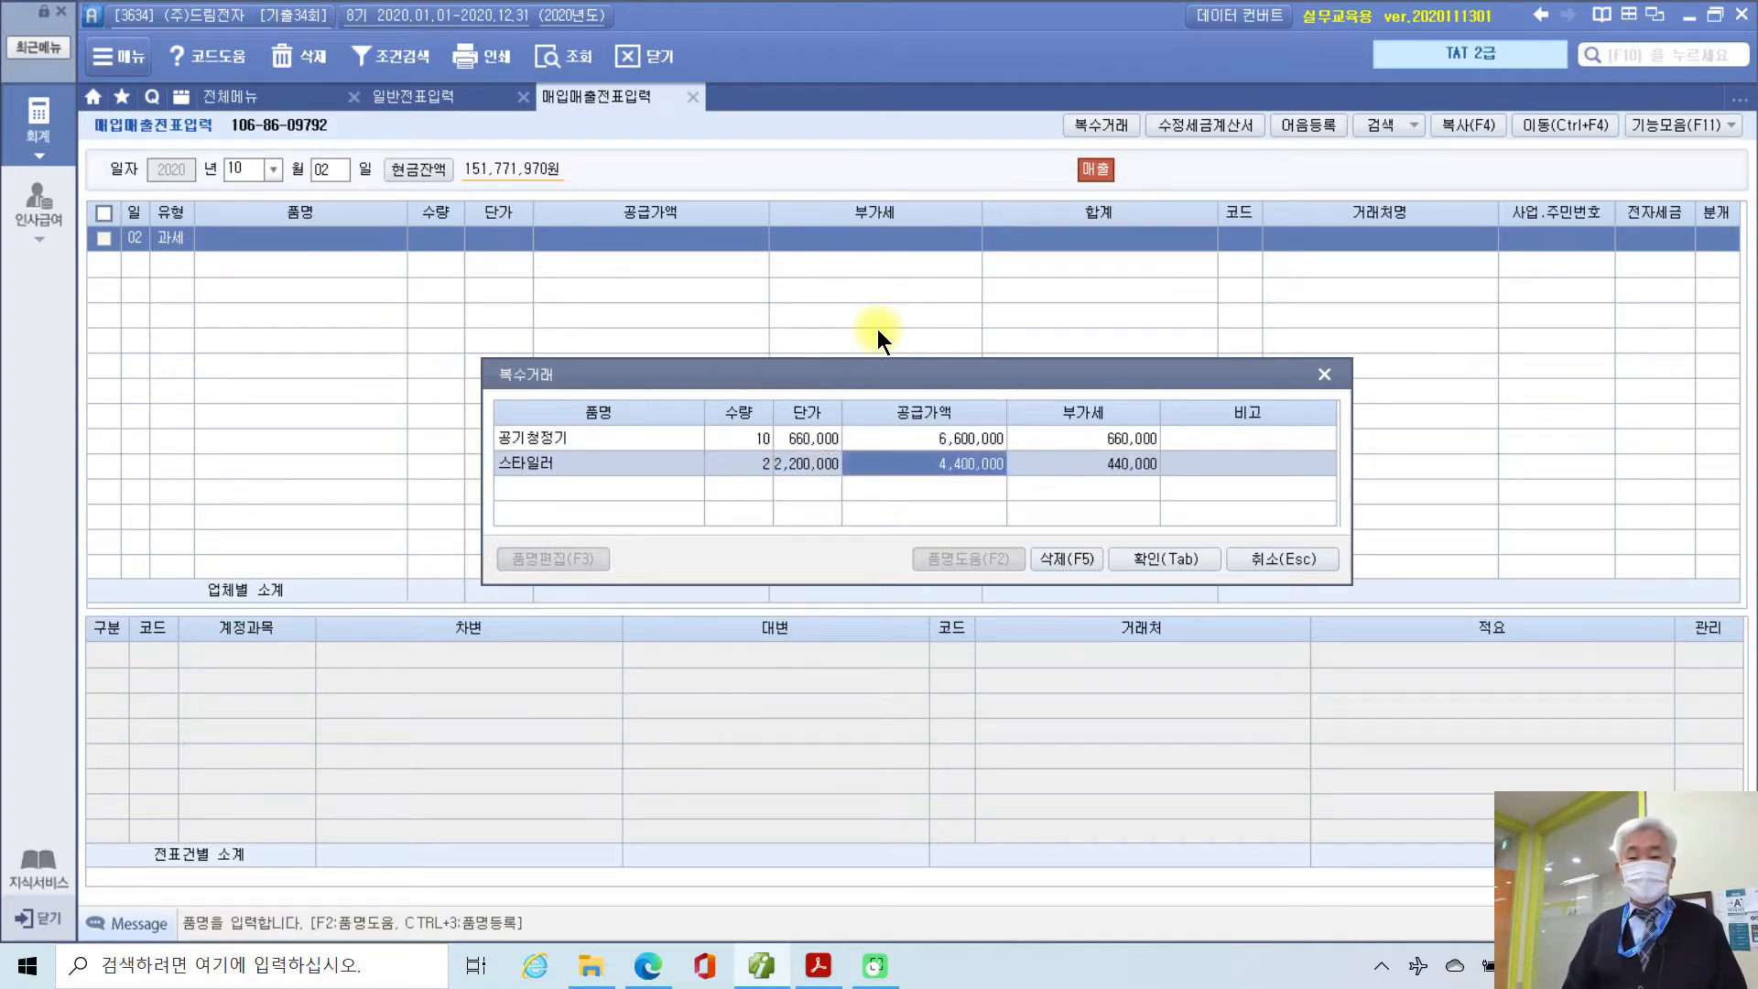
Step: Return to the voucher with 공기청정기외 totalling 12,100,000 and select (주)전자마트 as customer from a 전자 search
key(Tab)
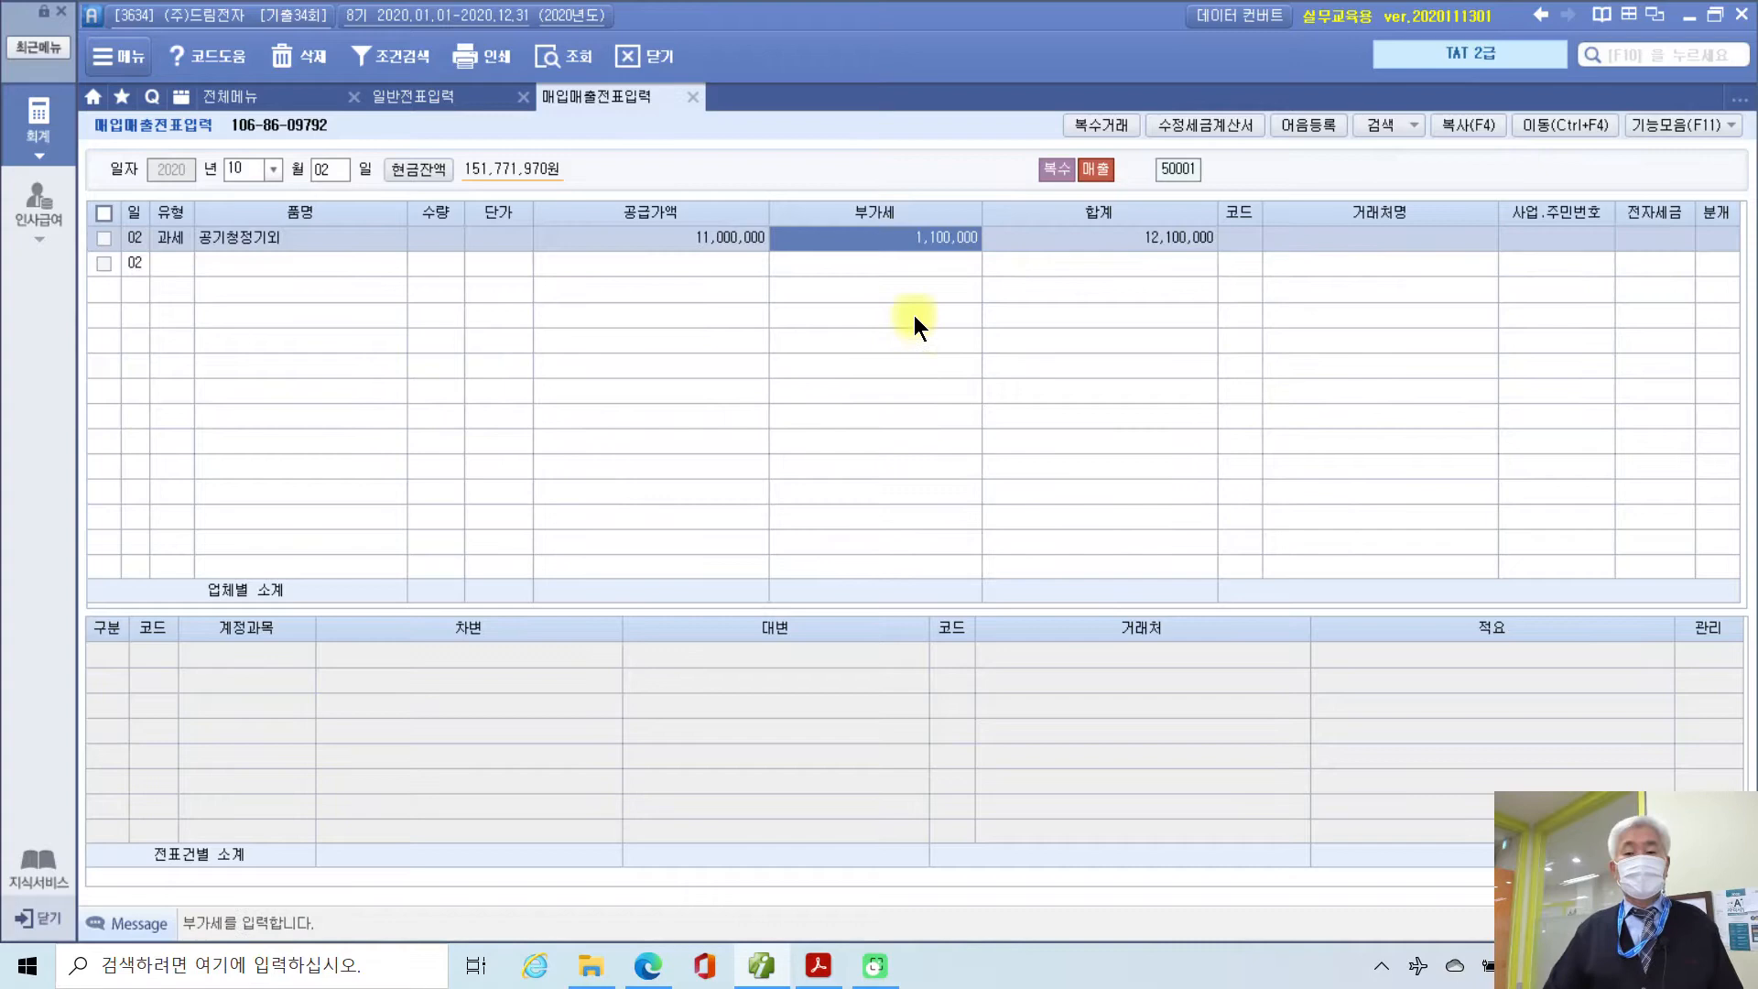
key(Return)
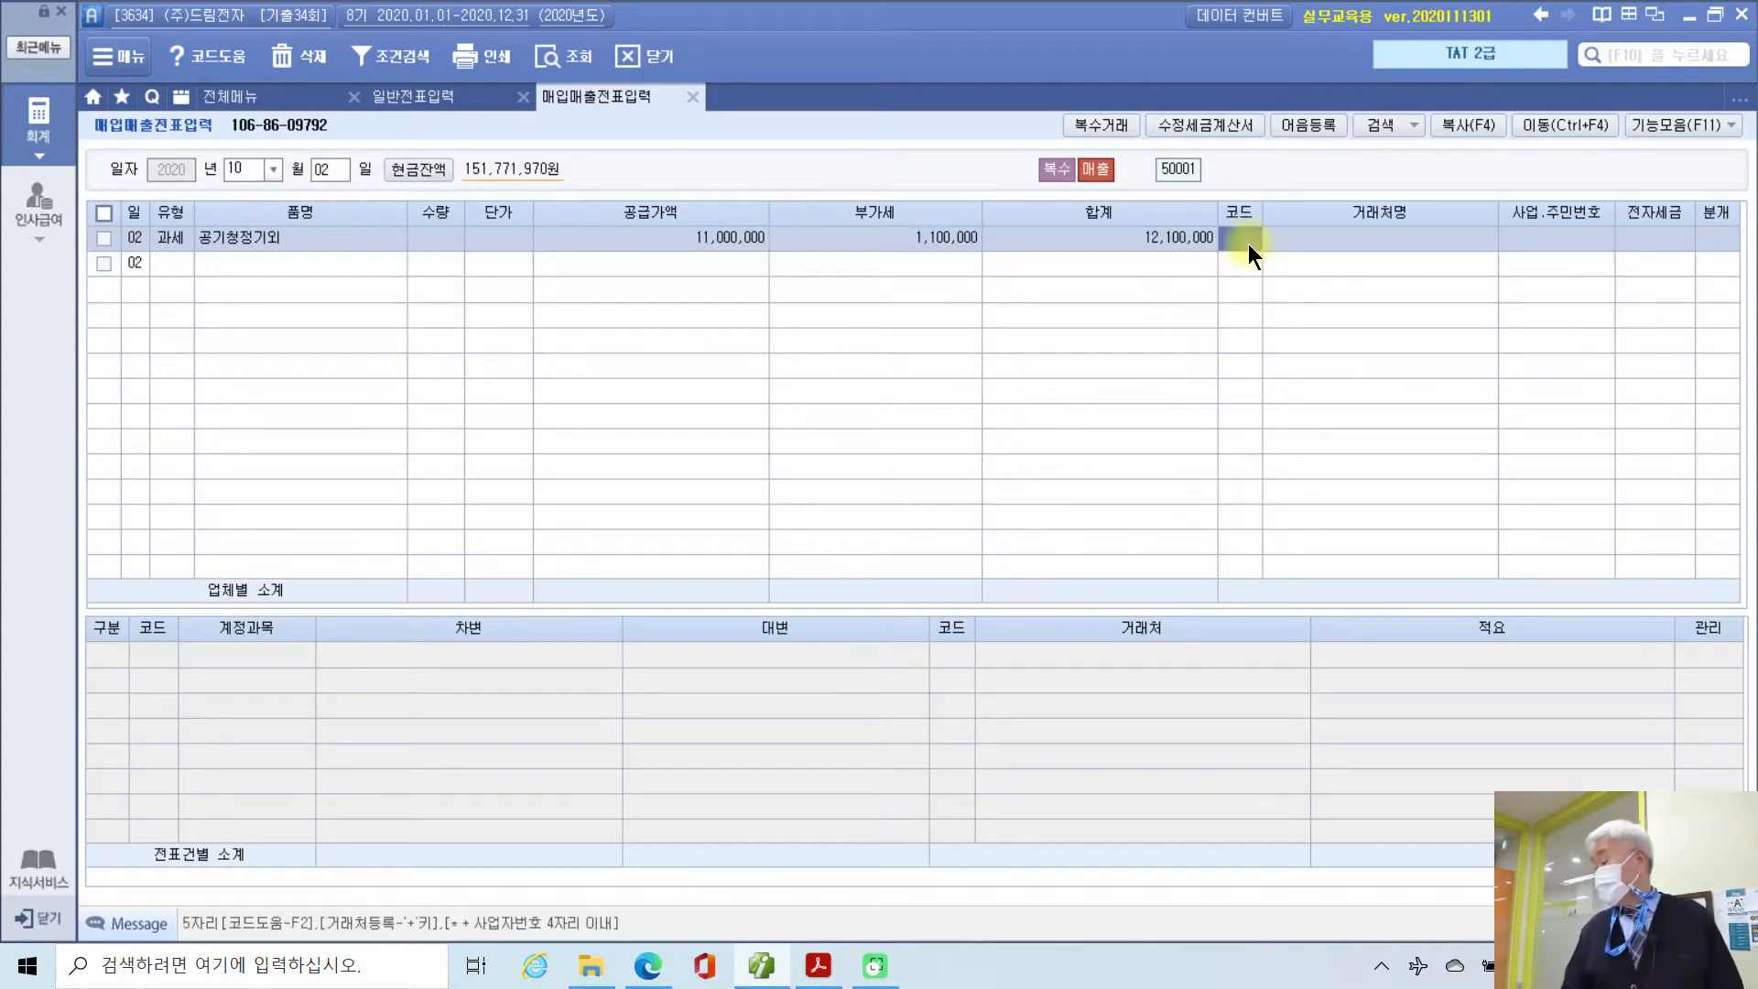
text(전자)
key(Return)
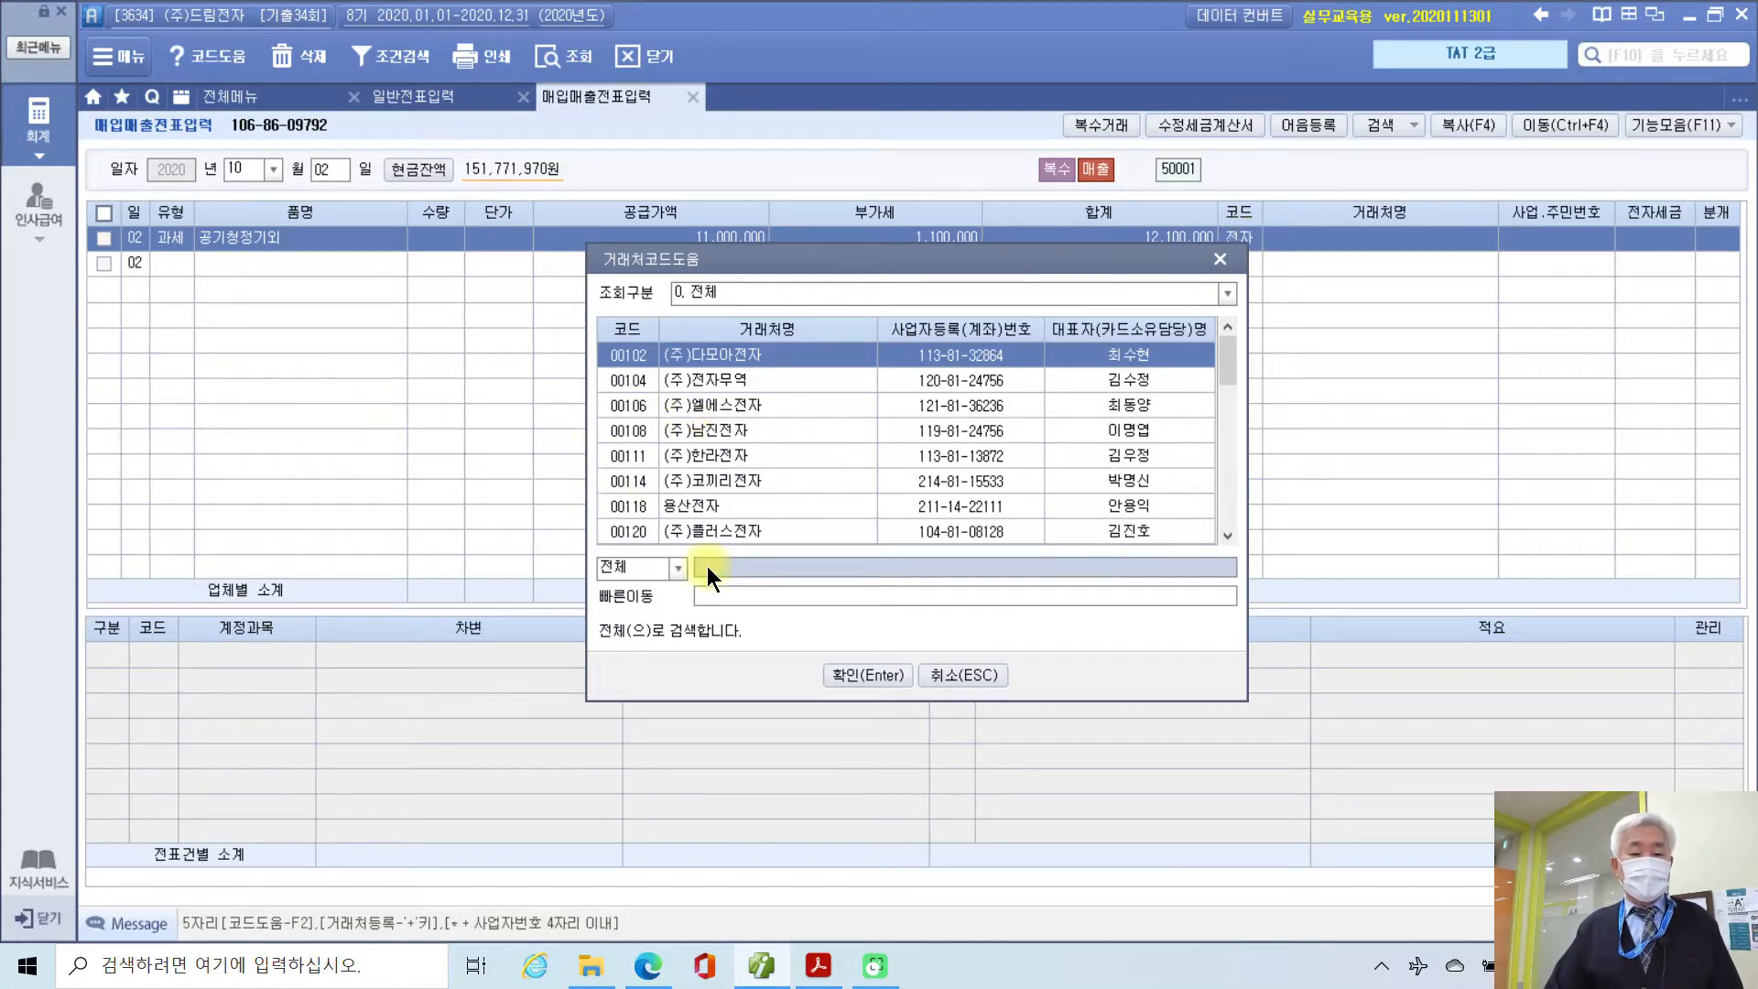
text(ㅈ)
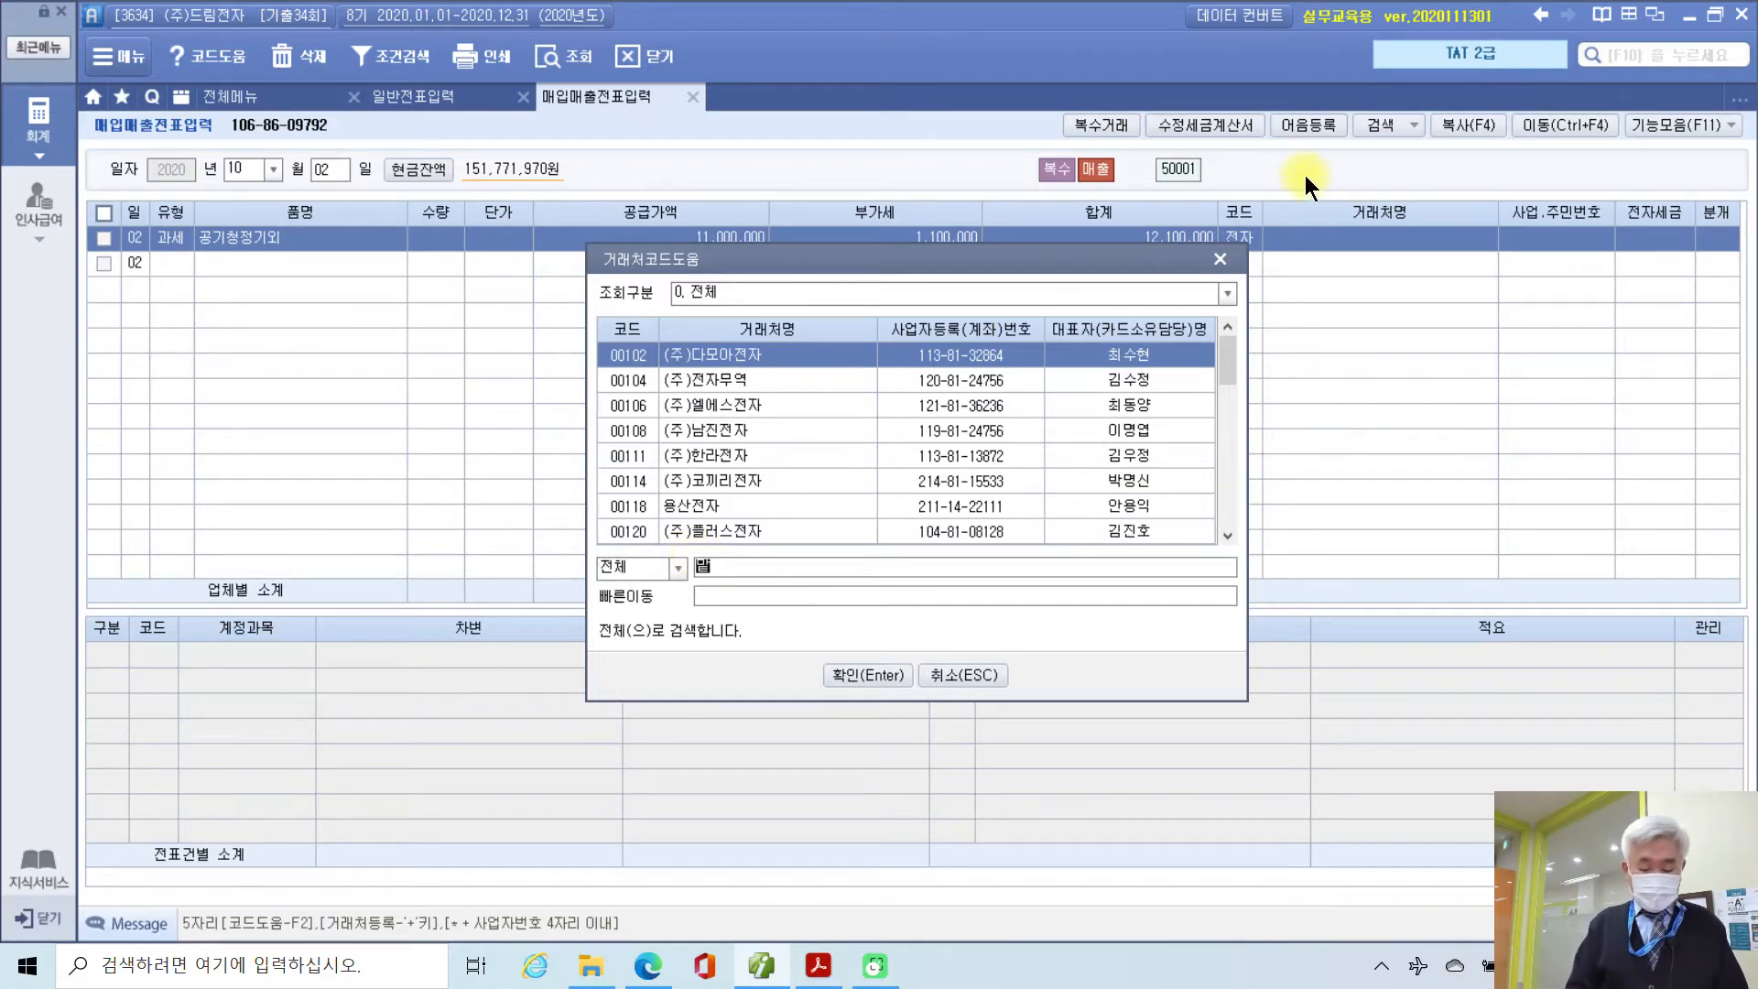
key(Return)
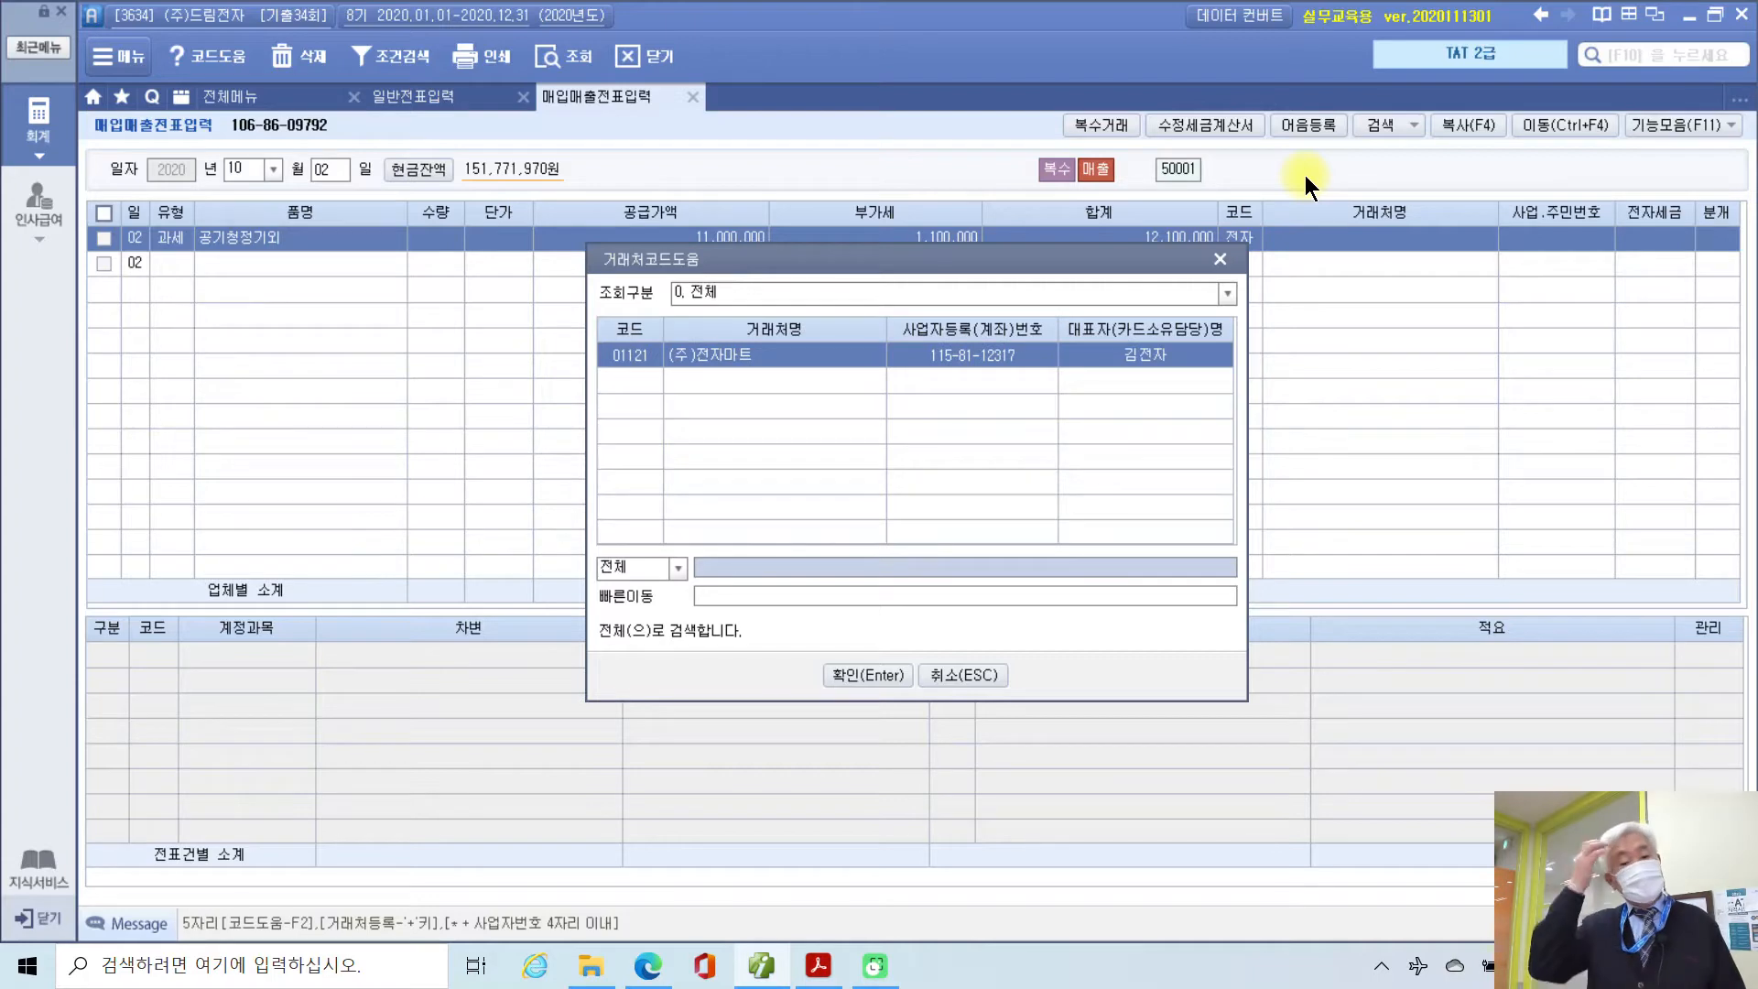
click(833, 673)
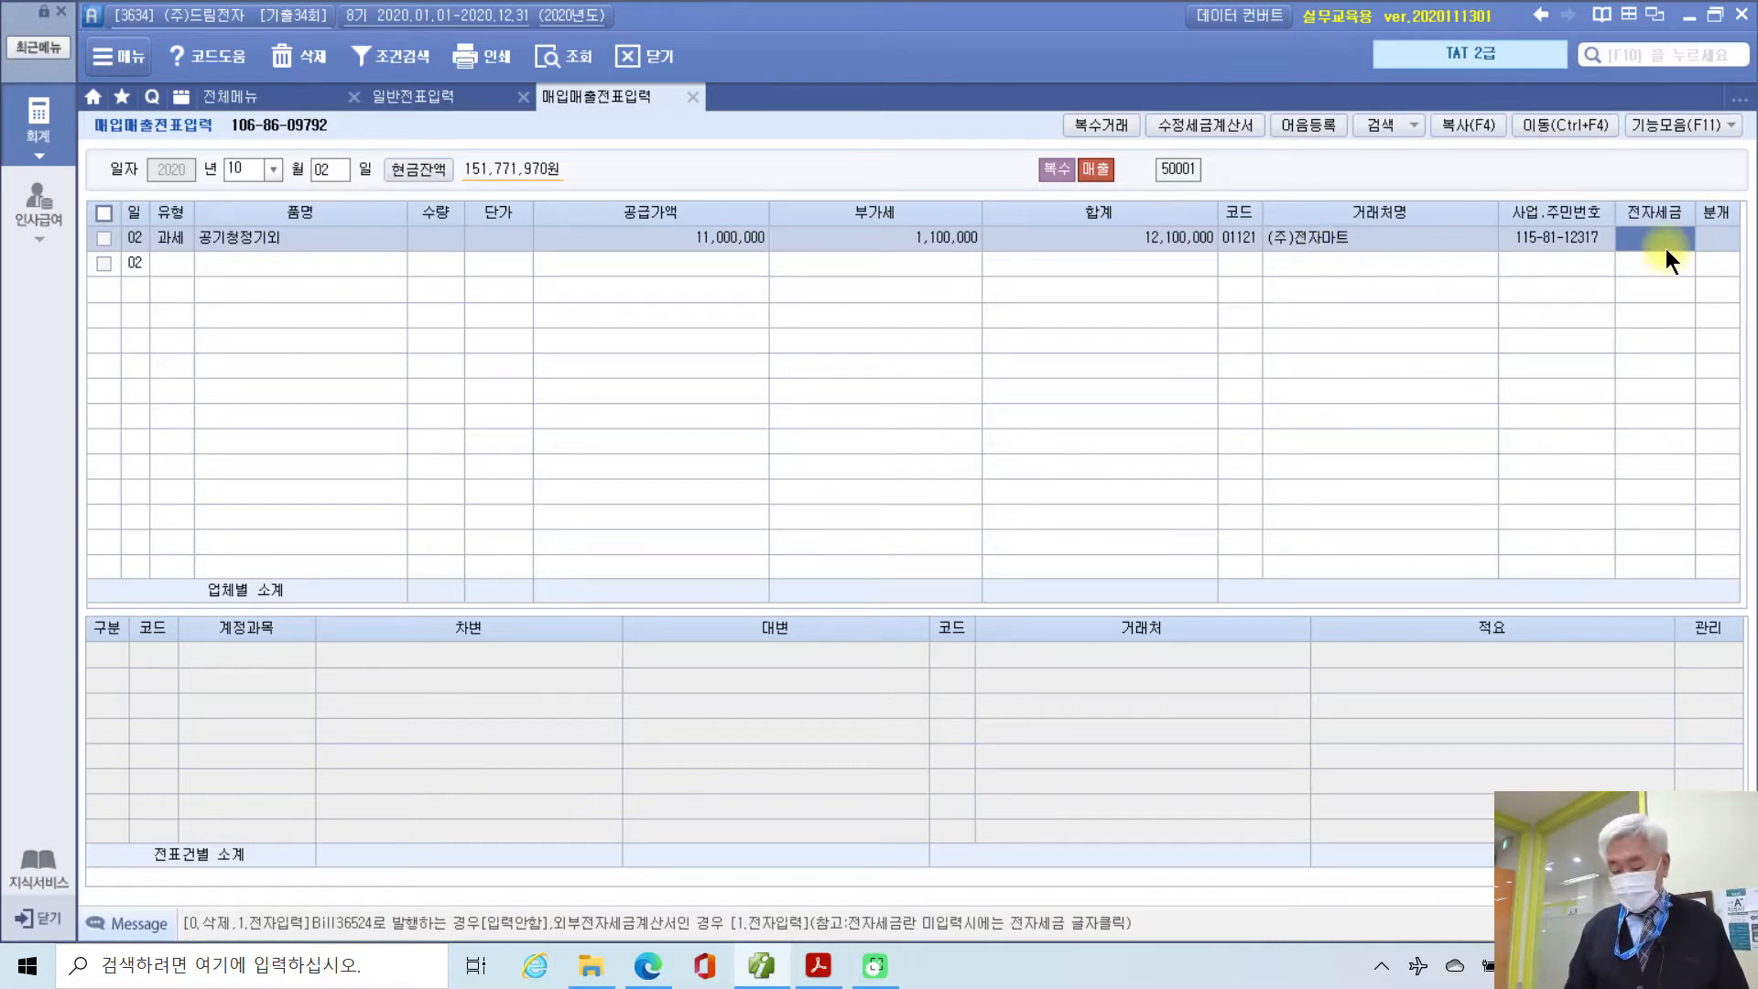
key(Return)
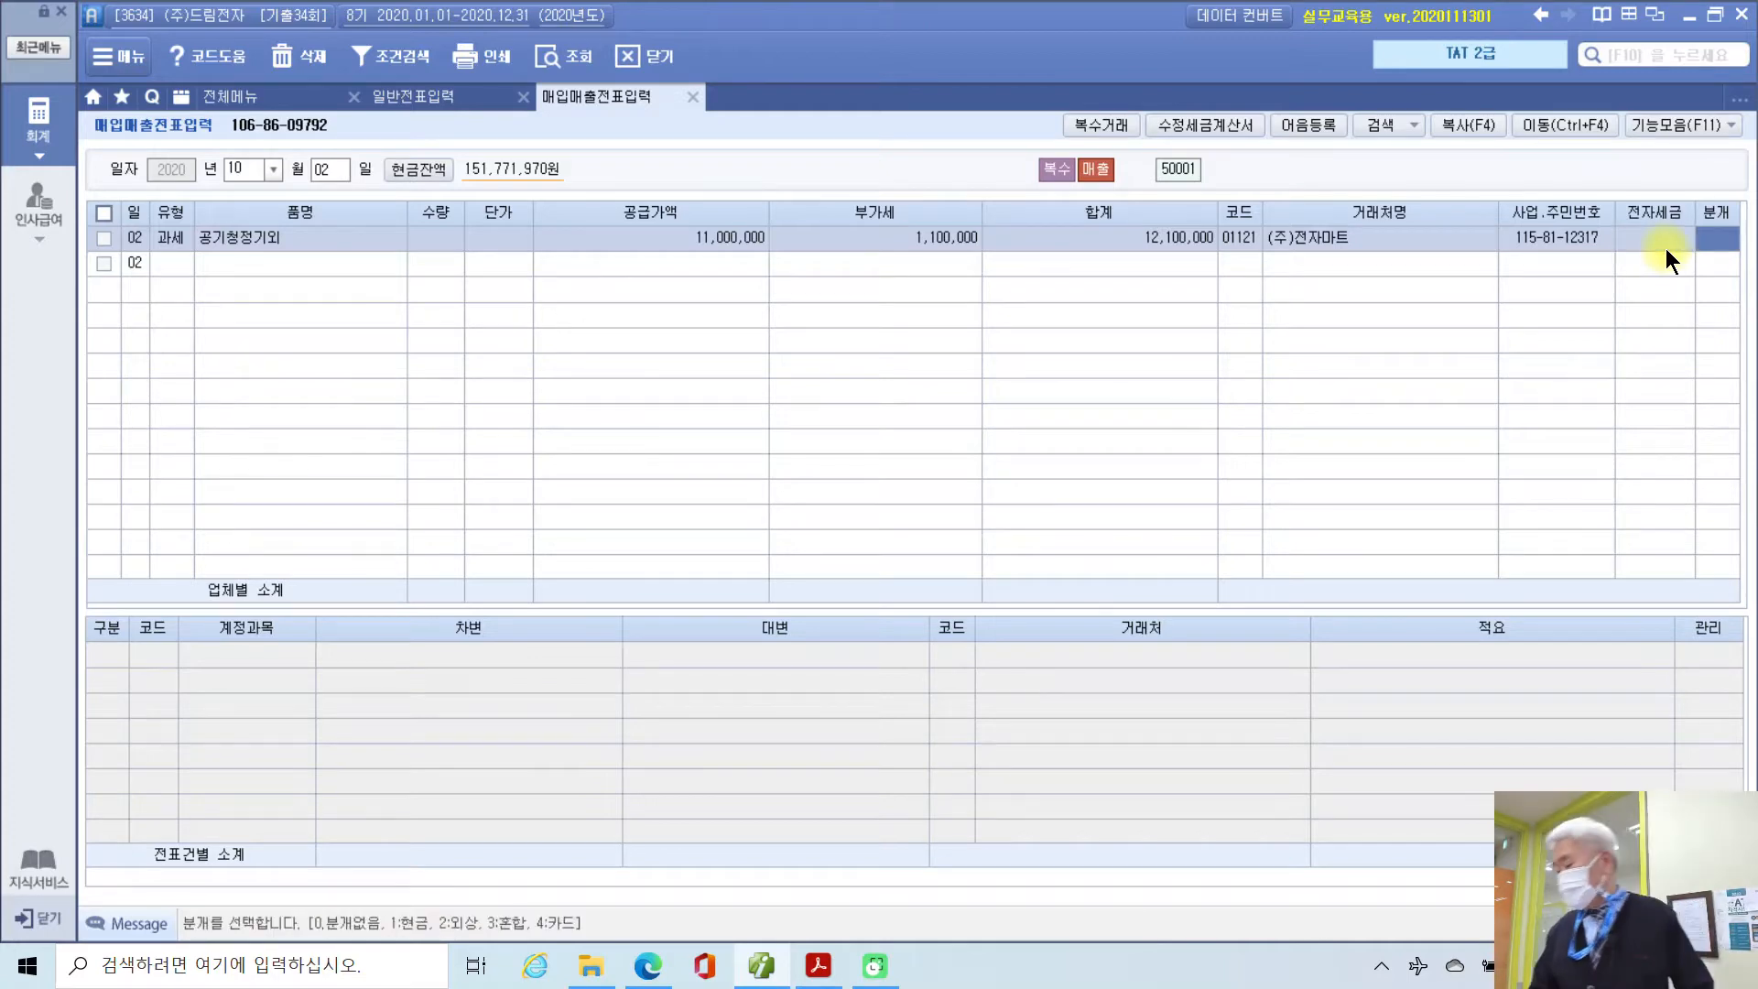
Step: Set 분개 to 3 혼합 and add a 차변 line 101 현금 for 1,100,000
text(3)
key(Return)
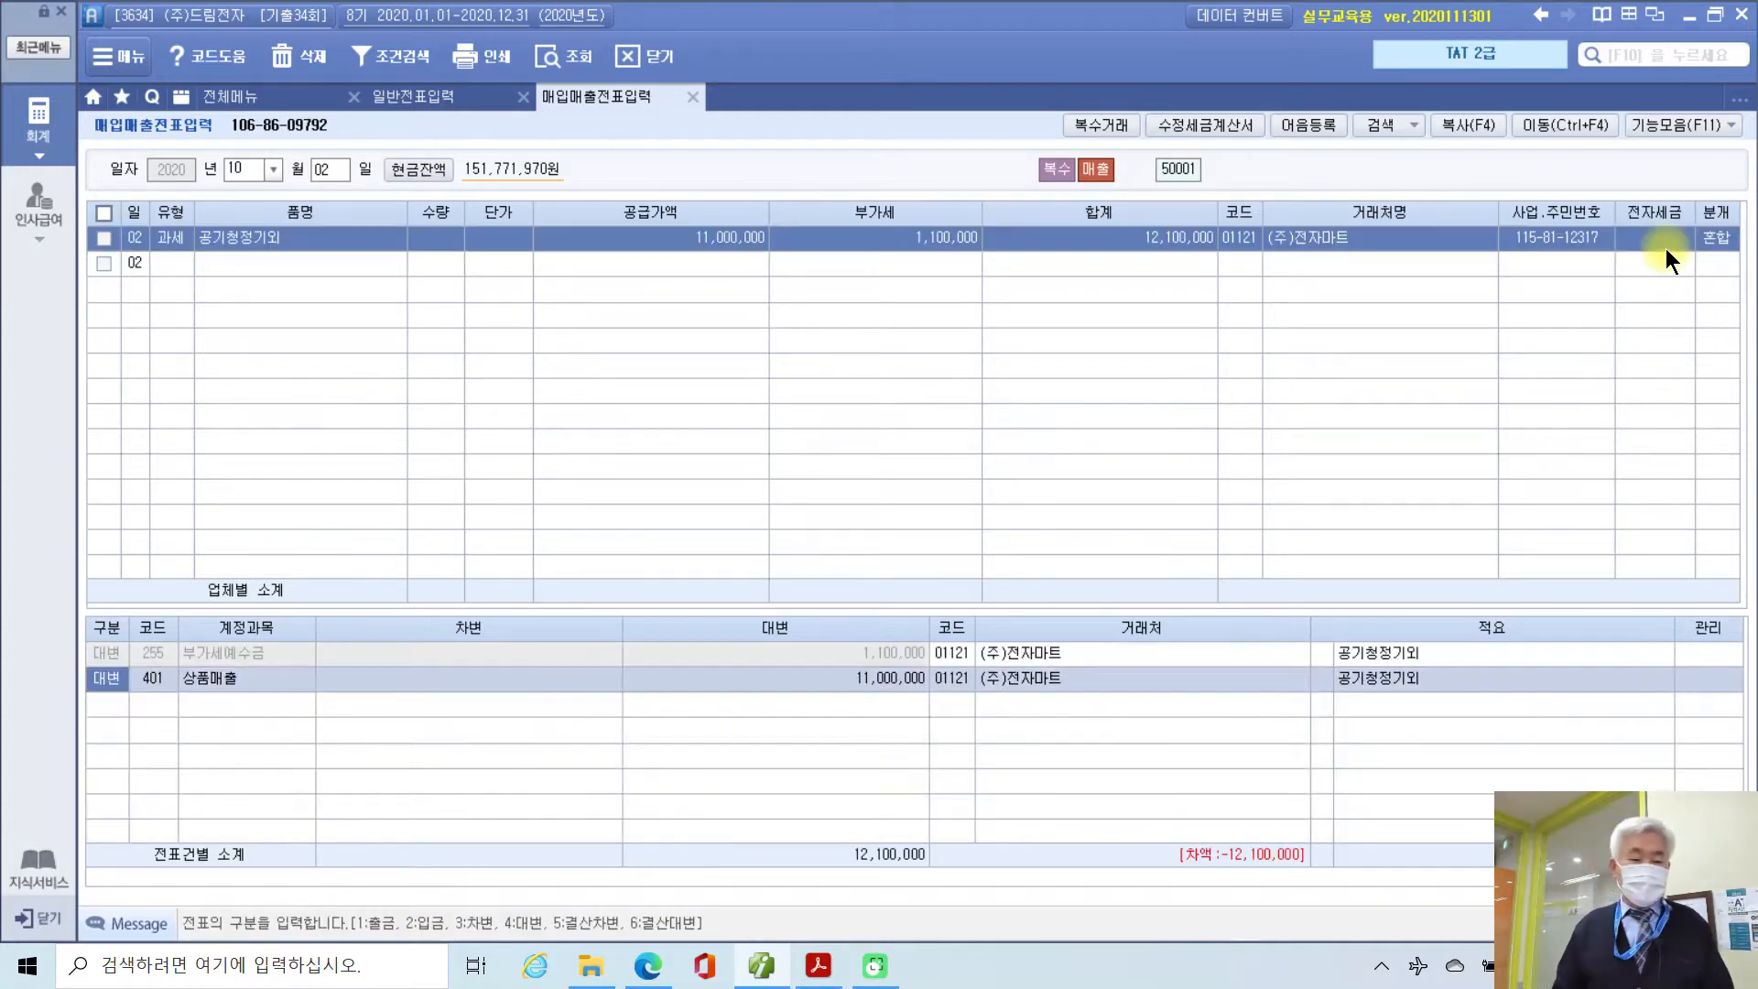
key(Down)
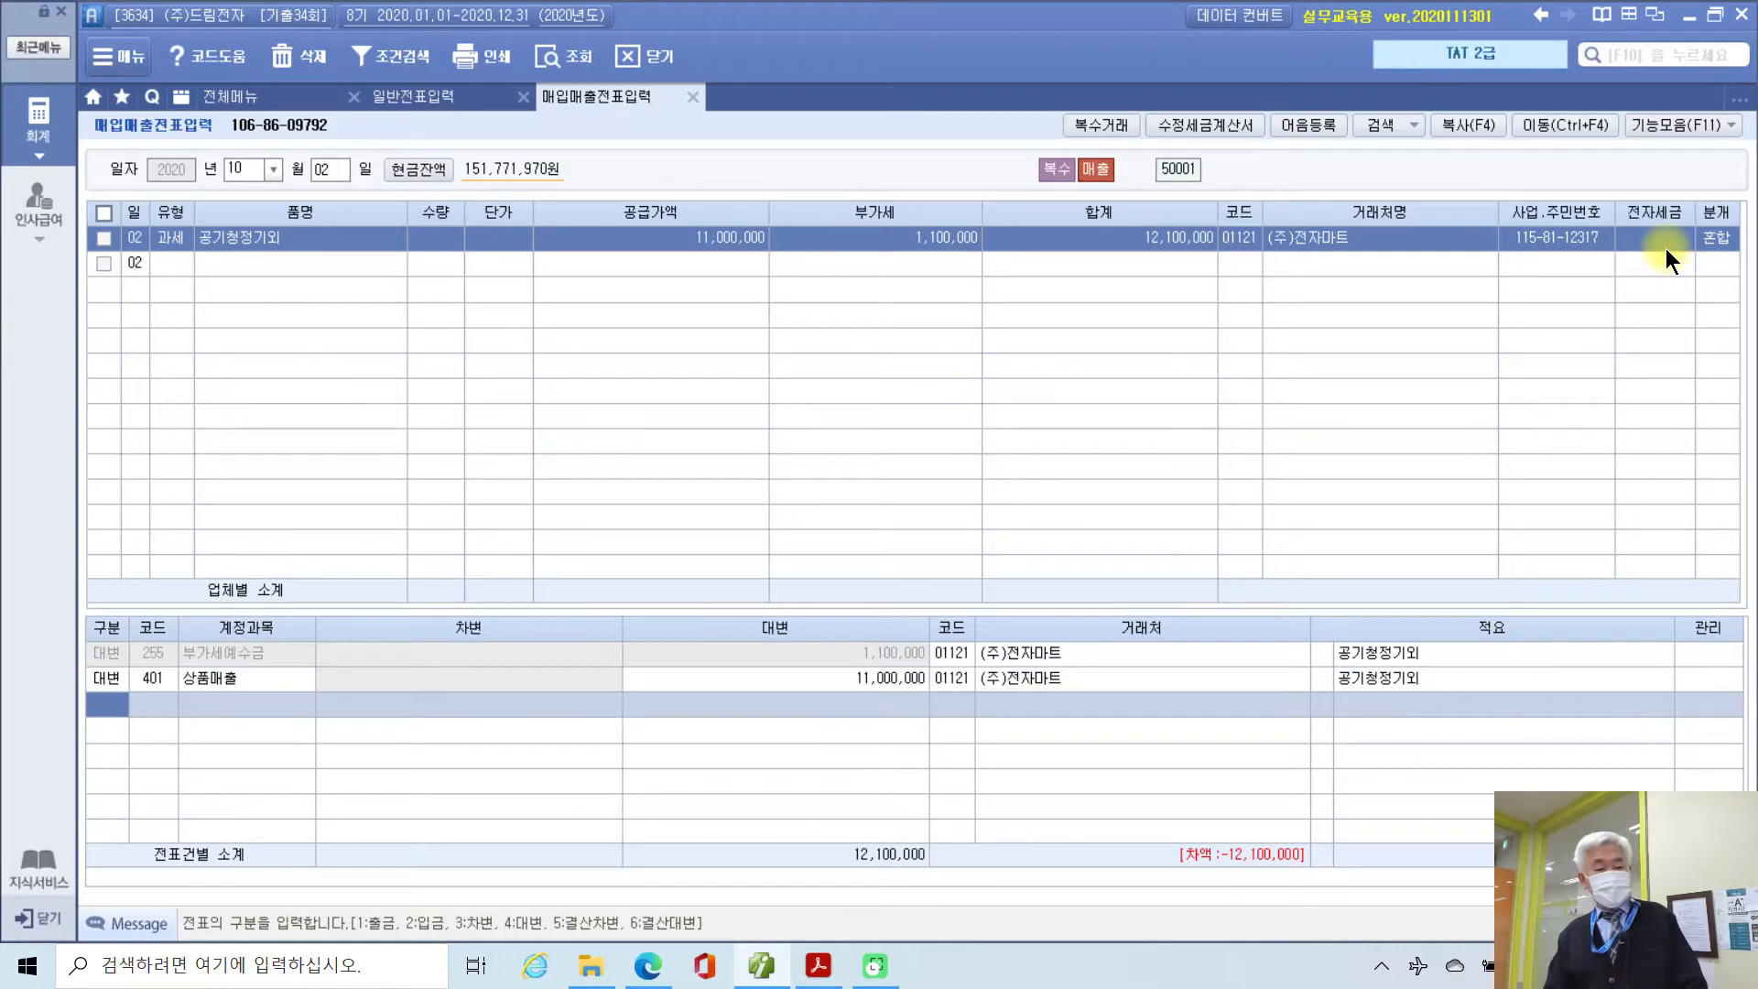
text(3)
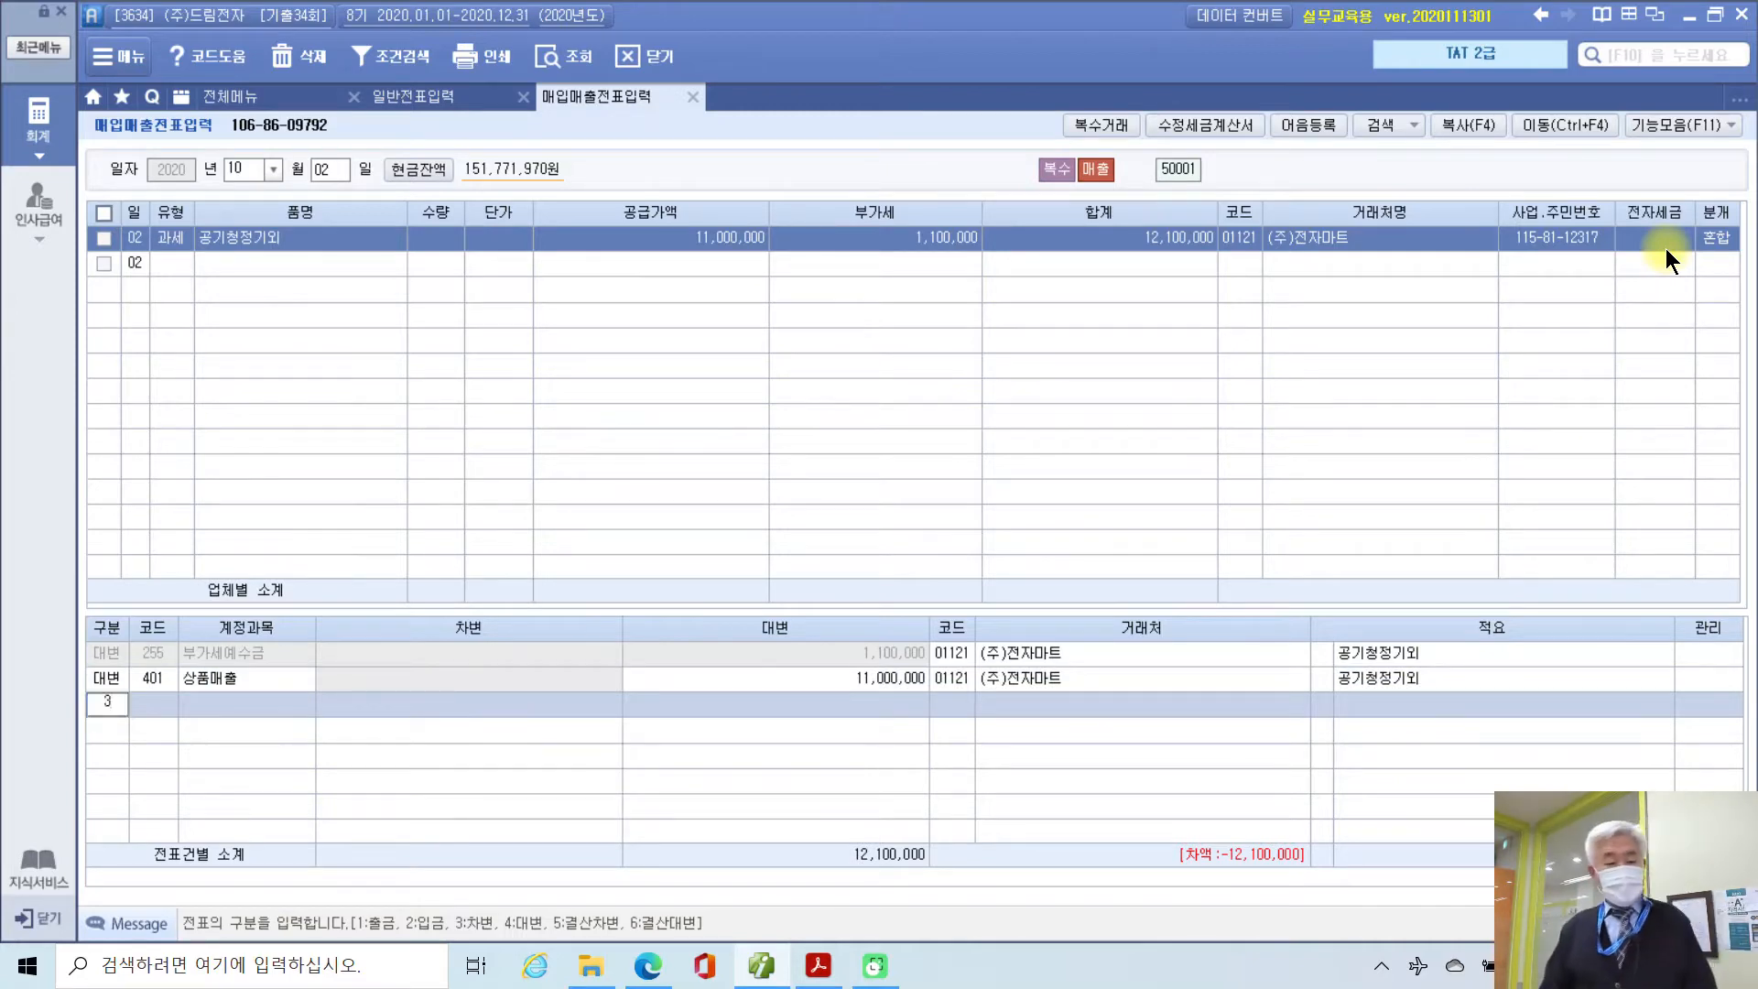
key(Return)
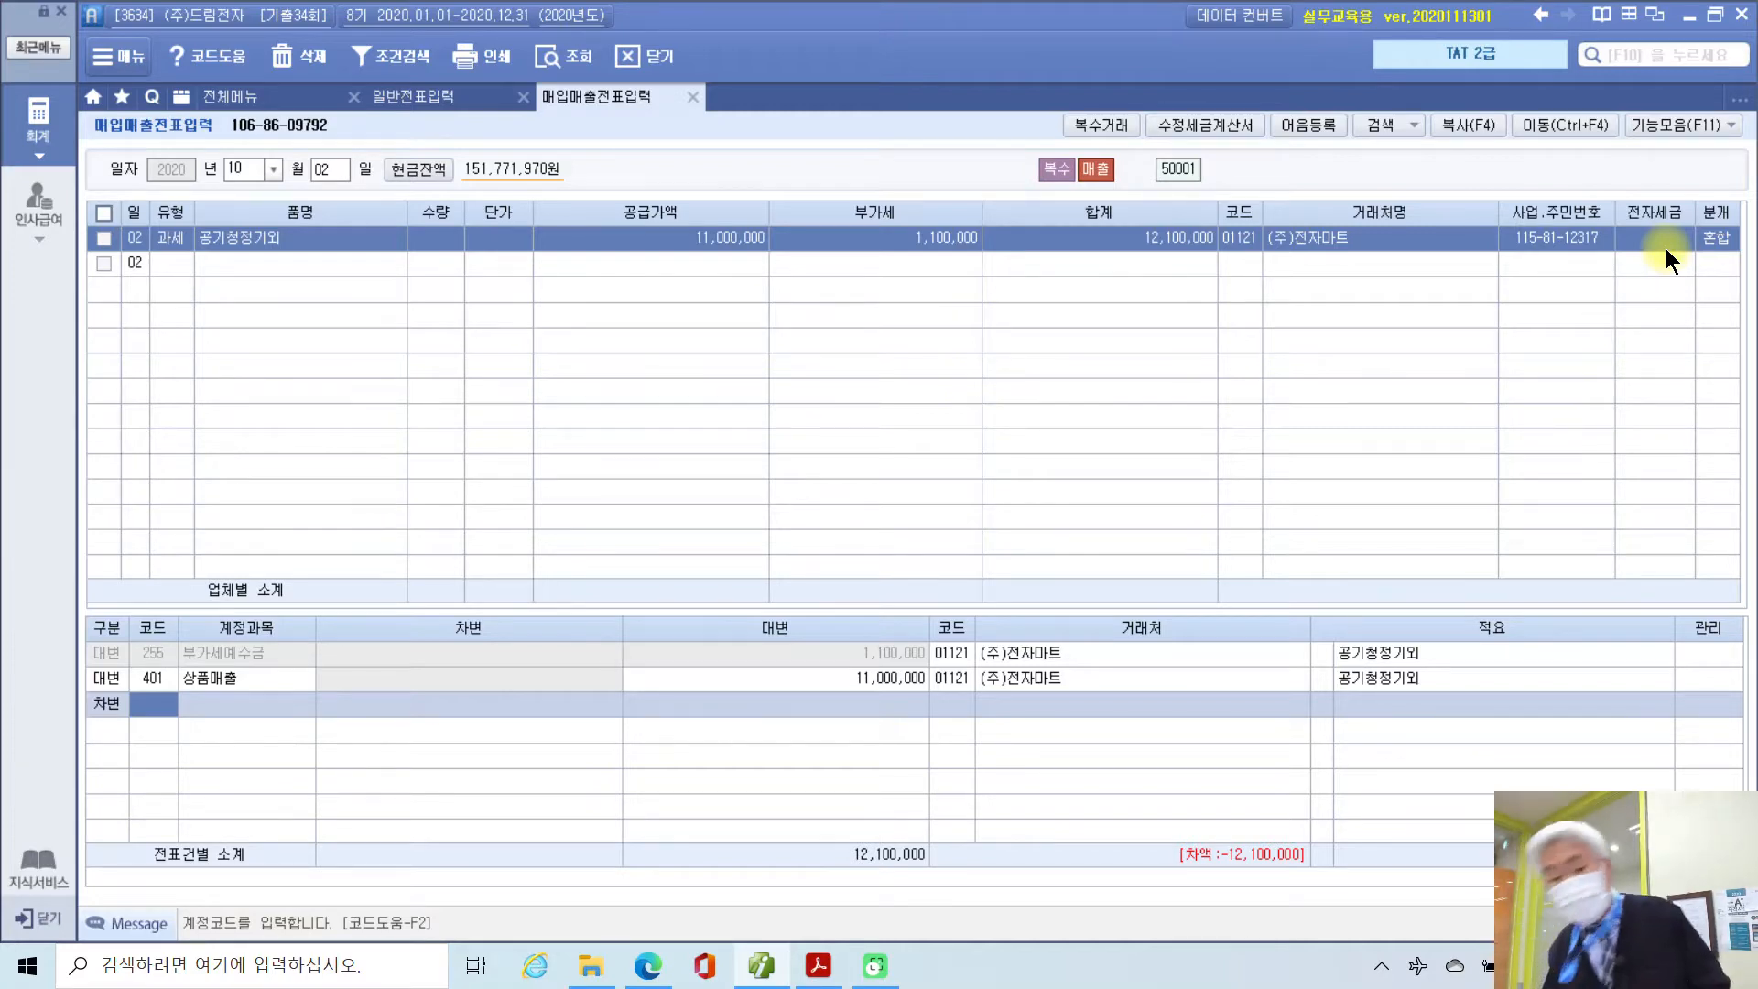
text(10)
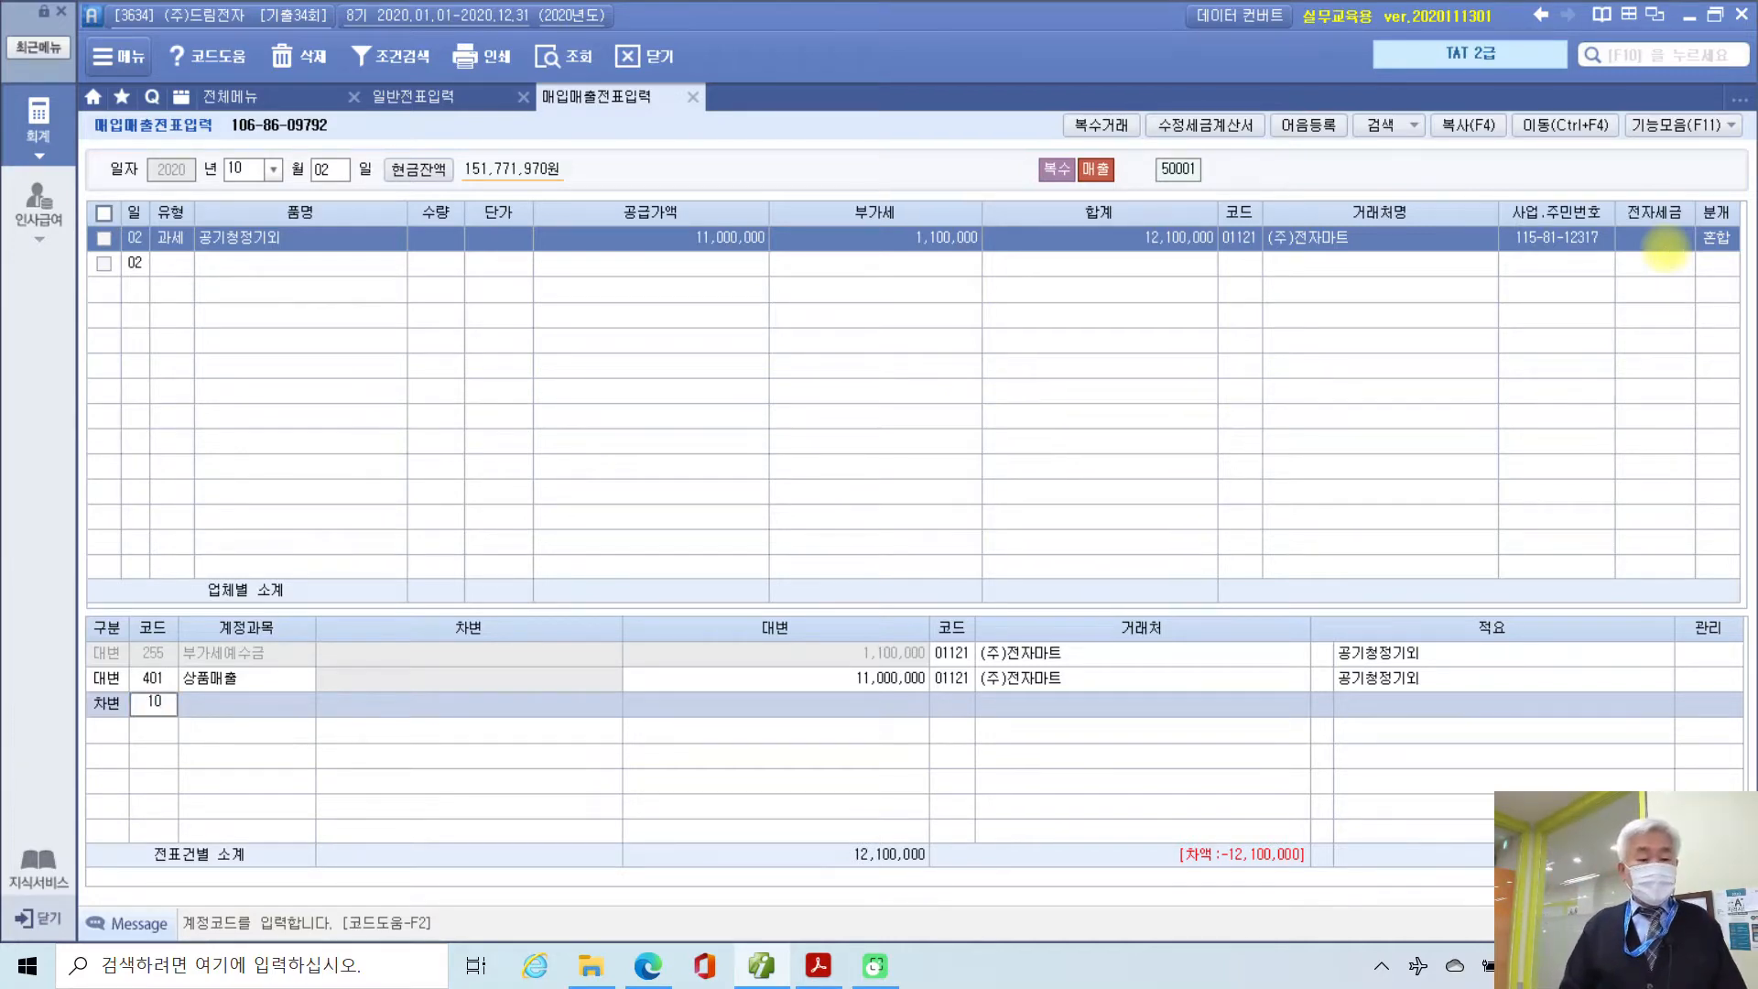
text(1)
key(Return)
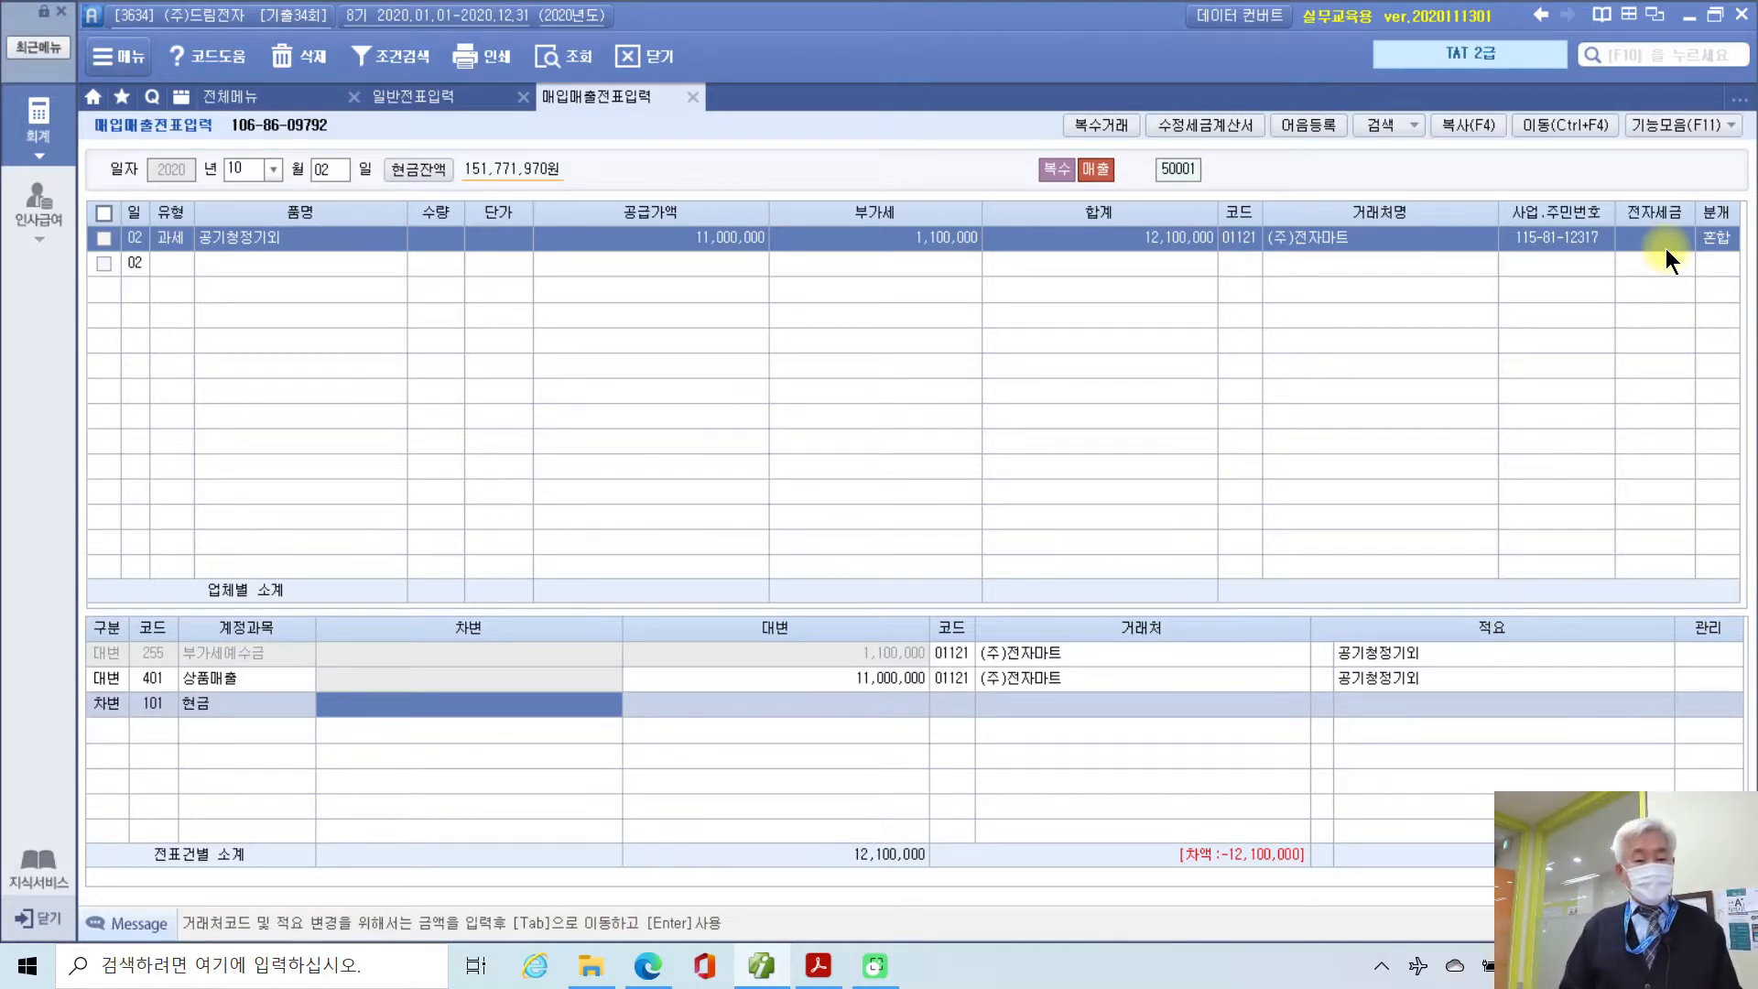
text(1,100)
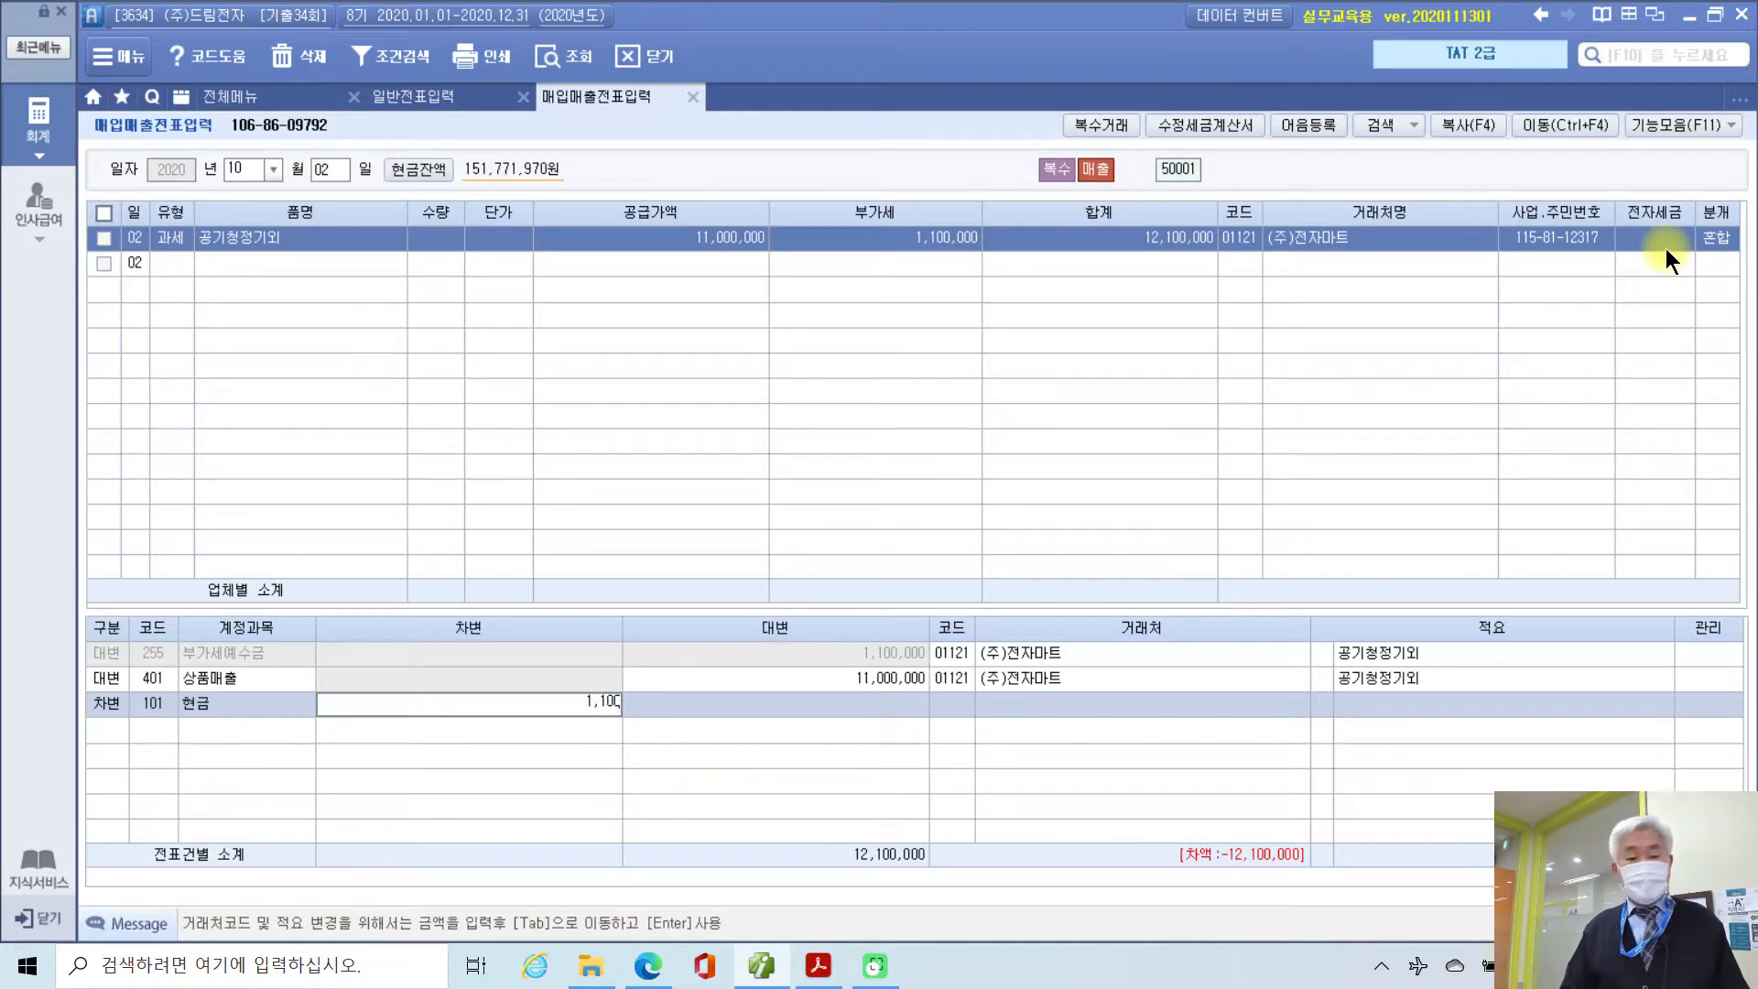
text(,000)
key(Return)
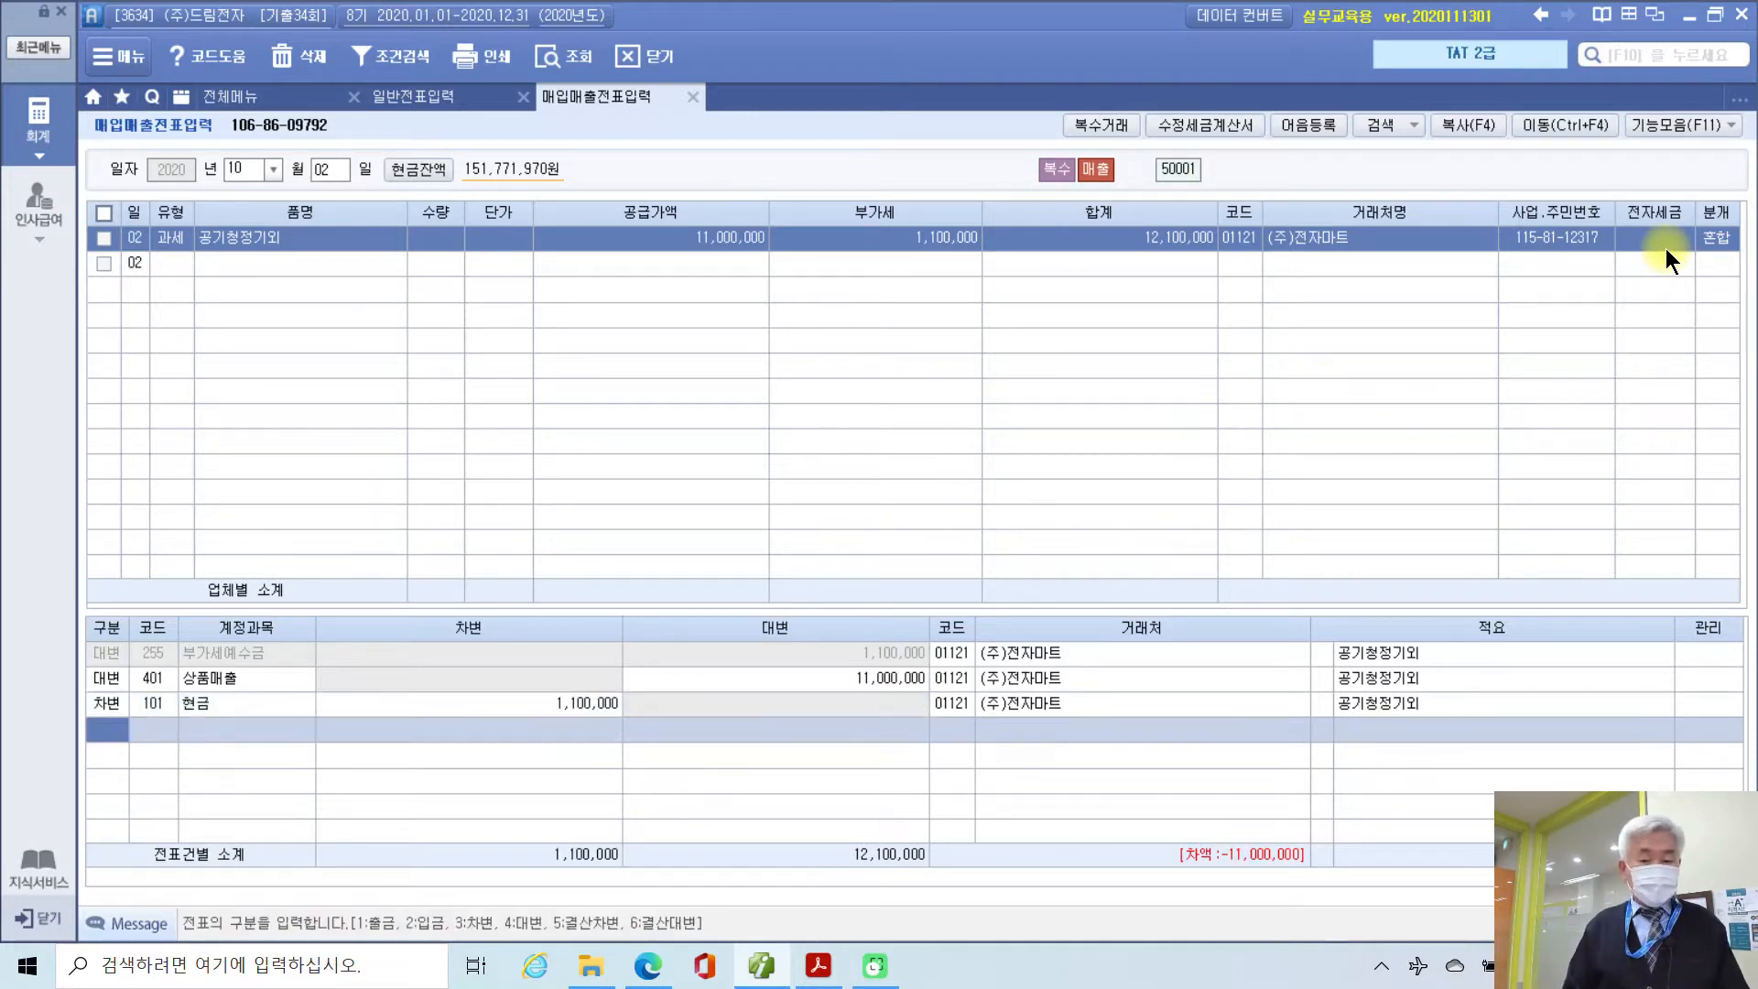
Step: Add a 차변 line 108 외상매출금 for 11,000,000 and mark the balanced 12,100,000 totals
text(3108)
key(Return)
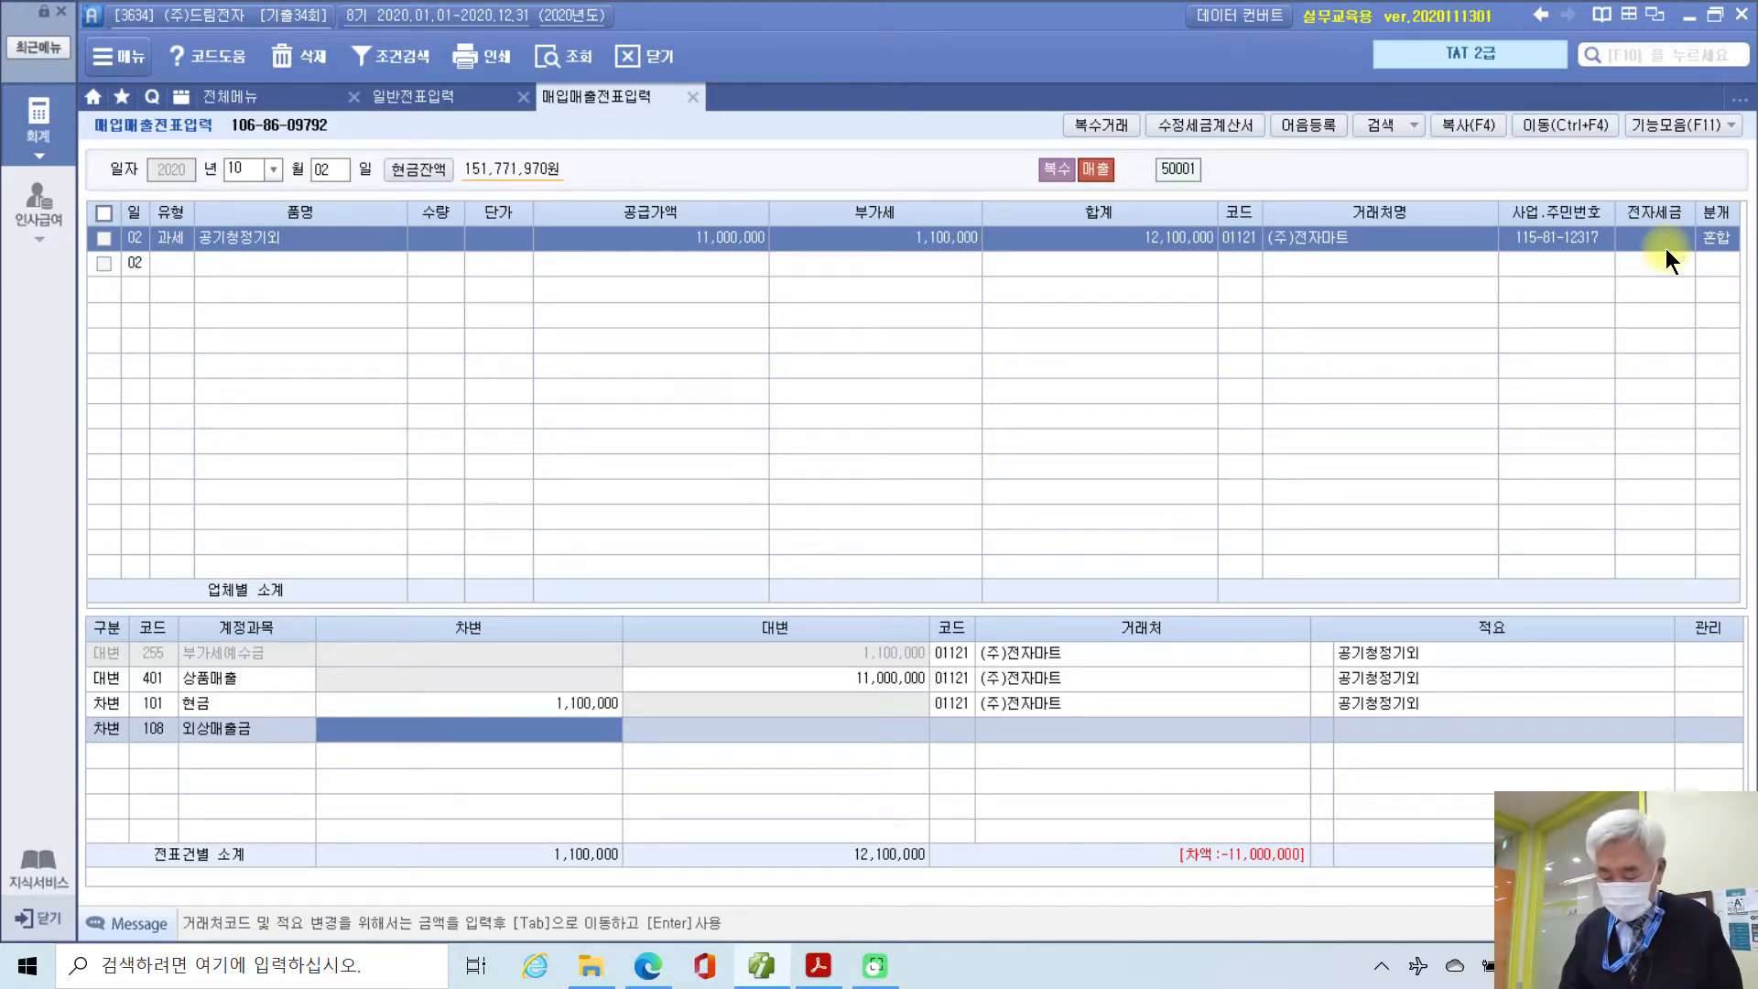
text(11000000)
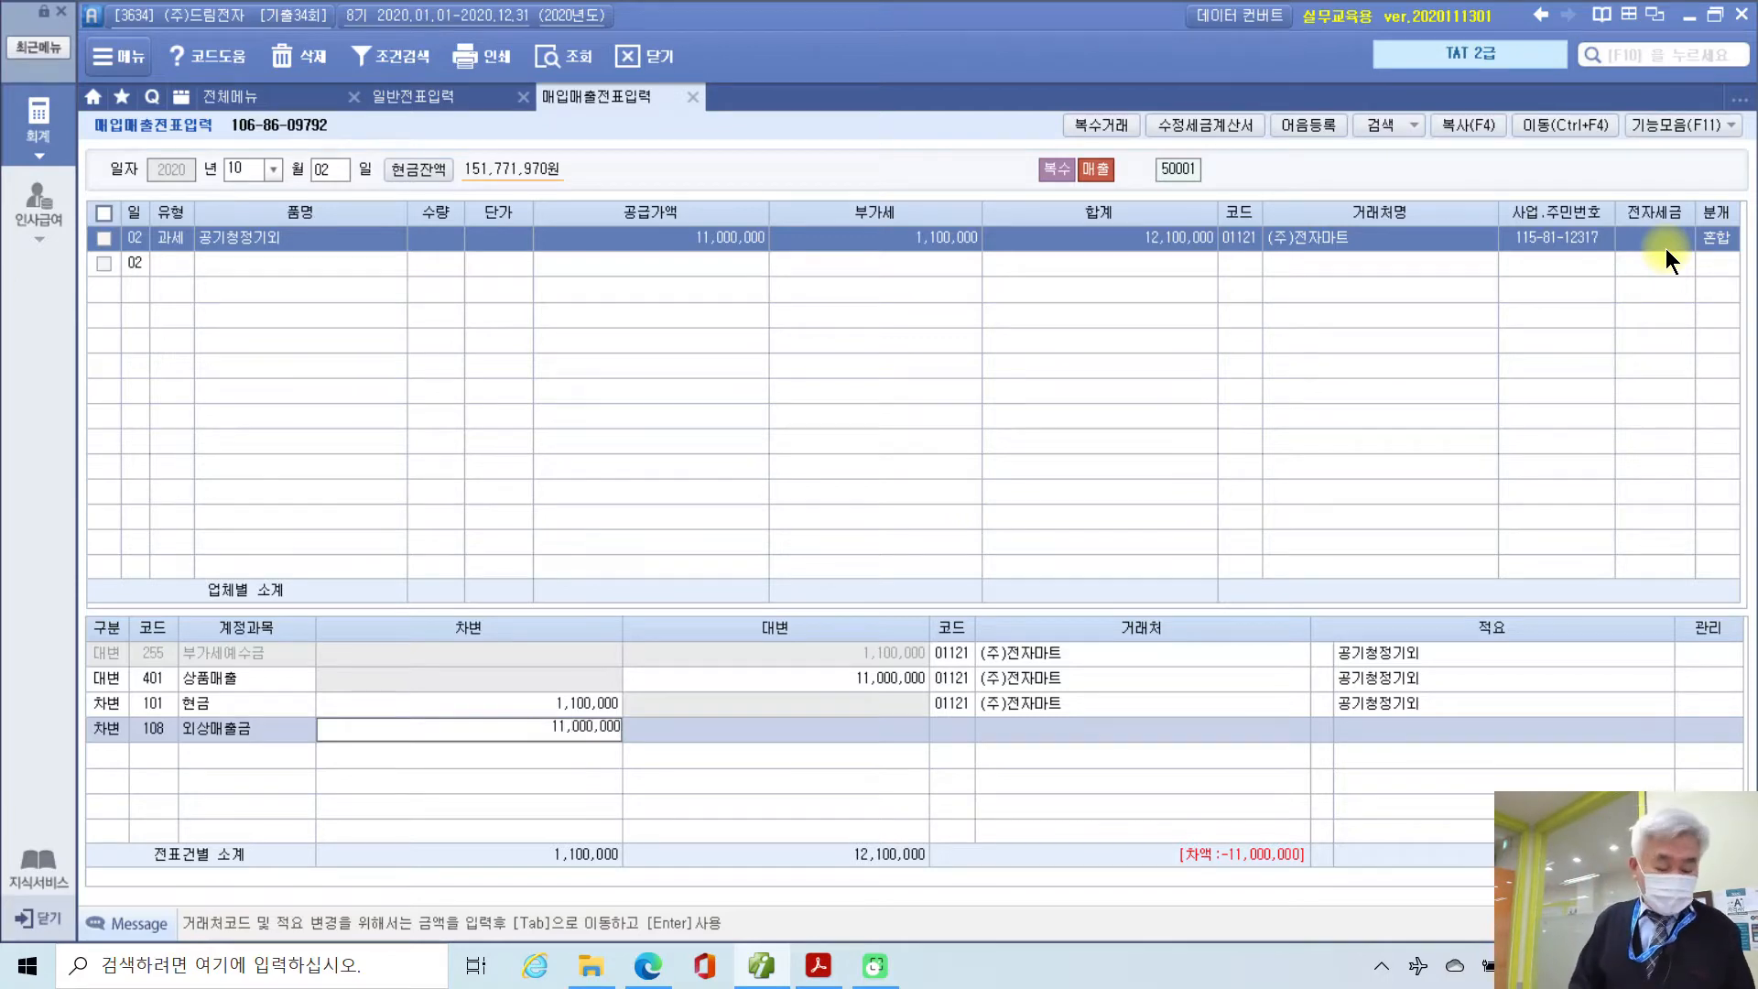
key(Tab)
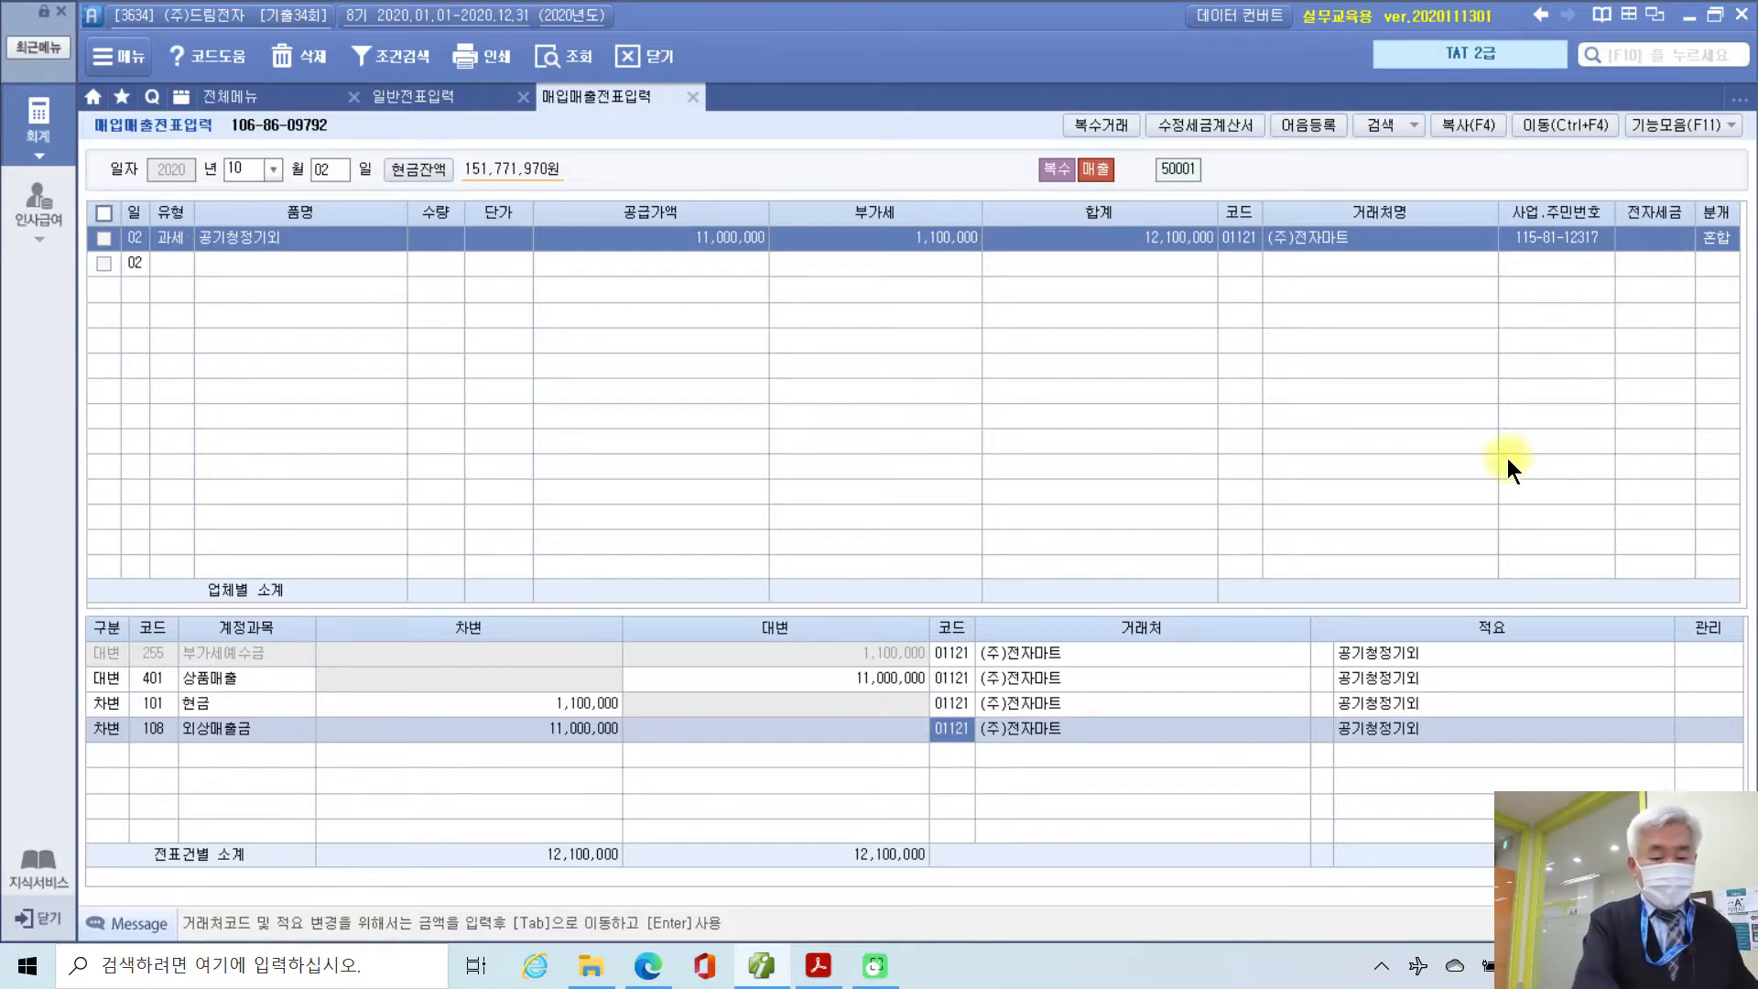
mouse_move(555, 895)
mouse_down()
mouse_move(608, 871)
mouse_move(626, 889)
mouse_up()
mouse_move(867, 909)
mouse_down()
mouse_move(811, 872)
mouse_move(891, 926)
mouse_up()
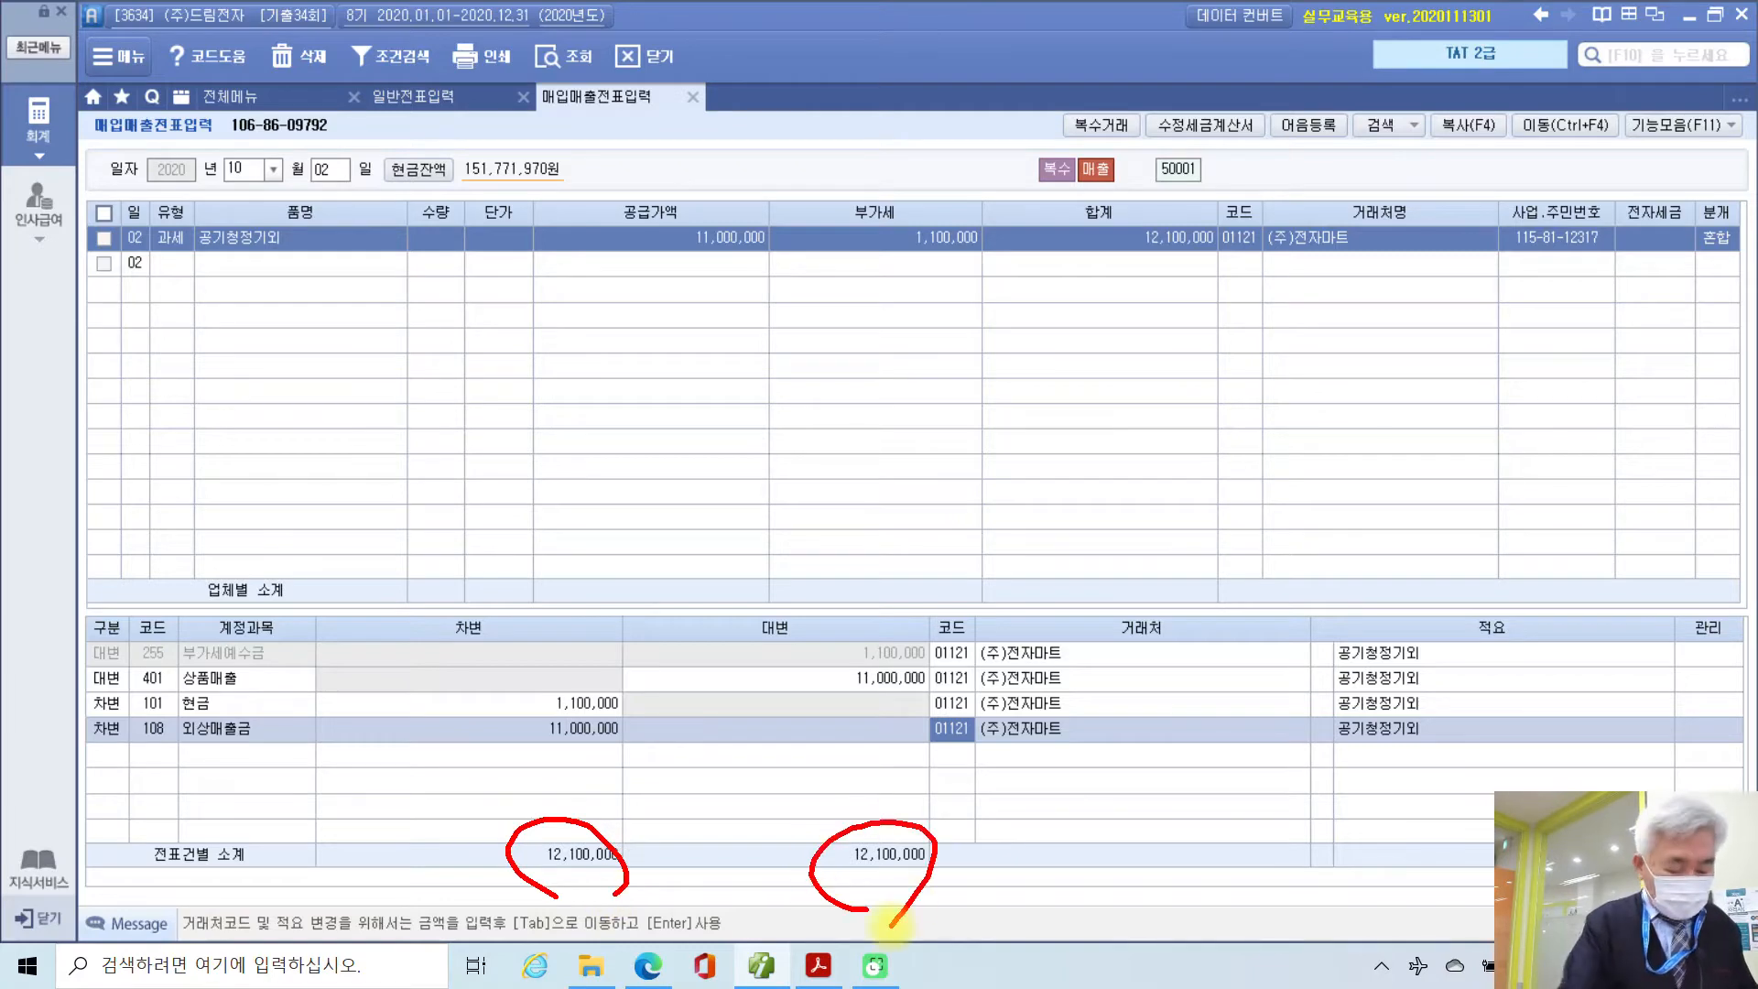
key(Escape)
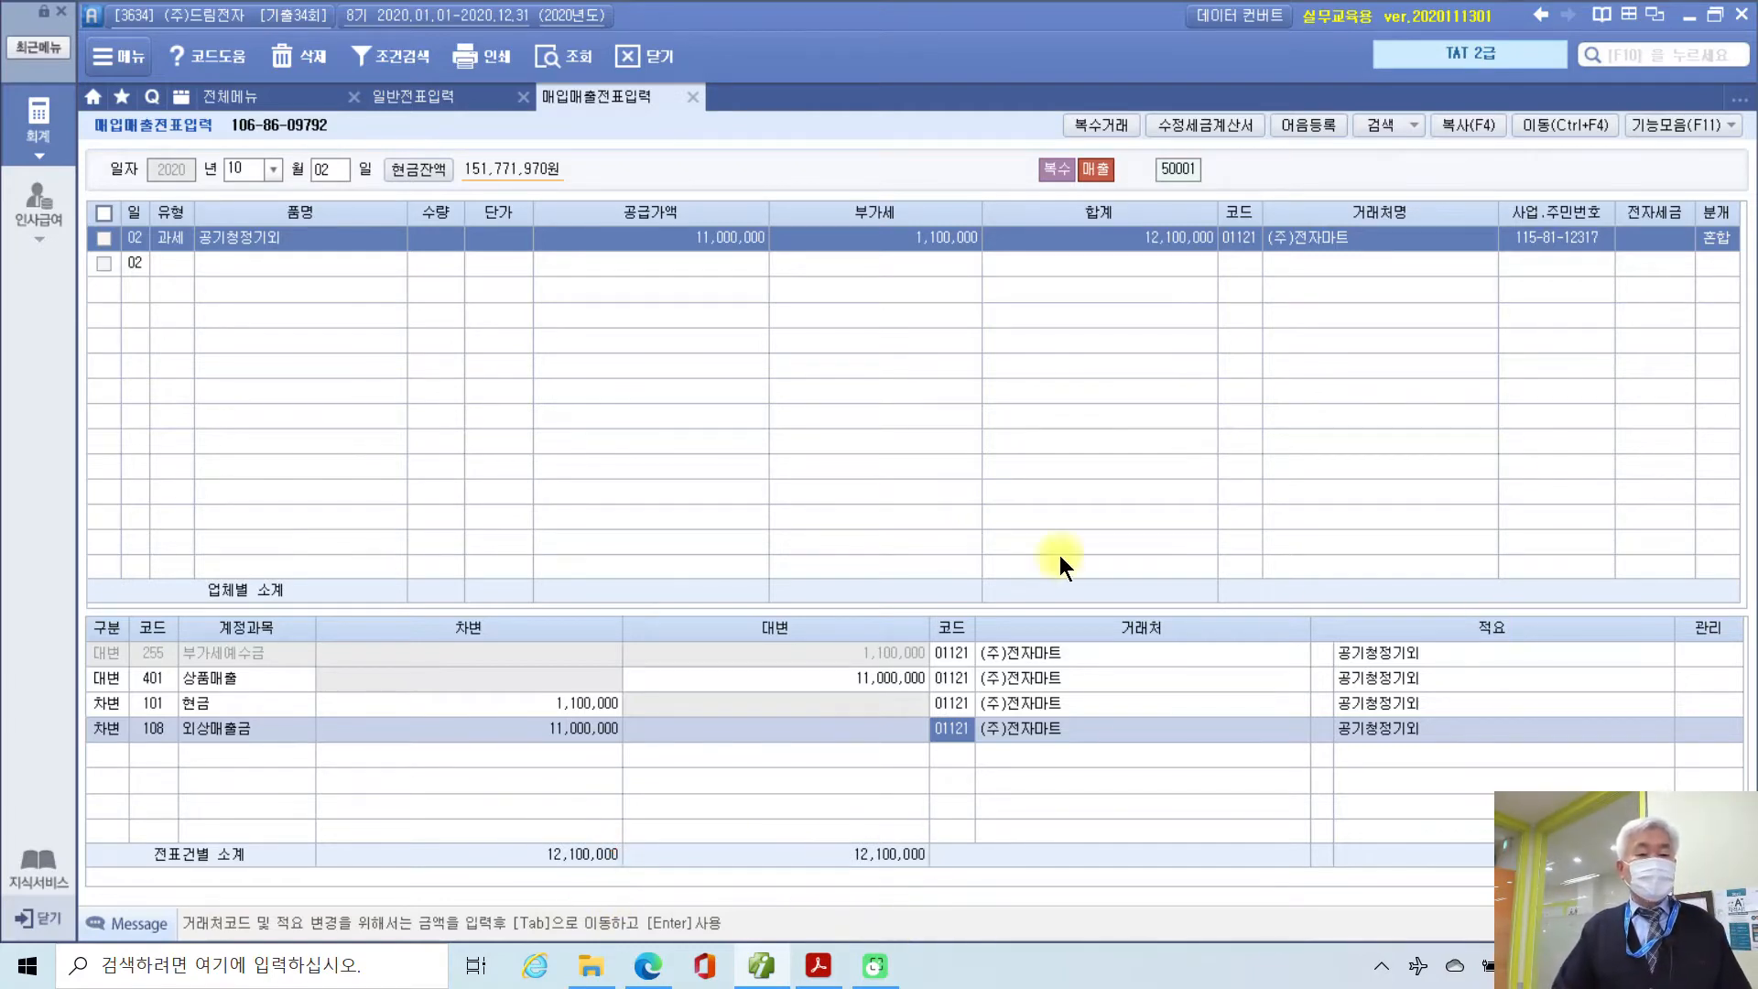
click(245, 95)
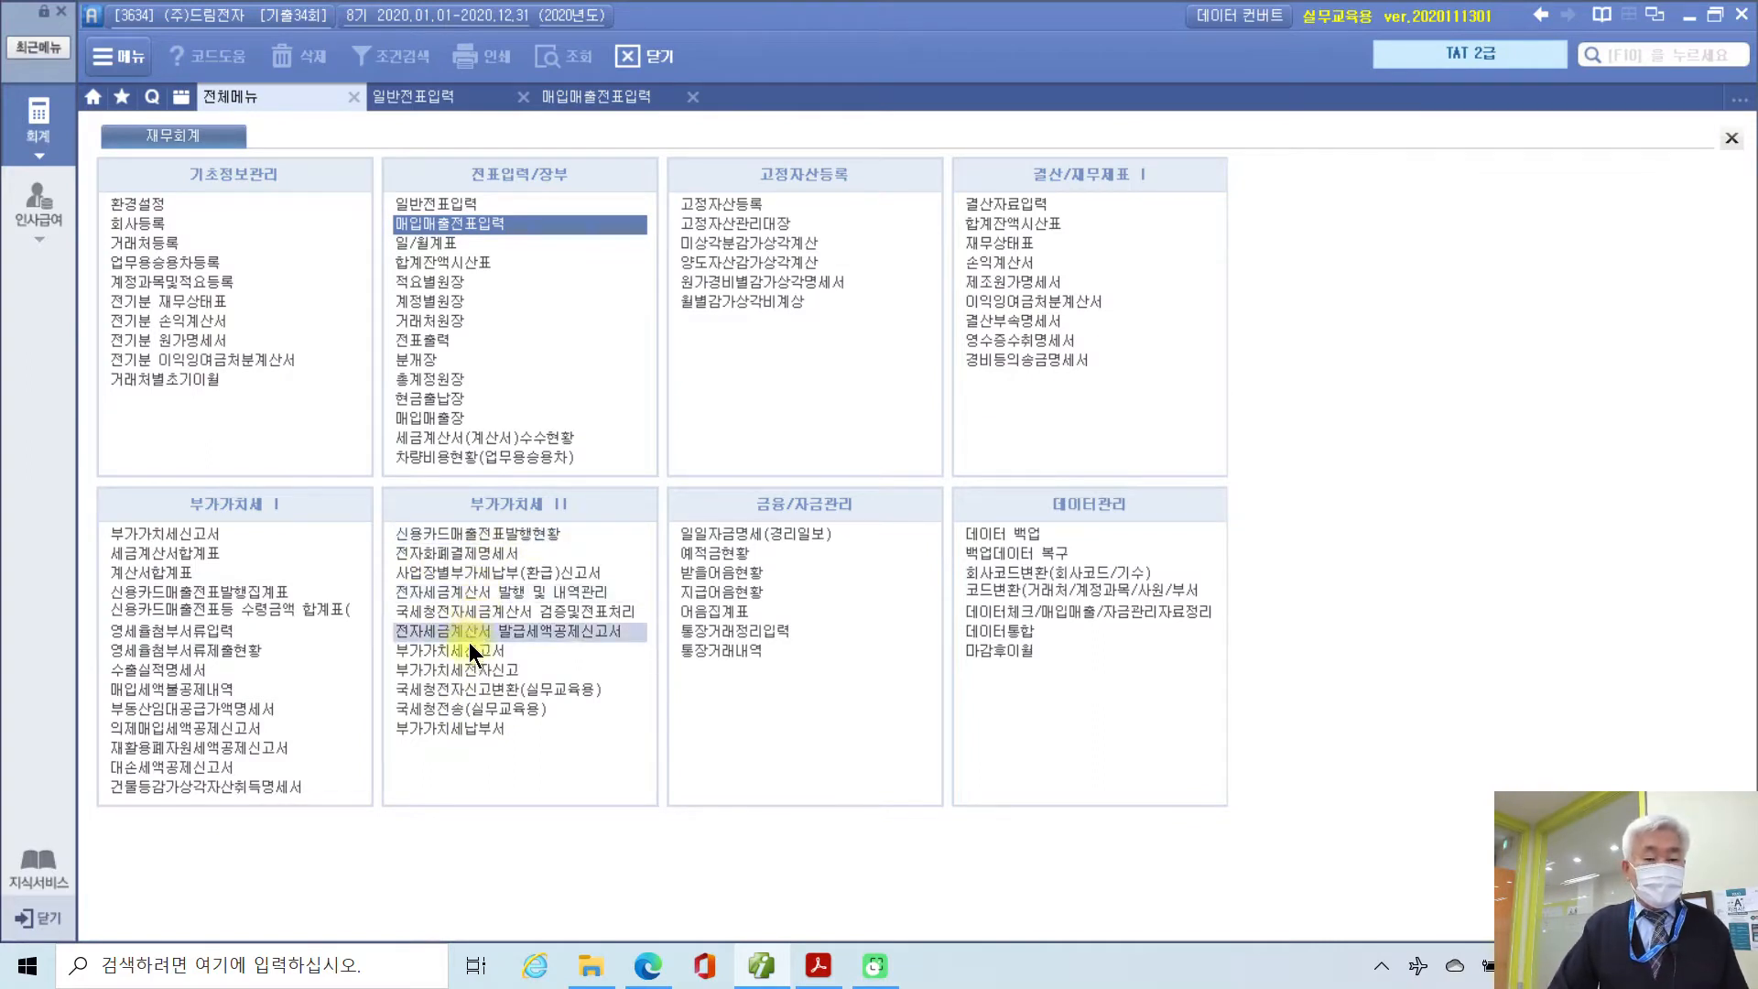
Step: List the 10/02 invoices in 전자세금계산서 발행 및 내역관리, check the linked voucher, and tick the entry
click(489, 593)
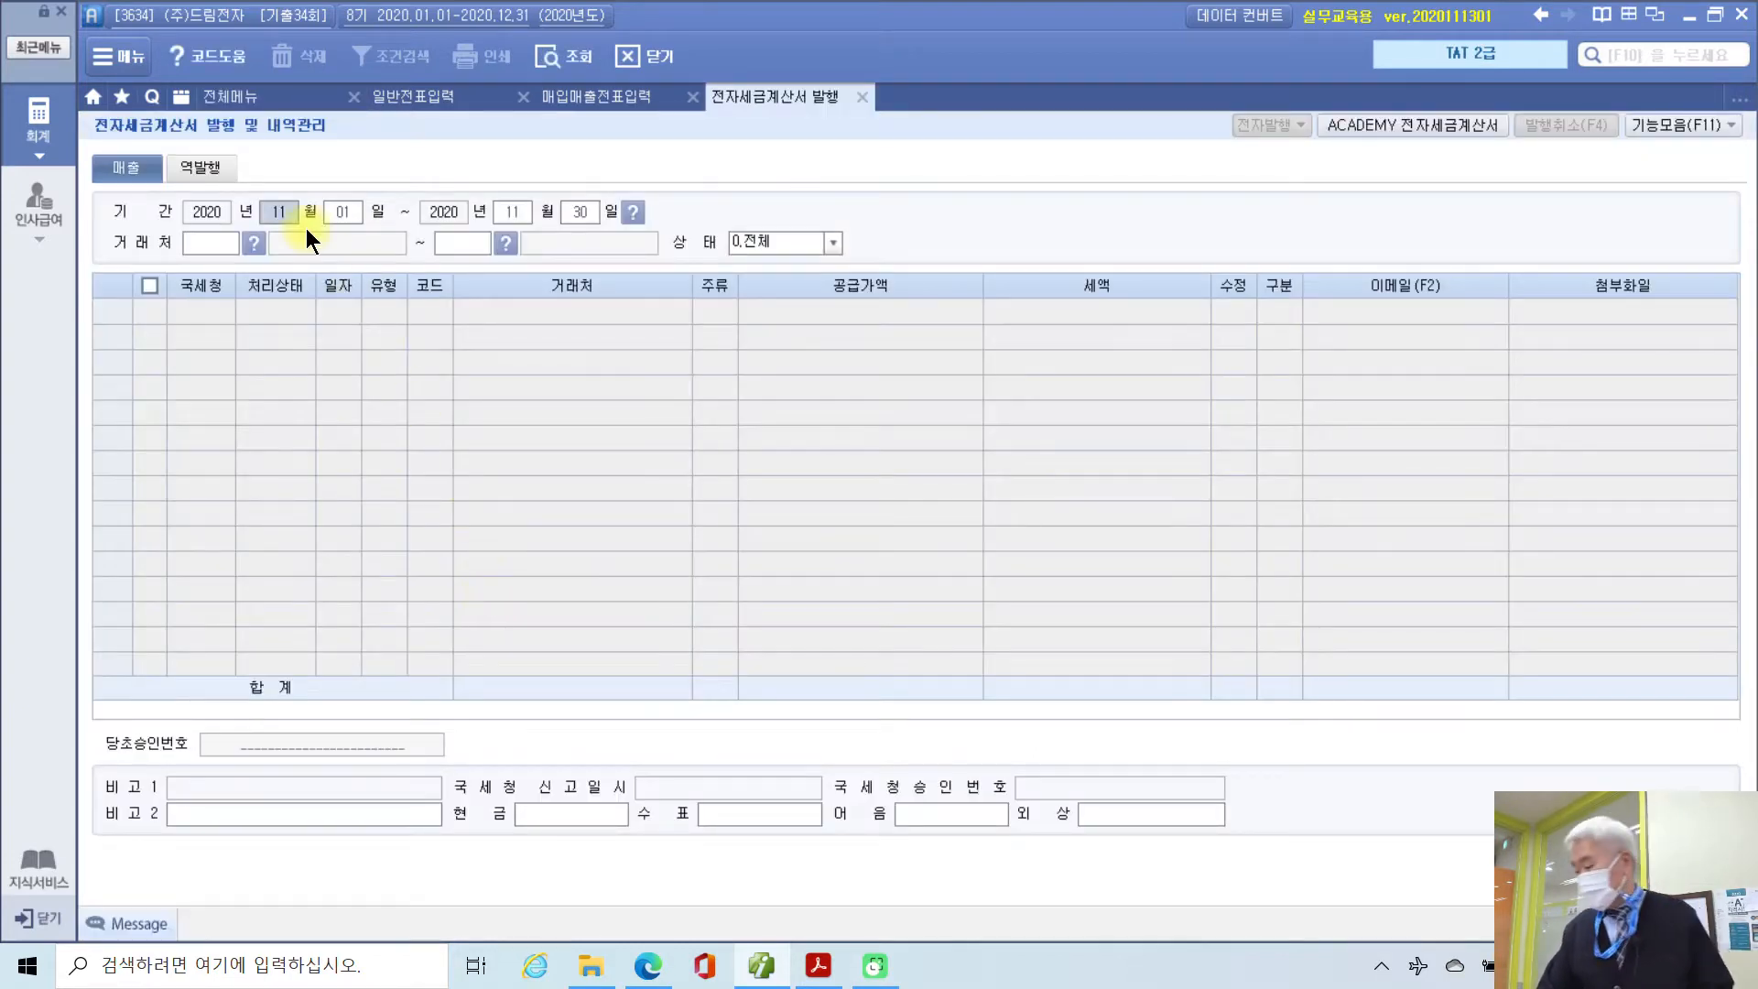
text(1)
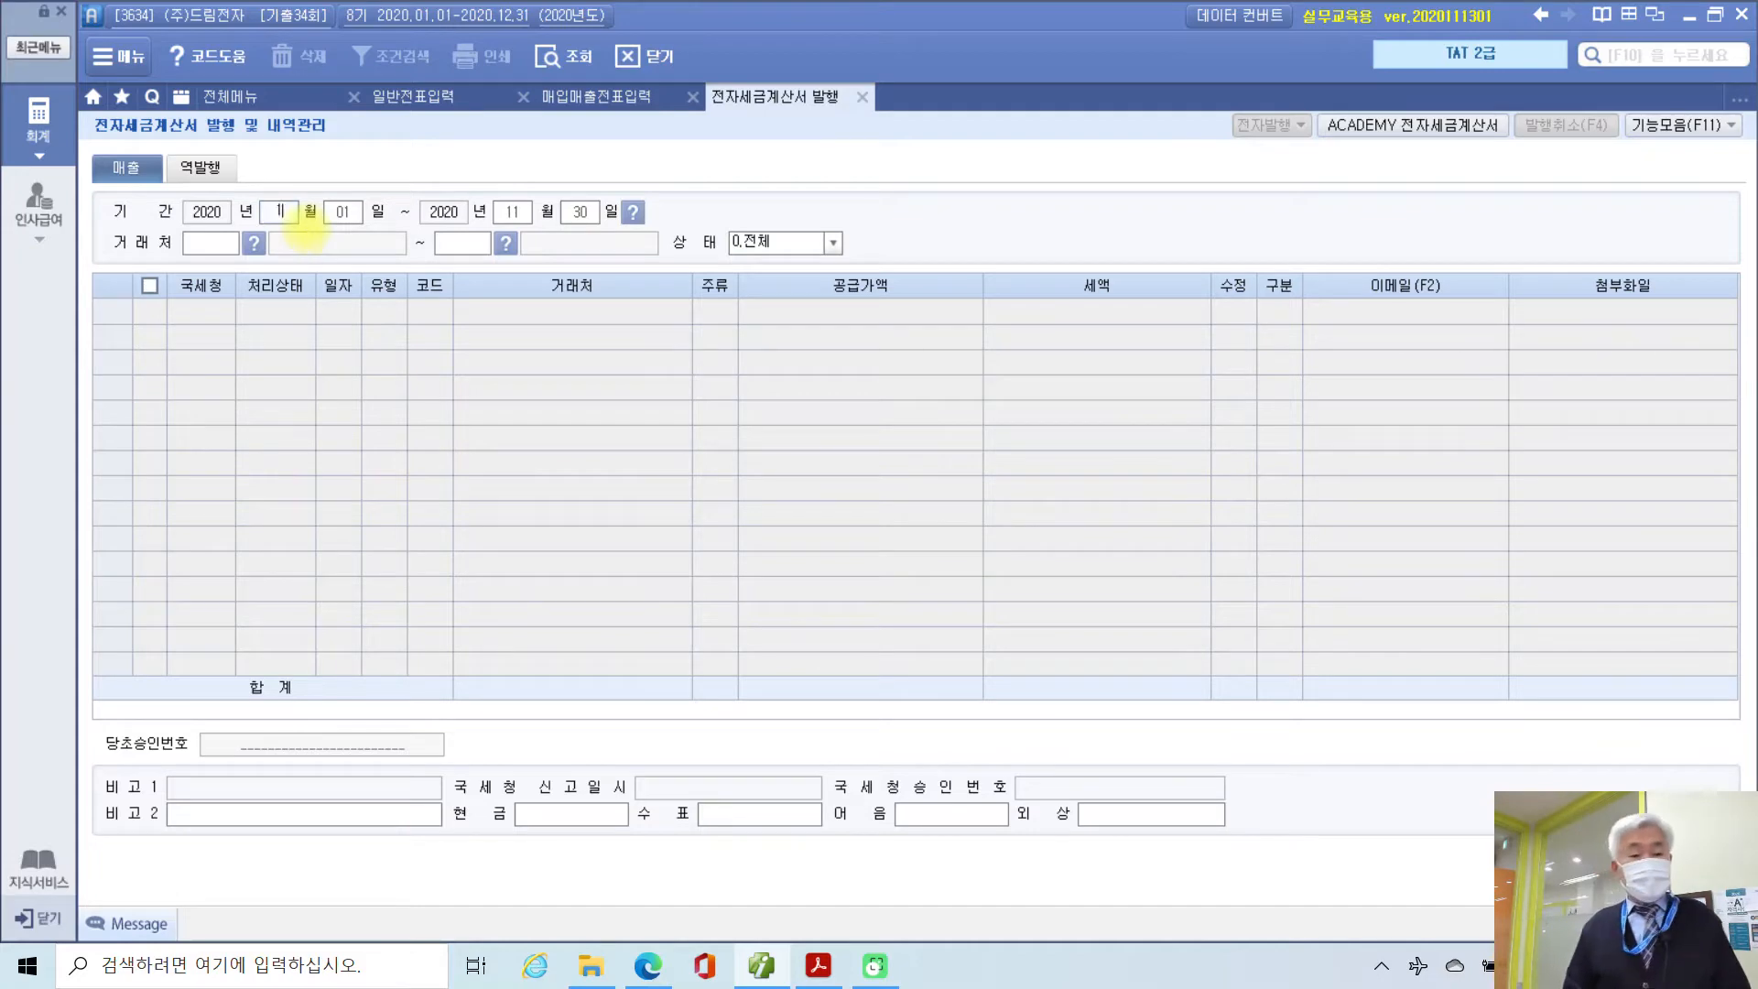
key(Return)
text(10)
text(2)
key(Return)
key(Return)
key(Return)
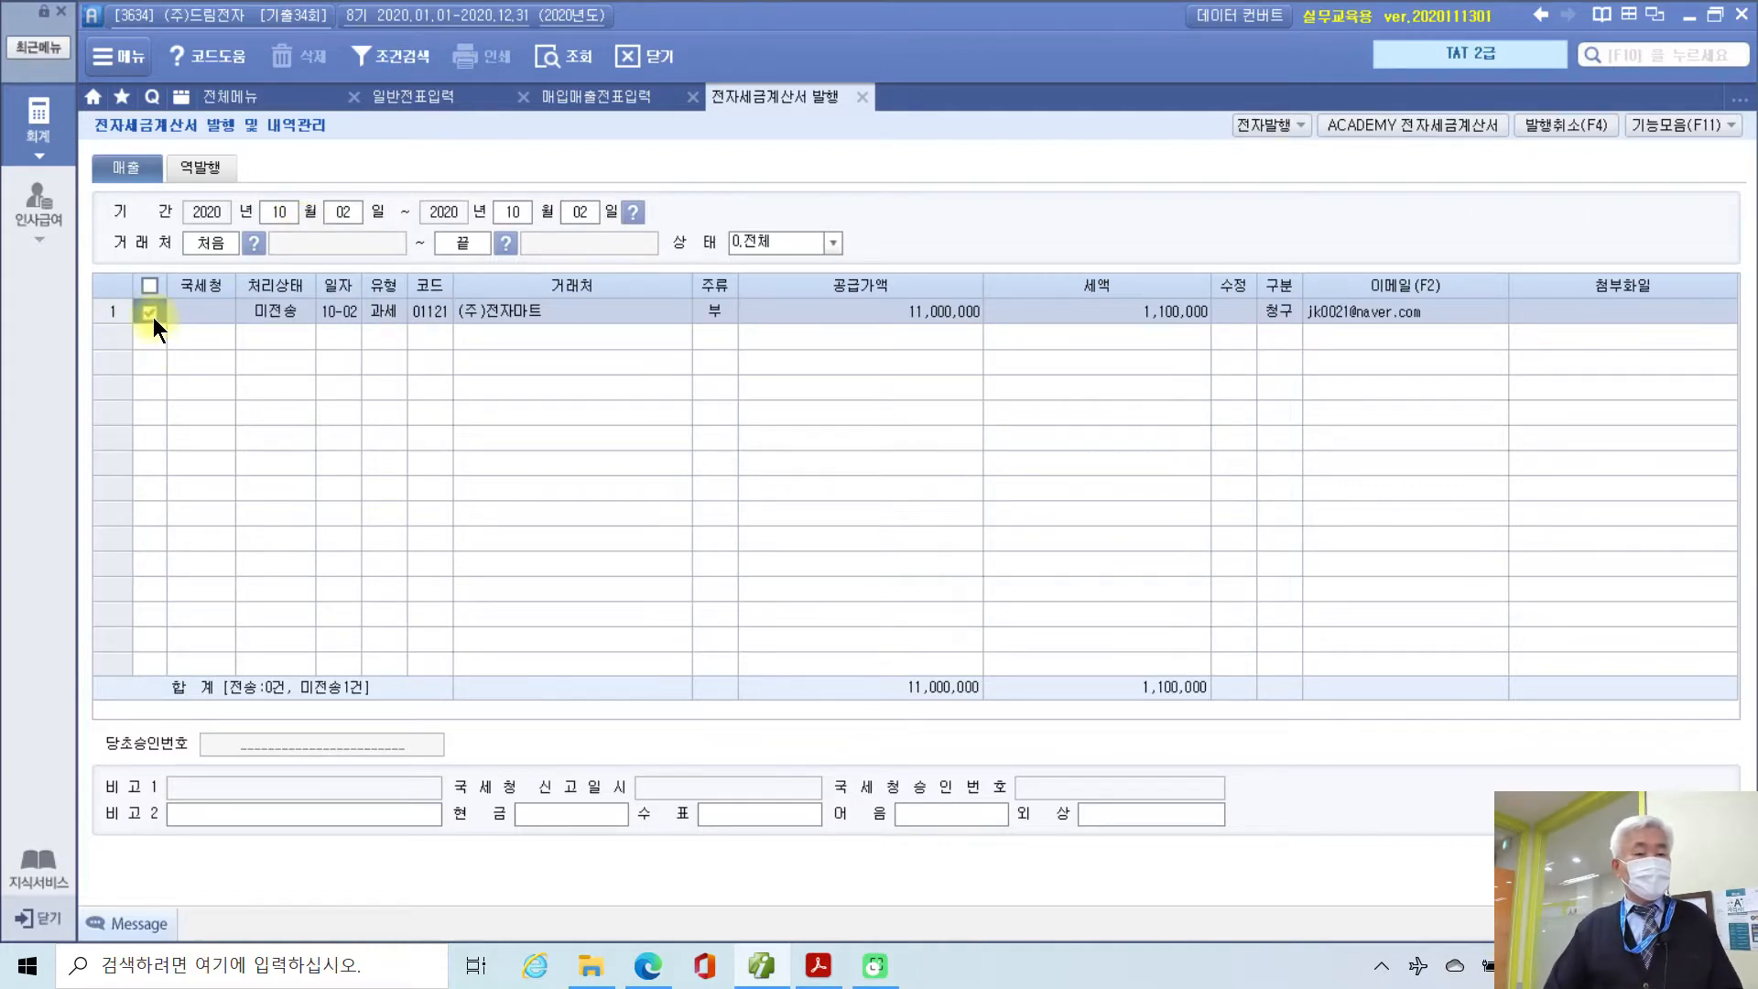
double_click(153, 318)
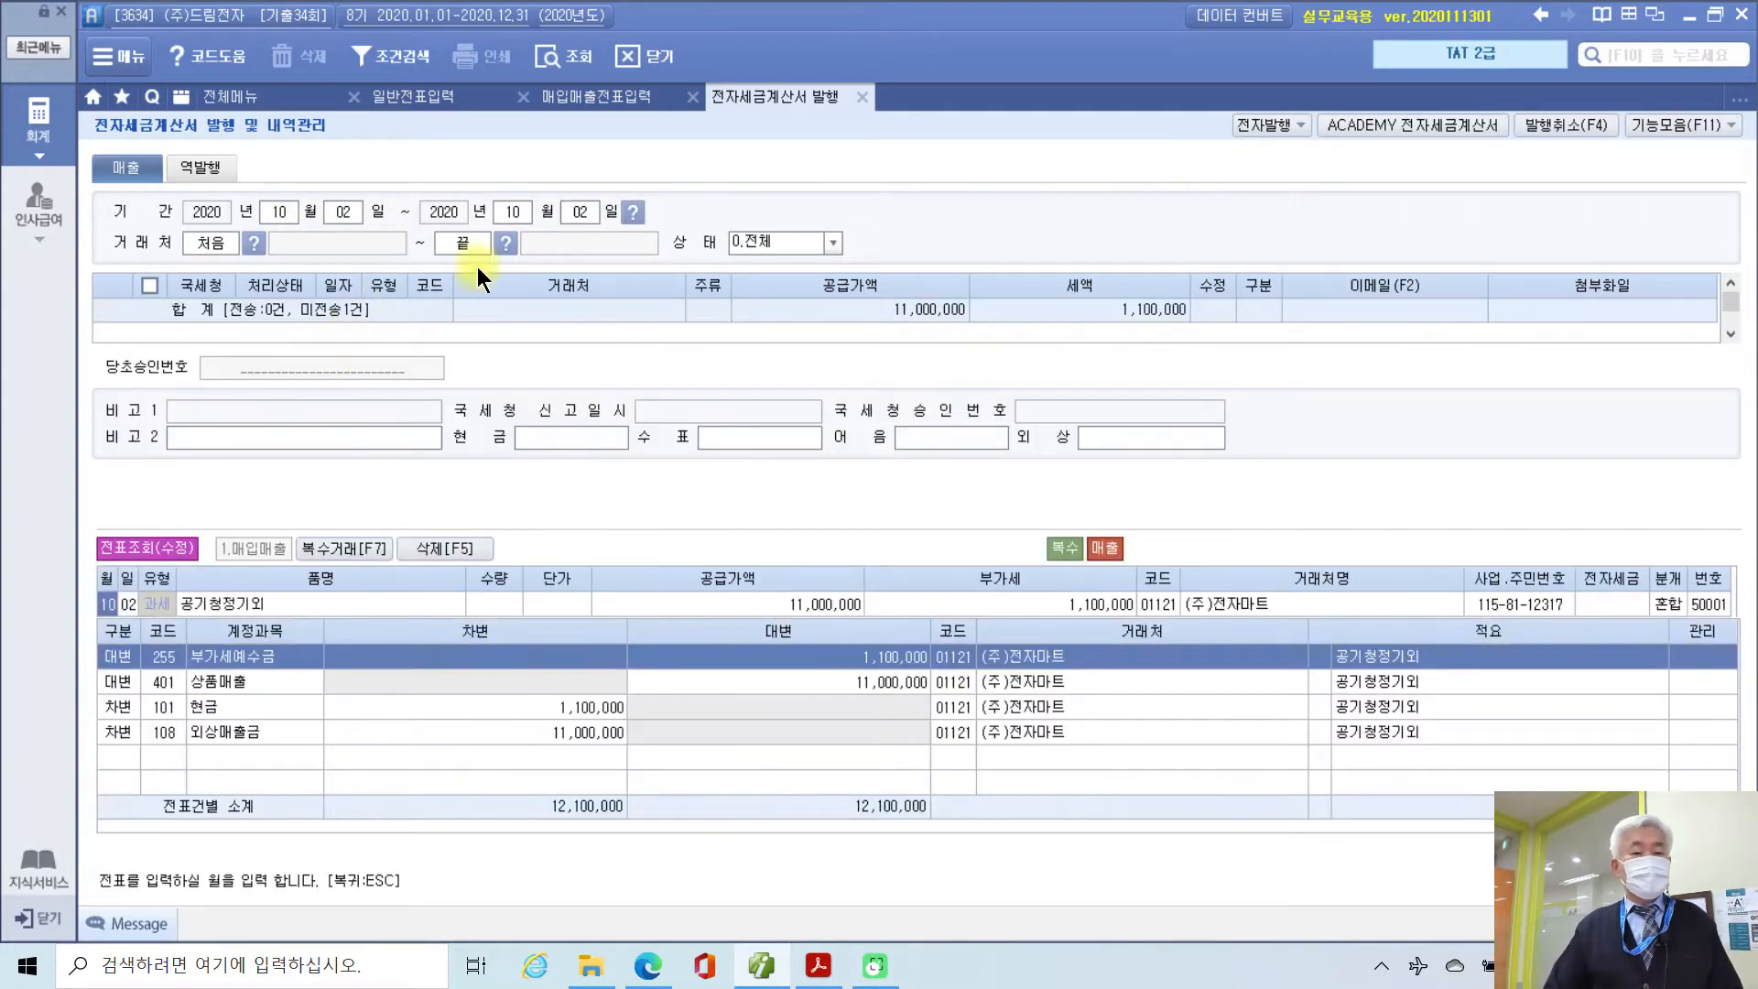
click(863, 101)
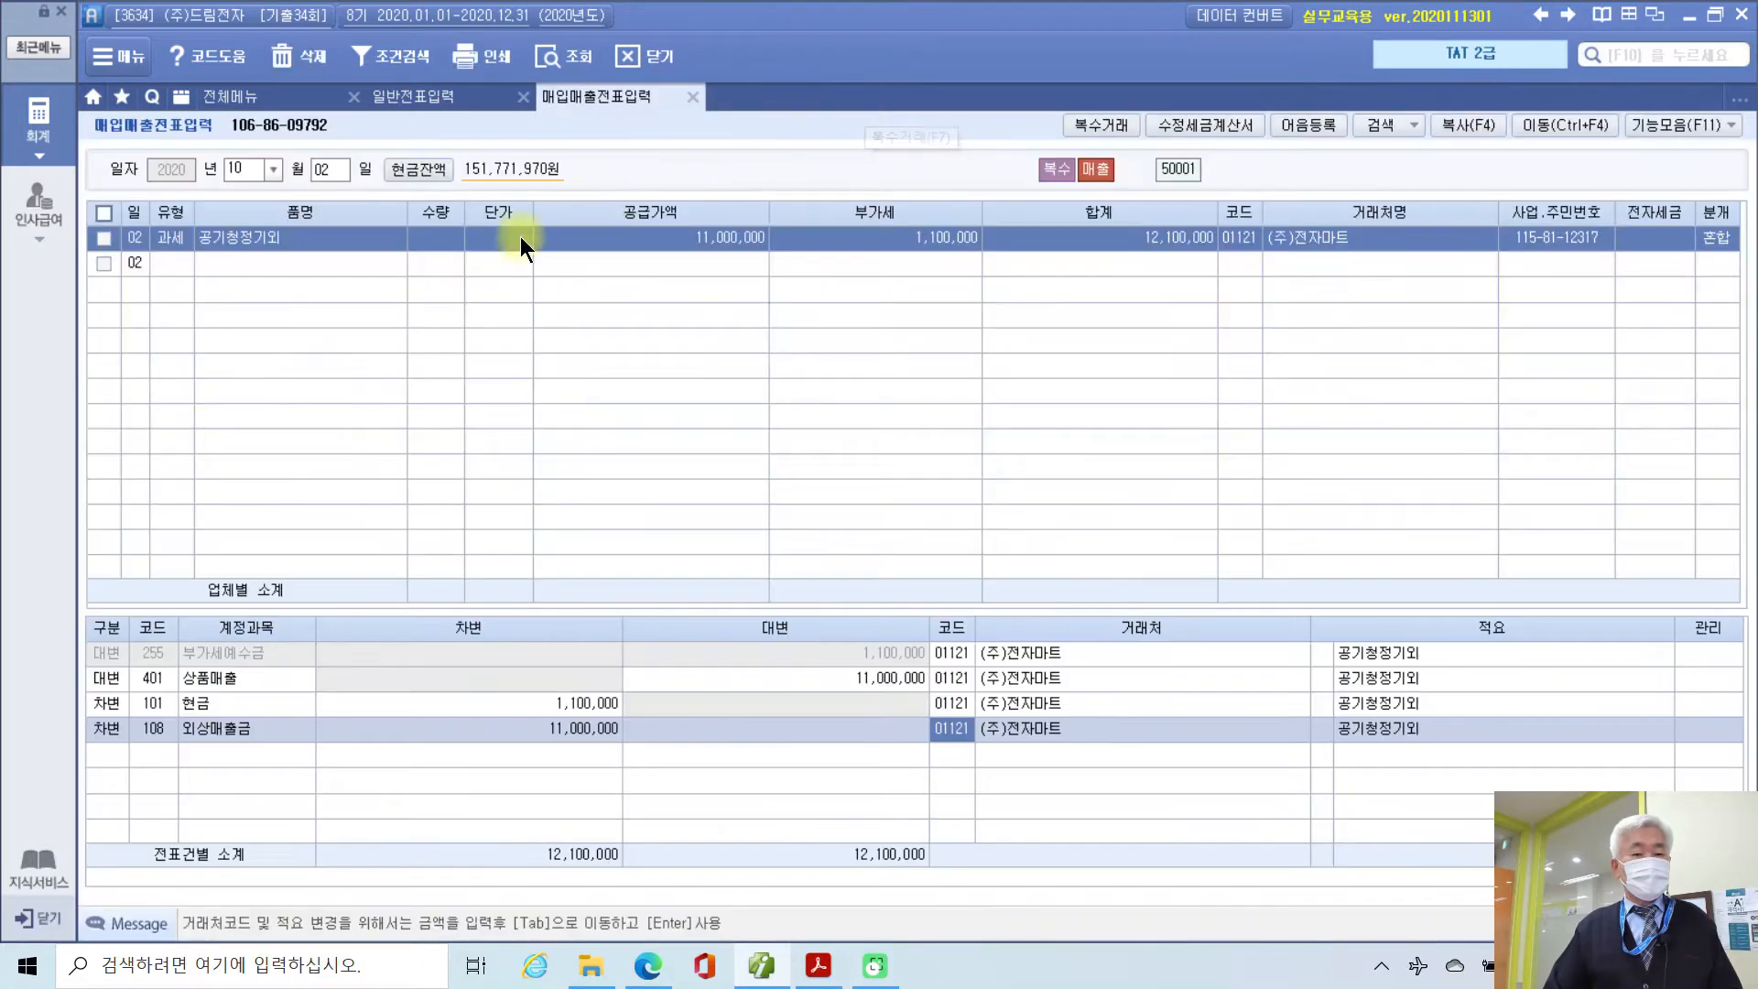
click(104, 239)
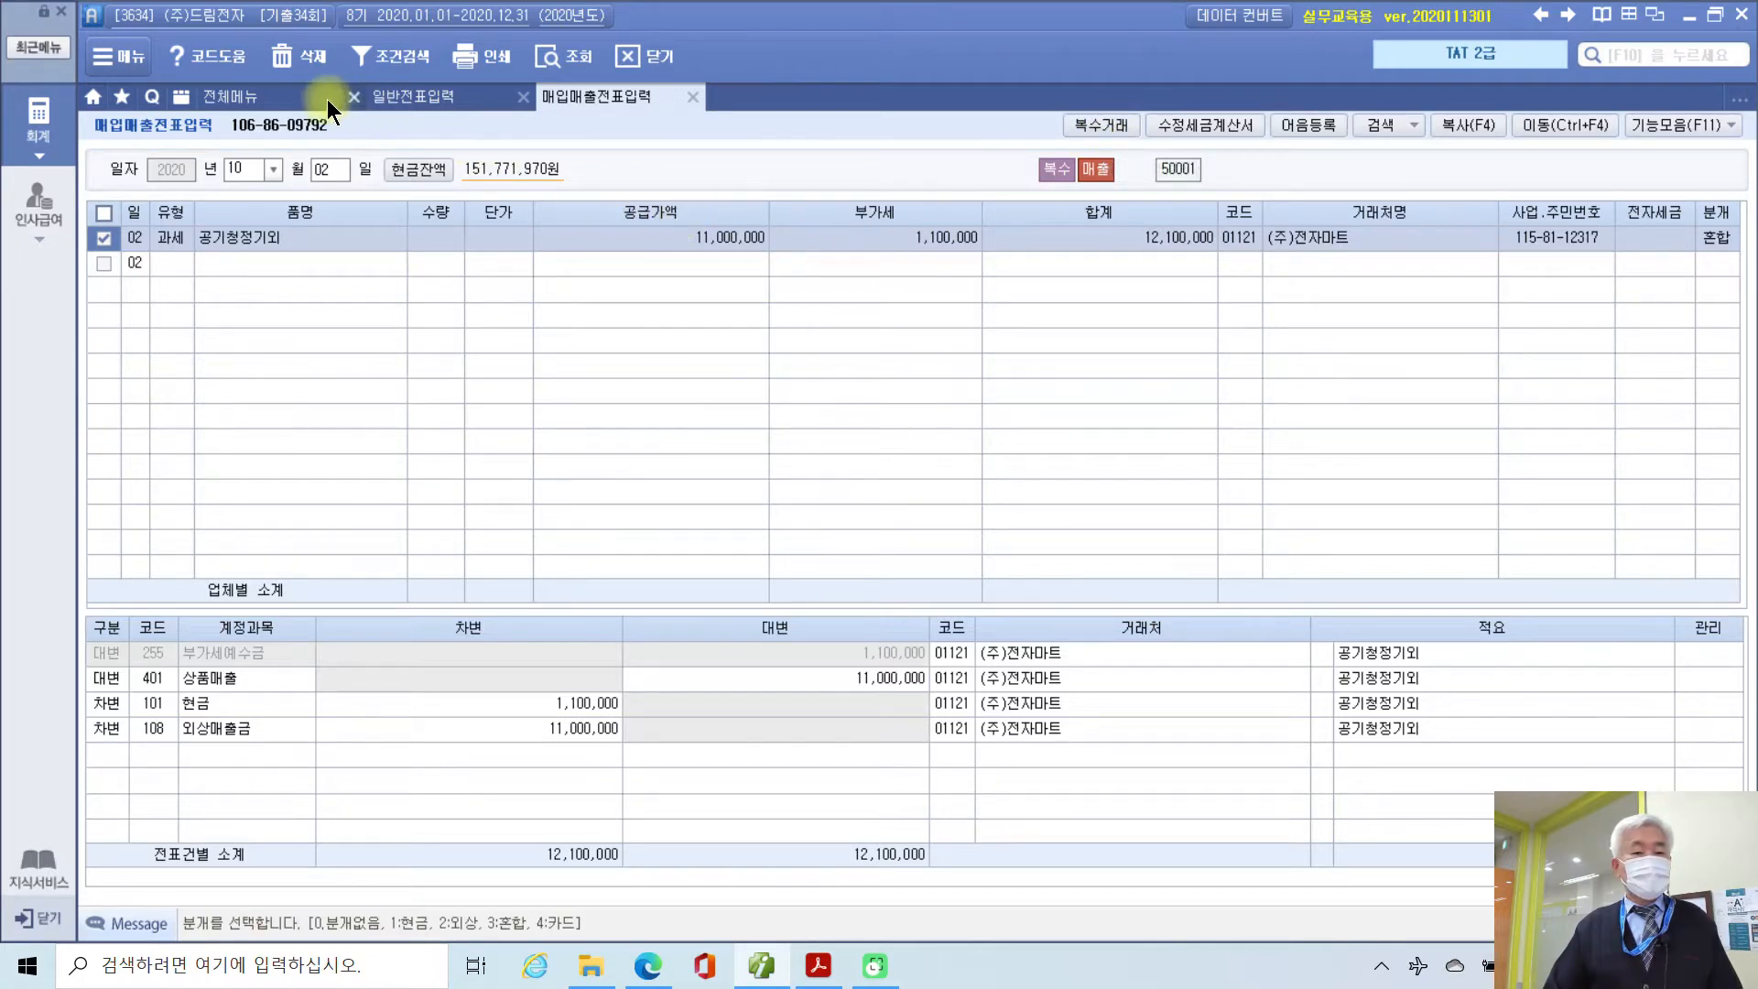
Step: Open the 사업장별 부가세 납부신고서 for October, then close it
click(267, 97)
click(594, 573)
text(10)
key(Return)
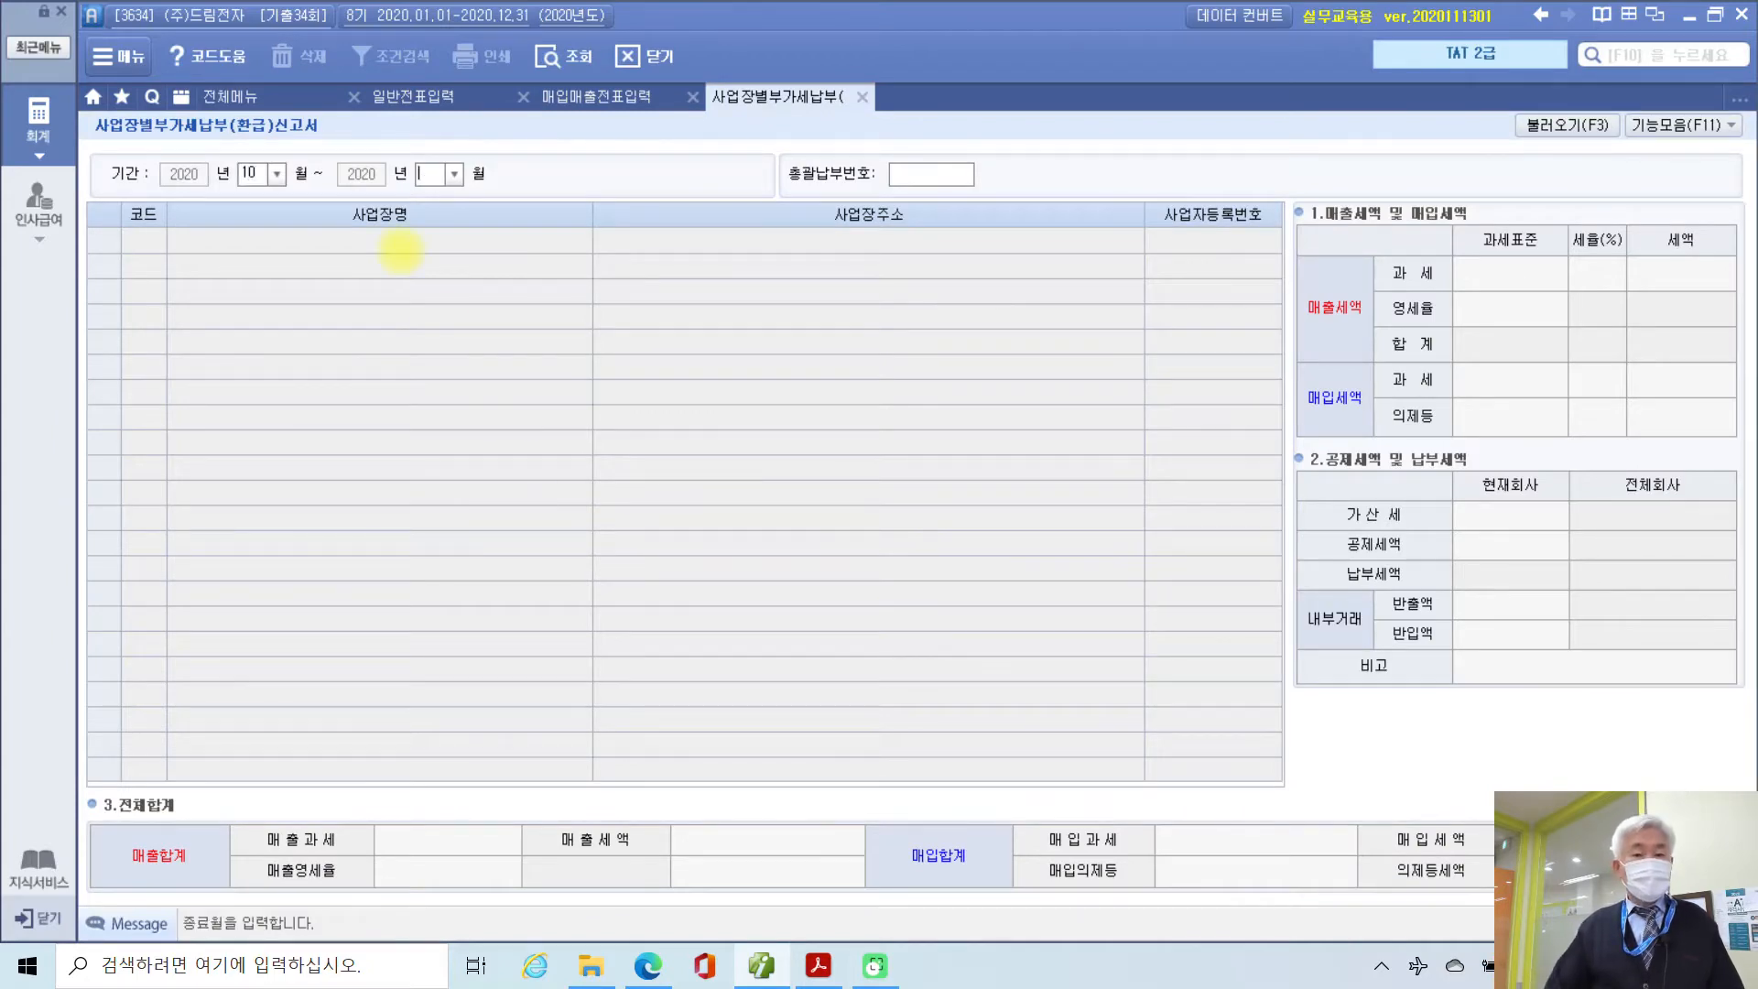
click(864, 98)
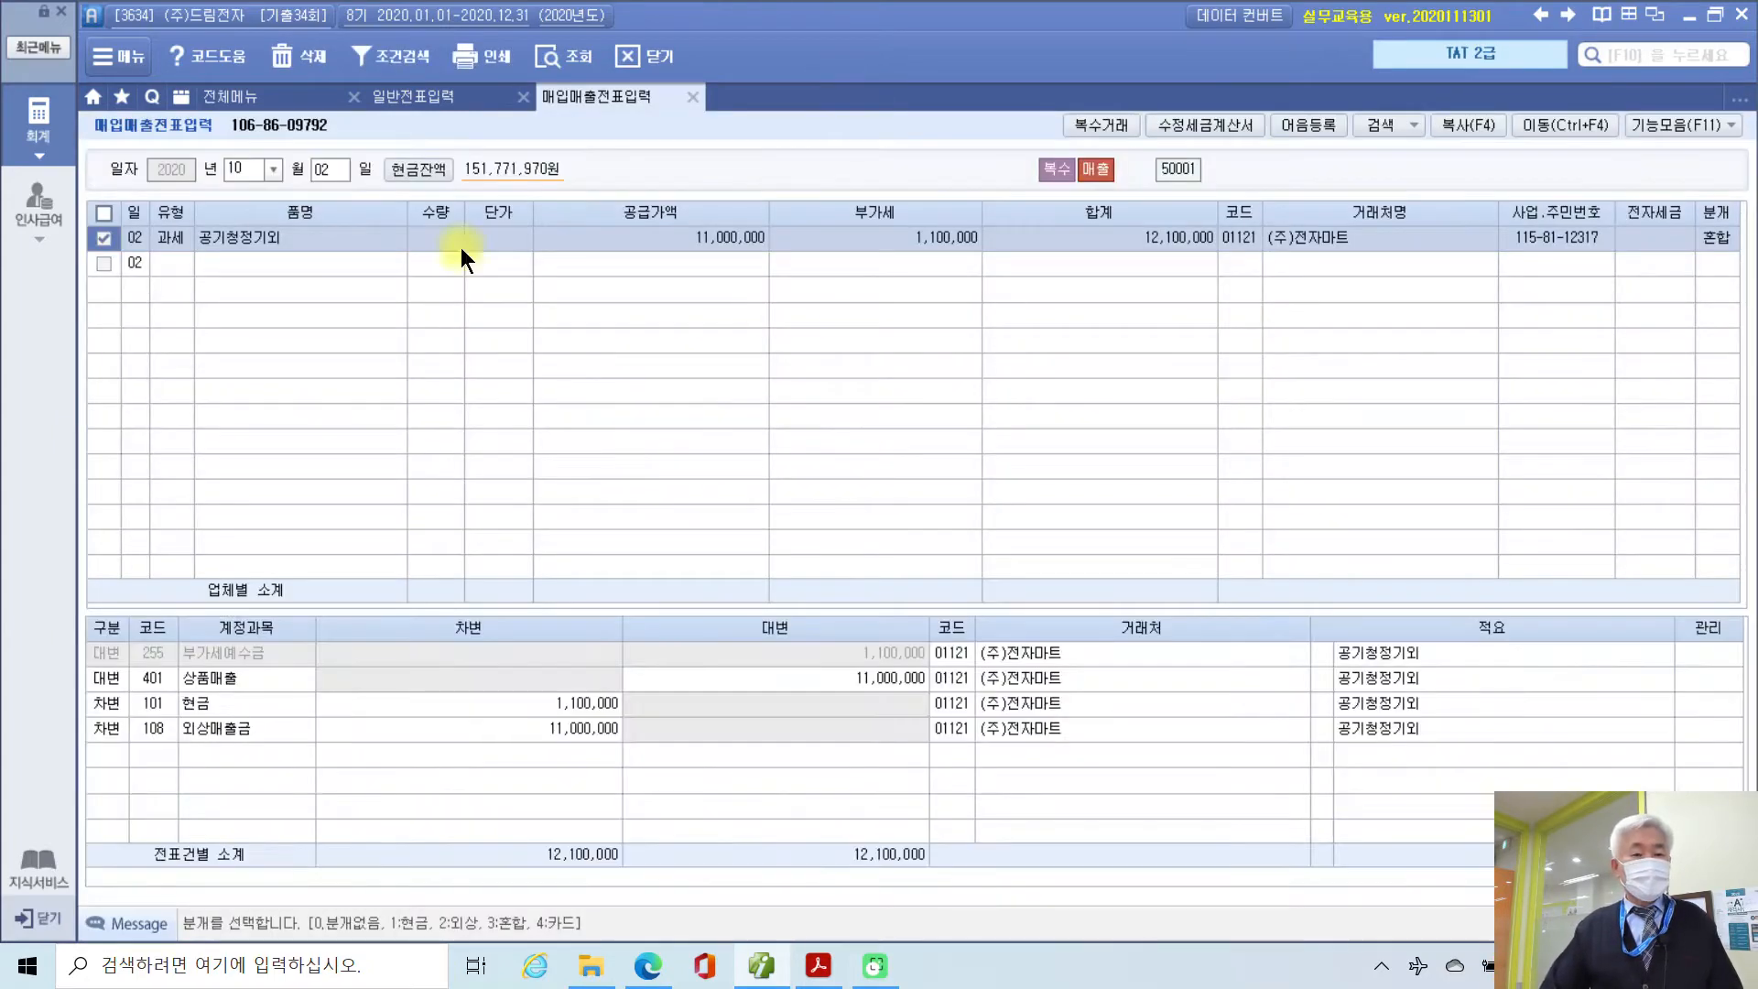
Step: Reopen 전자세금계산서 발행 및 내역관리 with the period 10/02 to 10/02 loaded
click(243, 97)
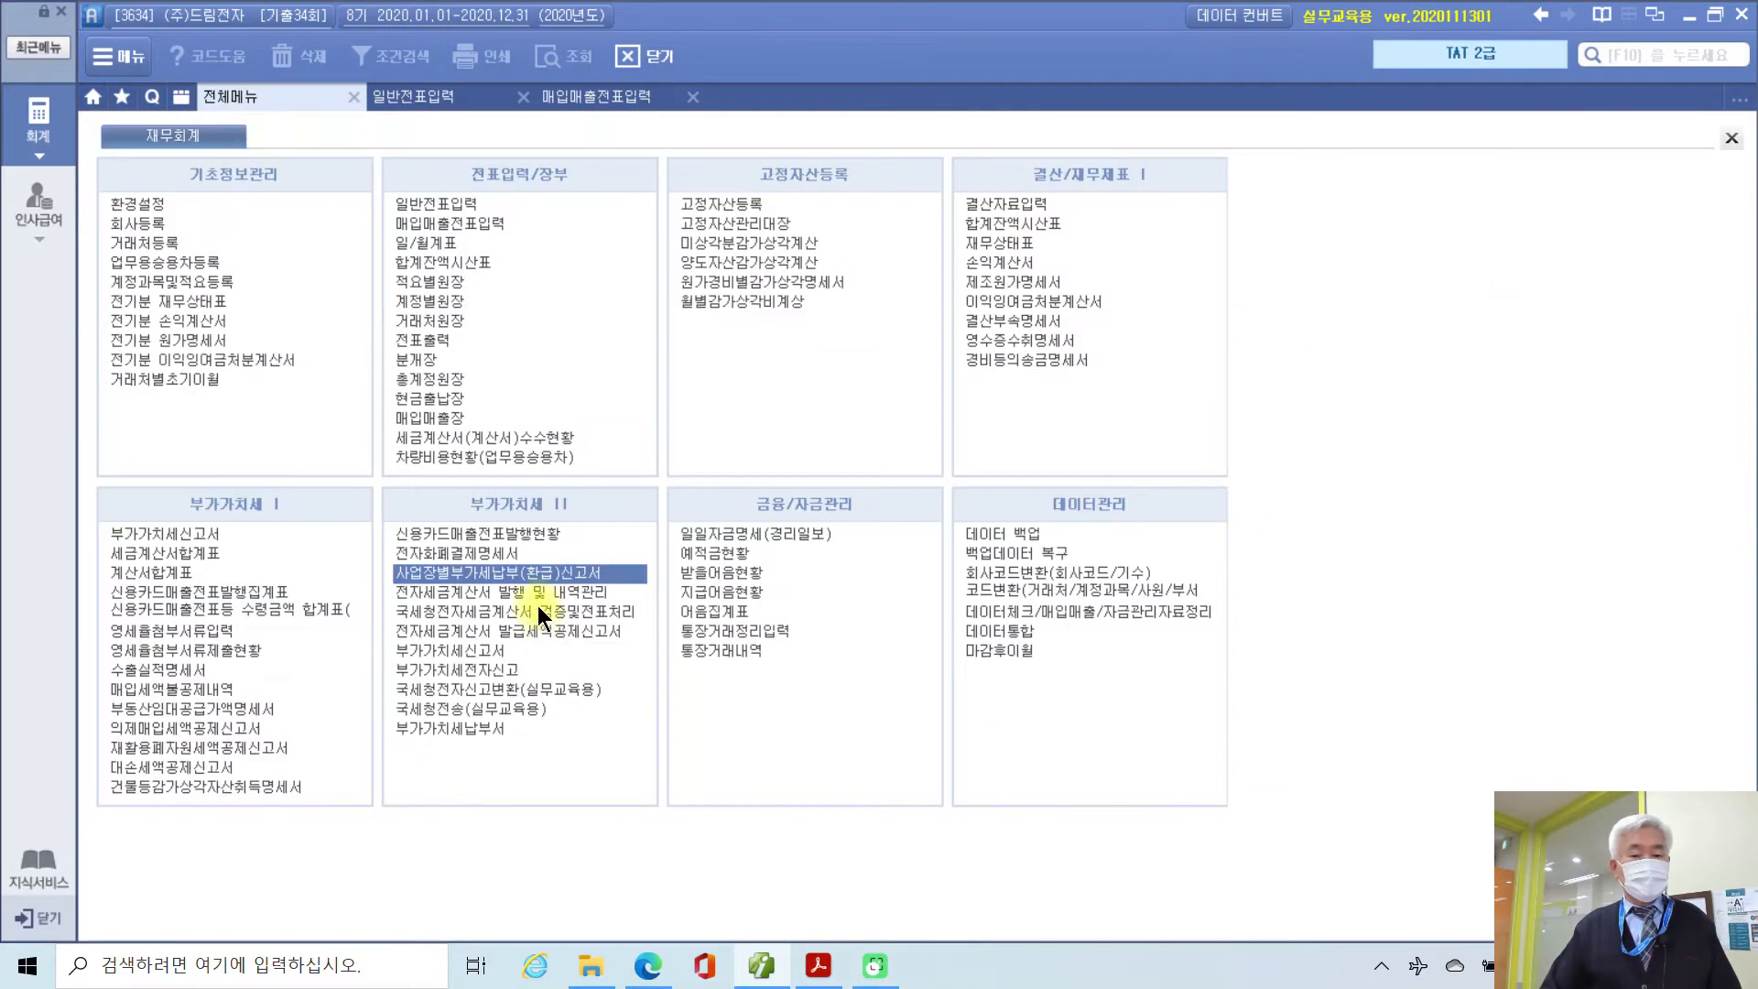
click(534, 591)
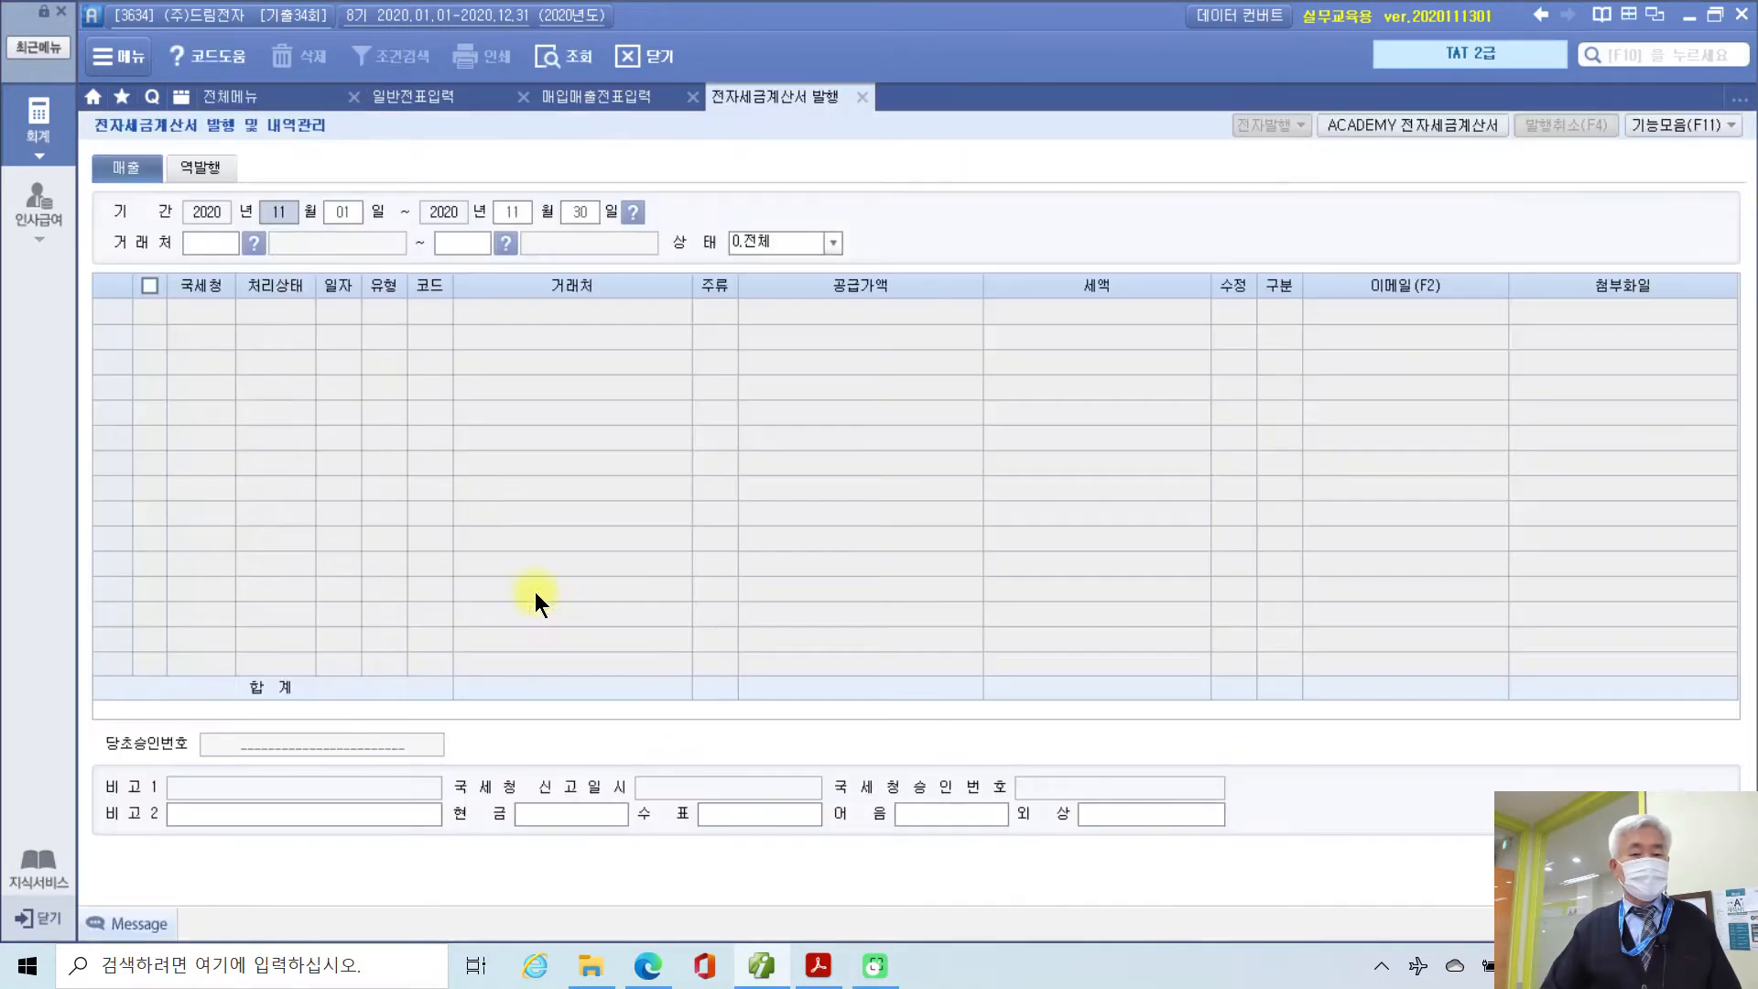
text(10021002)
key(Return)
key(Return)
key(Return)
key(Return)
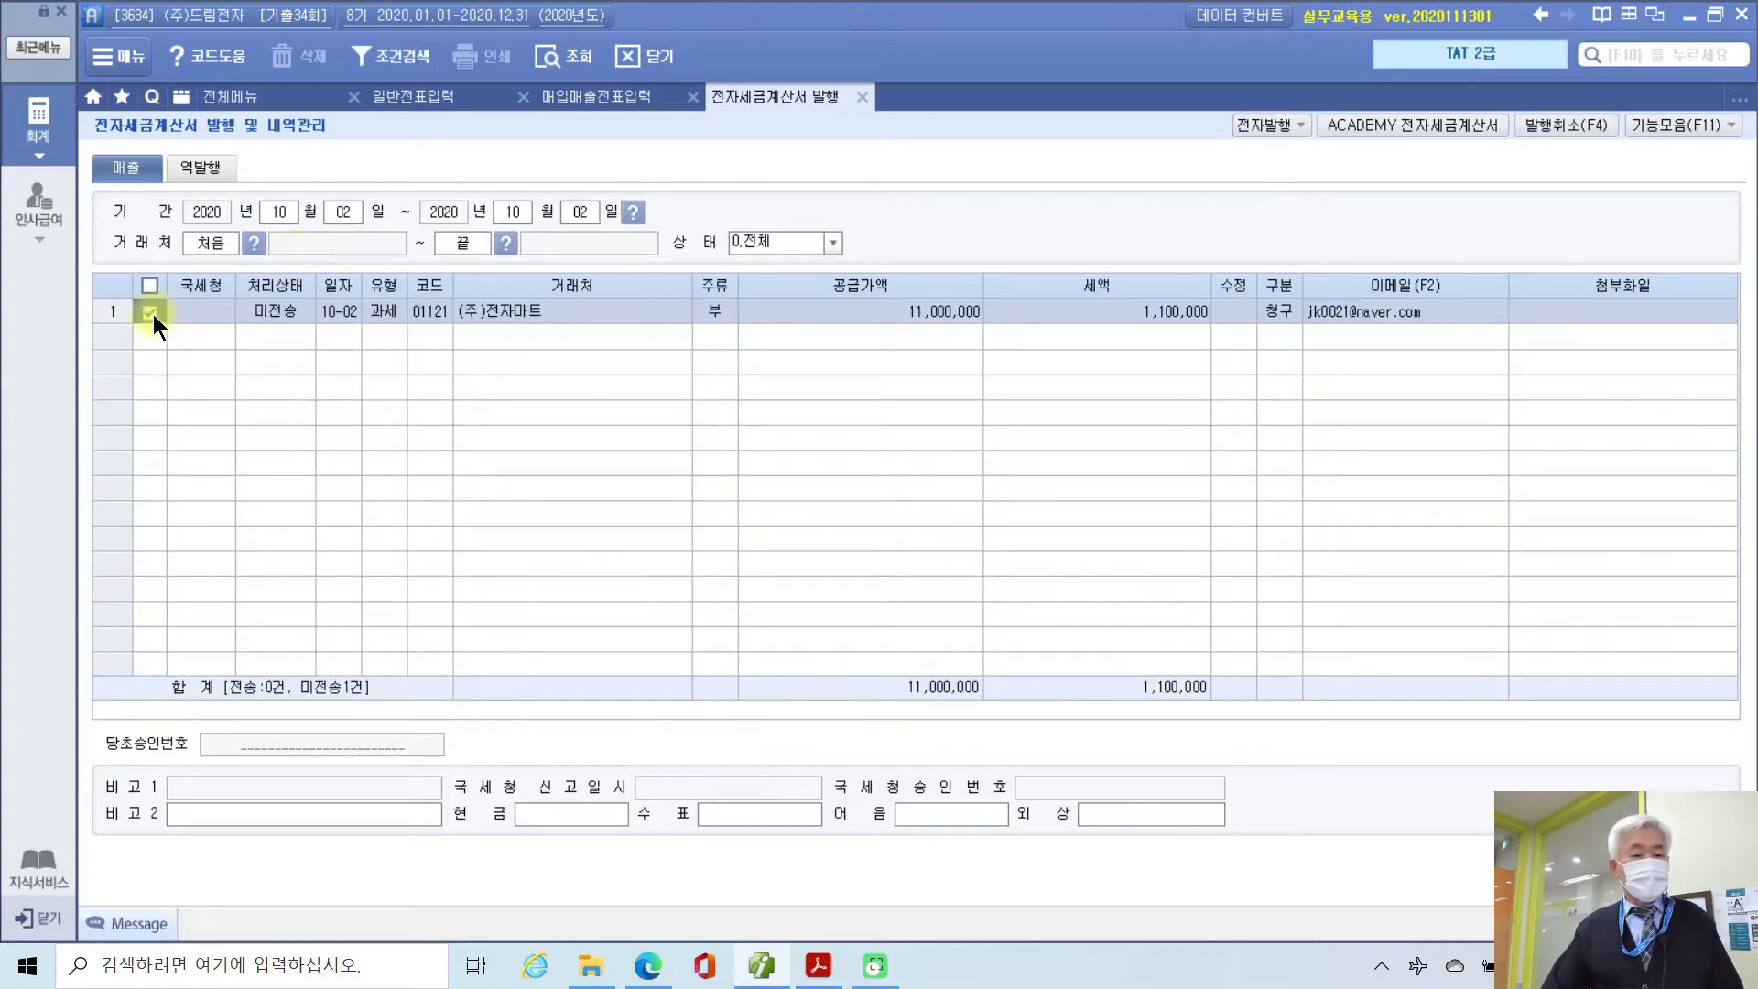
Step: Issue the ticked 10/02 invoice electronically after logging into the practice invoice service
click(1256, 128)
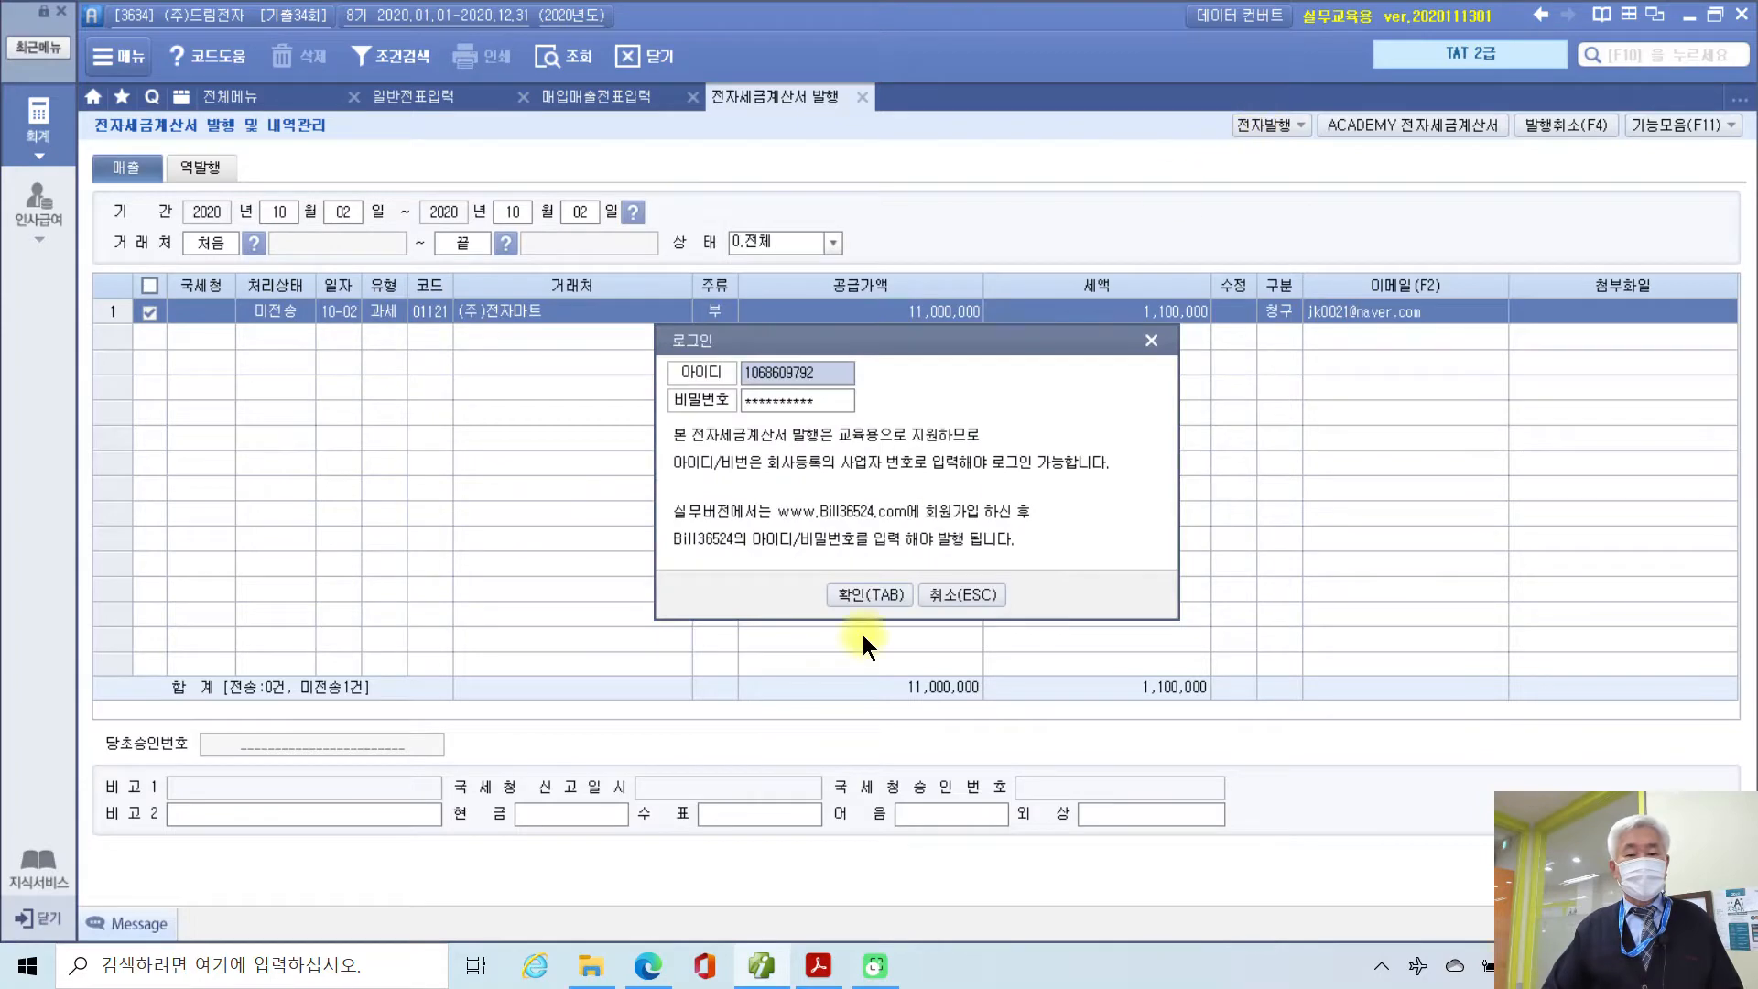
click(860, 595)
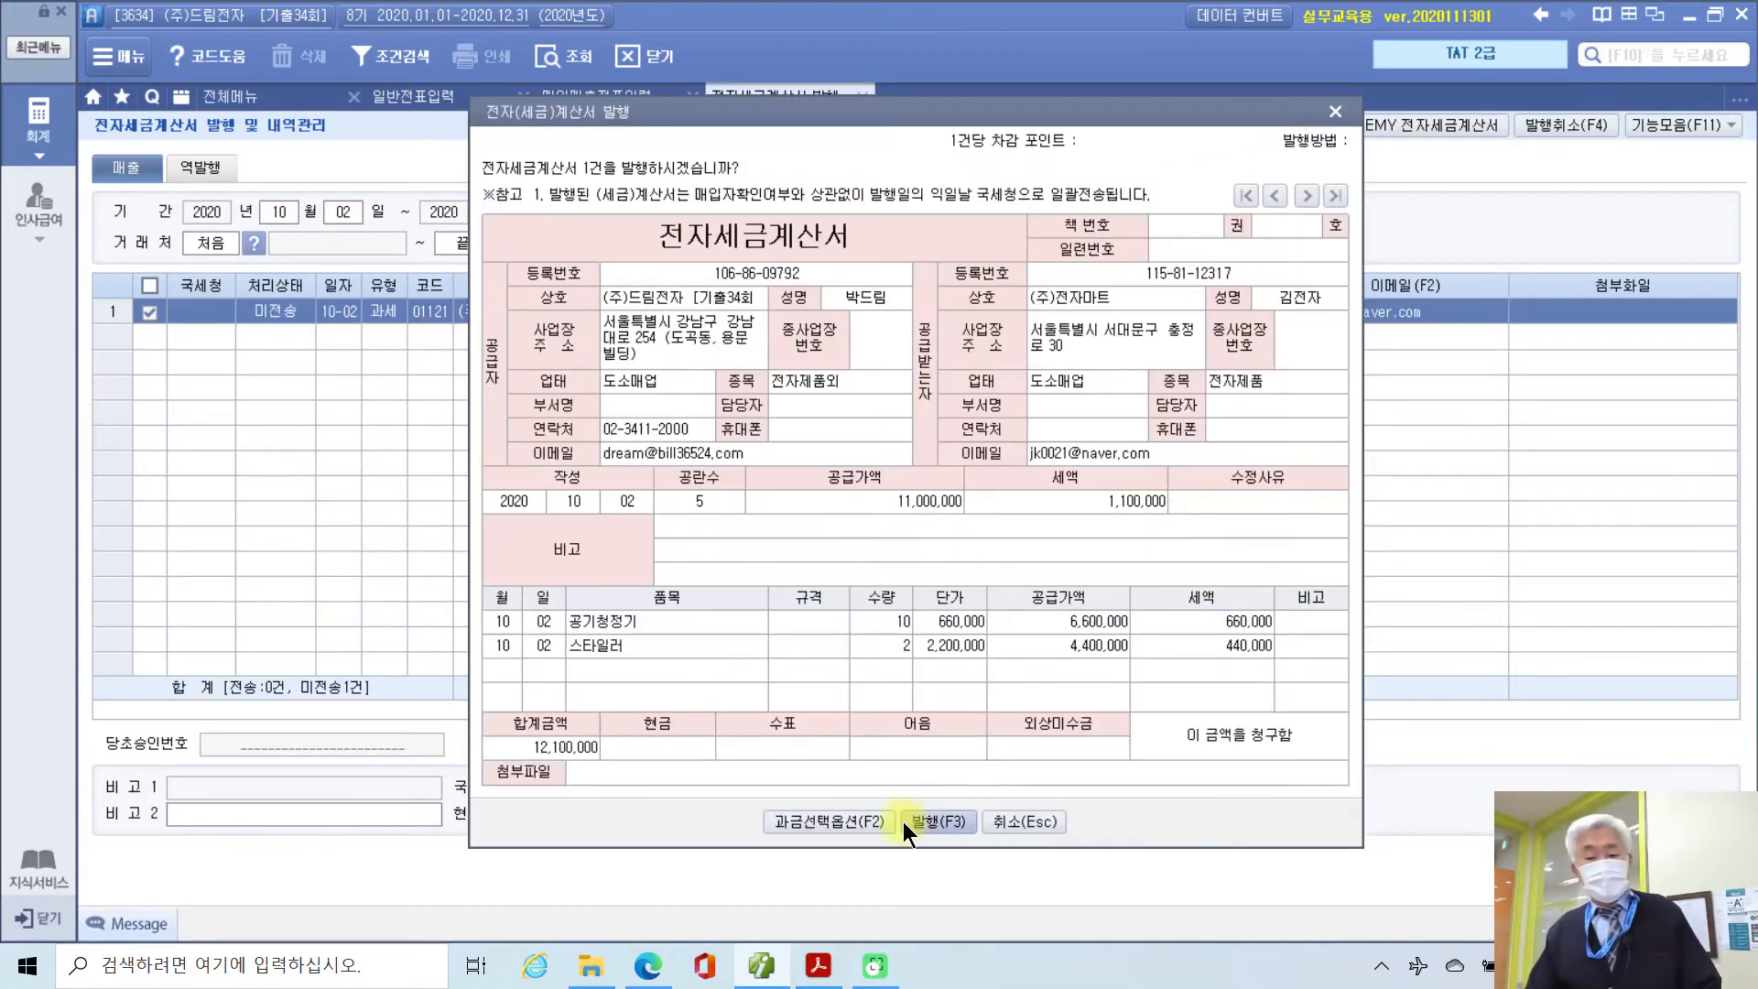
click(934, 822)
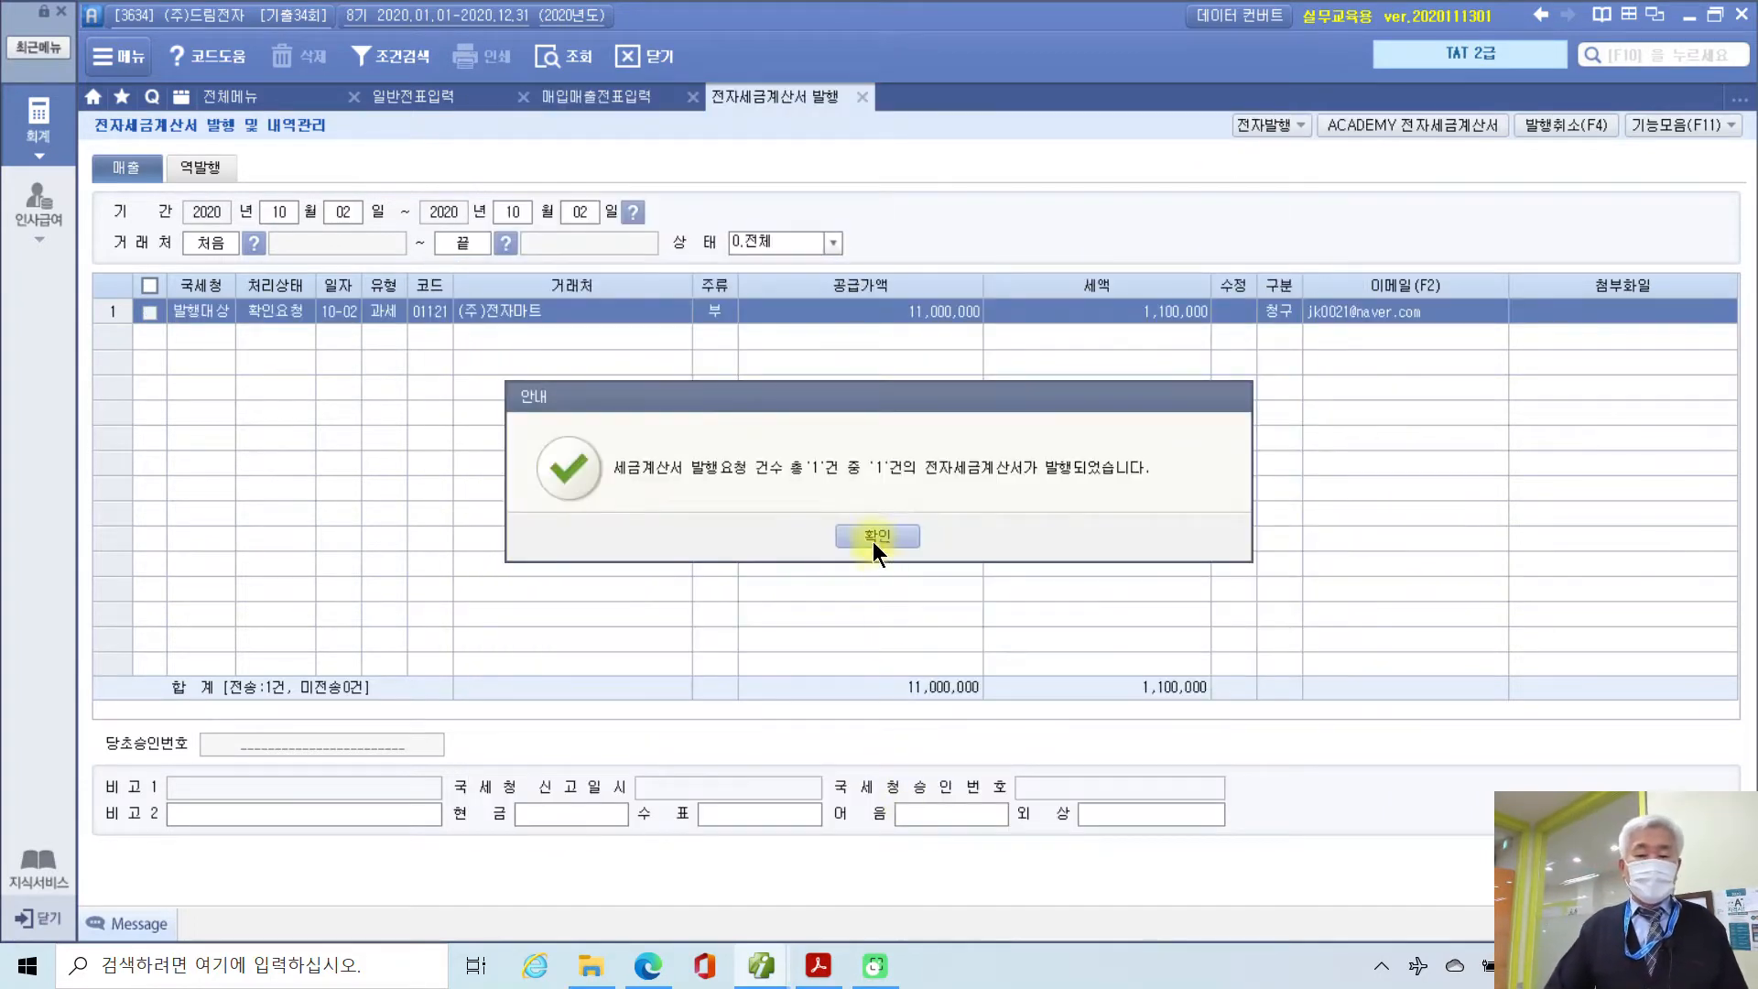
click(876, 538)
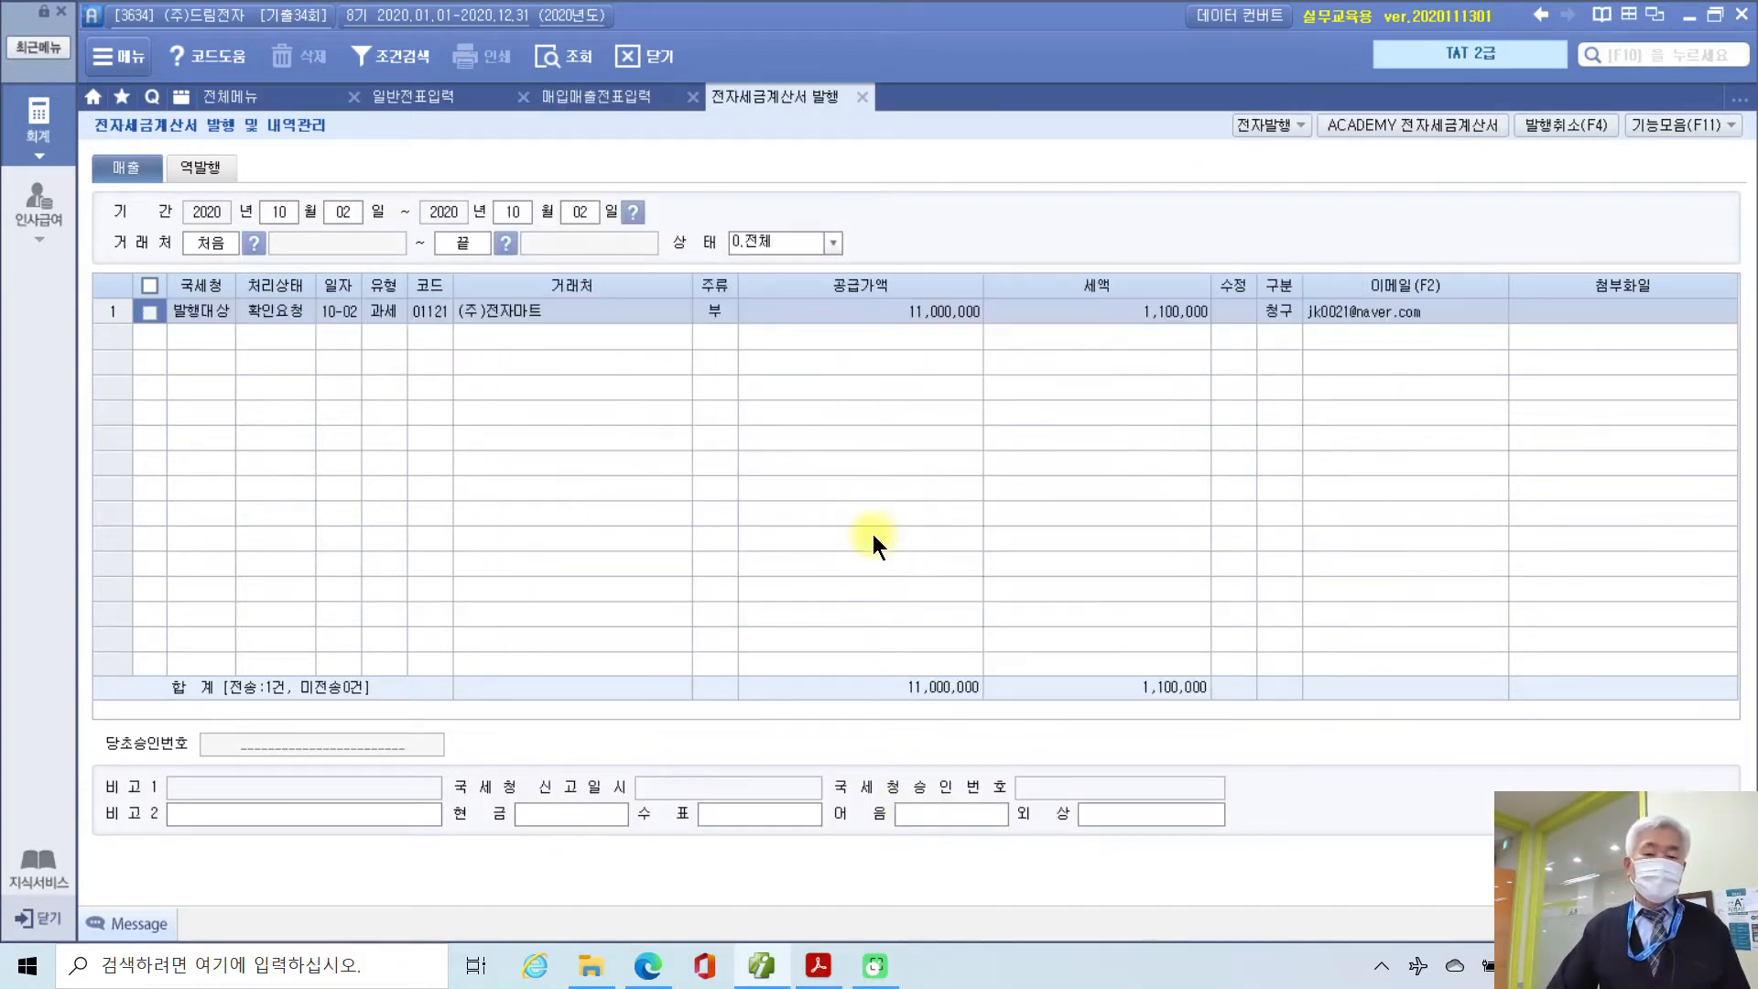
Step: On the practice e-tax site, issue the unsent 10/02 sales invoice to (주)전자마트 and return to voucher entry
click(1364, 123)
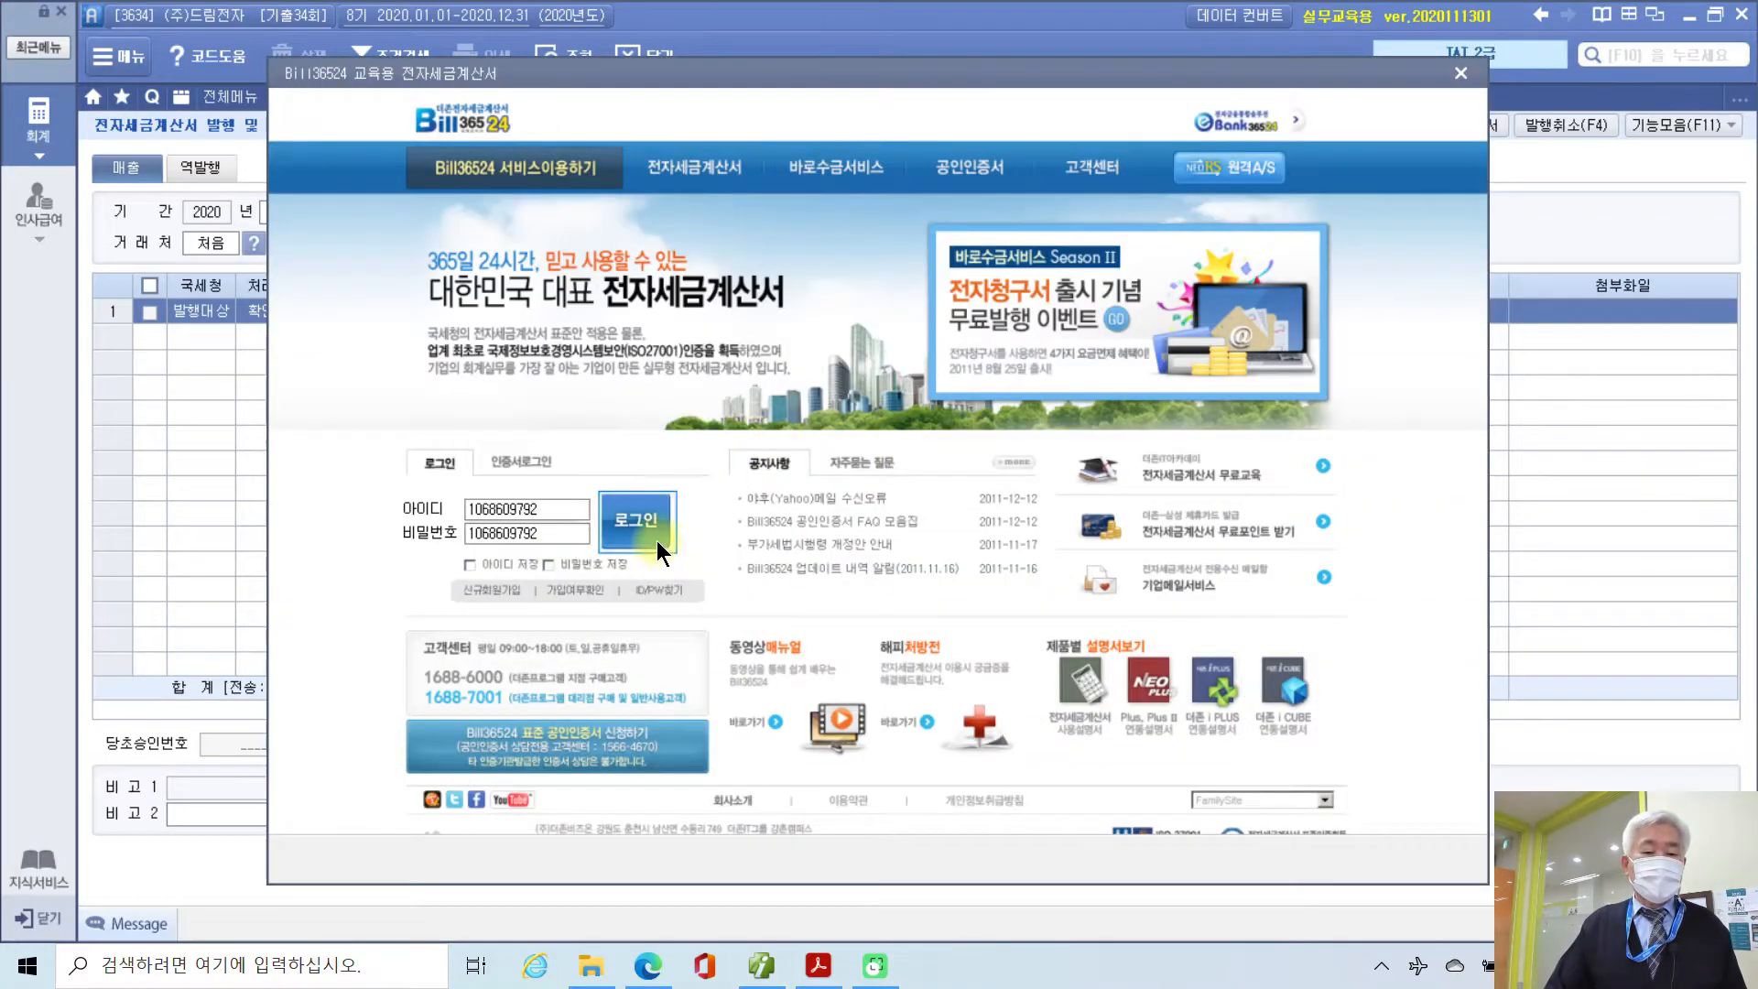
click(656, 539)
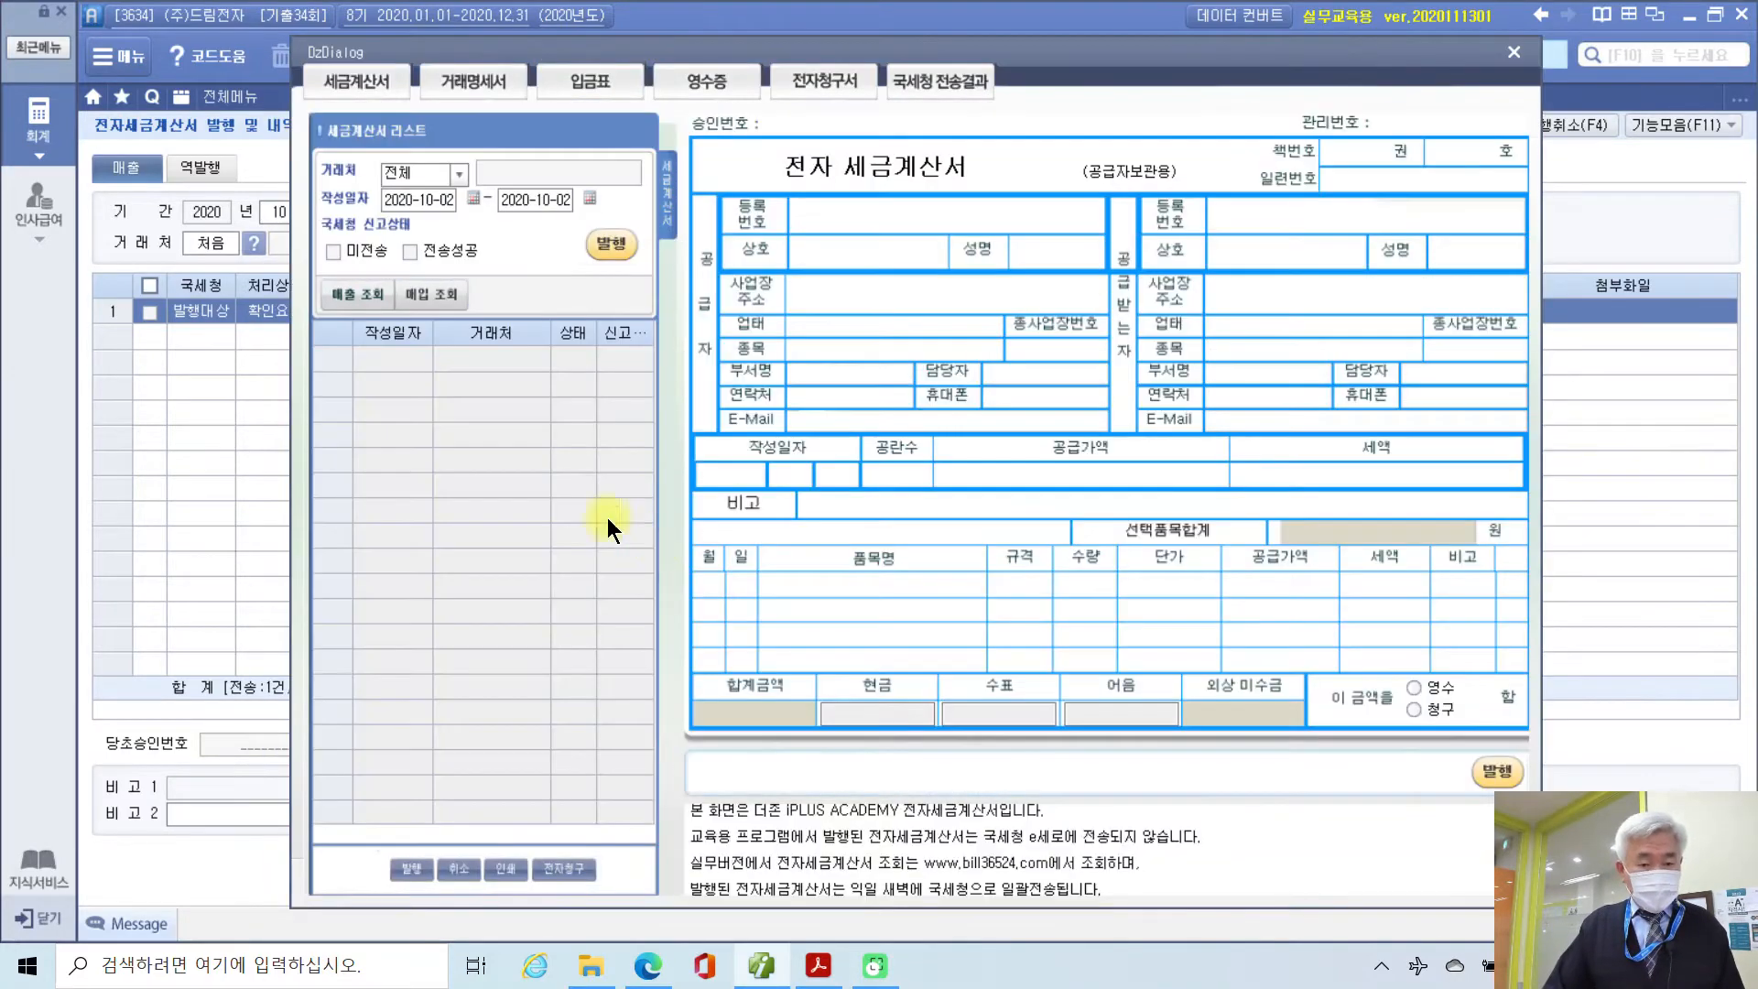
click(334, 251)
click(357, 294)
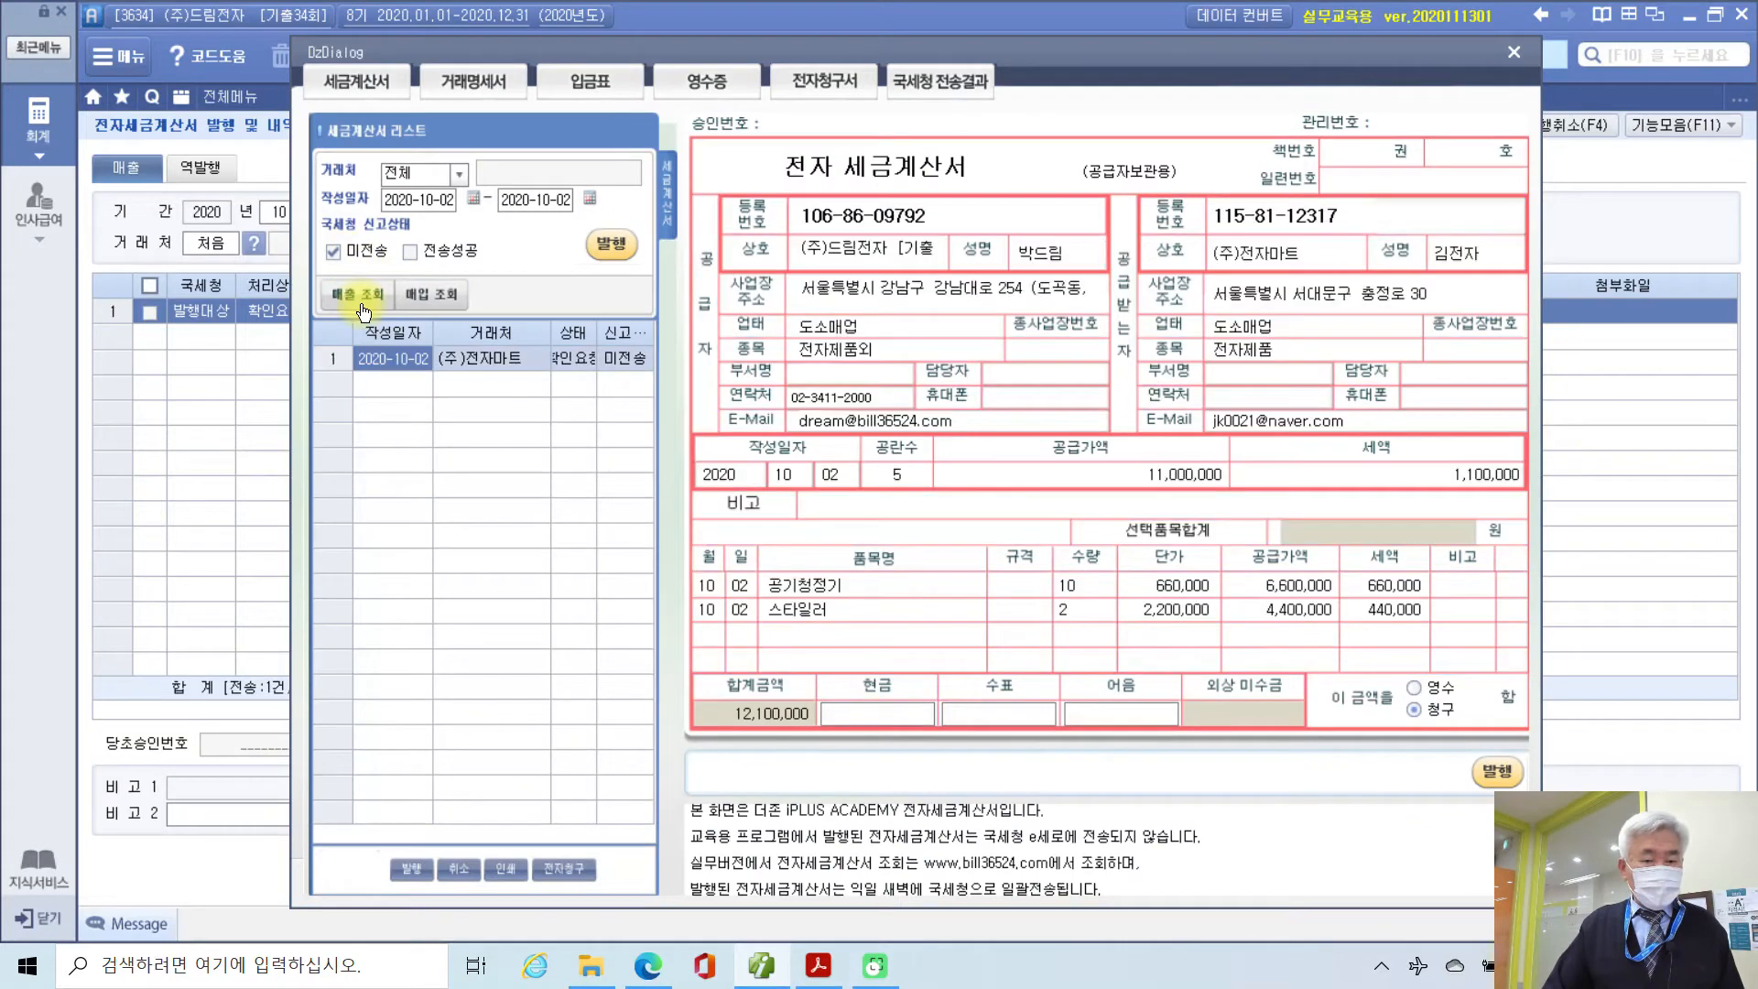
click(609, 244)
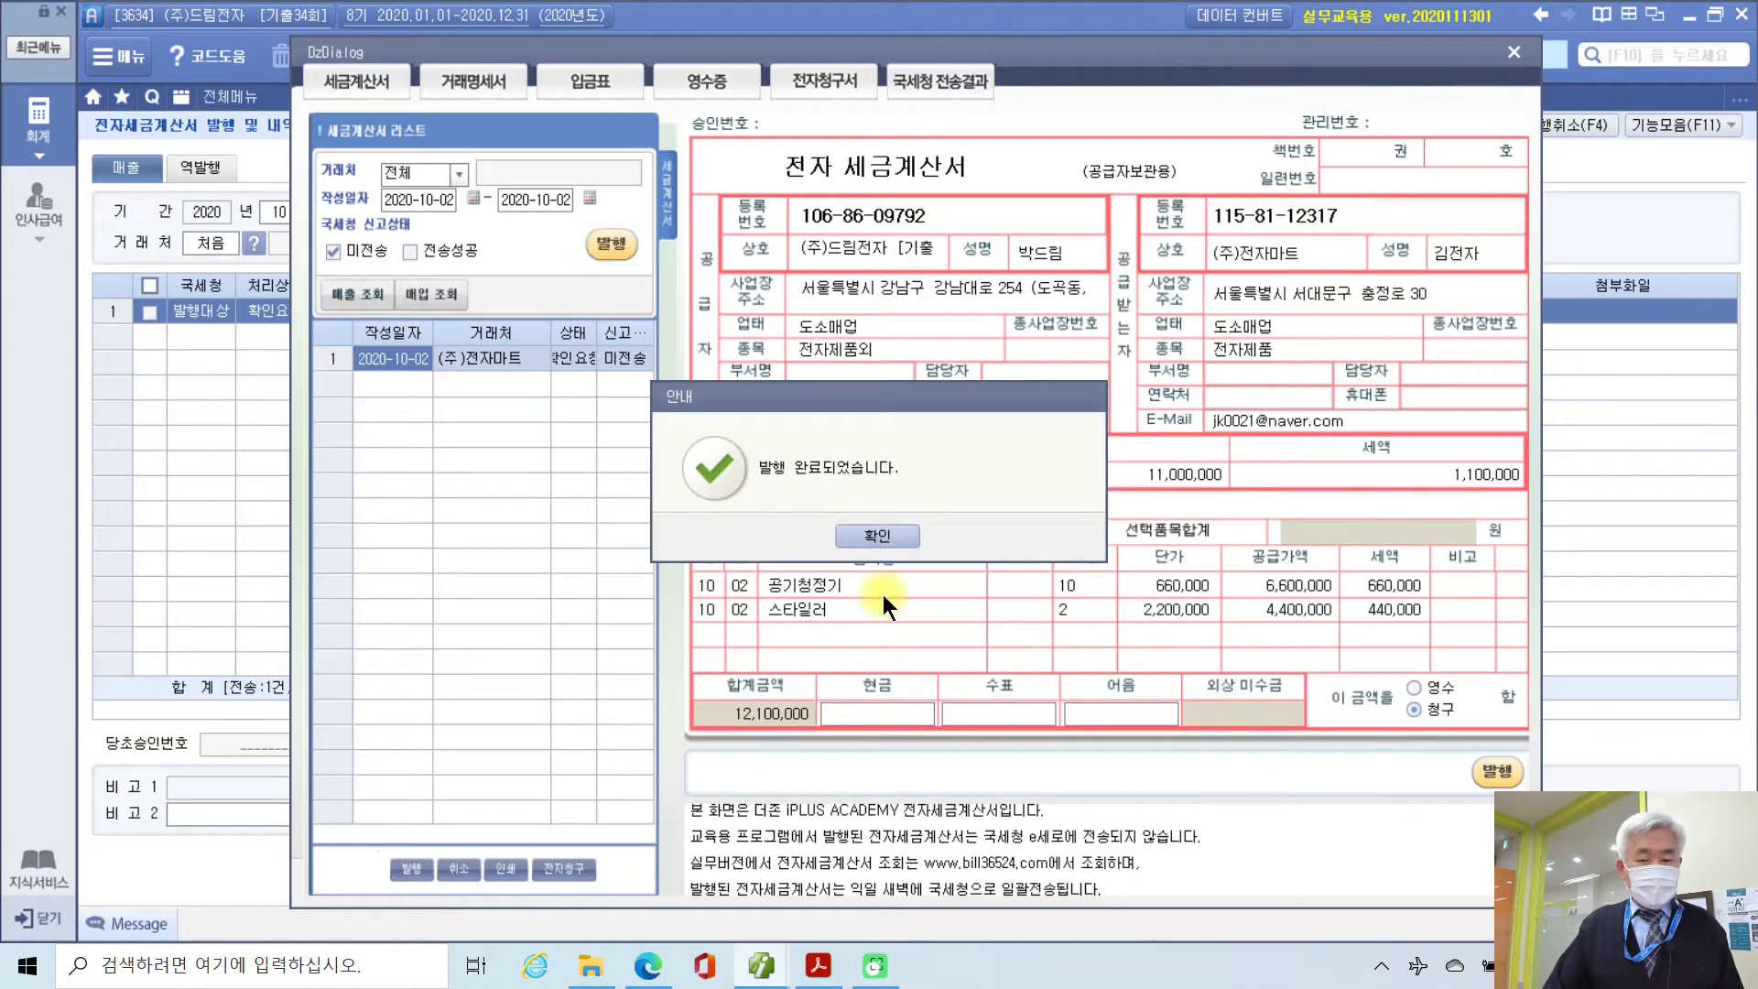
click(872, 536)
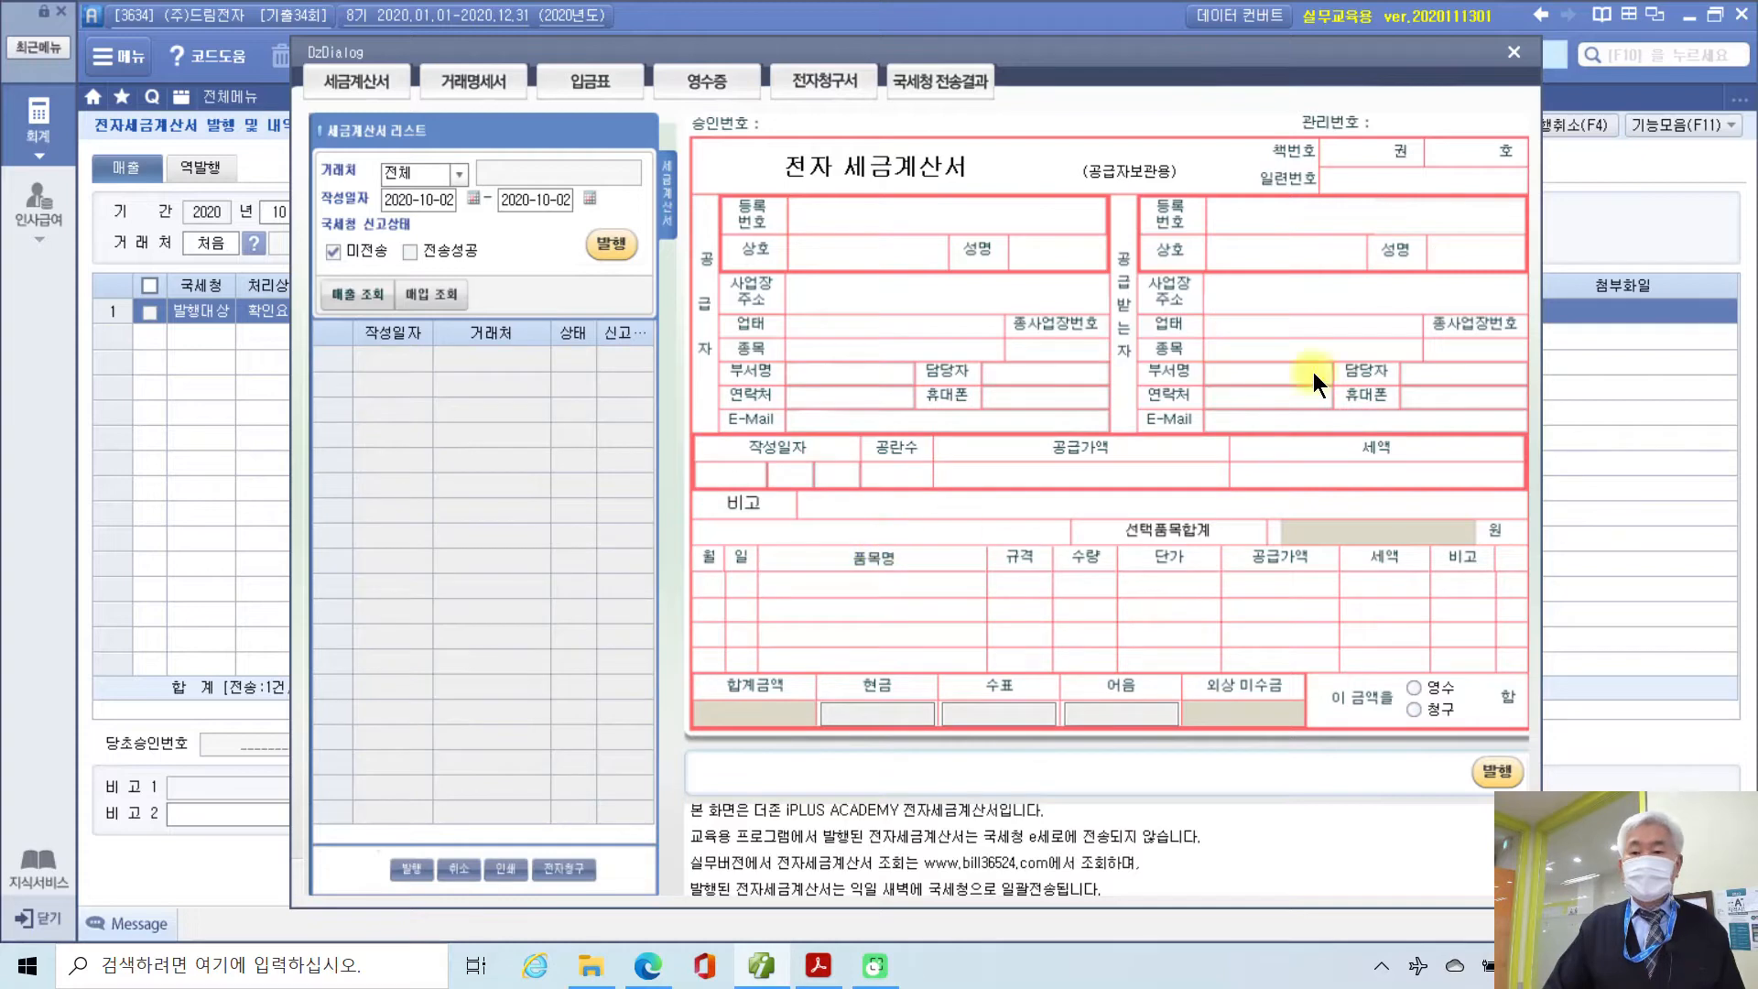
click(1514, 51)
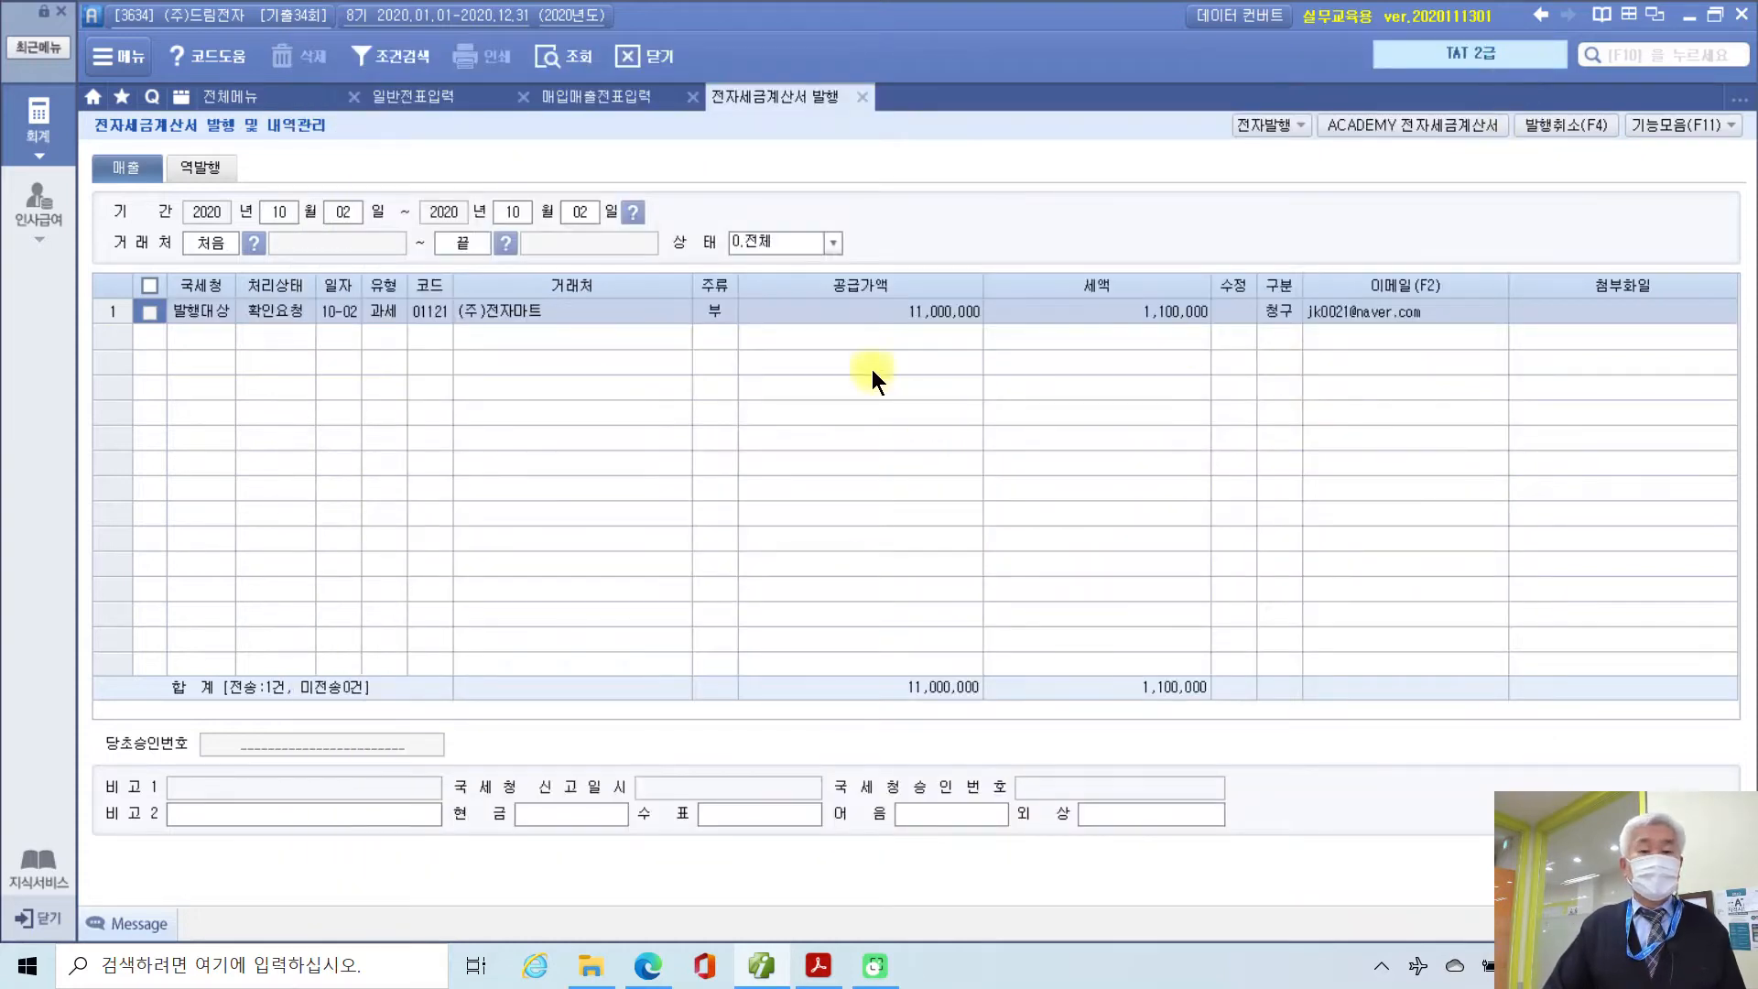
click(860, 96)
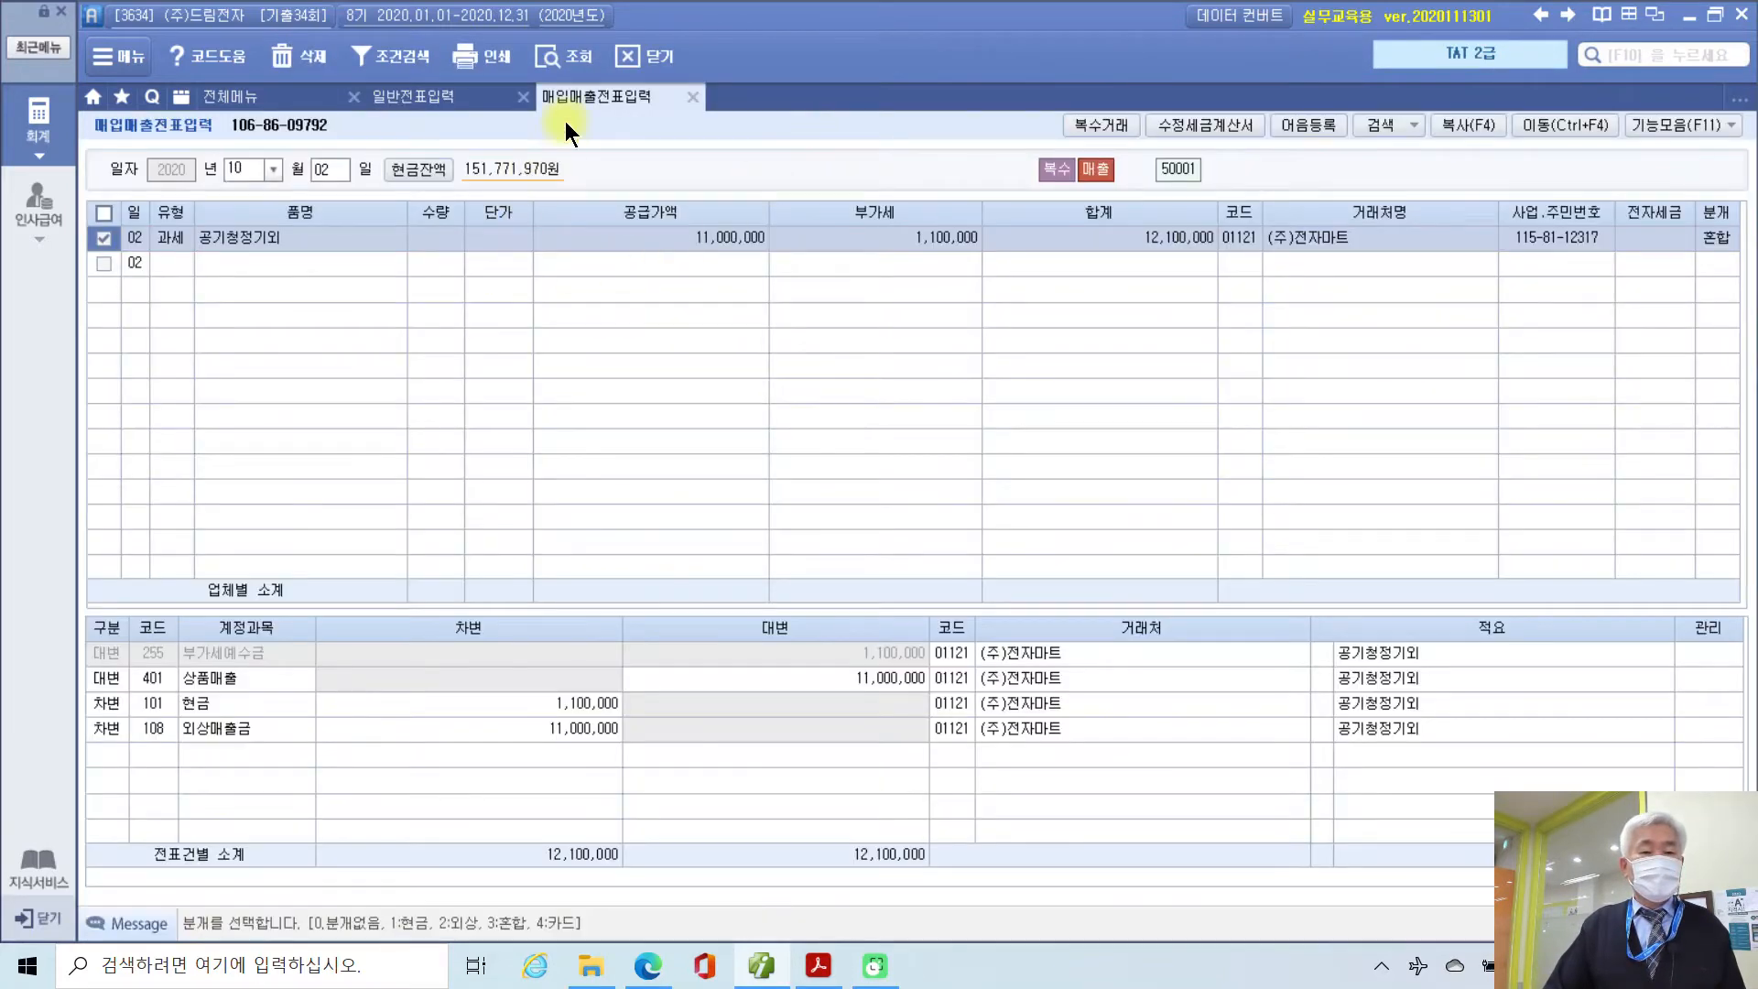
Step: Refresh the vouchers so the 10/02 line shows 전자발행, then switch to the exercise PDF
click(575, 53)
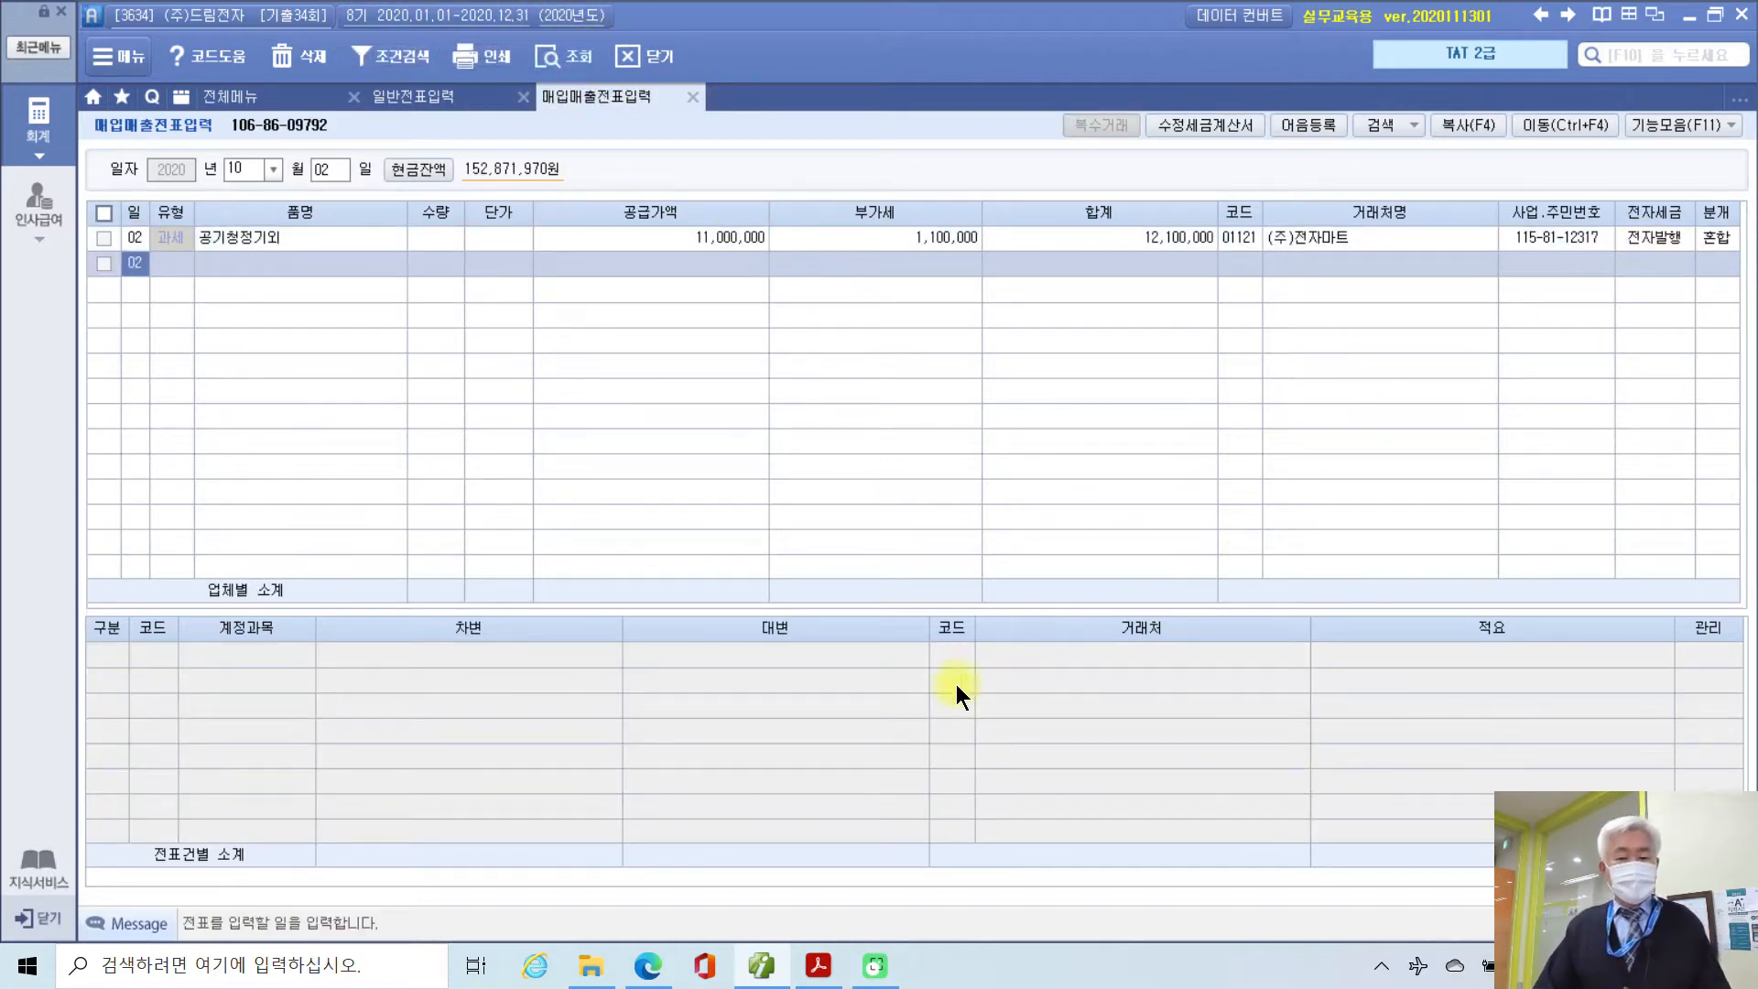
click(818, 966)
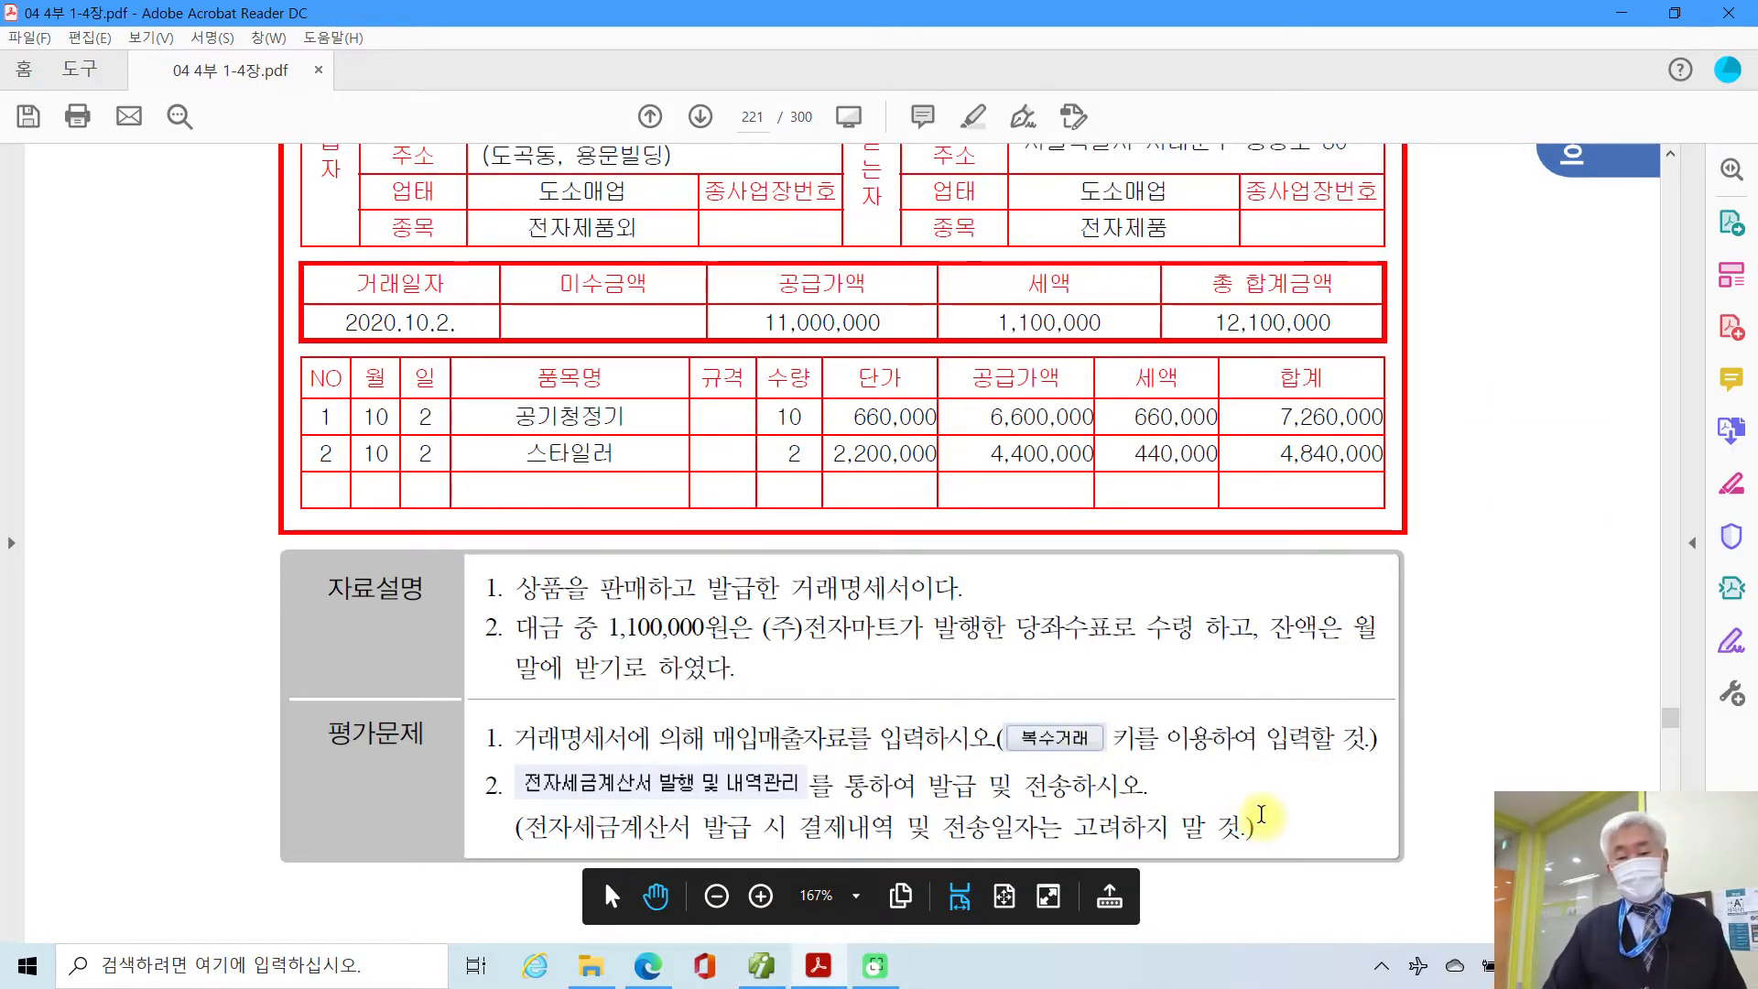
Step: Scroll to the 10/7 전자계산서 for (주)세운유통 on page 222 and mark it in ink
scroll(1261, 818, down, 2)
scroll(1262, 815, down, 5)
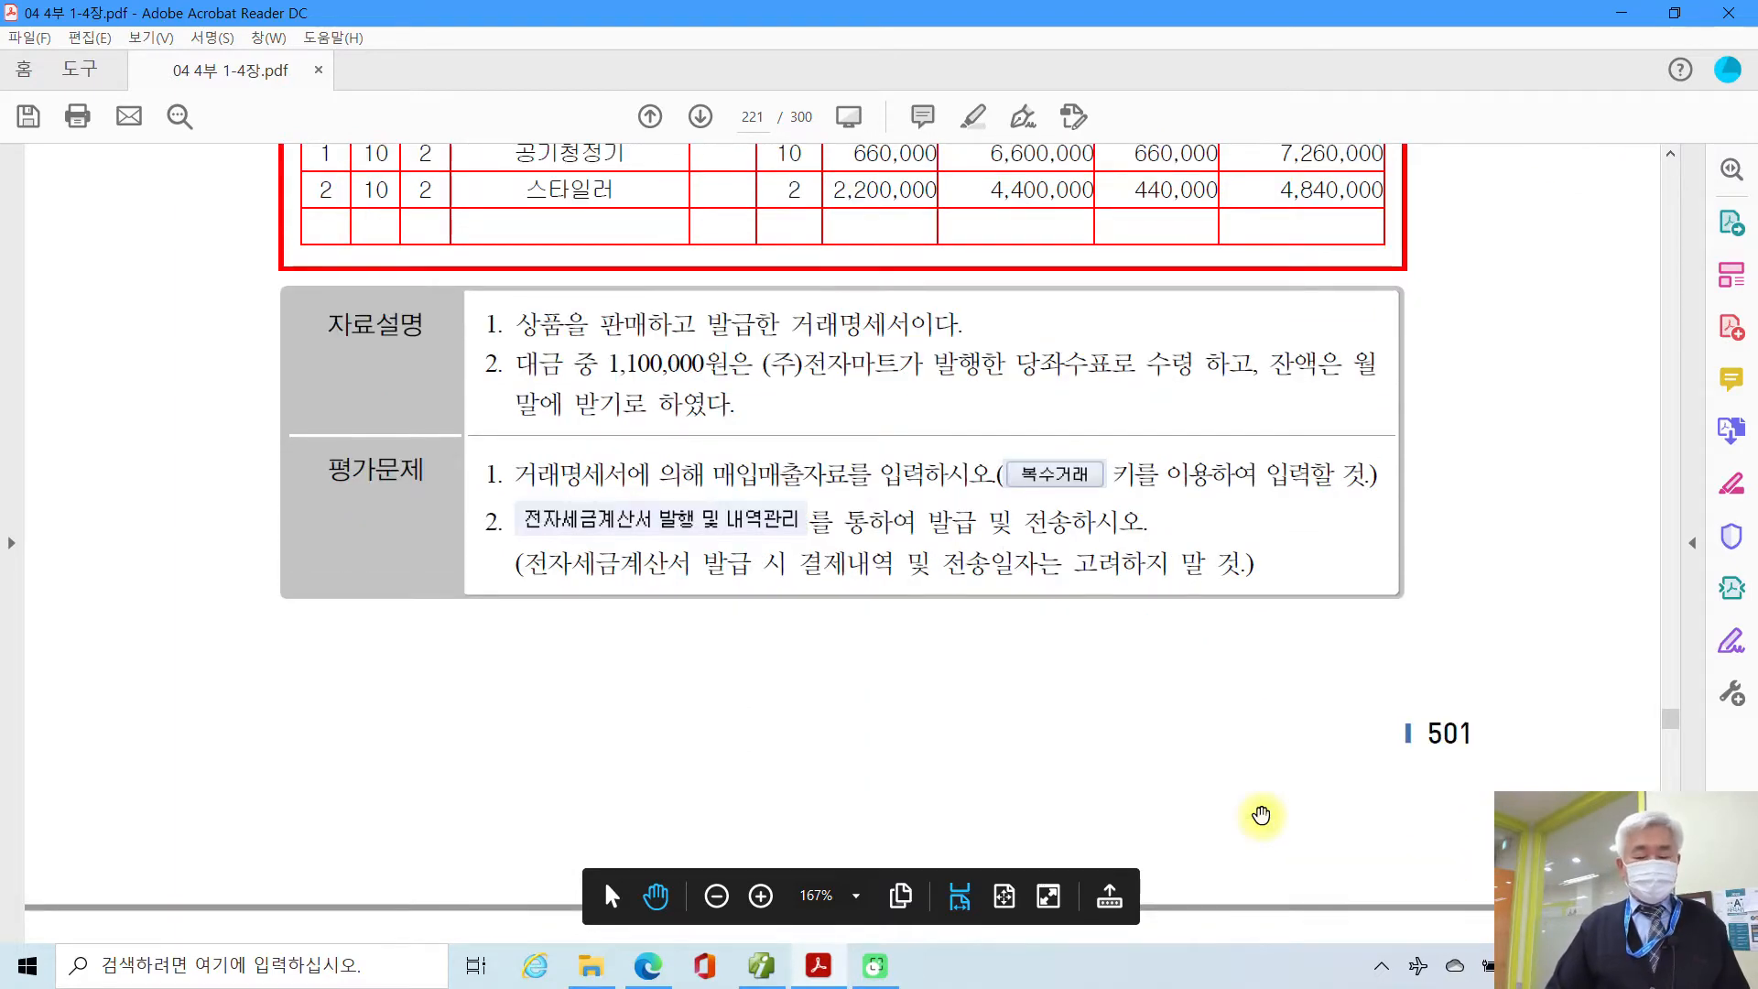
scroll(1261, 815, down, 5)
scroll(1262, 814, down, 12)
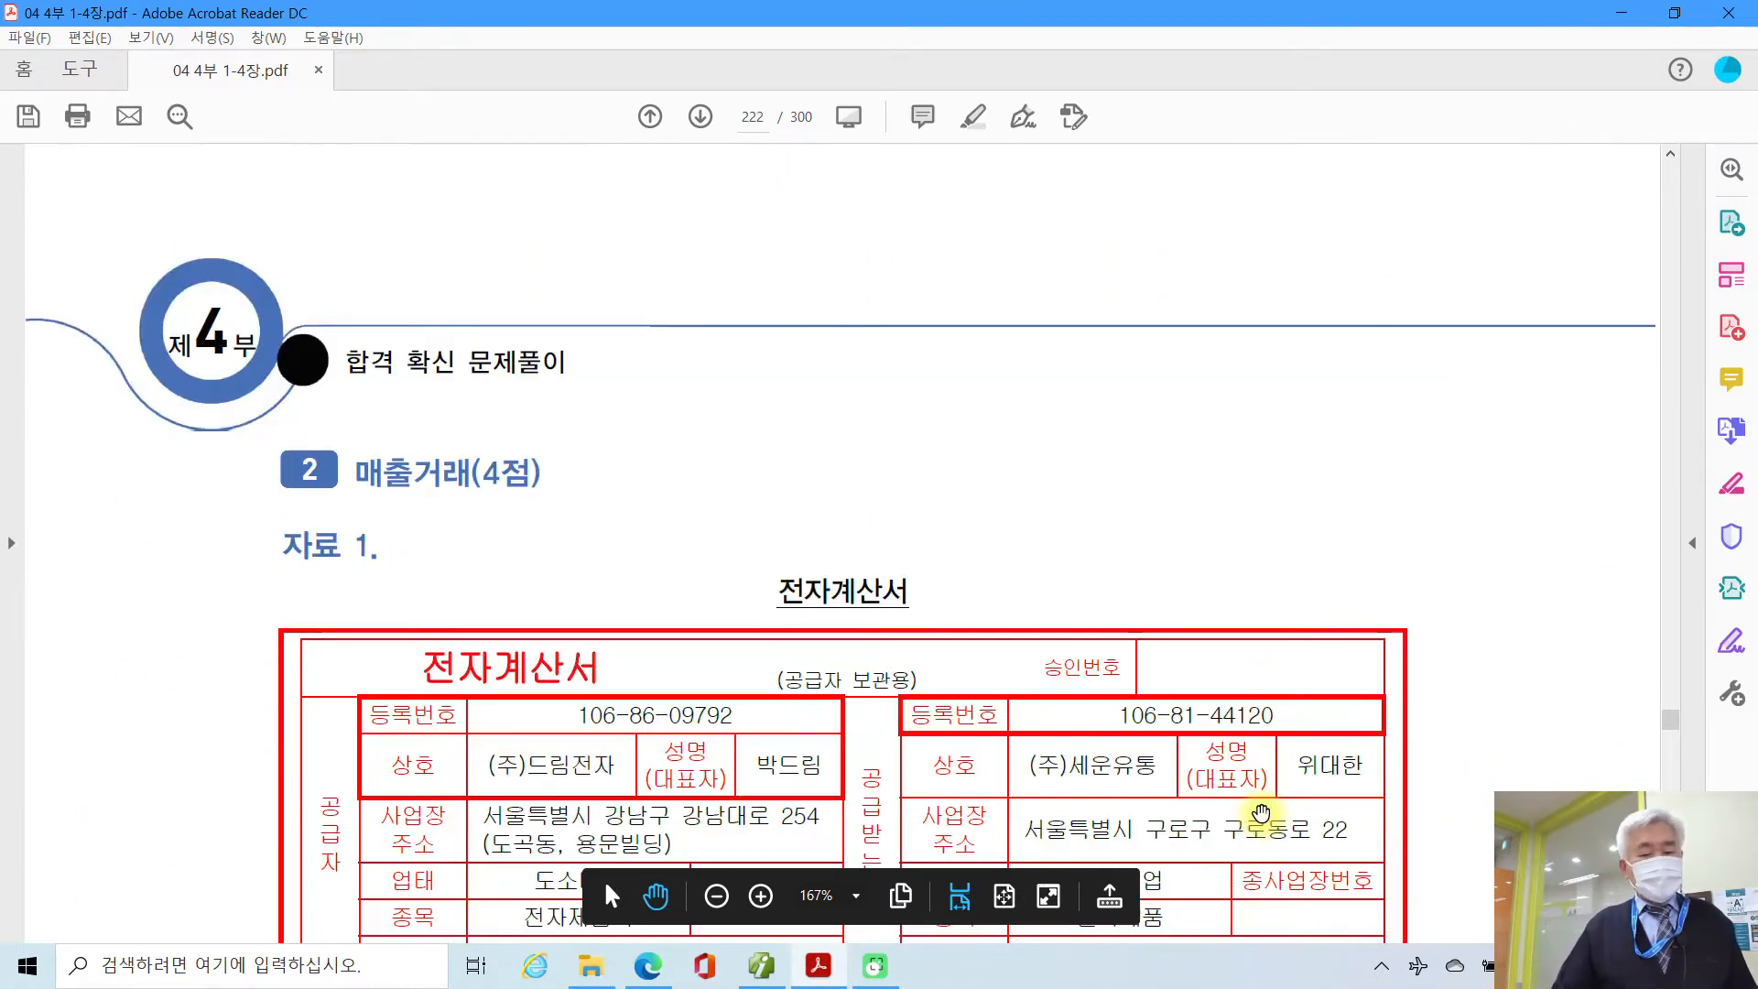
scroll(1261, 813, down, 3)
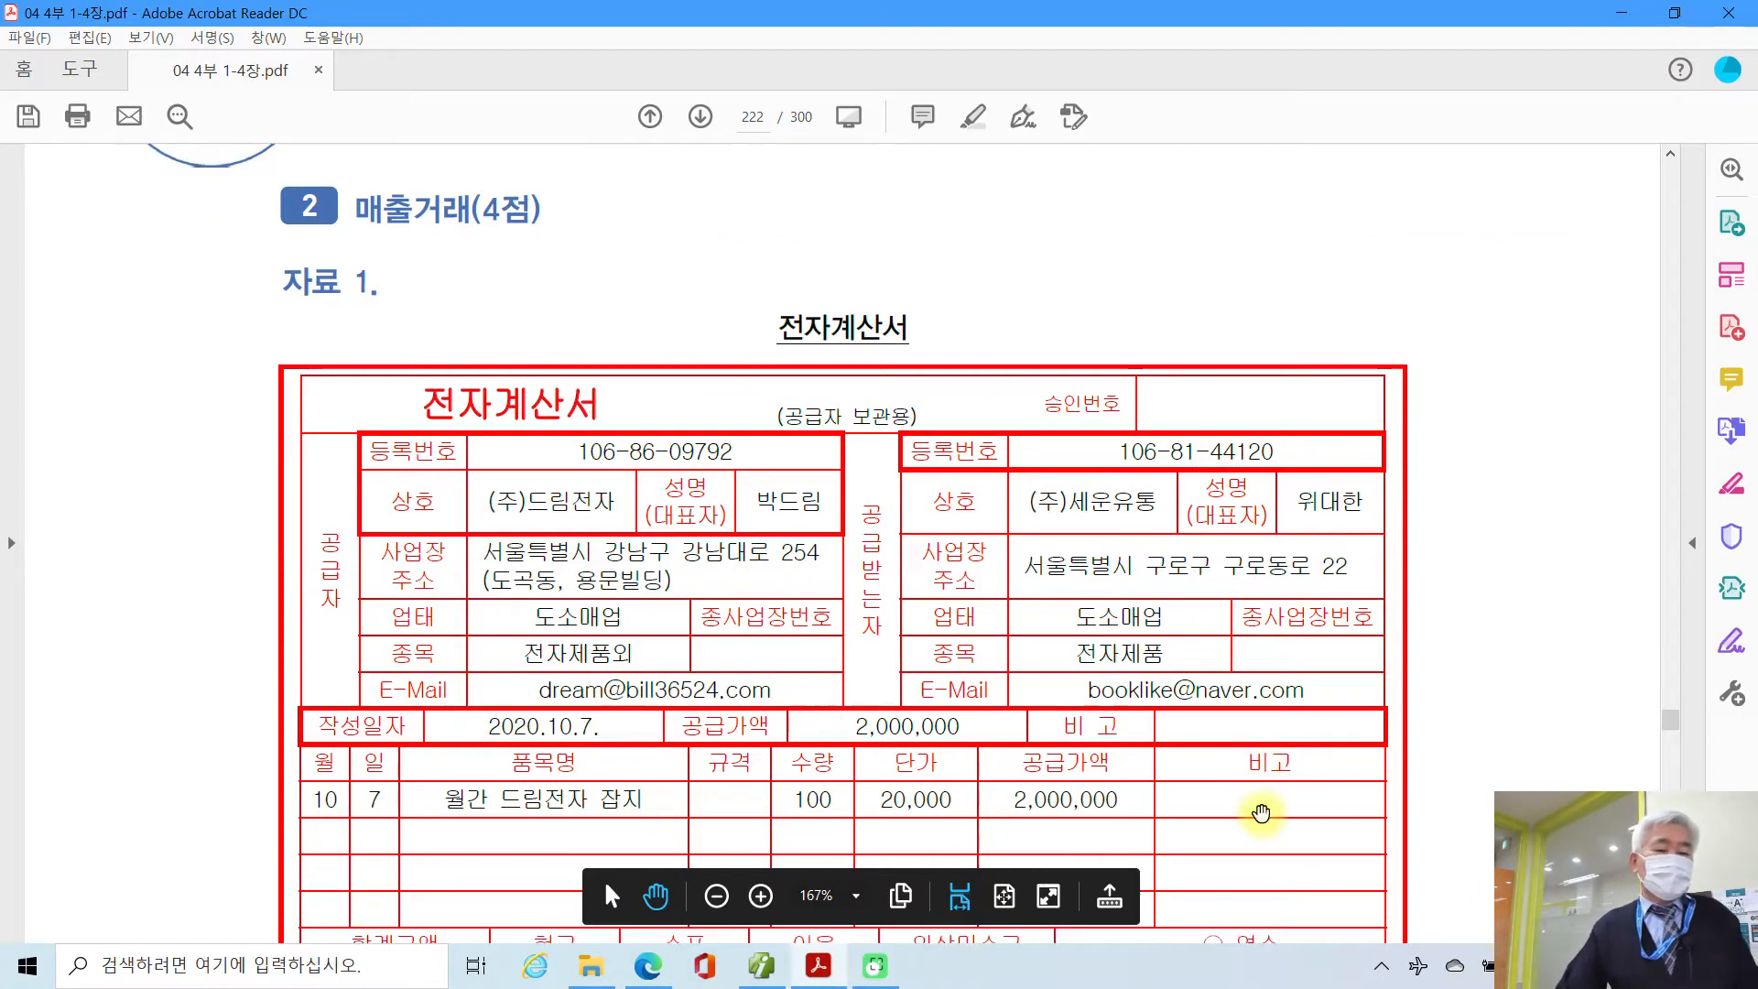
scroll(1260, 813, down, 1)
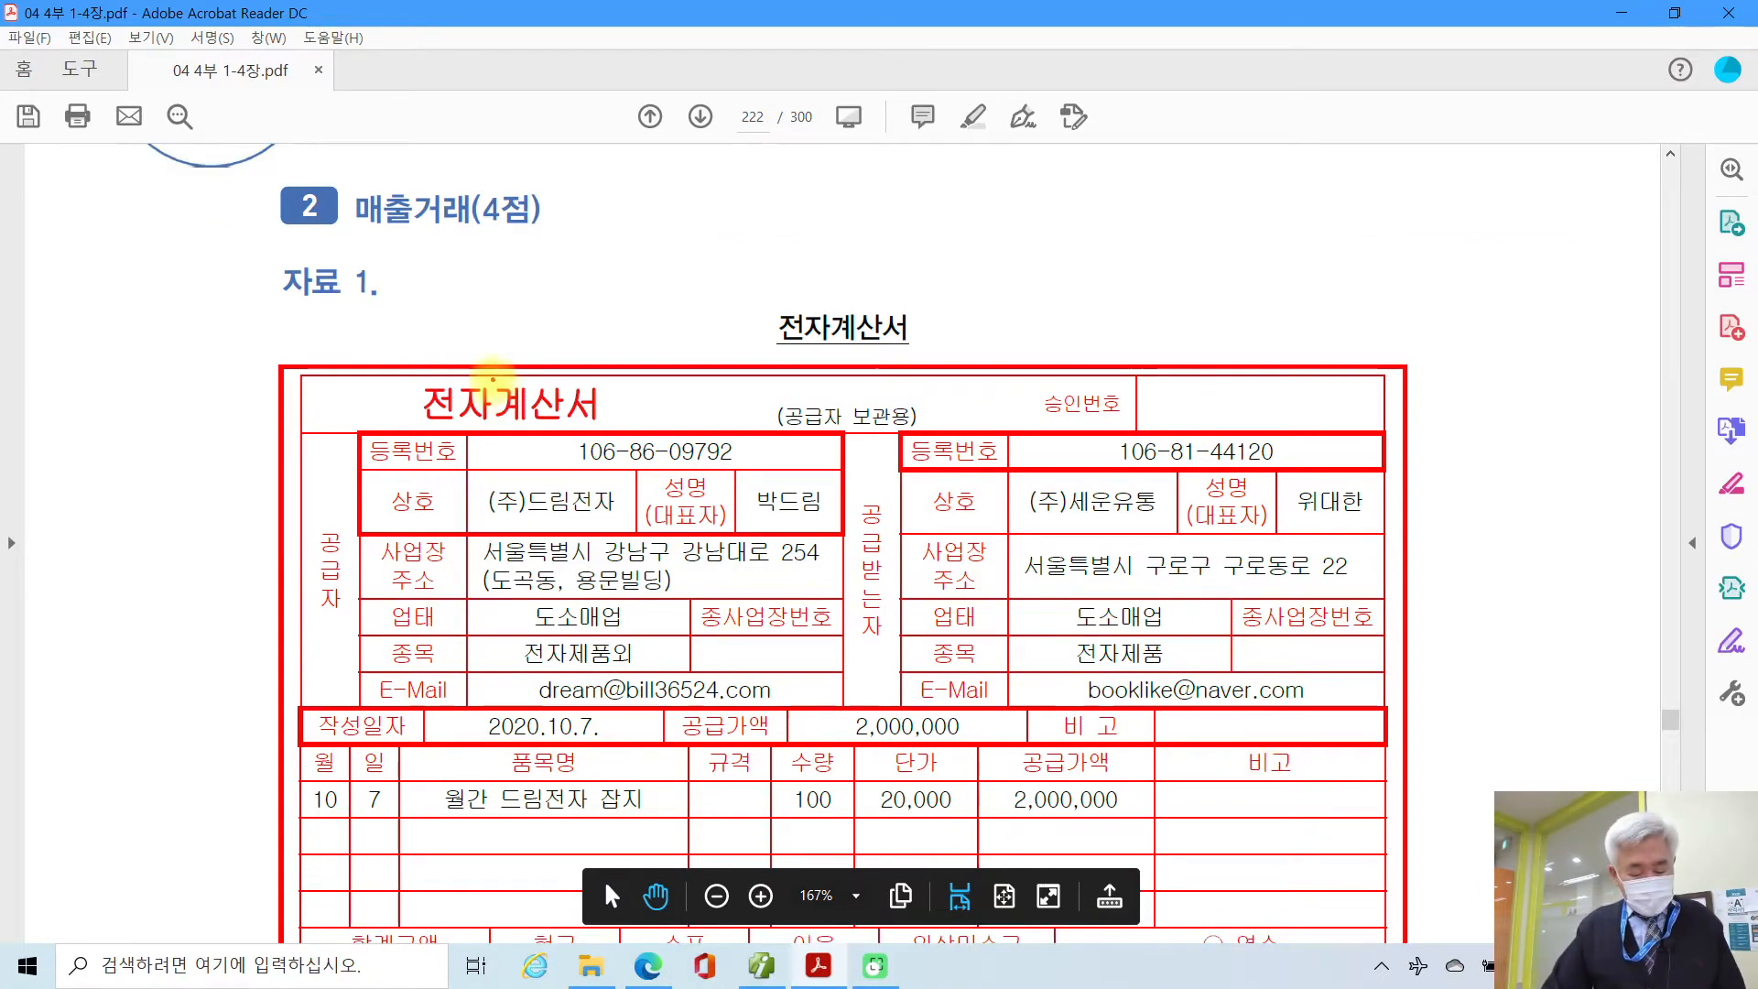
mouse_move(489, 354)
mouse_down()
mouse_move(608, 438)
mouse_move(638, 438)
mouse_up()
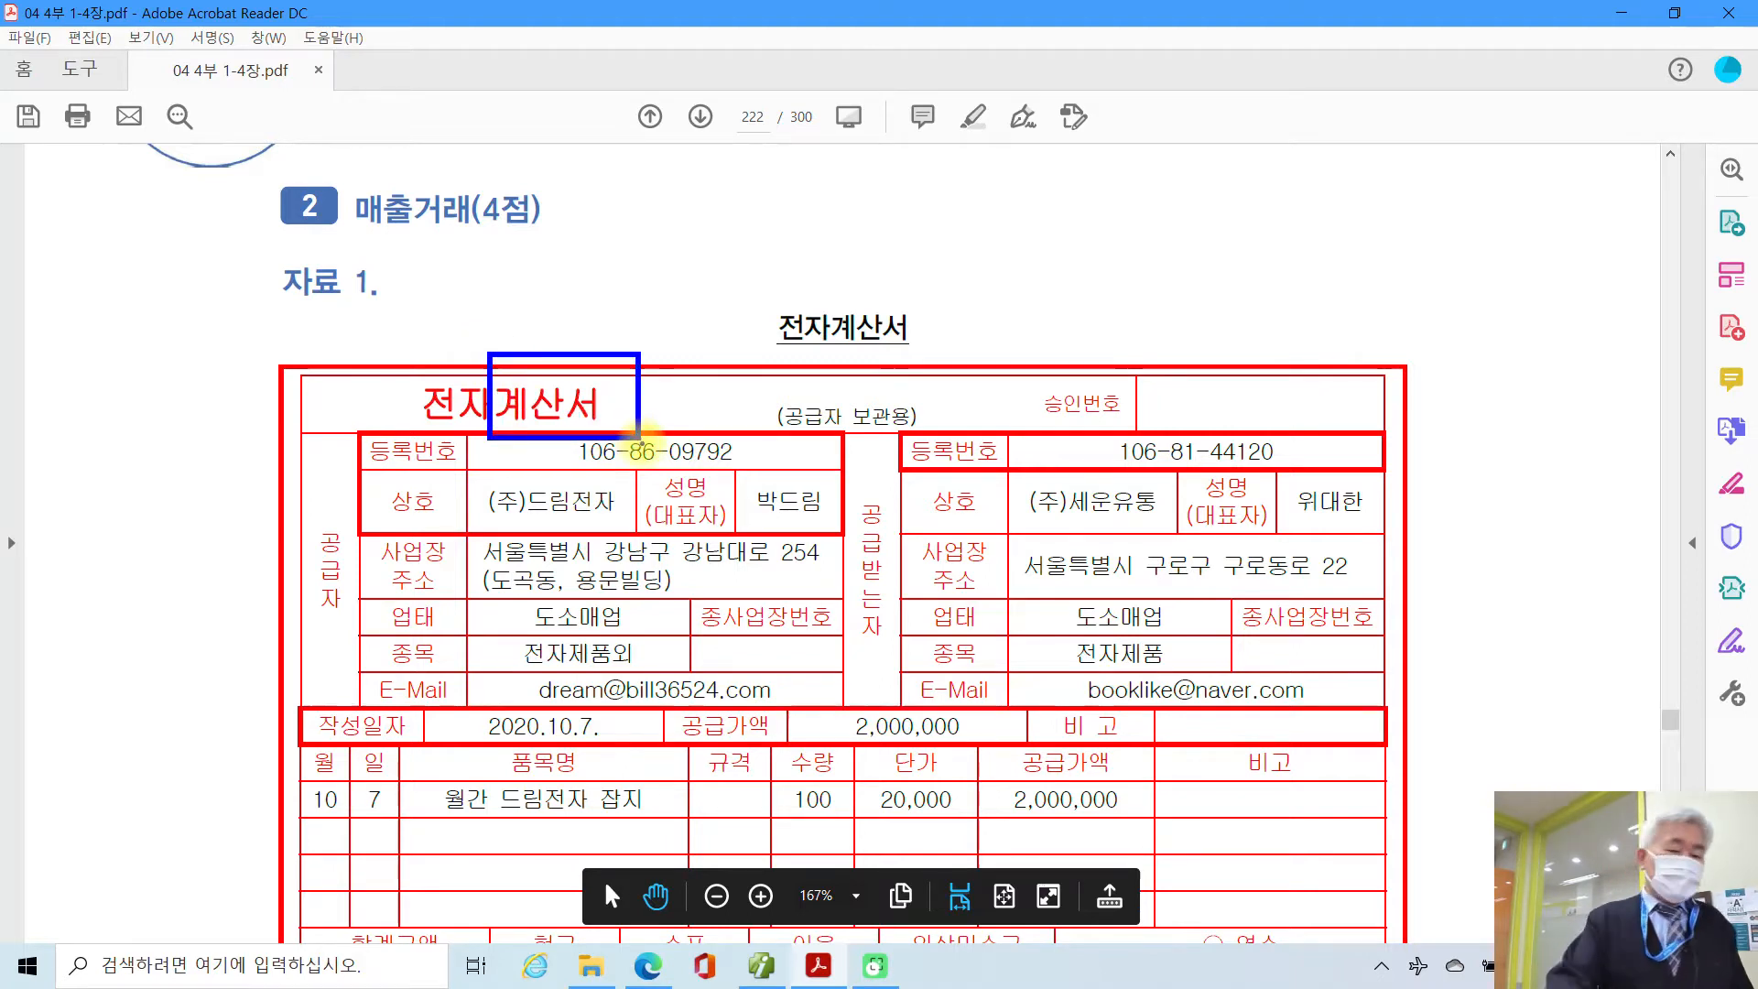
mouse_move(143, 483)
mouse_down()
mouse_move(117, 553)
mouse_move(184, 518)
mouse_move(167, 576)
mouse_up()
key(Escape)
Step: Scroll on to the 전자어음 and the task 2 자료설명/평가문제 on page 223
scroll(787, 687, down, 10)
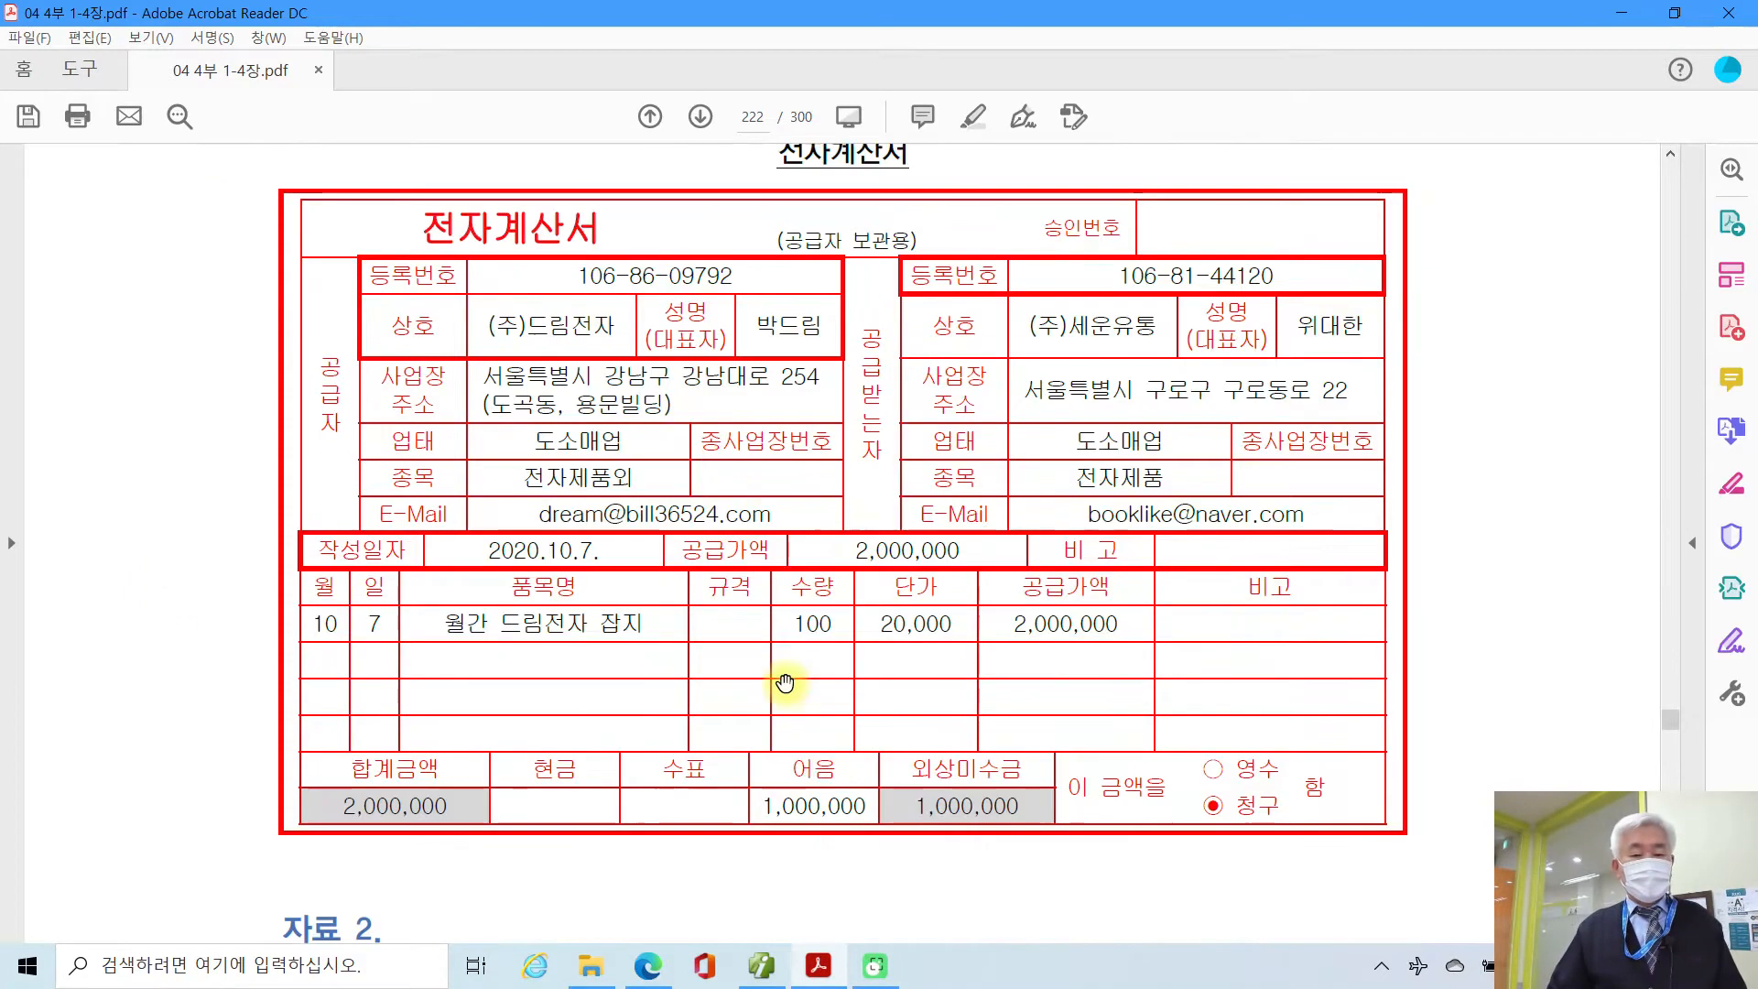
scroll(787, 687, down, 2)
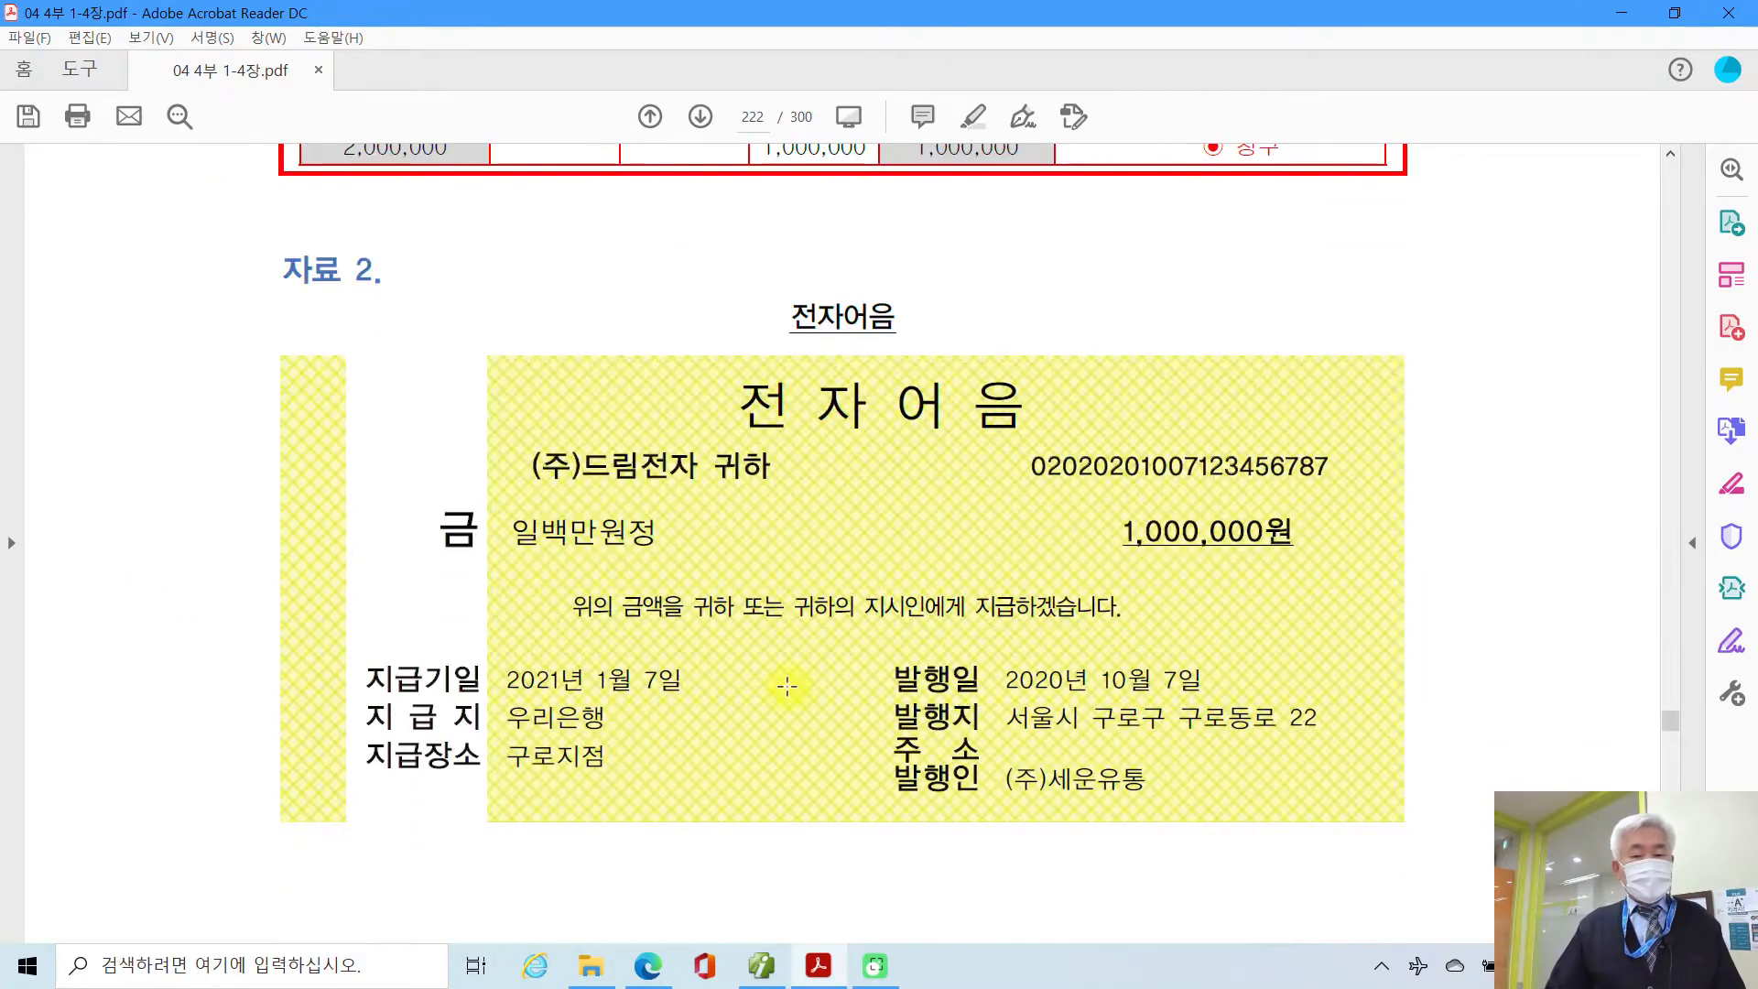
scroll(804, 718, down, 13)
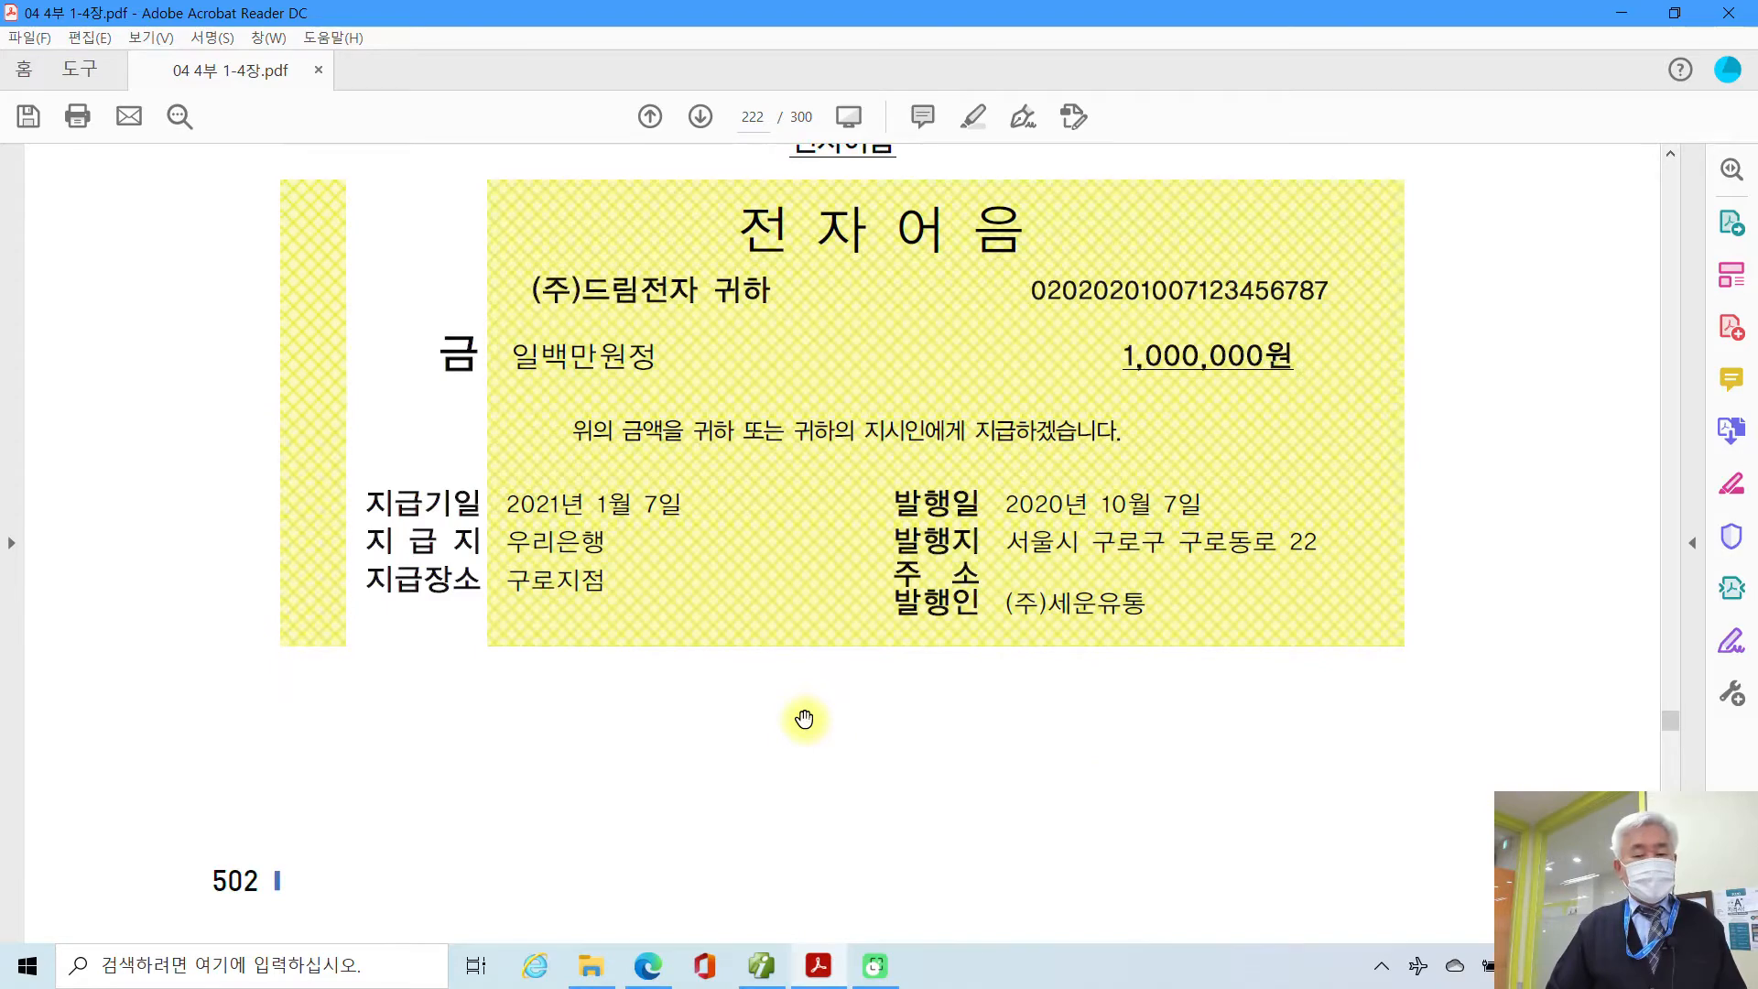
scroll(806, 720, down, 1)
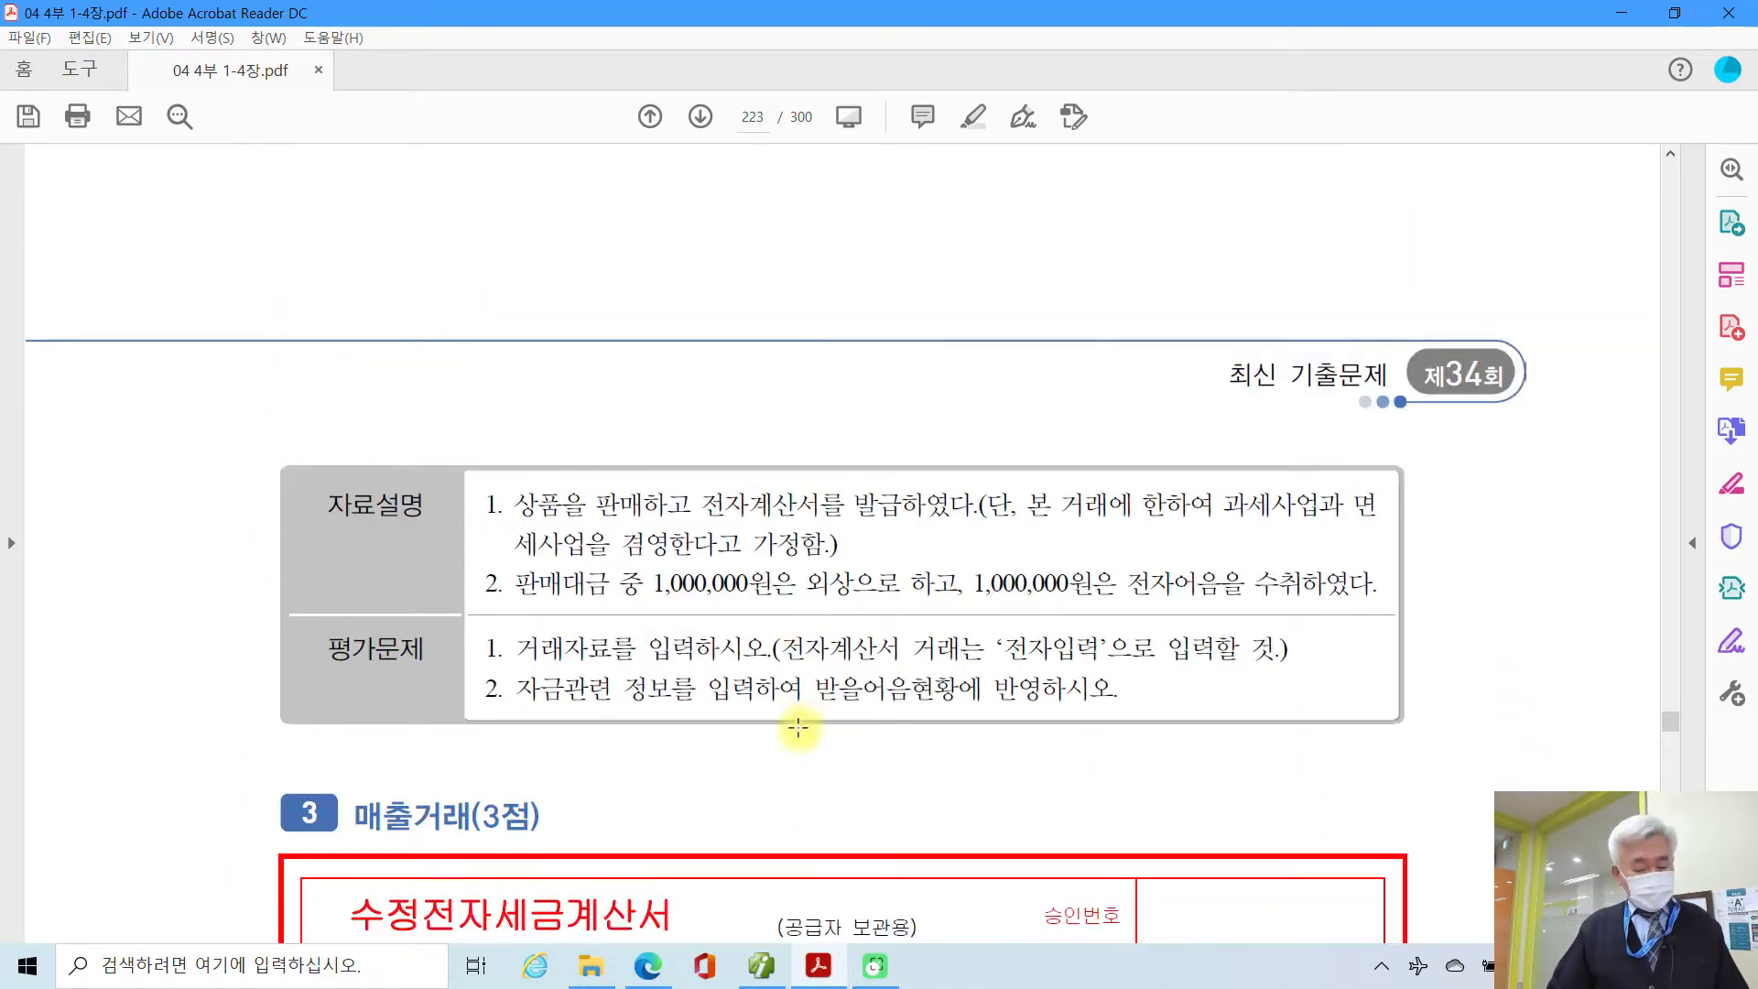
Step: Box the task 2 자료설명/평가문제 text and underline its key phrases in ink, then clear the marks
mouse_move(211, 428)
mouse_down()
mouse_move(1440, 802)
mouse_move(1502, 801)
mouse_up()
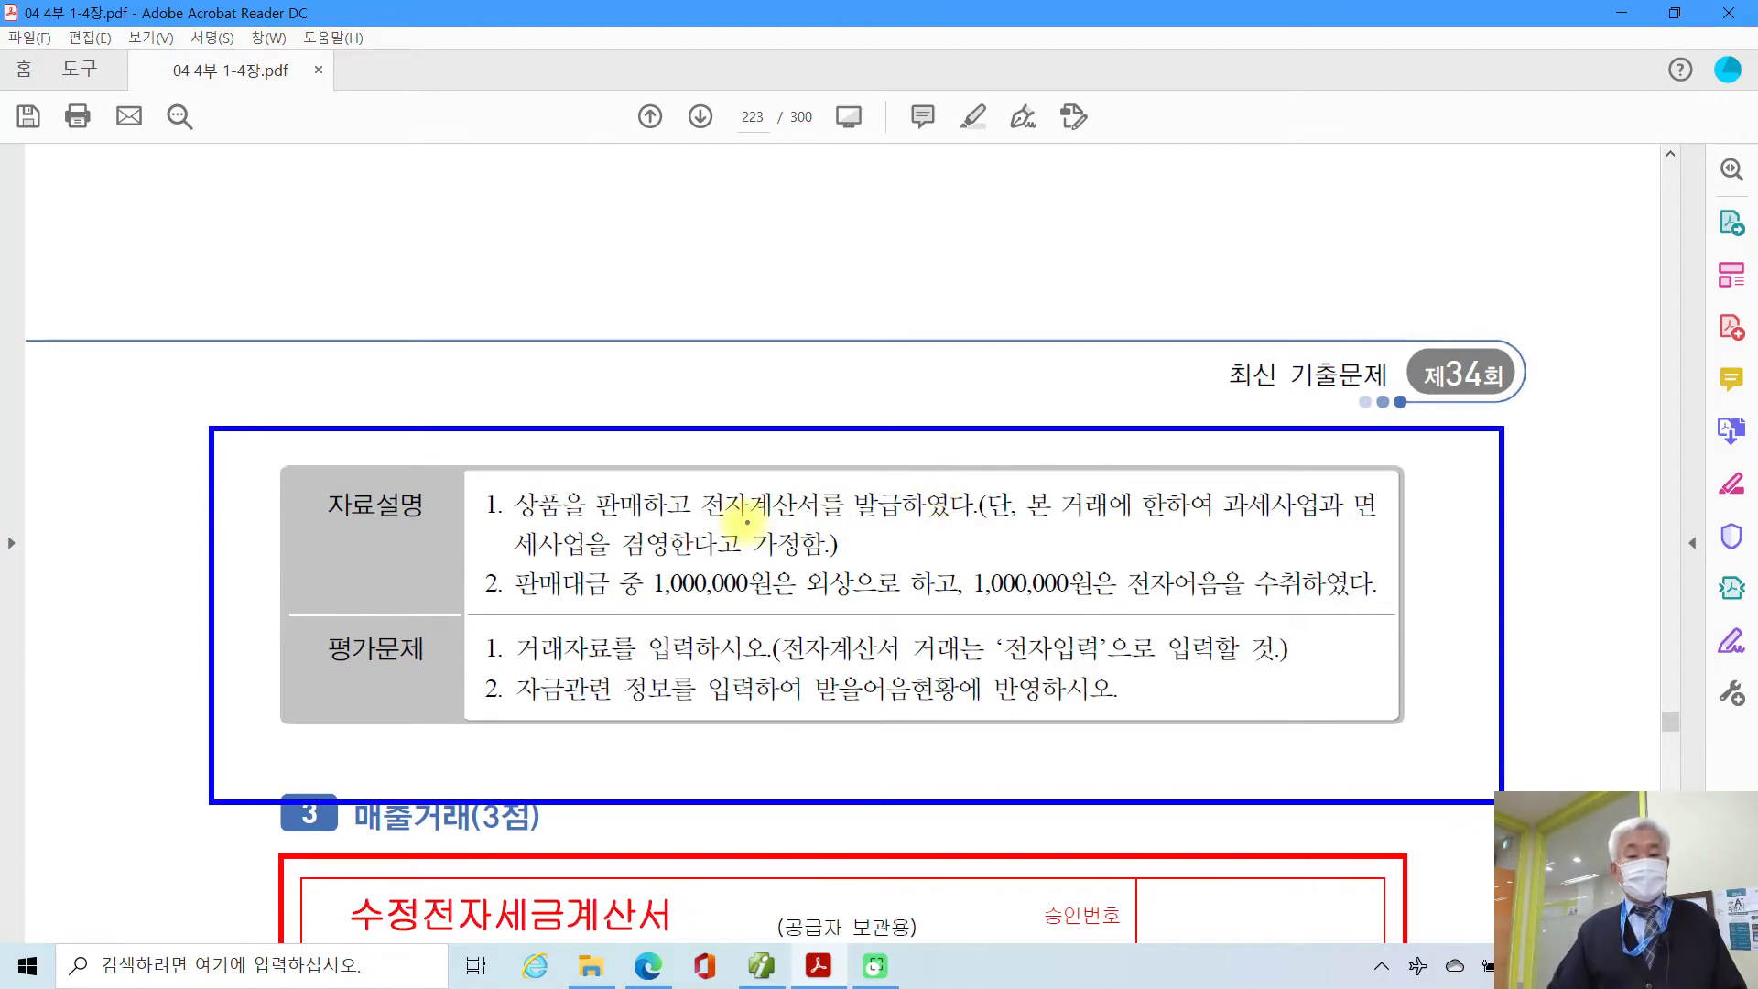
drag(721, 520, 970, 519)
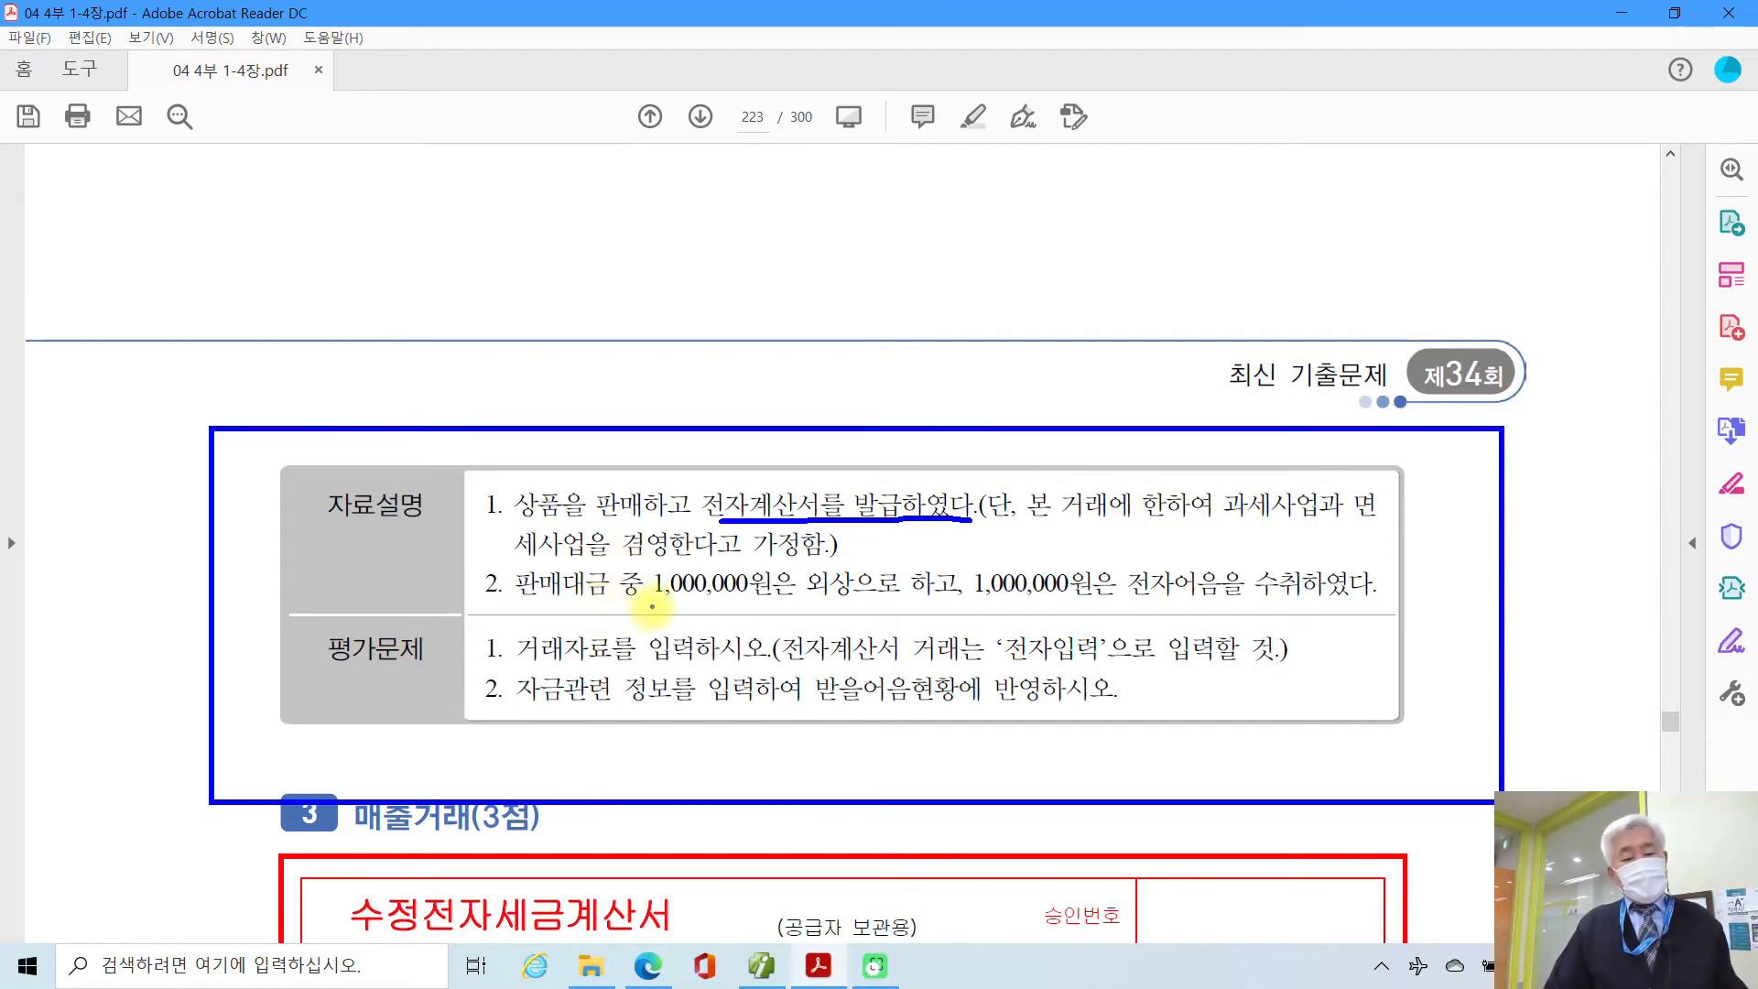
drag(644, 604, 1247, 605)
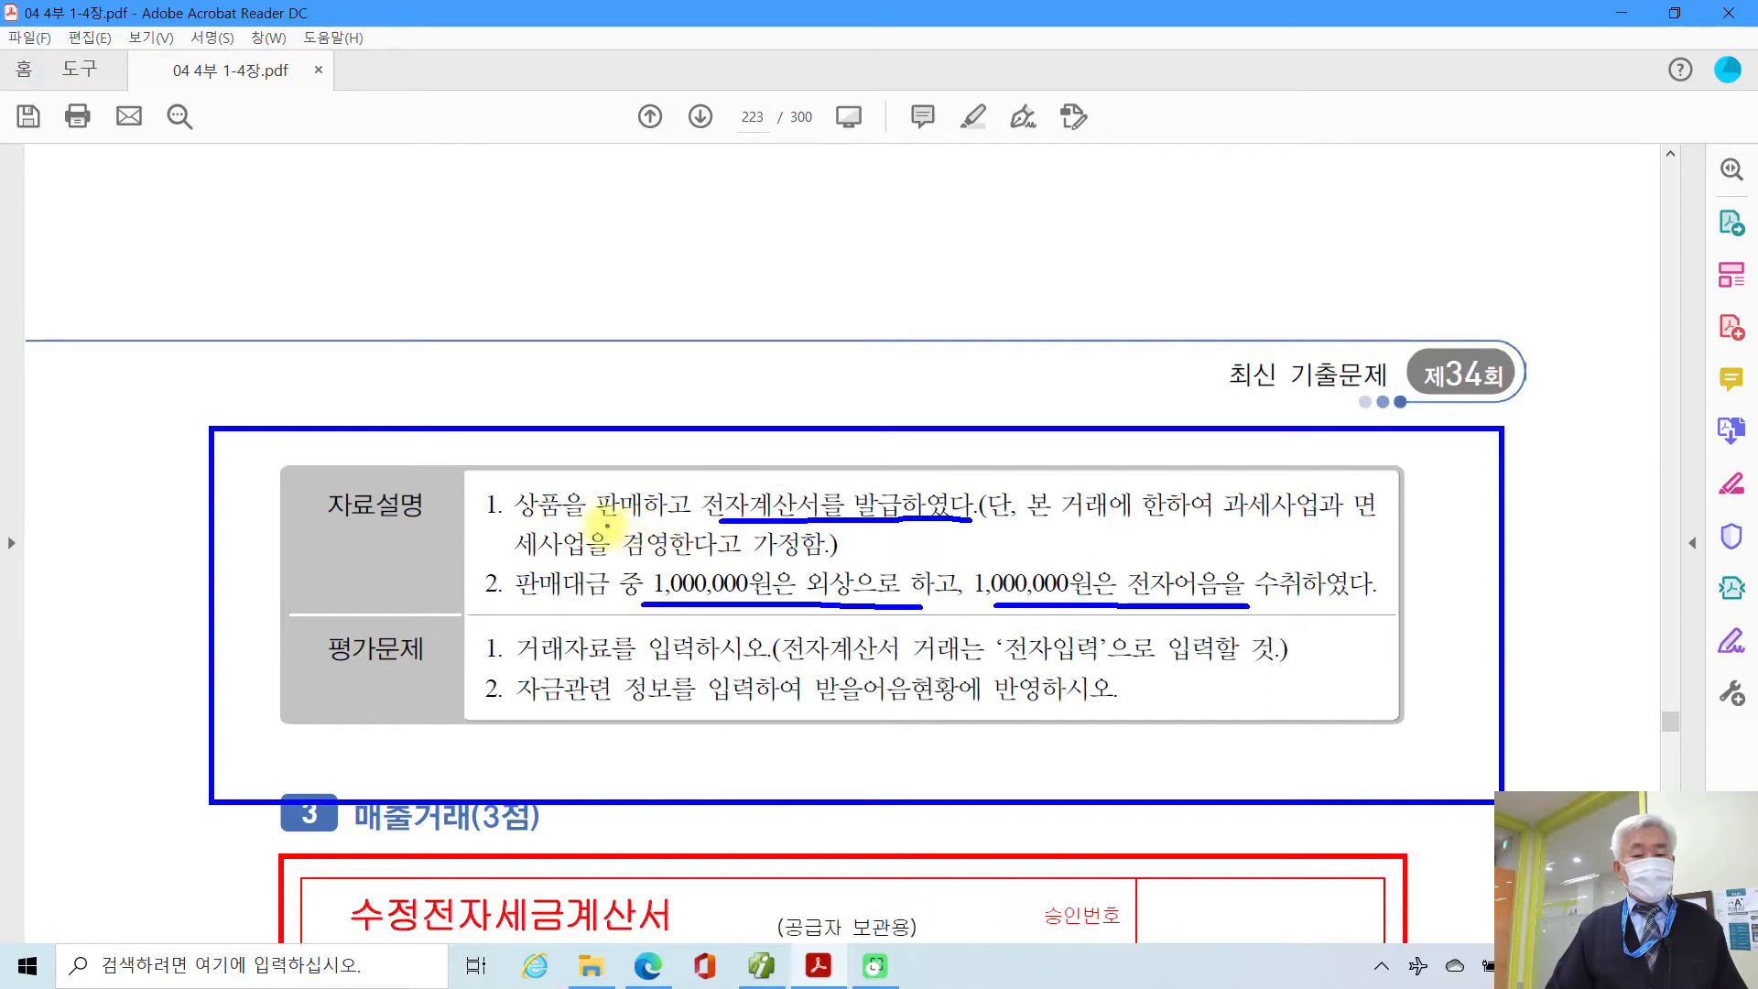
drag(601, 524, 666, 525)
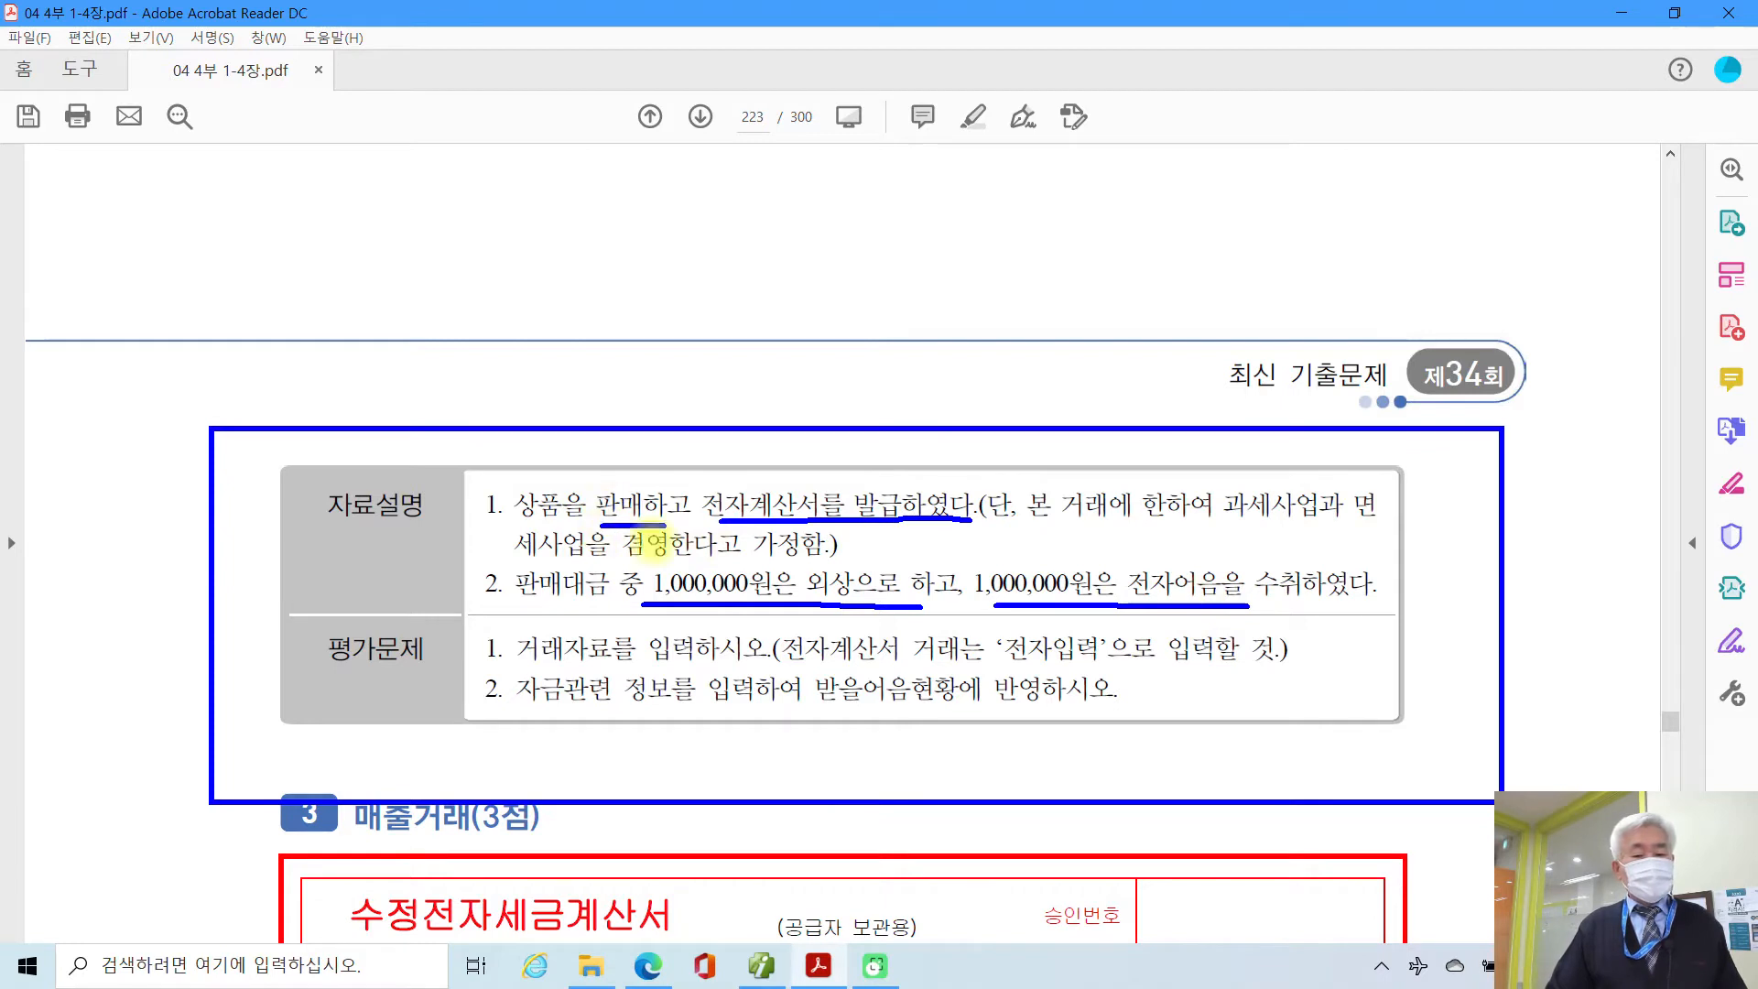
mouse_move(519, 666)
mouse_down()
mouse_move(1118, 655)
mouse_move(998, 651)
mouse_move(1089, 652)
mouse_move(1016, 661)
mouse_up()
drag(1185, 661, 1266, 661)
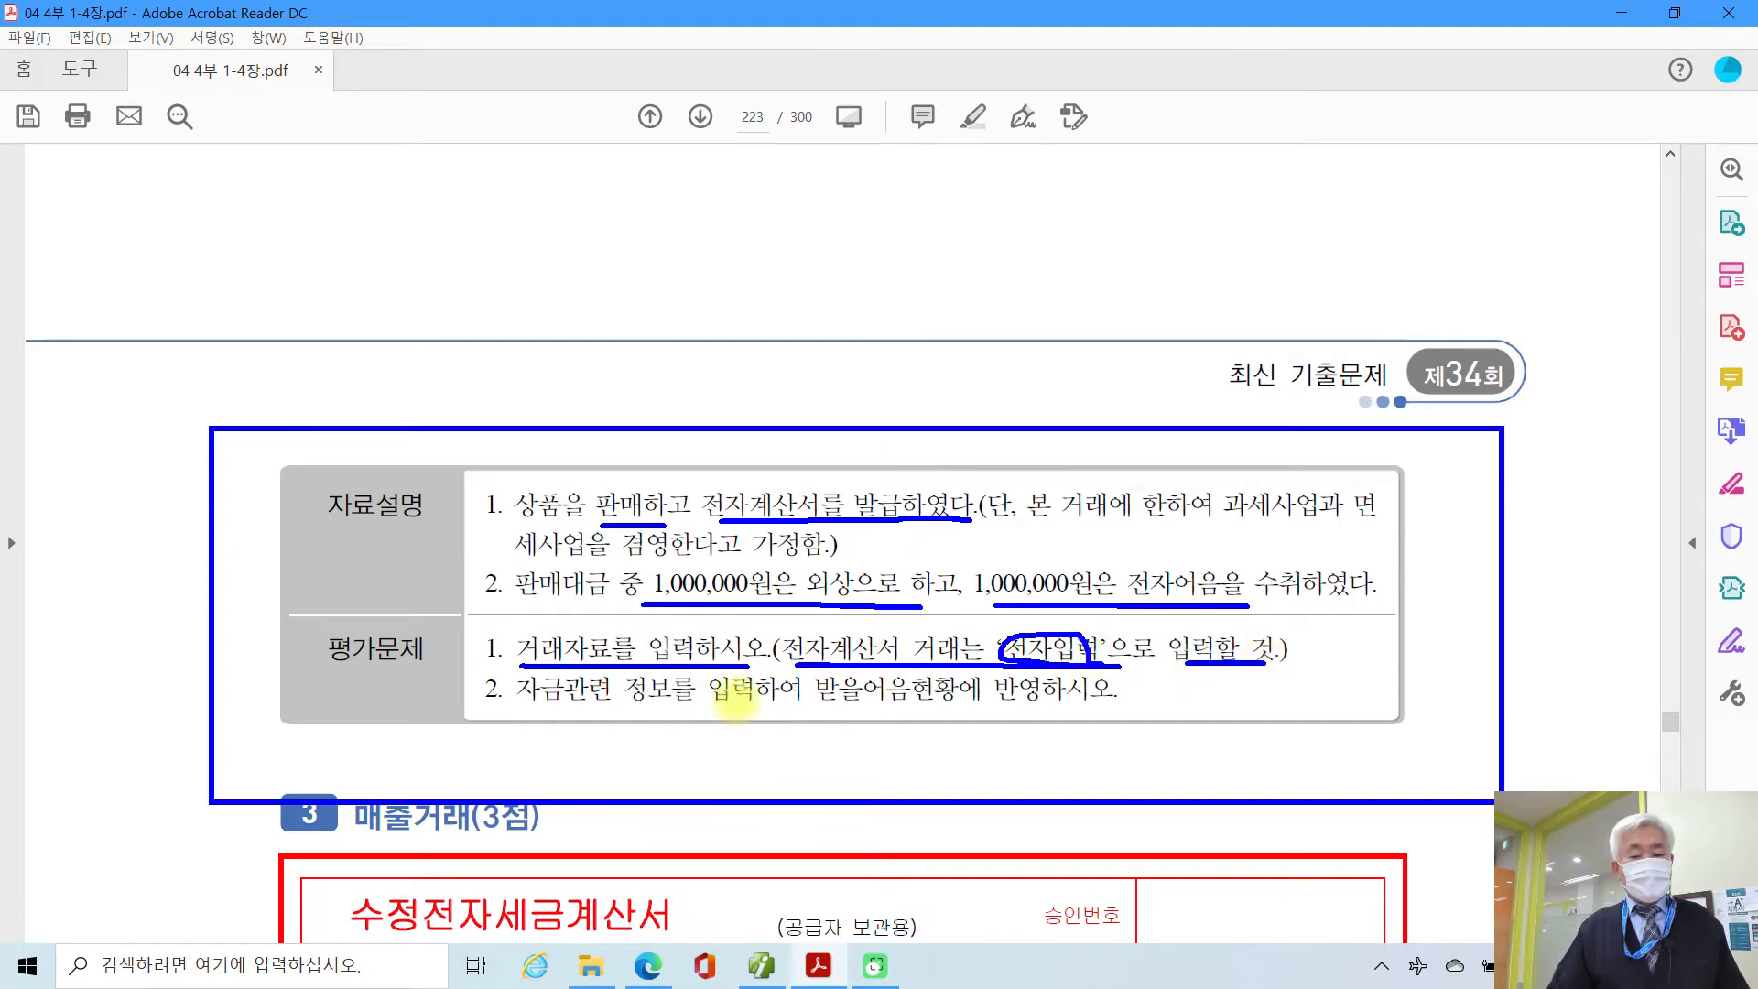
drag(533, 723, 971, 713)
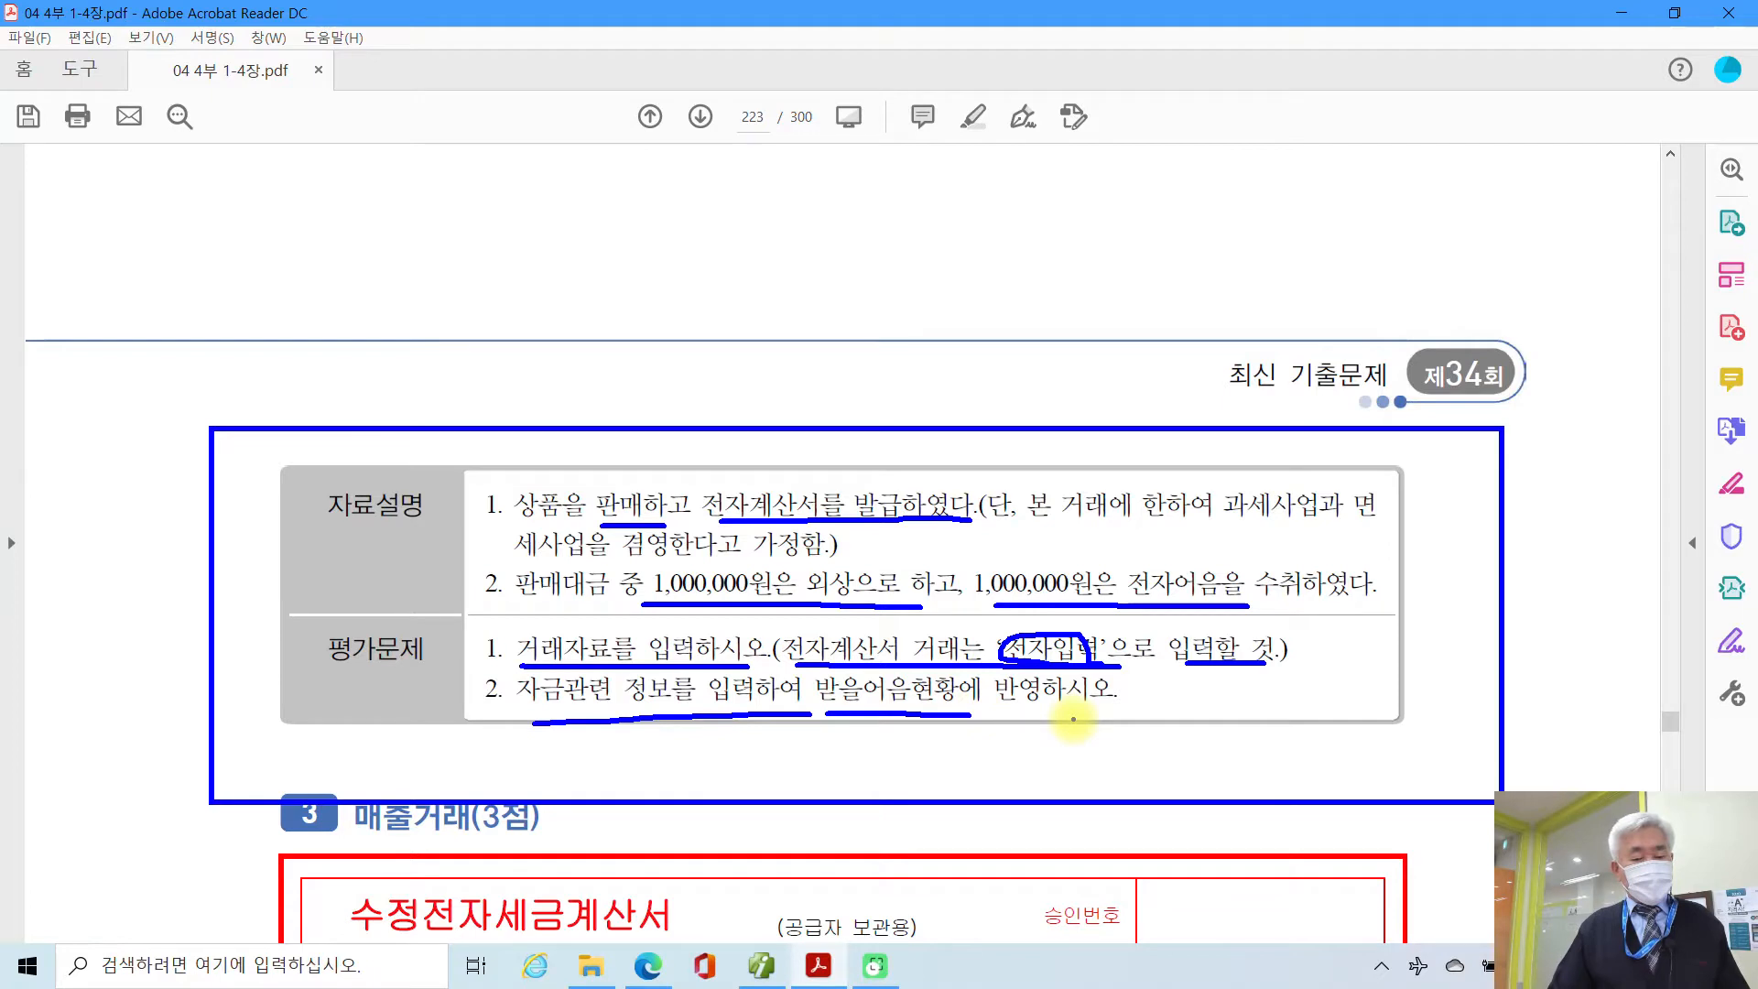
mouse_move(820, 707)
mouse_down()
mouse_move(916, 682)
mouse_move(923, 714)
mouse_up()
key(Escape)
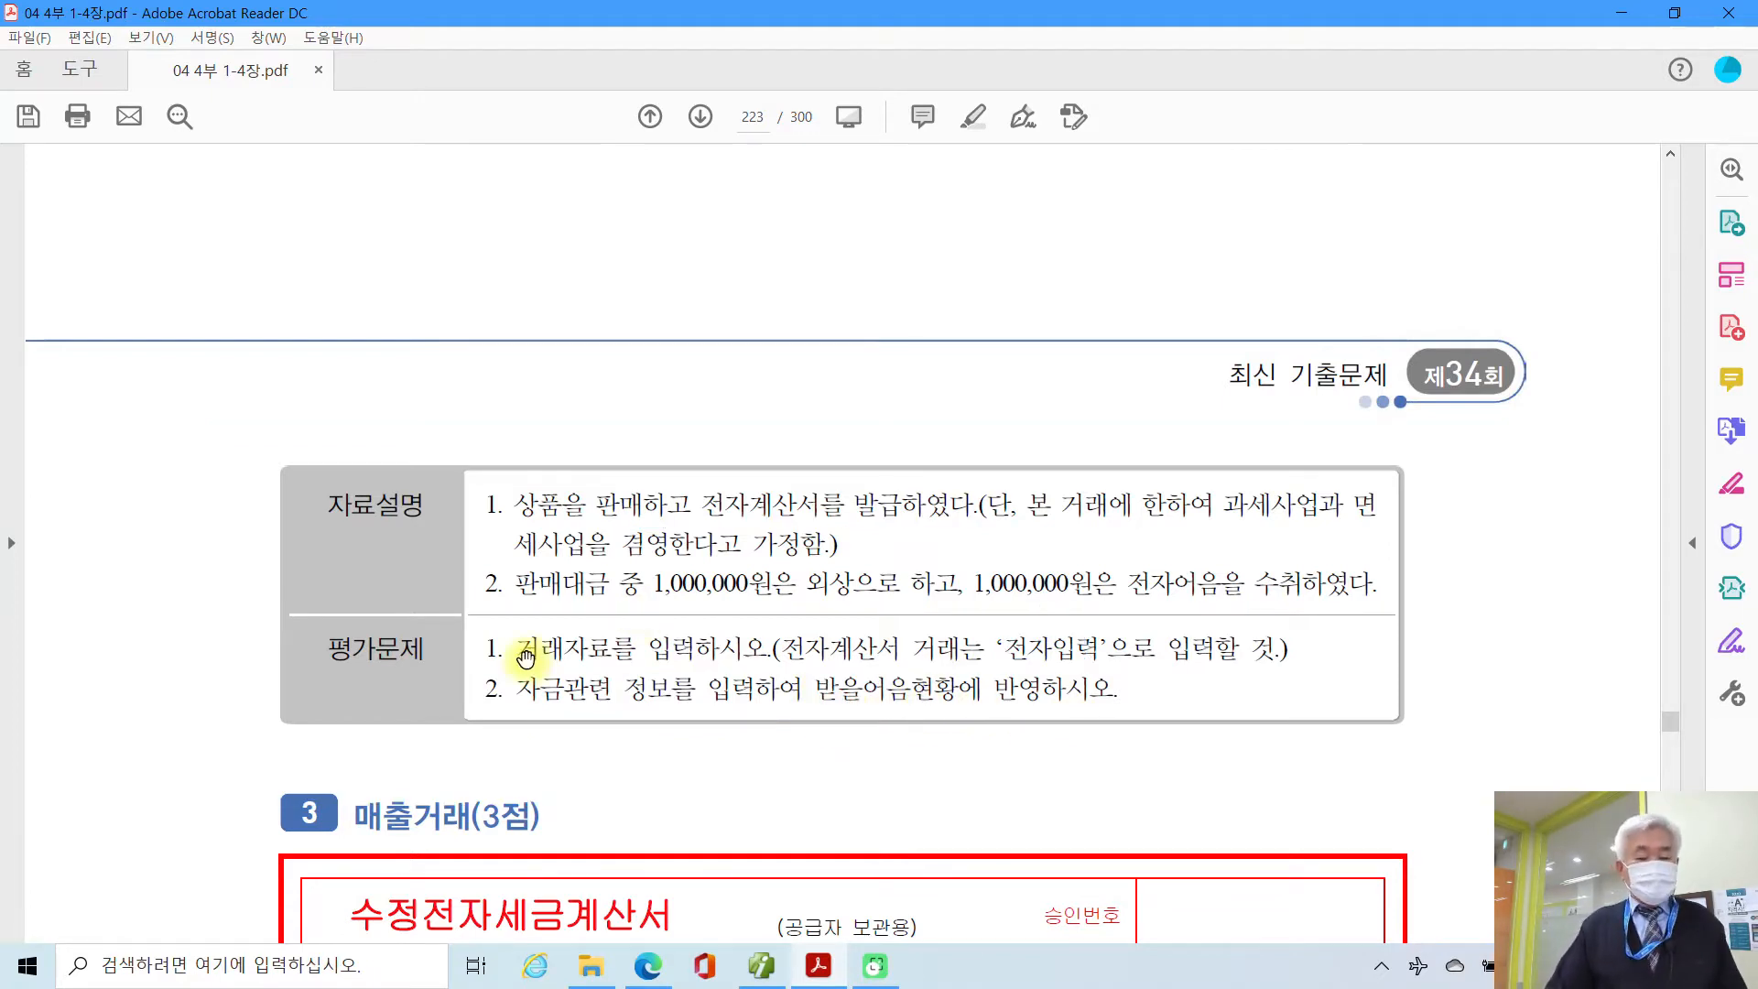
Step: Scroll back up to page 222's 전자계산서 for 100 월간 드림전자 잡지 at 2,000,000
scroll(524, 661, up, 10)
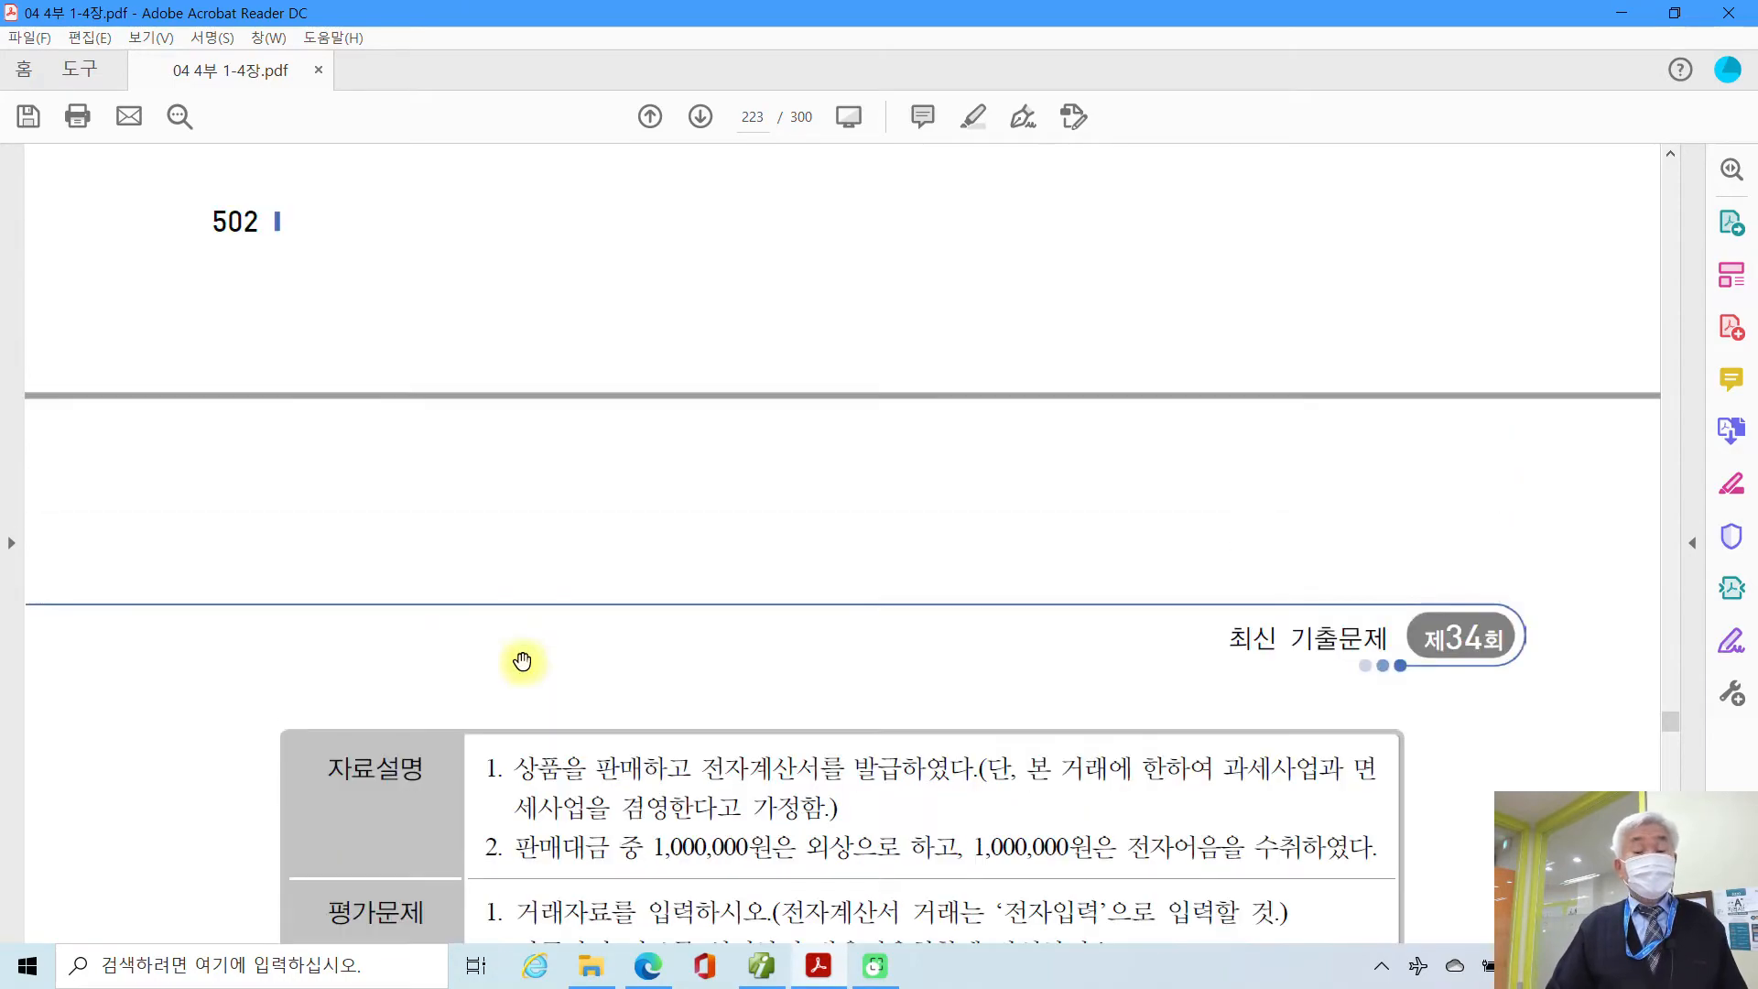
right_click(522, 659)
click(434, 646)
scroll(433, 646, up, 15)
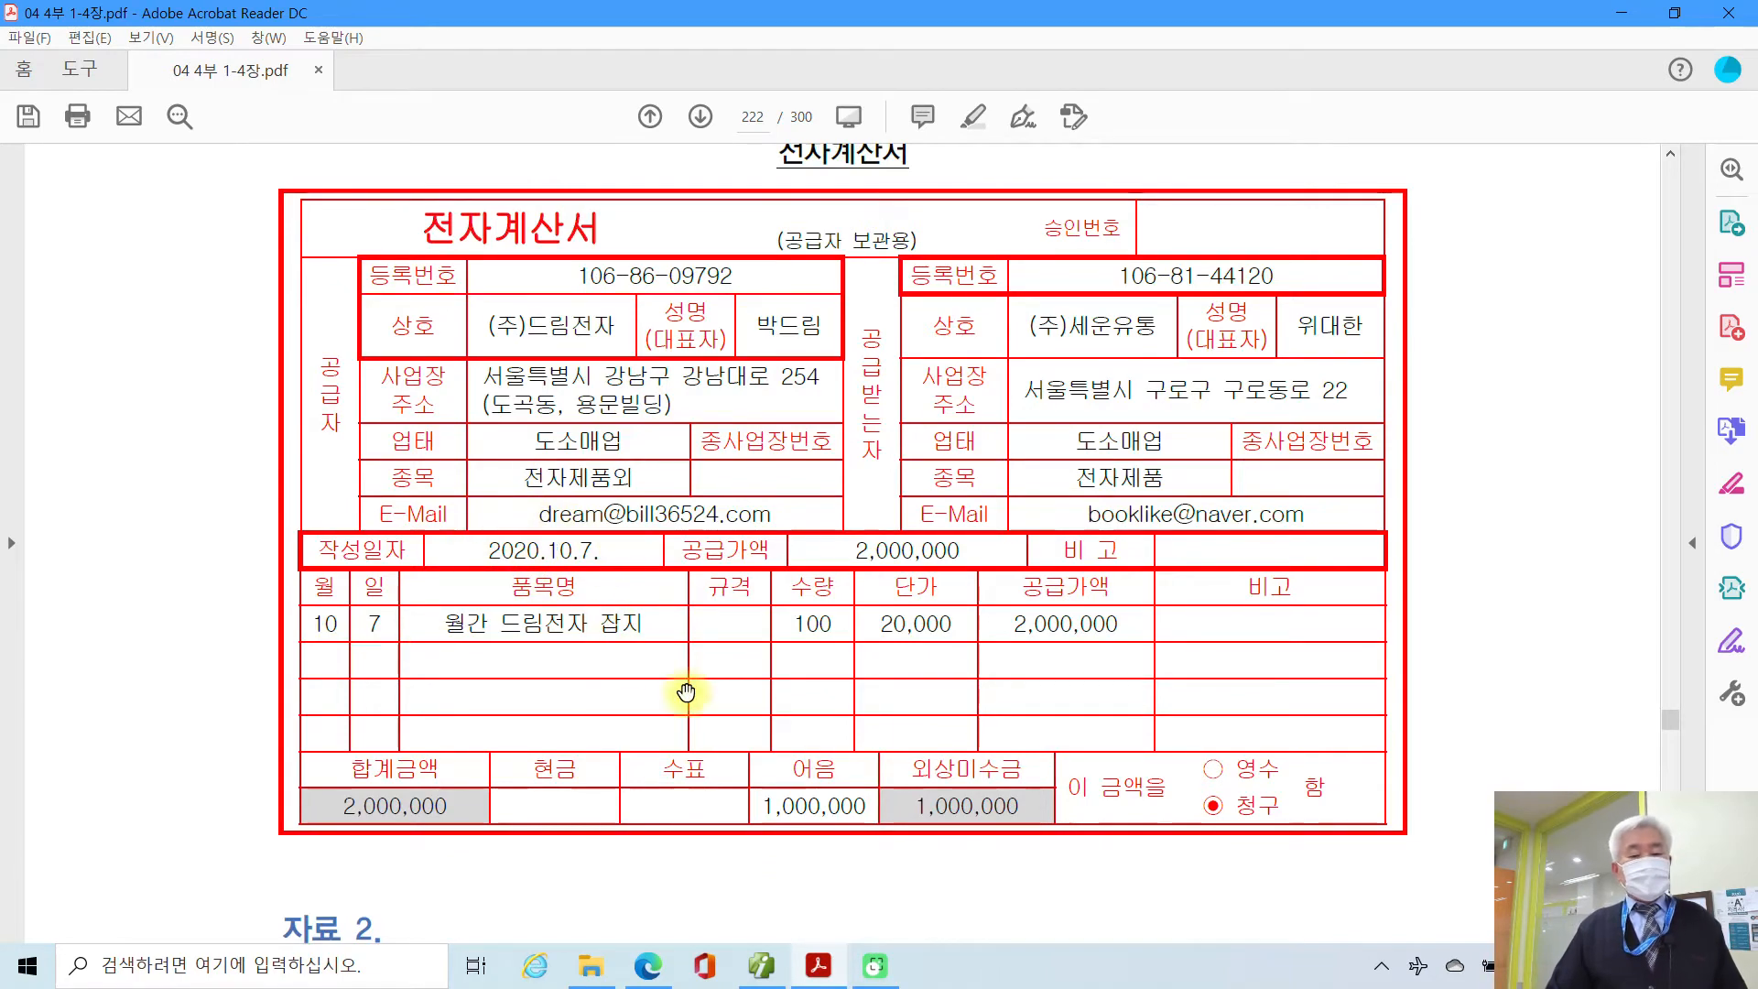
Step: Start a voucher dated the 07th with transaction type code 13 (면세)
click(777, 968)
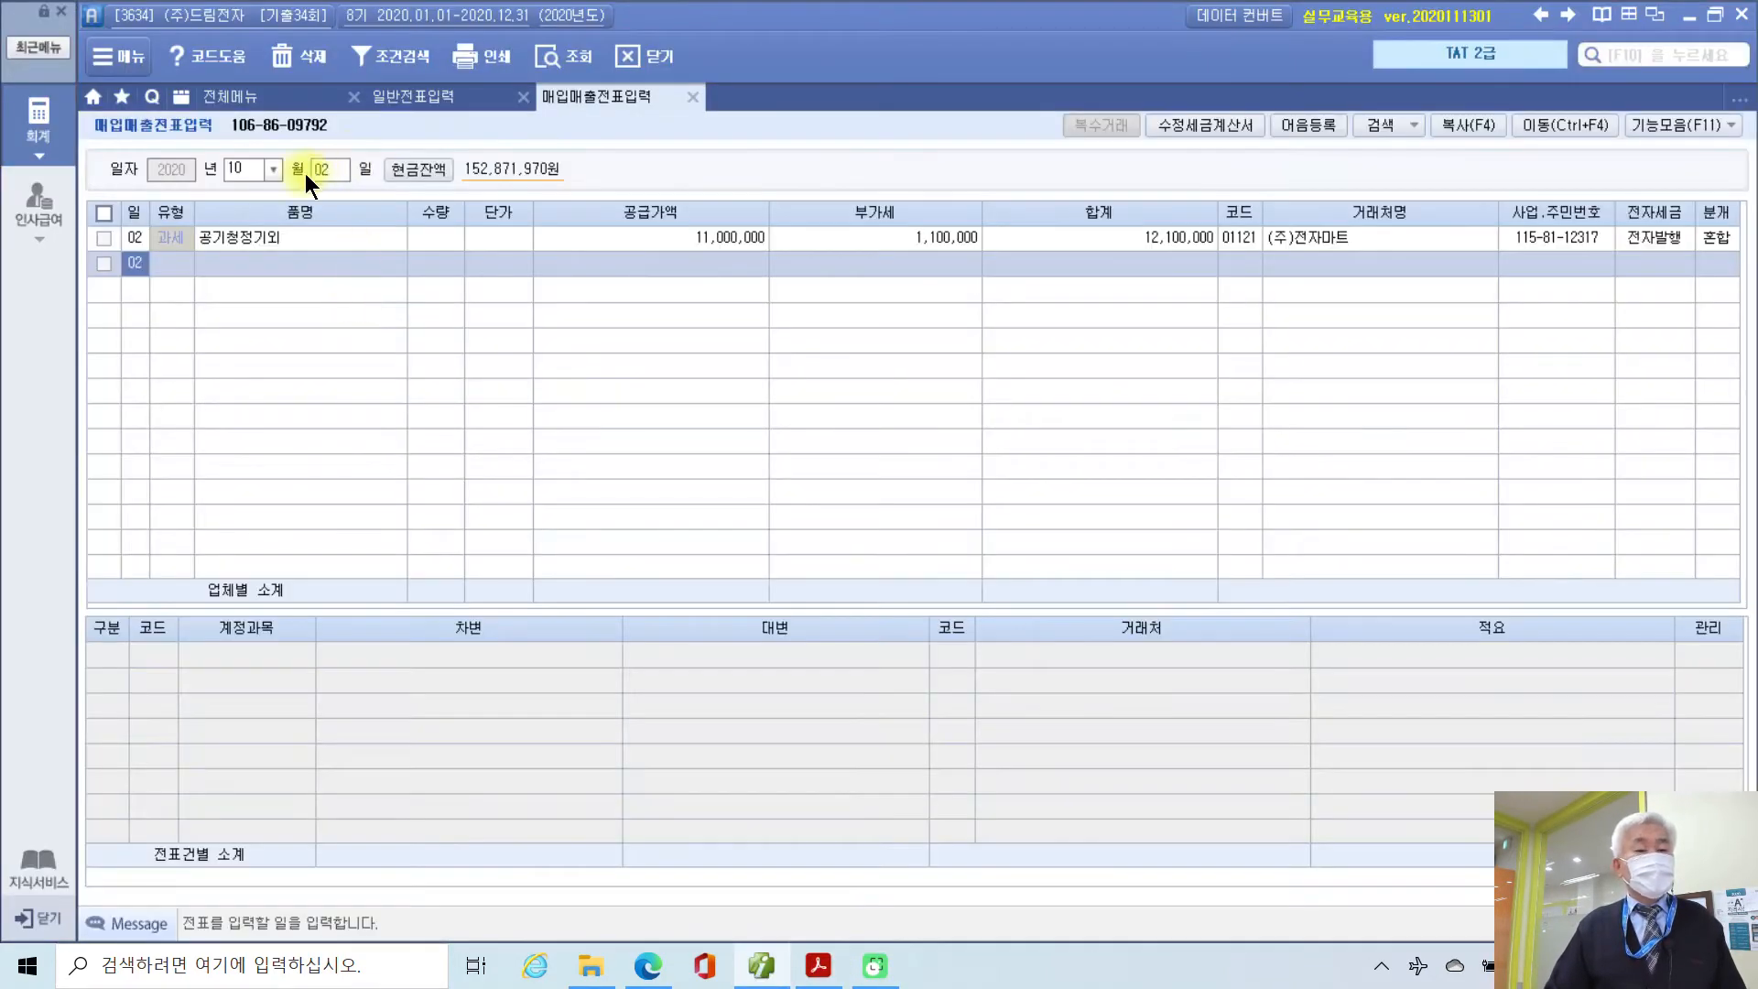
click(315, 170)
text(7)
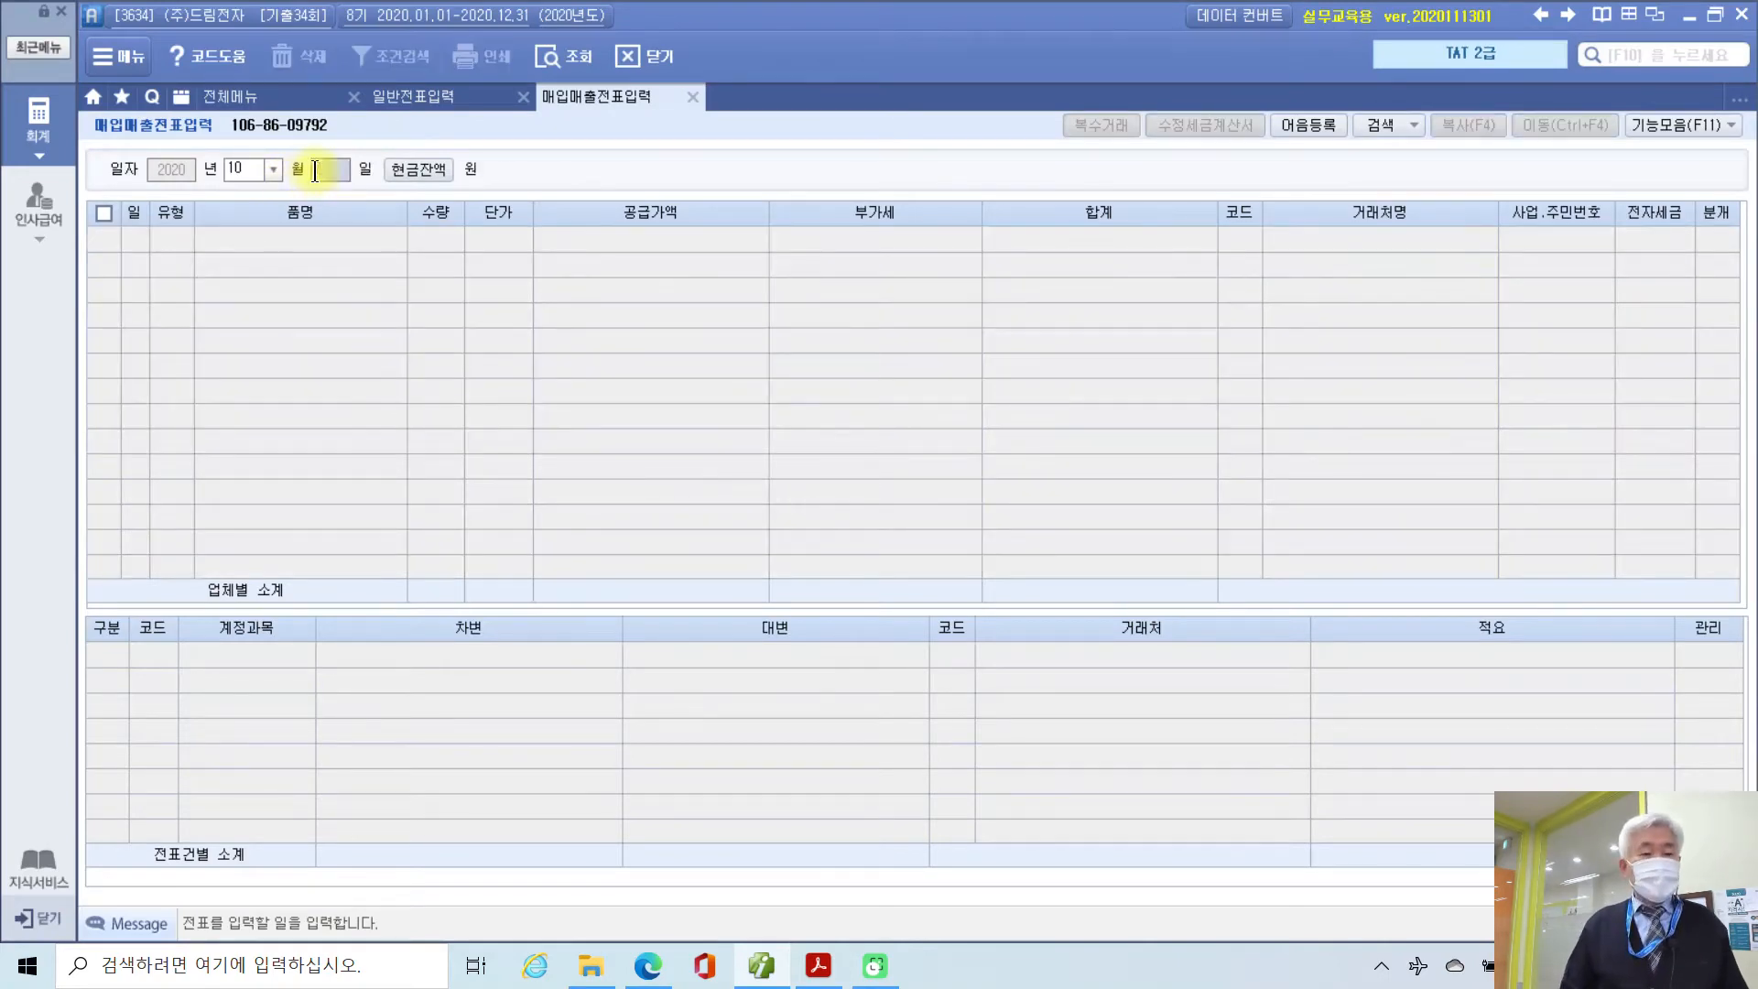
key(Return)
key(Return)
text(13)
key(Return)
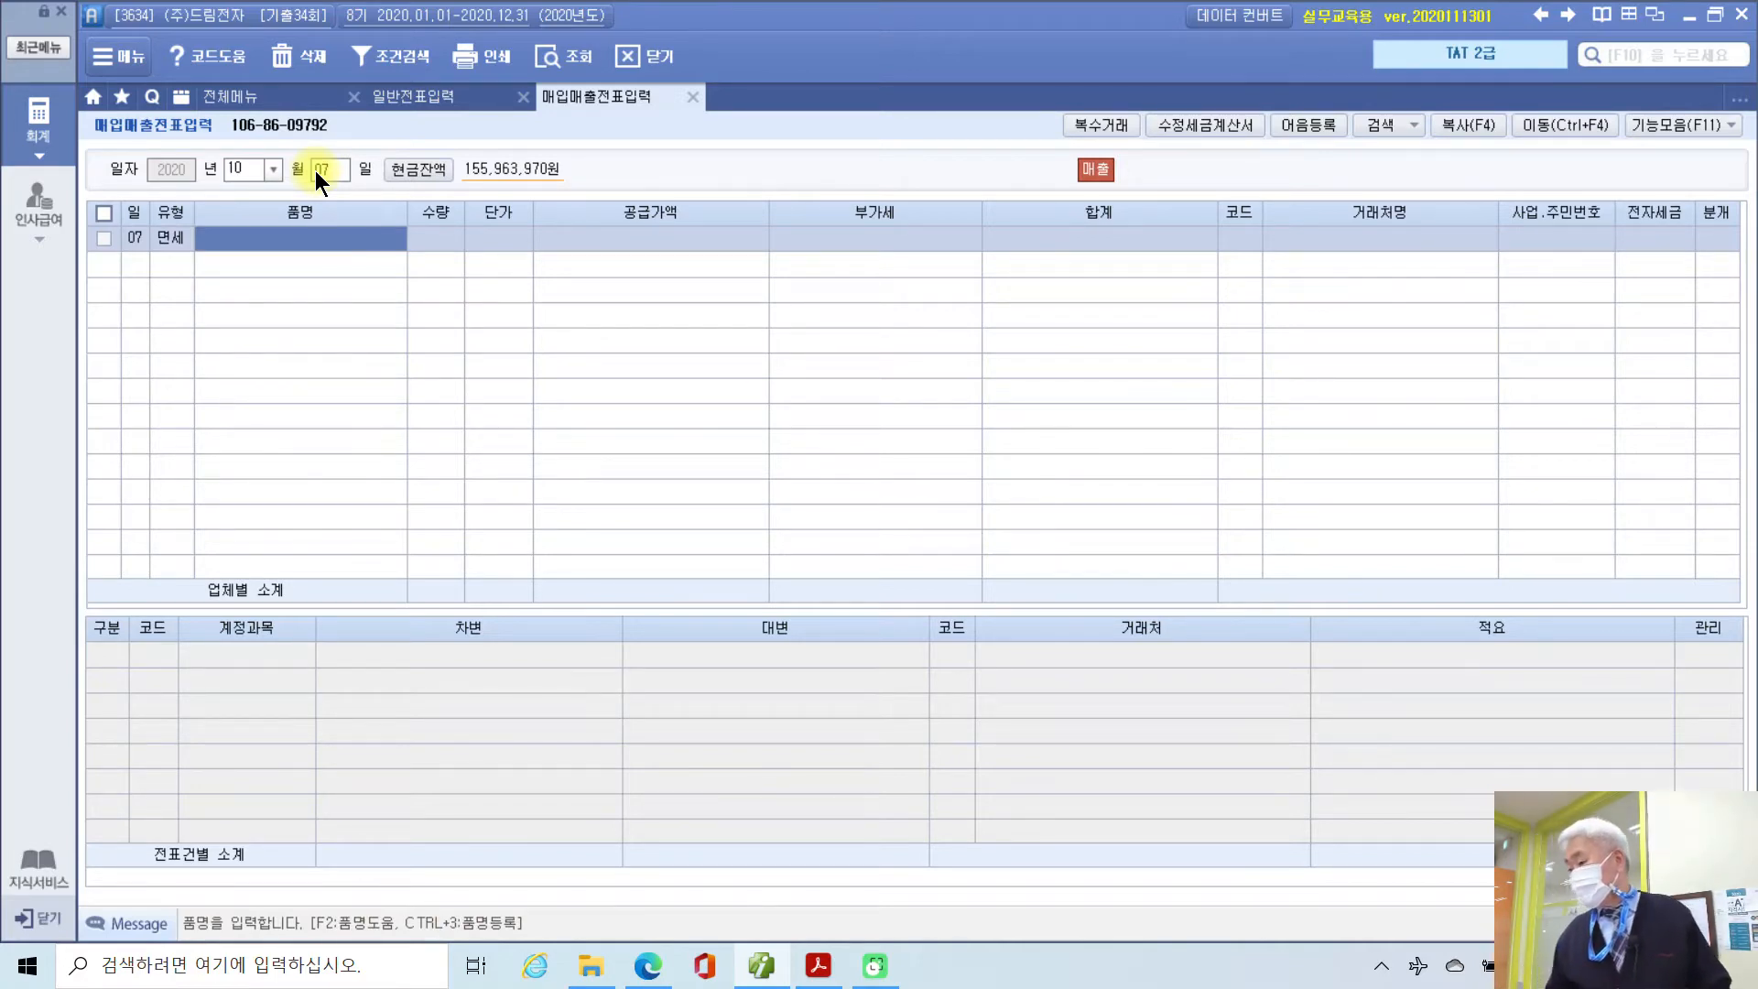
Step: Enter the item '월가 드림전자 잡지', quantity 100 at a unit price of 20,000
text(월가)
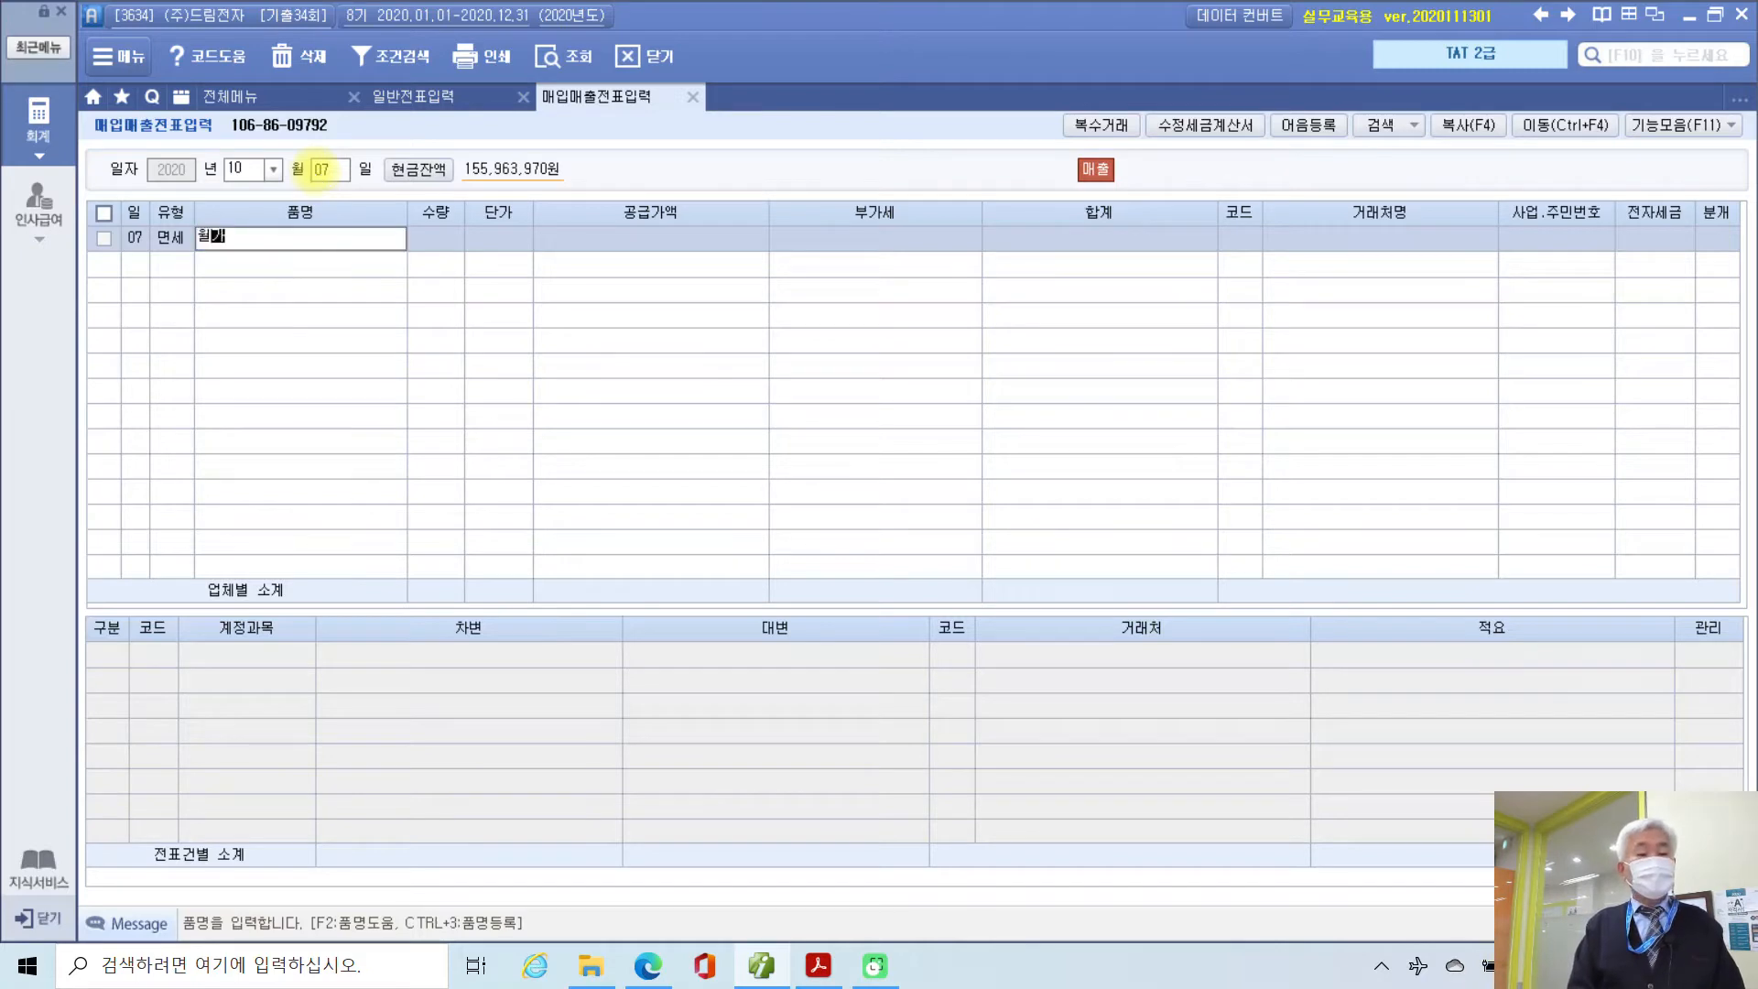
text( 드림전)
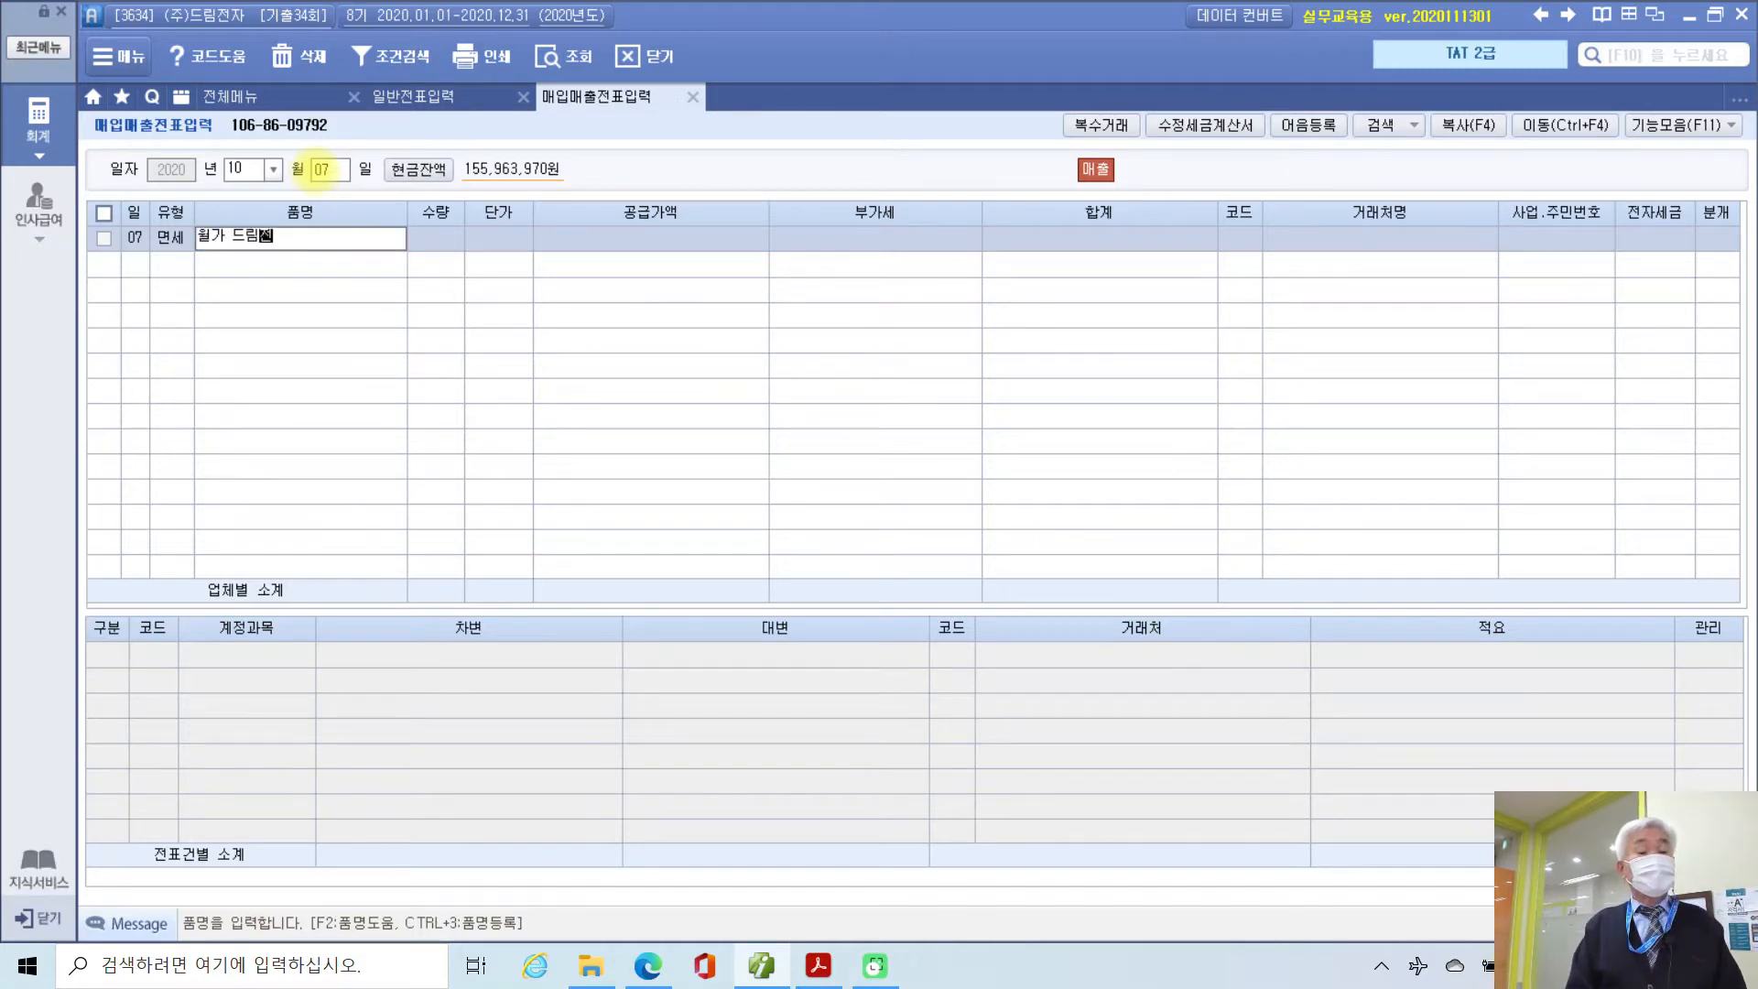
text(자 잡지)
key(Return)
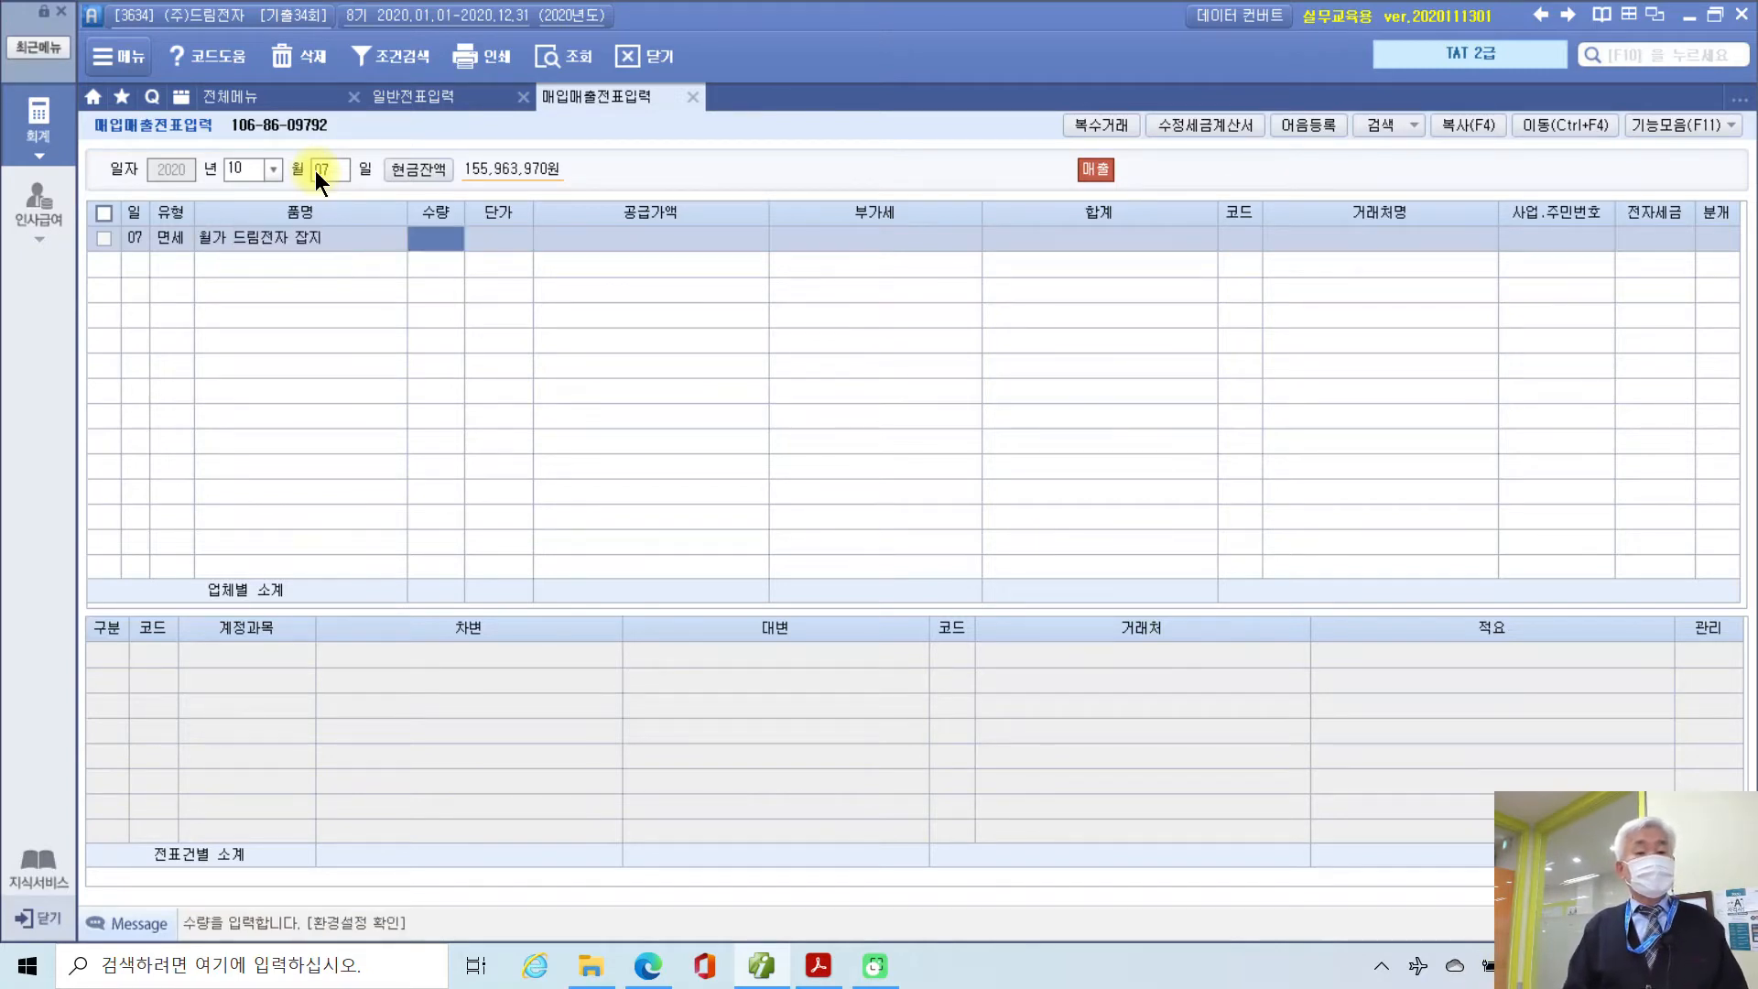
text(100)
key(Return)
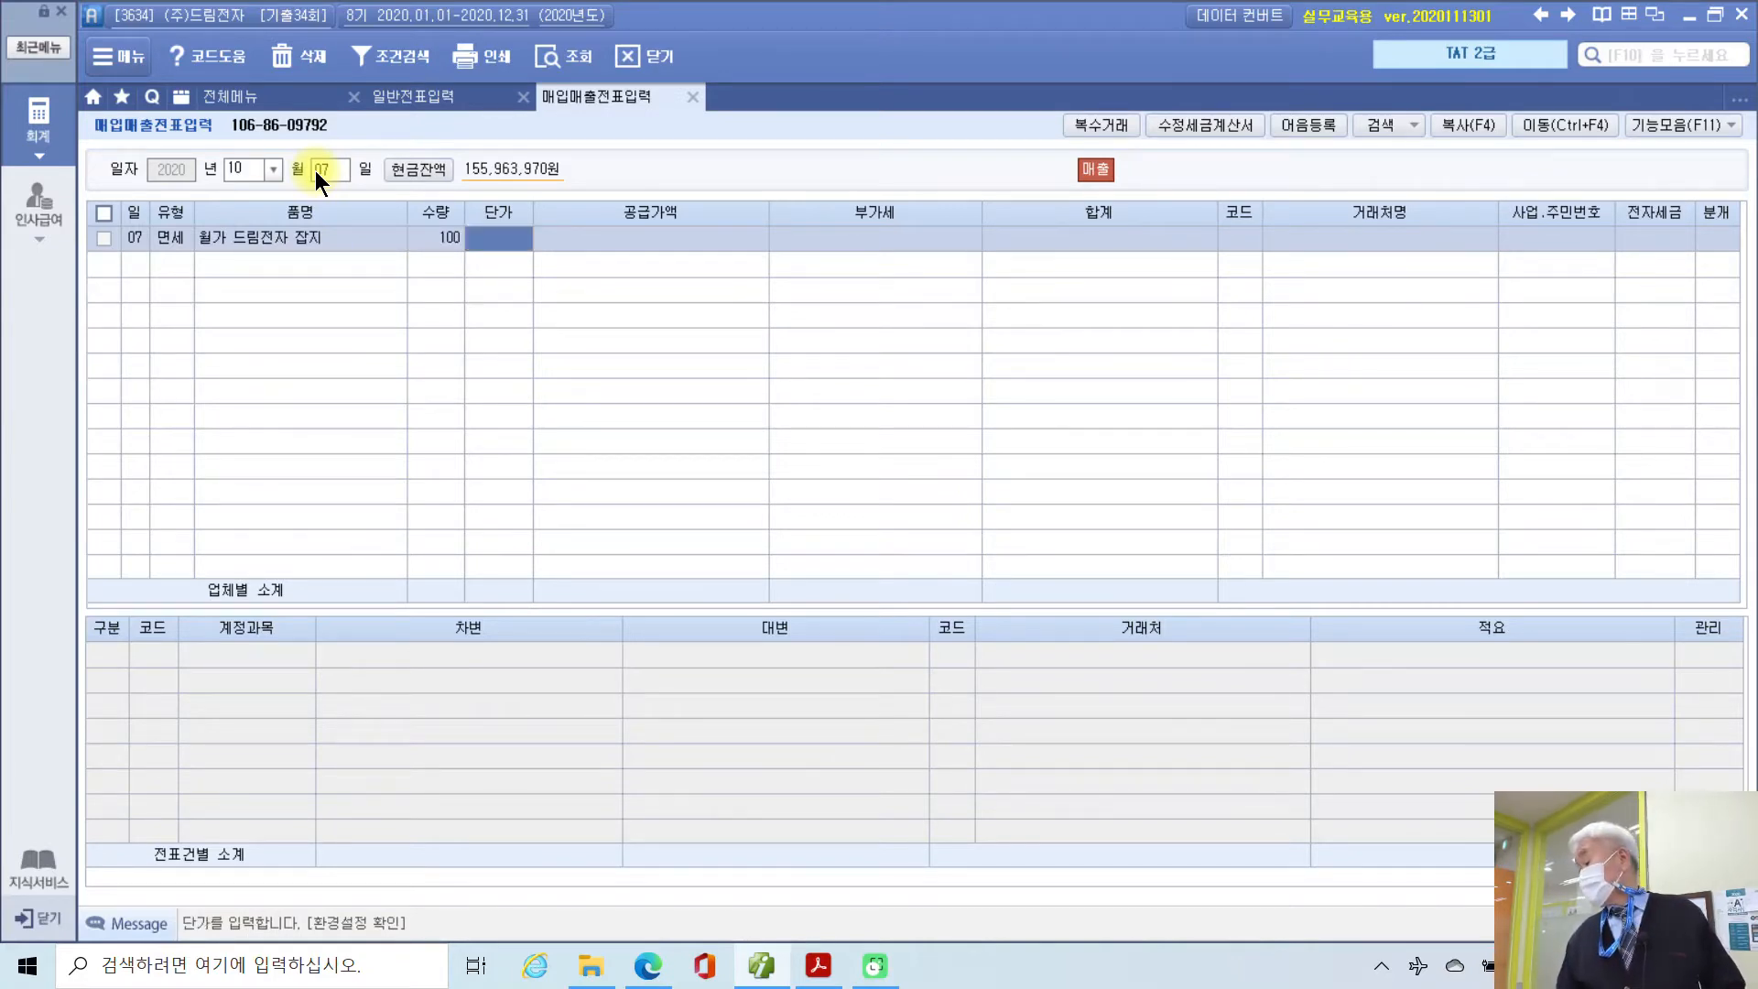
text(200000)
key(Return)
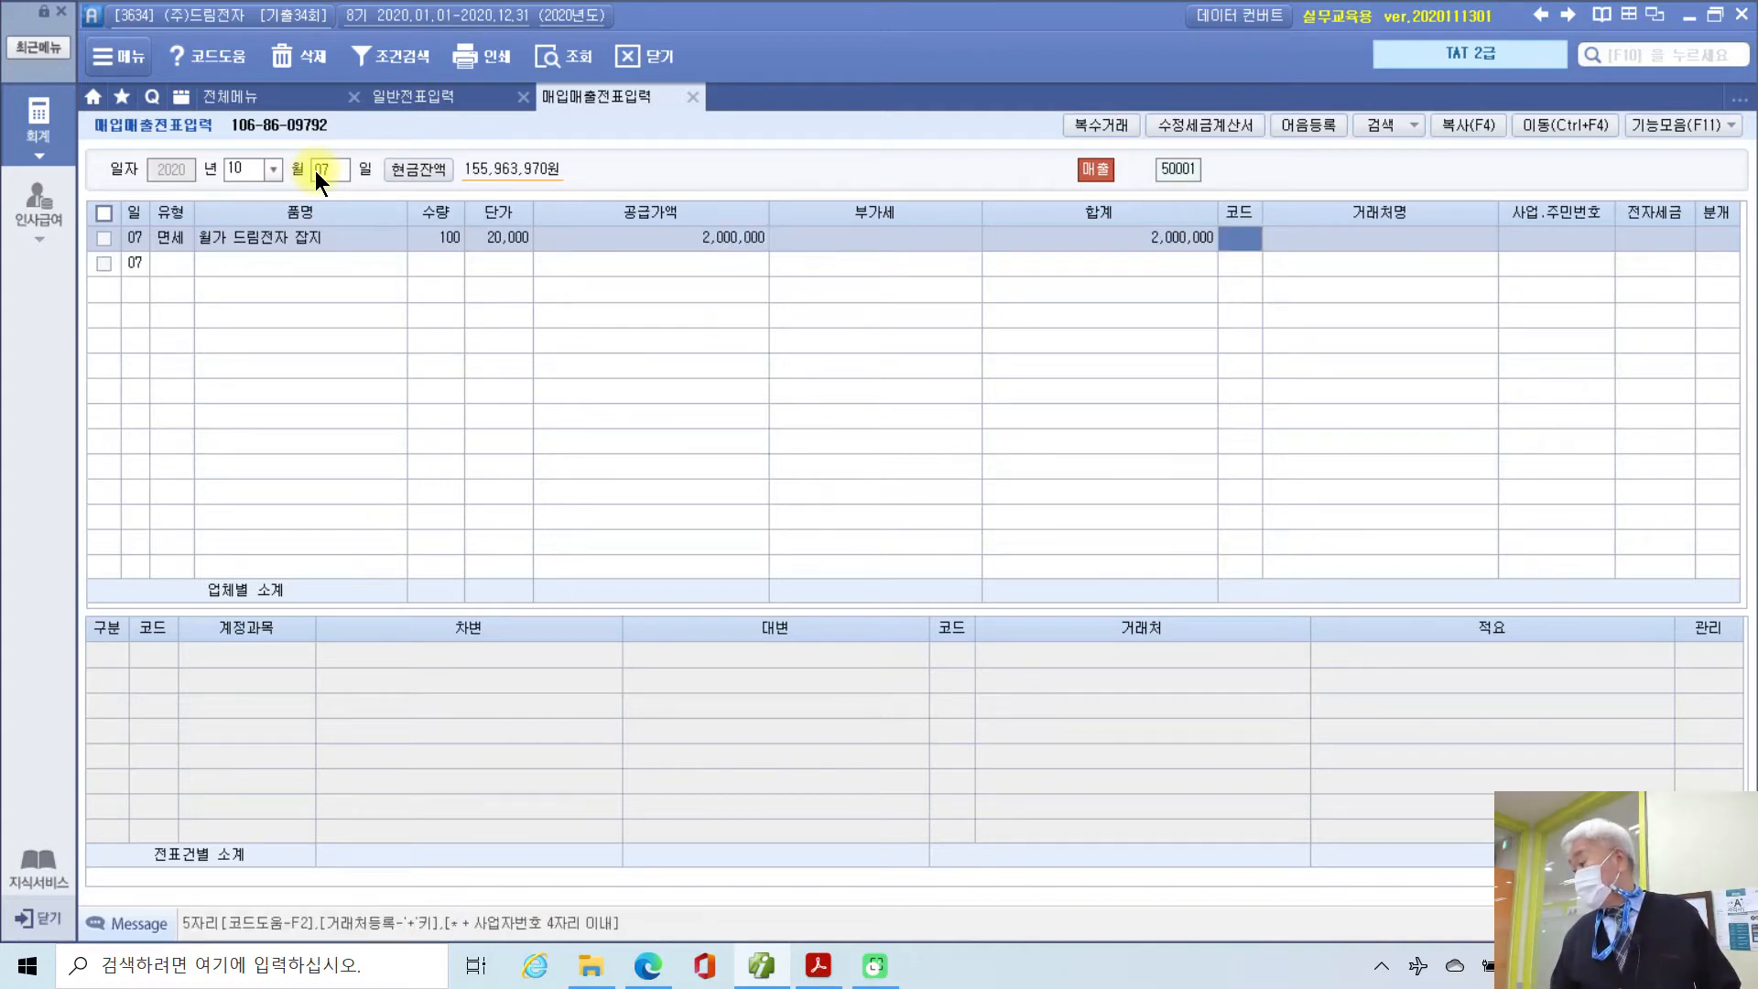
Step: Assign customer (주)세운유통, set 전자 to 1 (전자입력), and choose 3 (혼합) for 분개
text(세운)
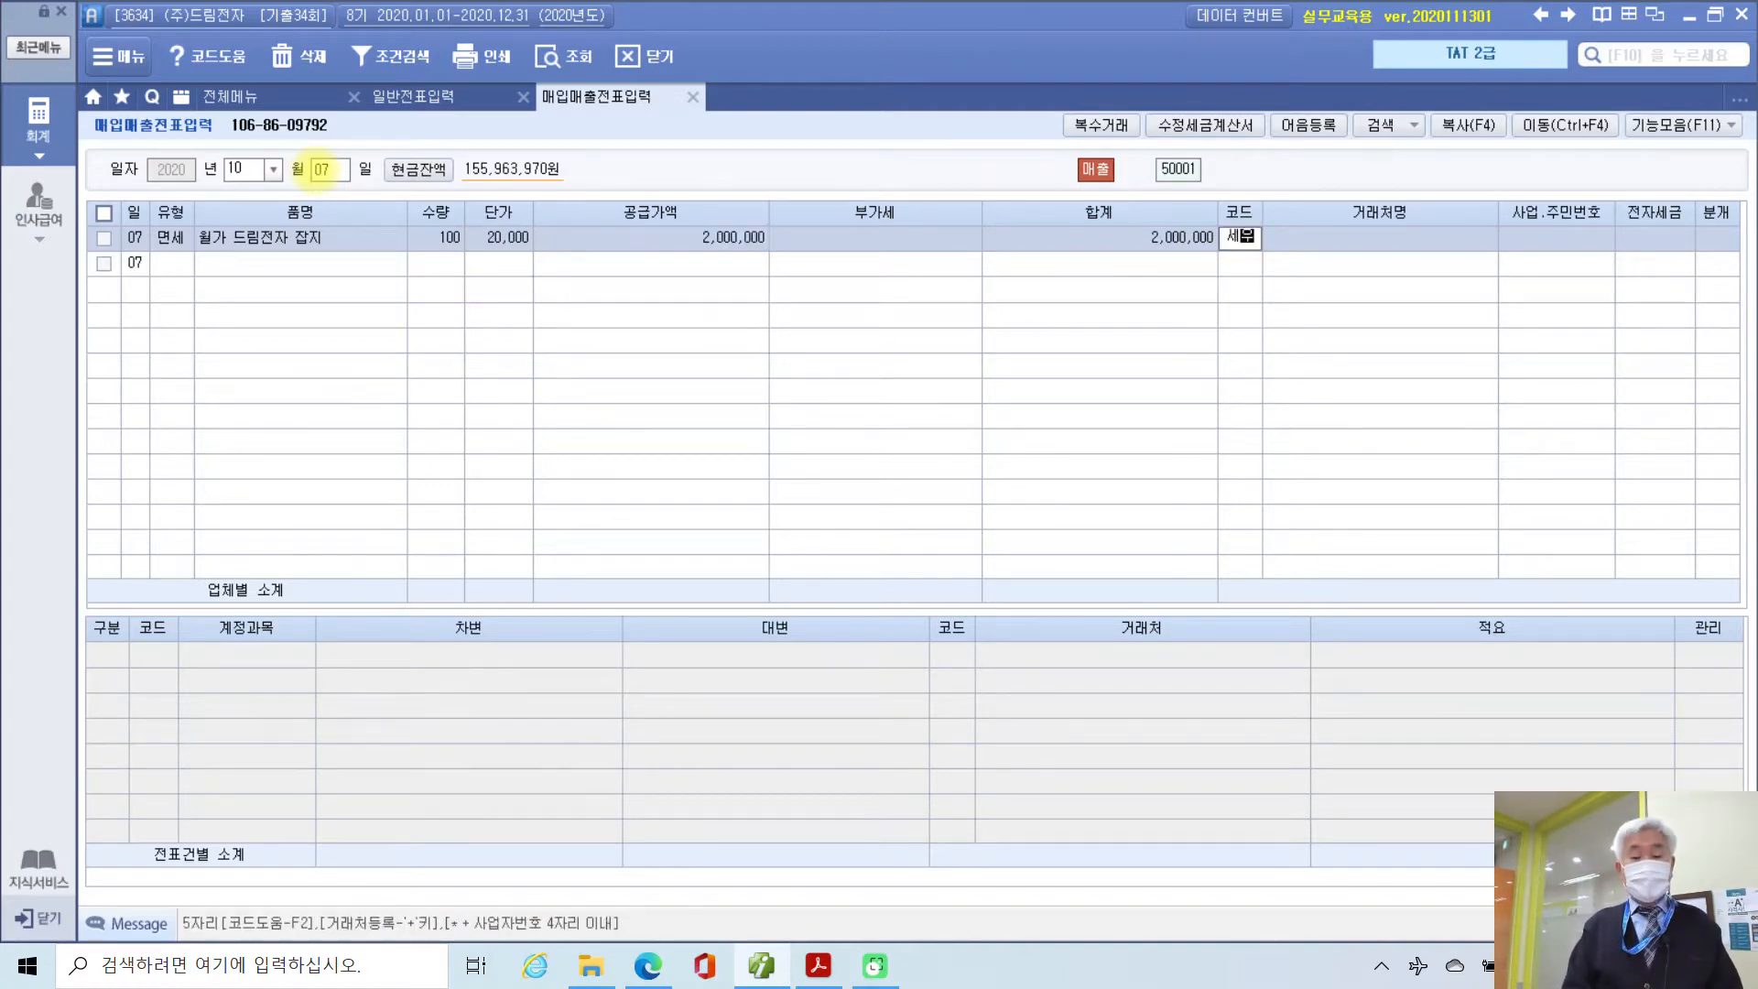
key(Return)
key(Return)
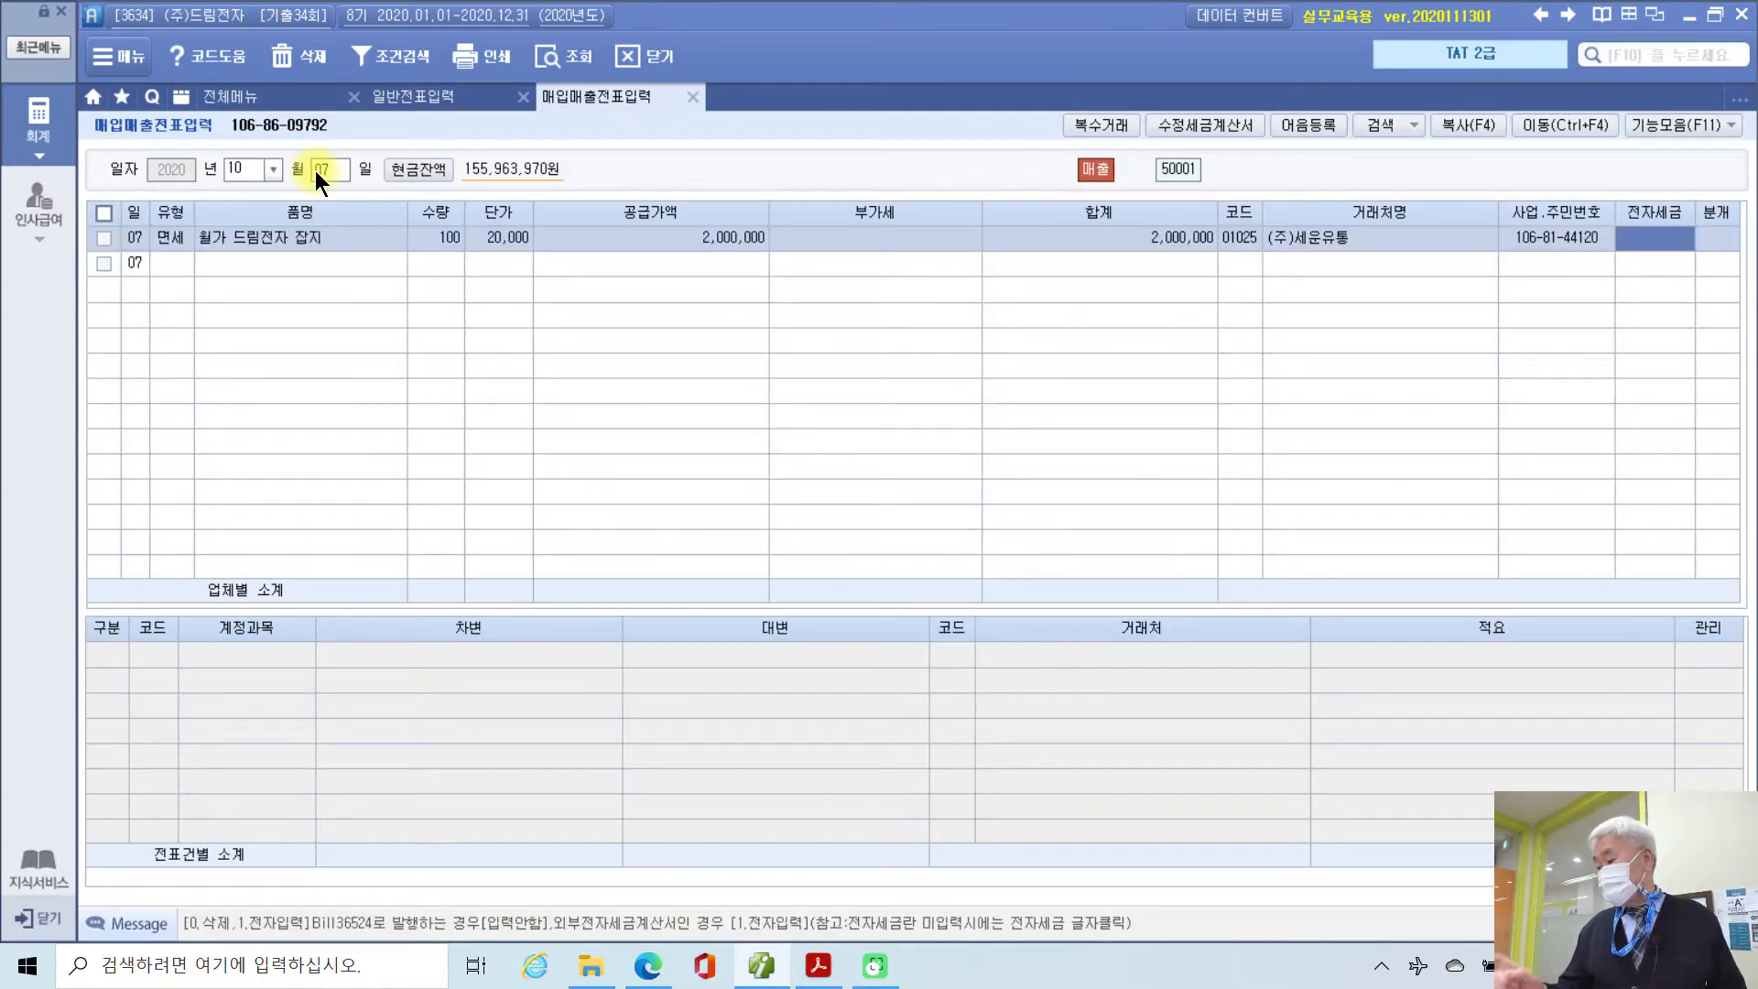
text(1)
key(Return)
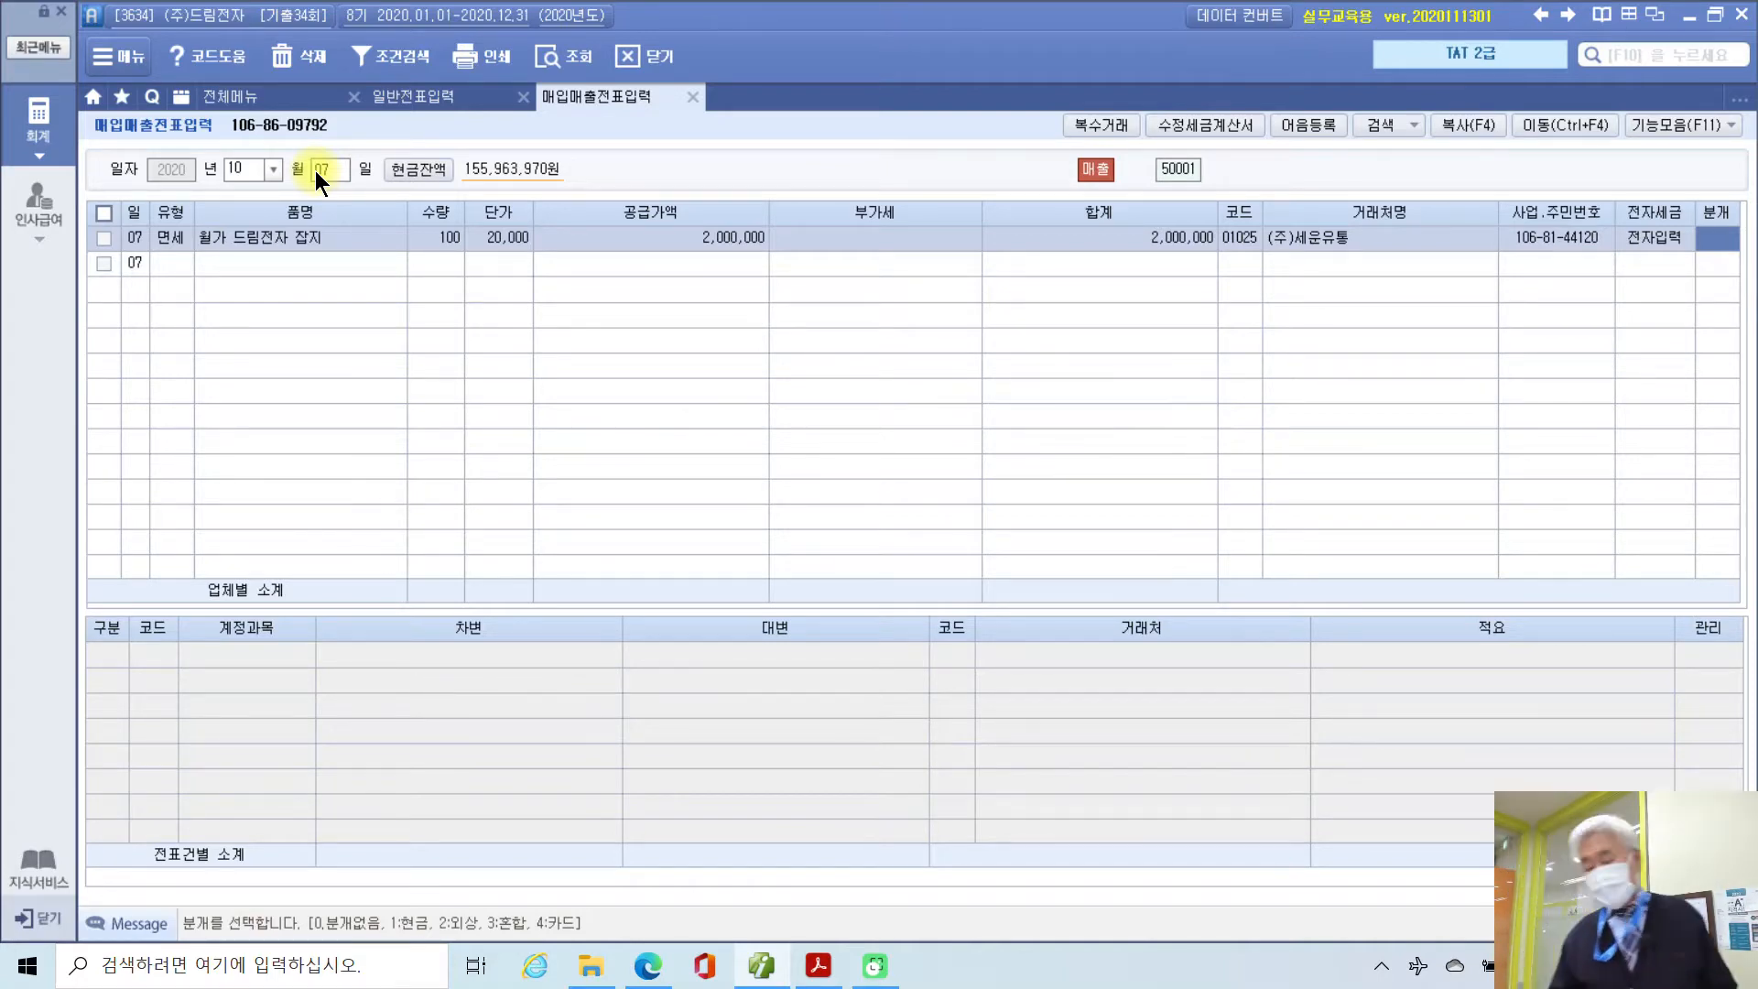
text(3)
key(Return)
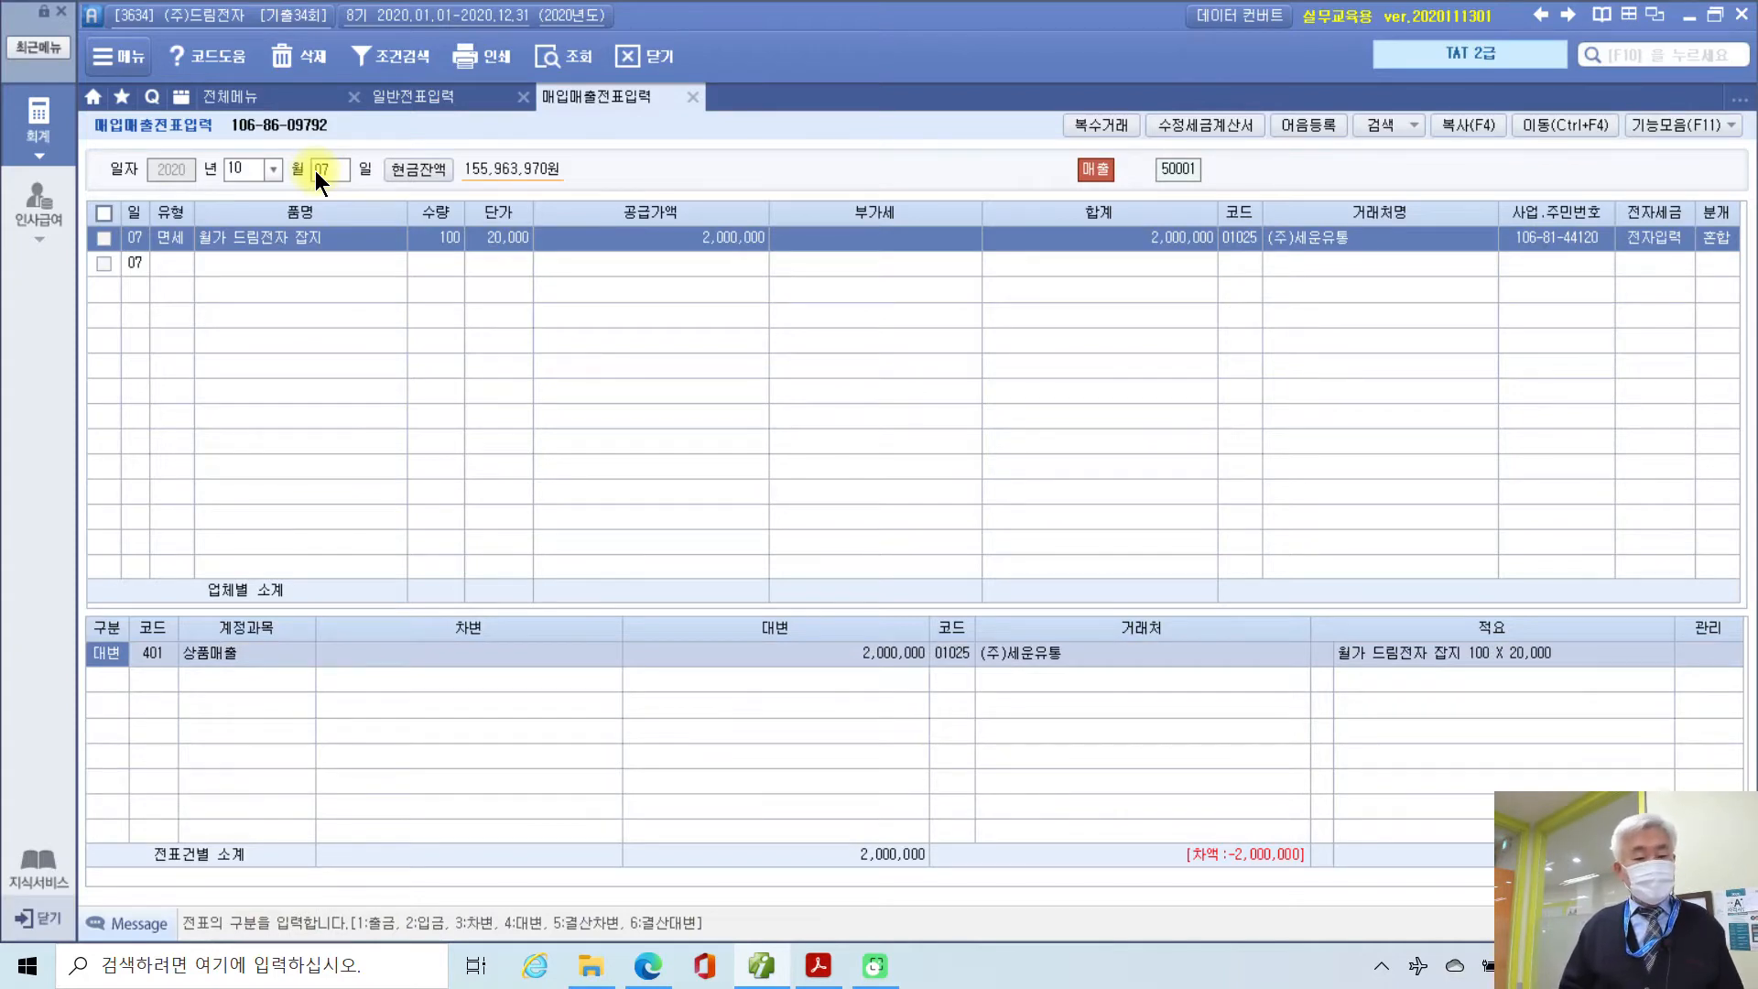
Step: Add debit lines 110 받을어음 1,000,000 and 108 외상매출금 1,000,000, then select the 받을어음 line
key(Down)
key(Return)
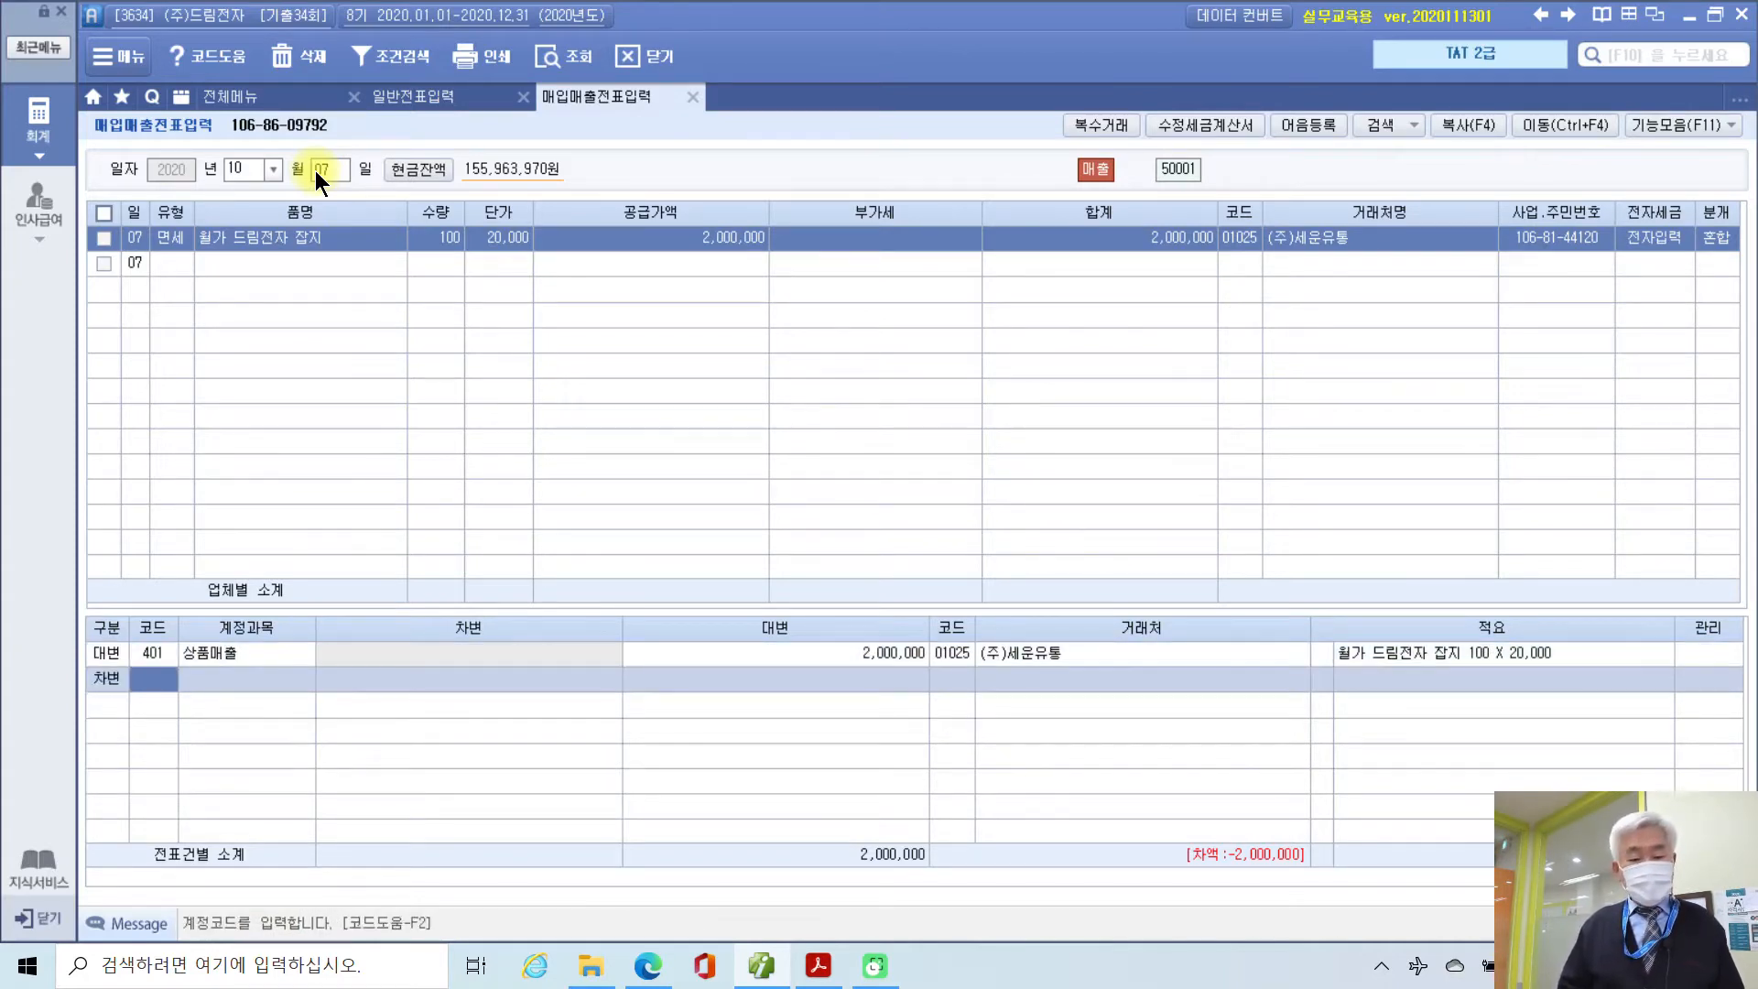
text(110)
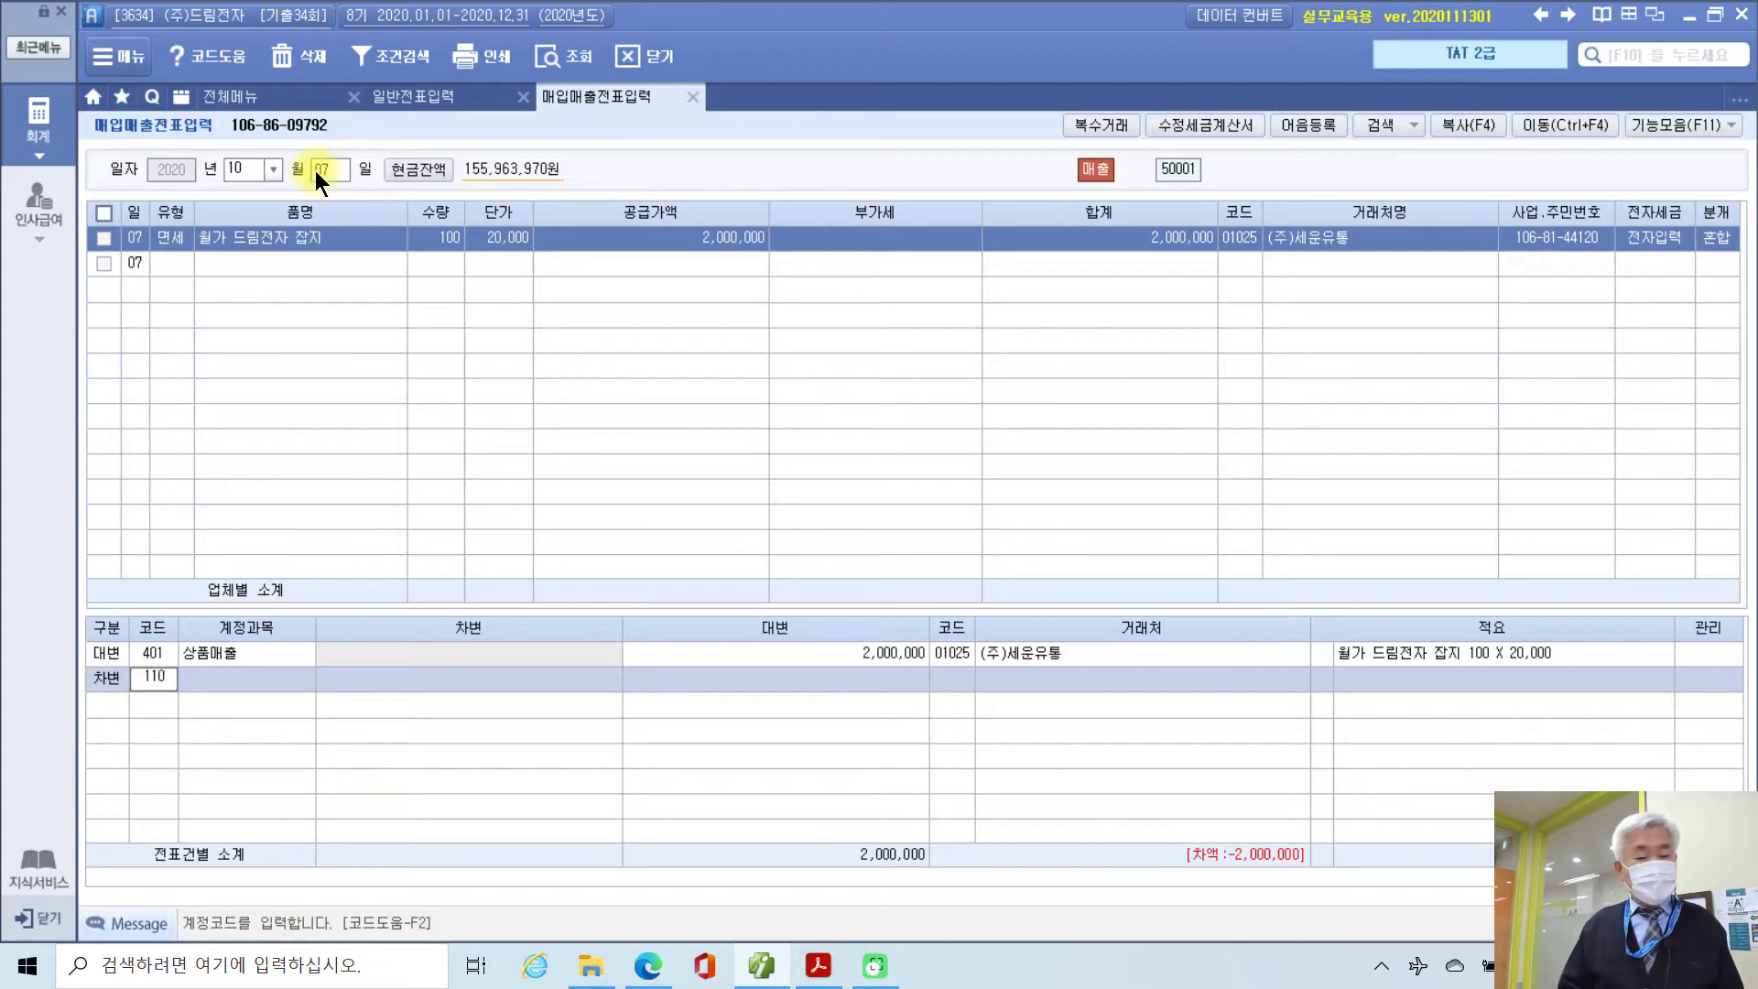
key(Return)
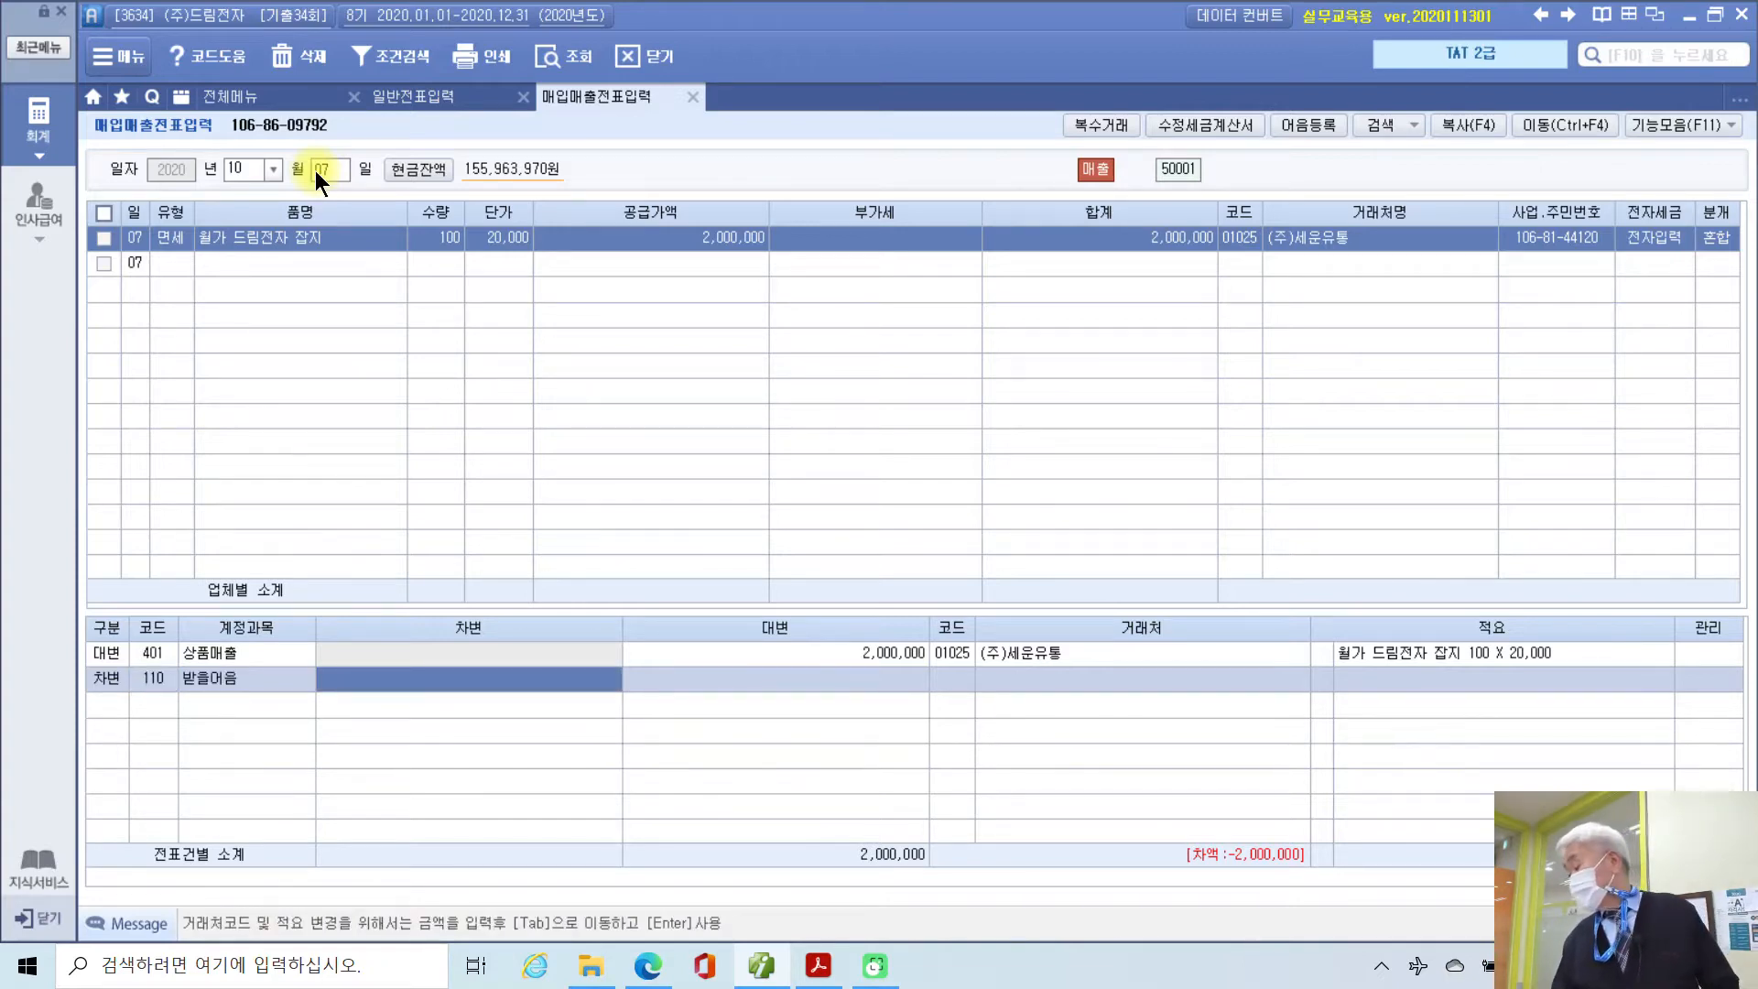
text(1000000)
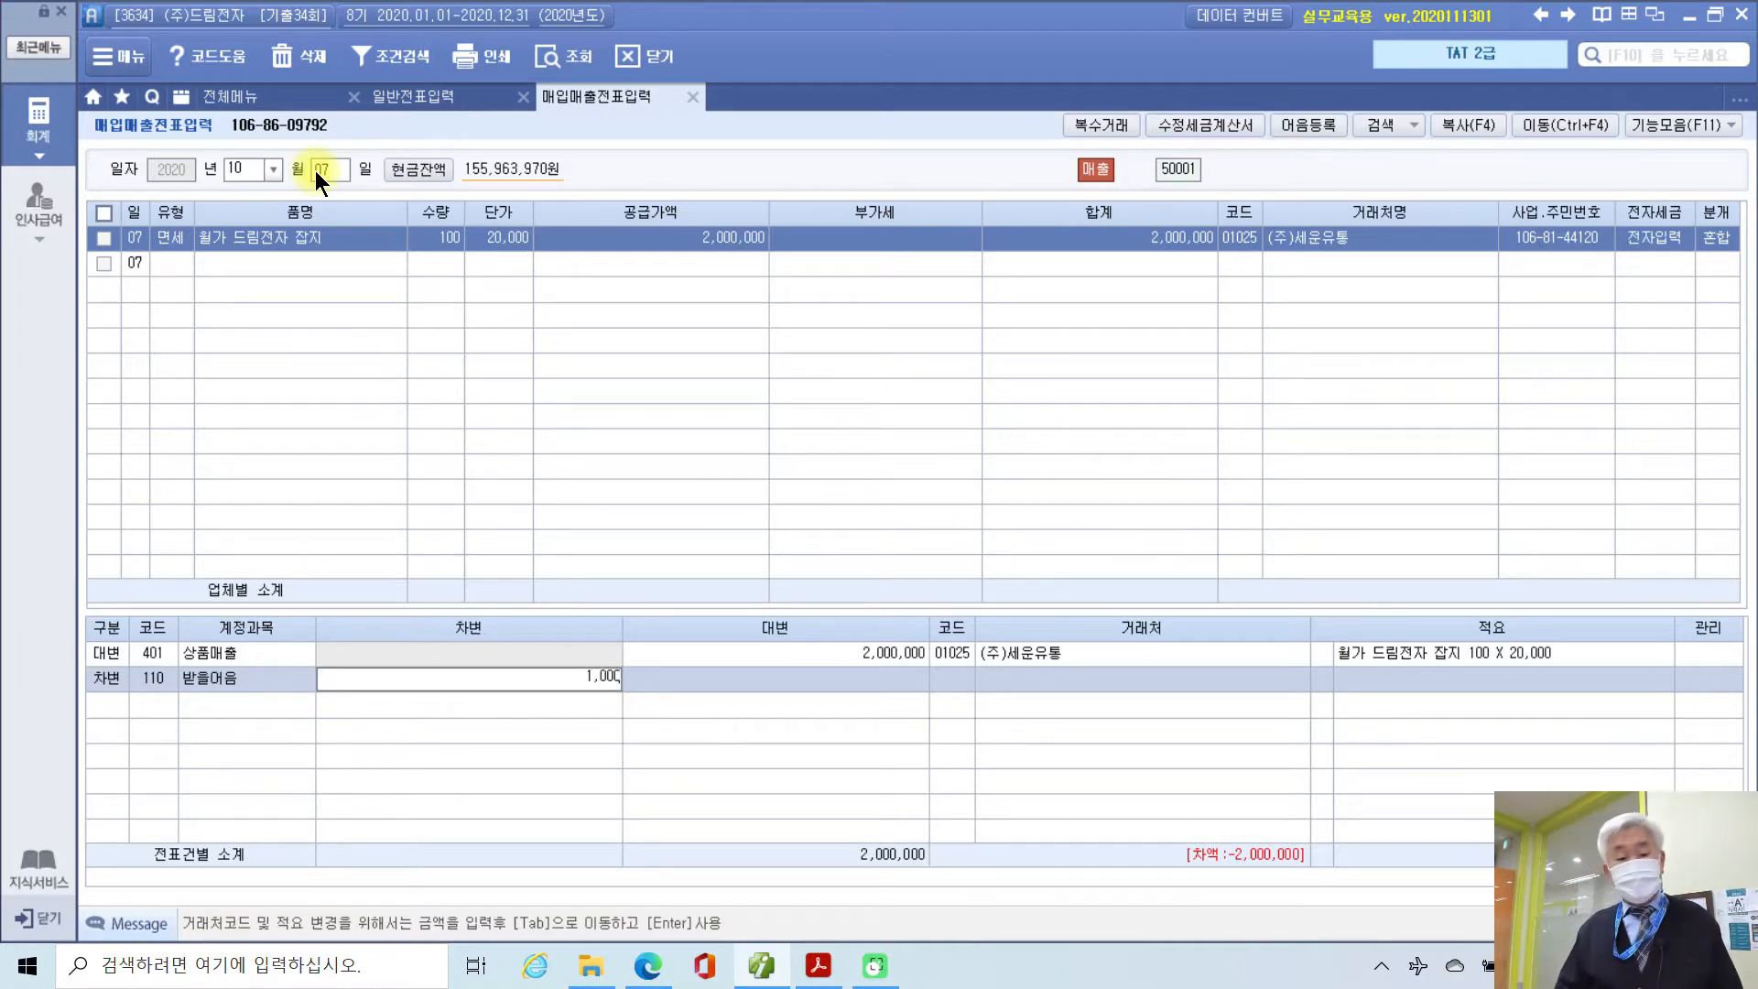
key(Return)
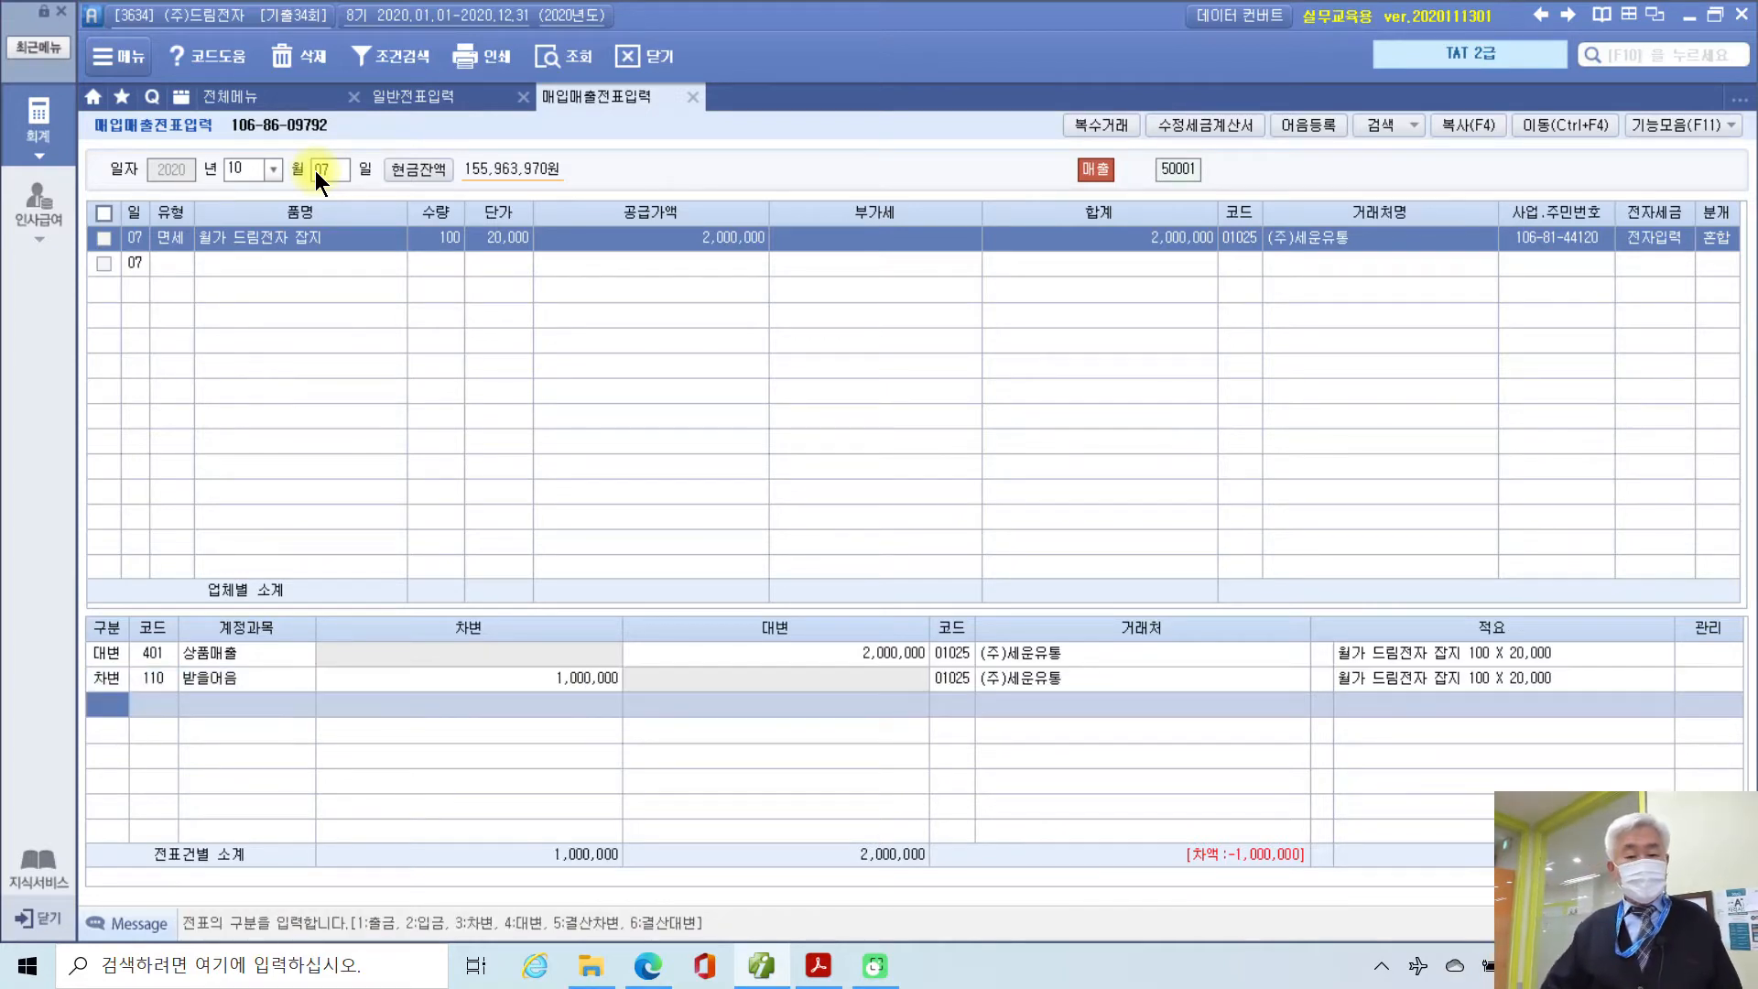
text(3)
key(Return)
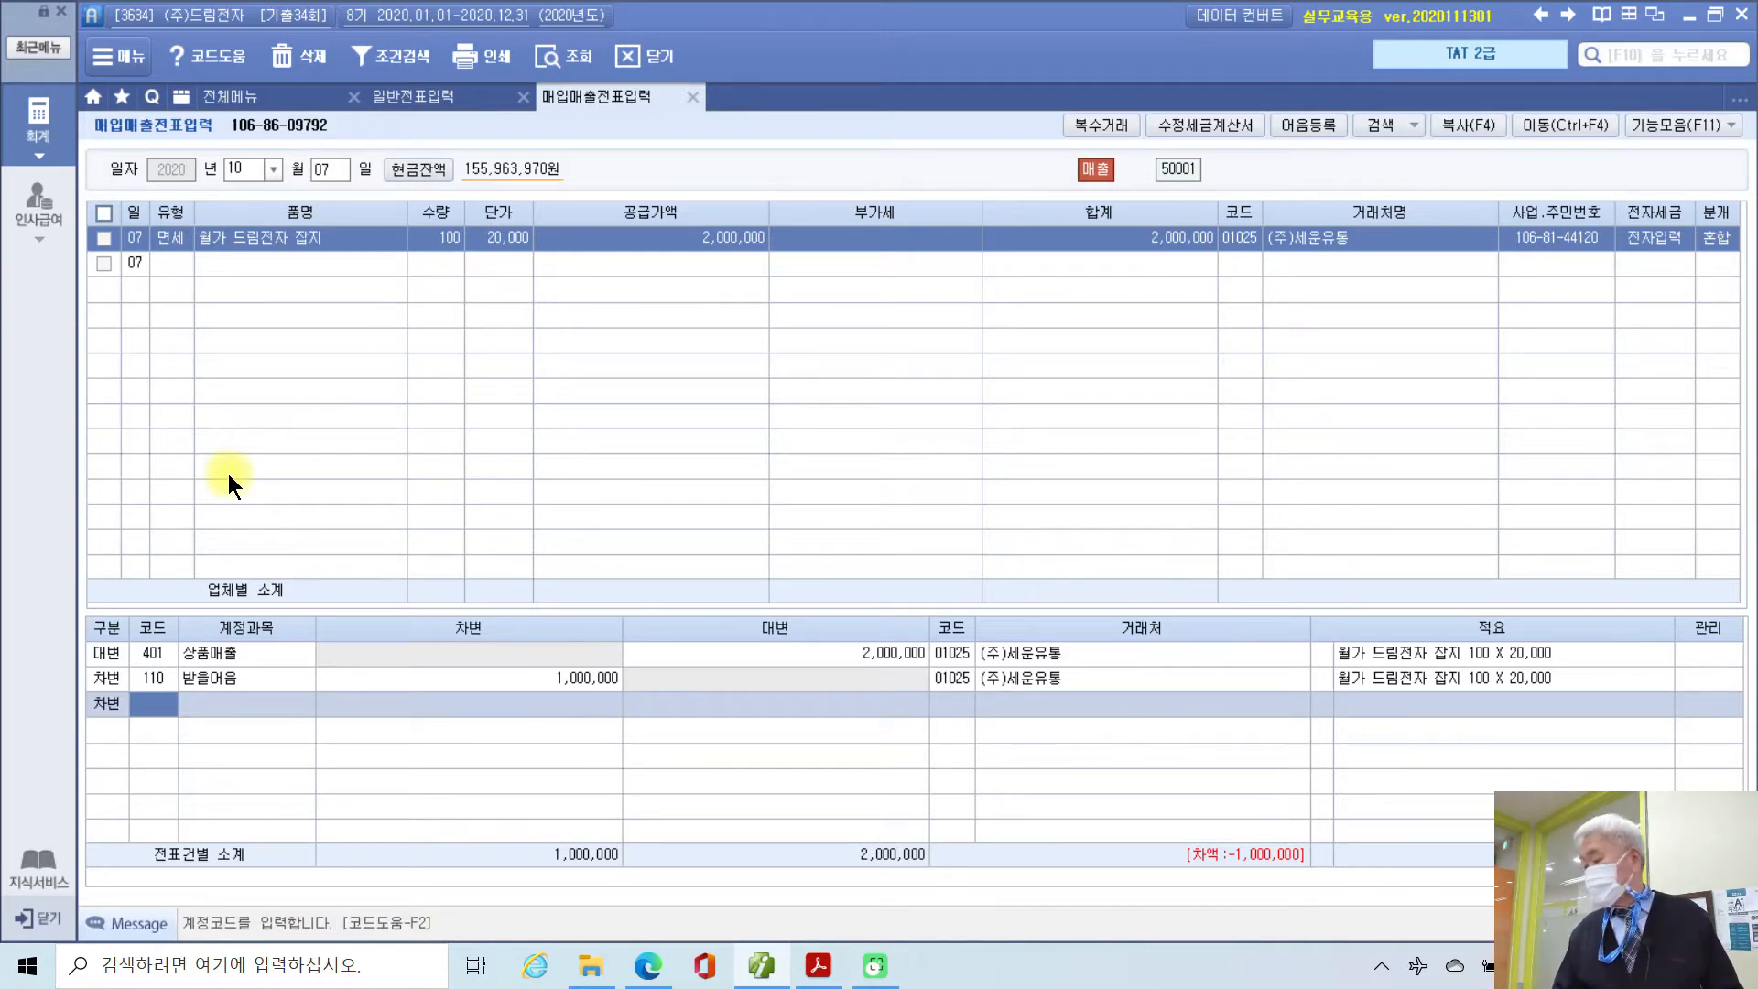
text(108)
key(Return)
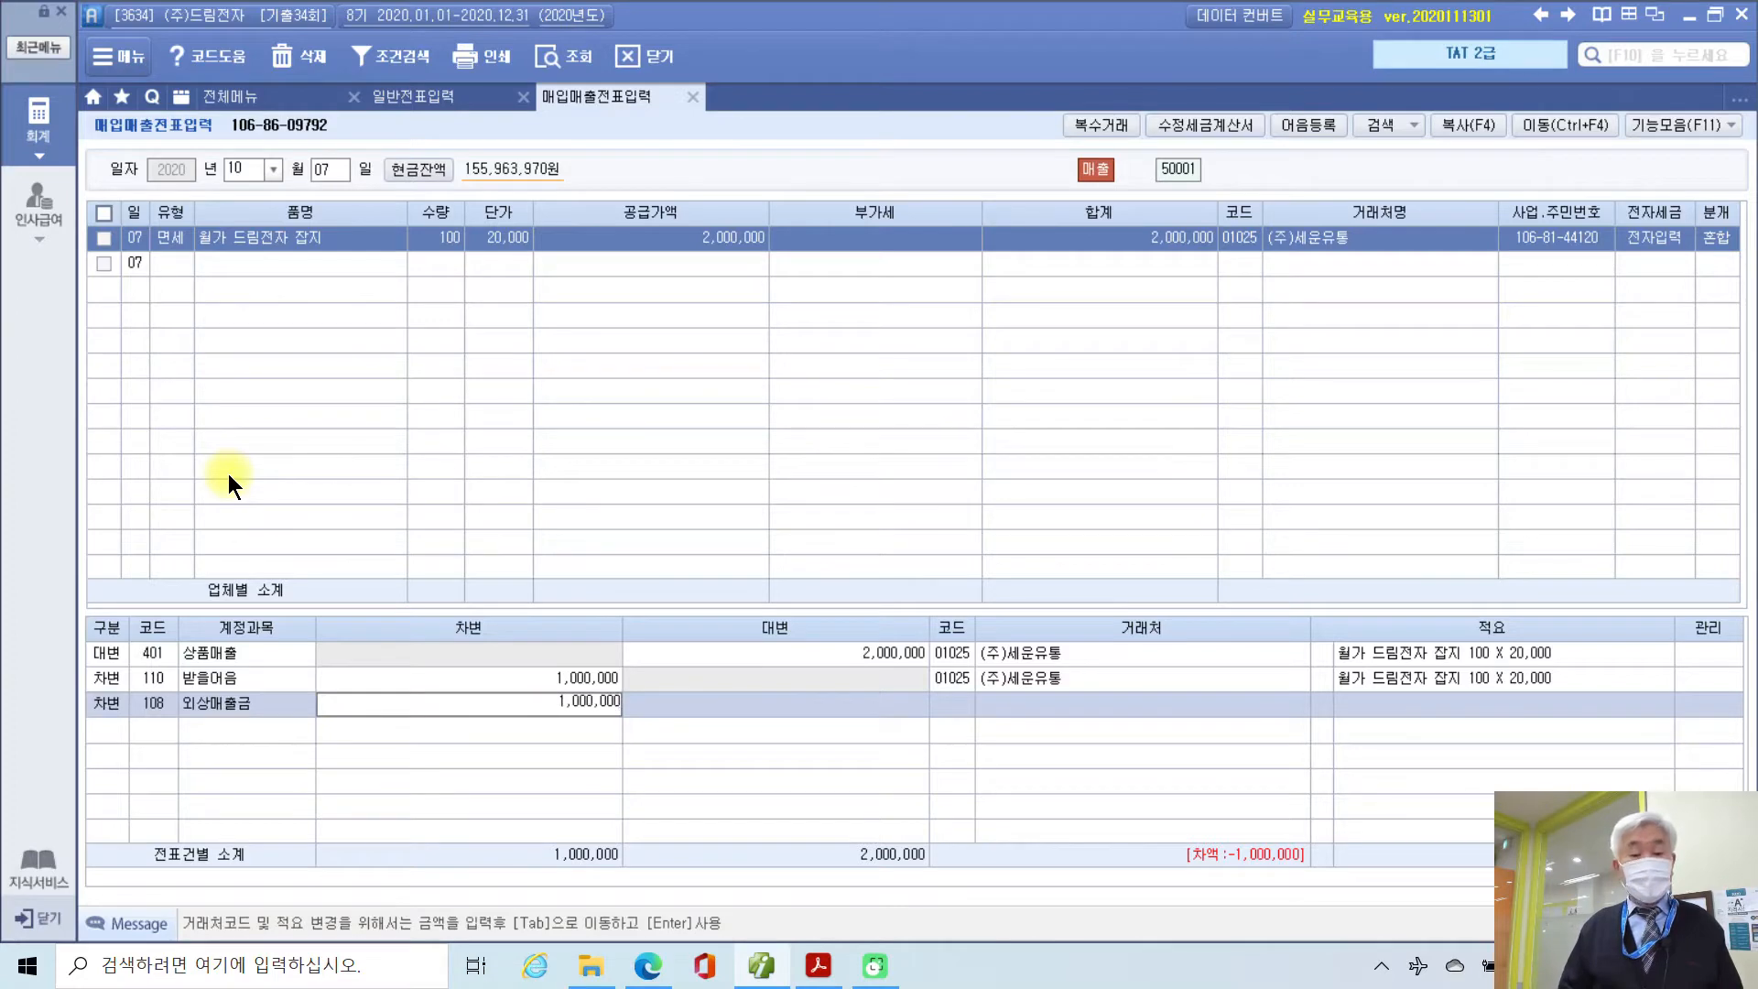
key(Return)
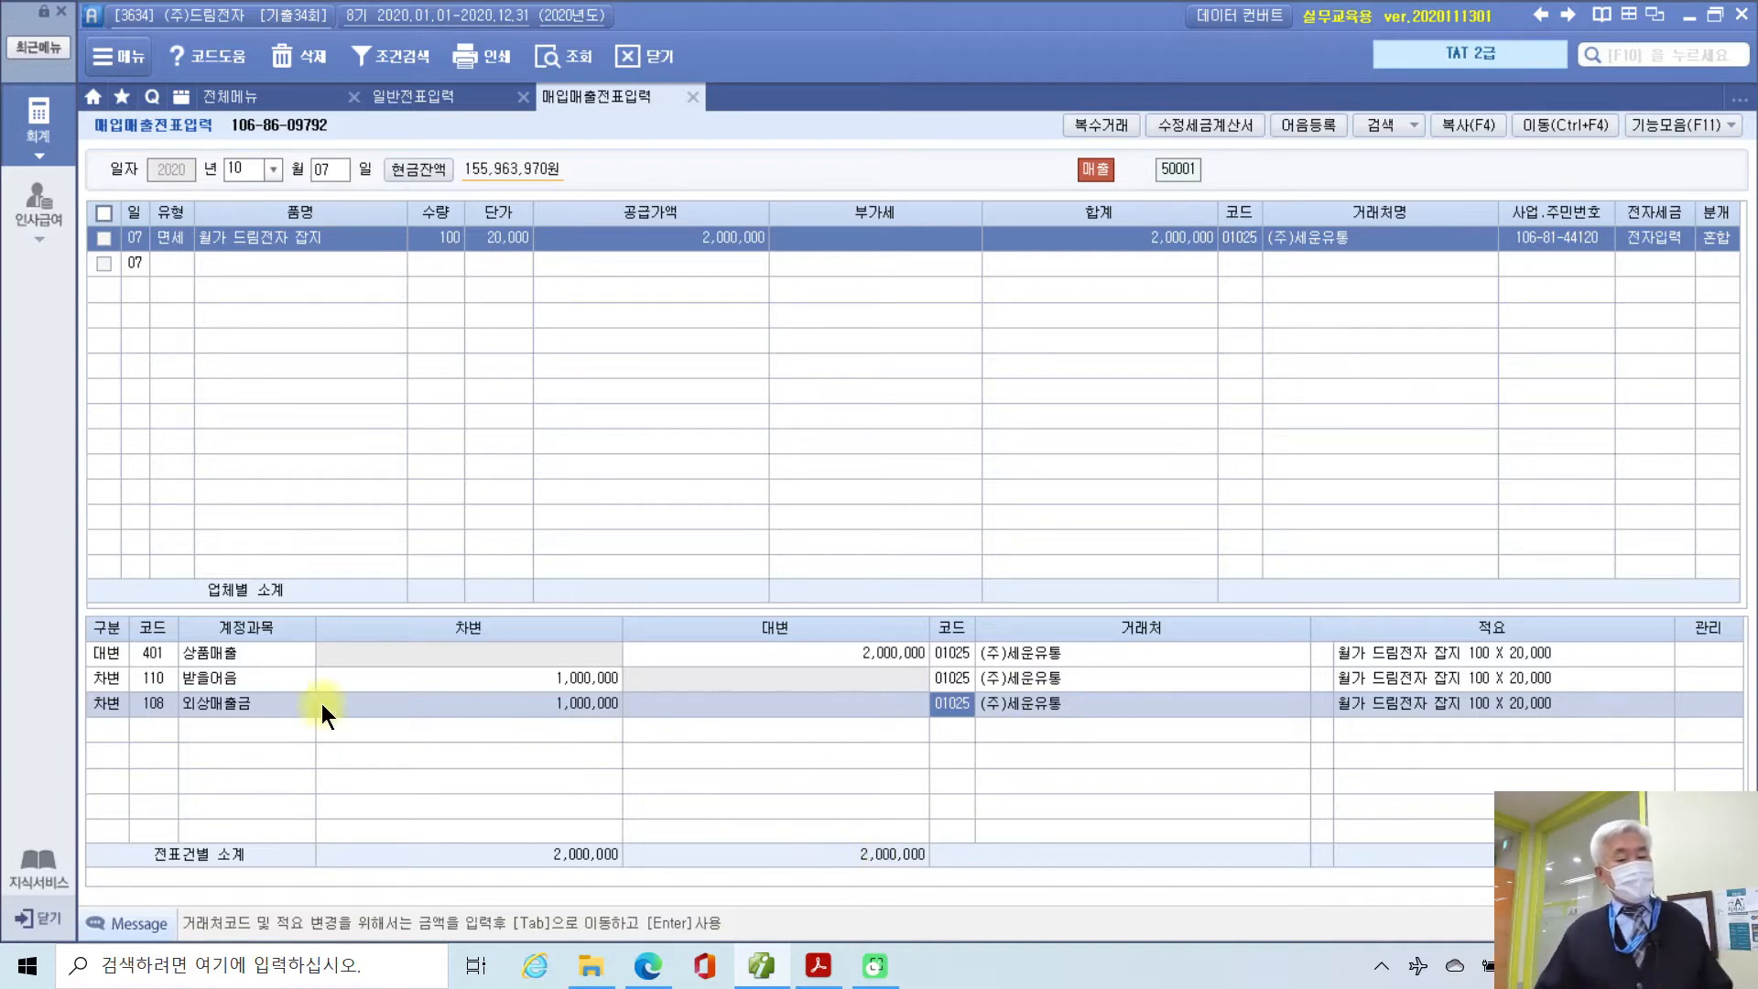
click(203, 679)
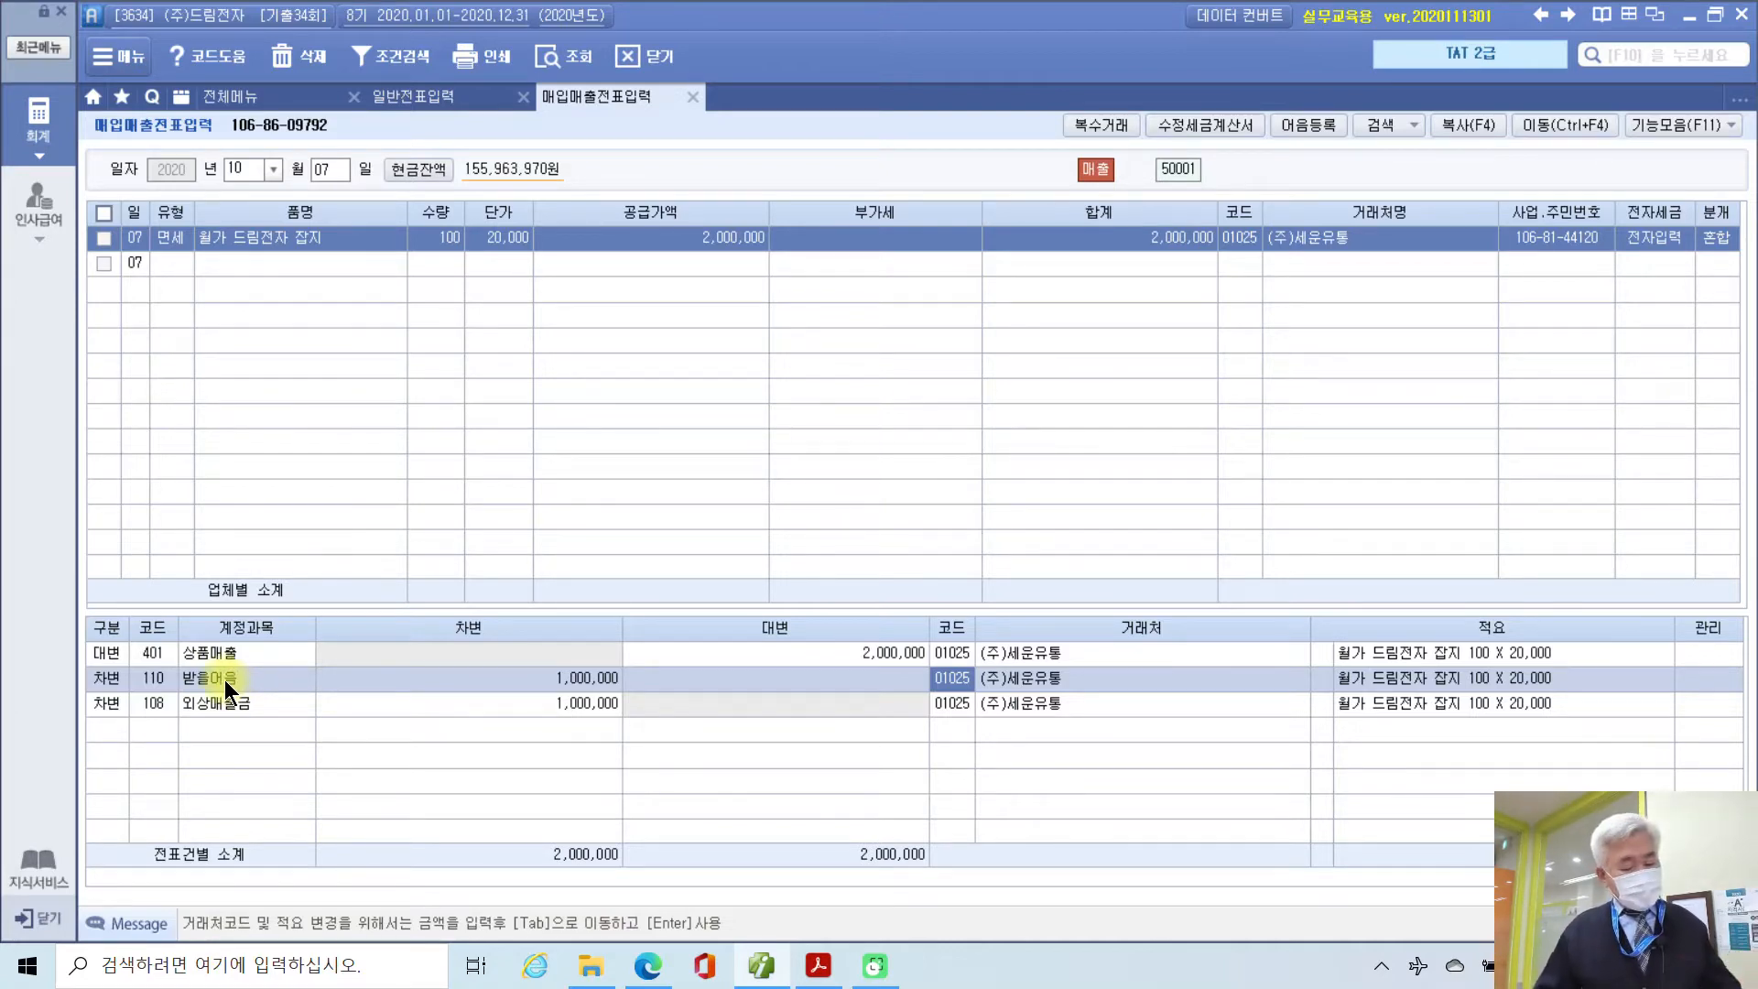
Step: In the 받을어음 note details (F3), set note type 6 (전자) and enter the note number
key(F3)
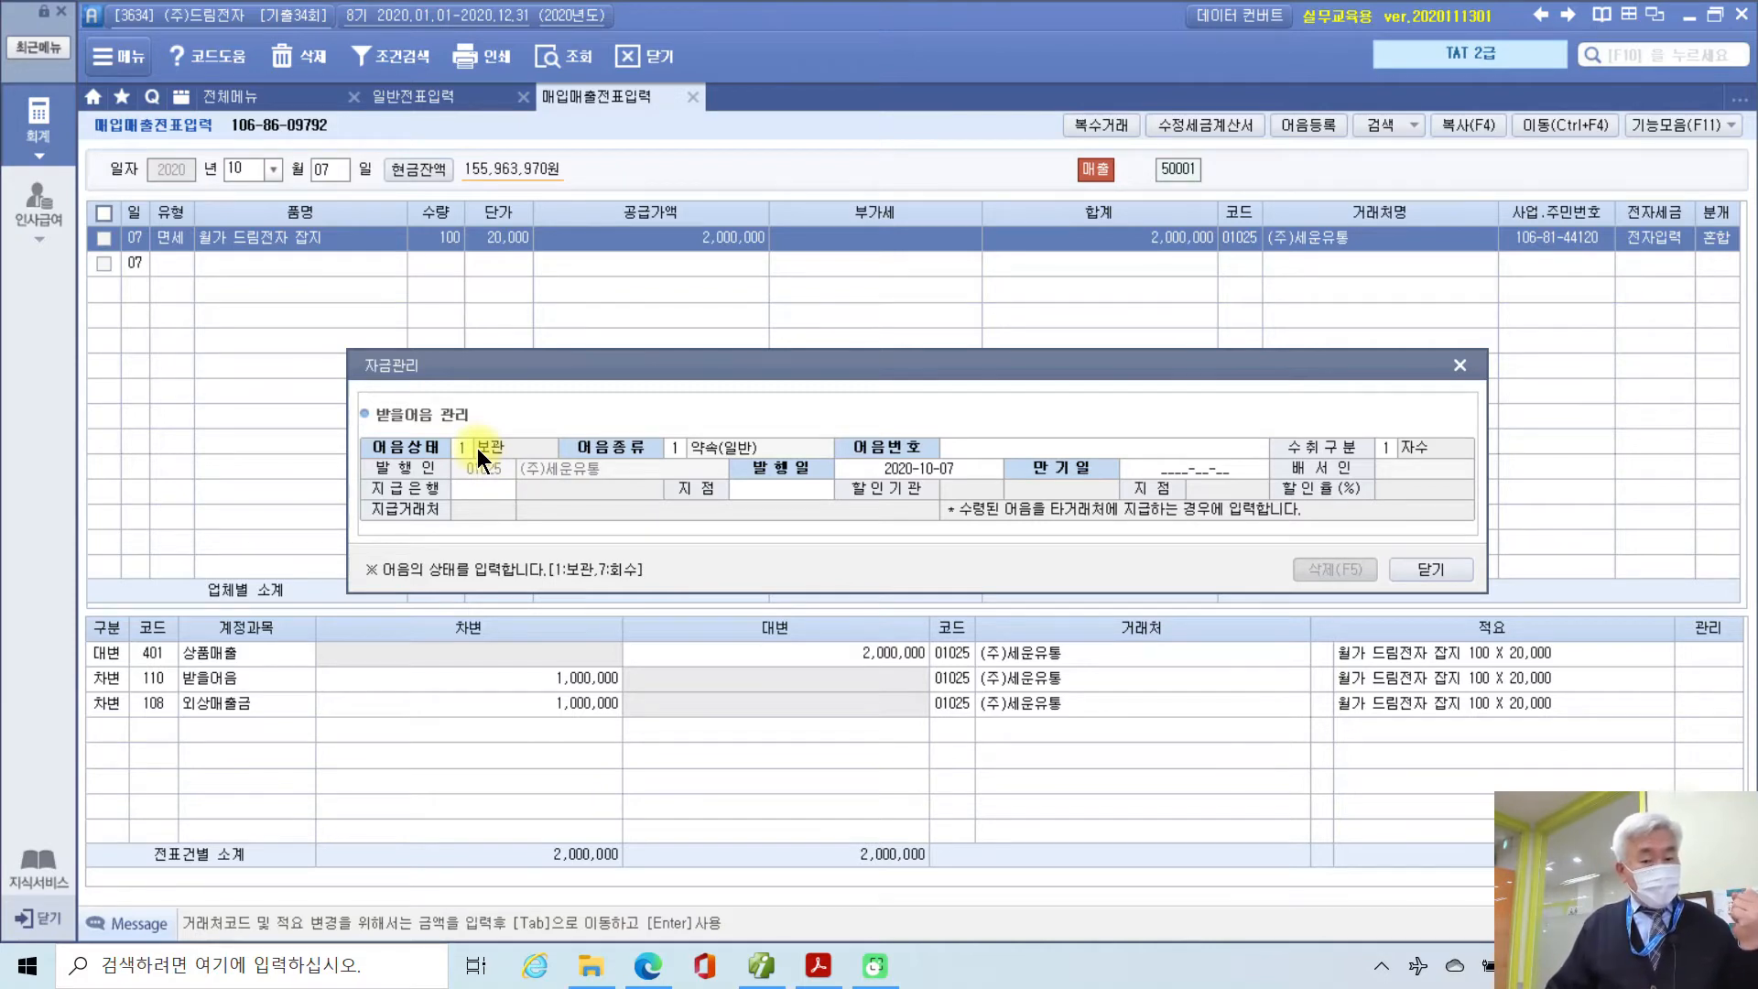
click(670, 448)
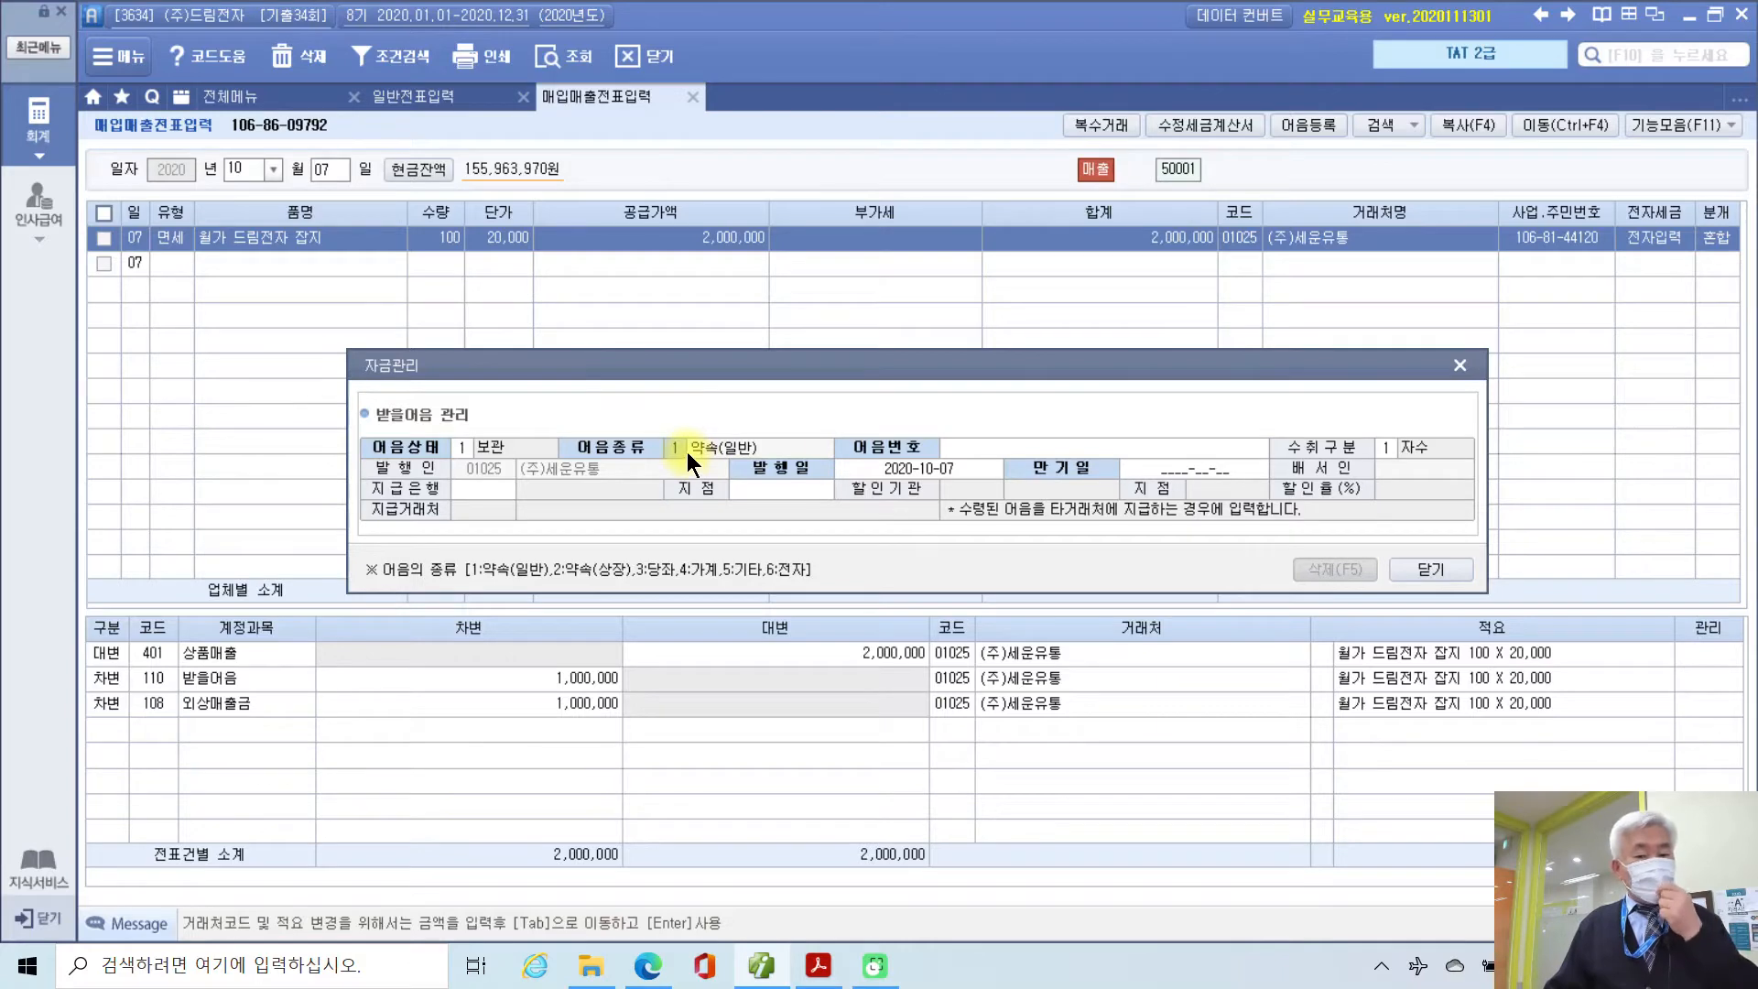
click(952, 449)
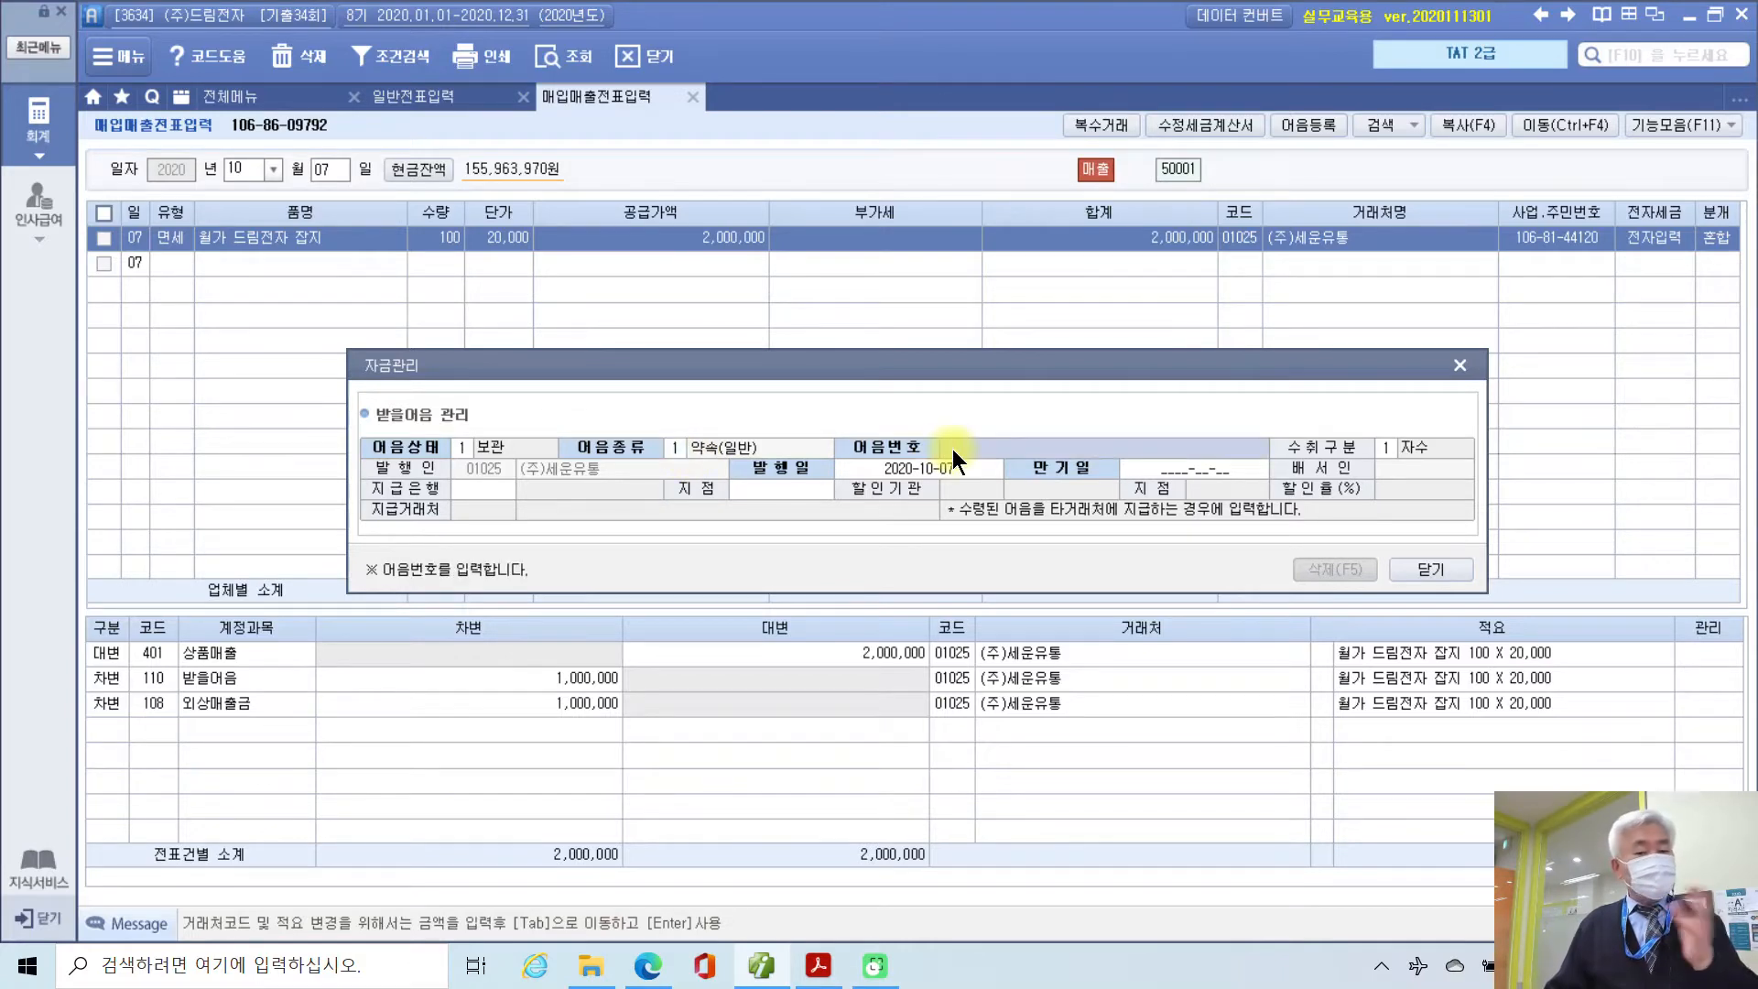
click(676, 452)
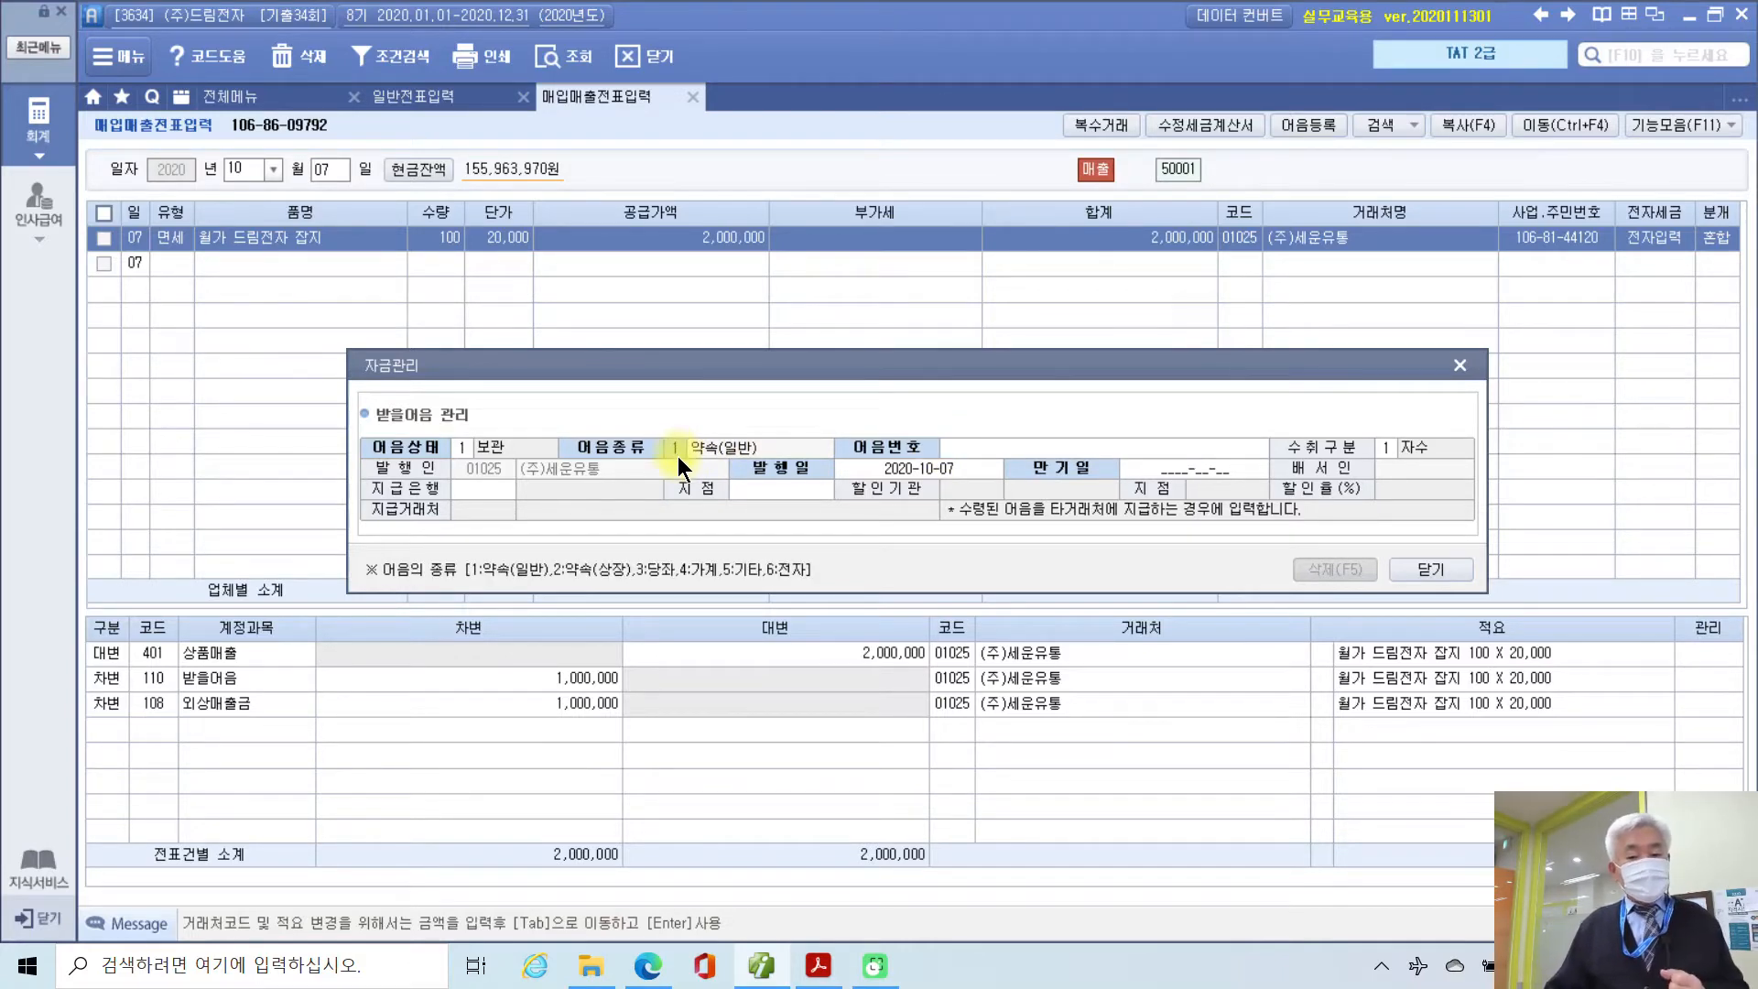
text(6)
key(Return)
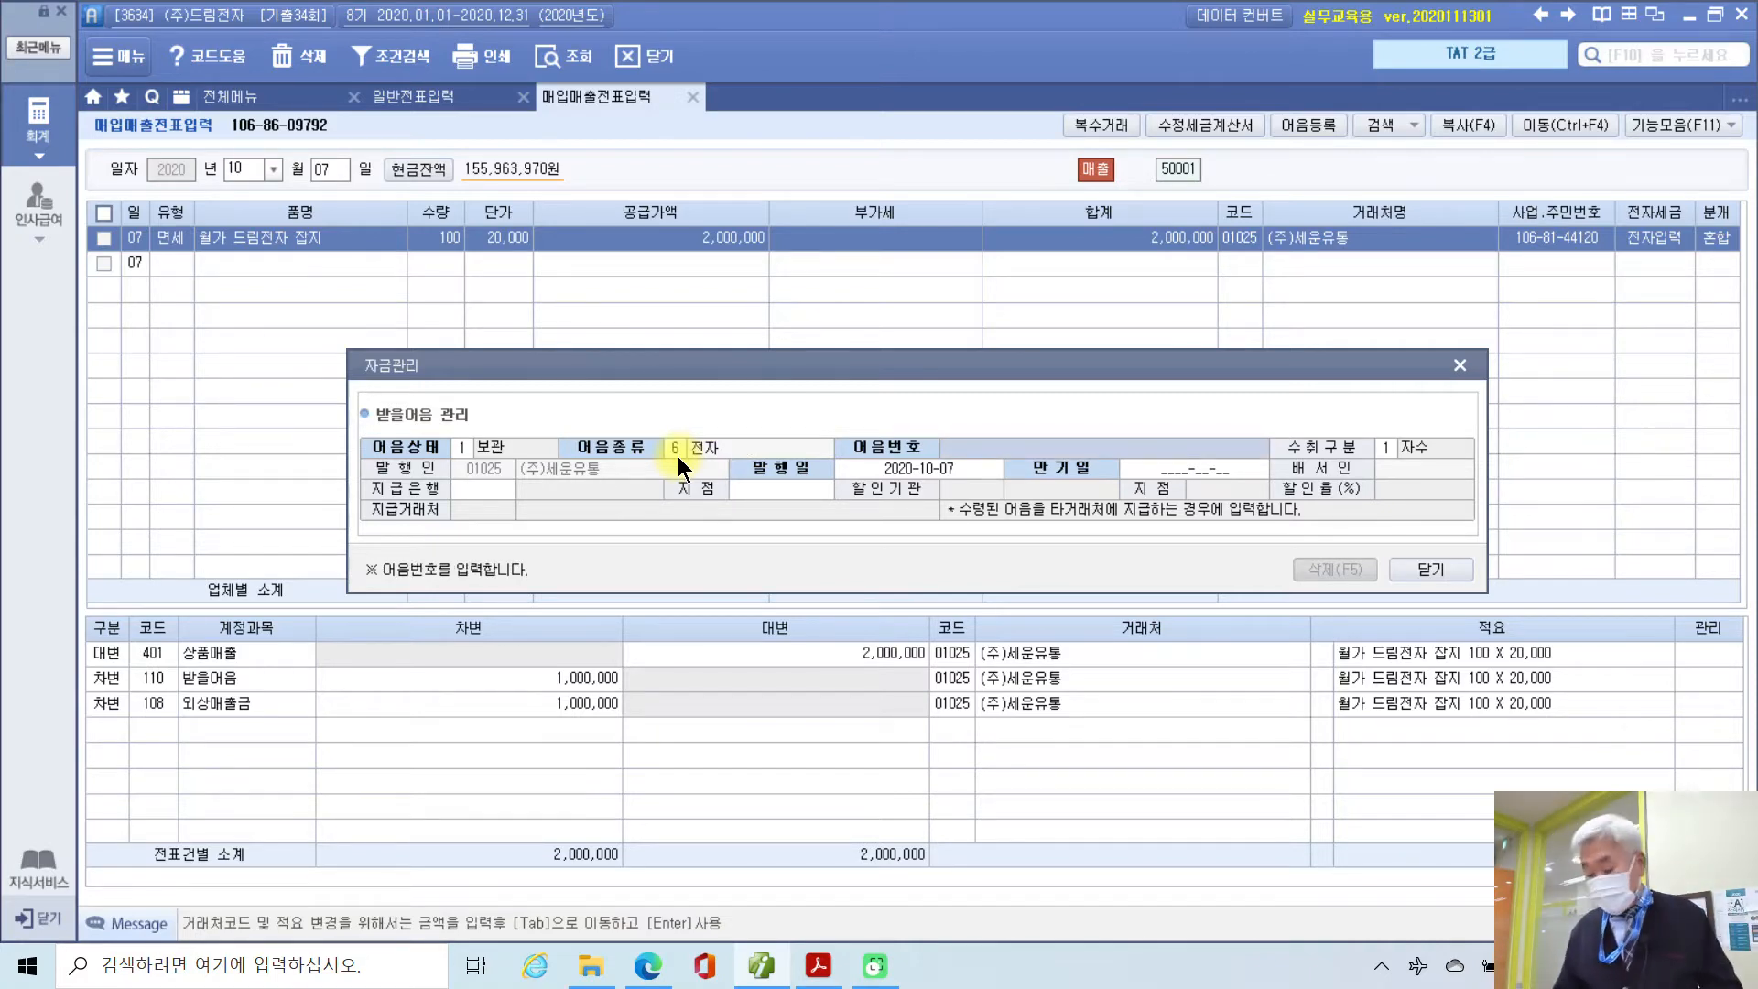
text(020)
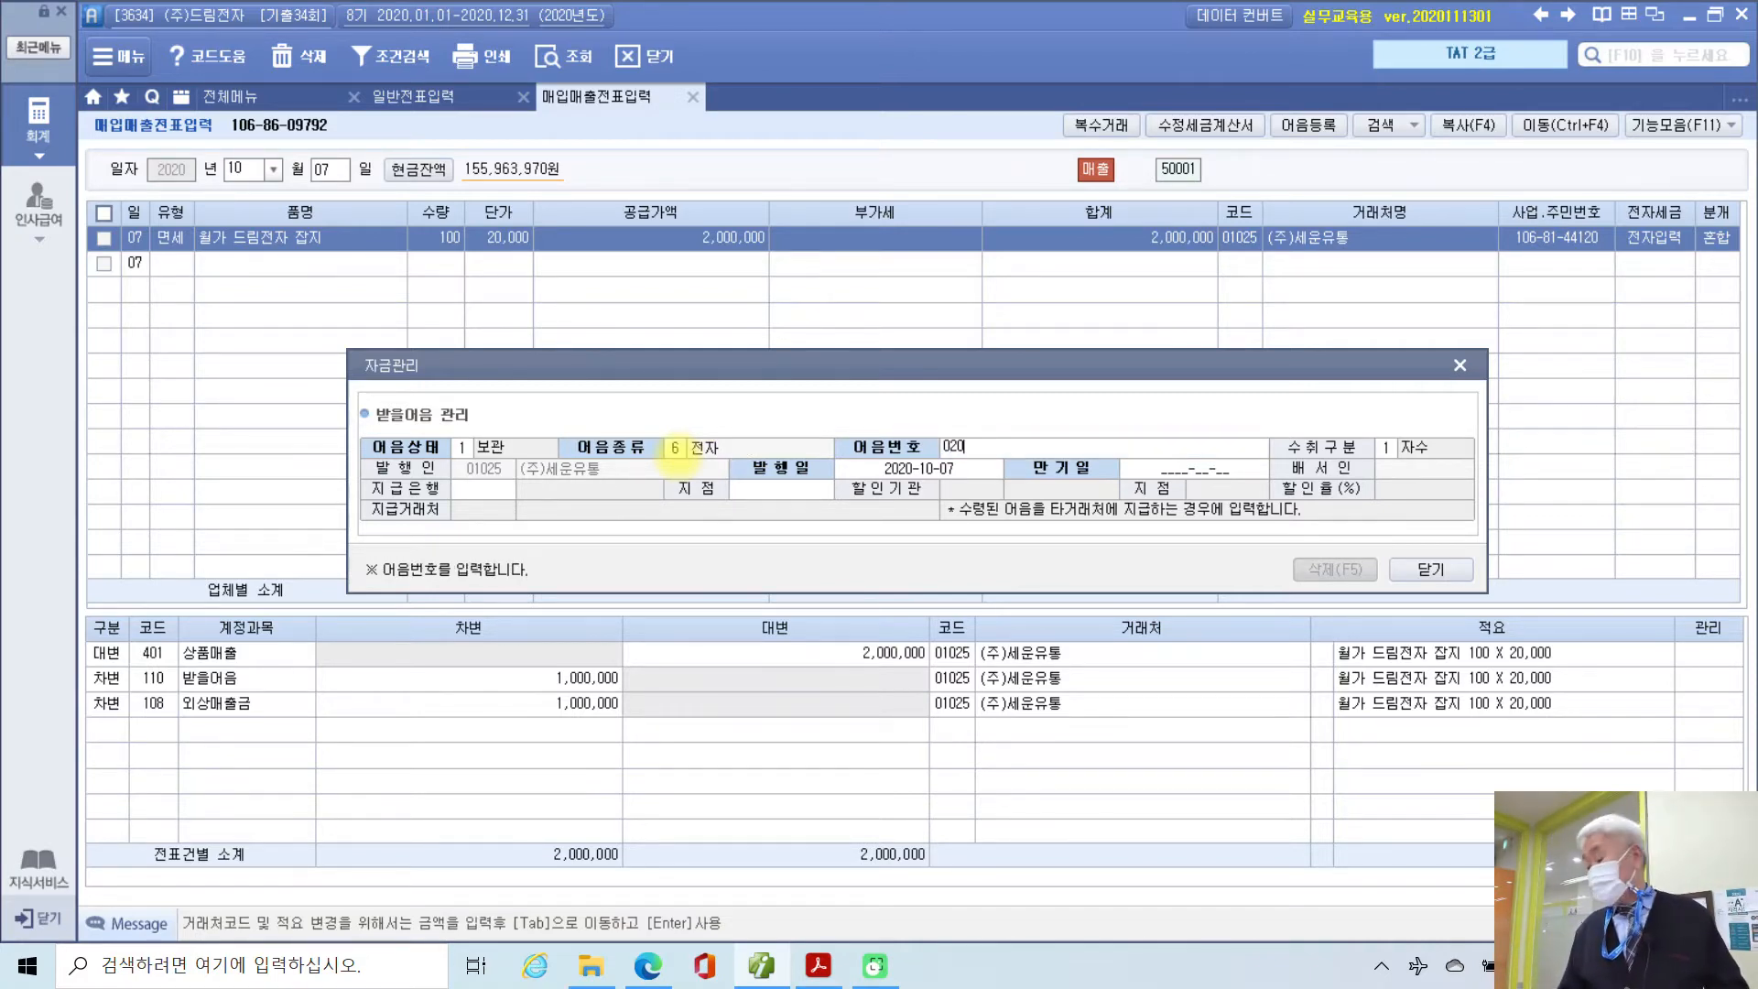
text(202)
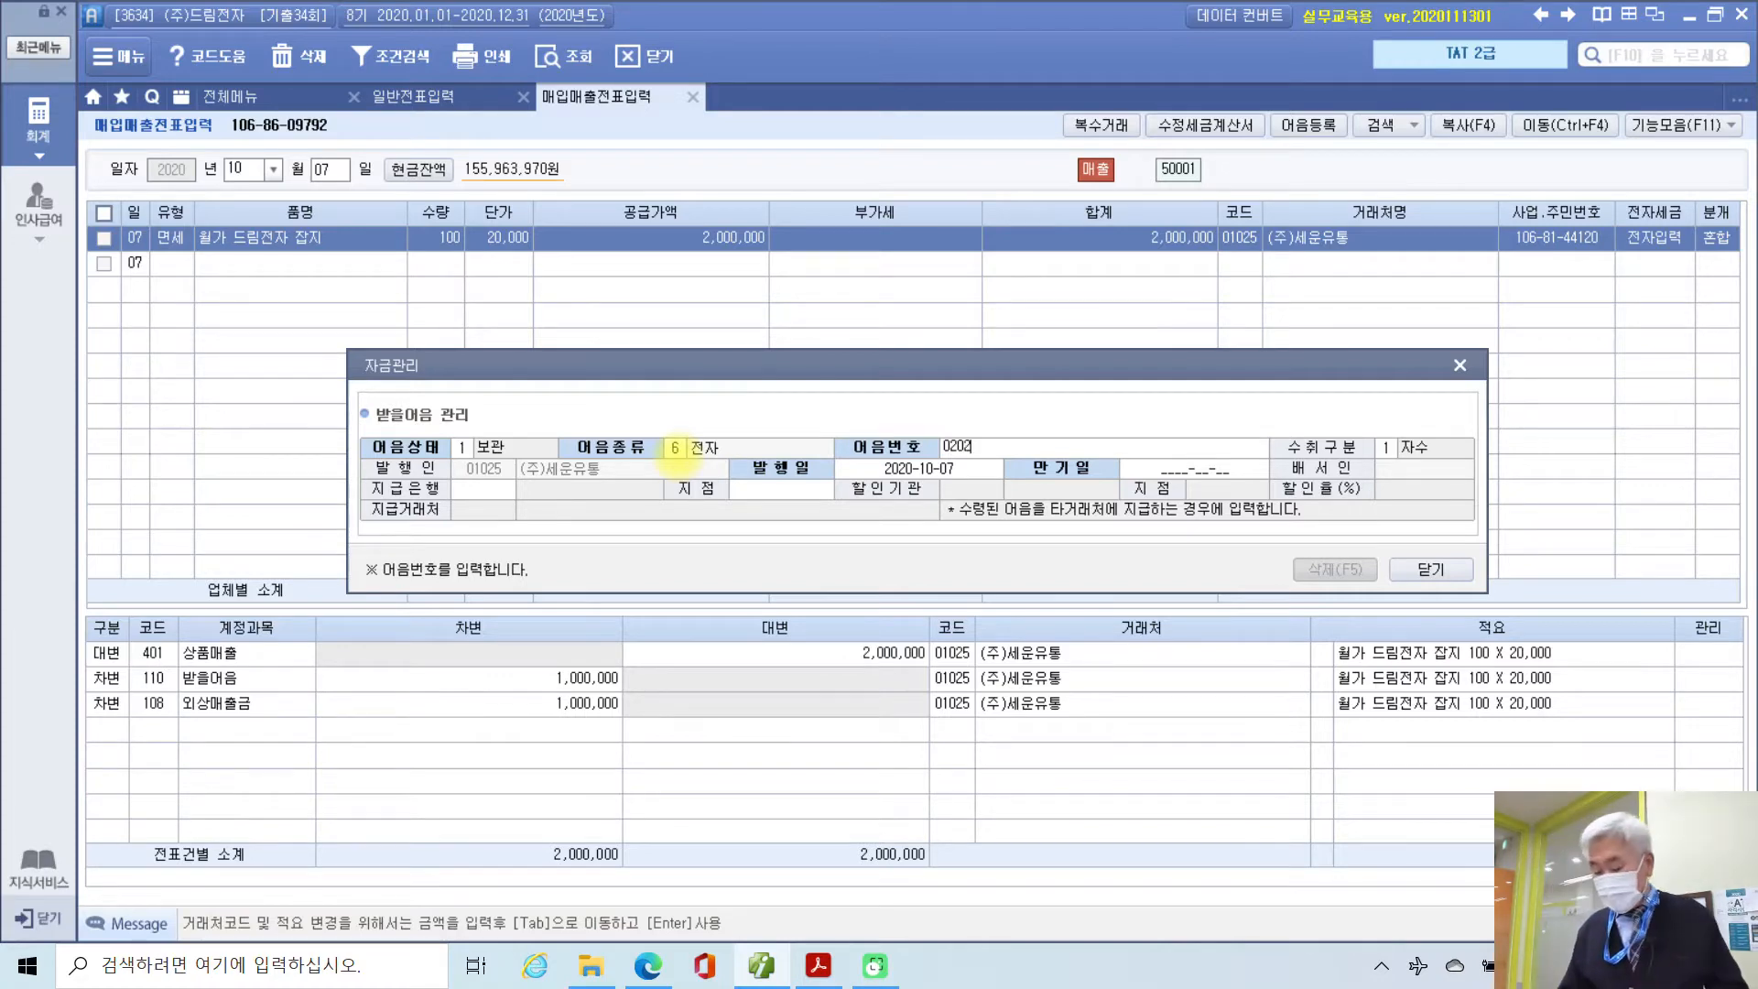
text(0)
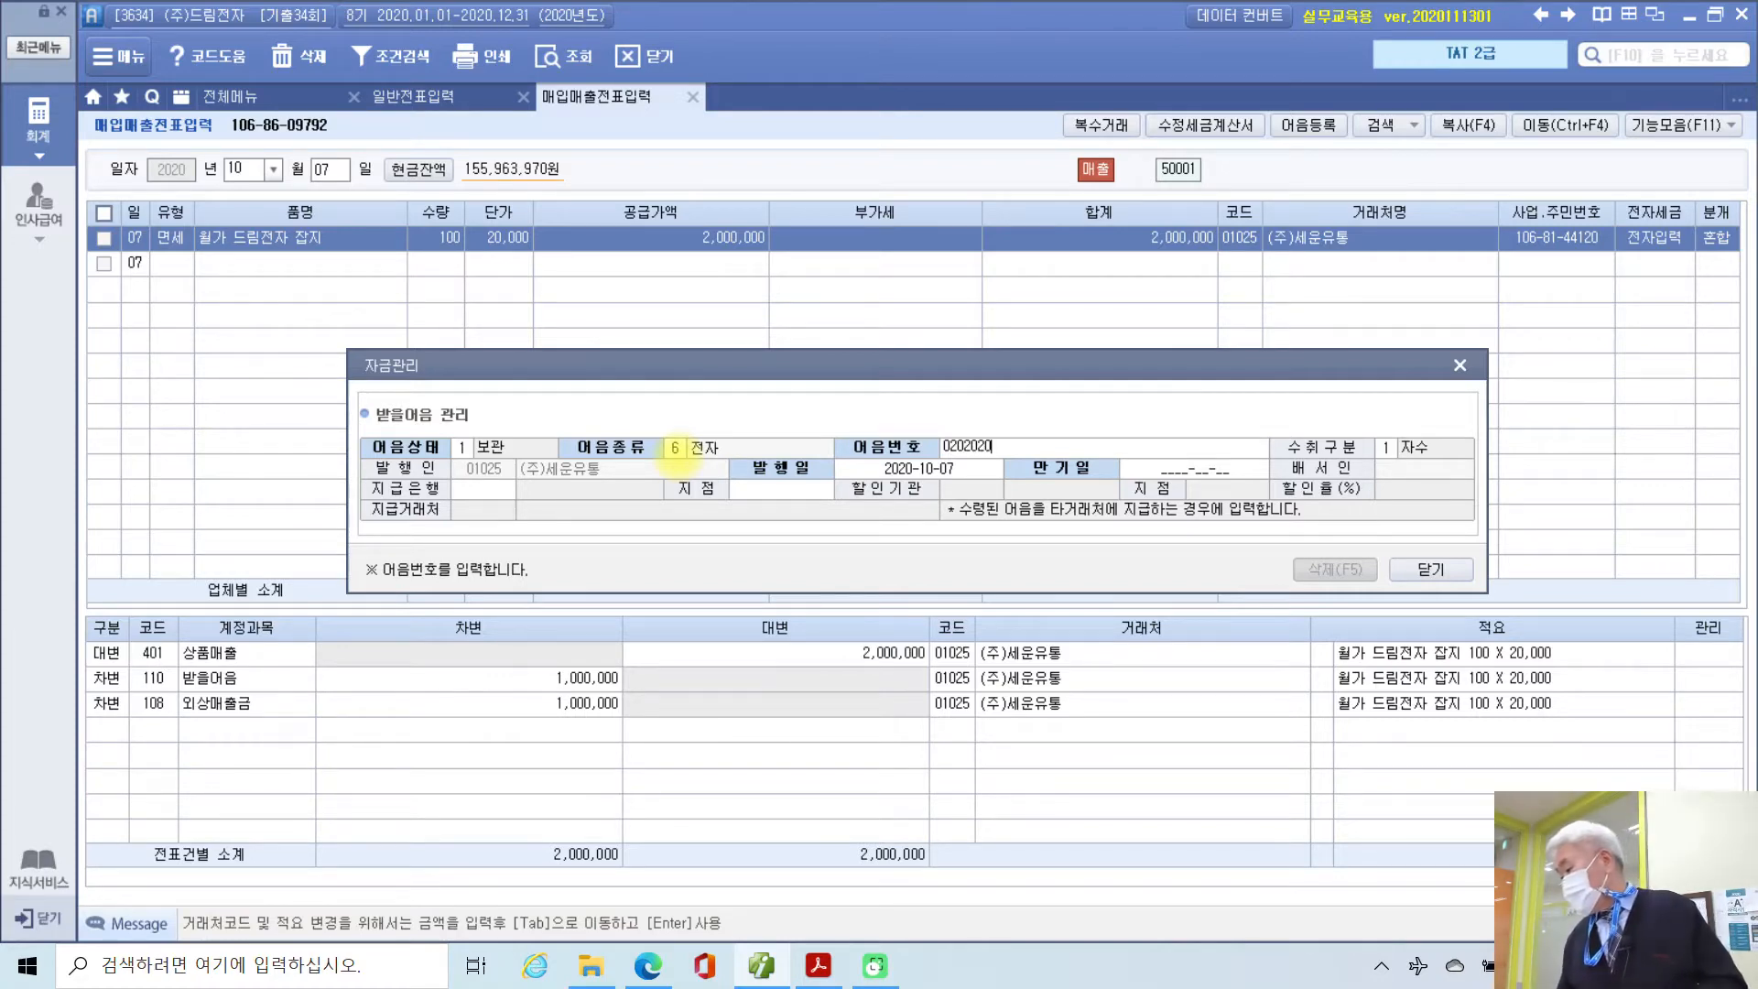
text(10)
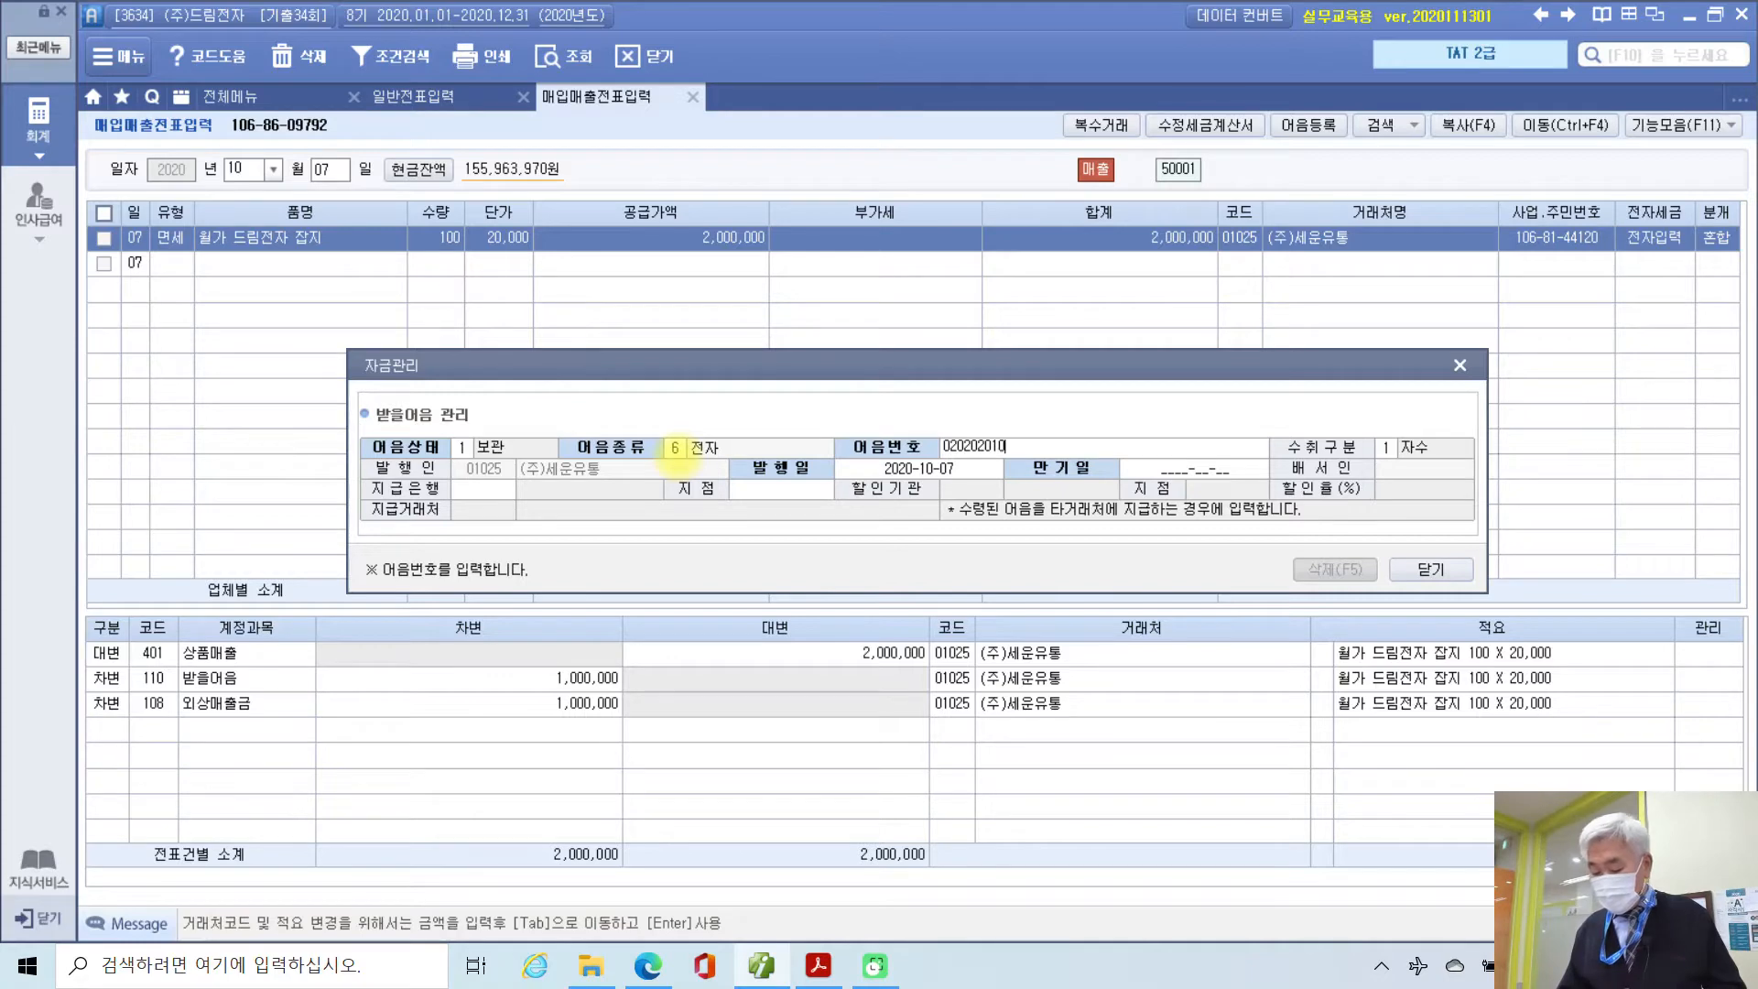
text(07)
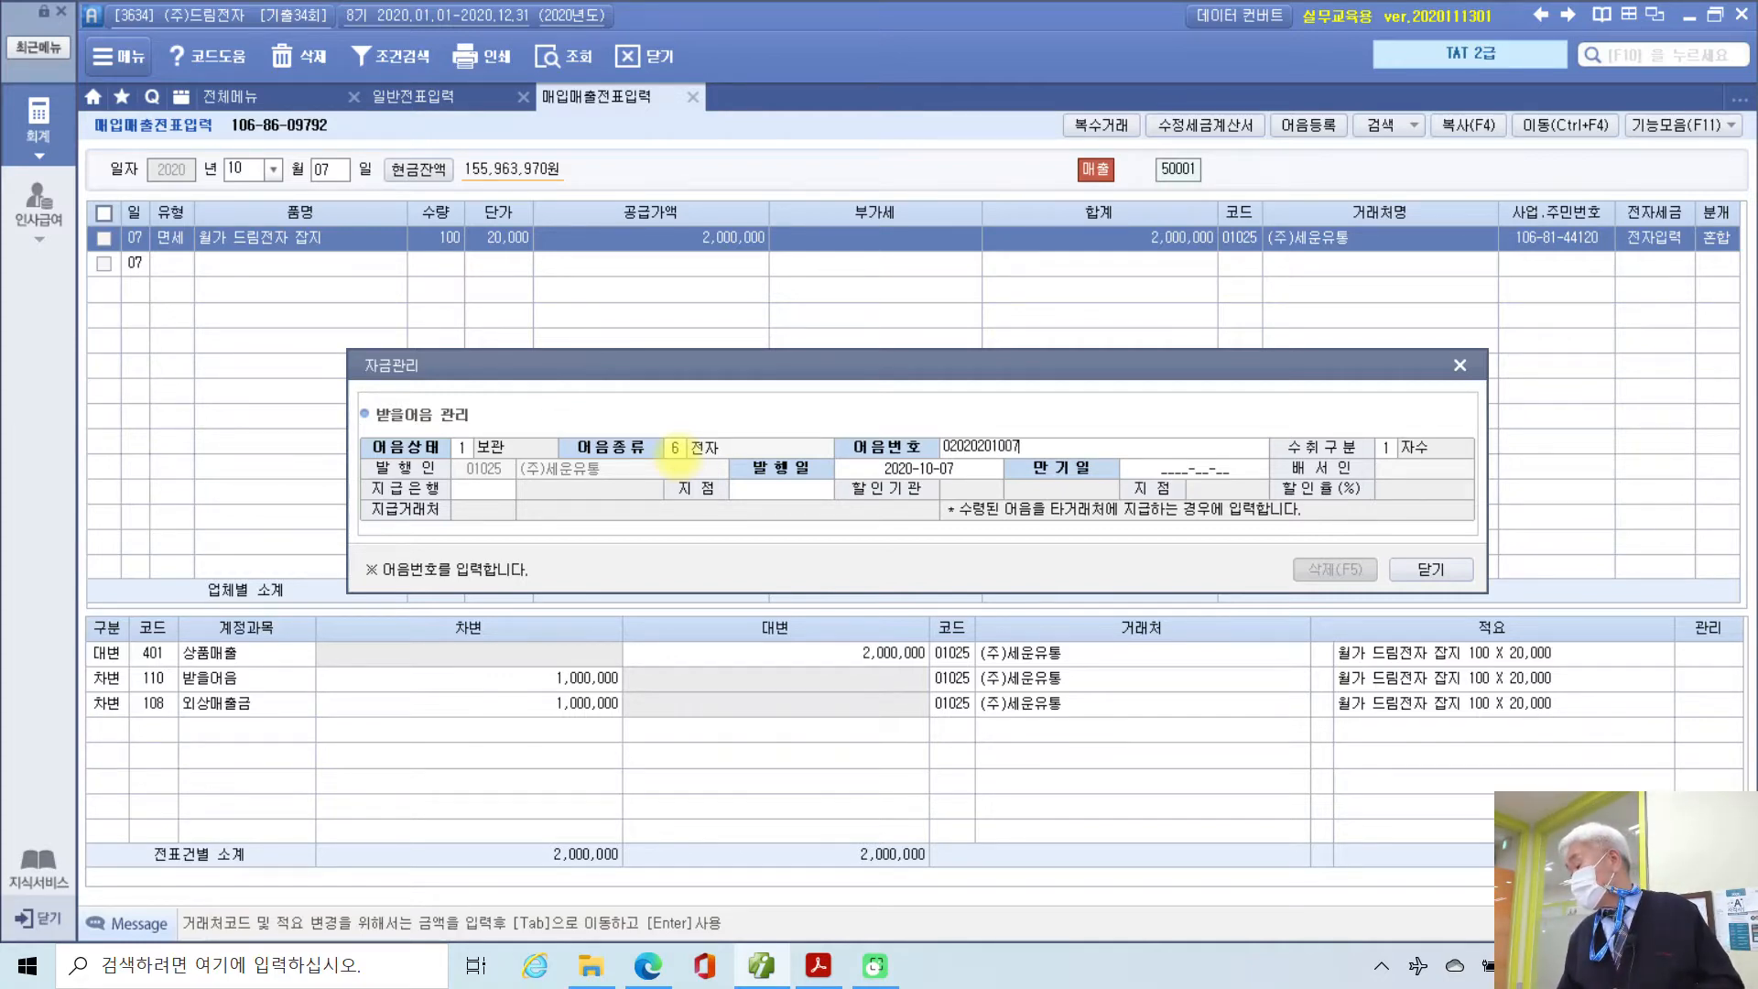
text(1234)
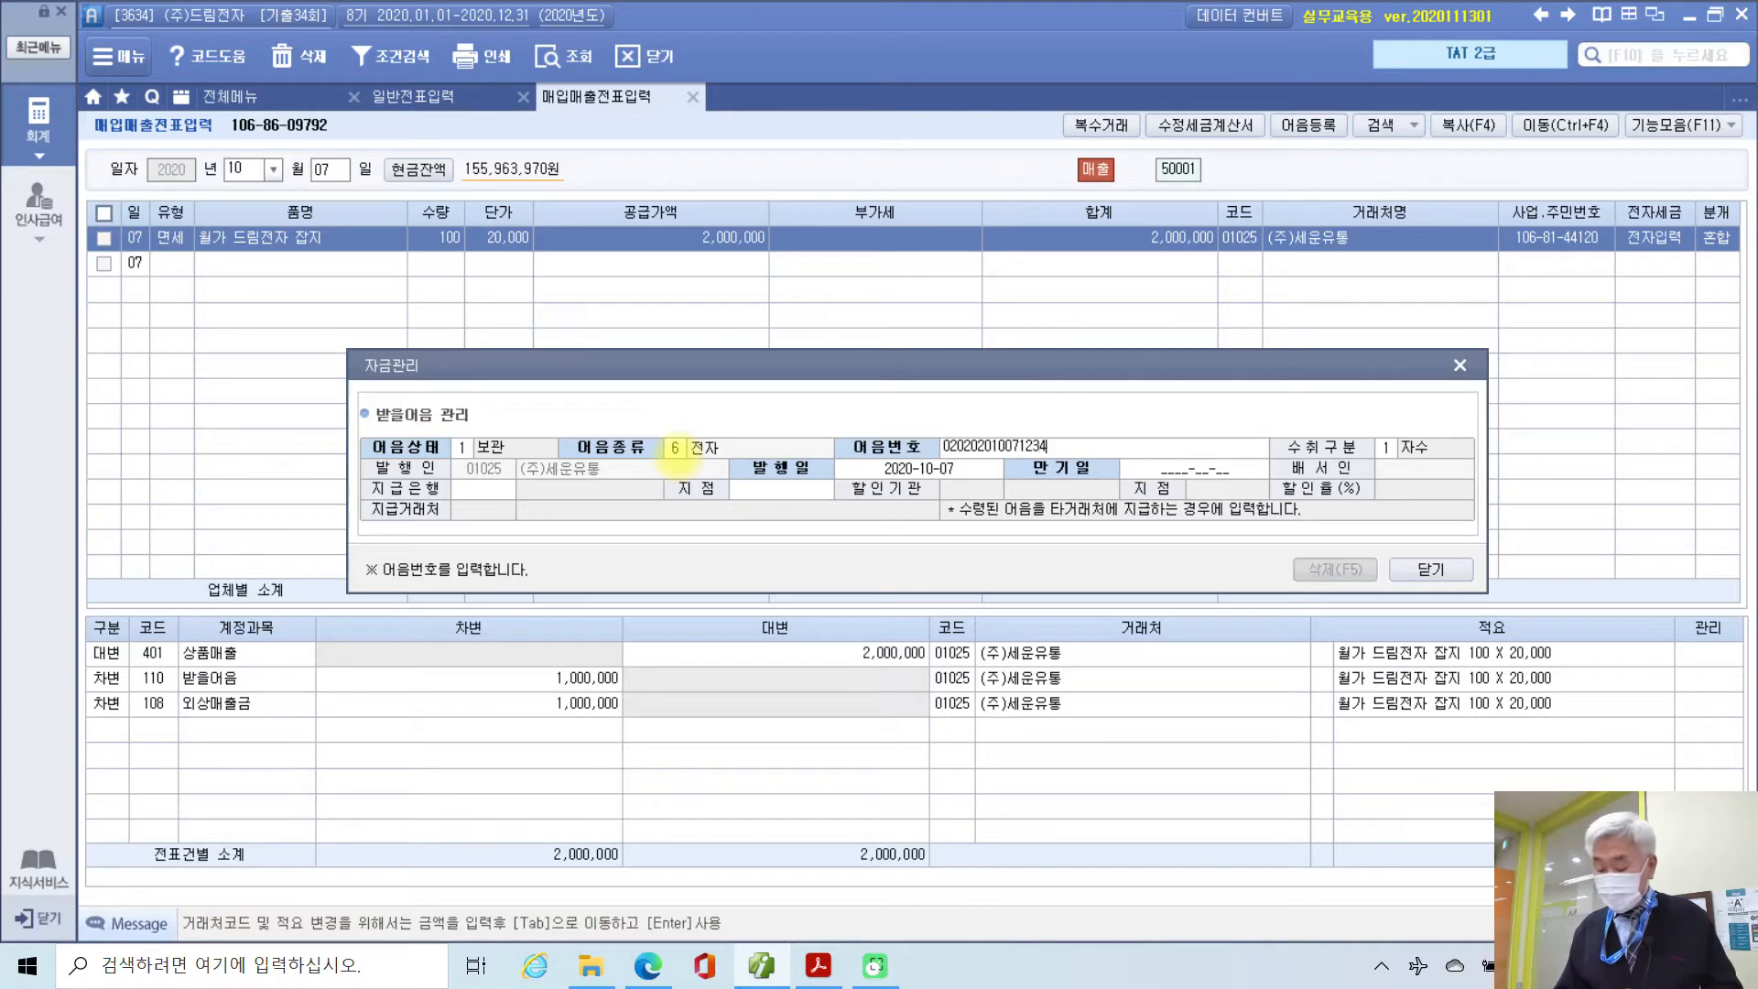
text(56787)
key(Return)
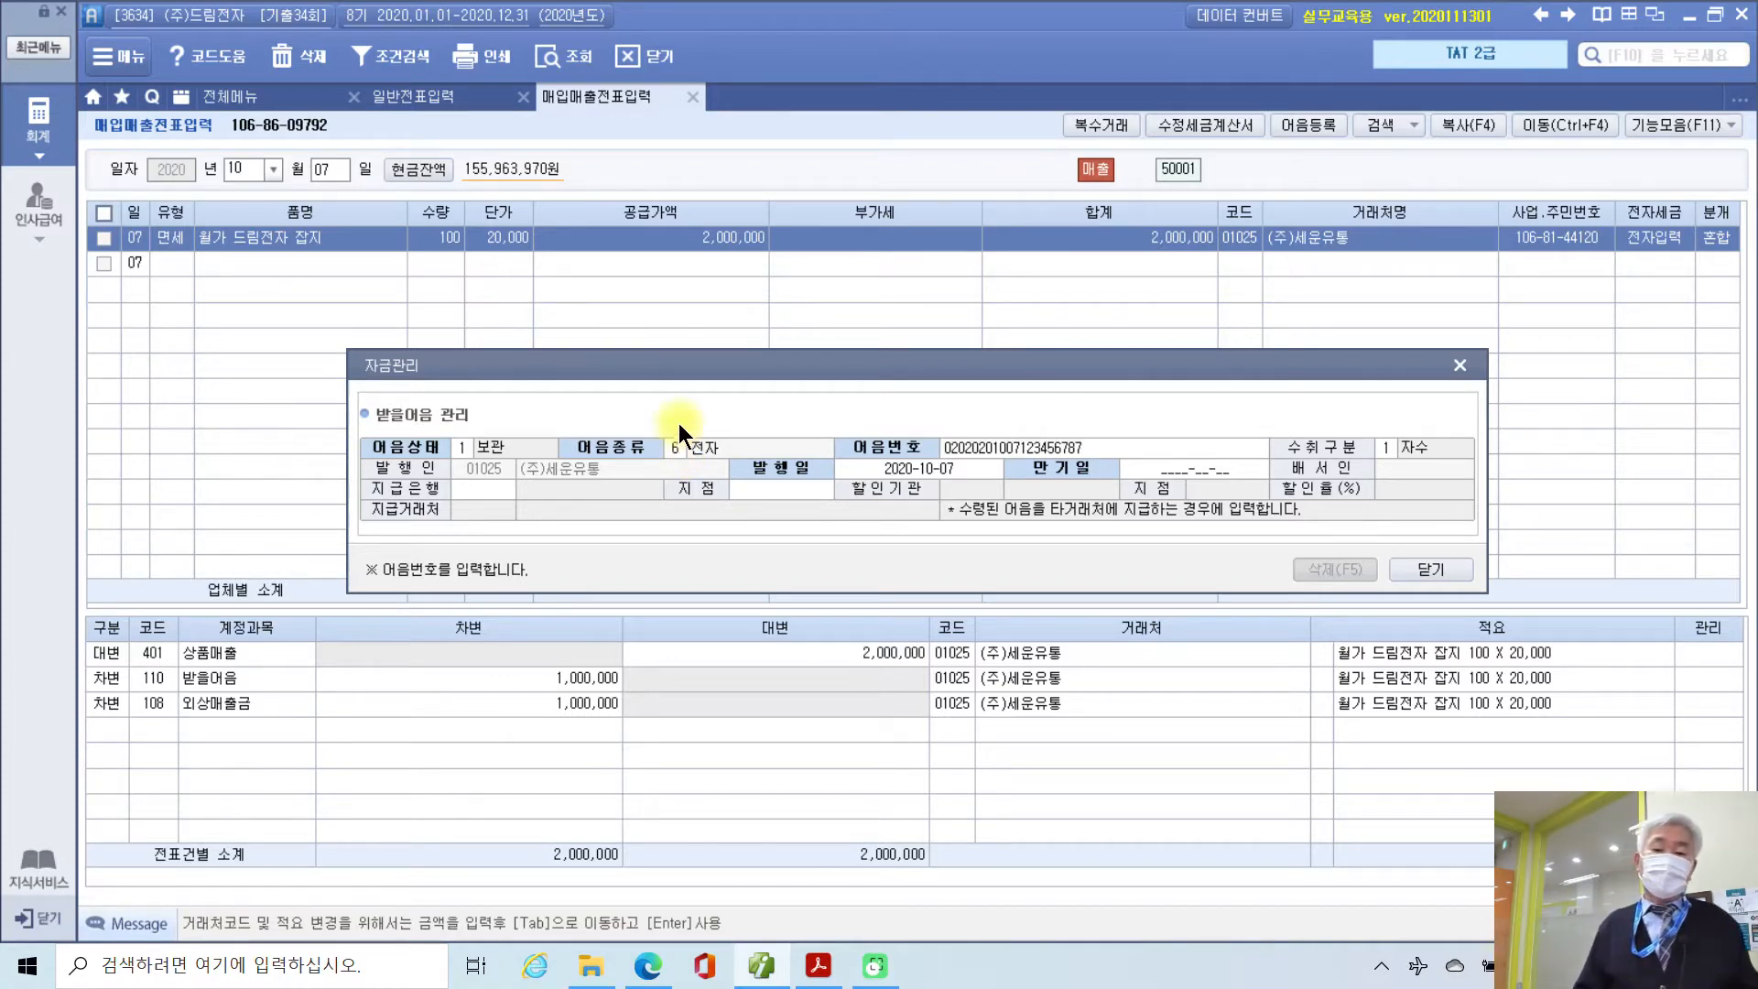
Step: Keep the issue date and set the note's maturity date to 2021-01-07
key(Return)
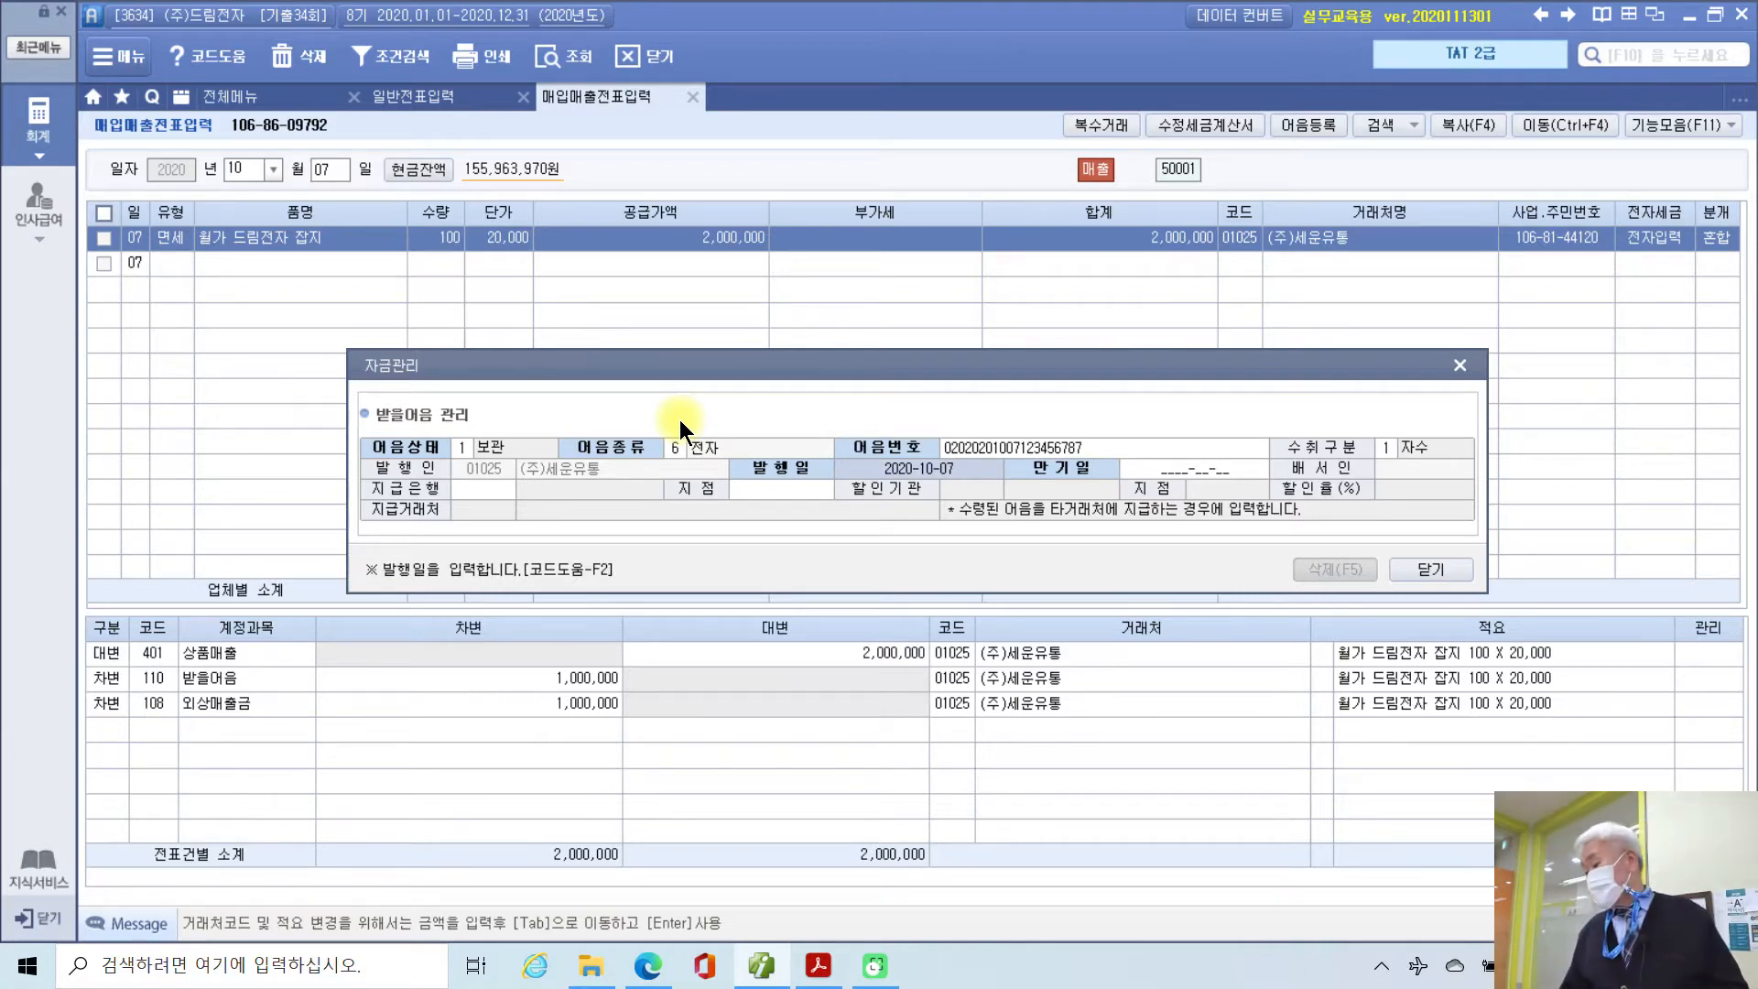
key(Return)
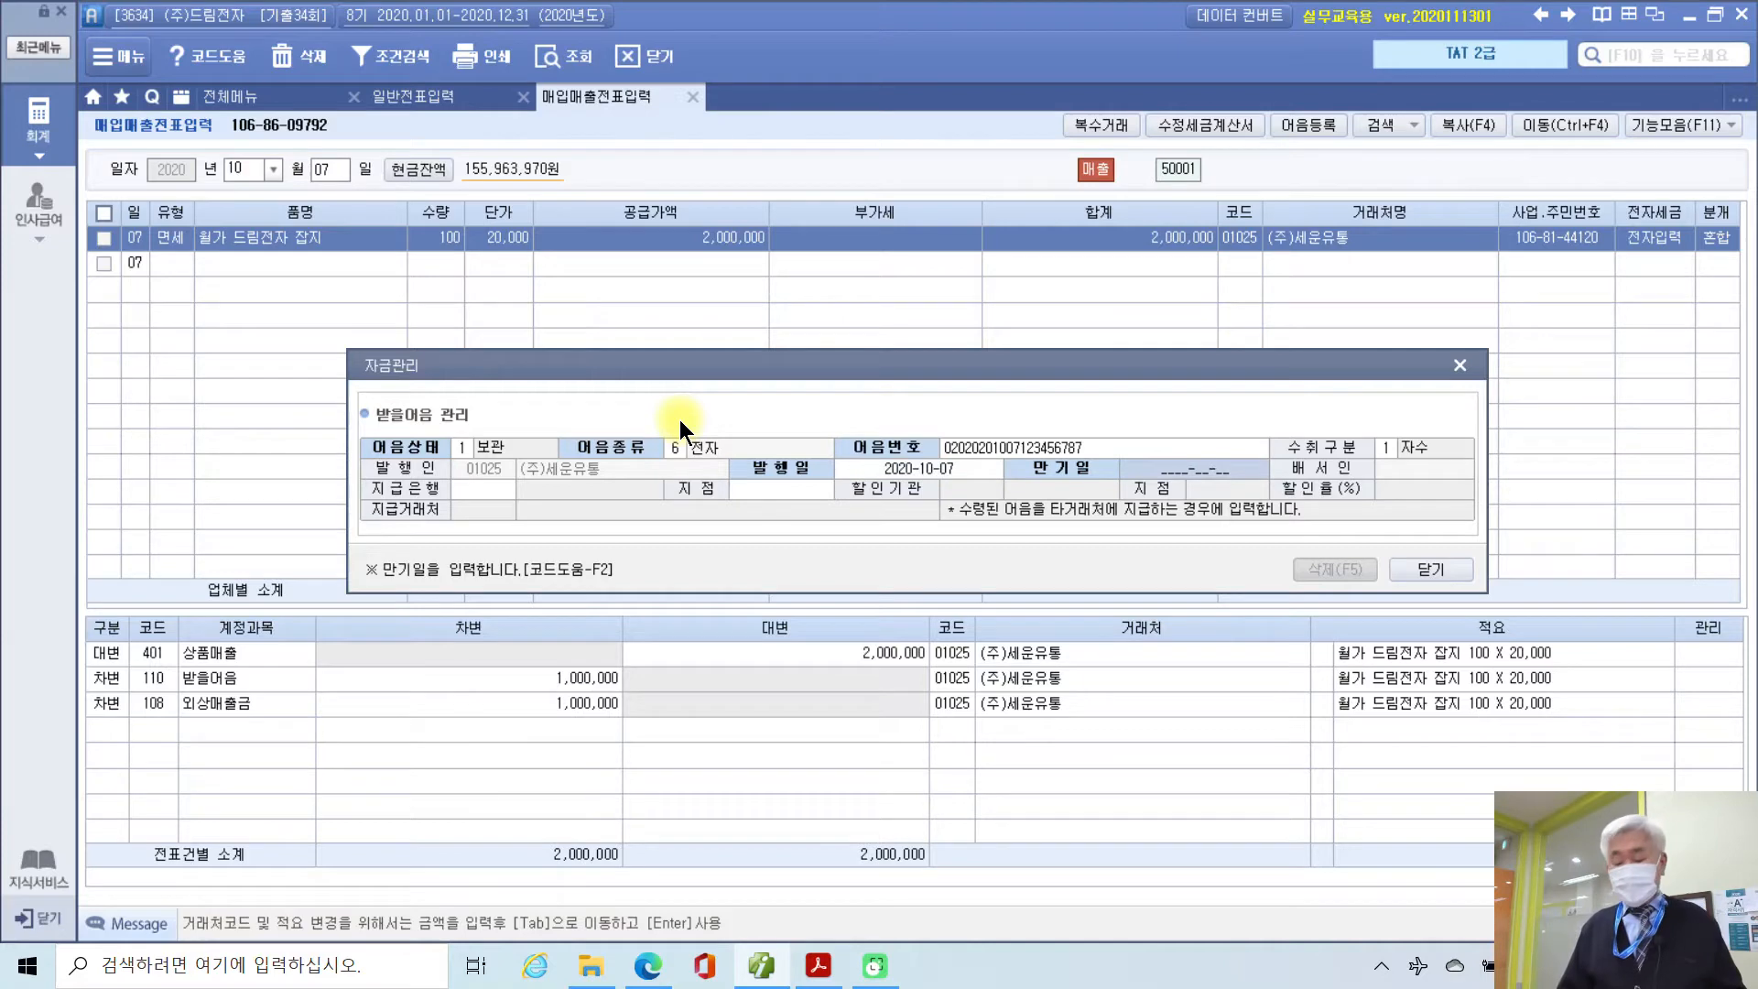
text(2021-01-17)
key(Return)
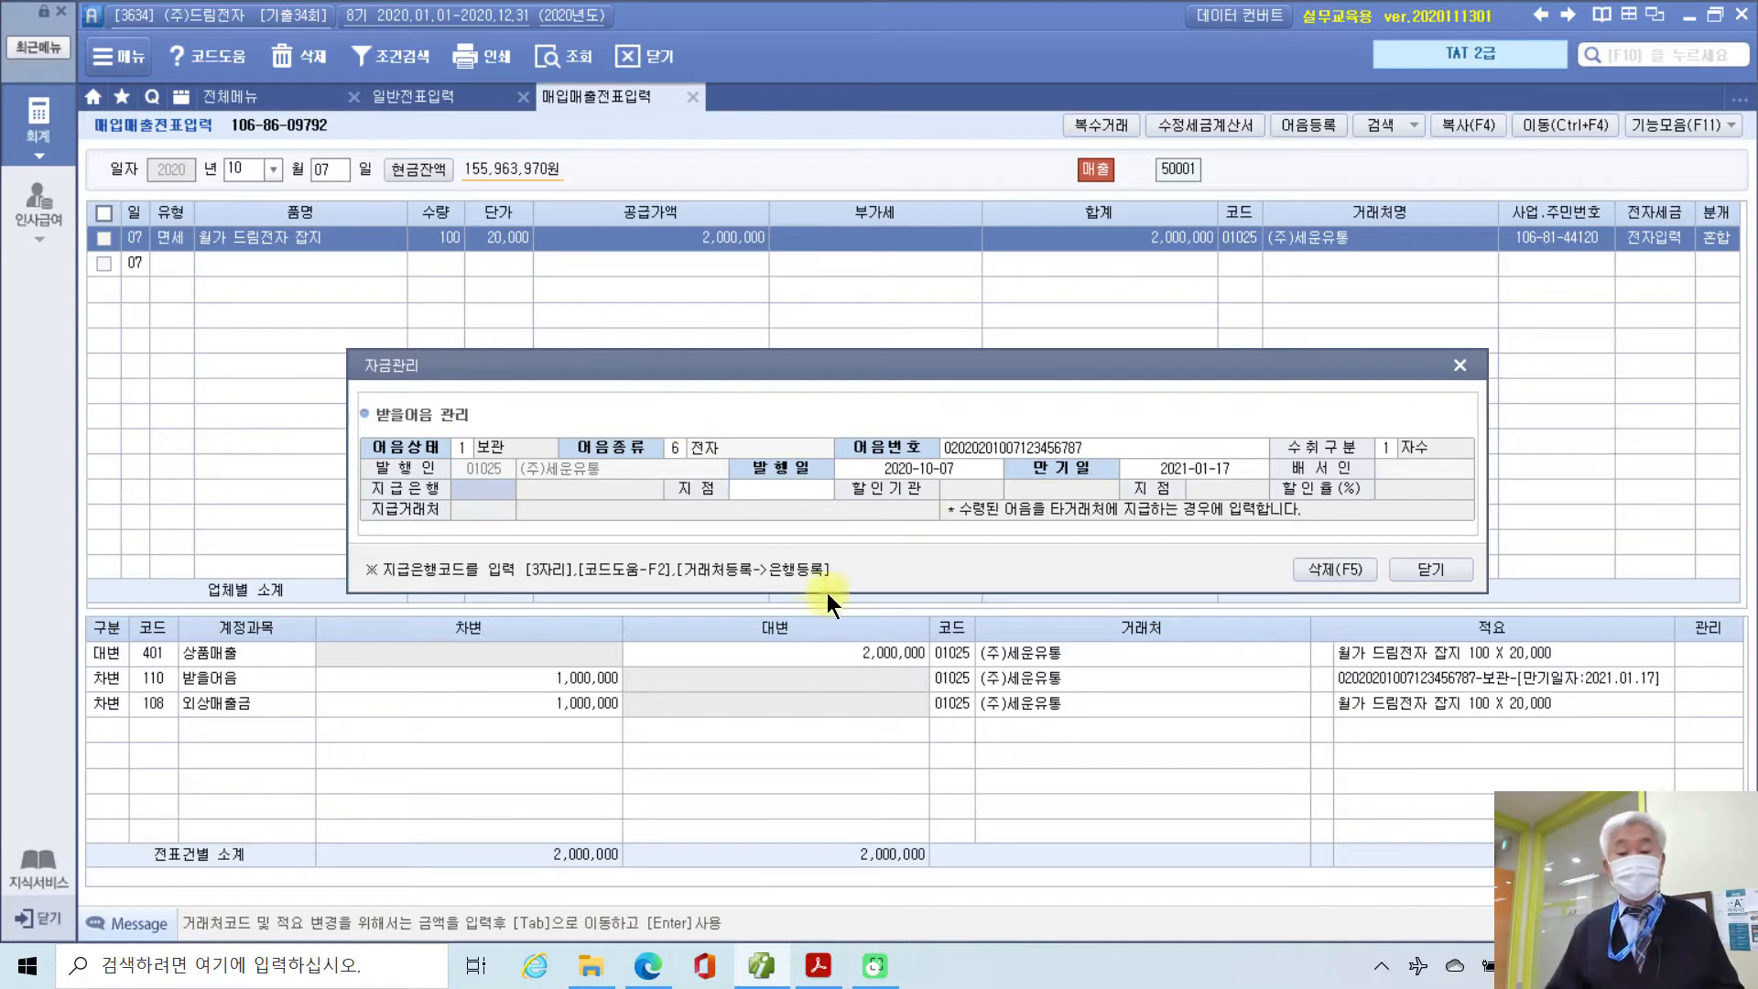
click(1175, 463)
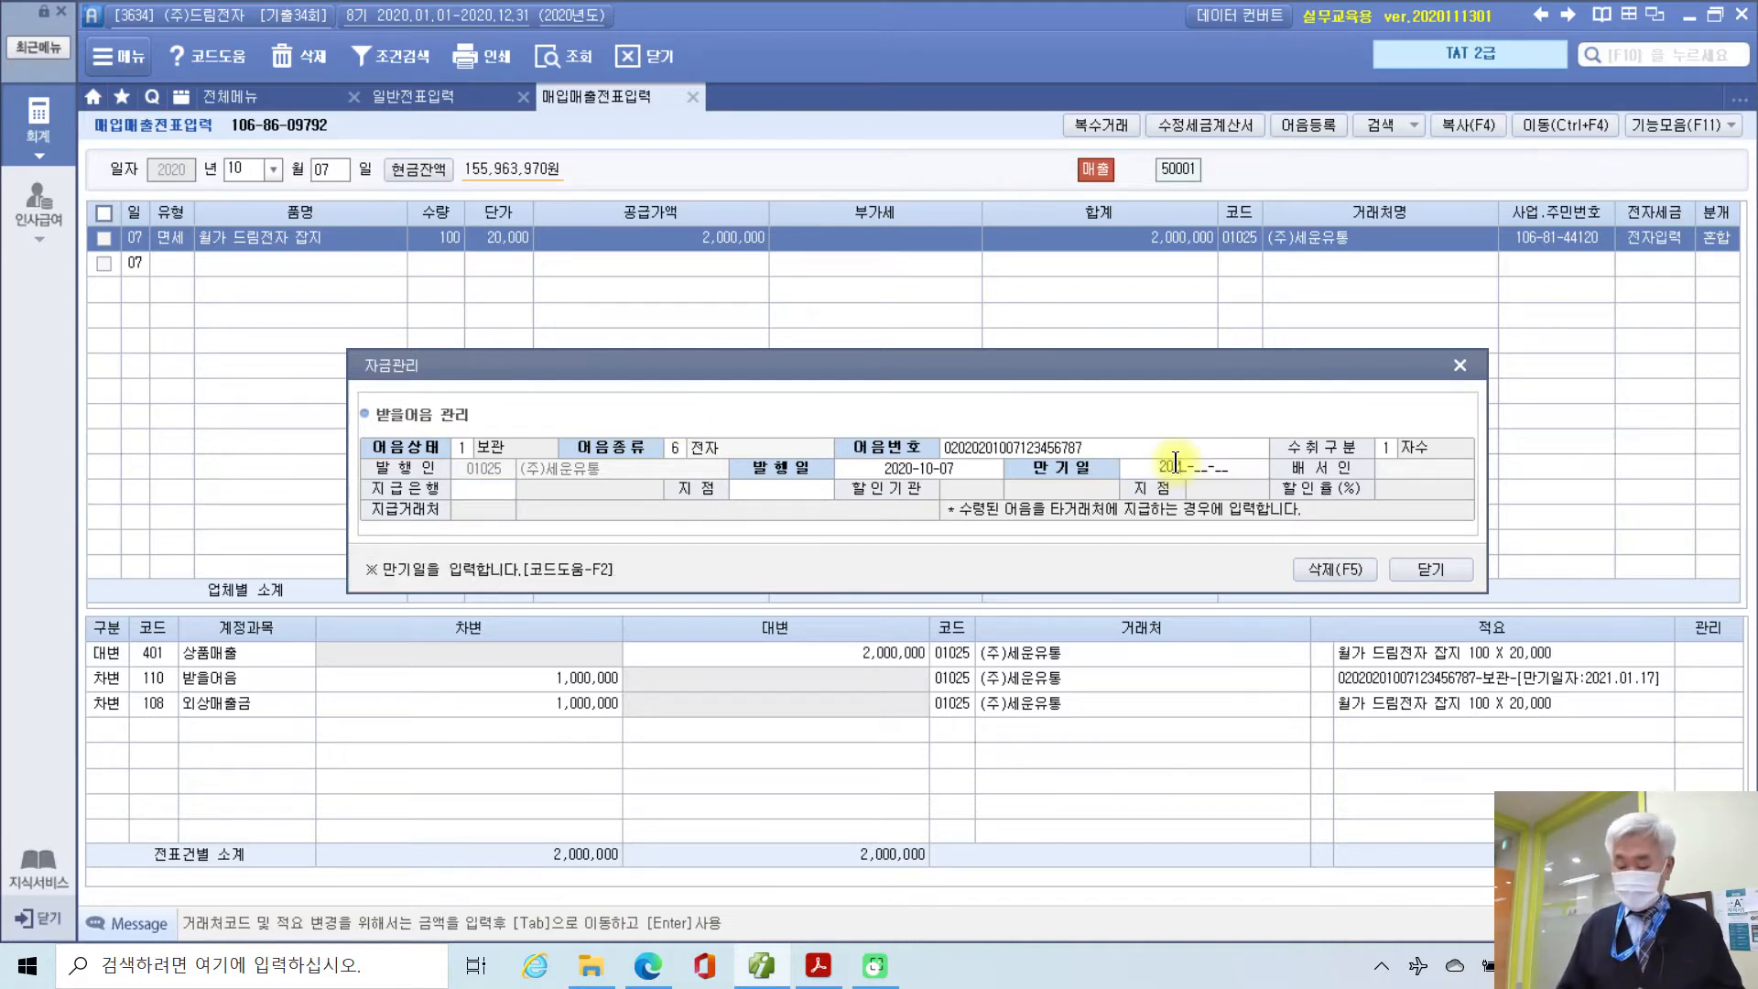
text(0107)
key(Return)
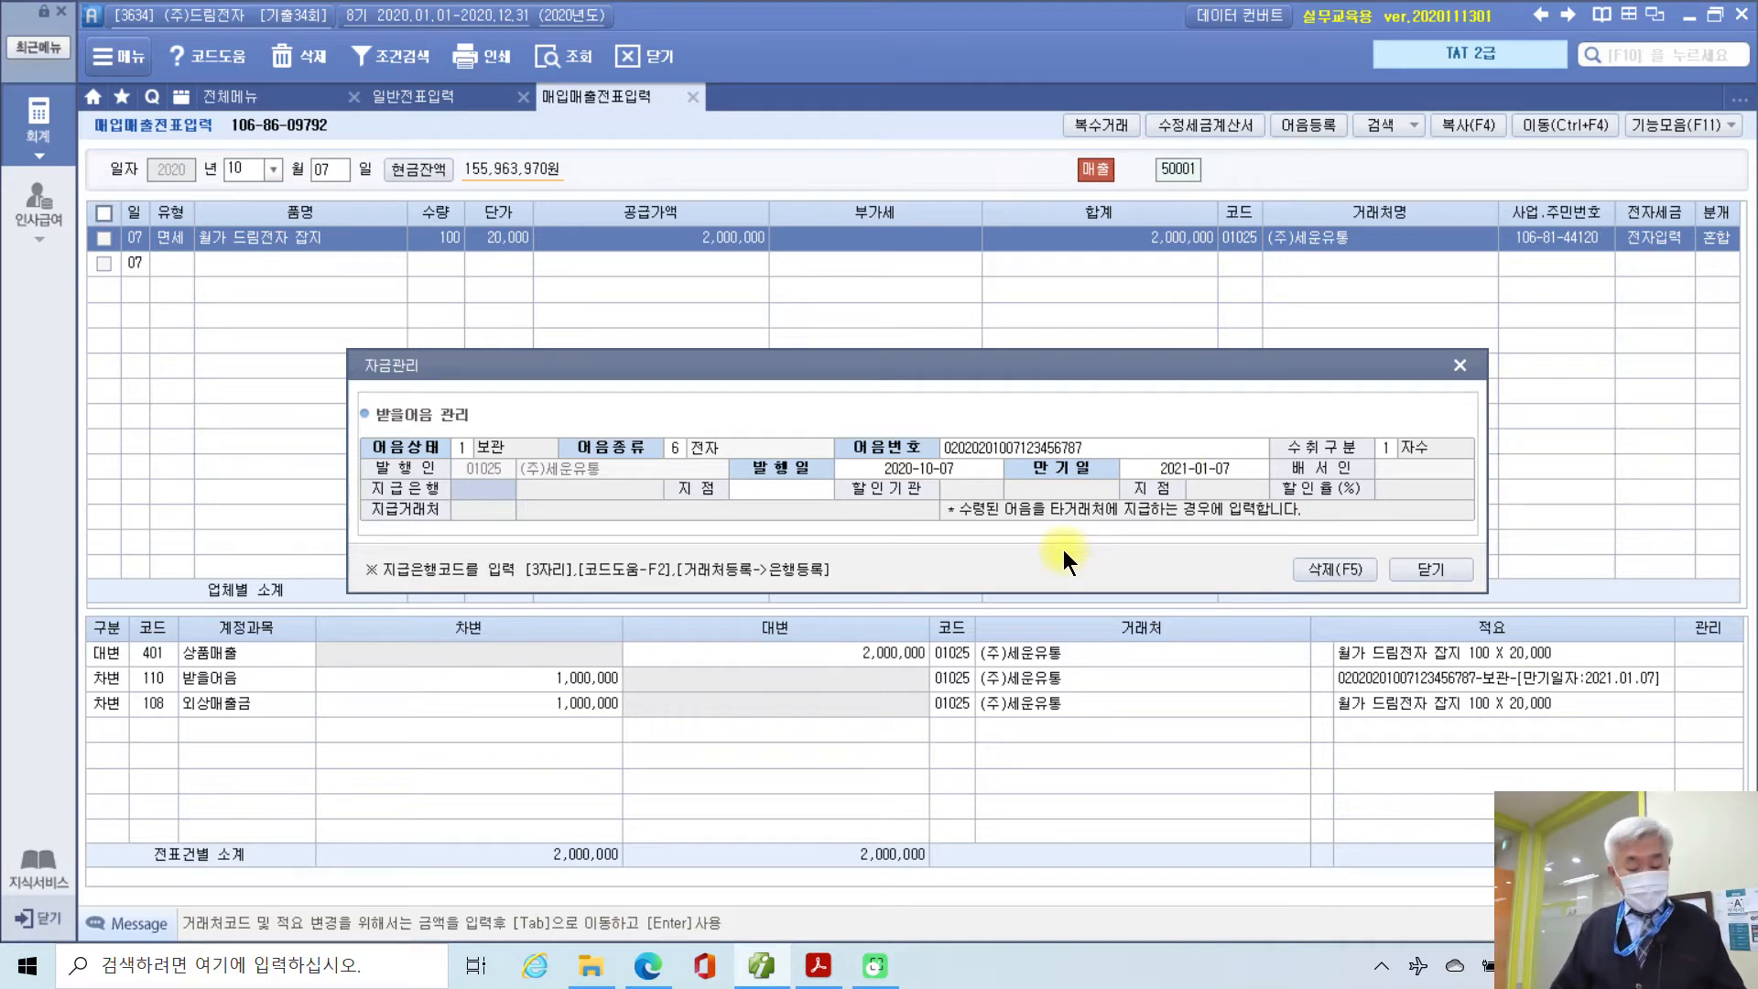
Step: Set the paying bank to 600 우리은행, branch 구로지점, and close the note details
key(F2)
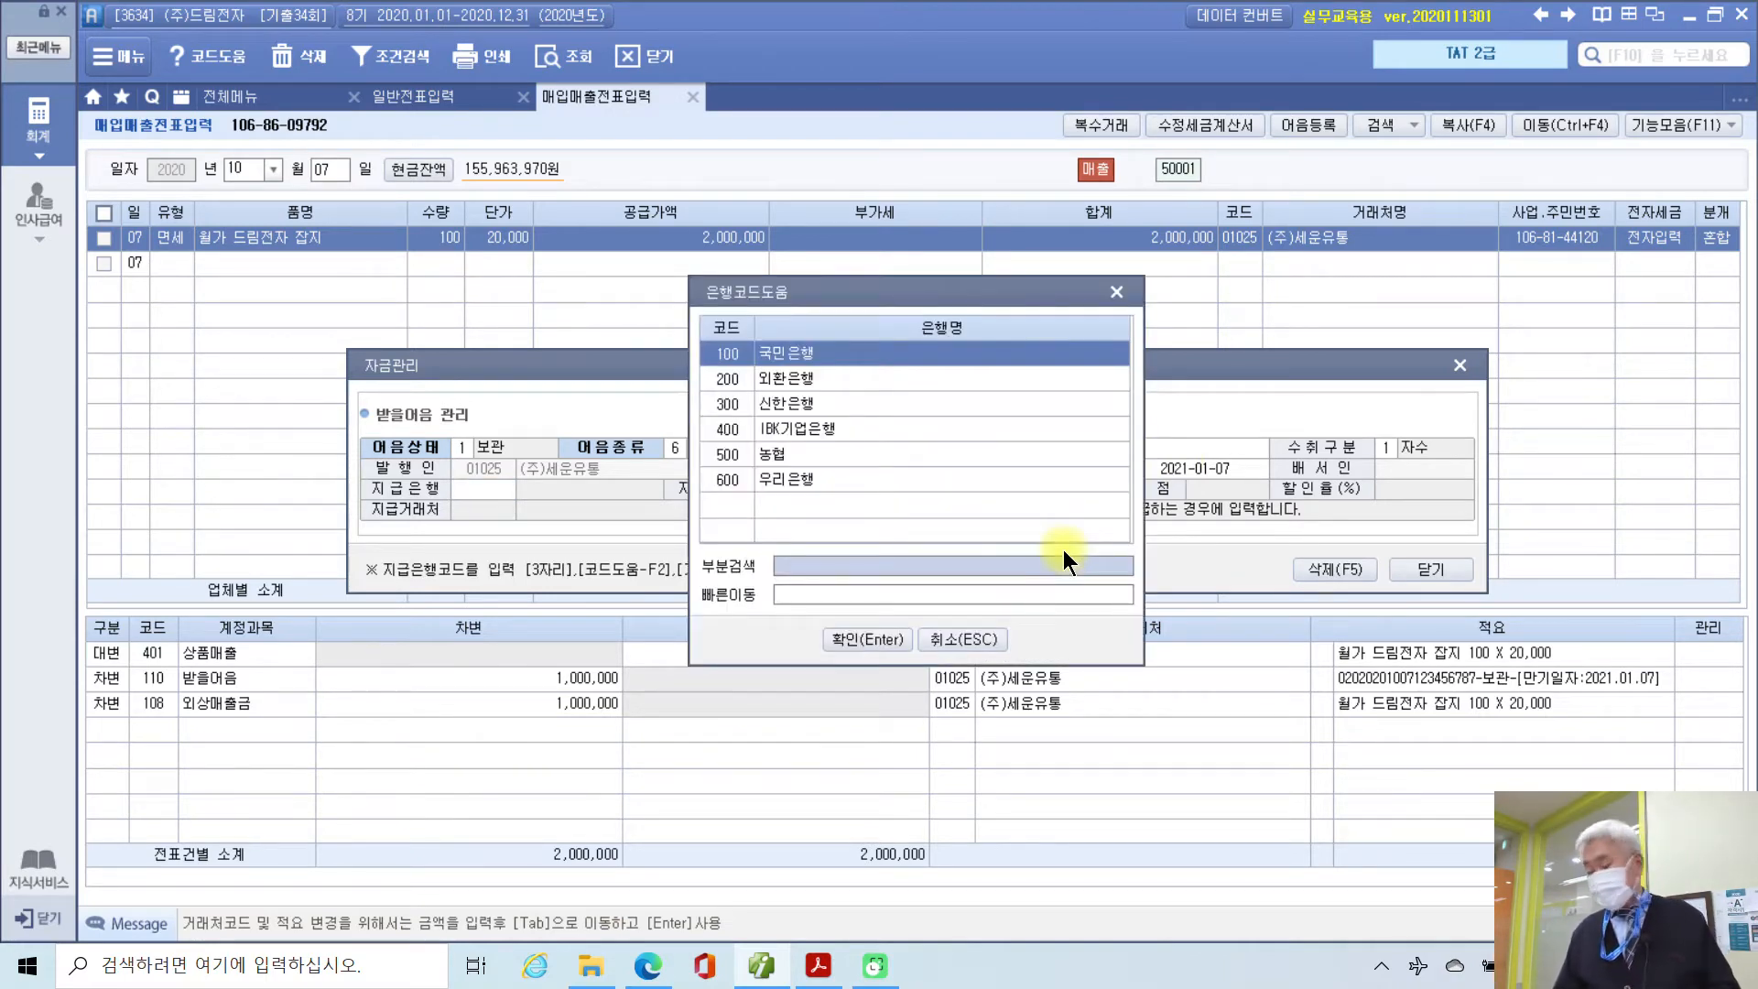
key(Down)
key(Down)
key(Down)
key(Down)
key(Down)
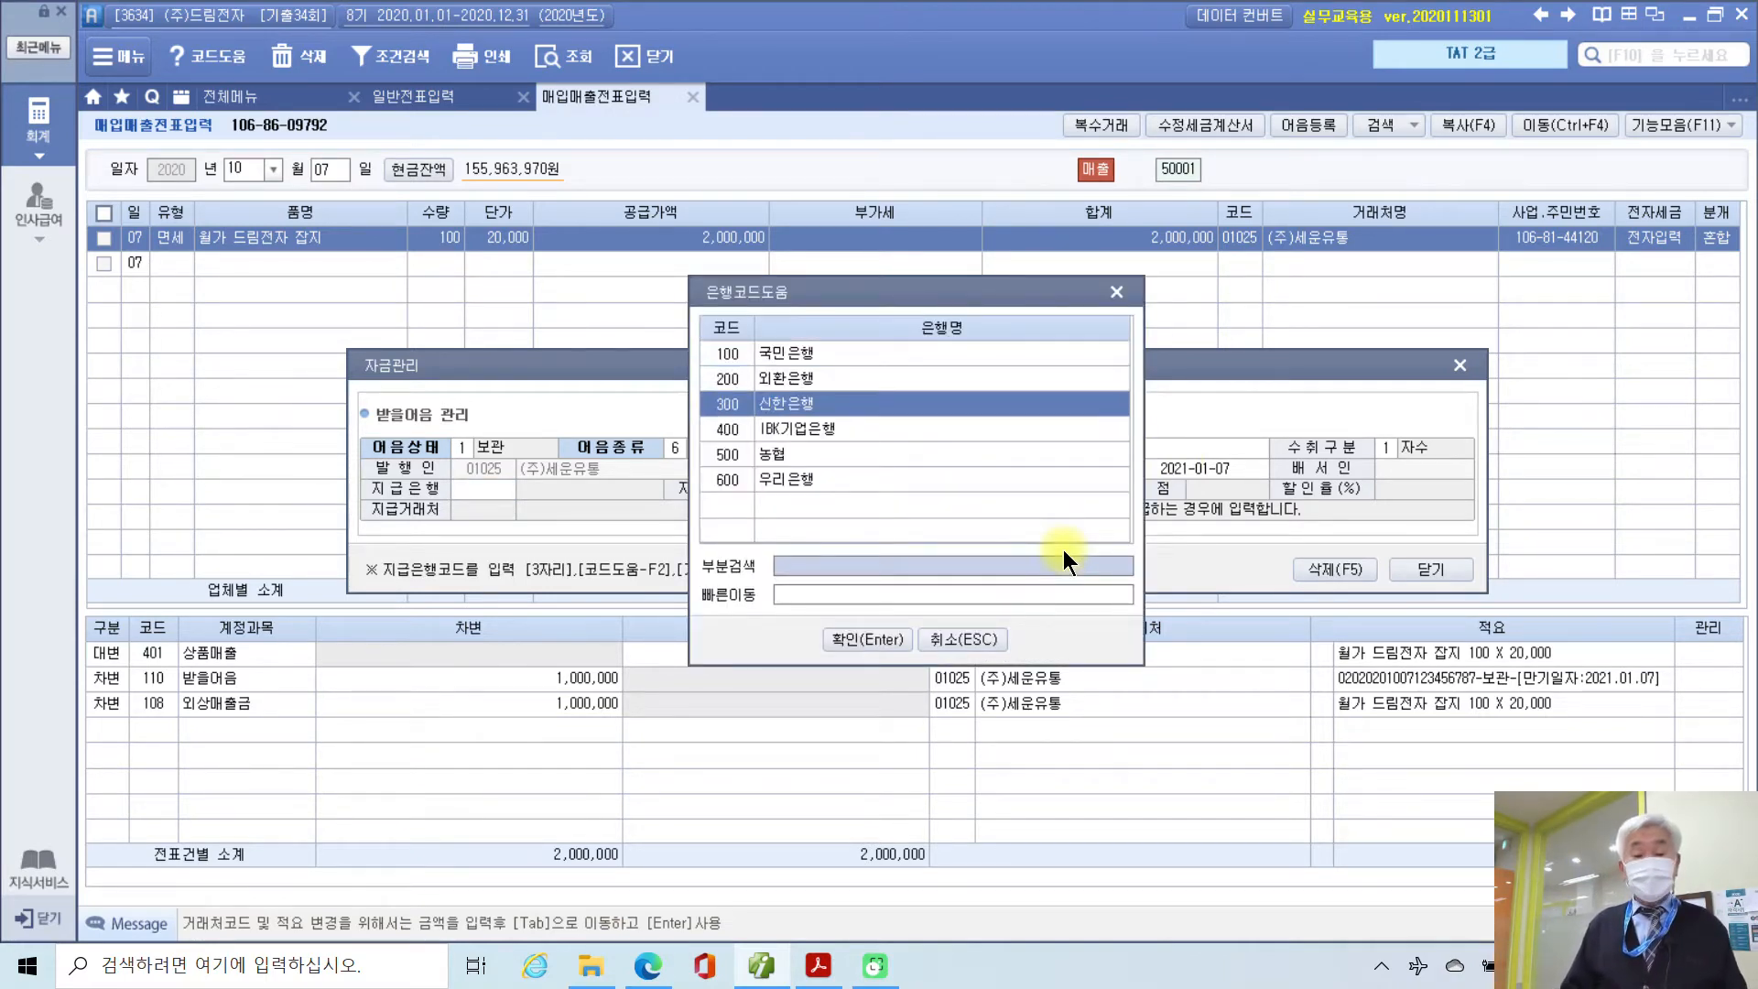
key(Return)
key(Return)
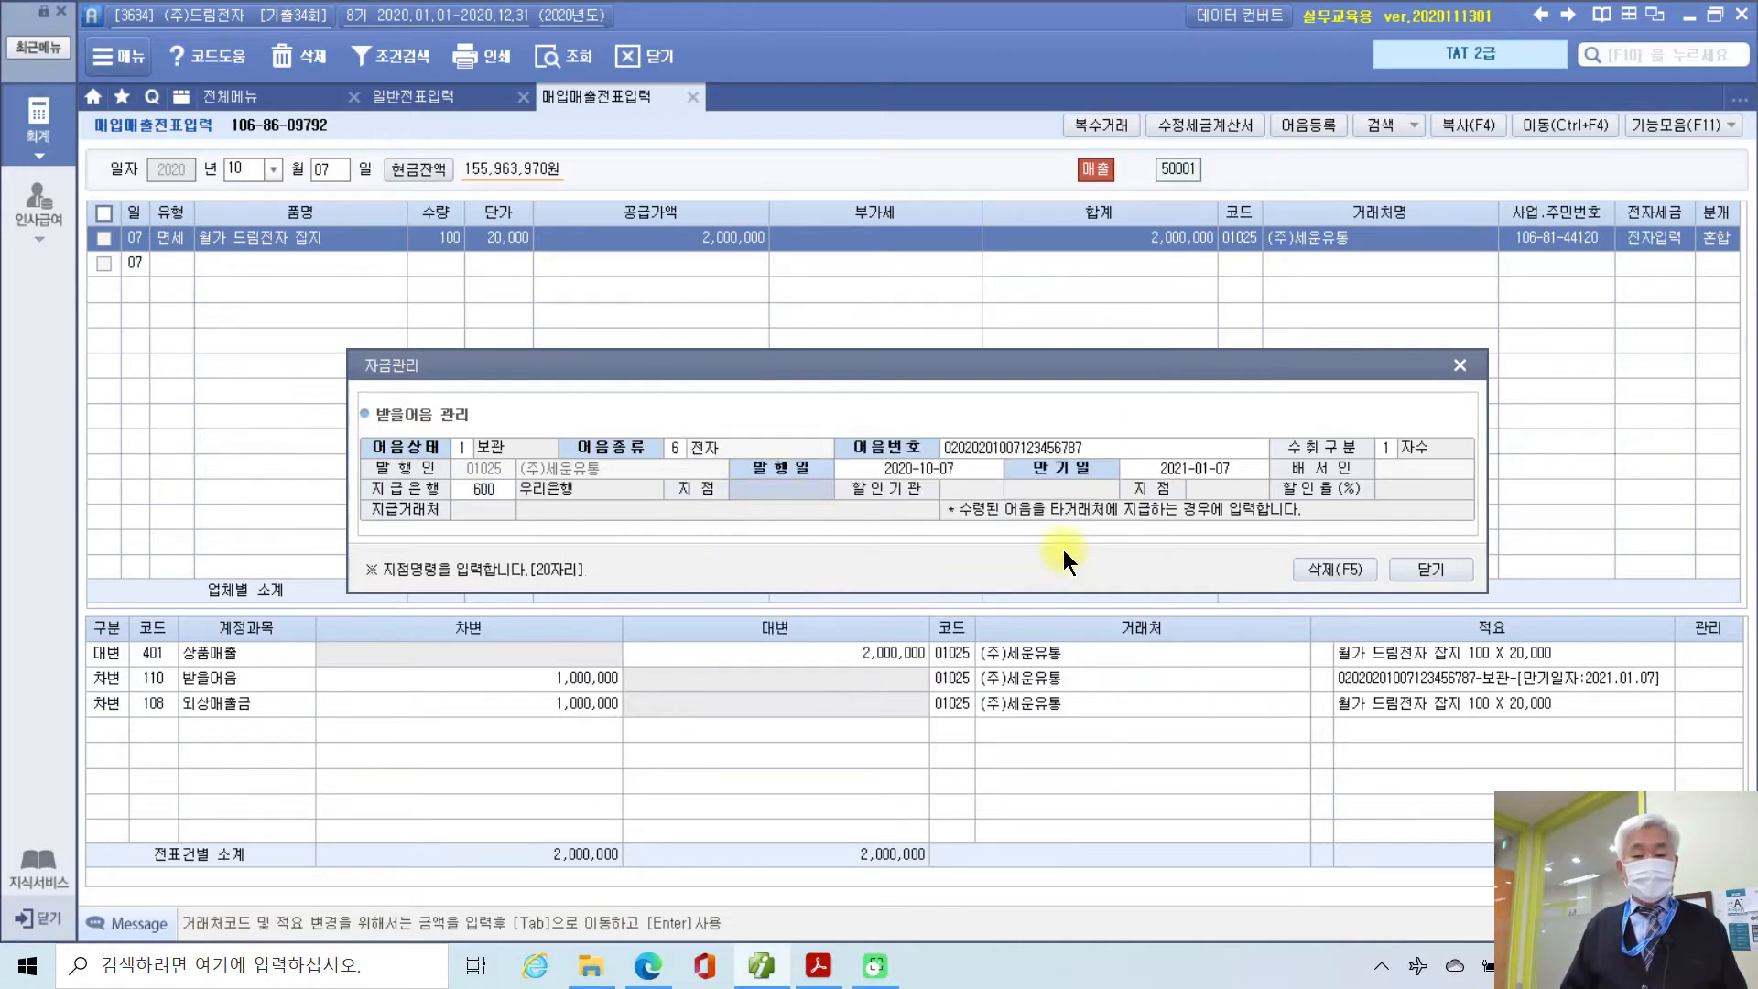
text(구로지점)
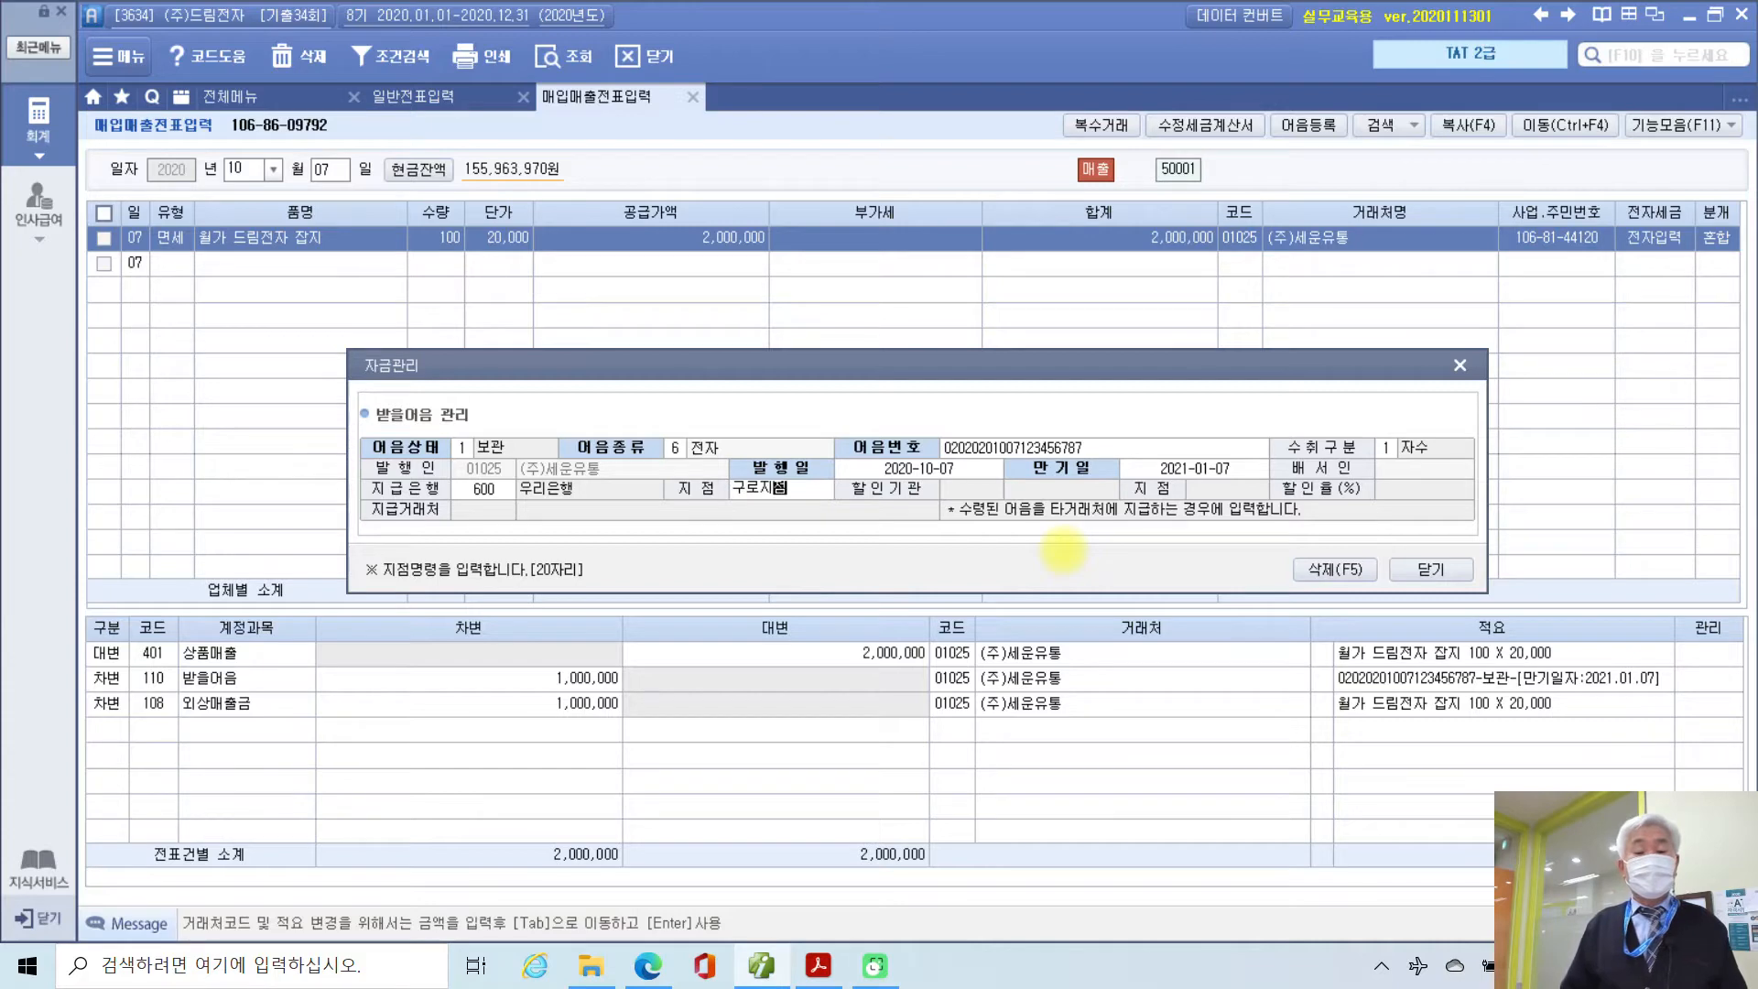
key(Return)
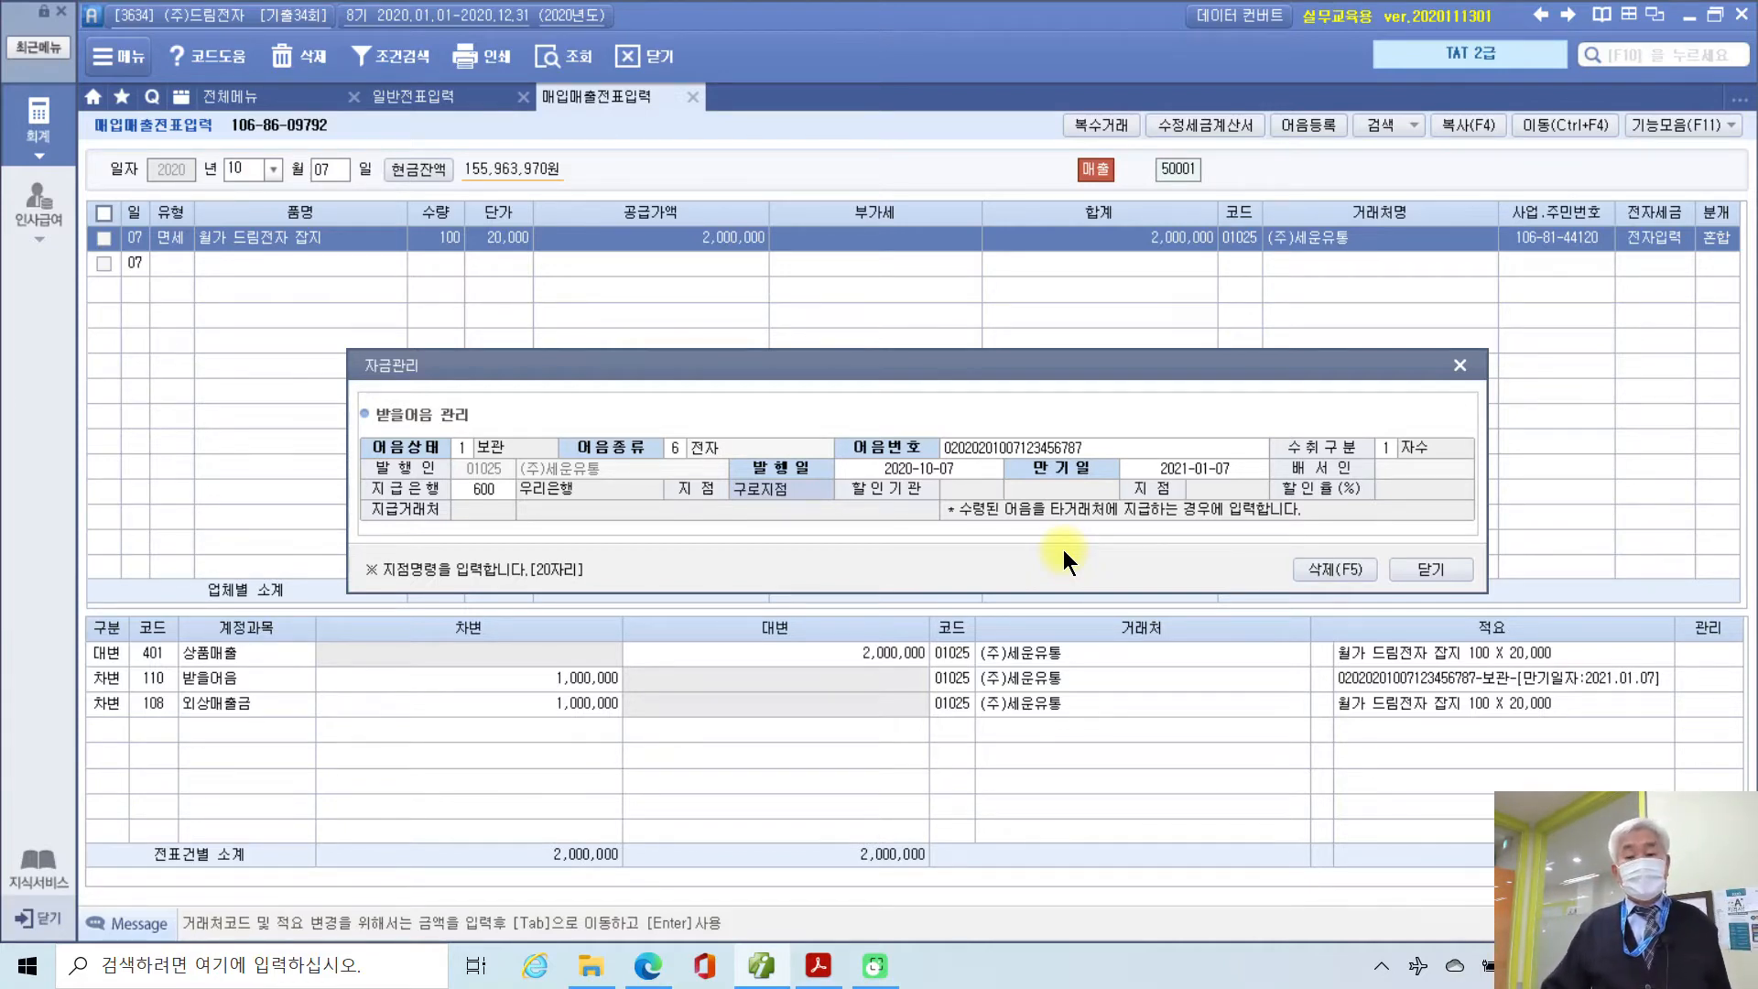
click(1430, 569)
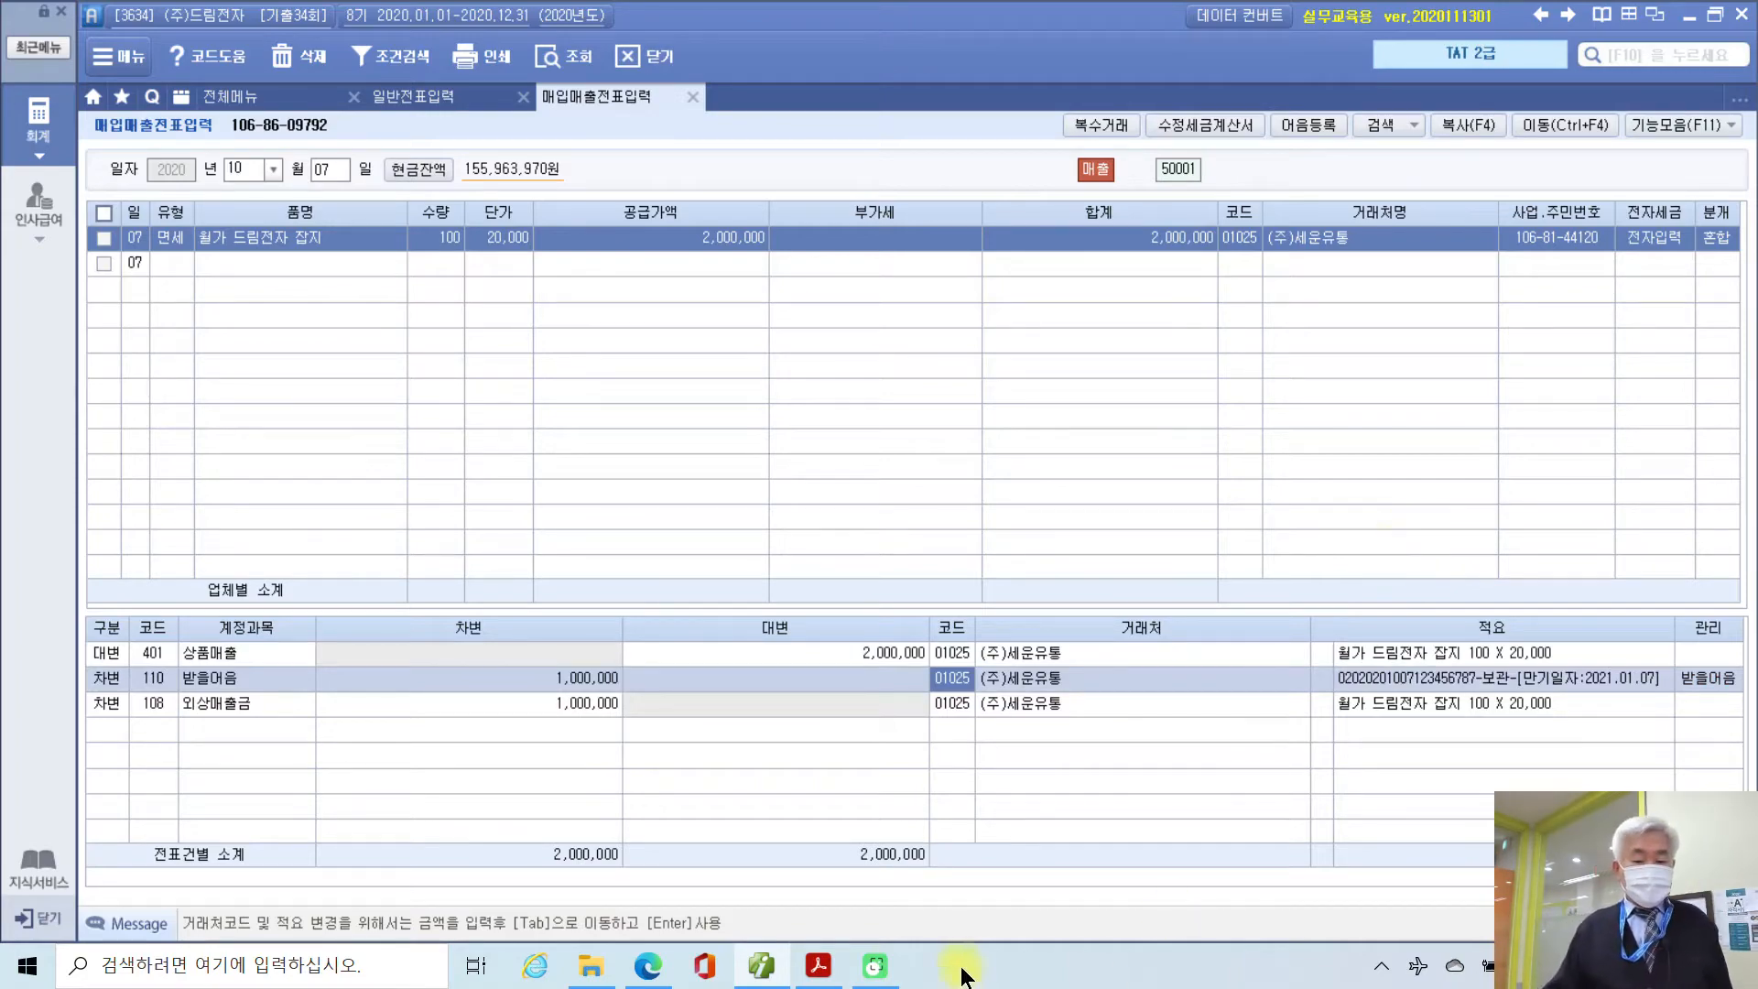
click(818, 965)
Step: Scroll to task 3's revised tax invoice and ink-mark 수정 and the supplier's registration number
scroll(916, 759, down, 20)
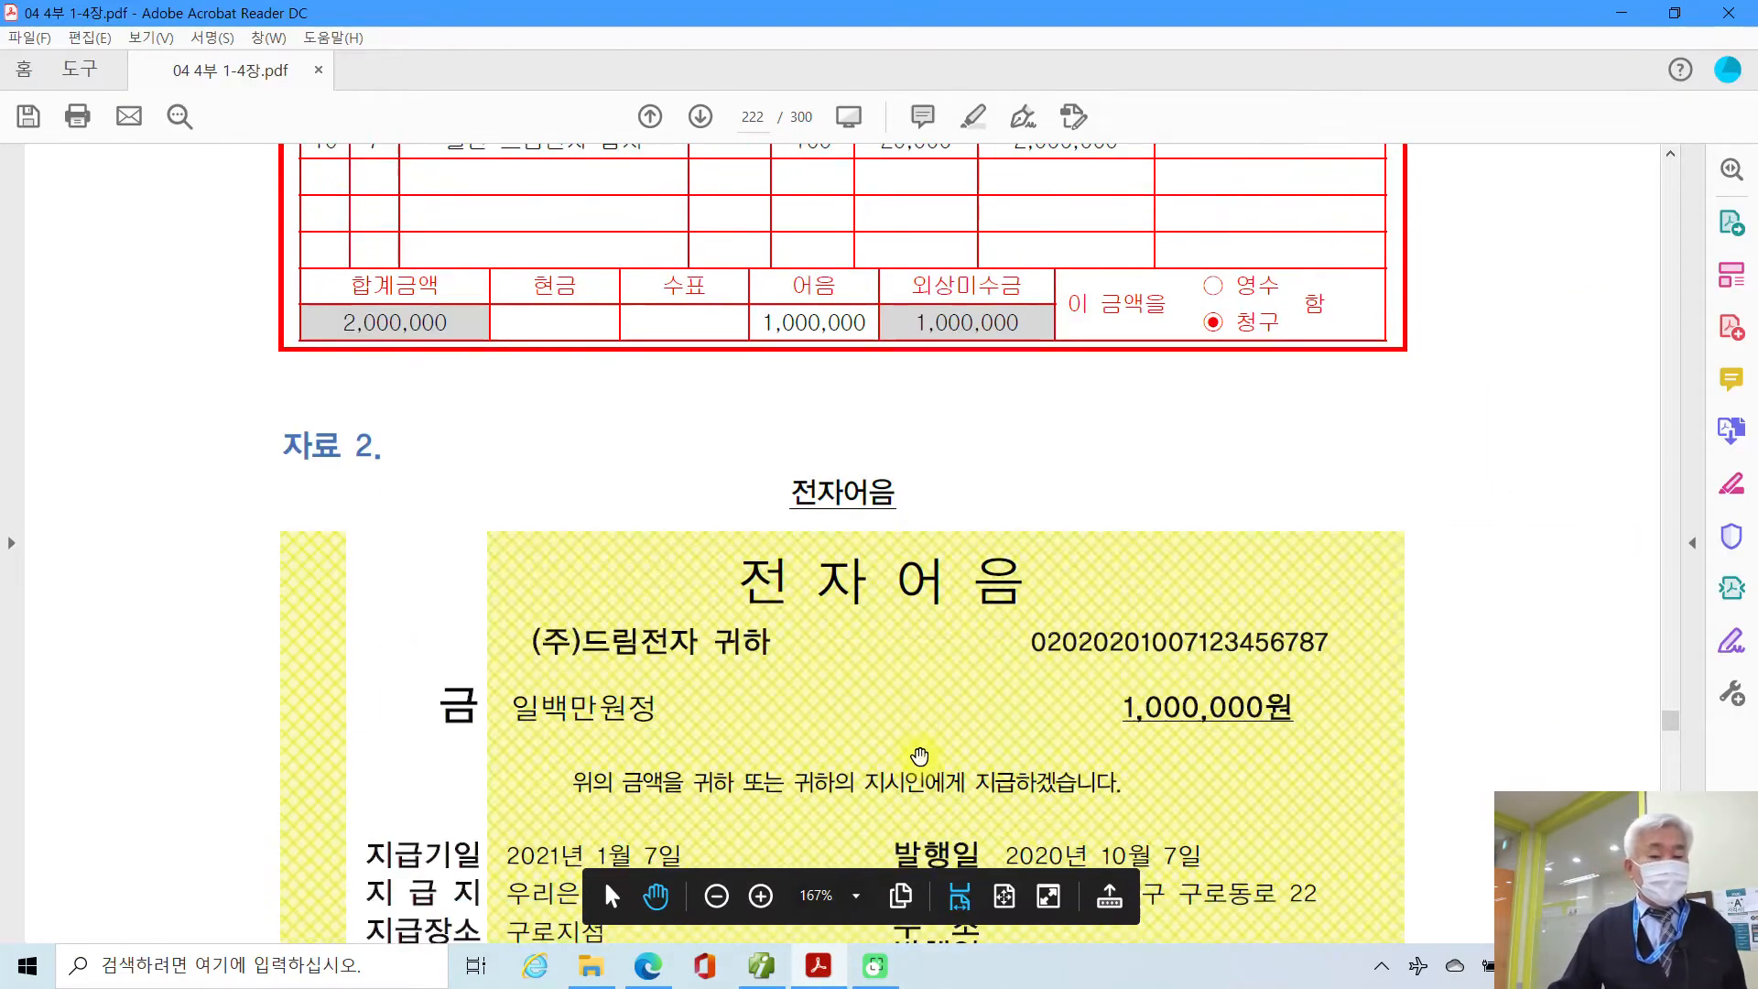
scroll(936, 765, down, 2)
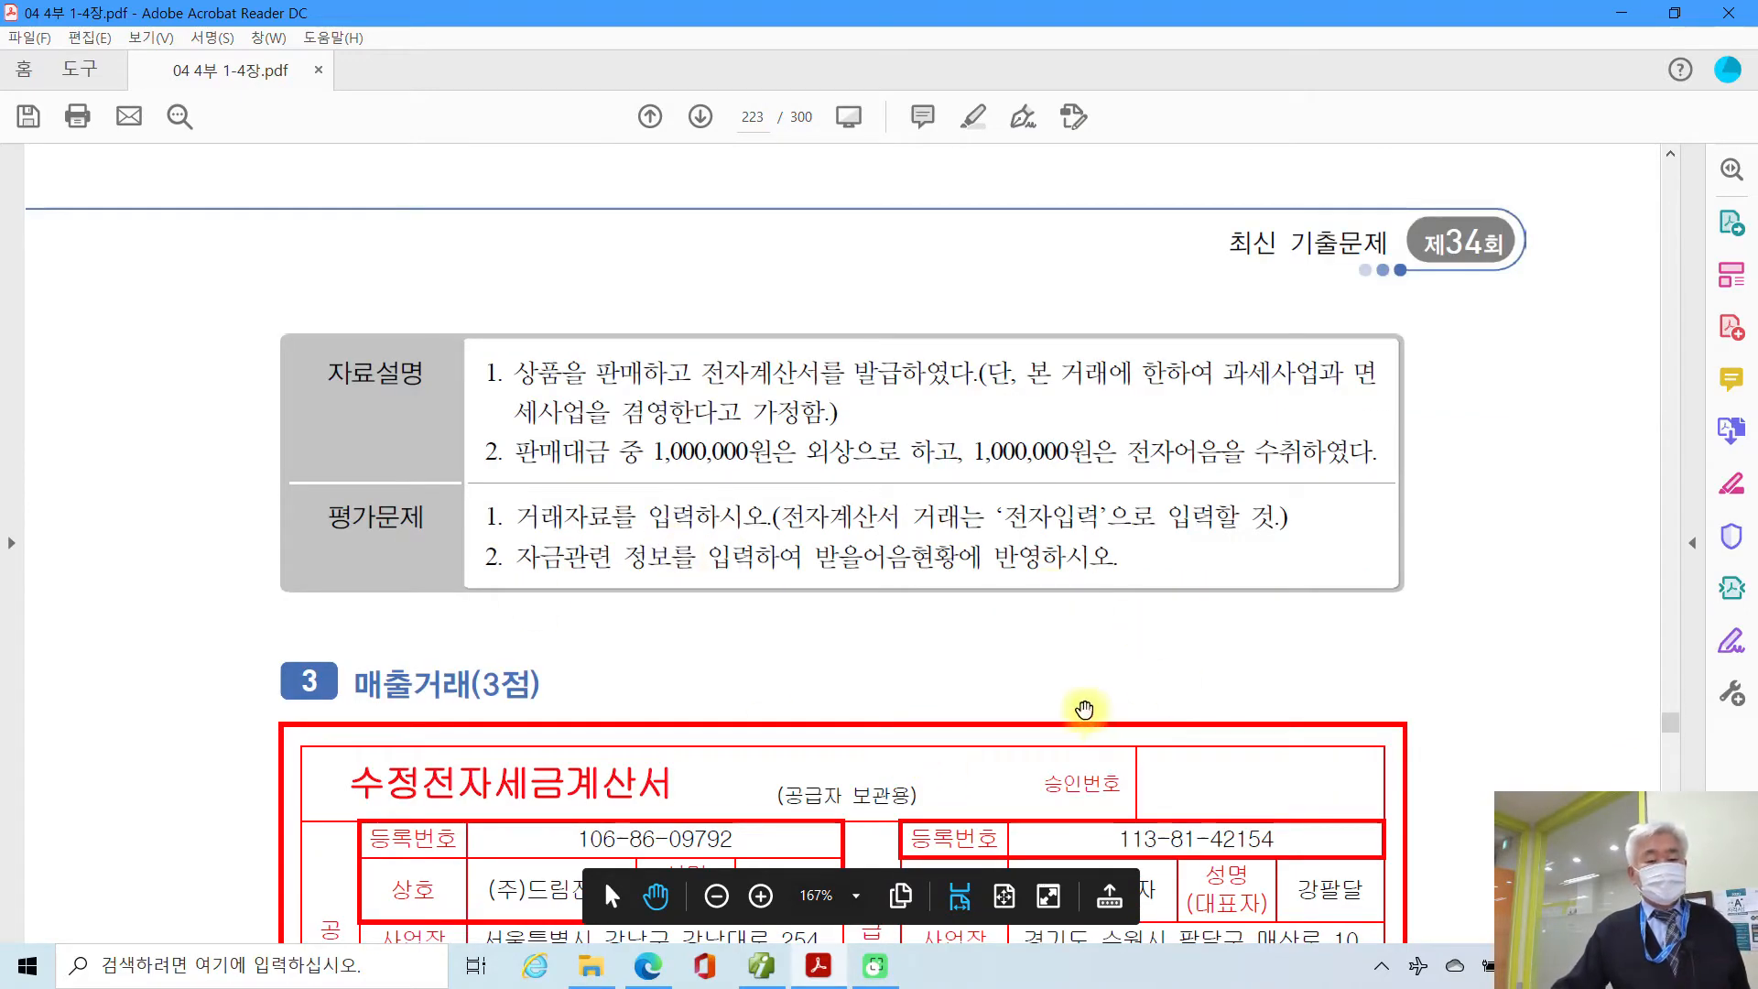
scroll(1080, 705, down, 4)
scroll(1084, 708, down, 1)
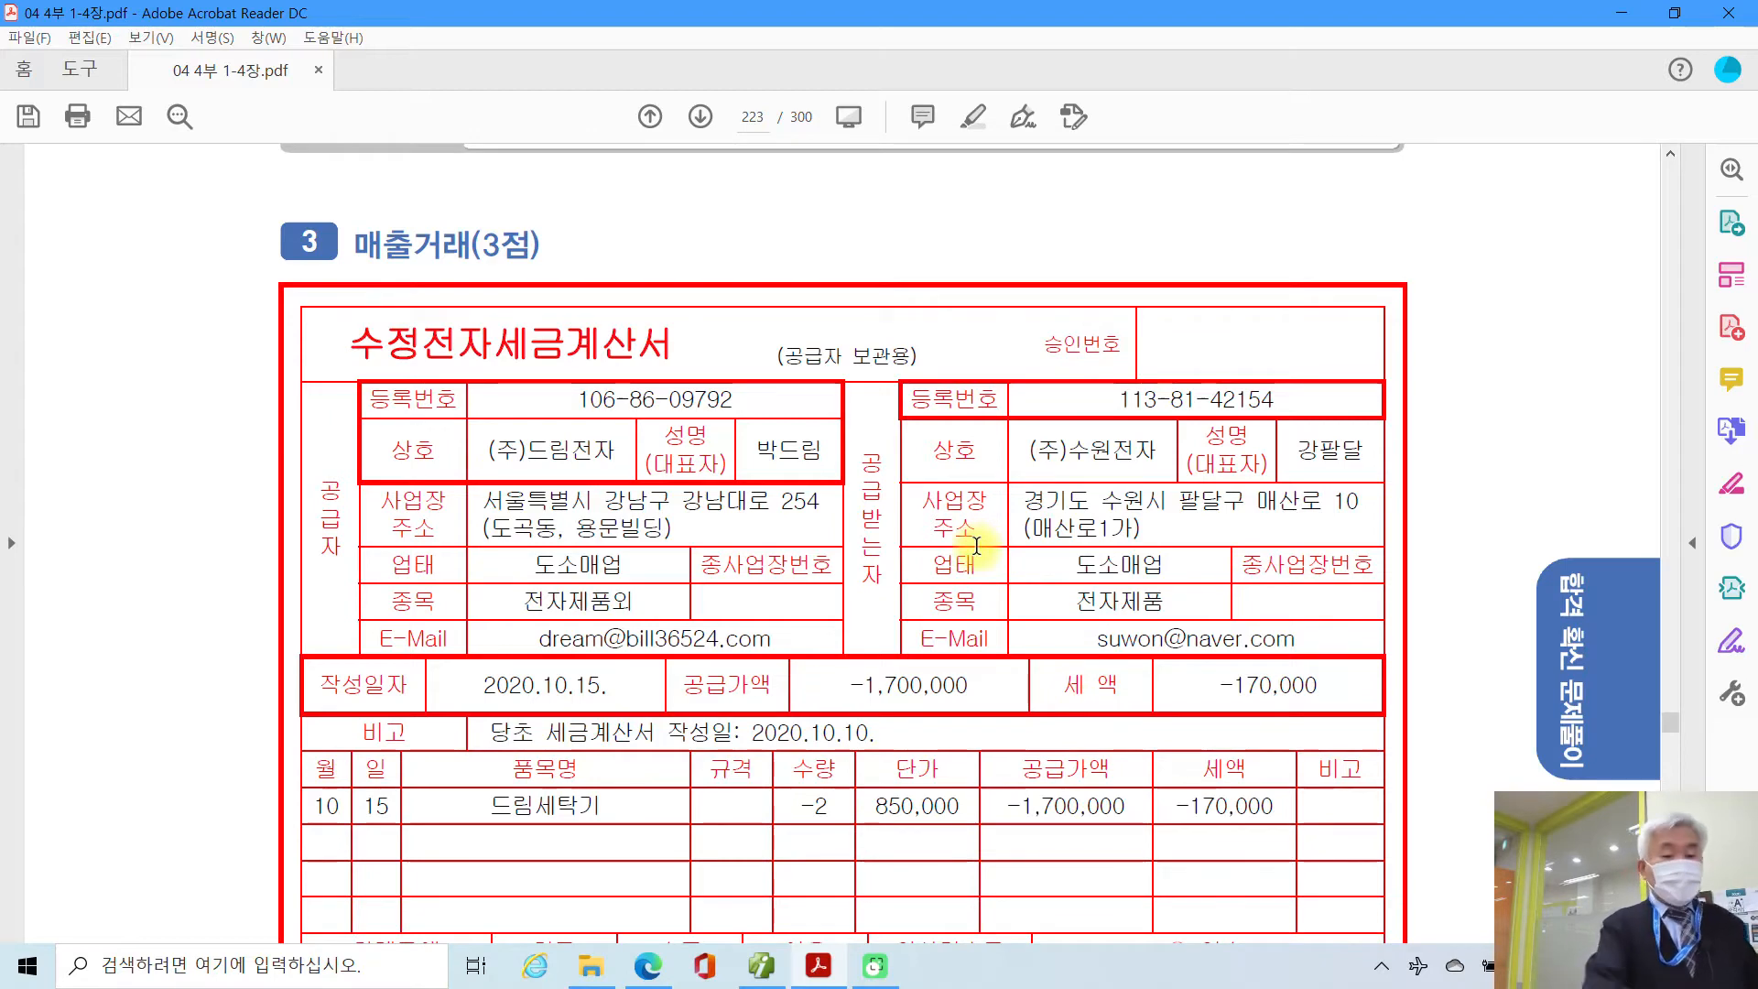
mouse_move(416, 357)
mouse_down()
mouse_move(384, 395)
mouse_move(756, 410)
mouse_up()
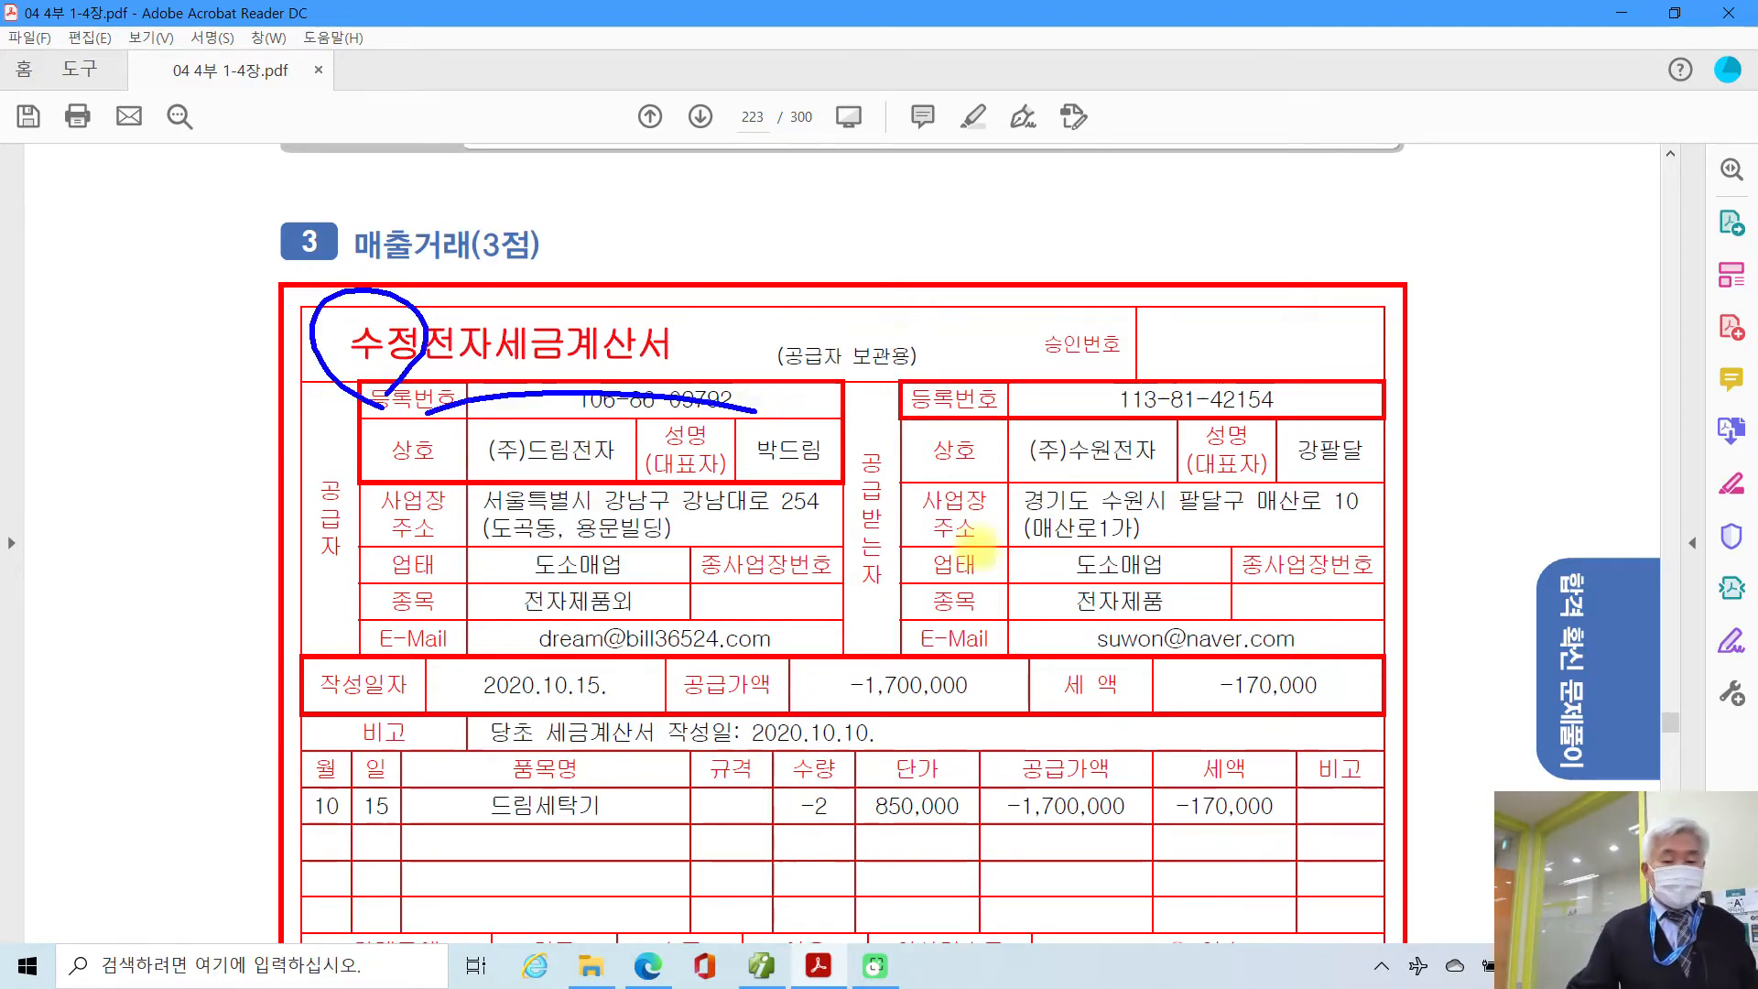
scroll(865, 696, down, 5)
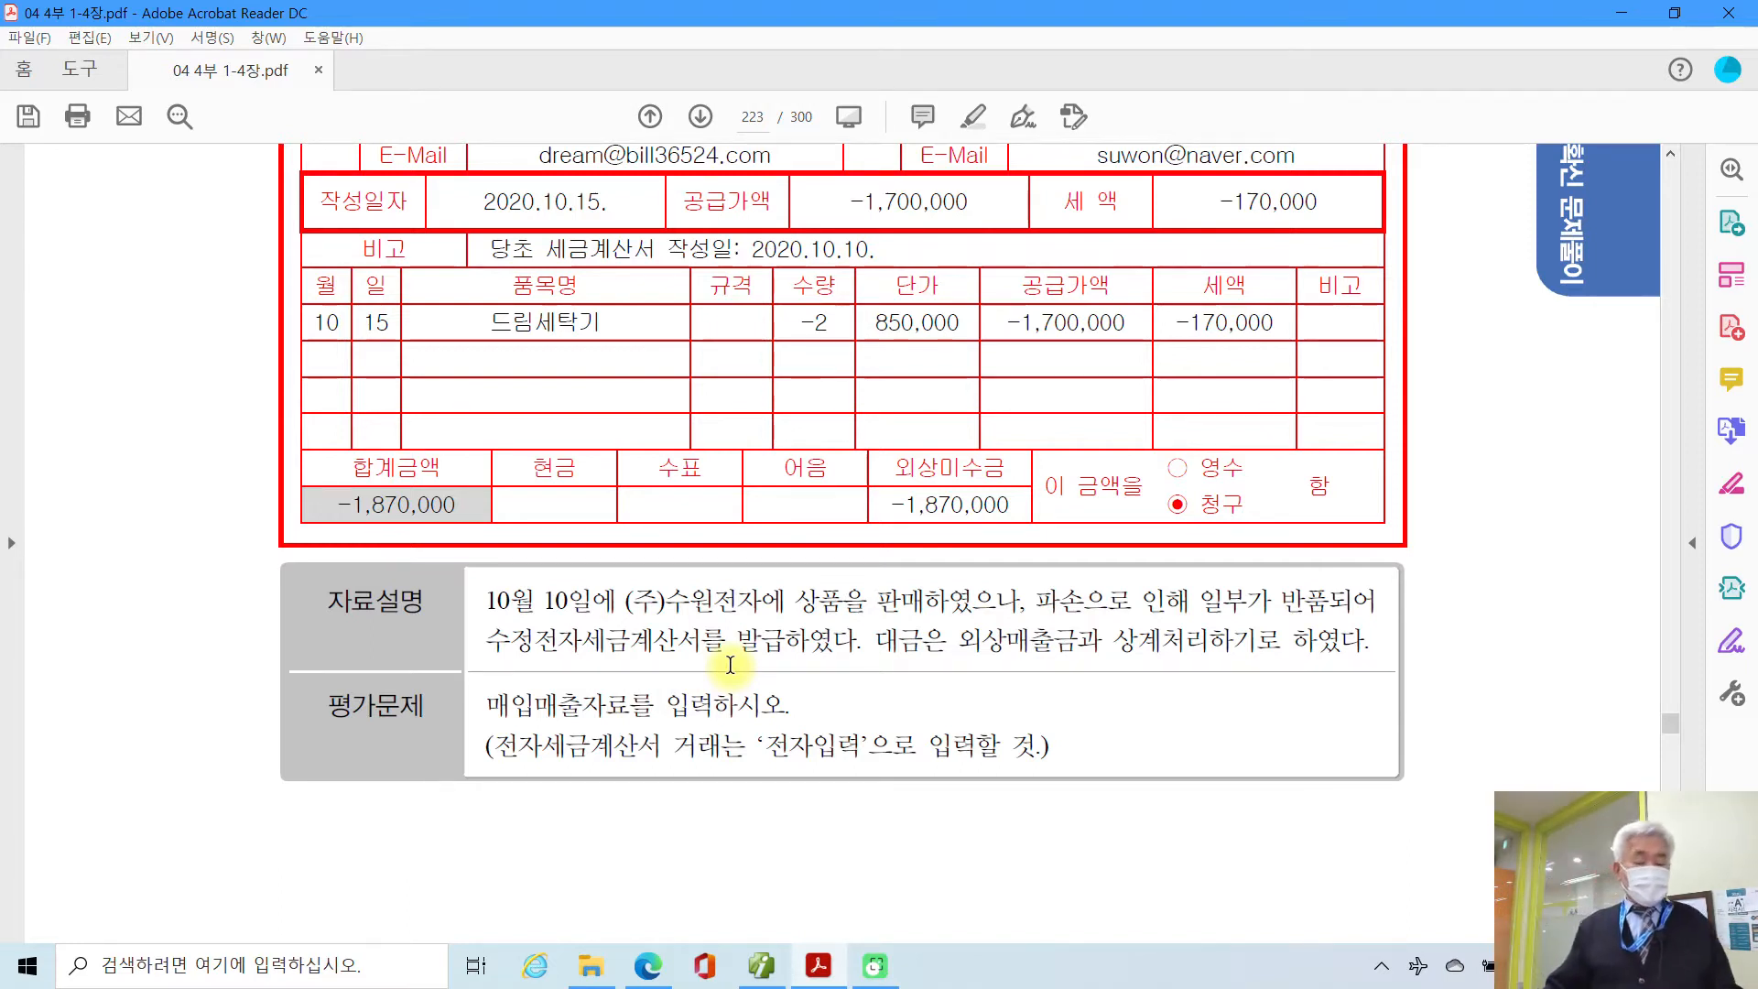
Step: Highlight the phrase '외상매출금과' in yellow in the 자료설명
drag(949, 638, 1103, 639)
right_click(1080, 643)
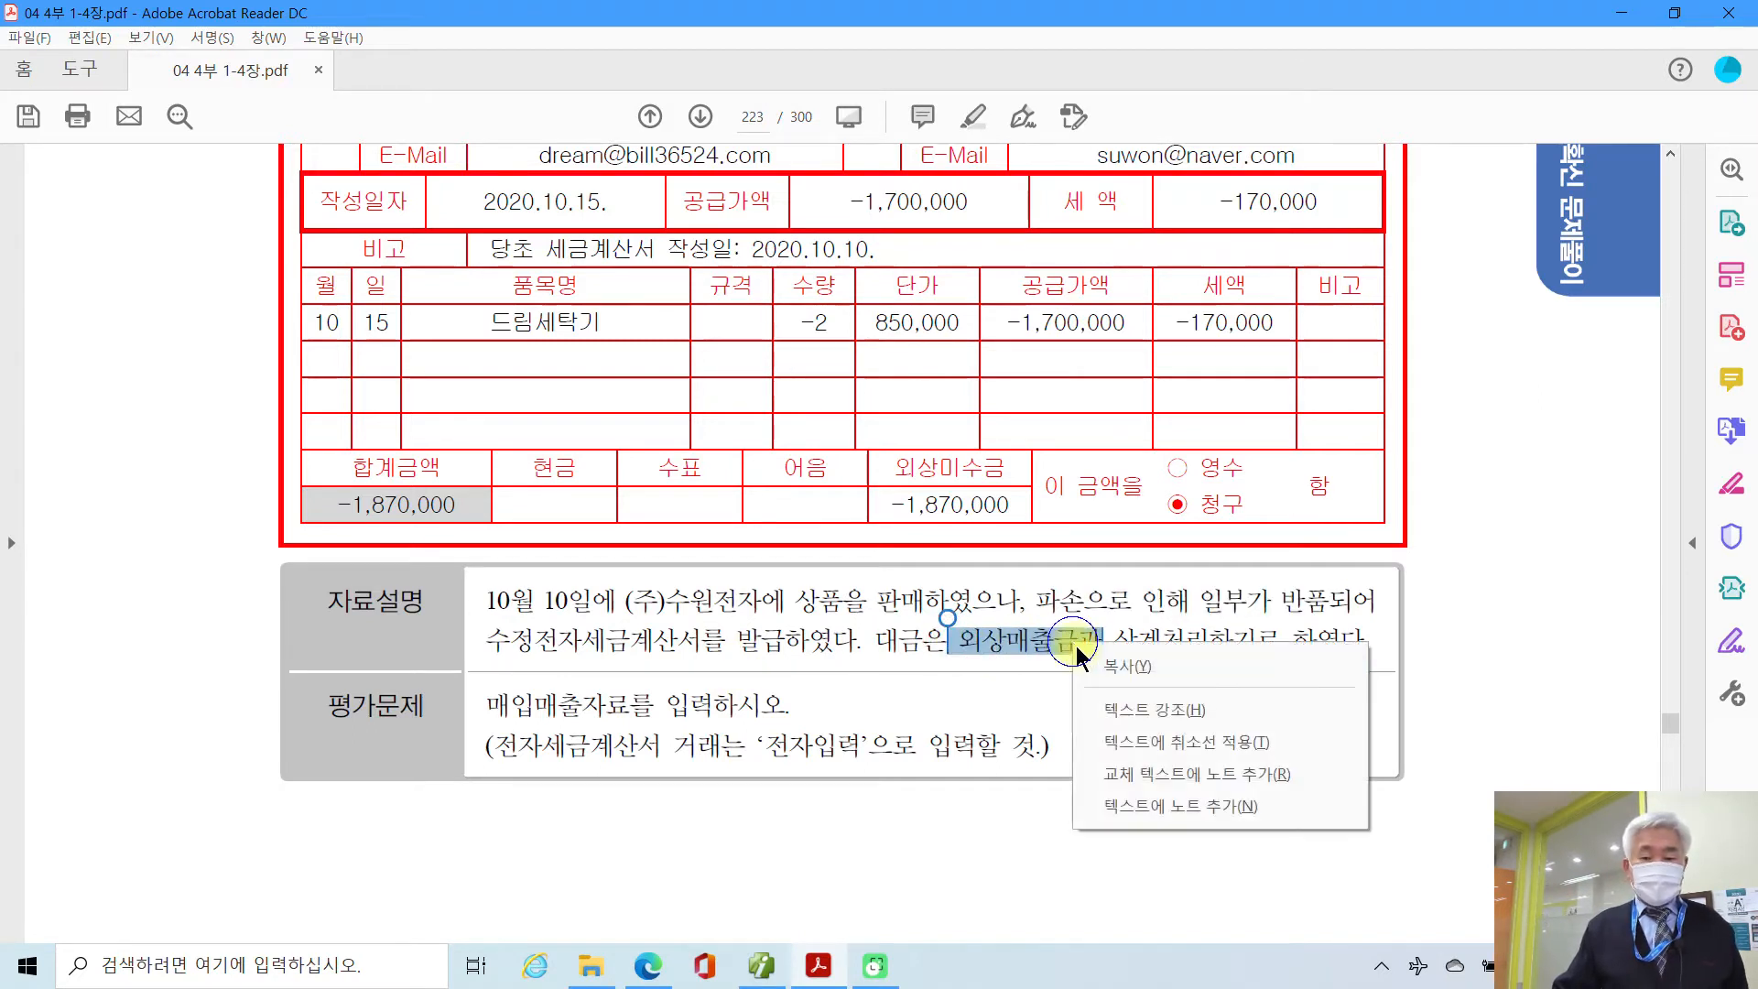
click(1089, 713)
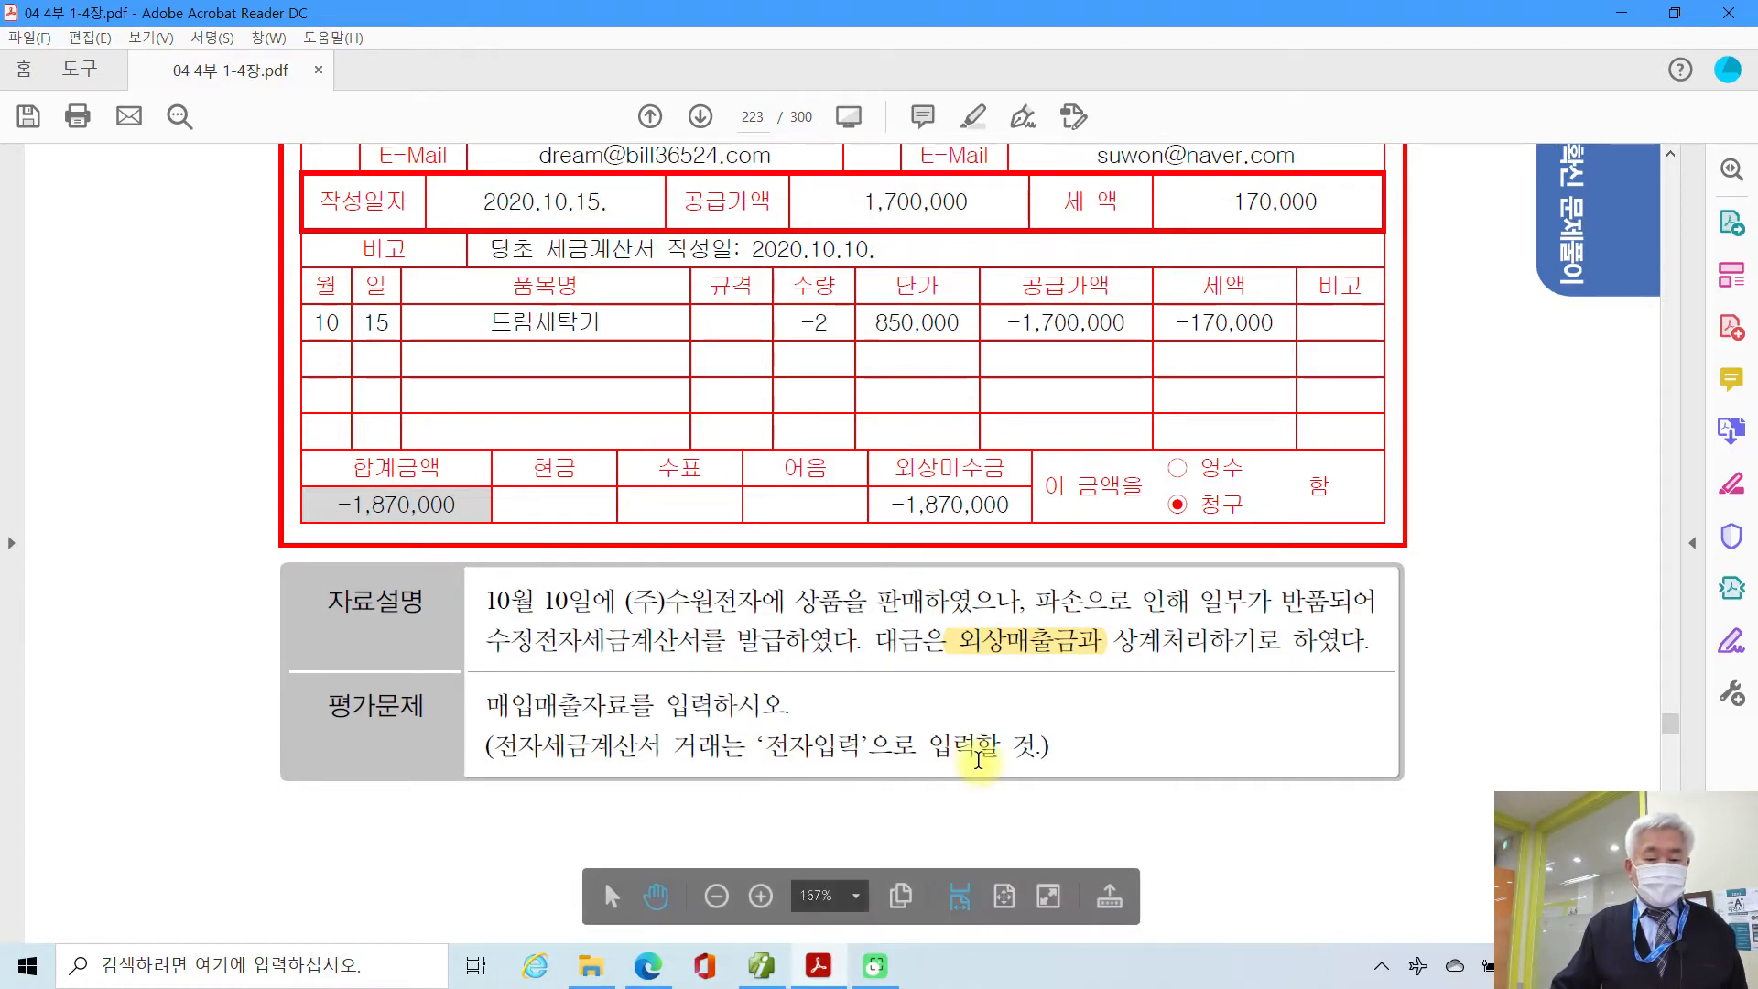
scroll(824, 753, up, 3)
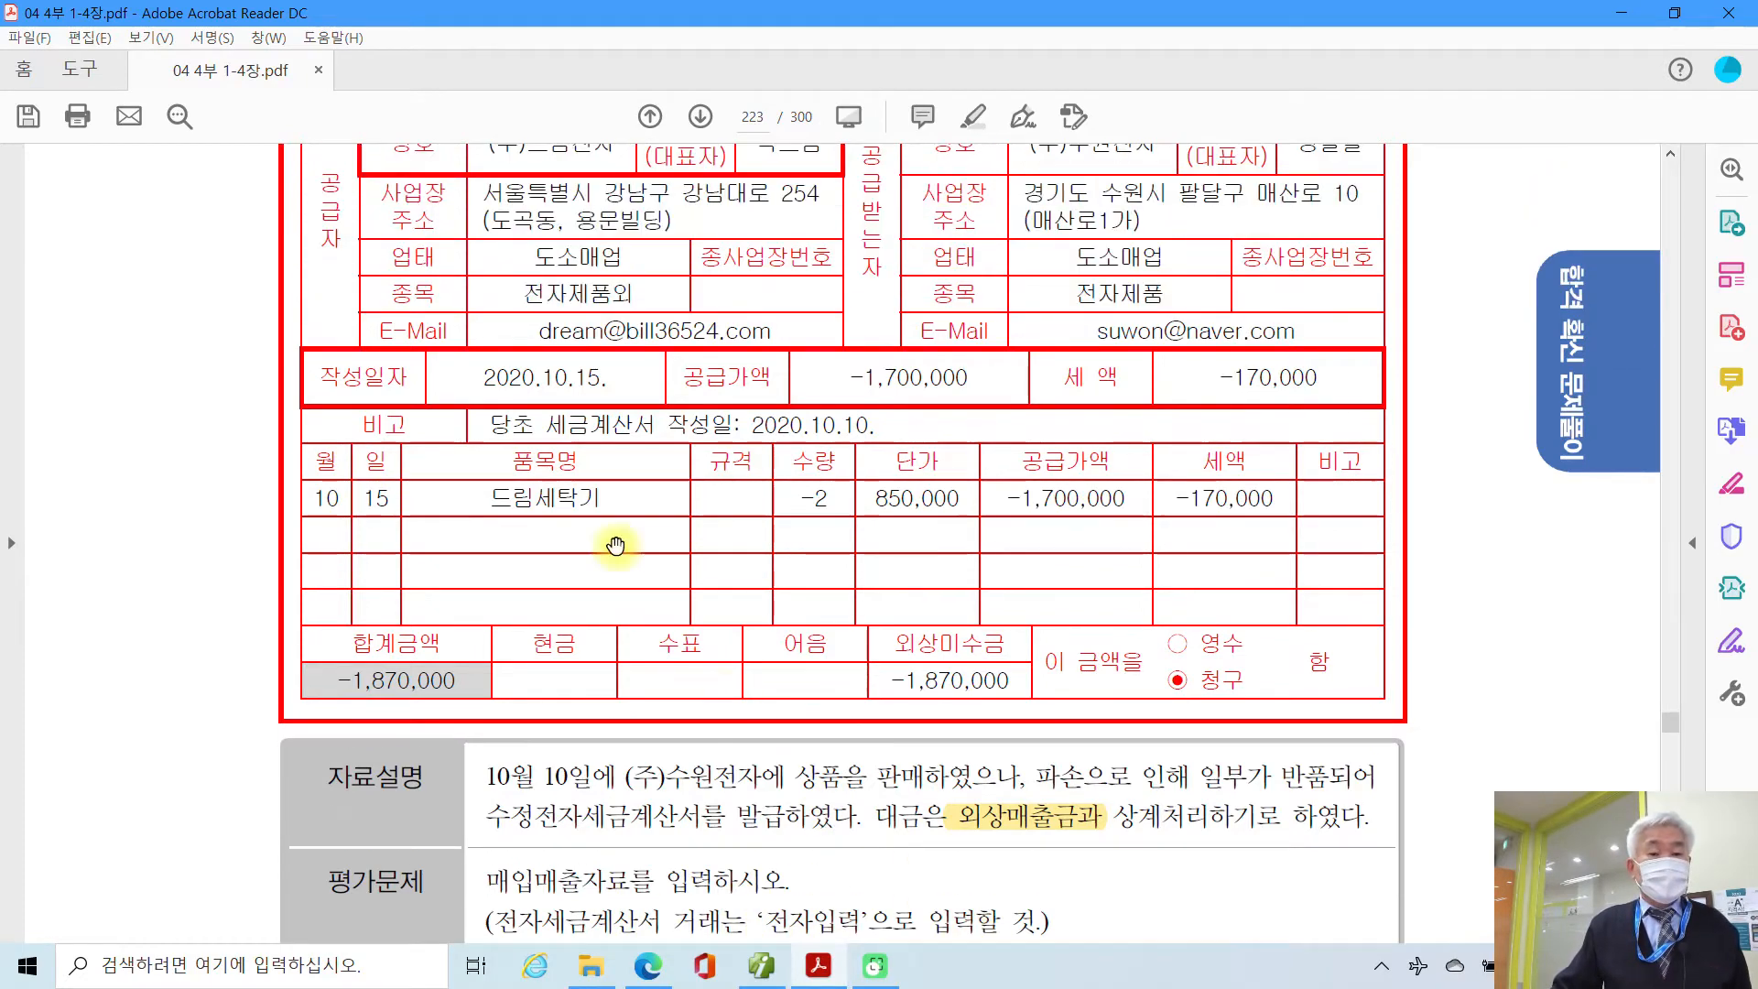
scroll(495, 769, up, 1)
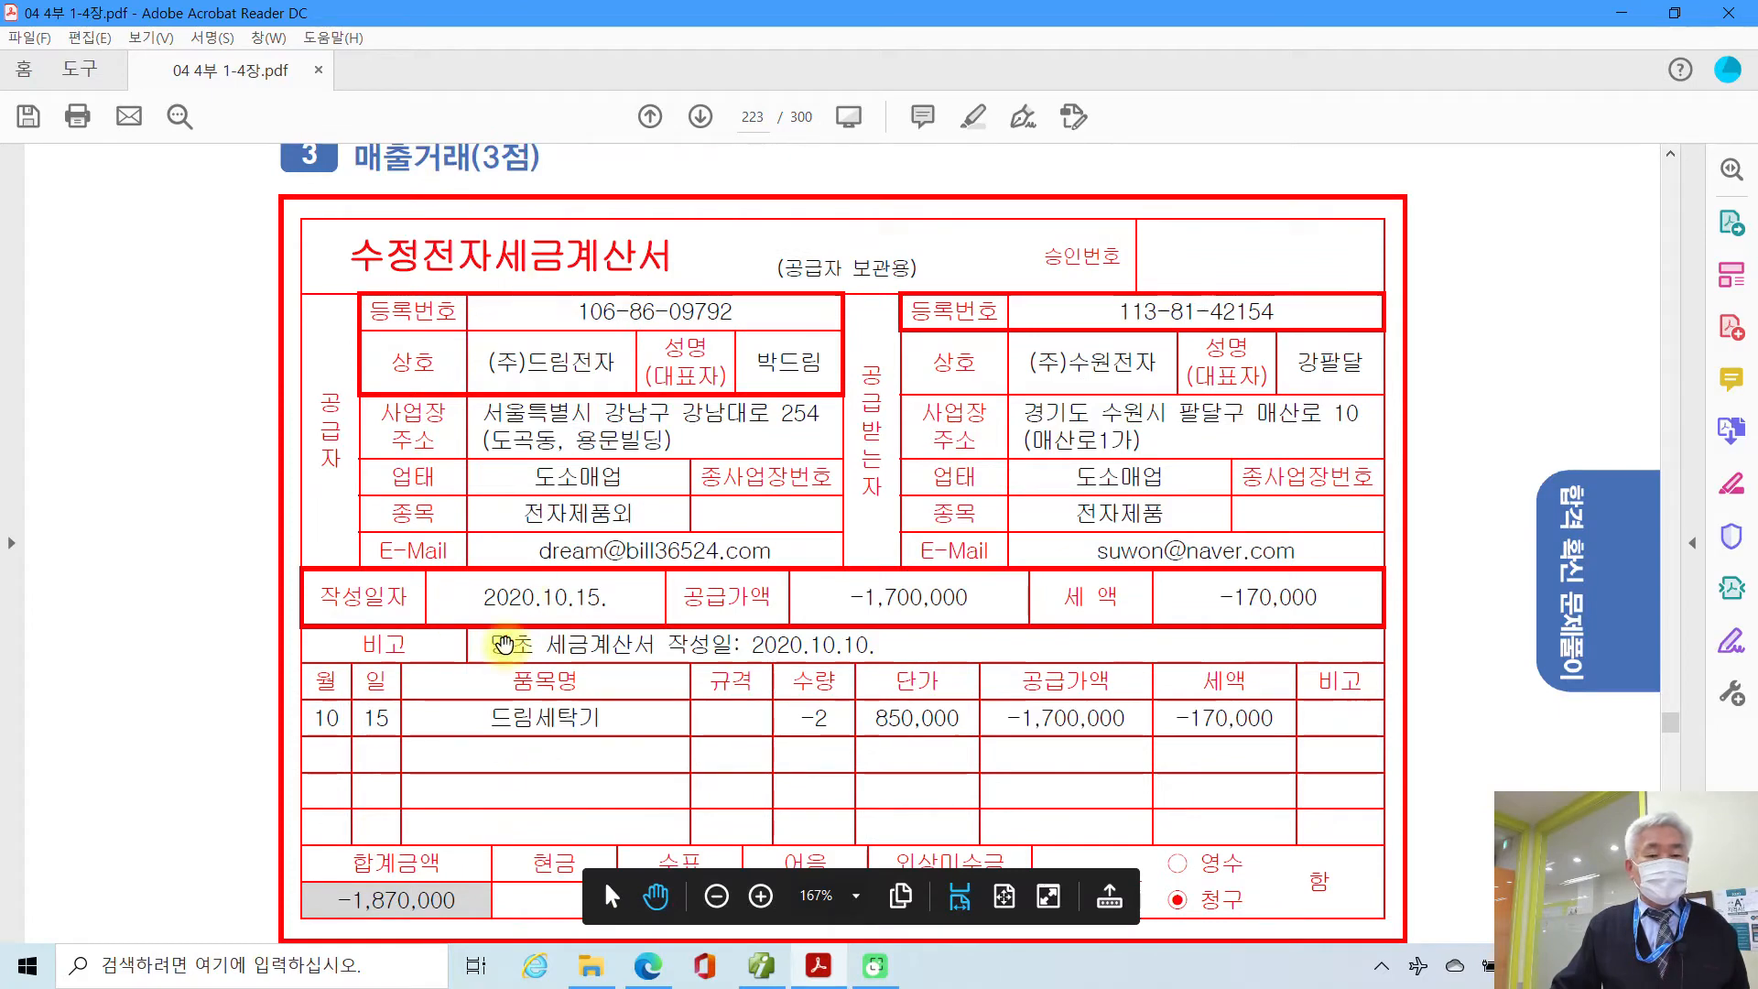
scroll(500, 696, down, 1)
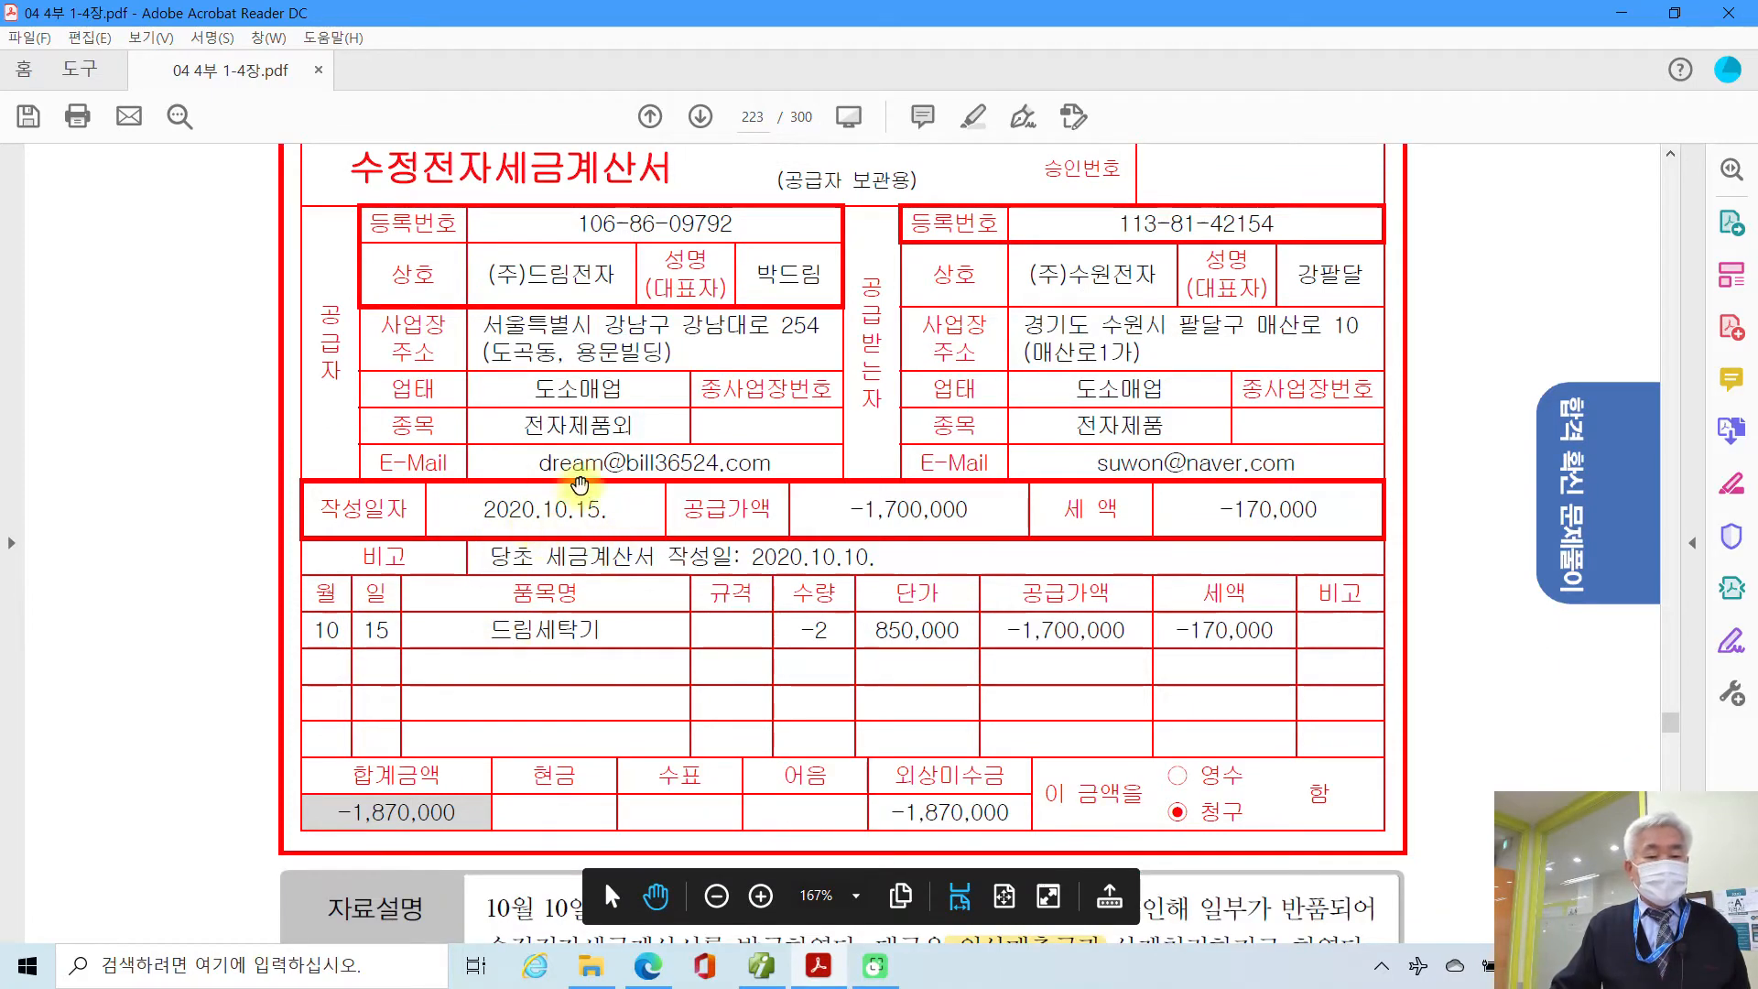
click(761, 966)
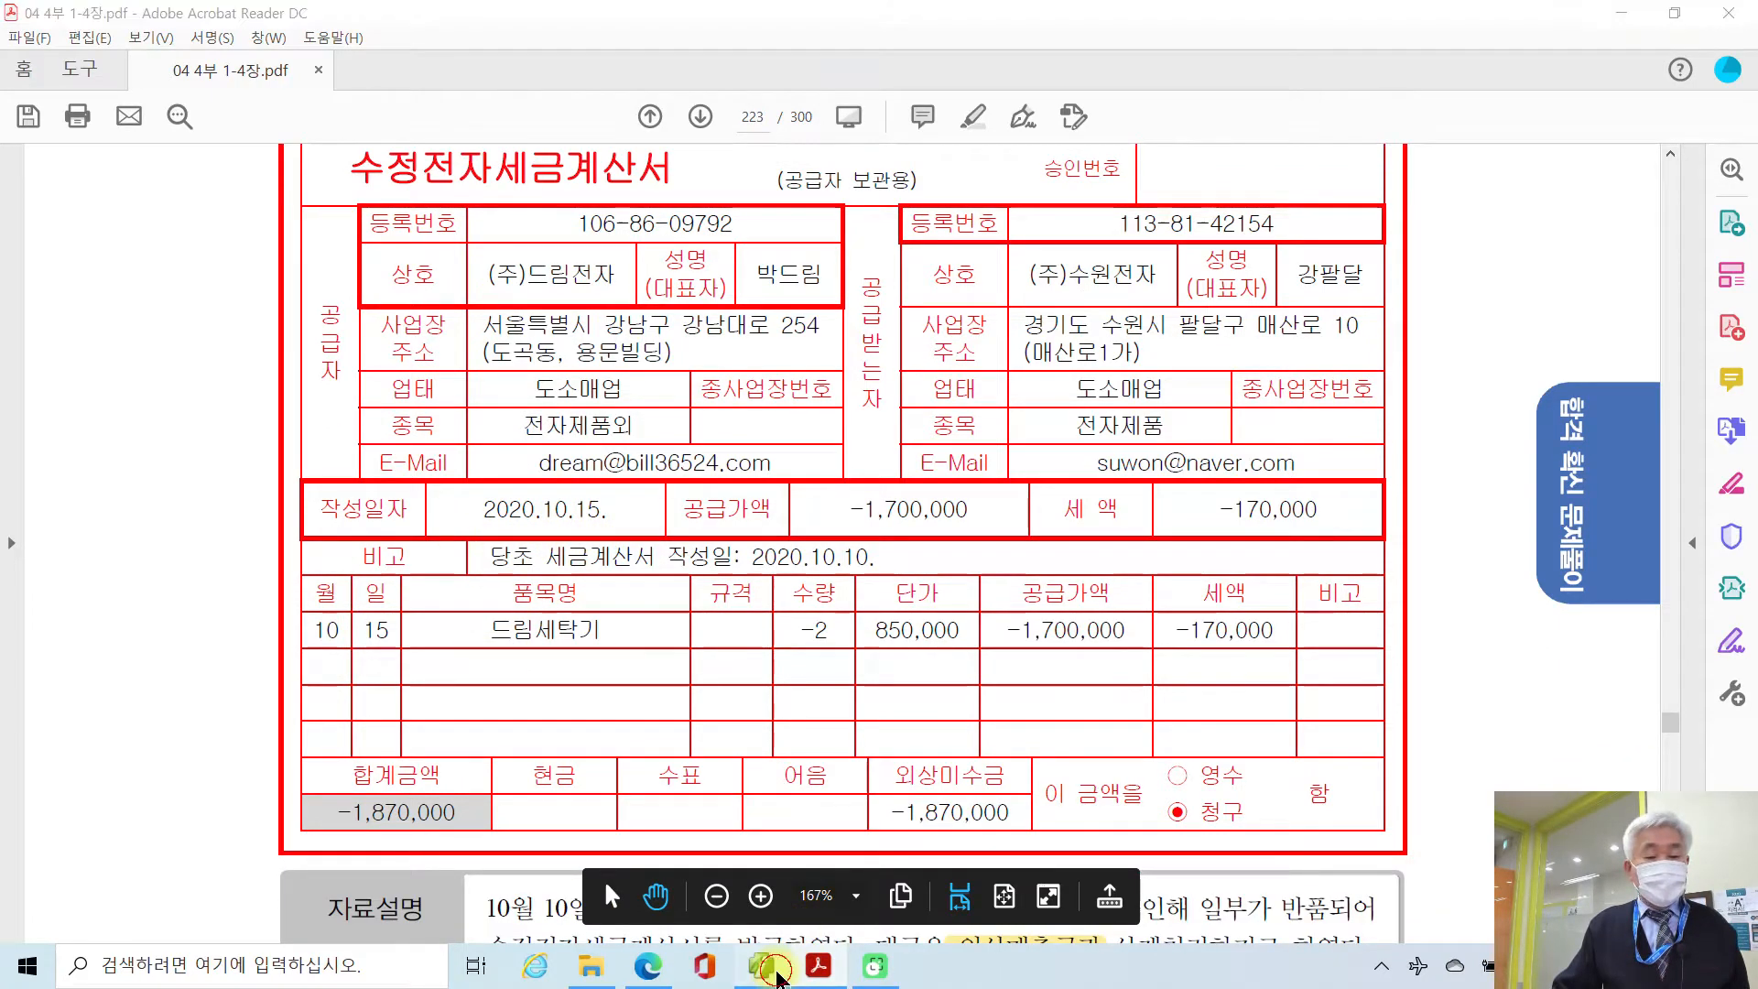
Step: Start a voucher dated the 15th with type code 11 (과세)
click(321, 170)
text(15)
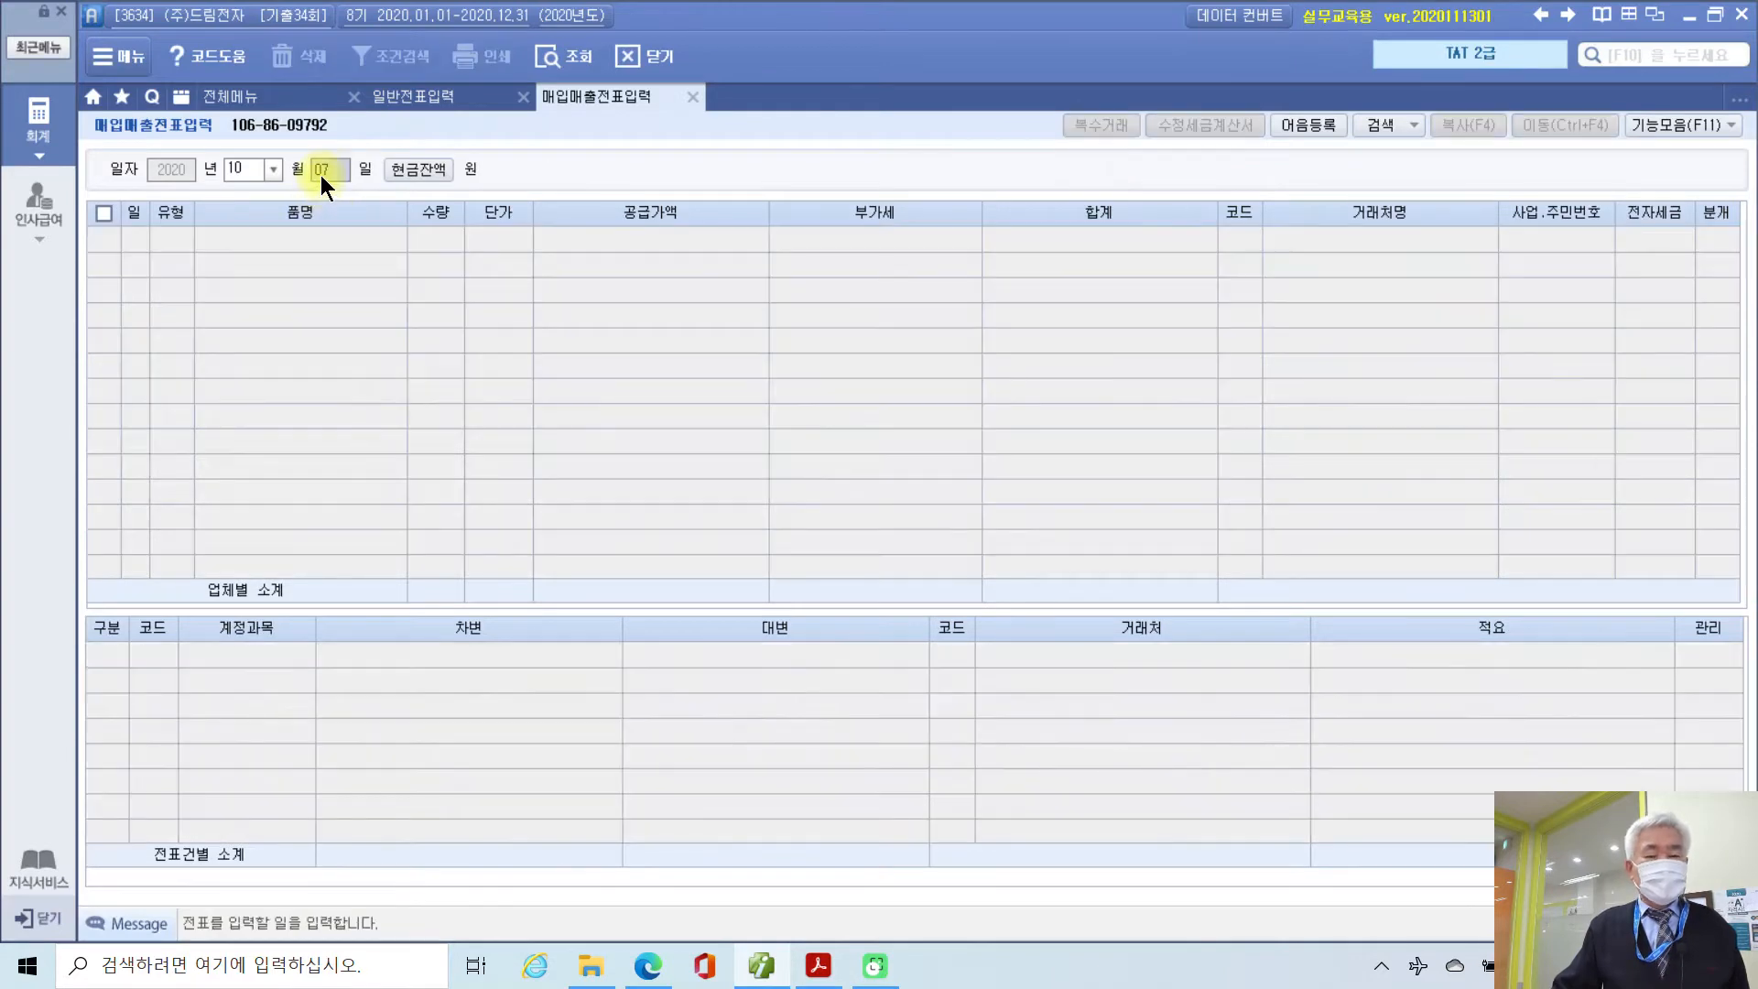
key(Return)
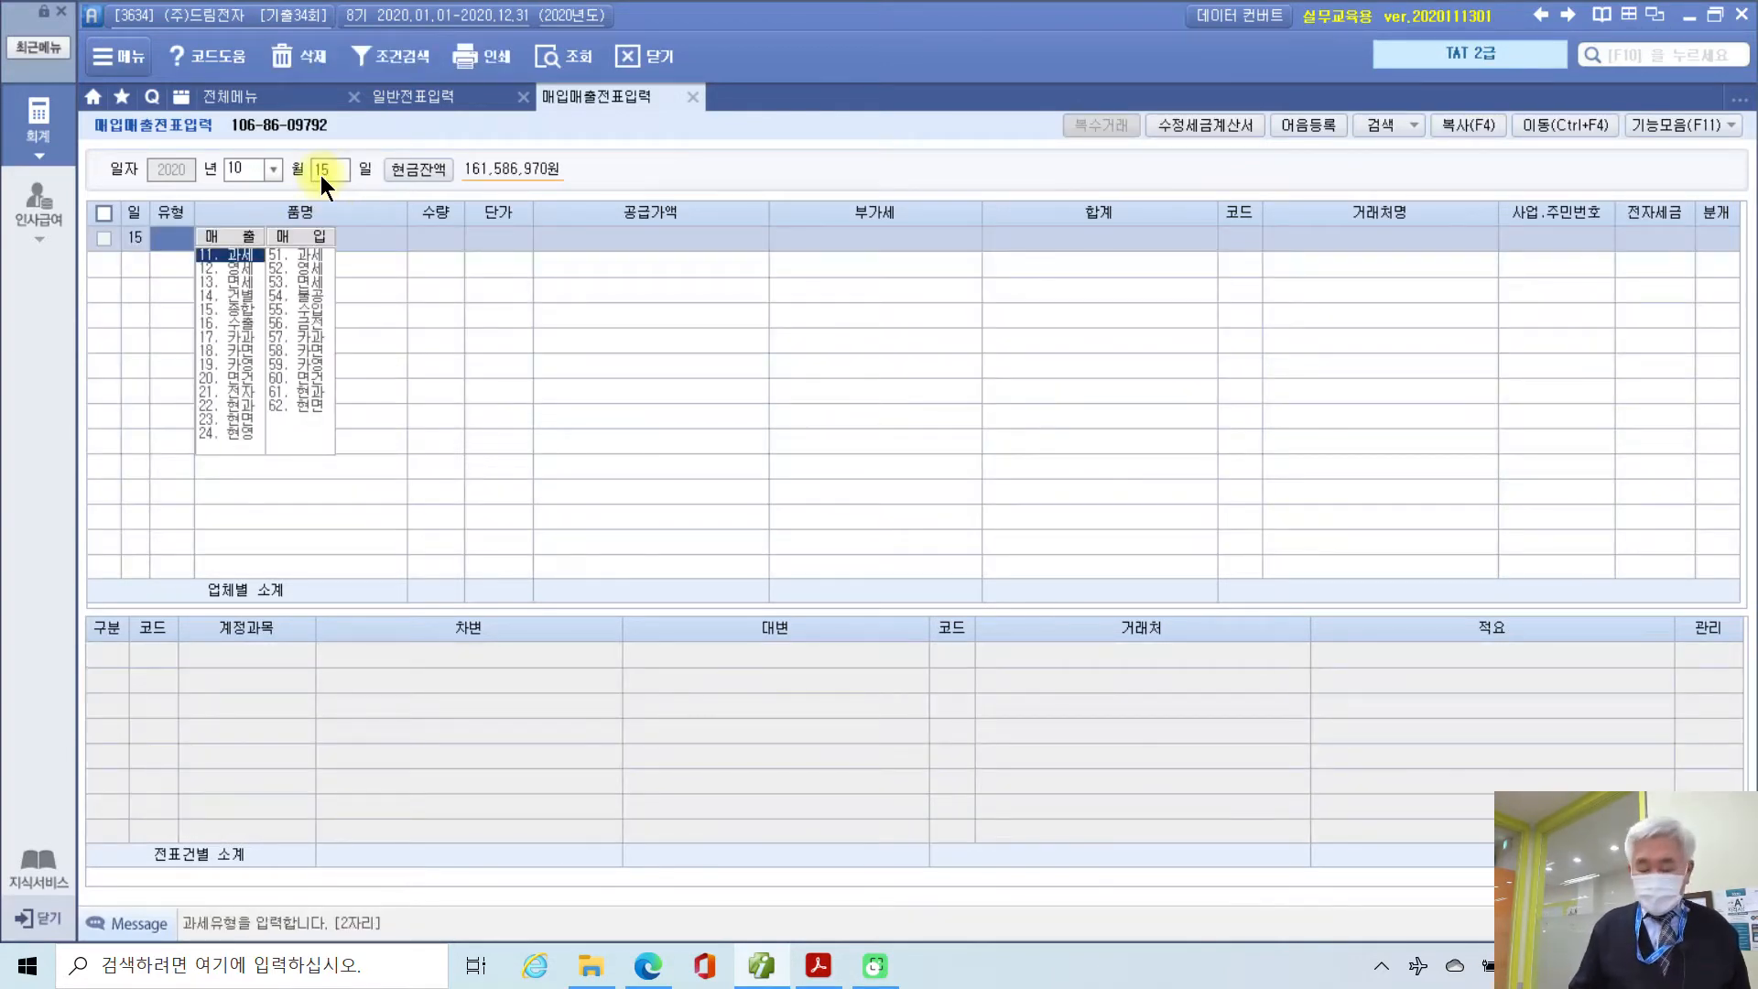
text(11)
key(Return)
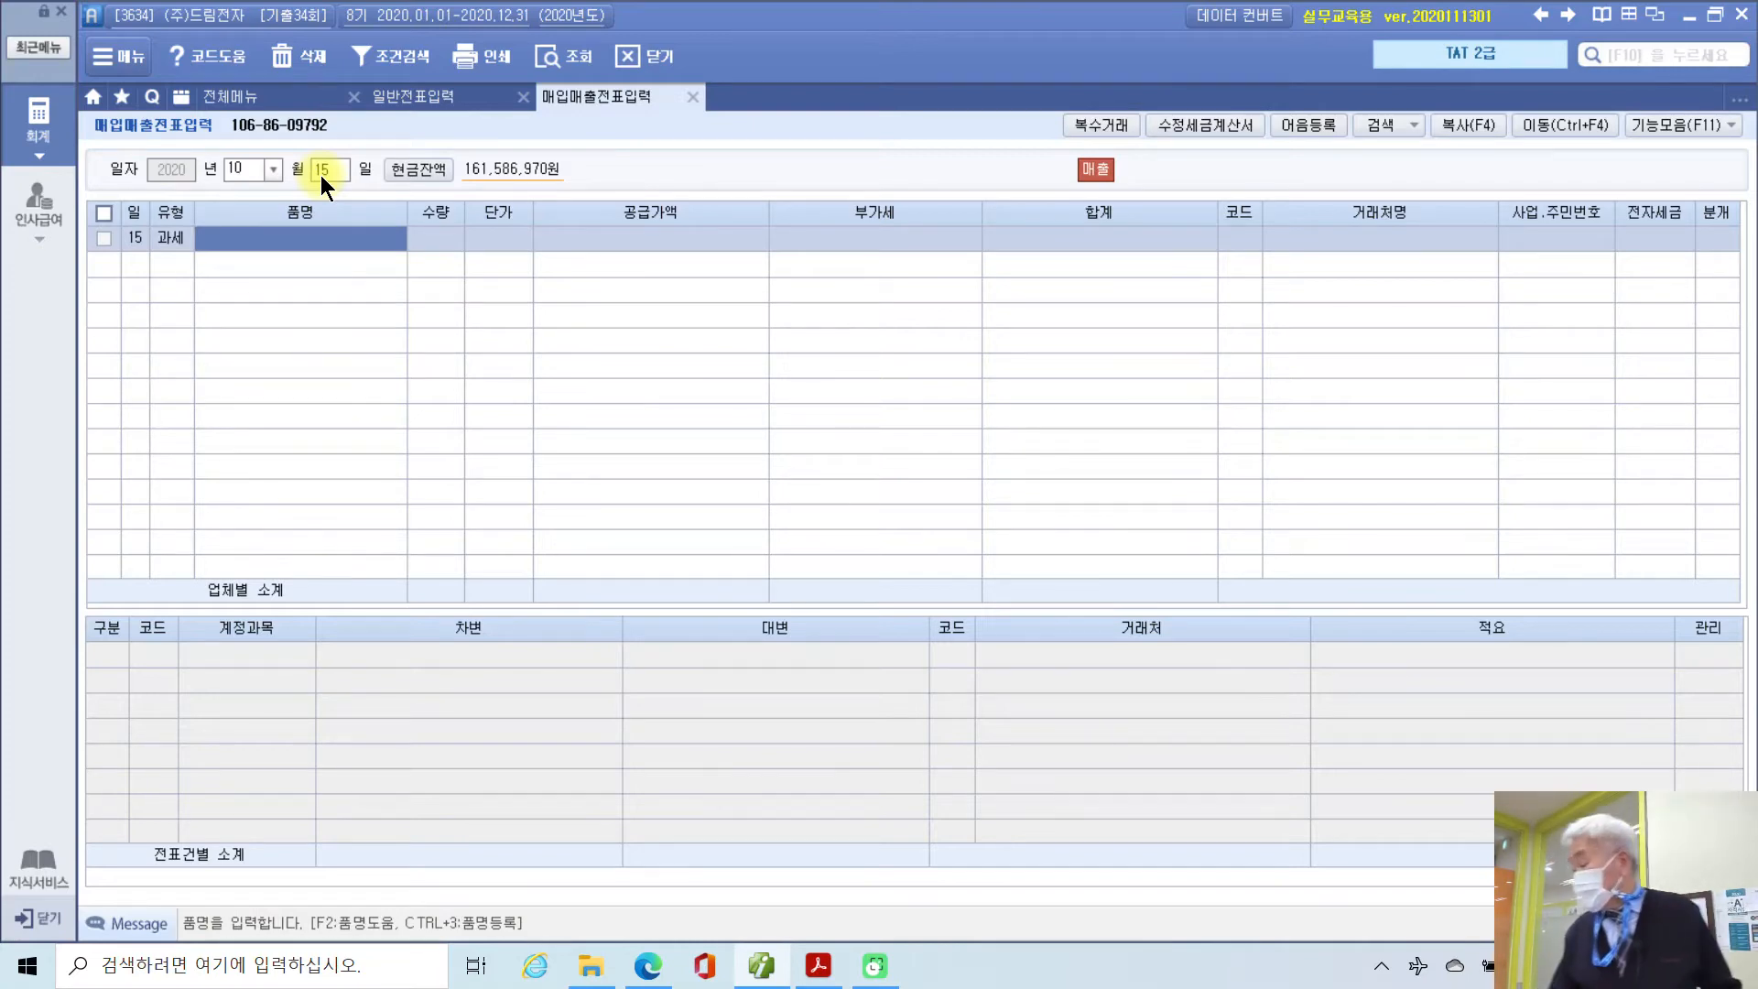
Step: Enter item '드림세탁기', quantity -2 at 850,000, accepting the -170,000 VAT
text(드)
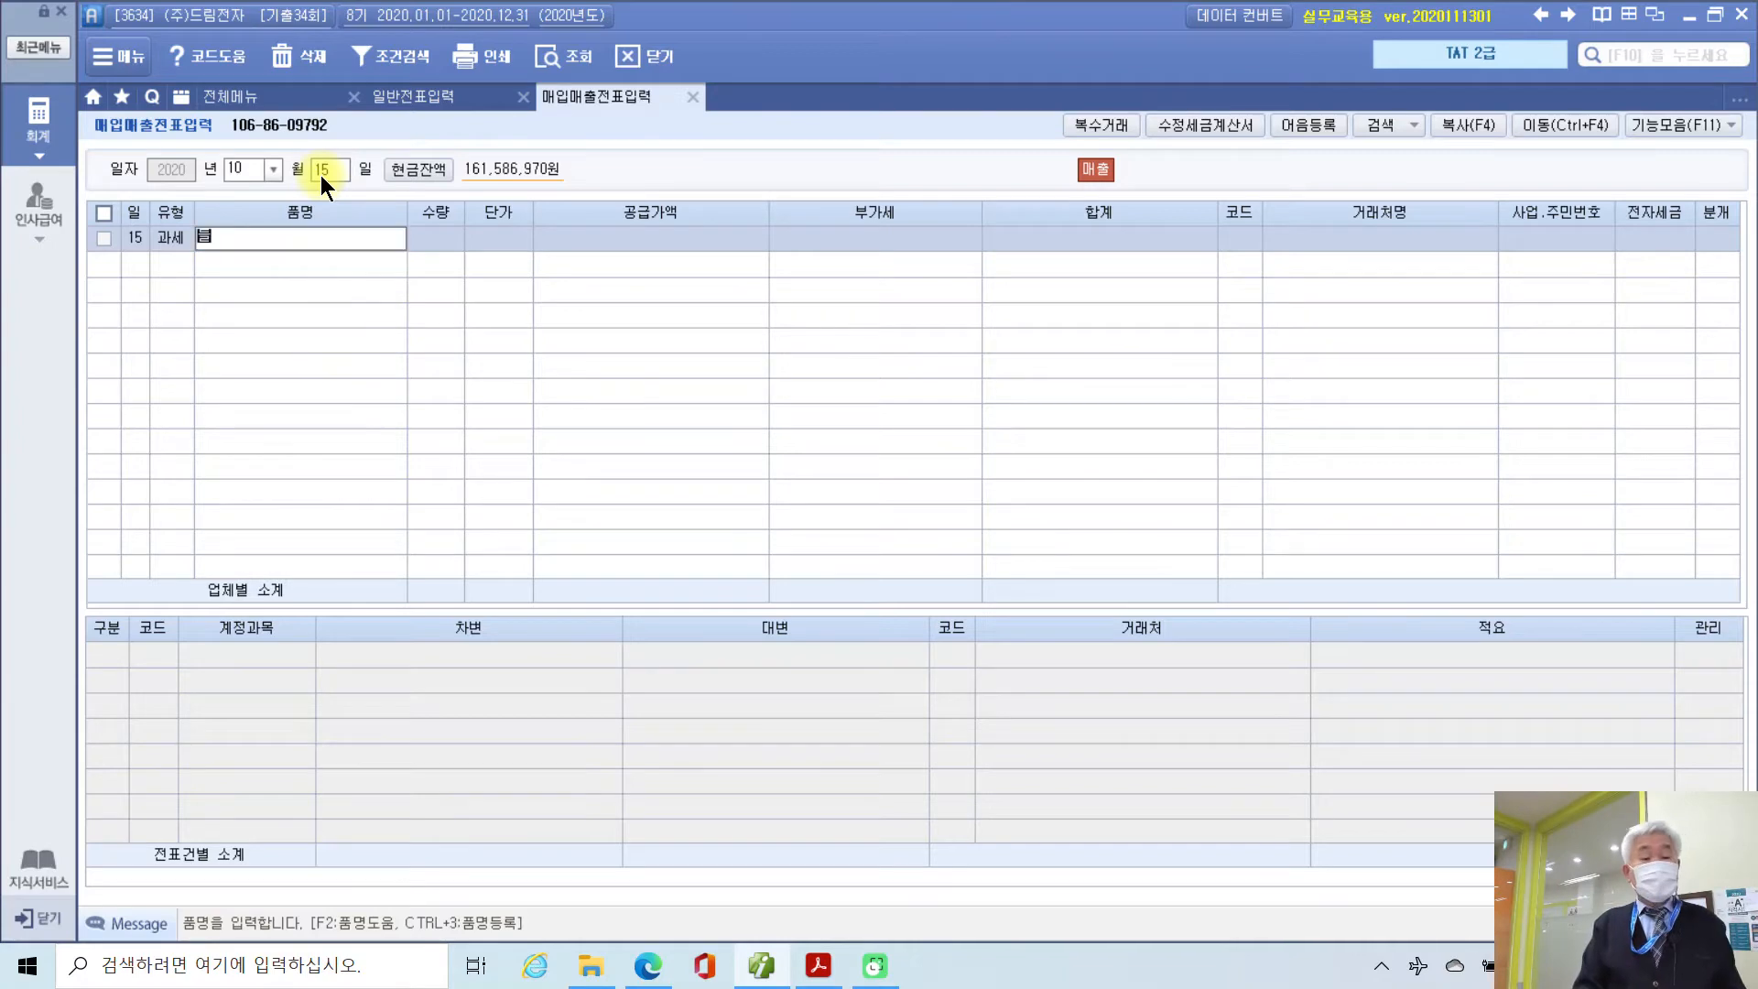
text(림세탁)
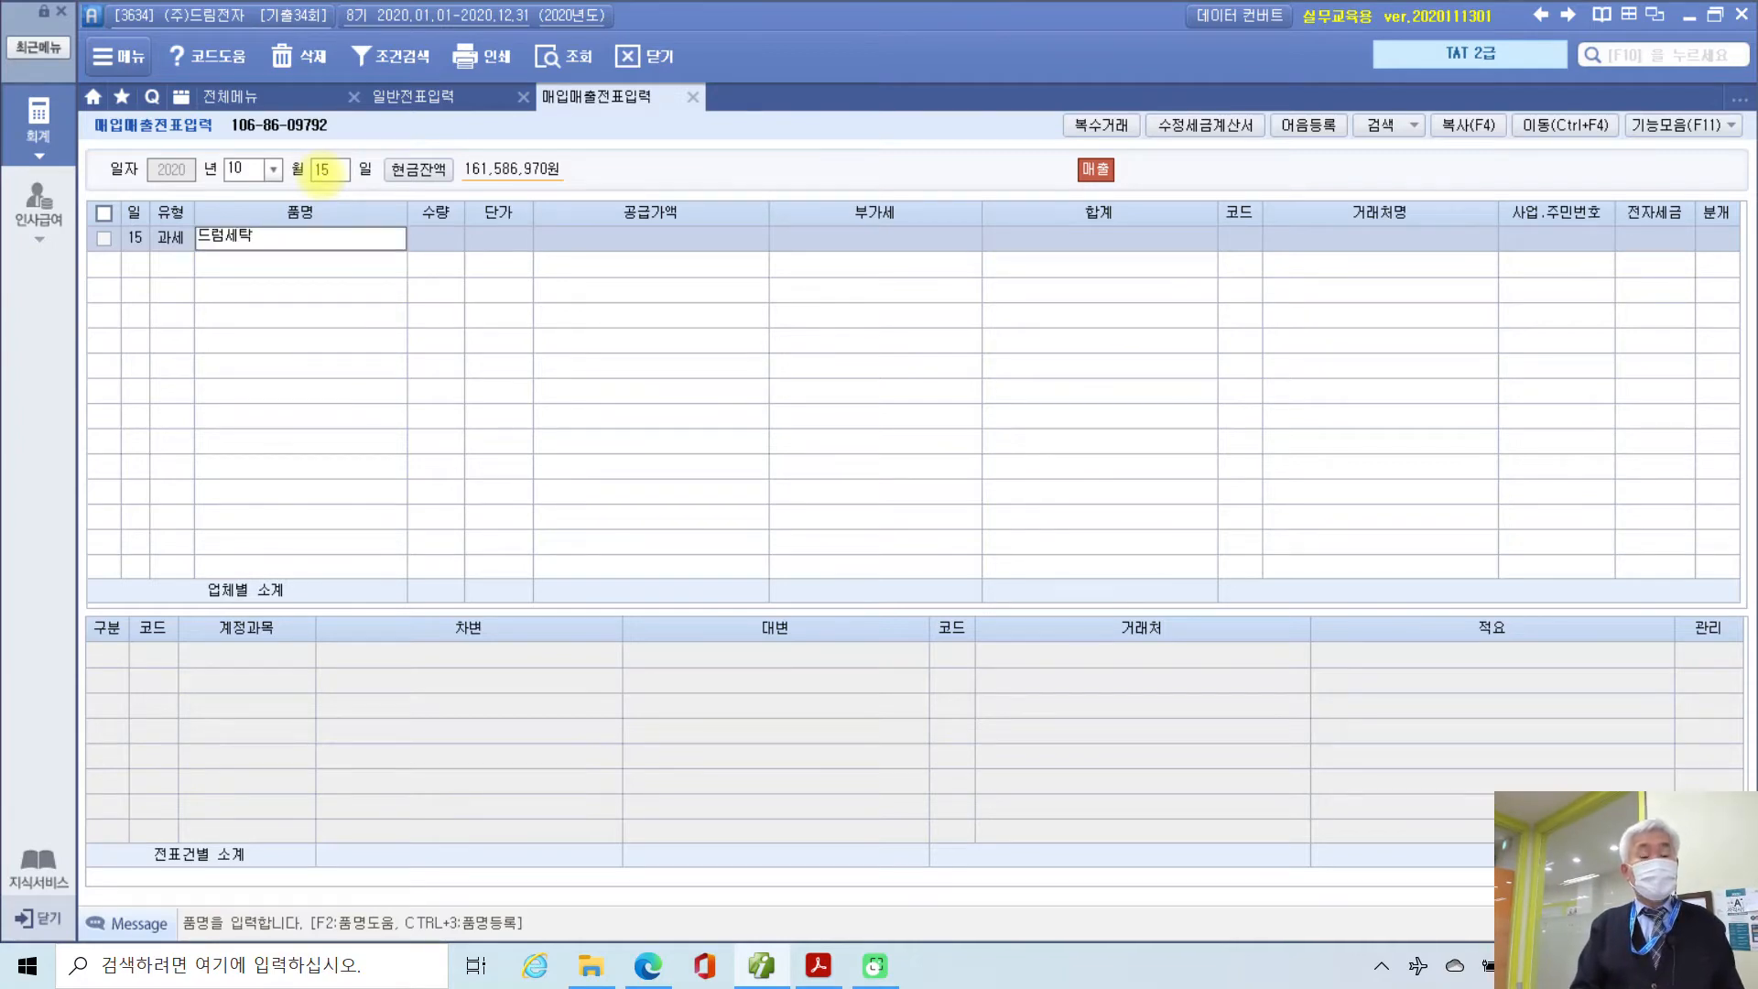
text(기)
key(Return)
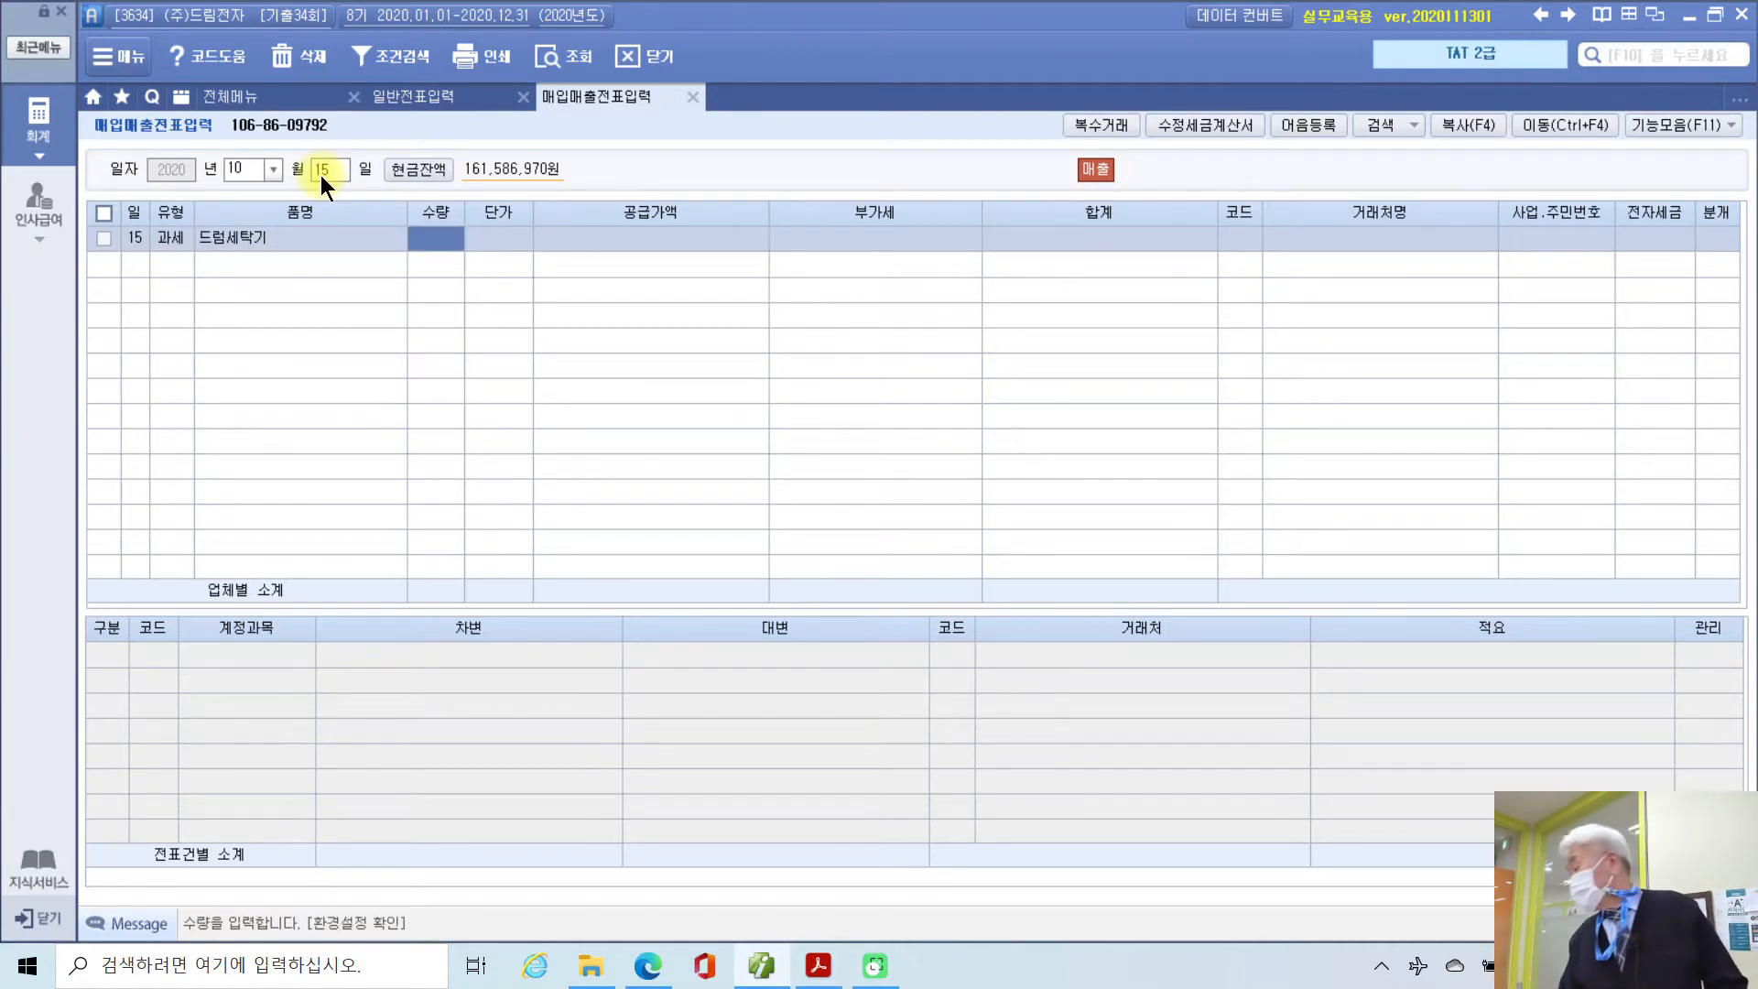
text(-2)
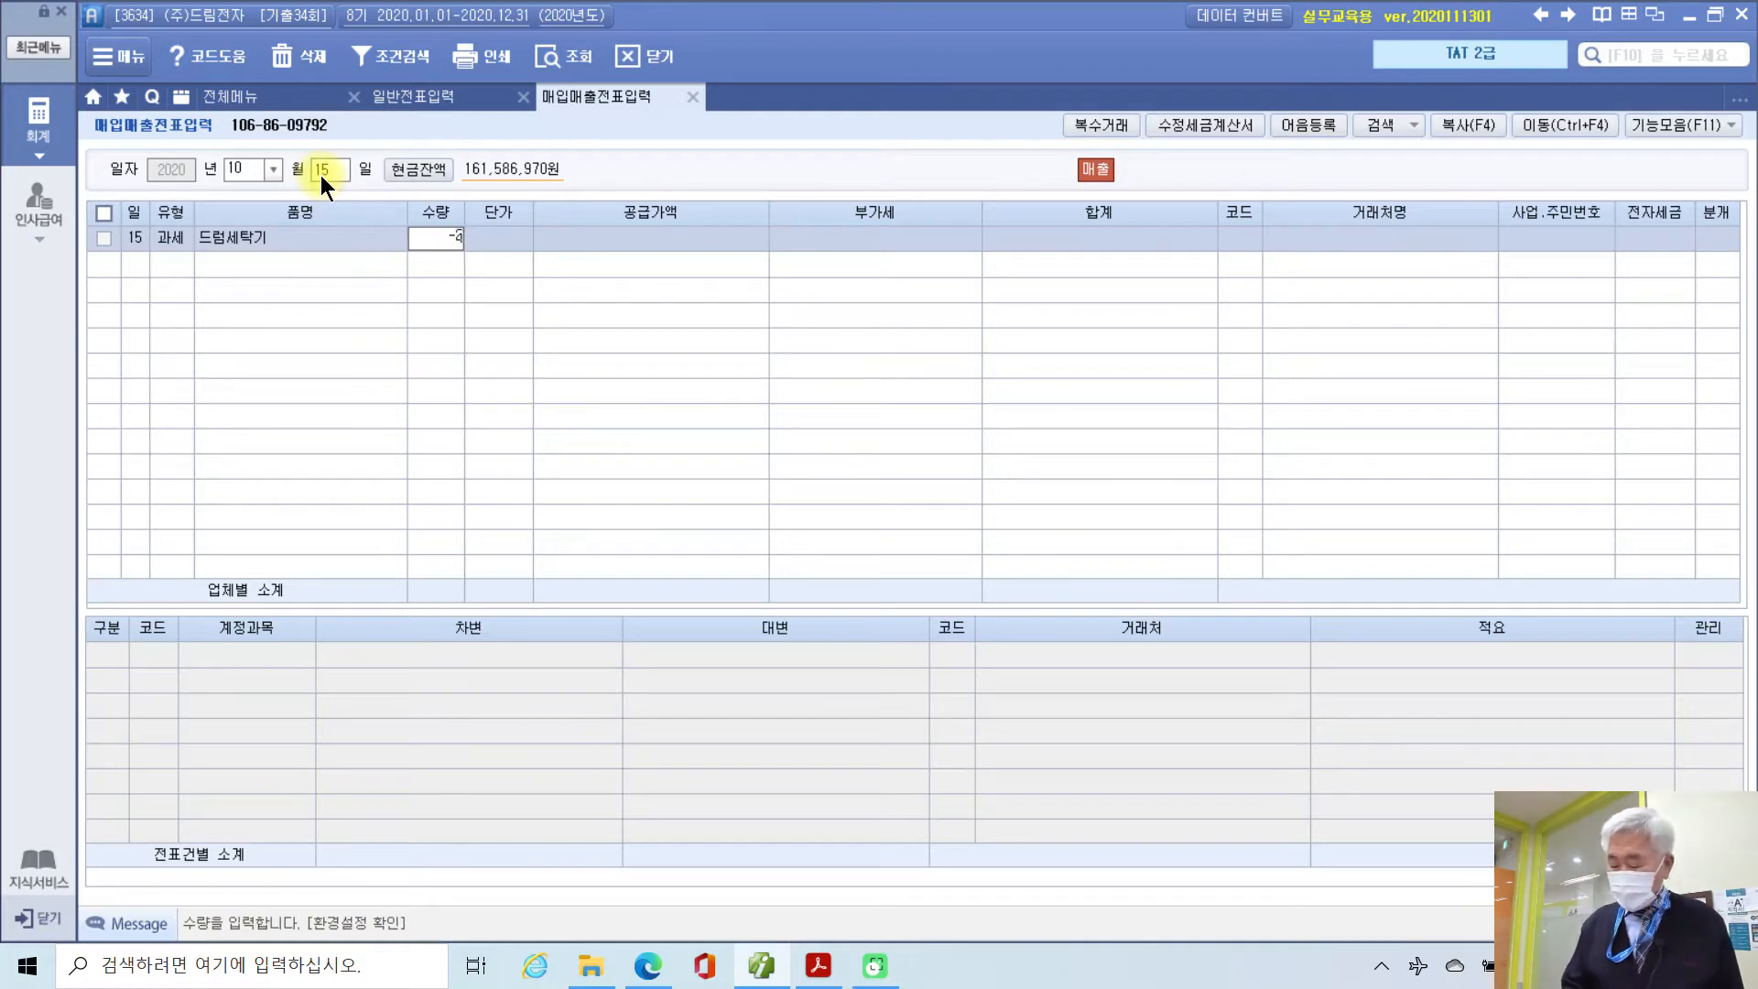
key(Return)
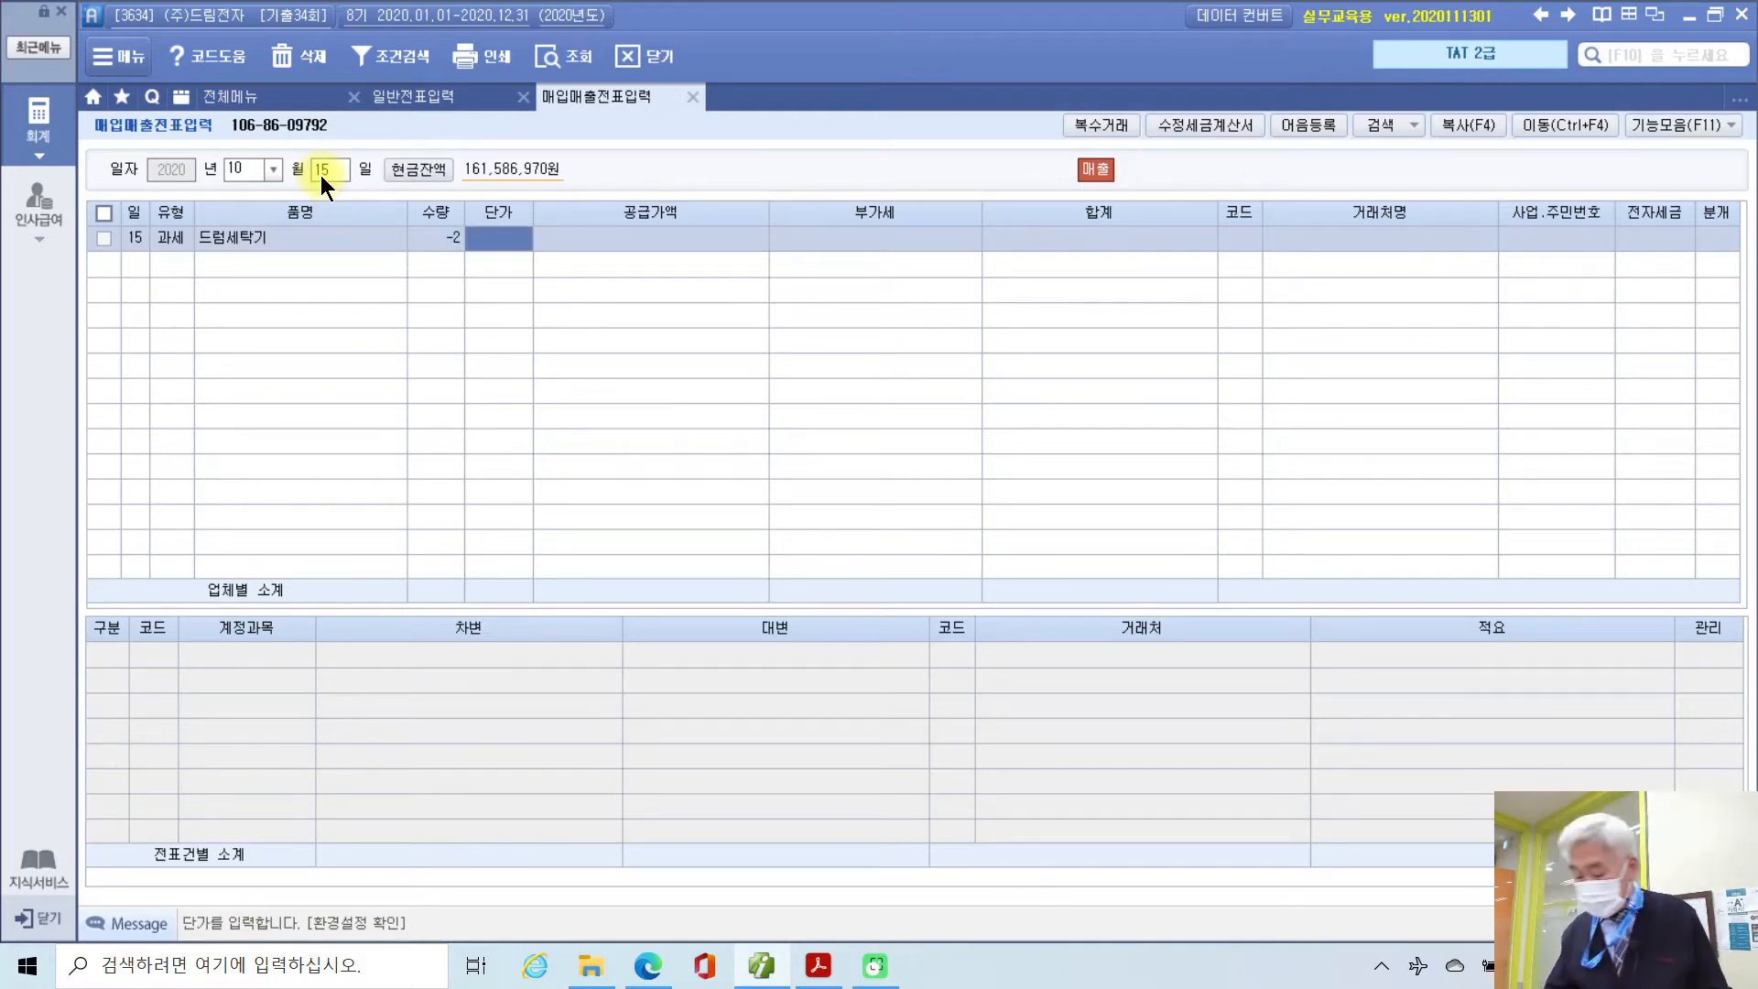
text(850000)
key(Return)
key(Return)
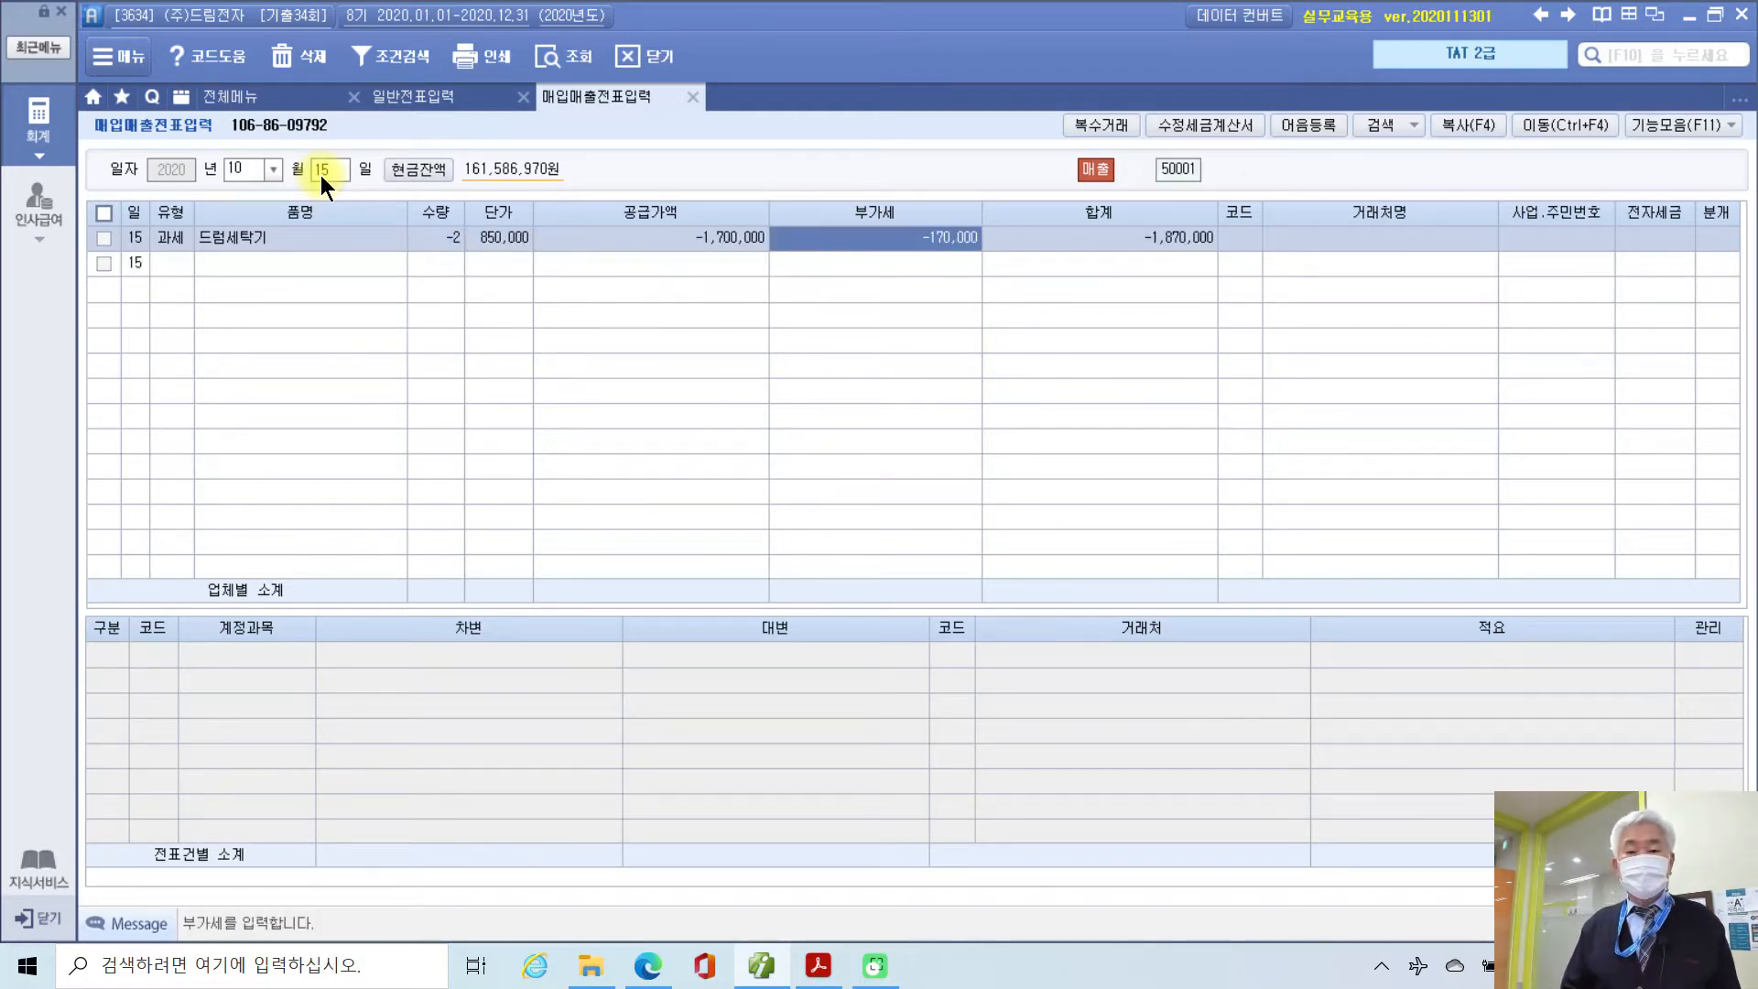
key(Return)
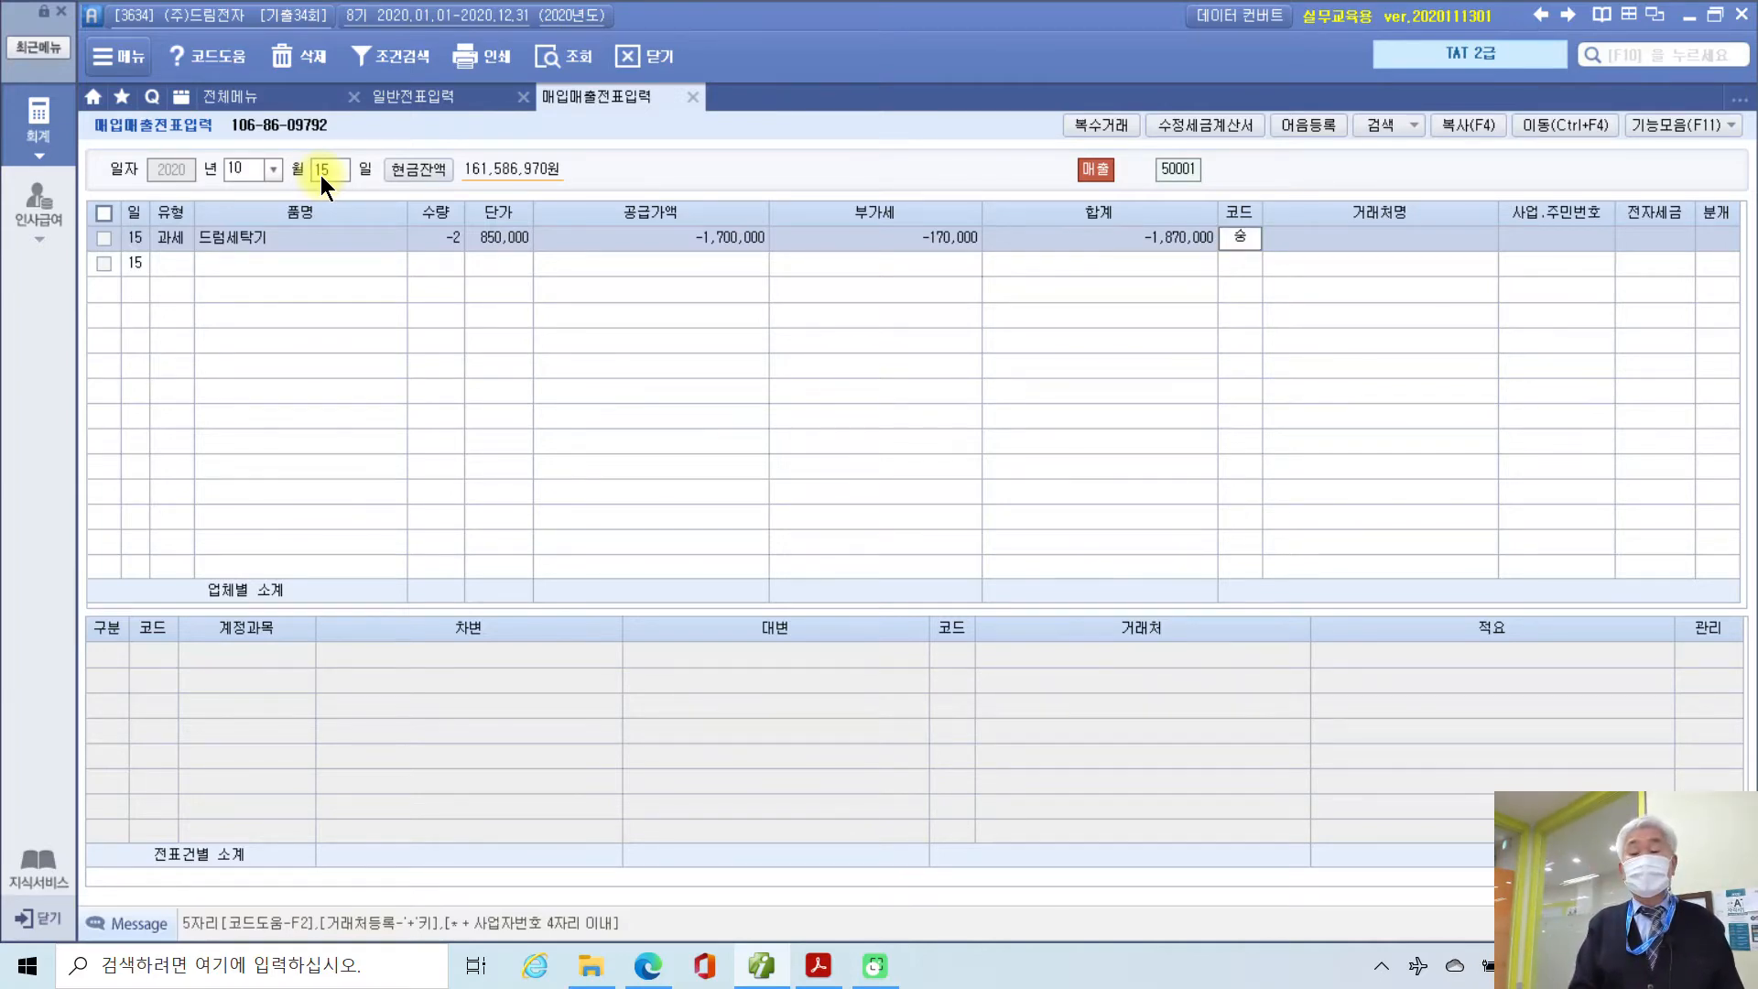
Step: Assign customer (주)수원전자, mark it 전자입력, journalize as 2 (외상), and review the journal lines
text(수원)
key(Return)
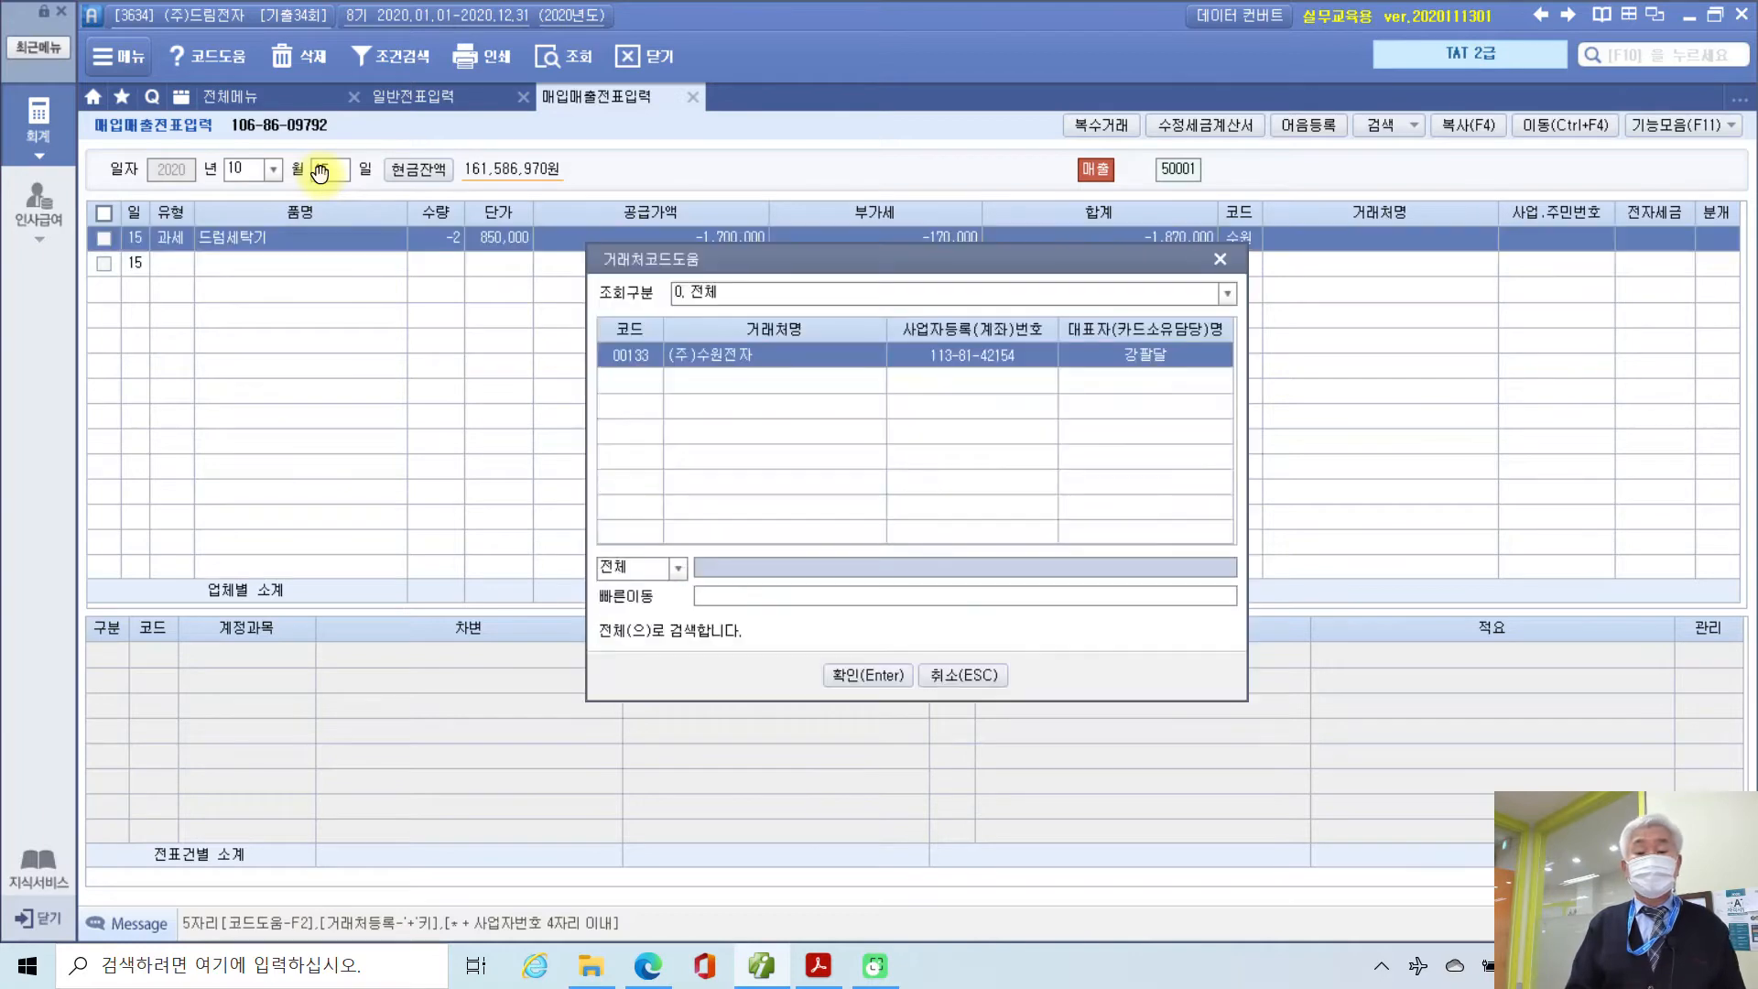
key(Return)
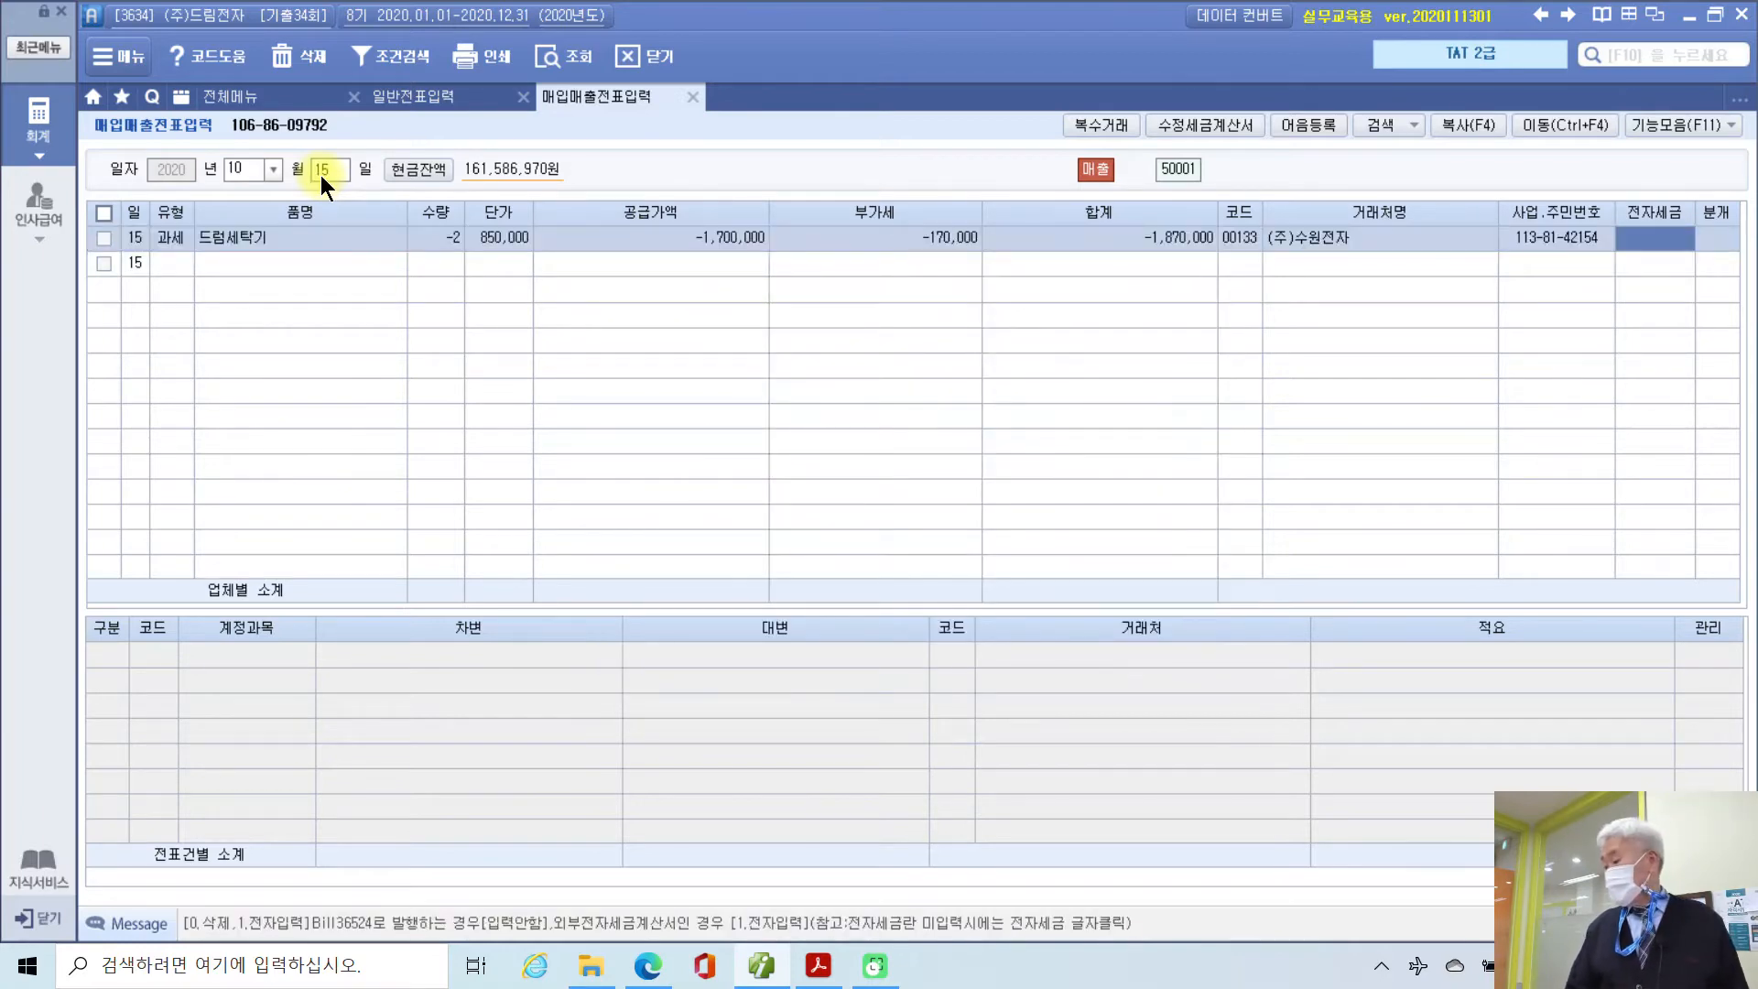
text(1)
key(Return)
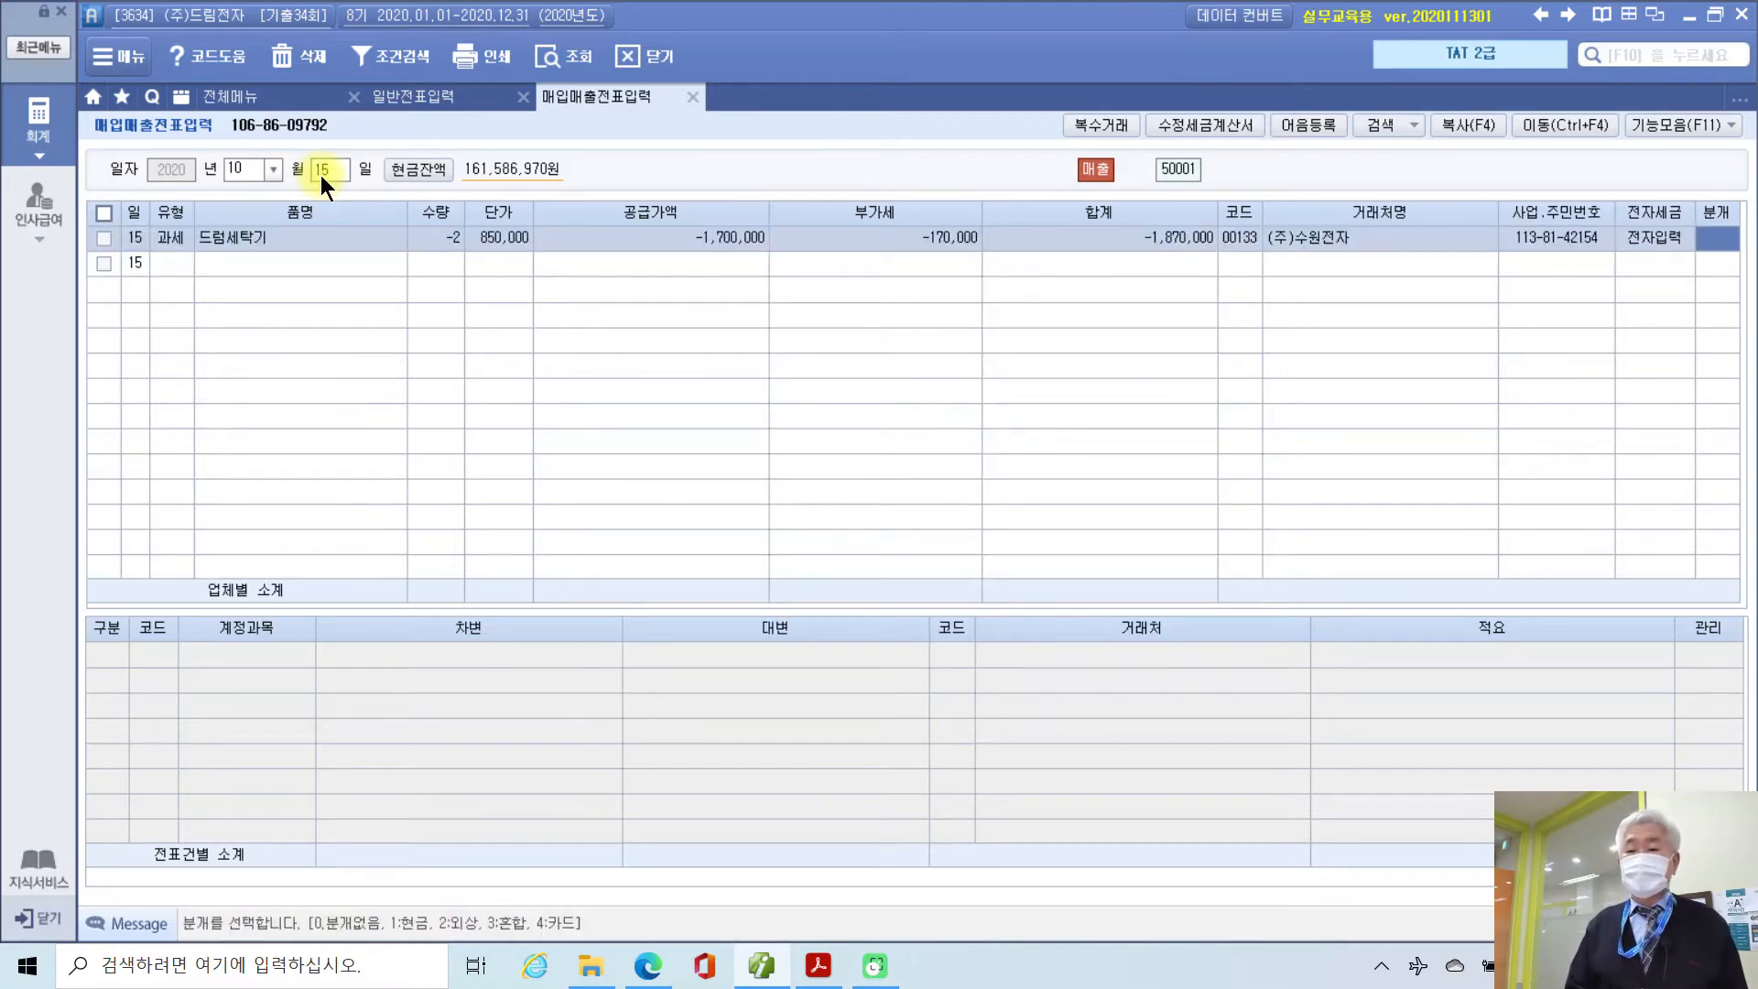
text(2)
key(Return)
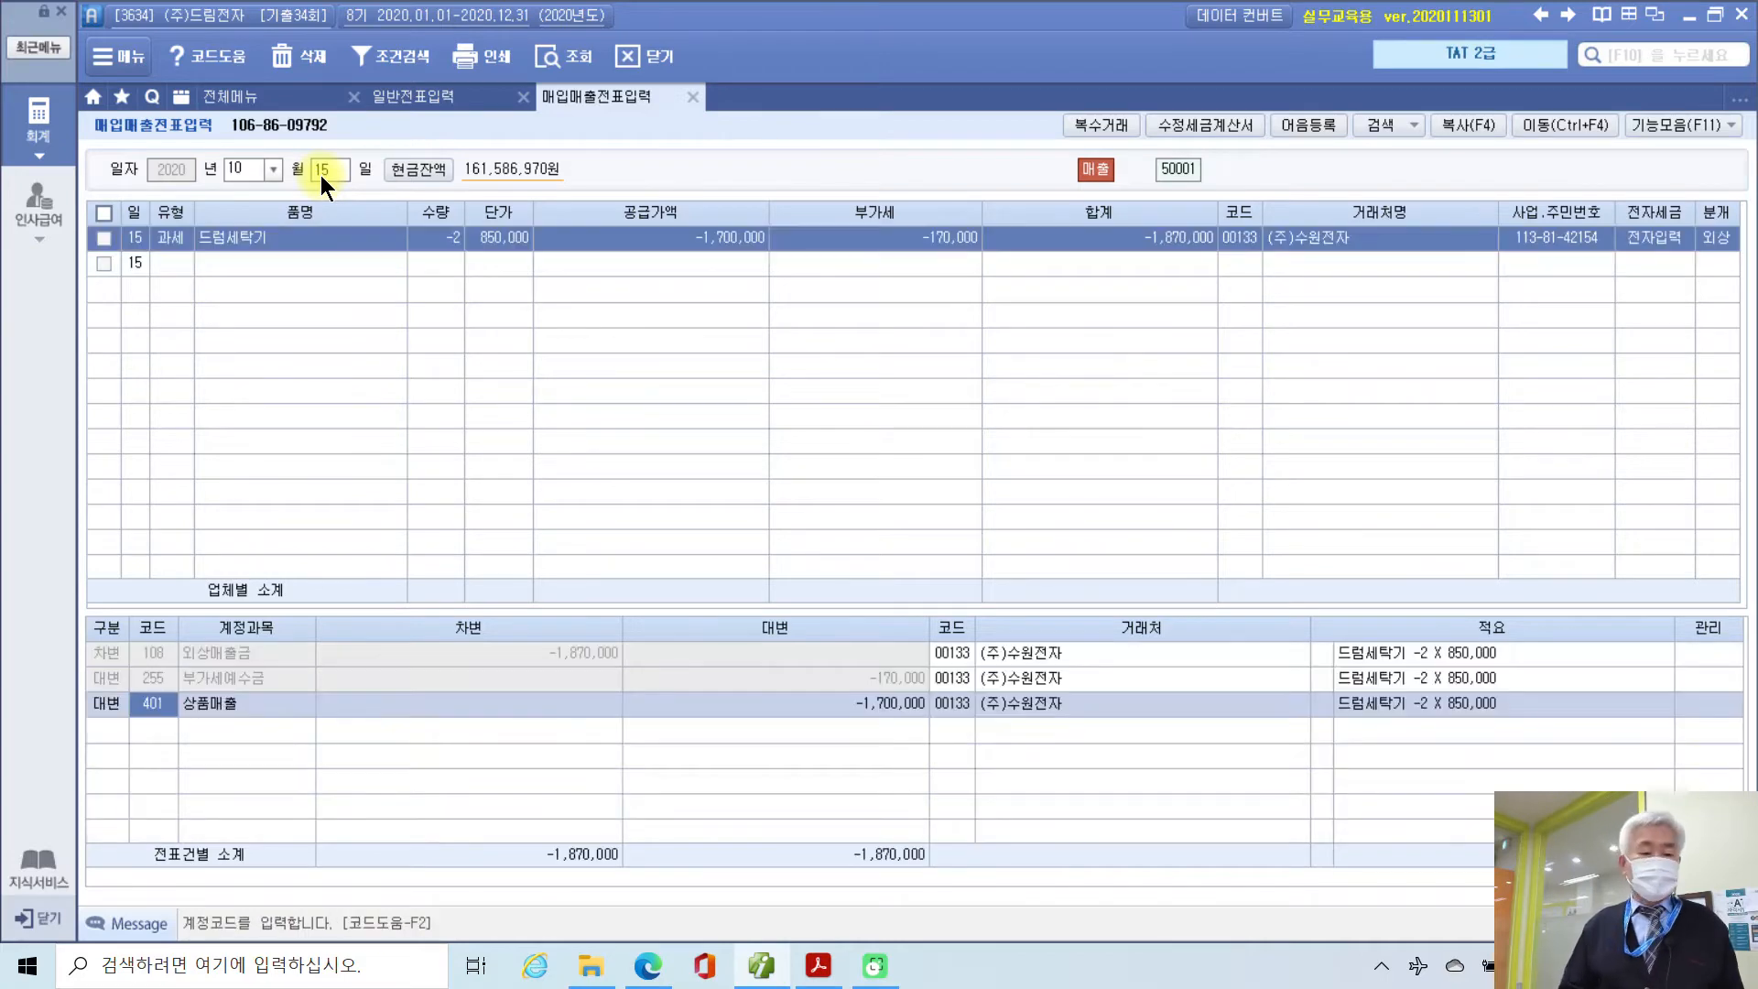
click(132, 655)
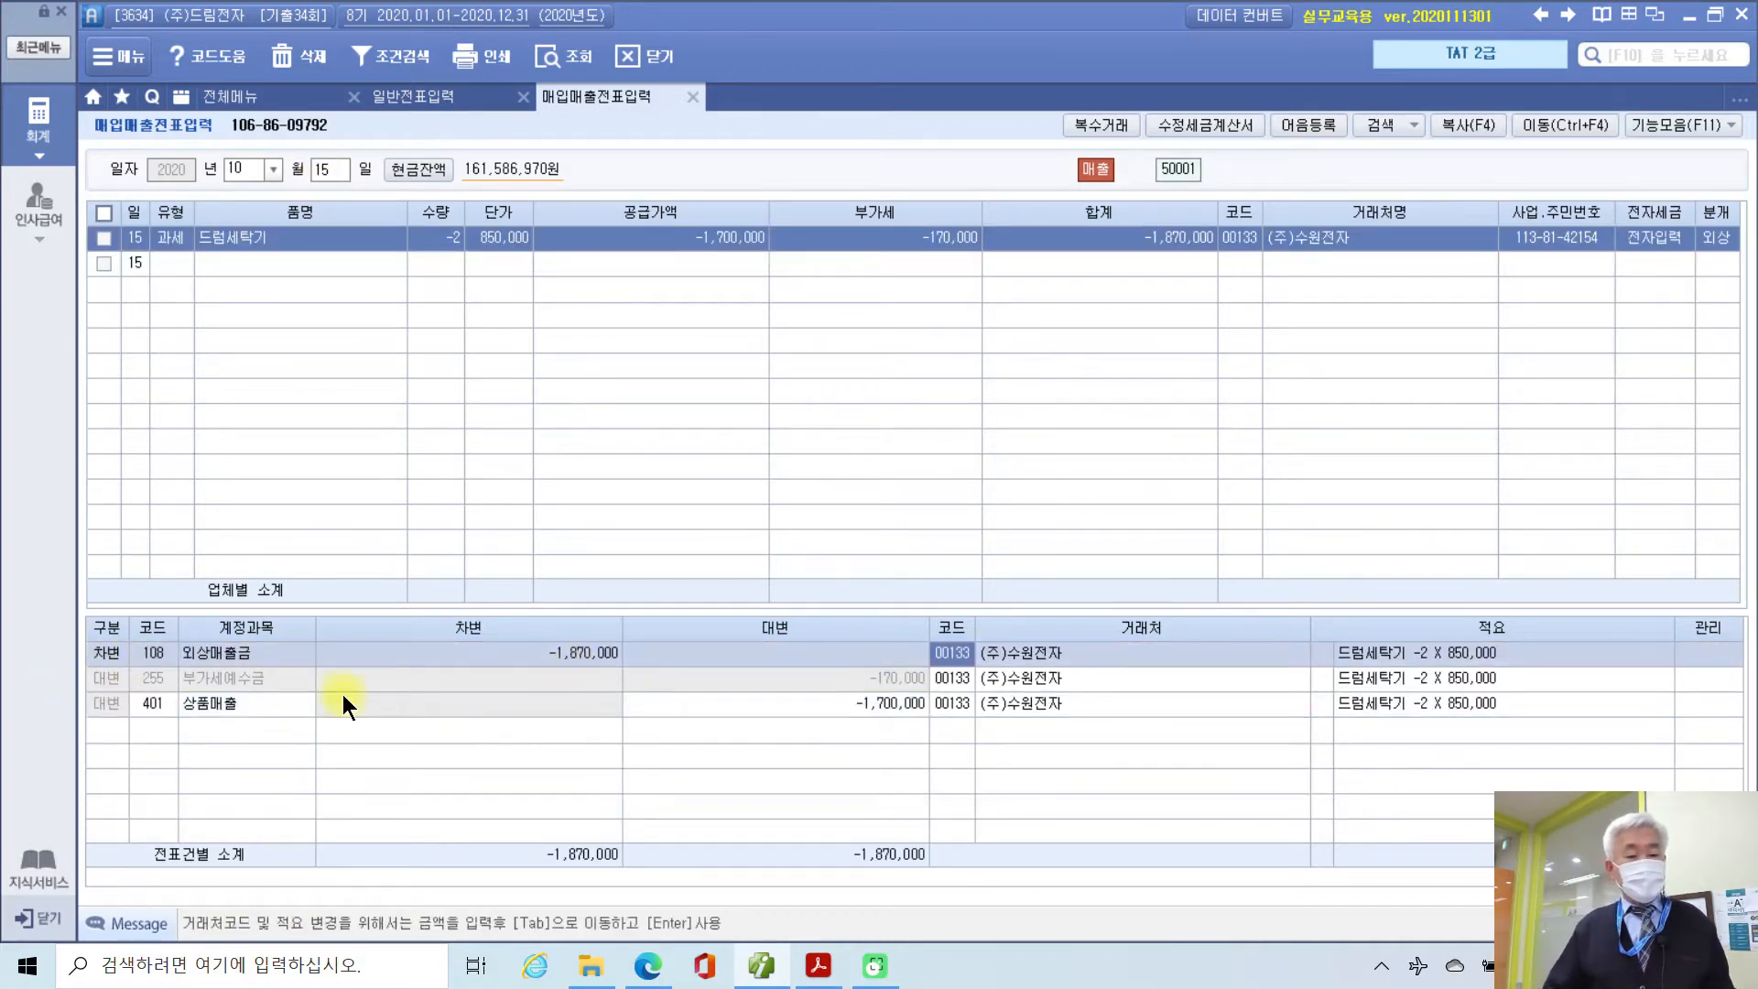
click(144, 683)
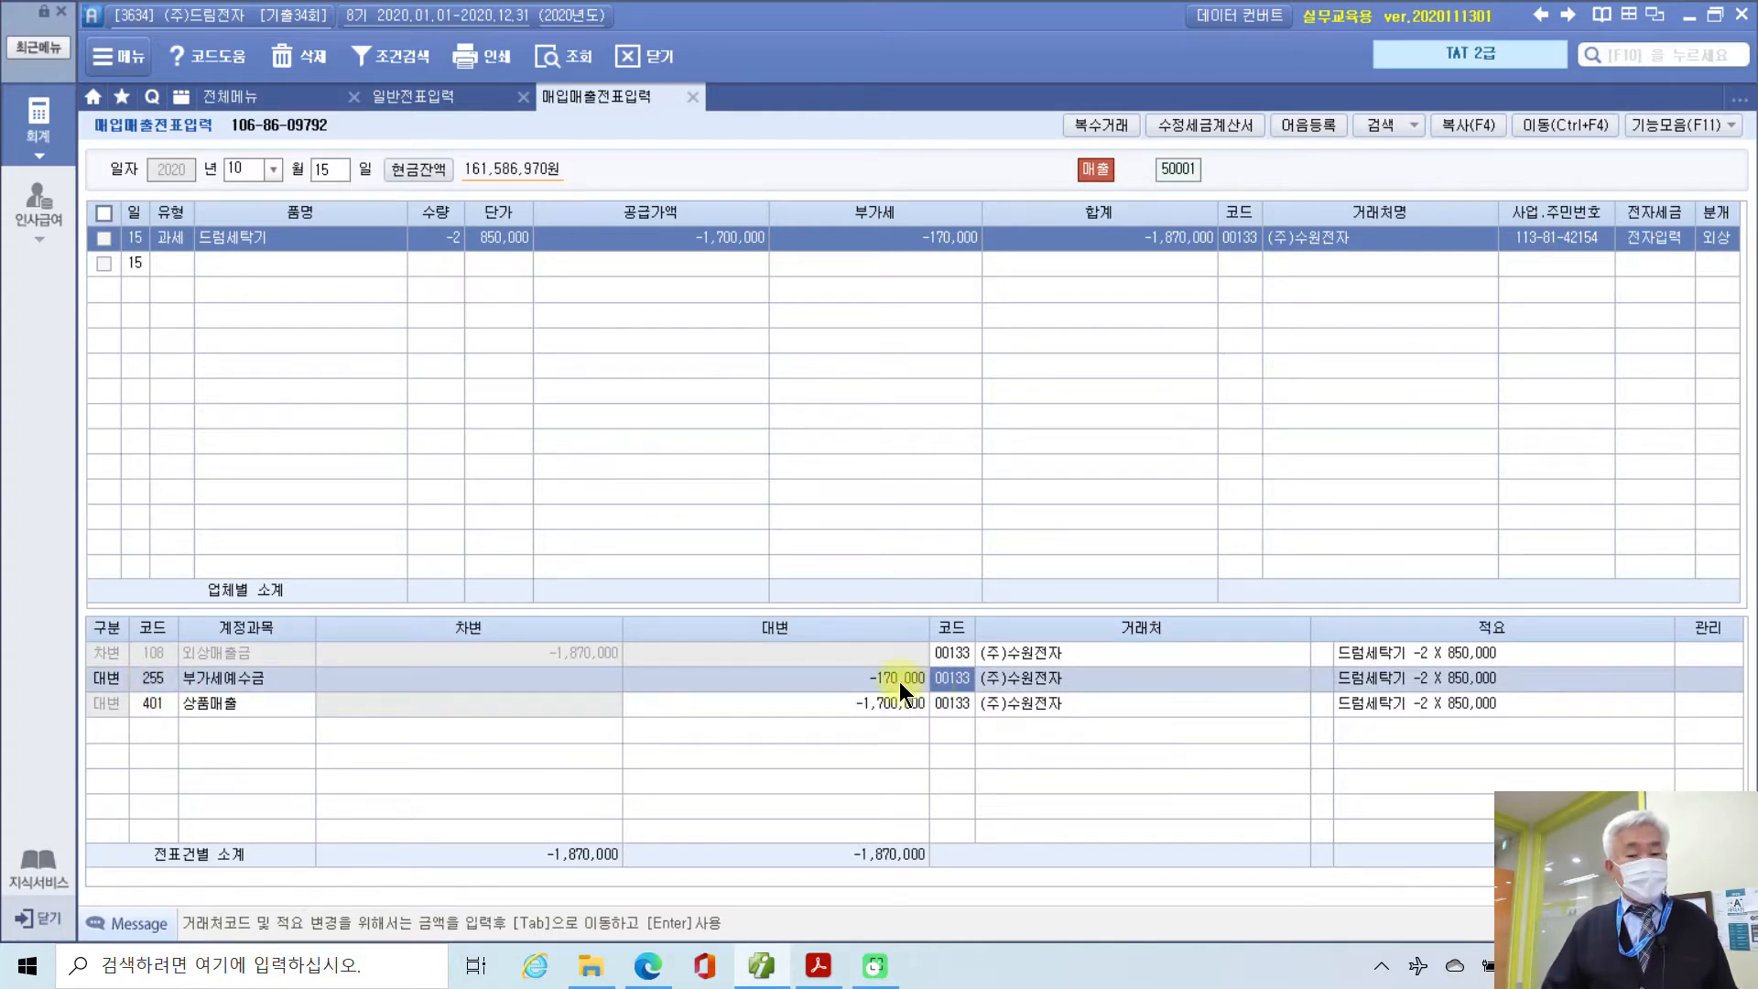
click(152, 706)
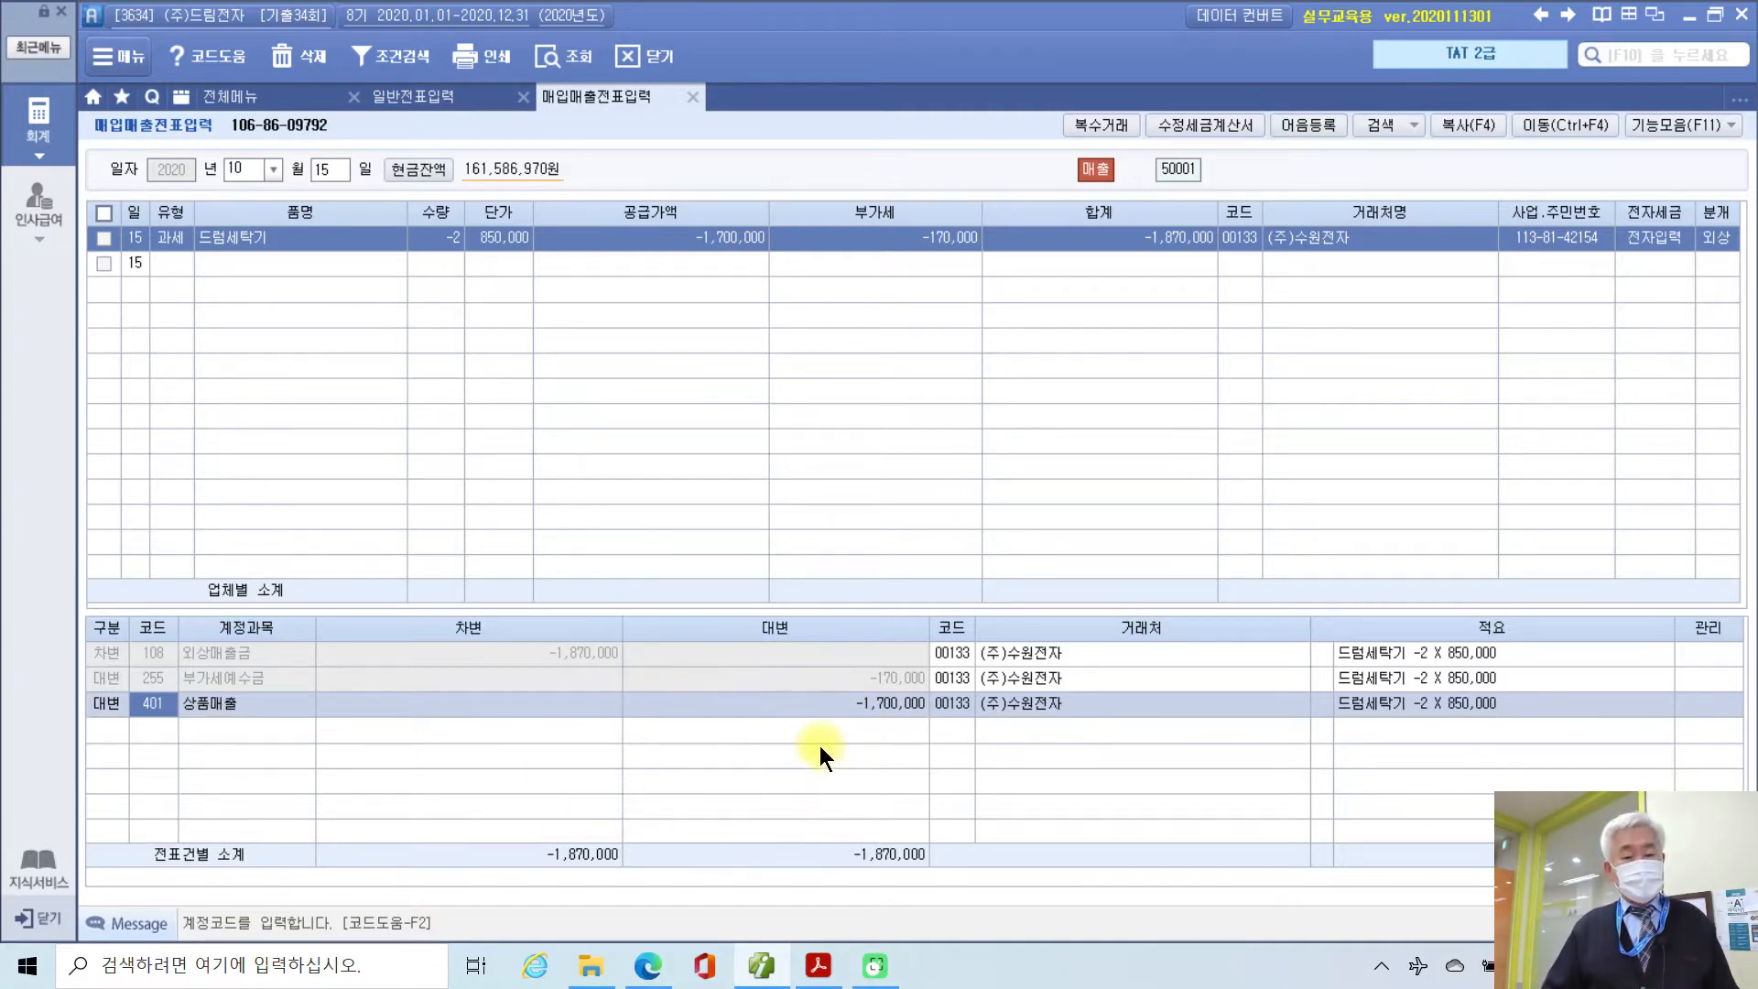
Step: Scroll to task 4 and box the 신용카드매출전표 title on the receipt
click(815, 966)
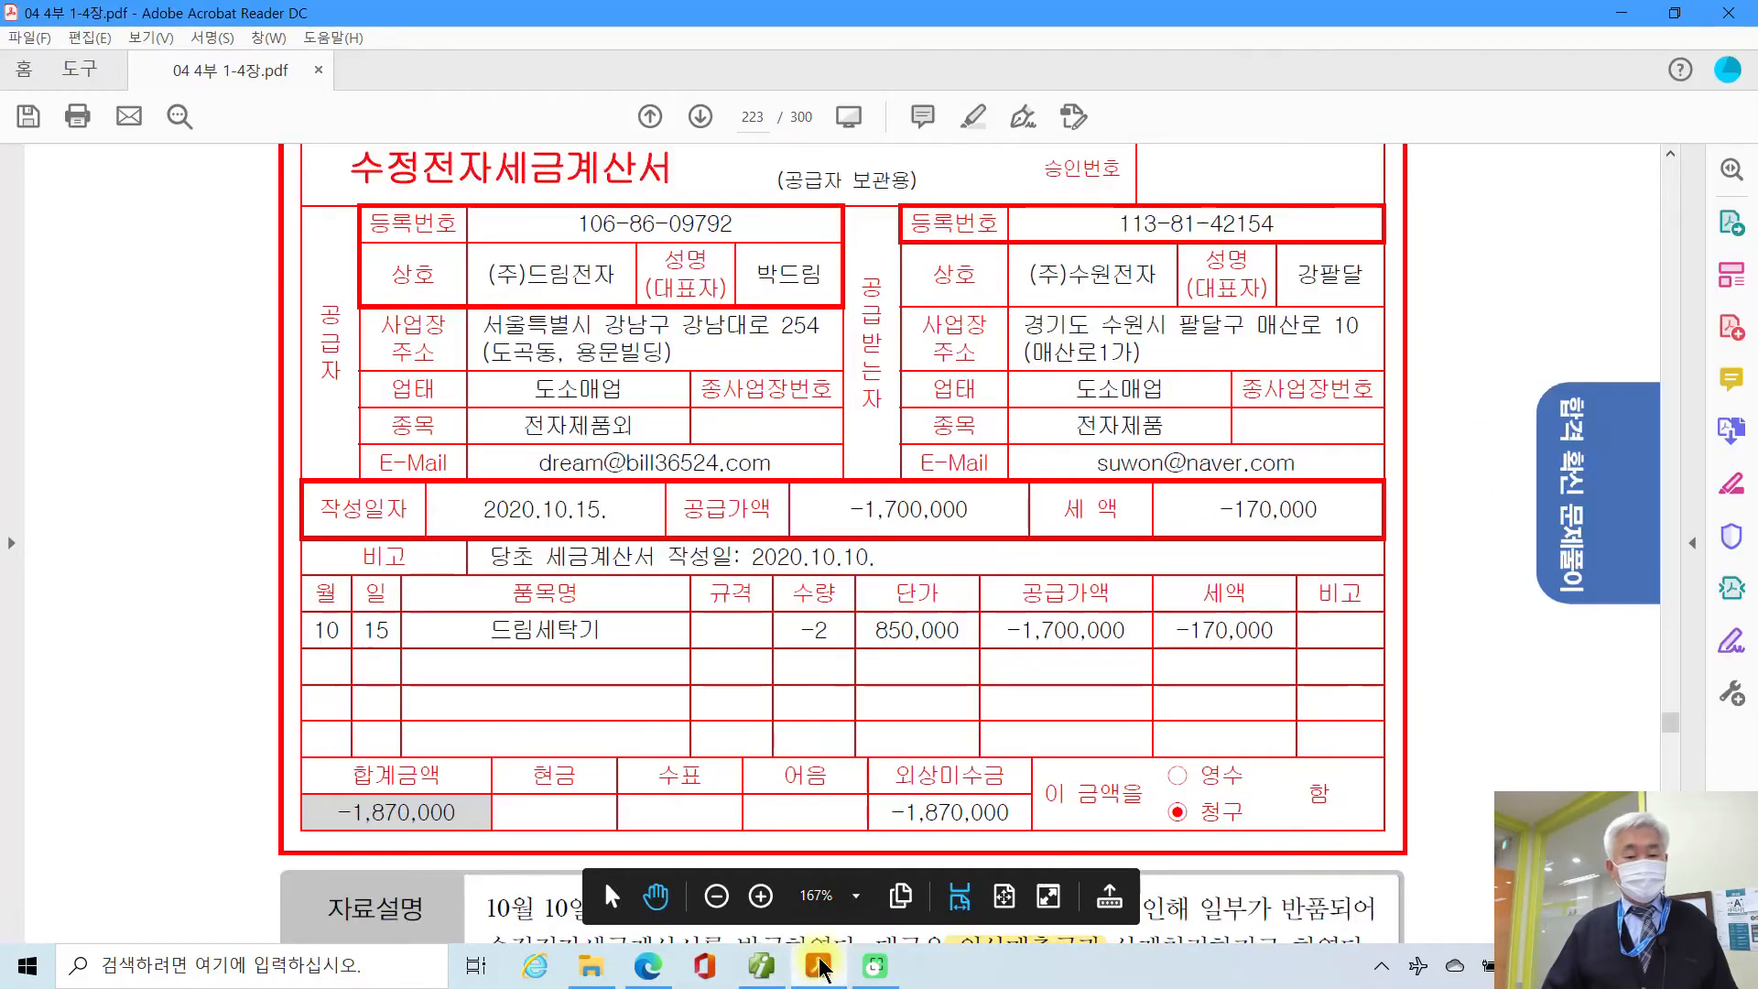
scroll(844, 584, down, 6)
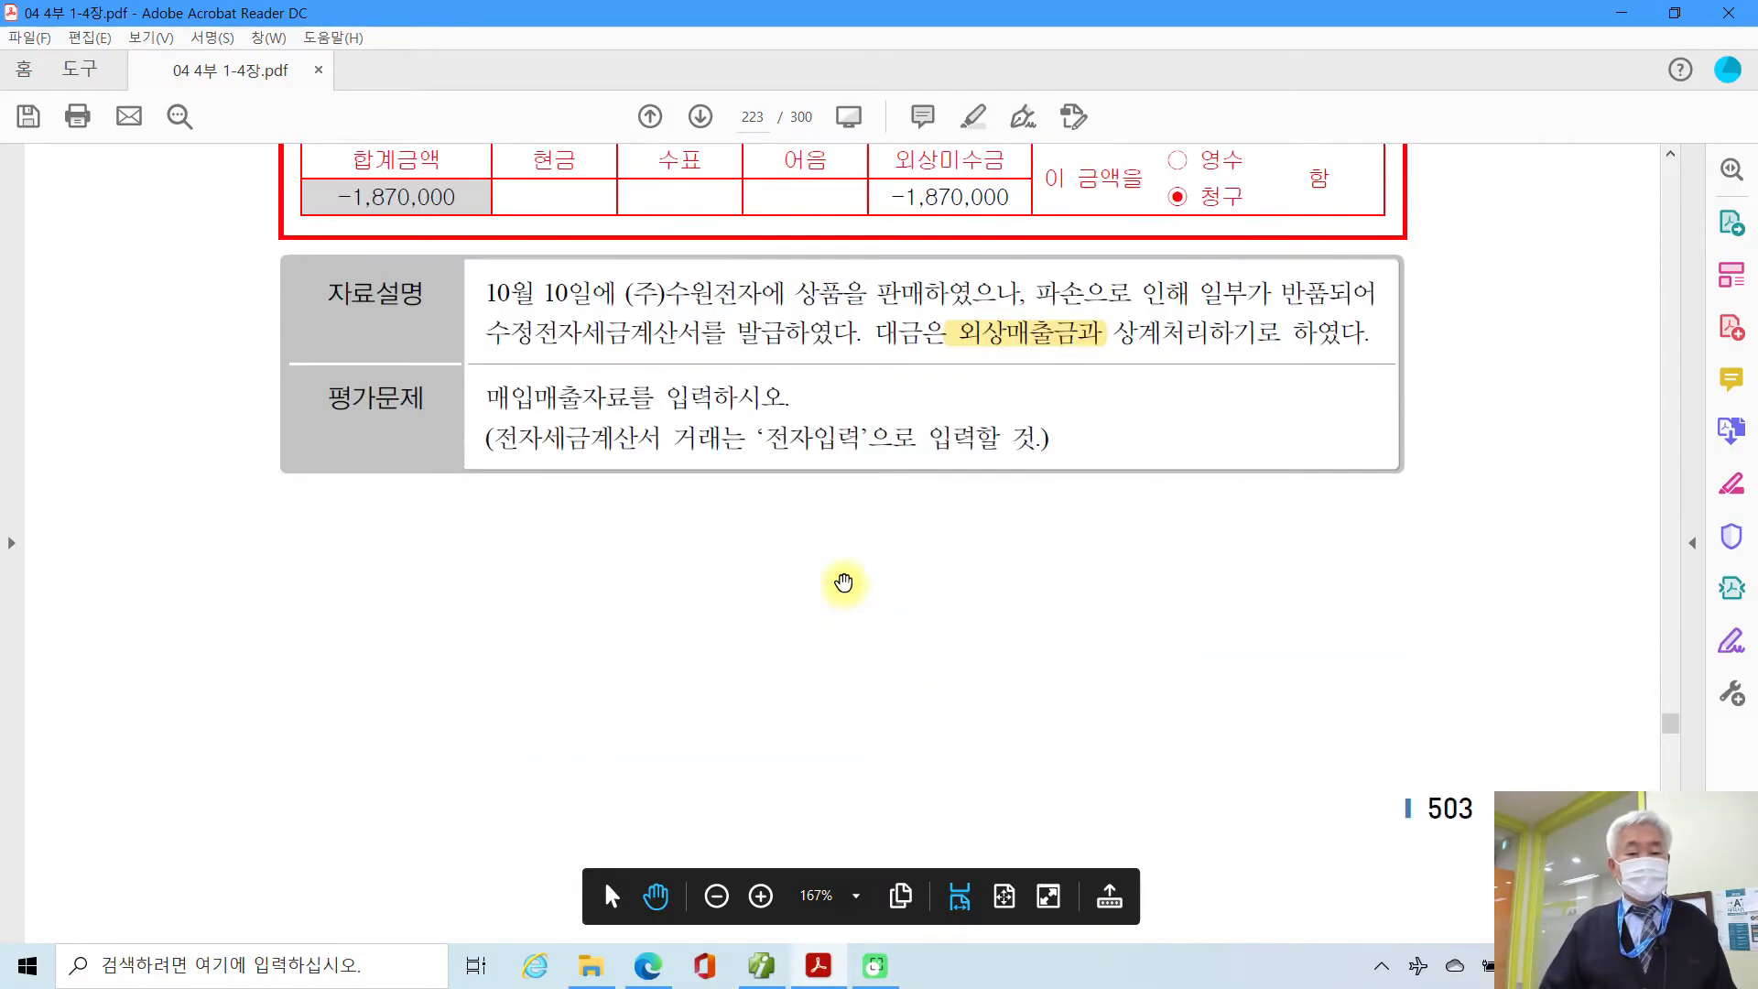
scroll(843, 584, down, 5)
scroll(844, 577, down, 5)
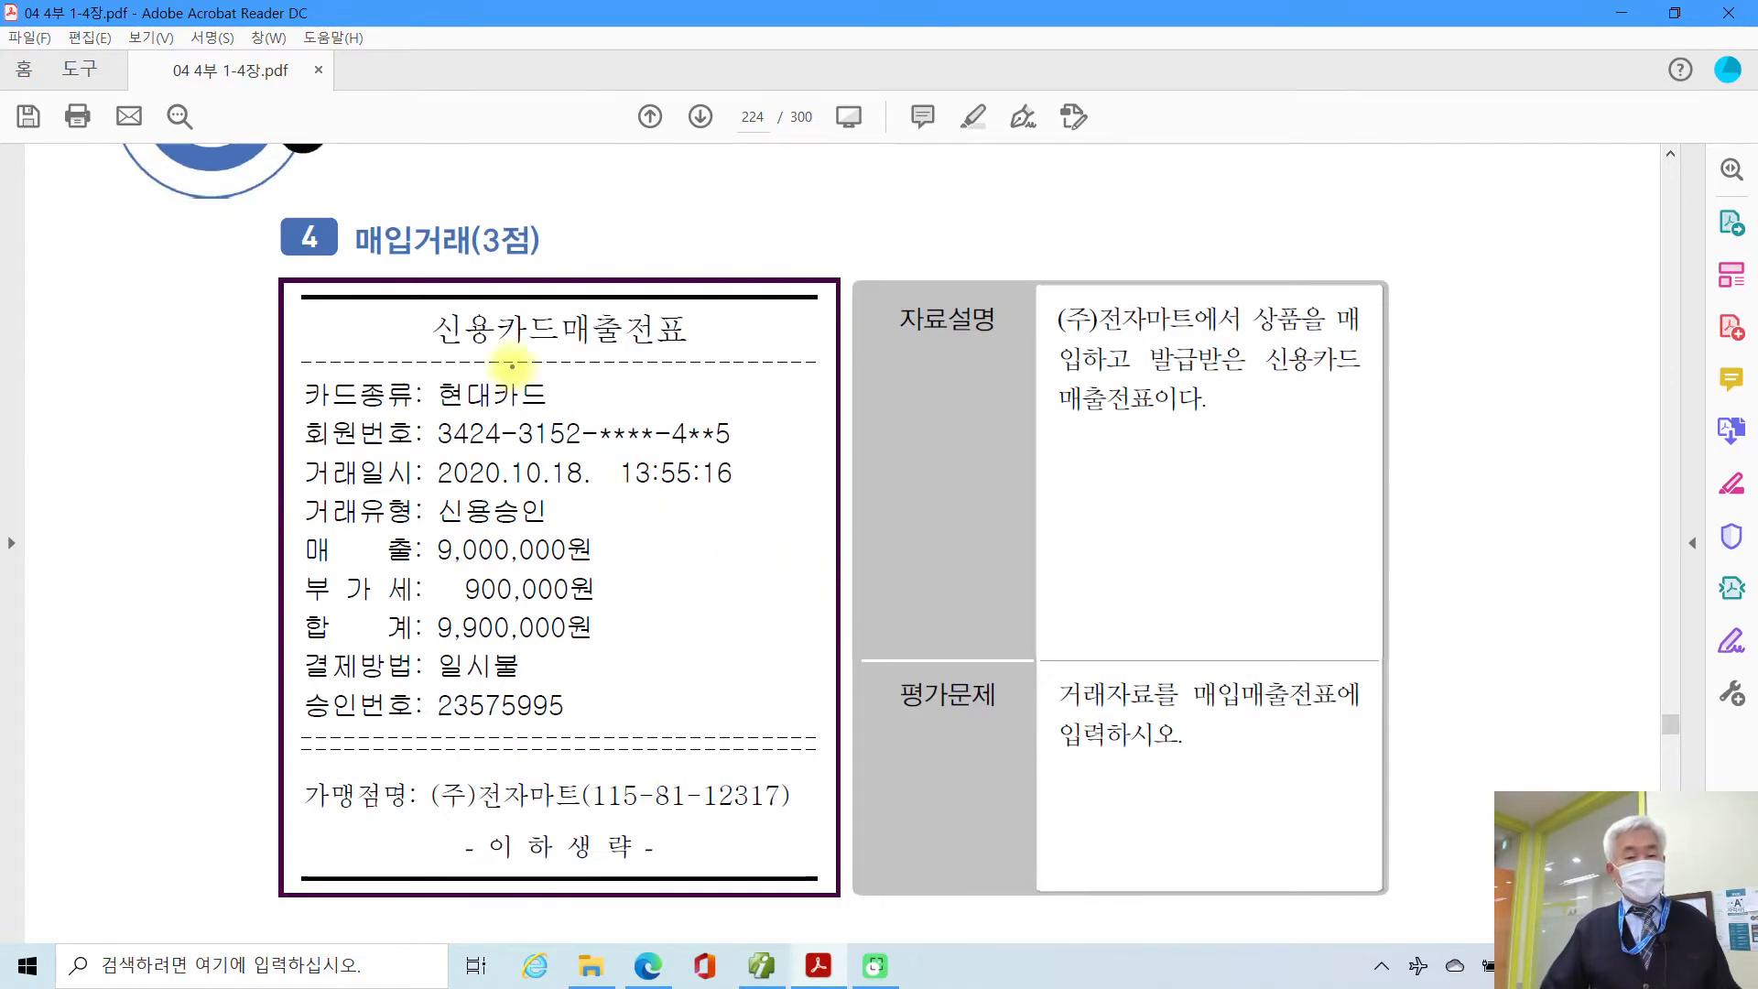
click(404, 294)
drag(404, 294, 704, 361)
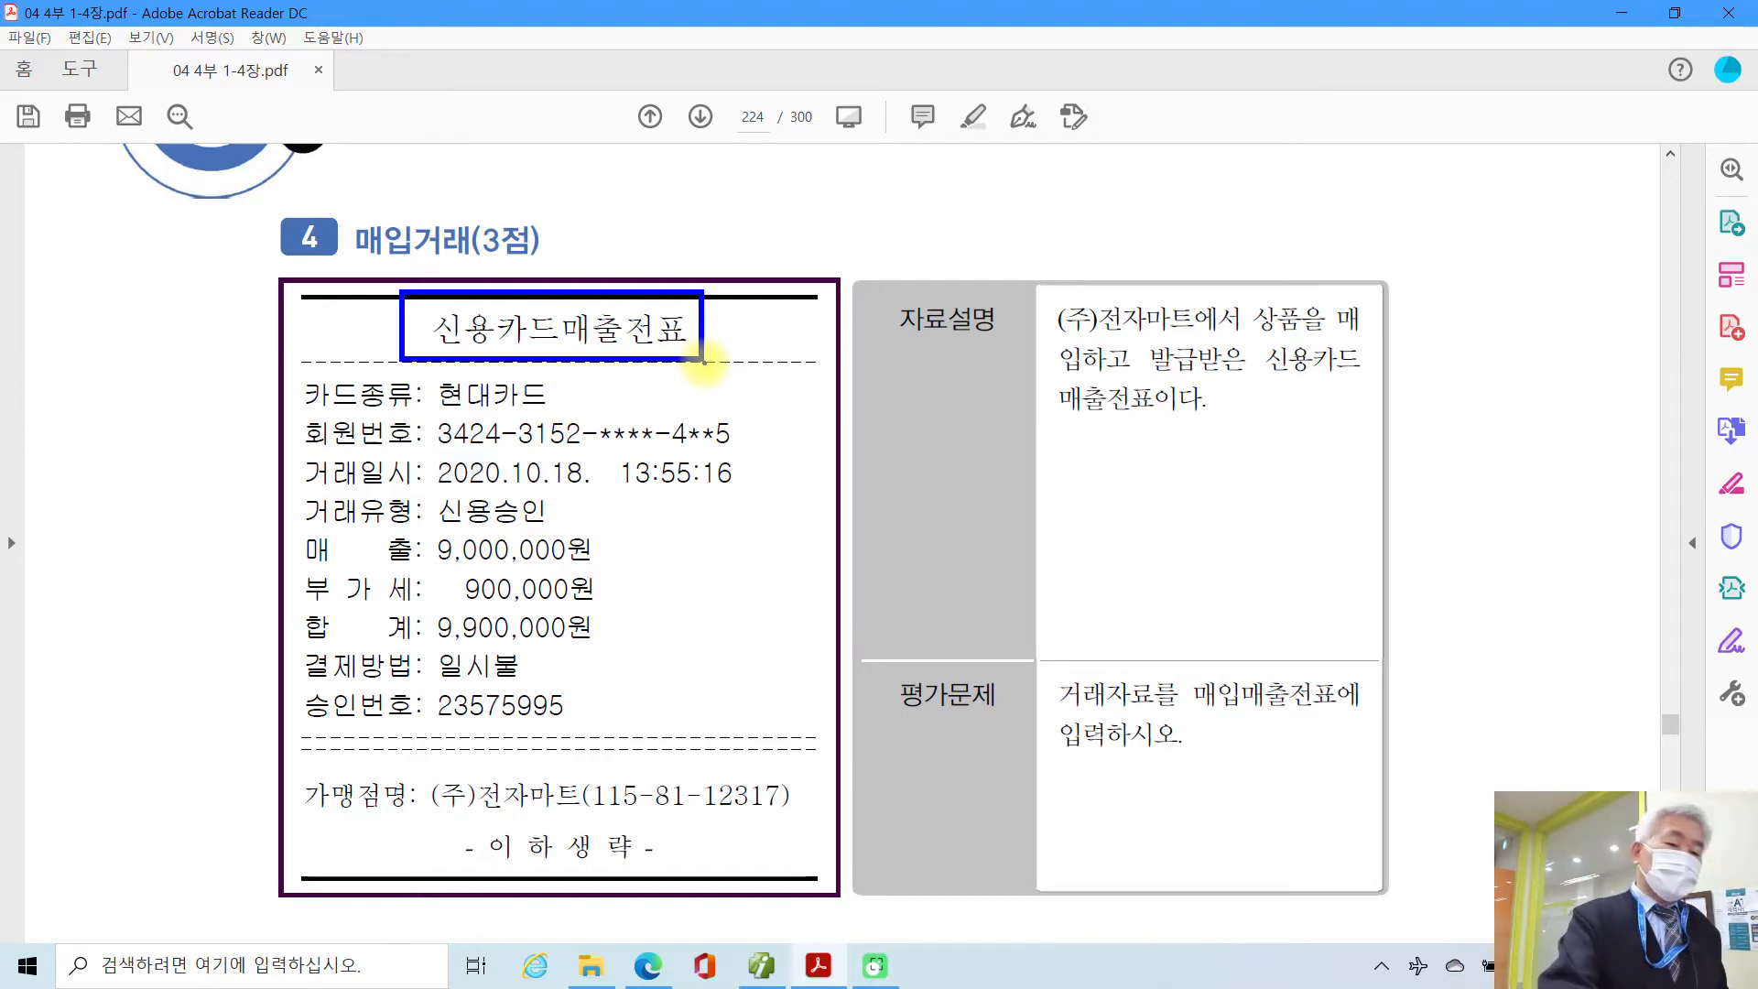
Step: Circle the 매입거래 heading, underline 신용카드 매출전표, and jot 57 and 17 in the margin
mouse_move(385, 200)
mouse_down()
mouse_move(341, 265)
mouse_move(438, 275)
mouse_up()
mouse_move(119, 325)
mouse_down()
mouse_move(96, 384)
mouse_move(103, 449)
mouse_up()
drag(96, 389, 160, 352)
mouse_move(174, 395)
mouse_down()
mouse_move(192, 348)
mouse_move(190, 494)
mouse_up()
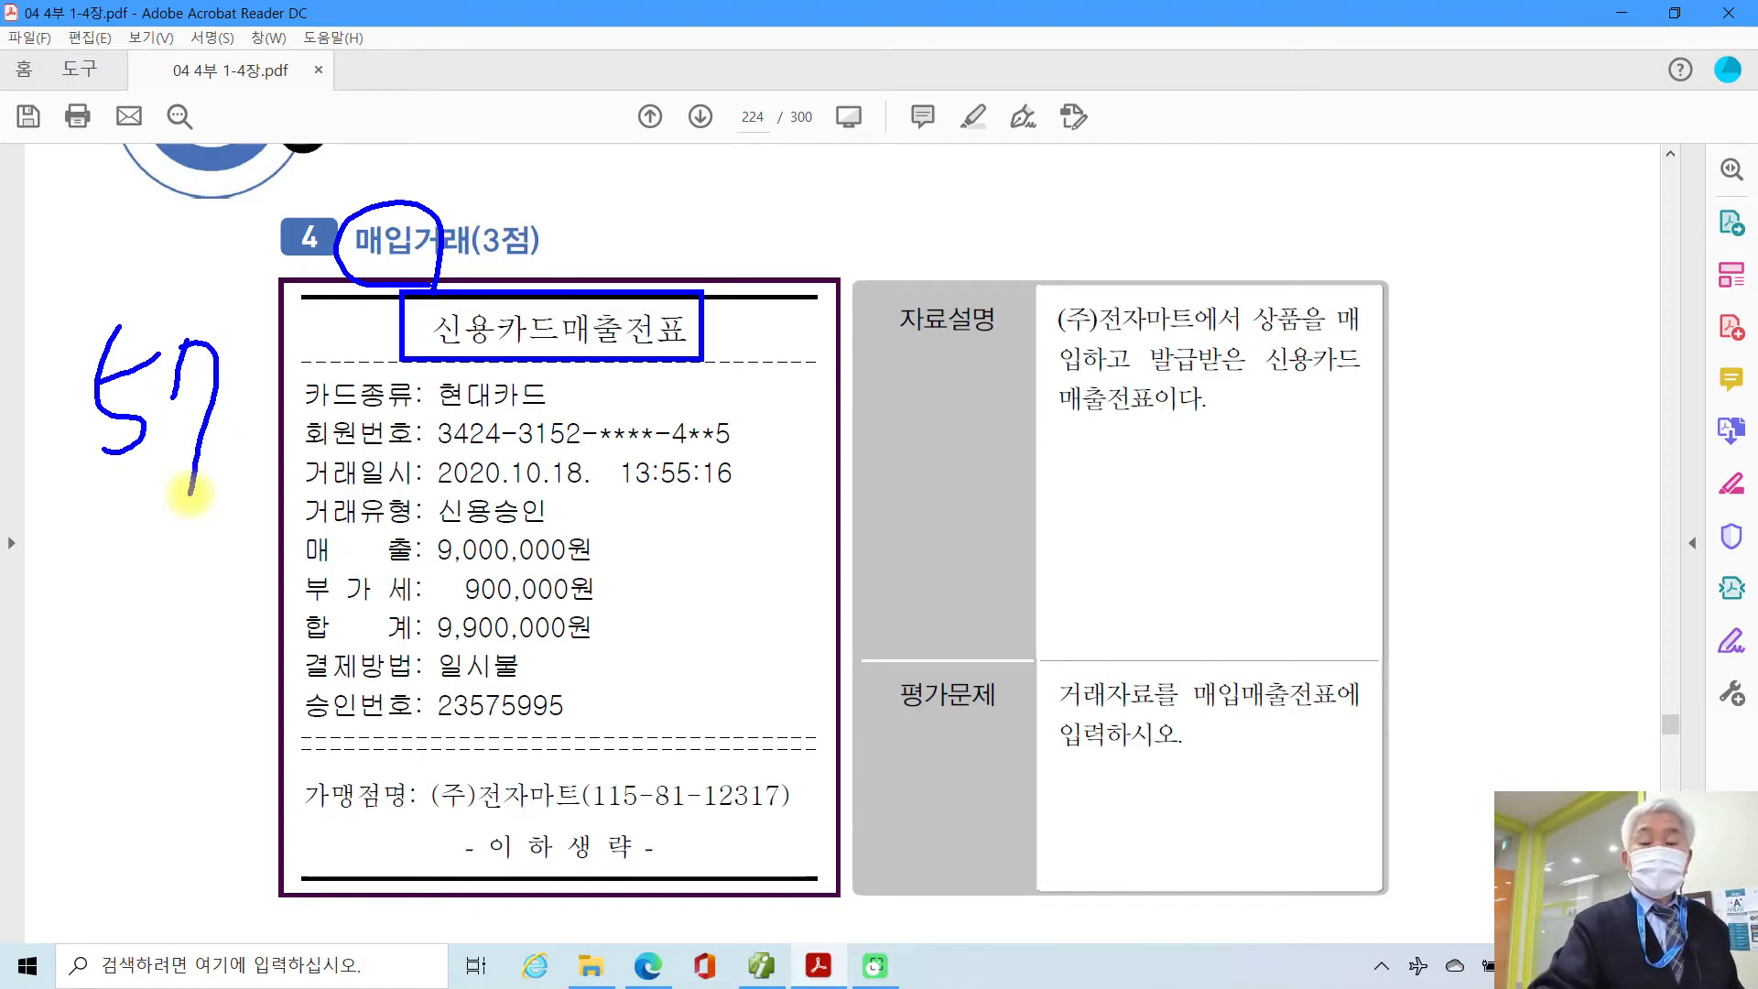
drag(1283, 385, 1387, 381)
drag(1067, 429, 1186, 433)
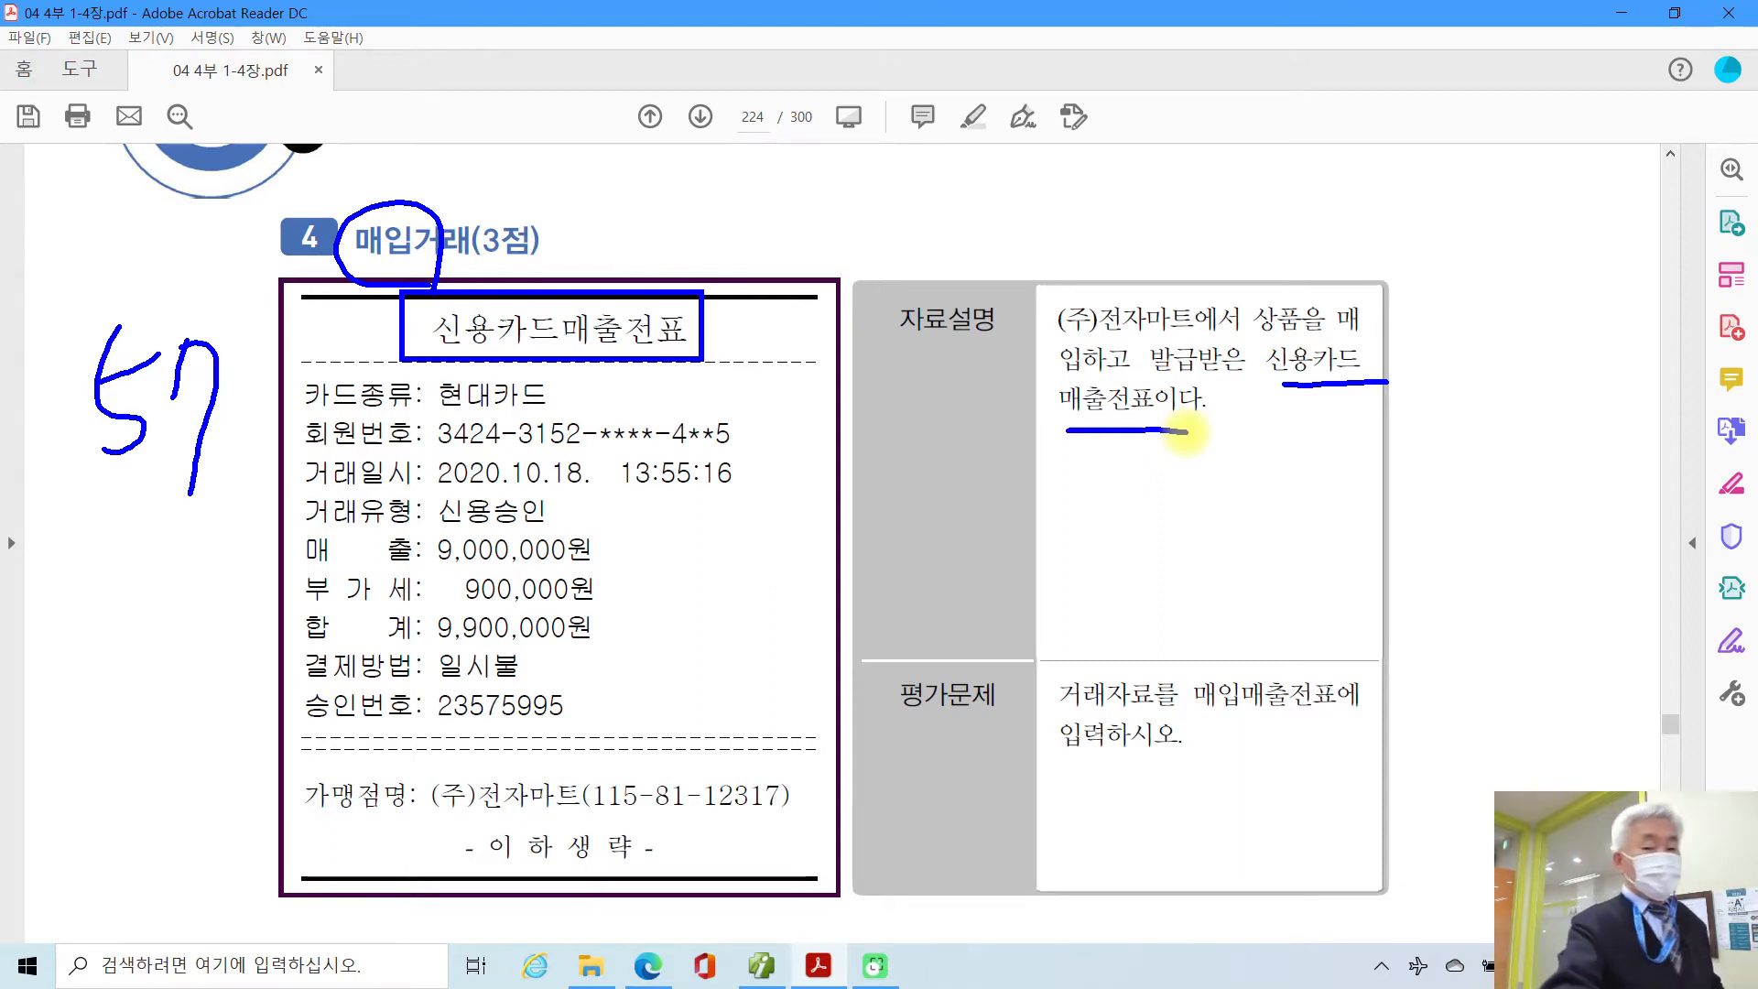
drag(139, 575, 105, 661)
mouse_move(166, 641)
mouse_down()
mouse_move(180, 597)
mouse_move(196, 687)
mouse_up()
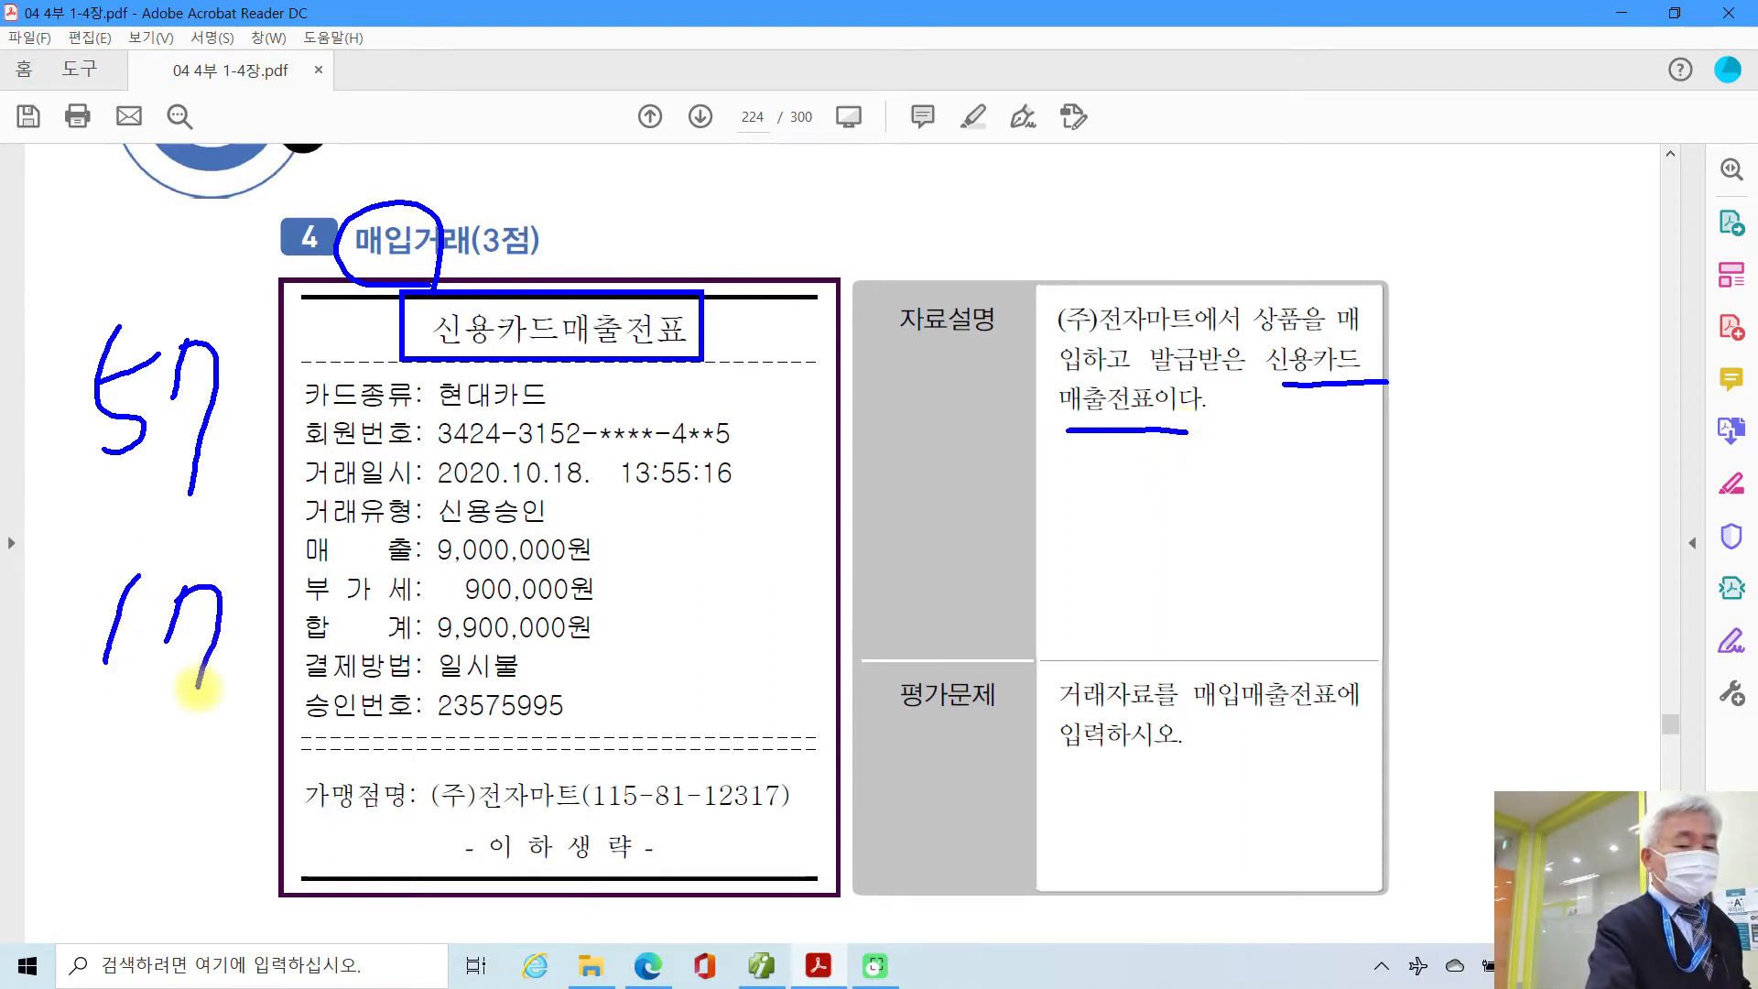
mouse_move(194, 607)
mouse_down()
mouse_move(103, 682)
mouse_move(243, 694)
mouse_up()
Step: Mark the purchase wording, 매입매출전표 and the 900,000원 VAT line, then clear all pen marks
drag(341, 252, 423, 272)
drag(1064, 349, 1369, 345)
drag(1053, 389, 1138, 394)
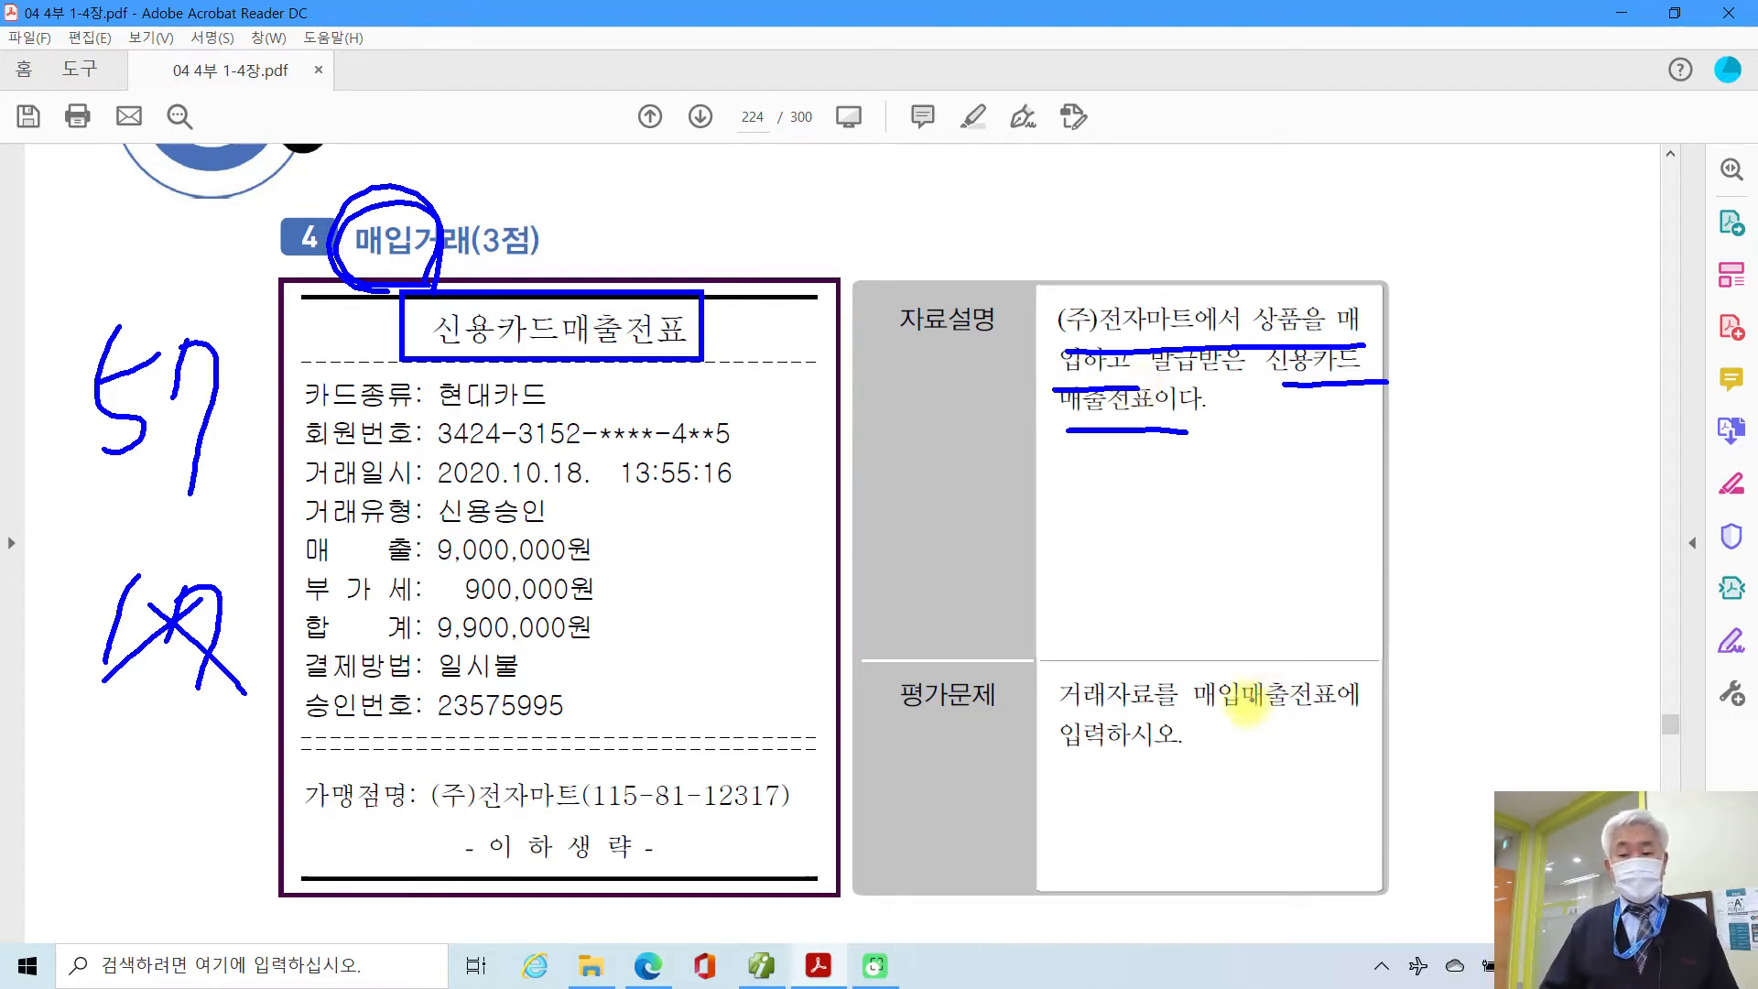
drag(1203, 717, 1329, 720)
mouse_move(203, 518)
mouse_down()
mouse_move(41, 439)
mouse_move(205, 550)
mouse_up()
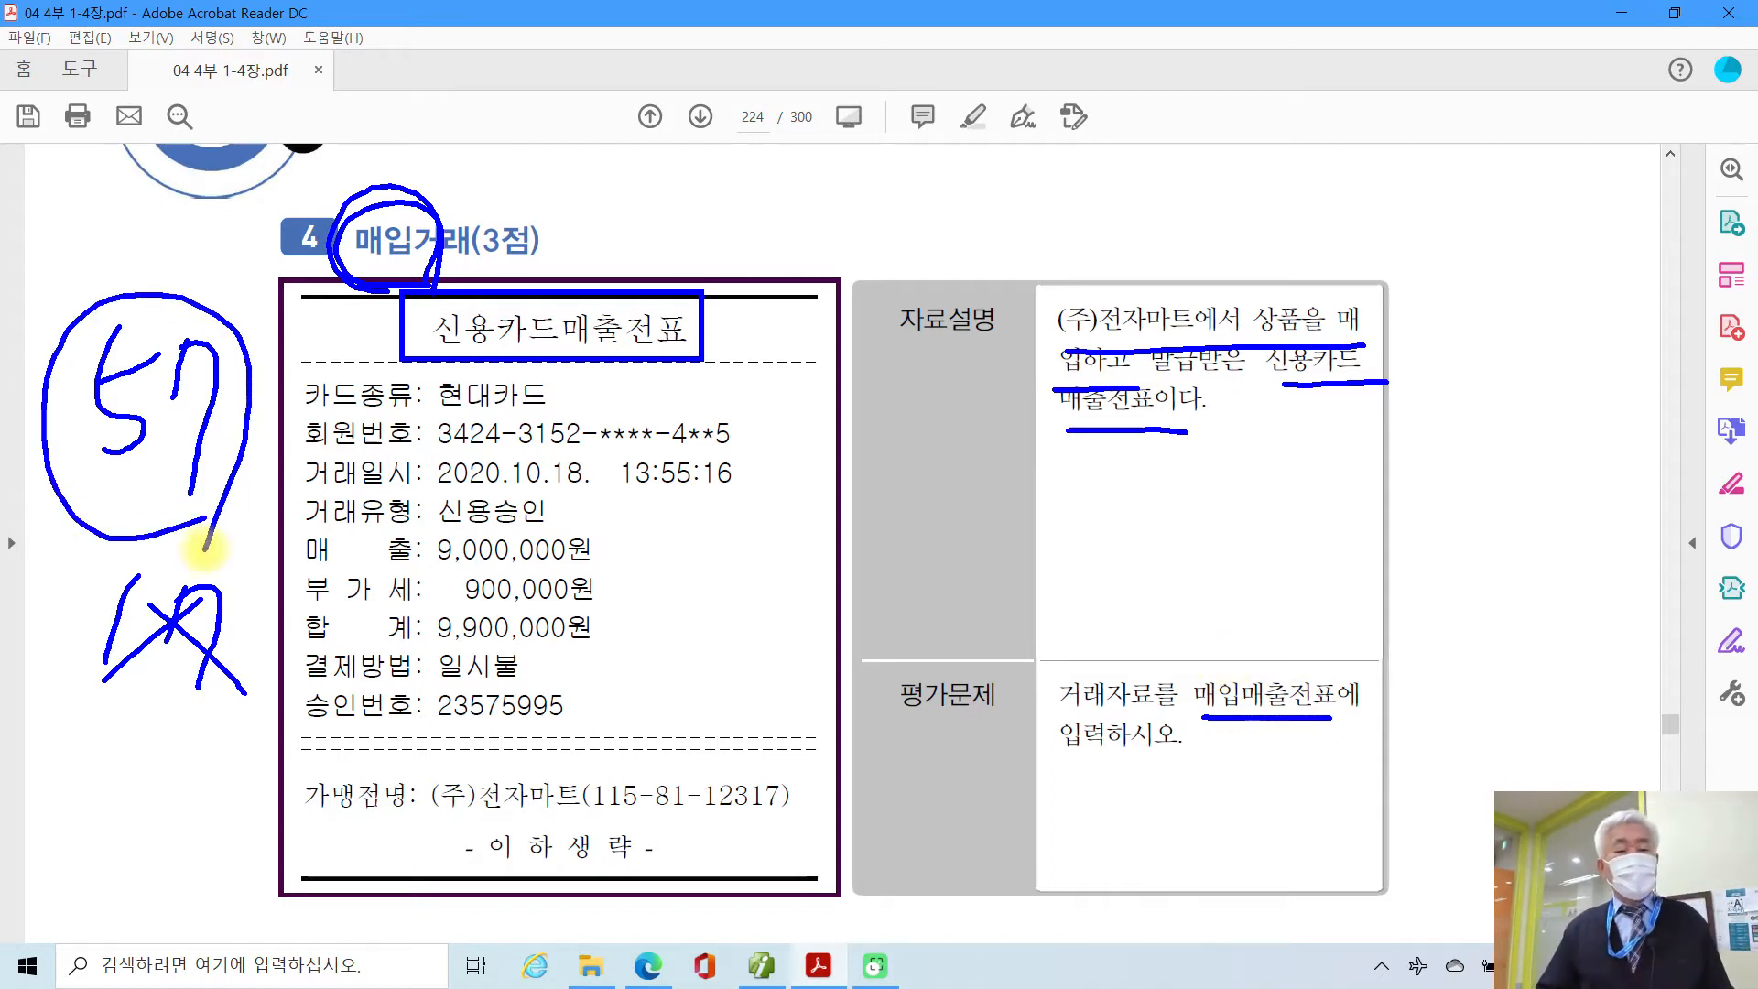
mouse_move(295, 622)
mouse_down()
mouse_move(632, 595)
mouse_move(486, 570)
mouse_move(295, 630)
mouse_up()
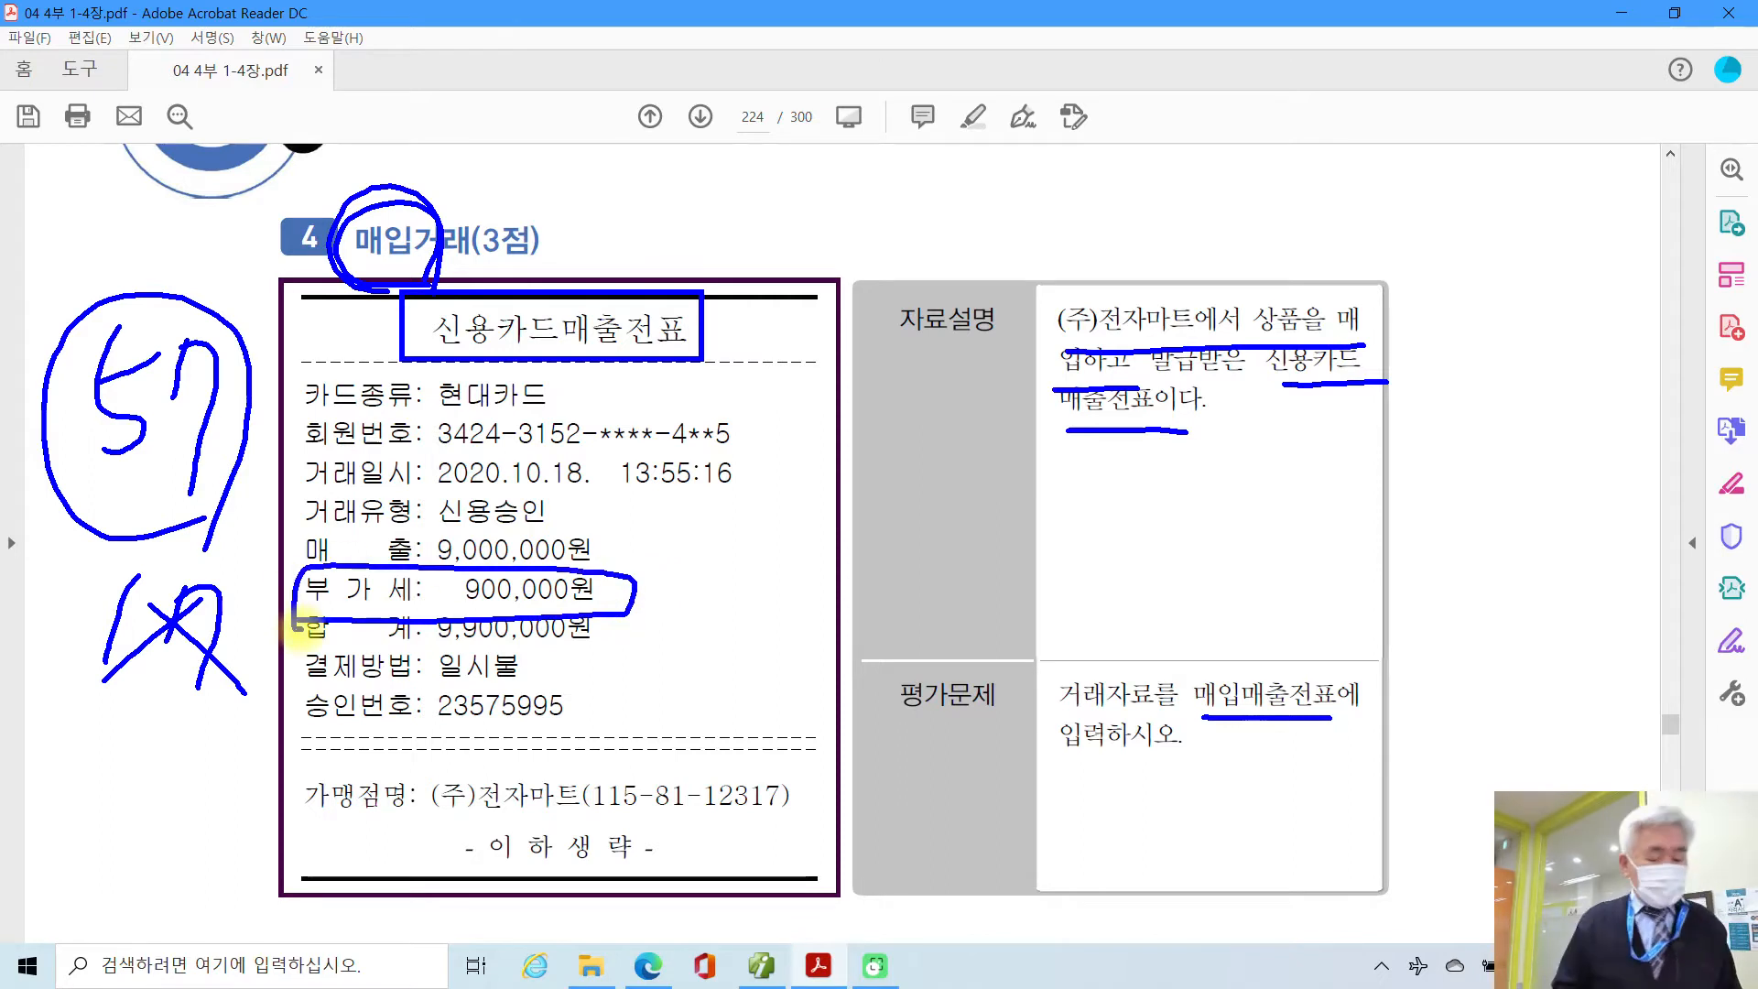
key(Escape)
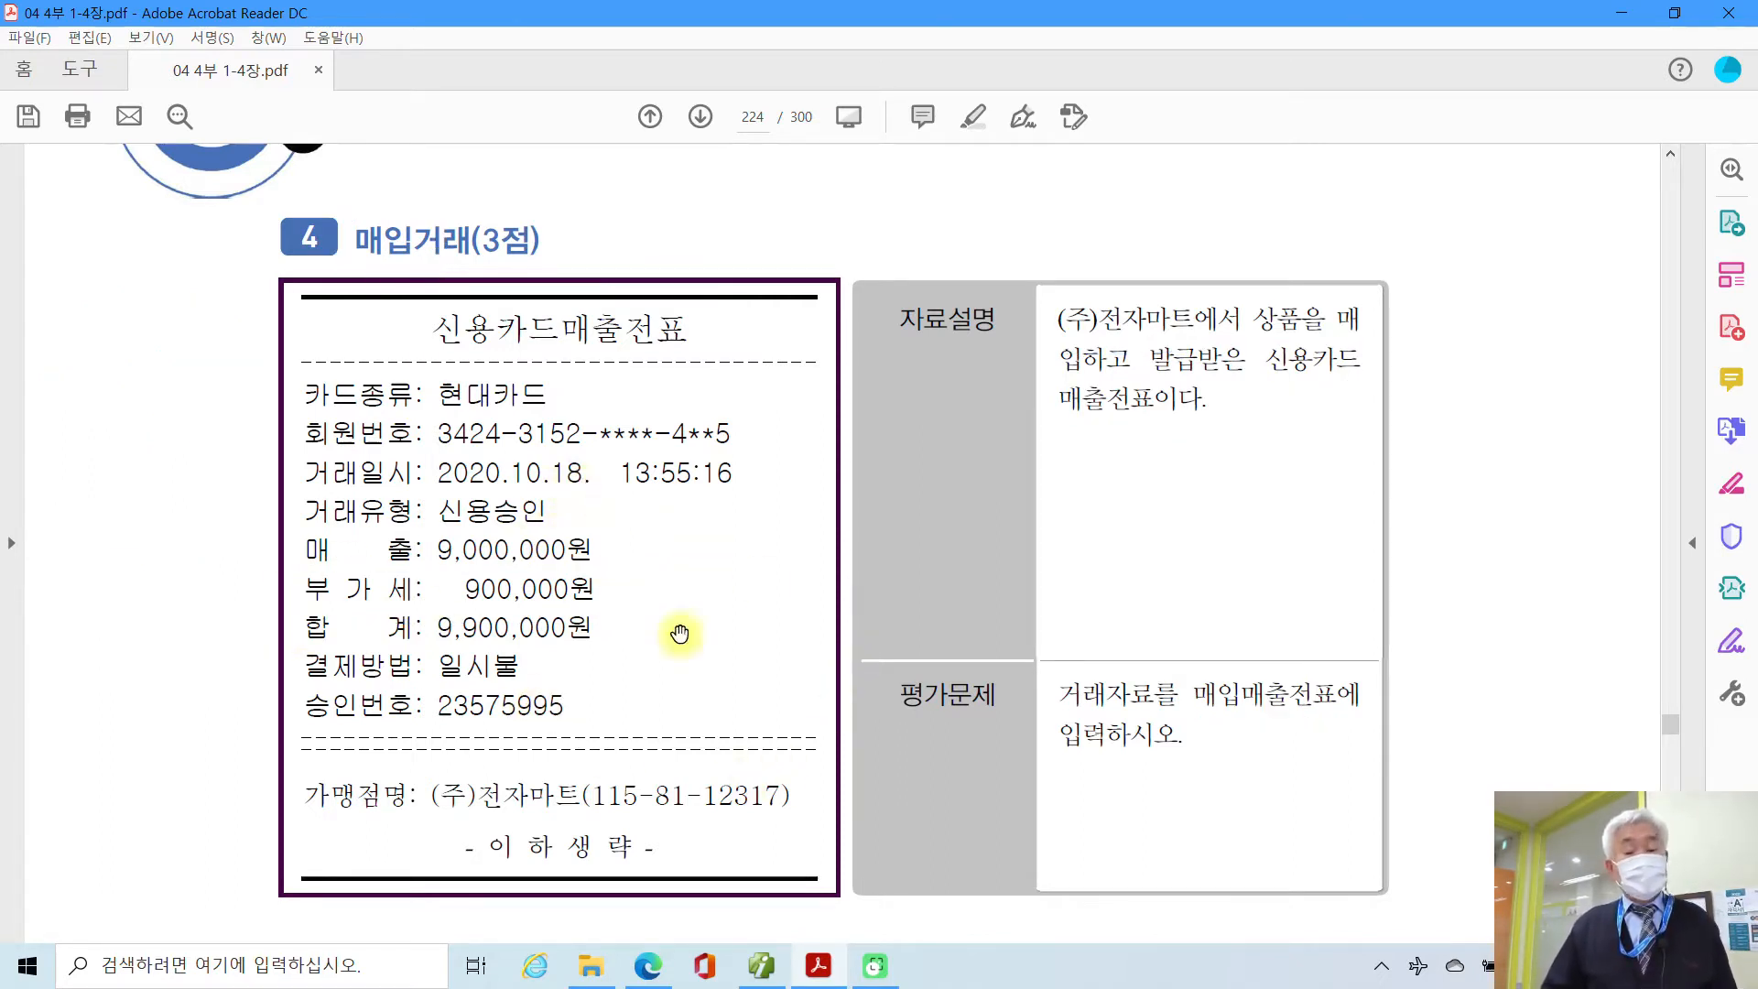
Step: Start a voucher dated the 18th with type 17 (카과) and card company 99600 현대카드
click(764, 969)
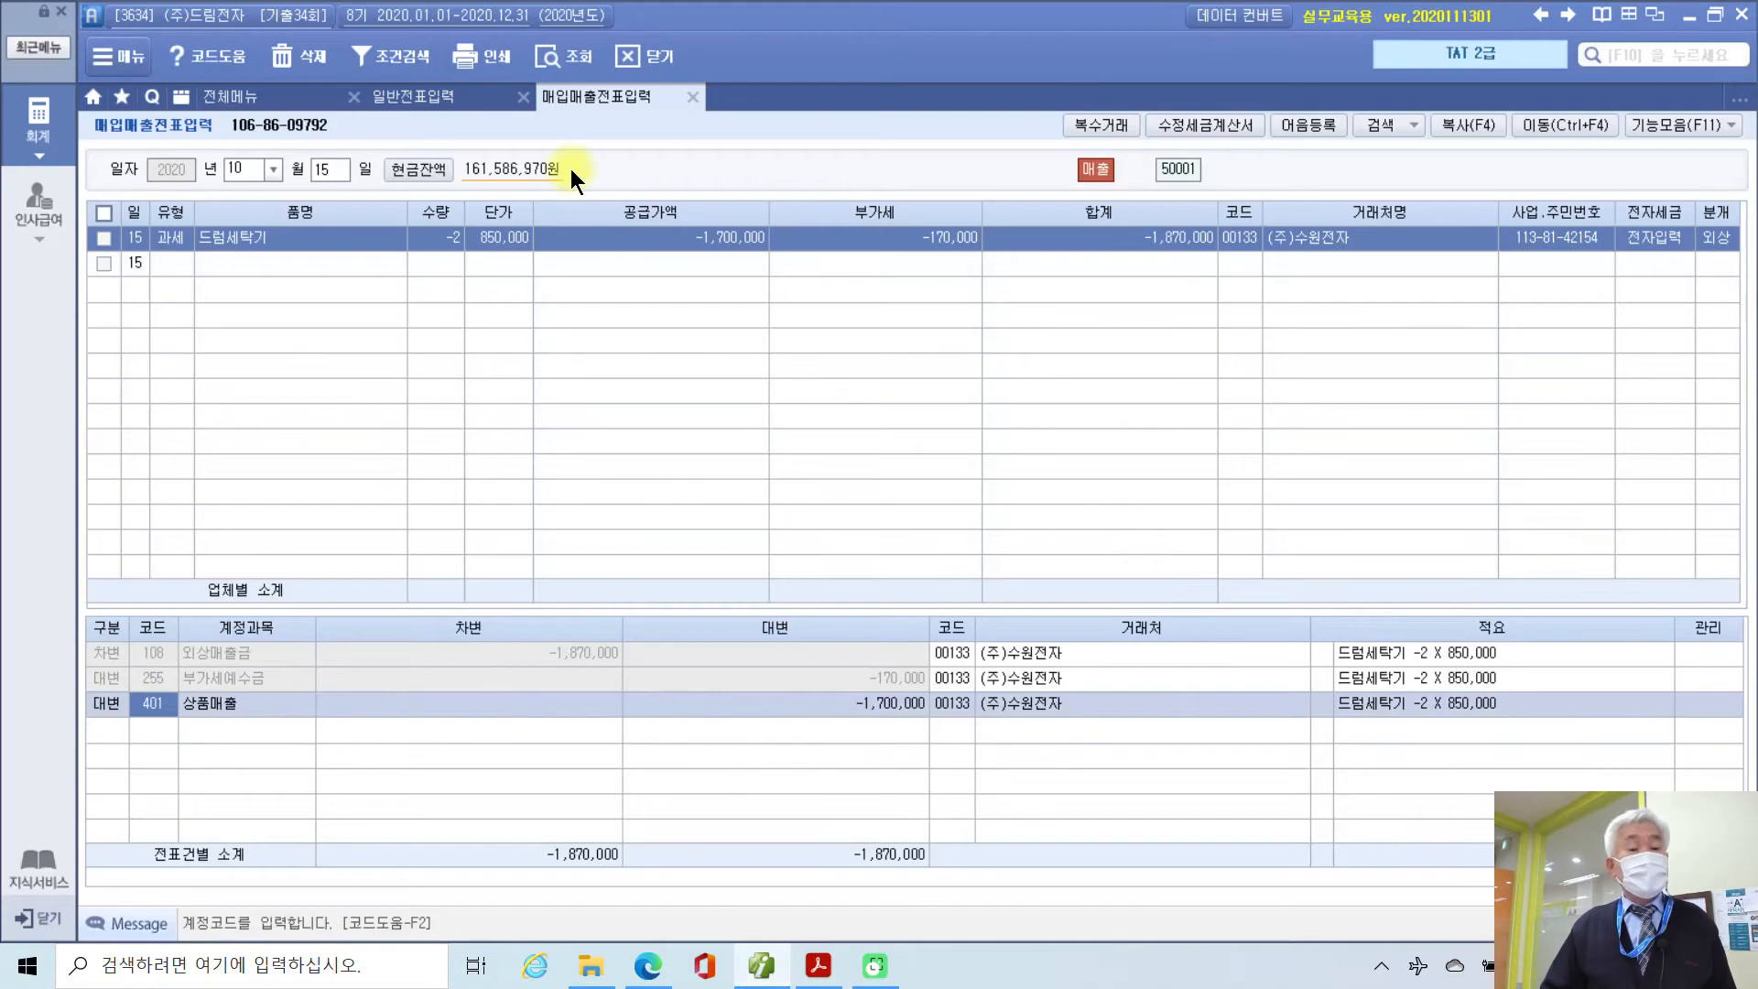
click(343, 174)
text(18)
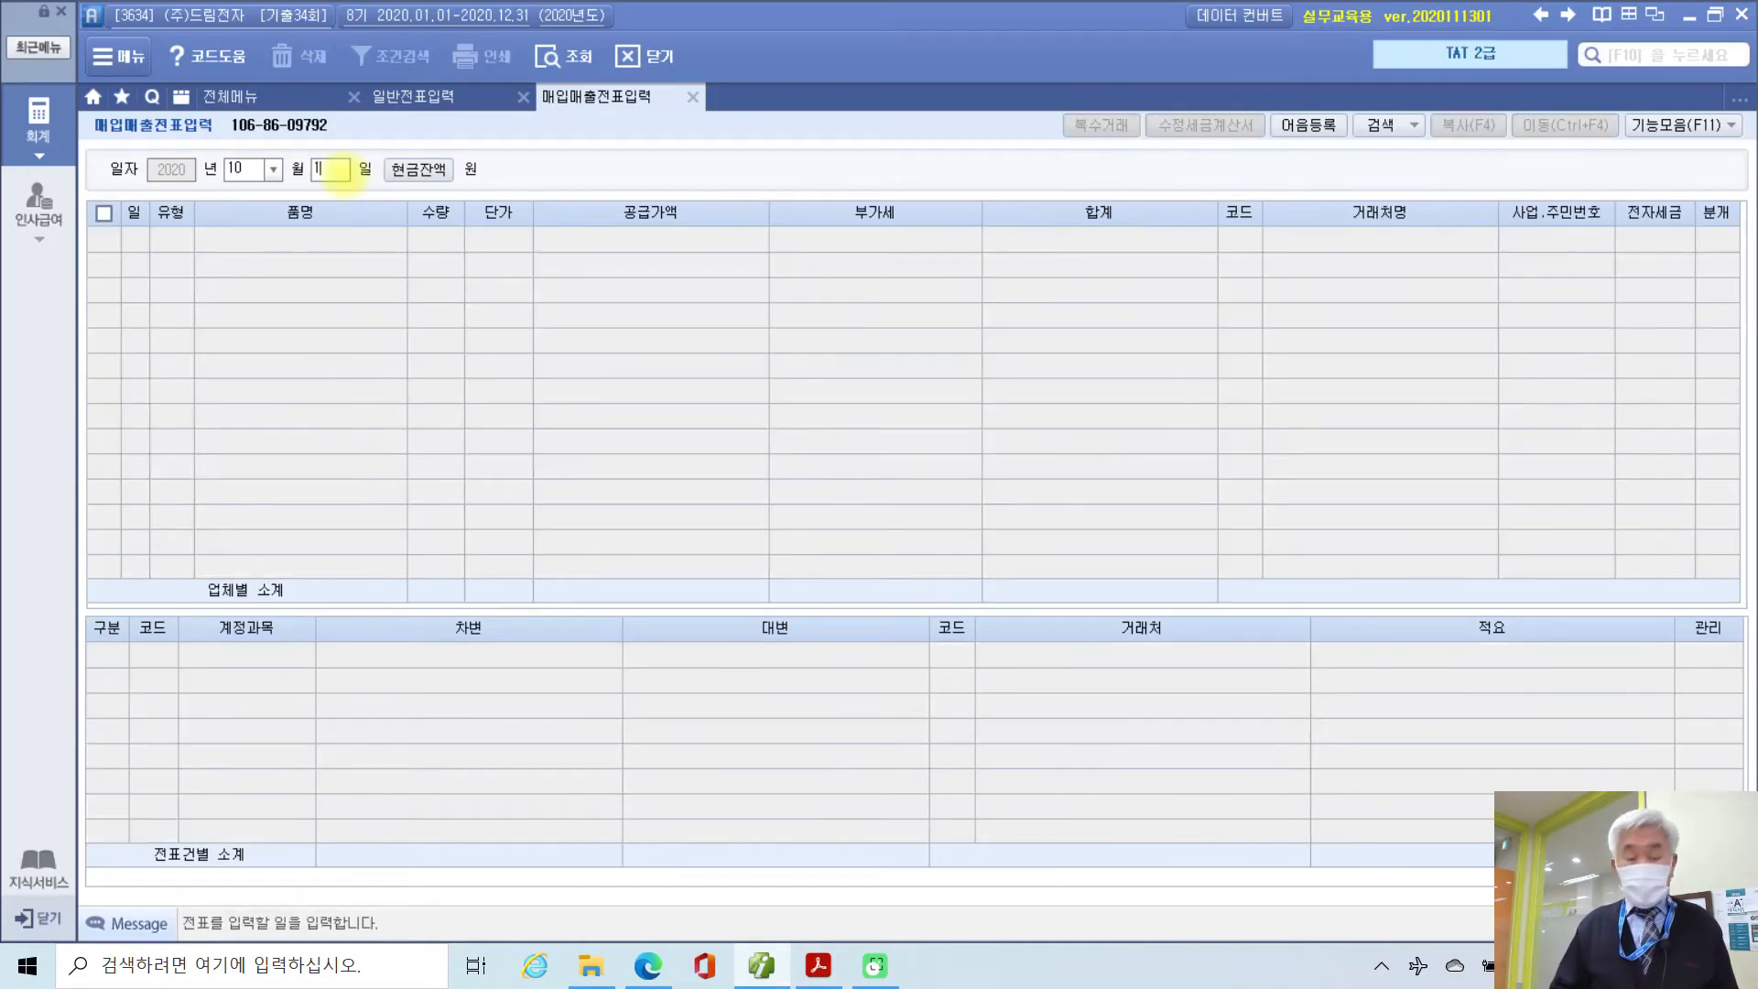
key(Return)
text(17)
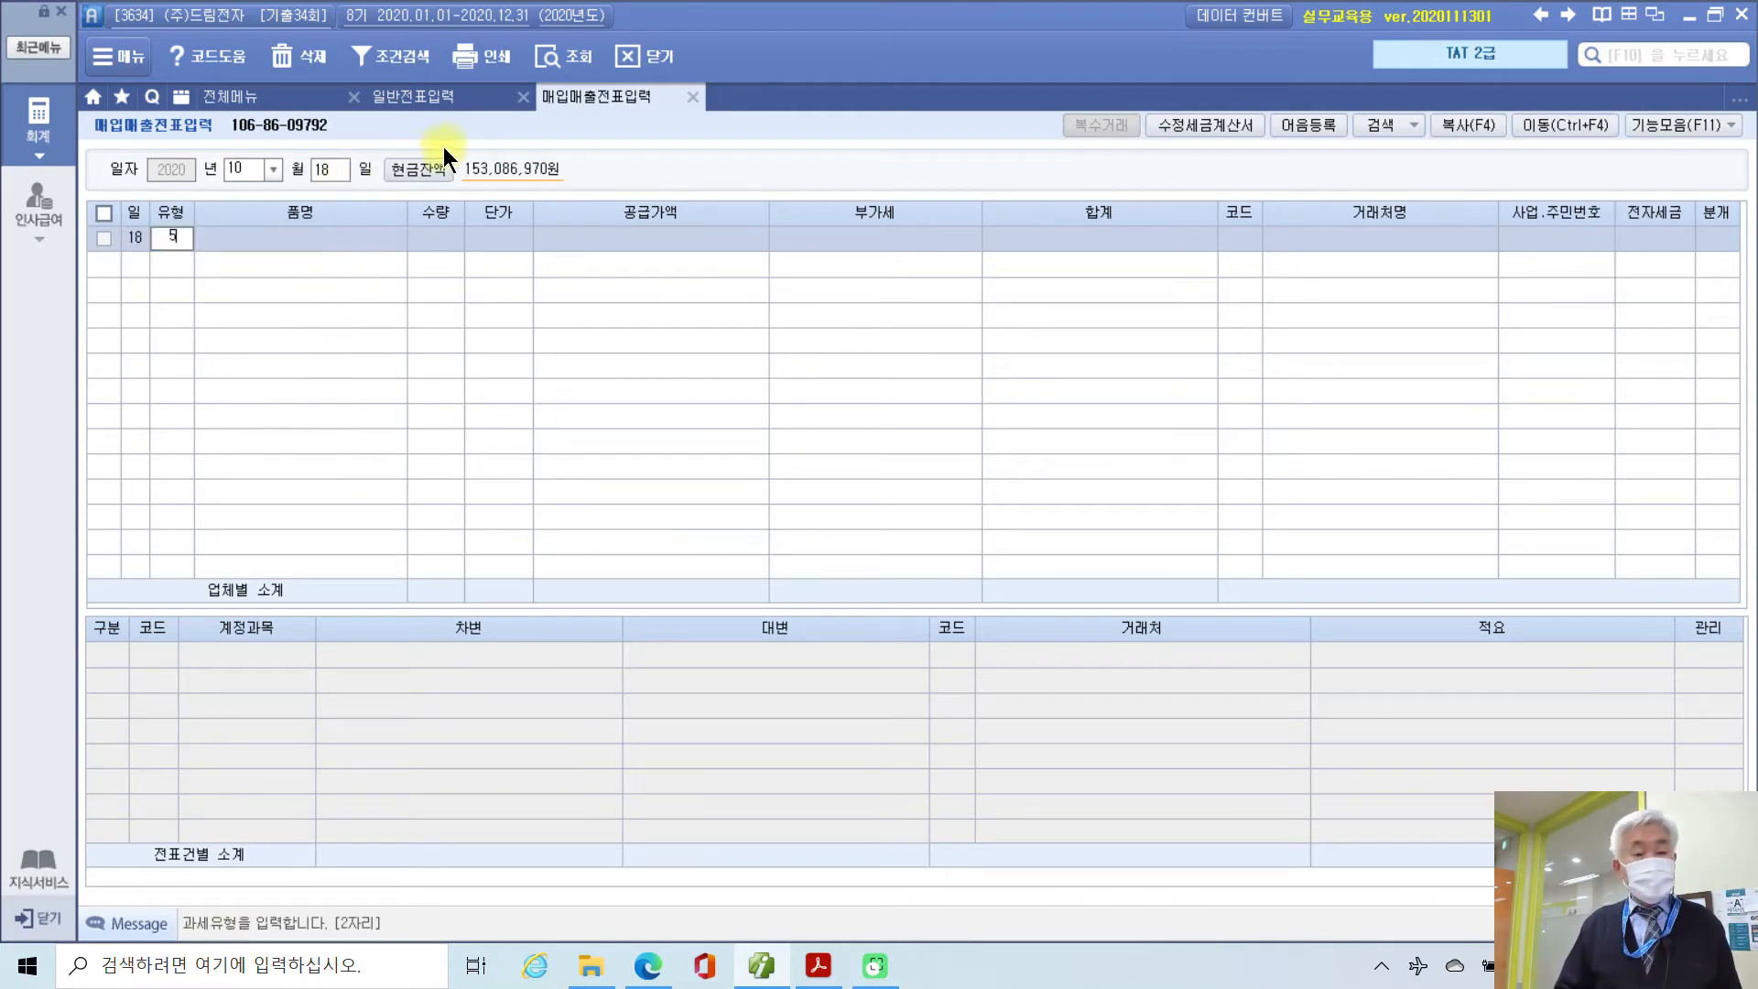
key(Return)
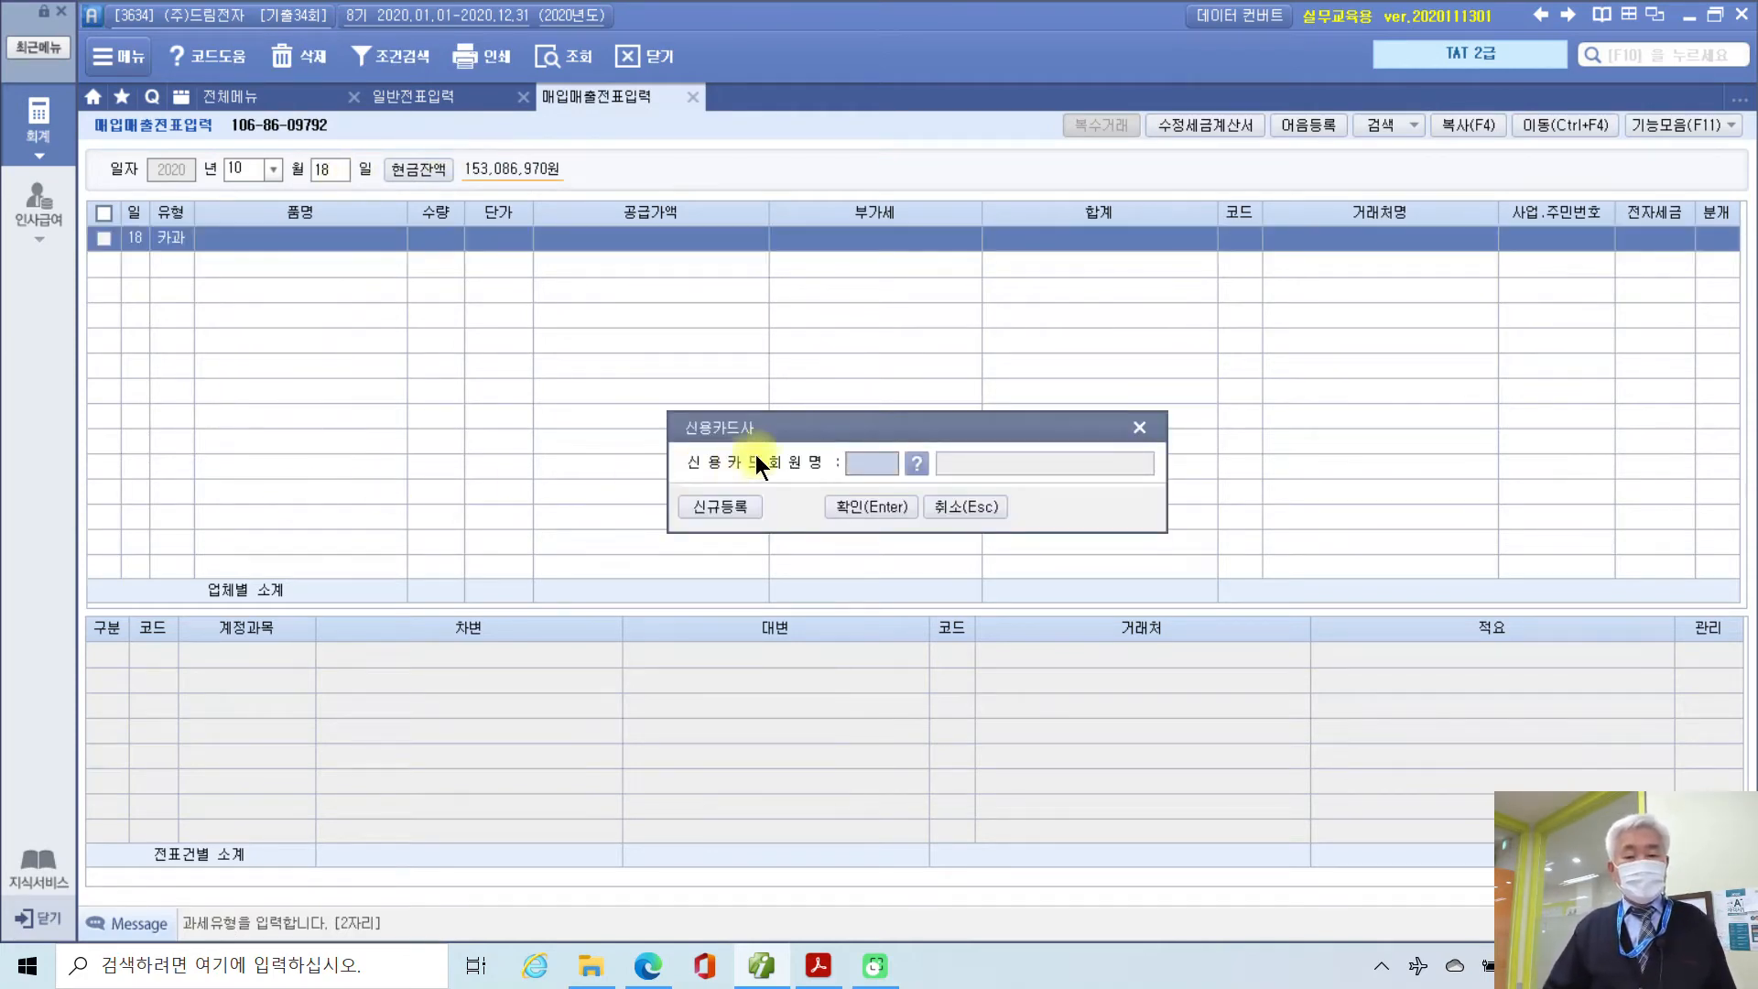
click(912, 460)
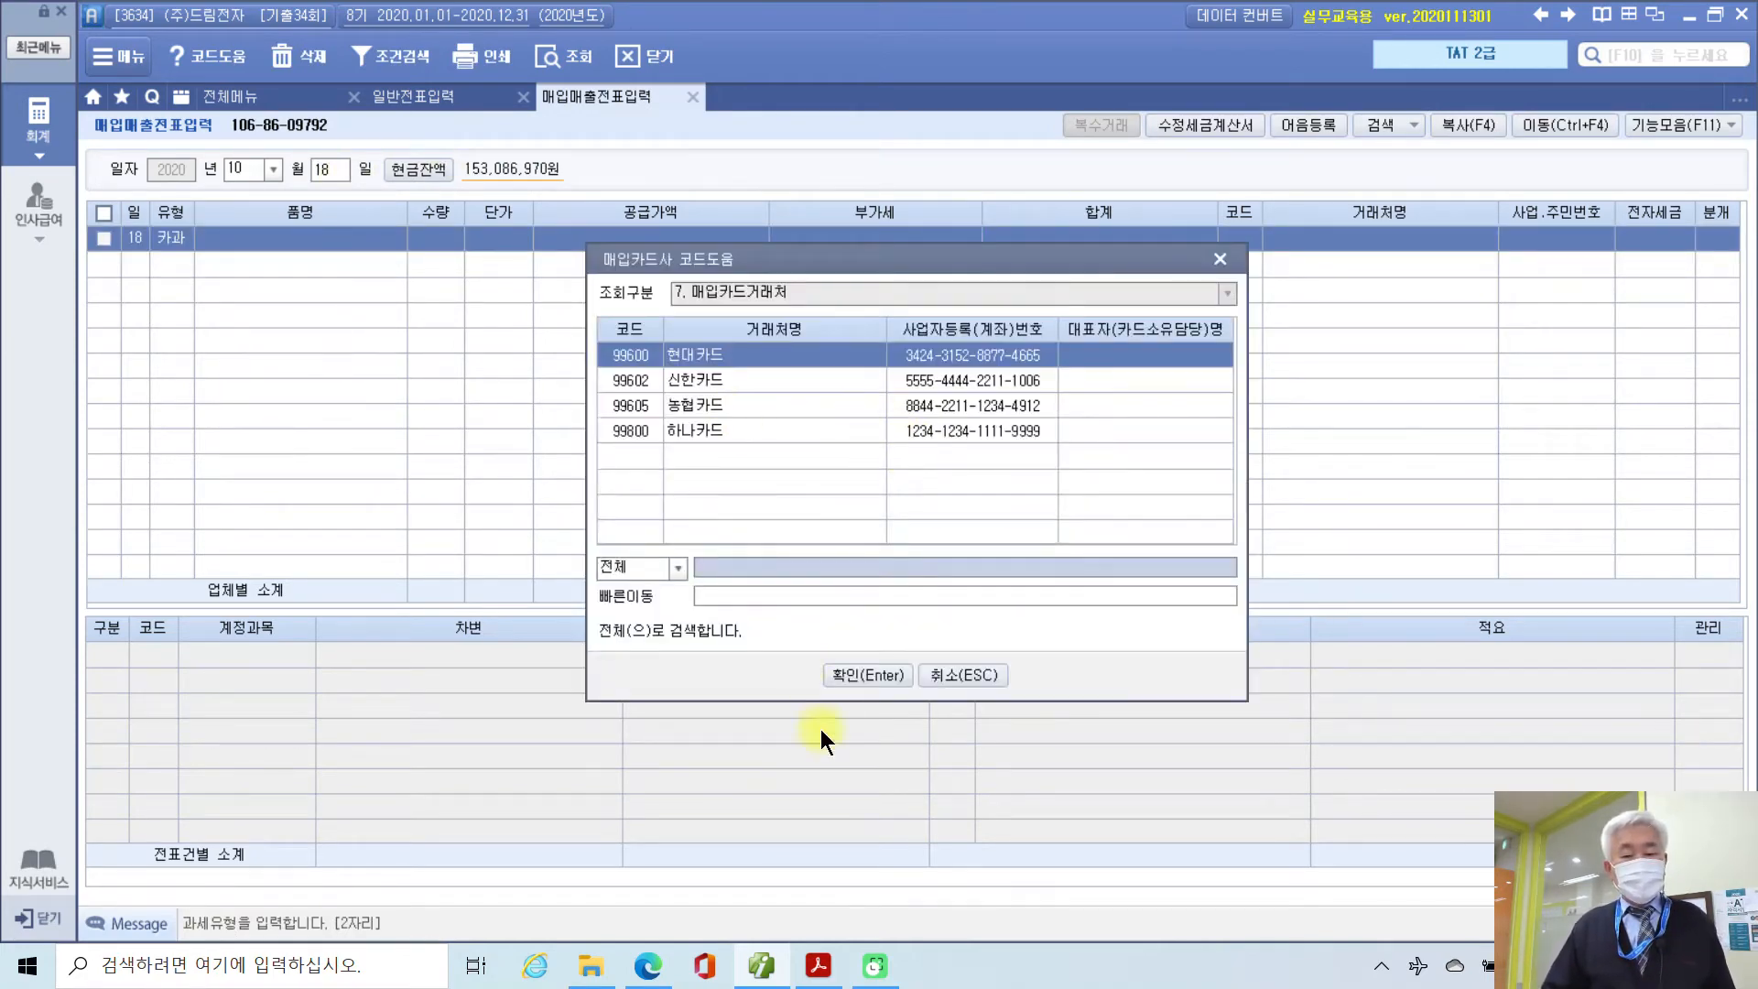
click(881, 678)
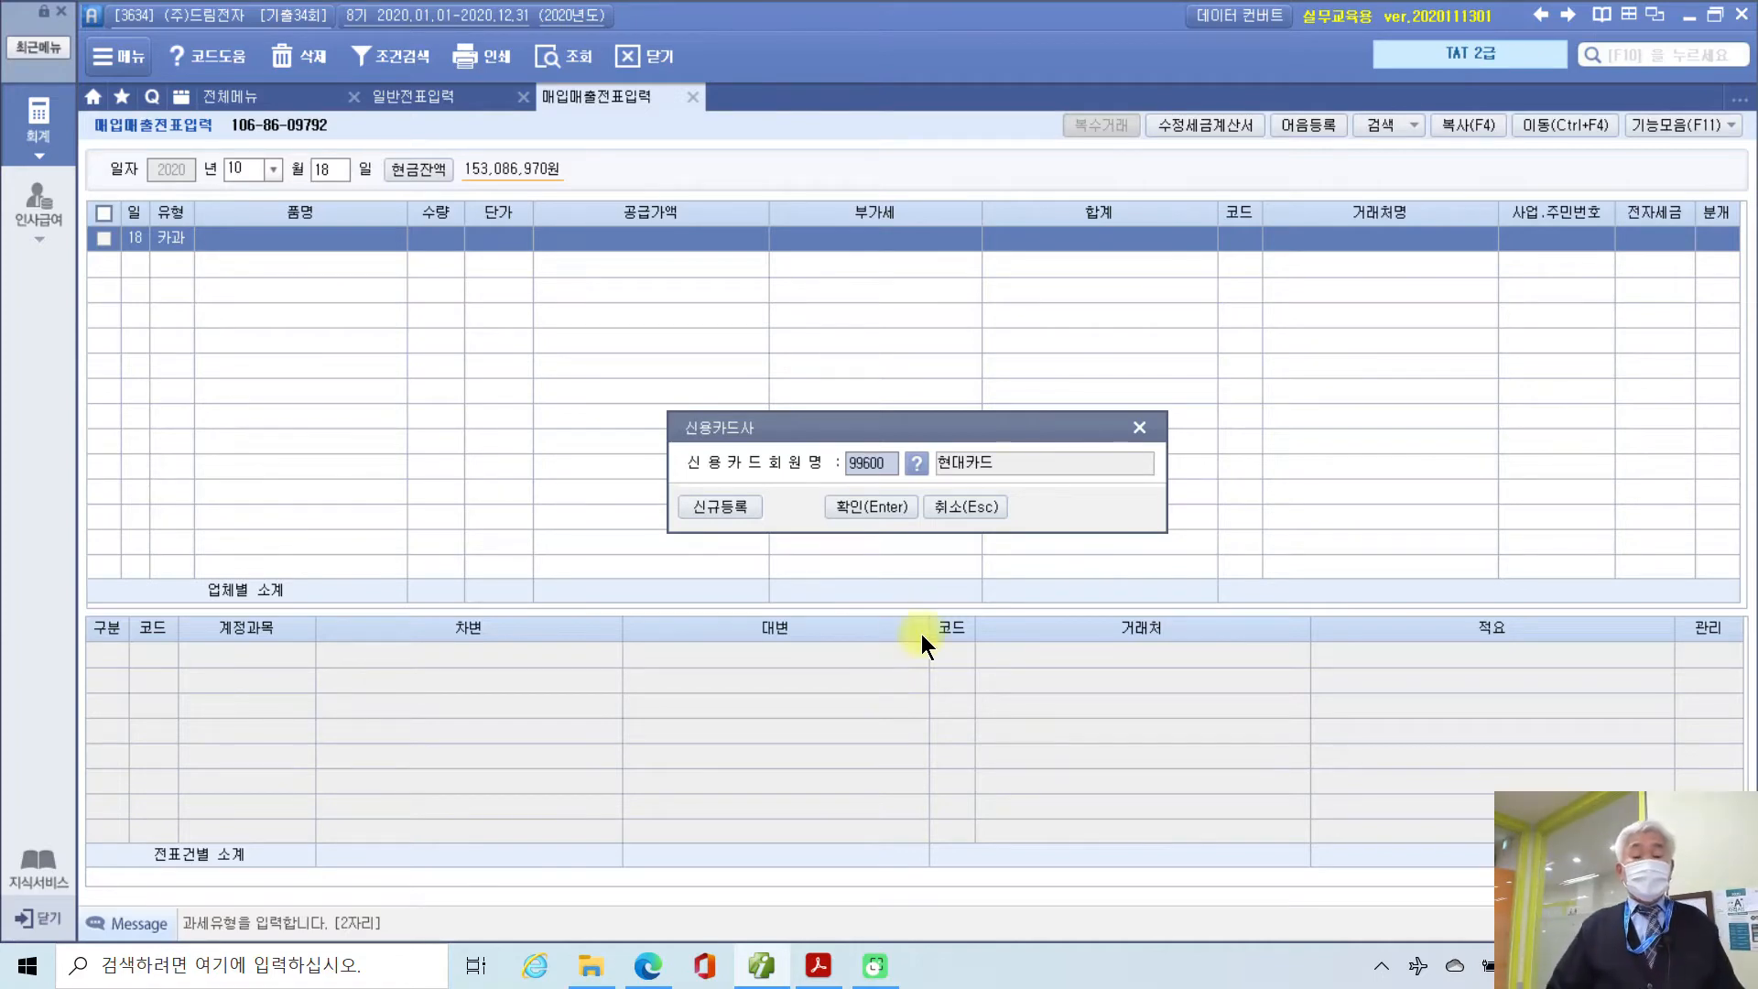
click(880, 508)
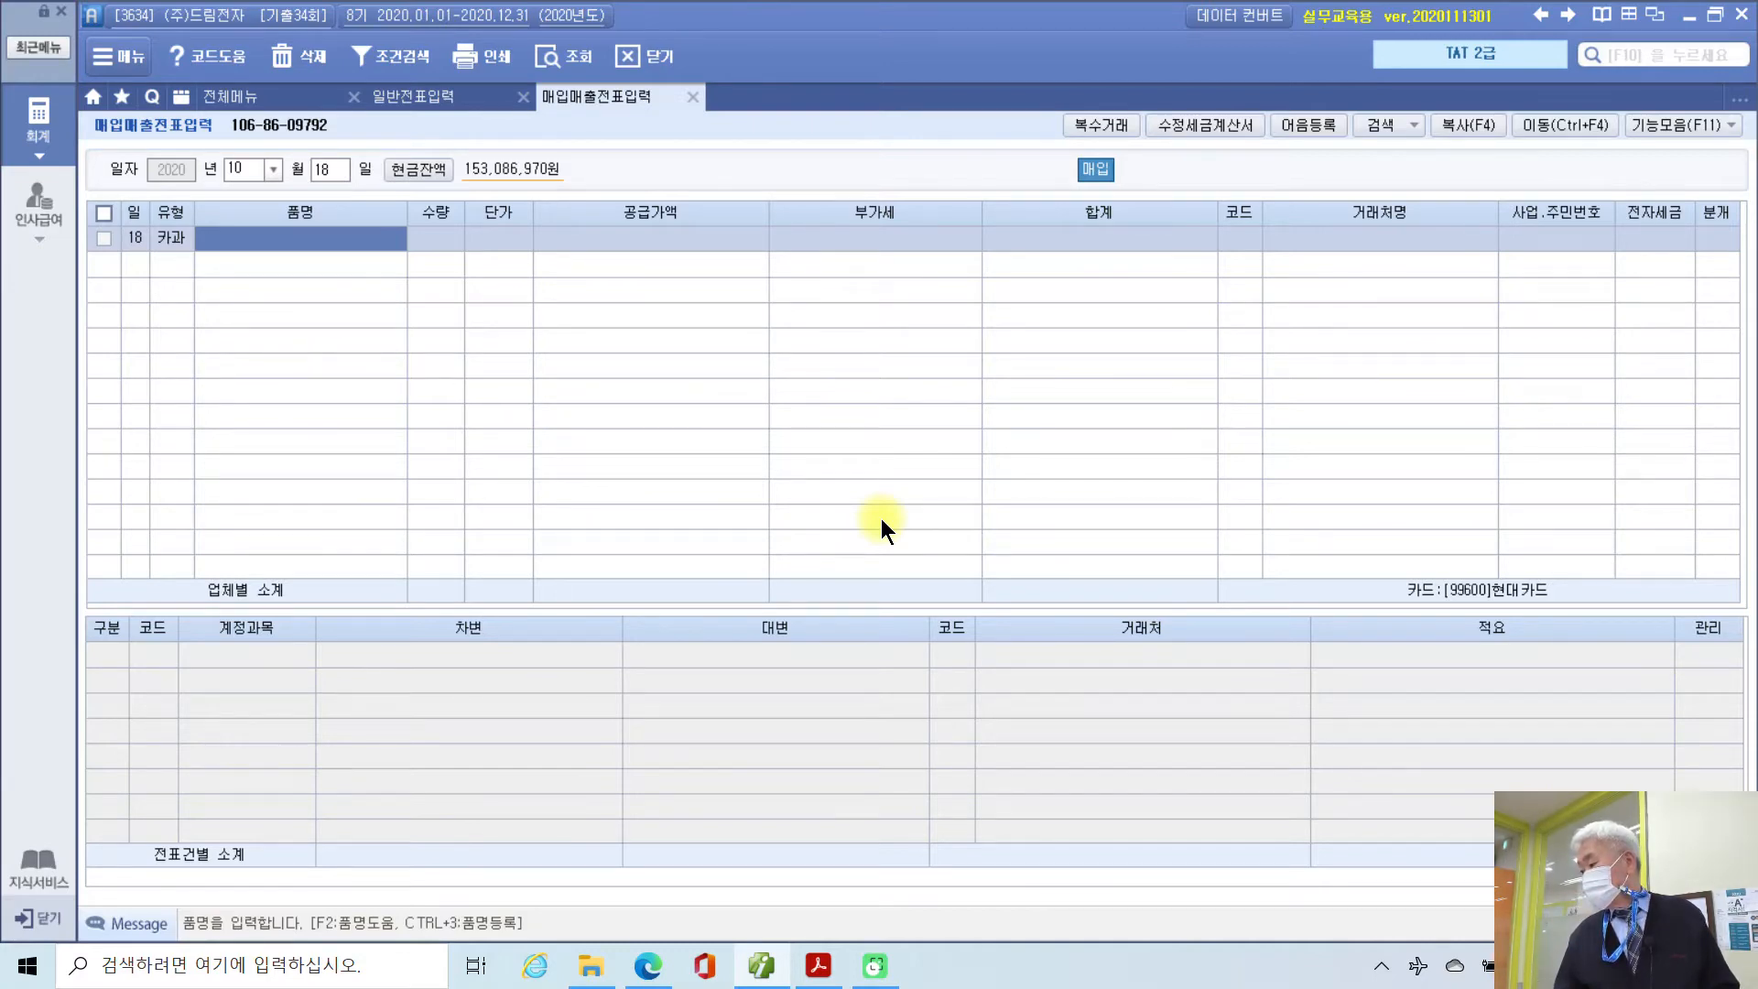
Step: Enter item 상품 with a 9,900,000 total, split into 9,000,000 supply and 900,000 VAT
text(상품)
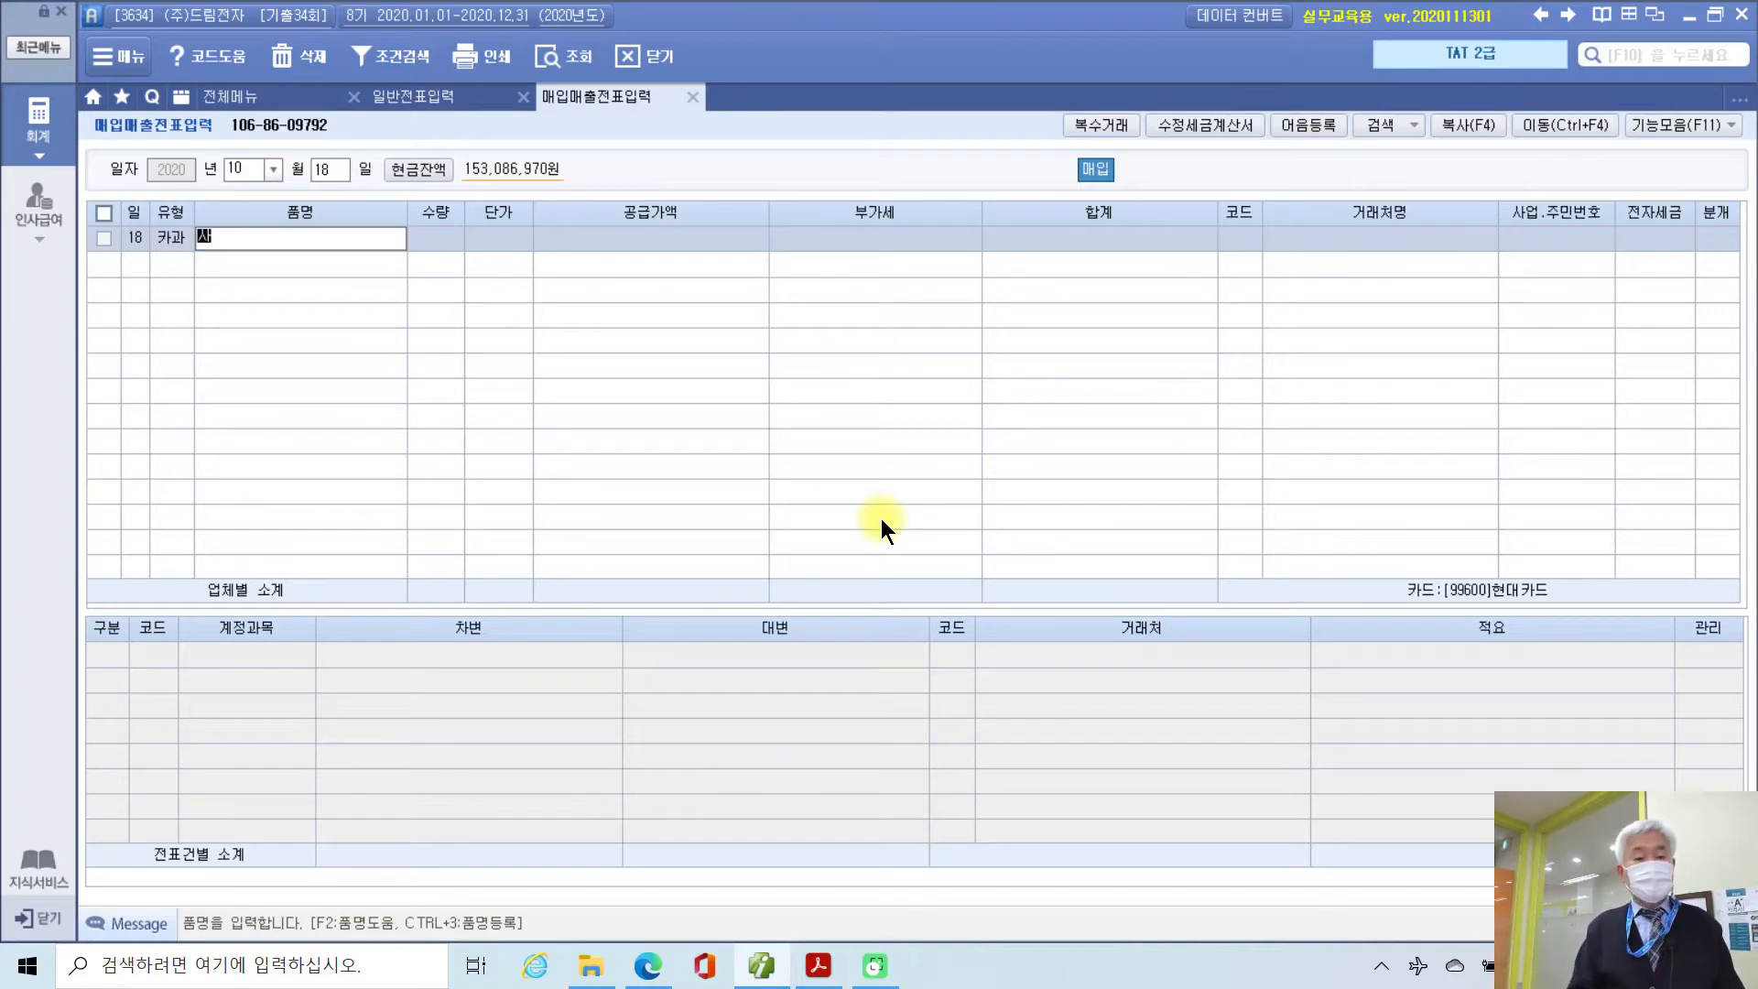
key(Return)
key(Return)
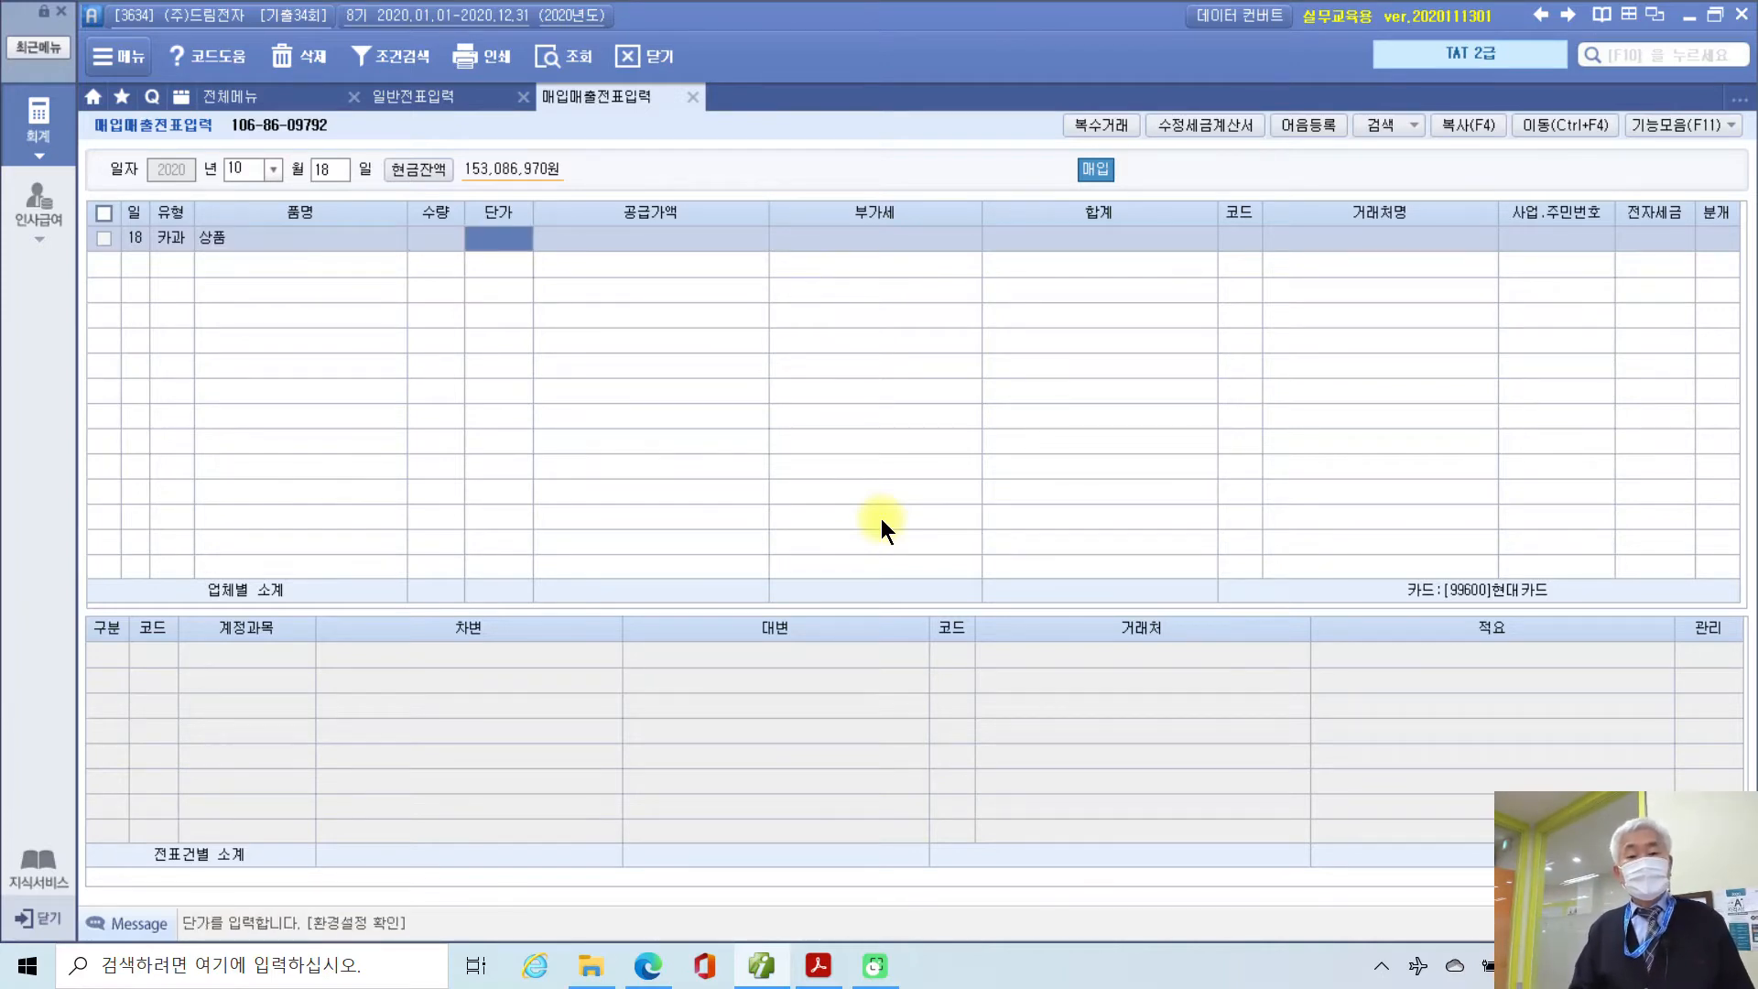
key(Return)
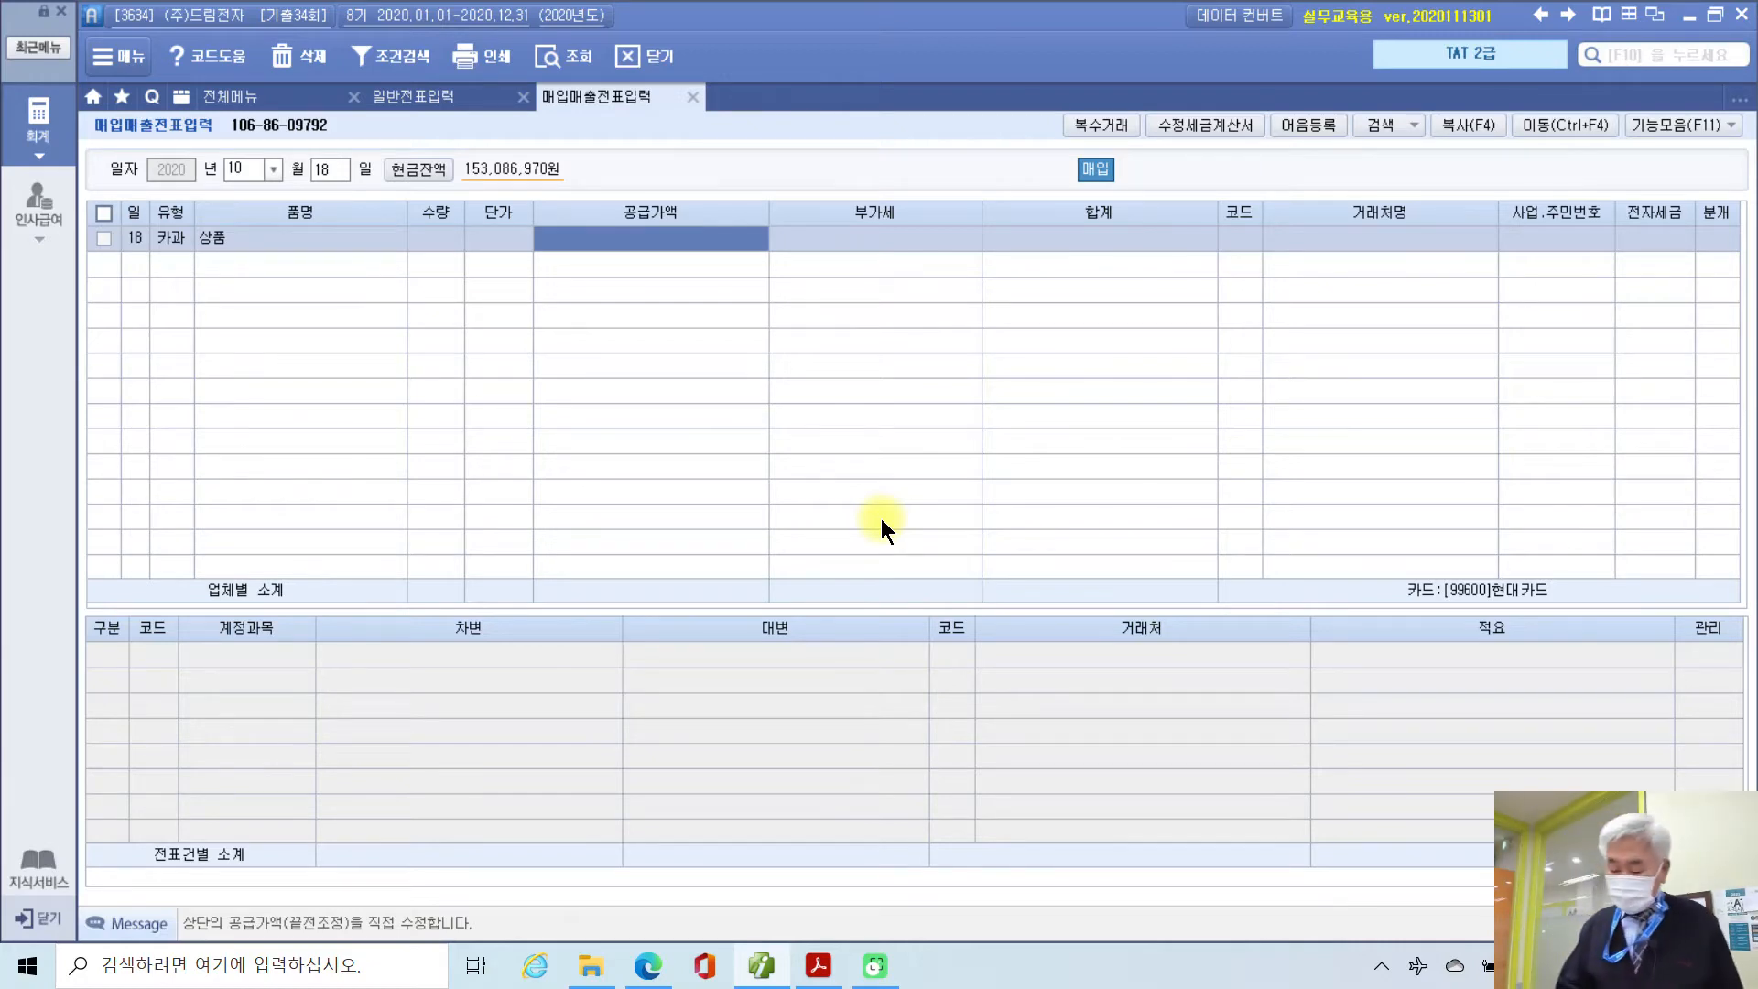
text(9,900,000)
key(Return)
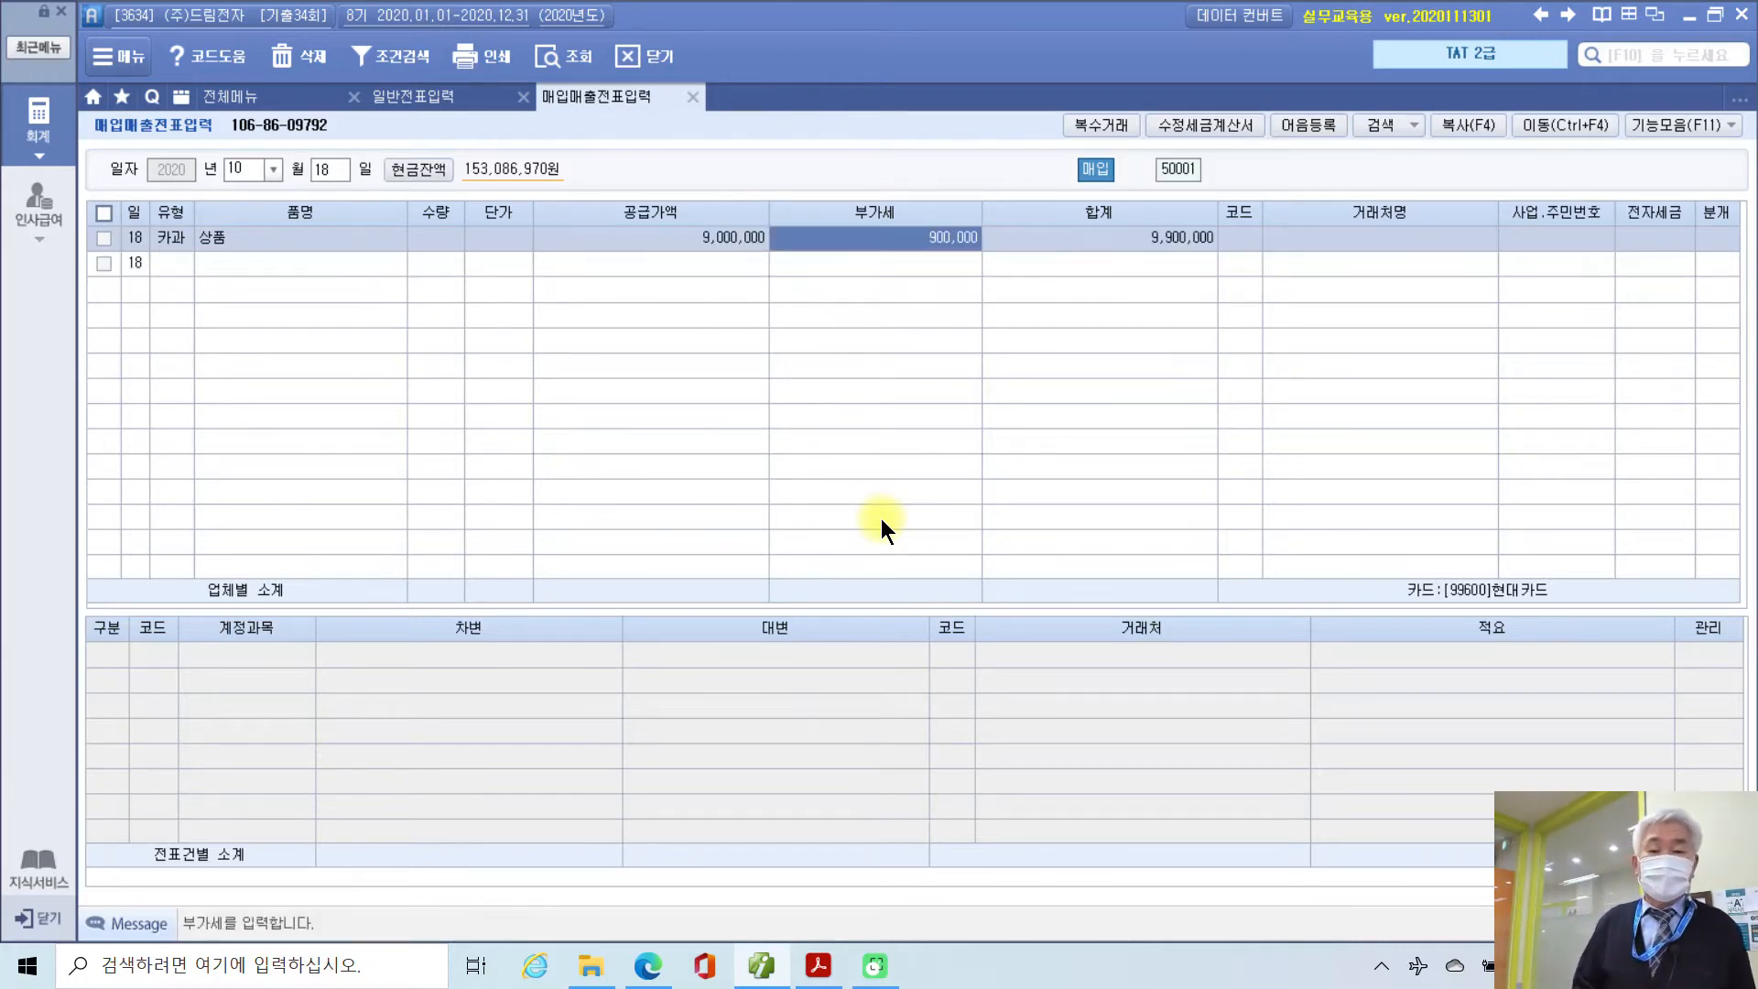
key(Return)
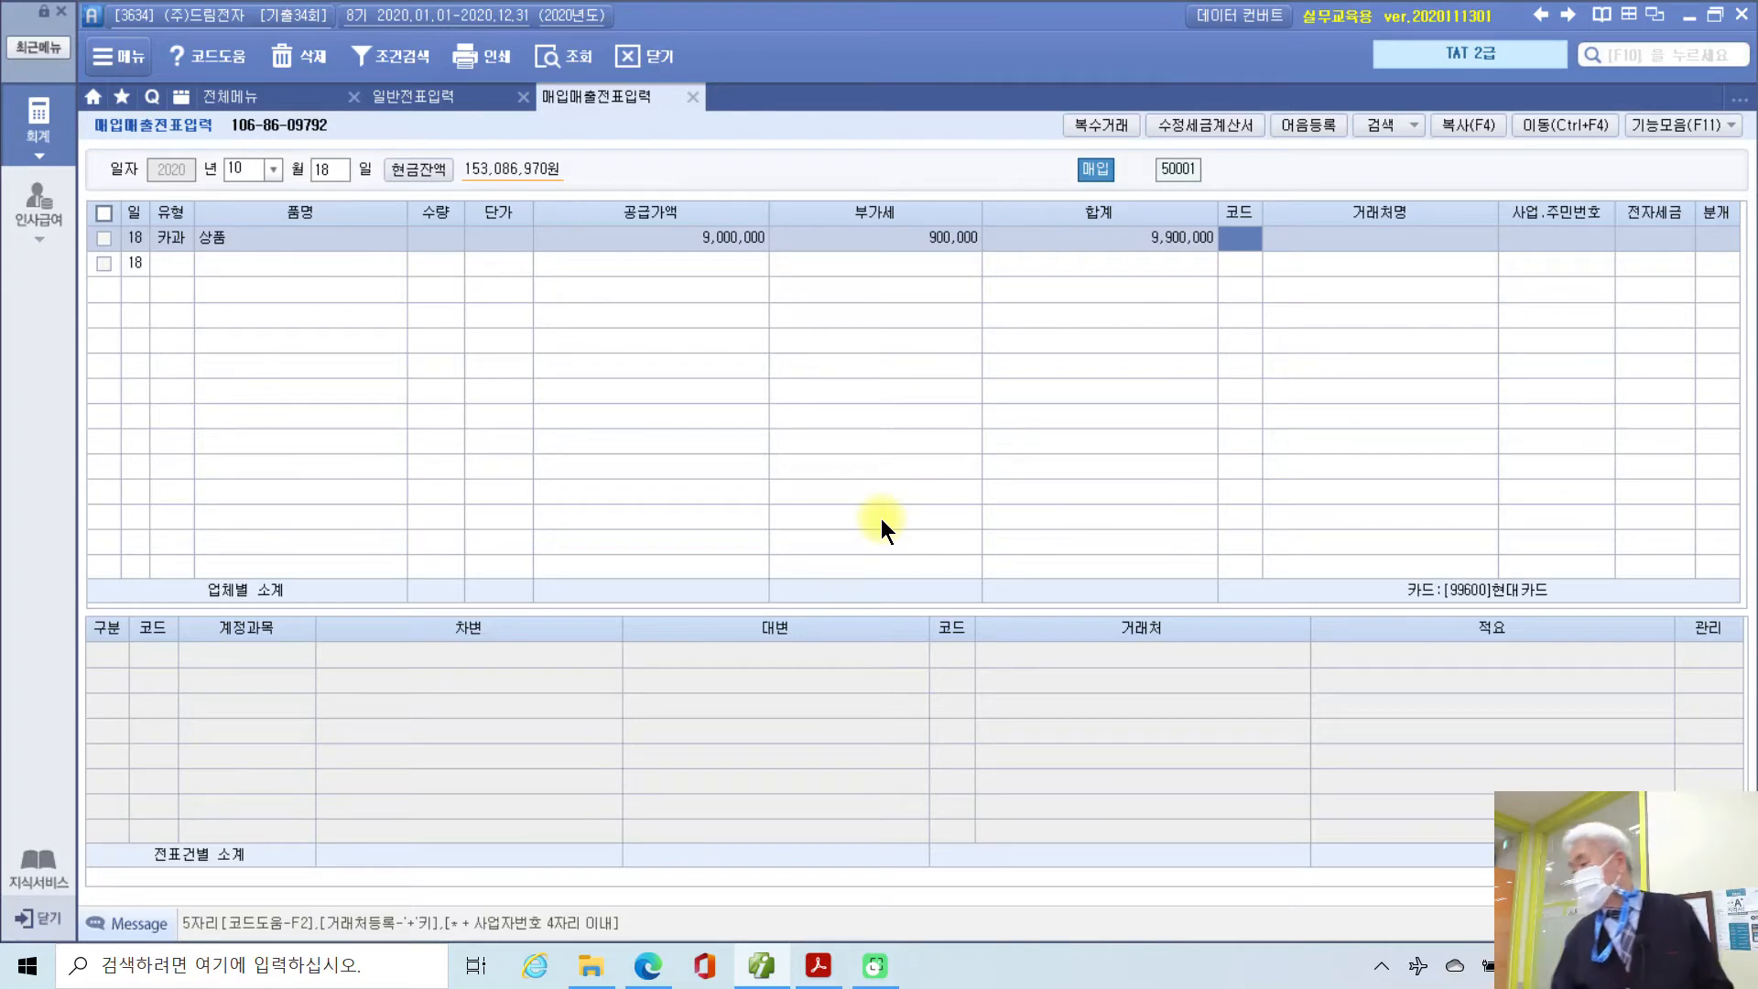
Step: Choose vendor (주)전자마트 and journalize the purchase as 4 (카드)
text(전자)
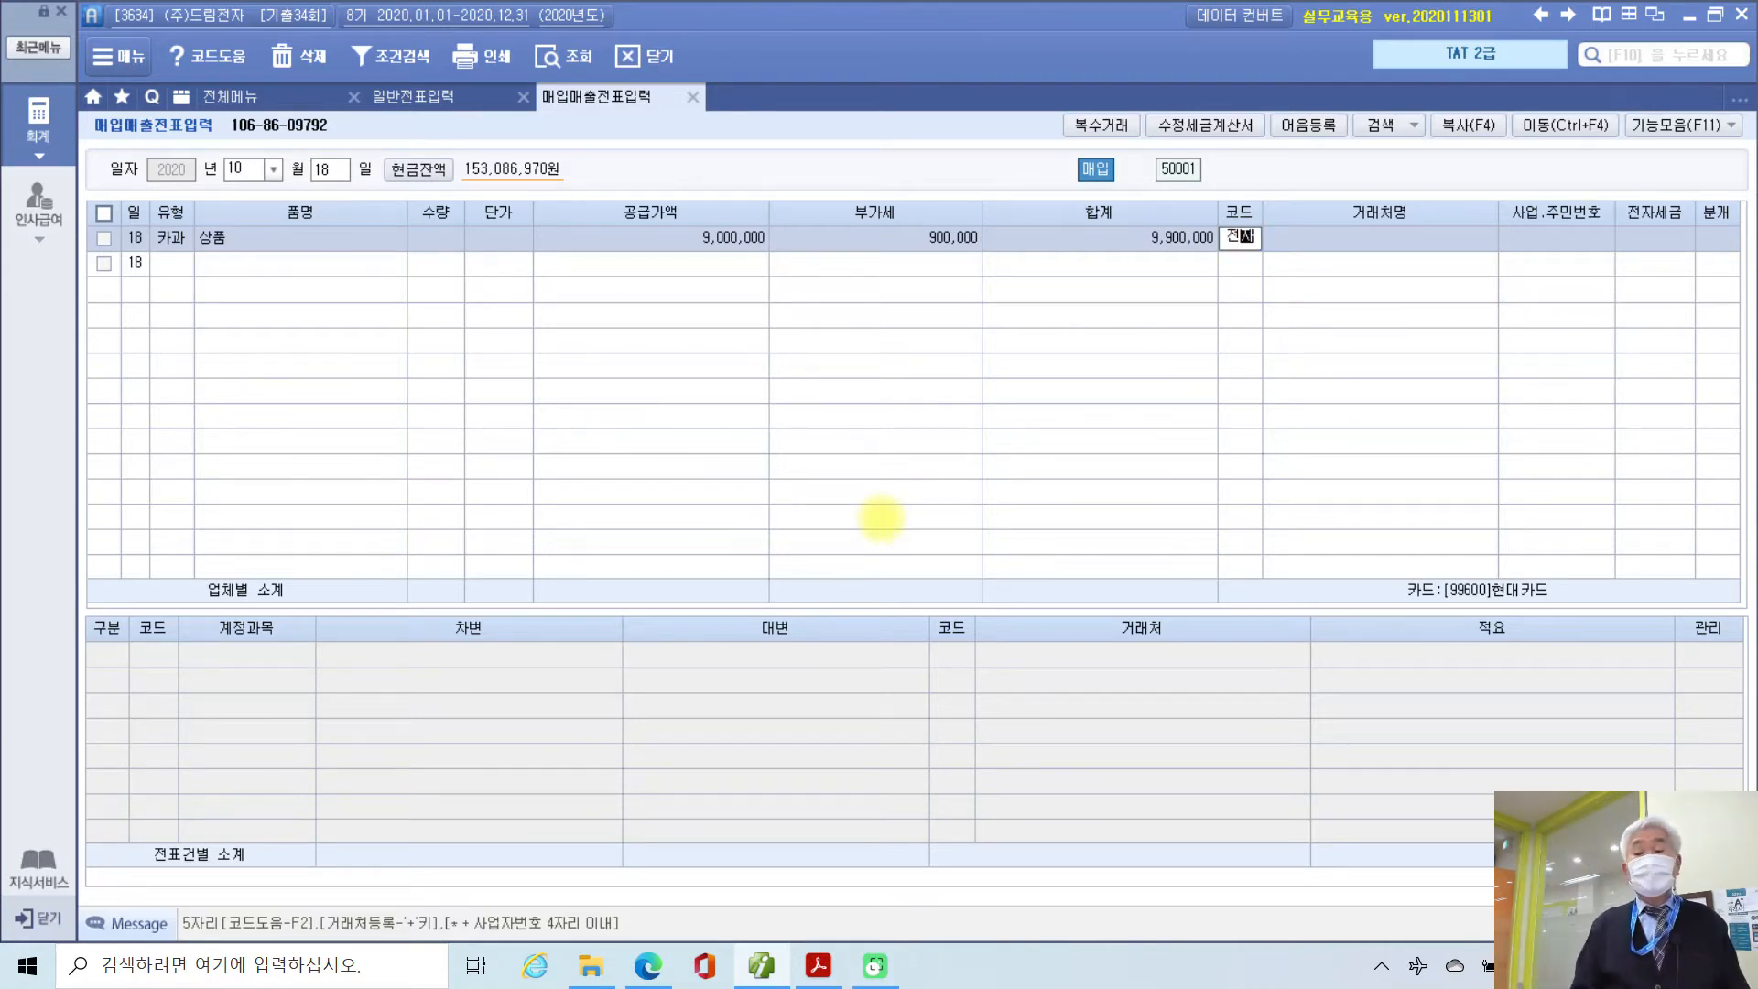
key(Return)
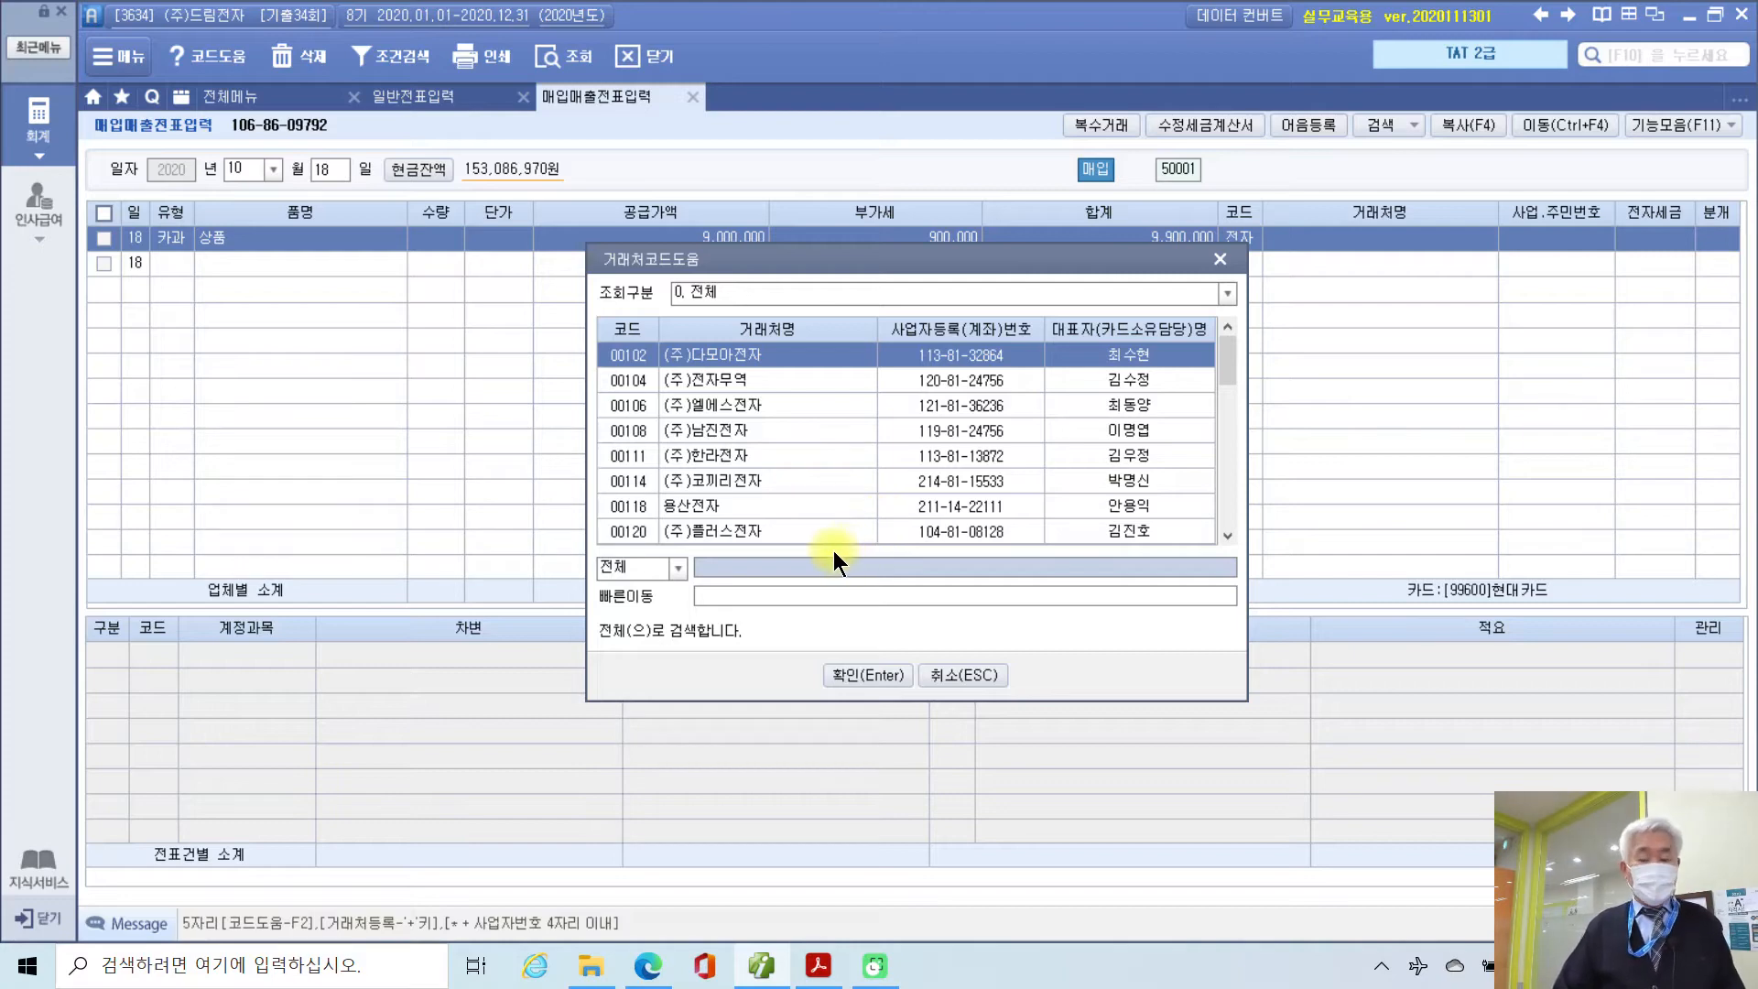
text(마트)
key(Return)
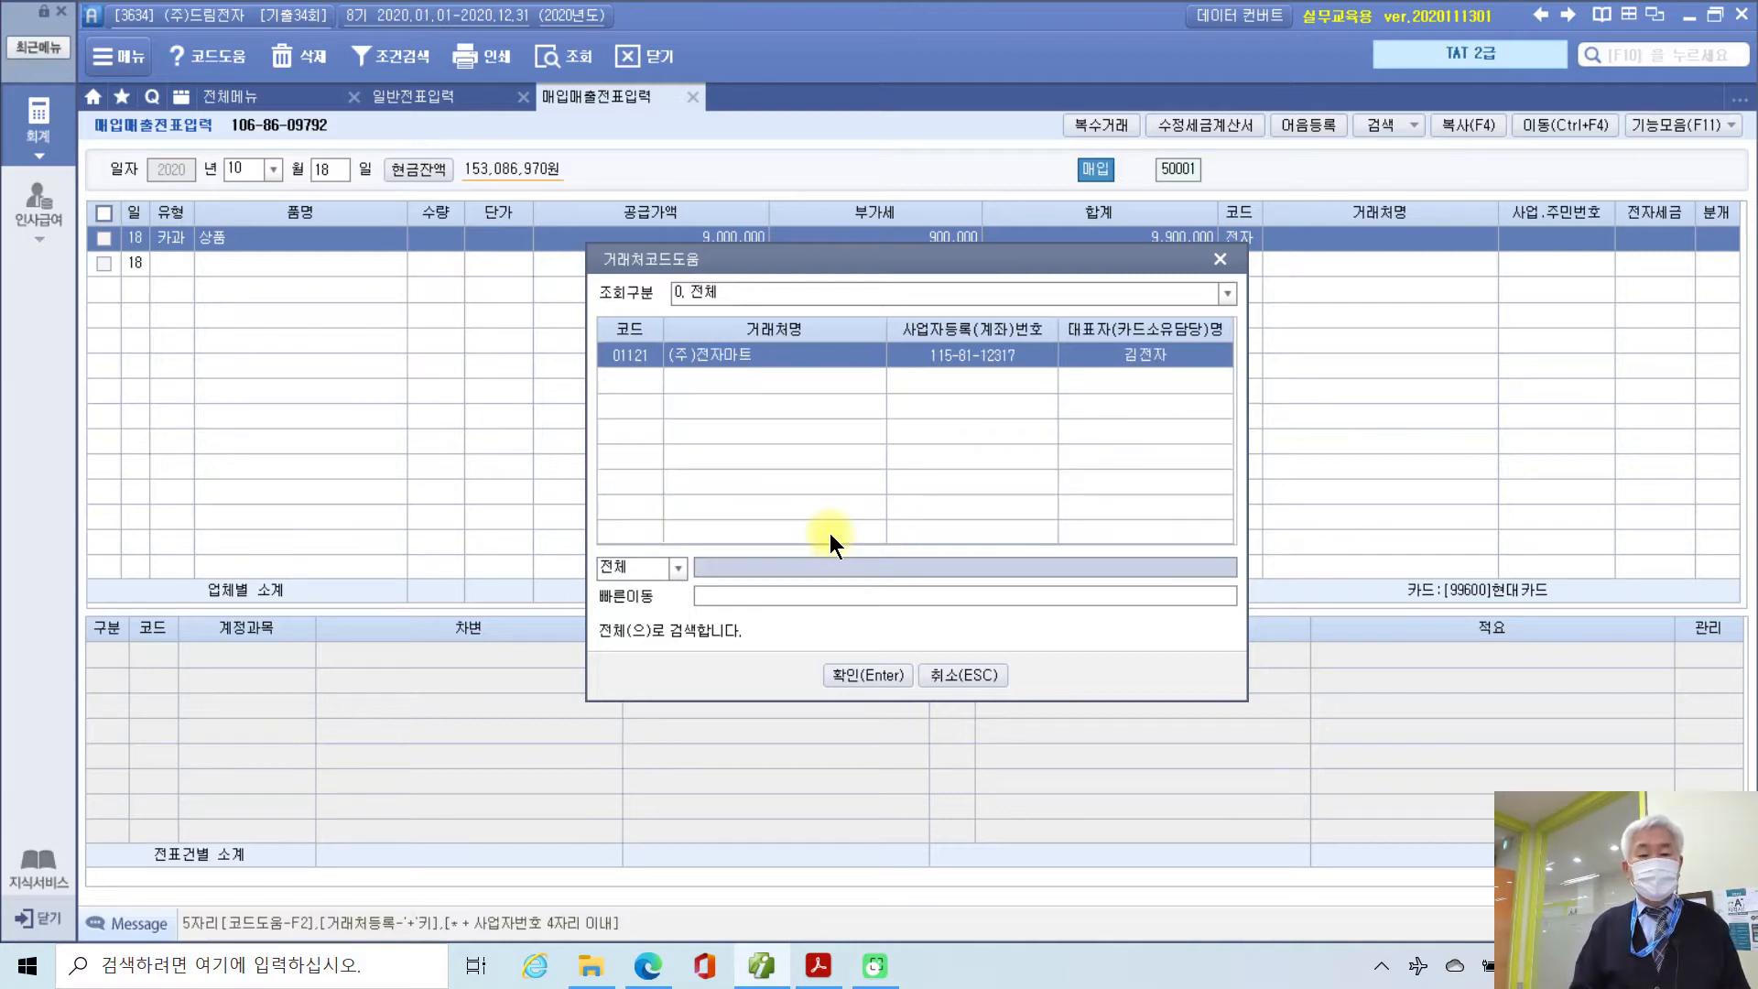
key(Return)
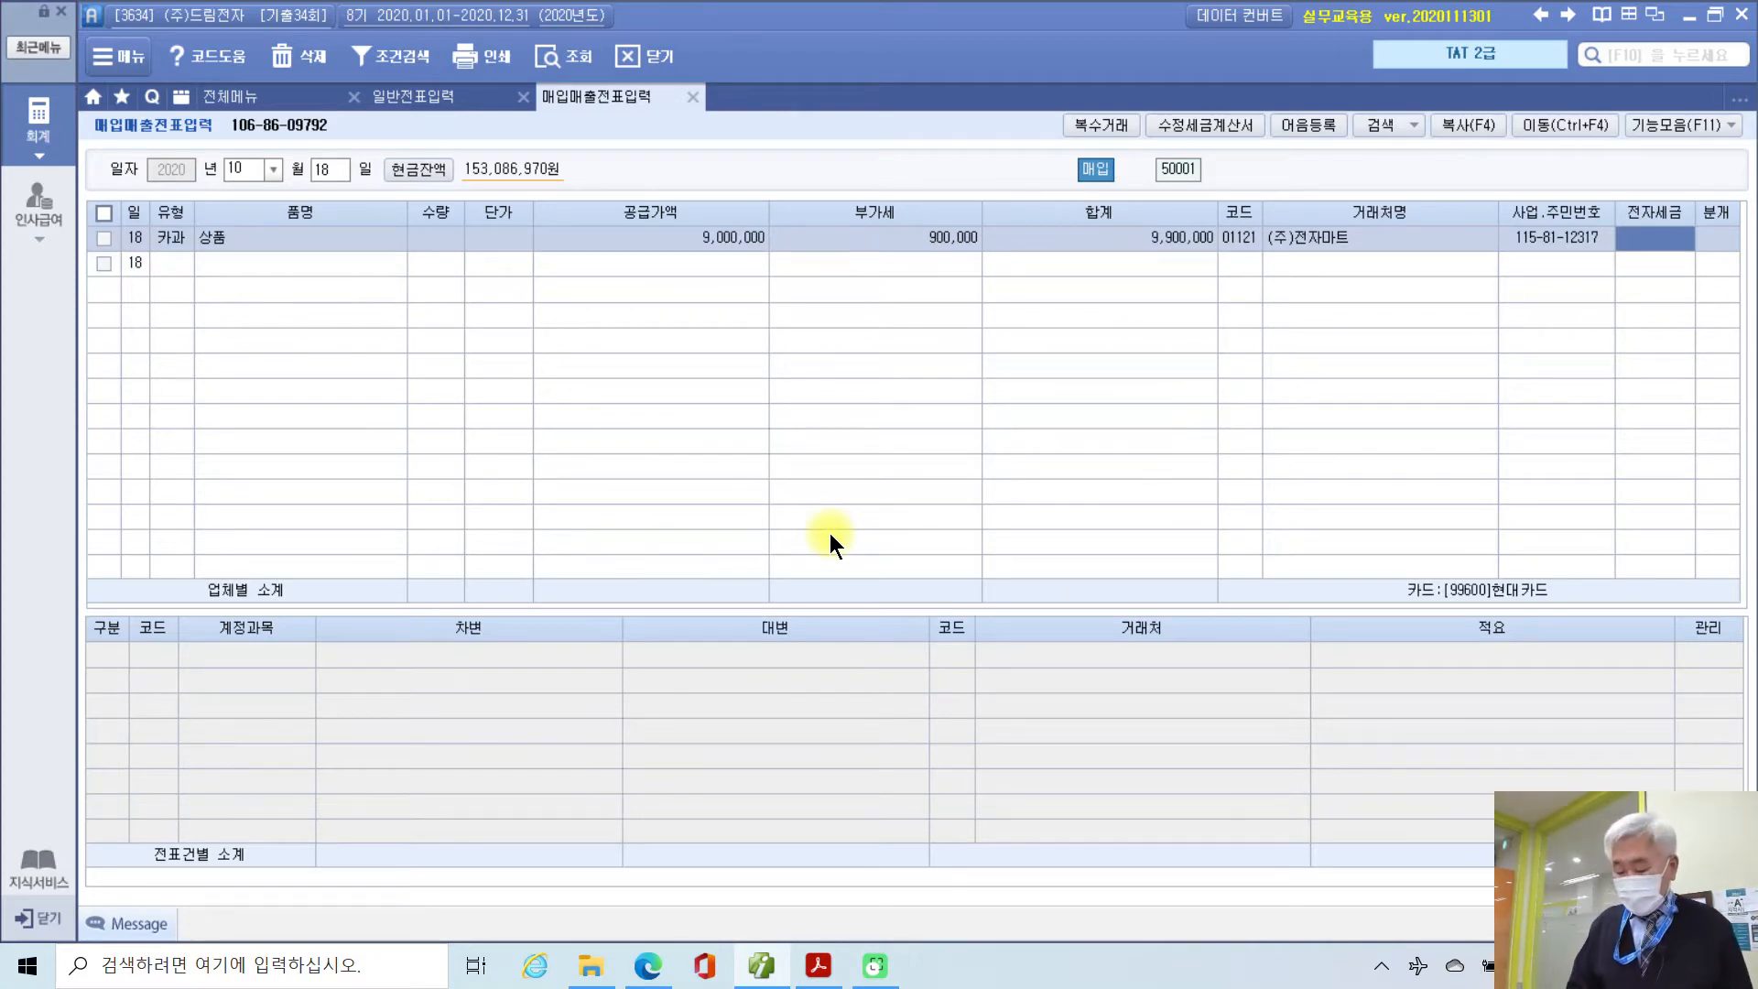
key(Return)
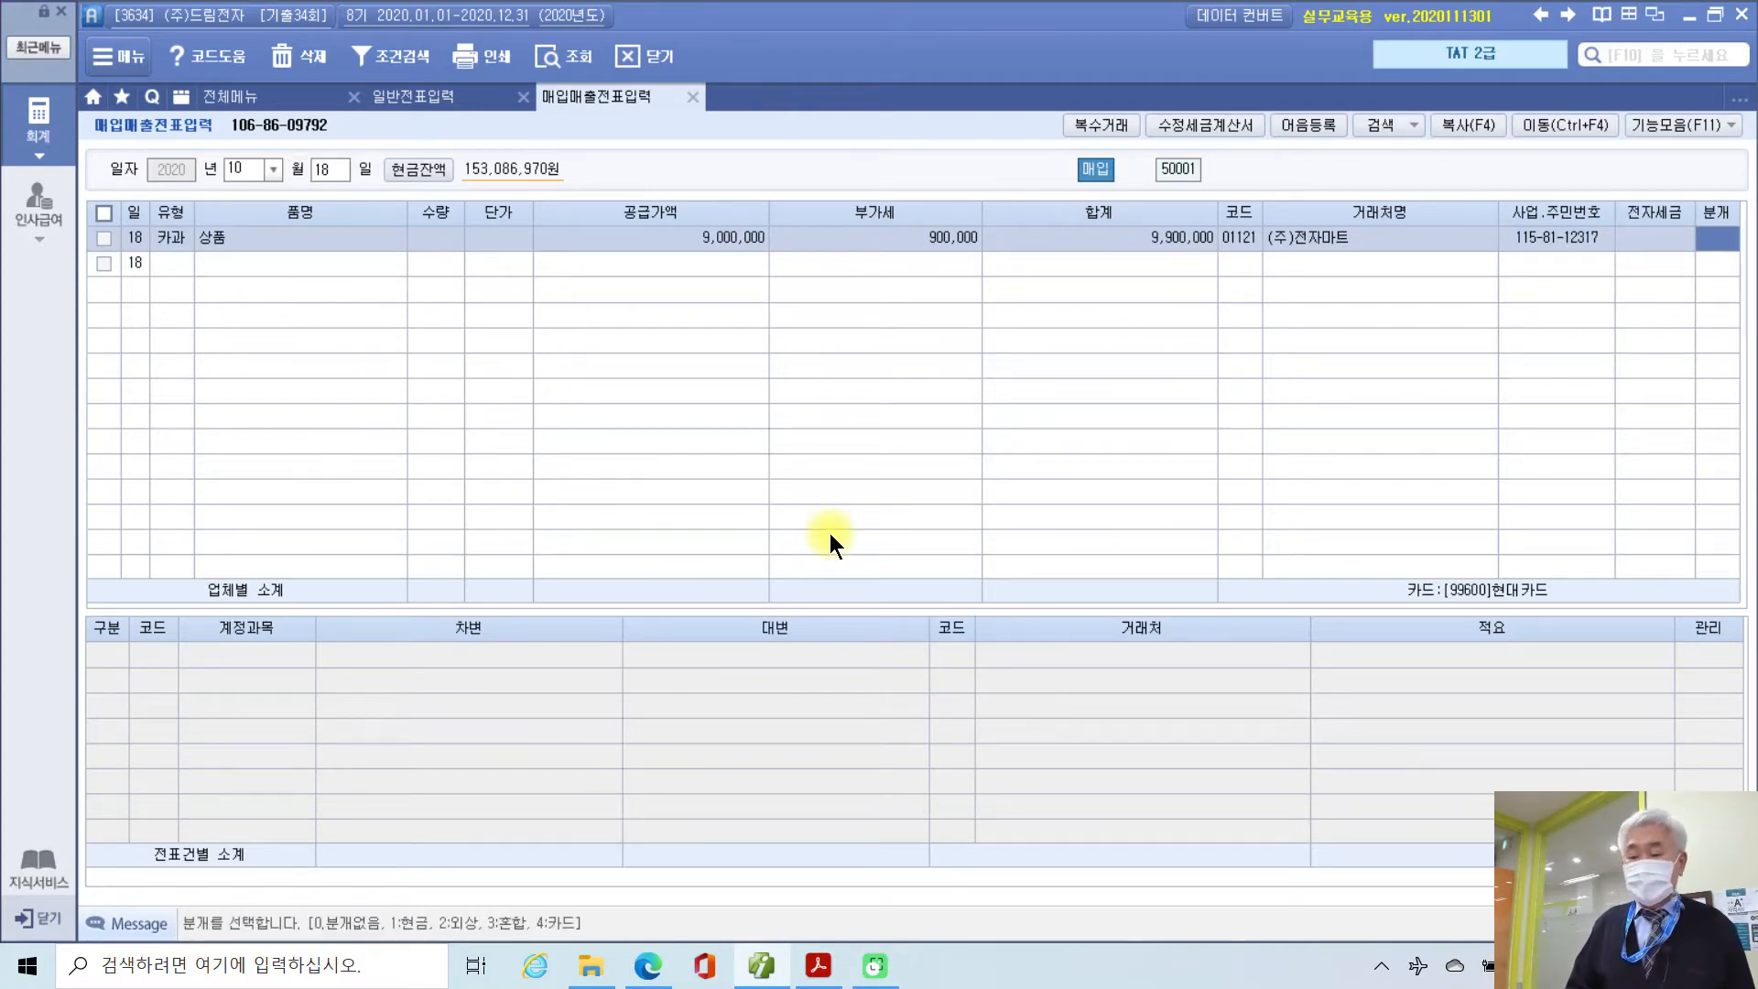
text(4)
key(Return)
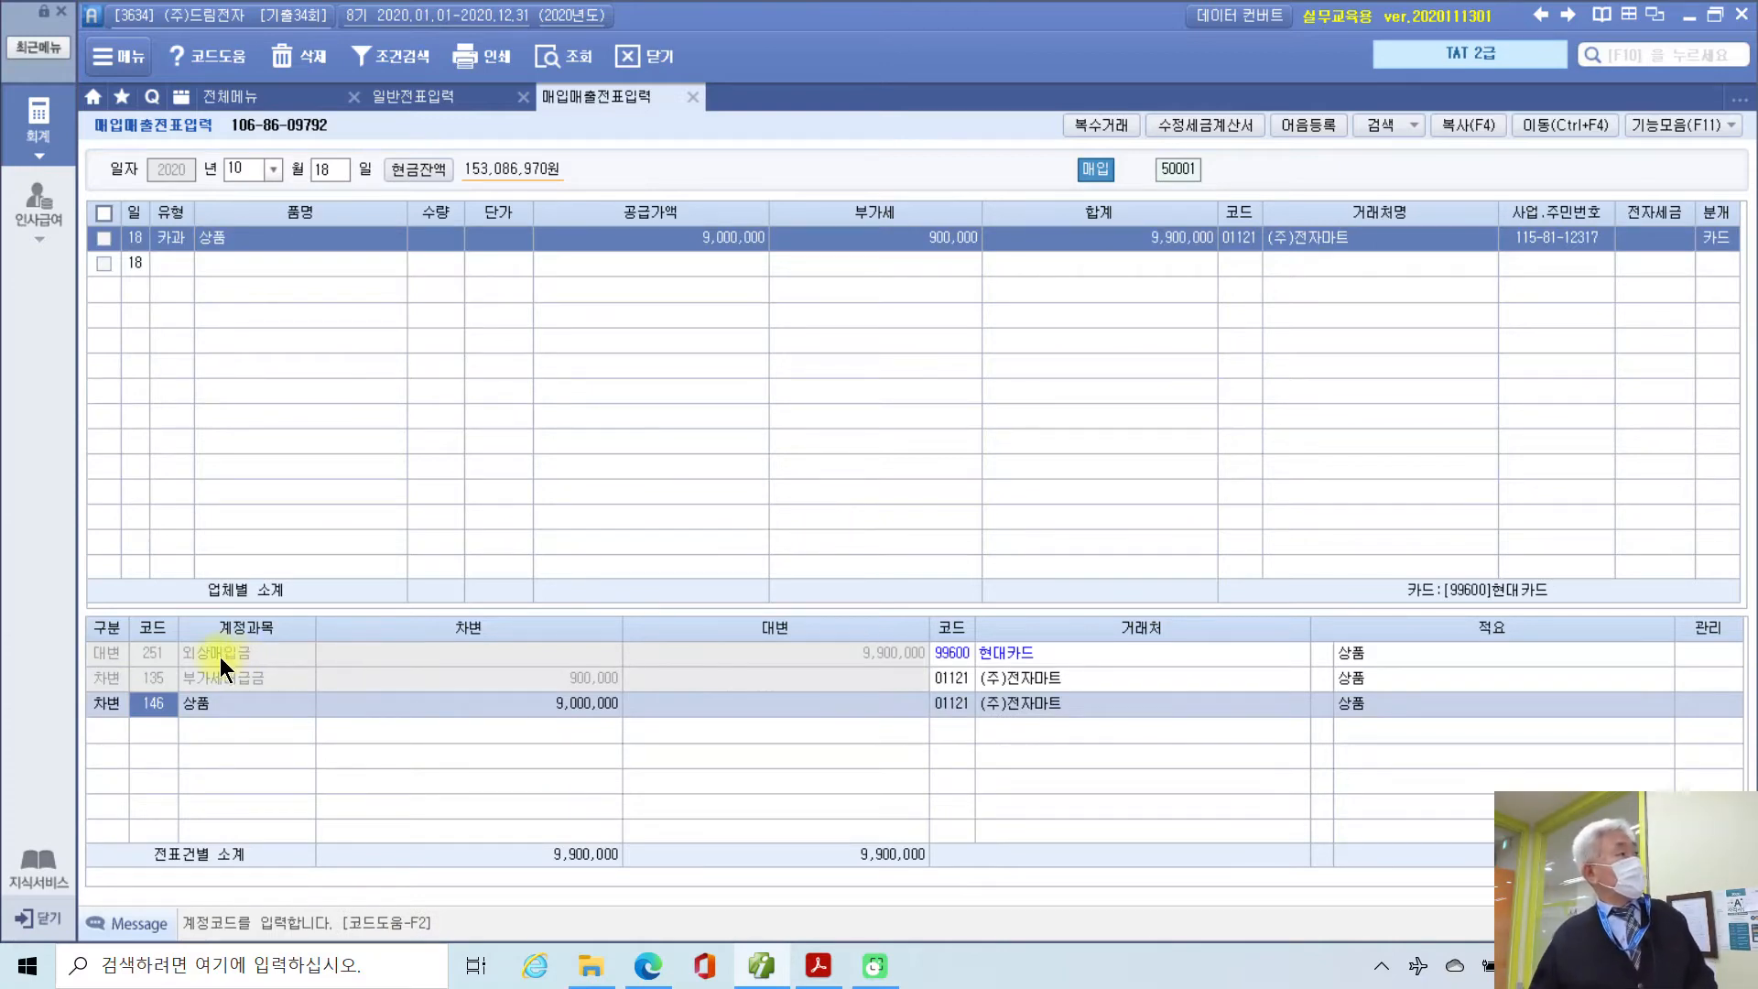
click(191, 657)
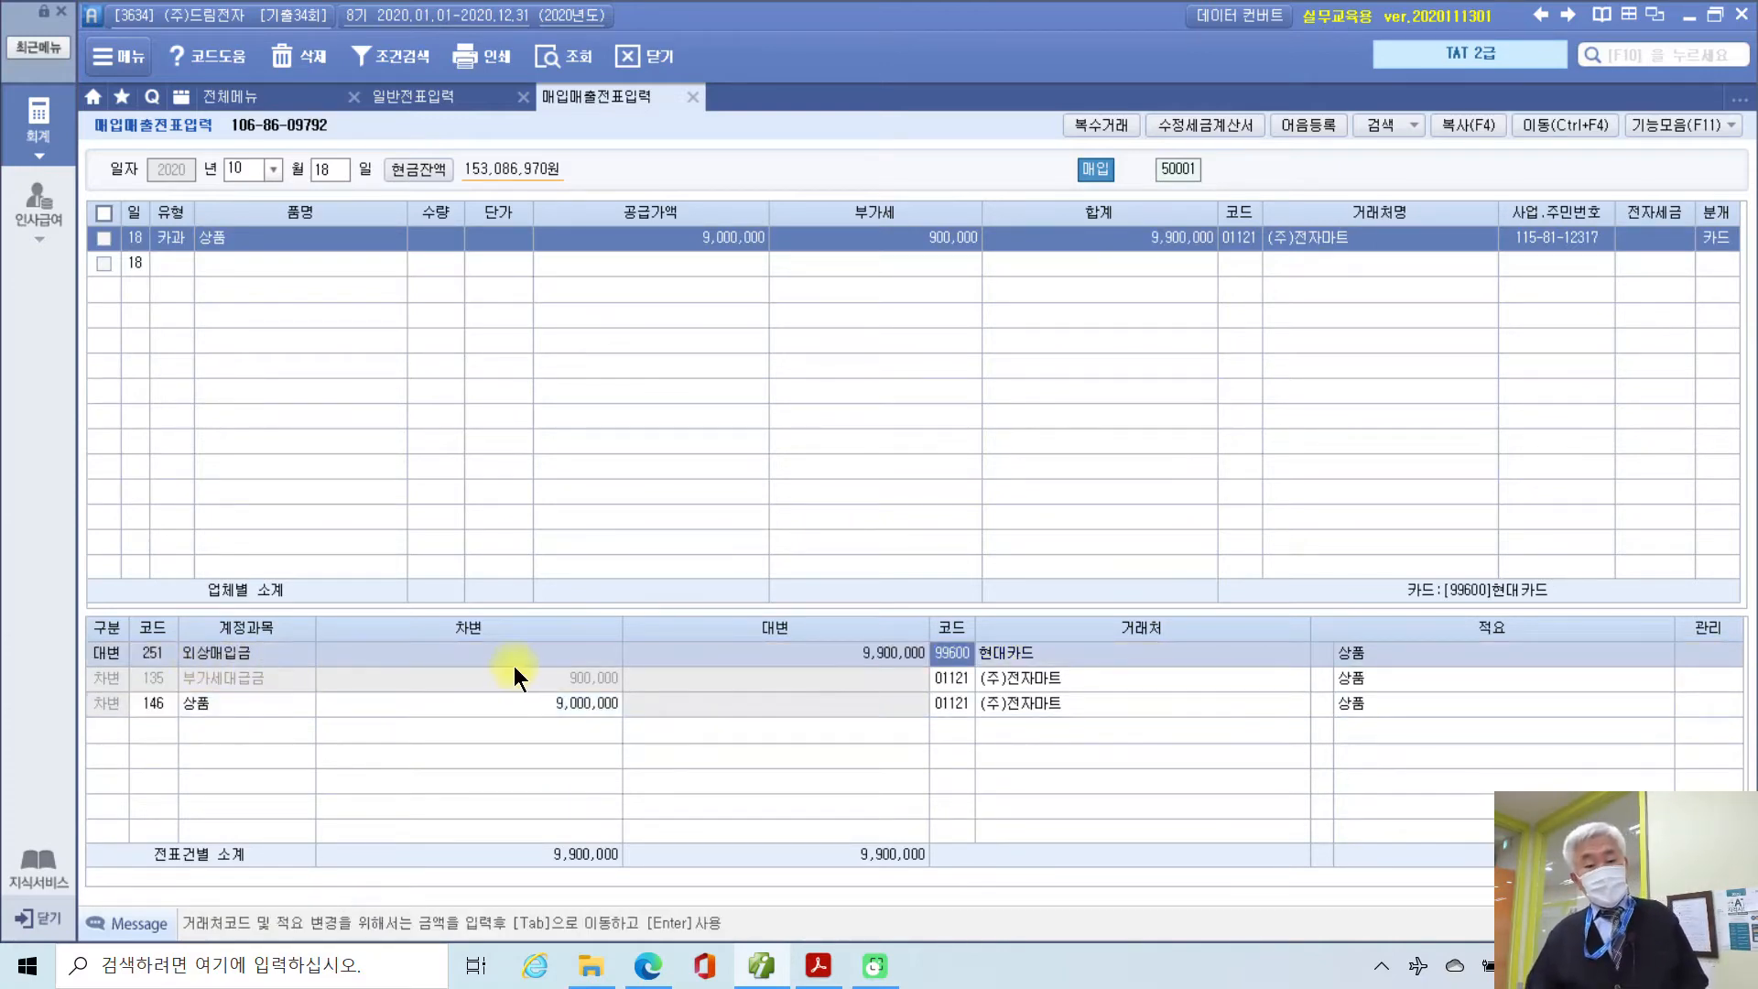
click(251, 683)
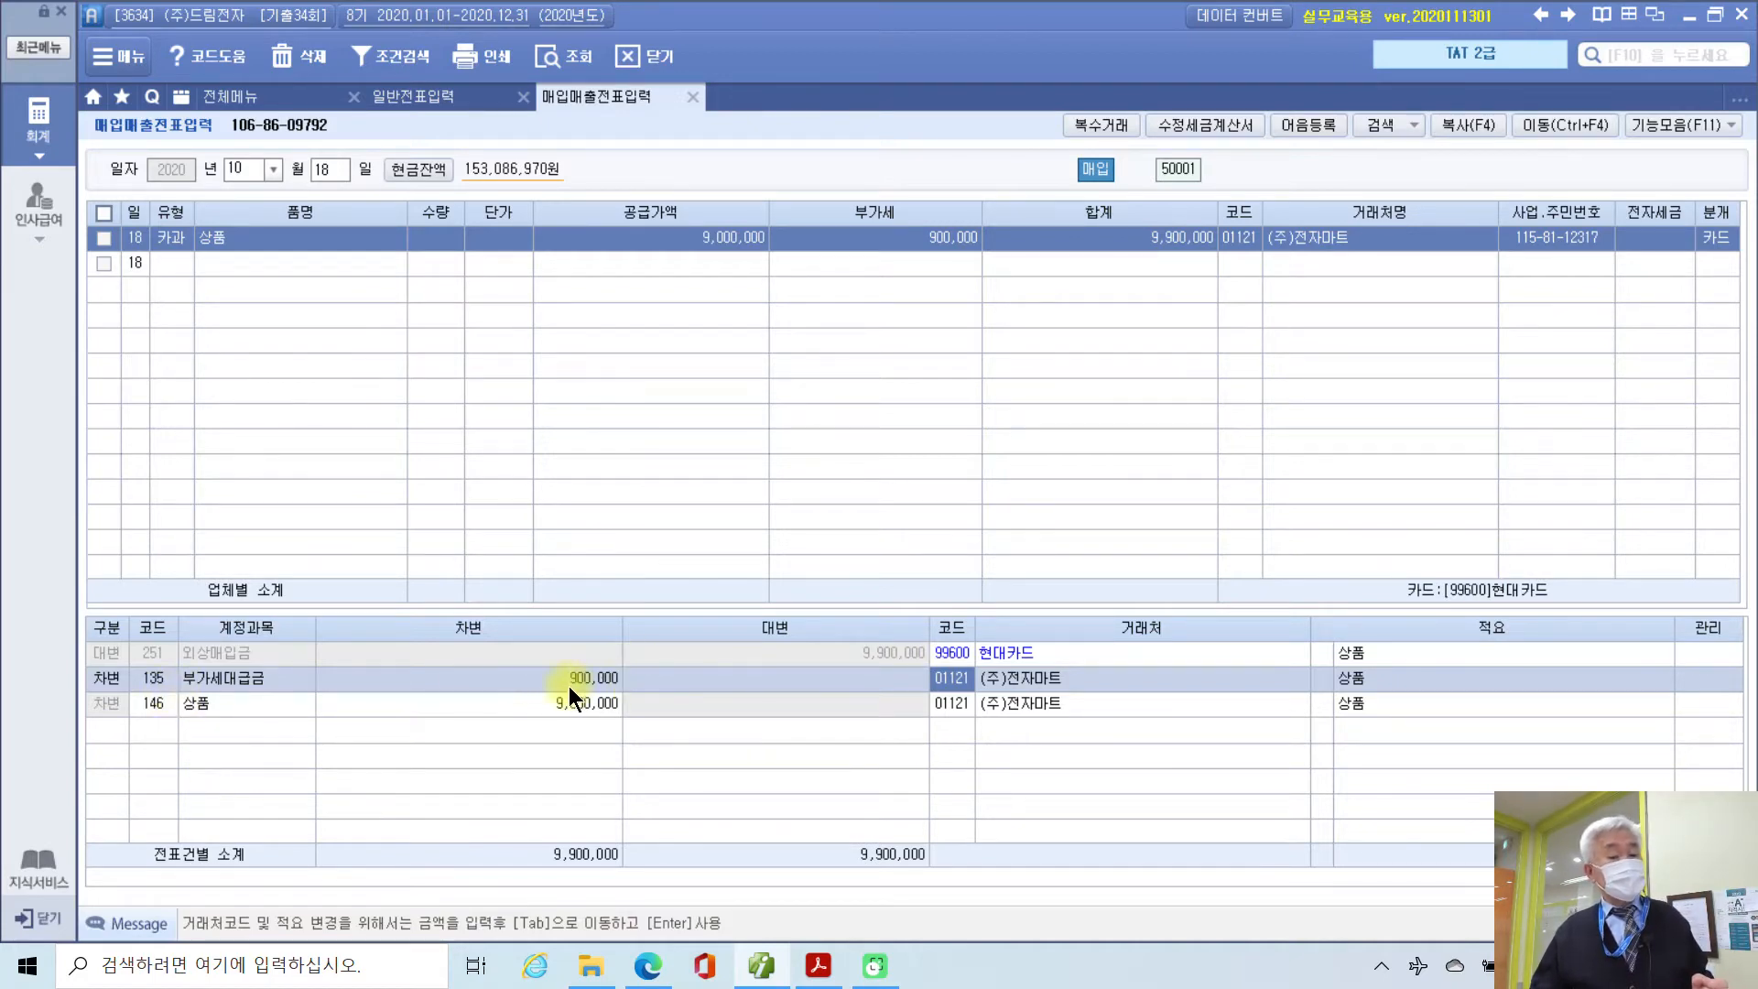
click(154, 703)
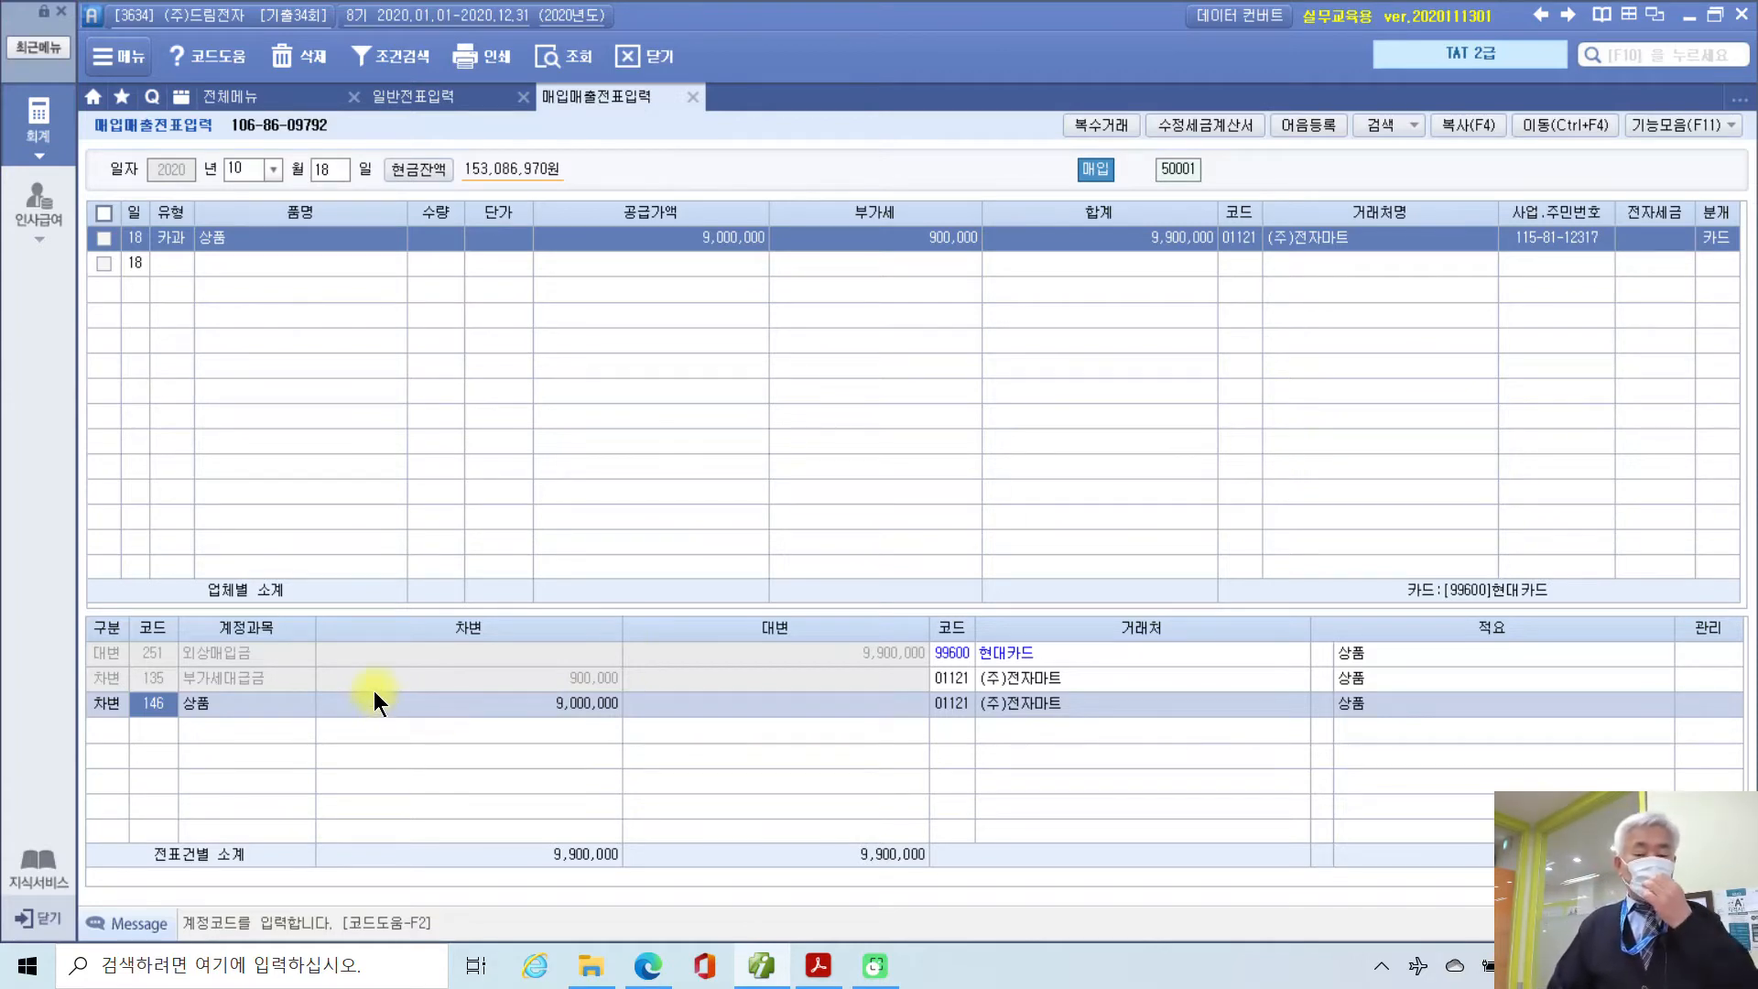
click(195, 657)
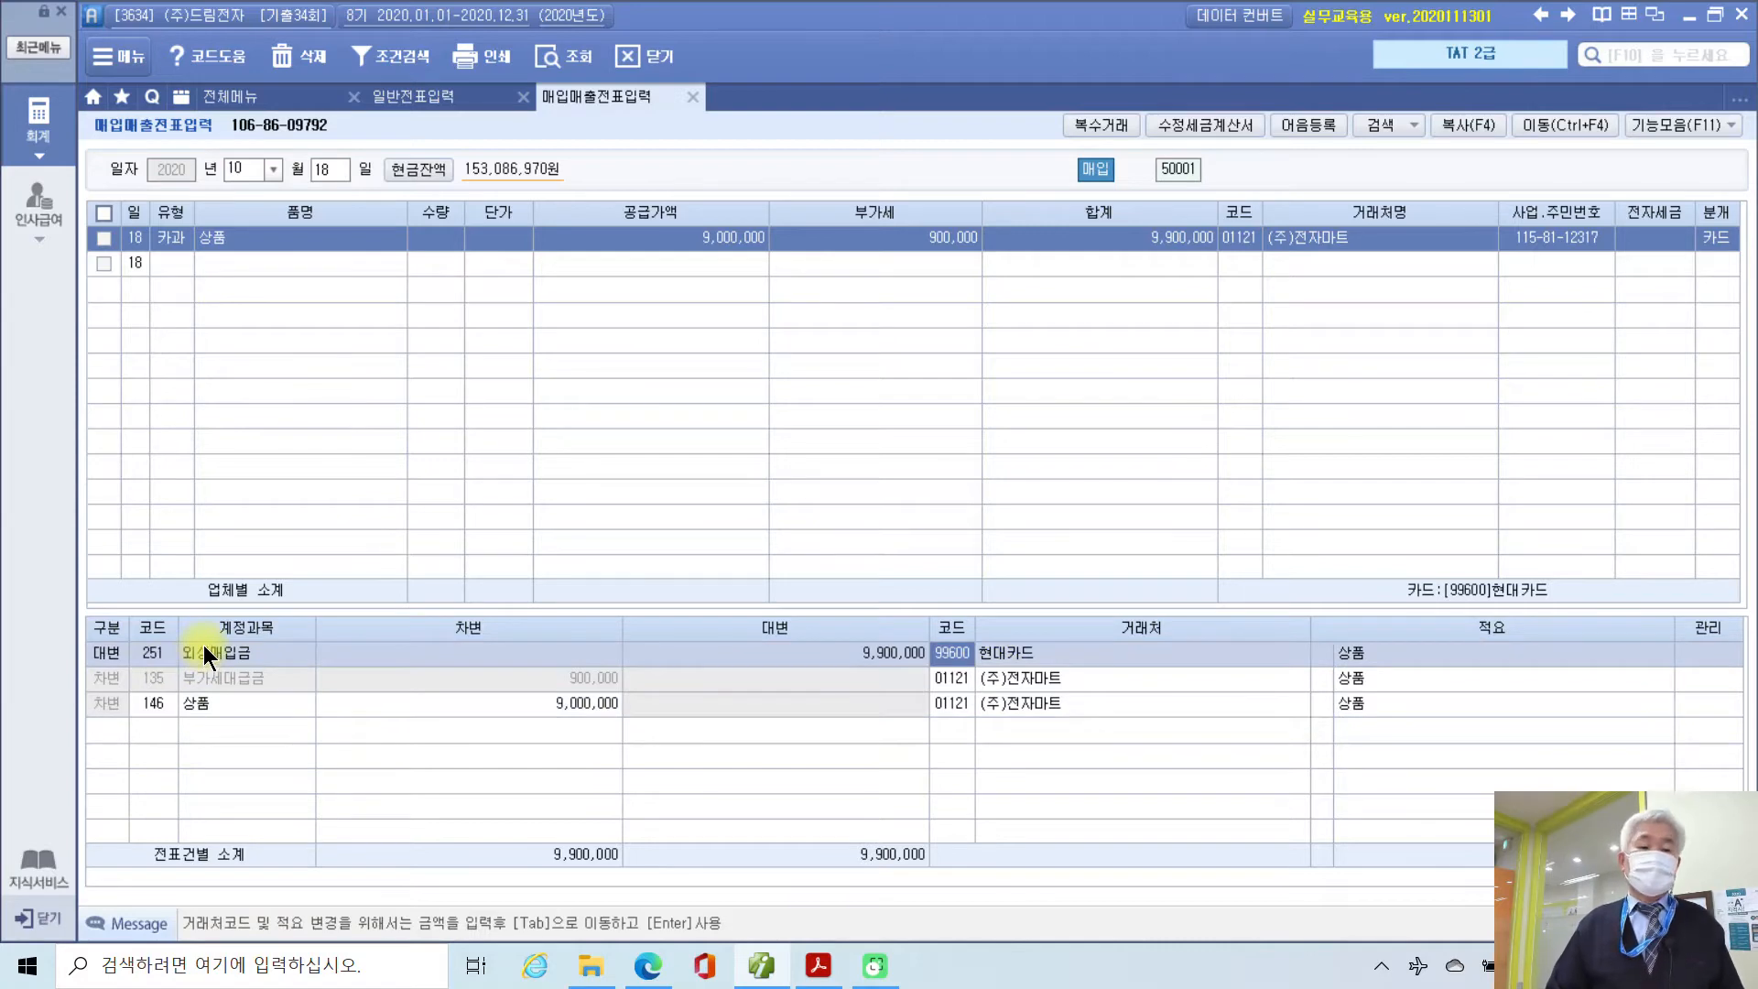
drag(188, 203, 212, 314)
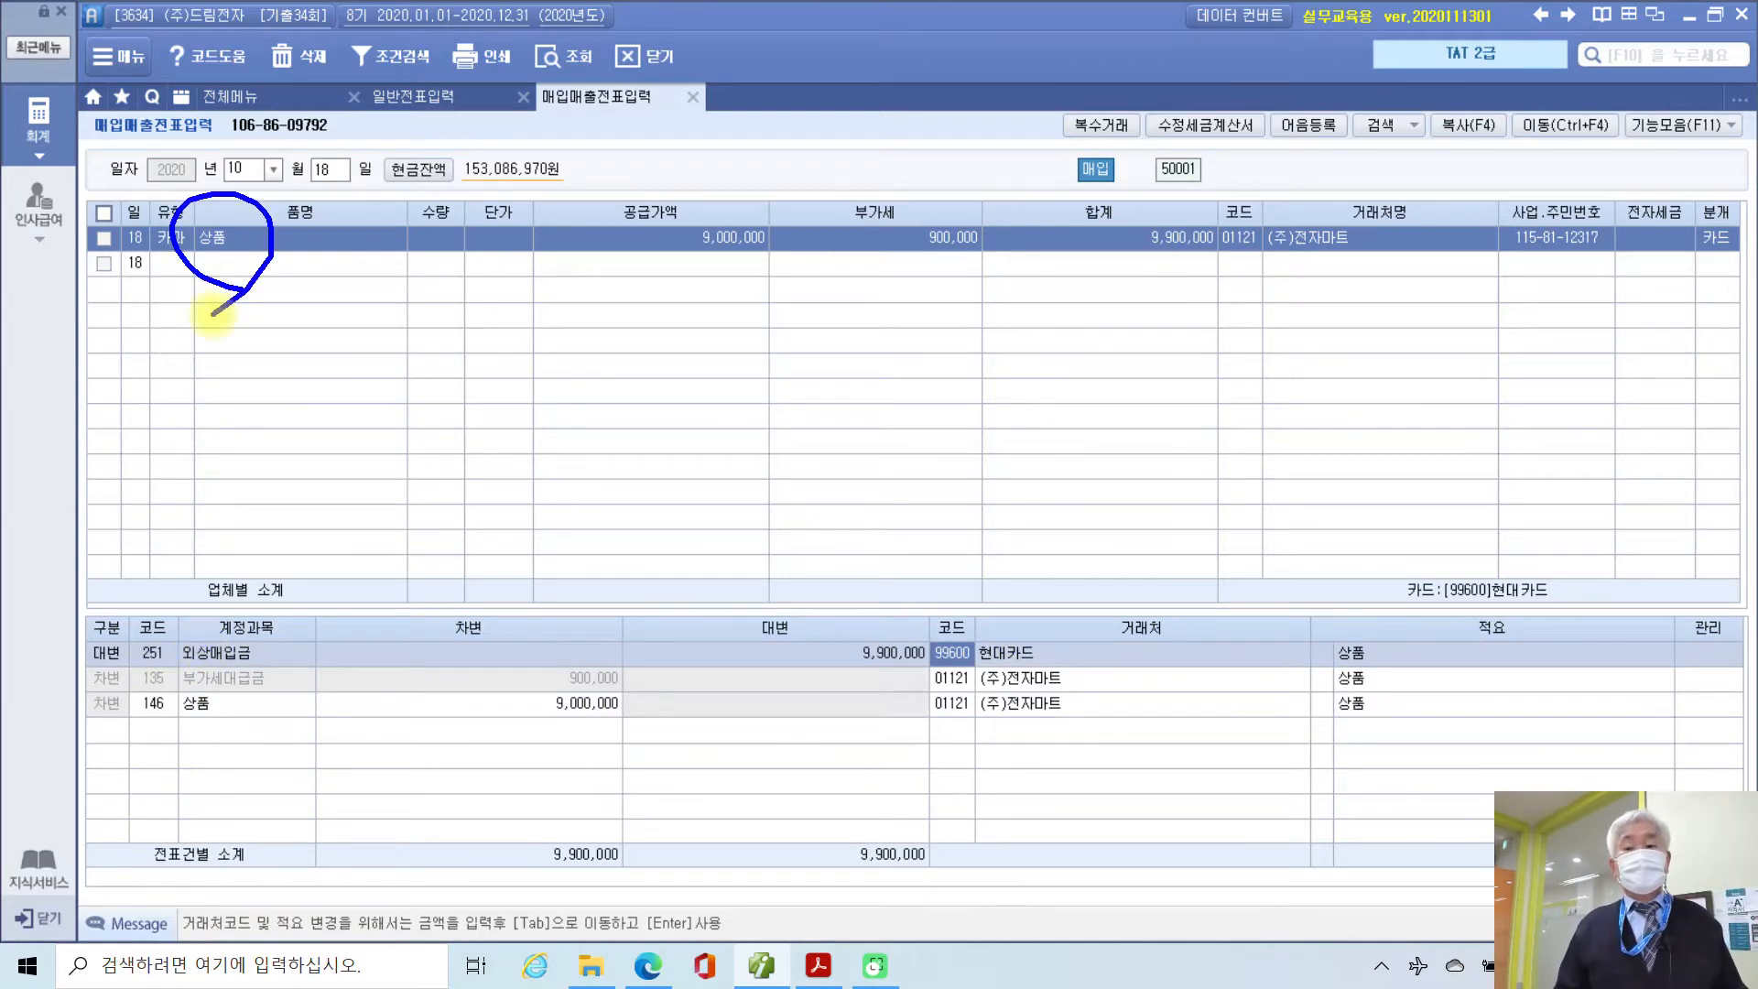
mouse_move(1687, 309)
mouse_down()
mouse_move(1739, 240)
mouse_move(1719, 313)
mouse_up()
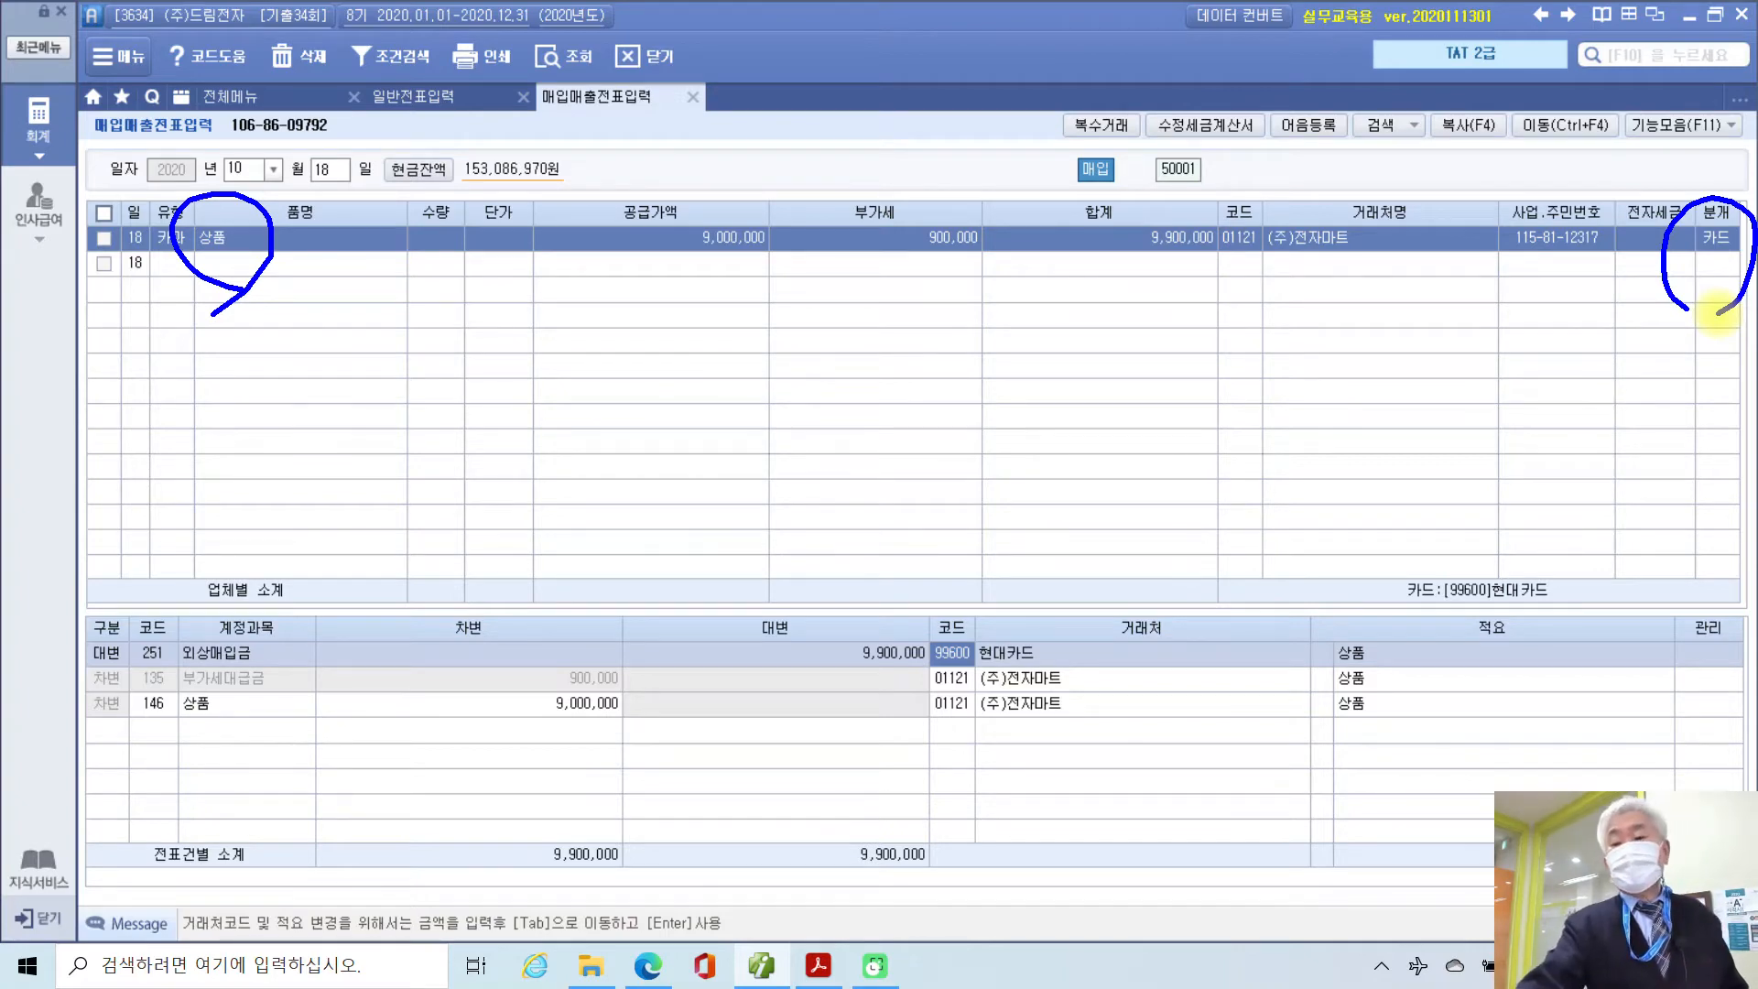
mouse_move(1681, 359)
mouse_down()
mouse_move(1721, 359)
mouse_move(1719, 430)
mouse_move(1689, 442)
mouse_up()
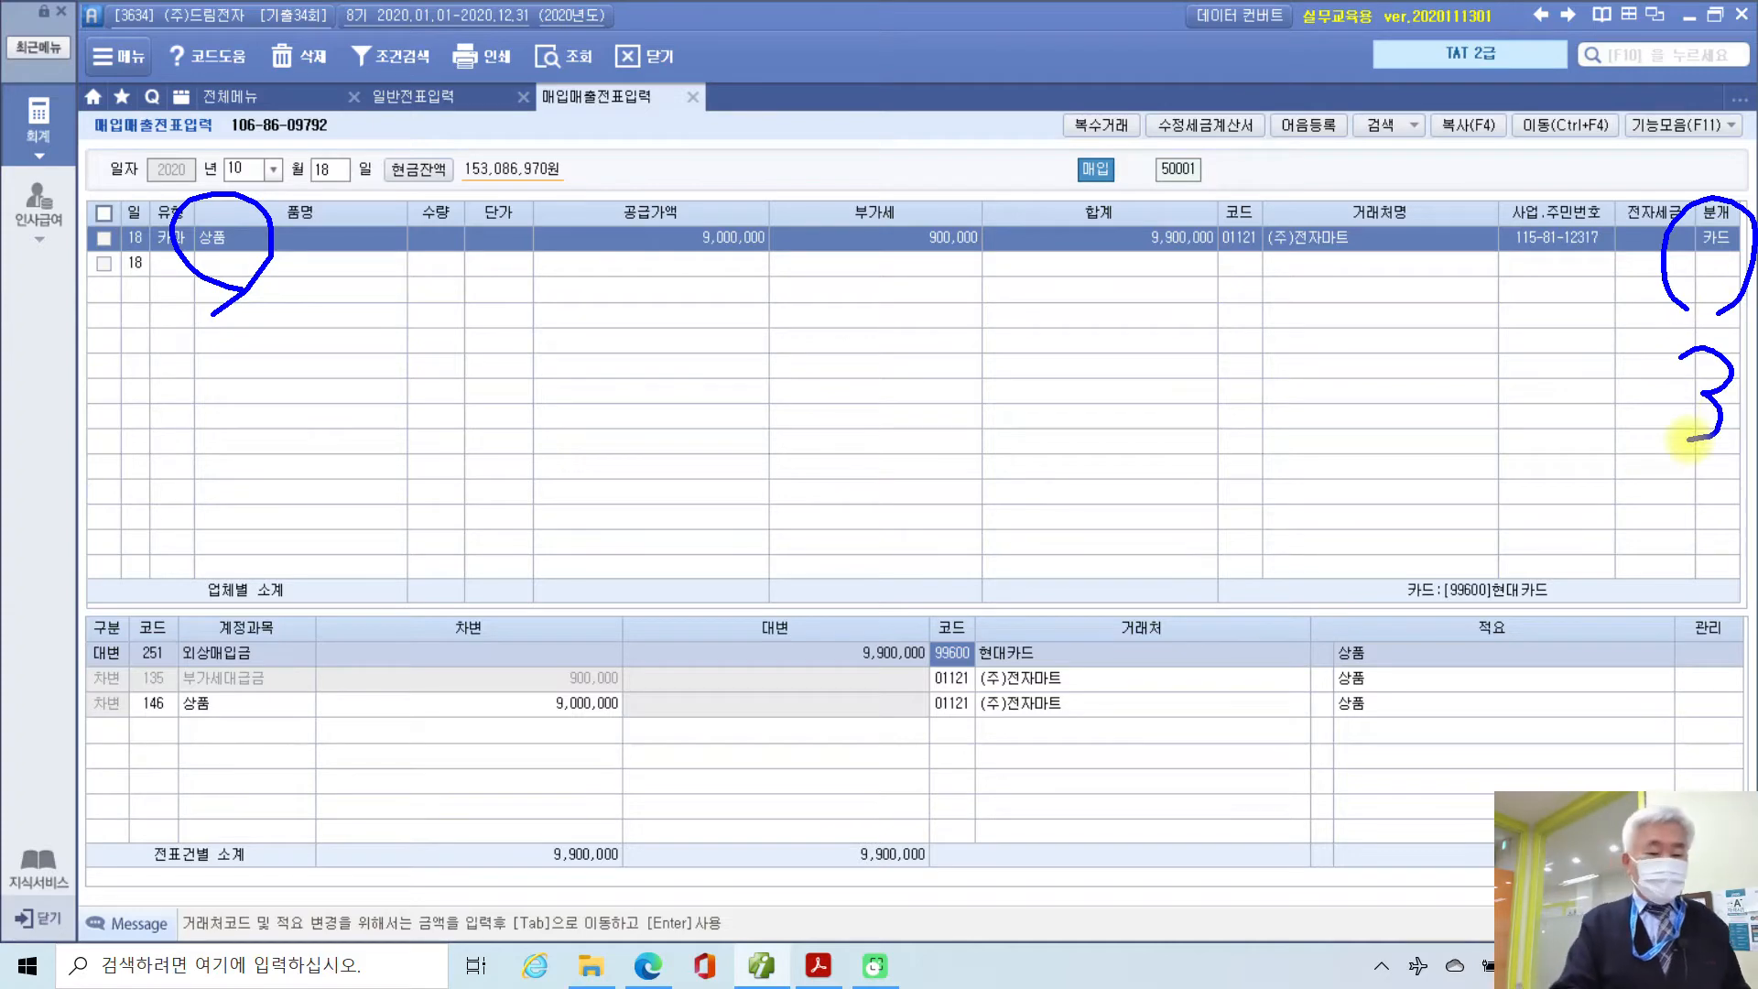
key(Escape)
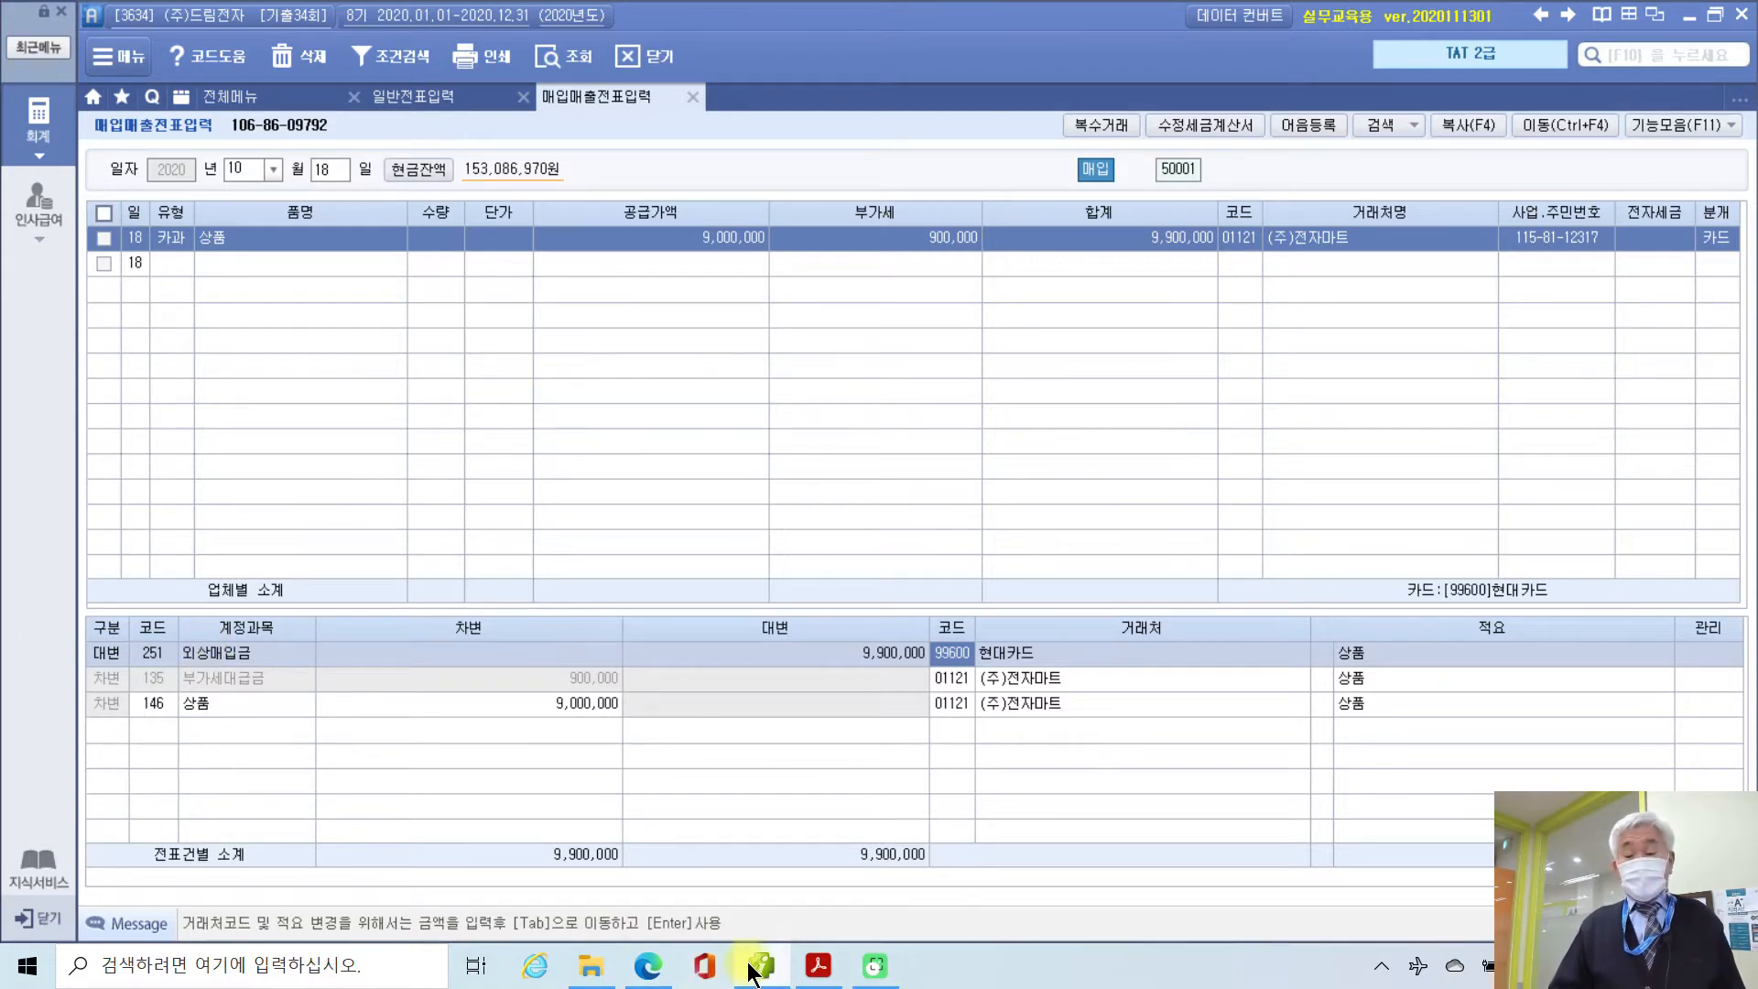
mouse_move(751, 968)
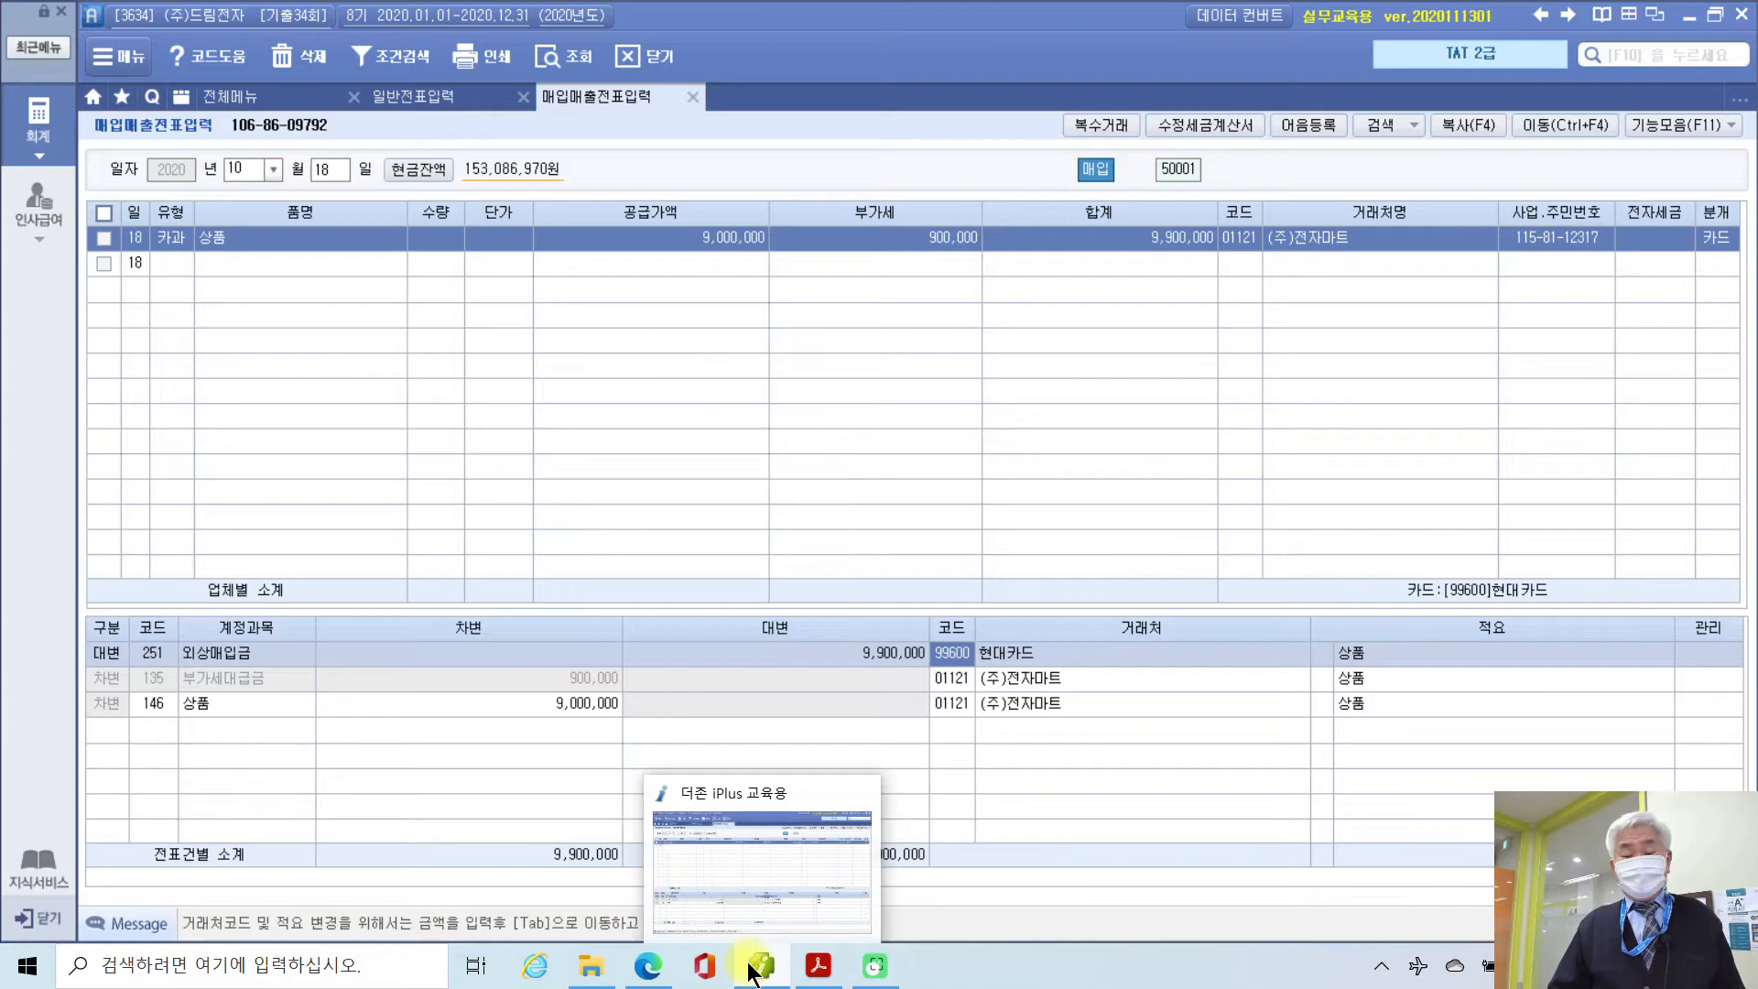
Step: Show problem 5's 전자계산서 in the exam PDF and mark it as type 53 매입
click(818, 966)
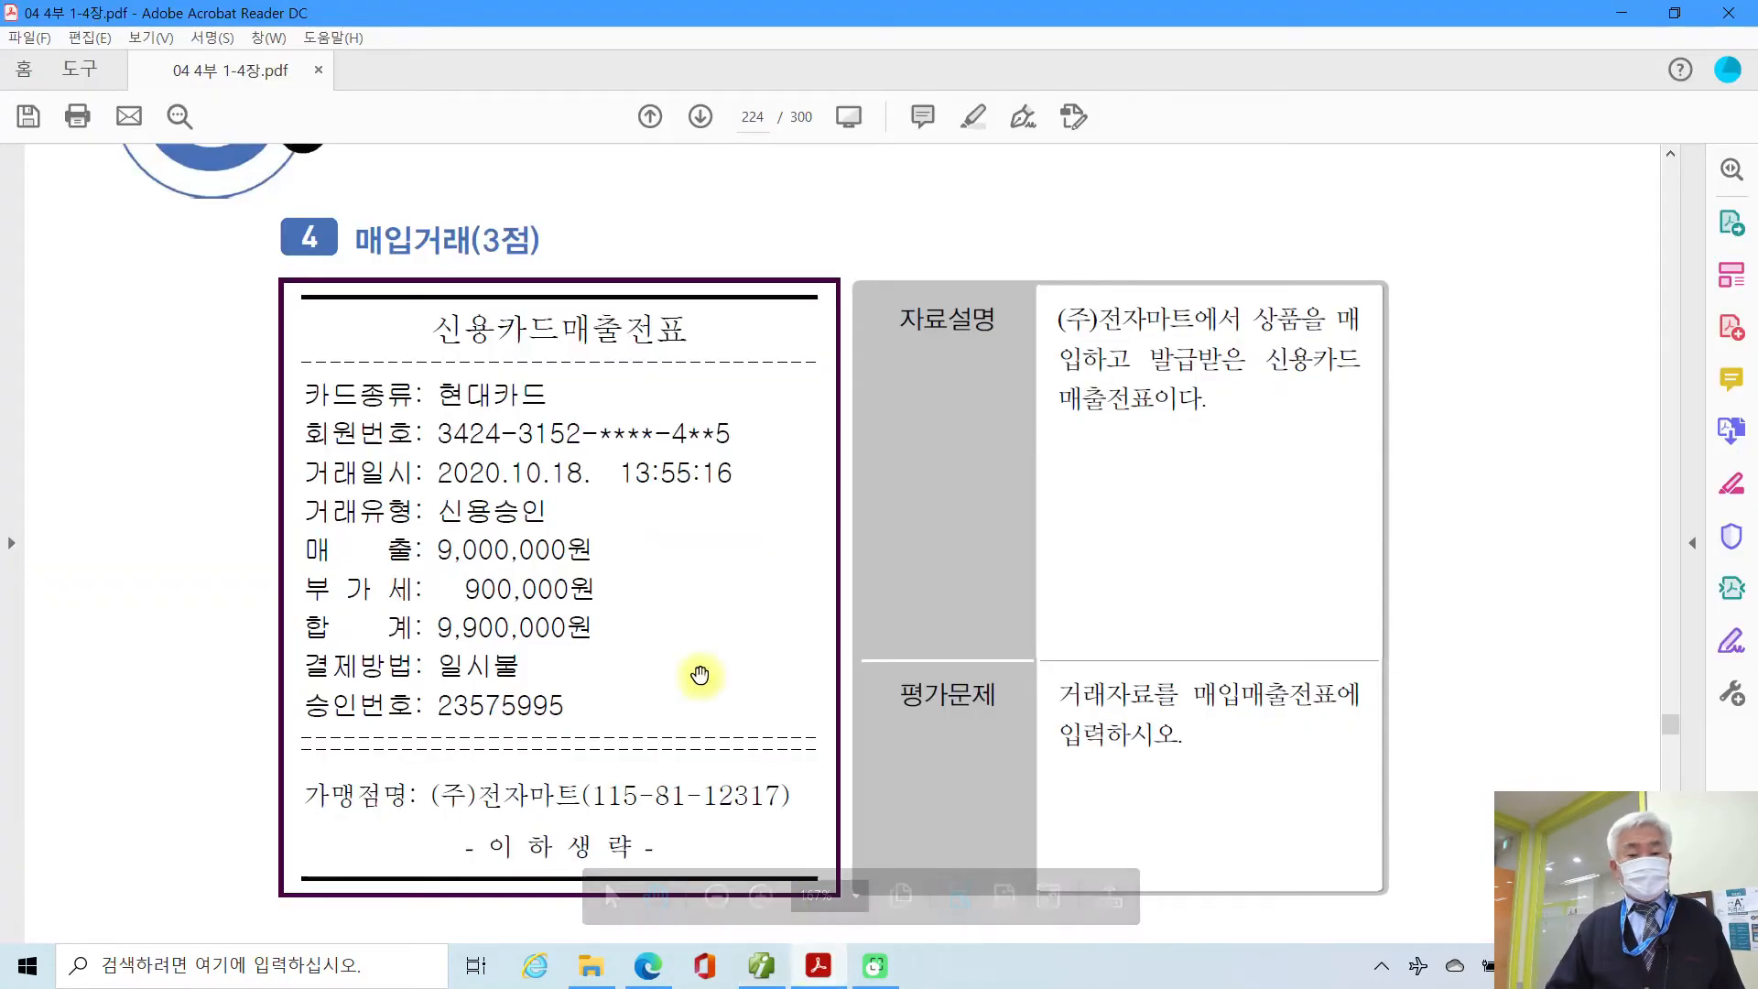
scroll(677, 622, down, 10)
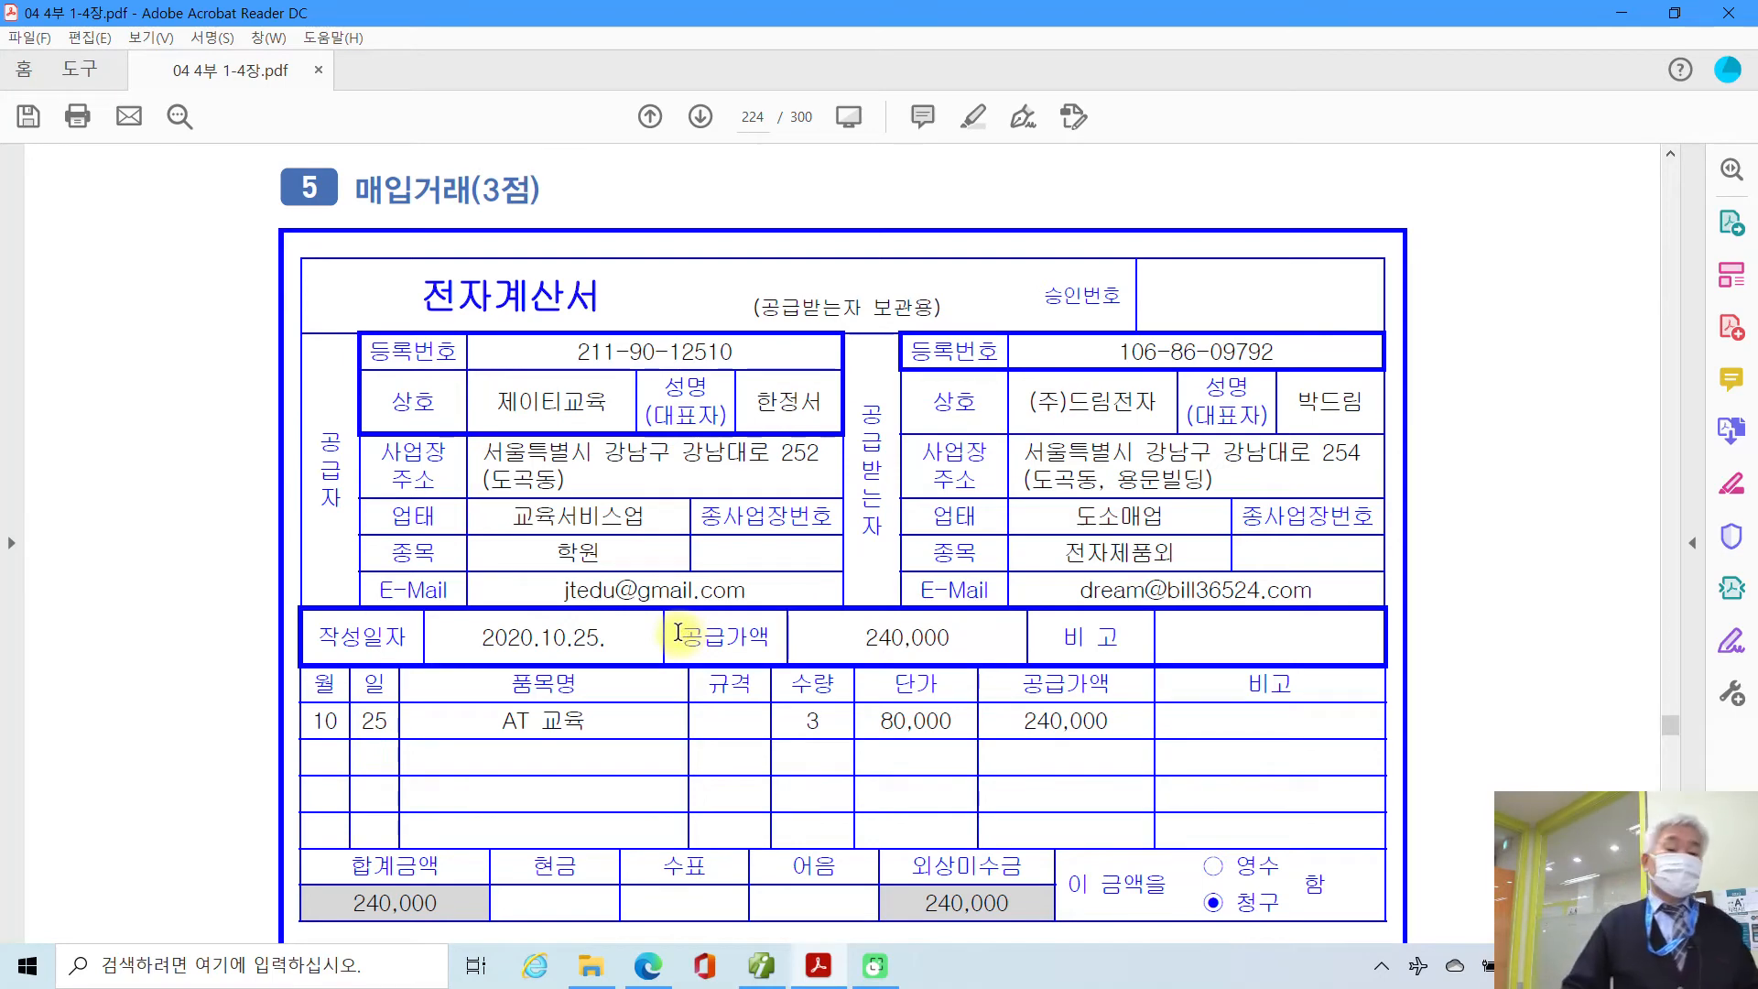
mouse_move(426, 209)
mouse_down()
mouse_move(385, 140)
mouse_move(403, 231)
mouse_move(630, 330)
mouse_move(527, 252)
mouse_move(423, 249)
mouse_up()
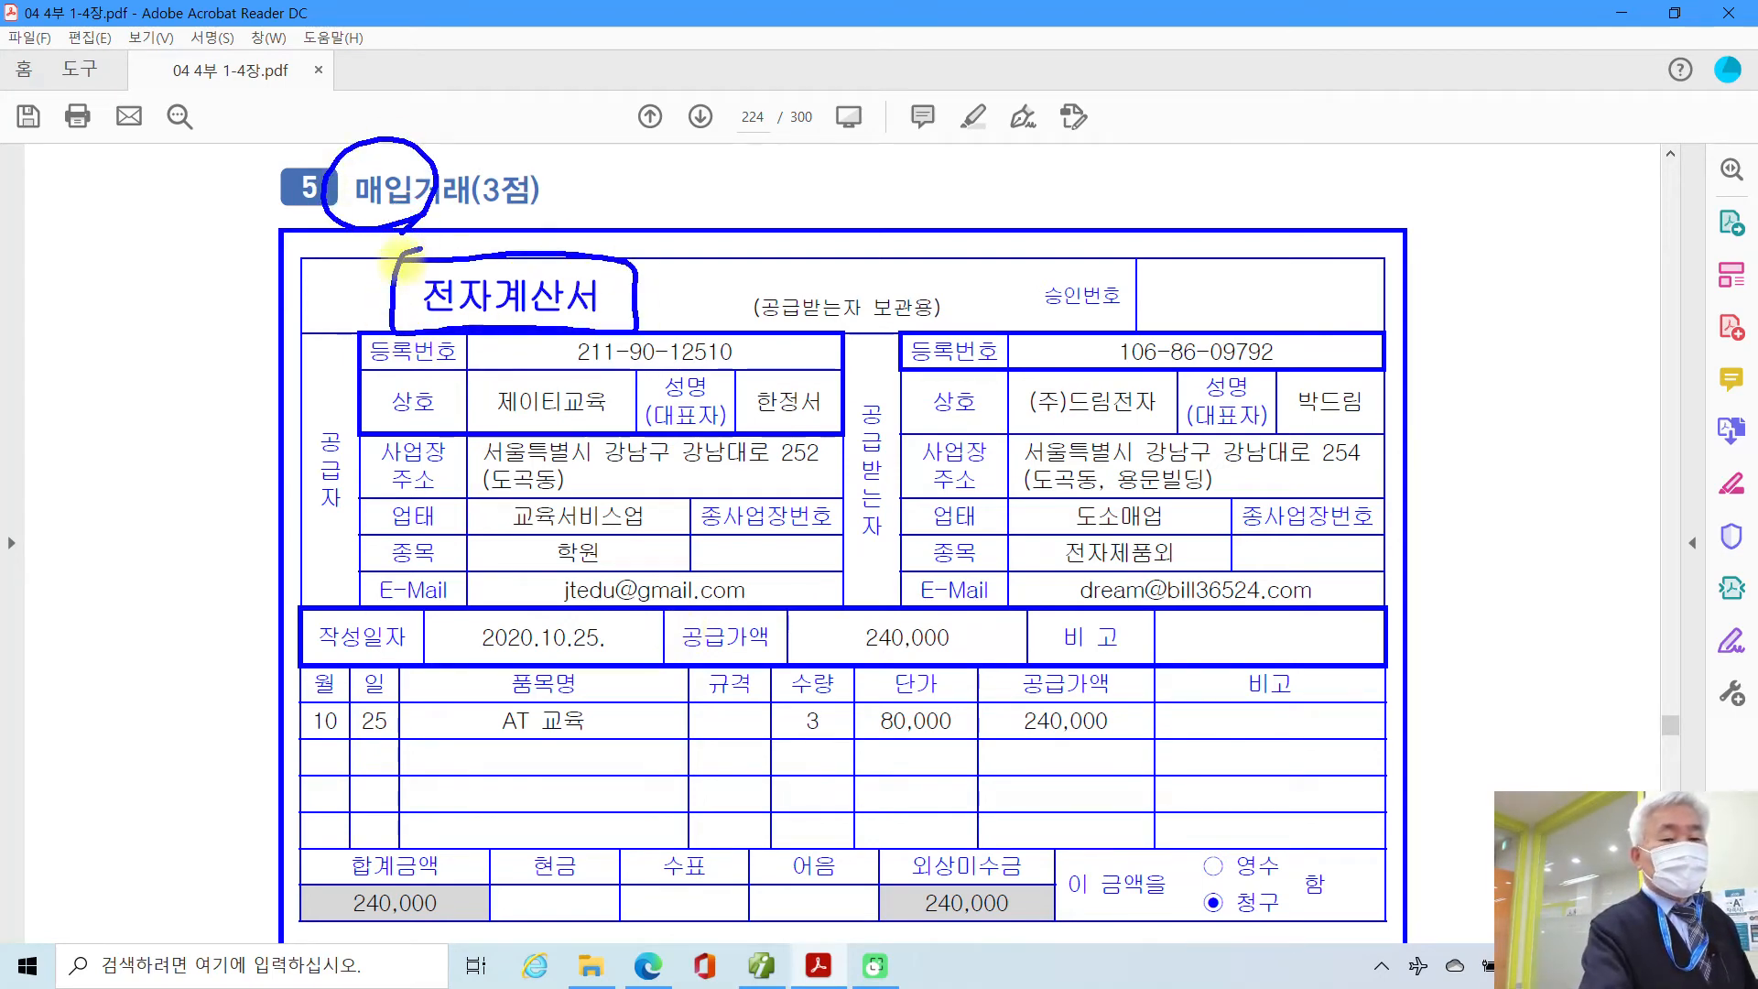
mouse_move(133, 307)
mouse_down()
mouse_move(137, 423)
mouse_move(99, 448)
mouse_up()
drag(101, 364, 156, 361)
mouse_move(181, 352)
mouse_down()
mouse_move(225, 359)
mouse_move(204, 440)
mouse_up()
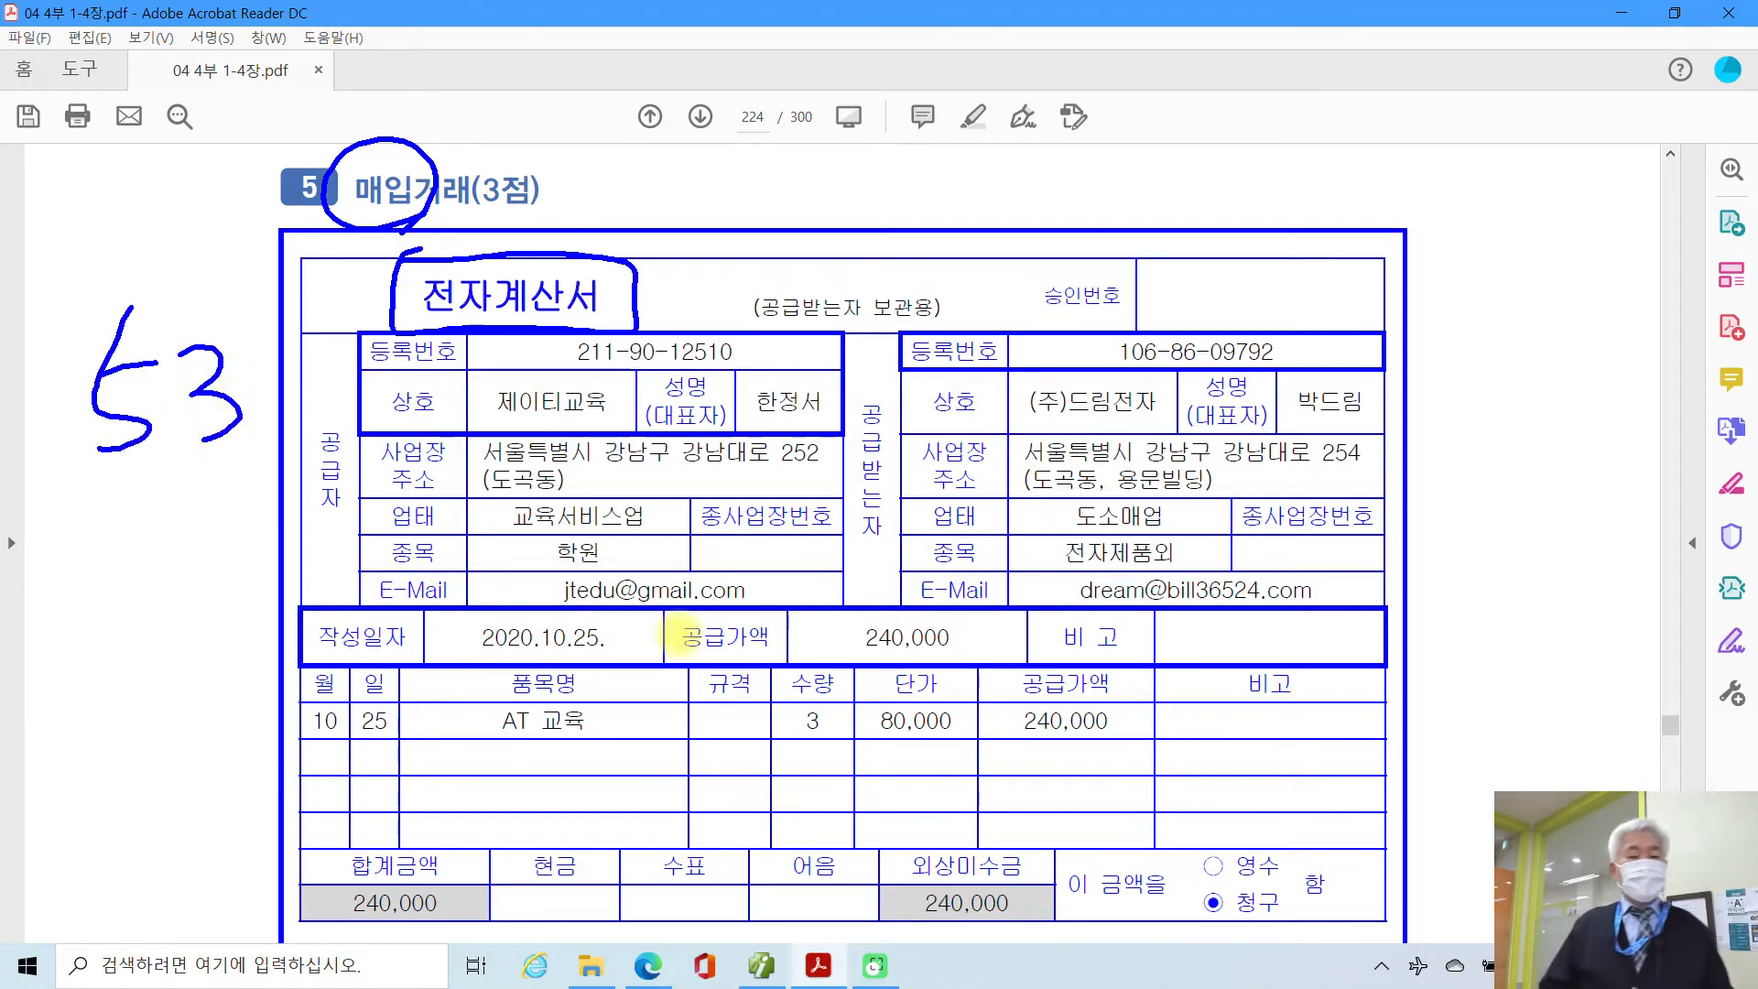
key(Escape)
Step: Mark up the AT 위탁교육 description and 전자입력 instruction, then return to the 240,000 invoice
scroll(677, 641, down, 6)
scroll(672, 668, down, 6)
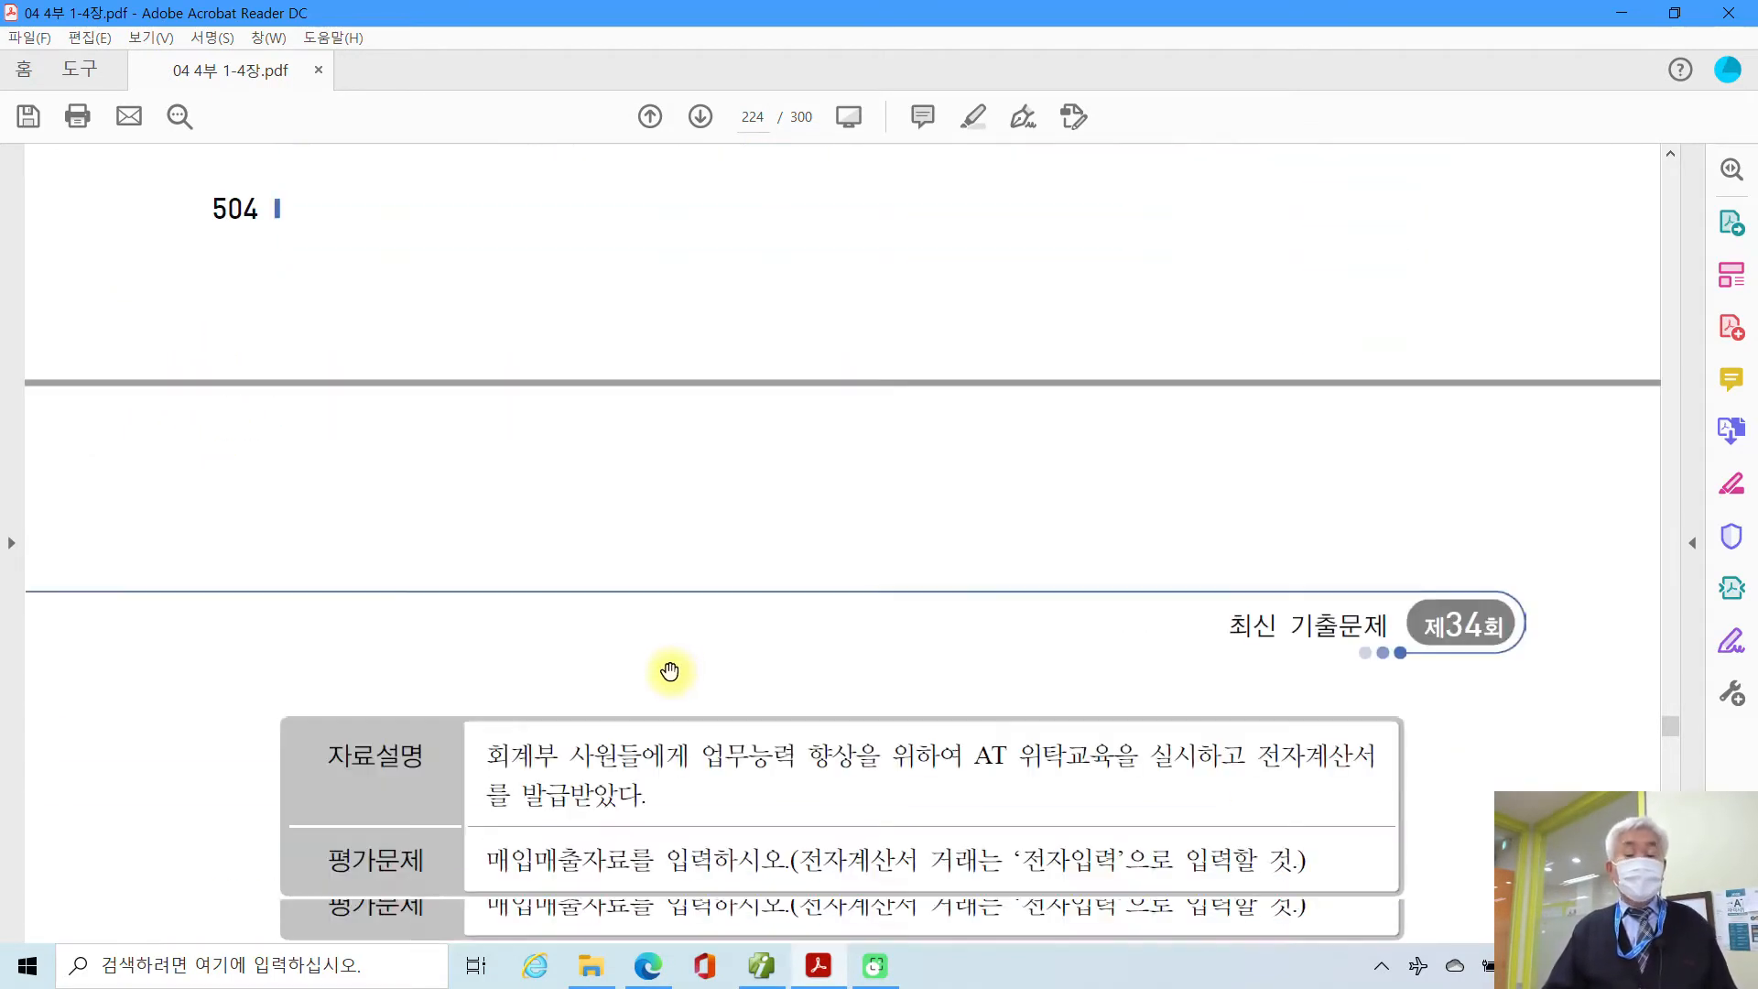
drag(235, 522, 1444, 757)
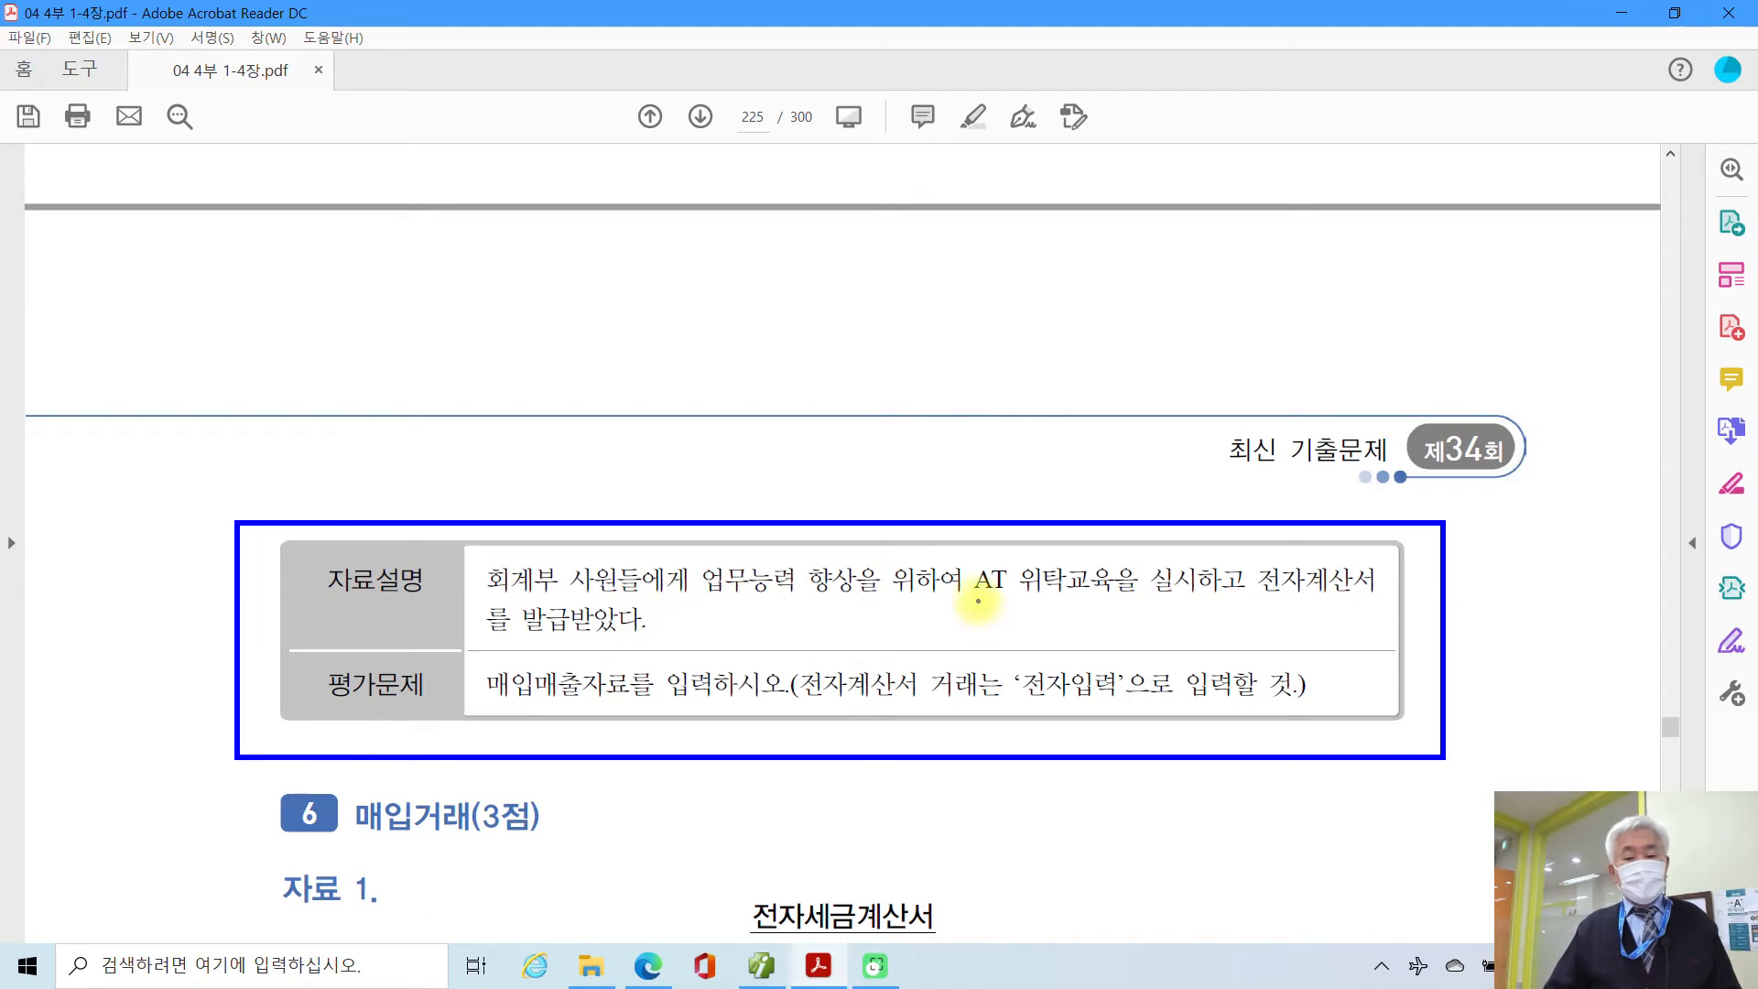
drag(973, 597, 1188, 598)
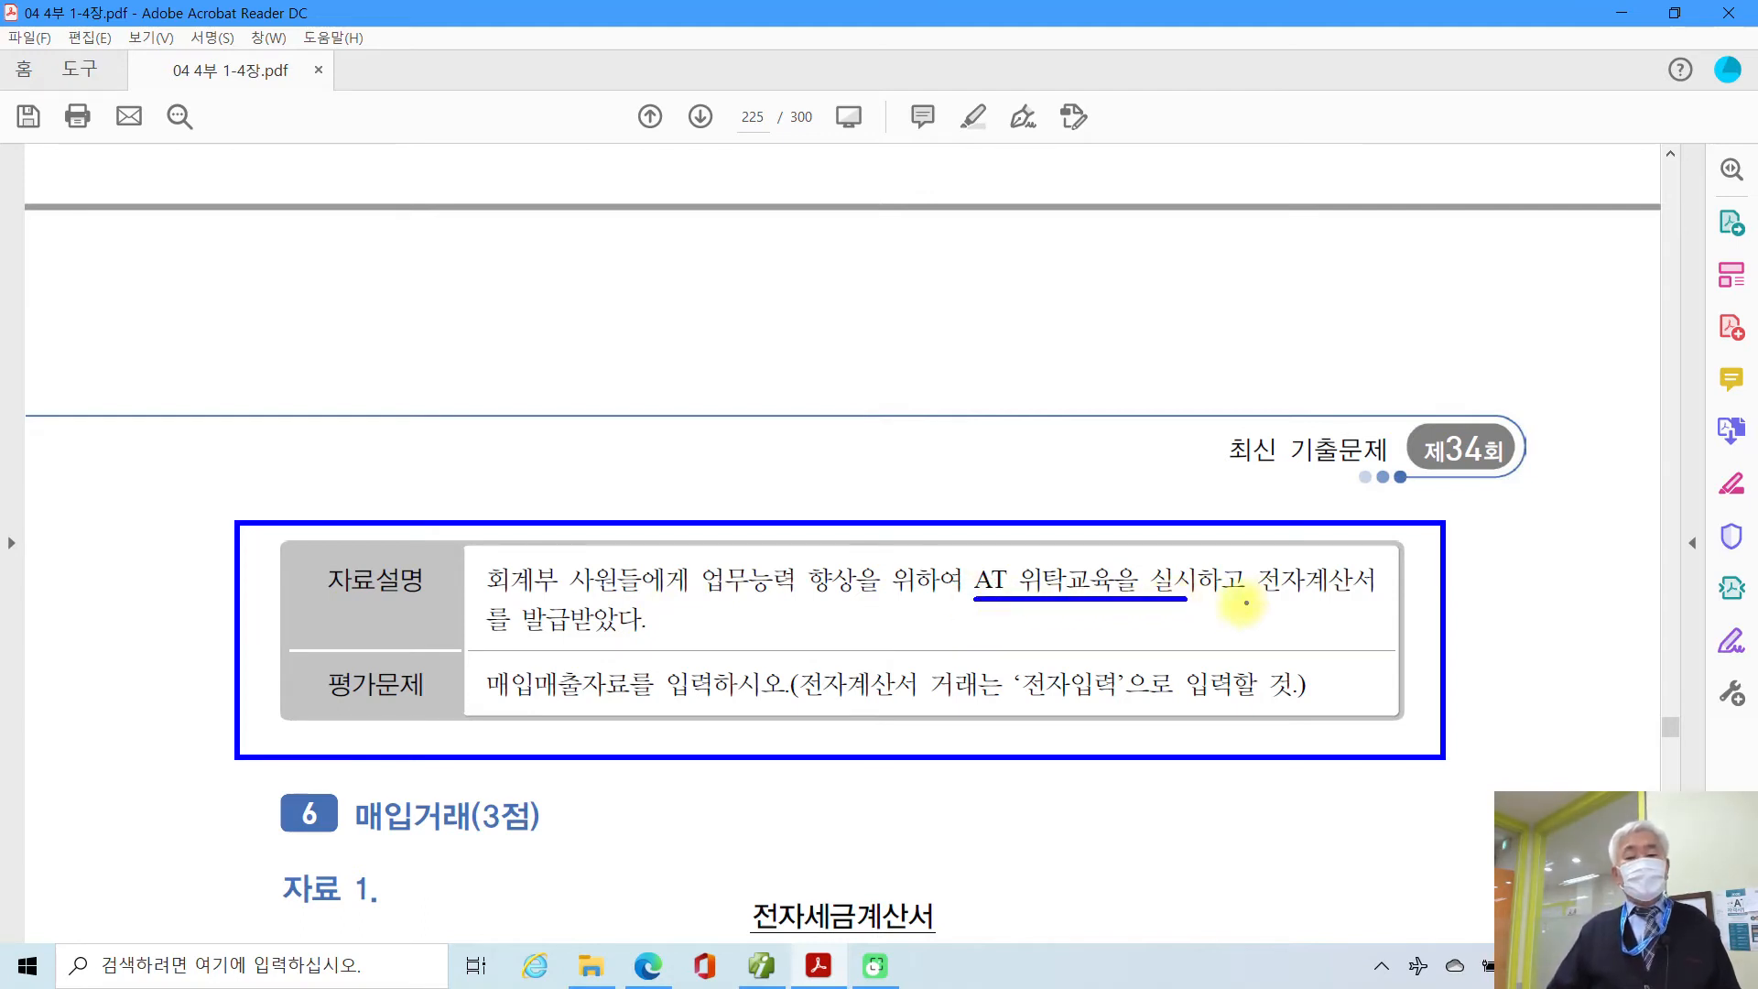
drag(483, 632, 701, 632)
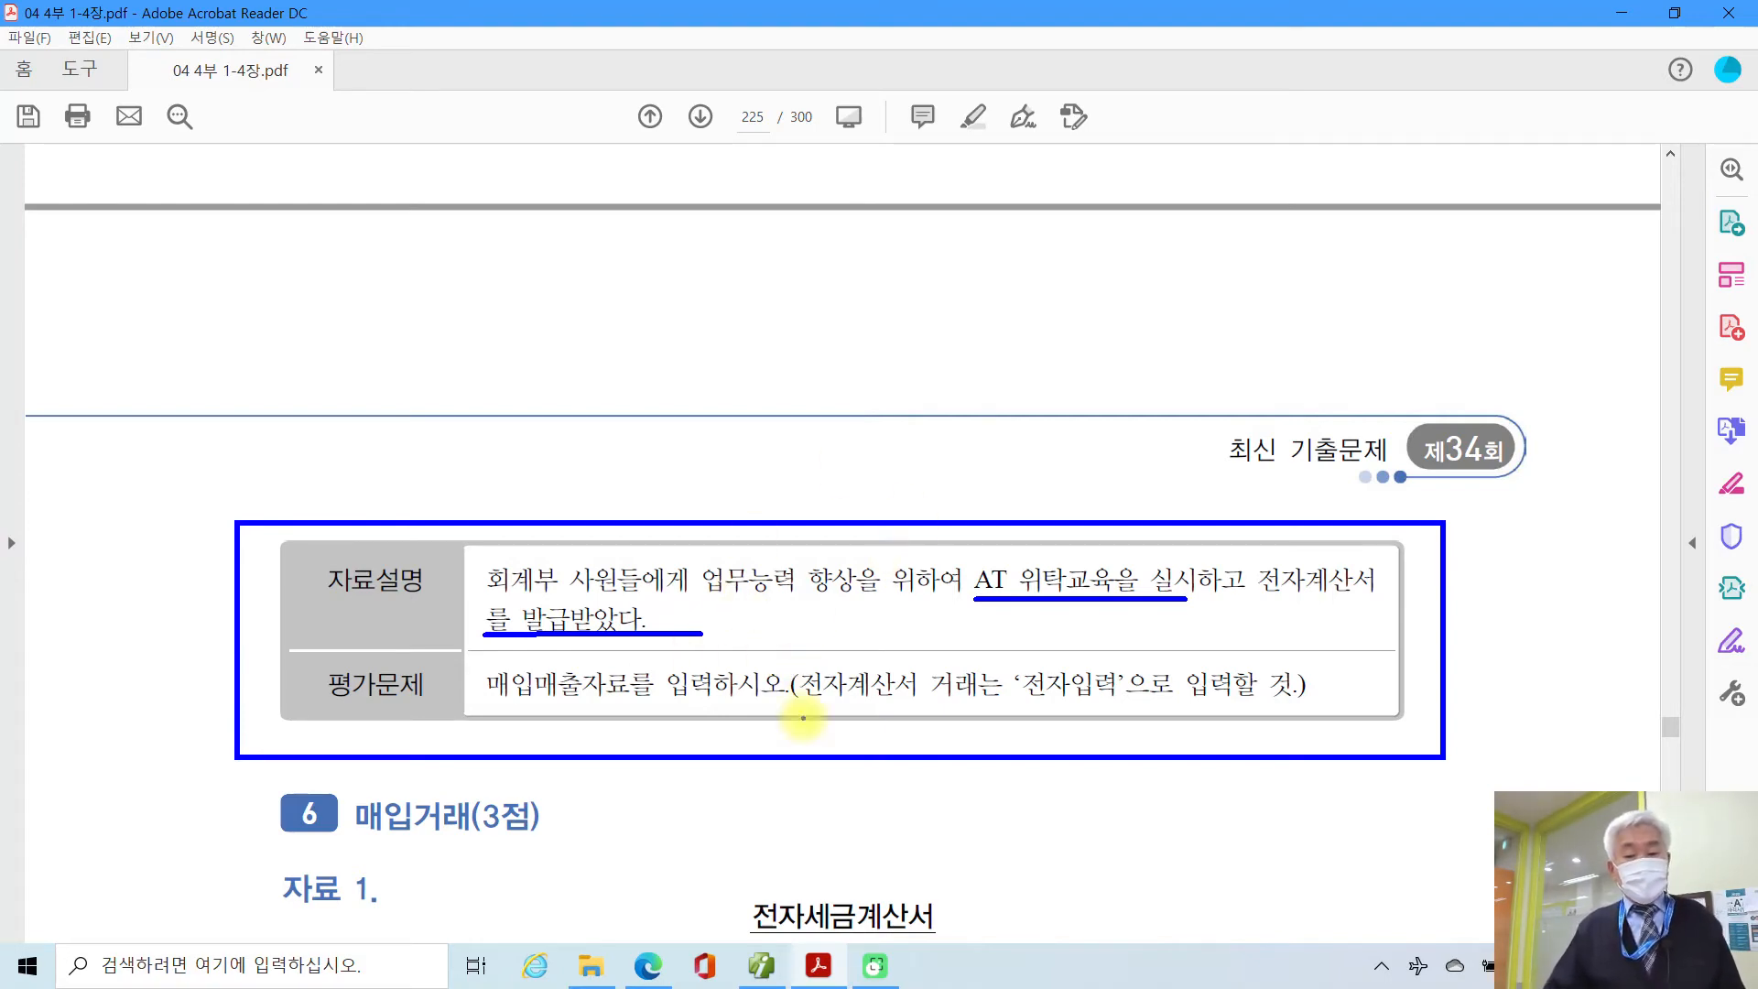
mouse_move(1069, 707)
mouse_down()
mouse_move(1028, 674)
mouse_move(1119, 696)
mouse_move(1073, 716)
mouse_up()
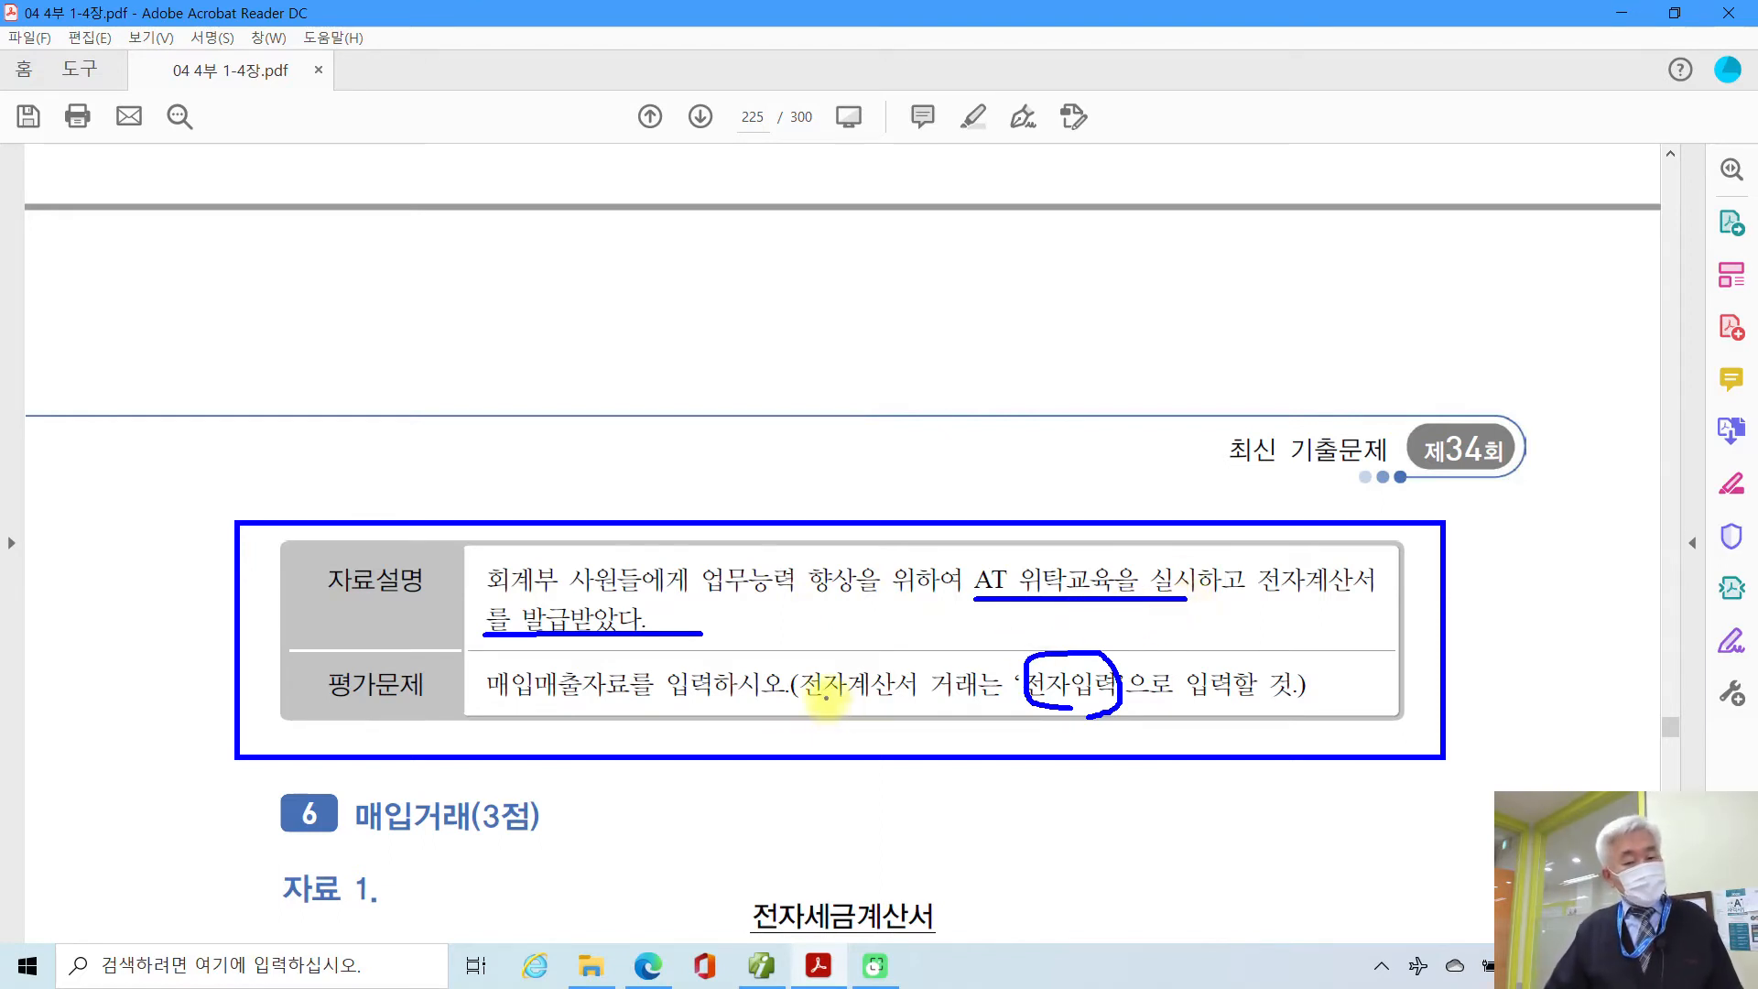
key(Escape)
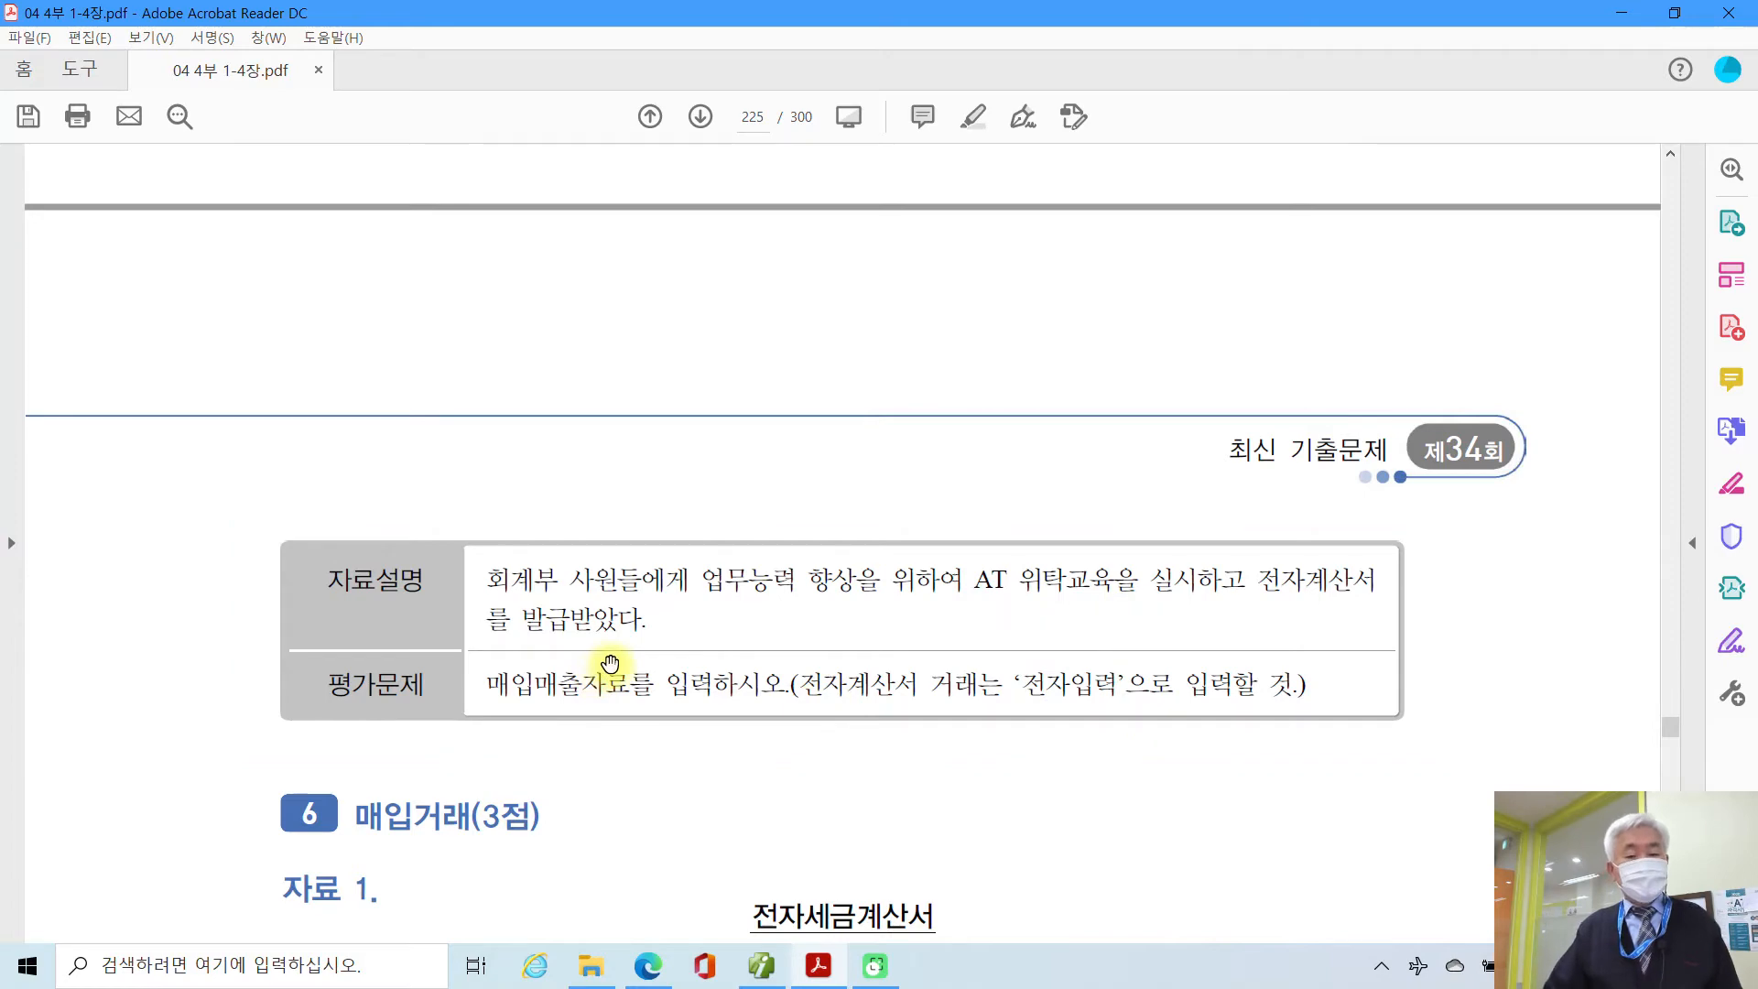
scroll(611, 664, up, 7)
scroll(616, 666, up, 3)
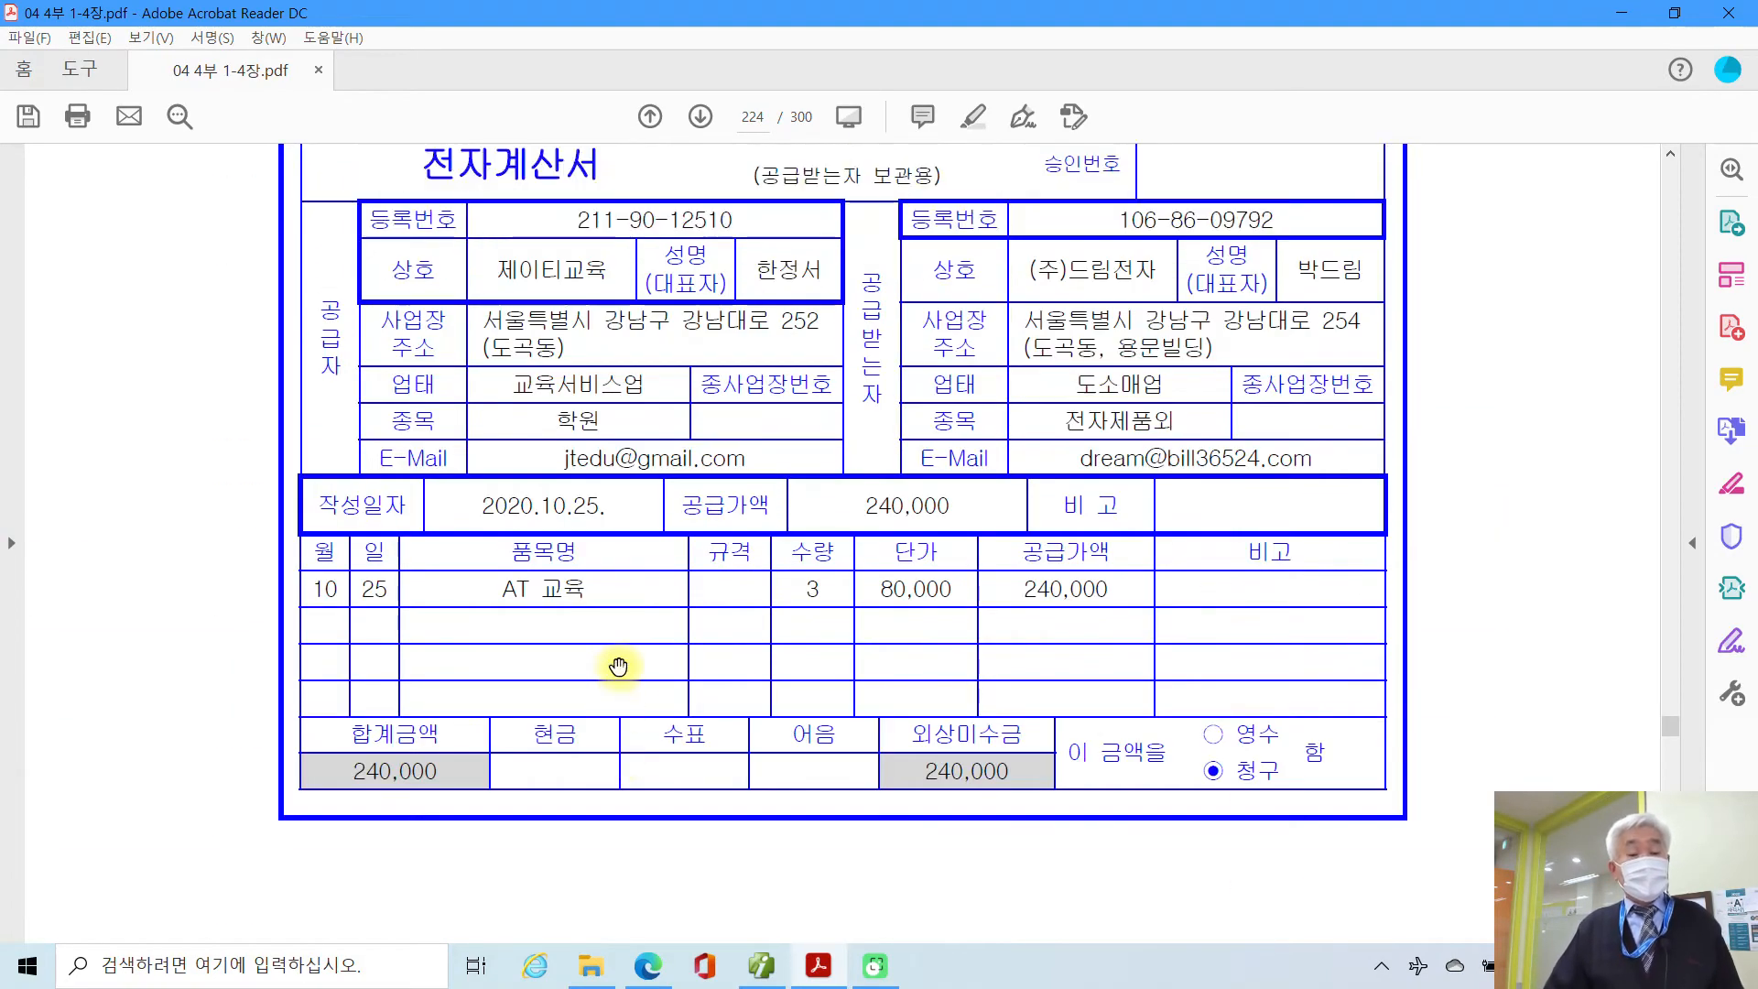
Step: Start a 10/25 type 53 면세 purchase of AT 교육, quantity 3 at 80,000
click(874, 965)
text(25)
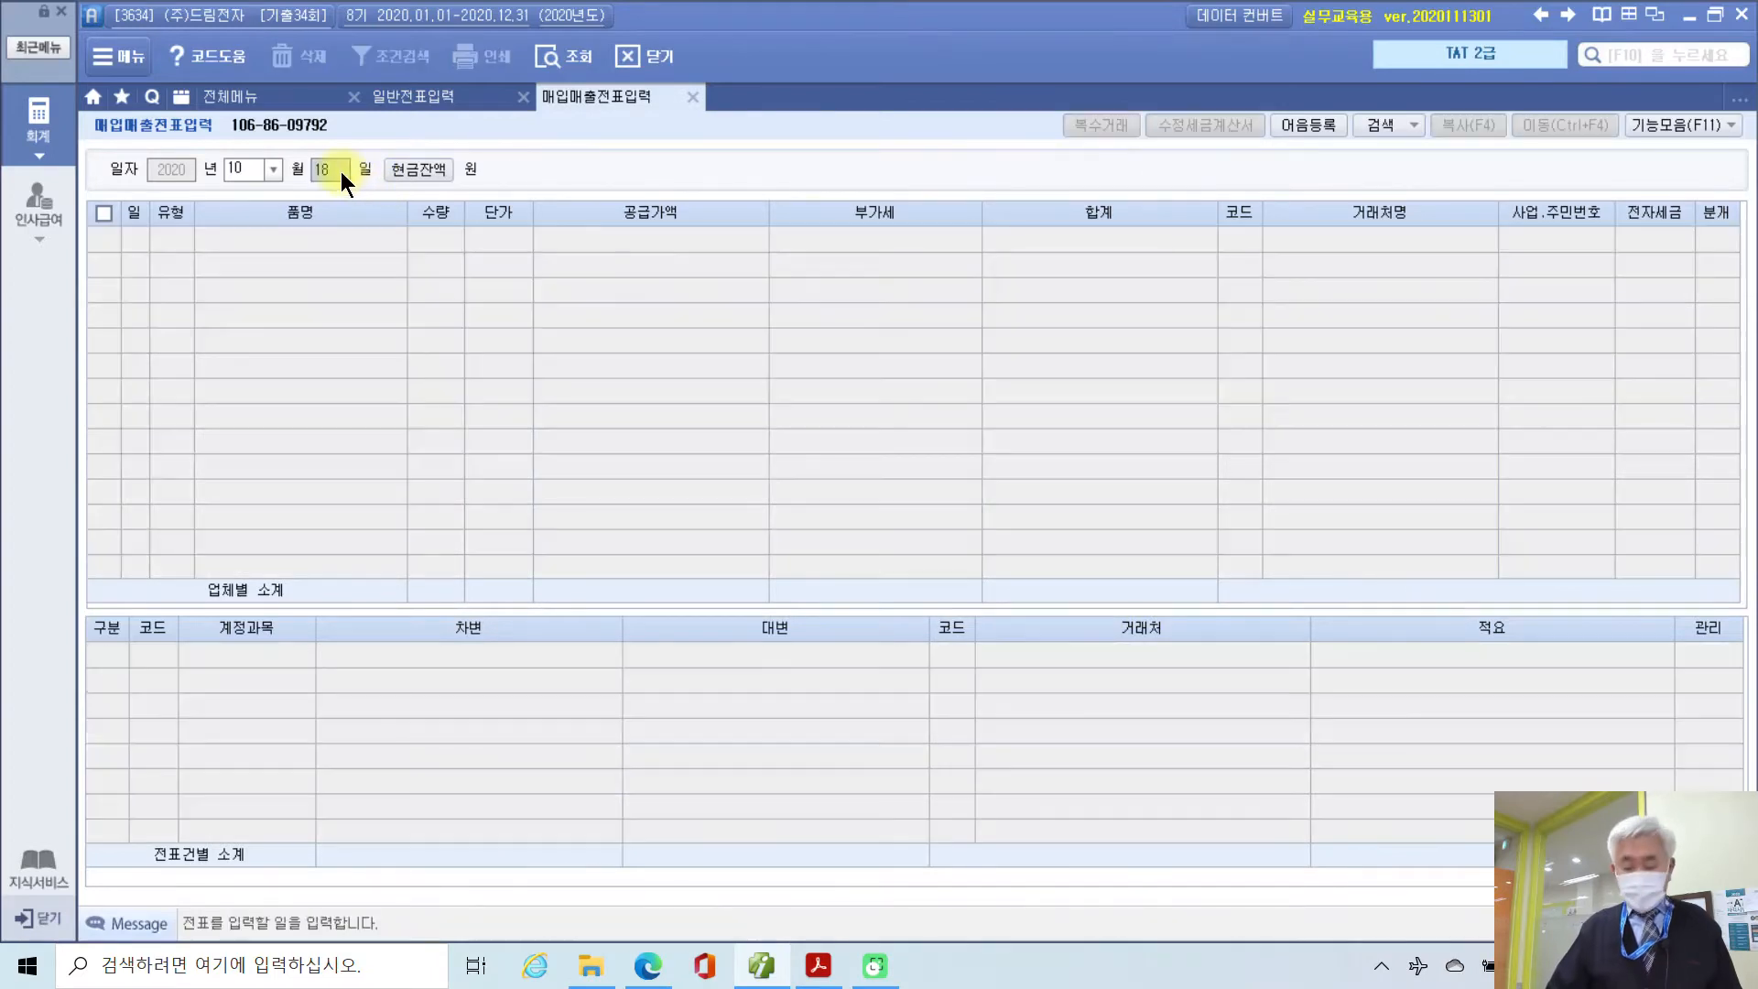
key(Return)
key(Return)
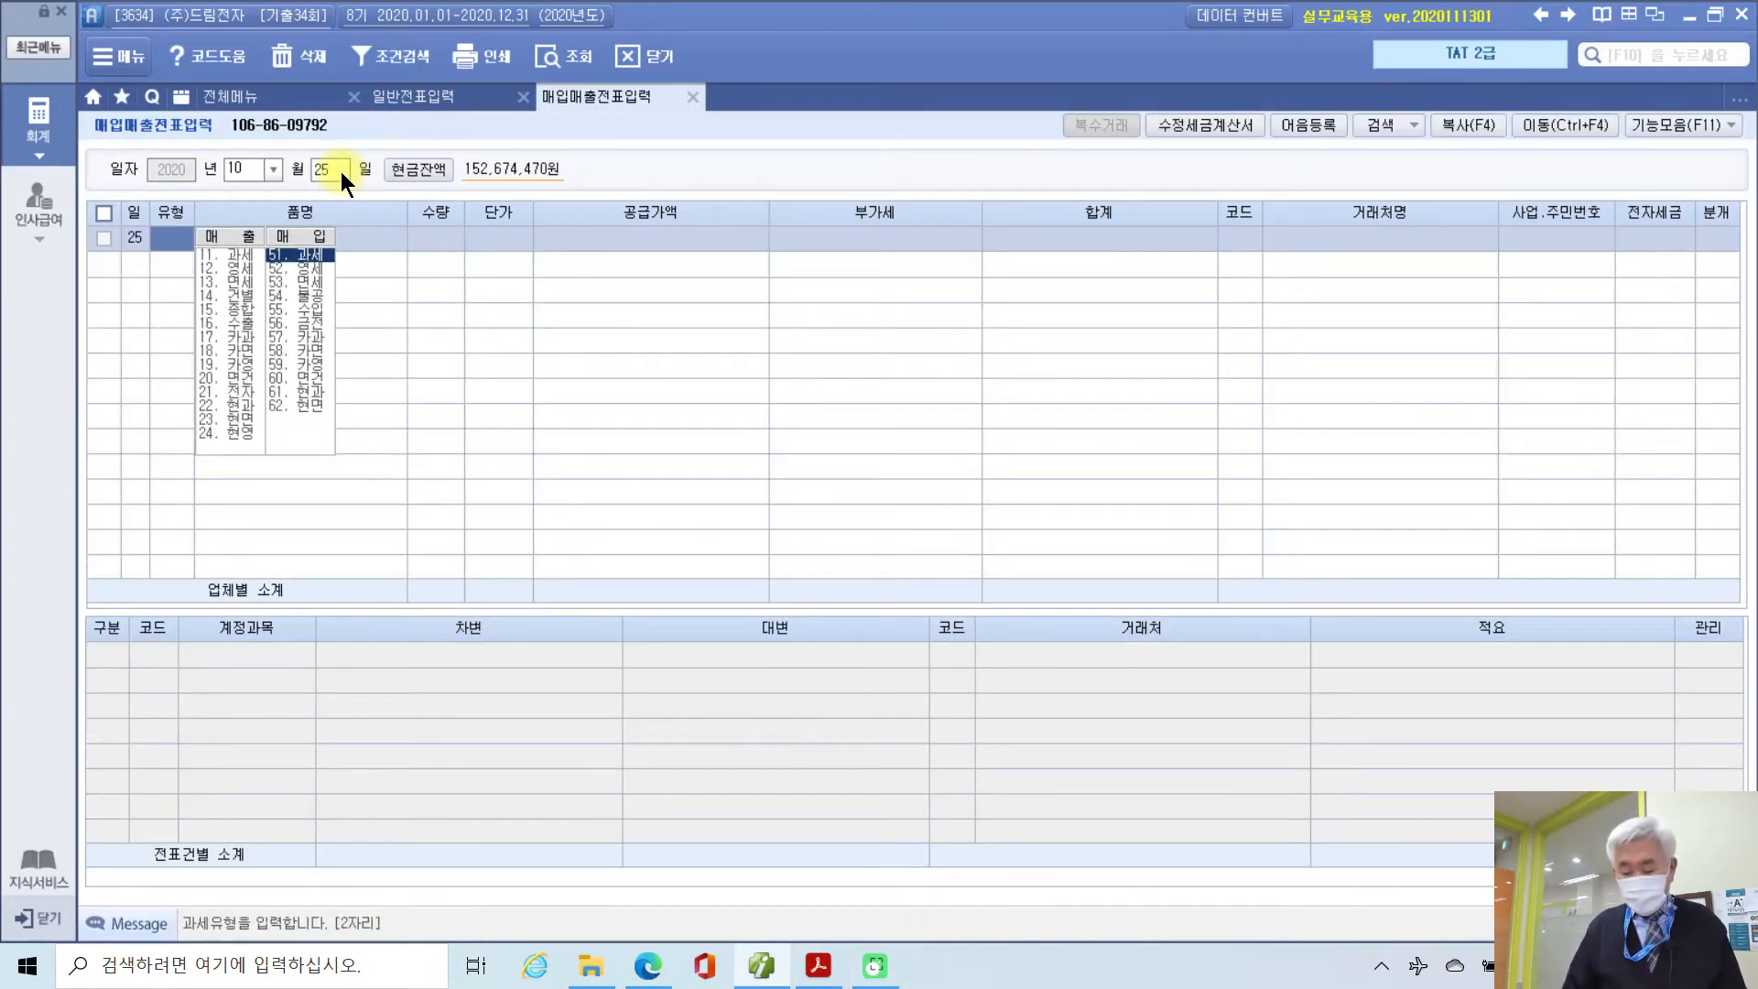
text(53)
key(Return)
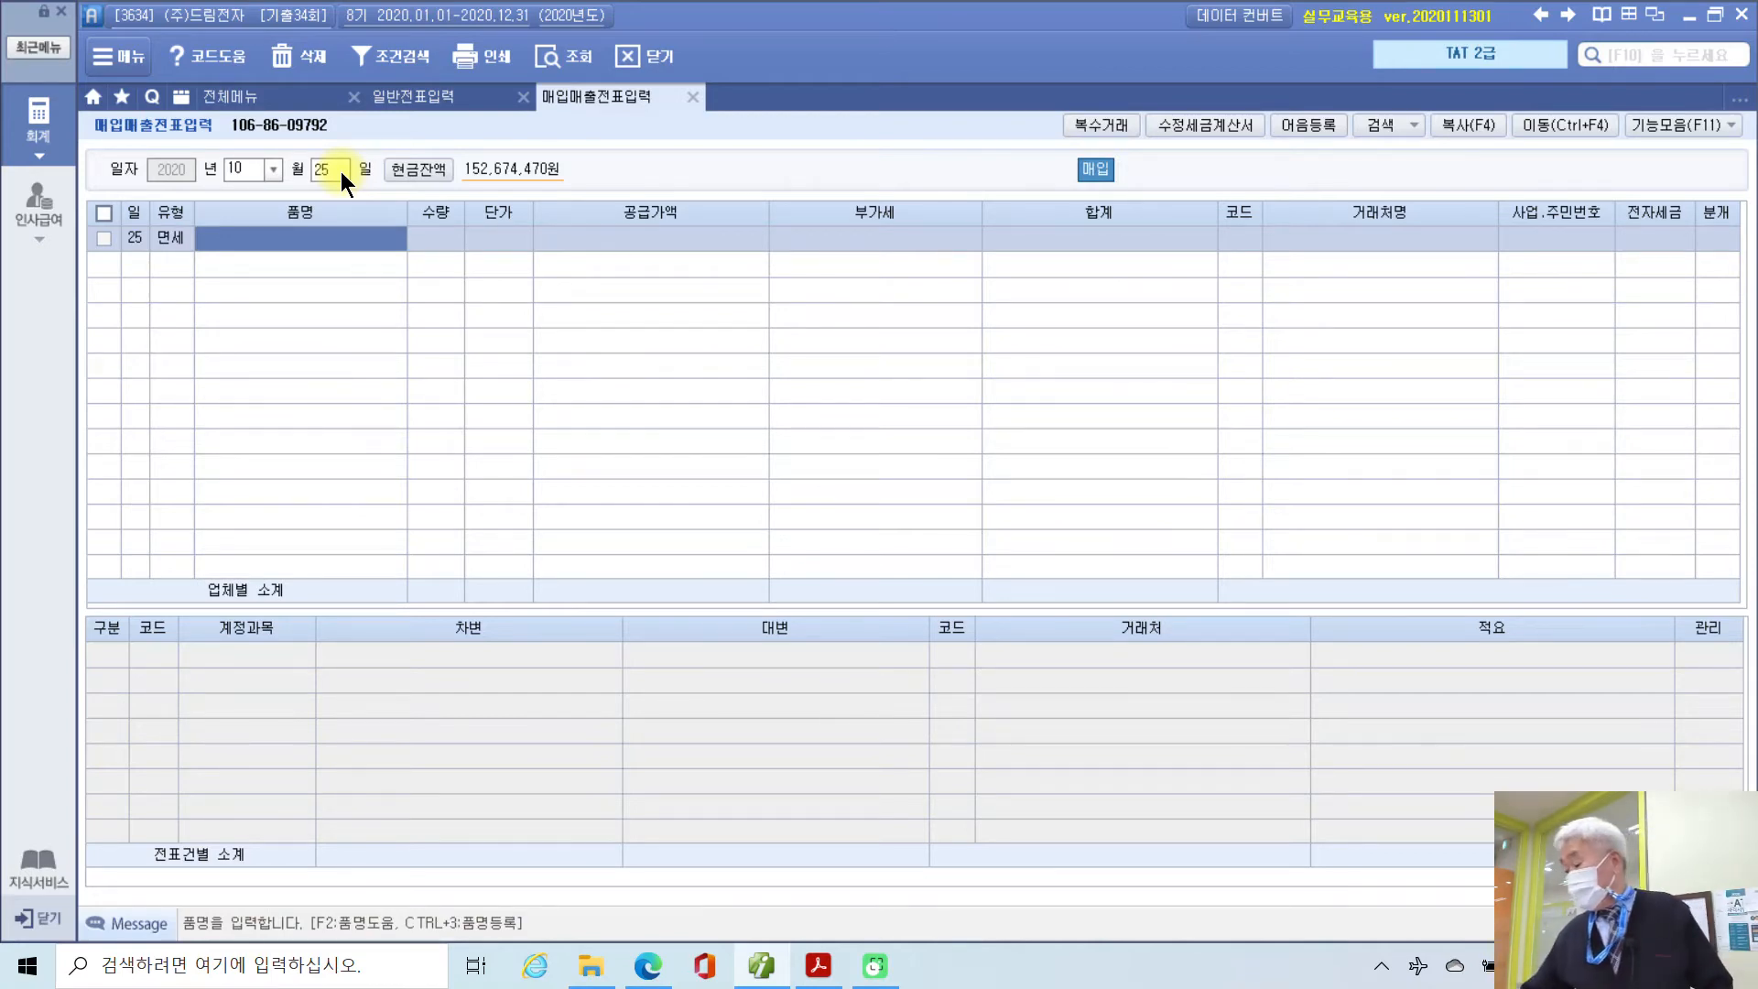
text(AT)
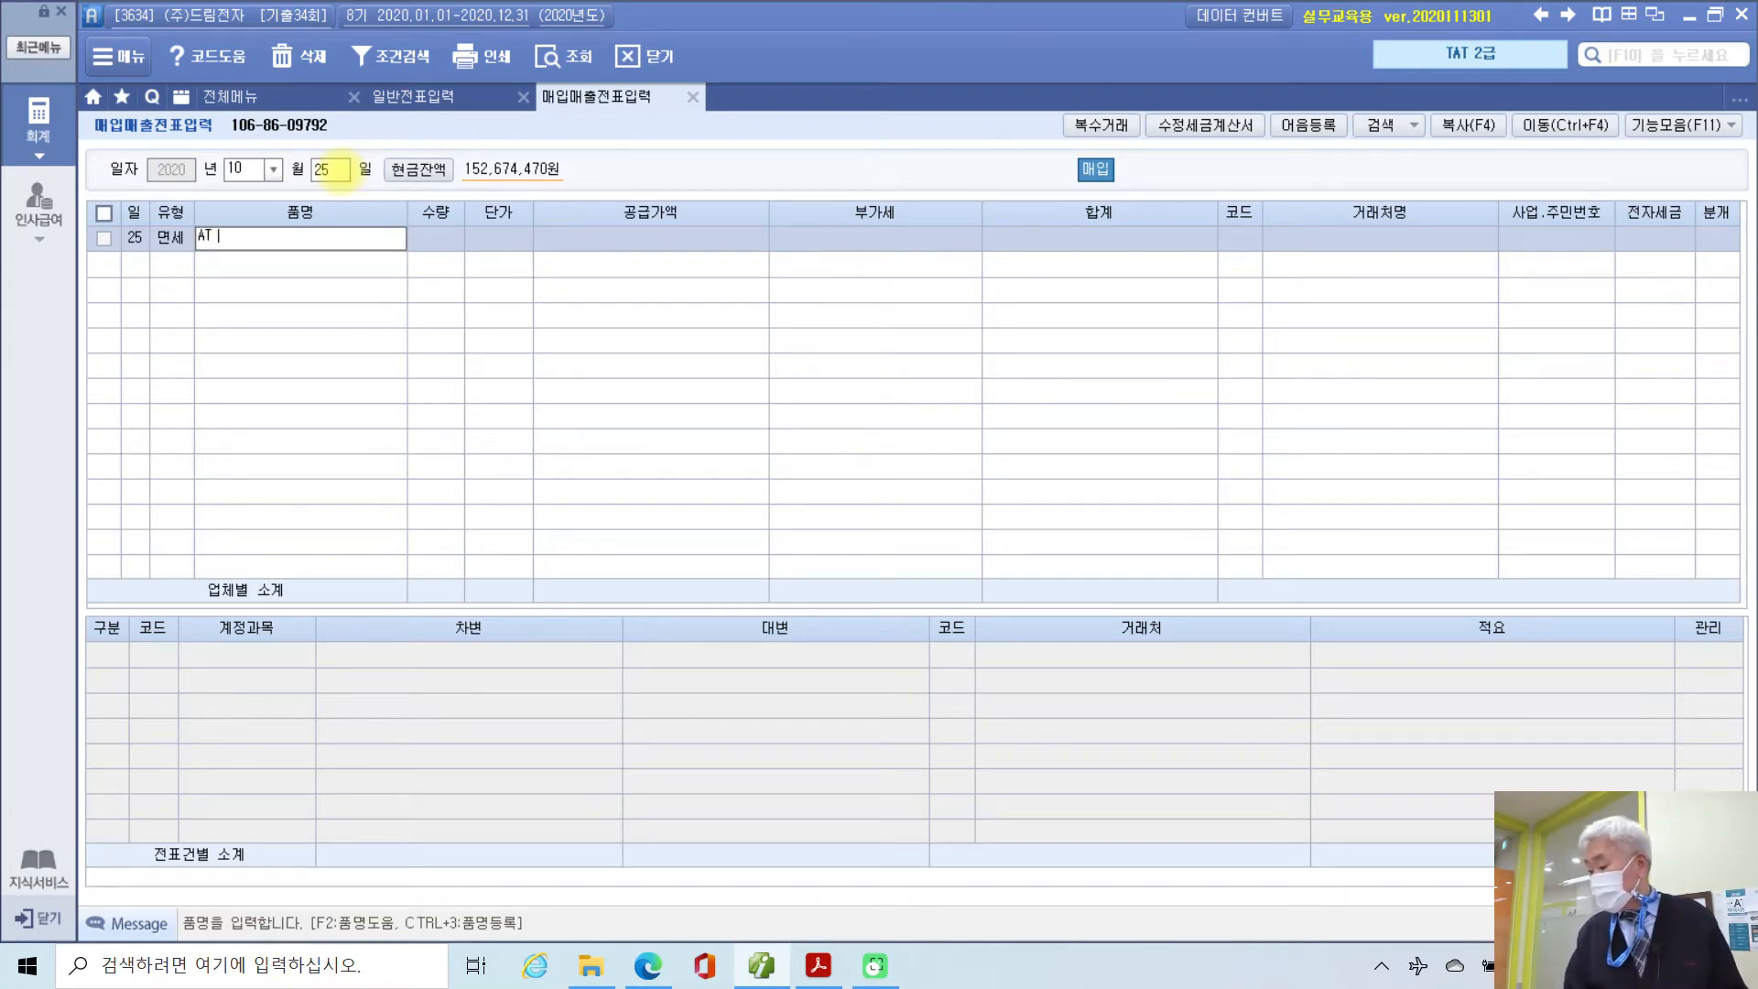
text( 교육)
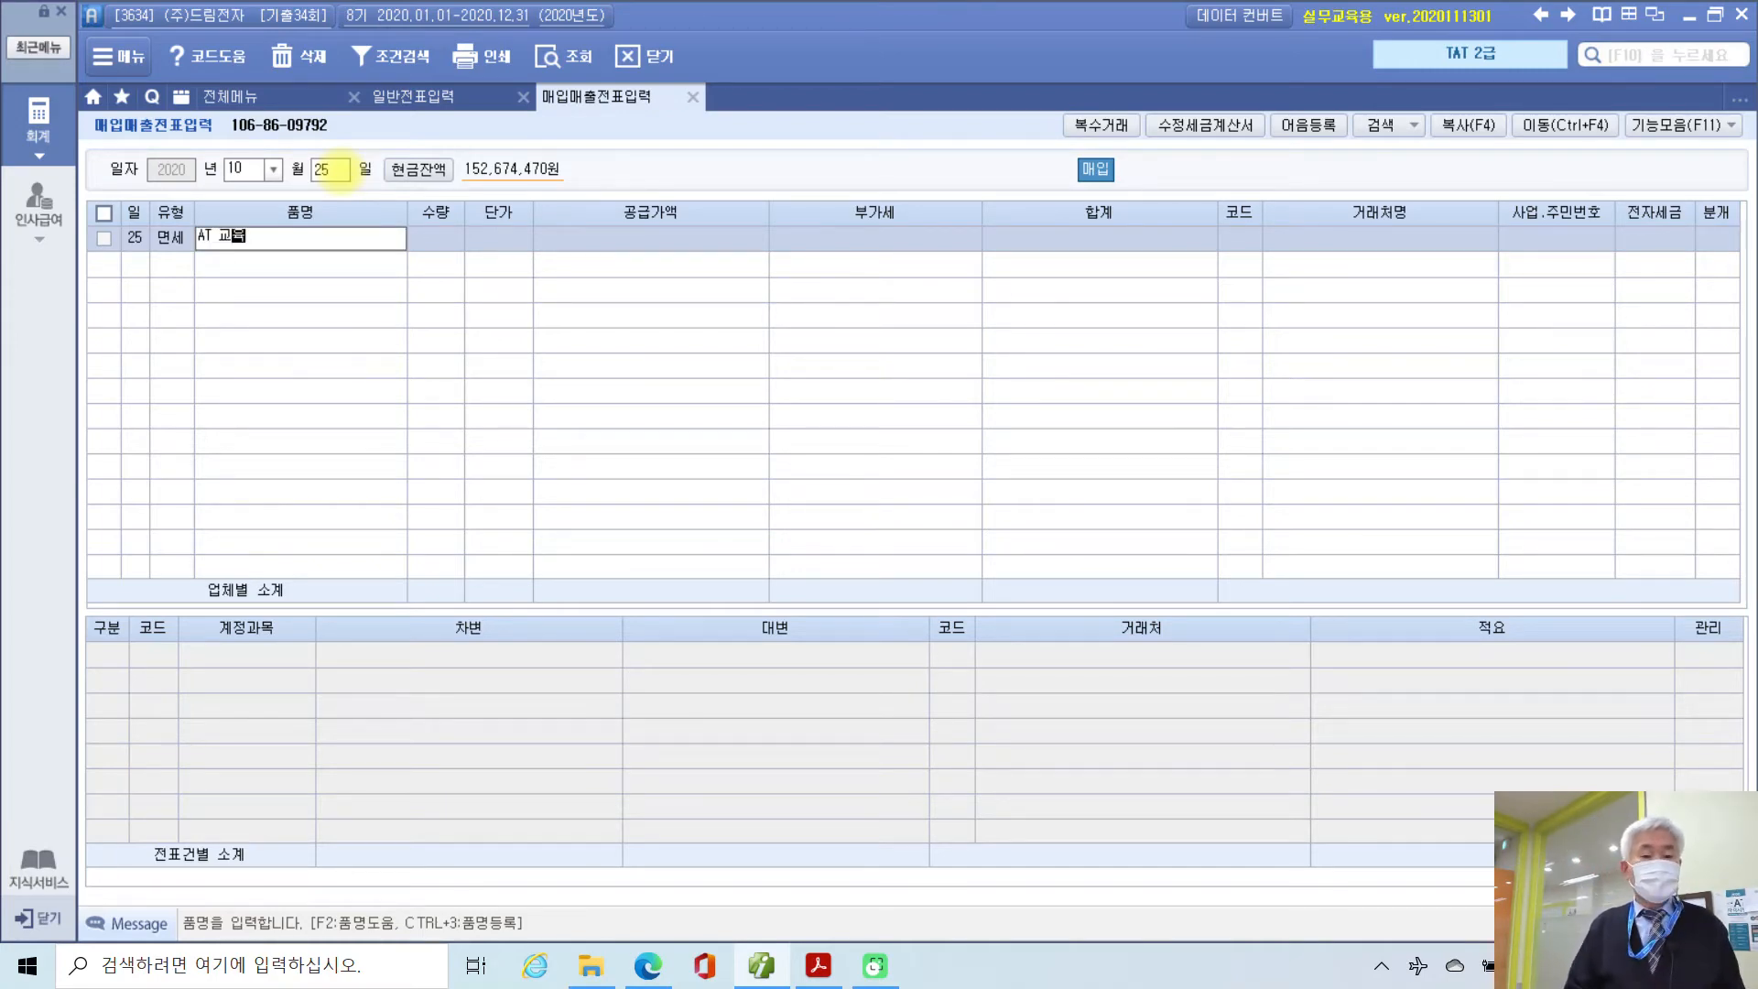
key(Return)
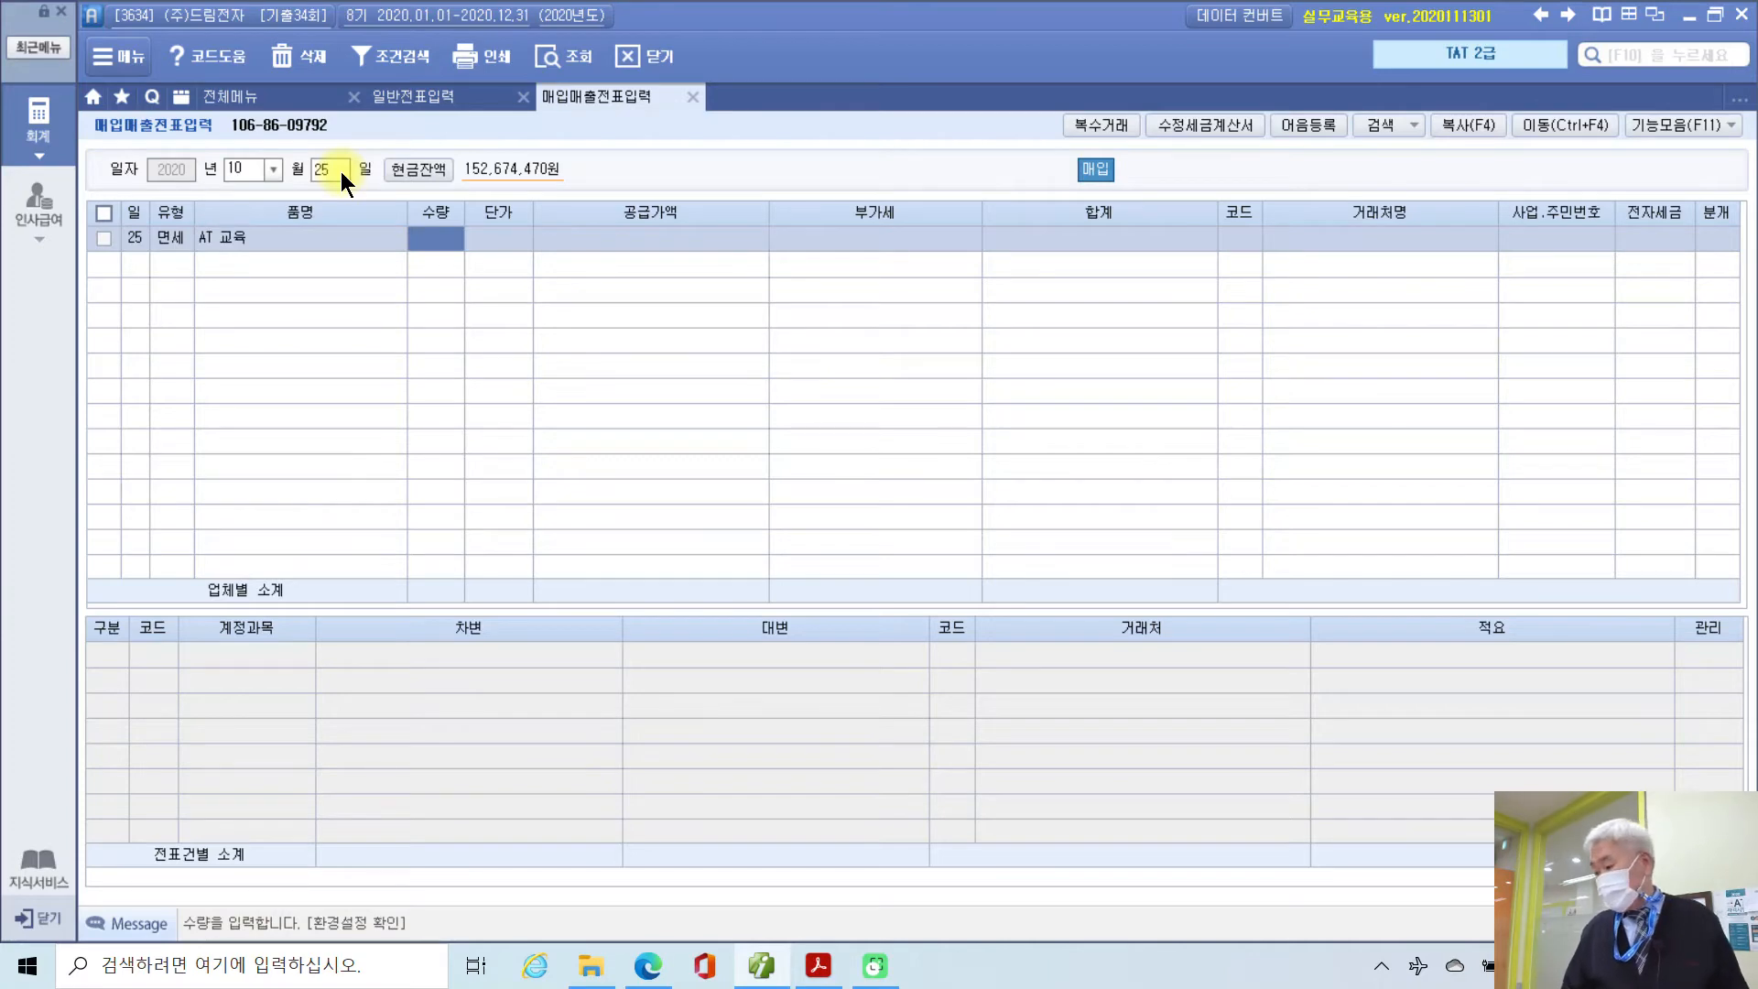
text(3)
key(Return)
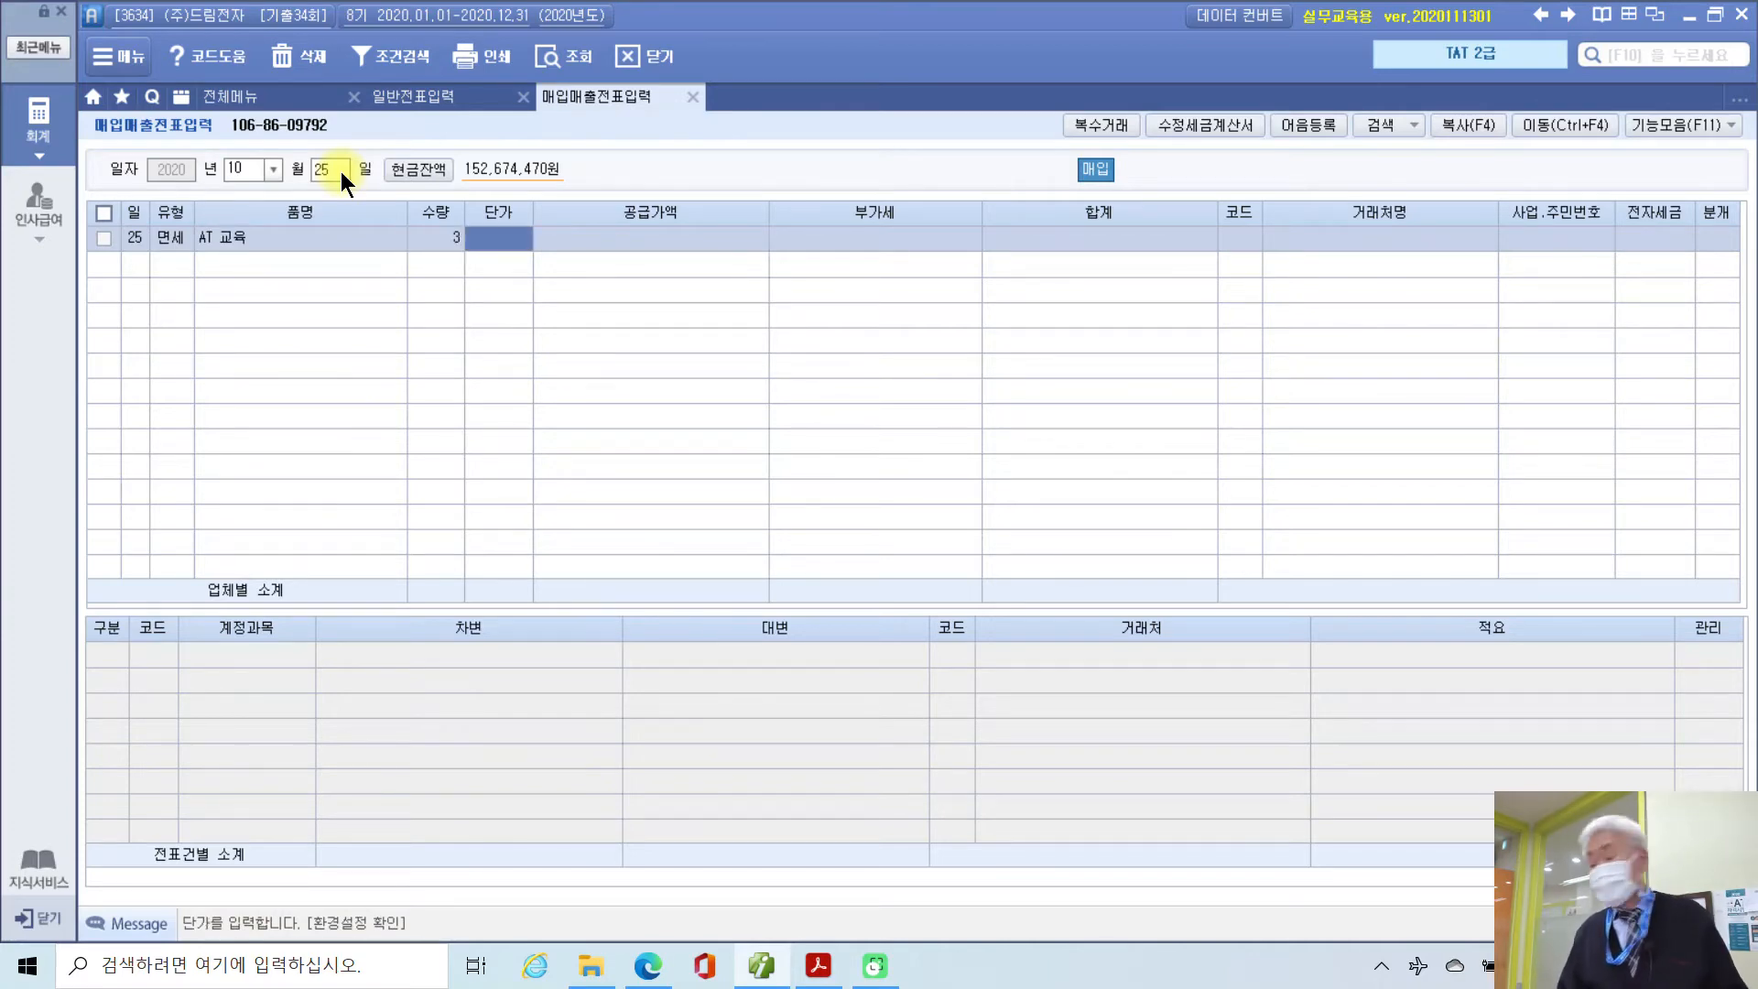
text(800000)
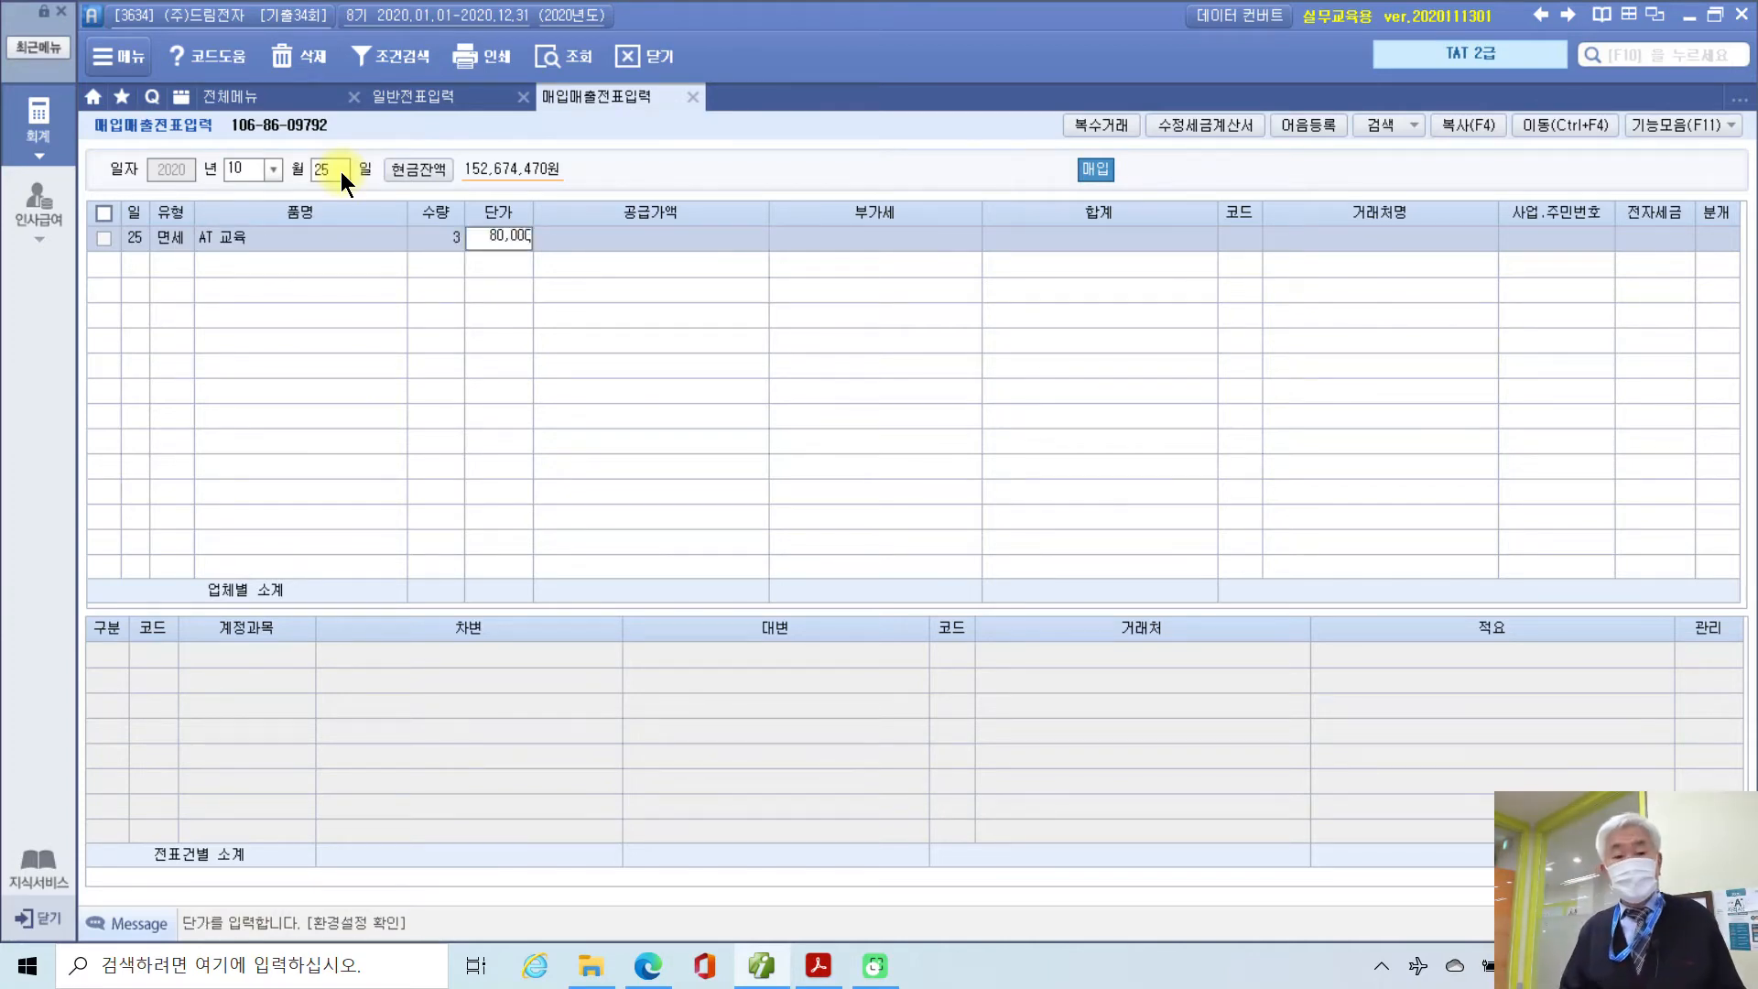
key(Return)
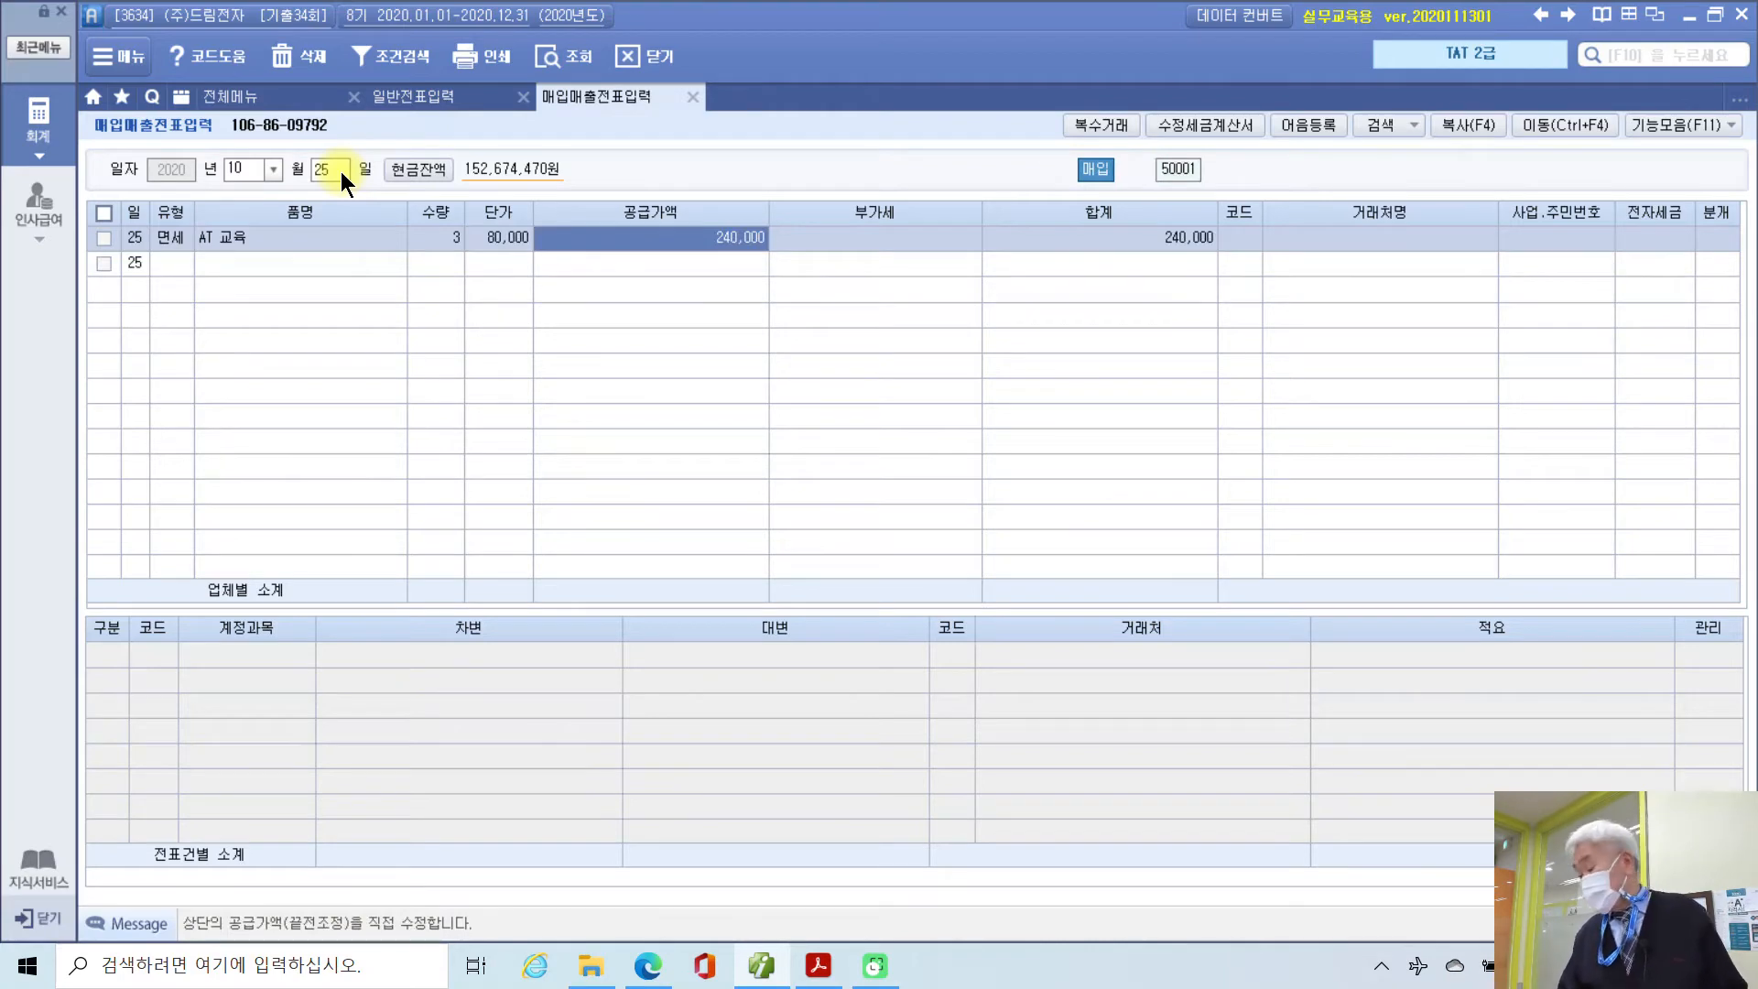
Step: Set the supplier to 제이티교육, mark it 전자입력, and choose 혼합 journal type
key(Return)
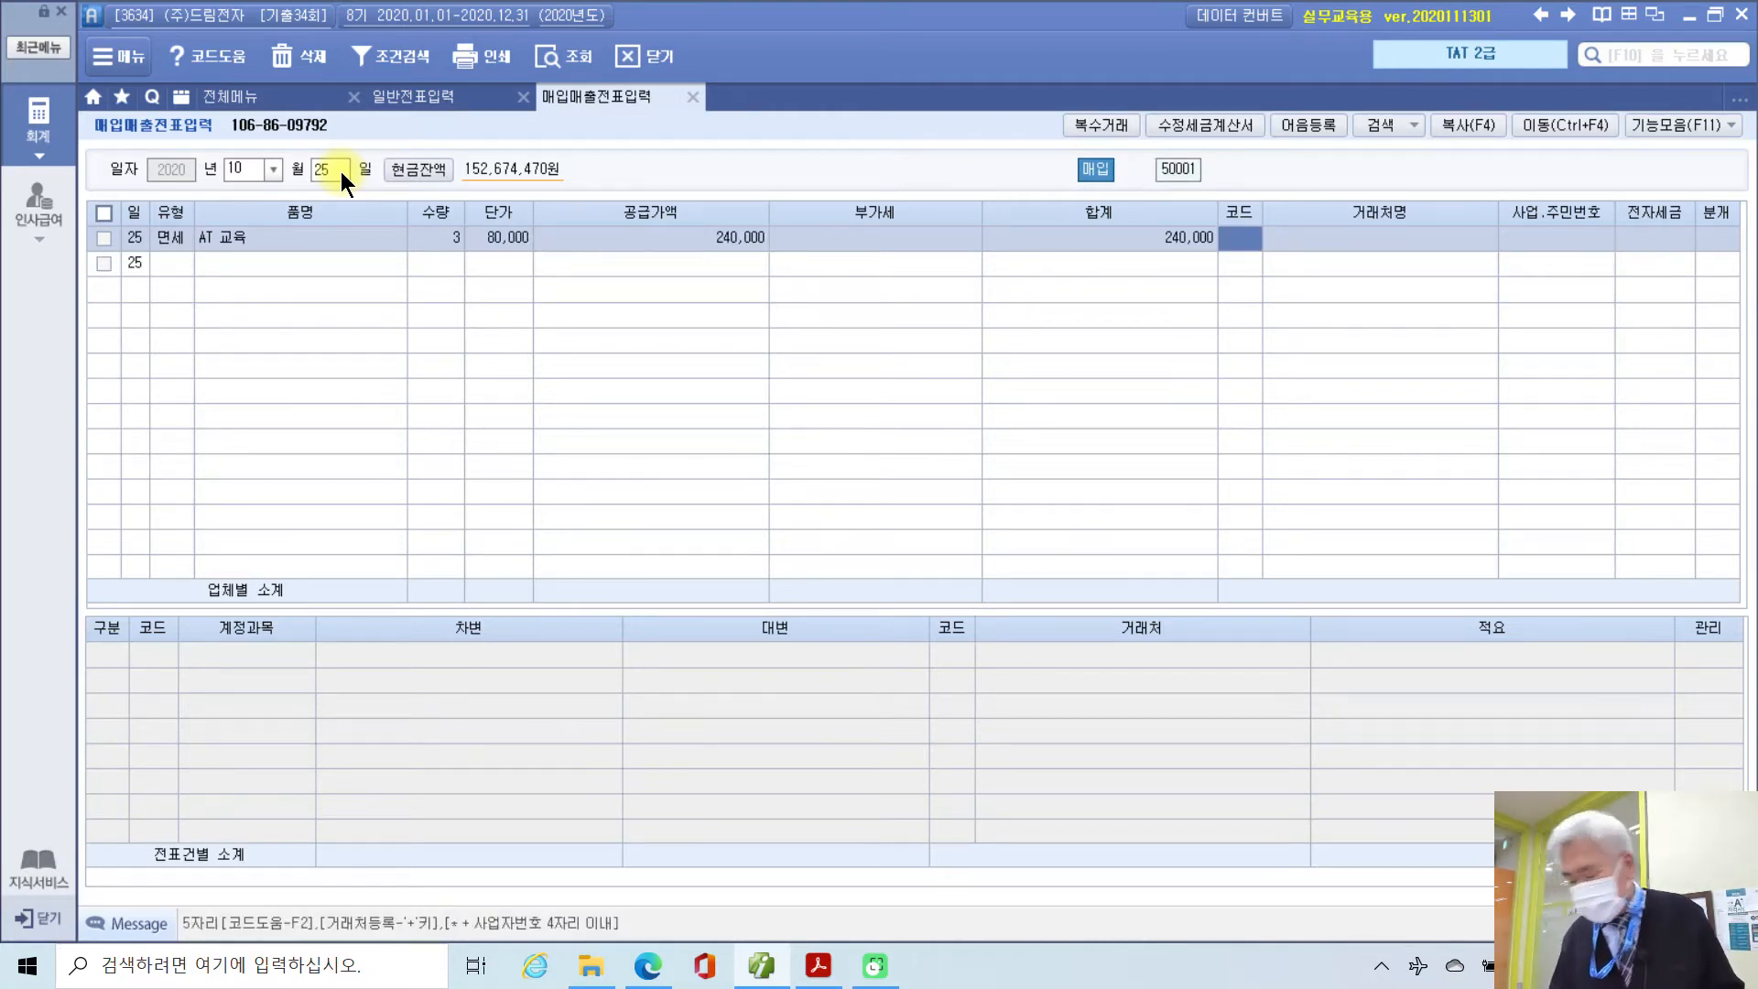
text(ㅈㅔ이)
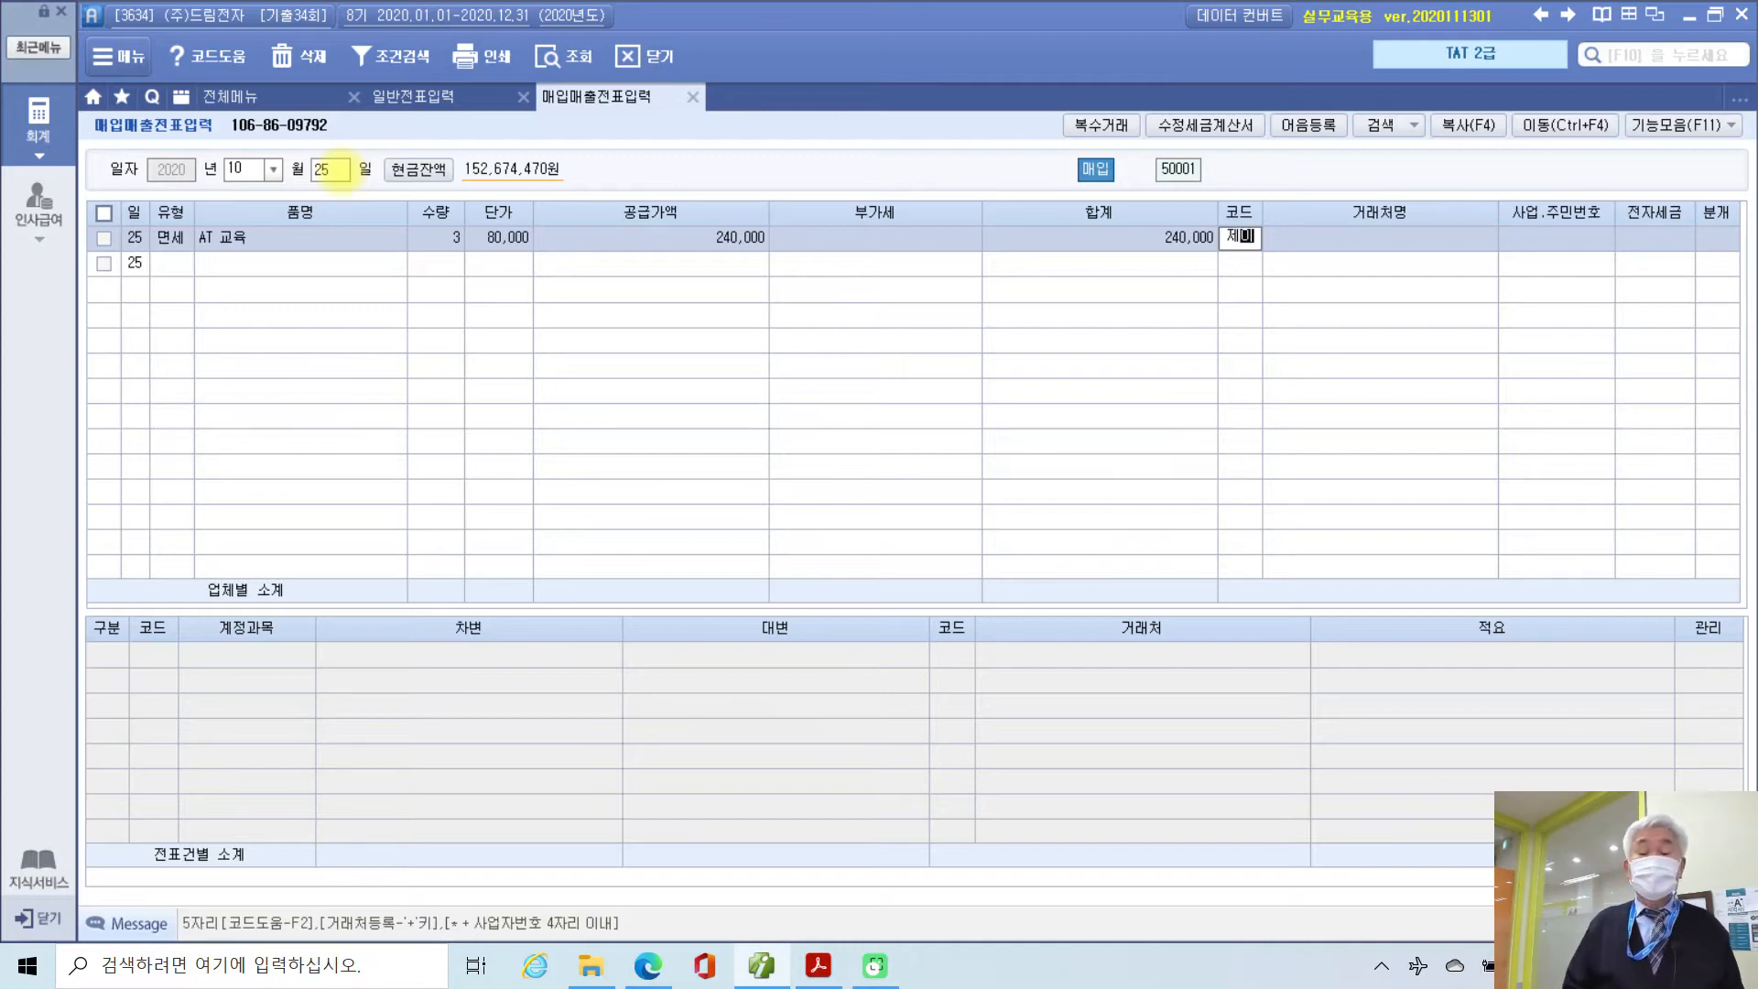
key(Return)
key(Return)
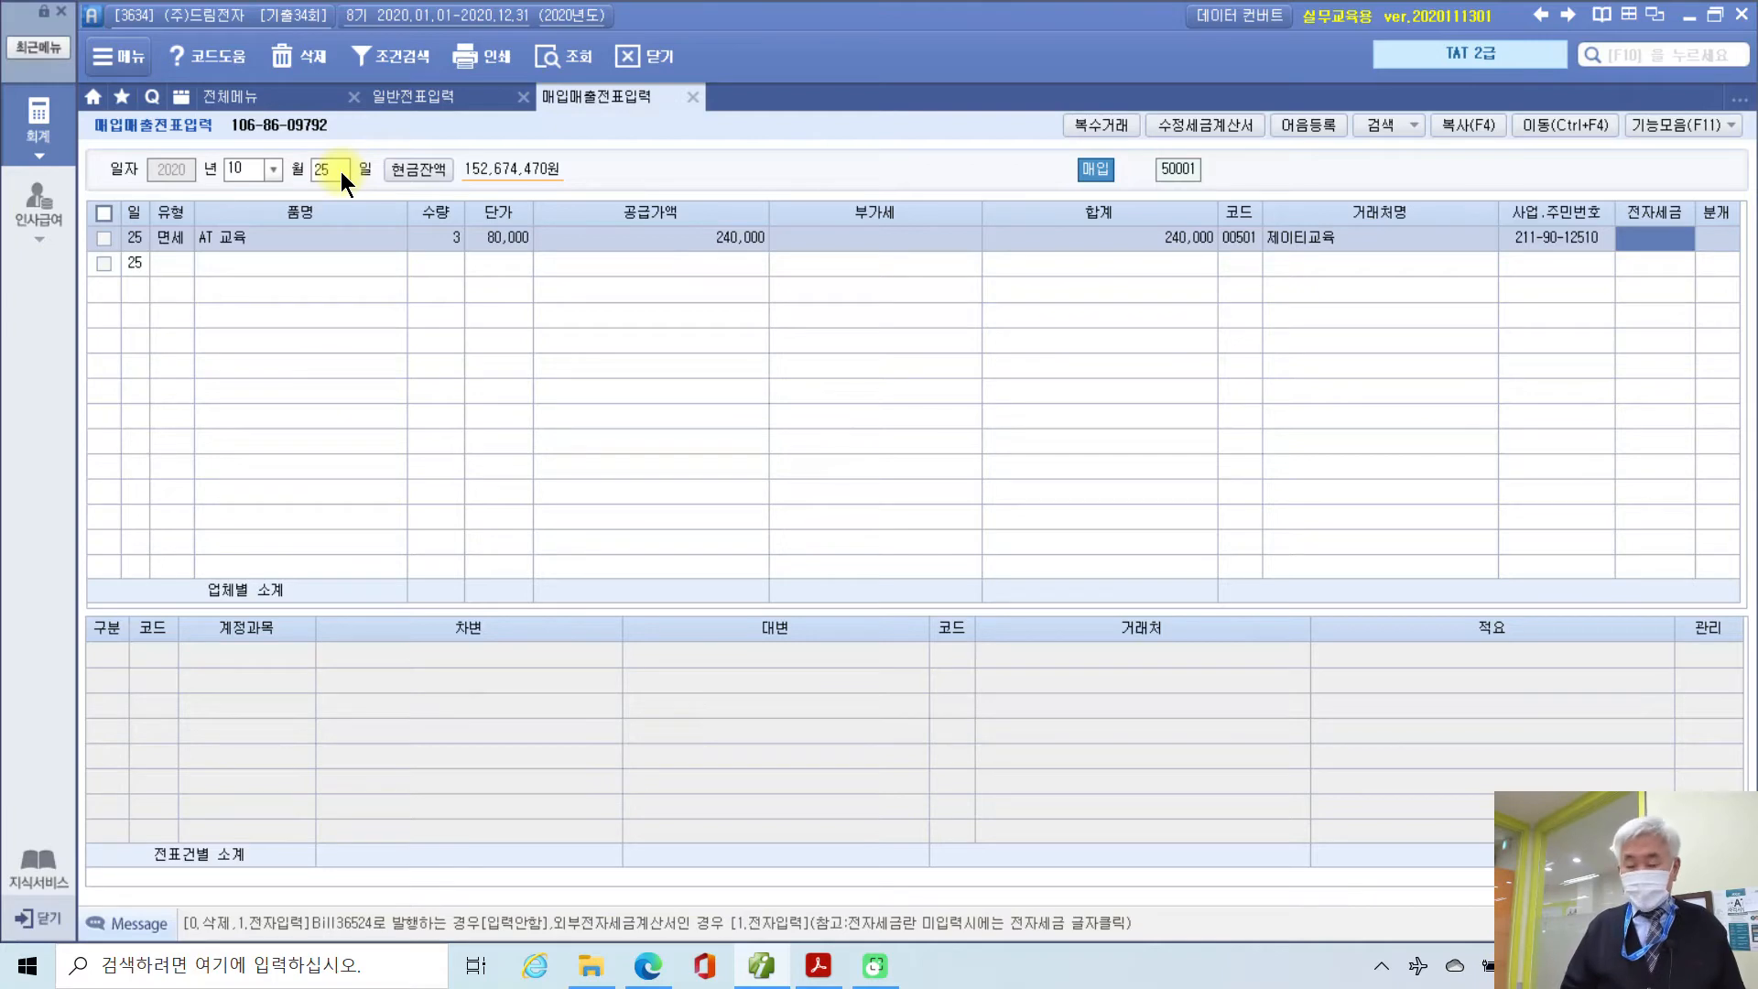
text(1)
key(Return)
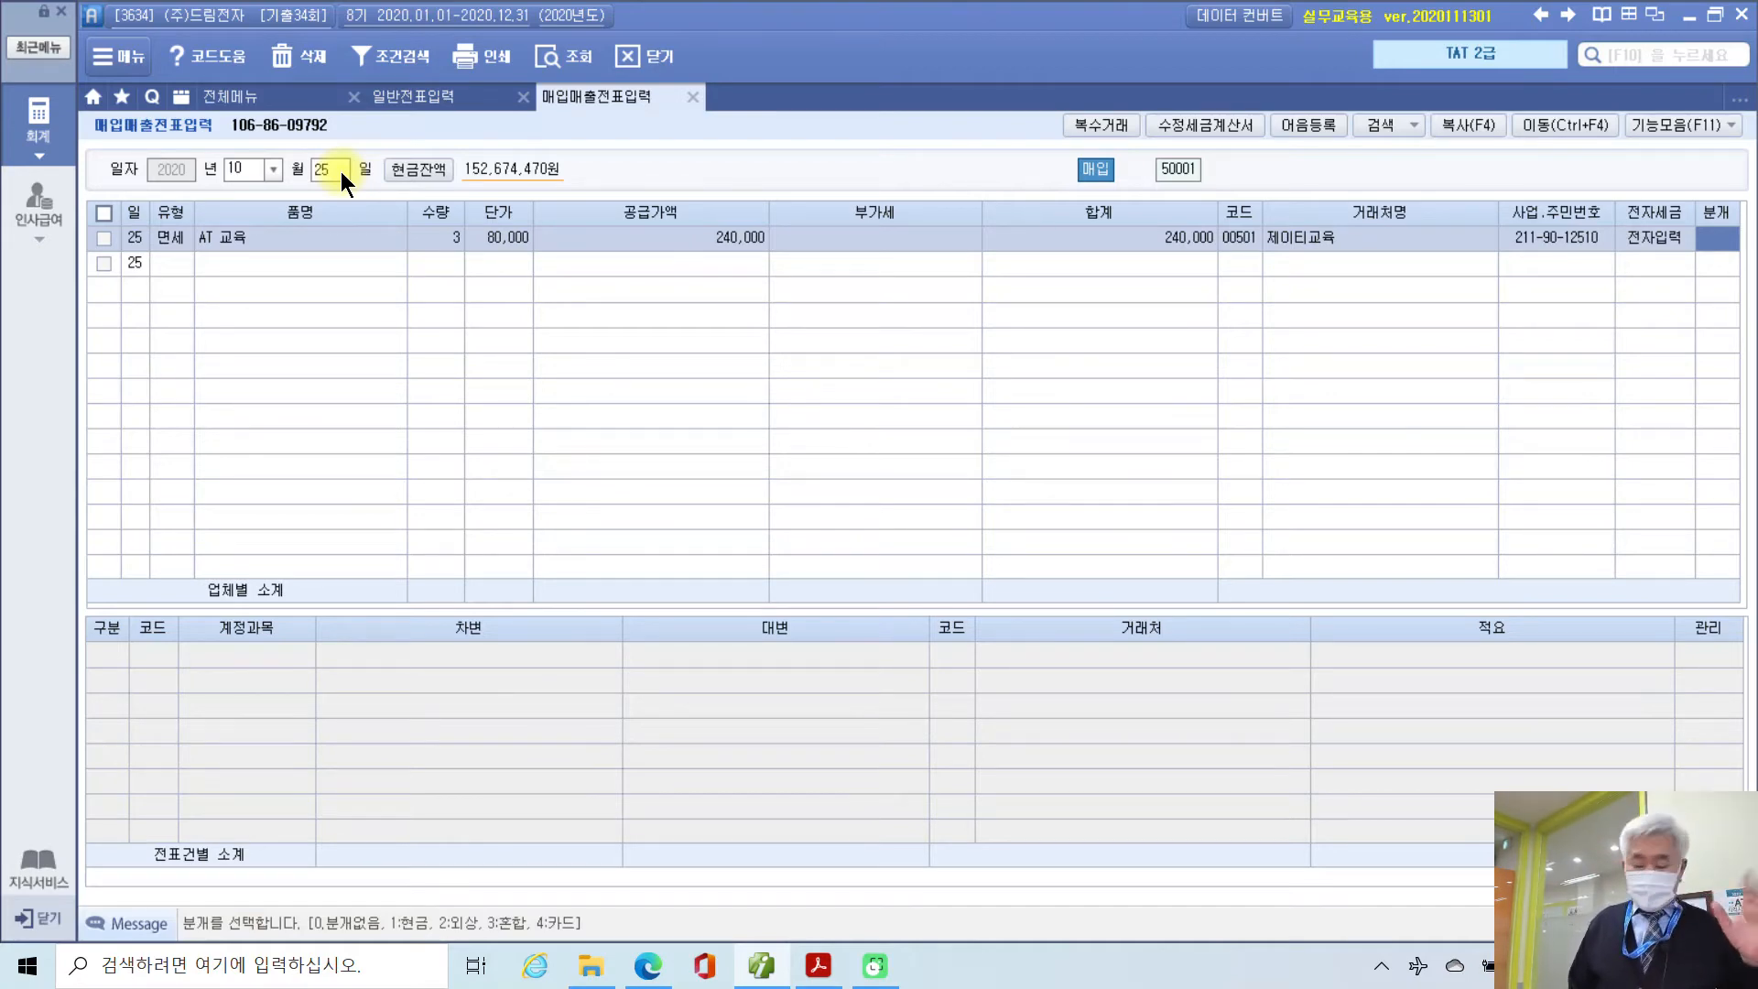
text(3)
key(Return)
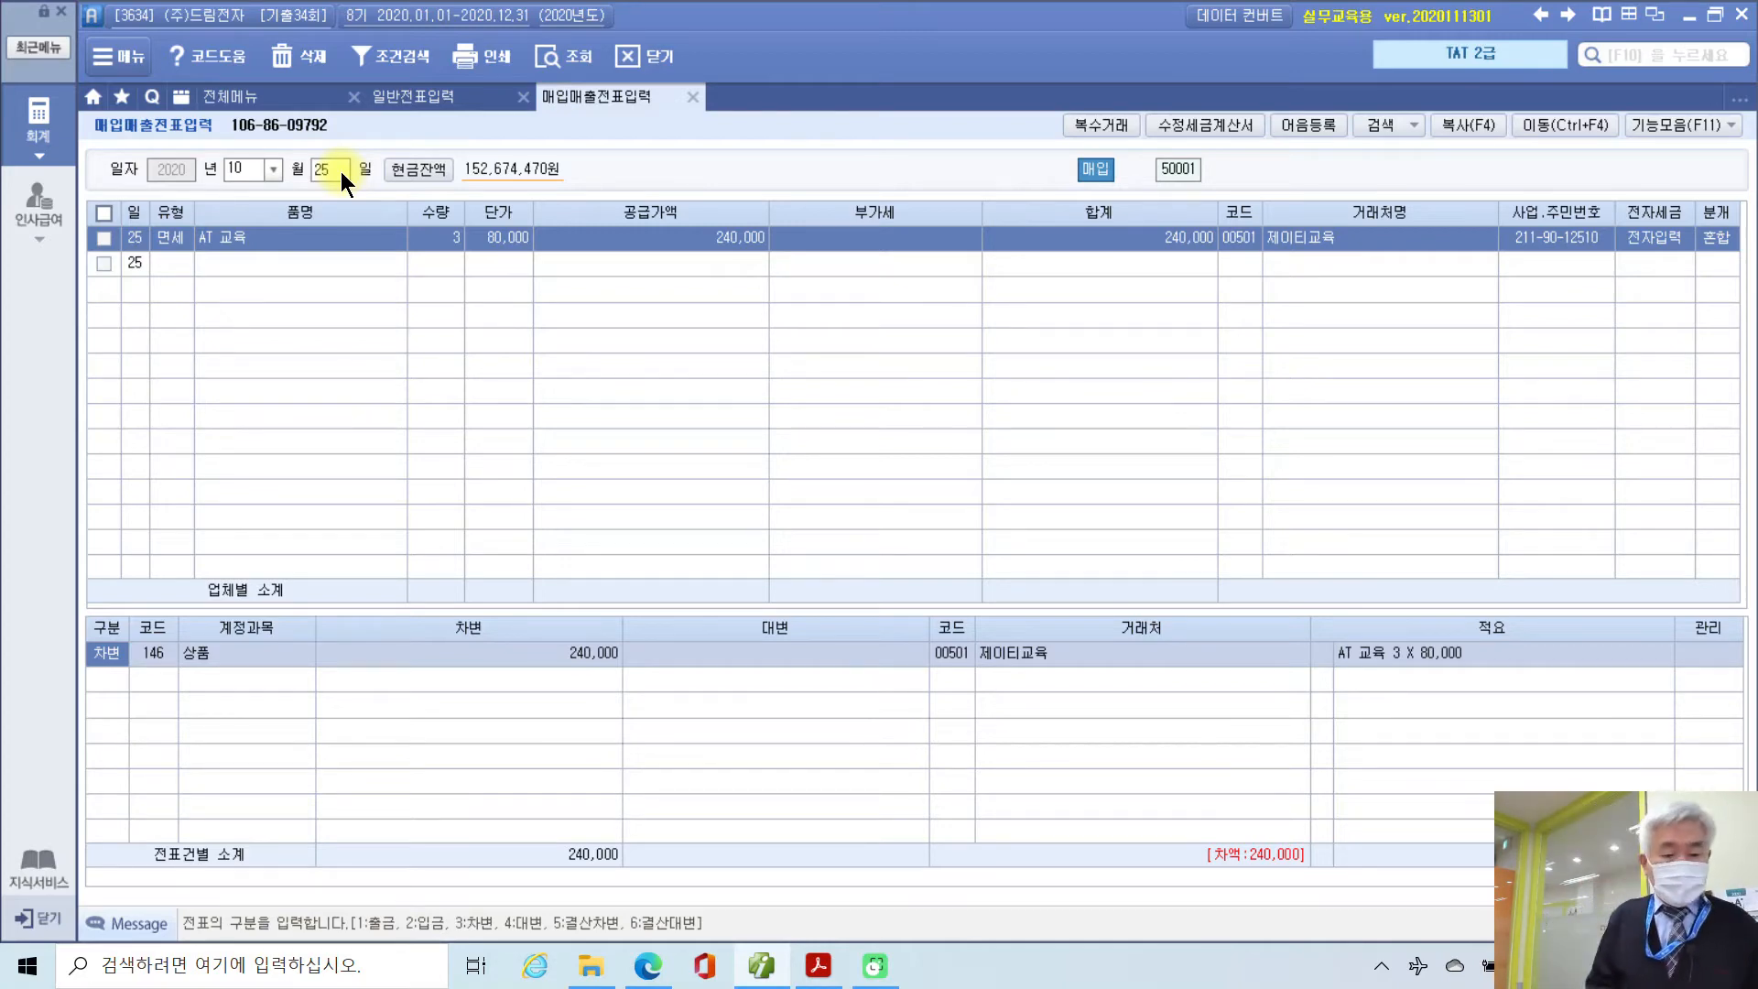
Step: Change the debit account to 825 교육훈련비 via the account lookup
key(Return)
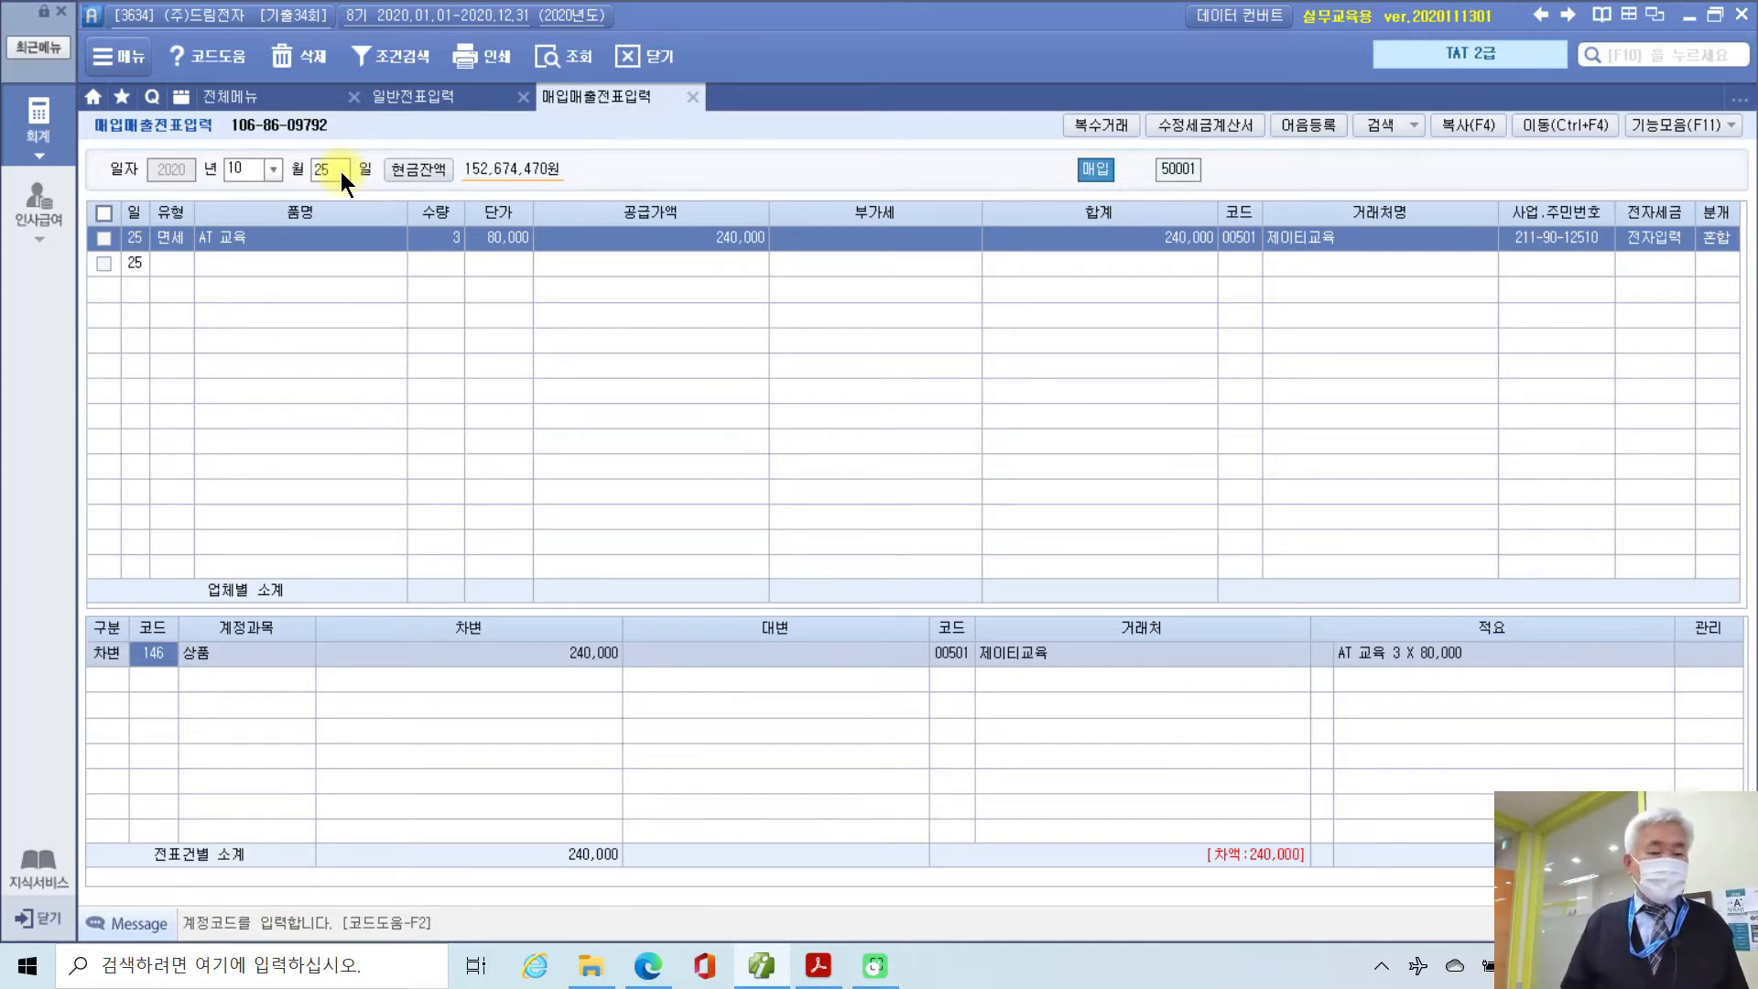
text(교육)
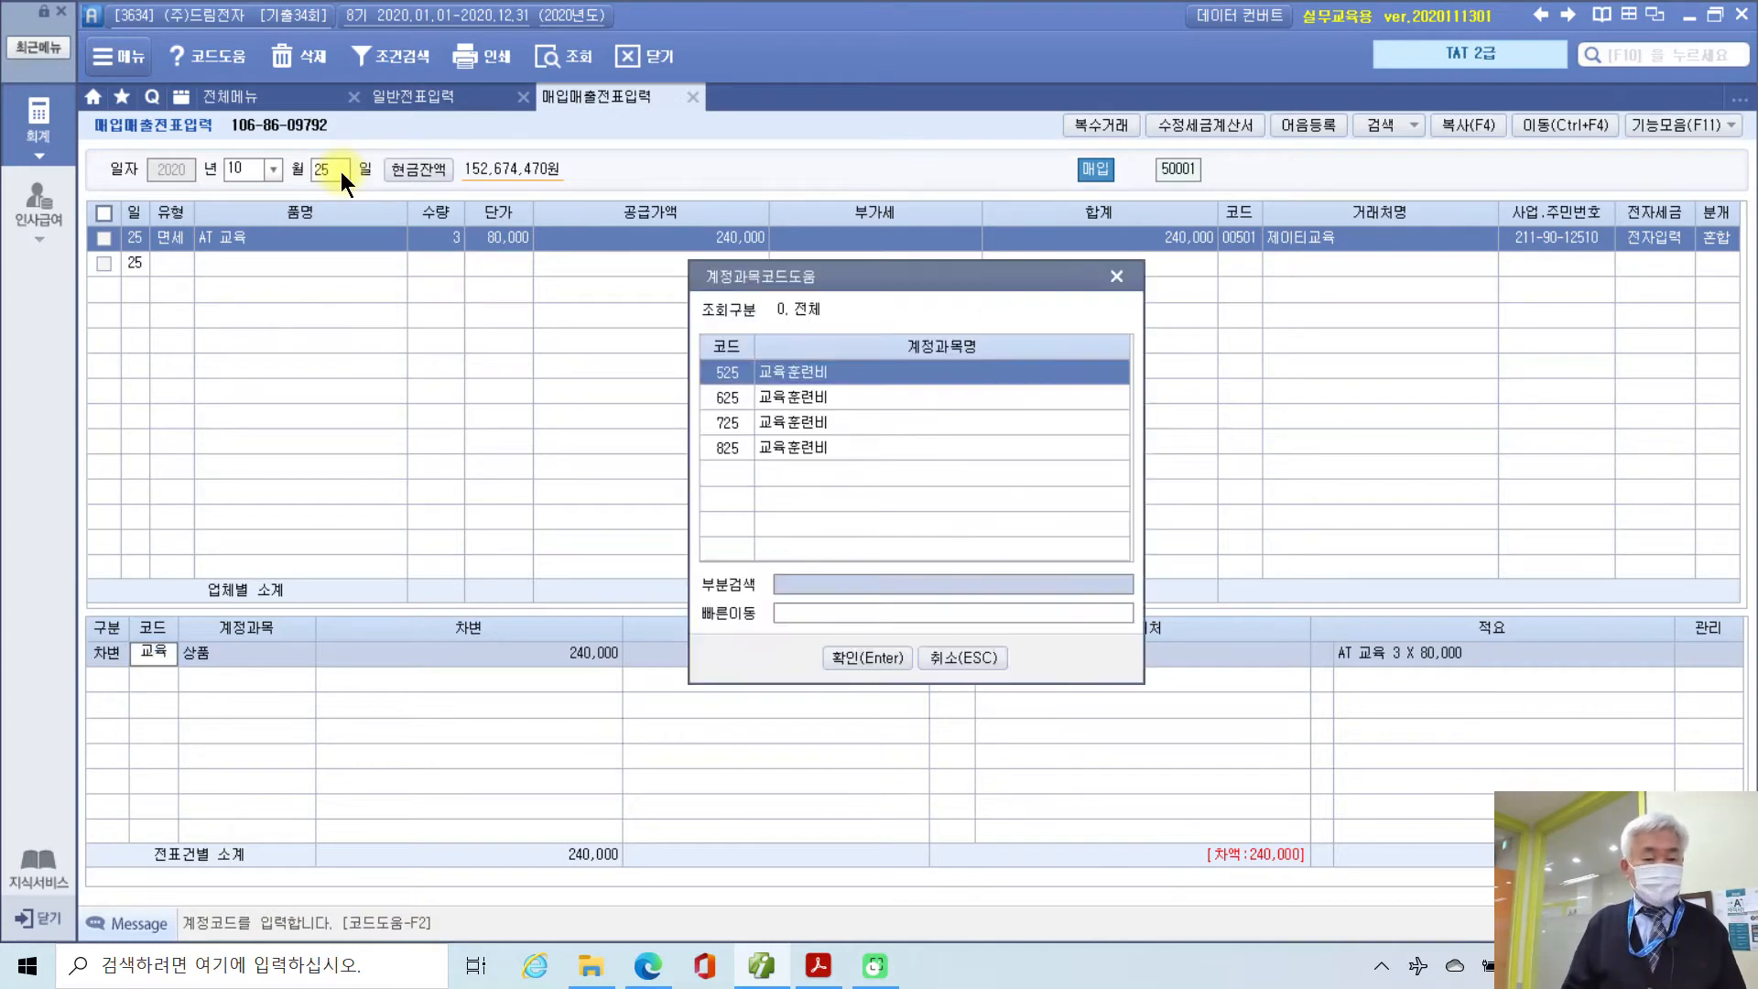
key(Return)
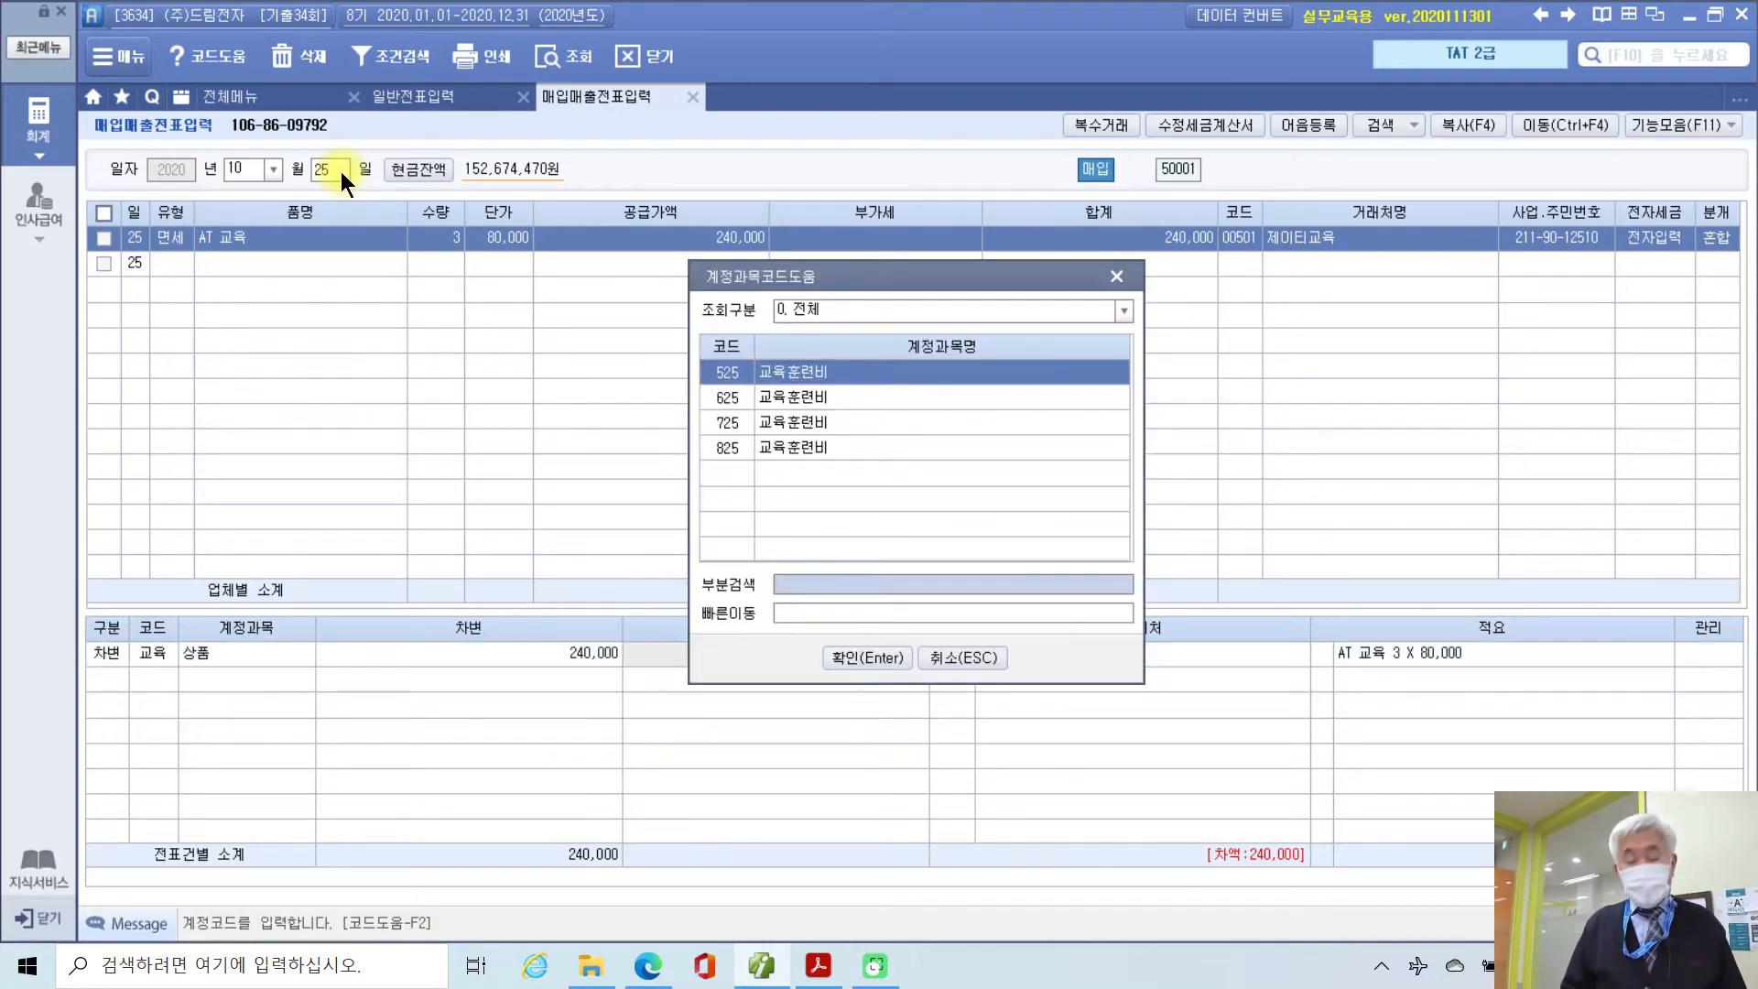
key(Down)
key(Down)
key(Down)
key(Return)
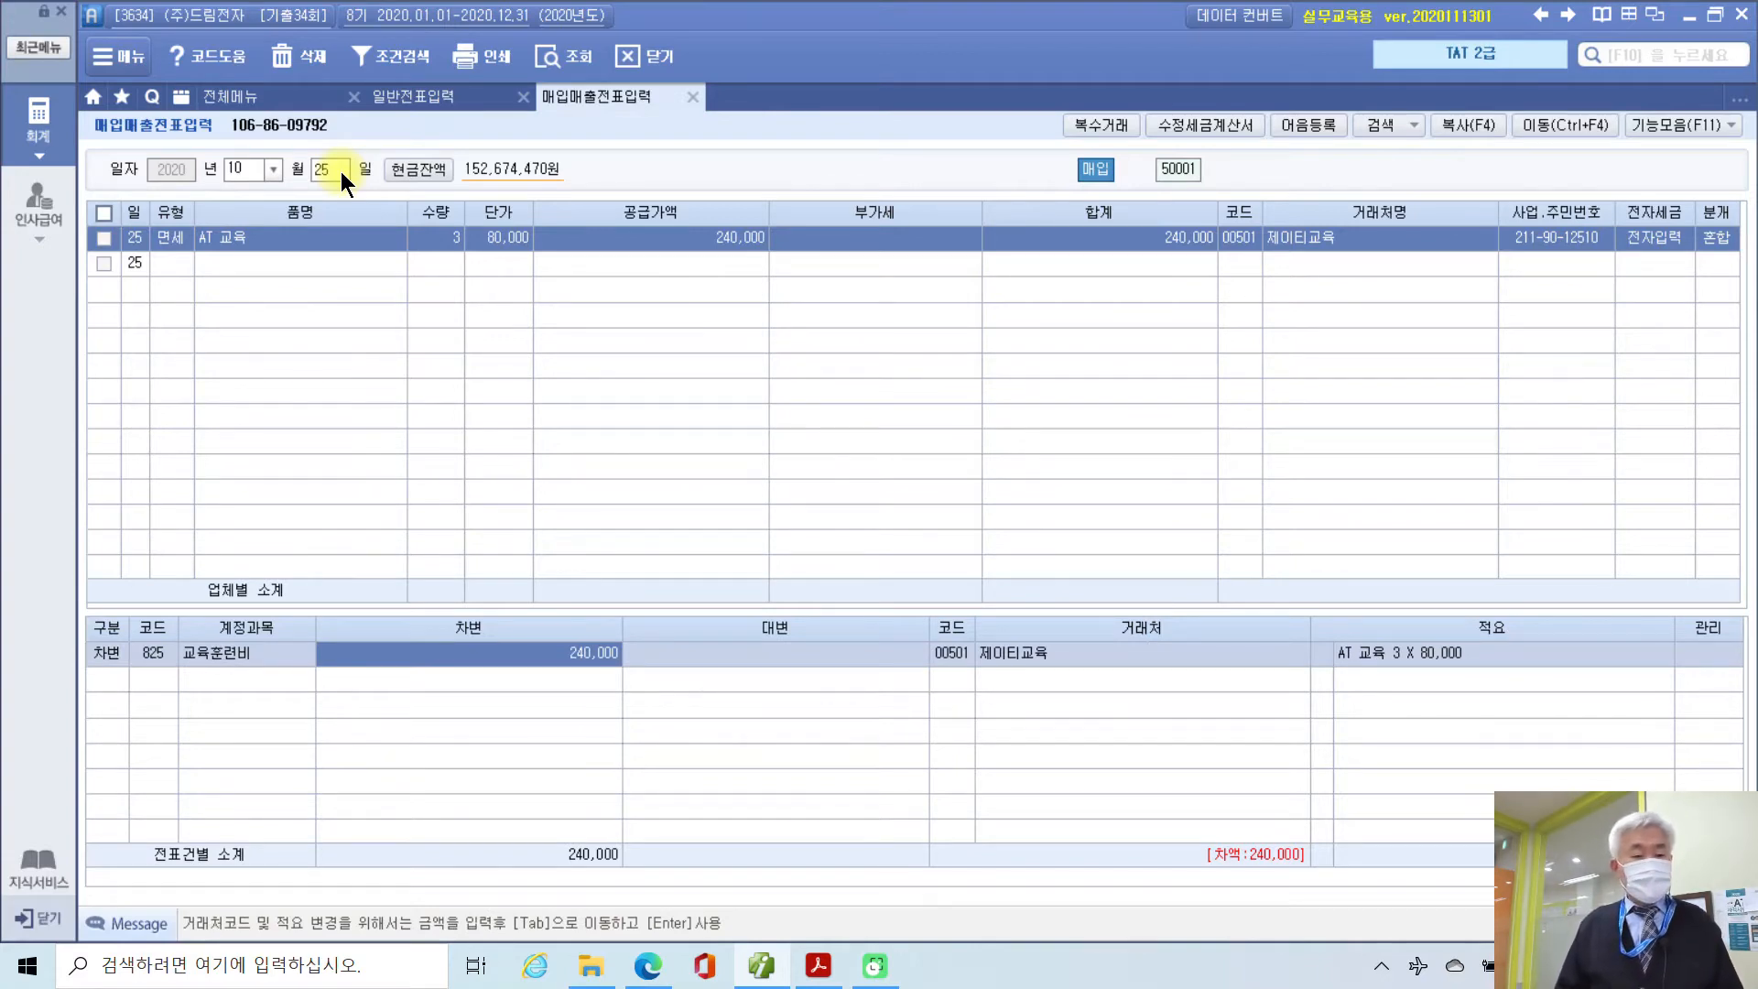
Step: Add a credit line of 240,000 to 253 미지급금 so the entry balances
key(Return)
text(4)
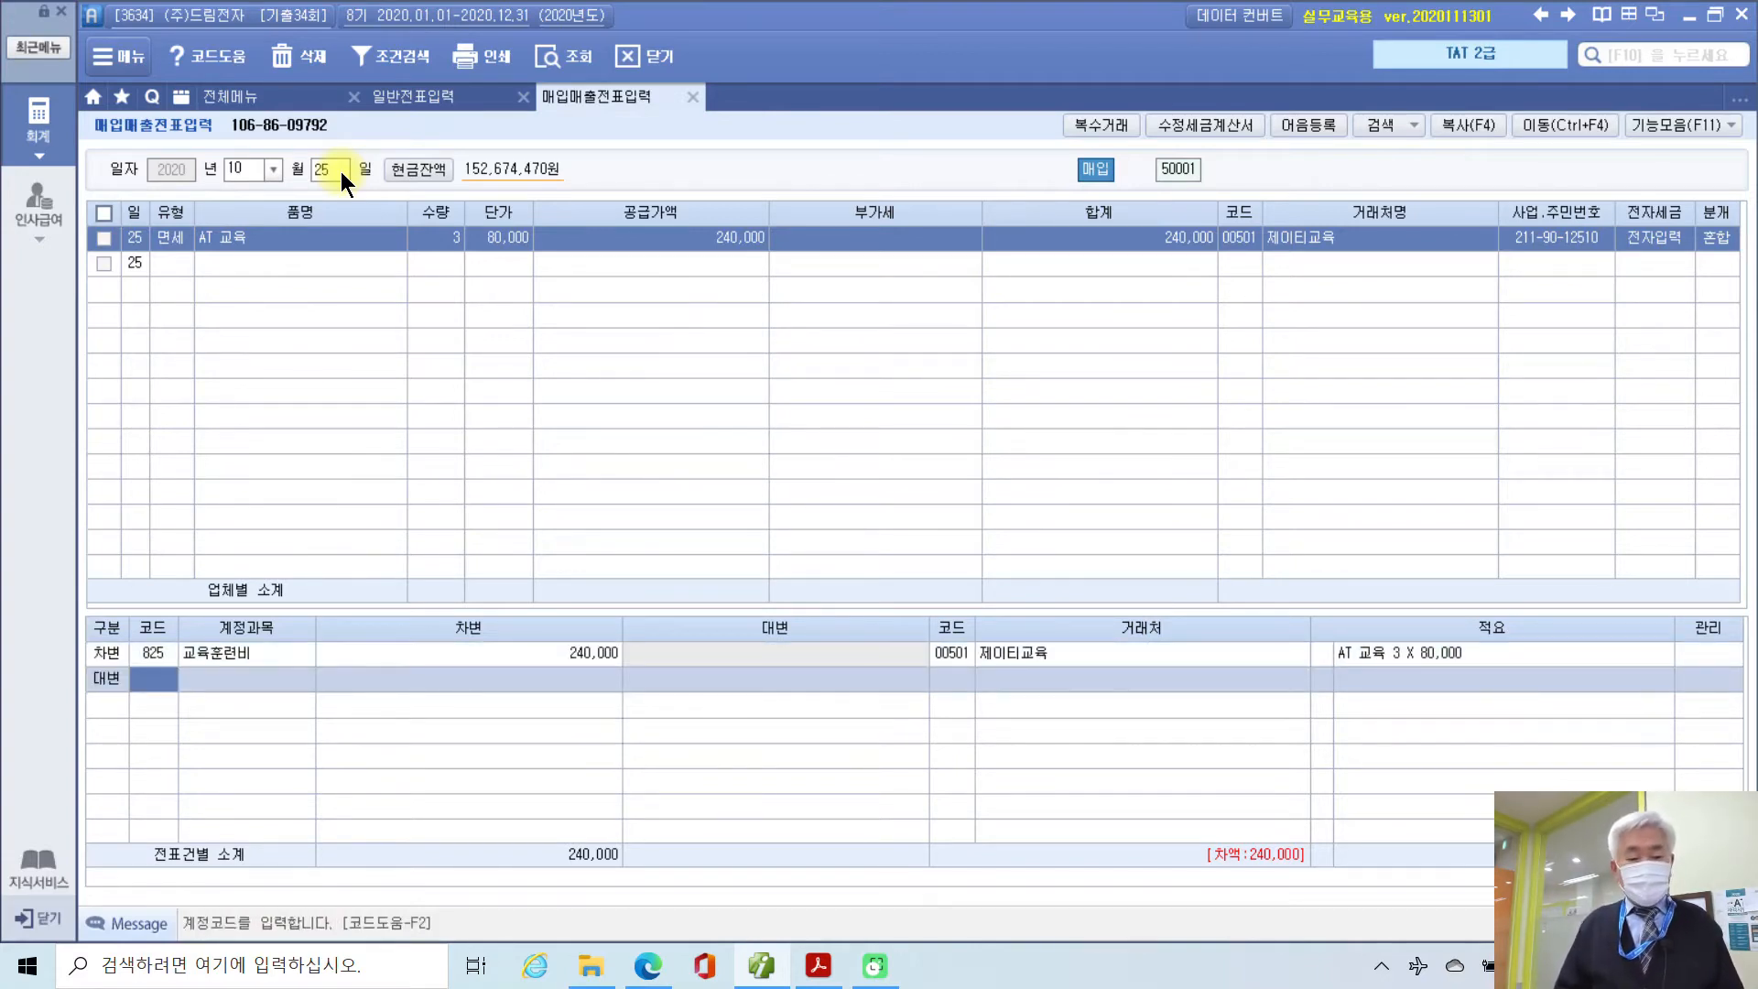
text(253)
key(Return)
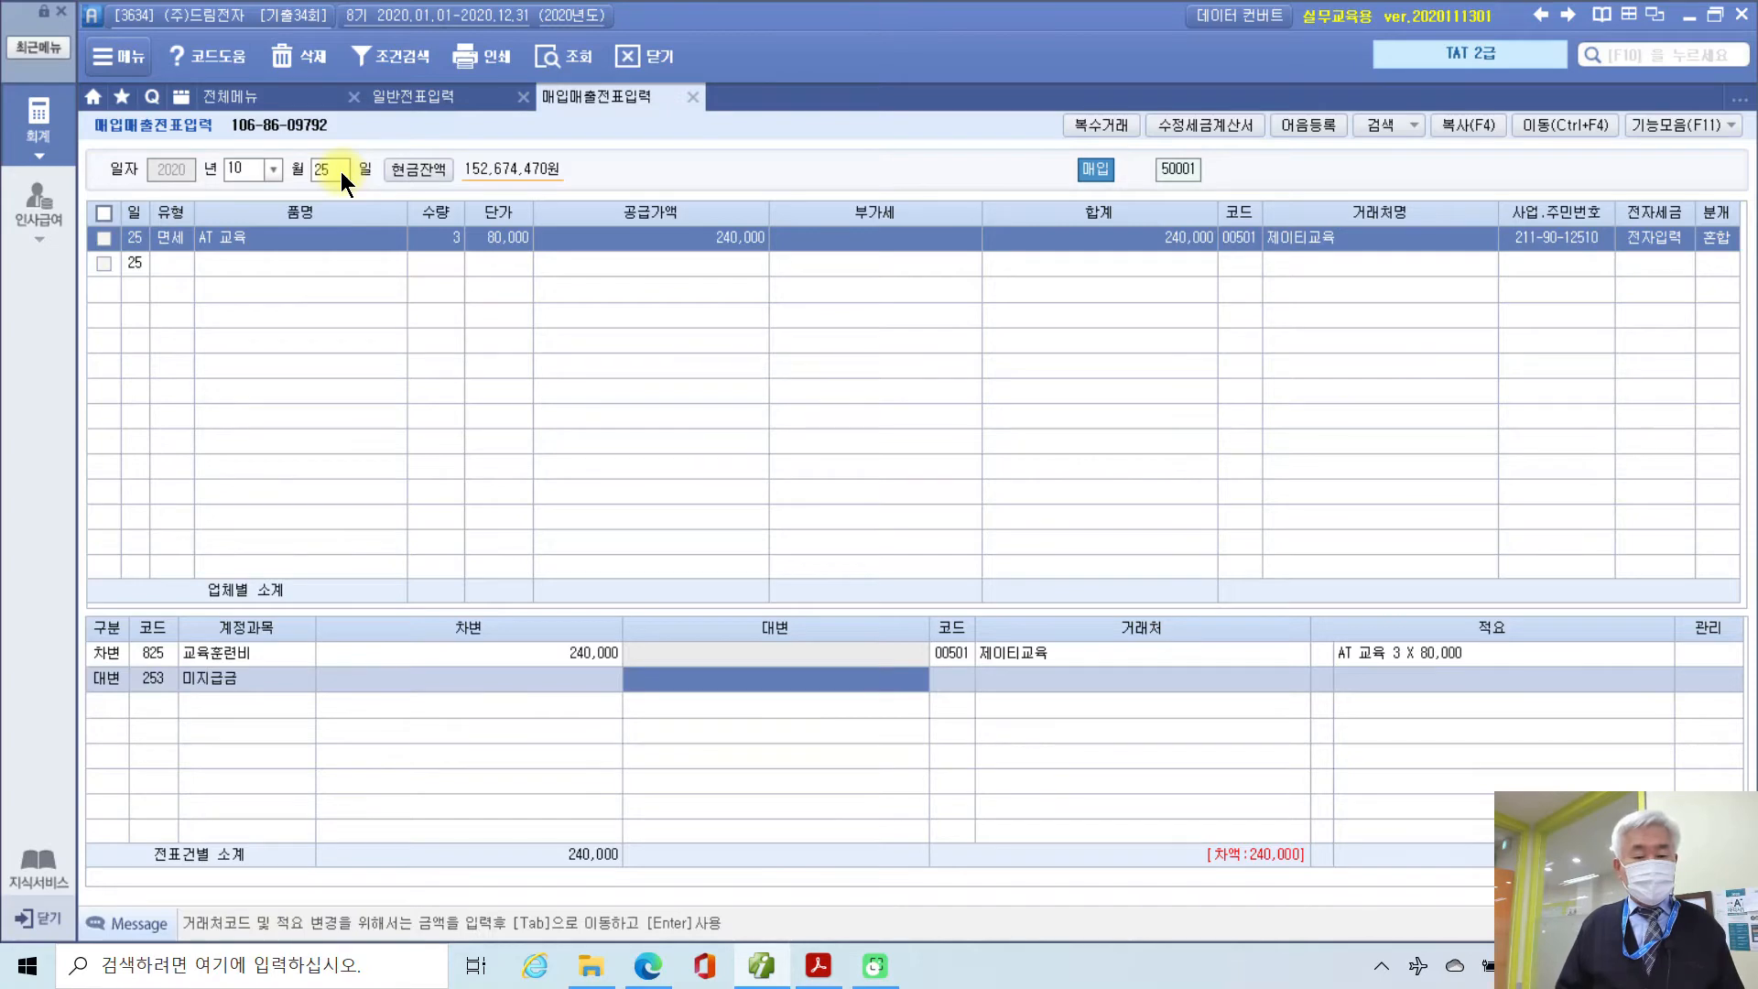
text(2400000)
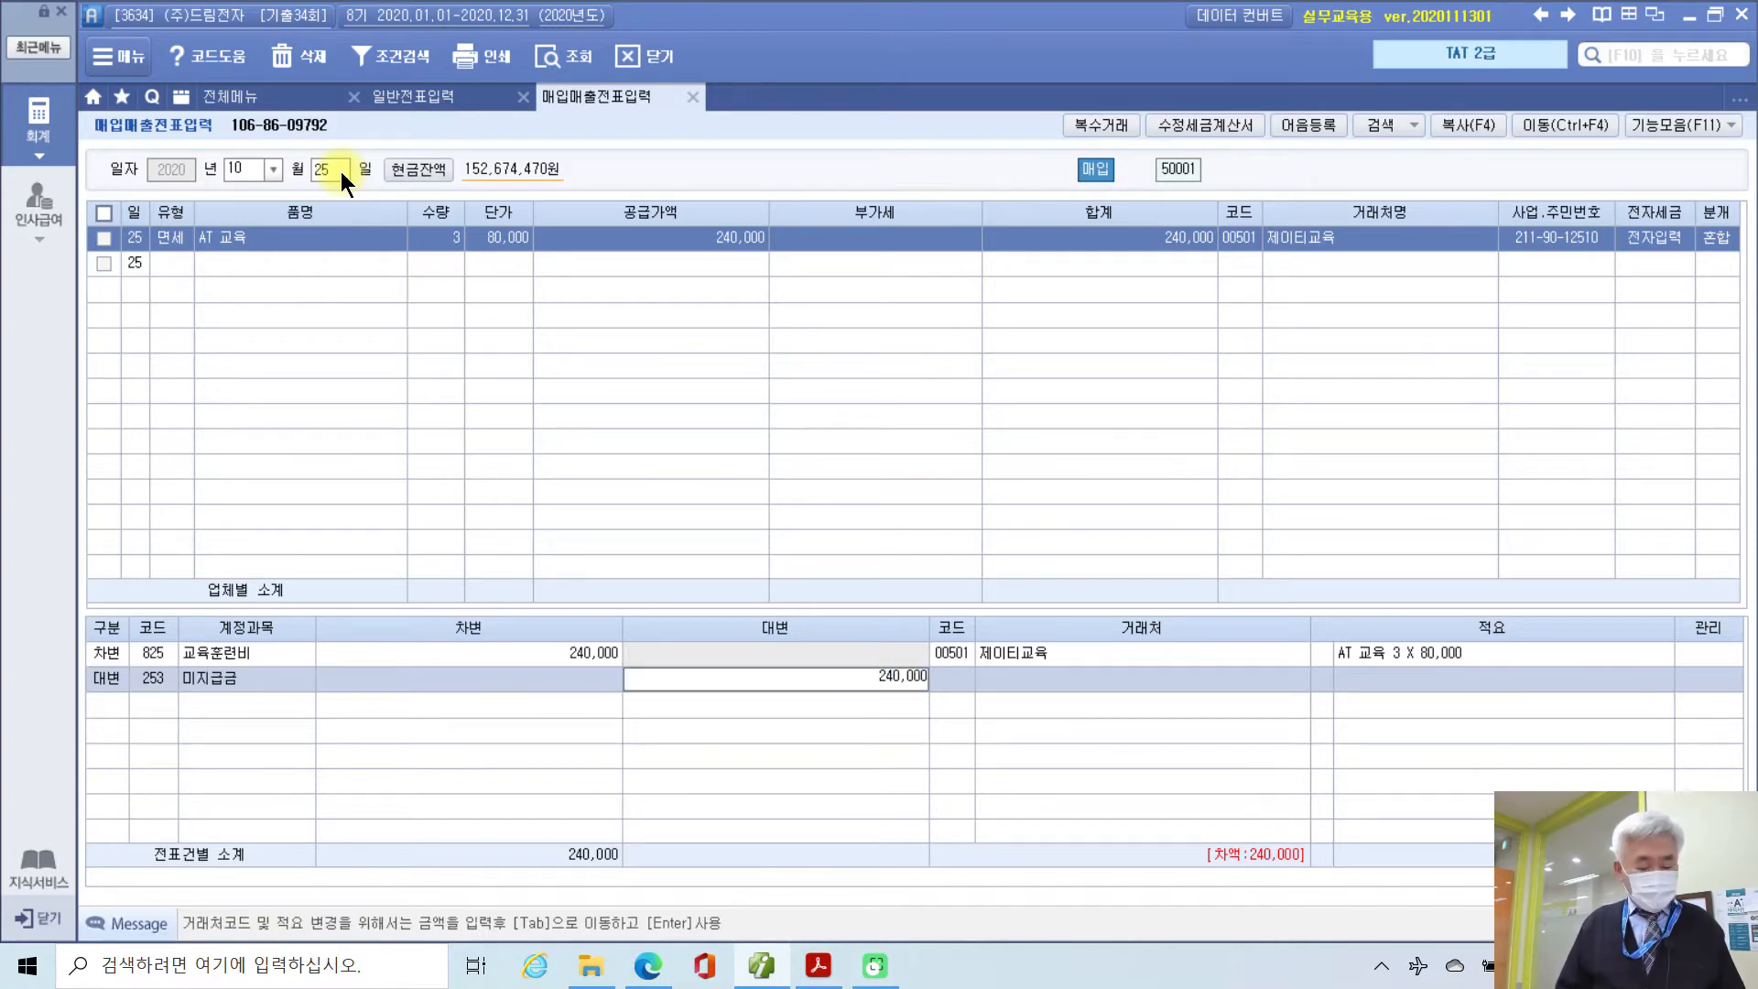
key(Return)
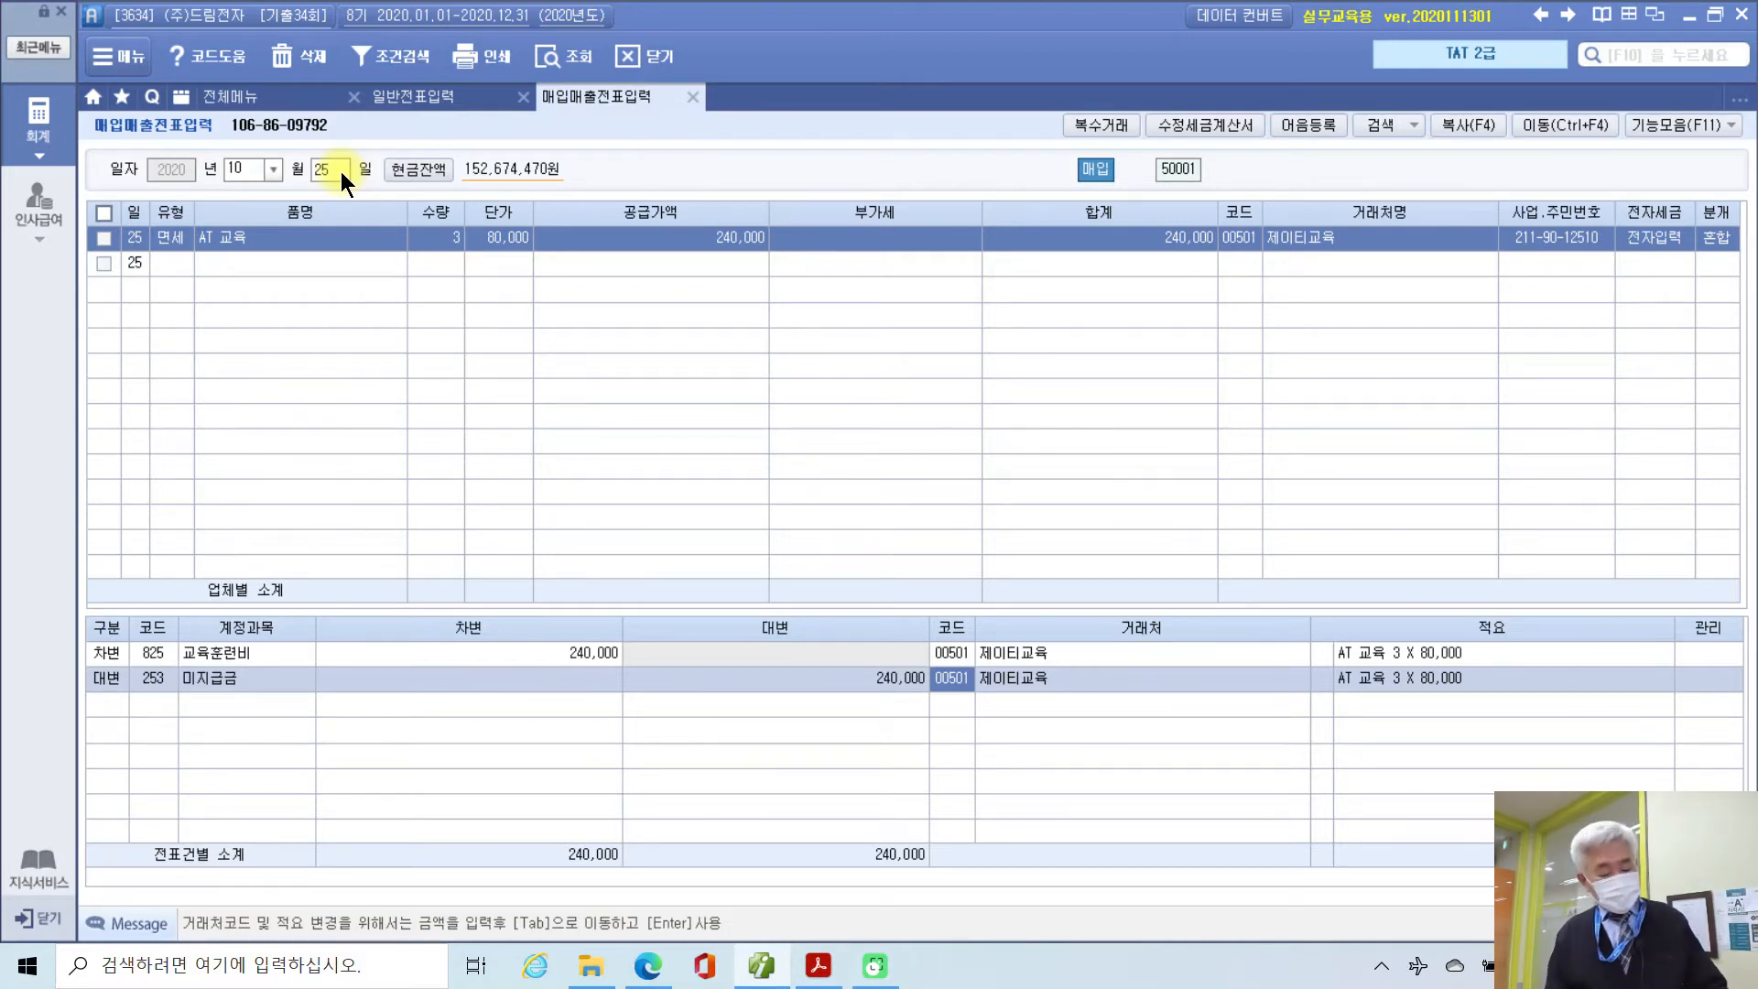
mouse_move(101, 739)
mouse_down()
mouse_move(119, 595)
mouse_move(98, 769)
mouse_up()
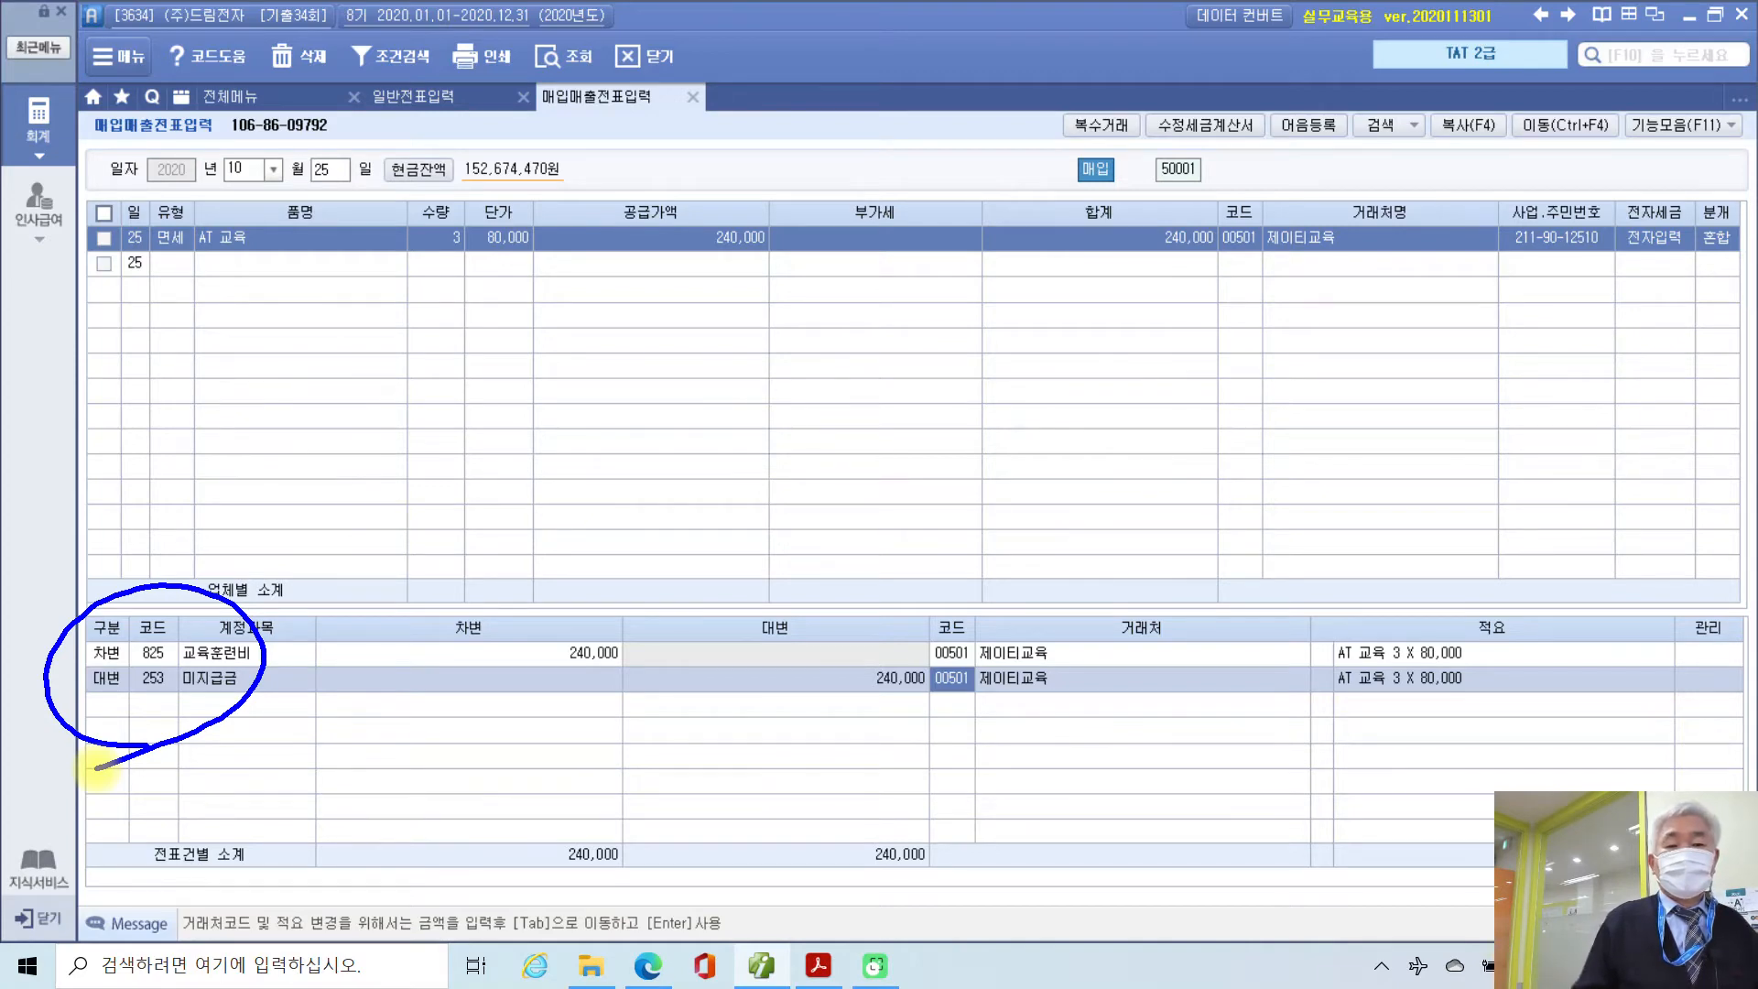
mouse_move(1703, 293)
mouse_down()
mouse_move(1699, 220)
mouse_move(1696, 309)
mouse_up()
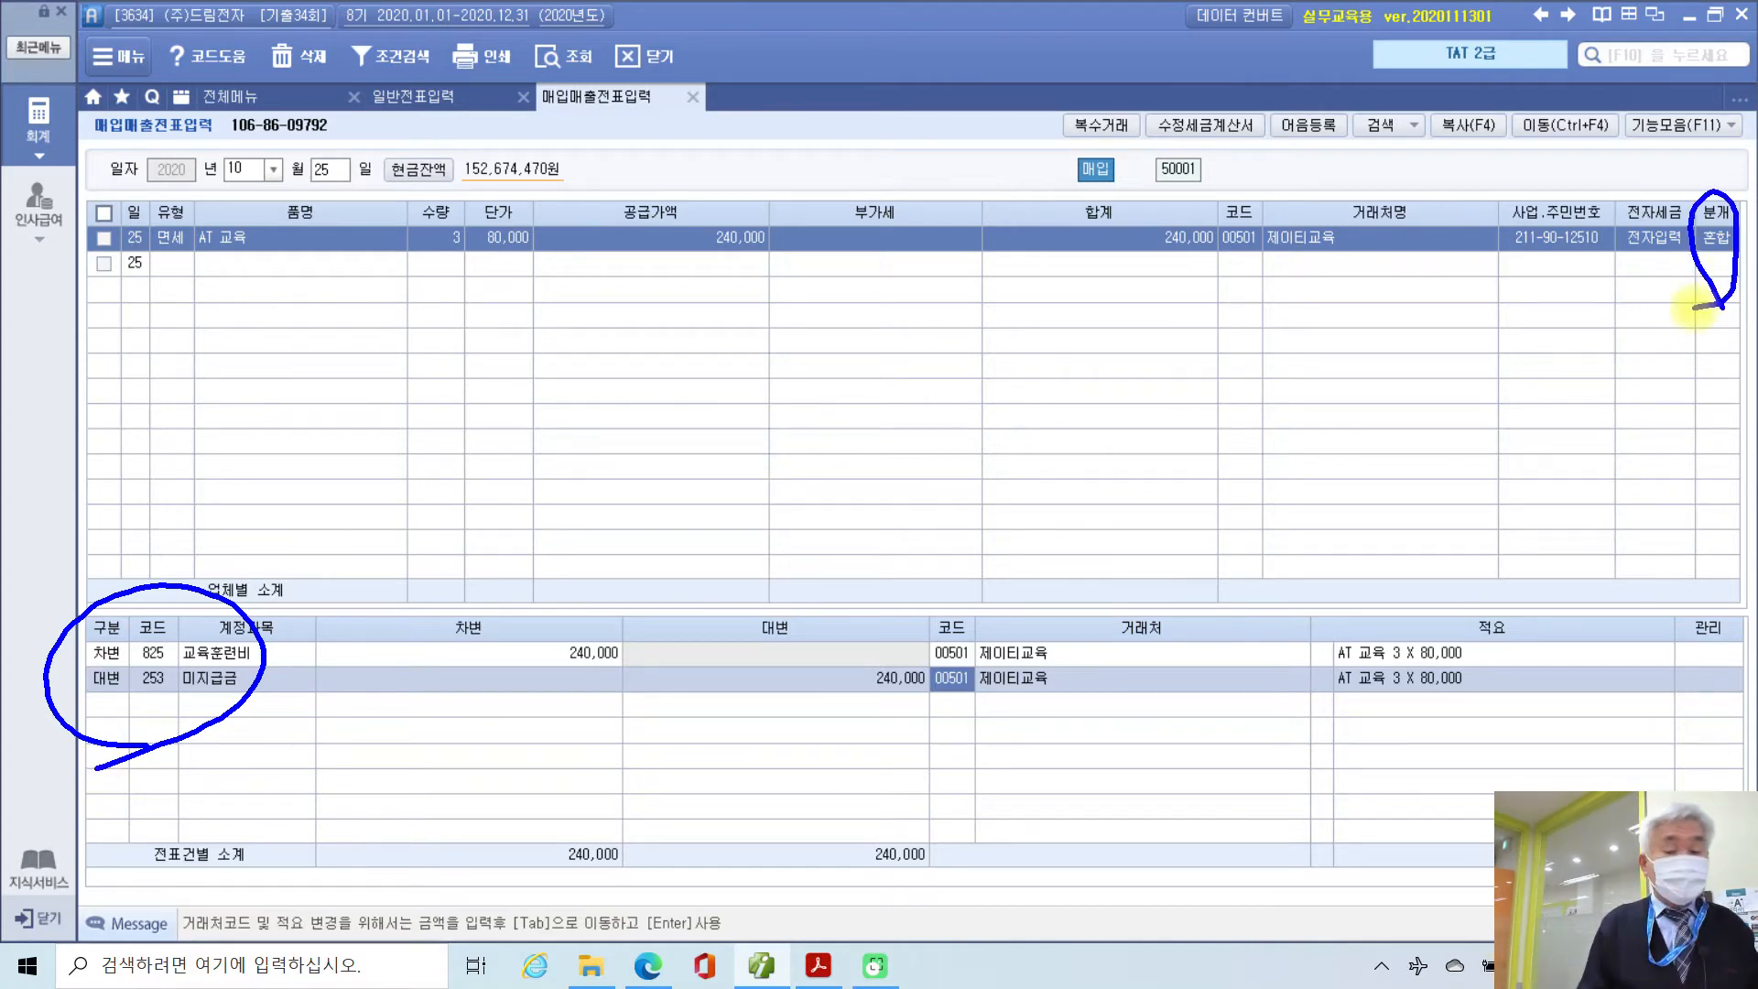
key(Escape)
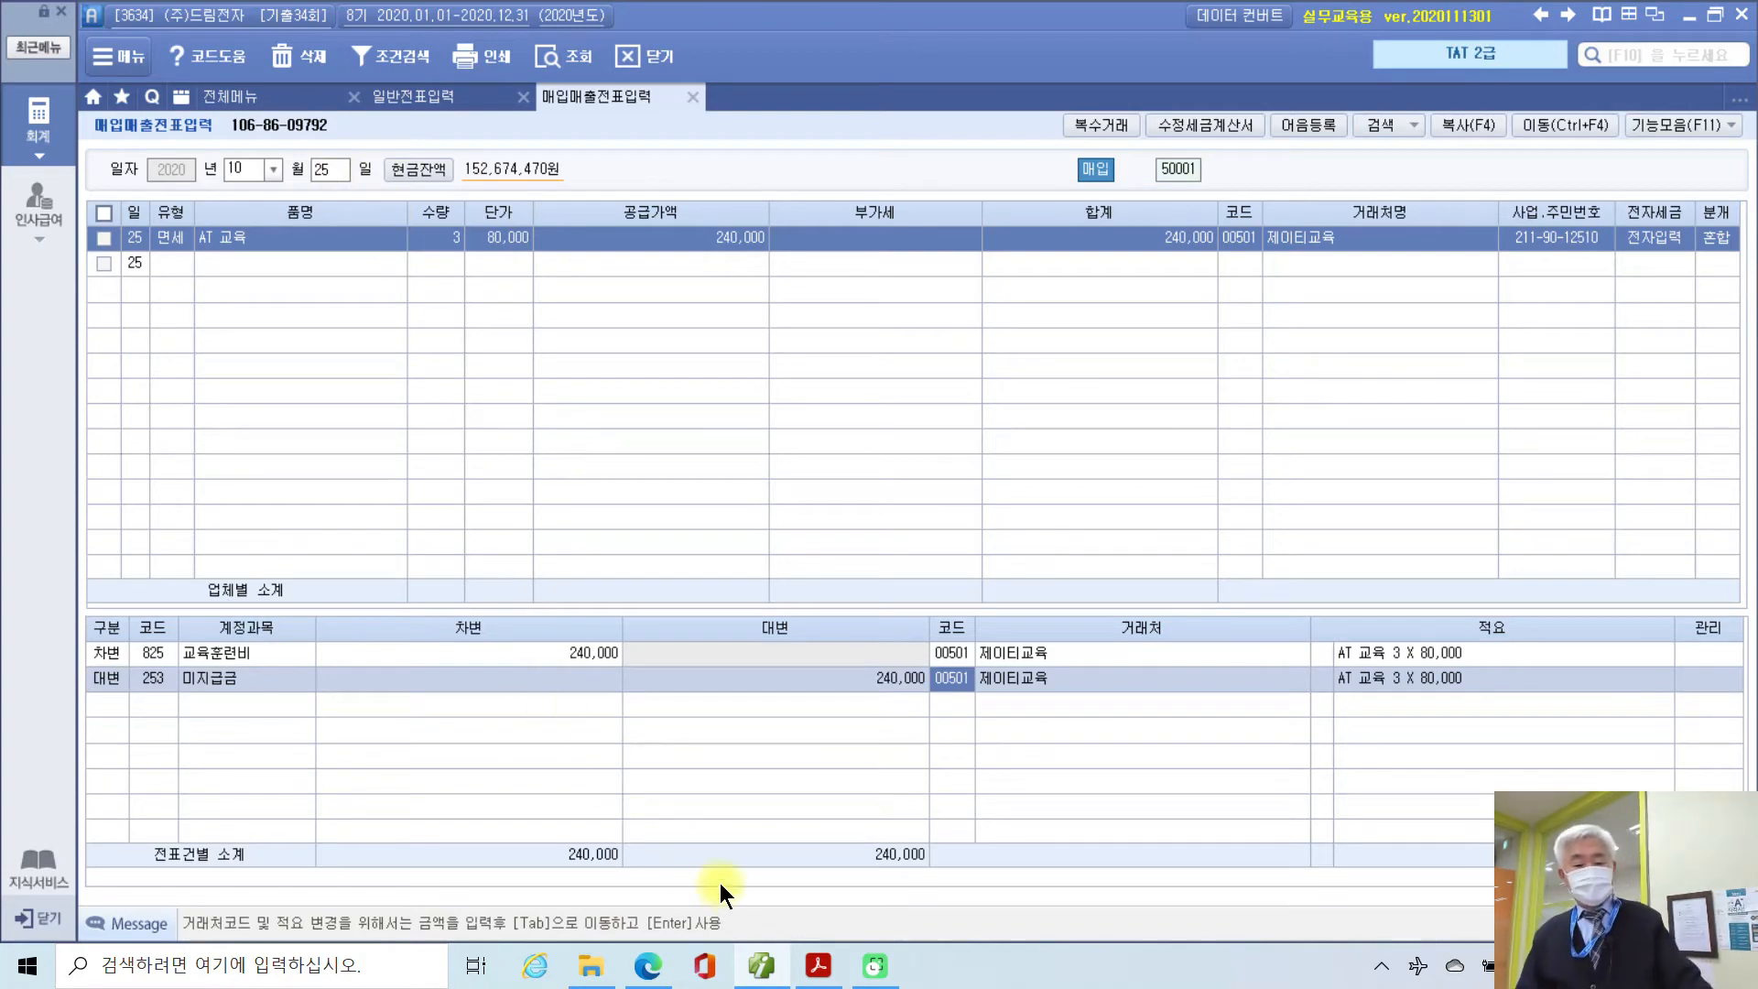
Step: Scroll the exam PDF to page 225 and underline the 3D 컬러 입체프린터 purchase purpose
click(818, 965)
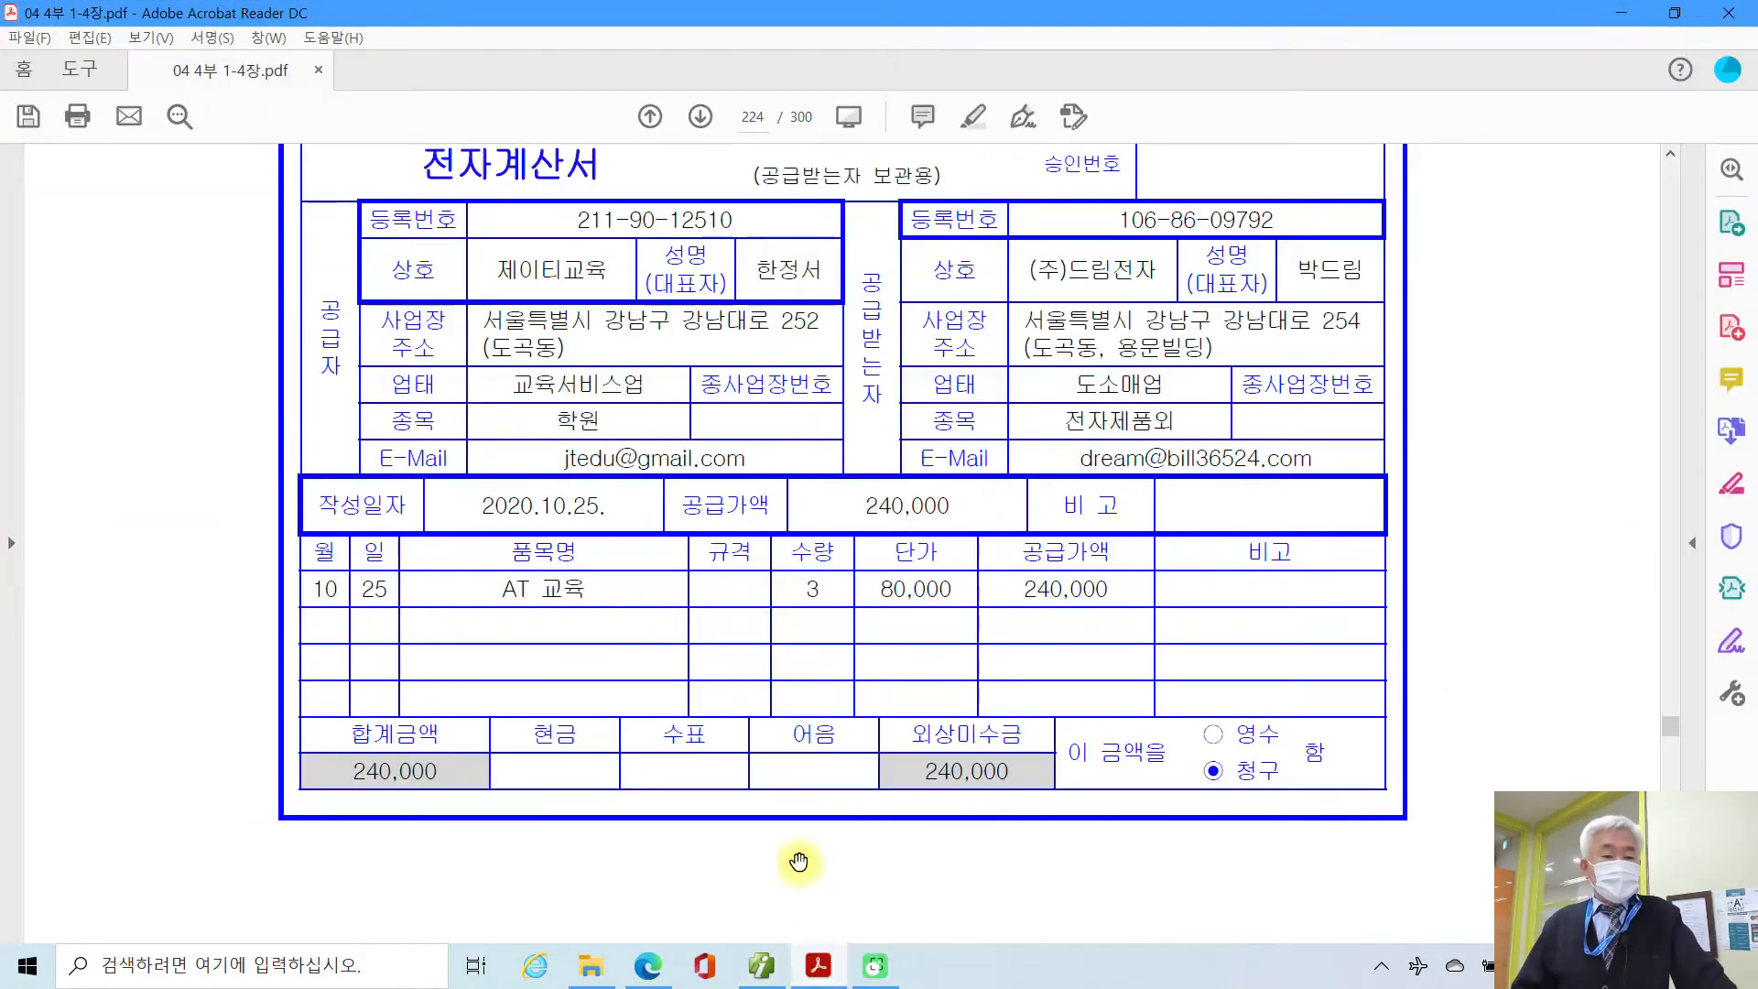
scroll(660, 748, down, 10)
scroll(660, 750, down, 6)
scroll(662, 752, down, 2)
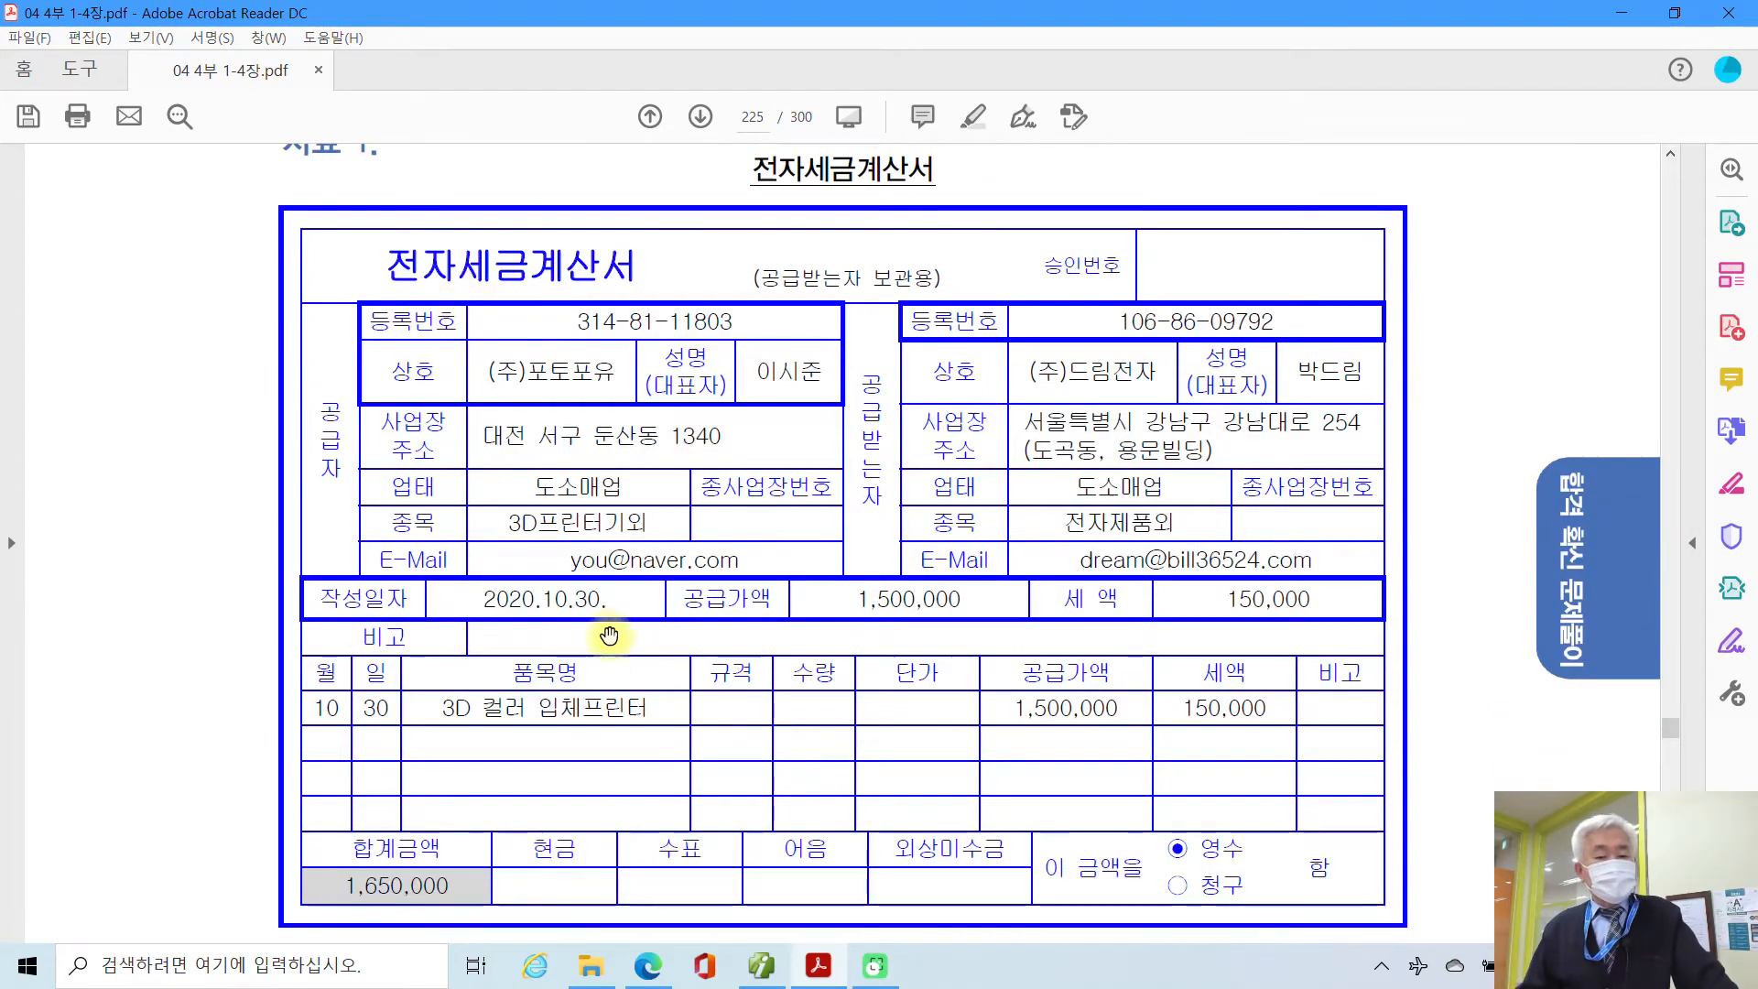
scroll(609, 634, down, 6)
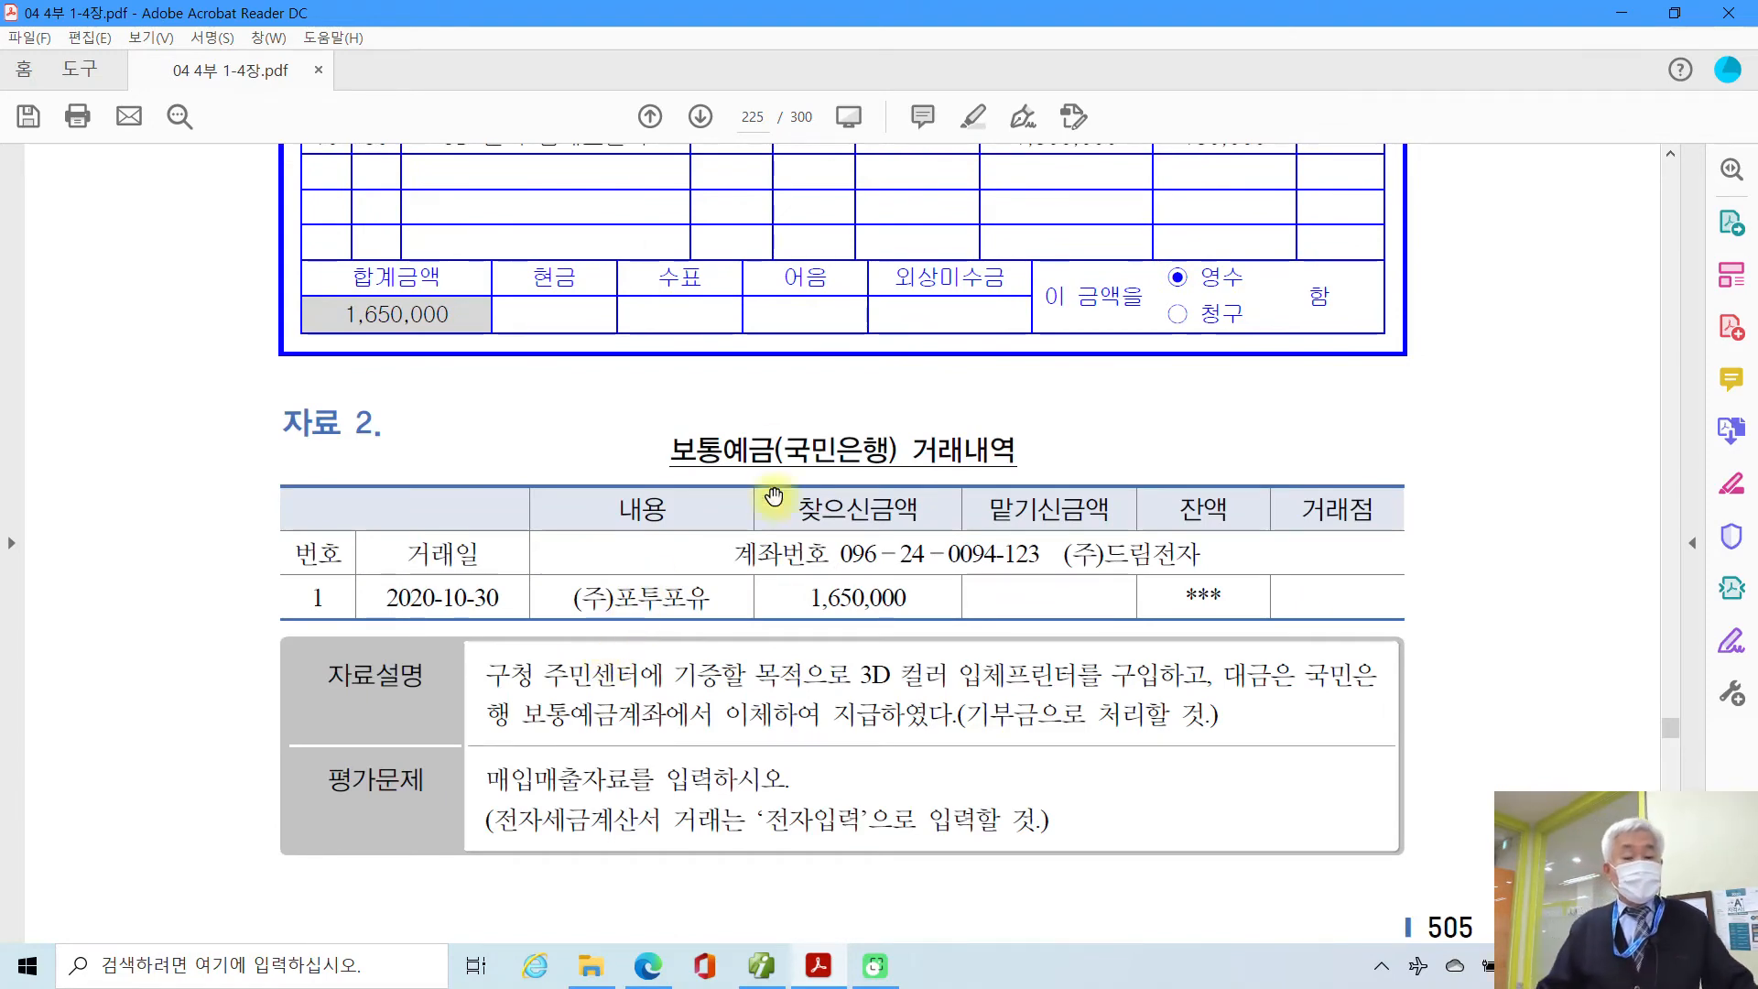
scroll(753, 723, up, 1)
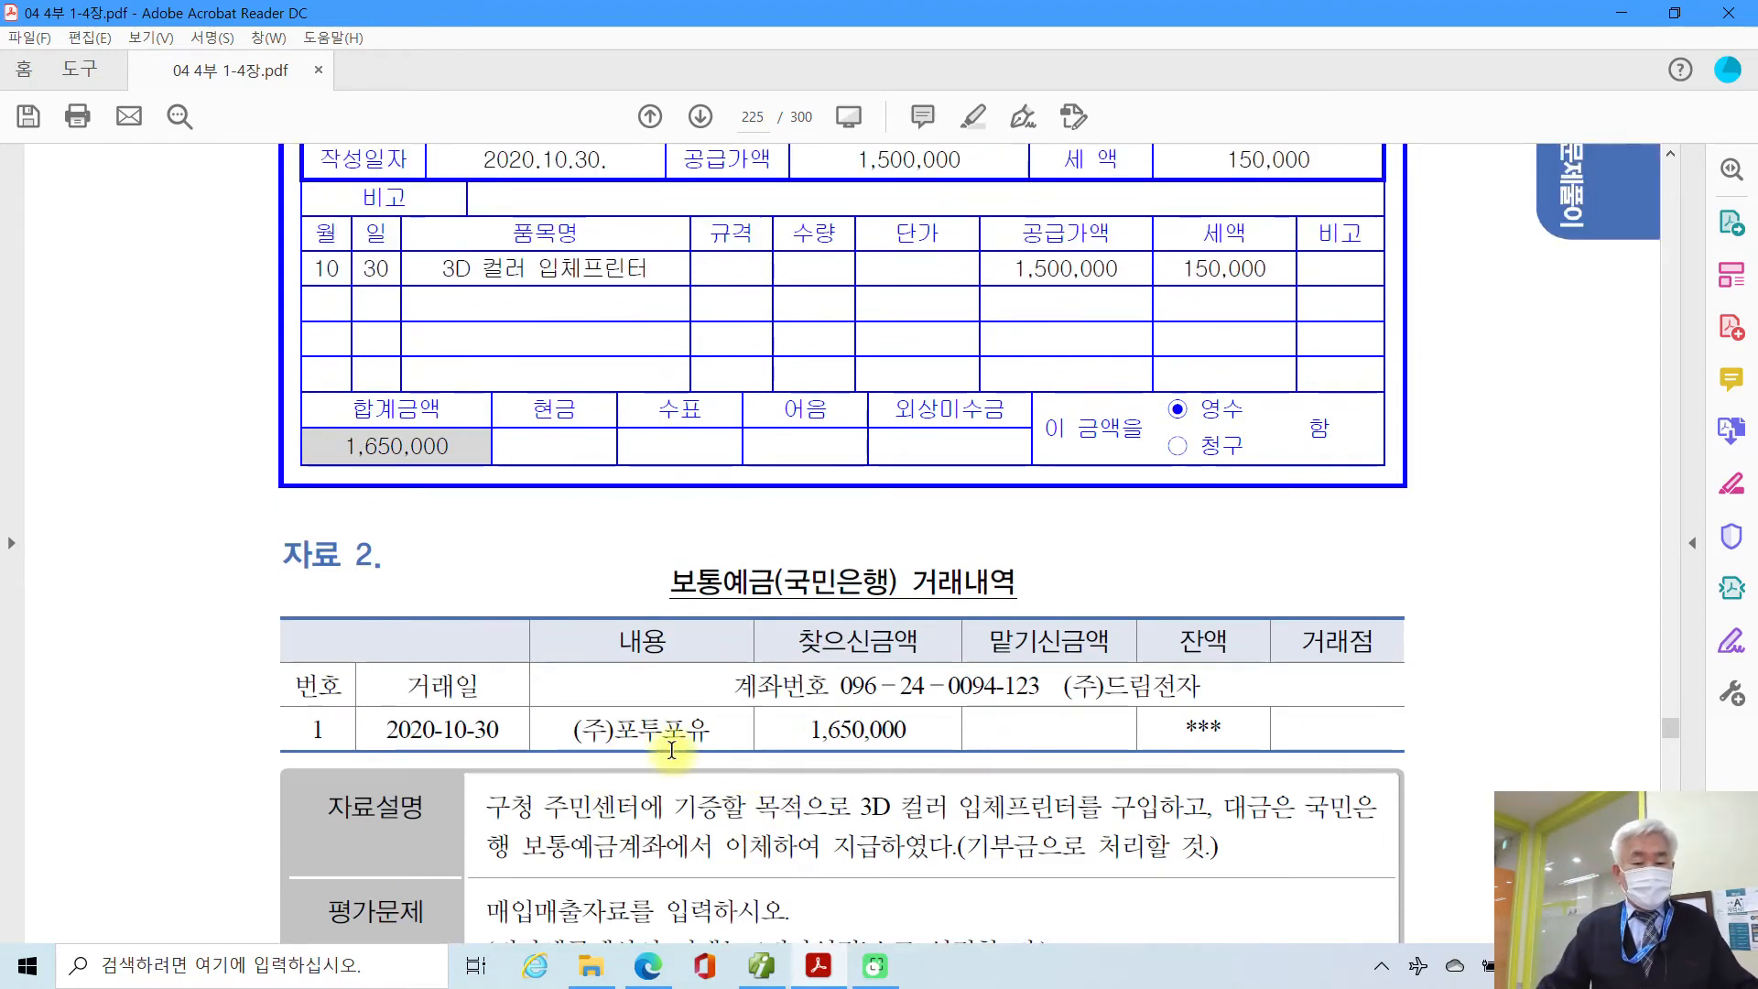
scroll(672, 750, down, 2)
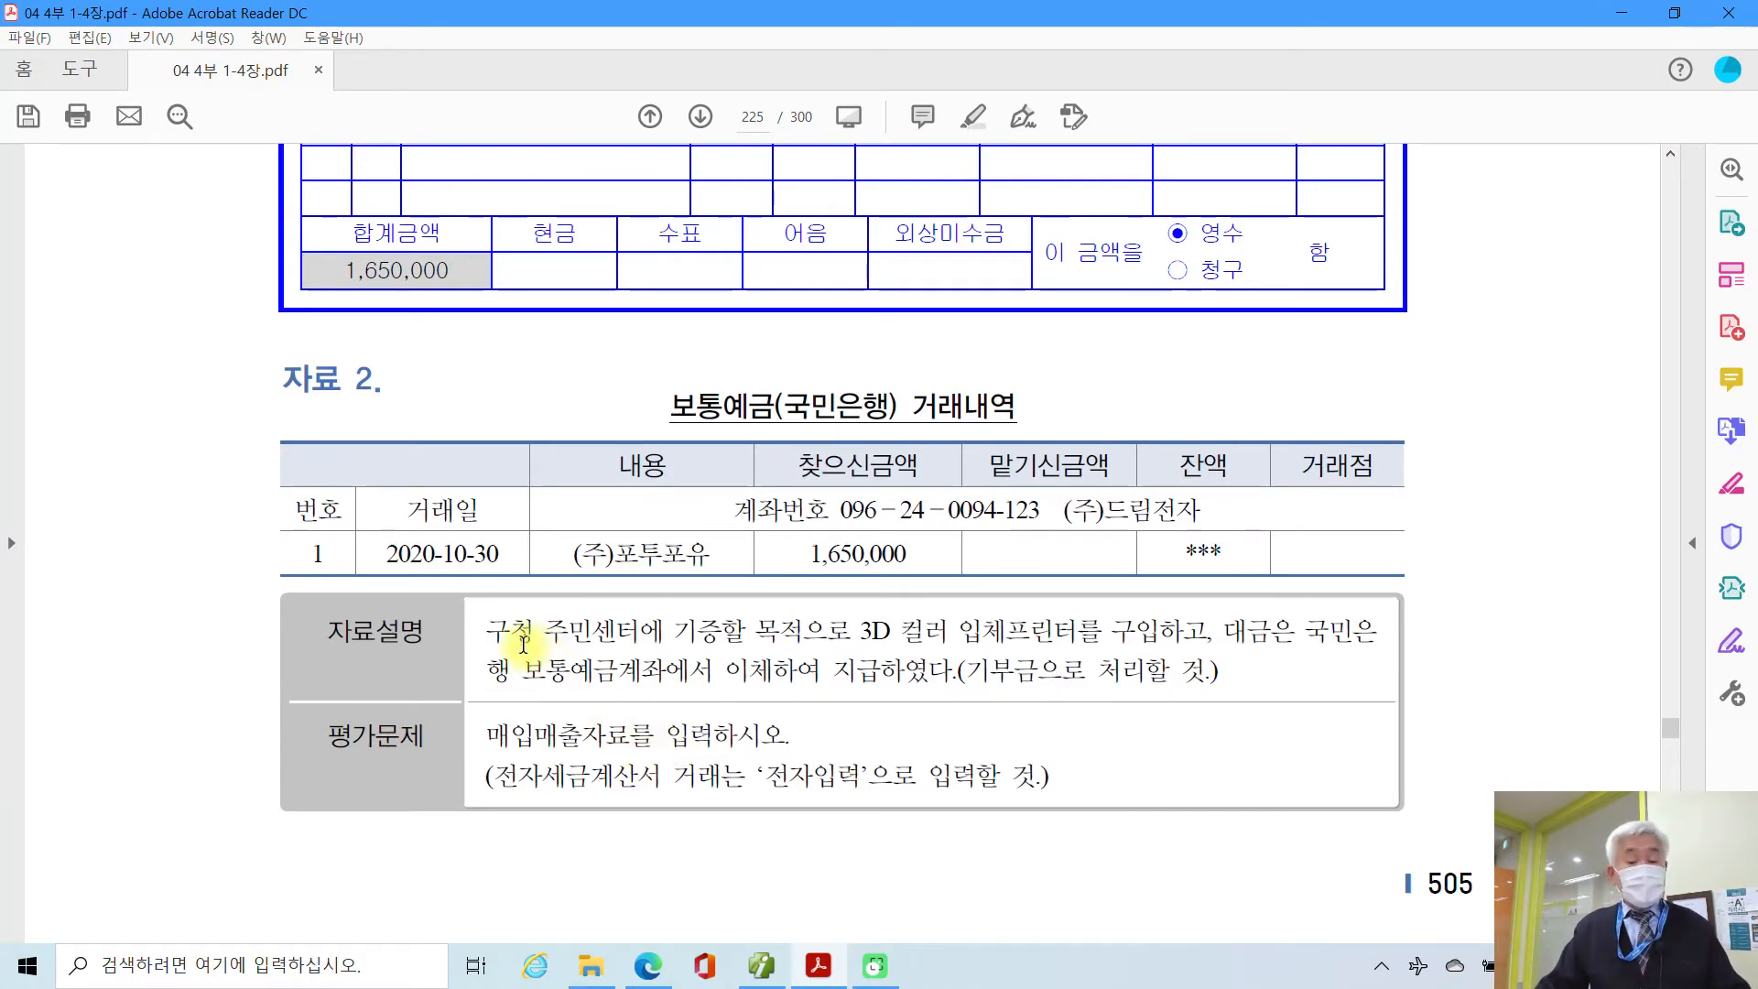
drag(487, 644, 1135, 656)
click(861, 650)
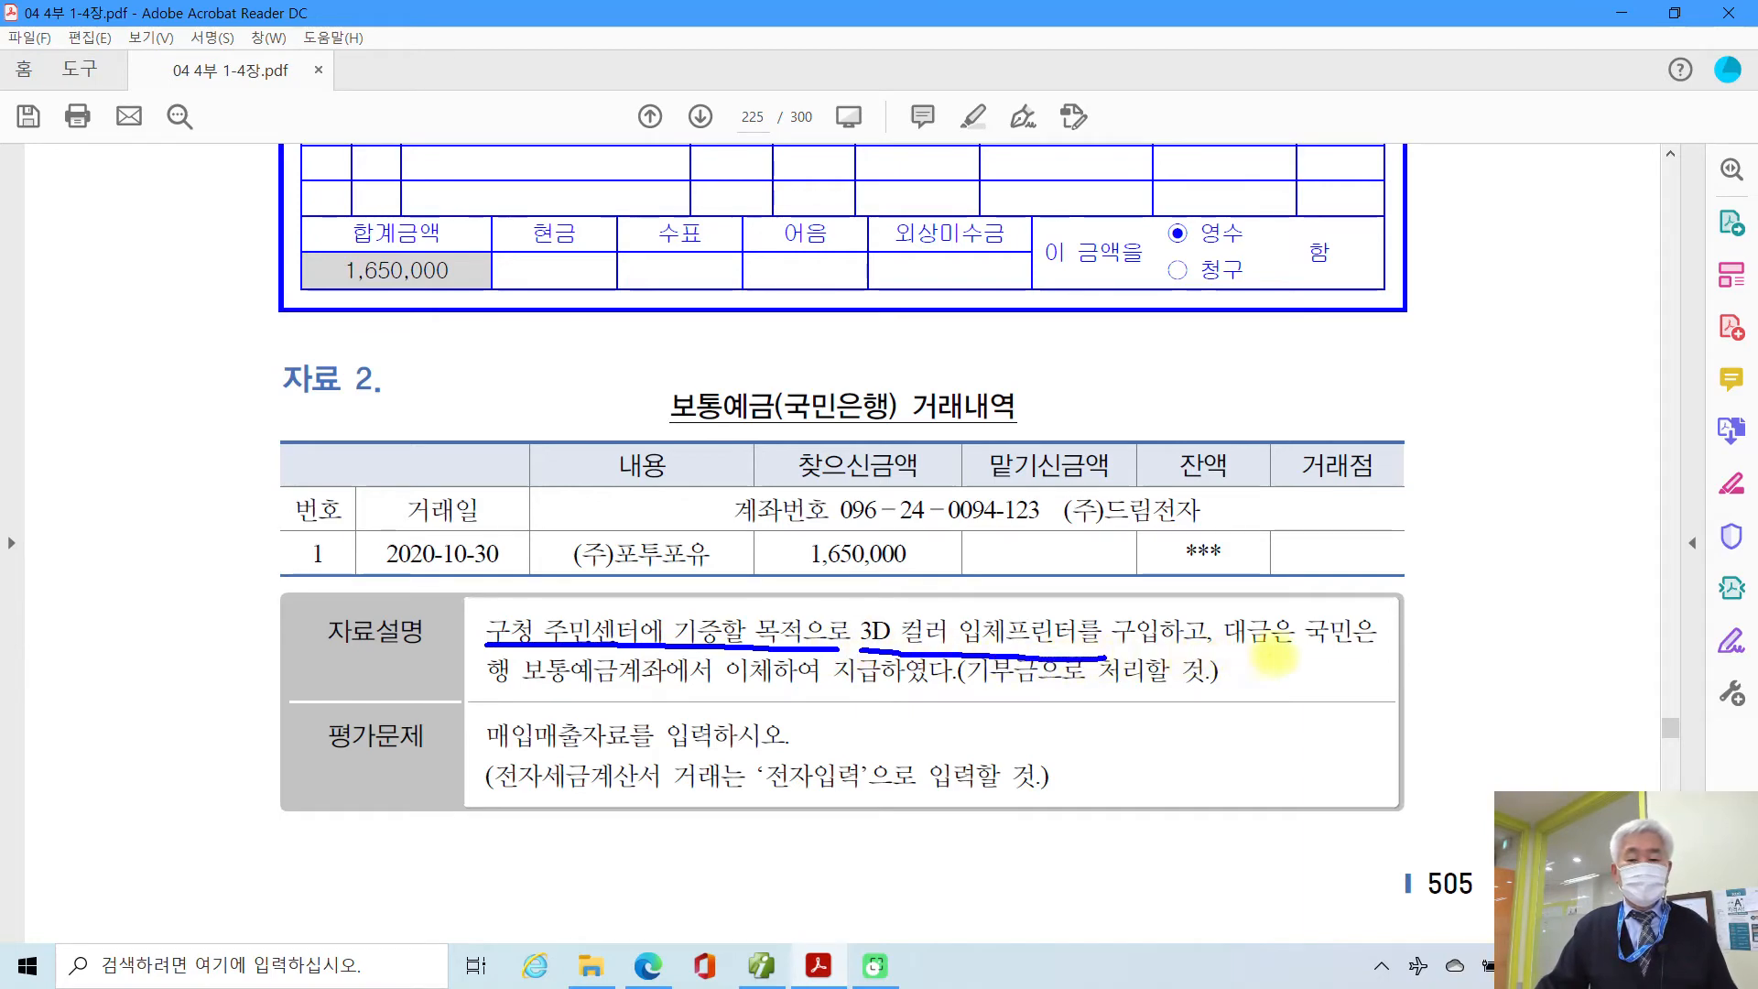
Step: Mark the 보통예금 payment, 기부금 treatment and 전자입력 instructions, then scroll back to the invoice
drag(529, 687, 912, 694)
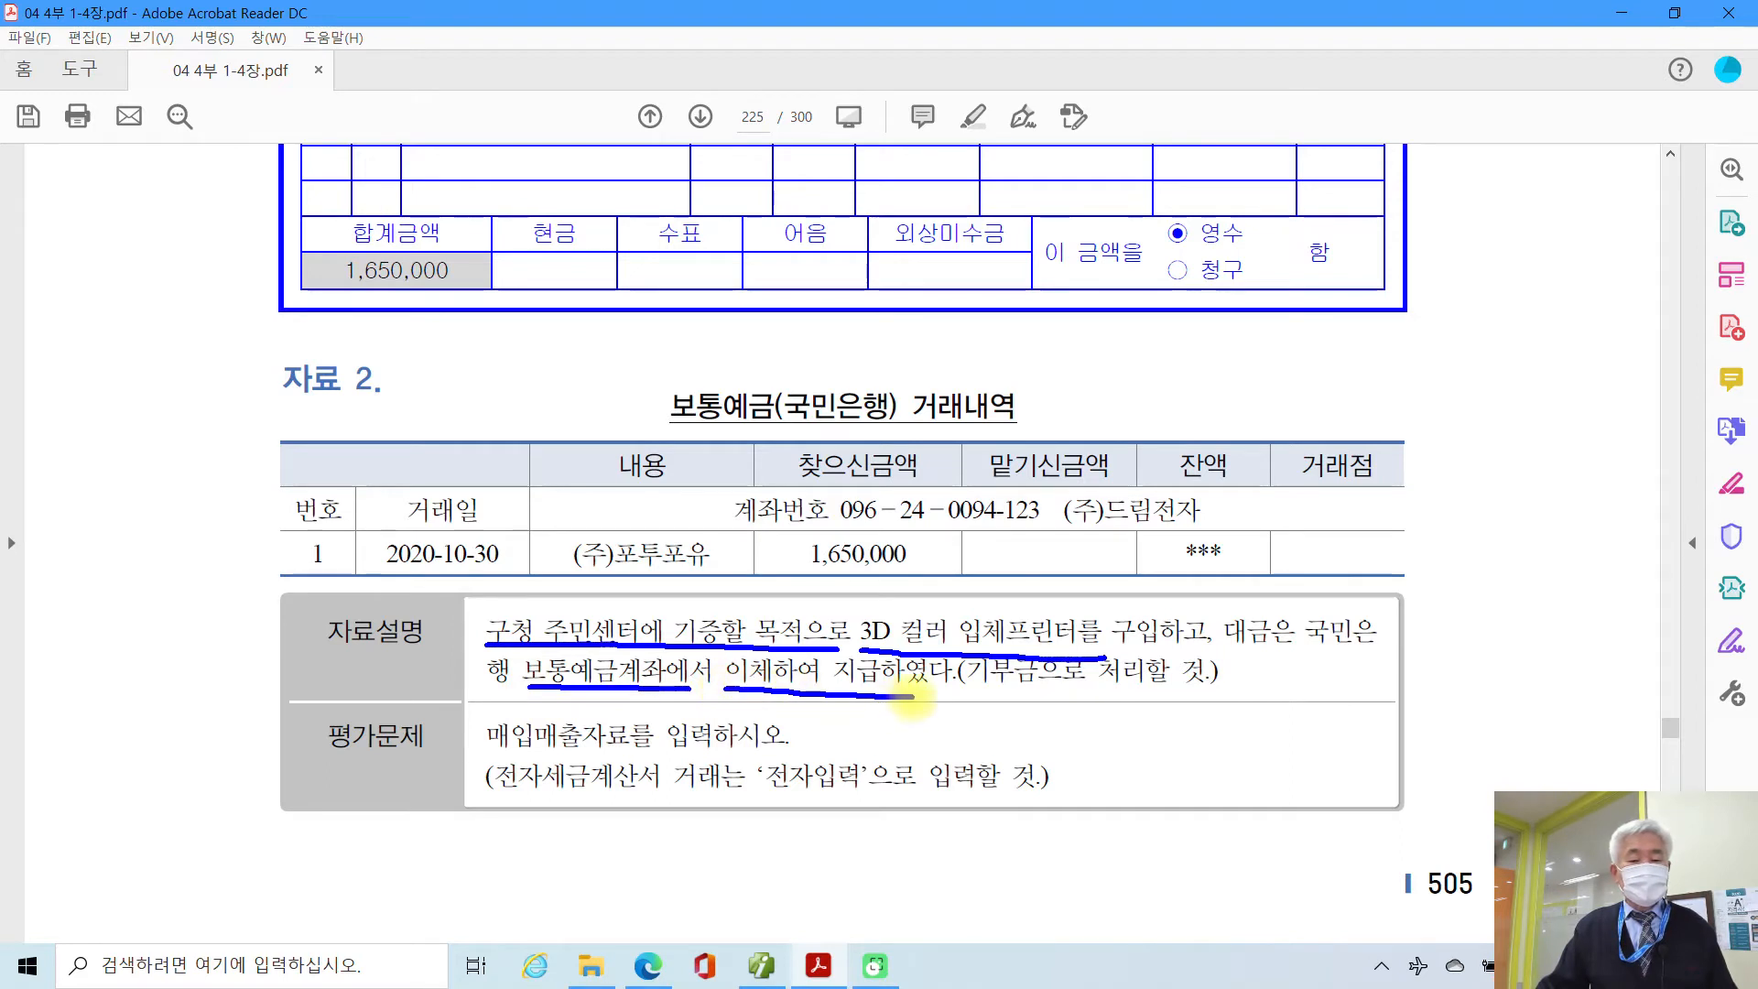
mouse_move(1013, 718)
mouse_down()
mouse_move(968, 667)
mouse_move(1073, 657)
mouse_move(1064, 703)
mouse_up()
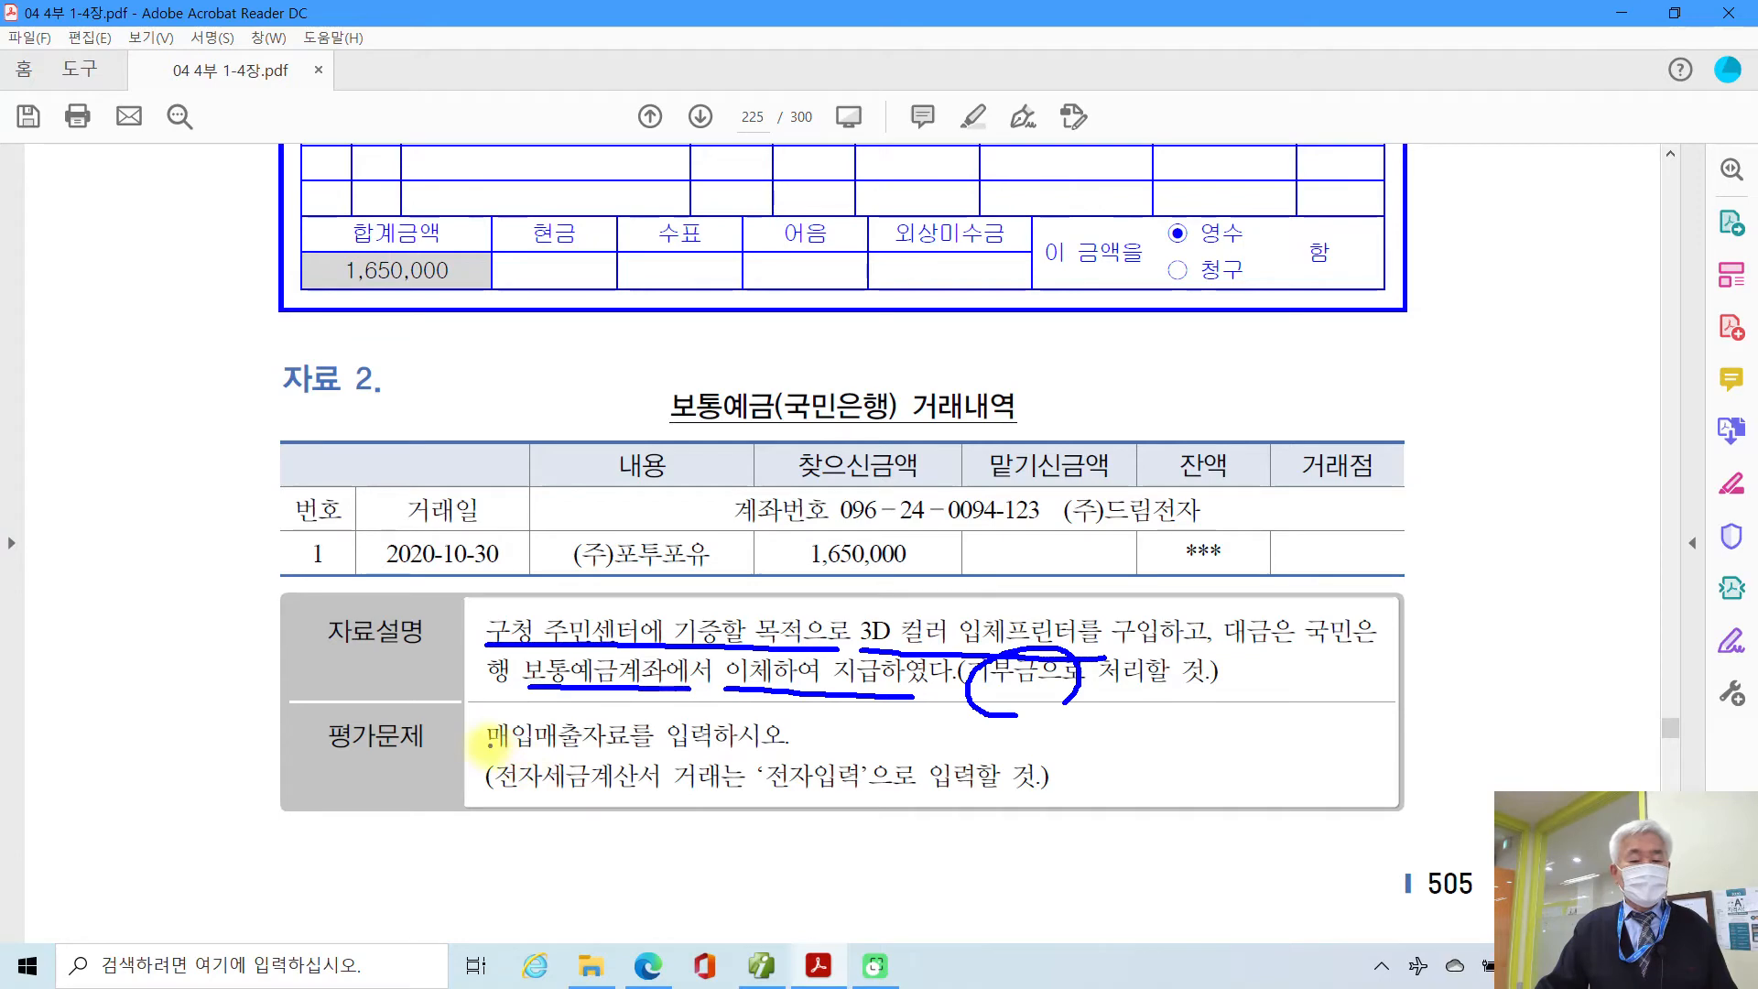
drag(478, 746, 785, 747)
mouse_move(502, 793)
mouse_down()
mouse_move(778, 797)
mouse_move(789, 747)
mouse_move(853, 798)
mouse_up()
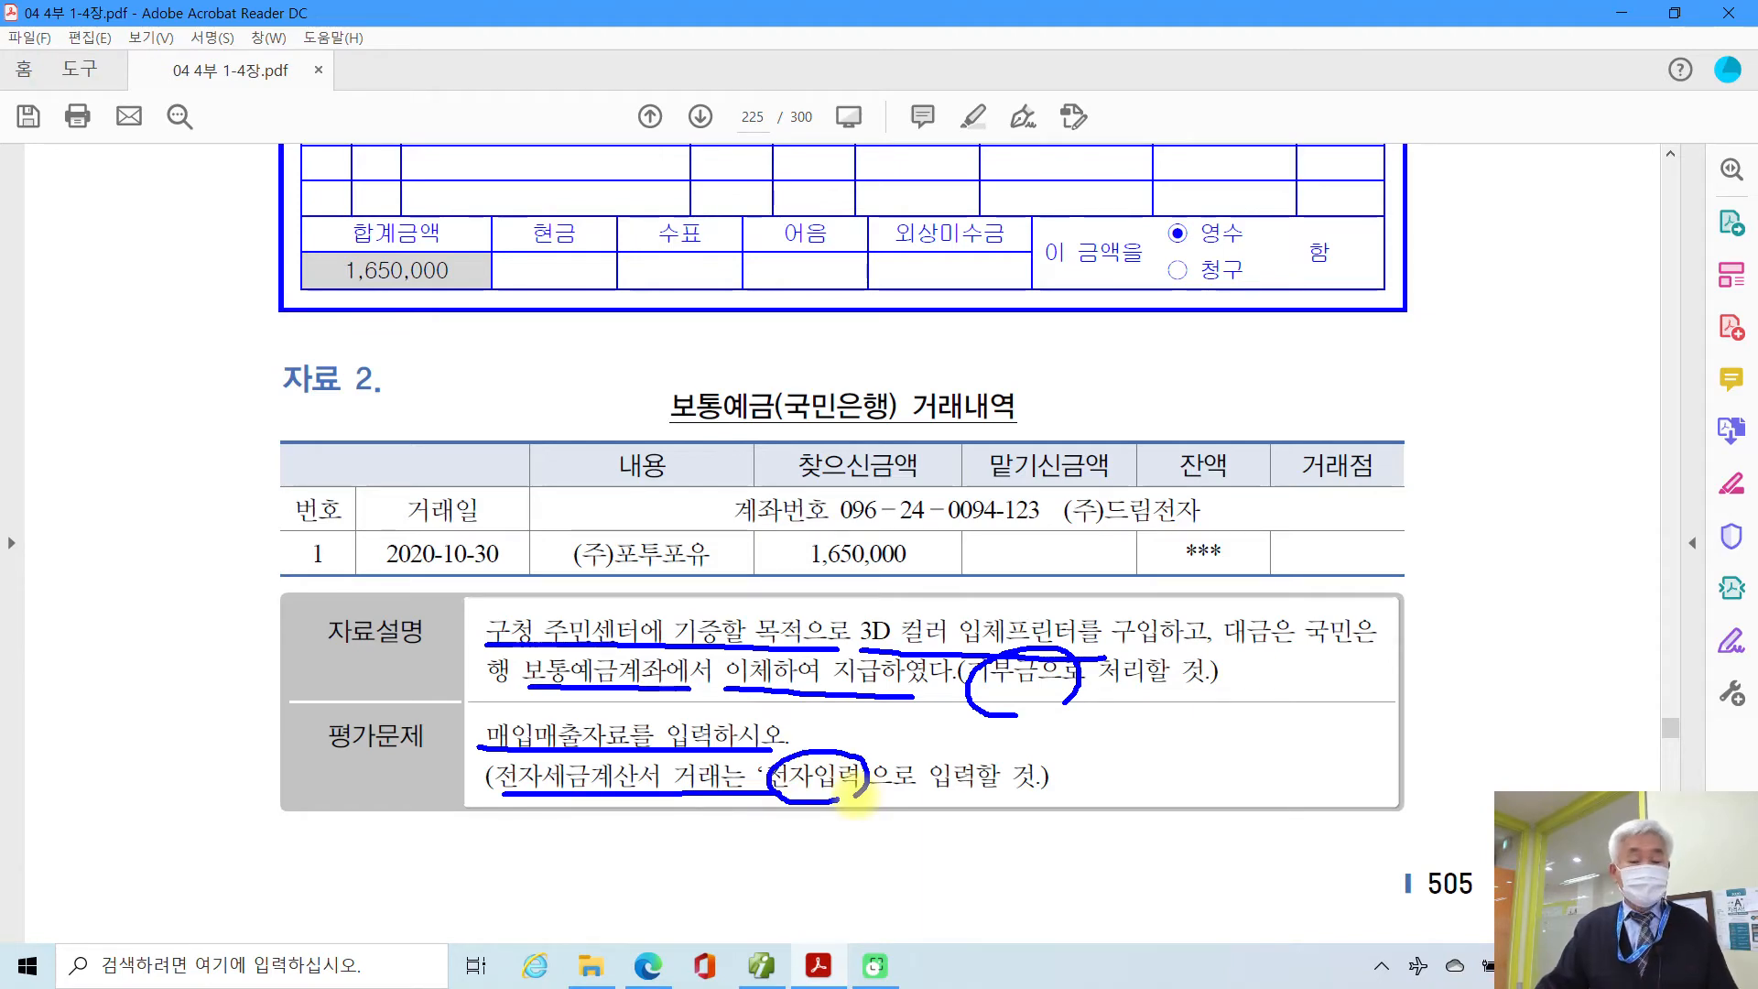
key(Escape)
scroll(537, 655, up, 2)
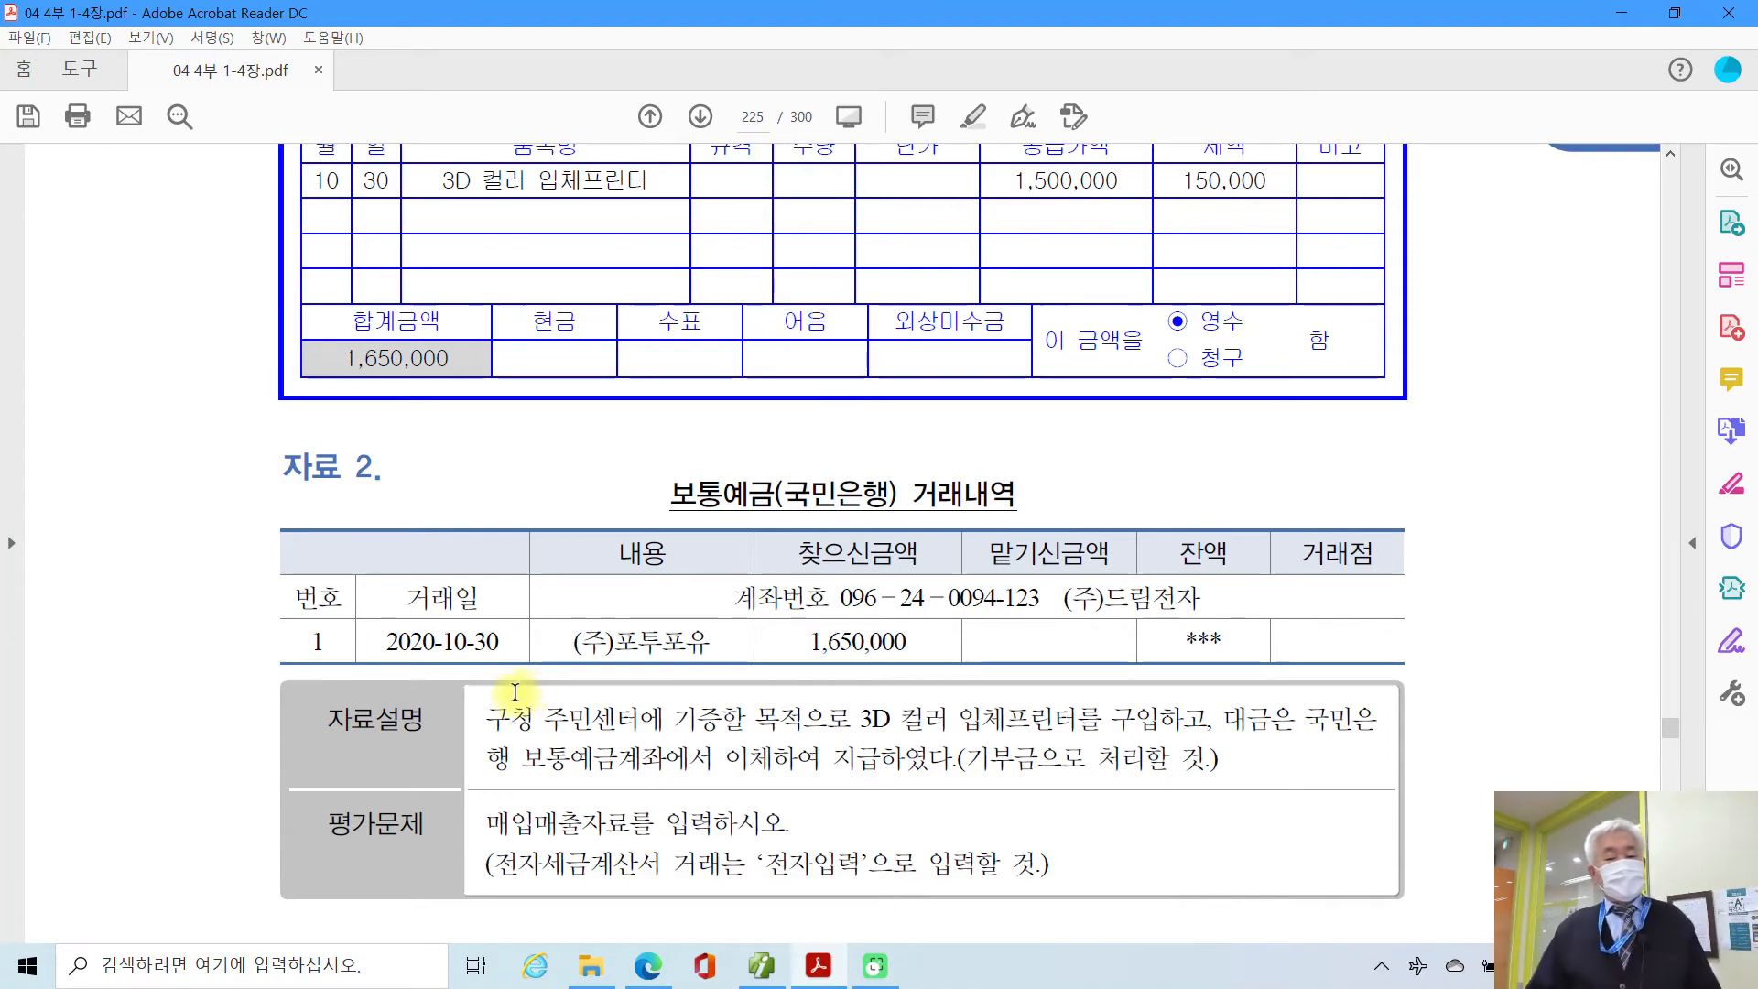
scroll(514, 693, up, 2)
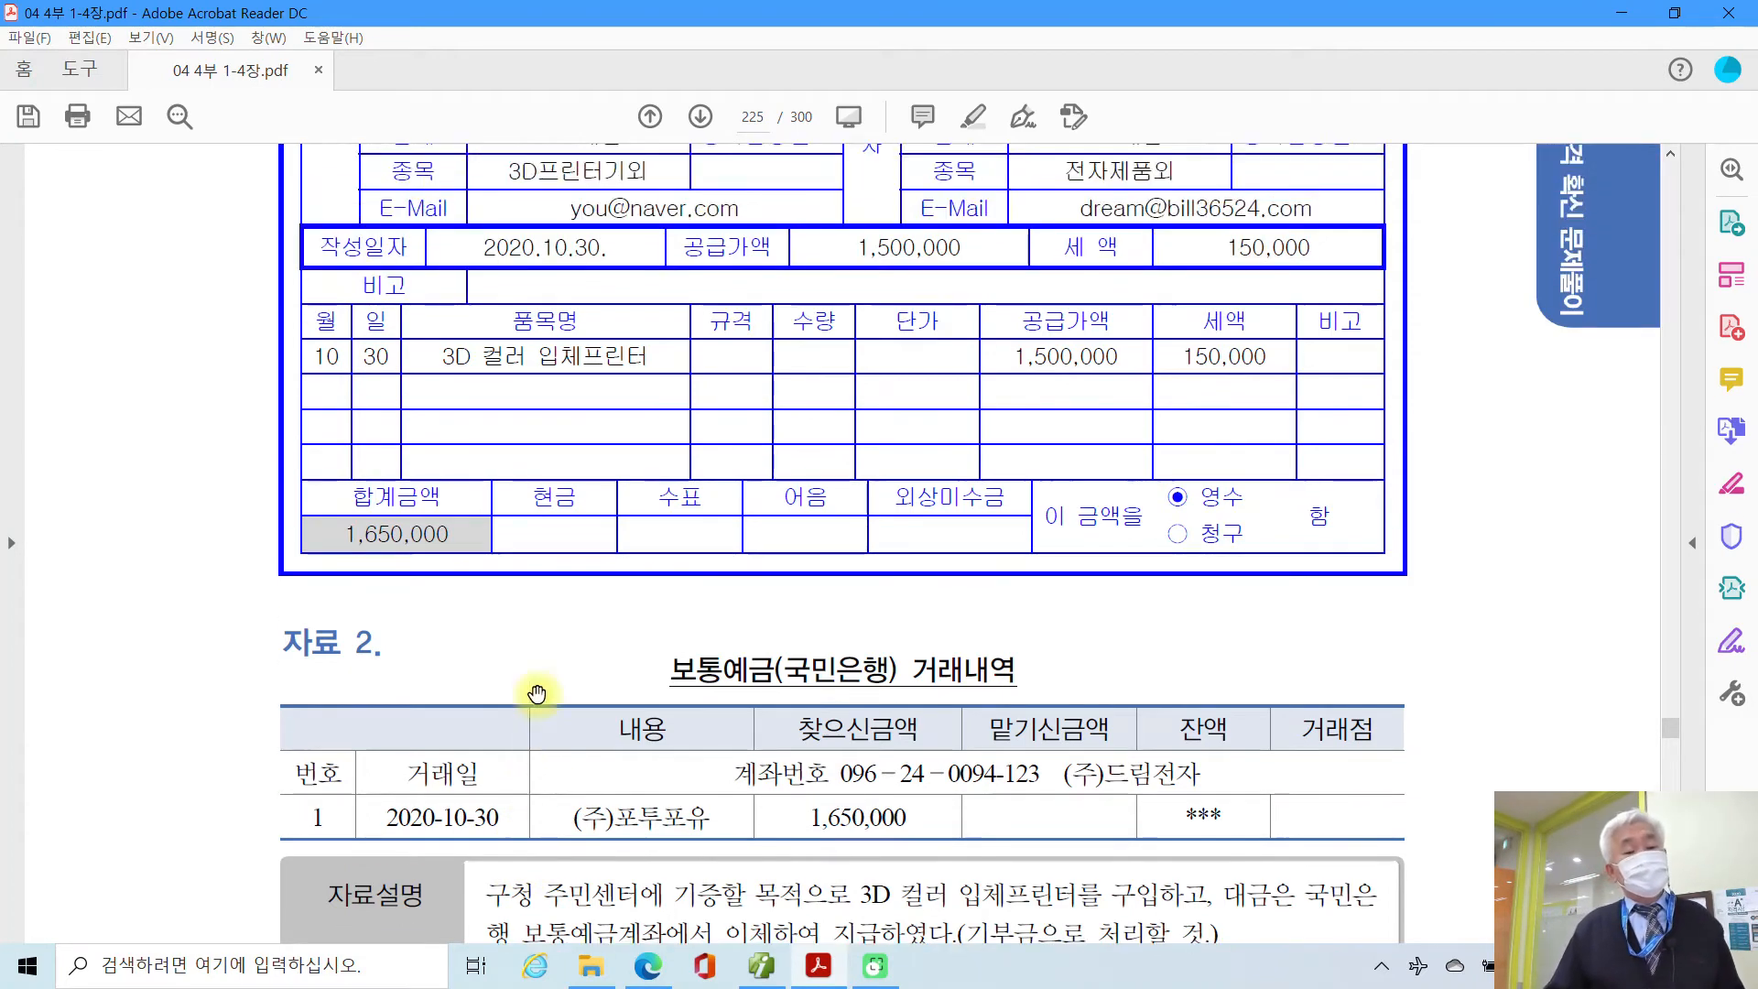
scroll(527, 699, up, 4)
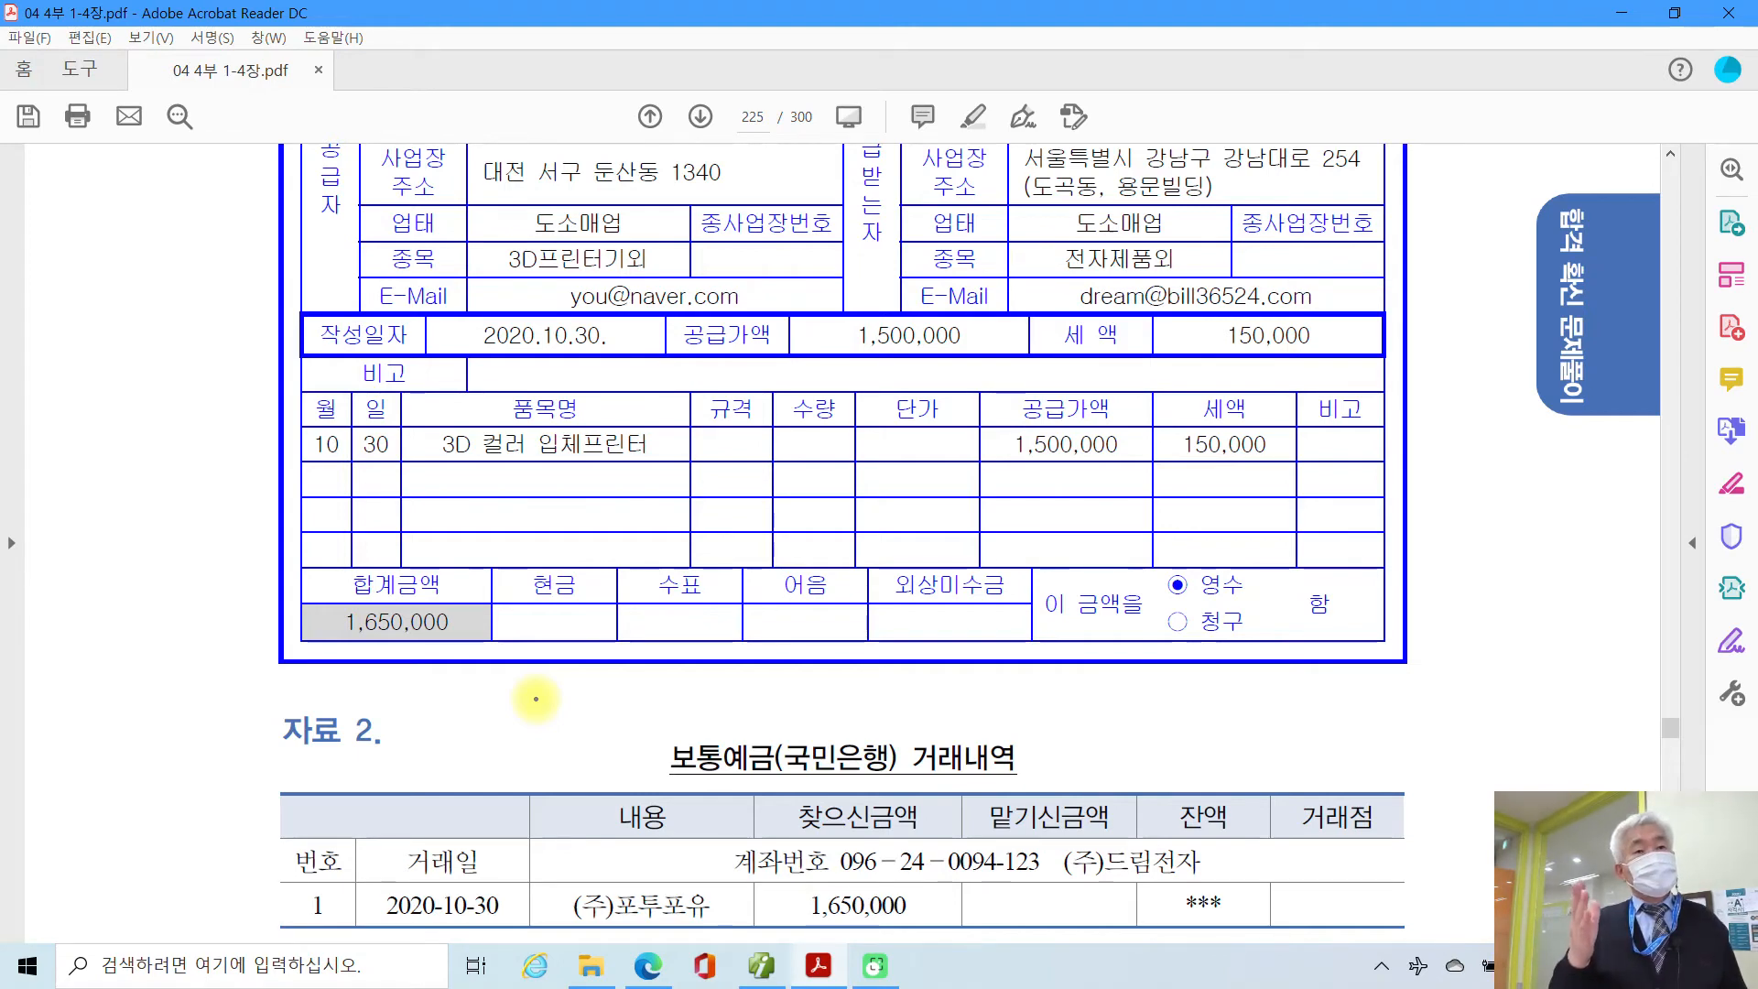
mouse_move(1195, 490)
mouse_down()
mouse_move(1288, 438)
mouse_move(1268, 483)
mouse_up()
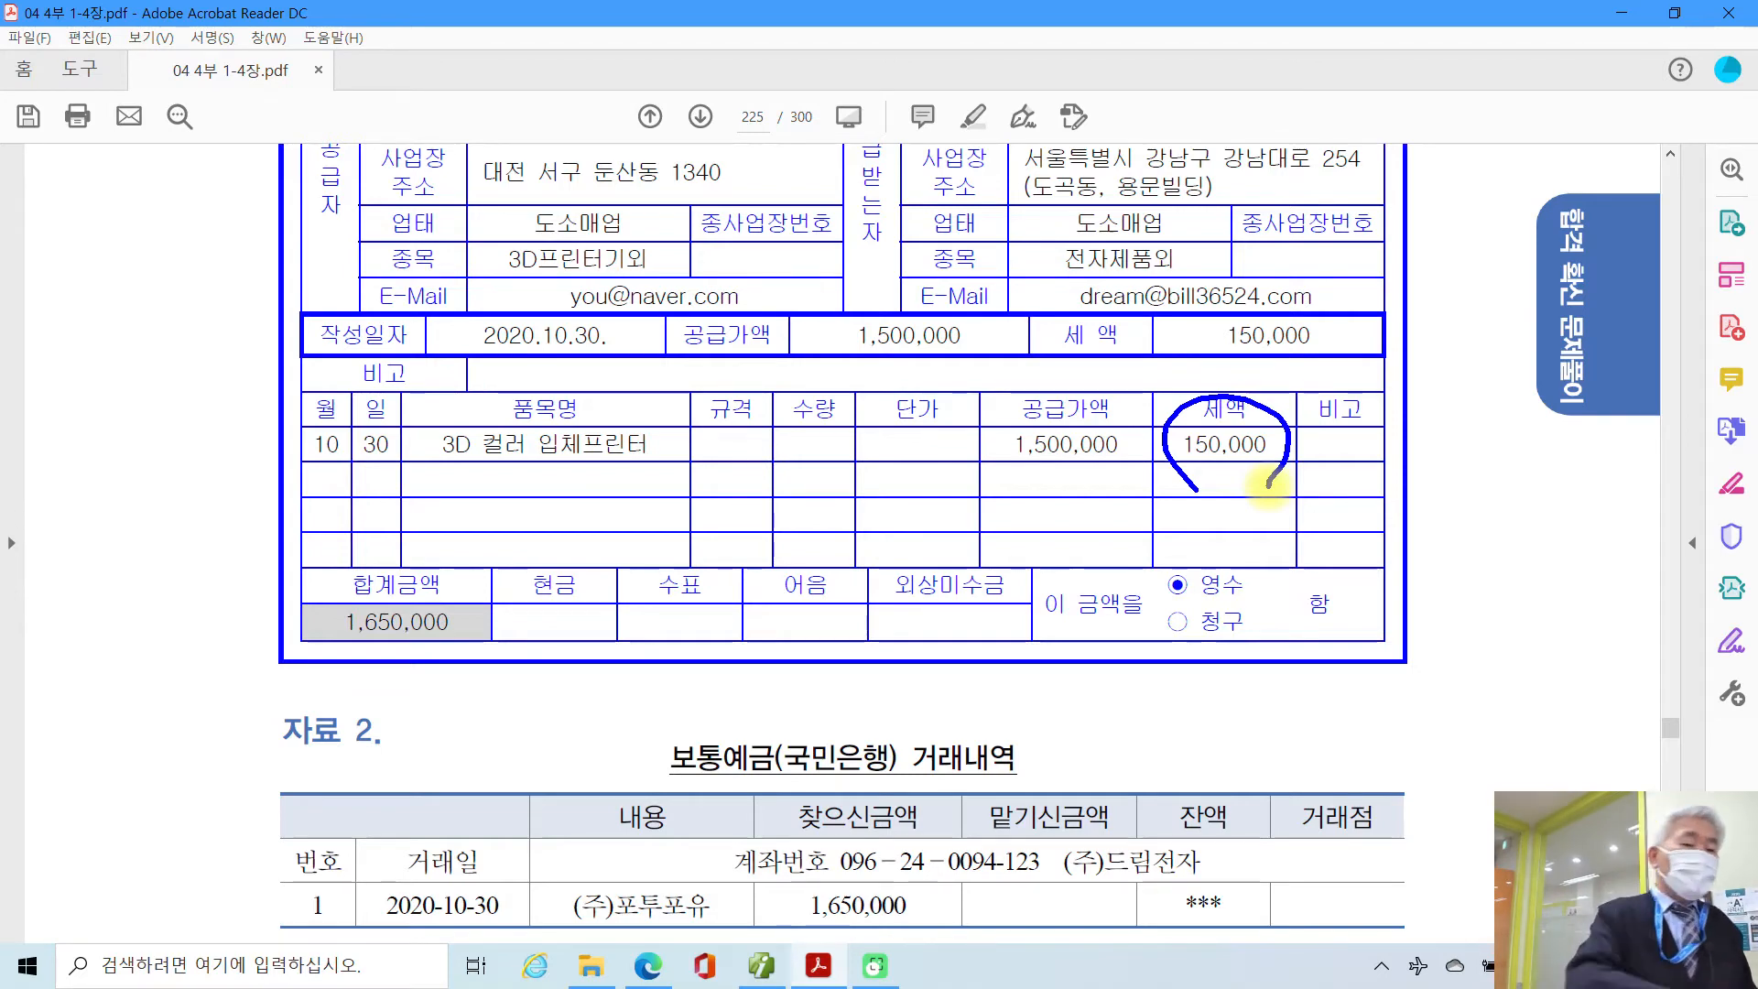
mouse_move(144, 240)
mouse_down()
mouse_move(163, 344)
mouse_move(105, 376)
mouse_up()
mouse_move(215, 300)
mouse_down()
mouse_move(188, 355)
mouse_move(240, 366)
mouse_move(199, 401)
mouse_up()
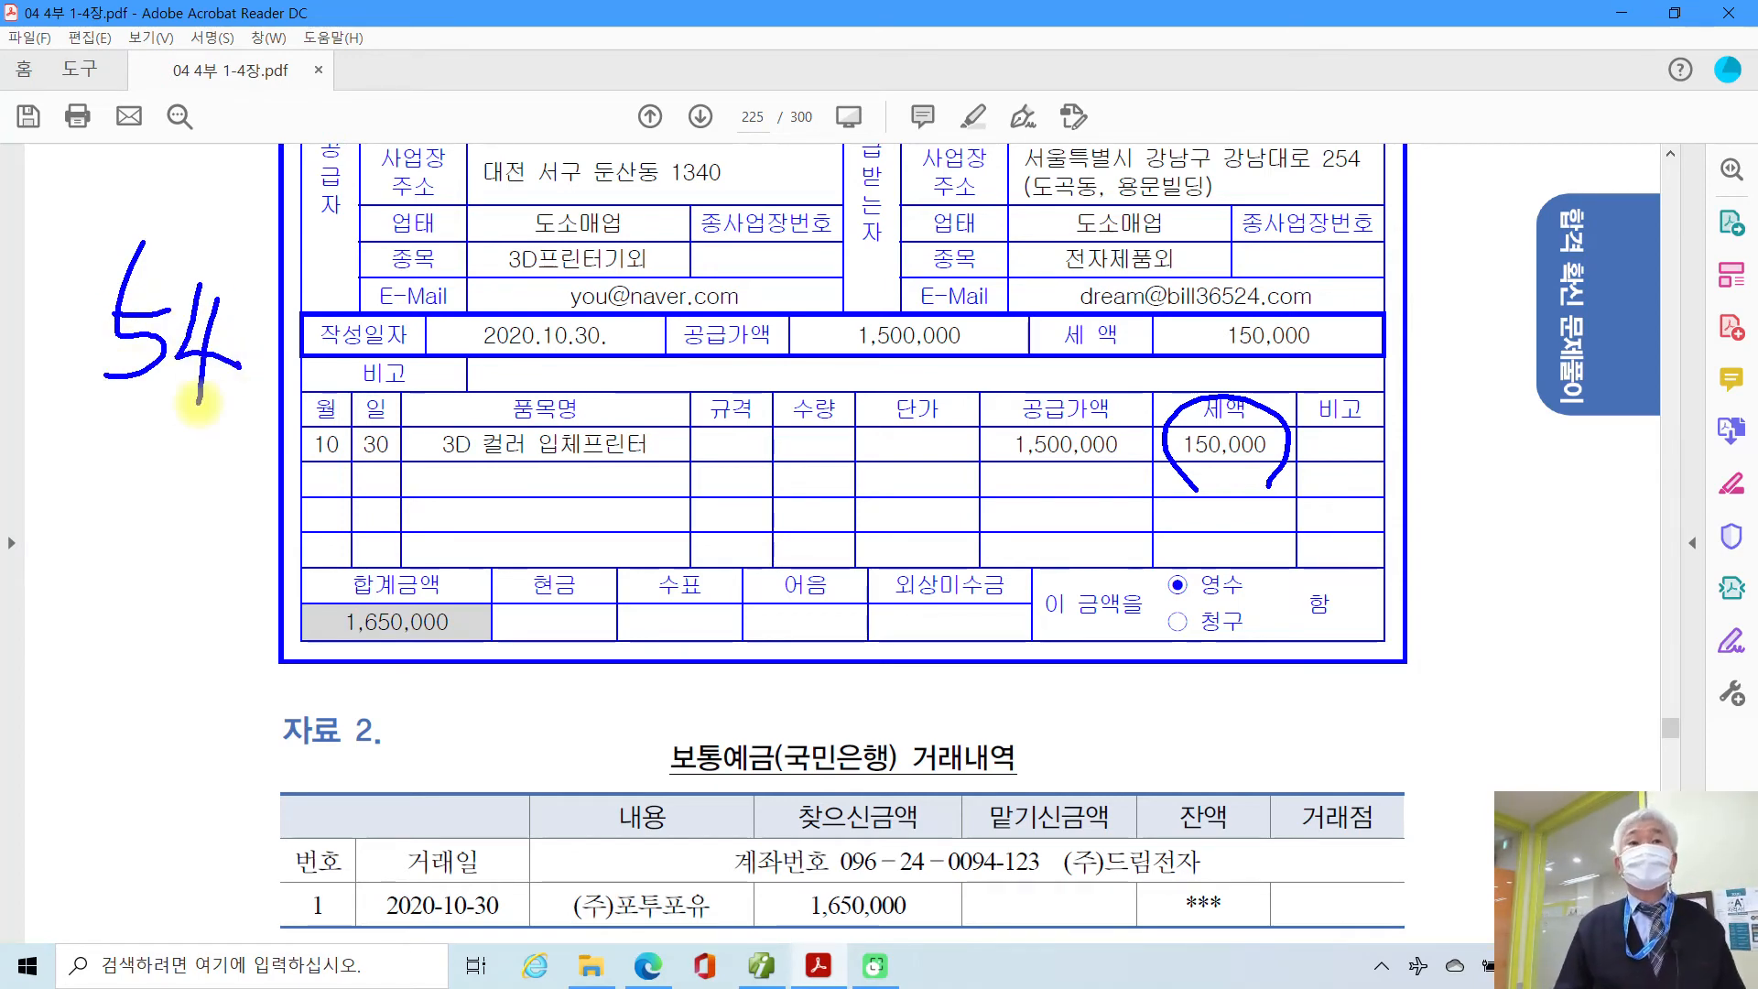
key(Escape)
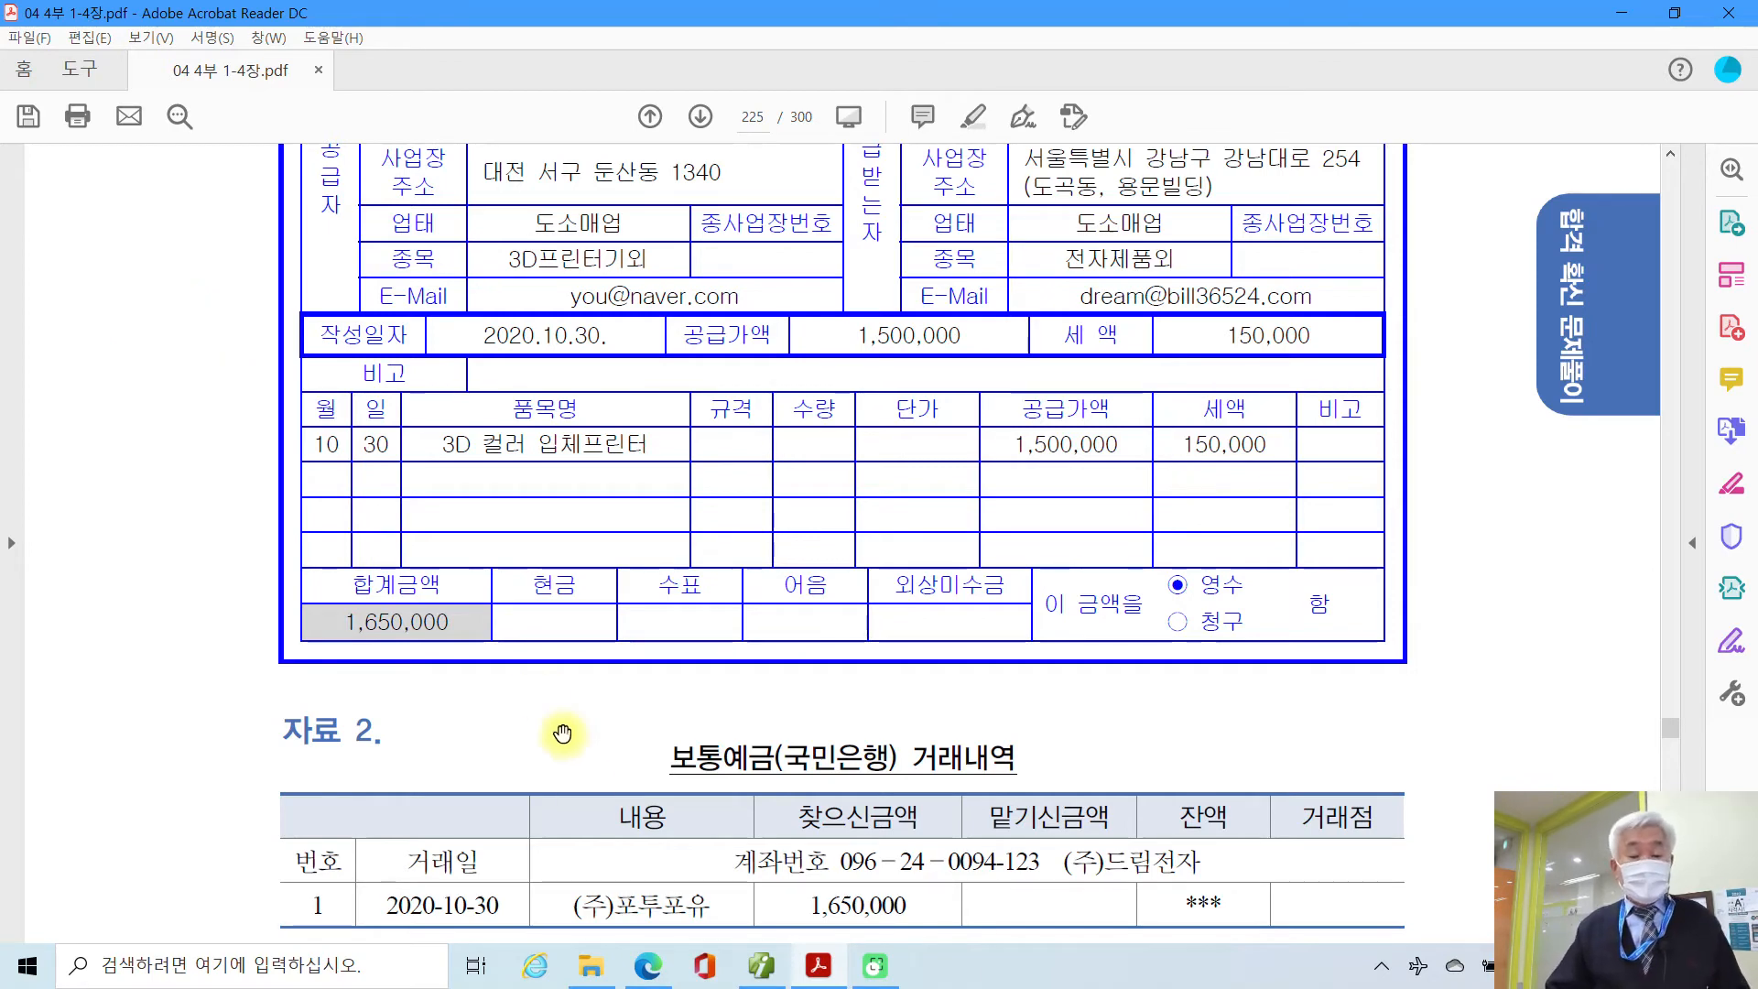
scroll(598, 778, down, 1)
scroll(598, 778, down, 8)
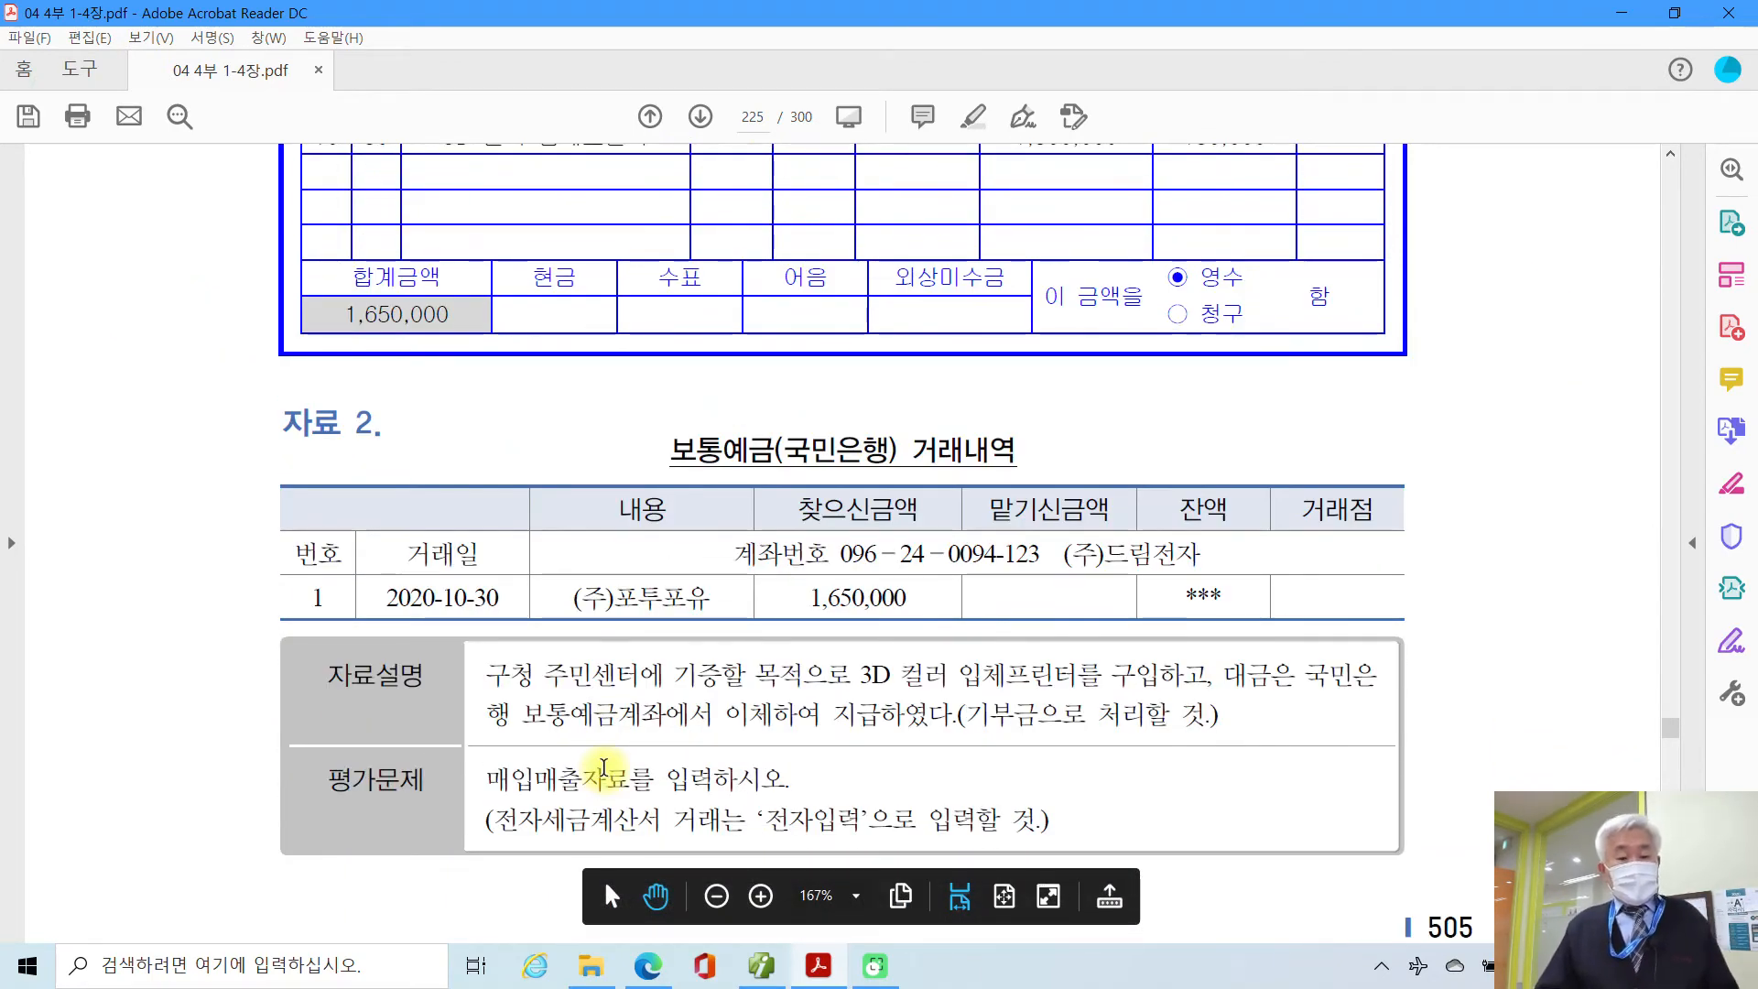
scroll(595, 772, up, 3)
scroll(593, 771, up, 7)
scroll(588, 778, up, 1)
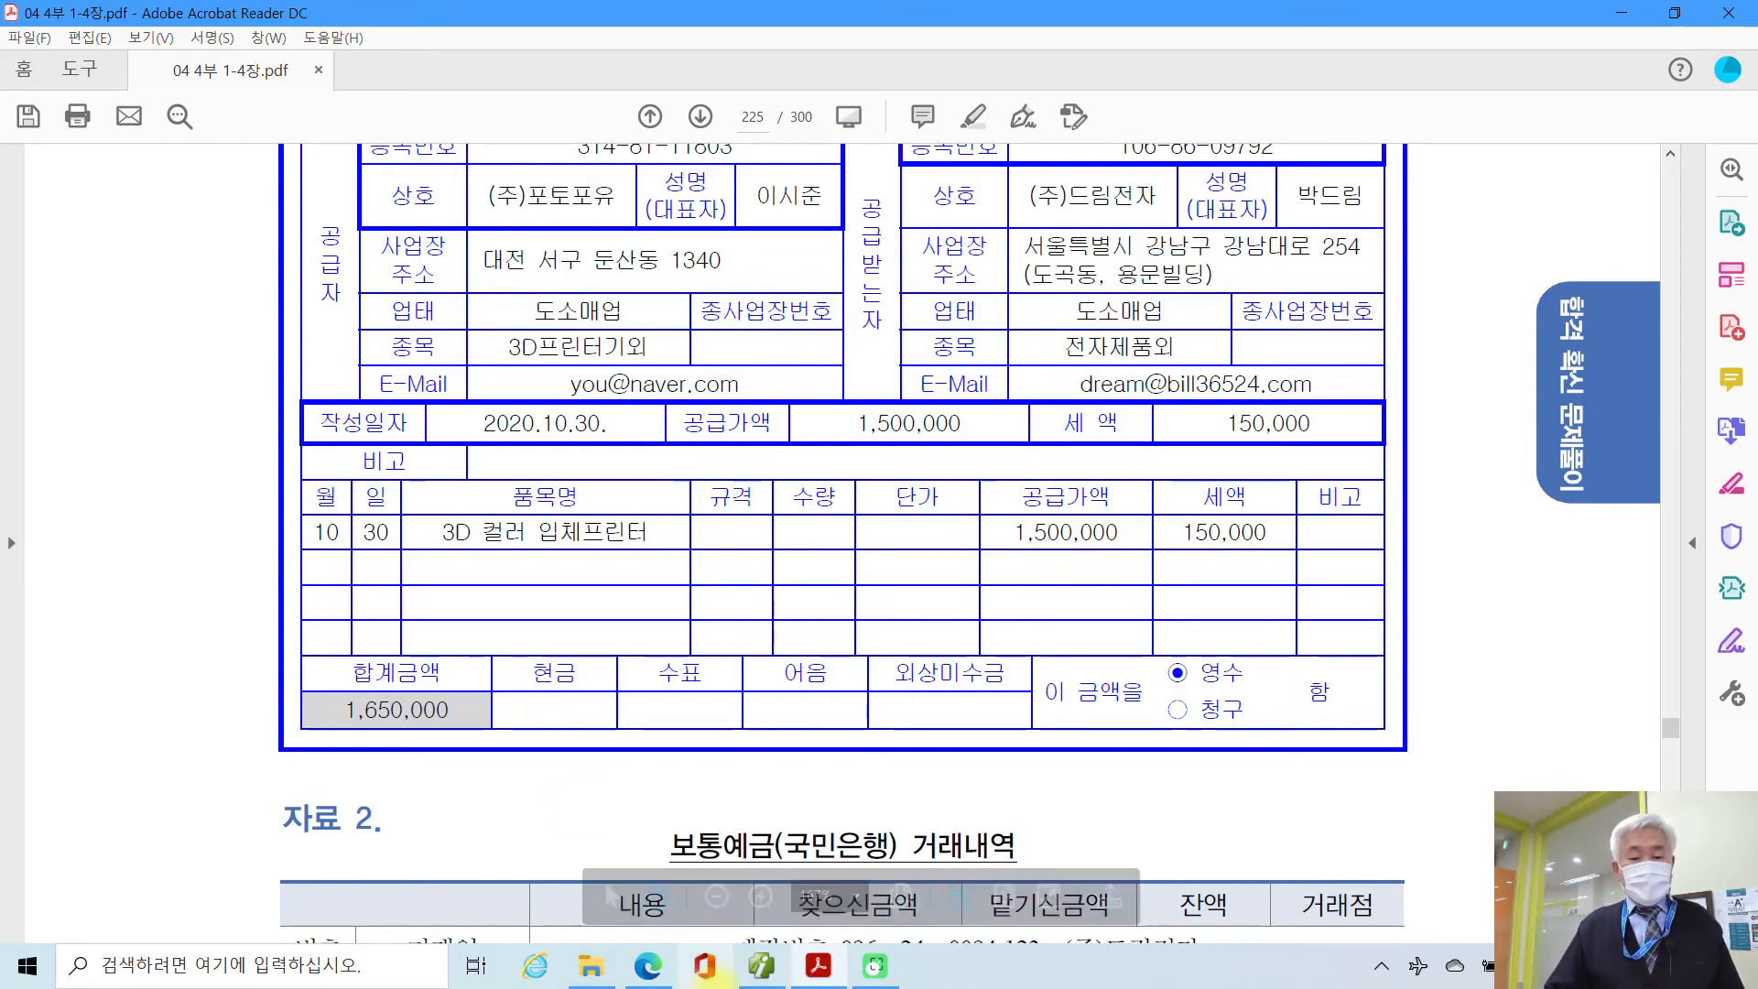
click(800, 970)
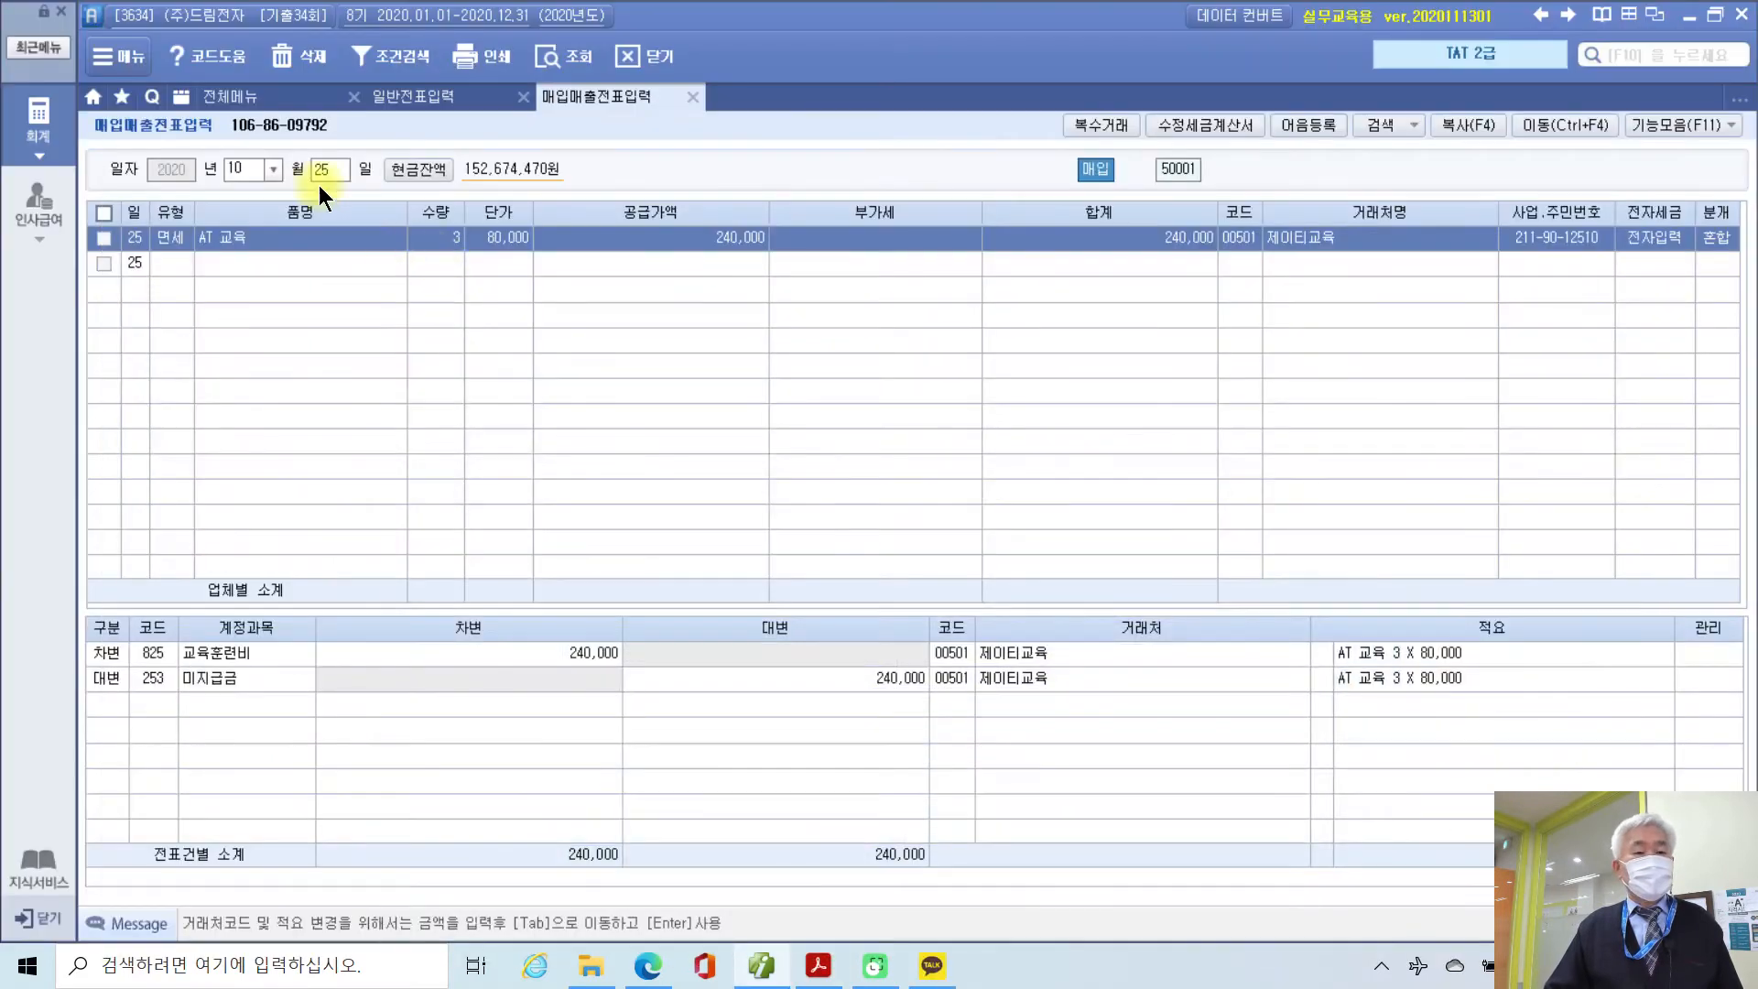
Step: Start a new voucher row dated 10/30 with type 54 불공
click(316, 168)
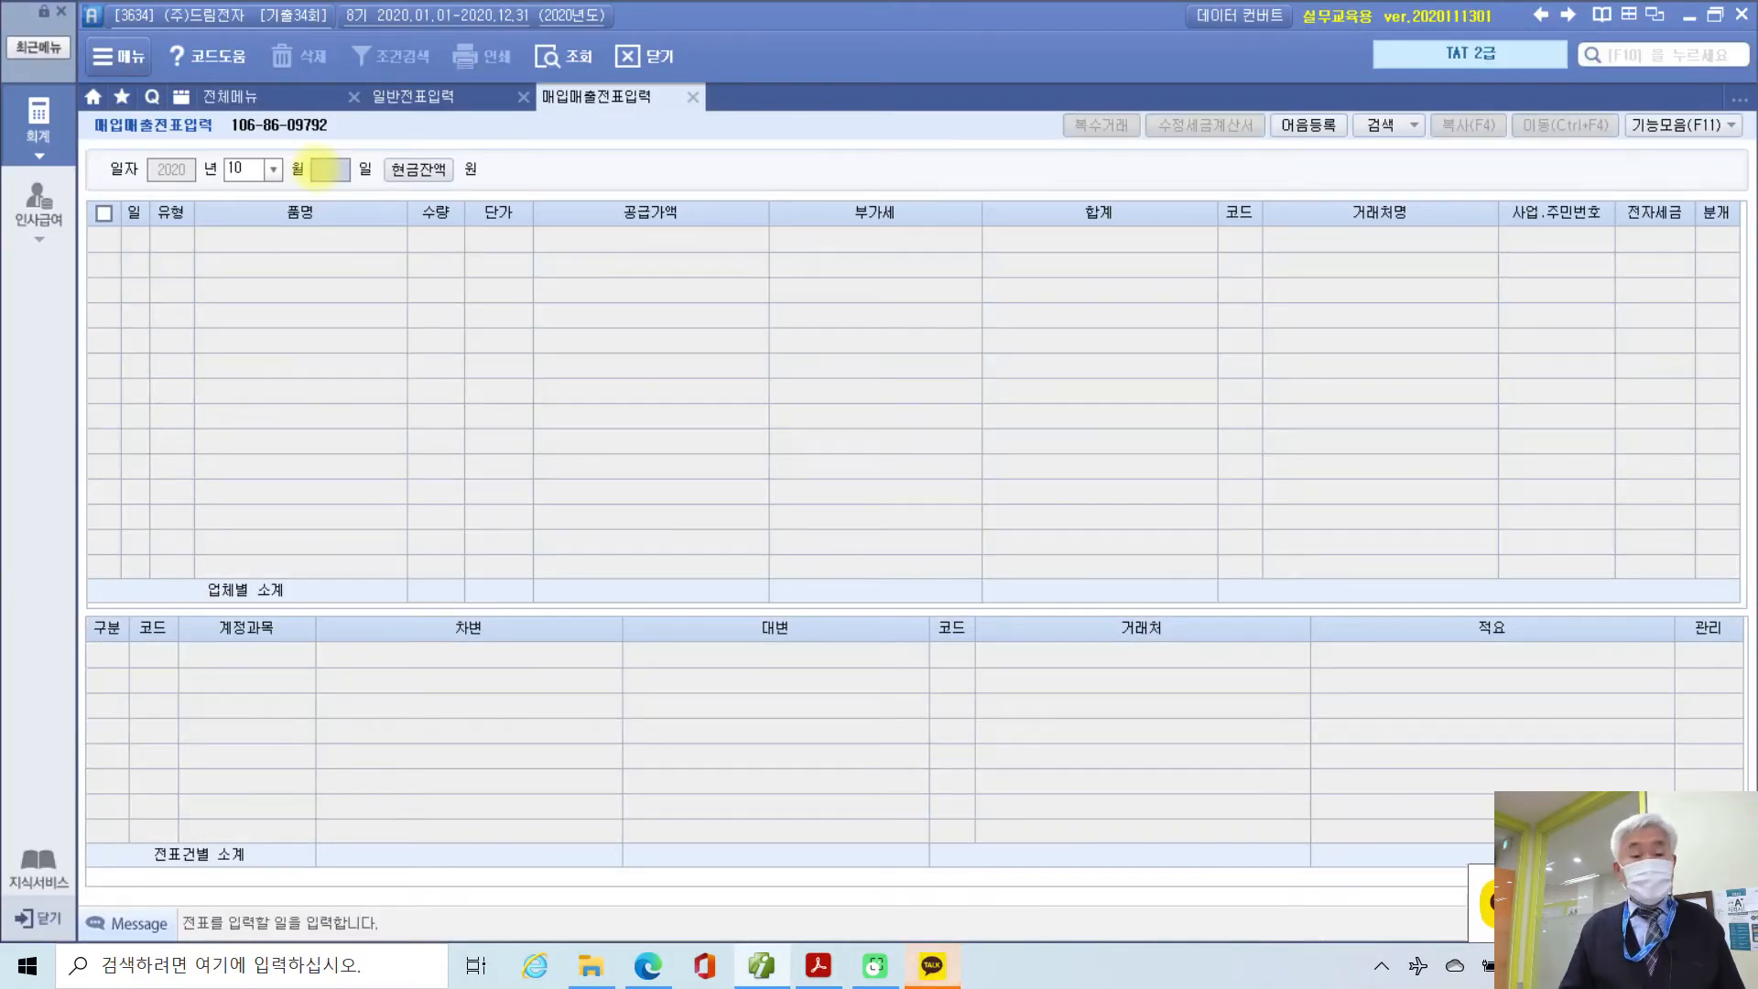
text(30)
key(Return)
key(Return)
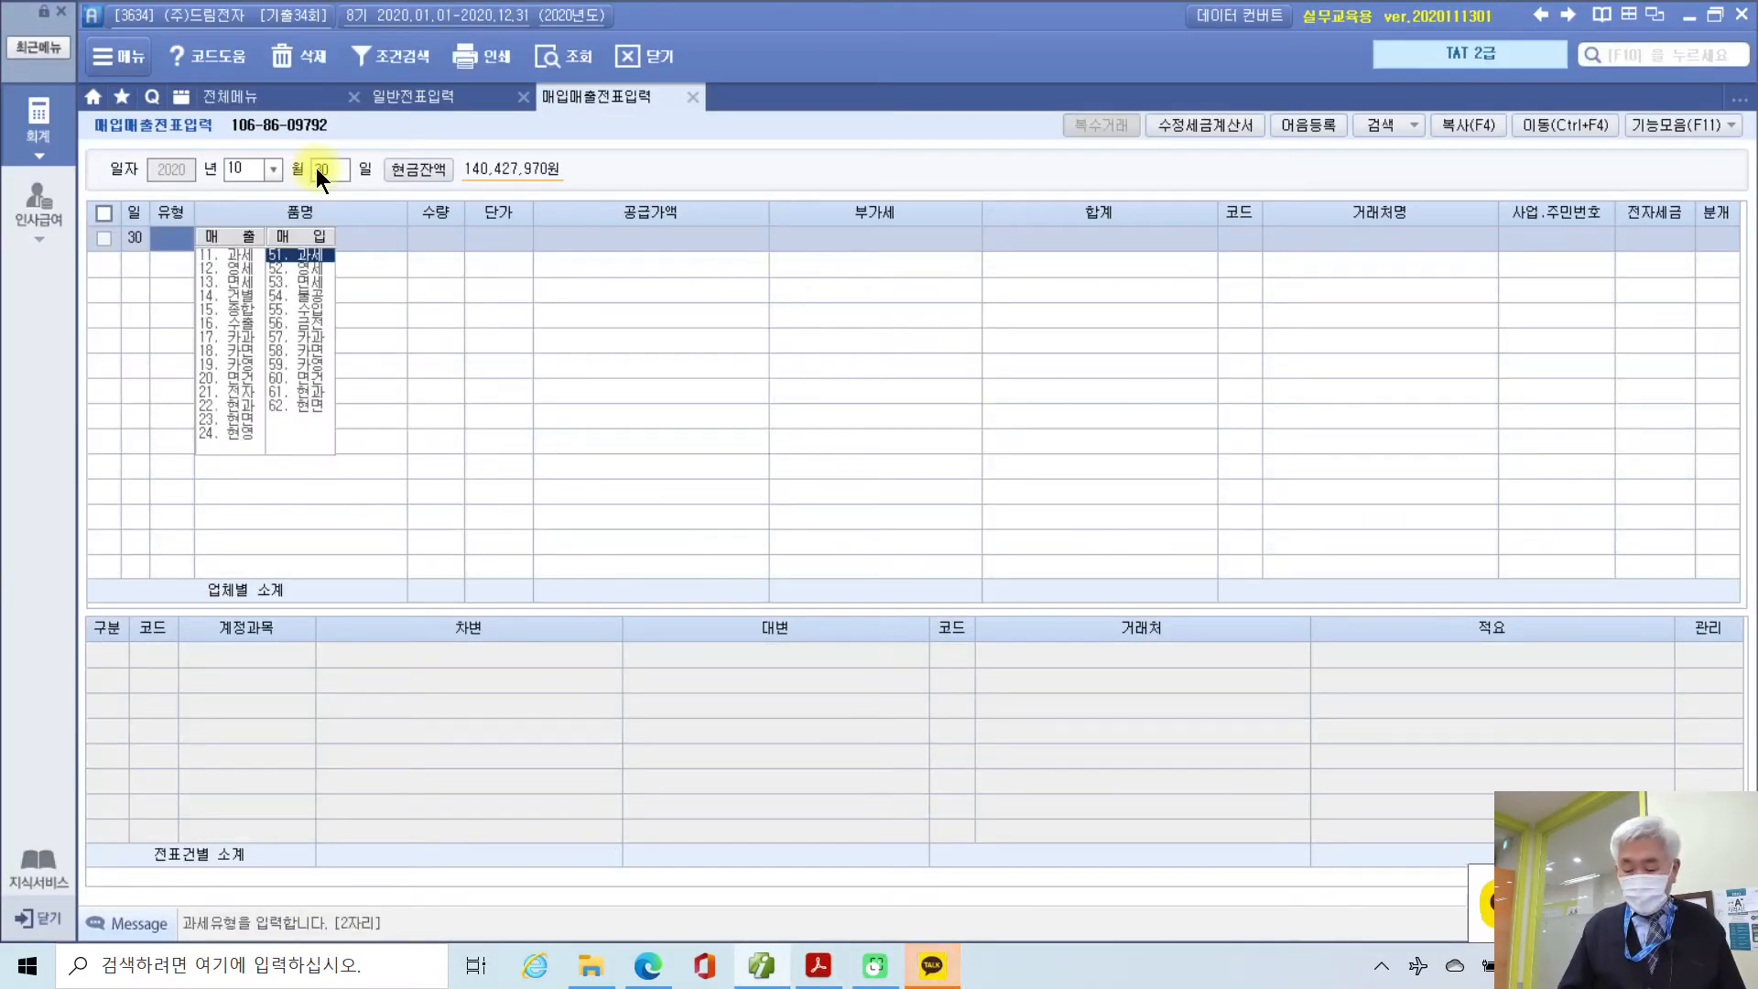
text(54)
key(Return)
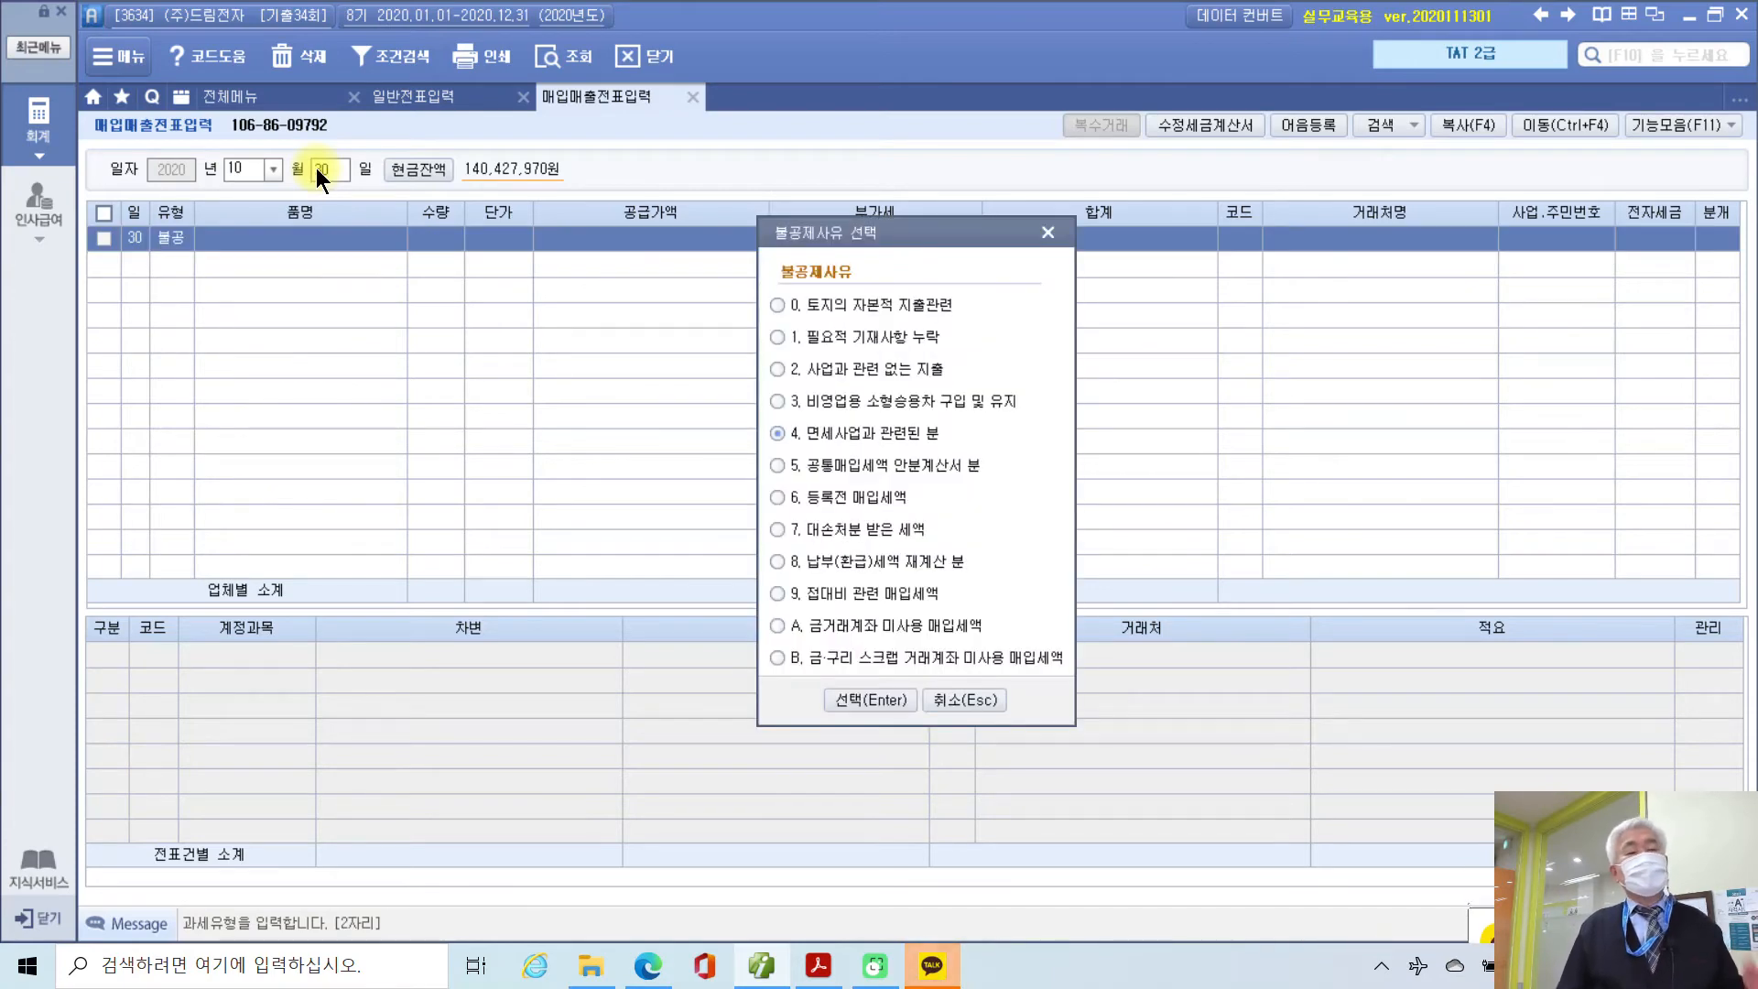
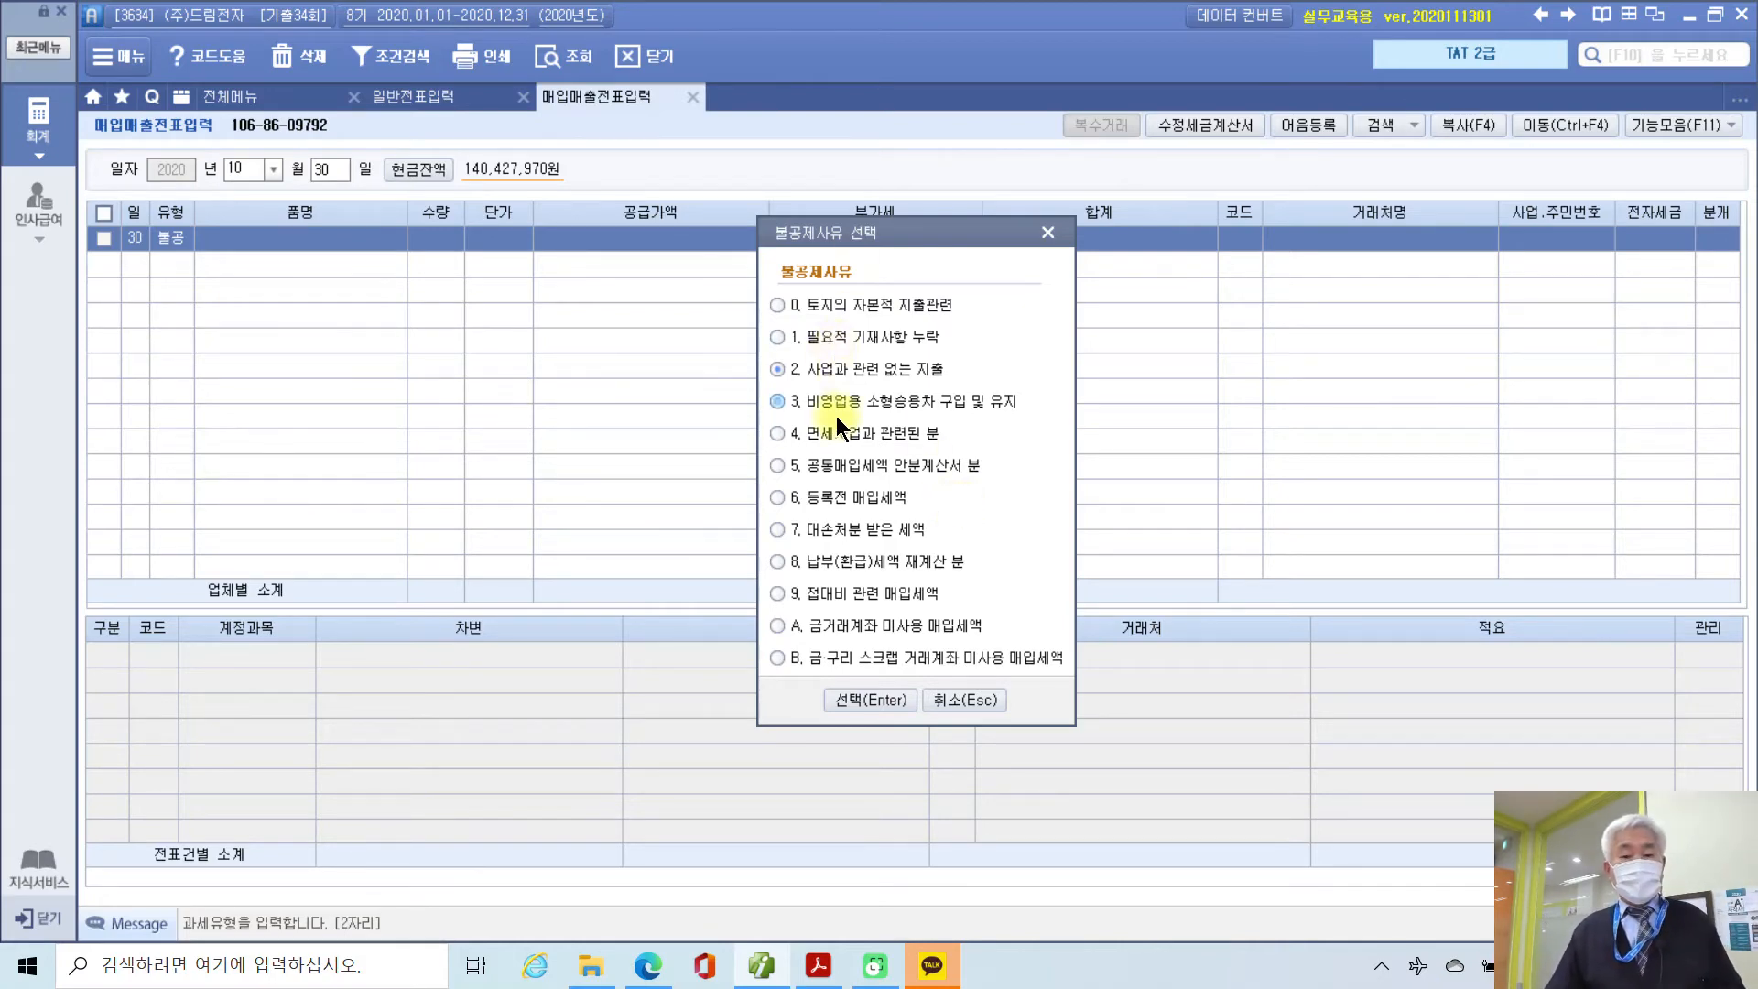
Step: Confirm the non-deductible reason, then enter item 3D 컬러 입체프린터 with supply amount 1,500,000
click(864, 695)
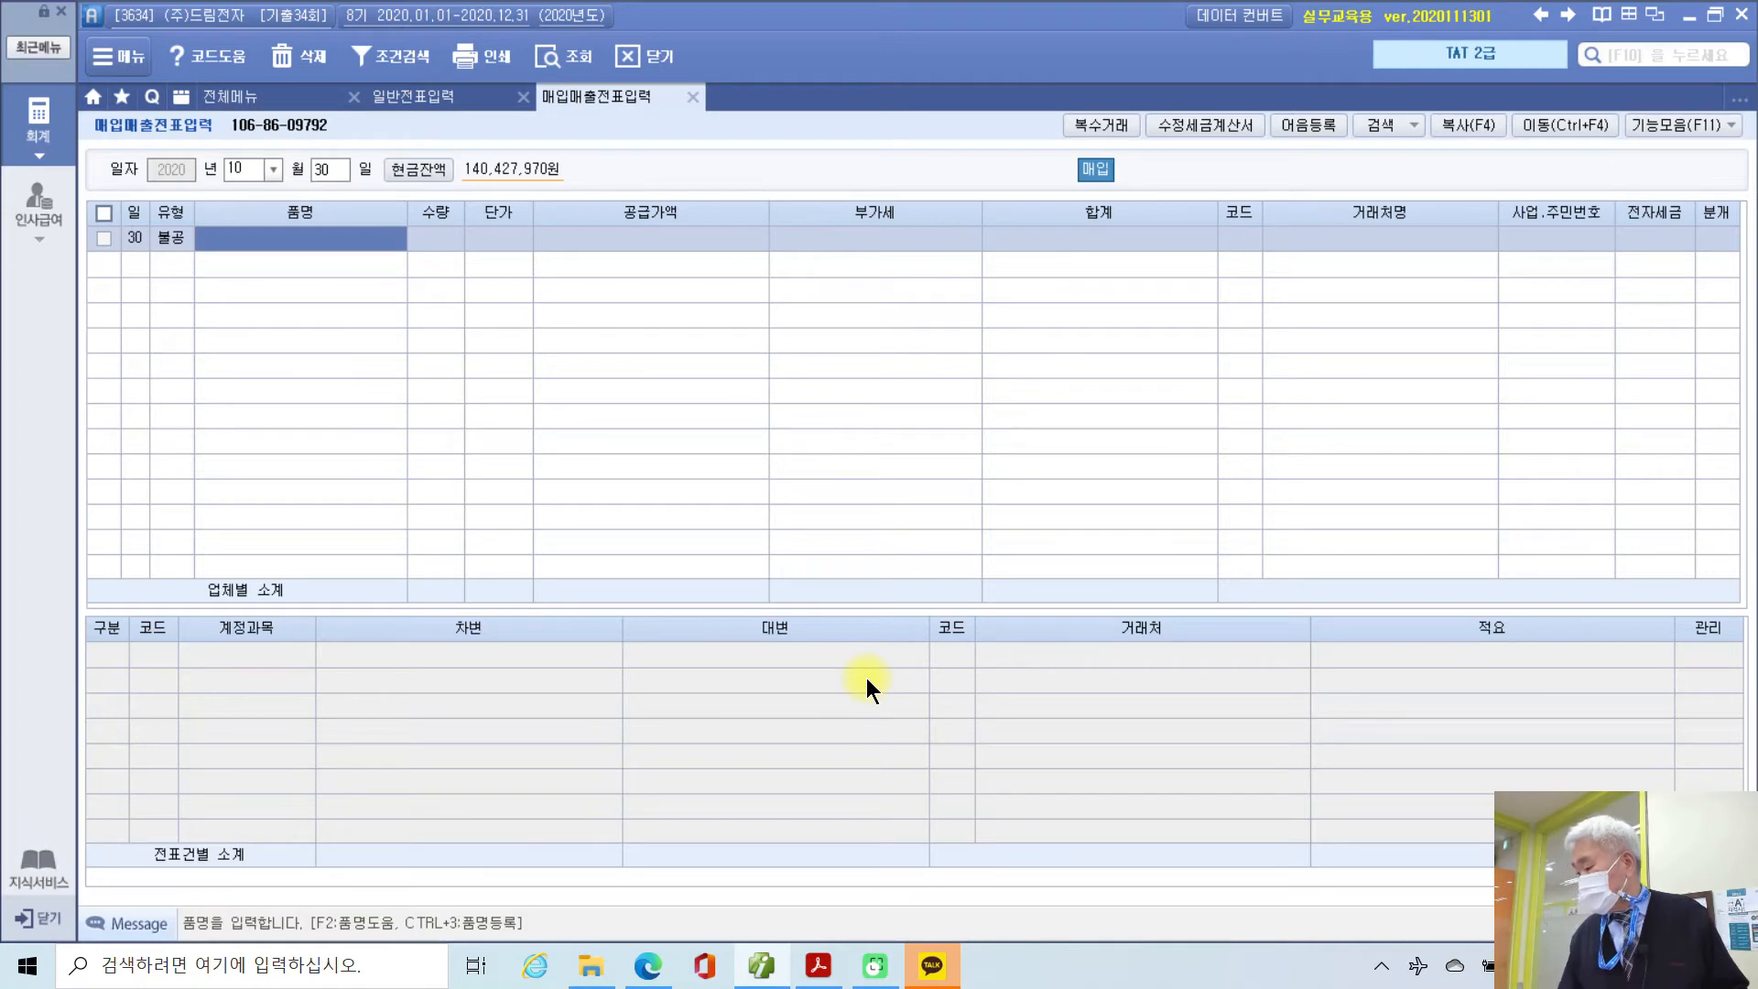
click(818, 966)
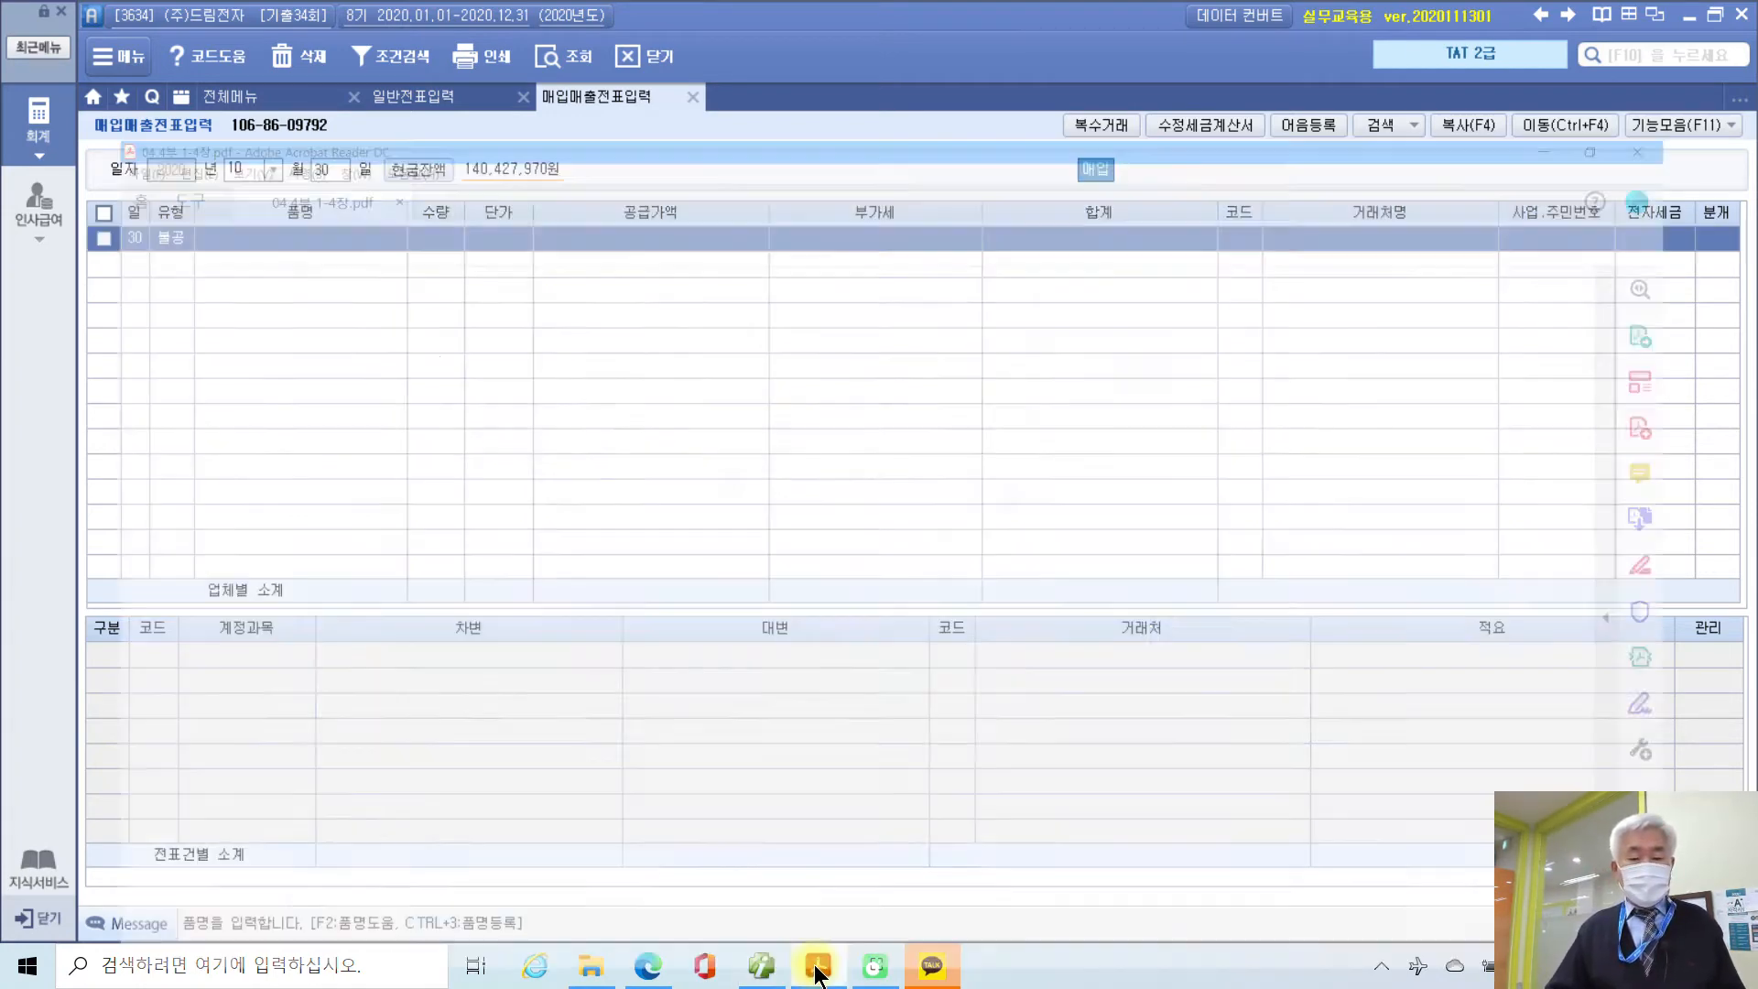
drag(646, 532, 449, 529)
key(ctrl+c)
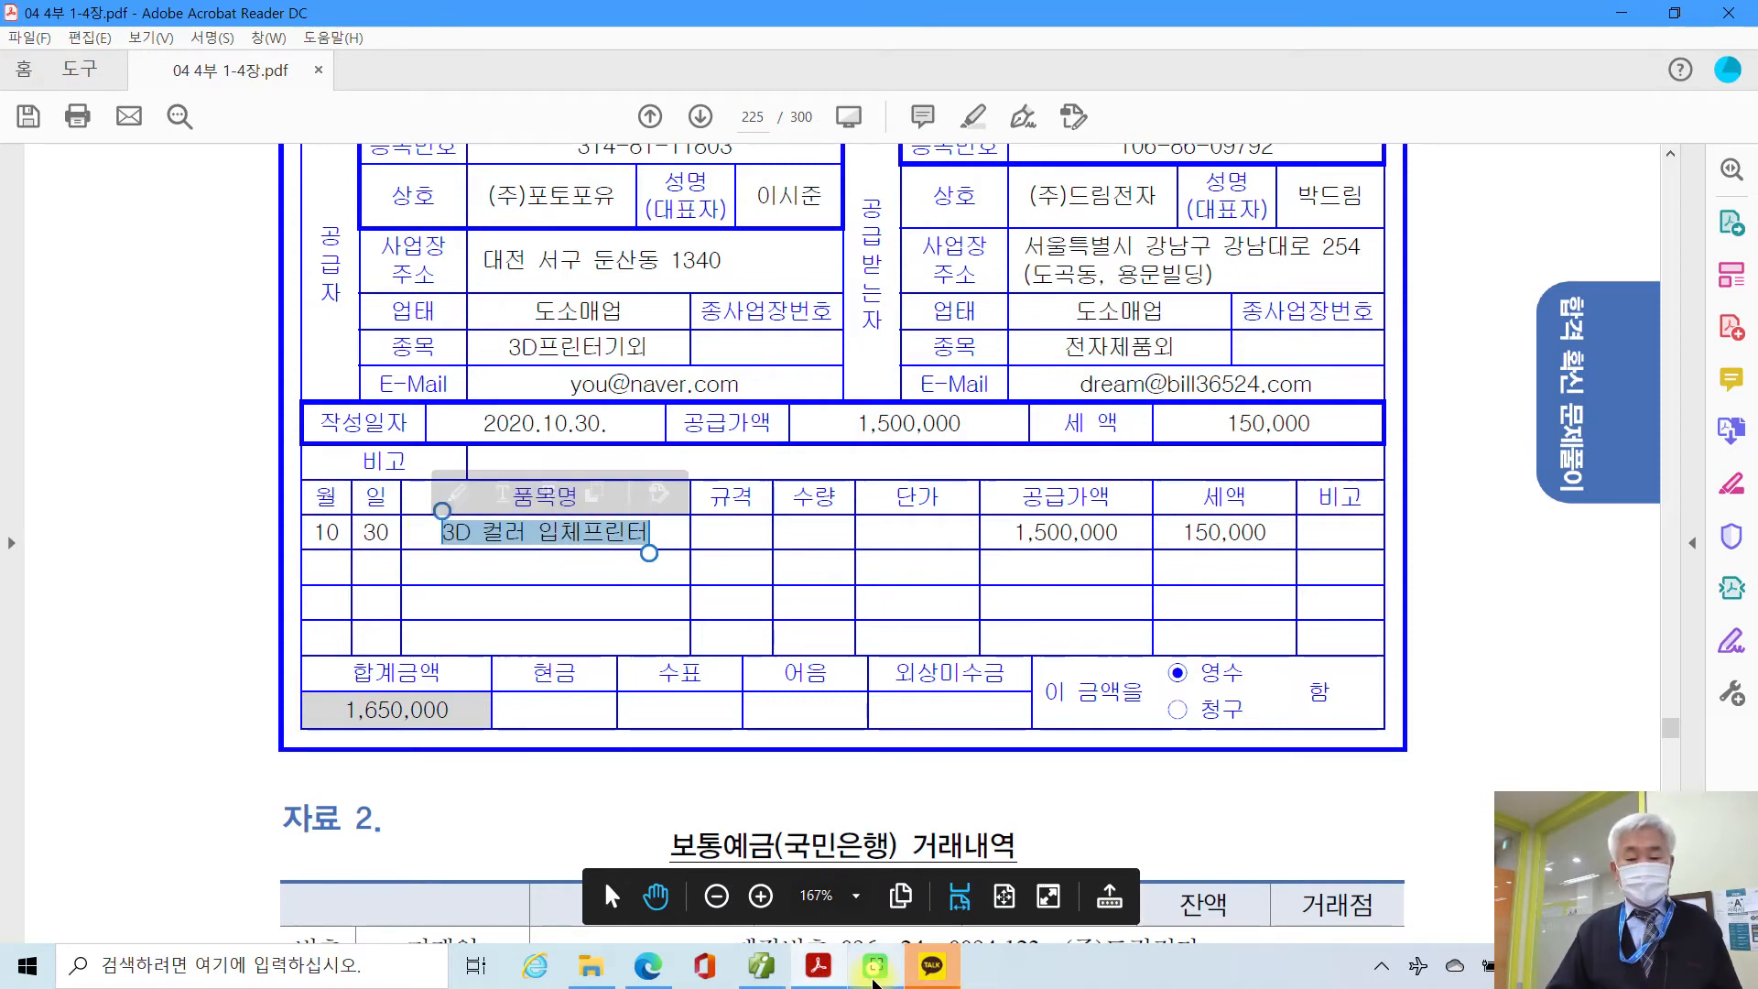
click(761, 966)
key(ctrl+v)
key(Return)
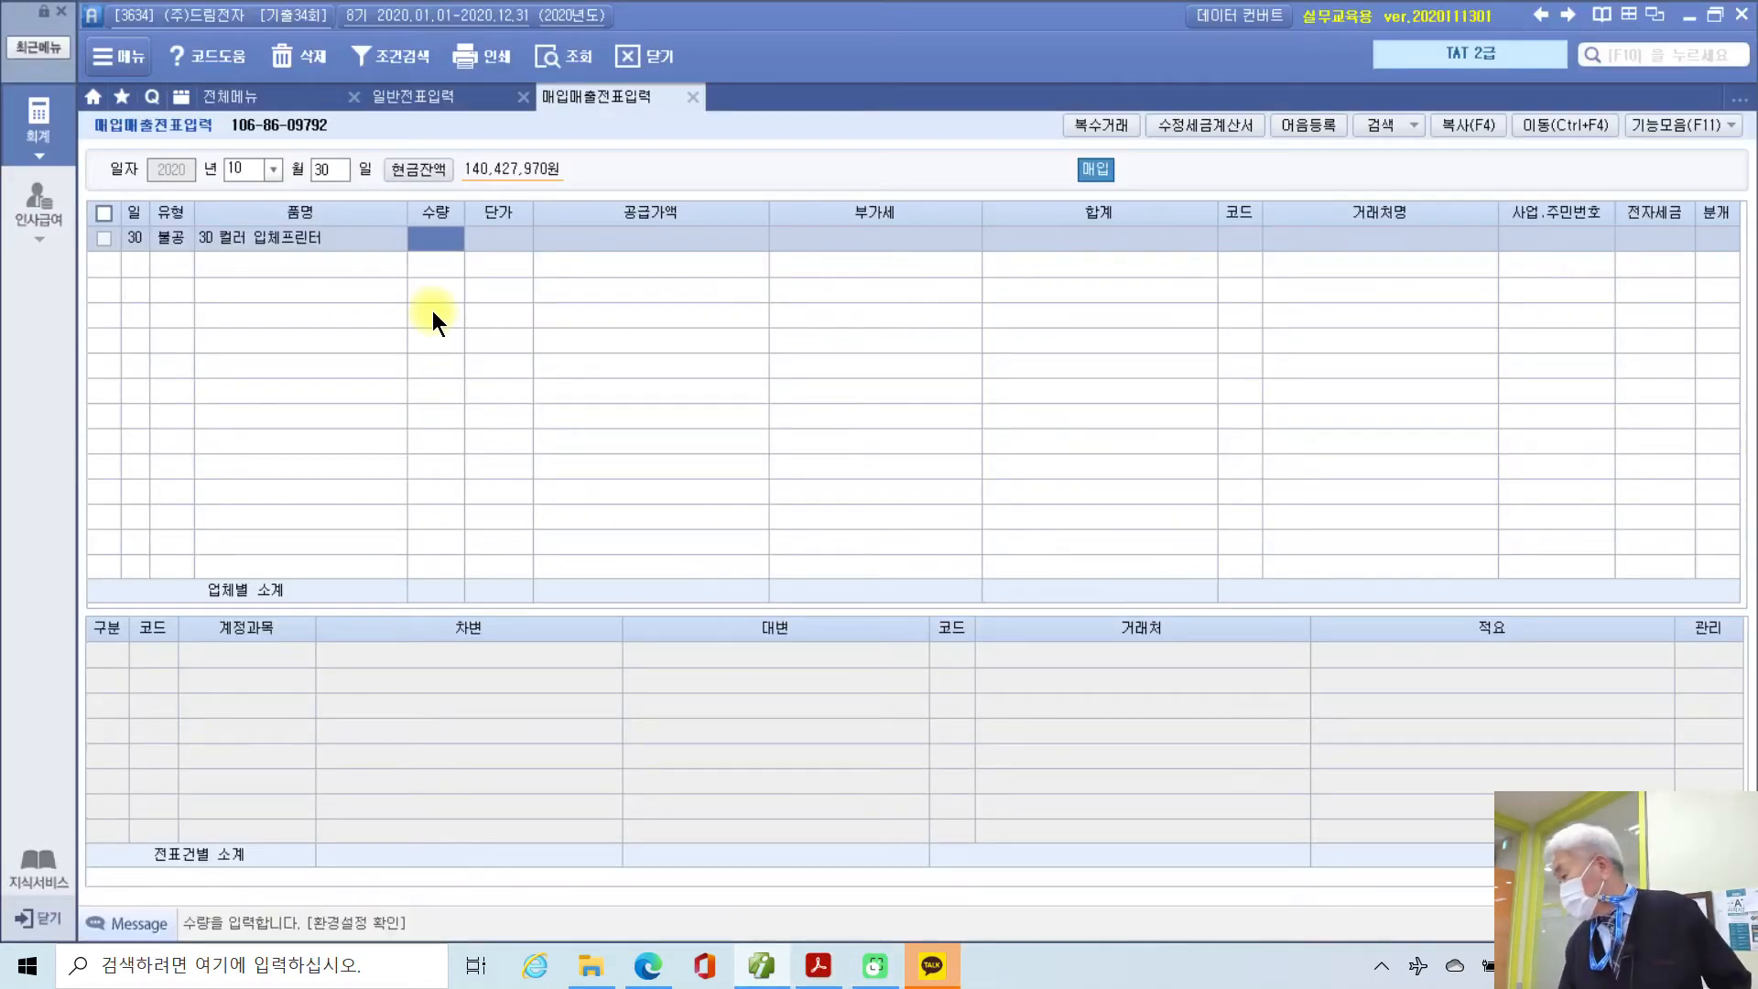
key(Return)
key(Return)
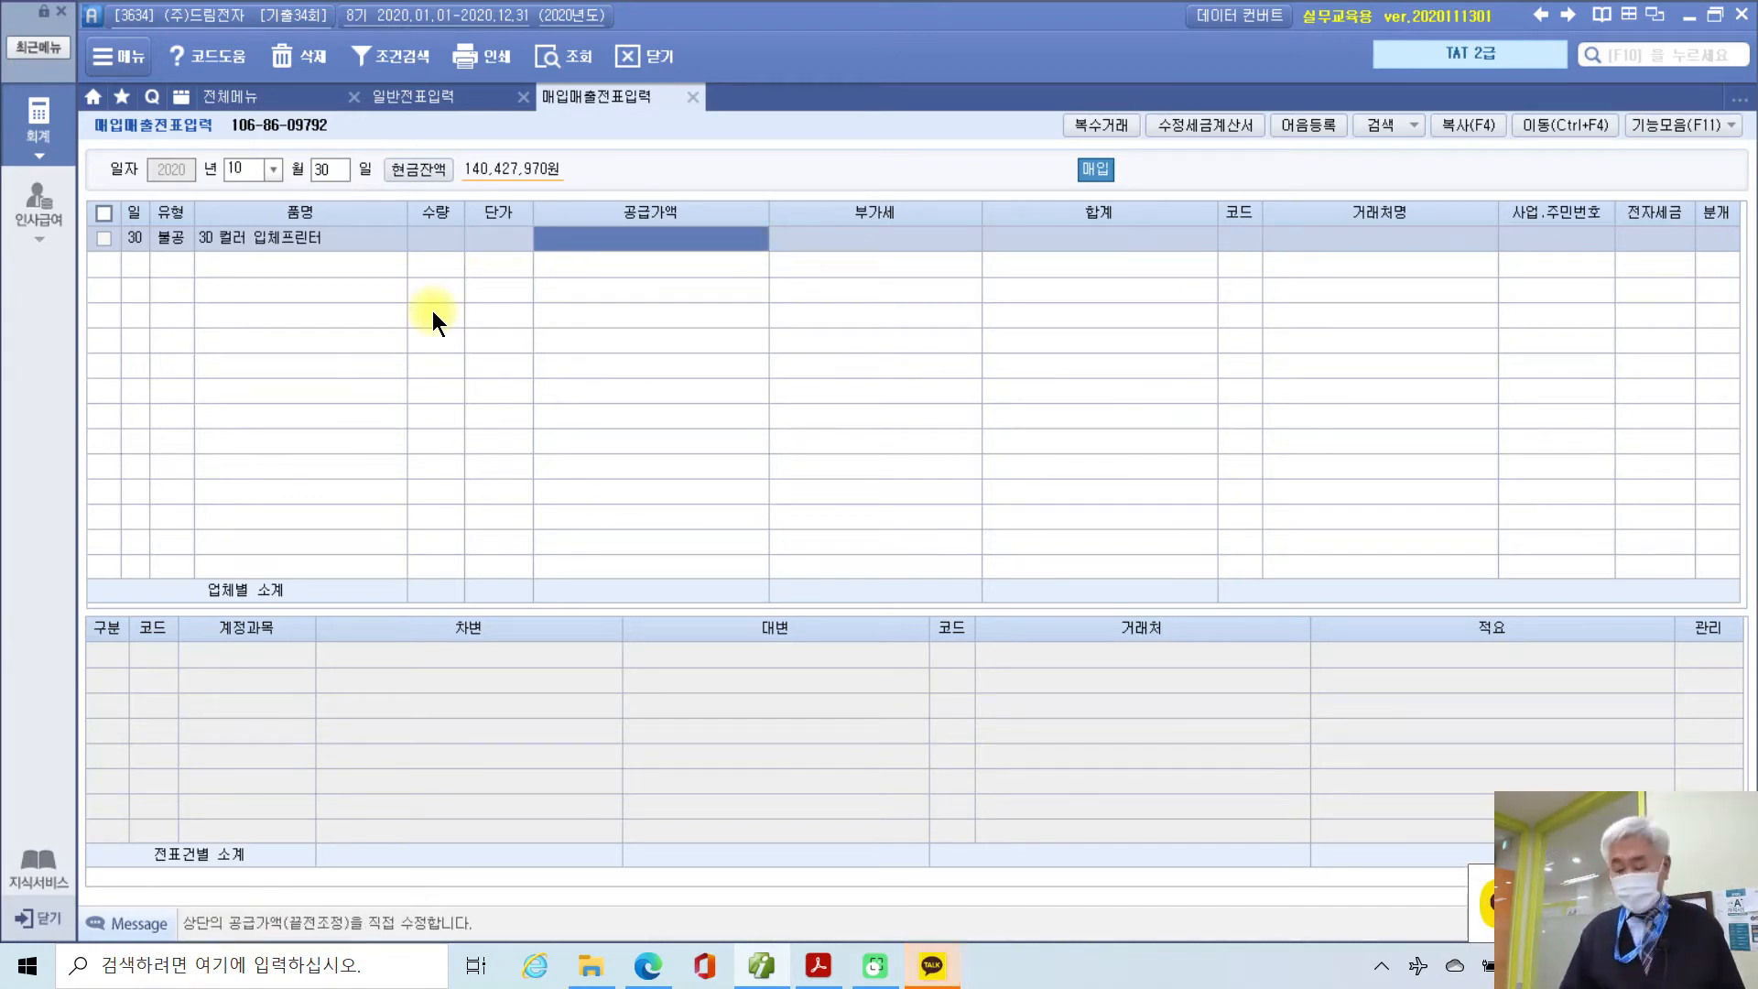
text(1500000)
key(Return)
key(Return)
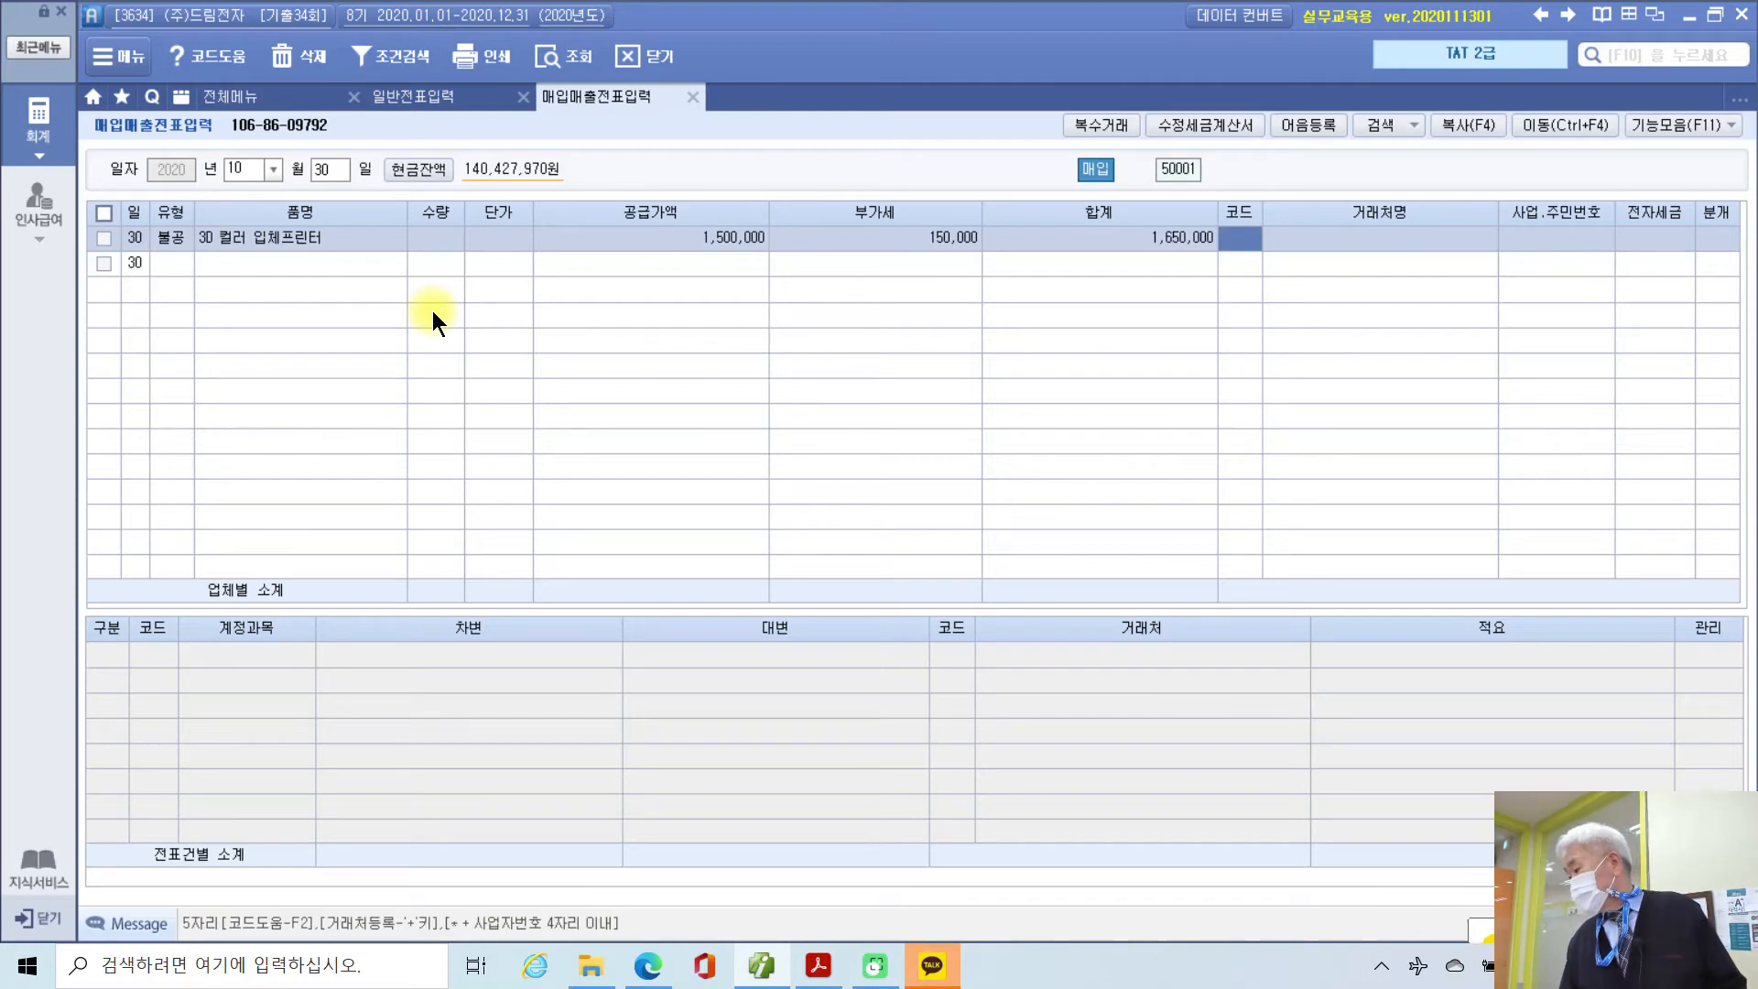
Step: Choose supplier (주)포토포유, mark the invoice electronic (1) and use a mixed journal (3)
text(포토)
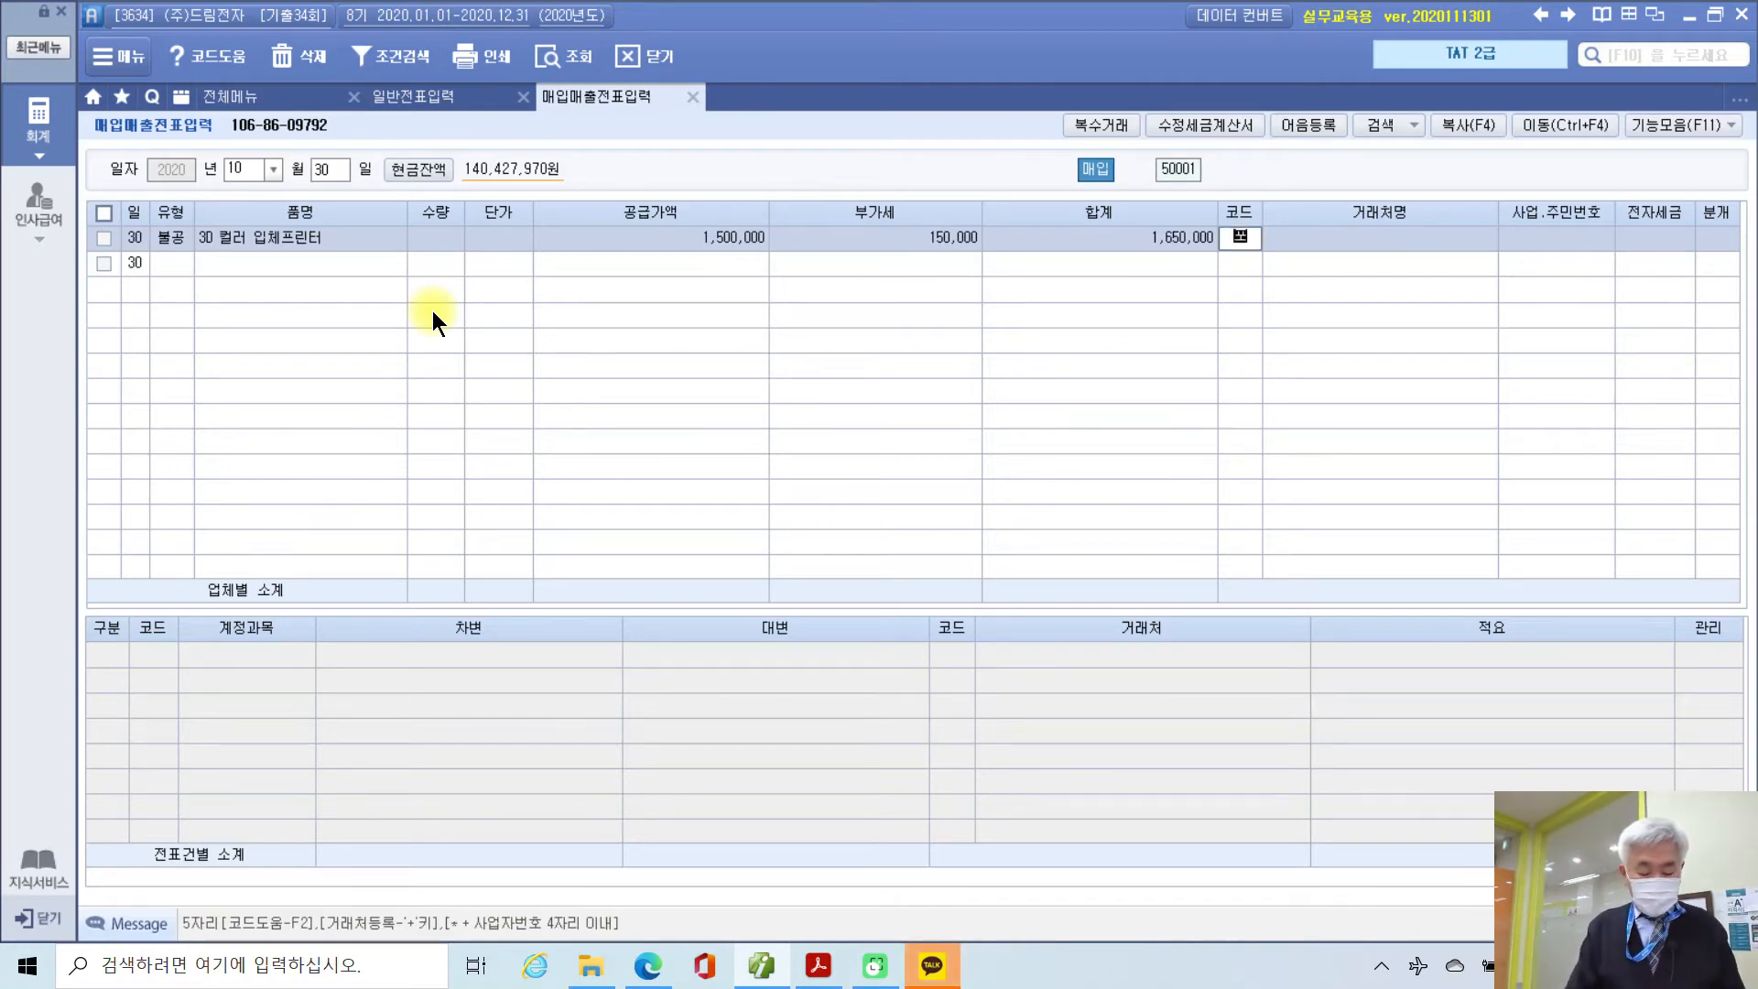
key(Return)
key(Return)
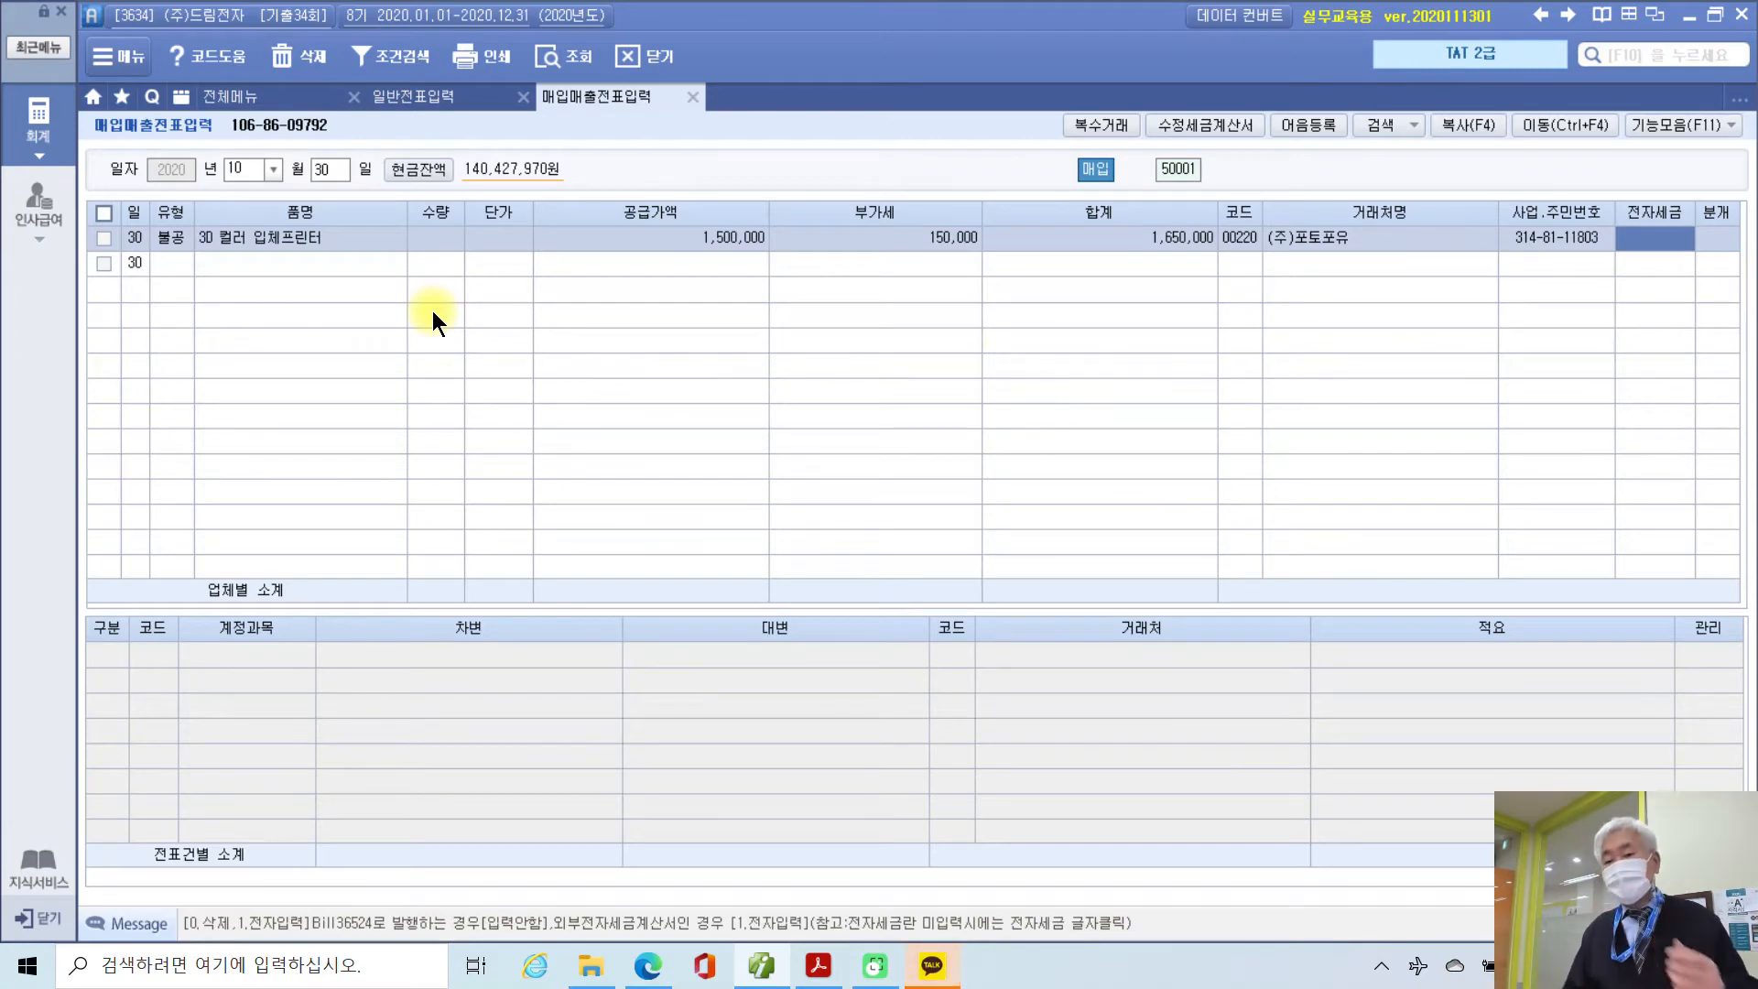
text(1)
key(Return)
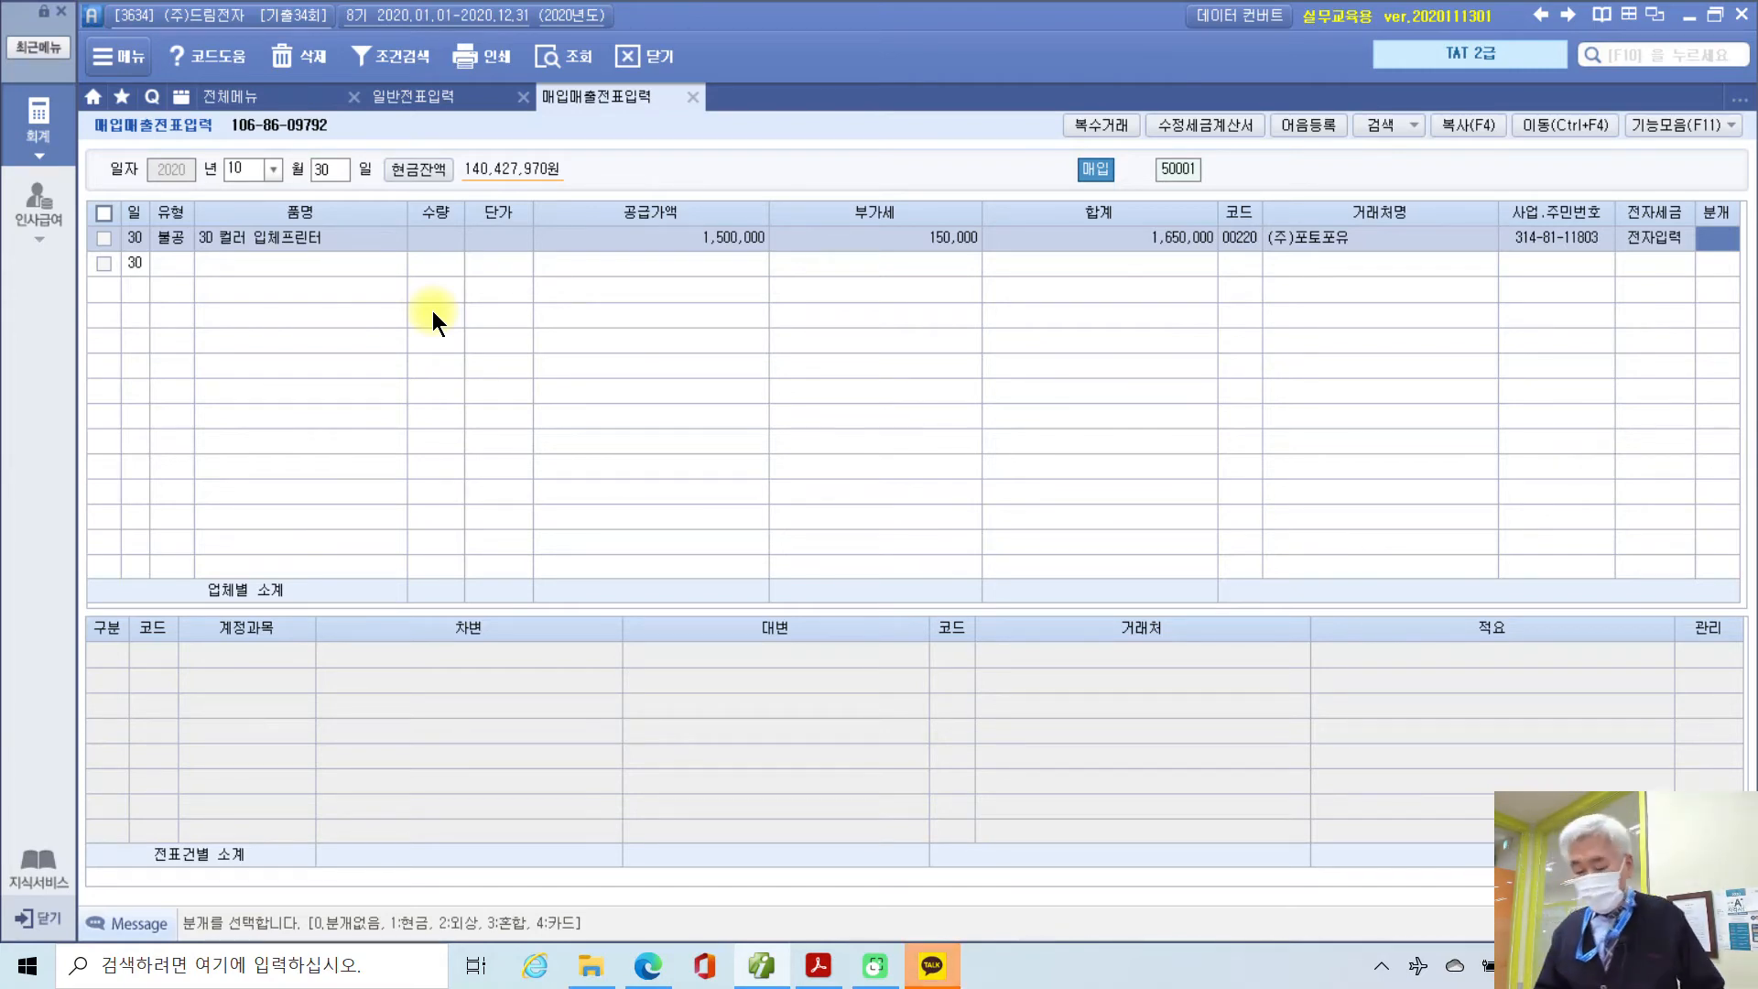
text(3)
key(Return)
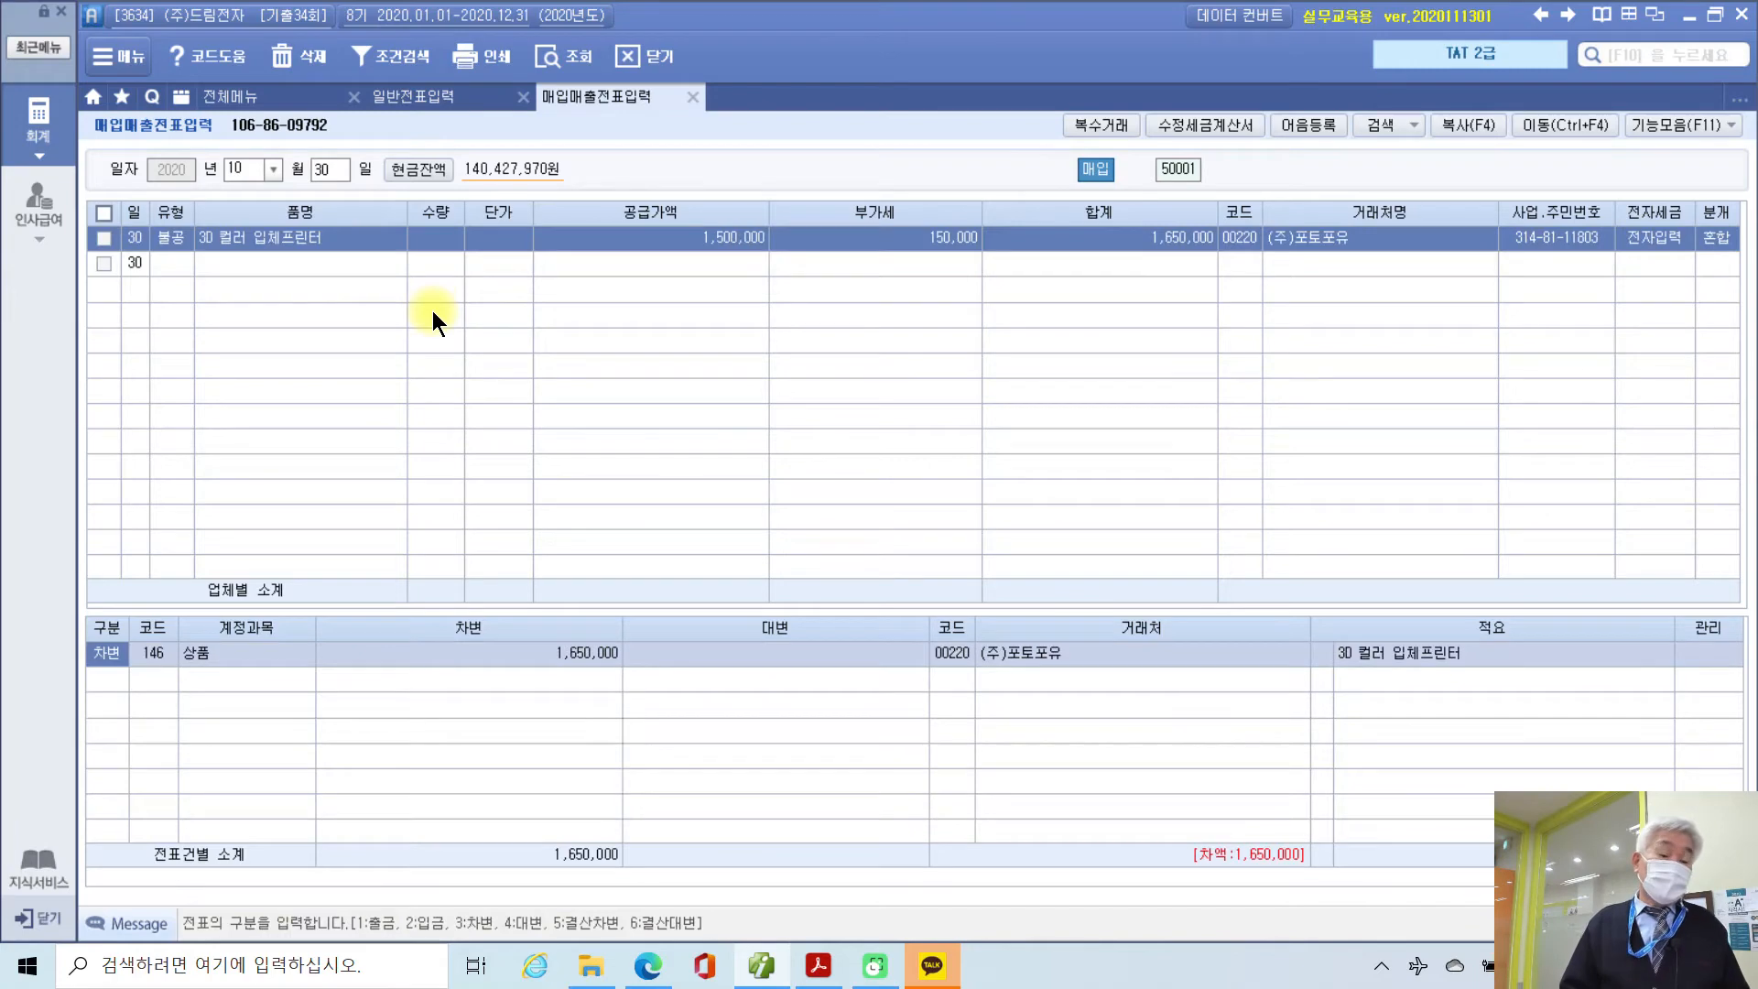
Step: Change the debit account from 813 접대비 to 933 기부금
key(Return)
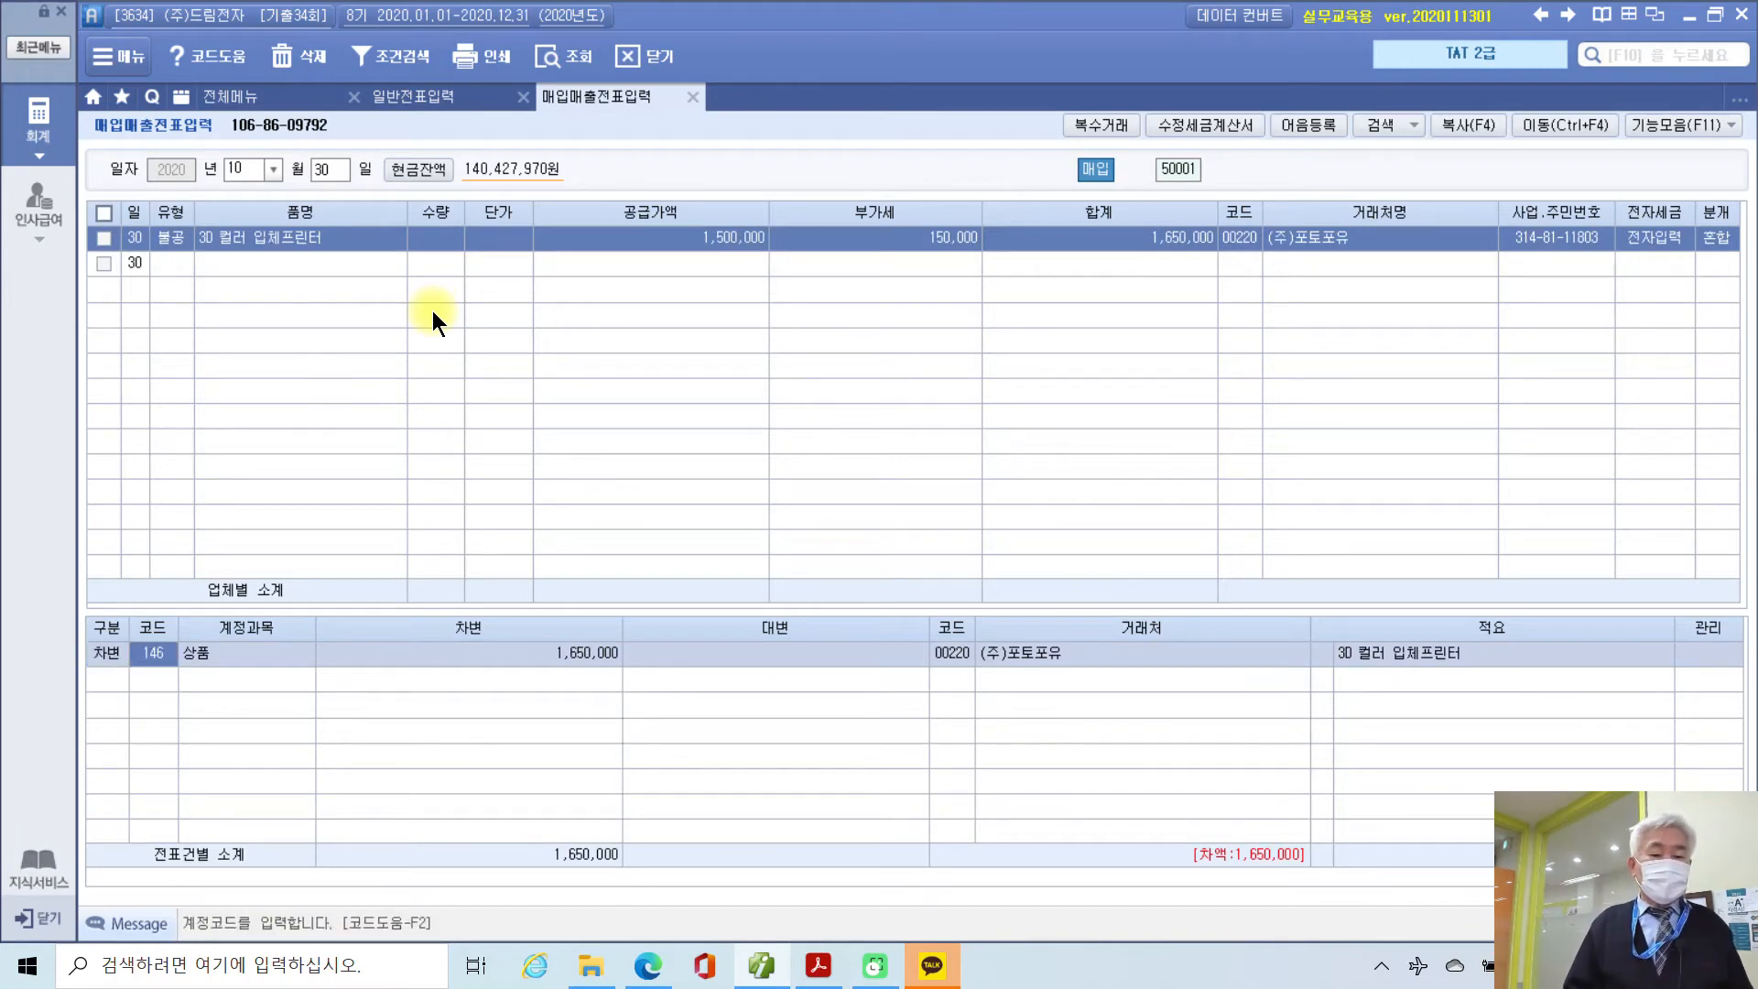
text(813)
key(Return)
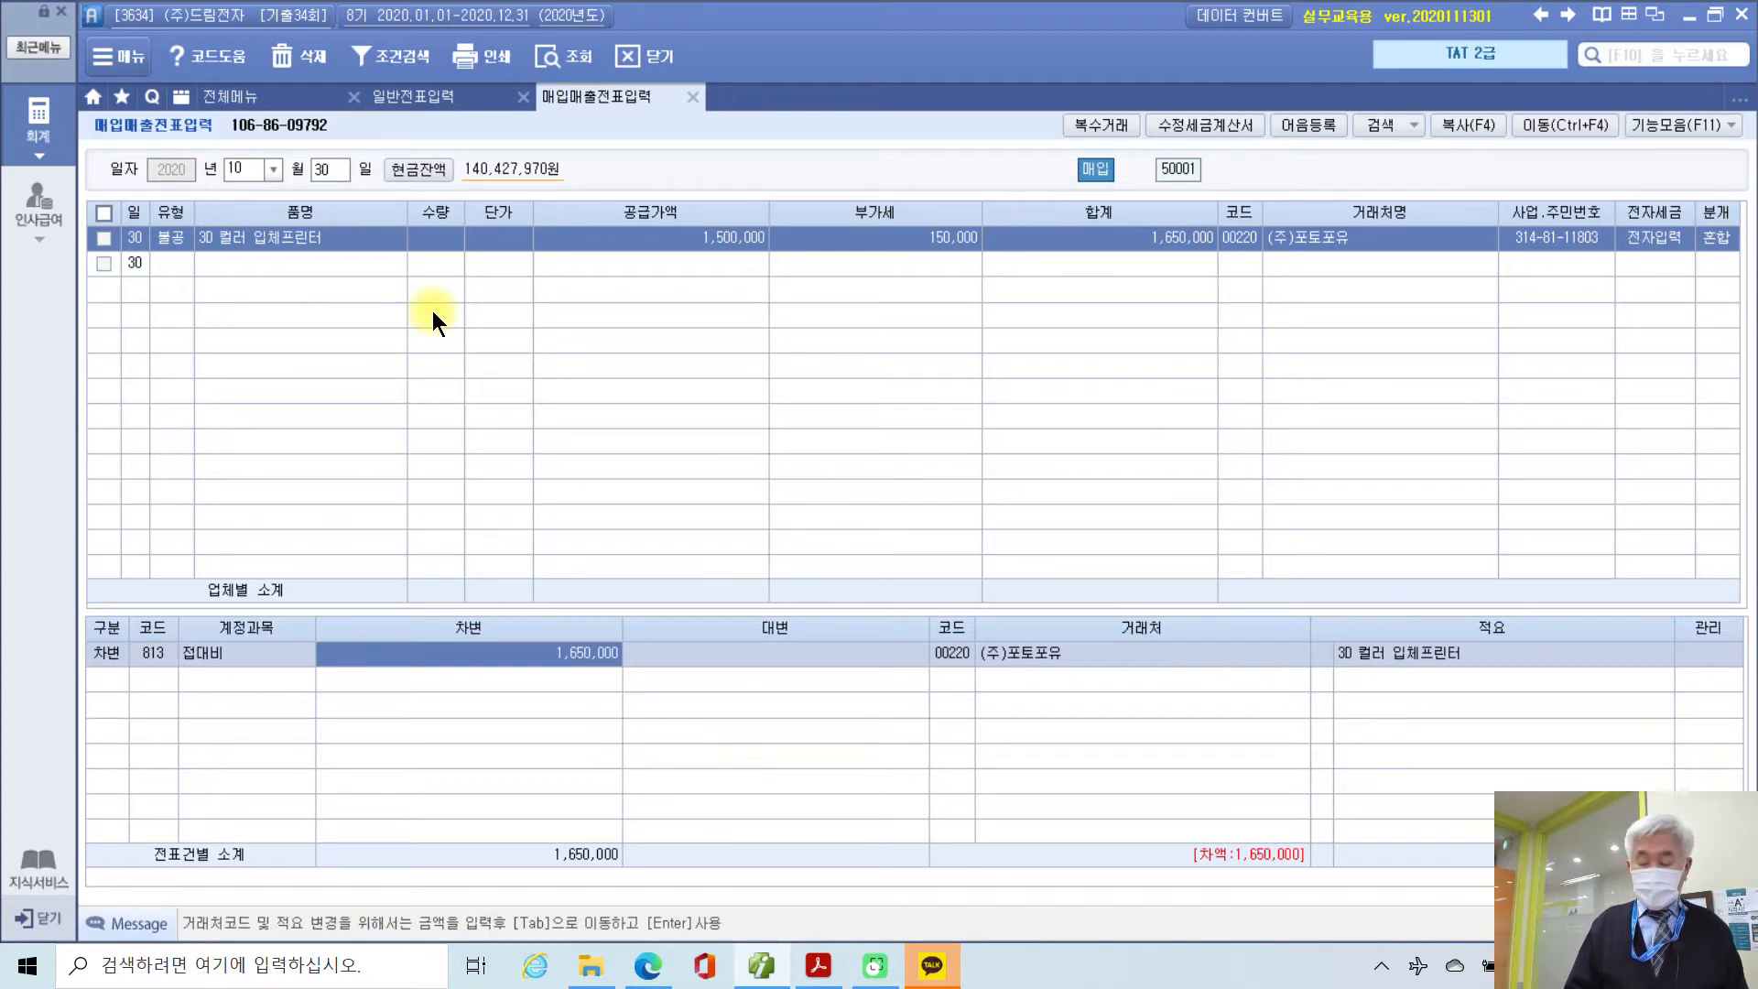
key(shift+Tab)
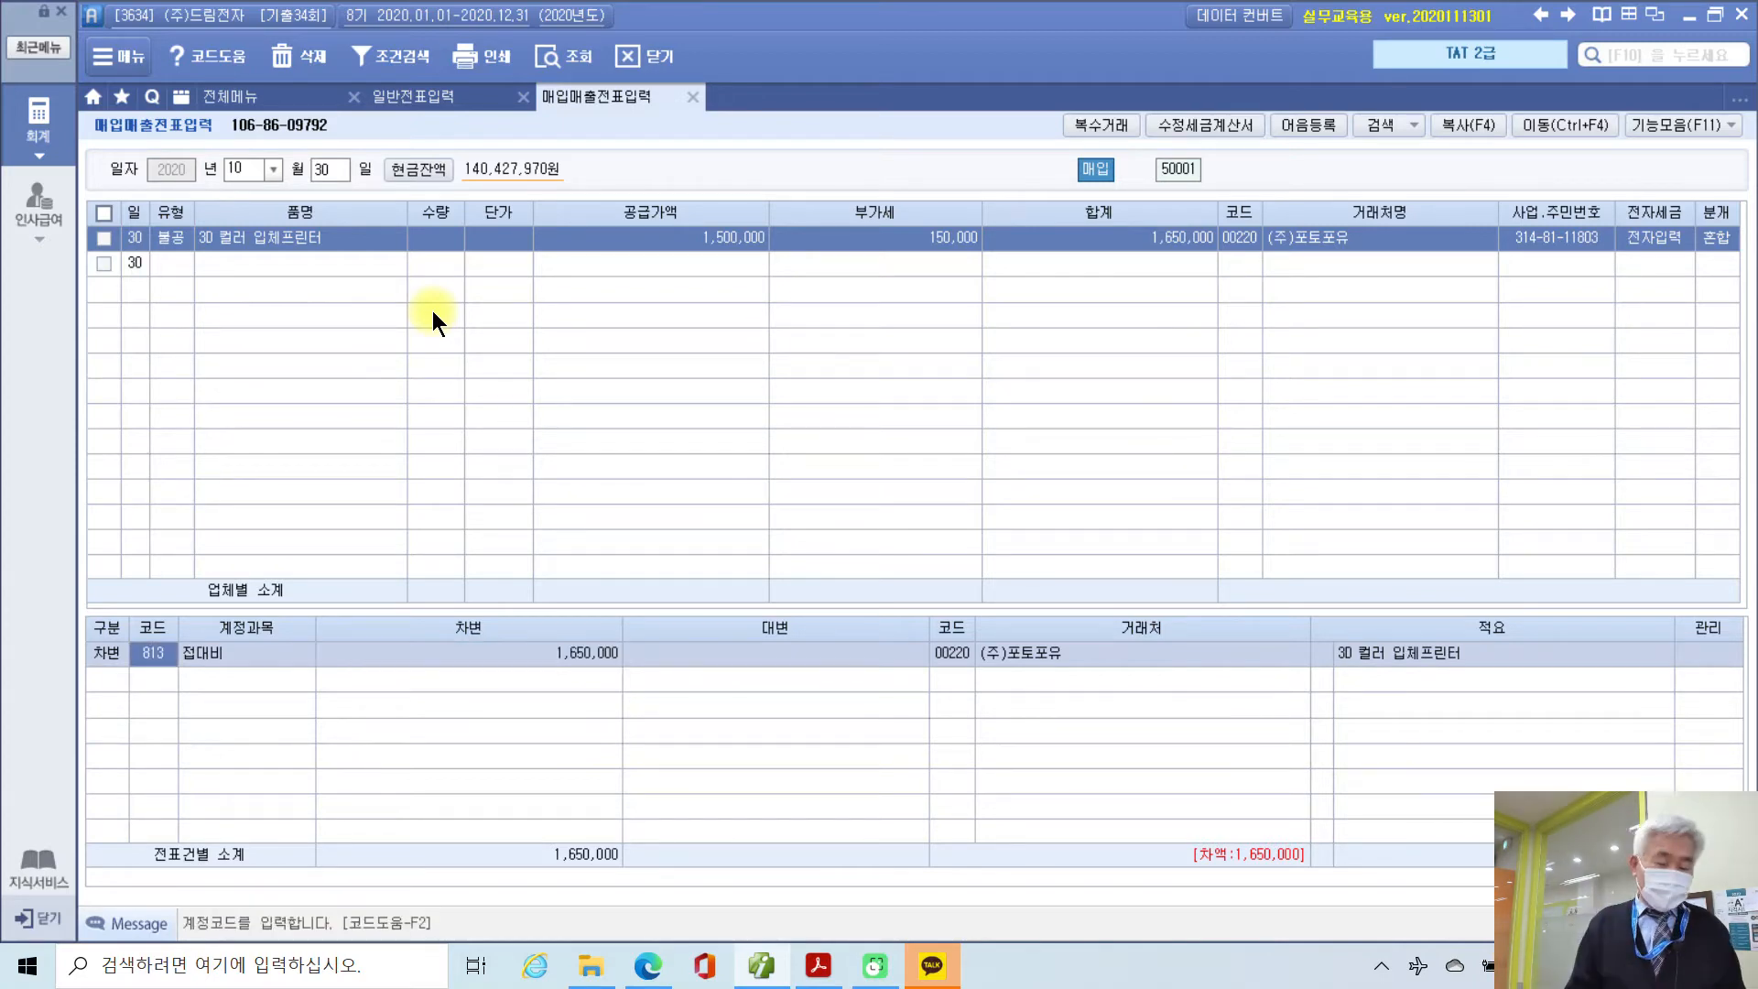
text(813)
key(Return)
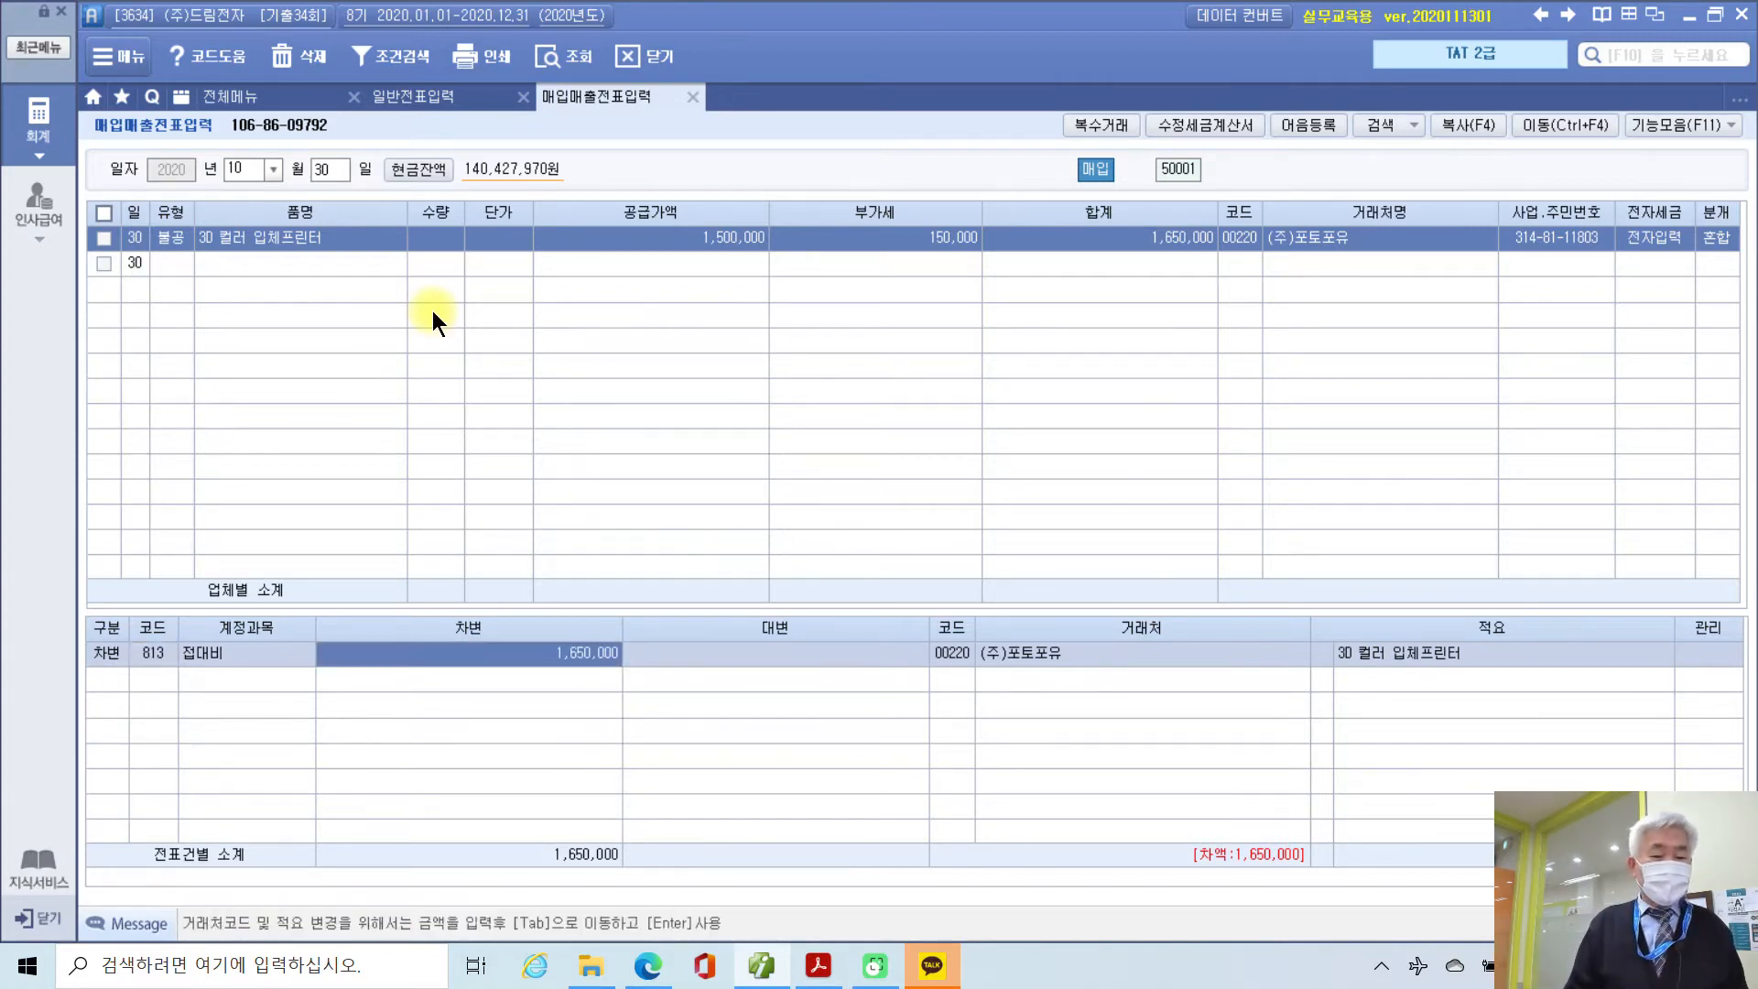
key(shift+Tab)
text(기부)
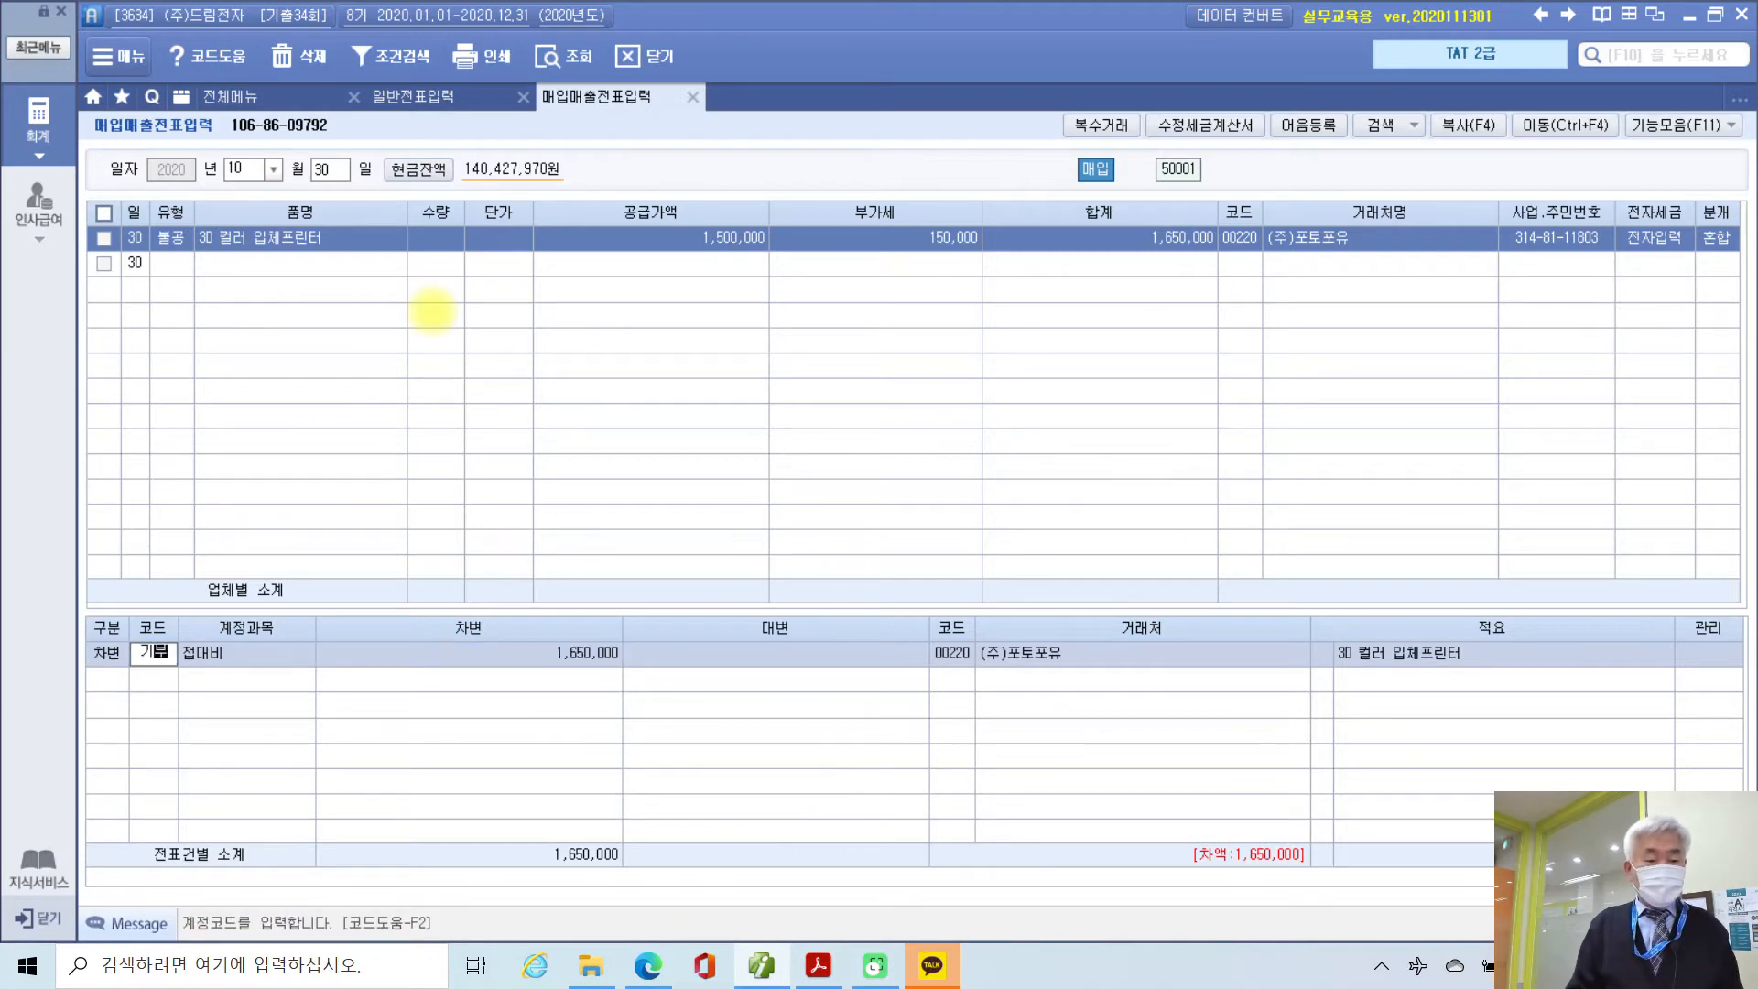
key(Return)
key(Down)
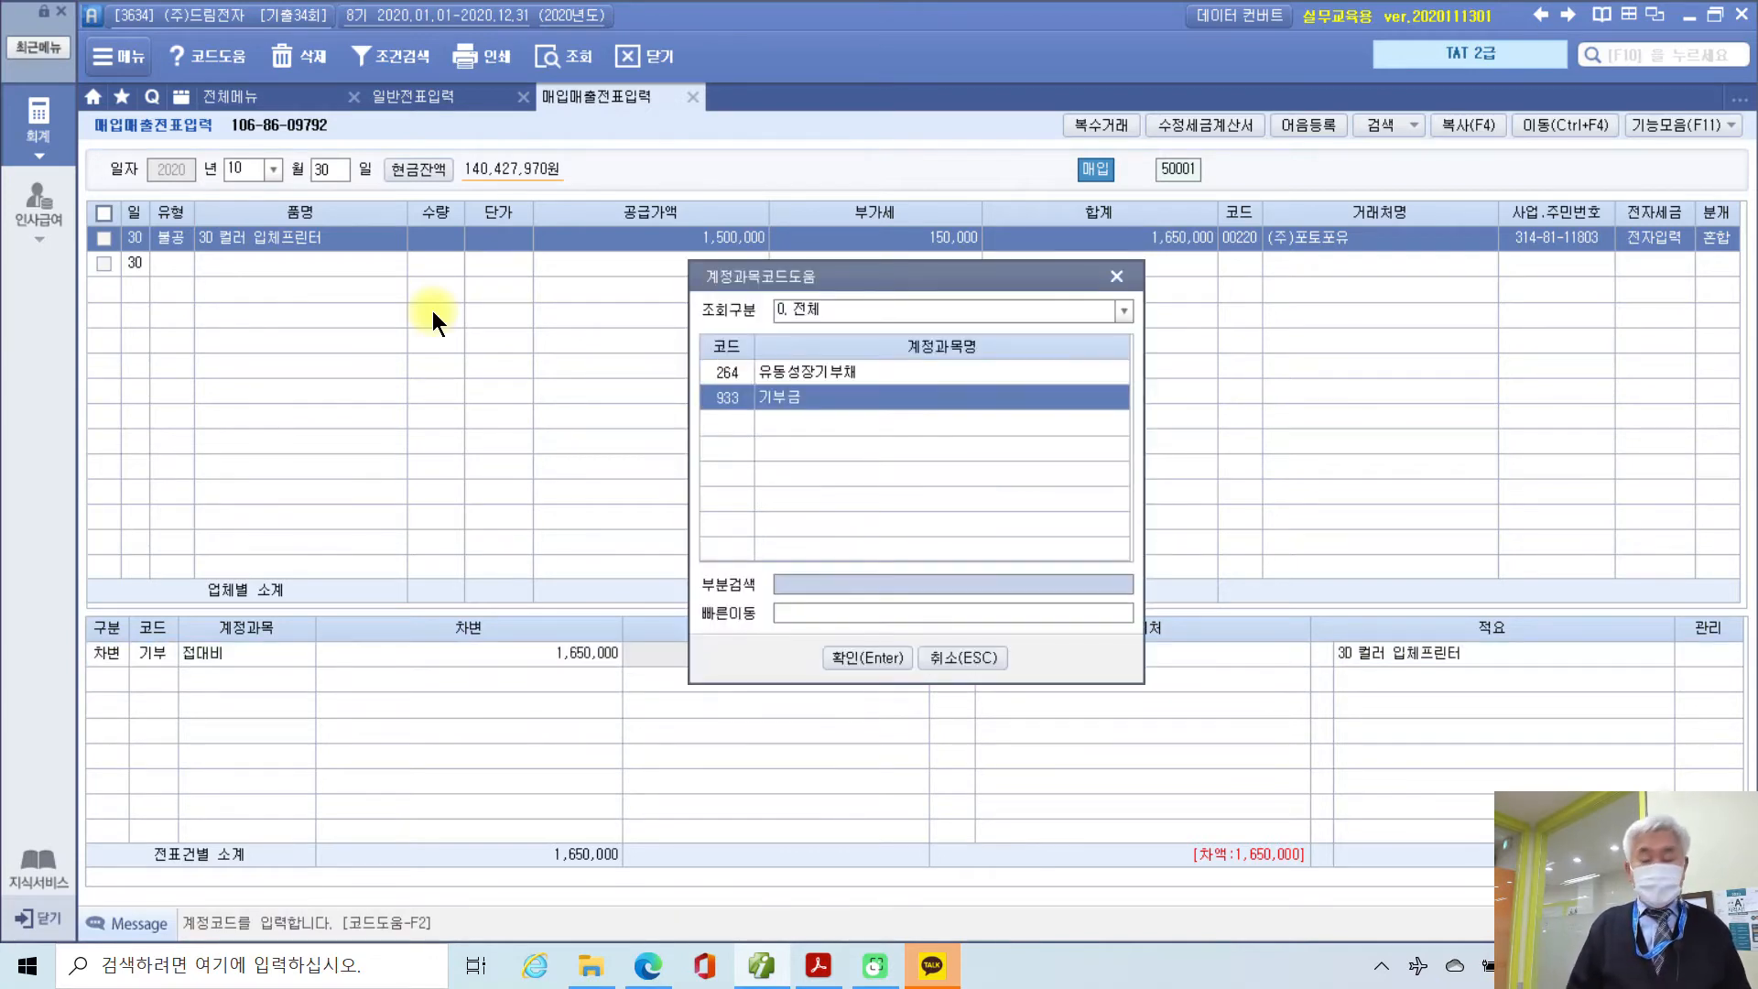
key(Return)
Step: Add a 1,650,000 credit to 103 보통예금 with partner 국민은행(보통)
key(Return)
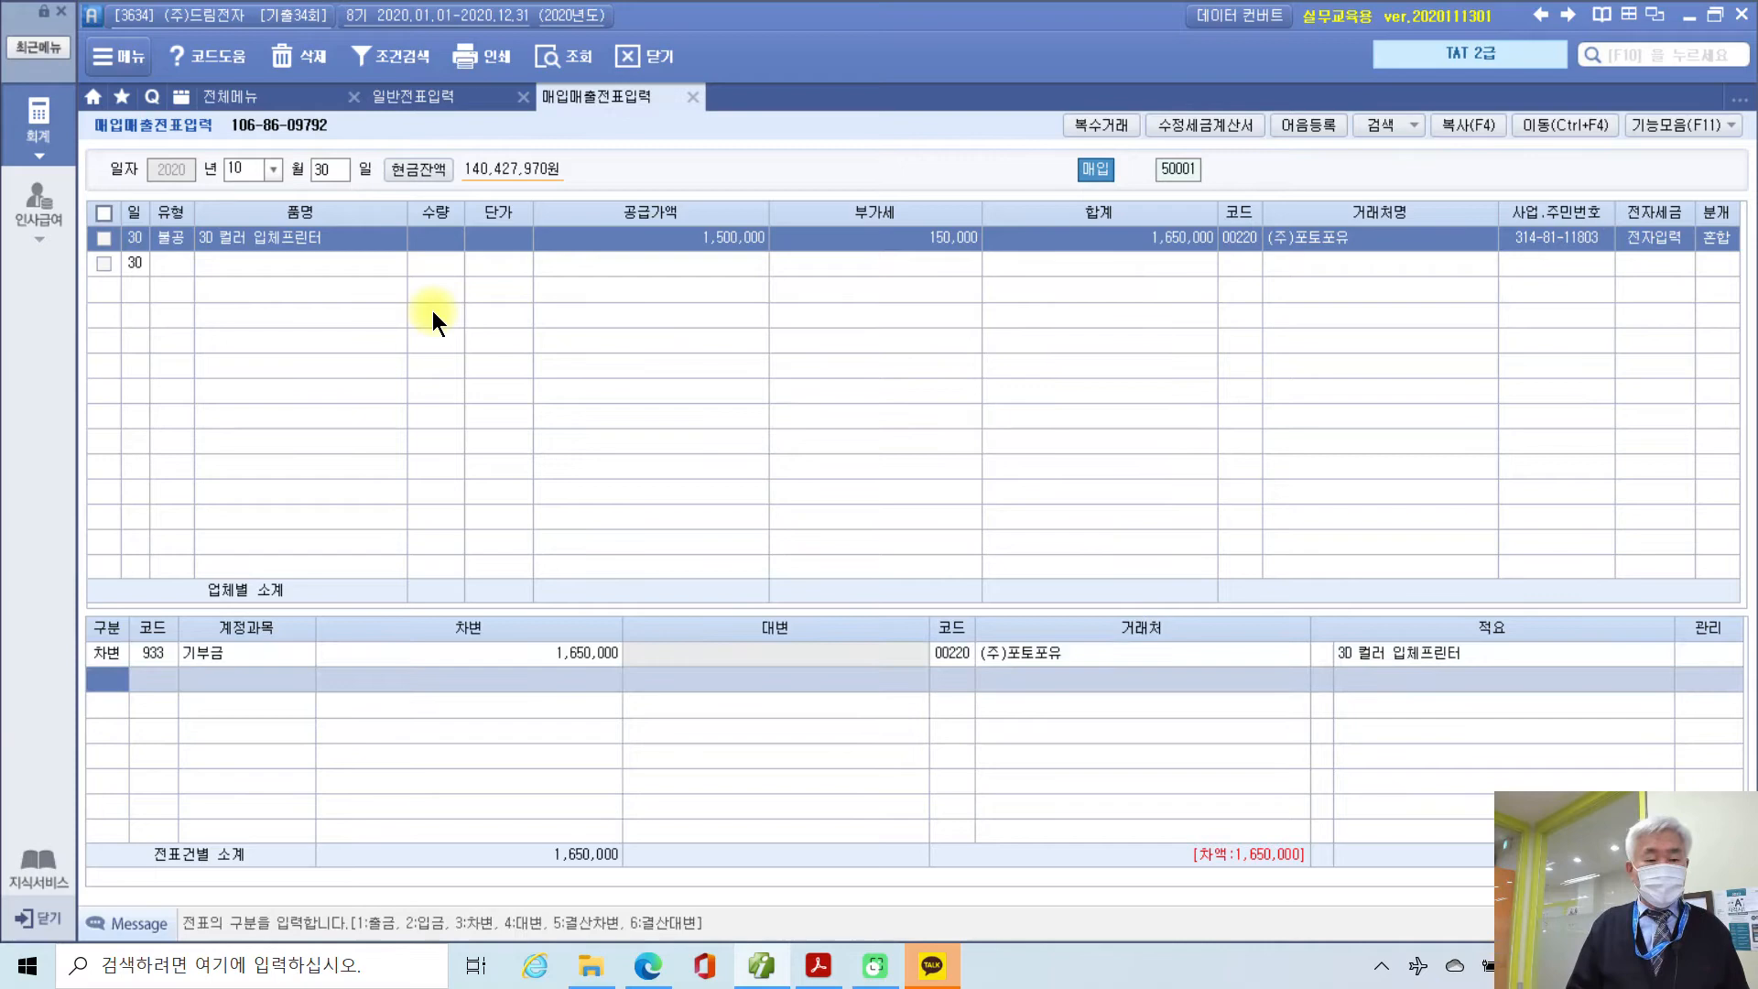
text(4103)
key(Return)
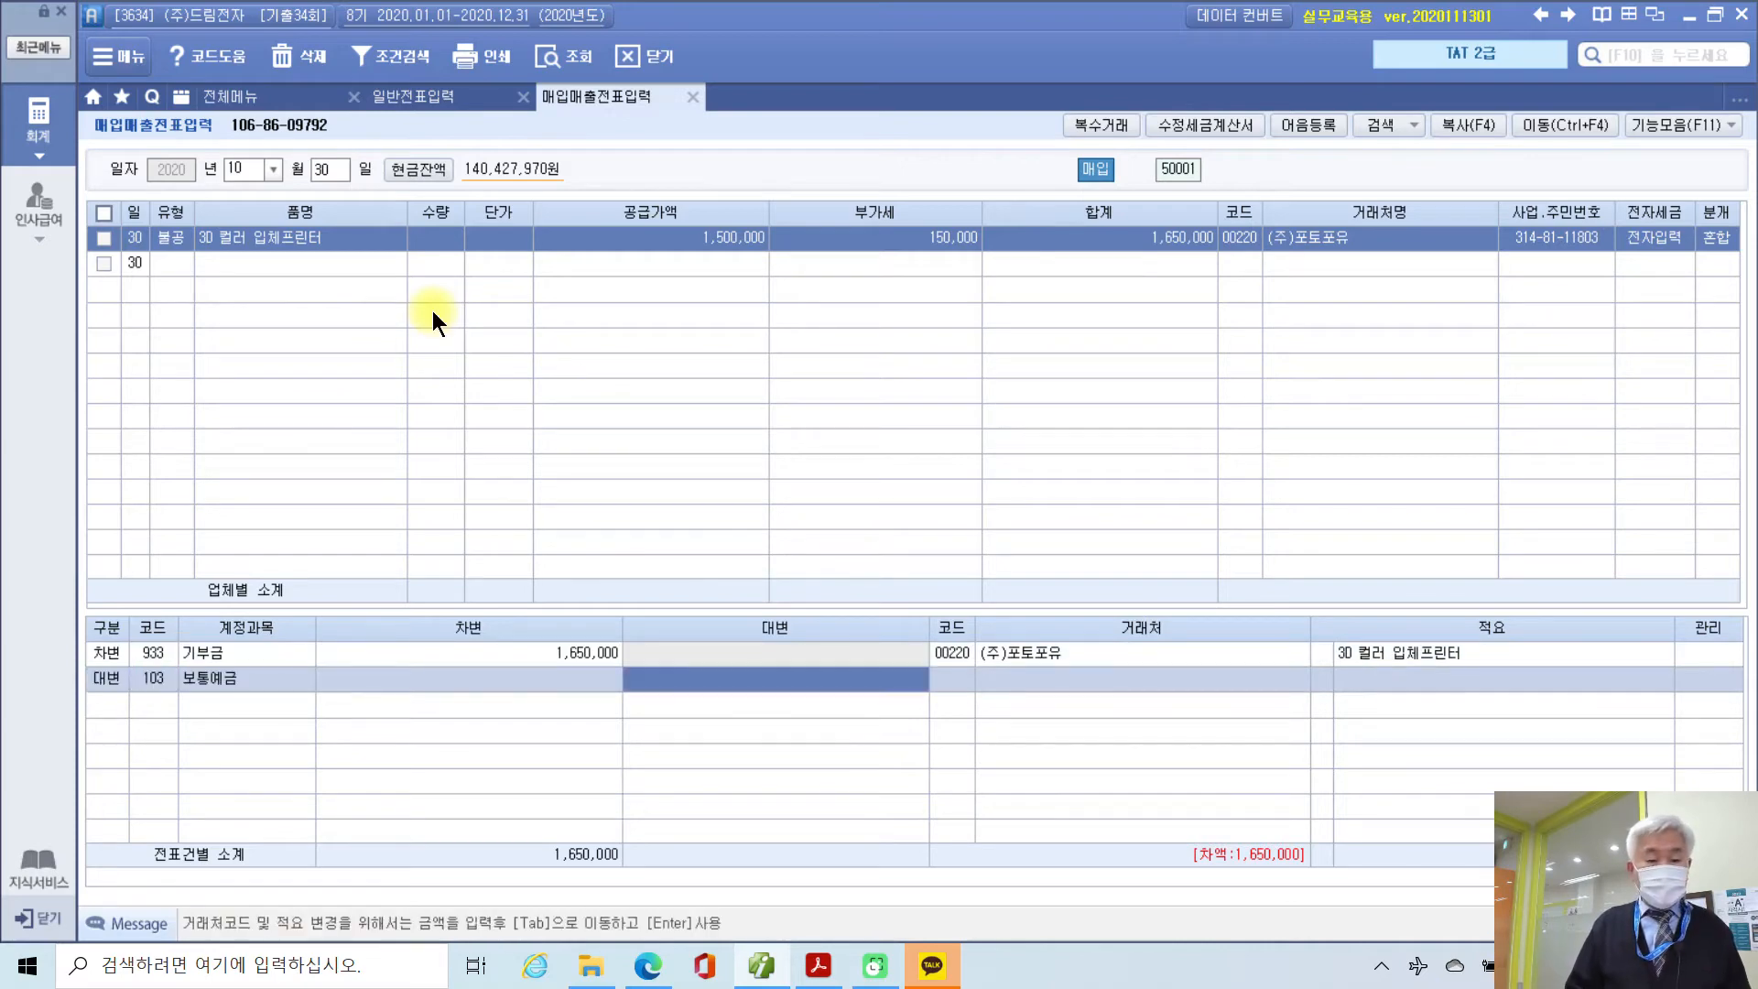
text(1,650,000)
key(Return)
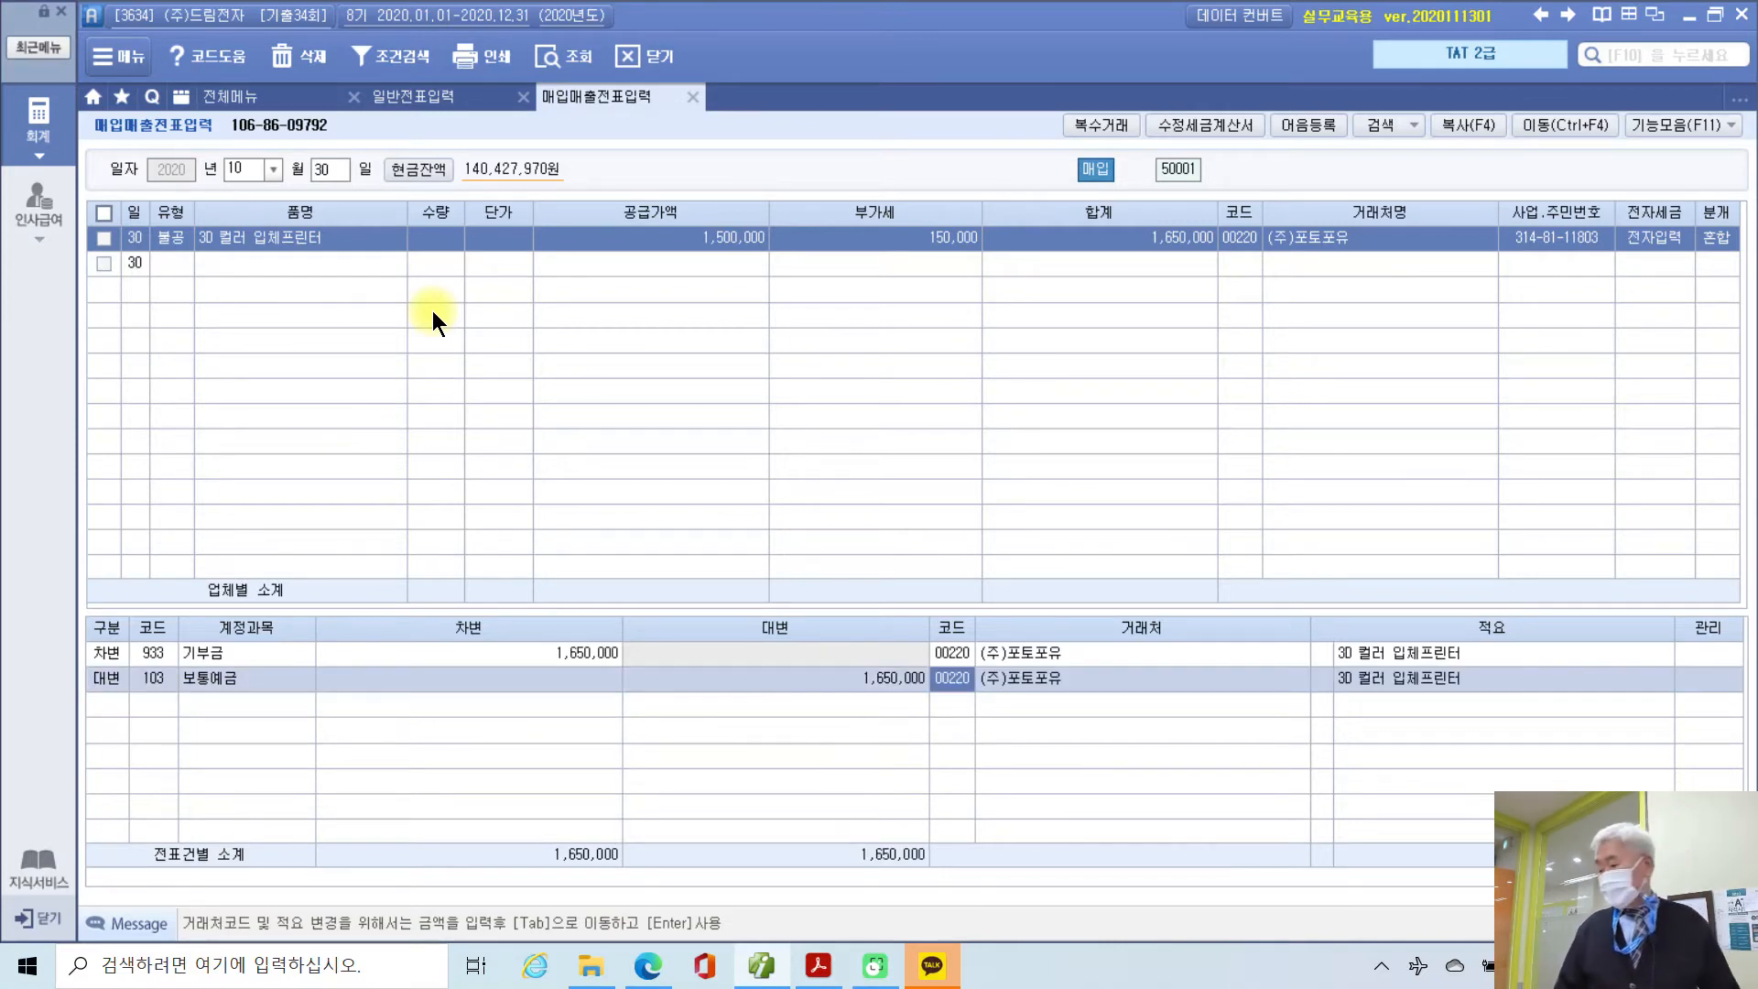
text(국민)
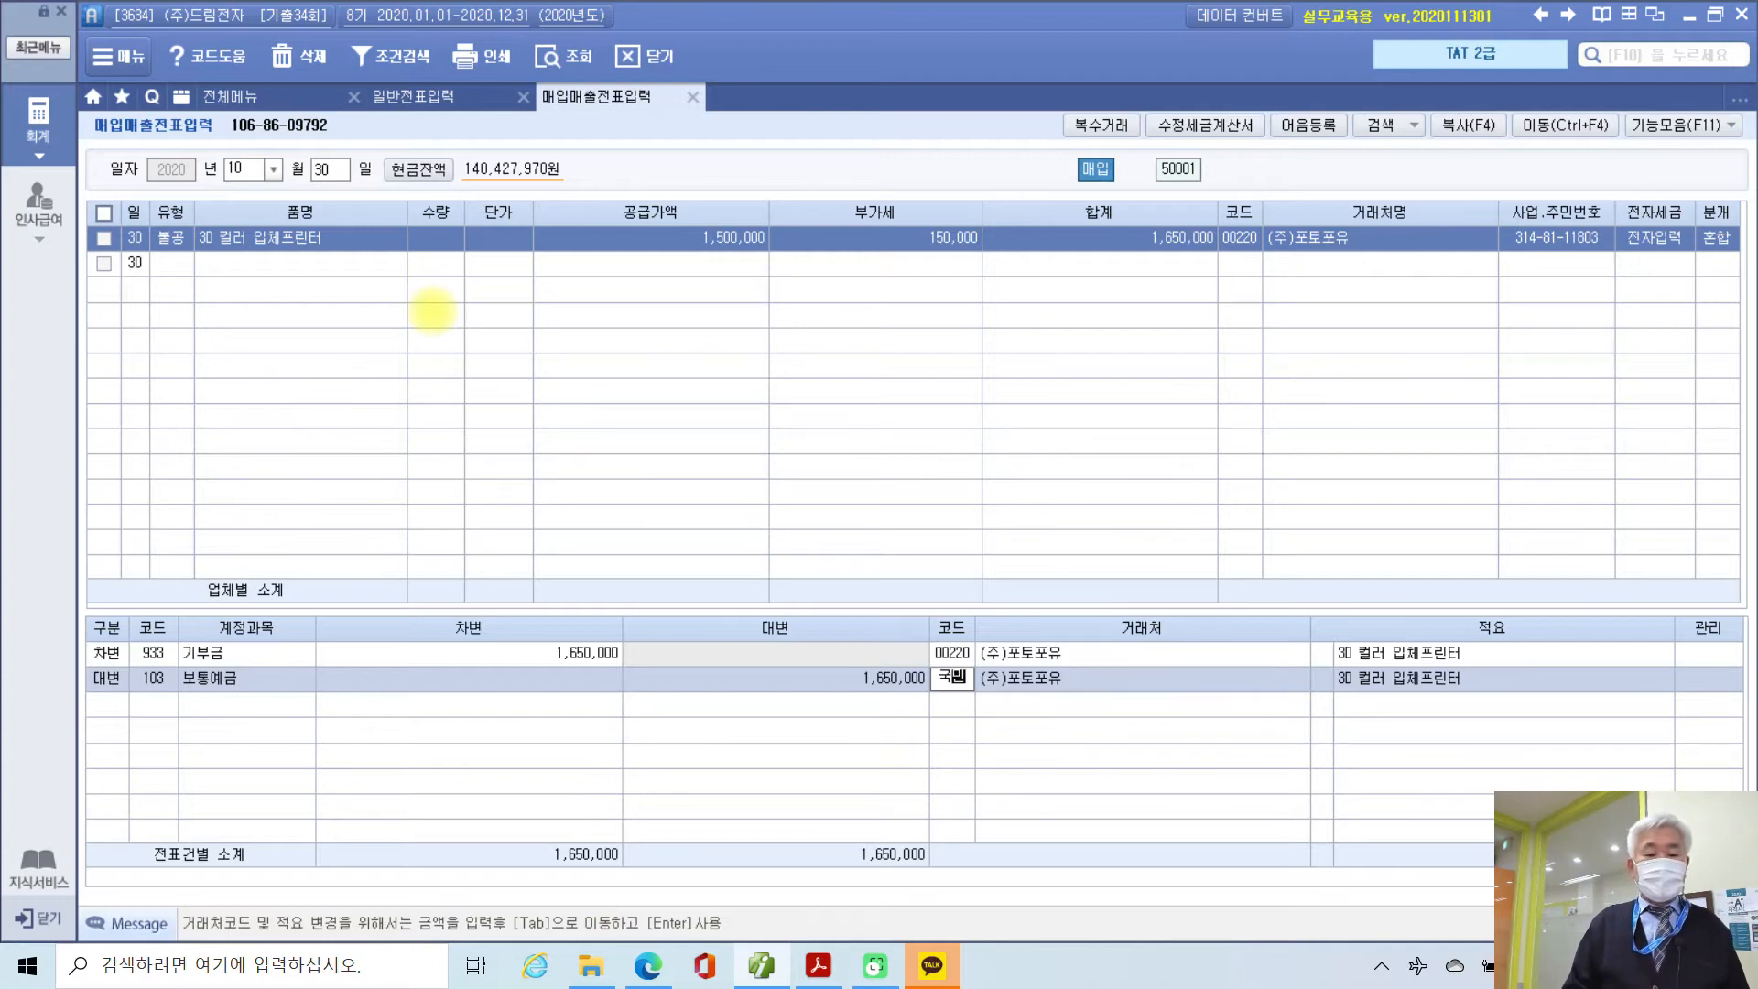
key(Return)
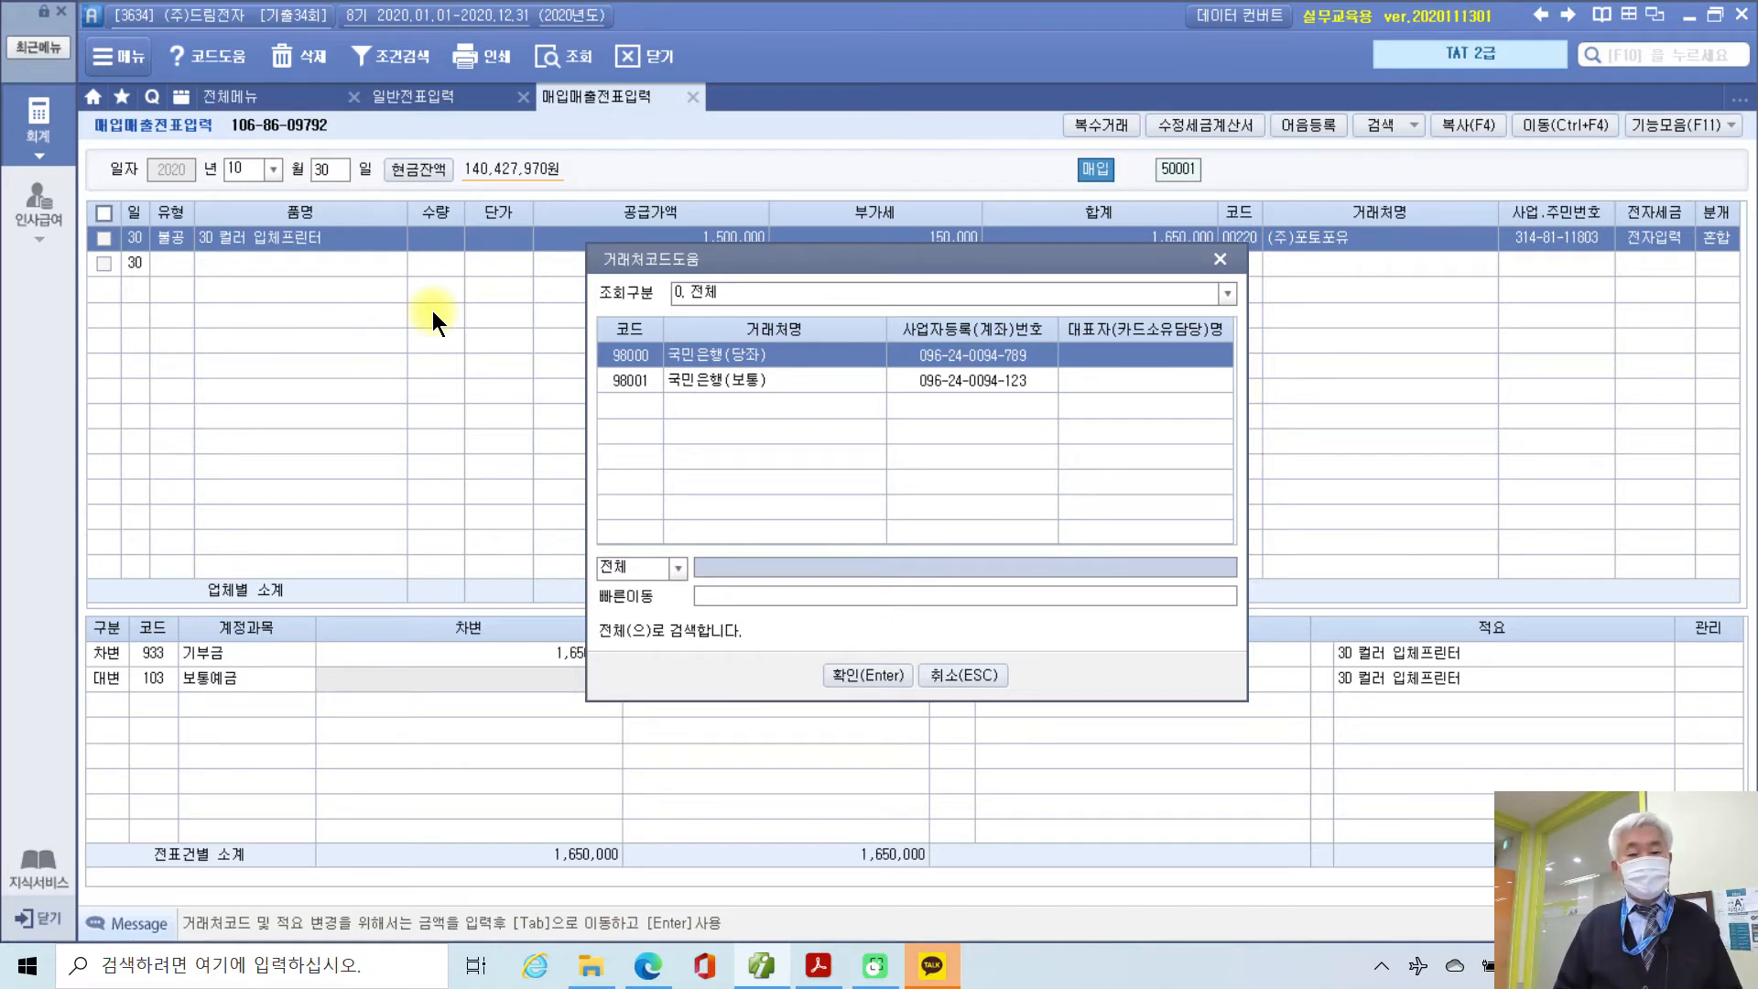
key(Down)
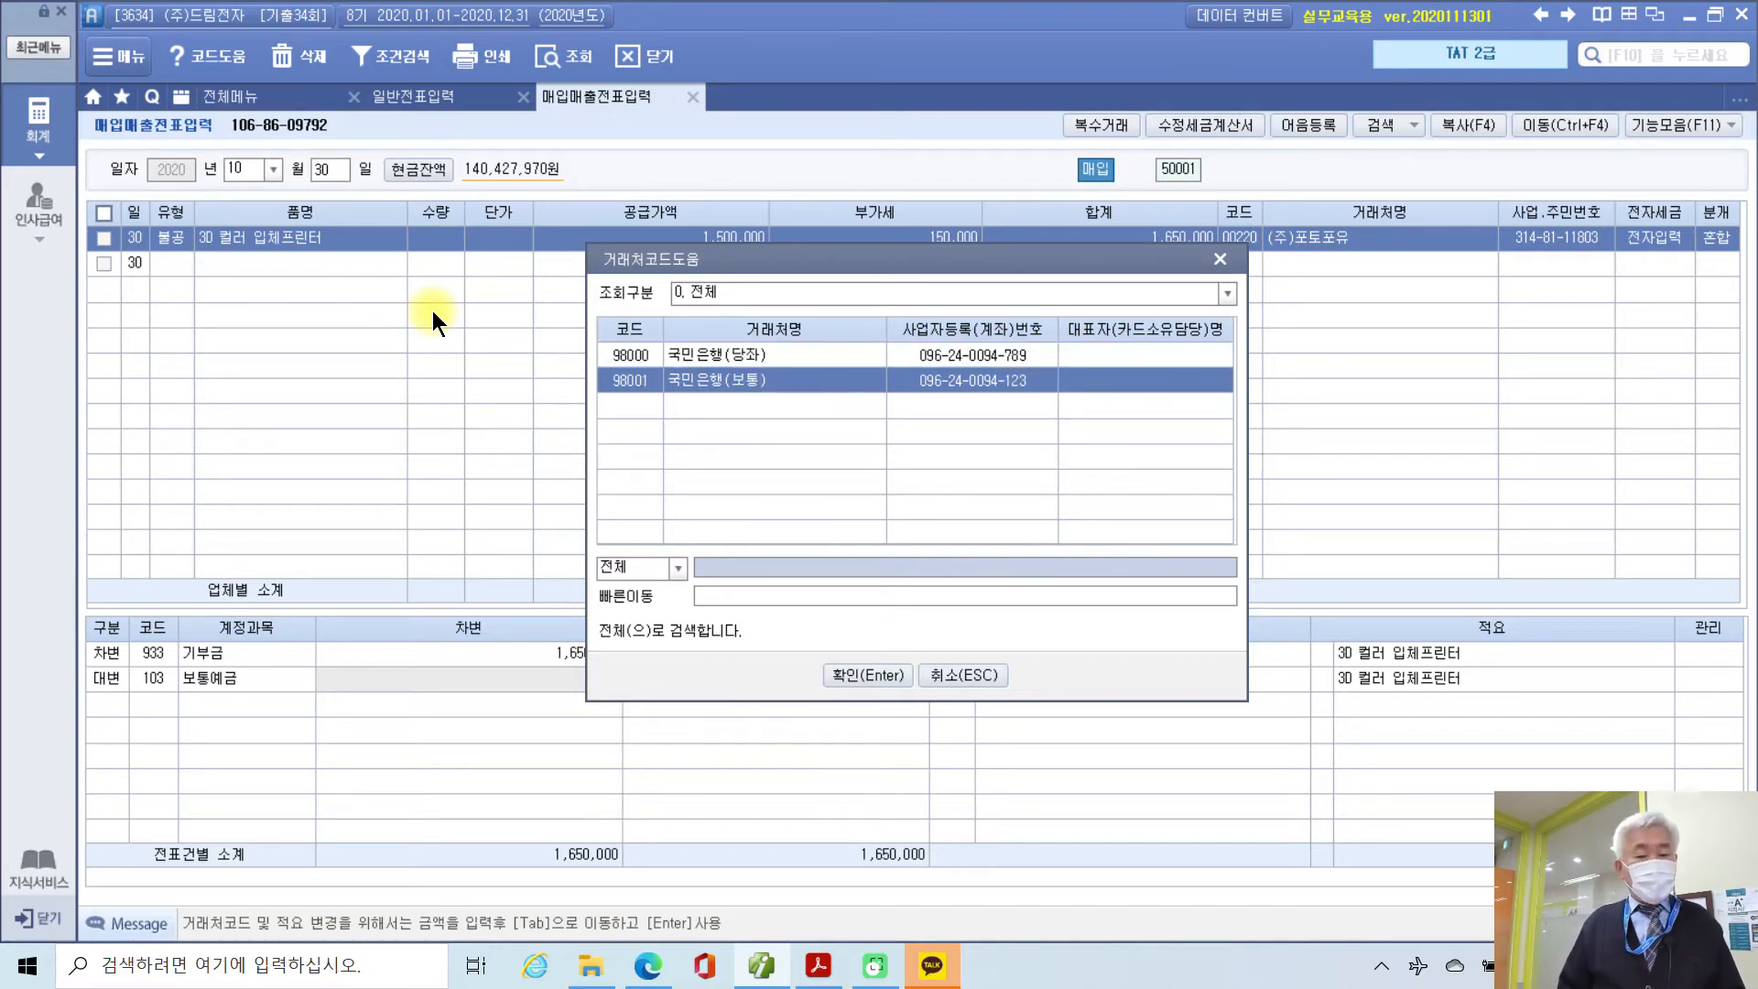
key(Return)
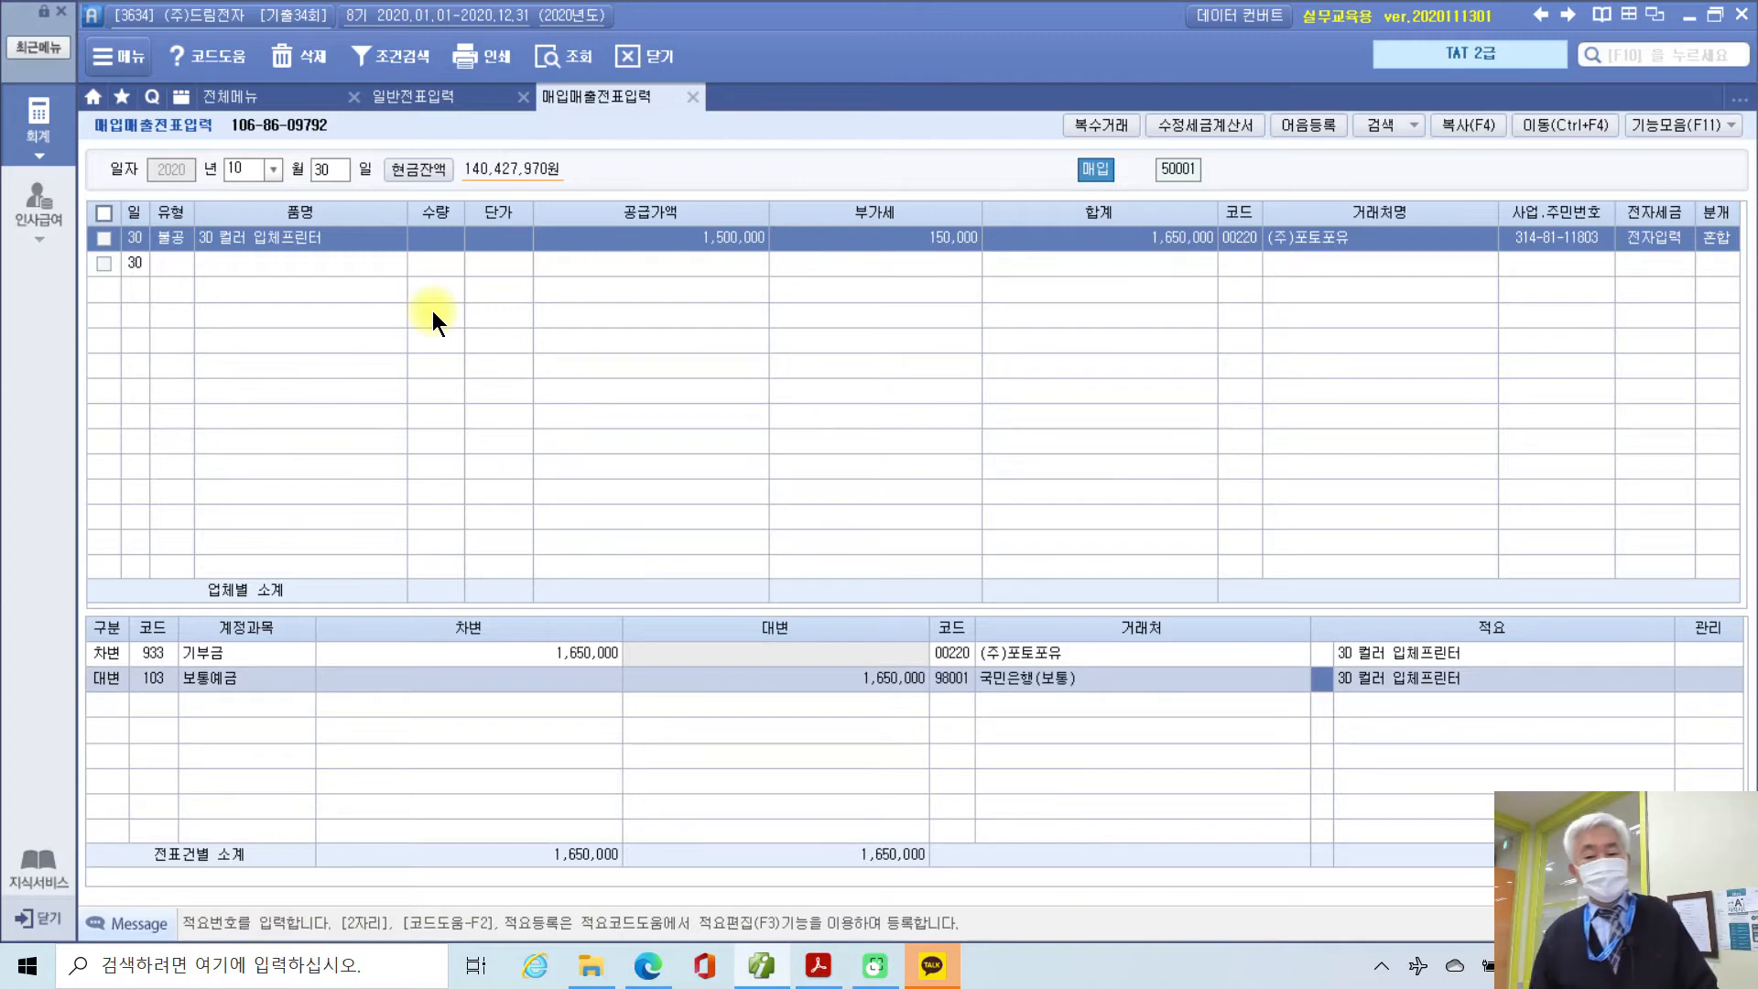
Step: Annotate the 국민은행(보통) partner and the 54 불공 type on screen, then clear the ink
mouse_move(1092, 703)
mouse_down()
mouse_move(1008, 712)
mouse_move(1092, 735)
mouse_up()
mouse_move(183, 299)
mouse_down()
mouse_move(130, 222)
mouse_move(204, 288)
mouse_move(248, 436)
mouse_move(184, 351)
mouse_move(210, 309)
mouse_up()
drag(297, 375, 285, 491)
drag(290, 417, 342, 410)
mouse_move(383, 389)
mouse_down()
mouse_move(347, 467)
mouse_move(434, 470)
mouse_move(383, 499)
mouse_up()
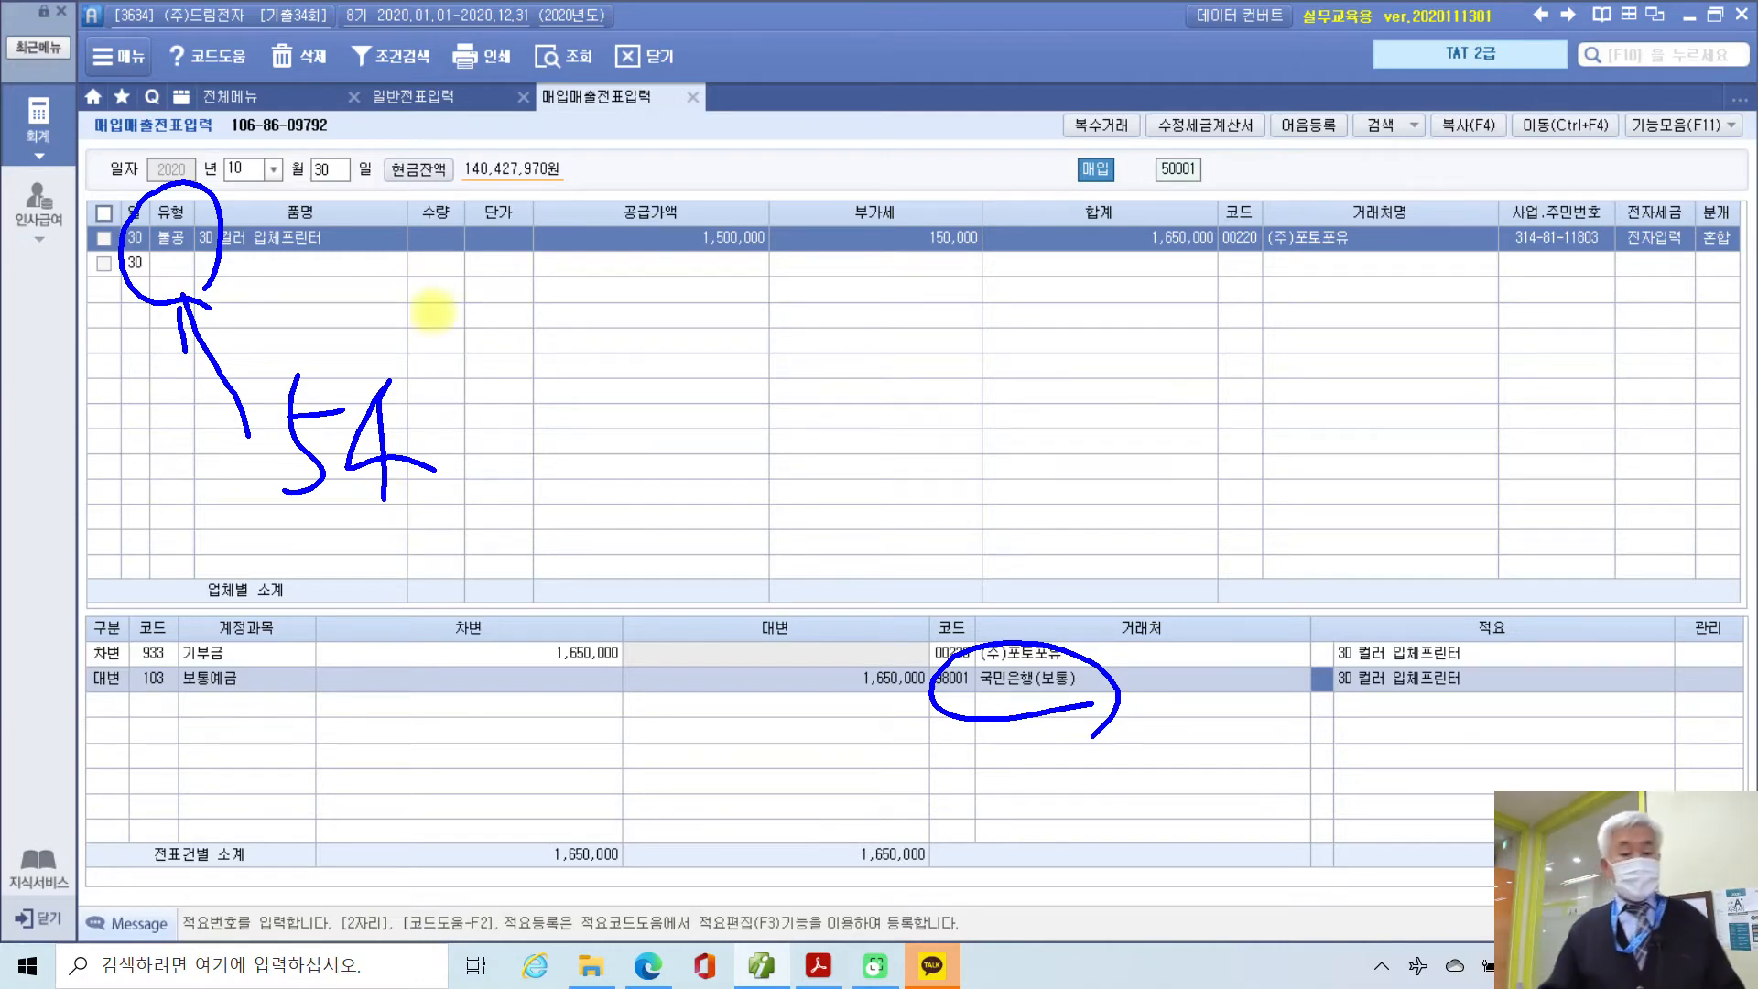
key(Escape)
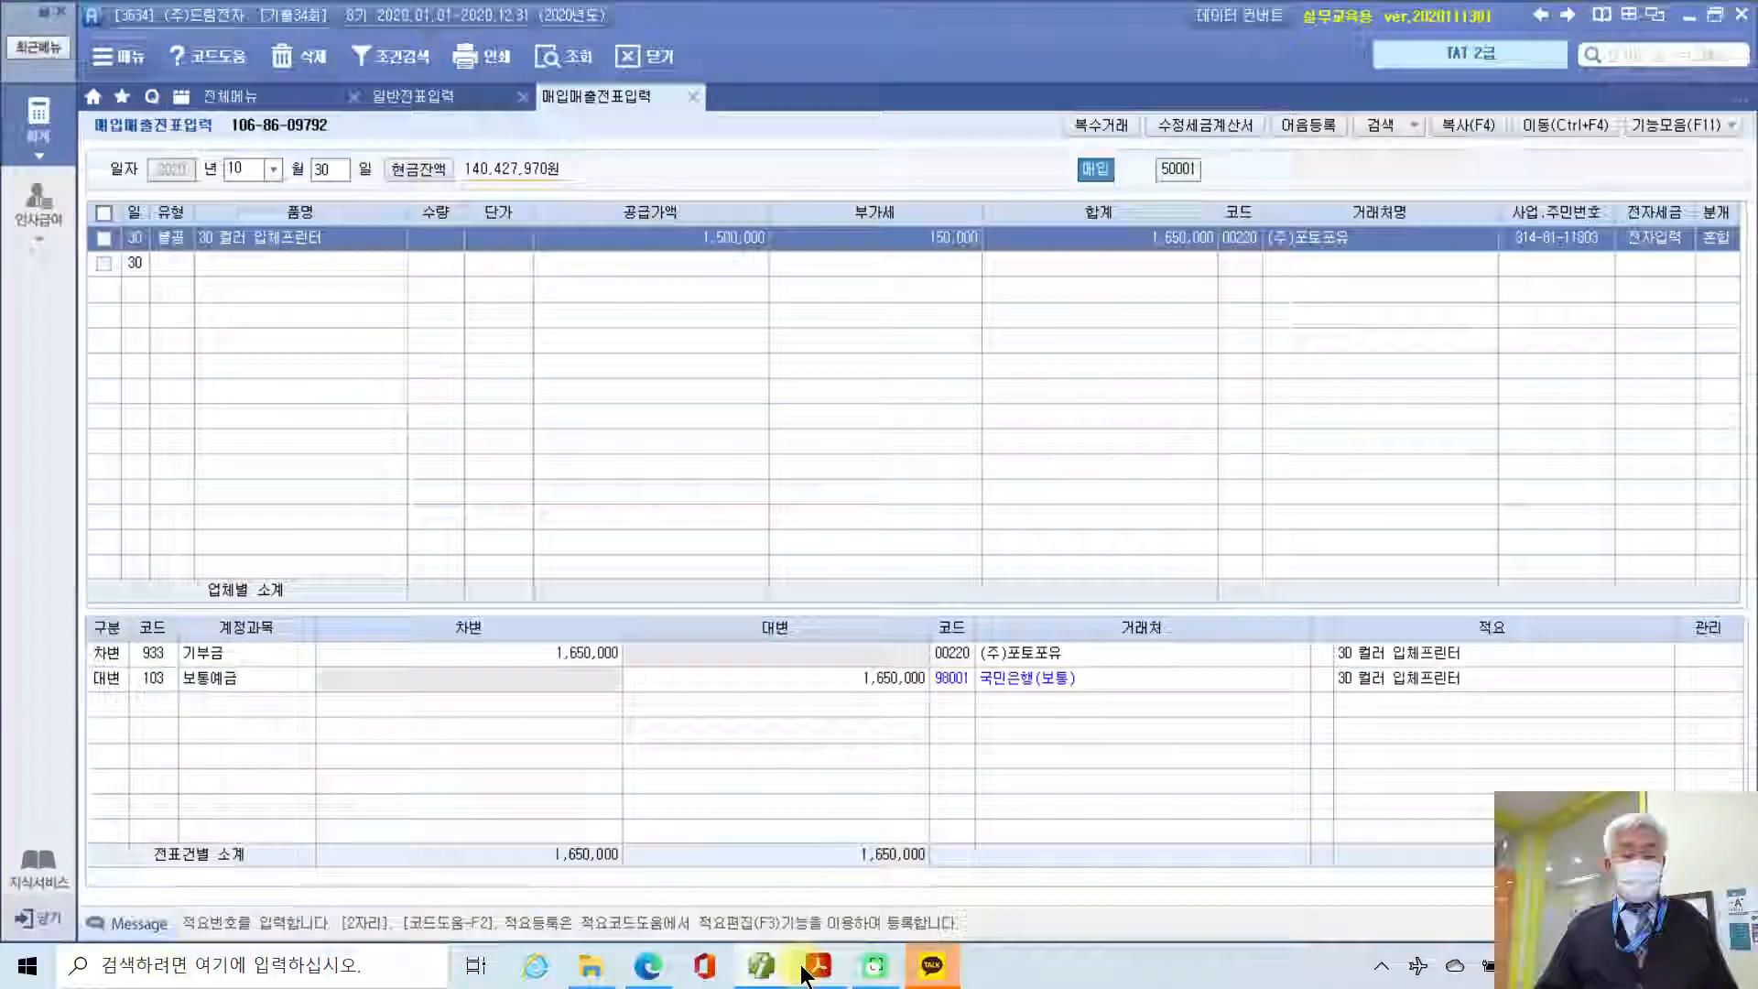
Step: On problem 7 in the PDF, mark the 제2기 예정 period 7/1 ~ 9/30 and the 10,000원 deduction
click(817, 965)
scroll(662, 628, down, 10)
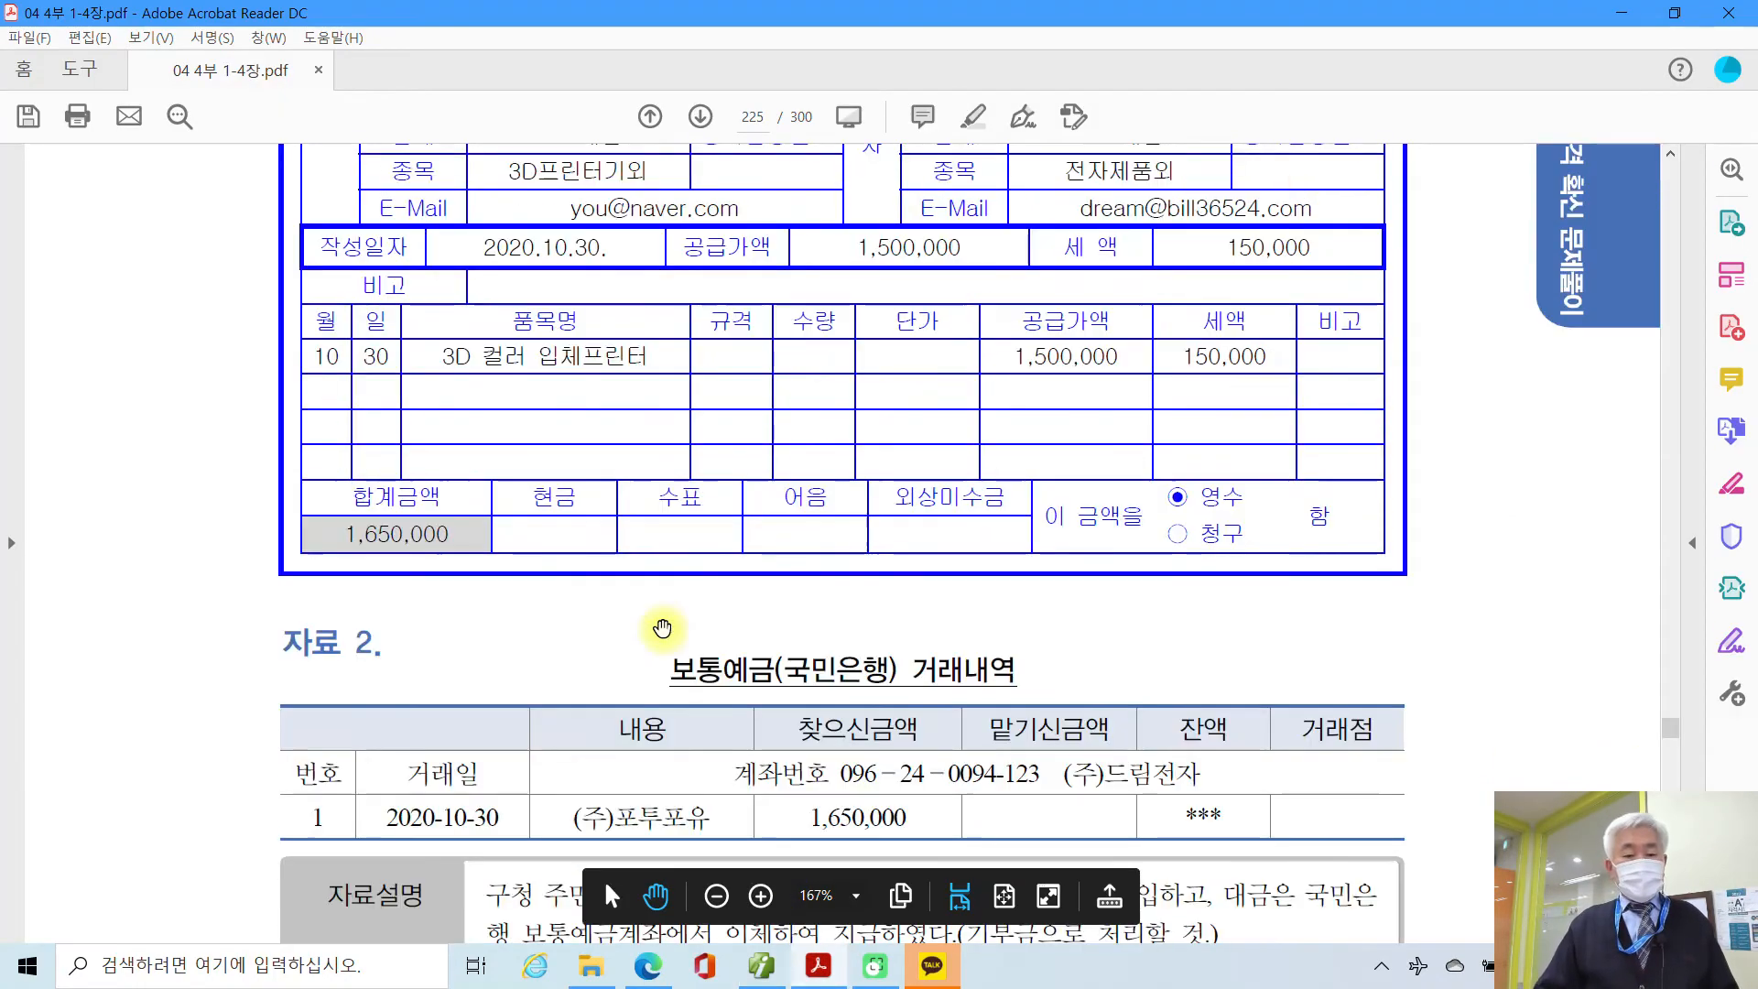
scroll(662, 628, down, 10)
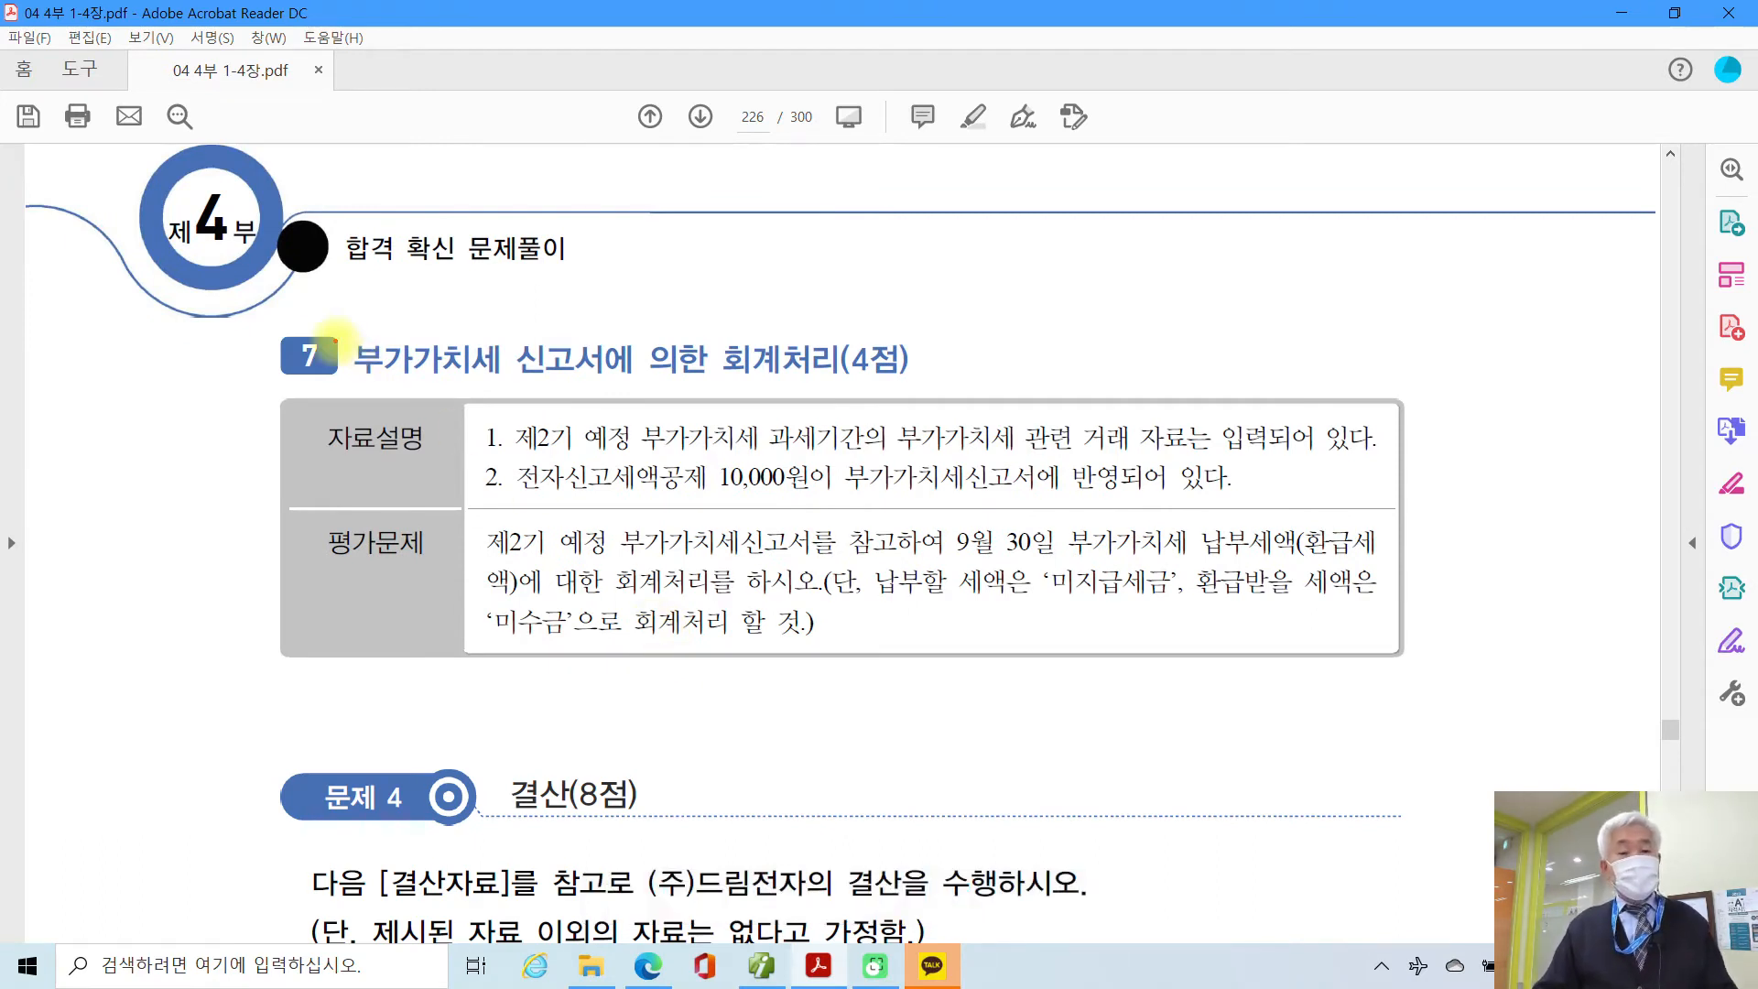
drag(687, 383, 871, 383)
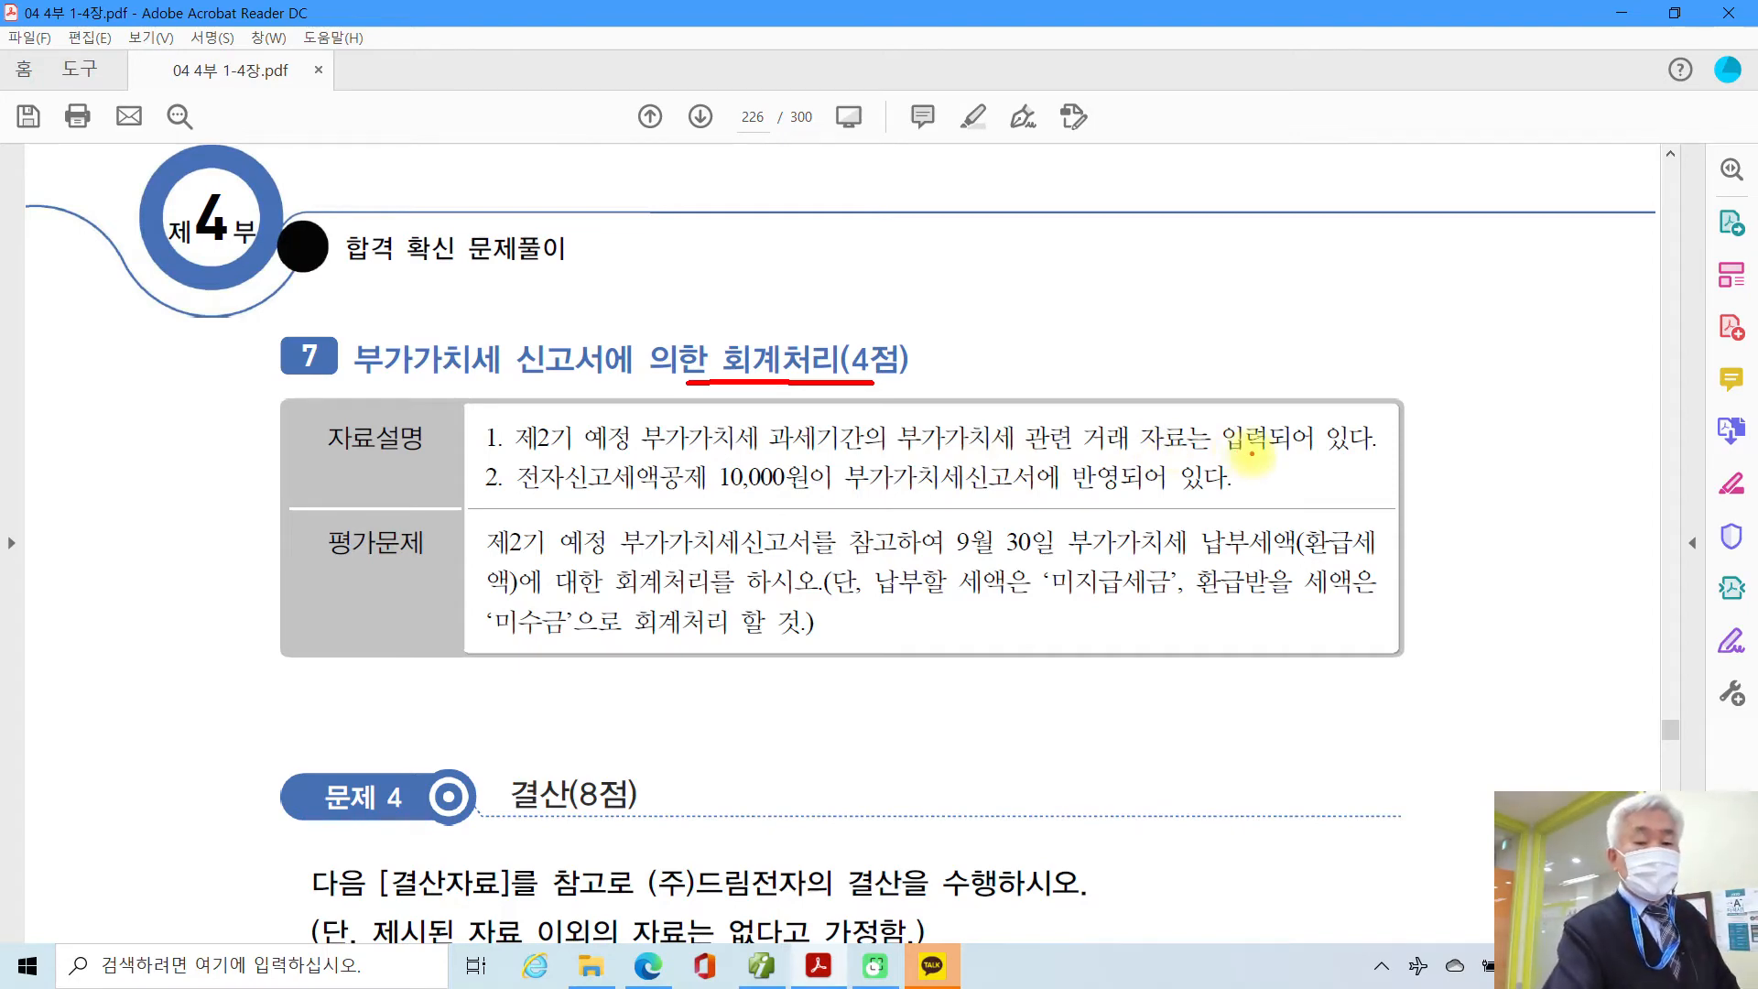
mouse_move(586, 468)
mouse_down()
mouse_move(623, 423)
mouse_move(627, 455)
mouse_move(1067, 336)
mouse_move(1117, 268)
mouse_move(1107, 362)
mouse_up()
mouse_move(1197, 263)
mouse_down()
mouse_move(1158, 375)
mouse_move(1329, 329)
mouse_up()
mouse_move(1414, 284)
mouse_down()
mouse_move(1376, 371)
mouse_move(1414, 373)
mouse_up()
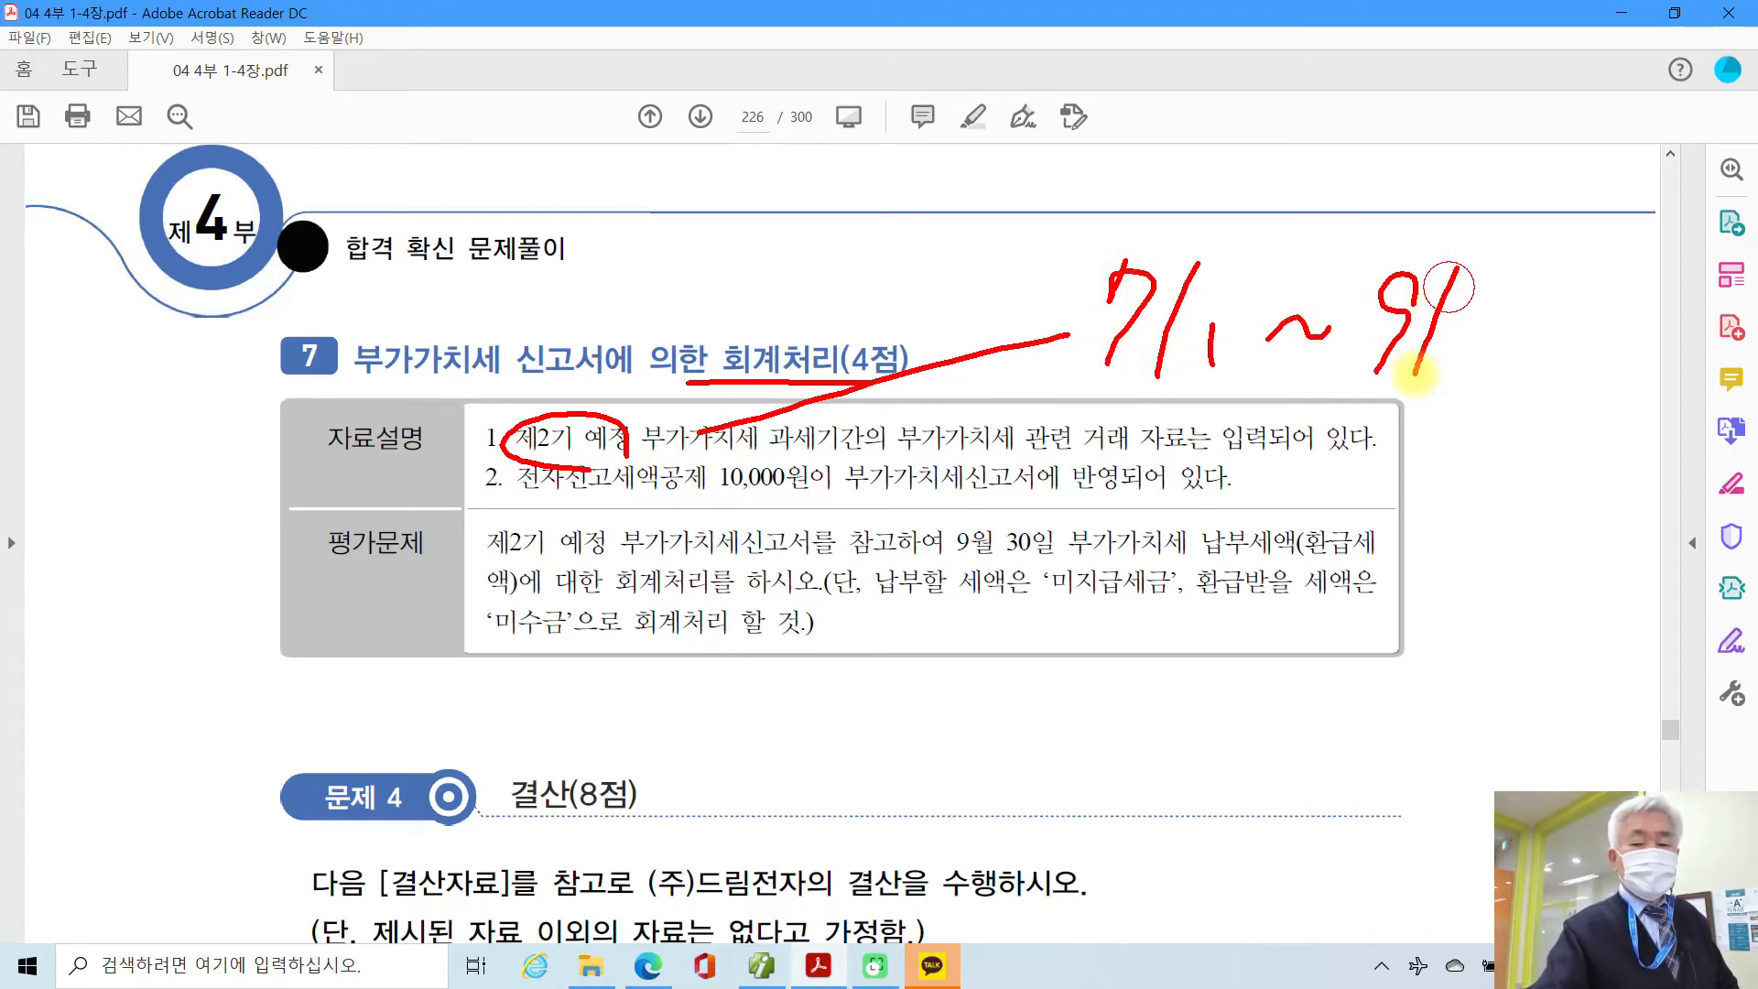
drag(1463, 316, 1455, 364)
drag(1527, 313, 1520, 315)
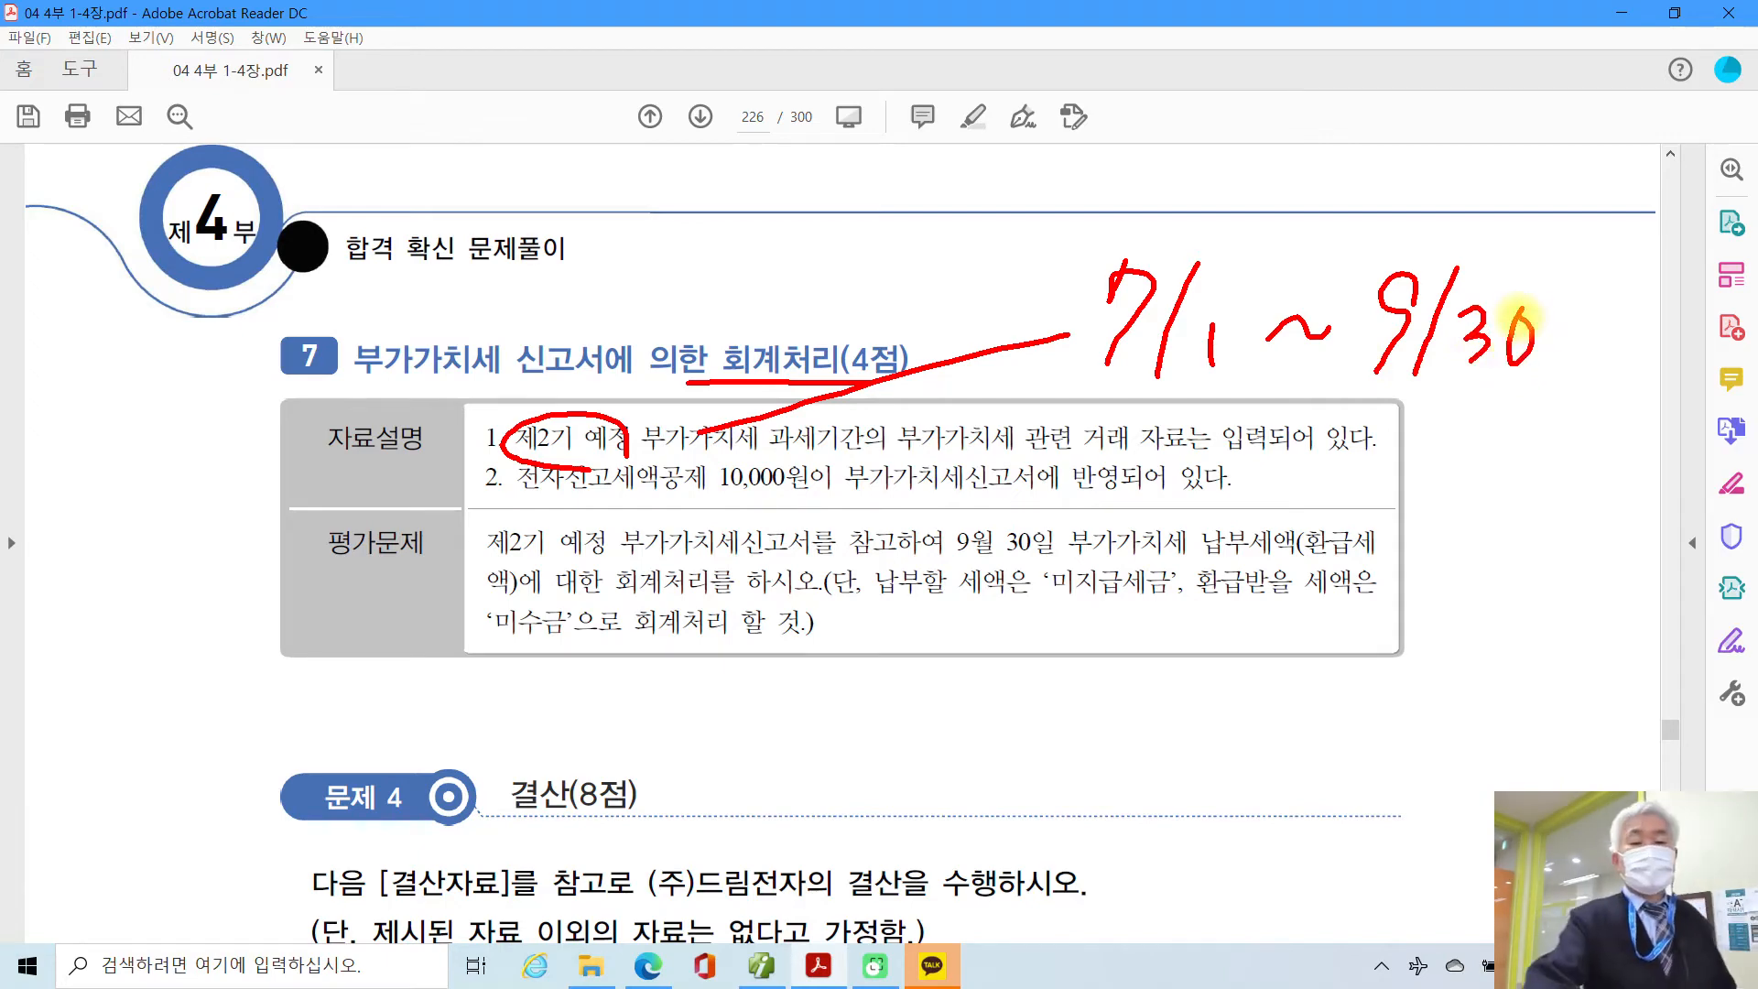
drag(1111, 216, 1094, 400)
drag(1570, 242, 1549, 416)
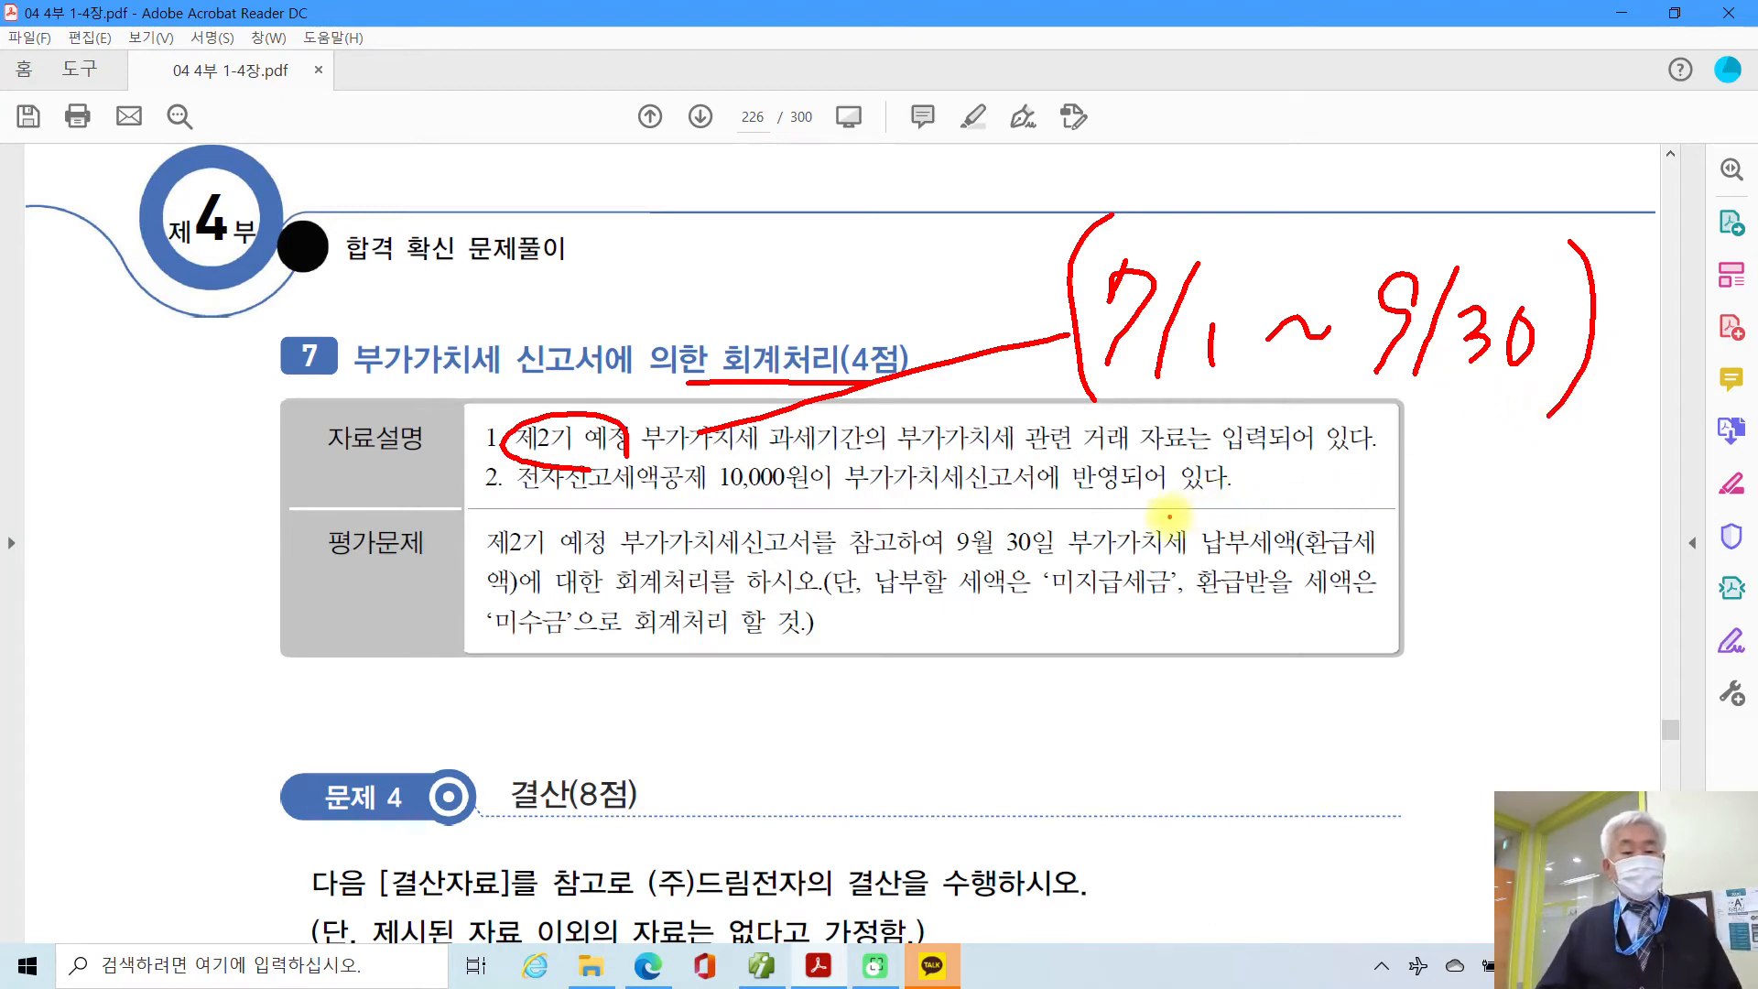
drag(720, 499, 814, 499)
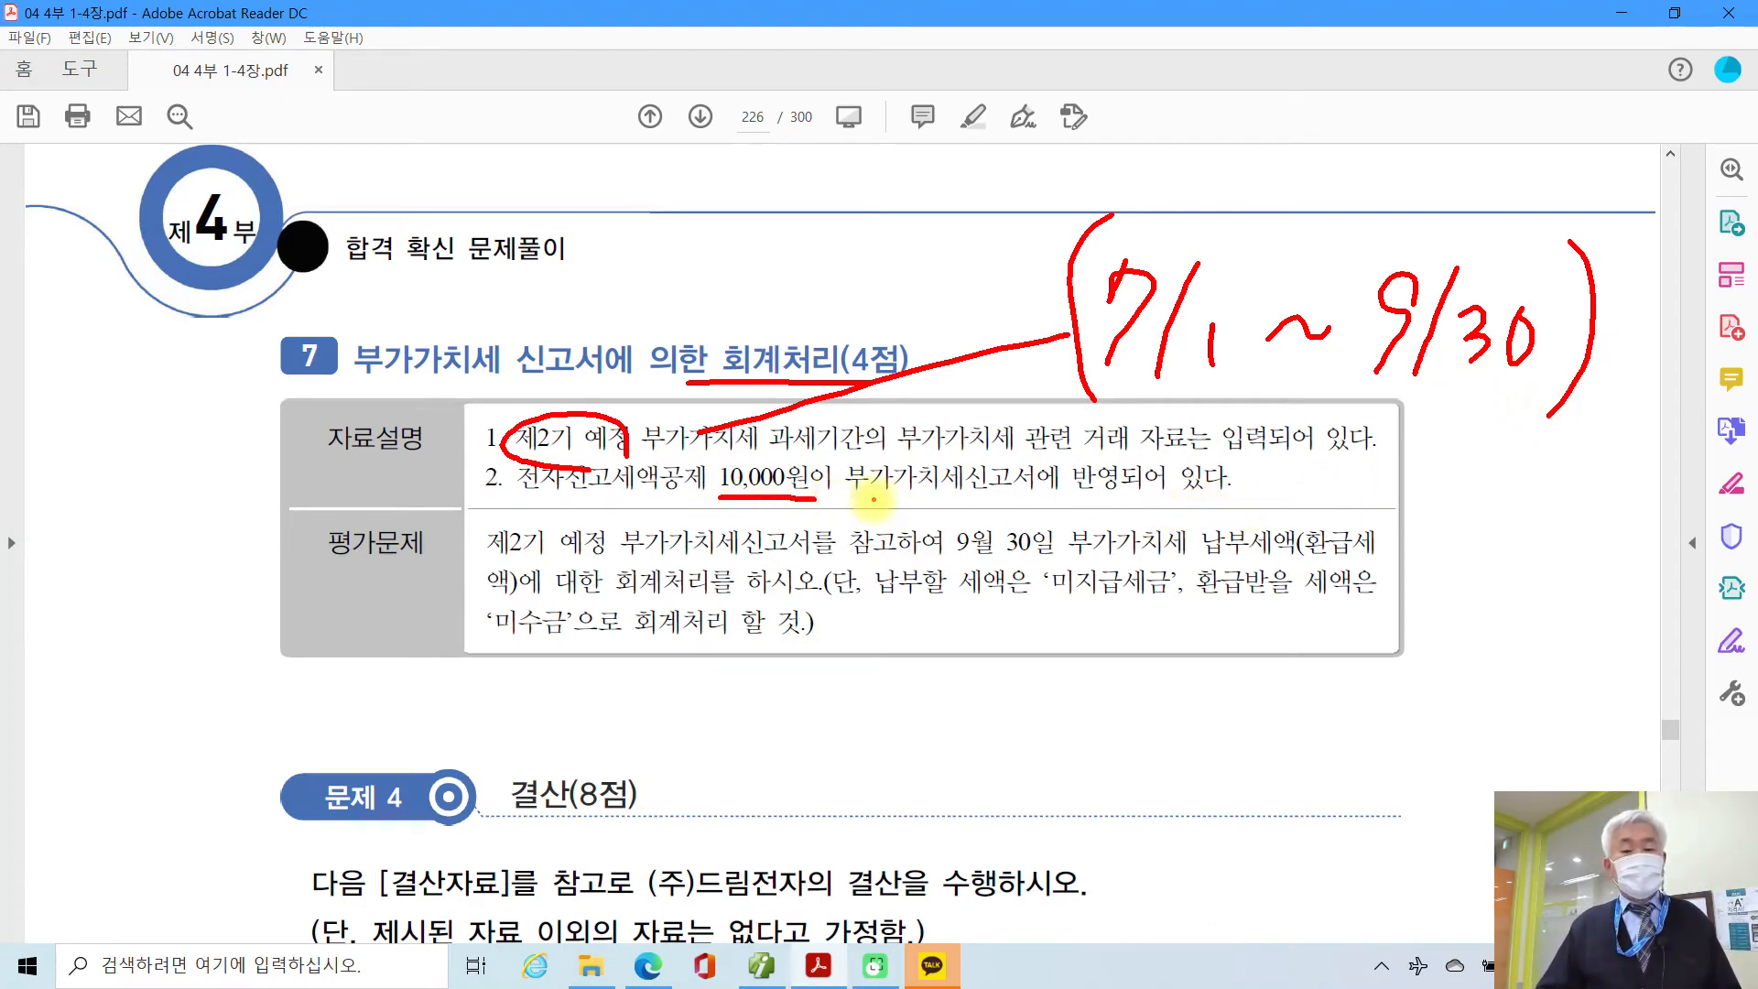
drag(1077, 494, 1139, 493)
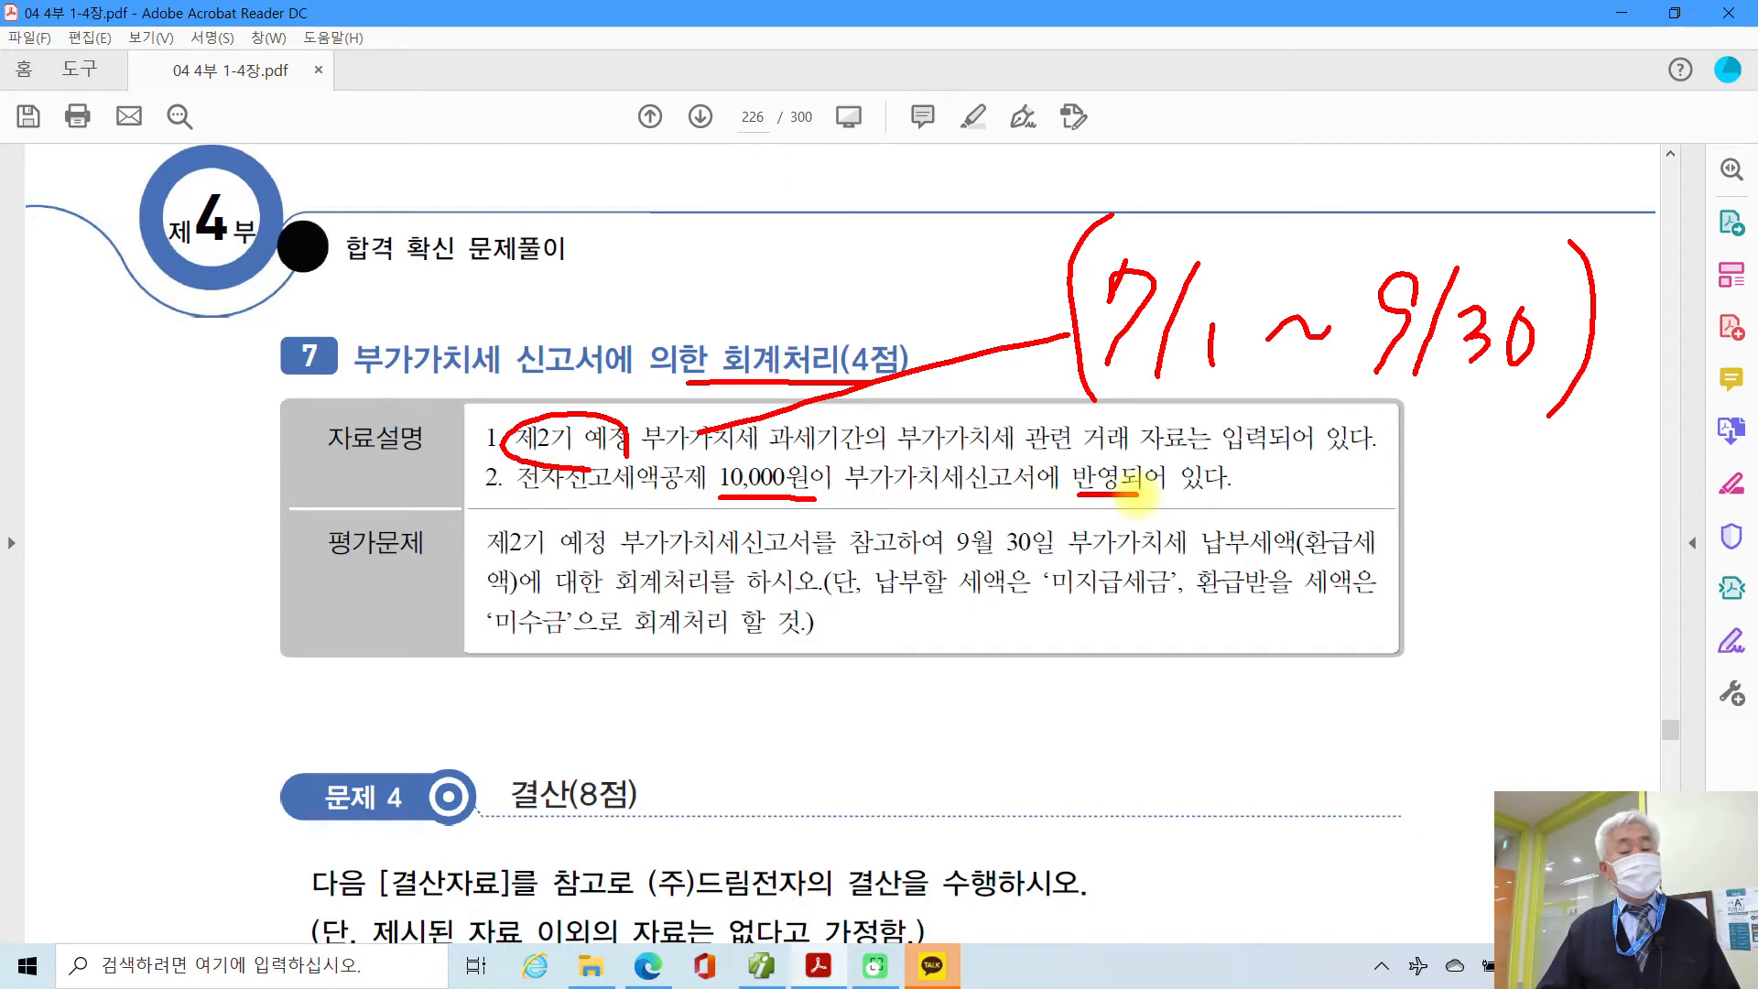
mouse_move(1001, 384)
mouse_down()
mouse_move(1516, 386)
mouse_move(1619, 285)
mouse_move(1342, 173)
mouse_move(1052, 233)
mouse_move(1032, 396)
mouse_up()
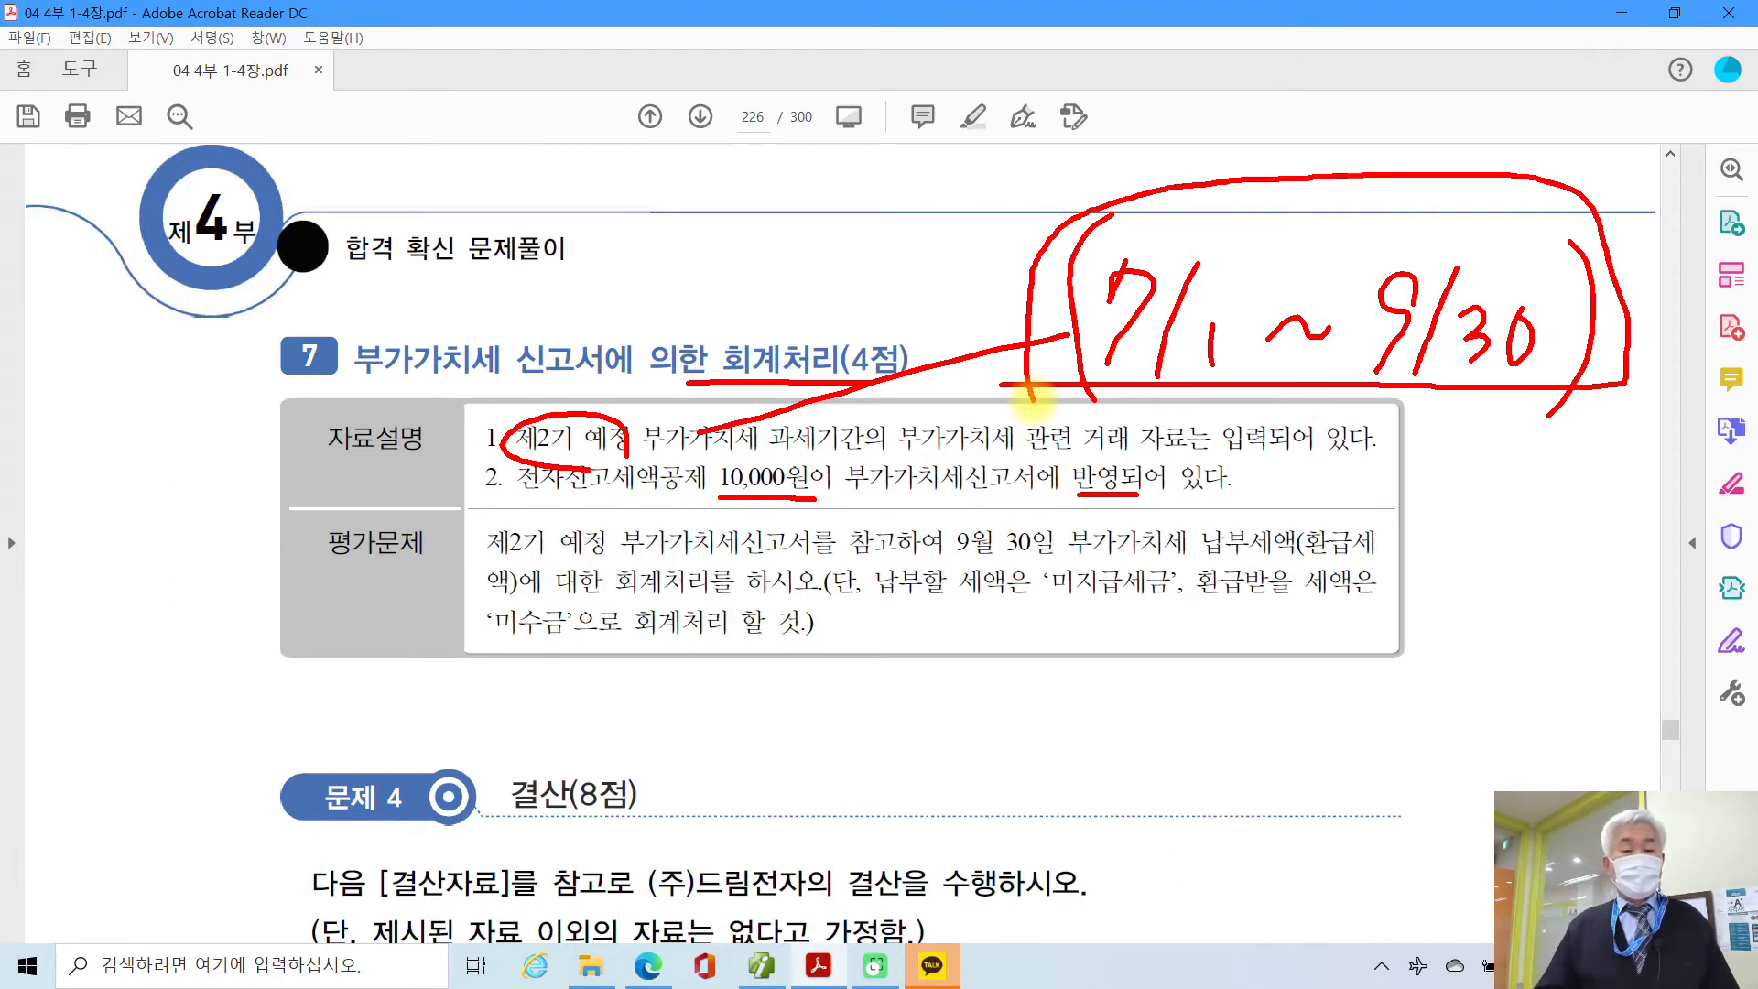
Step: Underline the 9월 30일 entry date and account instructions, clear the ink, and return to Smart A
click(486, 562)
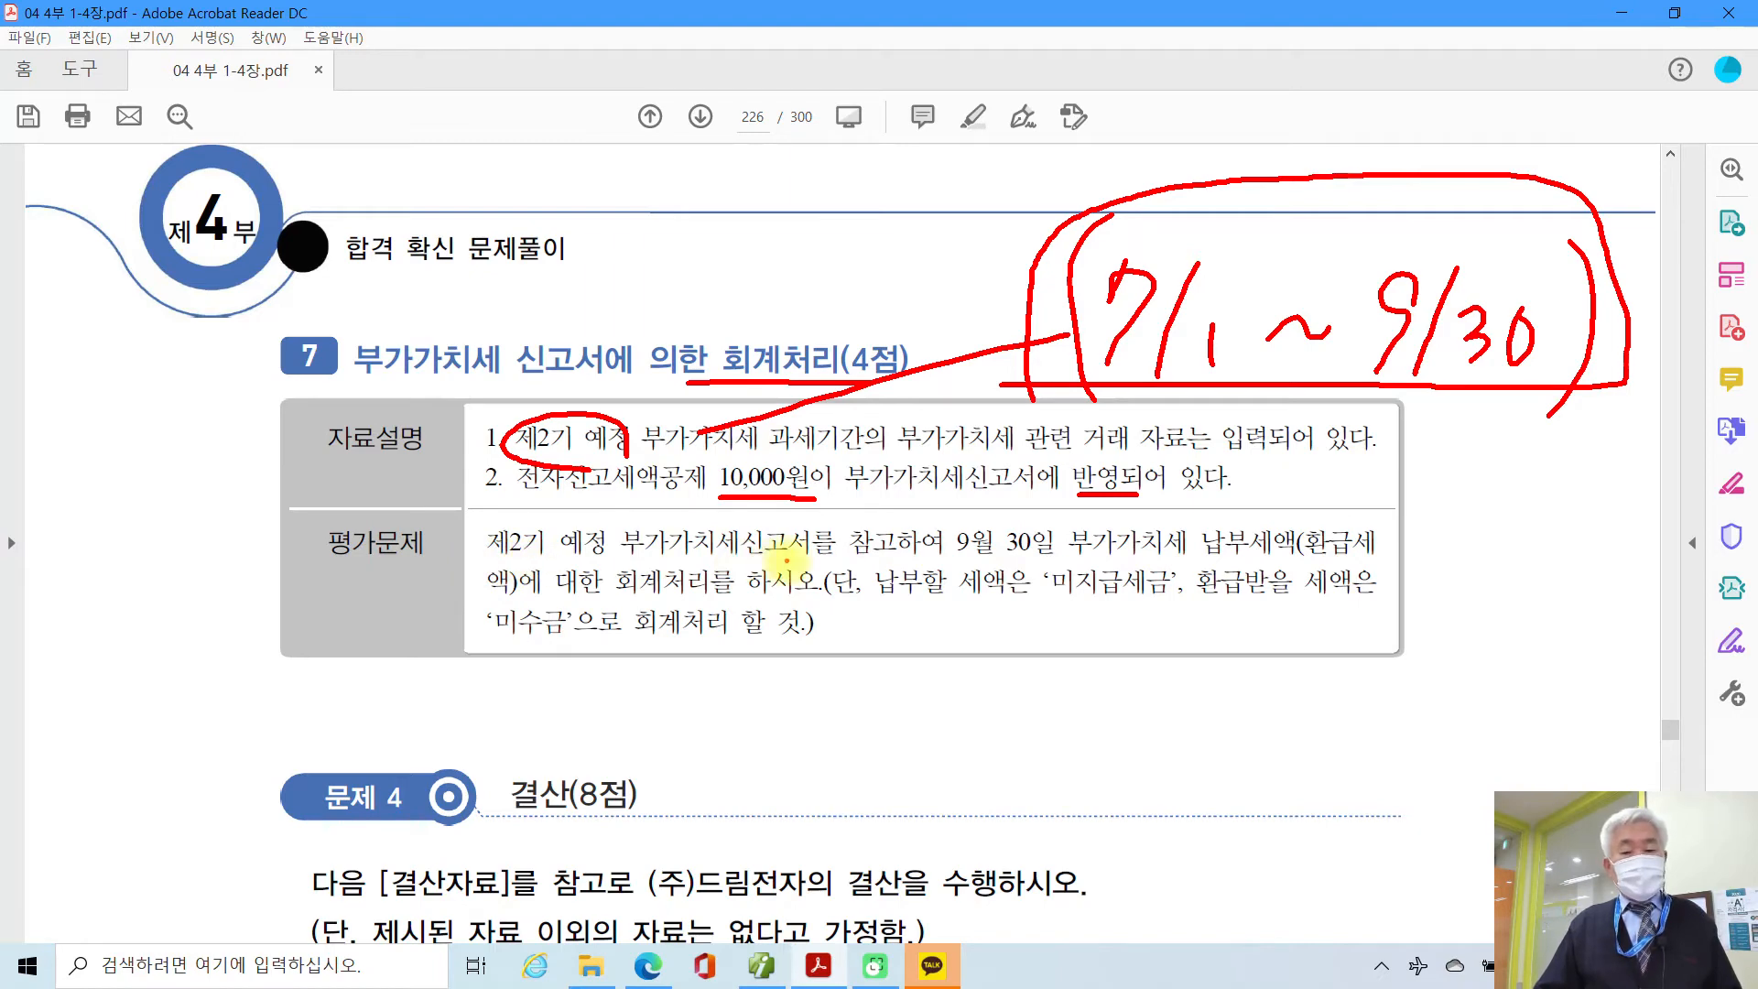
drag(955, 560, 1046, 559)
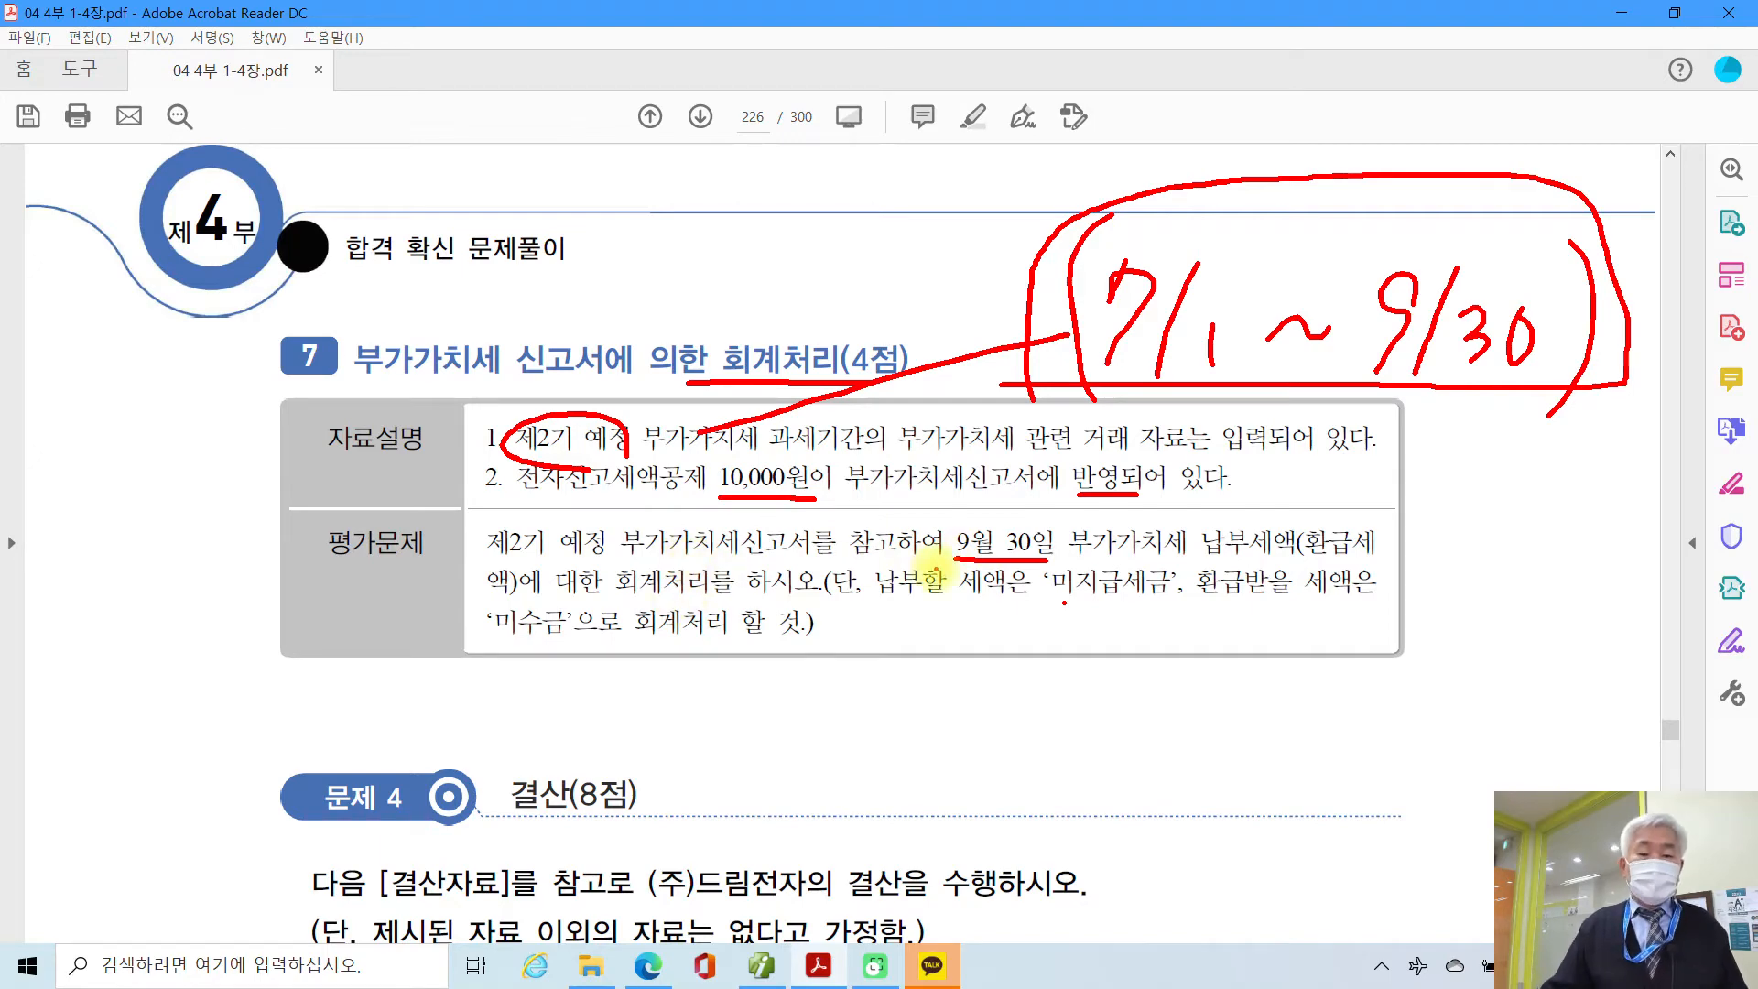
mouse_move(936, 571)
mouse_down()
mouse_move(1025, 526)
mouse_move(1030, 557)
mouse_up()
drag(1062, 570, 1291, 580)
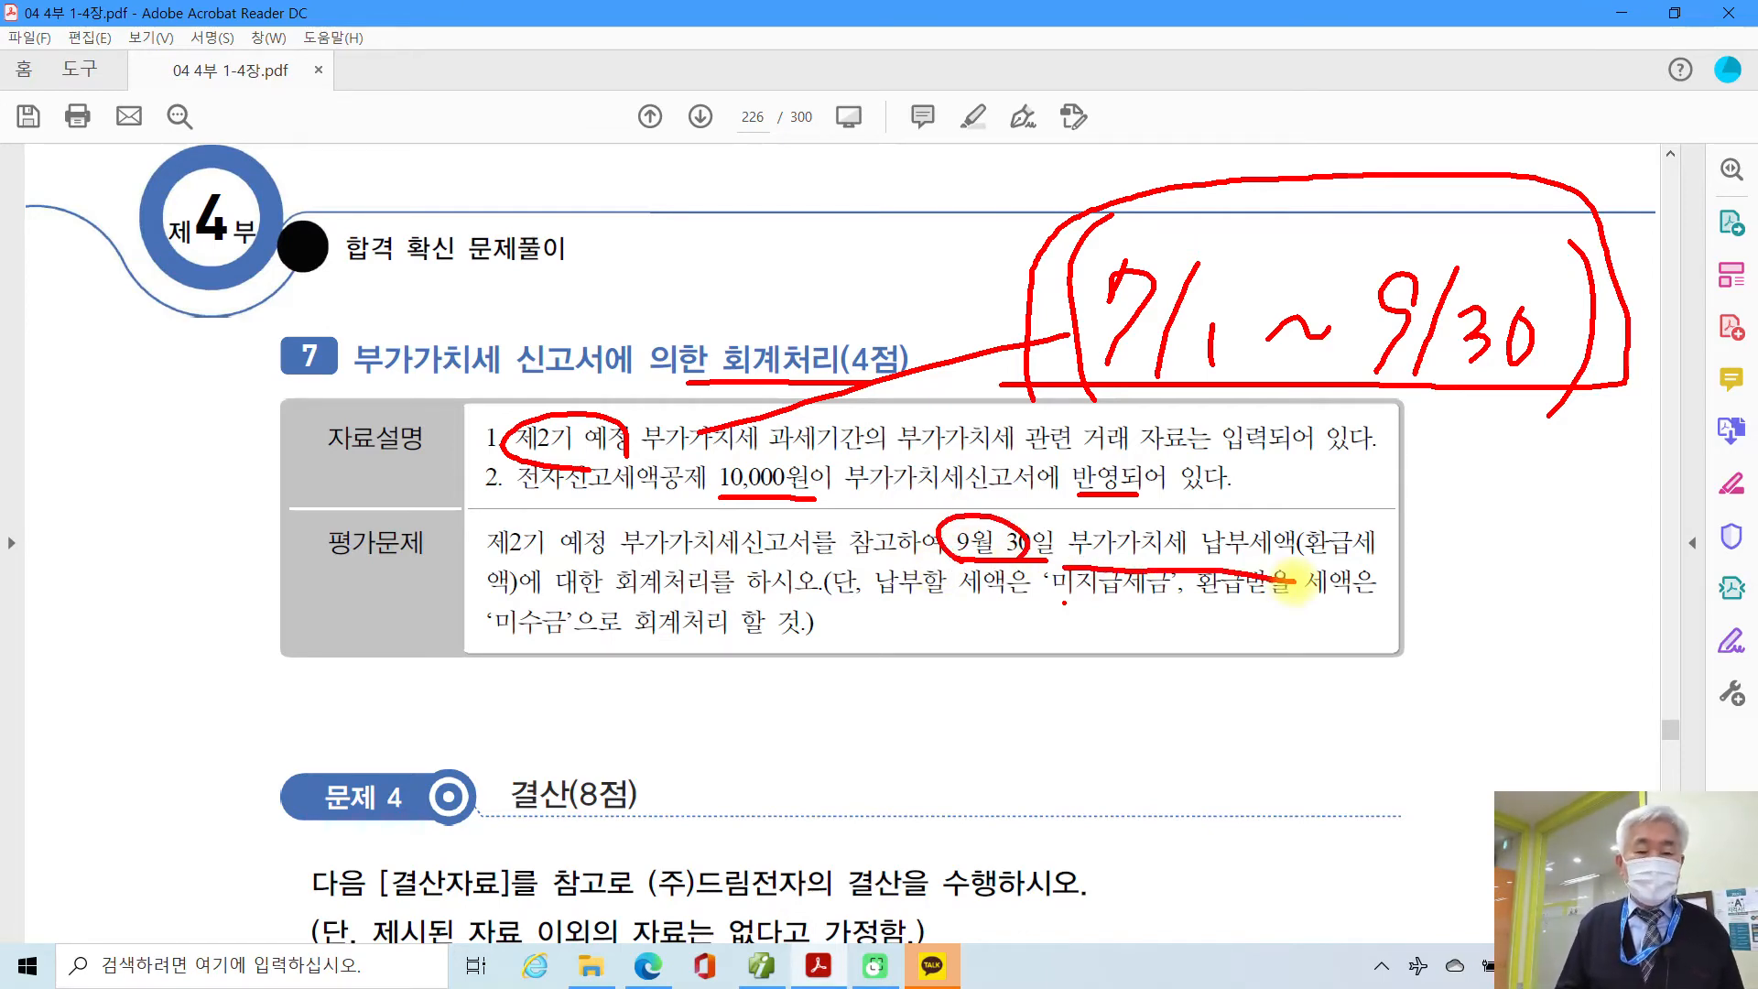
key(Escape)
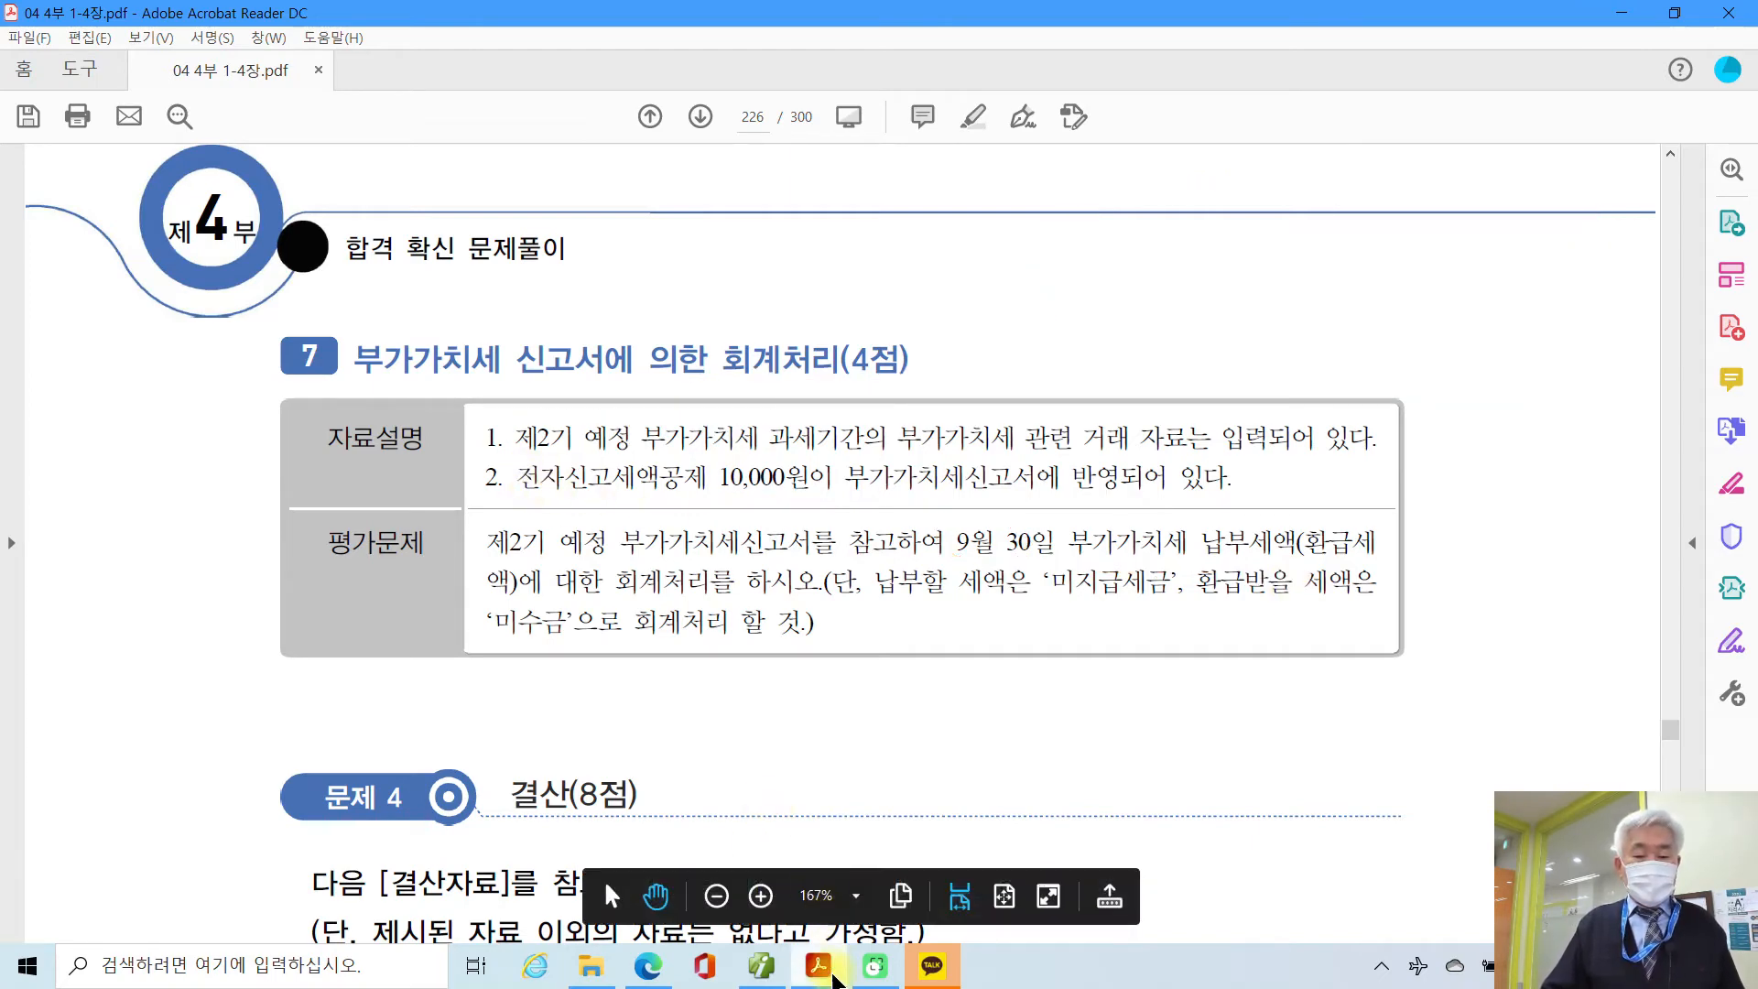
click(761, 966)
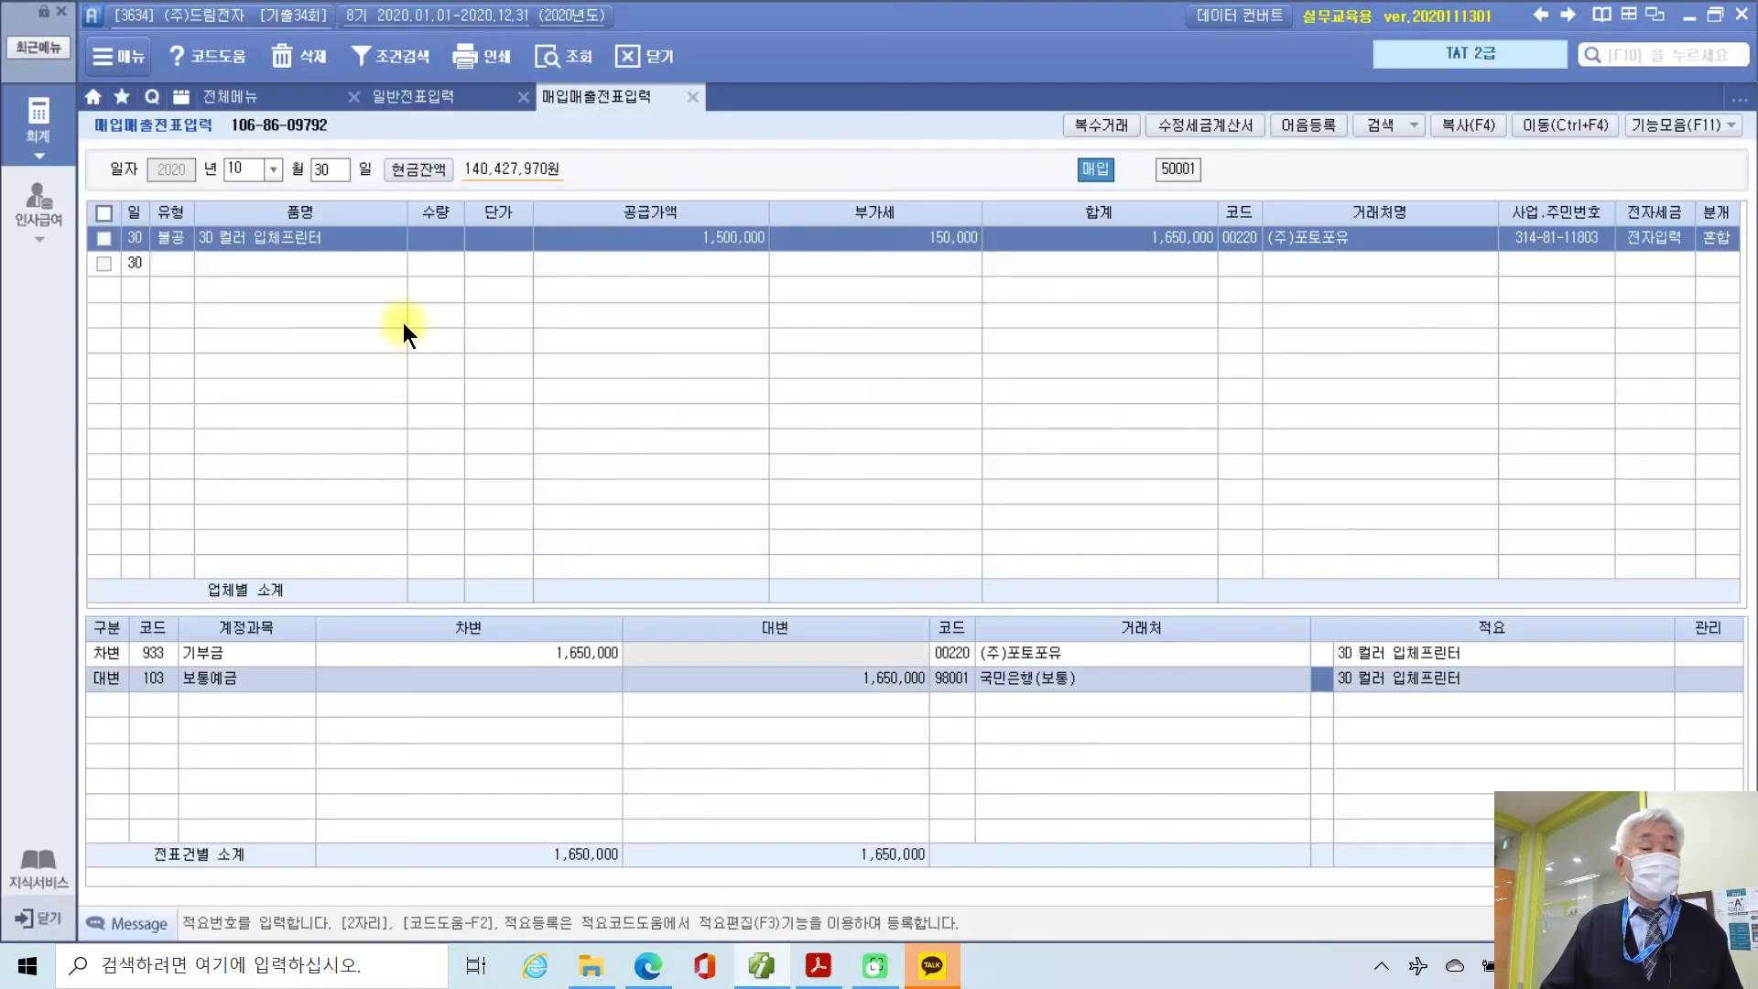
Step: Load the saved regular 부가가치세신고서 for 07/01–09/30
click(229, 96)
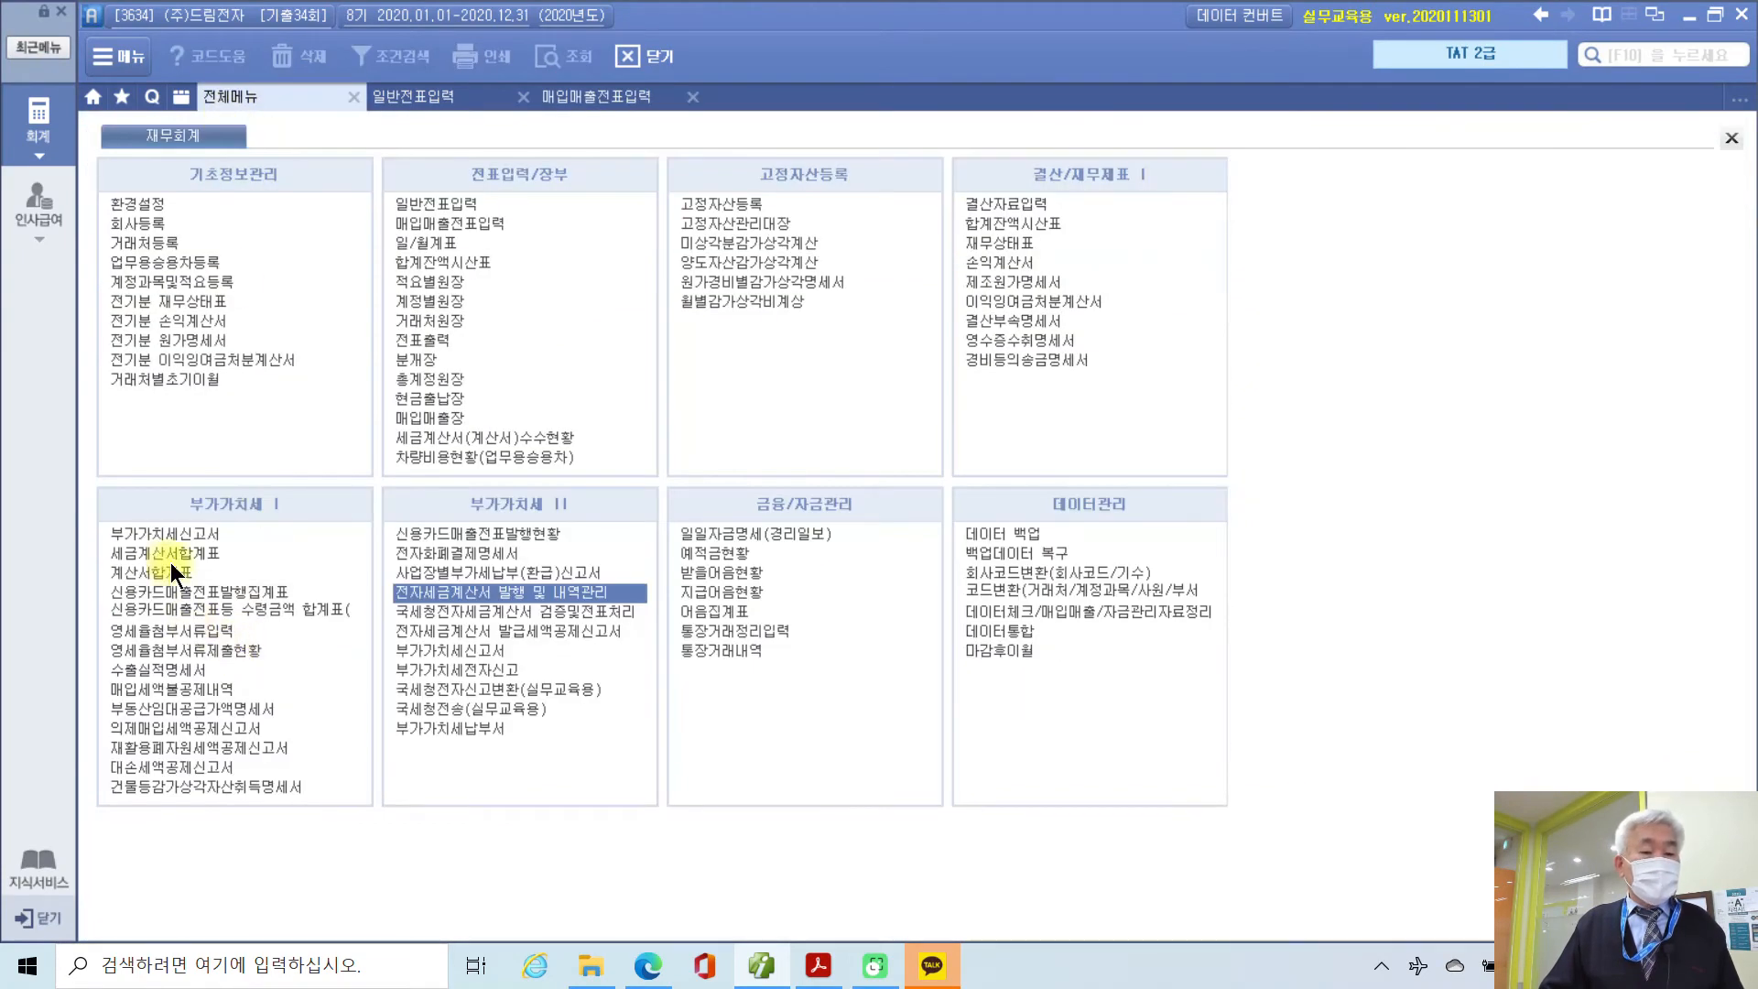
click(177, 535)
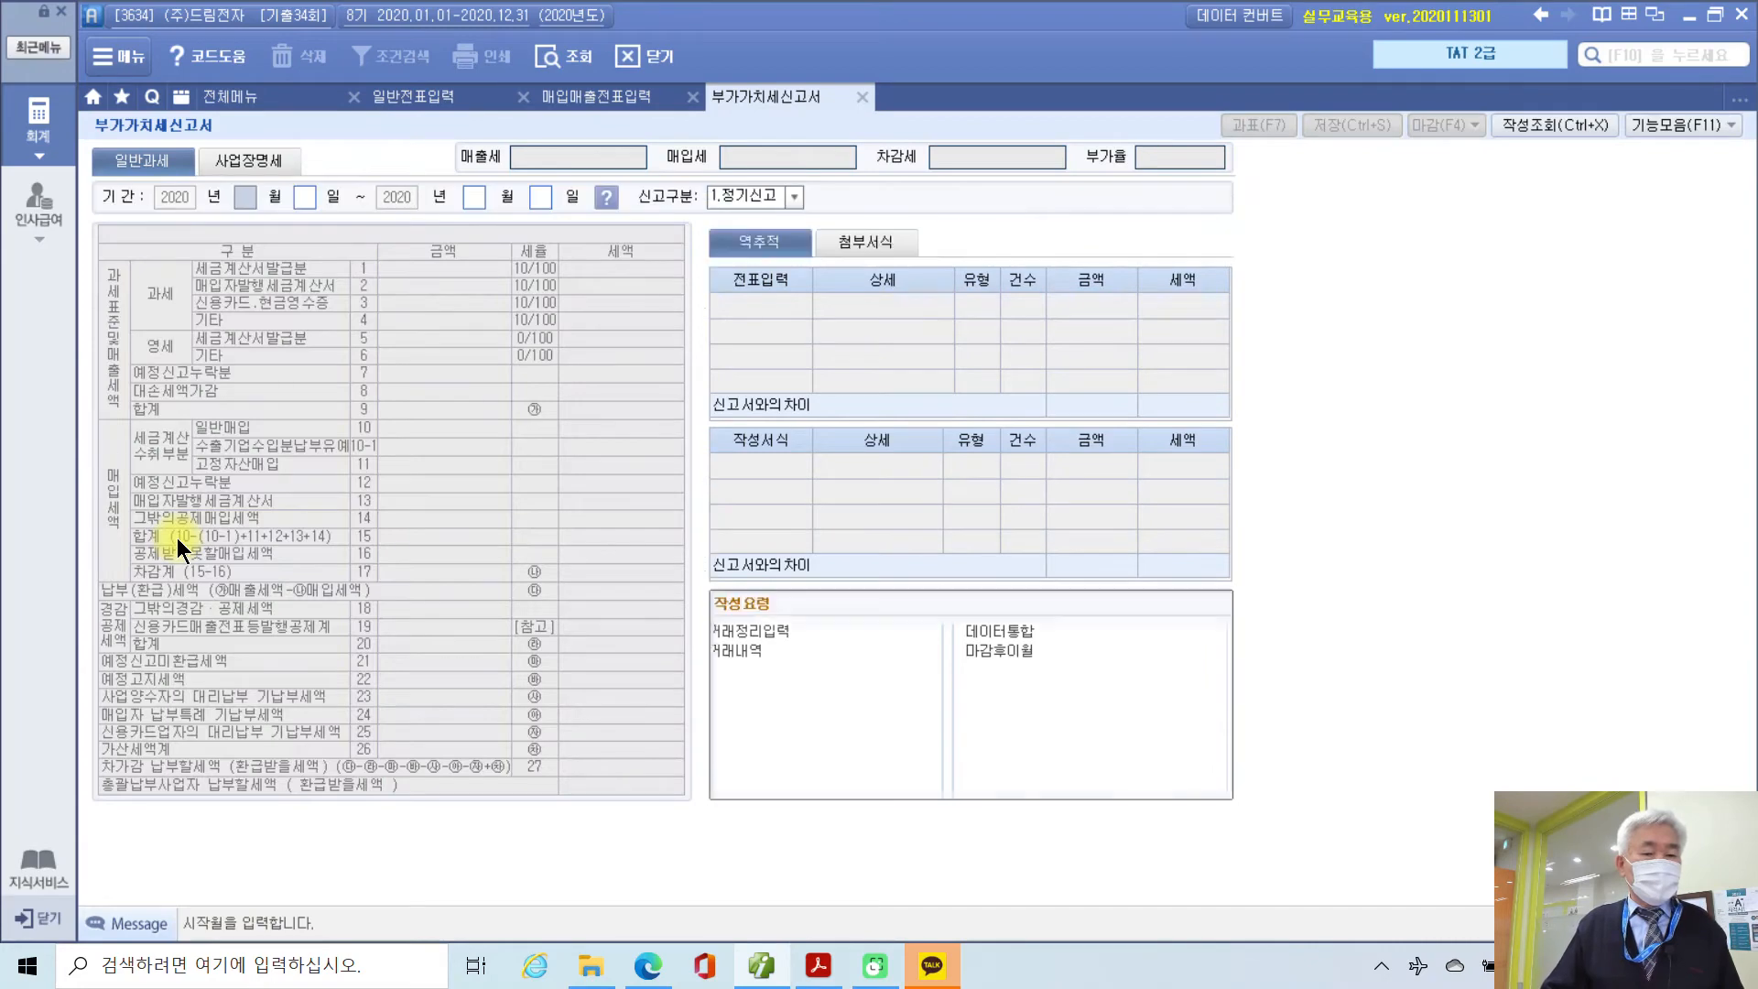
text(07)
key(Return)
key(Return)
text(09)
key(Return)
key(Return)
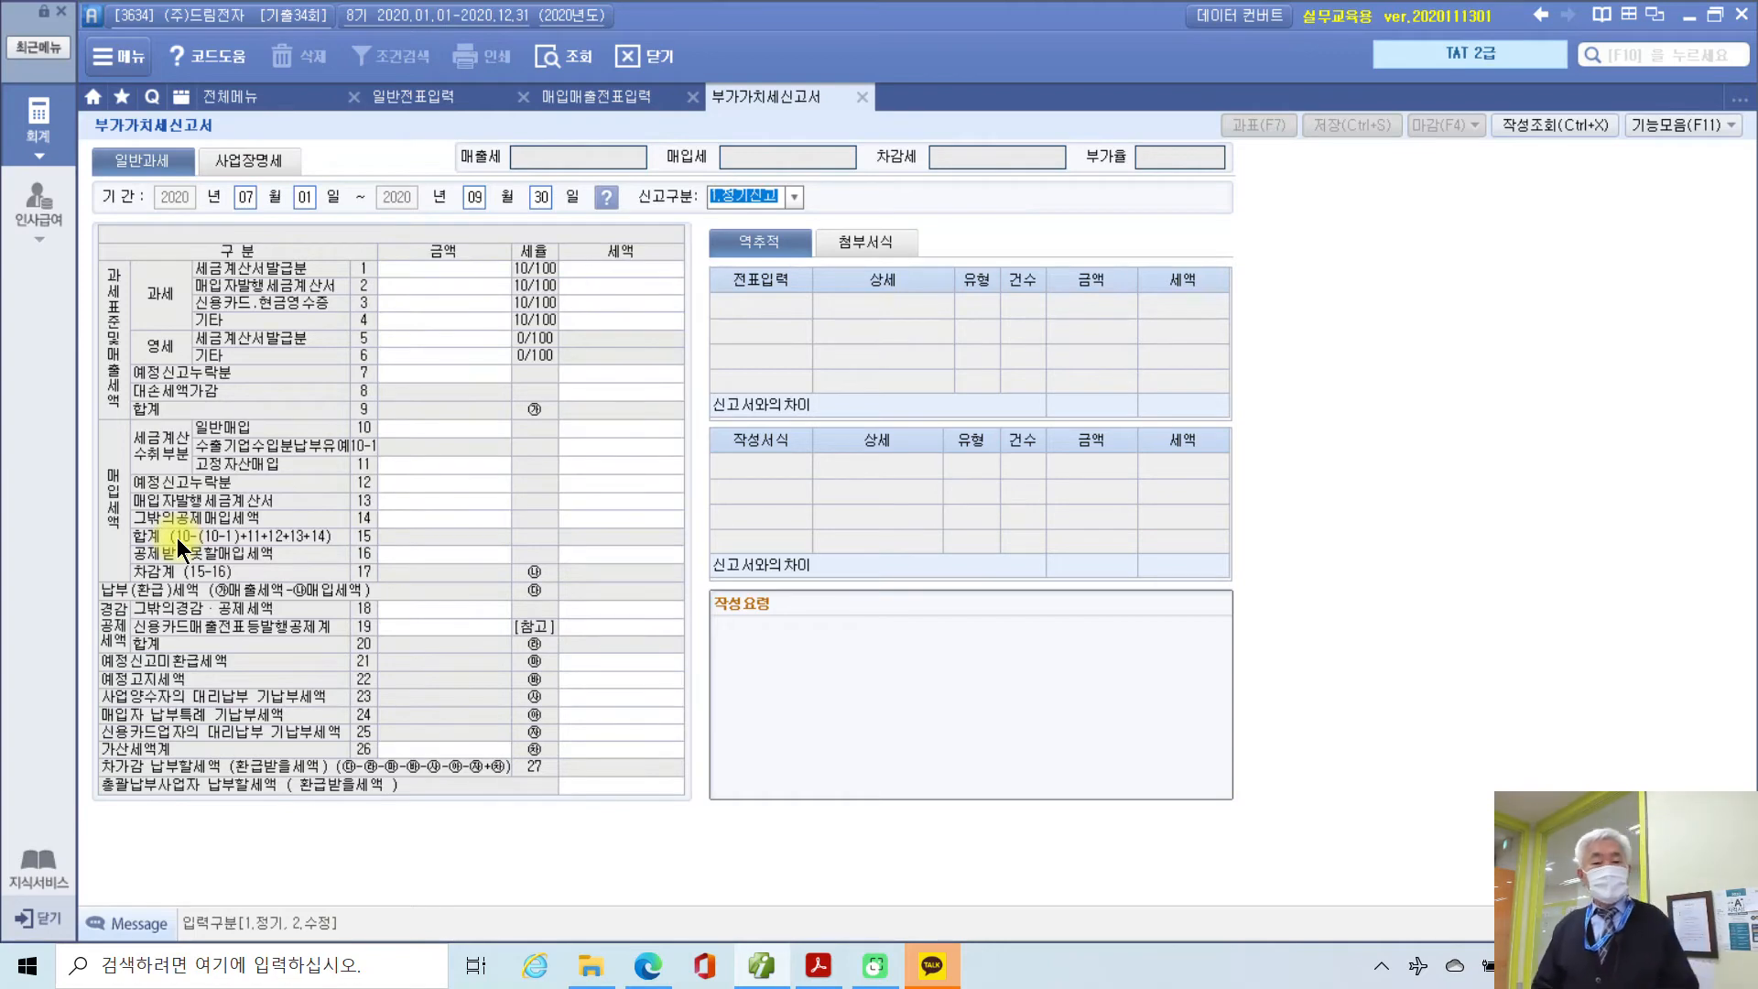
key(Return)
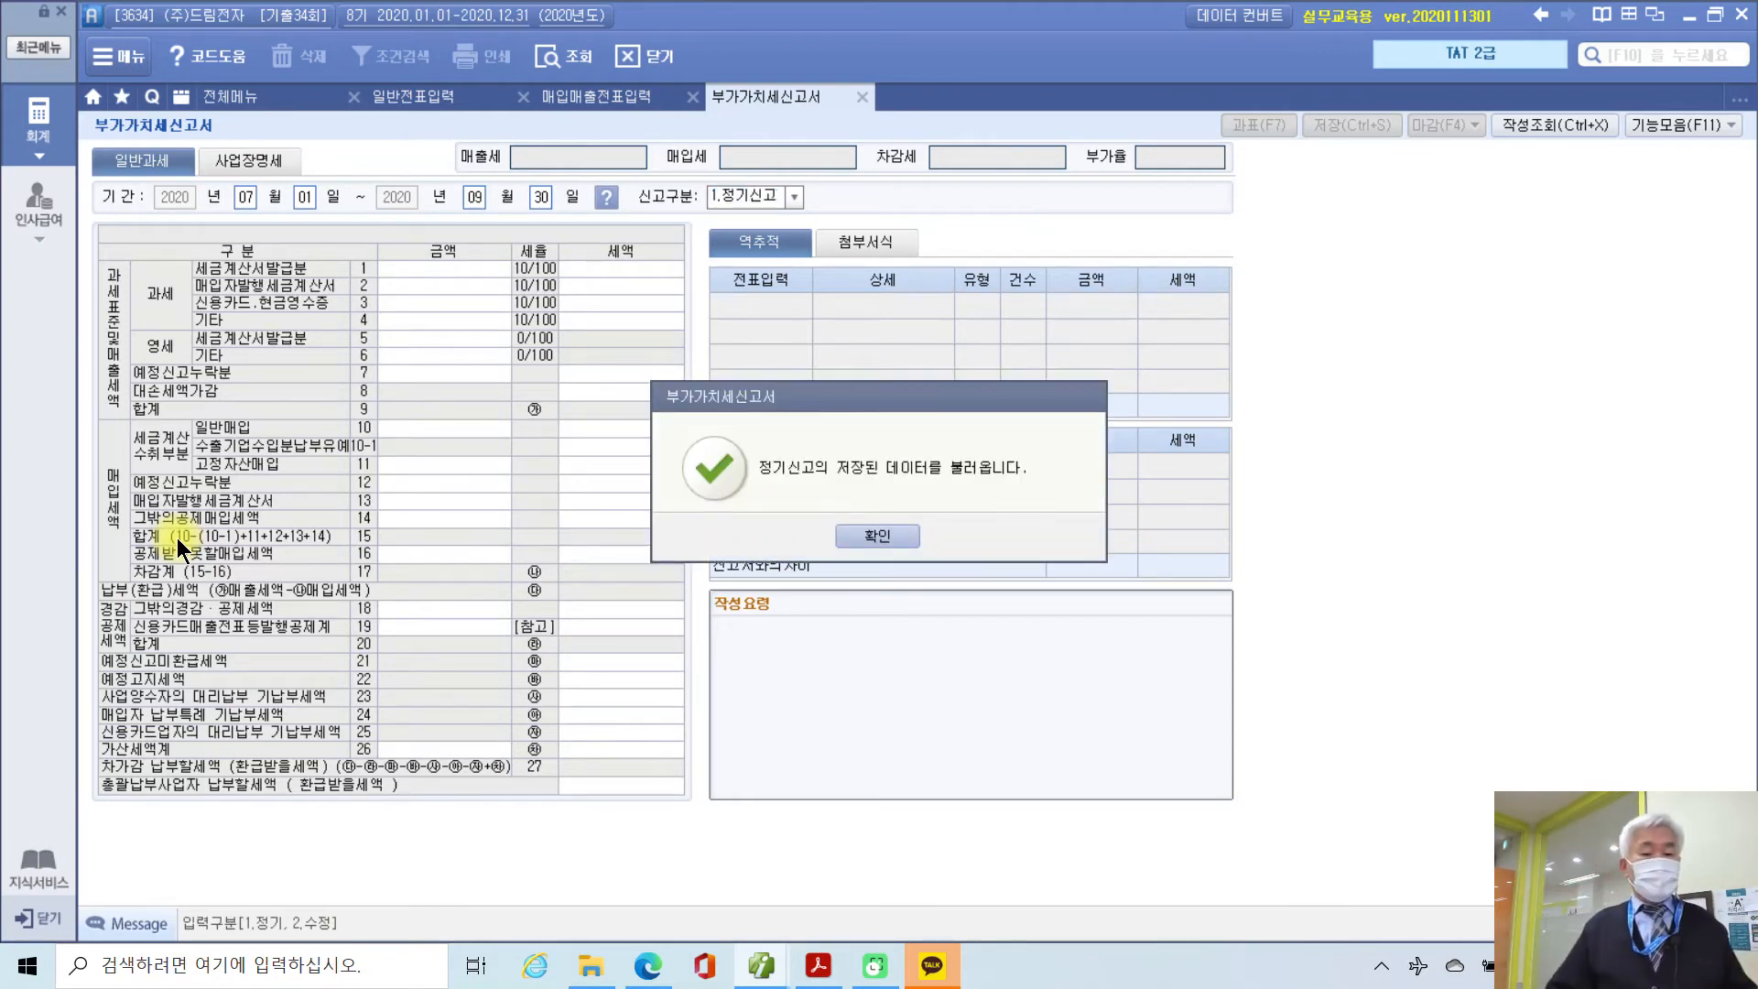
click(879, 531)
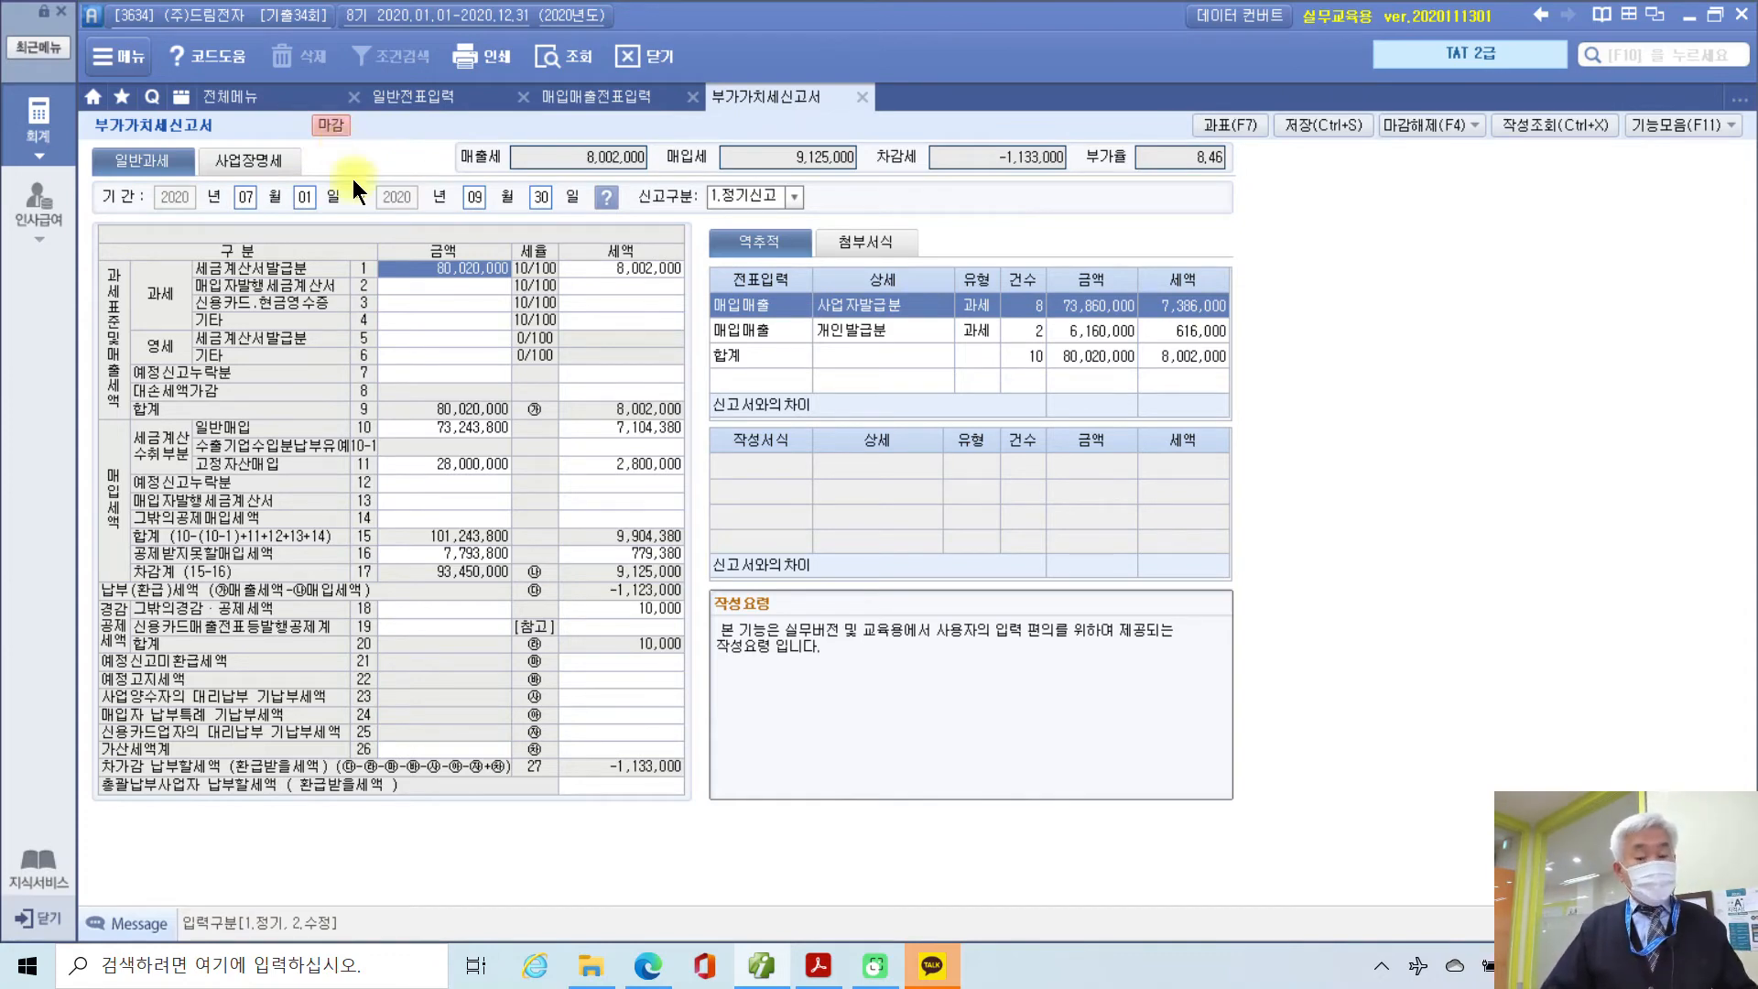
Step: Open the row 18 breakdown to confirm the 10,000 전자신고세액공제, then close it
drag(469, 627, 830, 677)
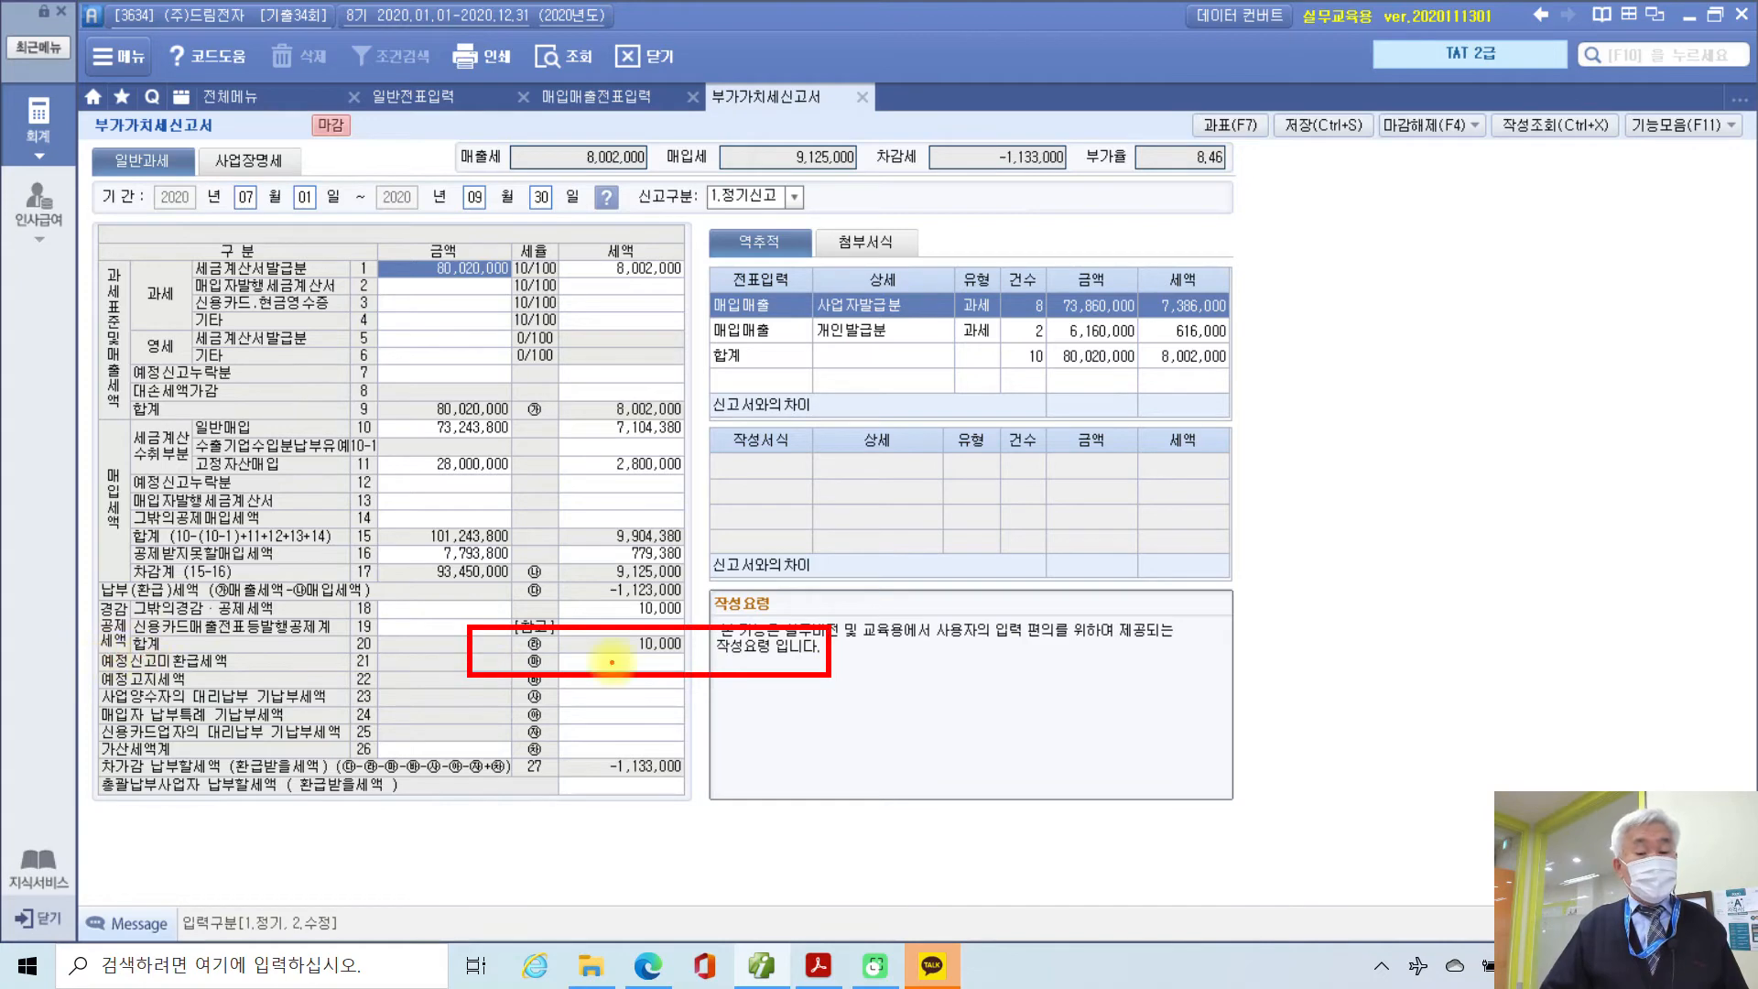
key(Escape)
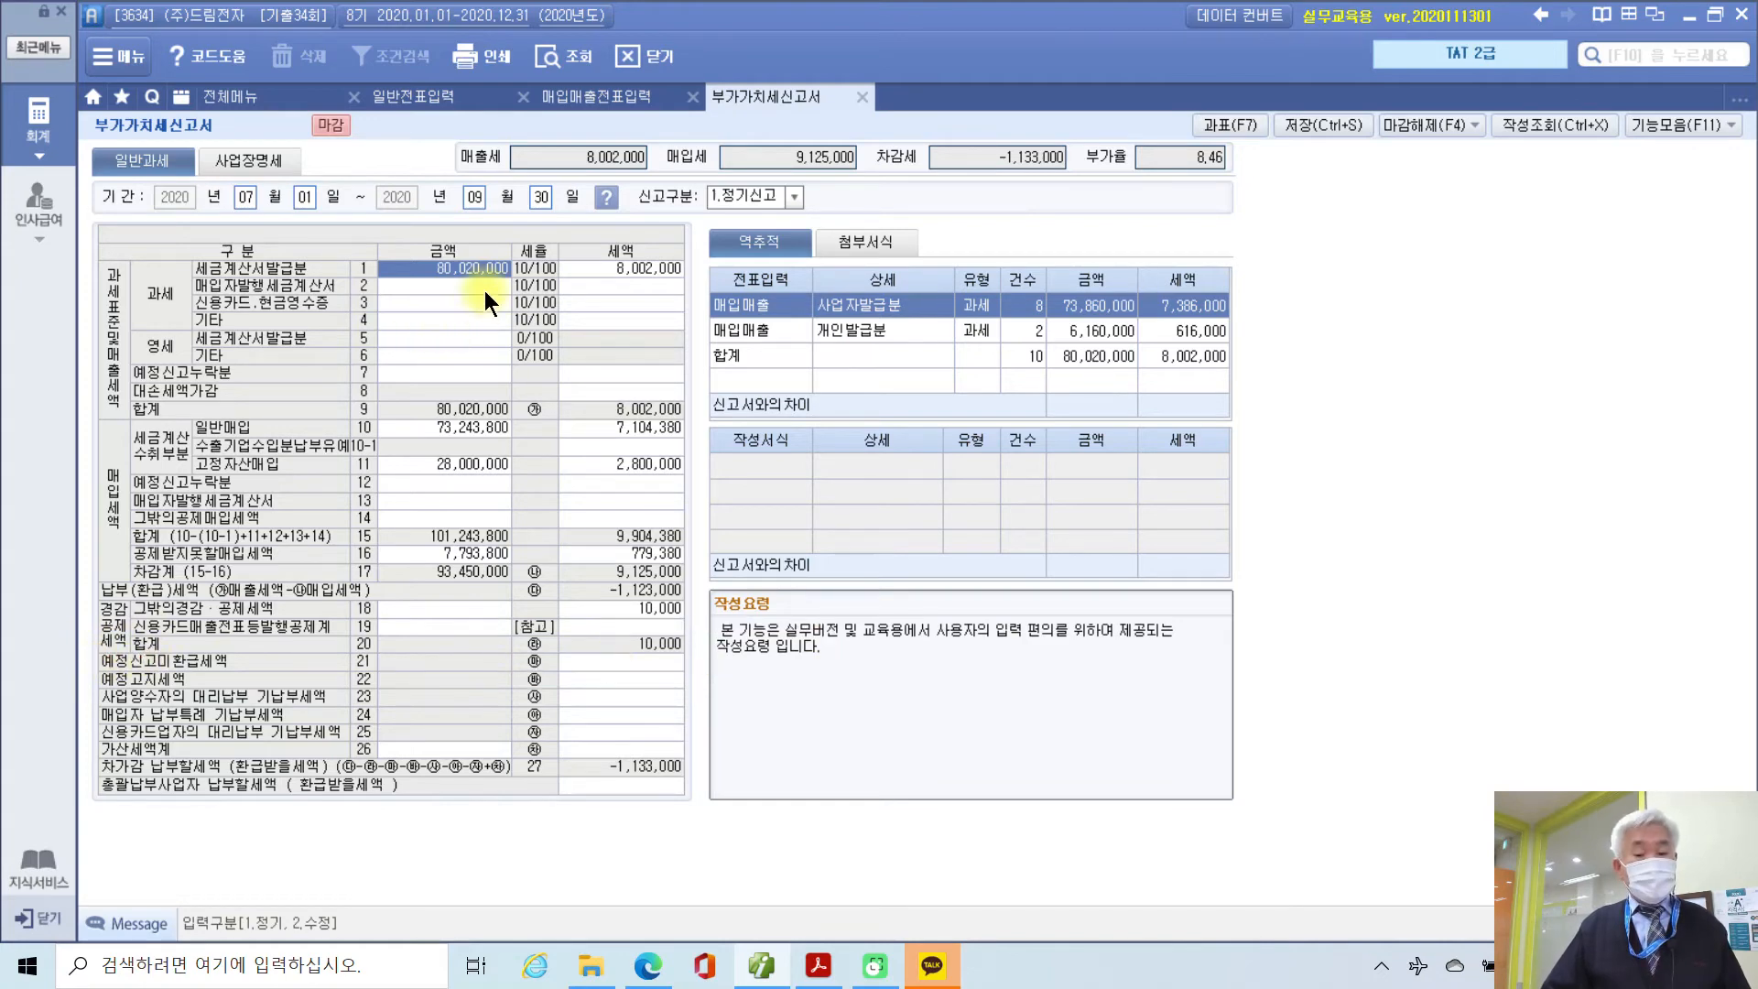
click(614, 606)
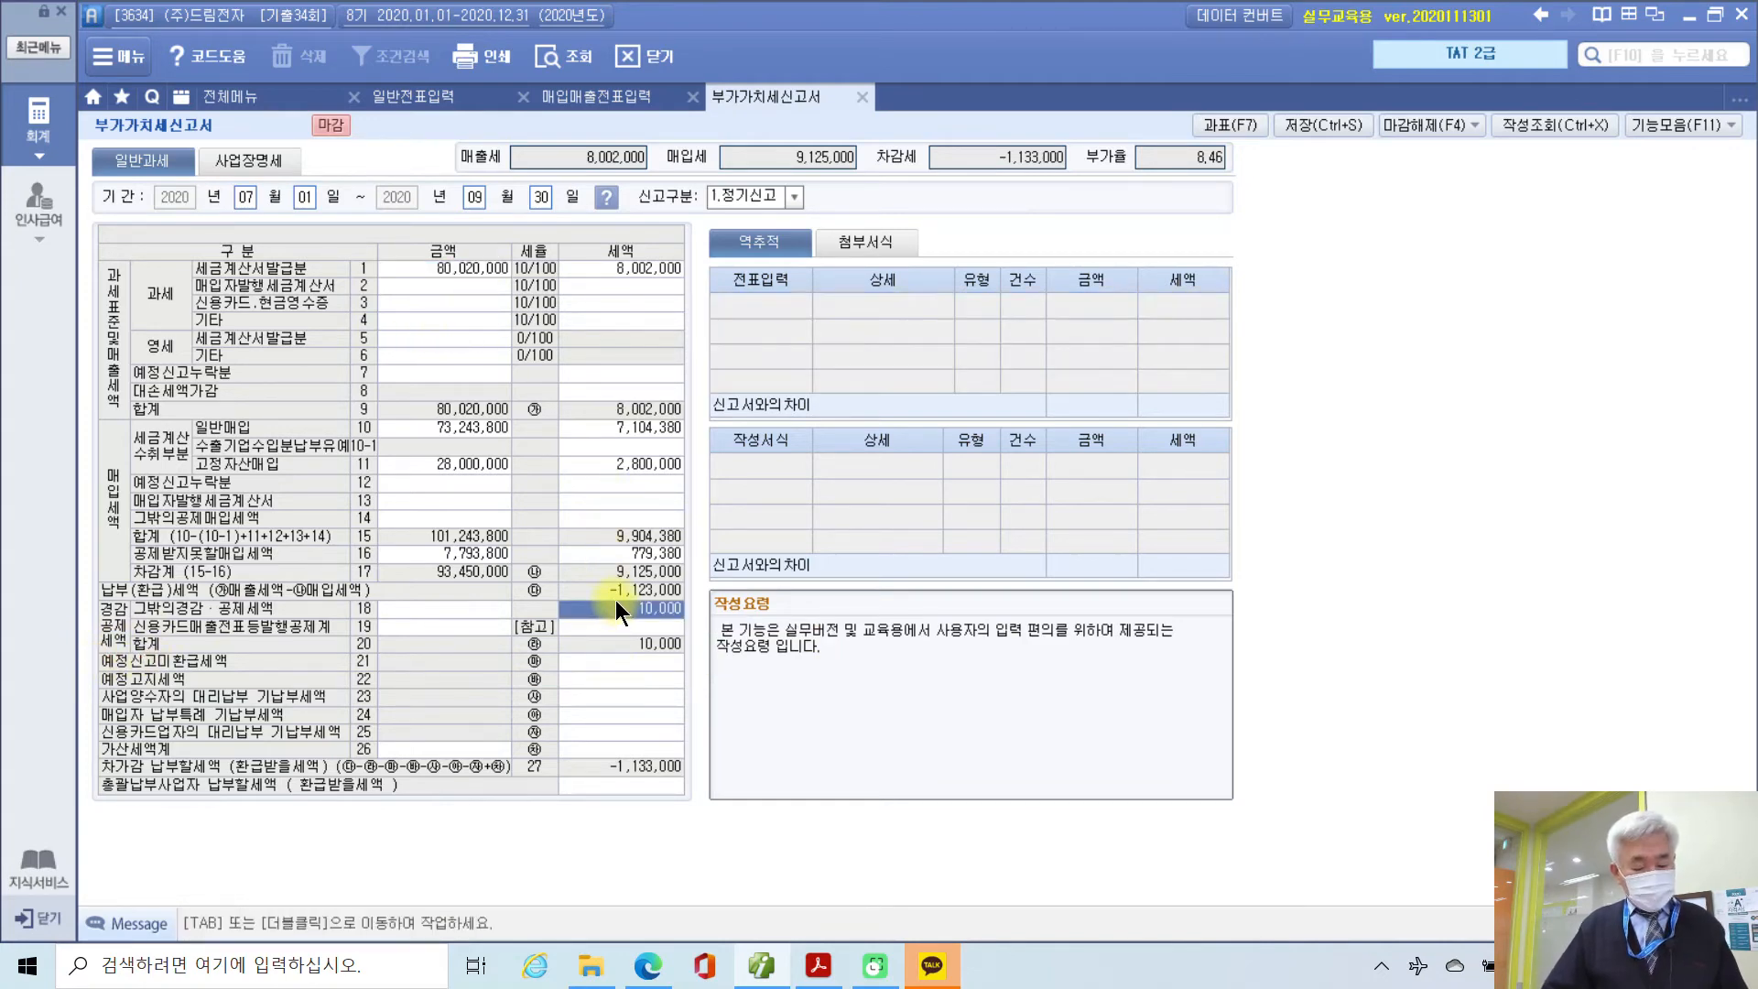
double_click(615, 600)
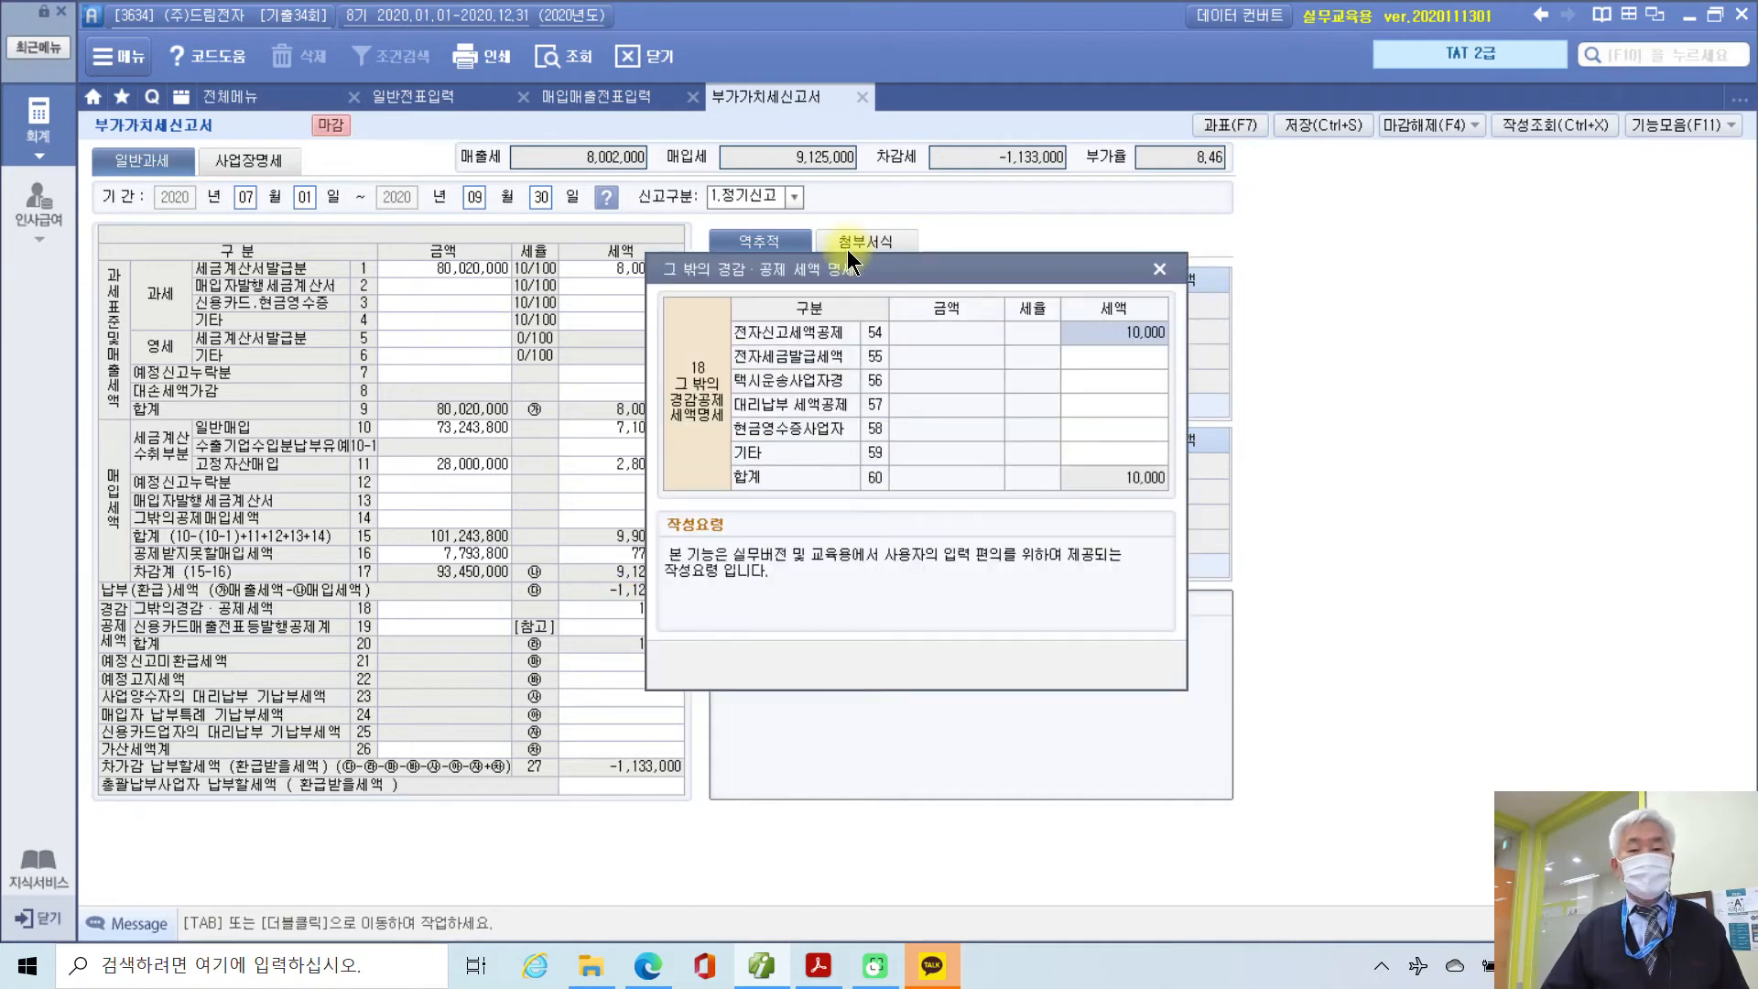
drag(843, 266, 1046, 338)
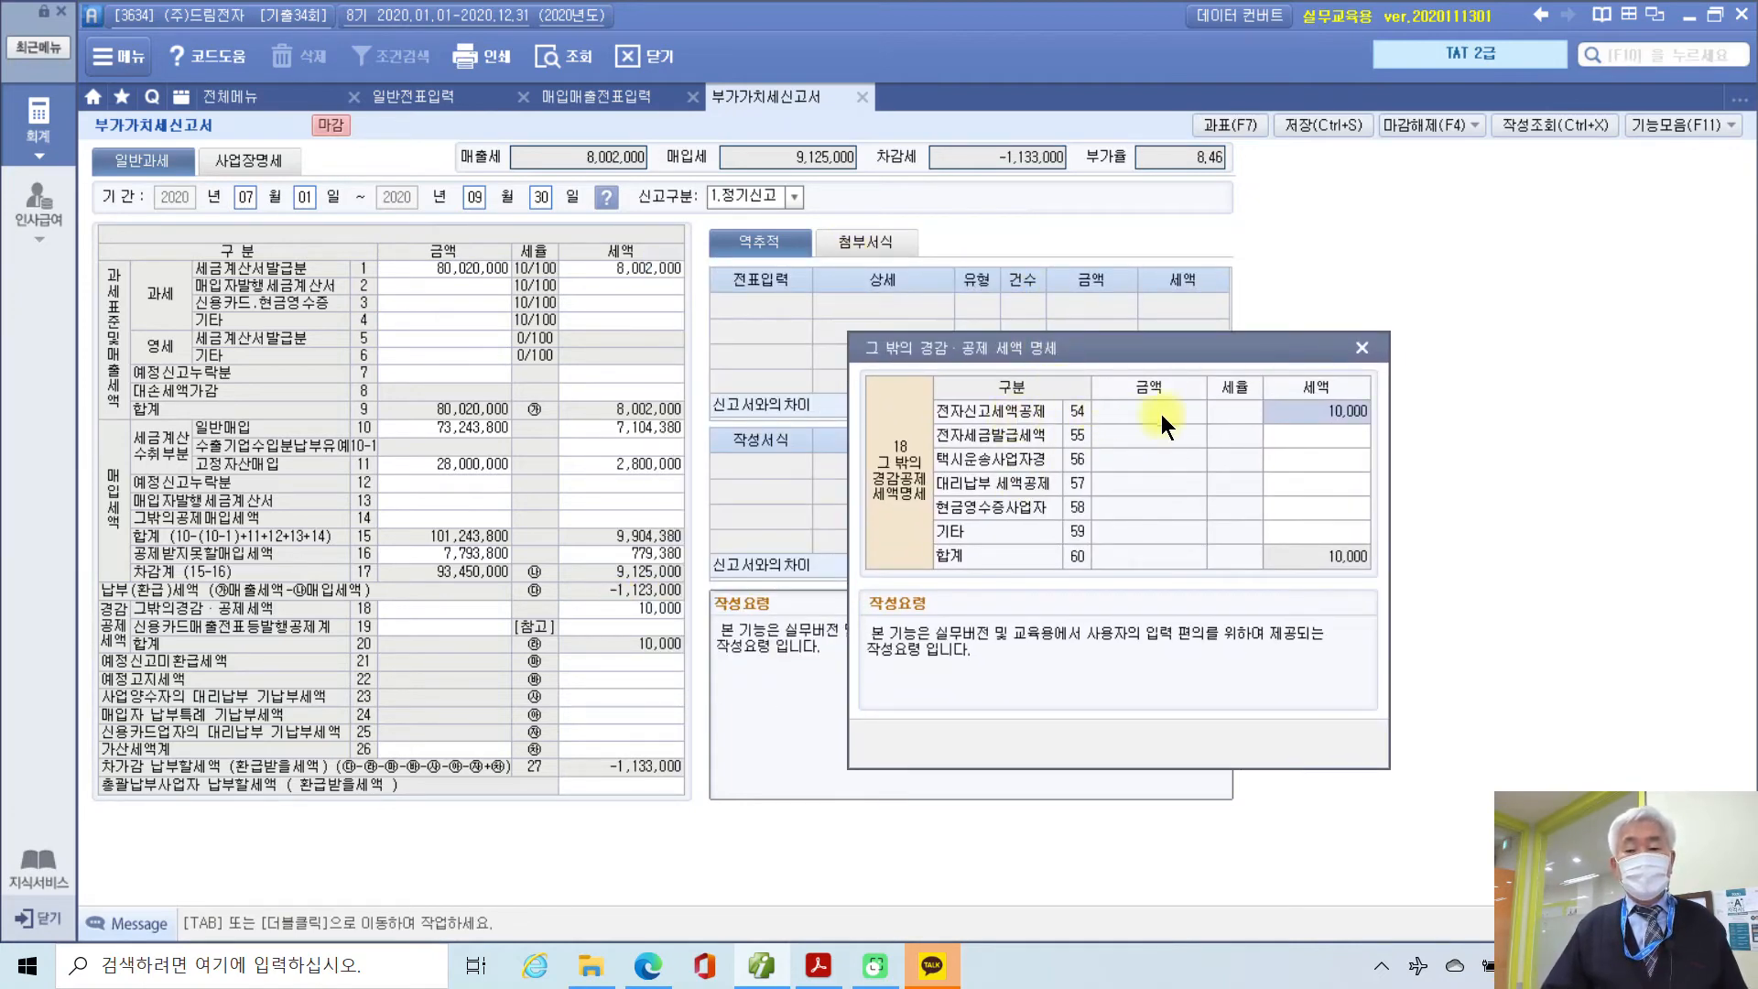
click(1359, 349)
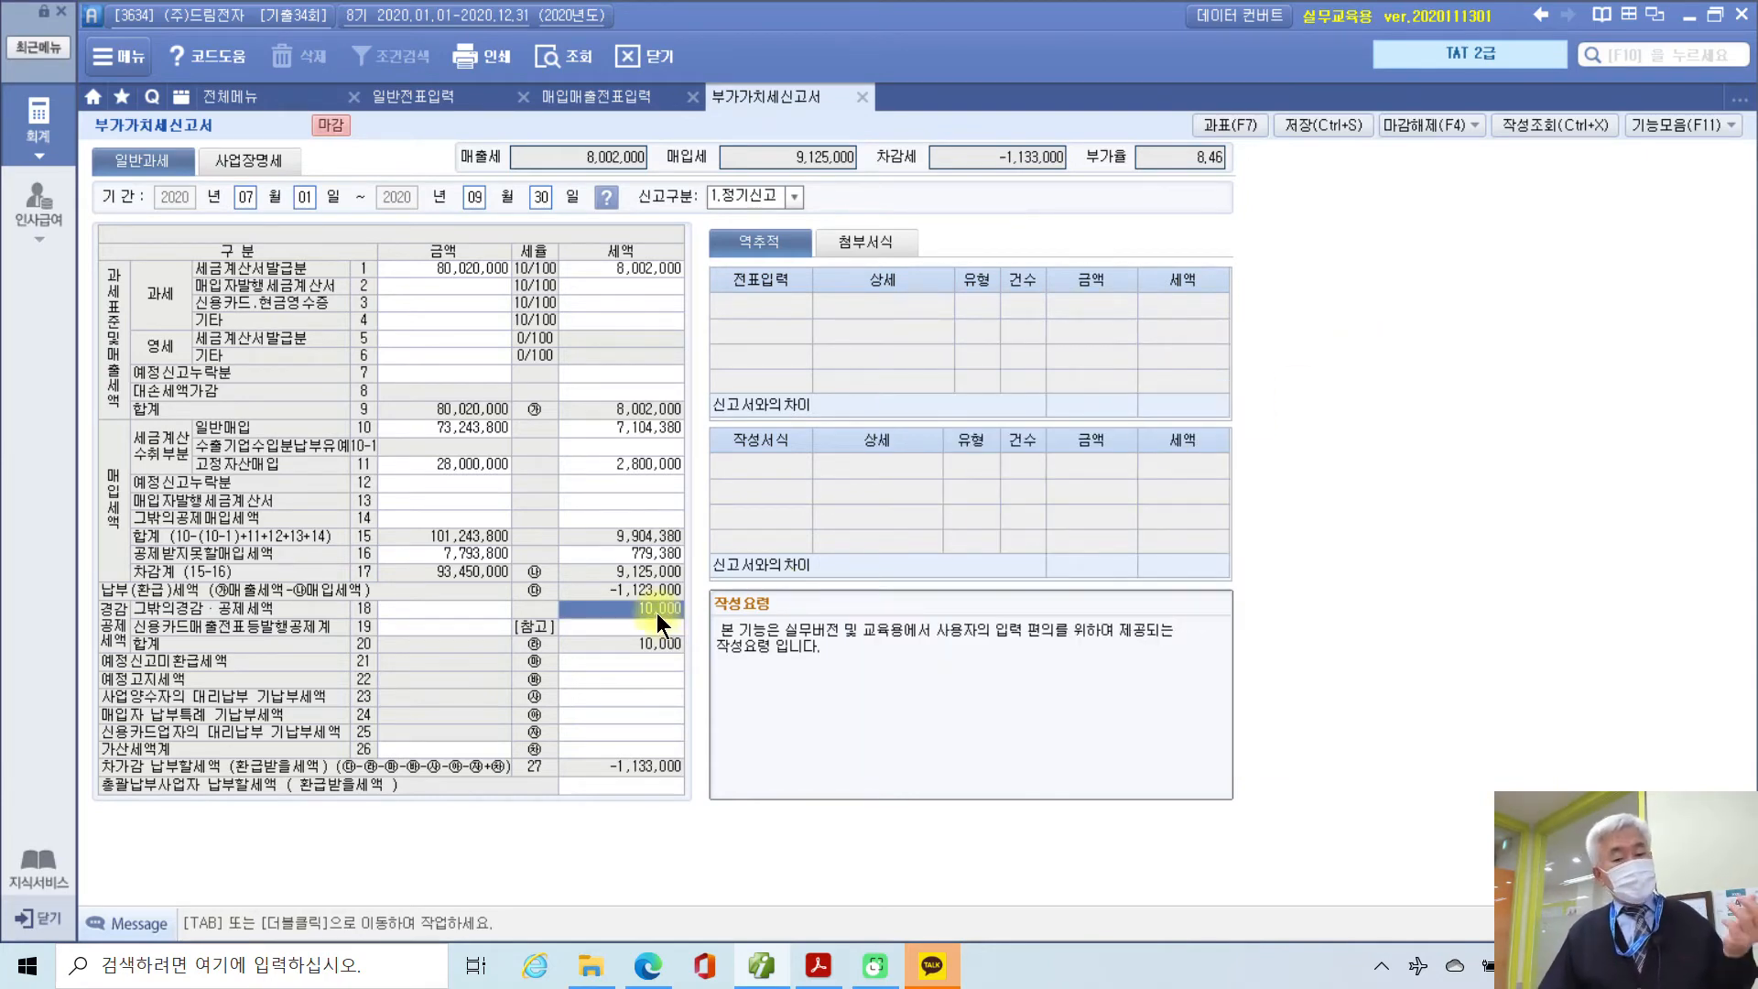
mouse_move(657, 609)
mouse_down()
mouse_move(1053, 670)
mouse_move(1103, 705)
mouse_move(1266, 677)
mouse_move(1224, 738)
mouse_move(1390, 725)
mouse_move(1423, 798)
mouse_move(1410, 826)
mouse_up()
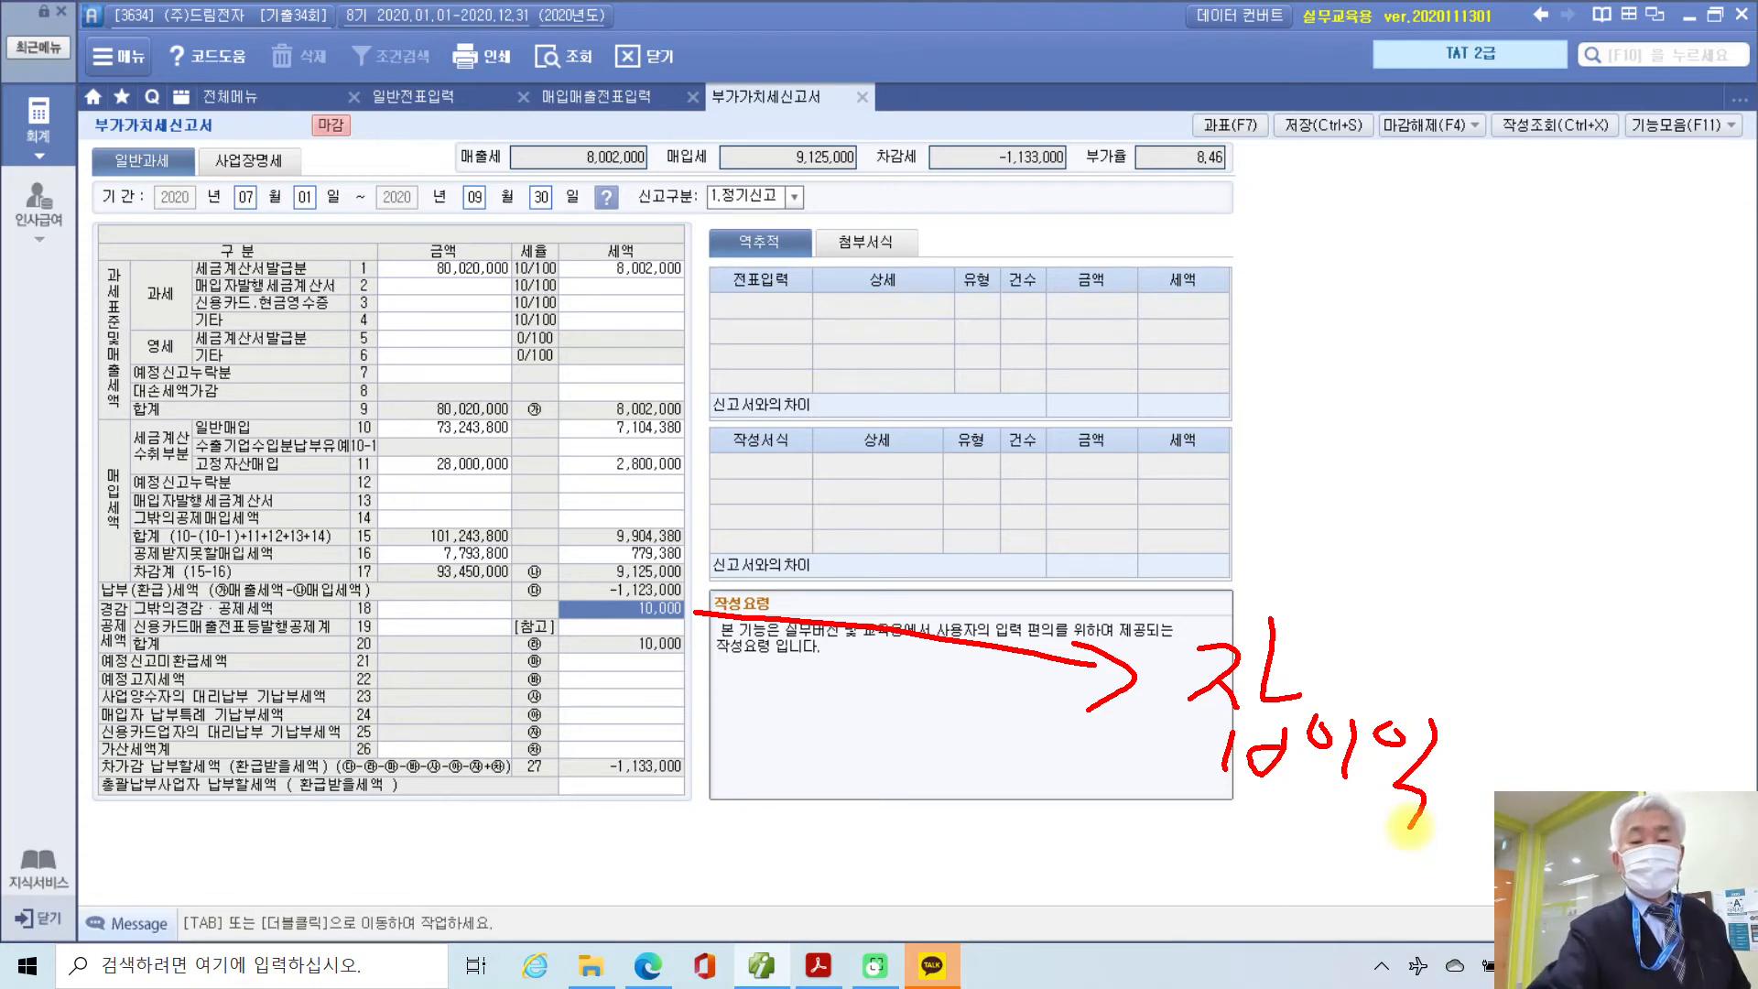
mouse_move(965, 200)
mouse_down()
mouse_move(906, 137)
mouse_move(1025, 197)
mouse_move(986, 201)
mouse_move(1245, 275)
mouse_move(1238, 316)
mouse_move(1355, 315)
mouse_move(1462, 248)
mouse_move(1458, 362)
mouse_move(1510, 275)
mouse_move(1512, 364)
mouse_move(1550, 373)
mouse_up()
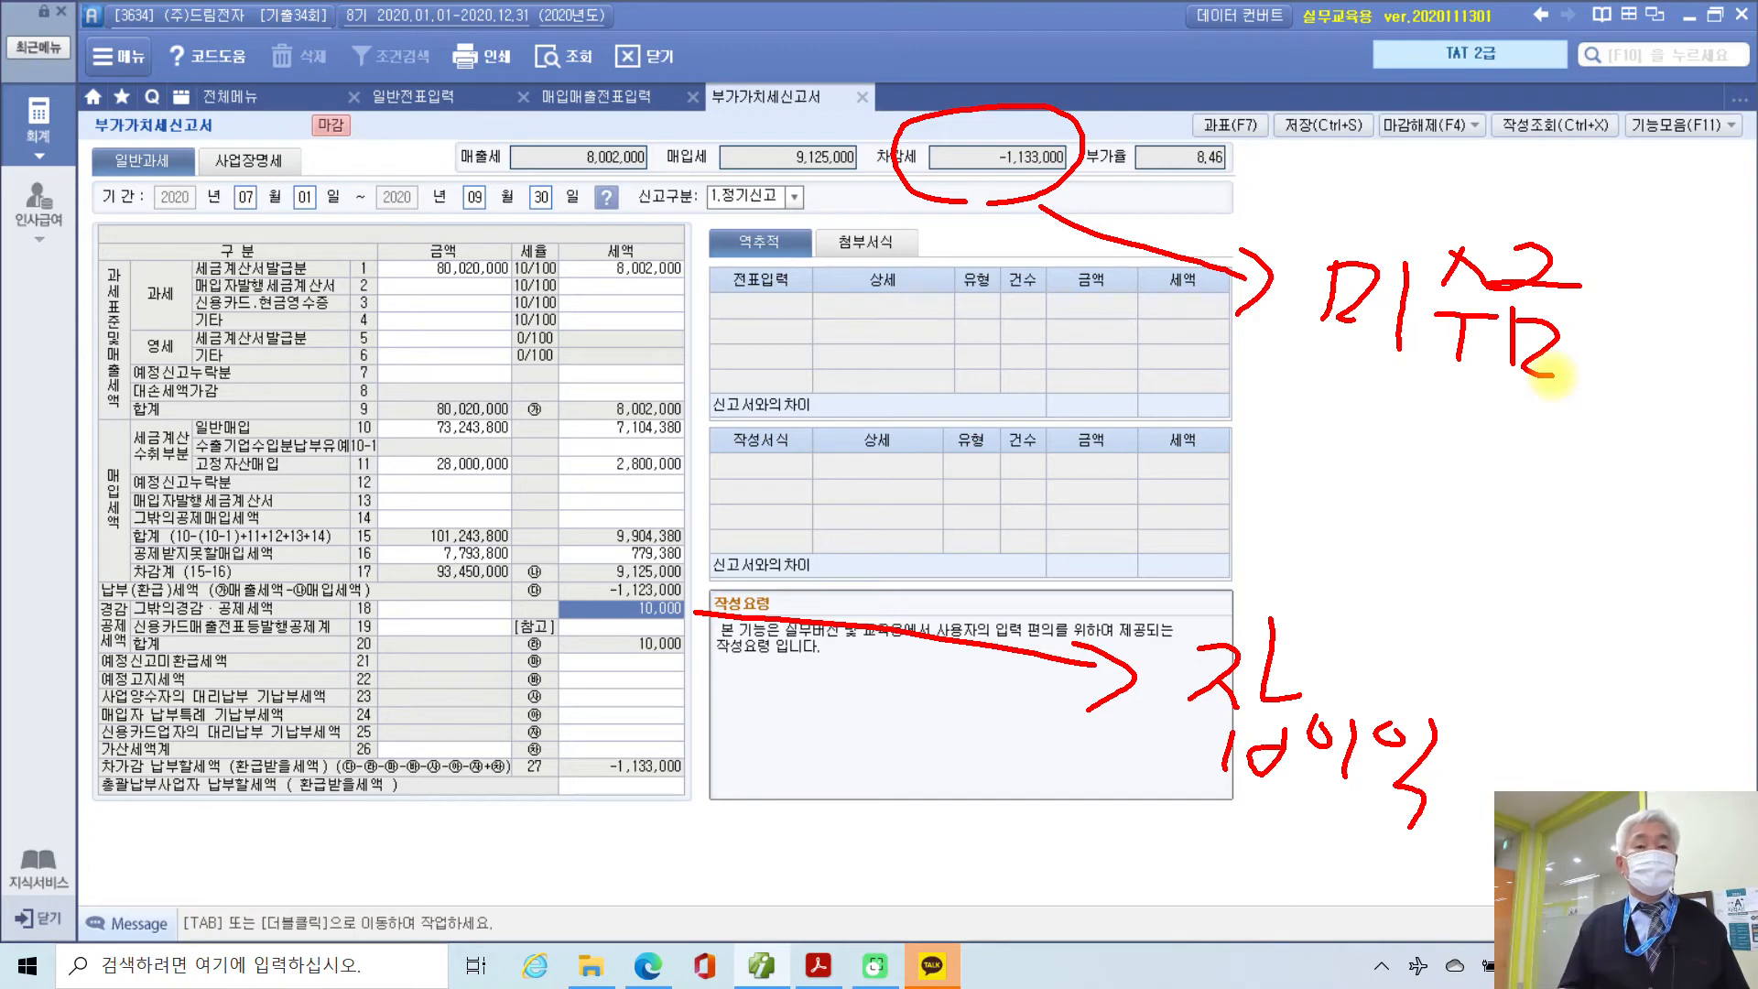
mouse_move(841, 197)
mouse_down()
mouse_move(811, 199)
mouse_move(852, 174)
mouse_move(943, 357)
mouse_move(998, 376)
mouse_move(1013, 343)
mouse_move(1016, 431)
mouse_move(1103, 444)
mouse_move(1282, 421)
mouse_move(1336, 499)
mouse_move(1410, 462)
mouse_move(1391, 504)
mouse_move(1476, 429)
mouse_move(1476, 563)
mouse_up()
mouse_move(586, 203)
mouse_down()
mouse_move(622, 138)
mouse_move(632, 203)
mouse_up()
mouse_move(547, 209)
mouse_down()
mouse_move(595, 437)
mouse_move(677, 393)
mouse_move(641, 476)
mouse_move(700, 449)
mouse_move(835, 499)
mouse_move(835, 531)
mouse_move(920, 499)
mouse_move(952, 531)
mouse_move(1011, 504)
mouse_move(1047, 549)
mouse_move(1007, 600)
mouse_move(1121, 540)
mouse_move(1083, 561)
mouse_up()
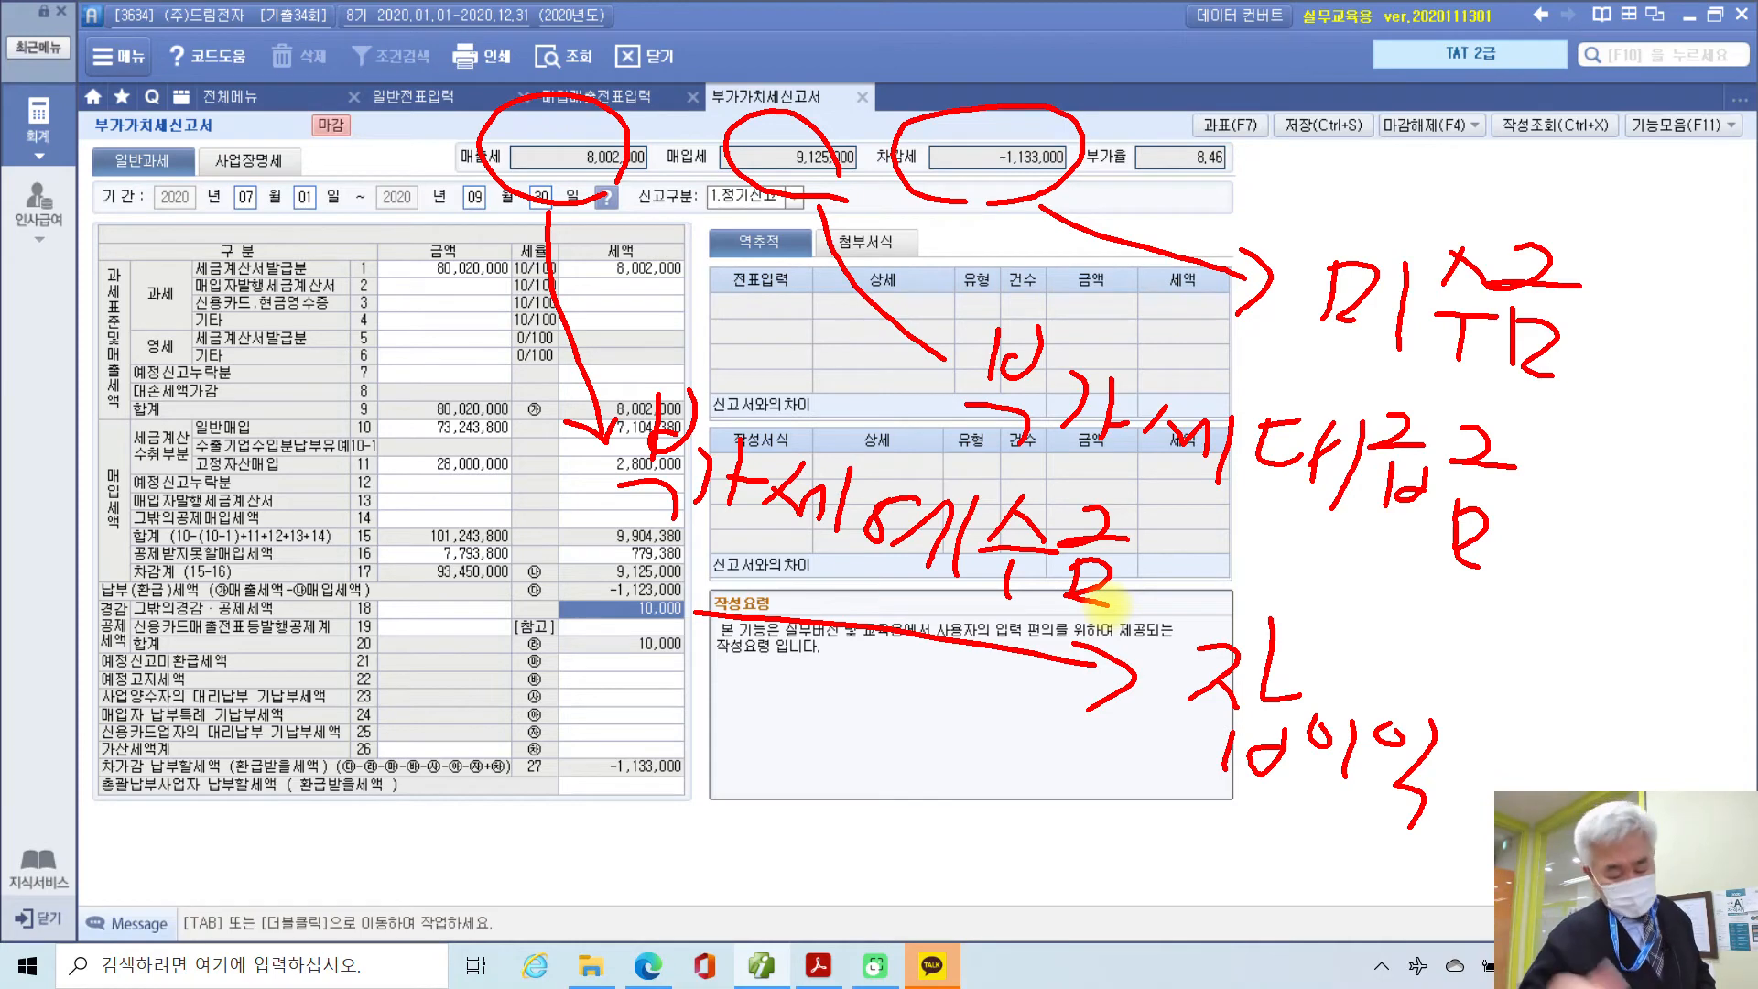
mouse_move(1321, 146)
mouse_down()
mouse_move(1318, 220)
mouse_move(1417, 174)
mouse_move(1486, 205)
mouse_move(1548, 167)
mouse_move(1519, 233)
mouse_move(1562, 176)
mouse_move(1680, 261)
mouse_move(1735, 183)
mouse_move(1687, 216)
mouse_move(1718, 240)
mouse_up()
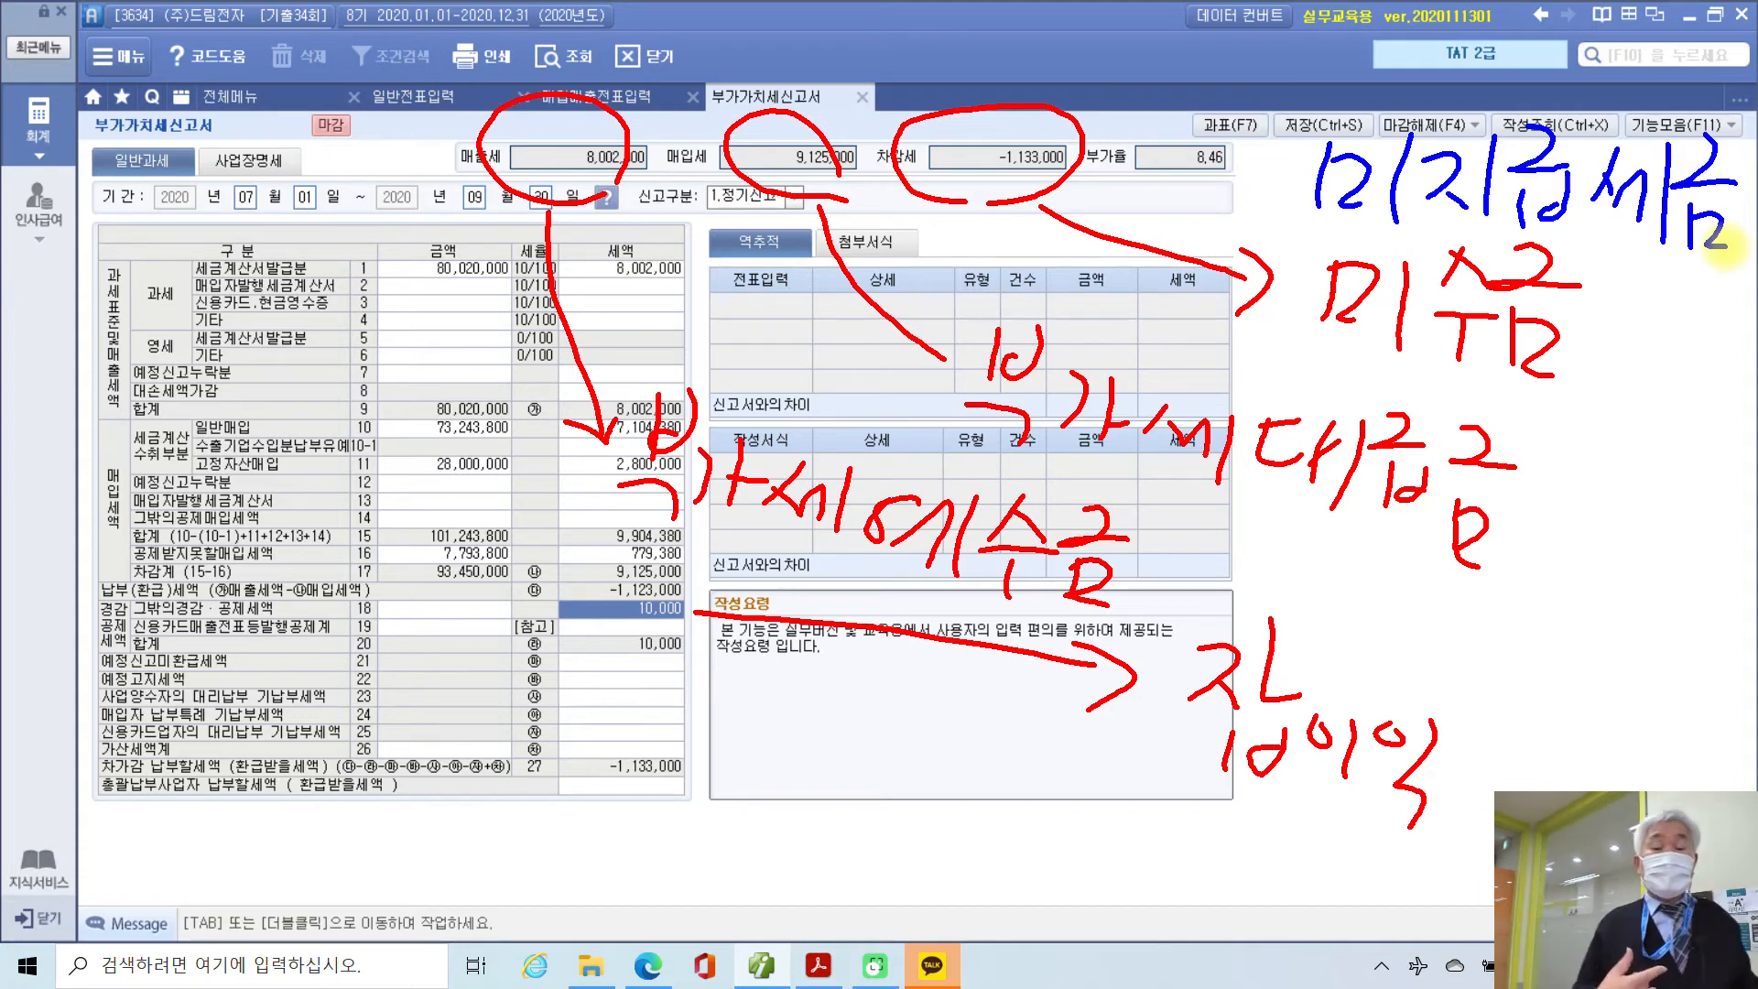
mouse_move(693, 87)
mouse_down()
mouse_move(652, 146)
mouse_move(700, 217)
mouse_up()
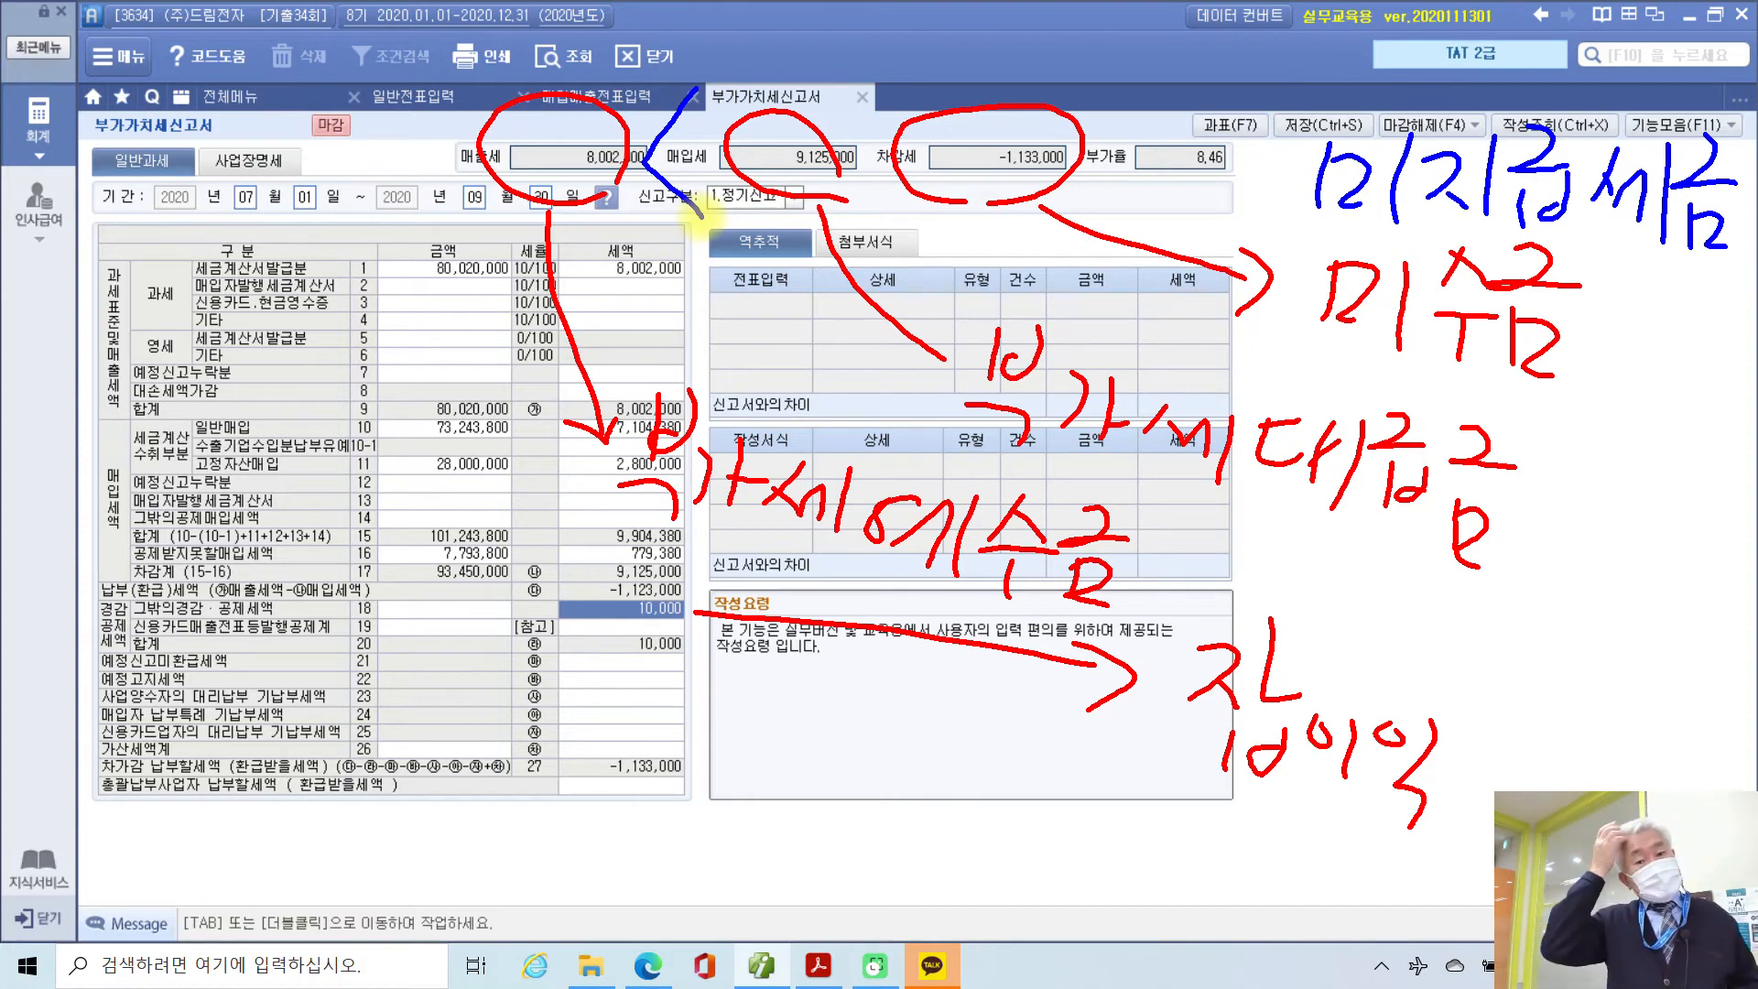
drag(975, 440, 1441, 561)
mouse_move(618, 547)
mouse_down()
mouse_move(870, 575)
mouse_move(1094, 630)
mouse_up()
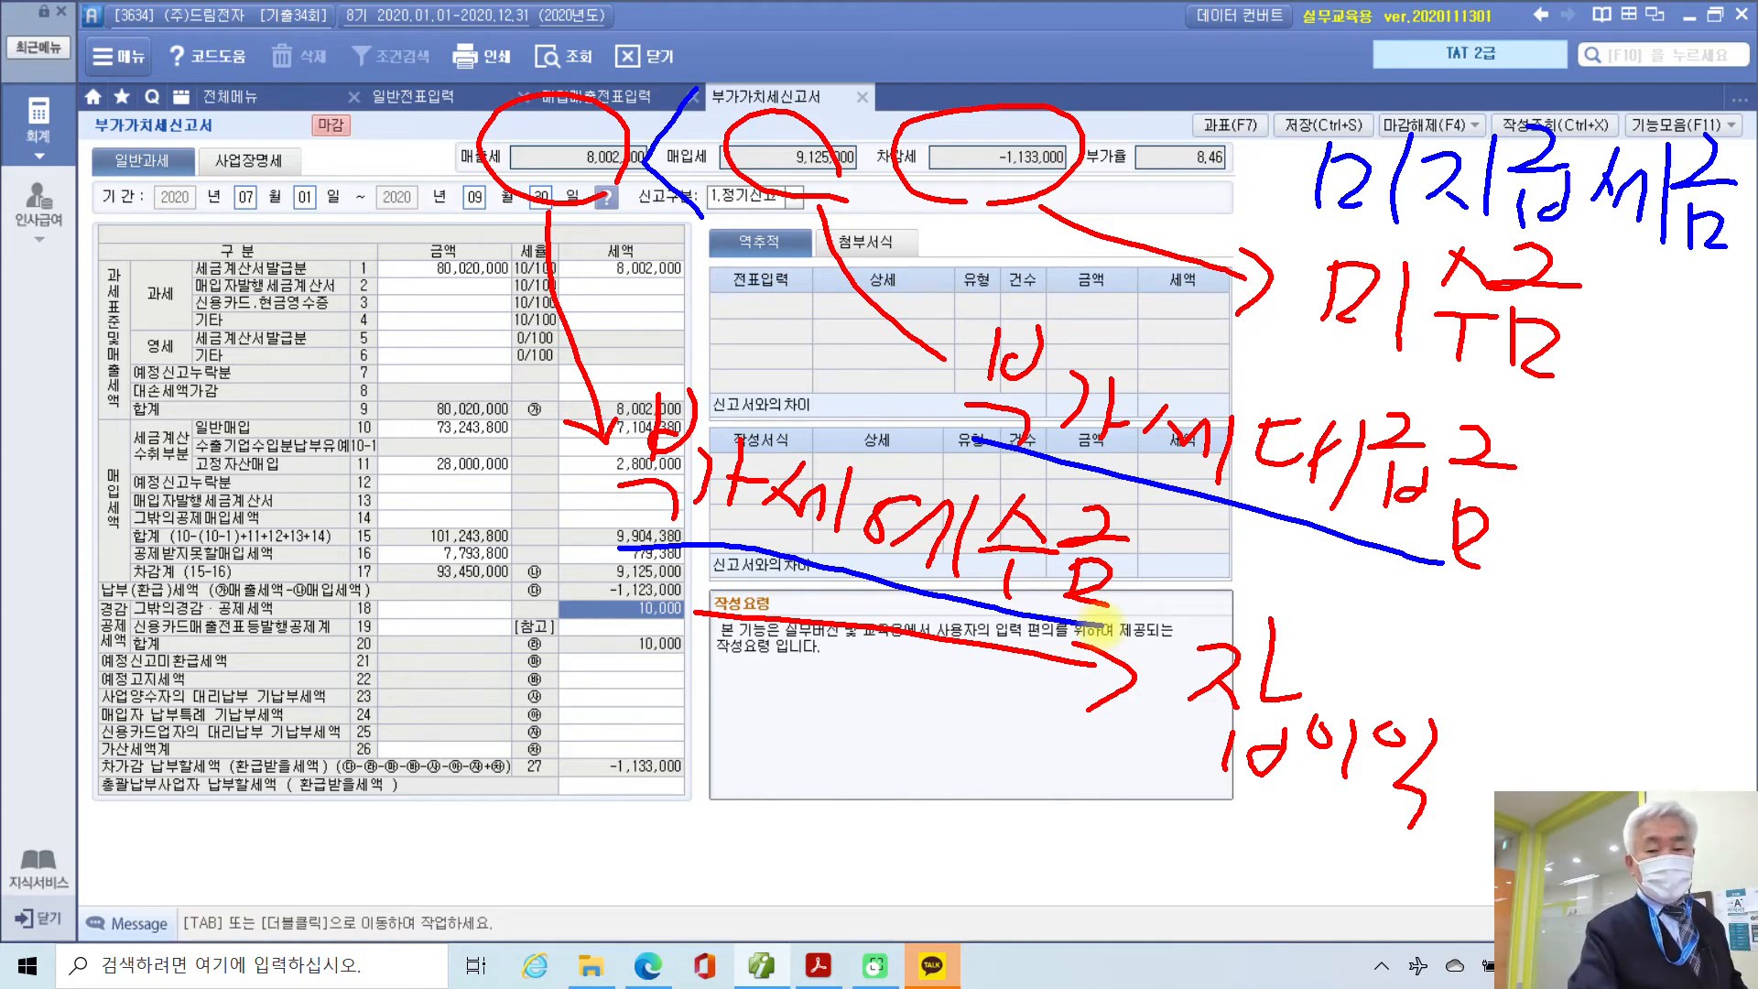
drag(1146, 751, 1470, 838)
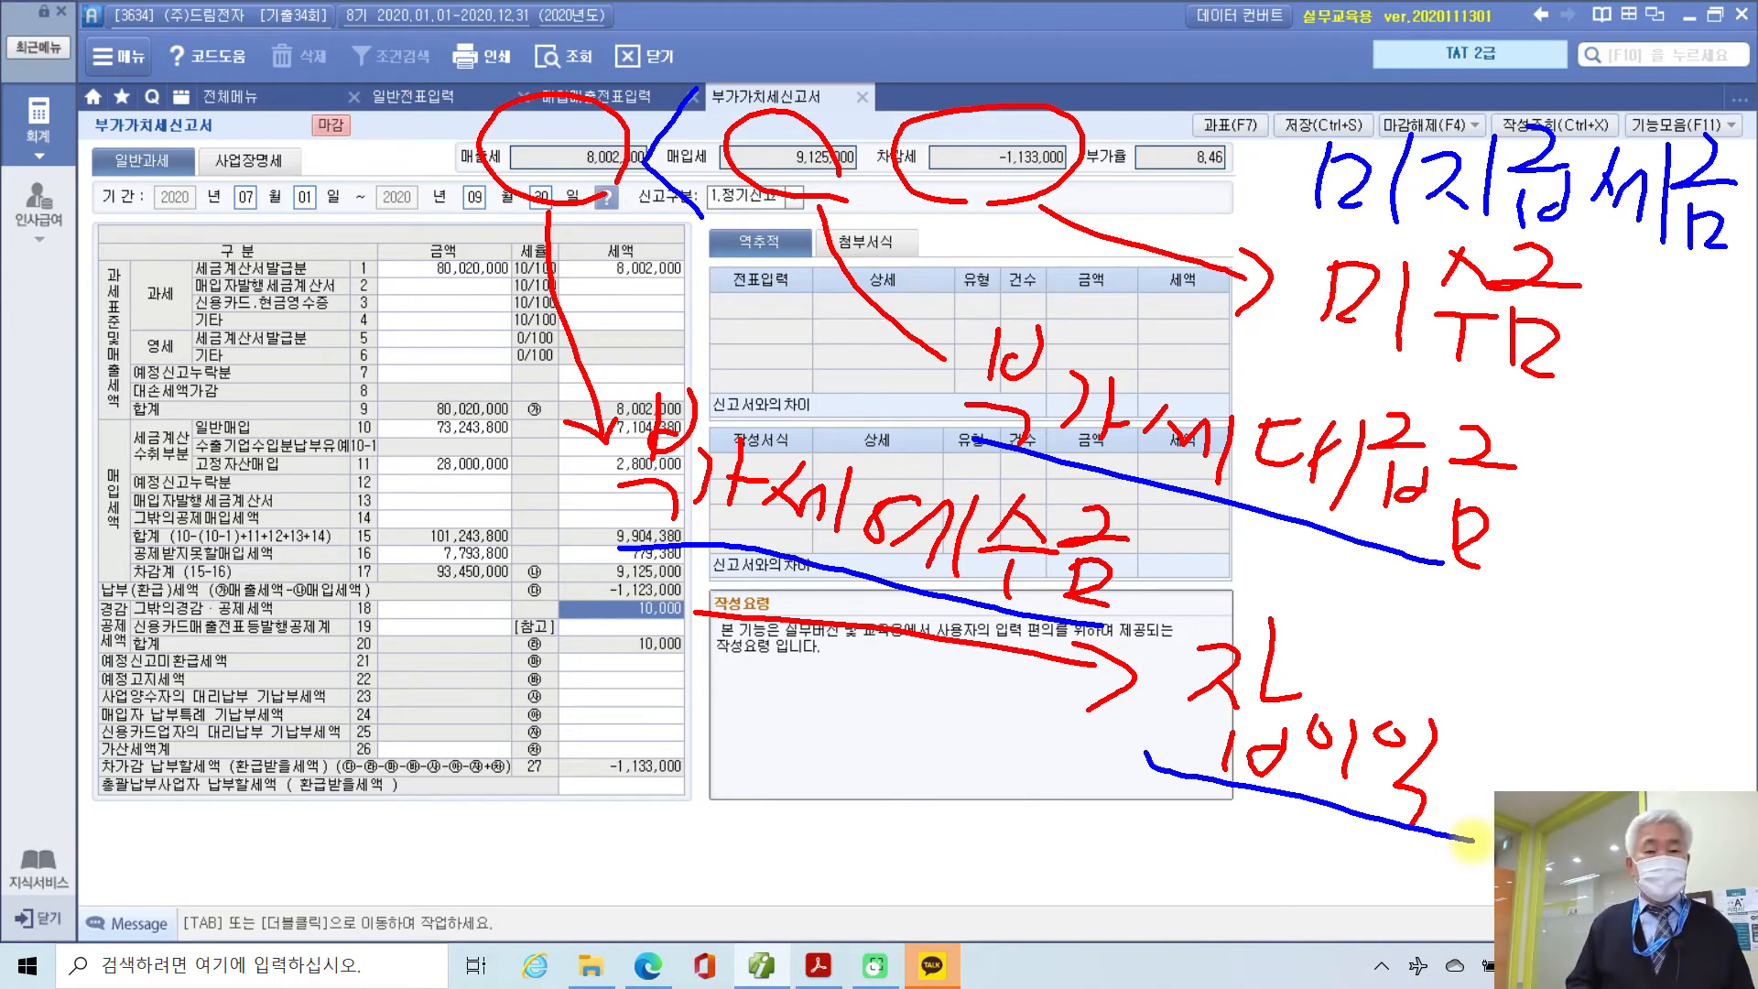
key(Escape)
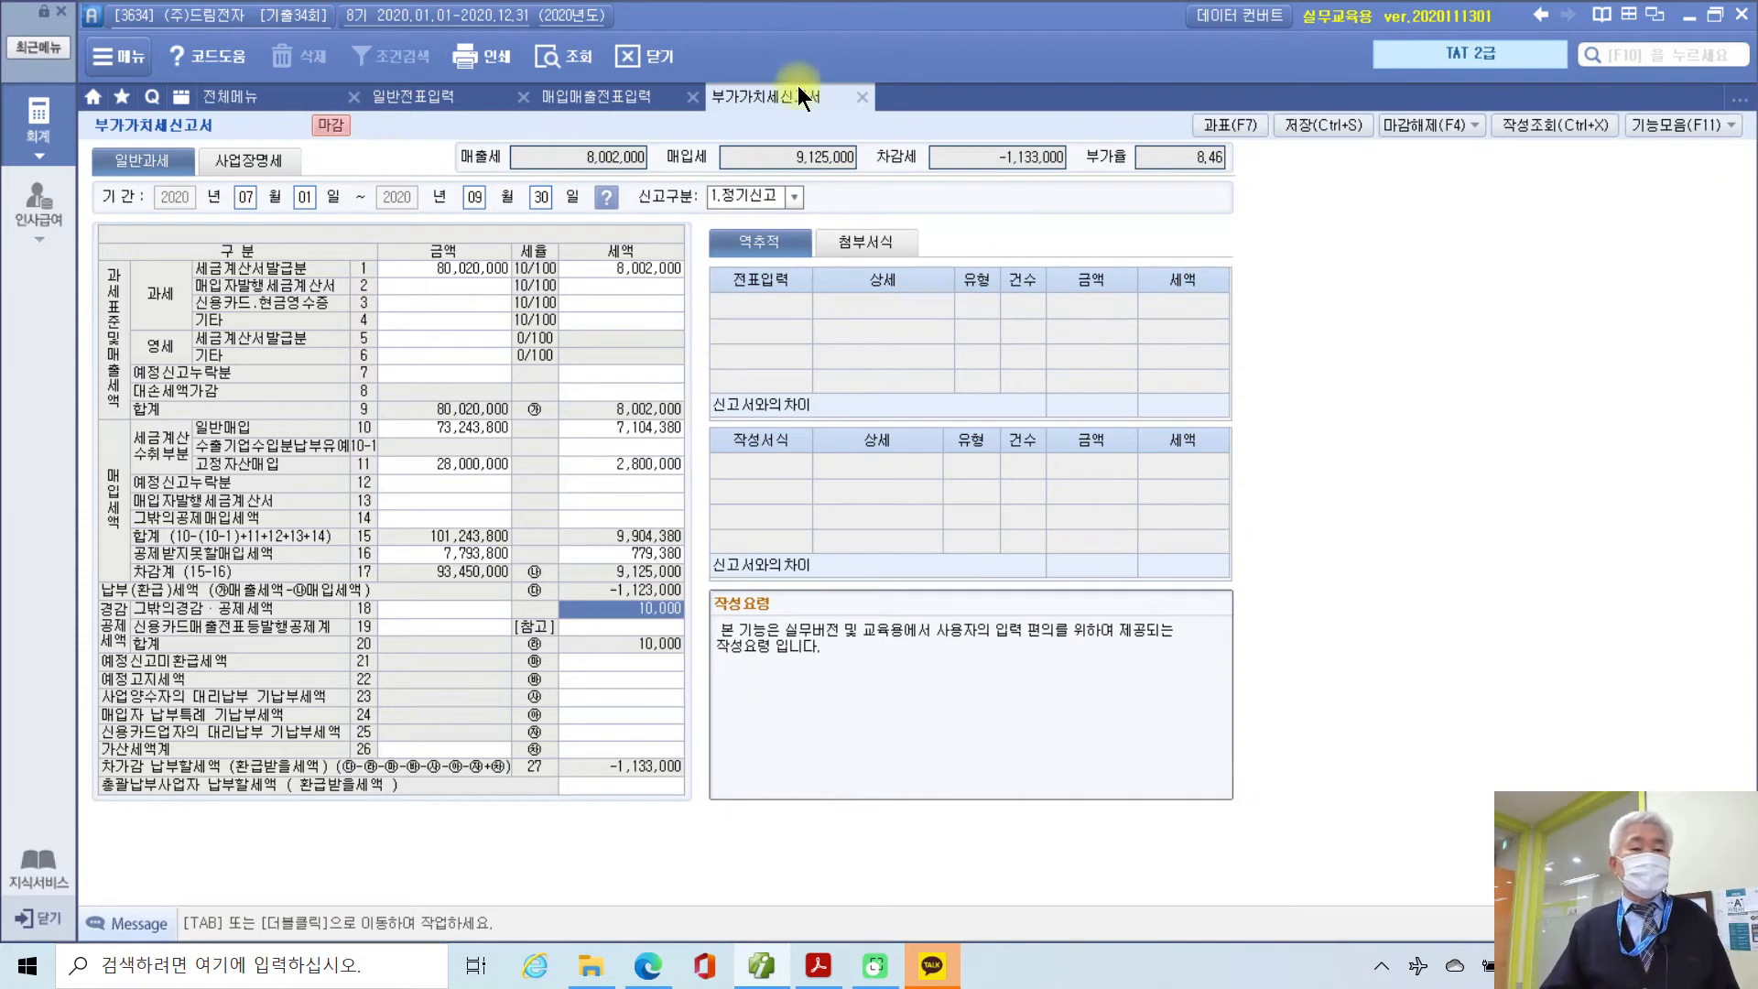
Step: Start a 09/30 general journal debit line on account 255 부가세예수금
click(431, 97)
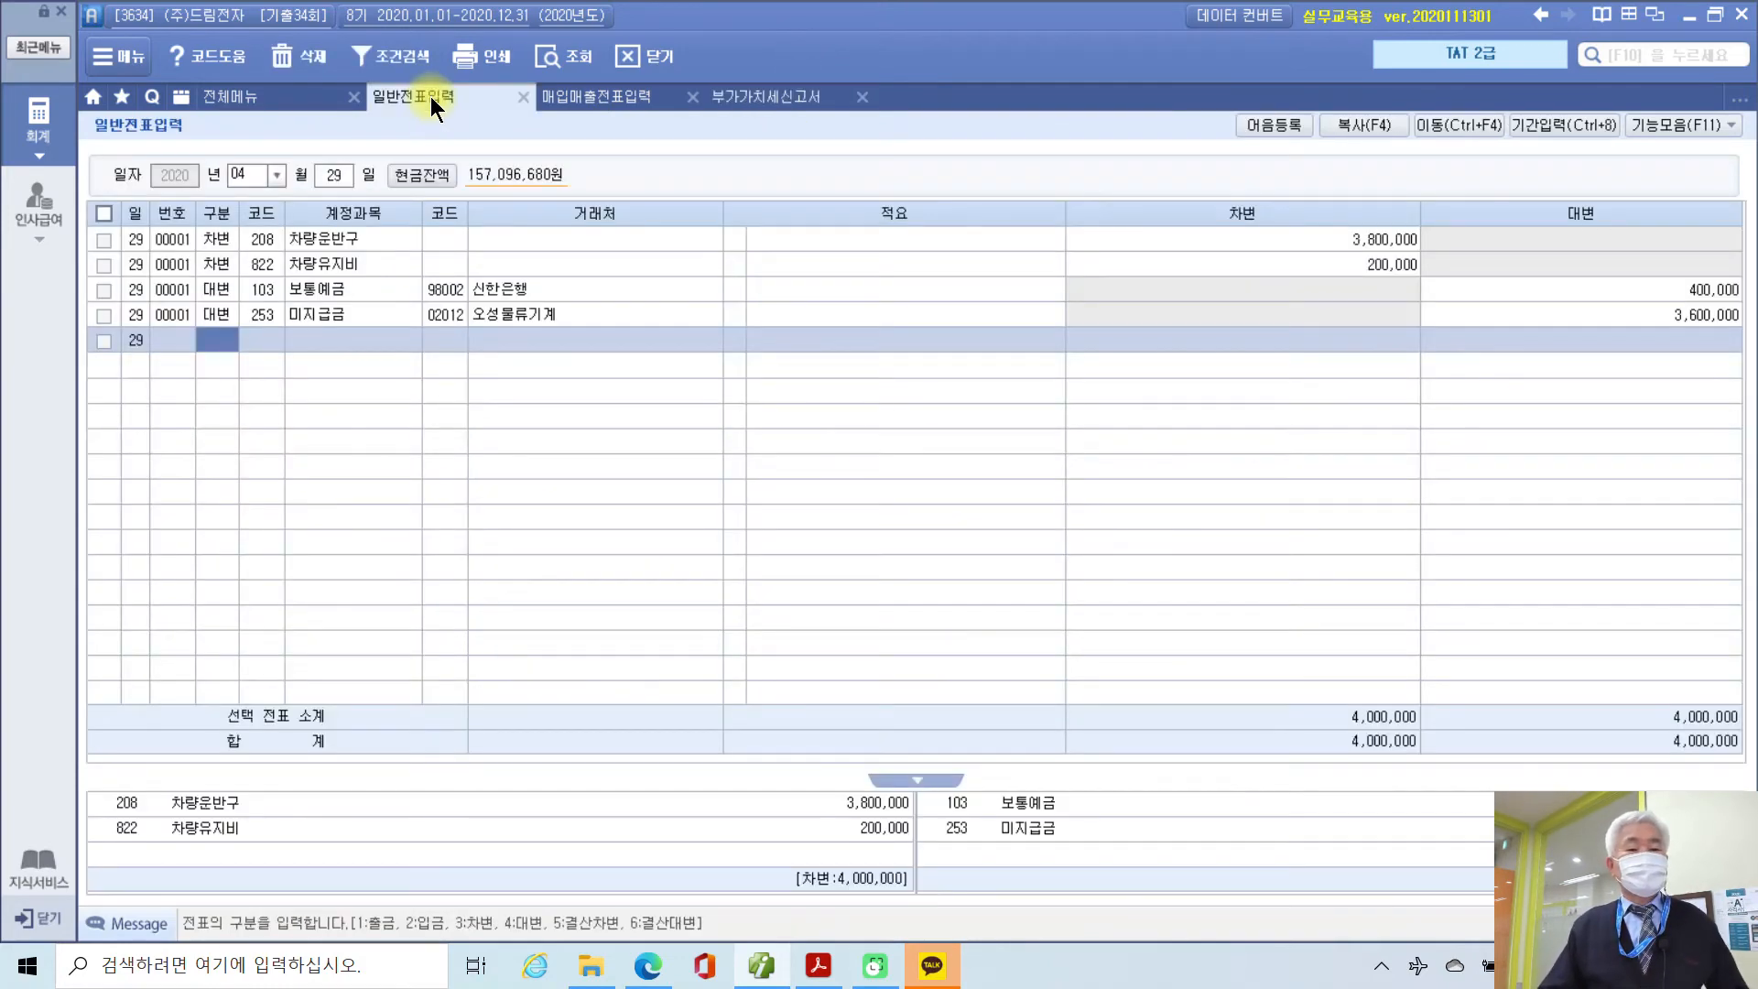
click(258, 174)
text(09)
key(Return)
text(30)
key(Return)
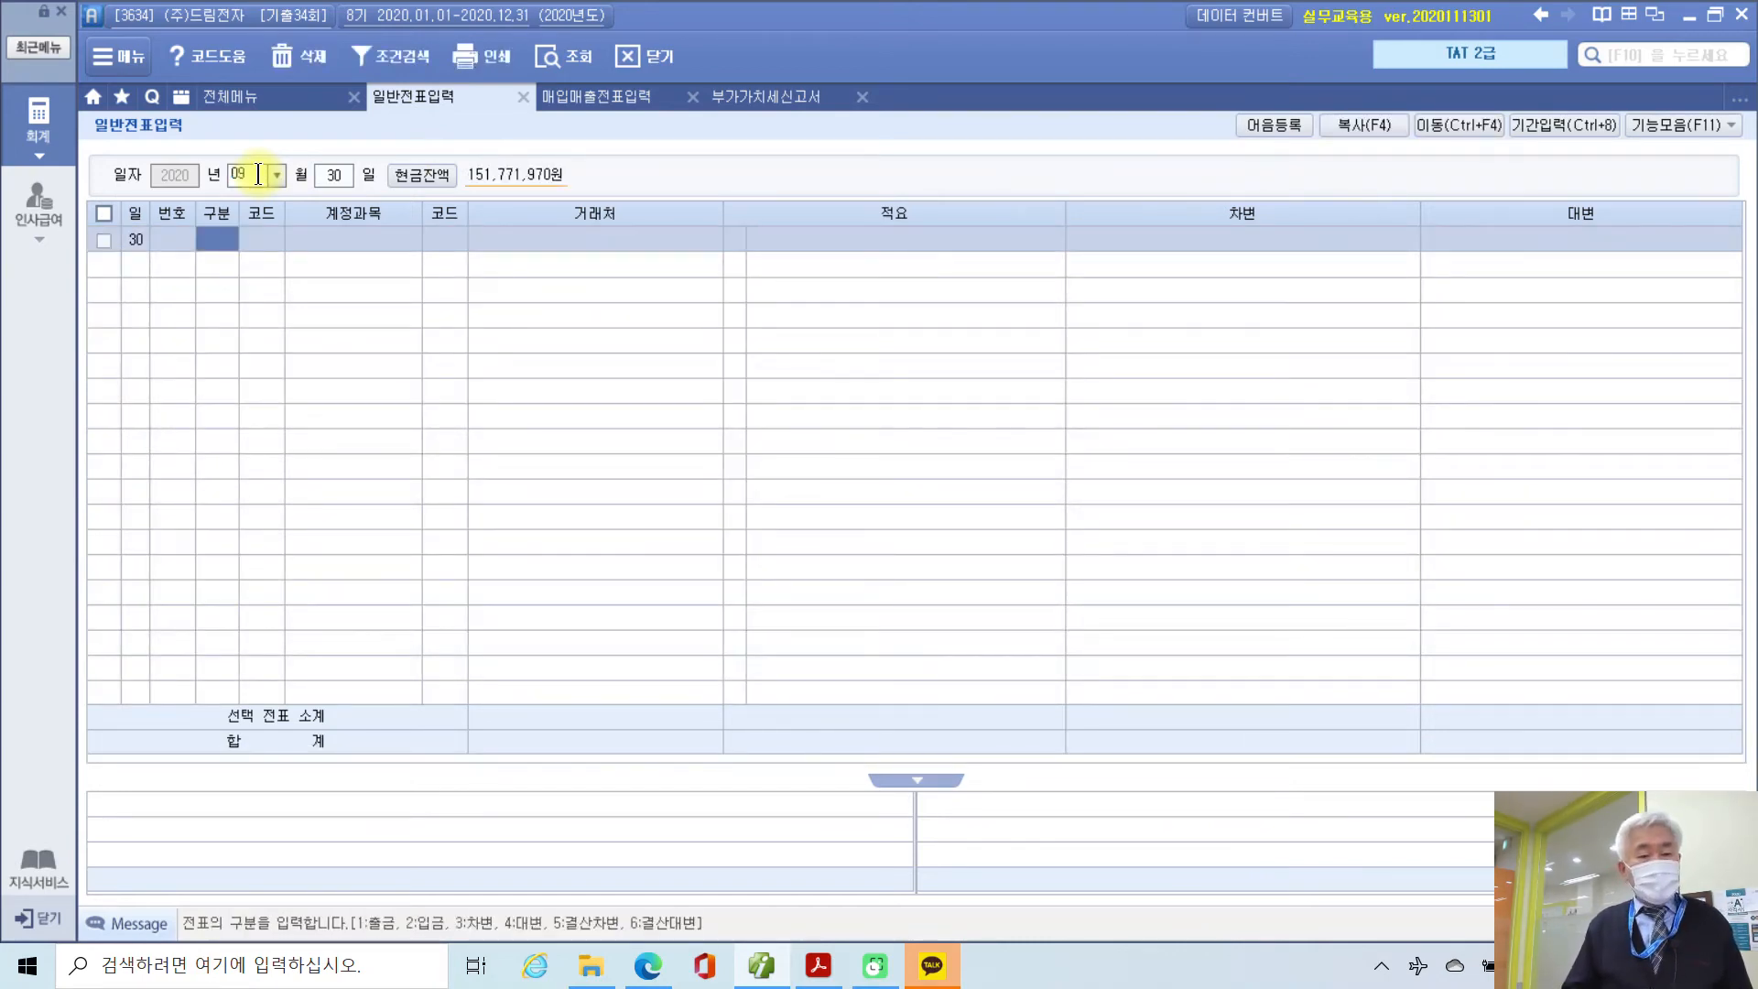
text(3)
key(Return)
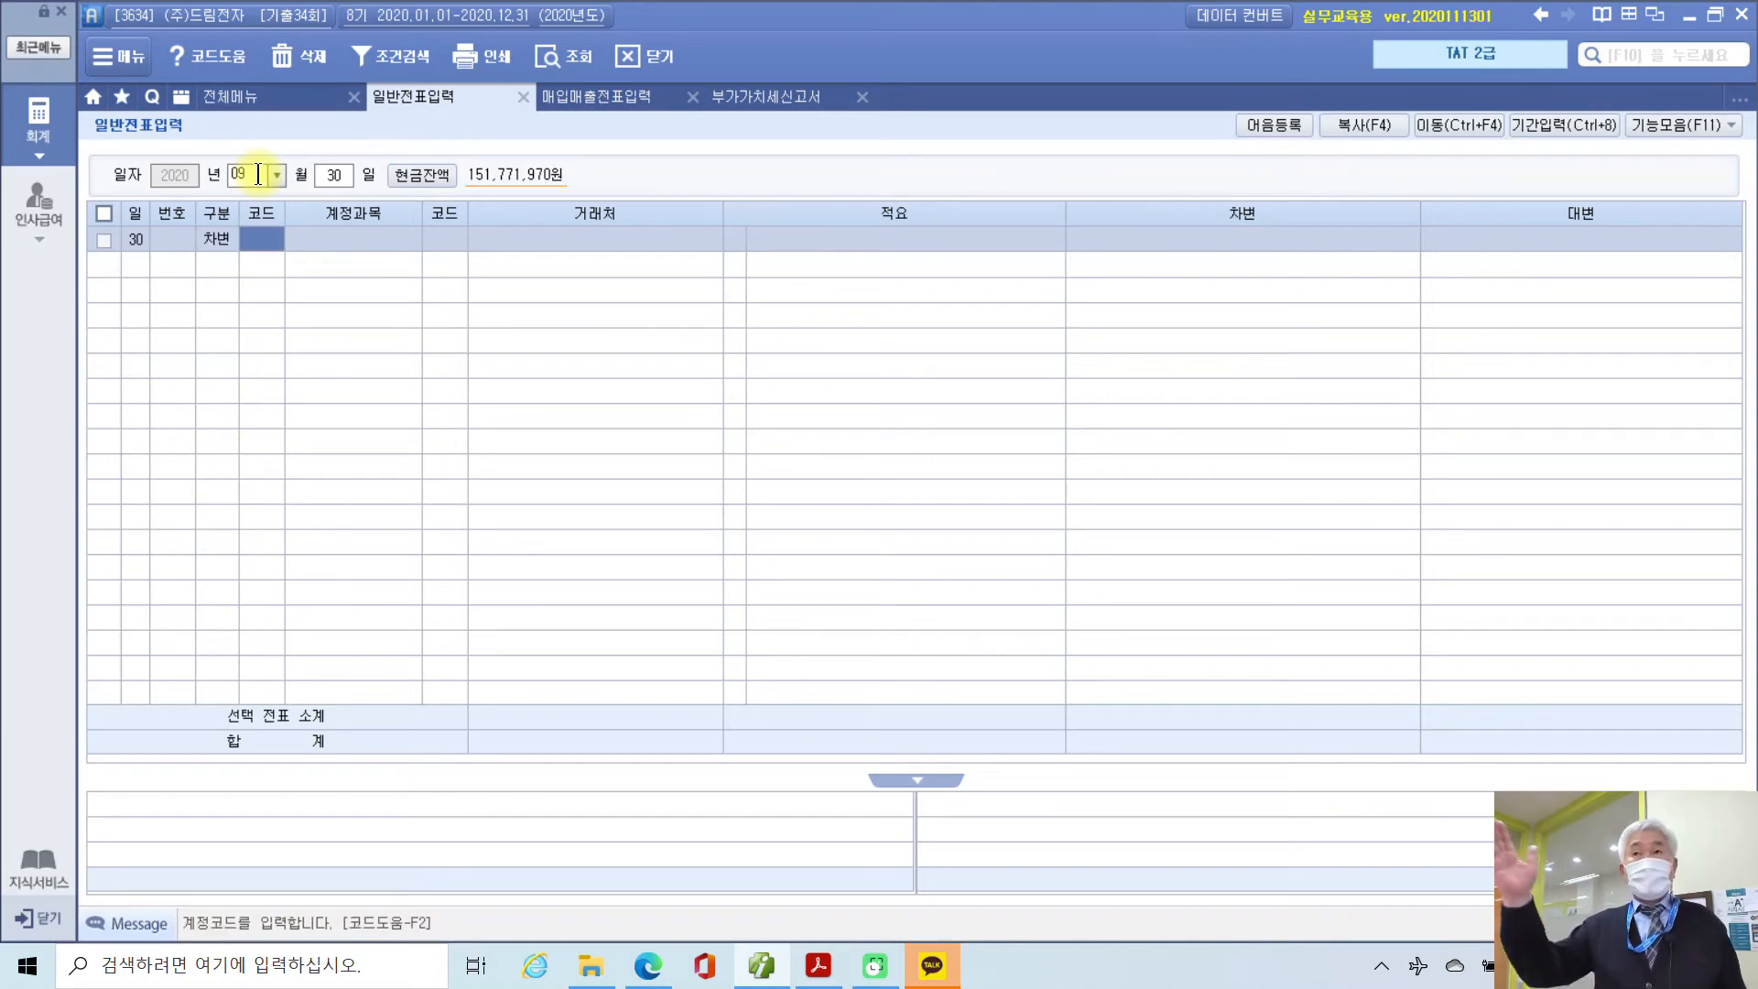
text(예수)
key(Return)
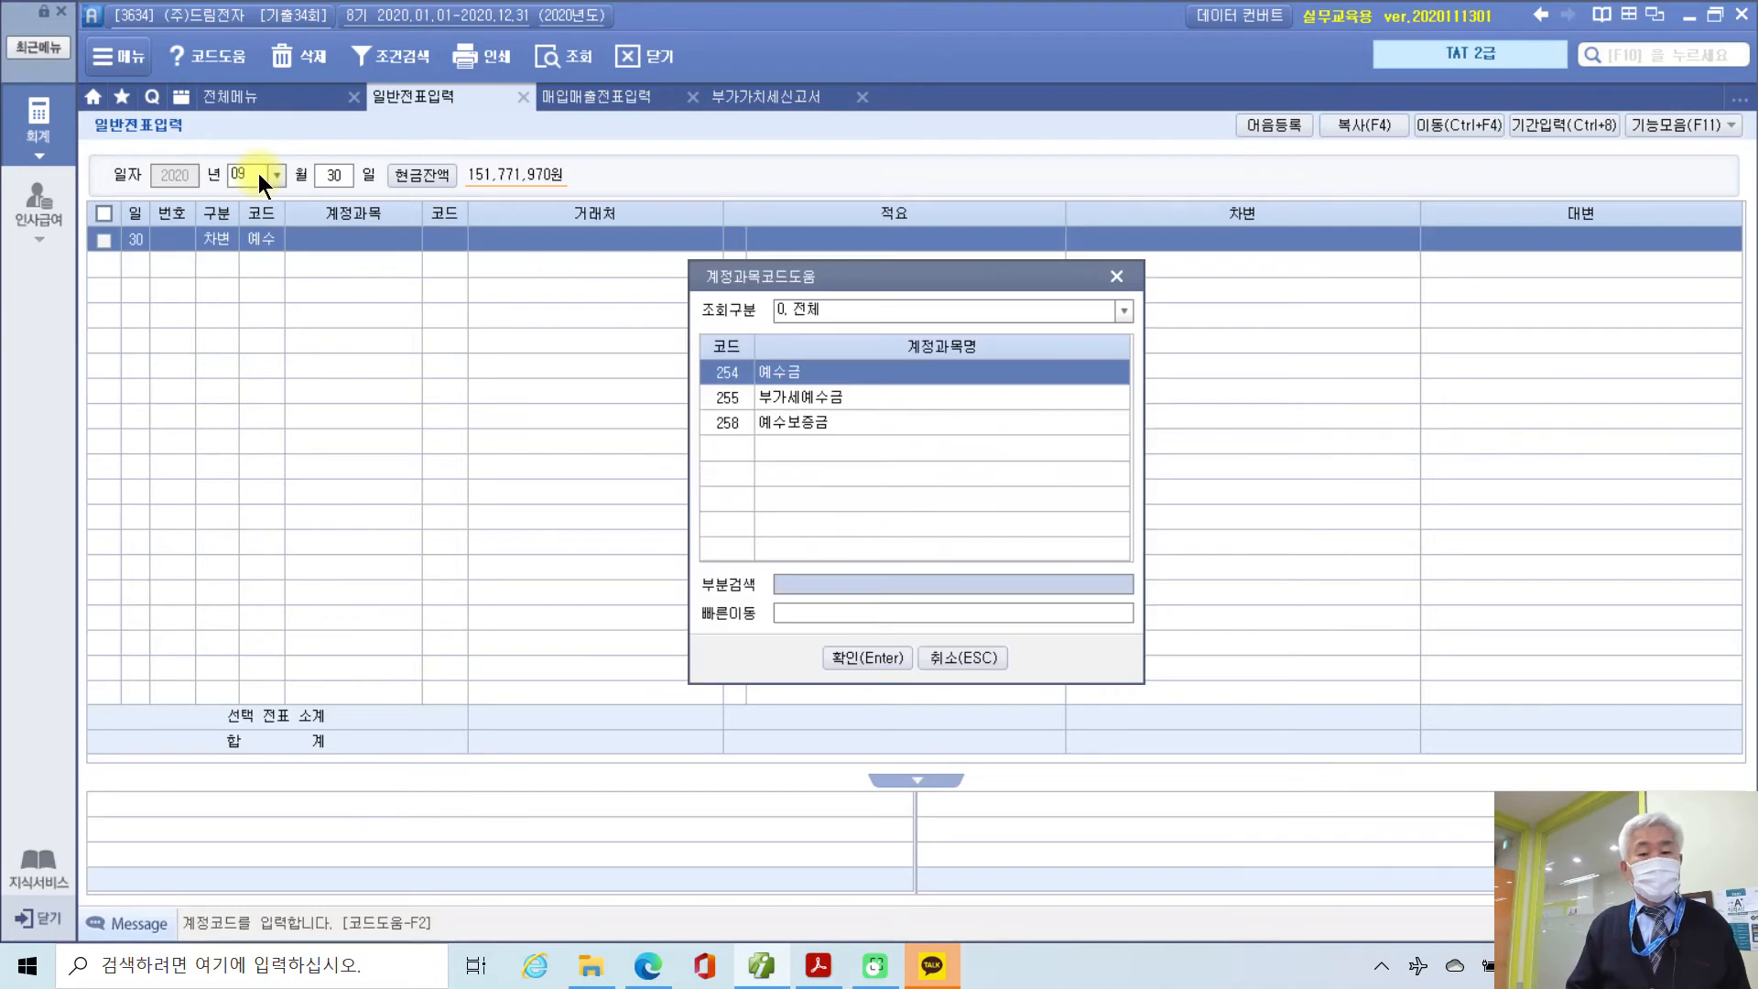
key(Down)
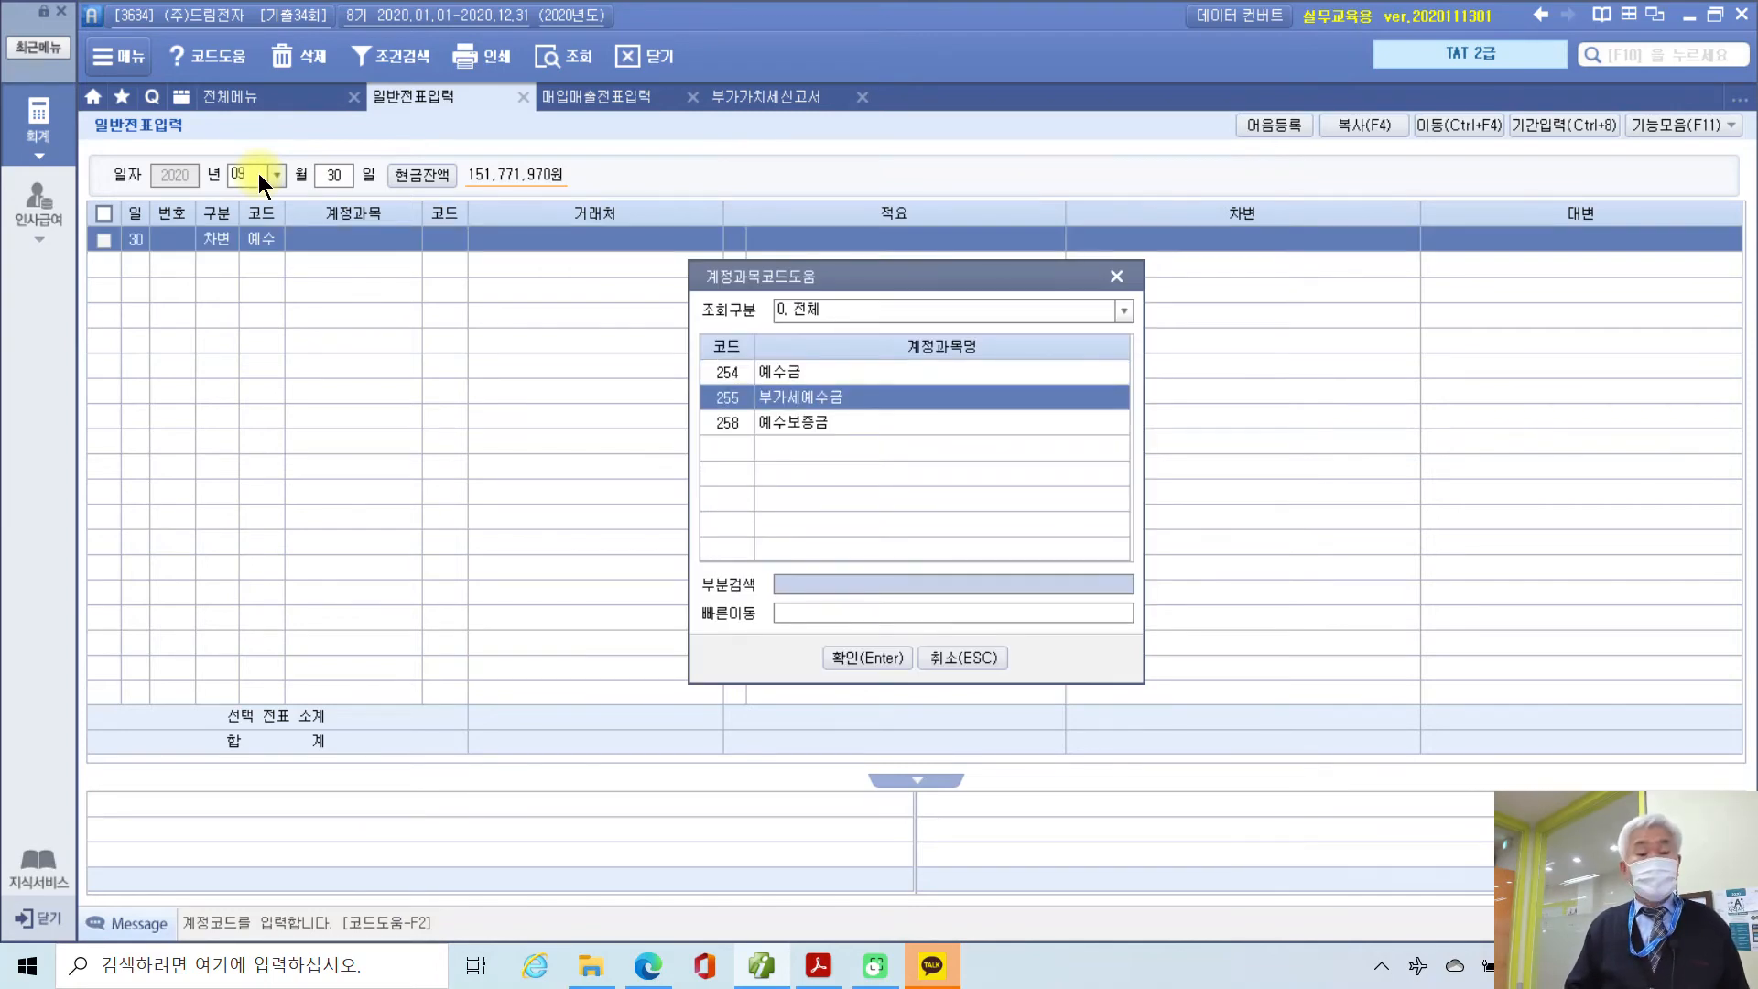
key(Return)
key(Return)
key(Return)
key(Return)
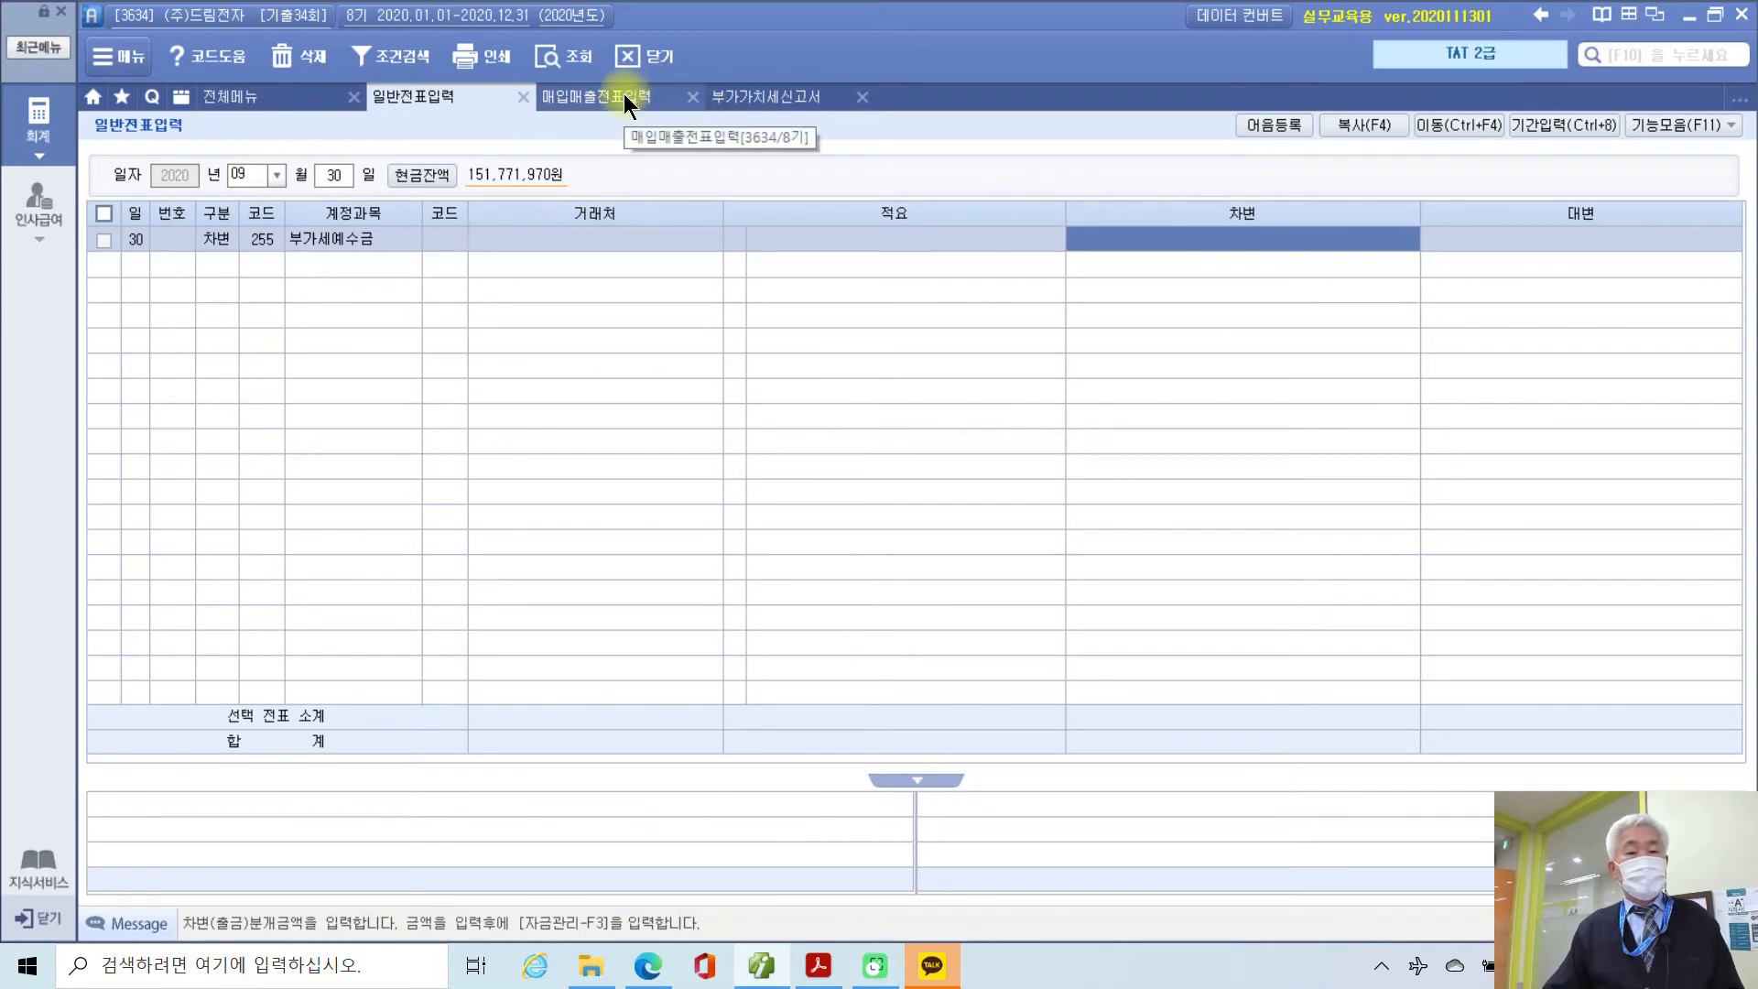
Step: Enter the return's output VAT, 8,002,000, as the 부가세예수금 debit
click(747, 95)
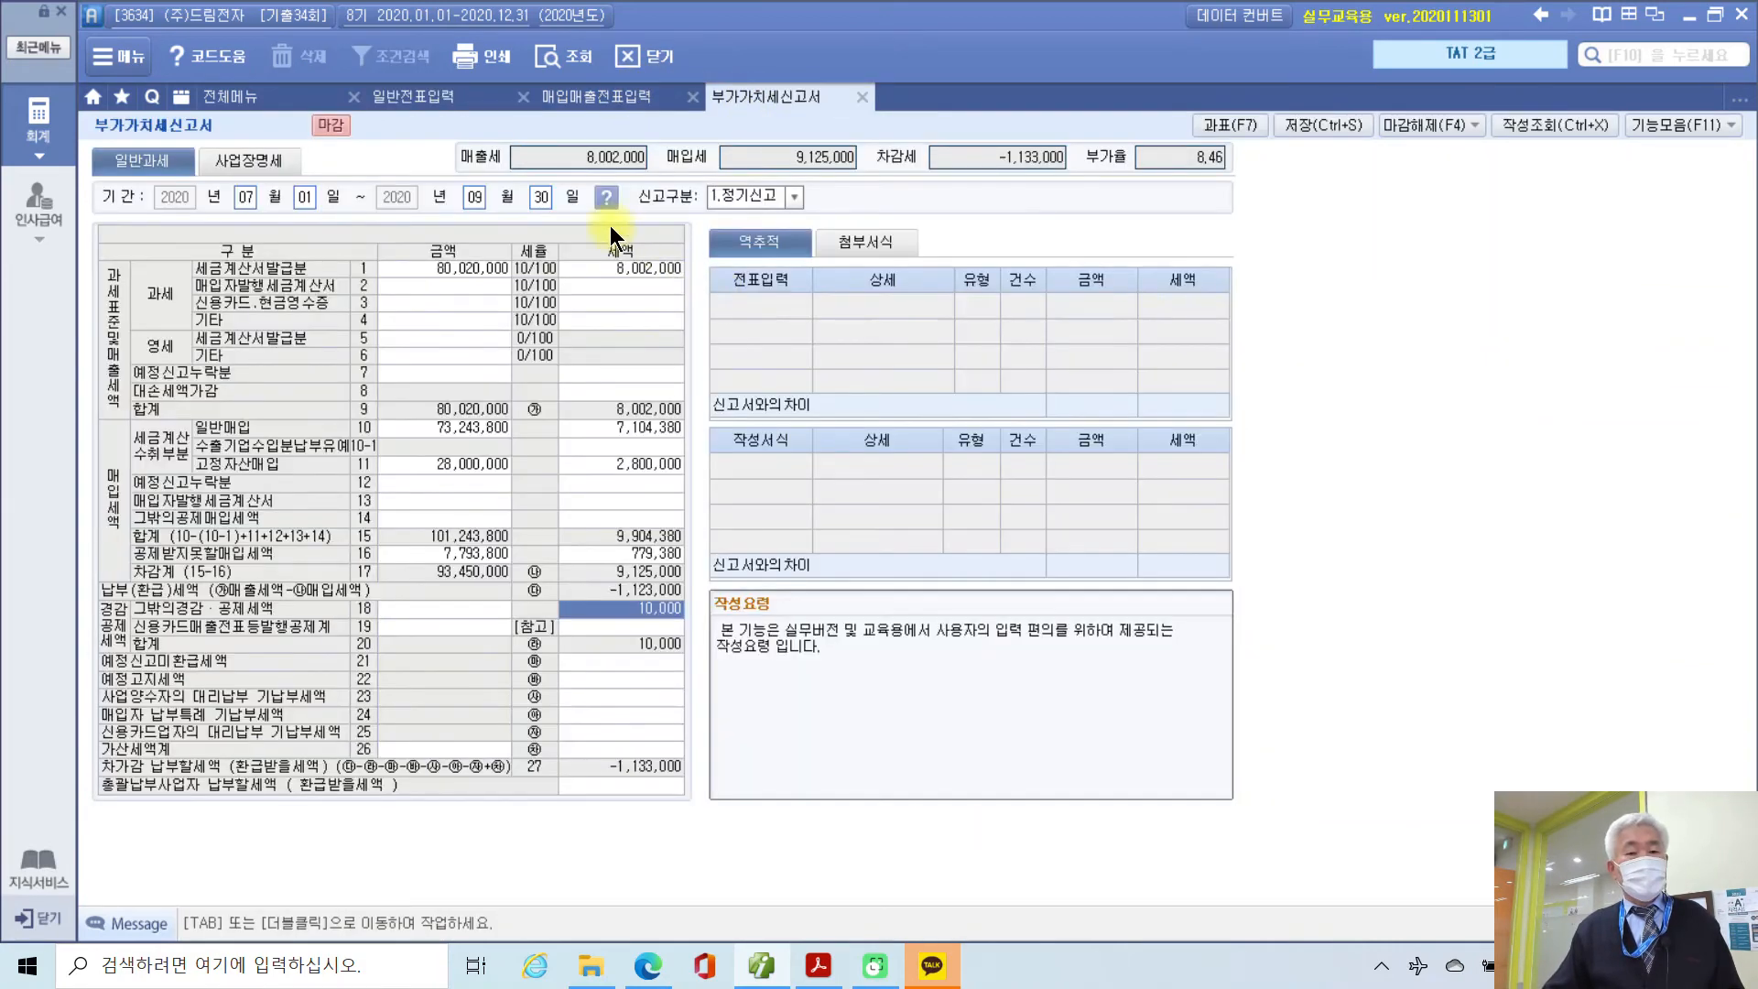
click(575, 159)
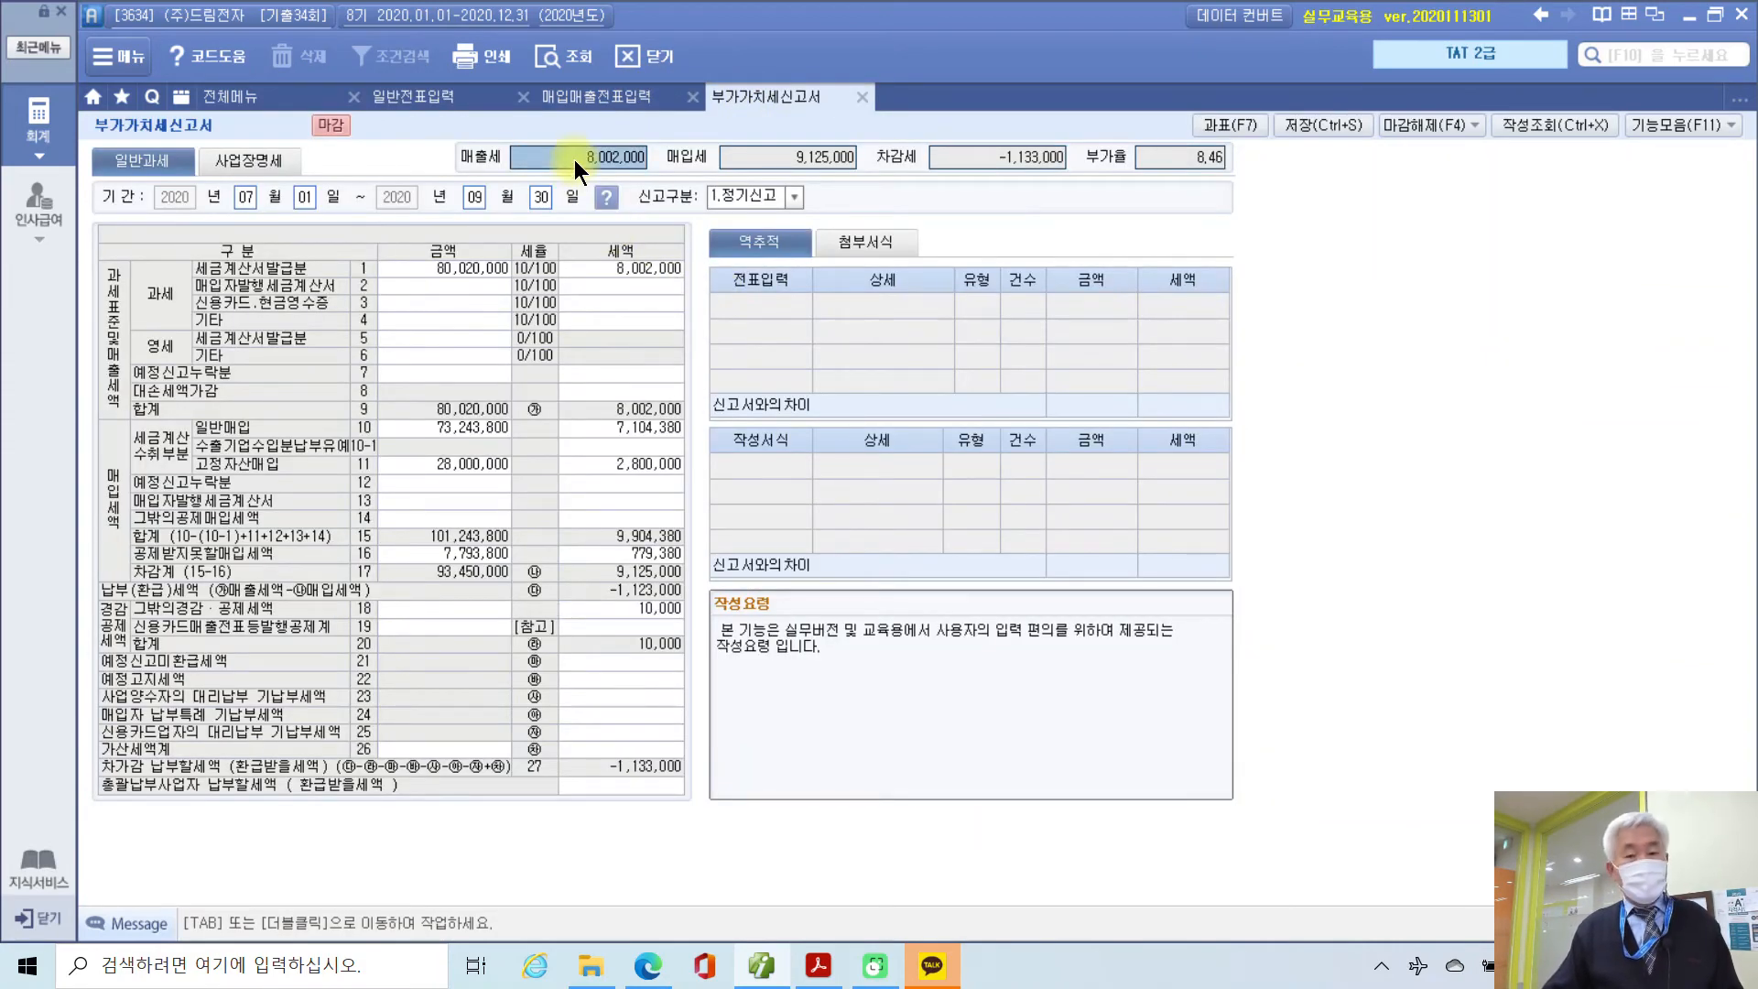
click(435, 95)
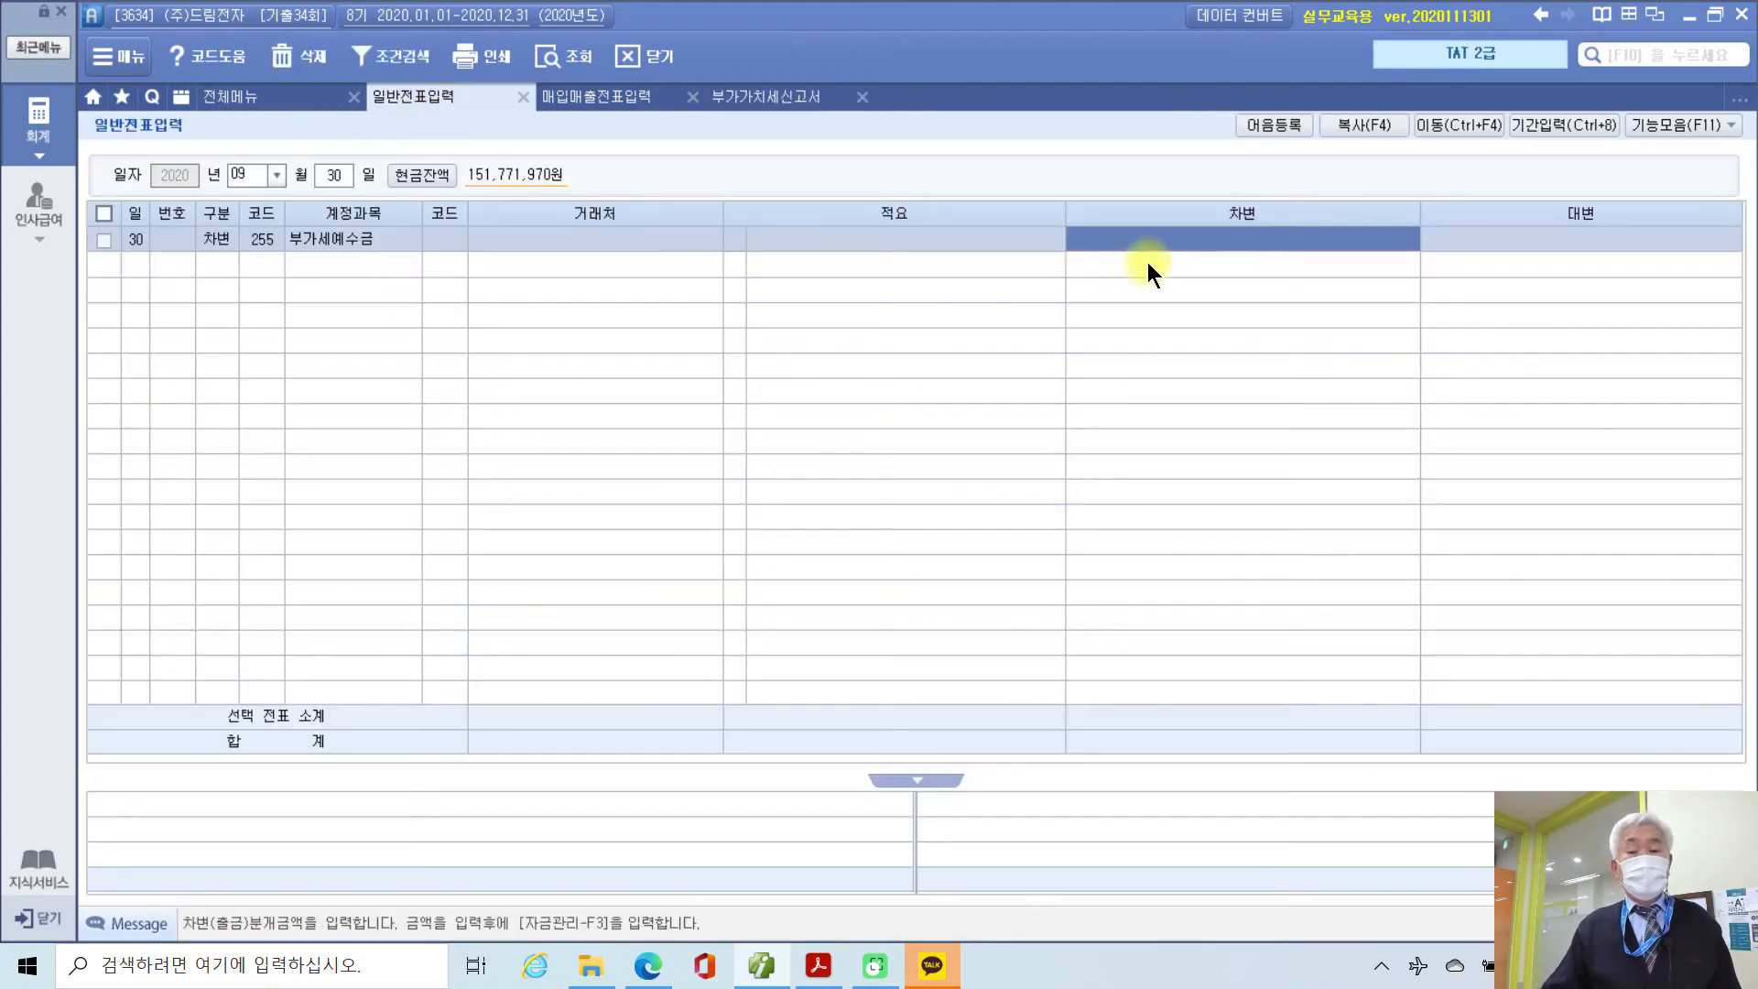
text(8,002,000)
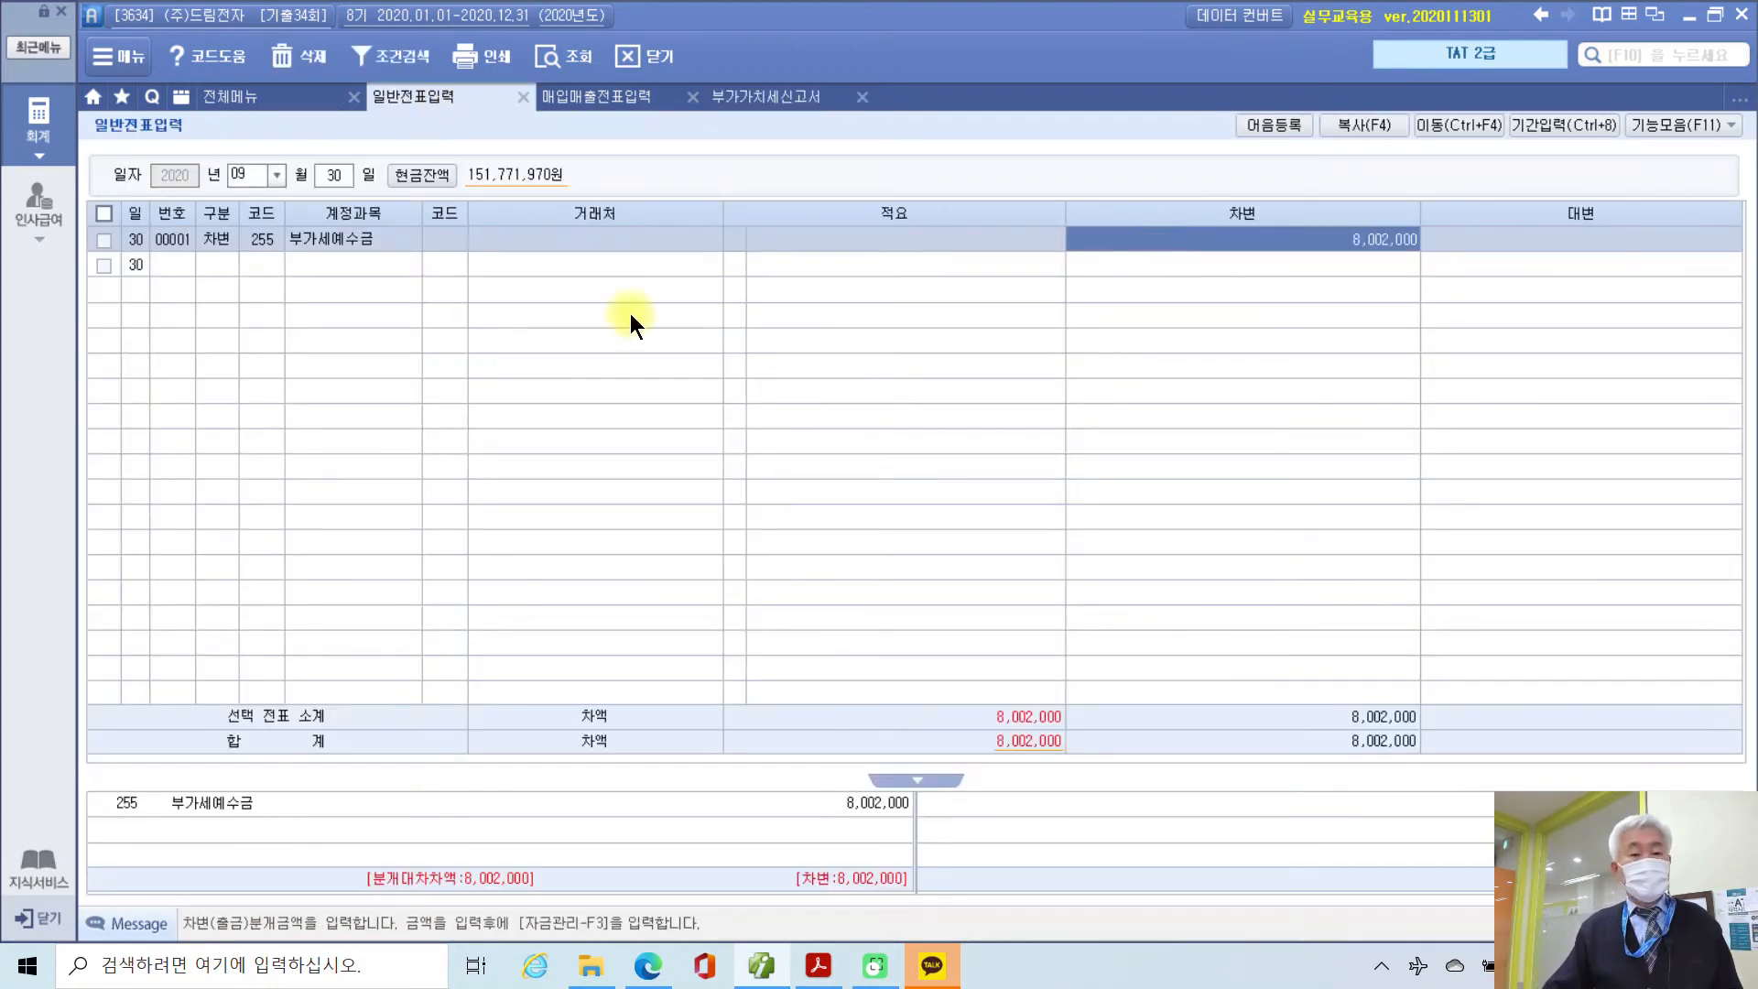
click(204, 263)
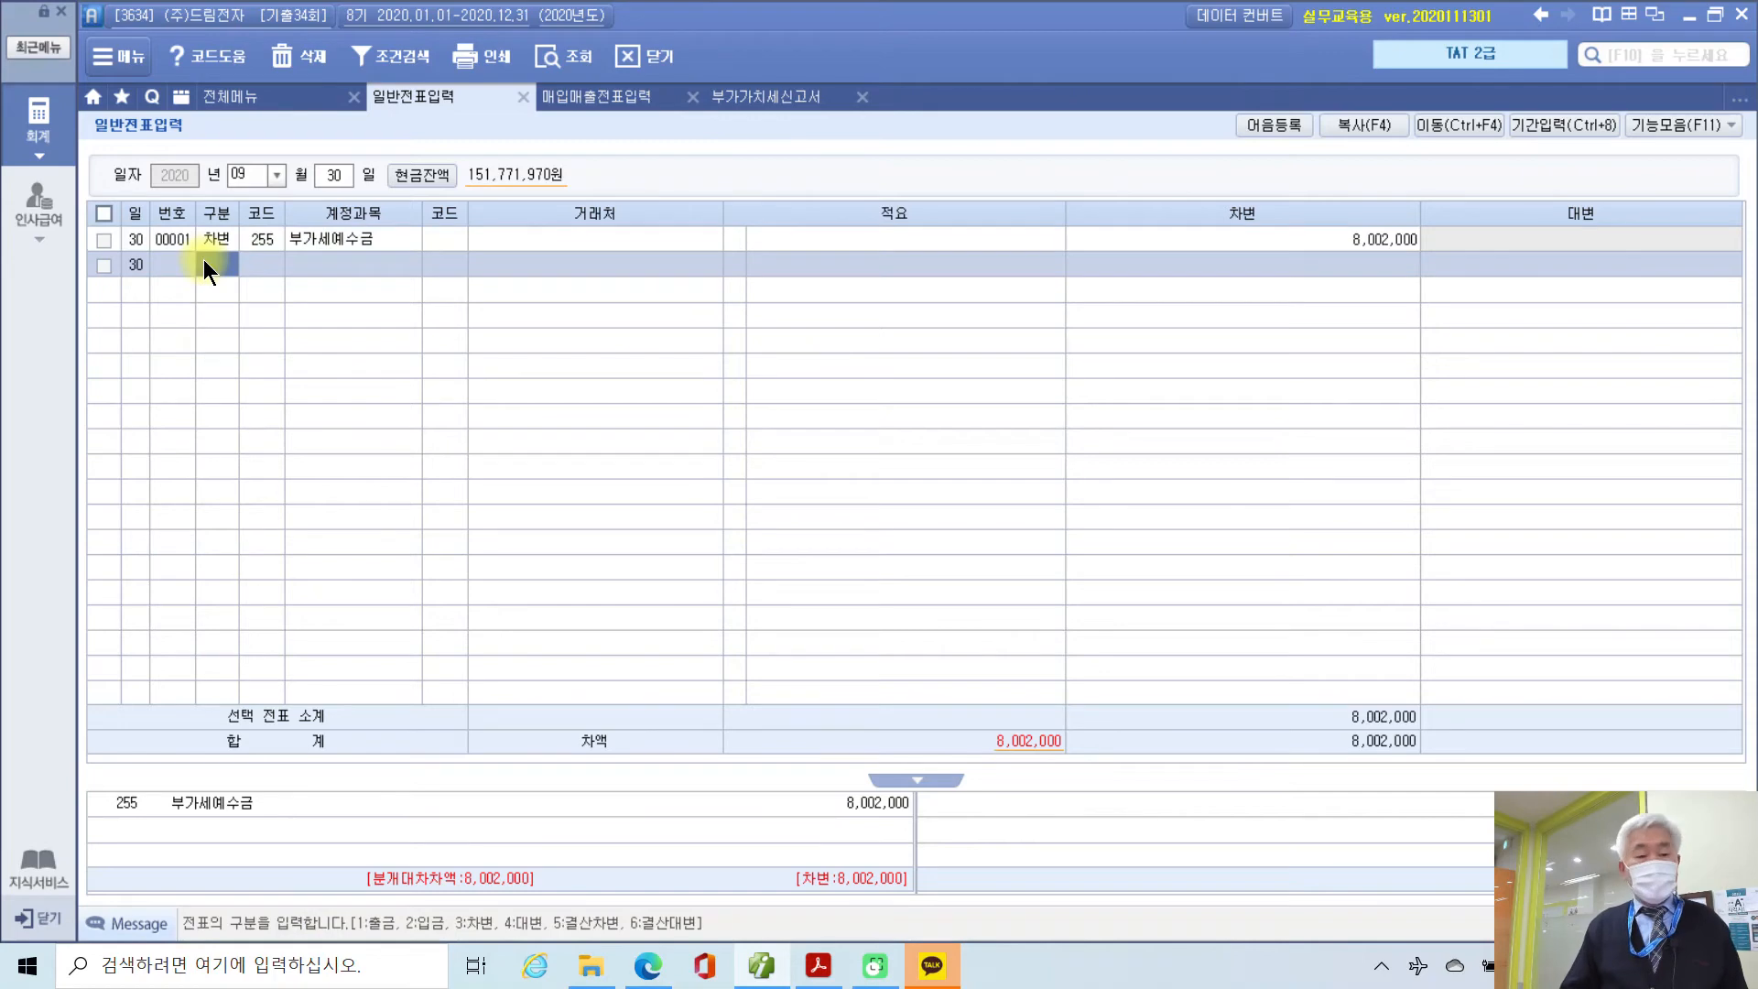
Step: Add a credit to 135 부가세대급금 for the return's input VAT of 9,125,000
text(4135)
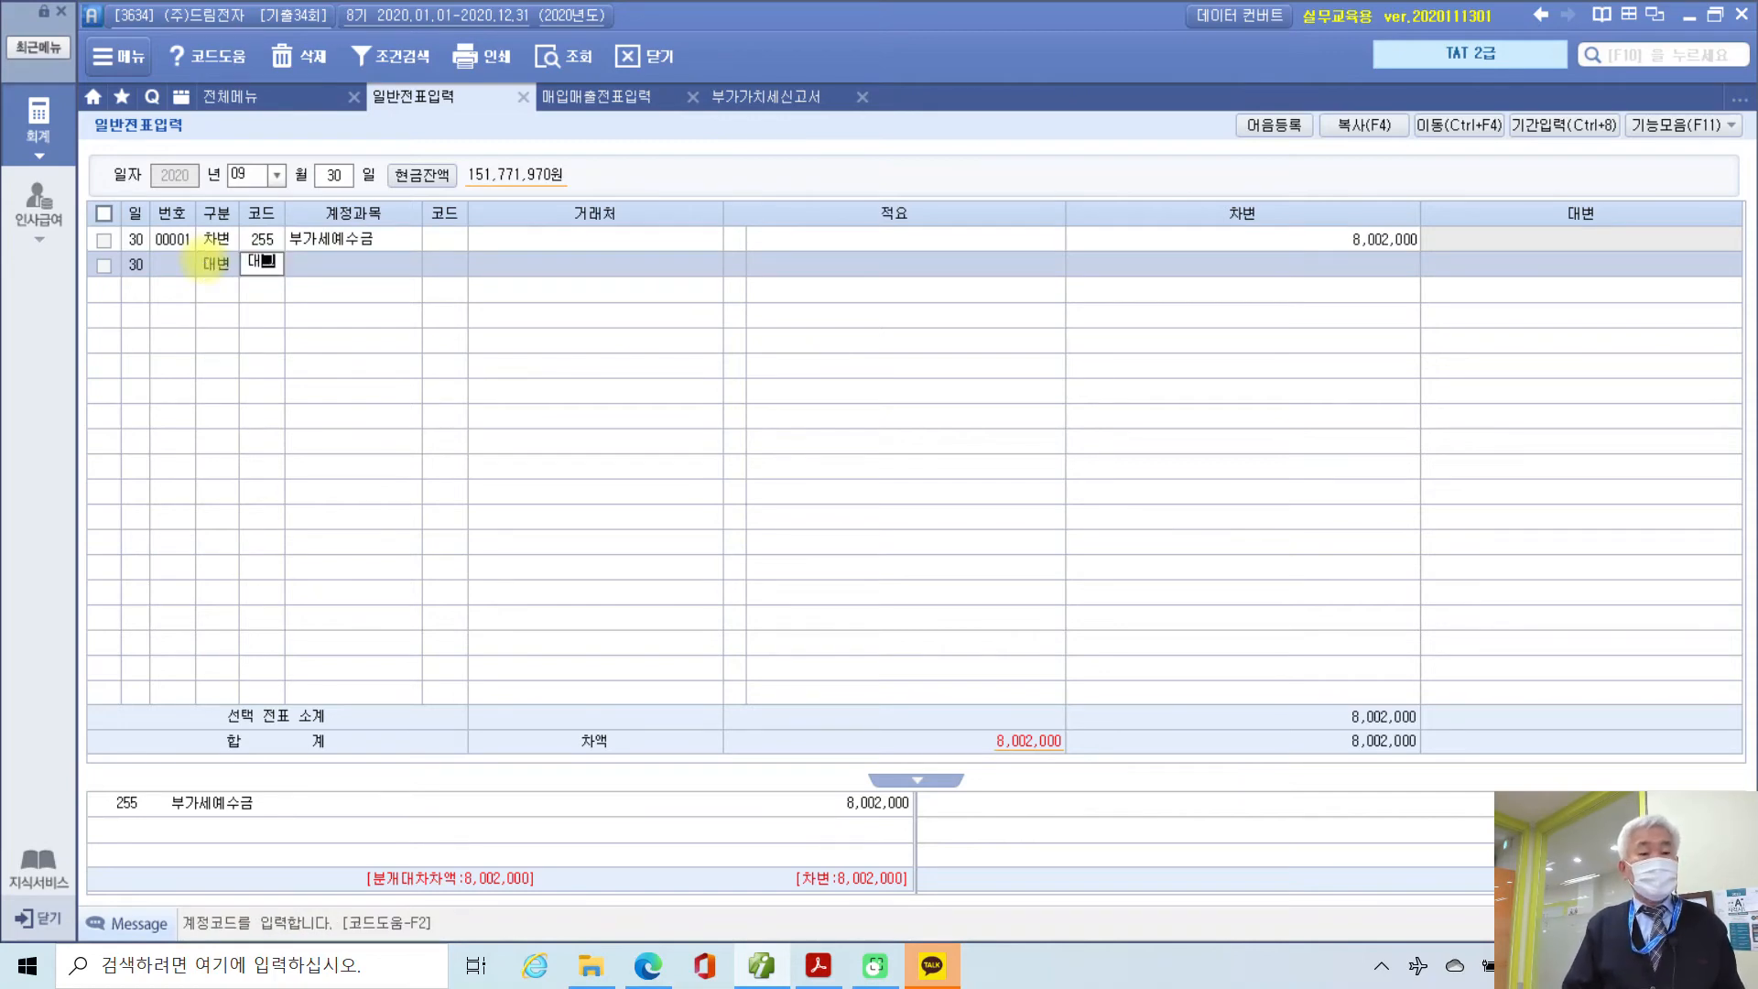
key(Return)
key(Return)
key(Return)
key(Return)
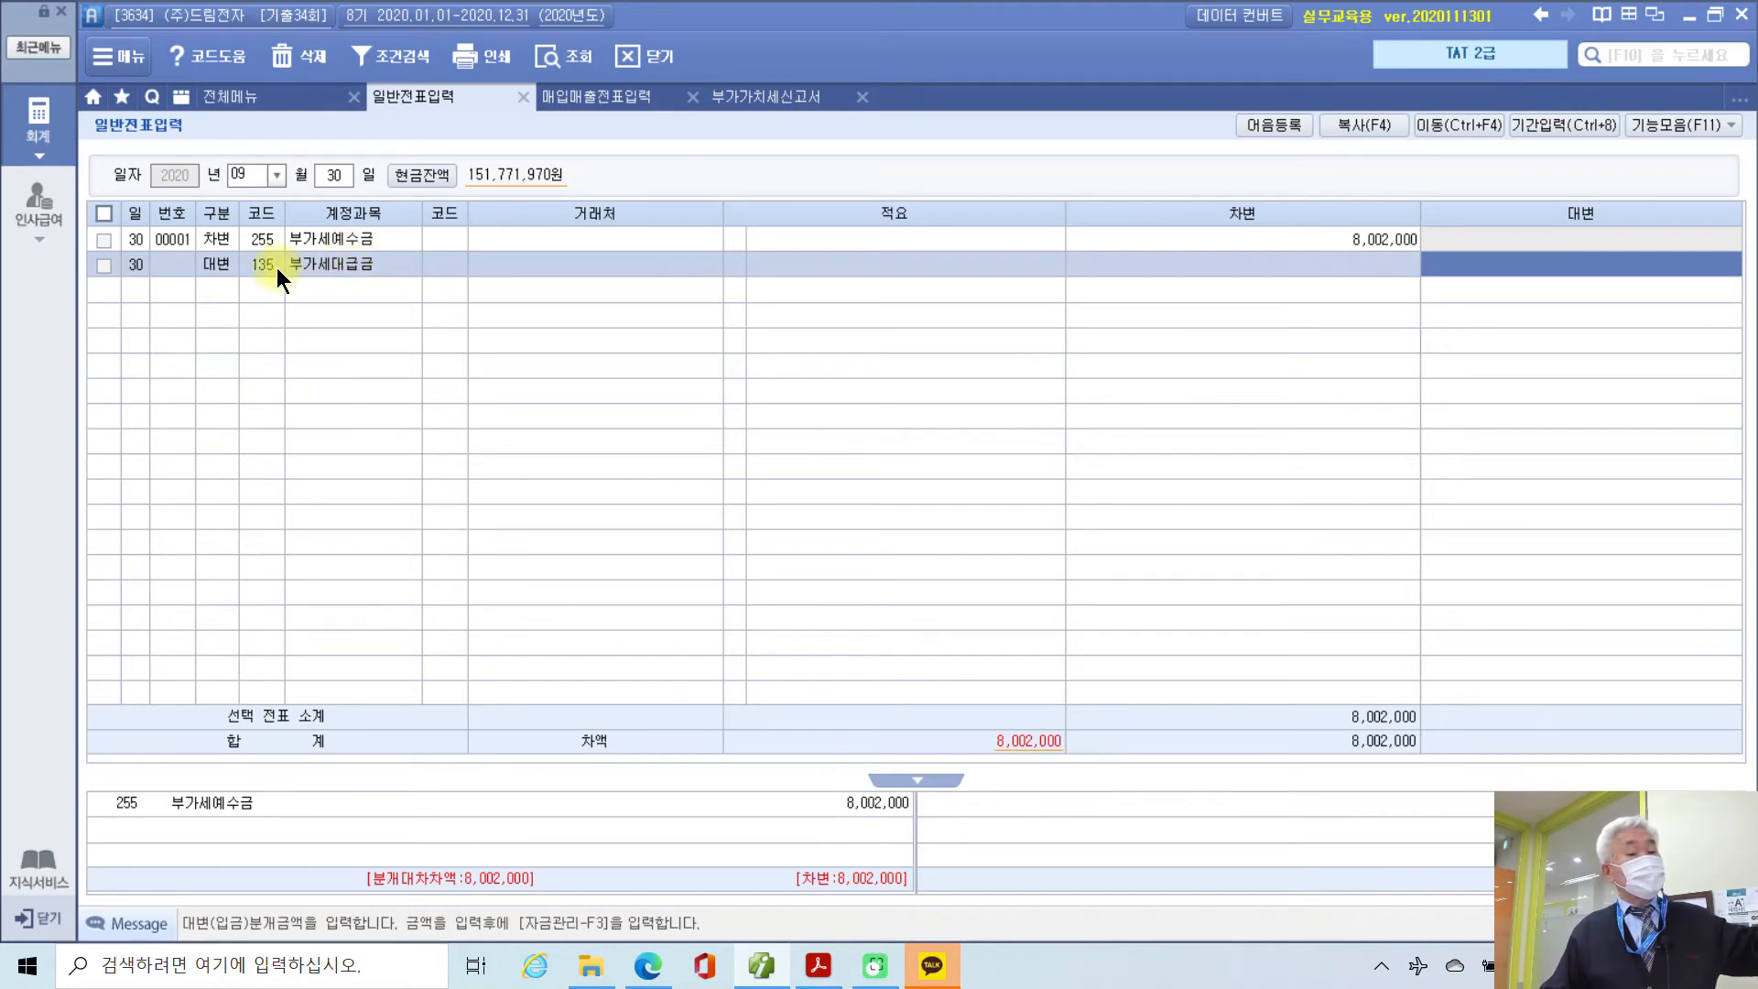
click(233, 263)
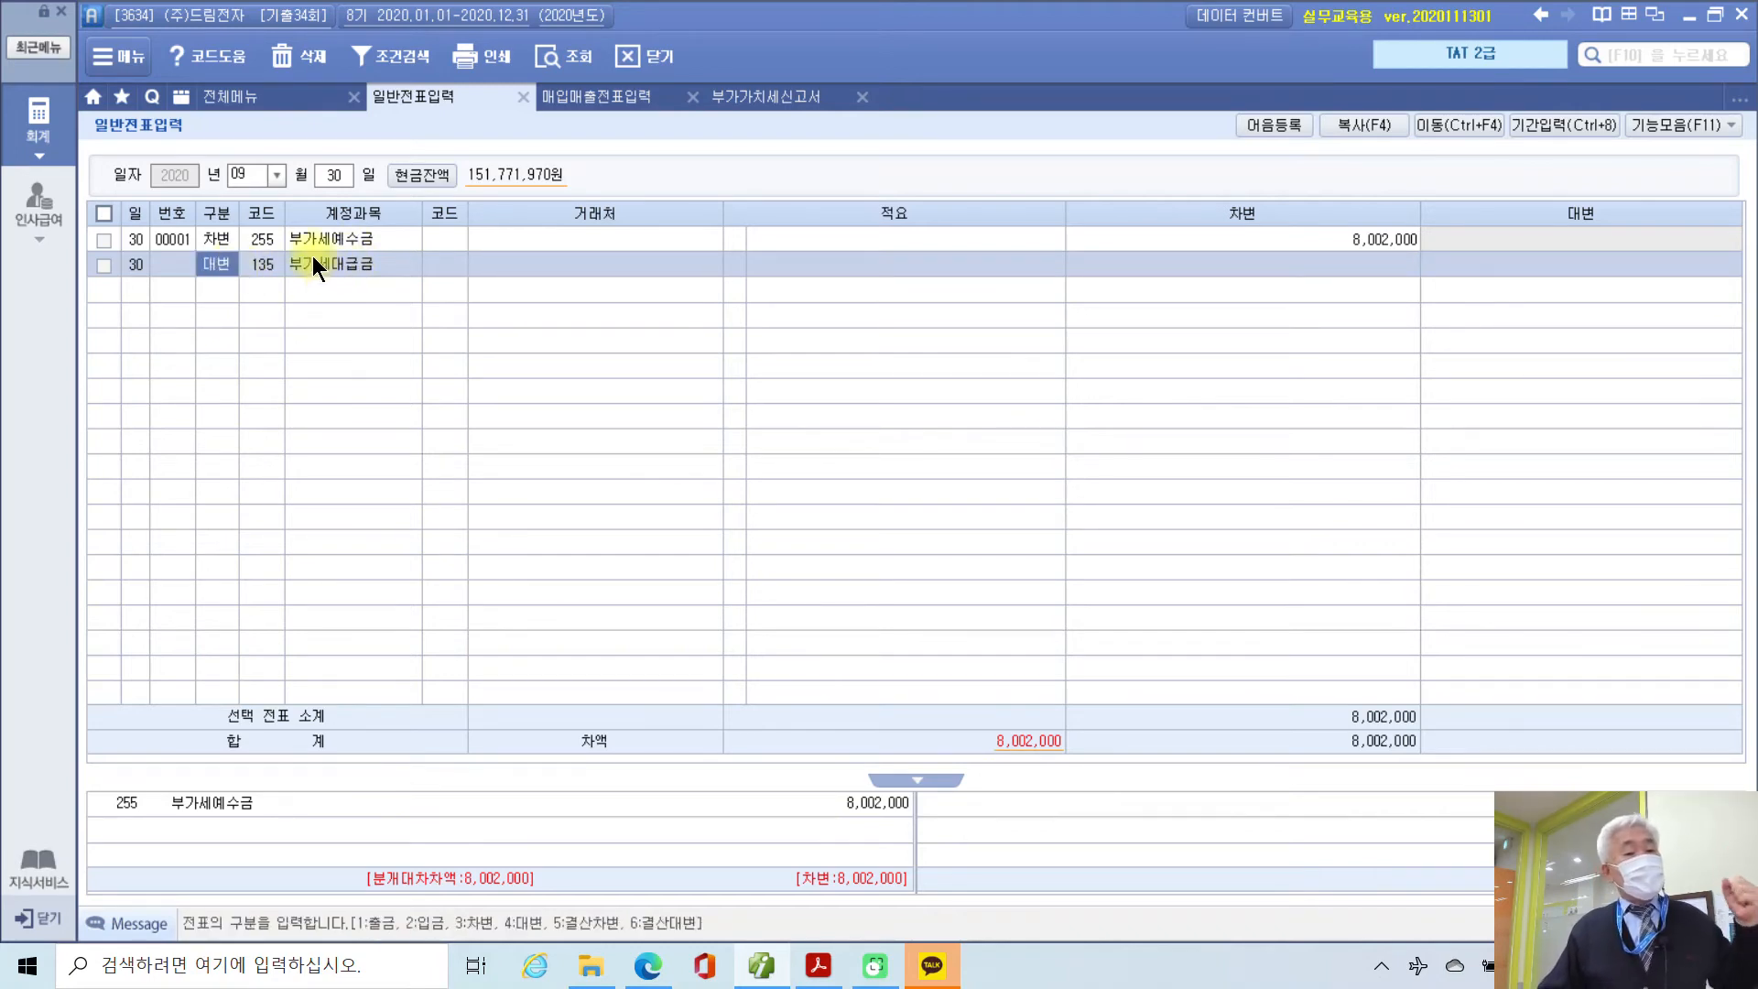
click(202, 240)
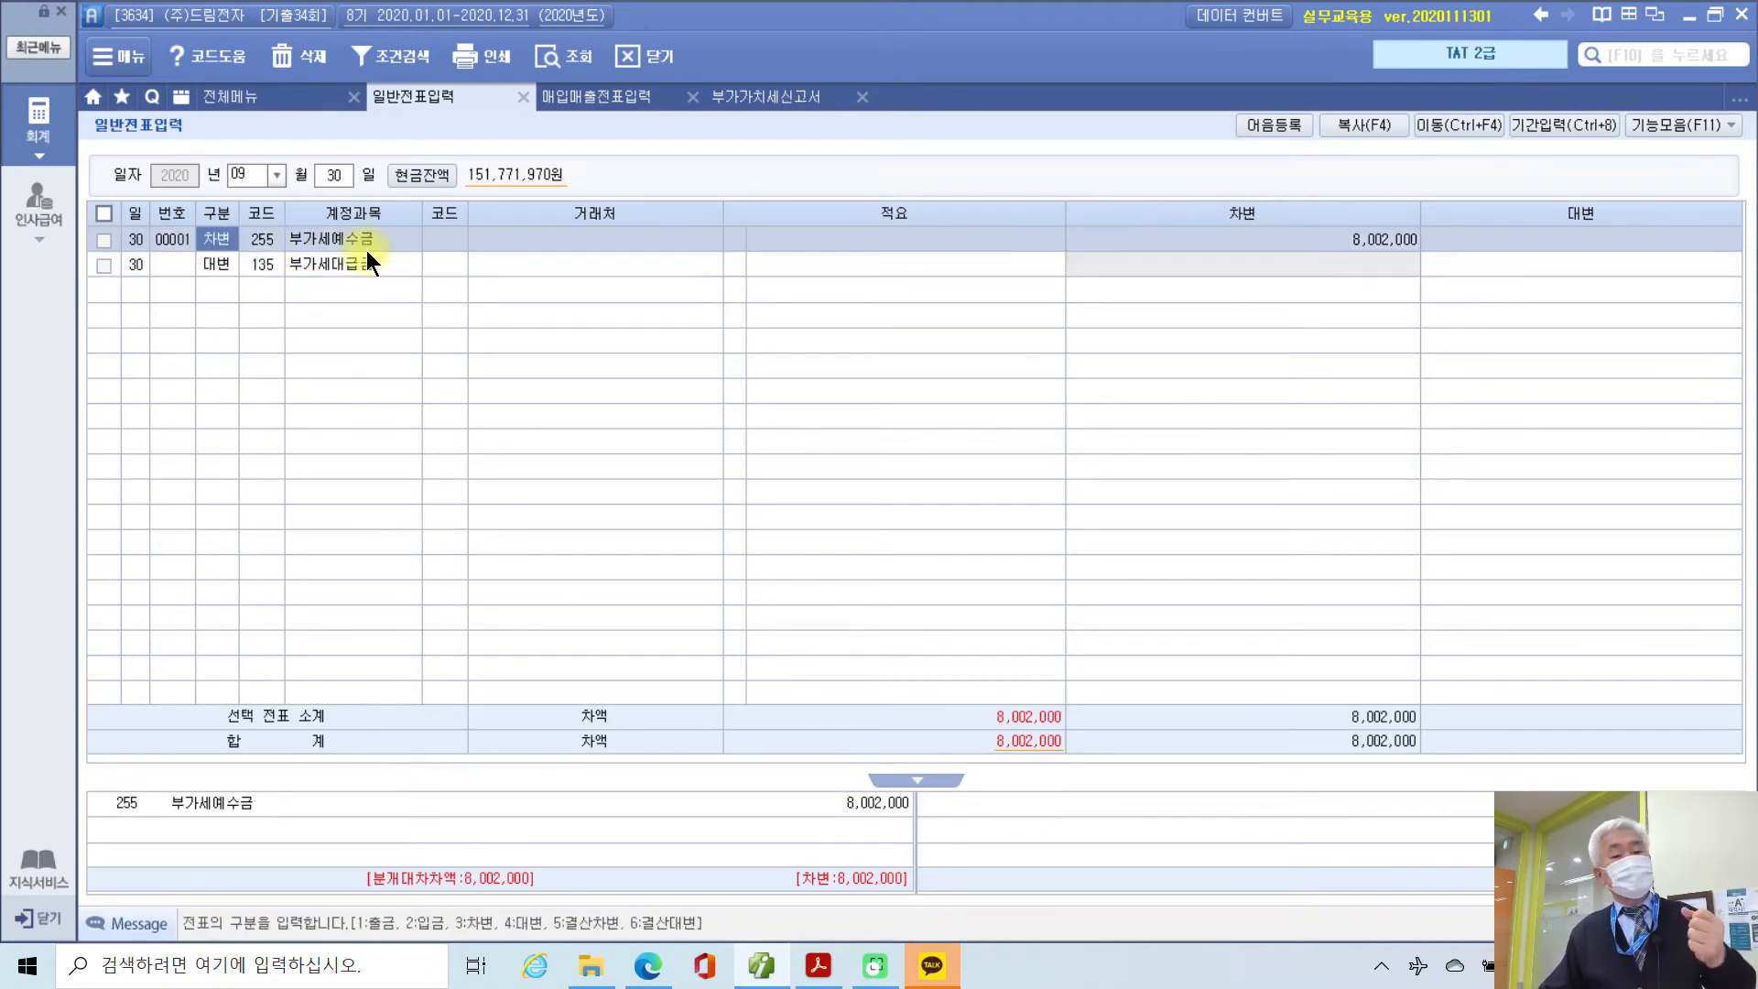
click(205, 265)
click(1480, 265)
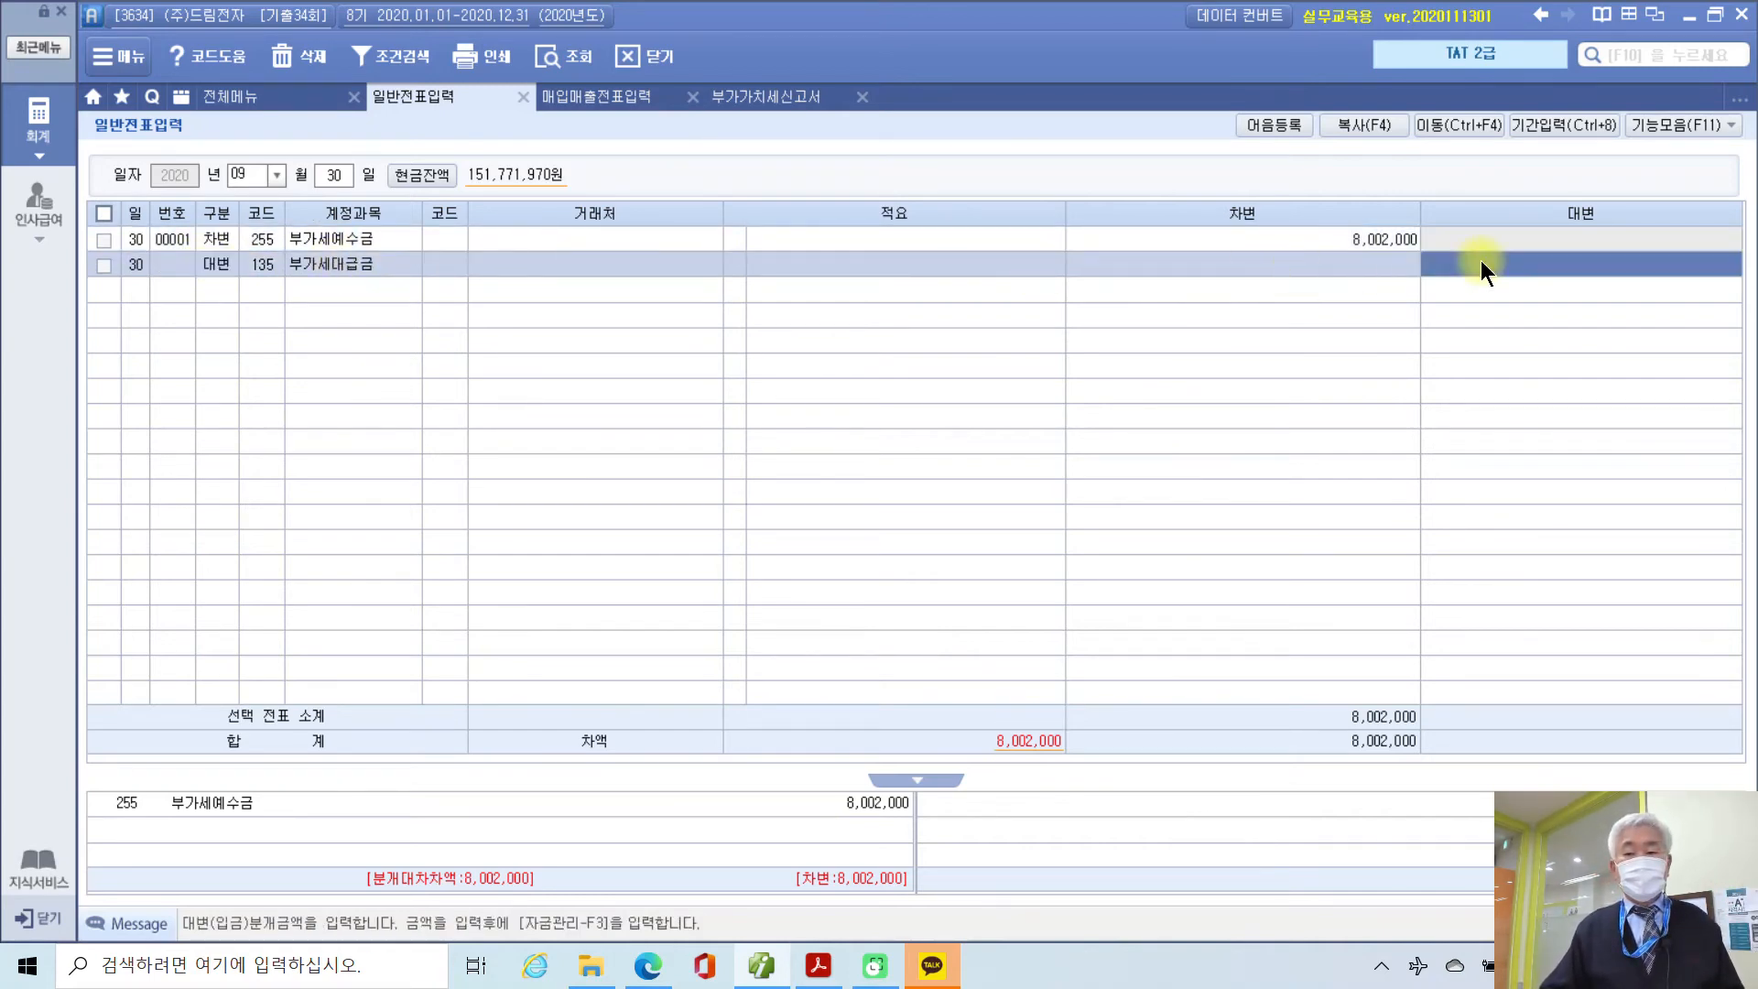
click(771, 96)
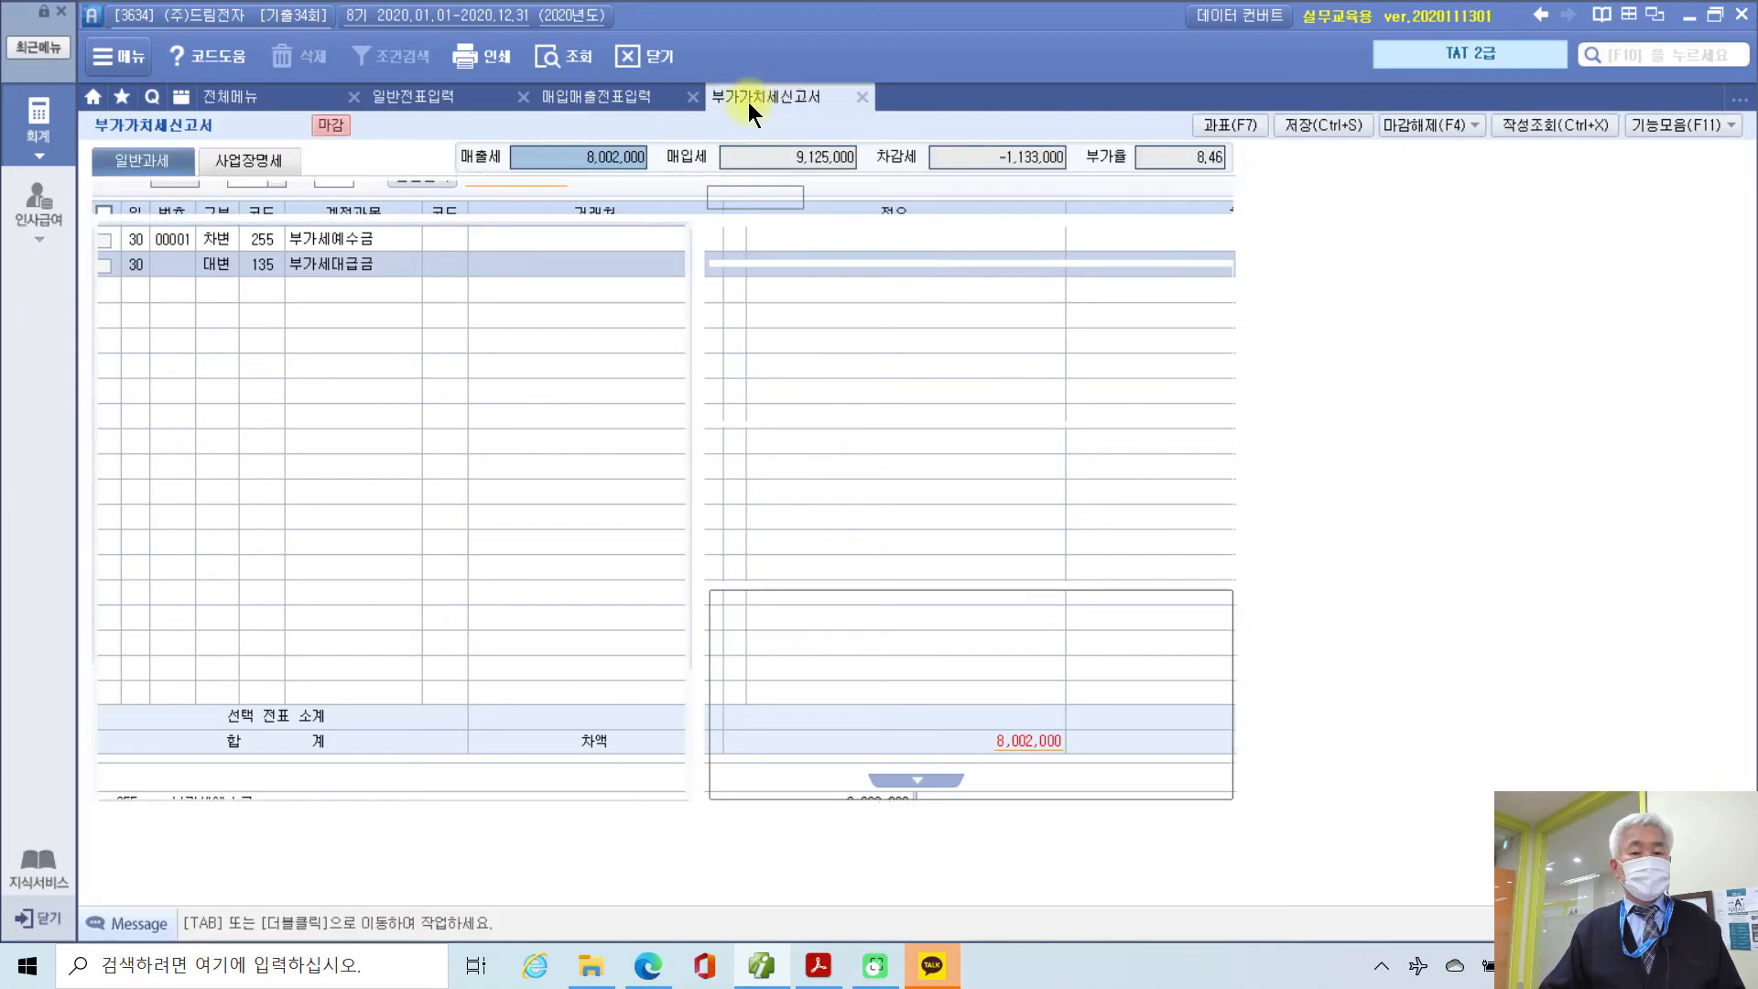
click(818, 152)
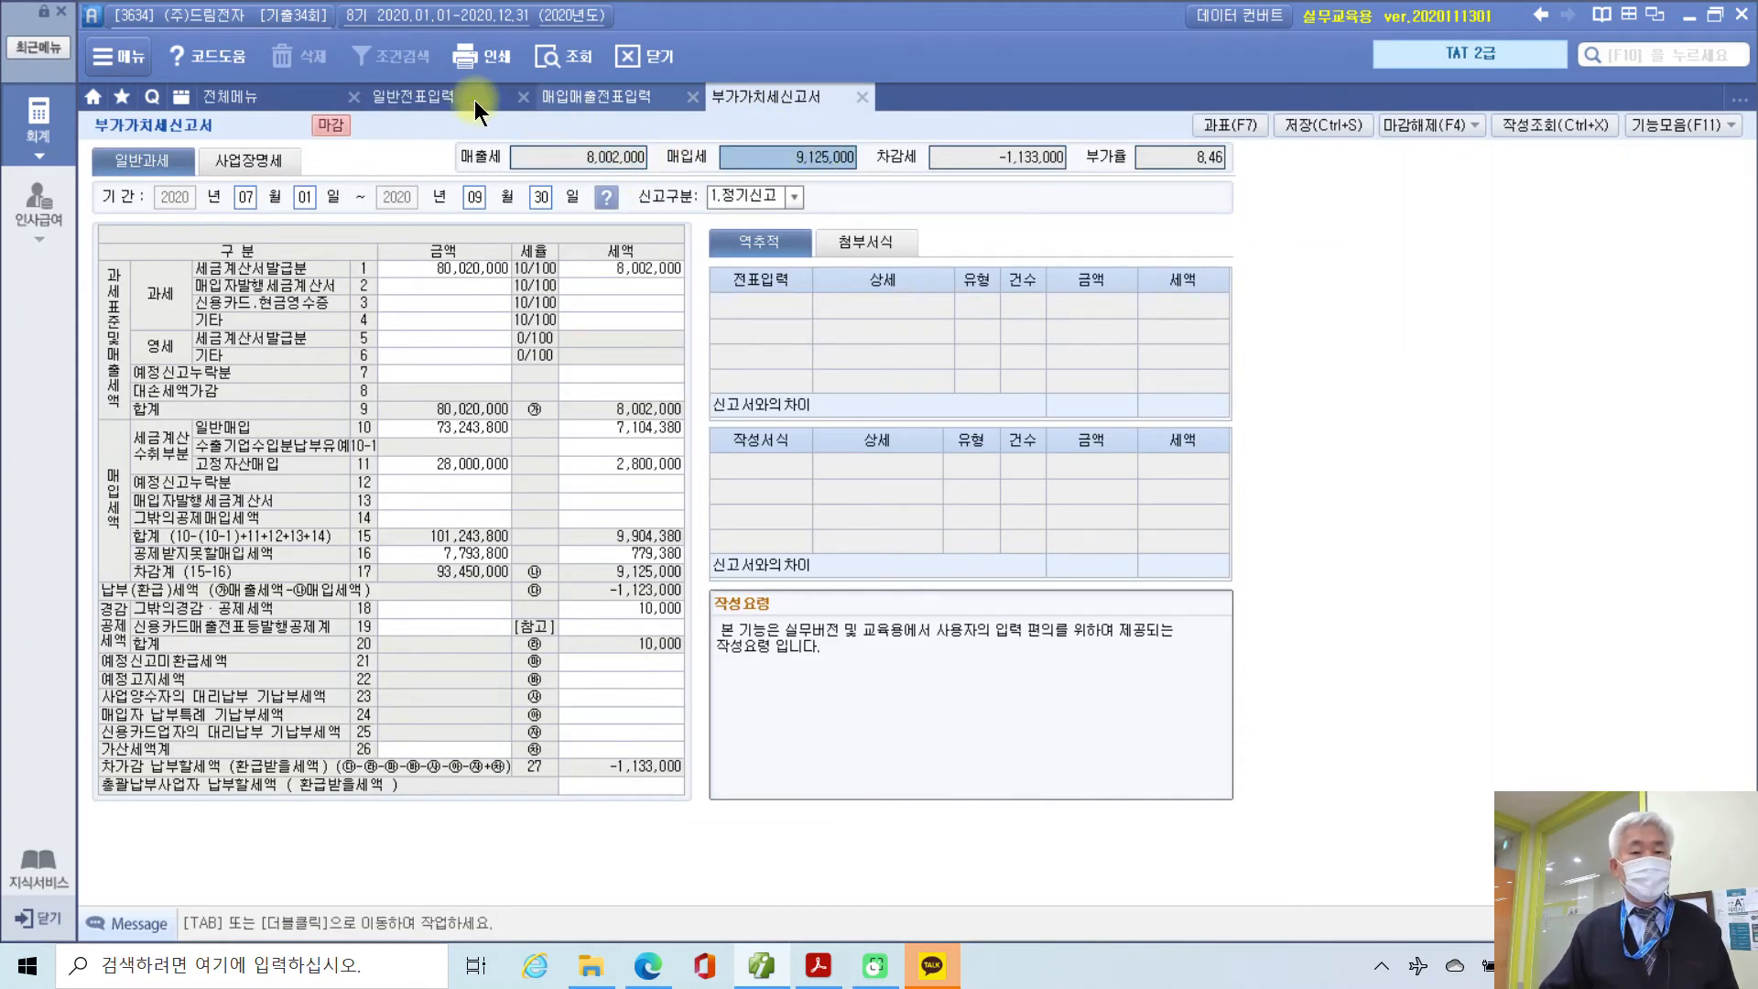
click(399, 97)
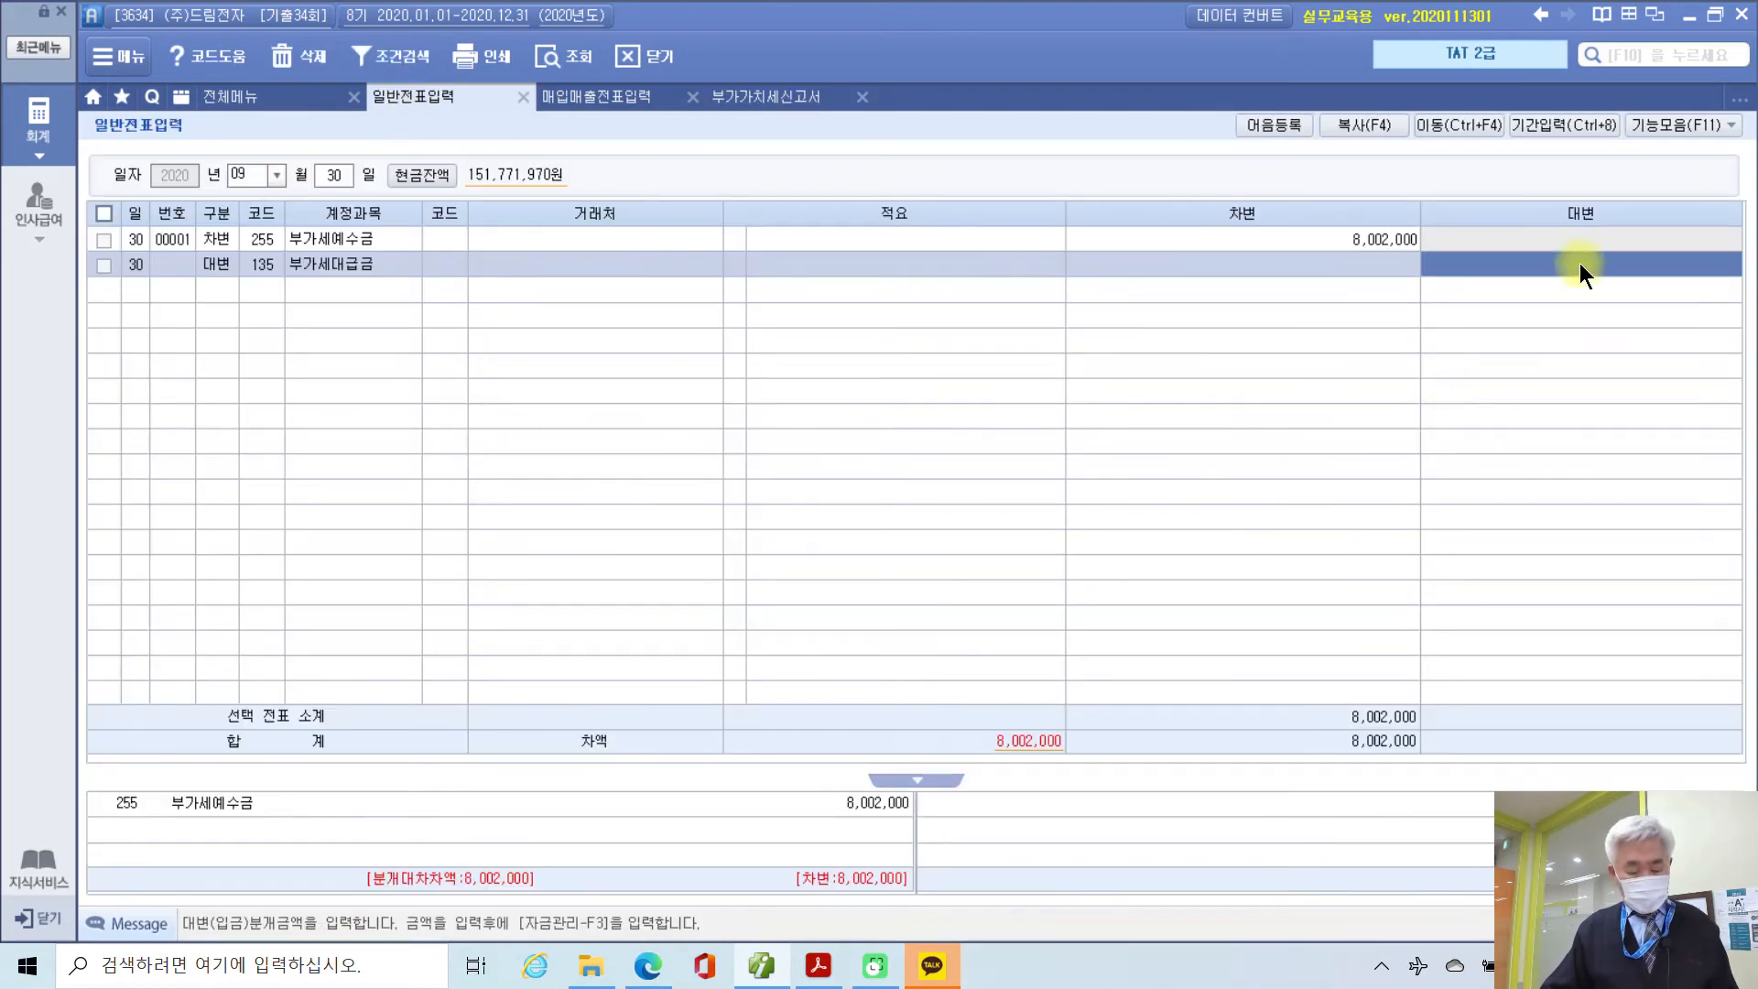
text(9125000)
key(Return)
Step: Begin a third voucher line as a debit (구분 3)
text(4)
key(Return)
key(Left)
text(3)
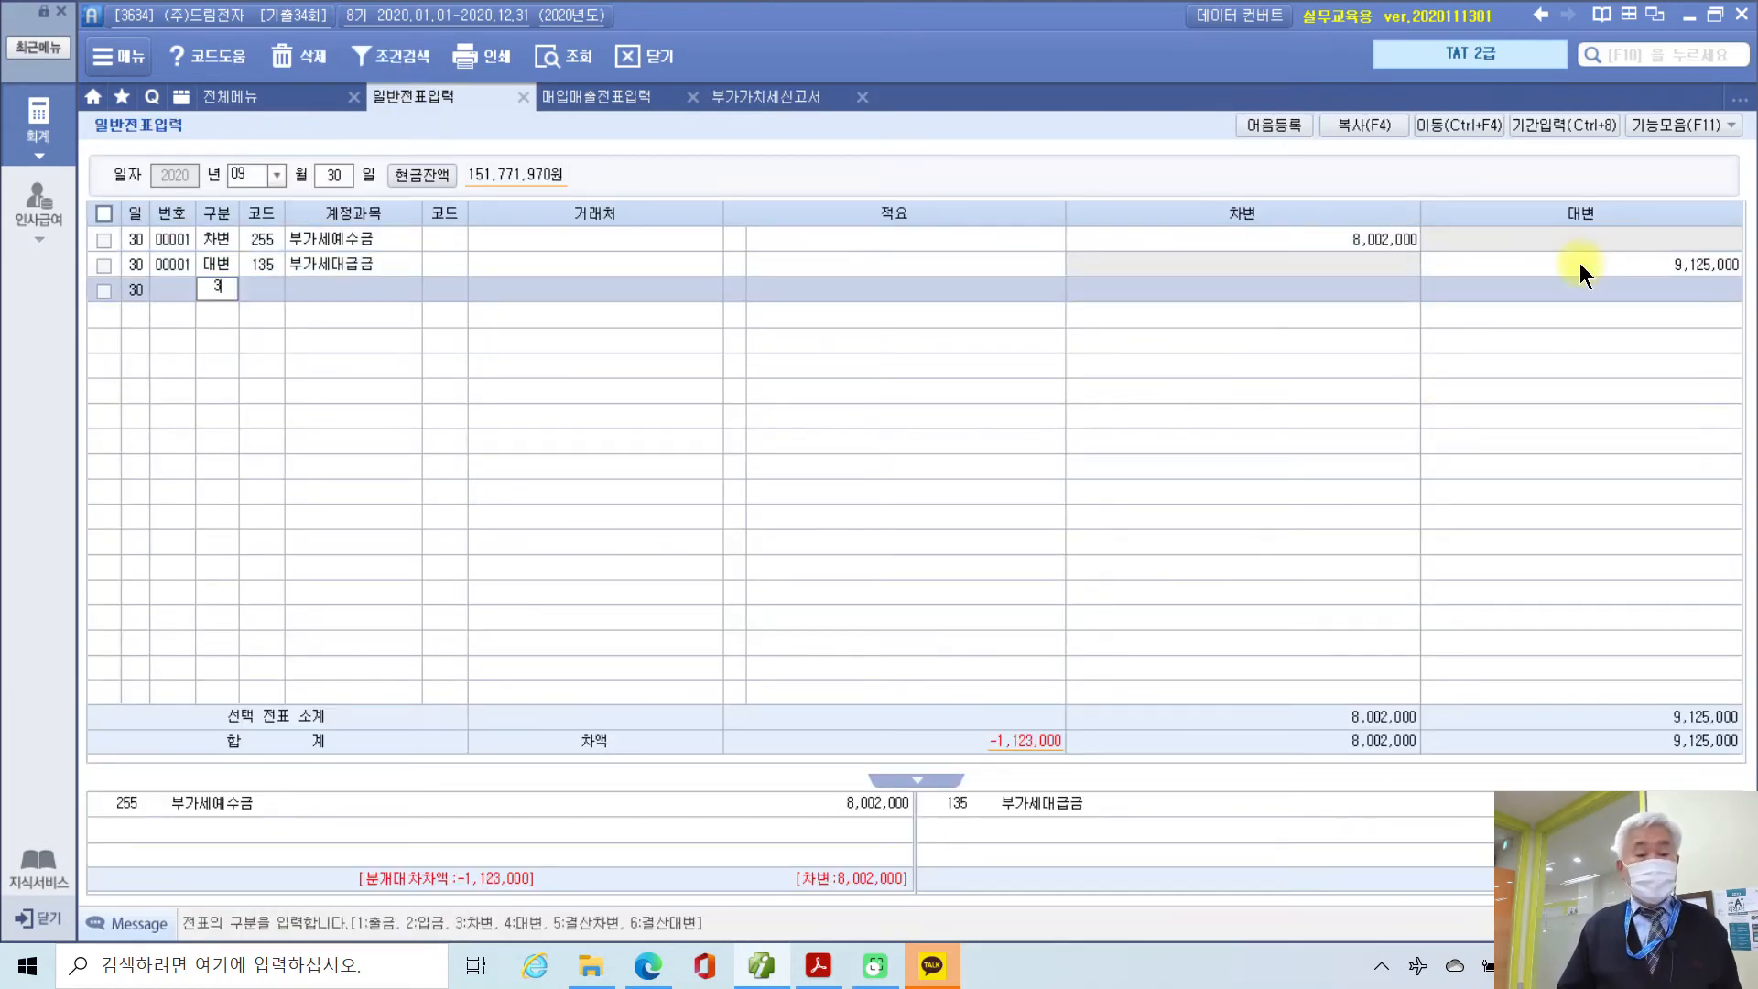
key(Return)
Step: Set the debit line to 120 미수금 with counterparty 역삼세무서, initially for 10,000
text(미수)
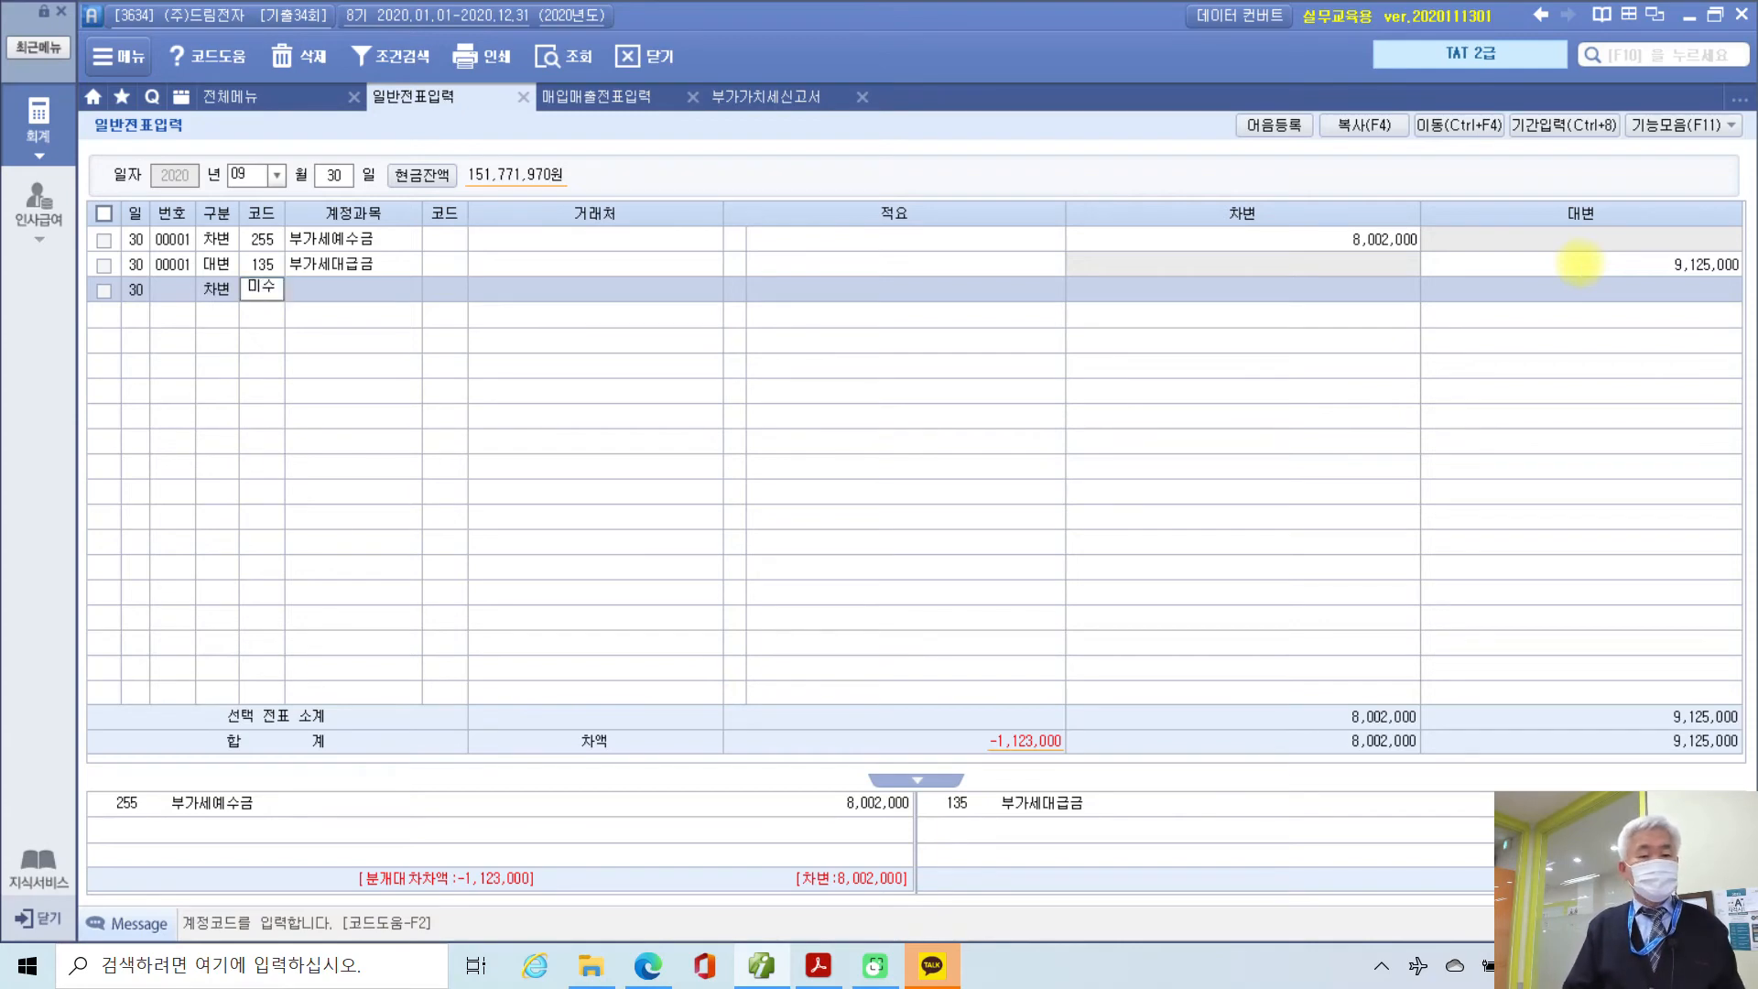
key(Return)
key(Down)
key(Down)
key(Down)
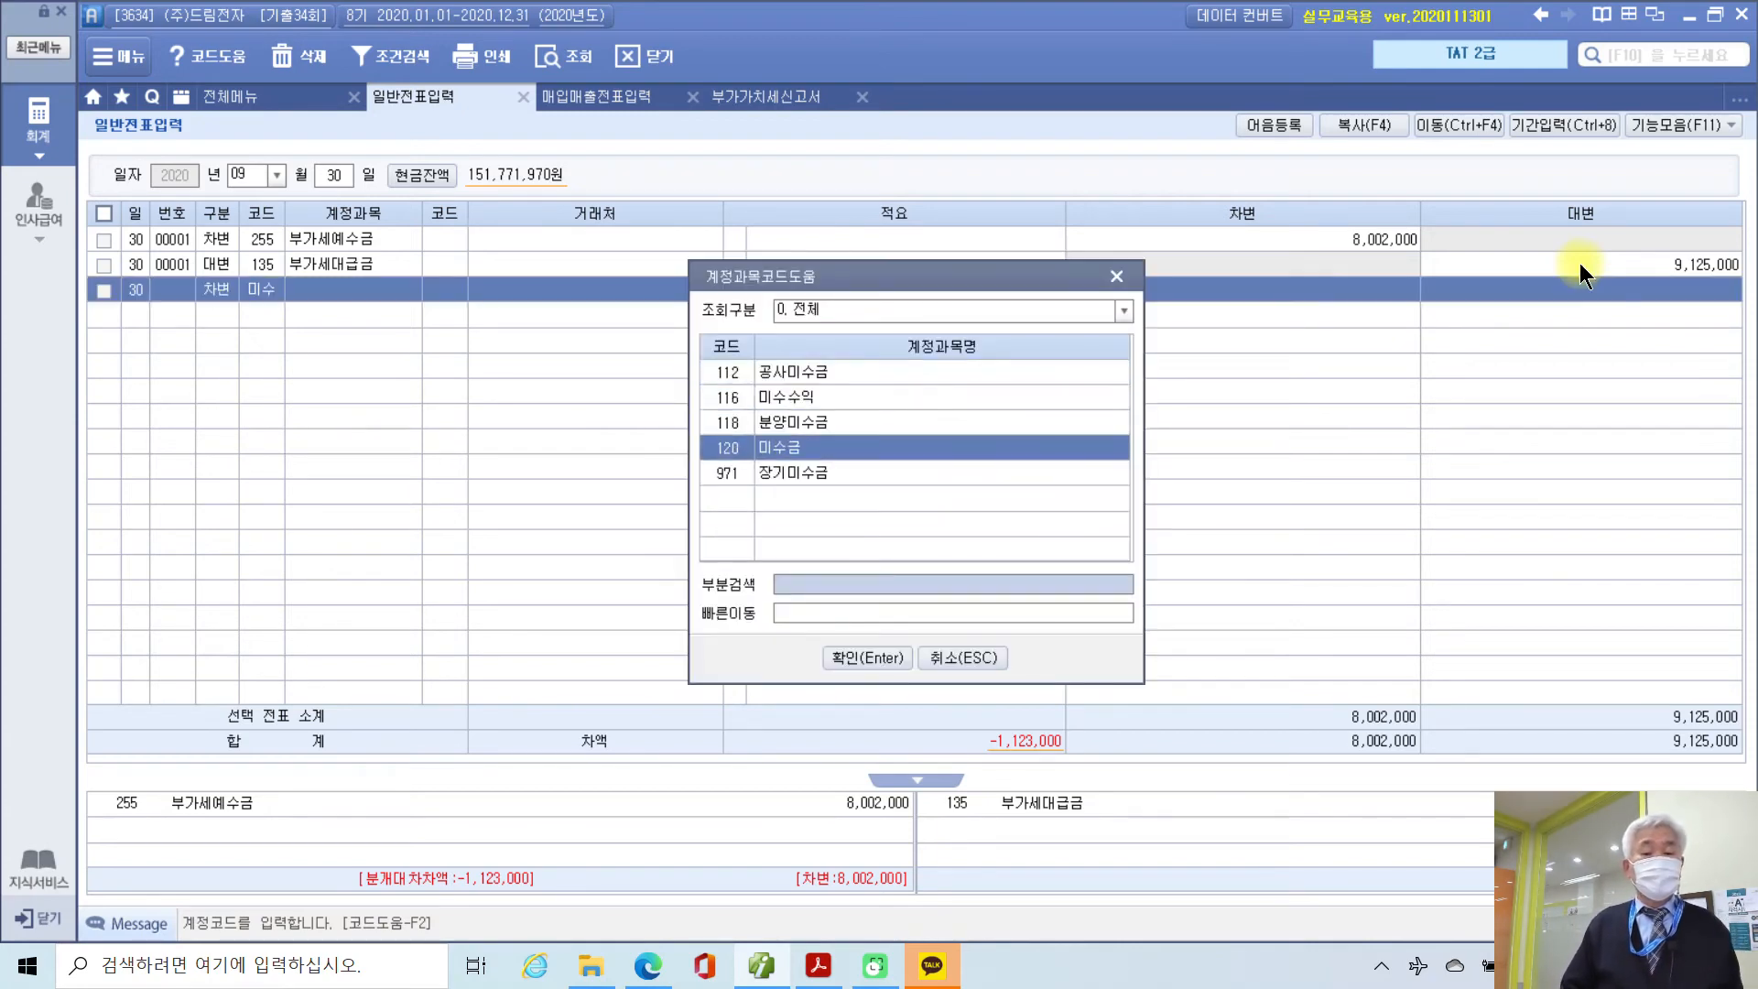
key(Return)
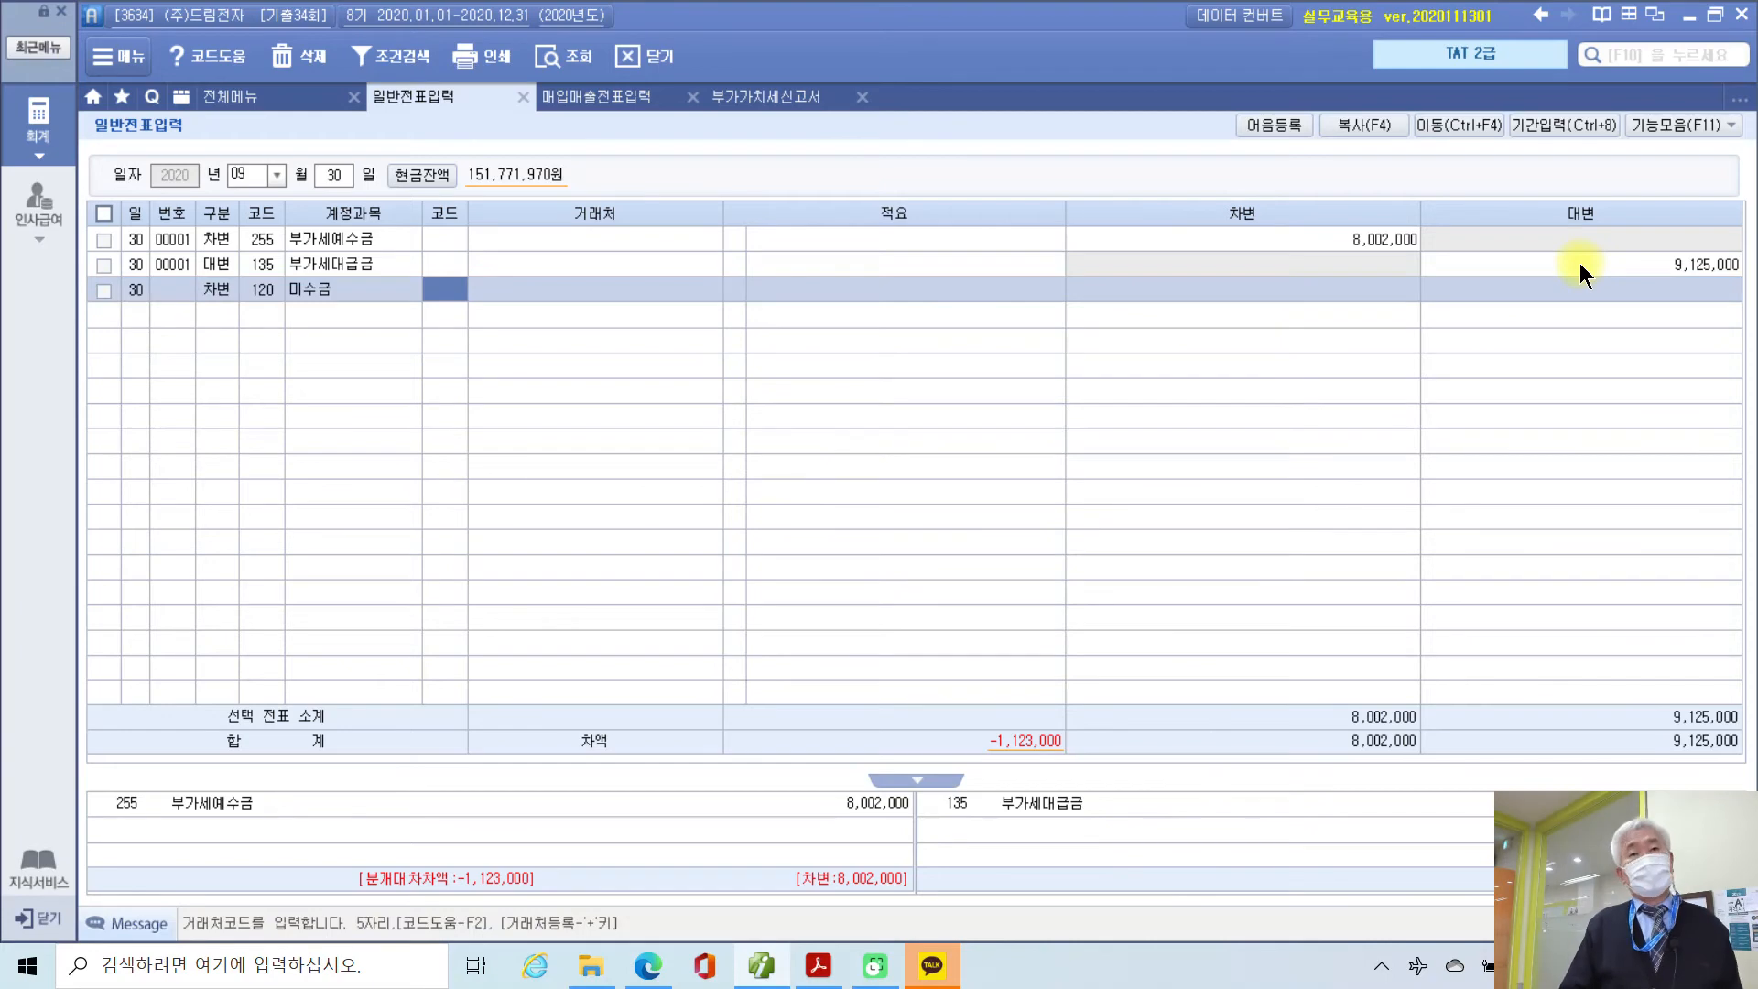
text(세븐)
key(Return)
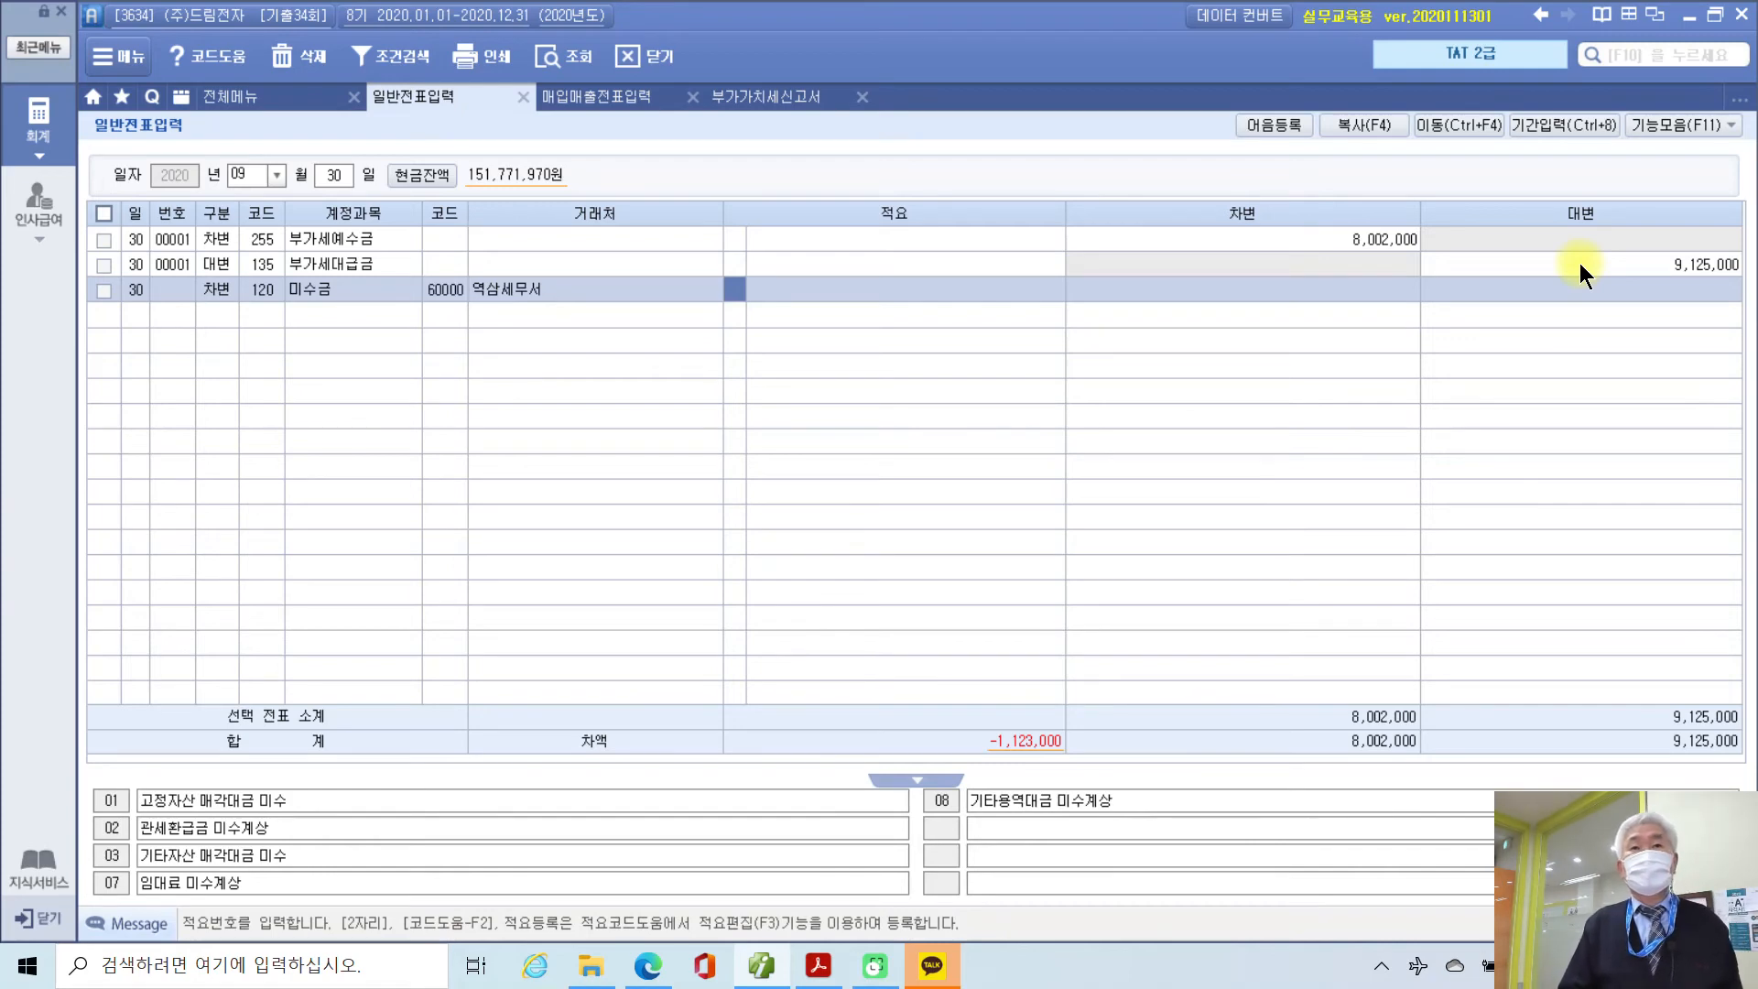
key(Return)
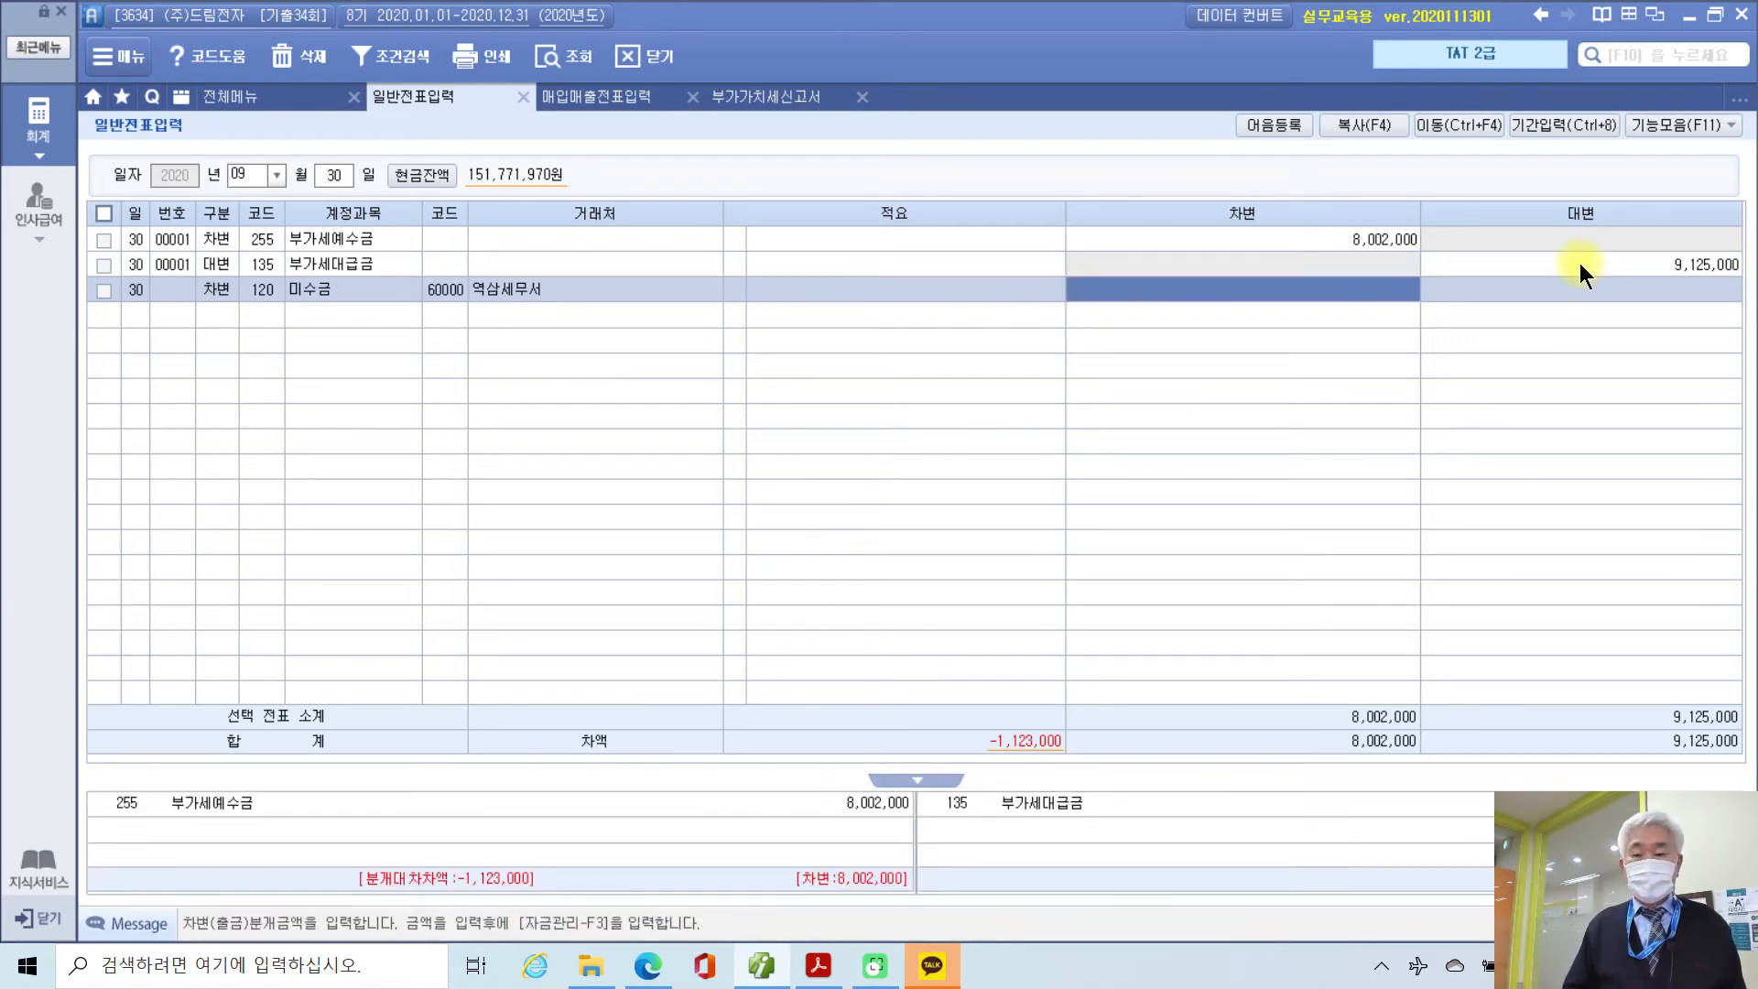
text(100000)
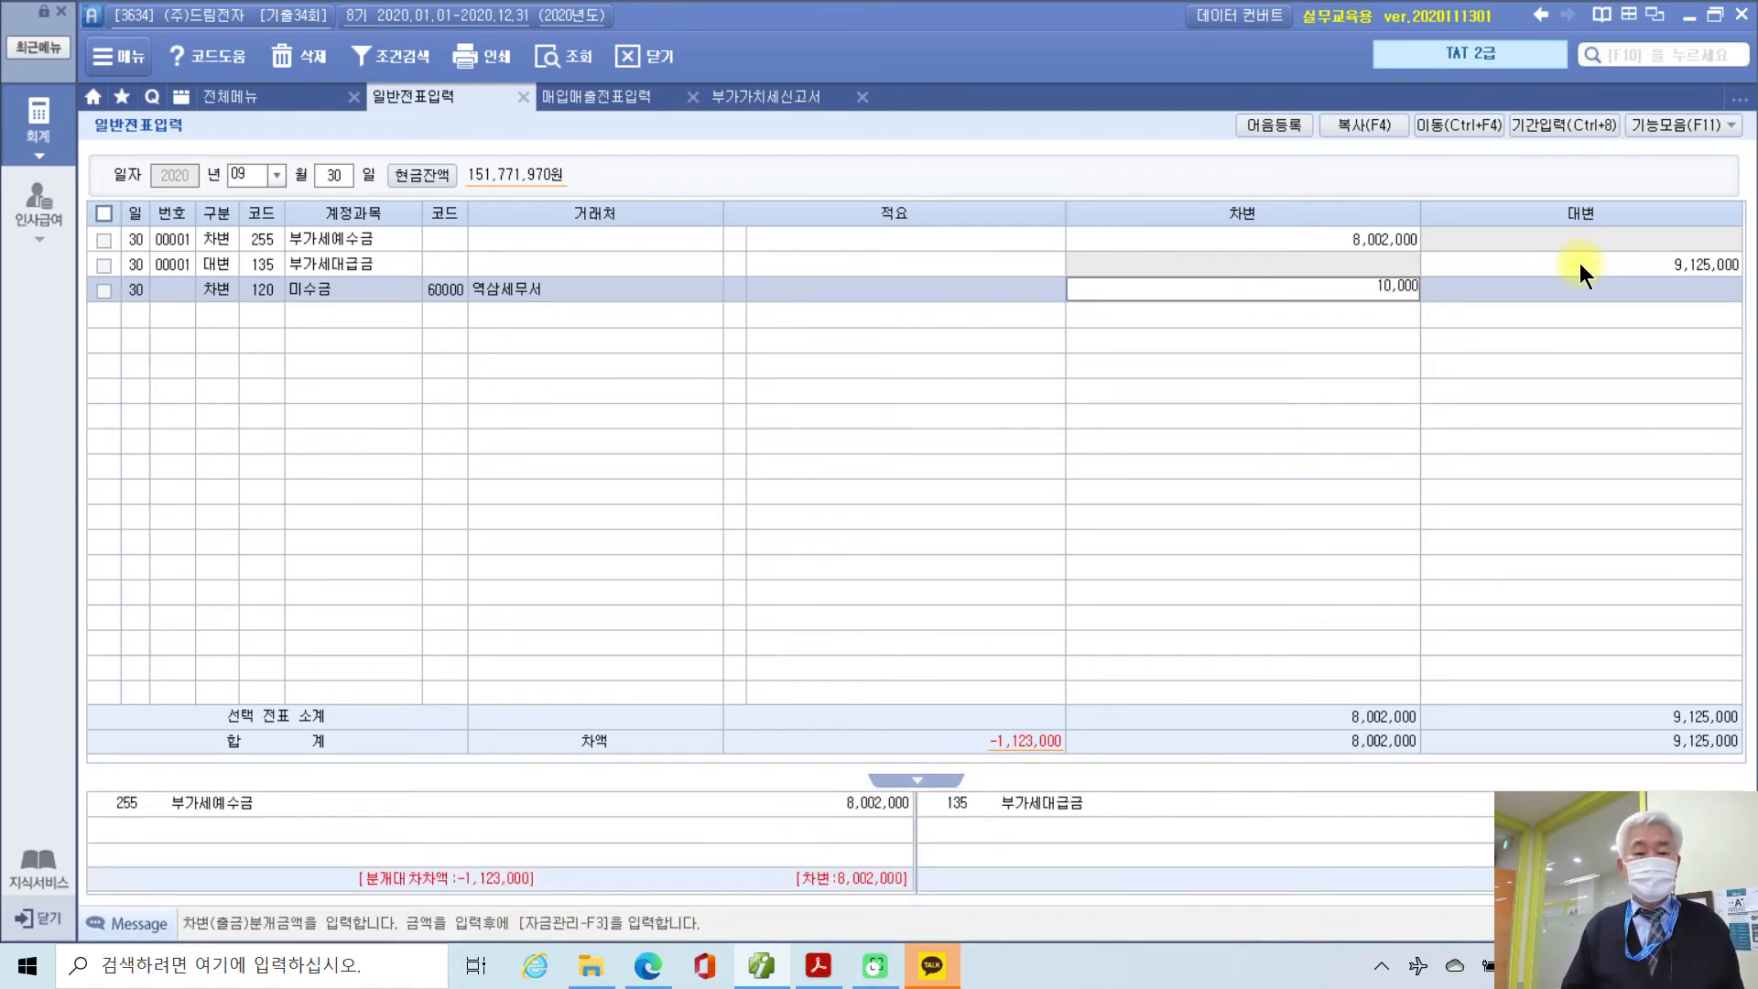
key(Return)
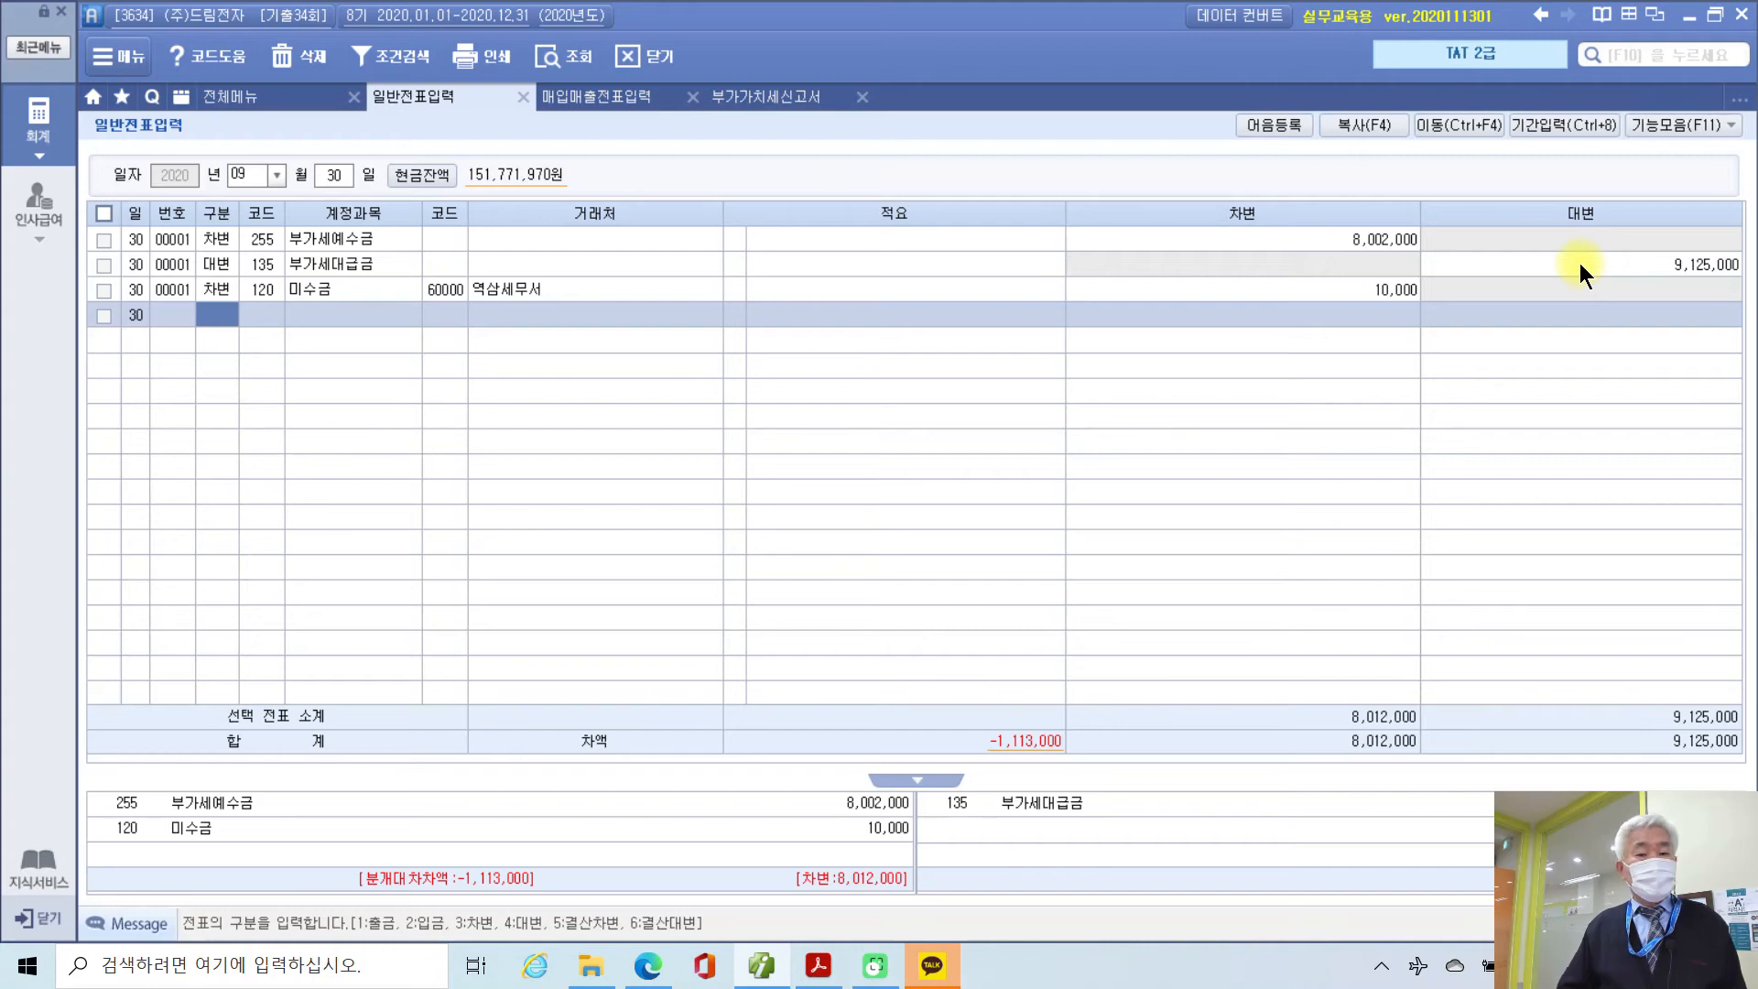
Step: Correct the 미수금 debit to 1,133,000 using the return's net tax figure
click(1410, 289)
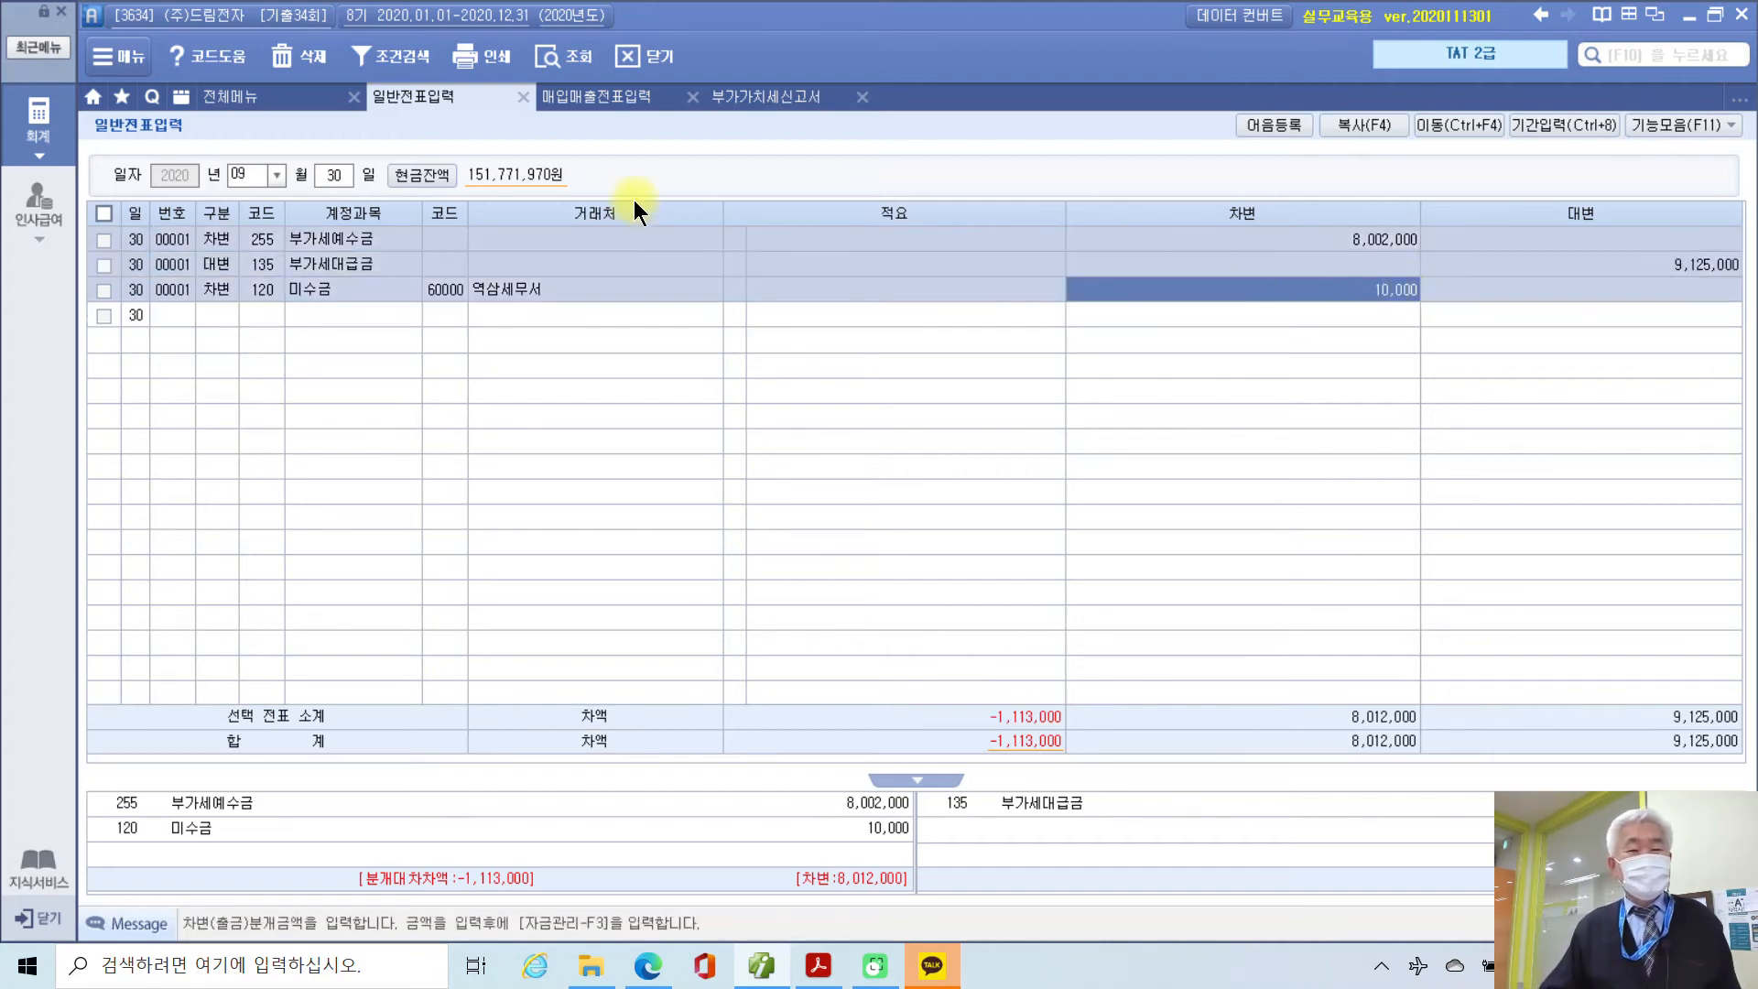
click(747, 100)
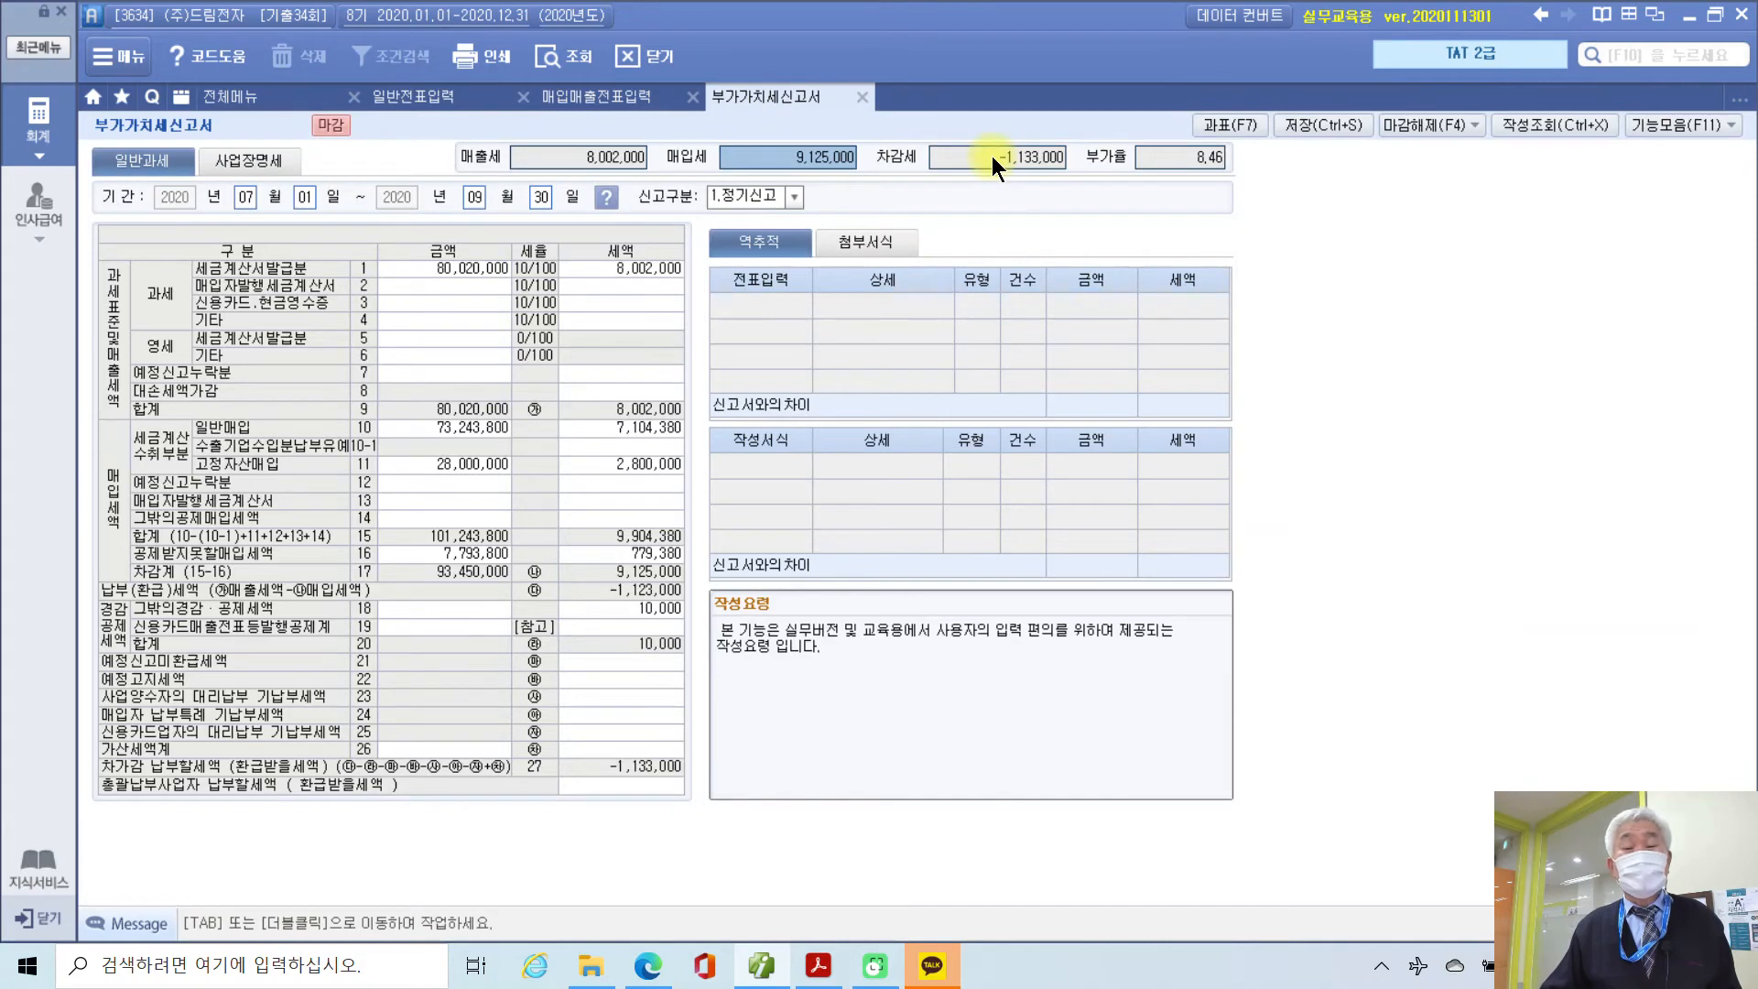
click(991, 156)
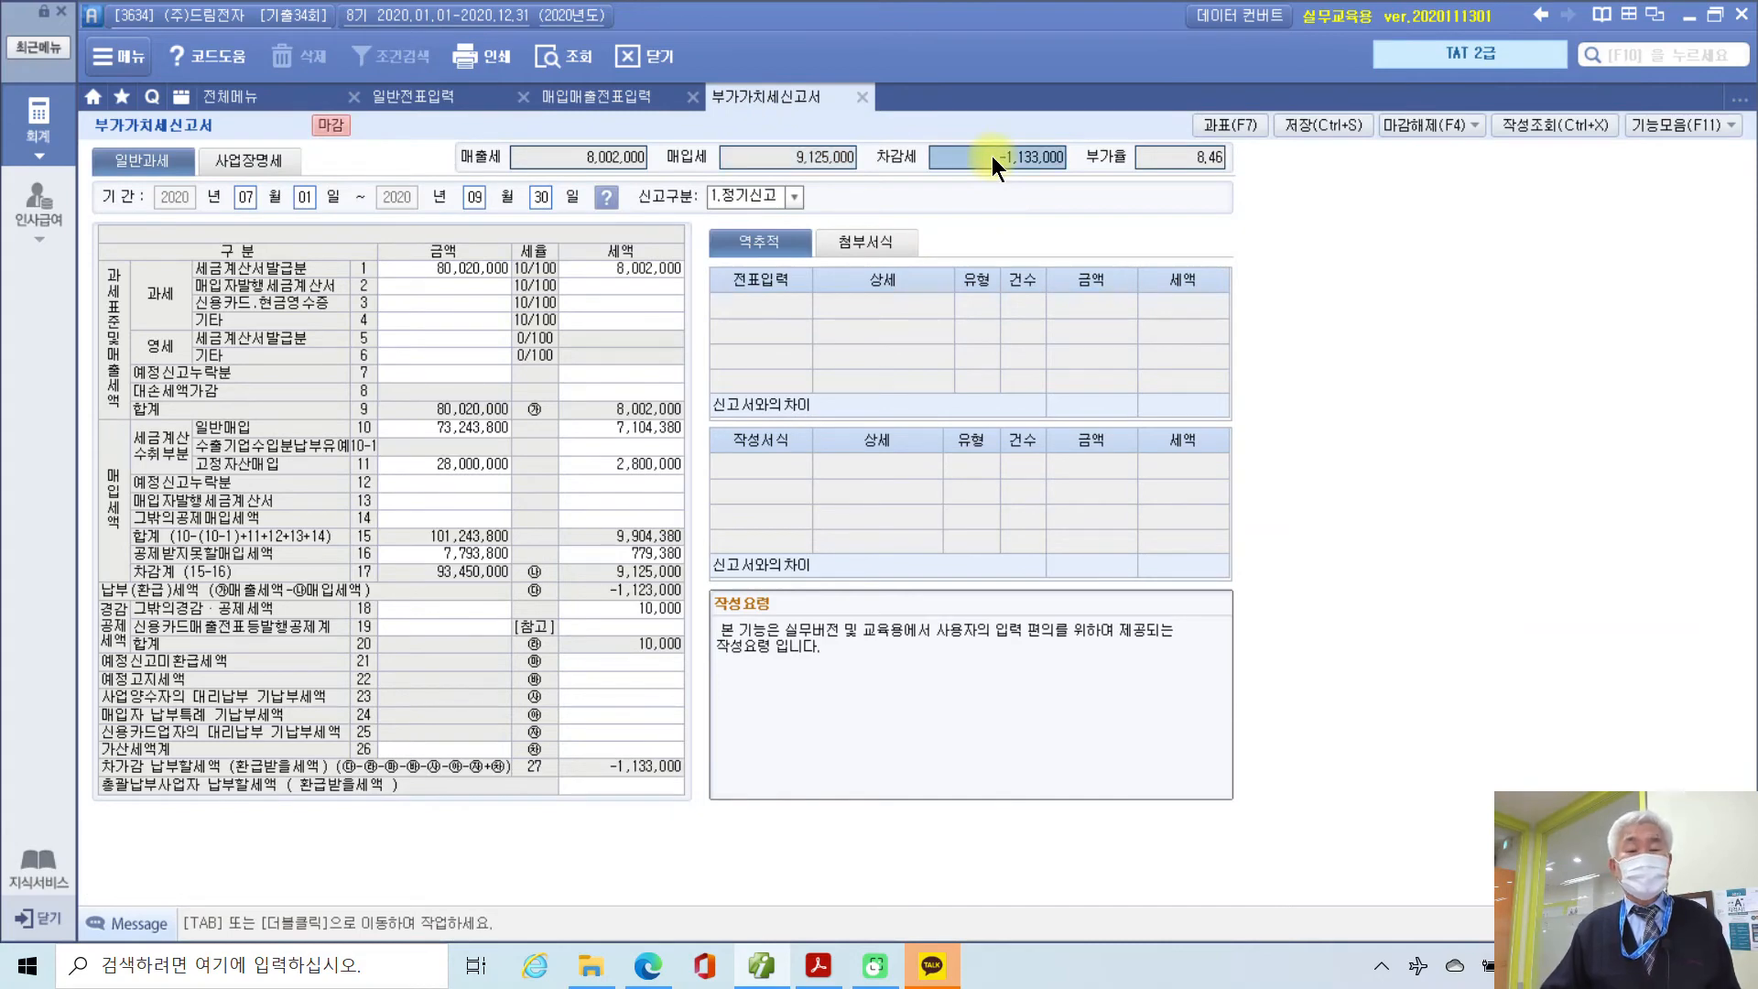
click(441, 101)
text(-1,133,000)
click(1316, 300)
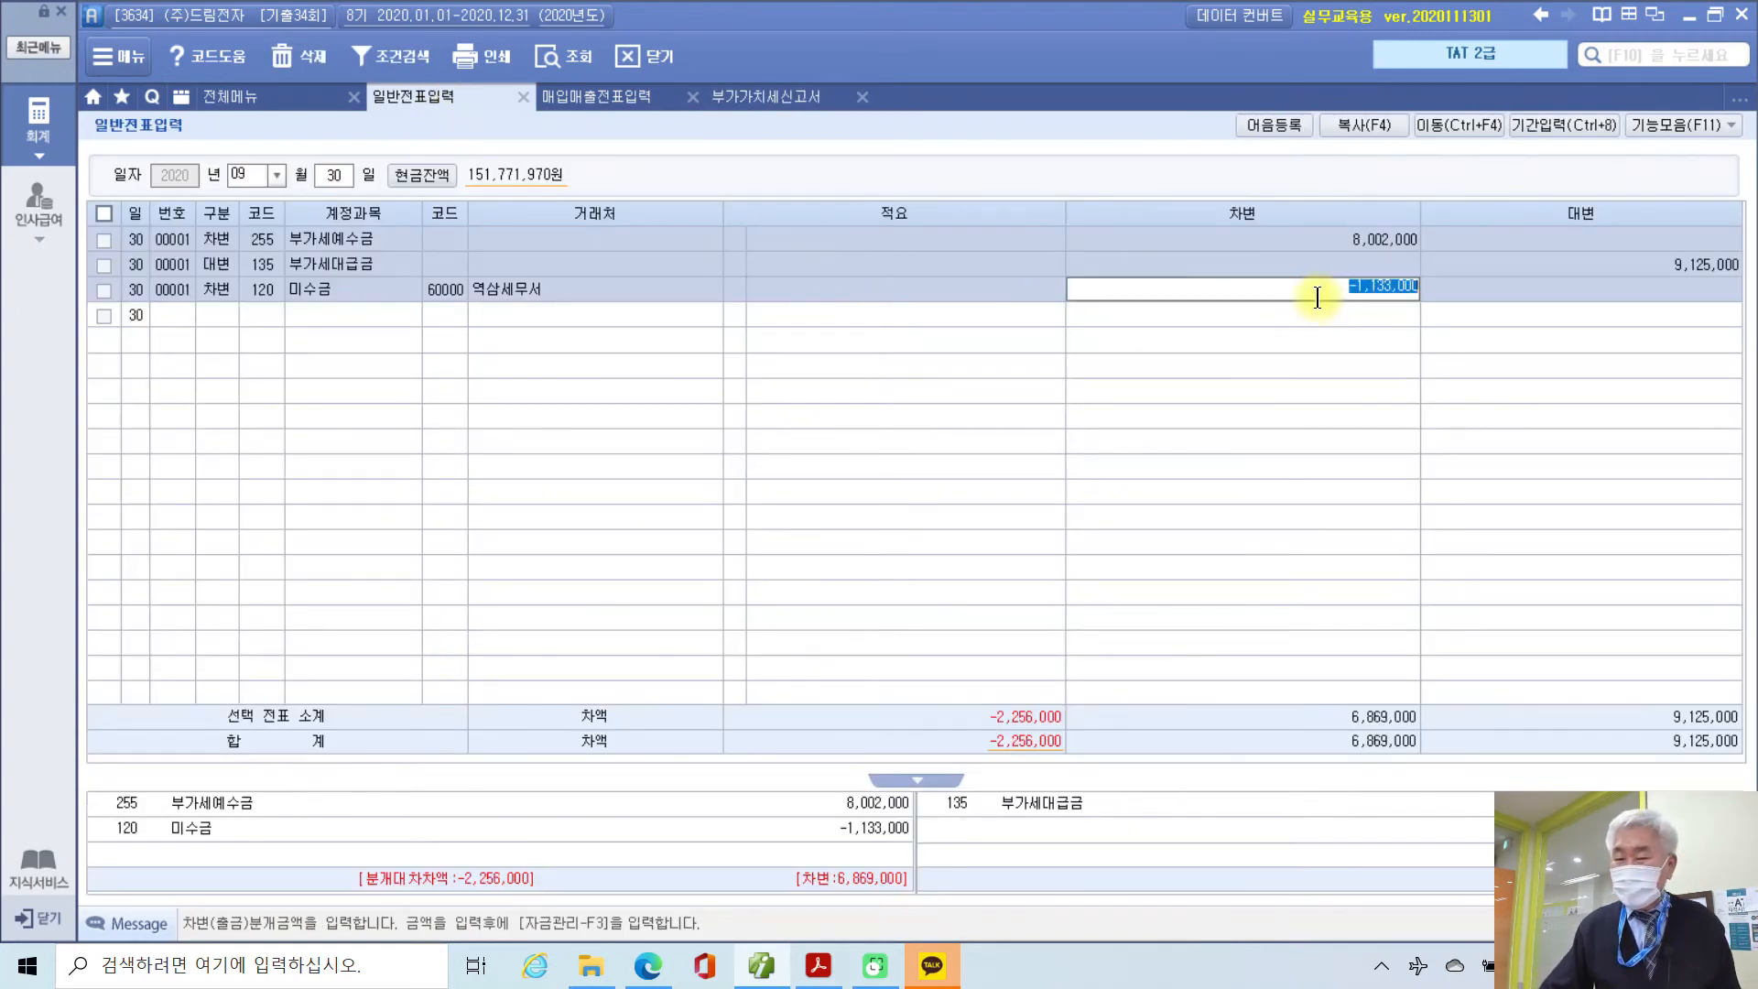
click(1348, 287)
key(Delete)
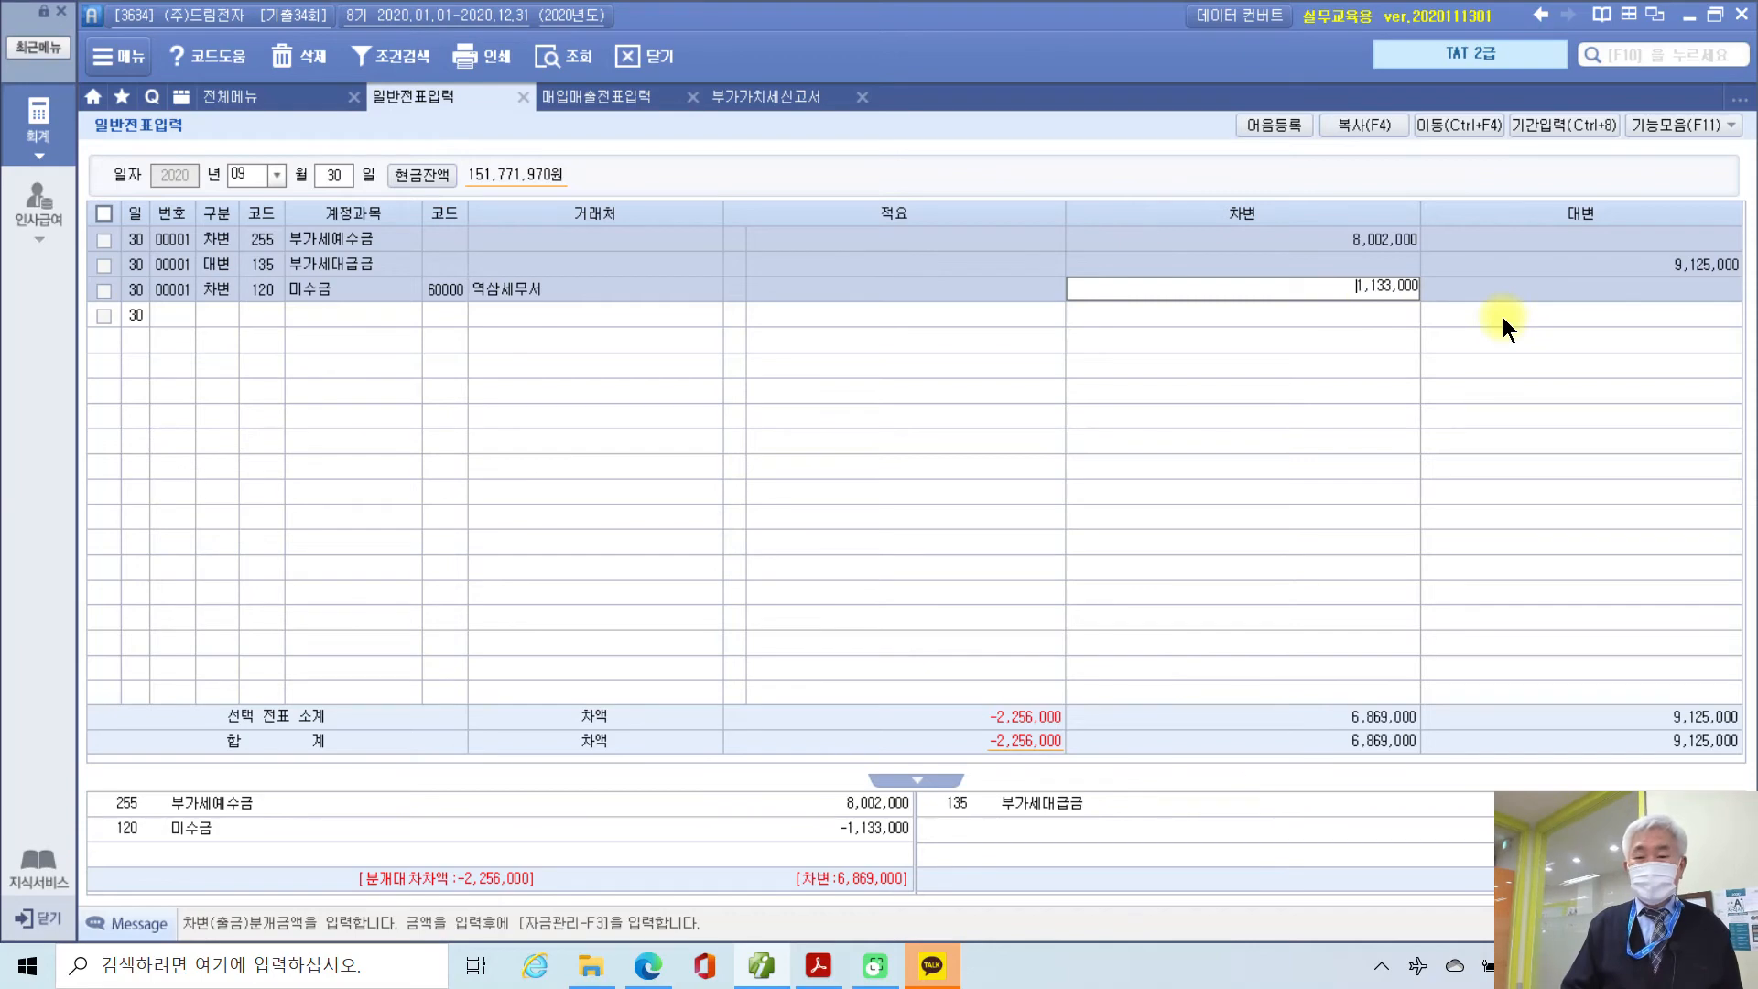
key(Return)
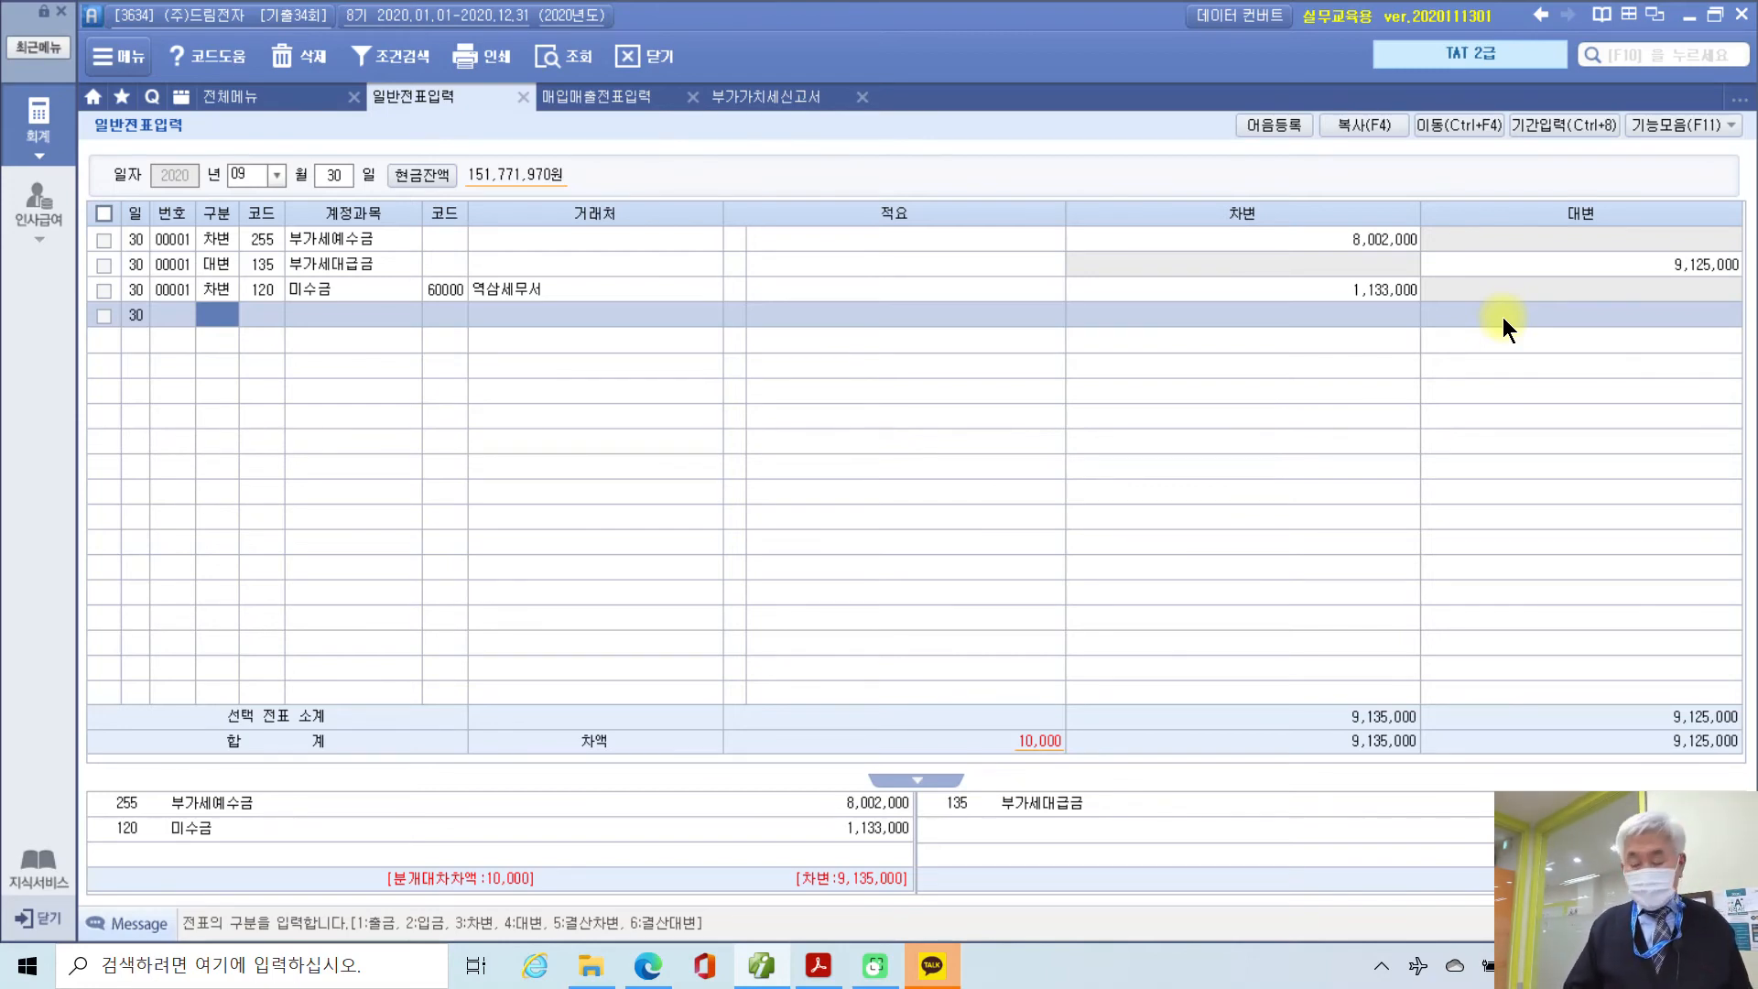
Step: Add a 10,000 credit to 930 잡이익, balancing the voucher at 9,135,000
key(4)
text(930)
key(Return)
key(Return)
key(Return)
key(Return)
text(10)
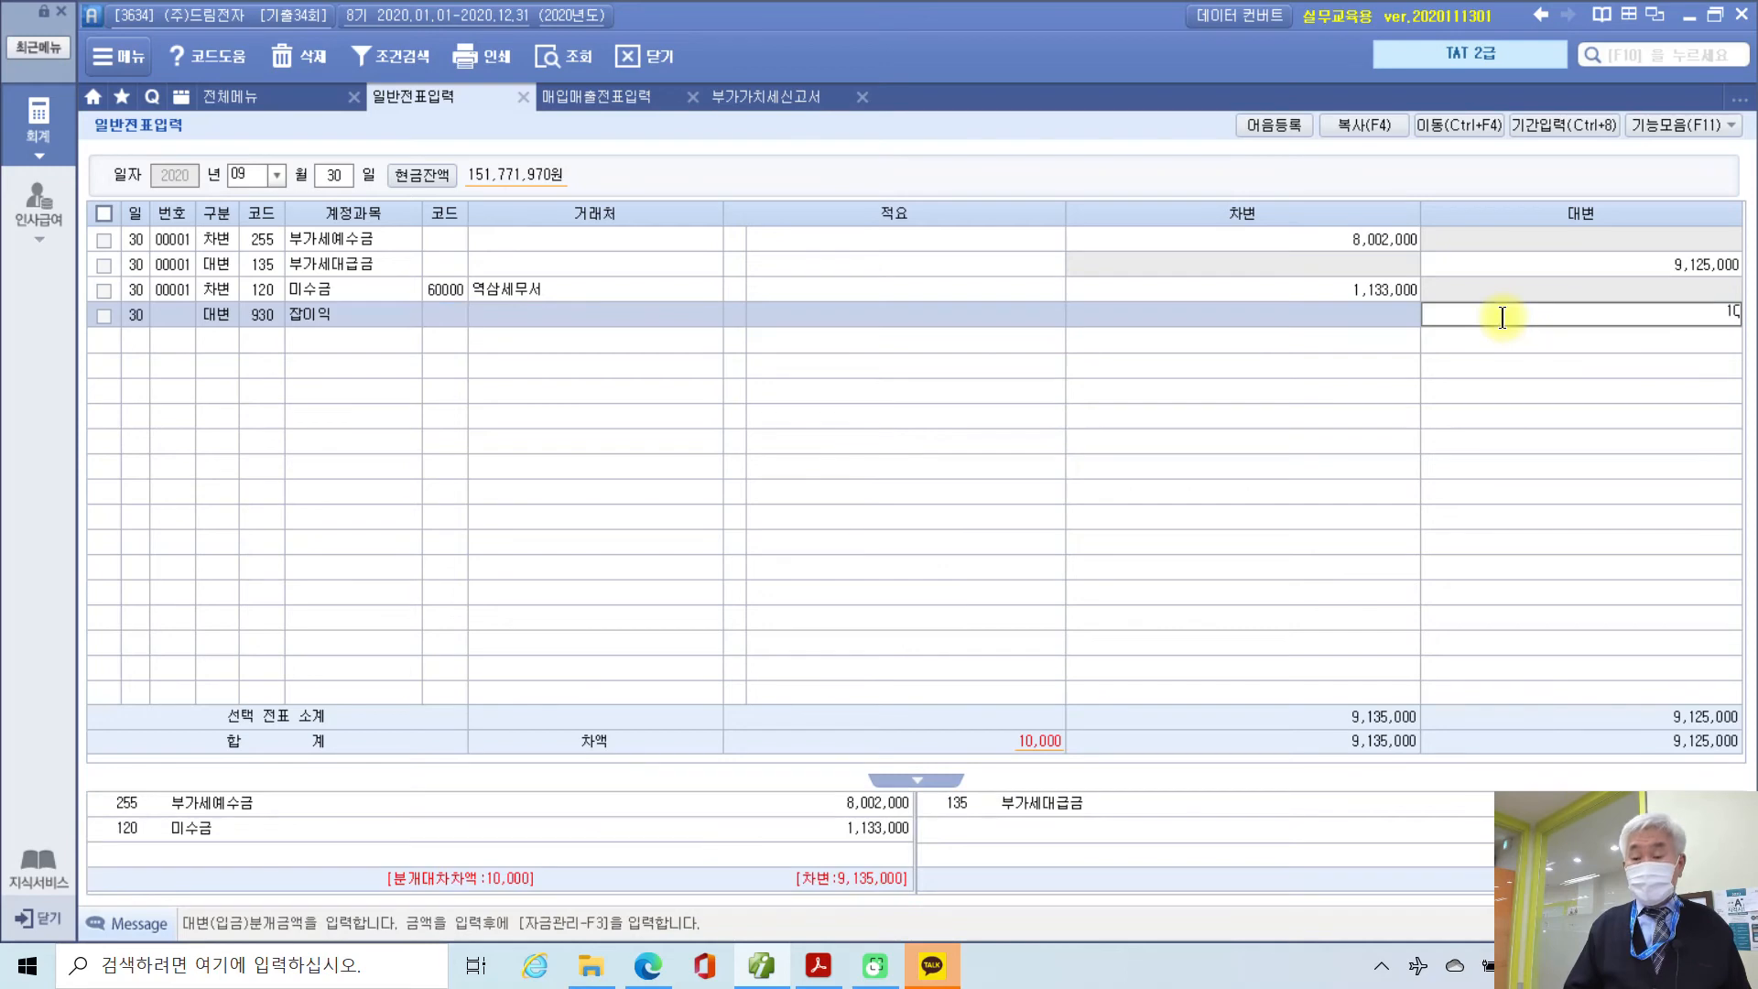
text(,000)
key(Return)
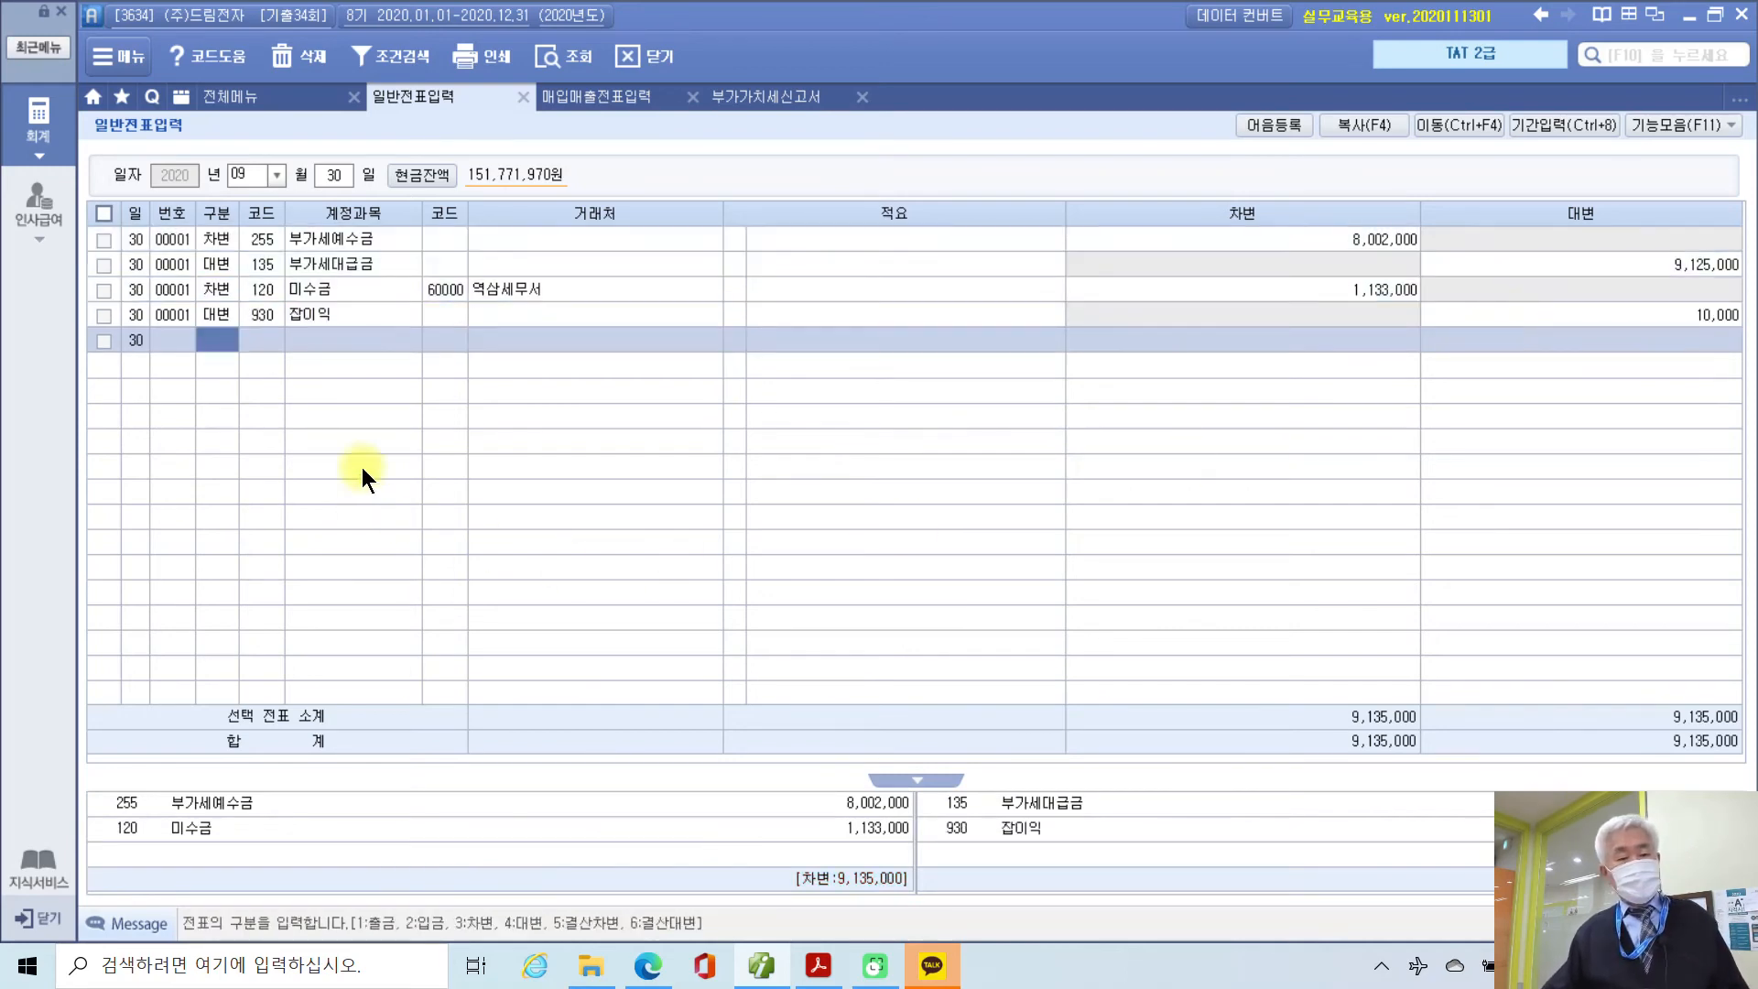
key(Up)
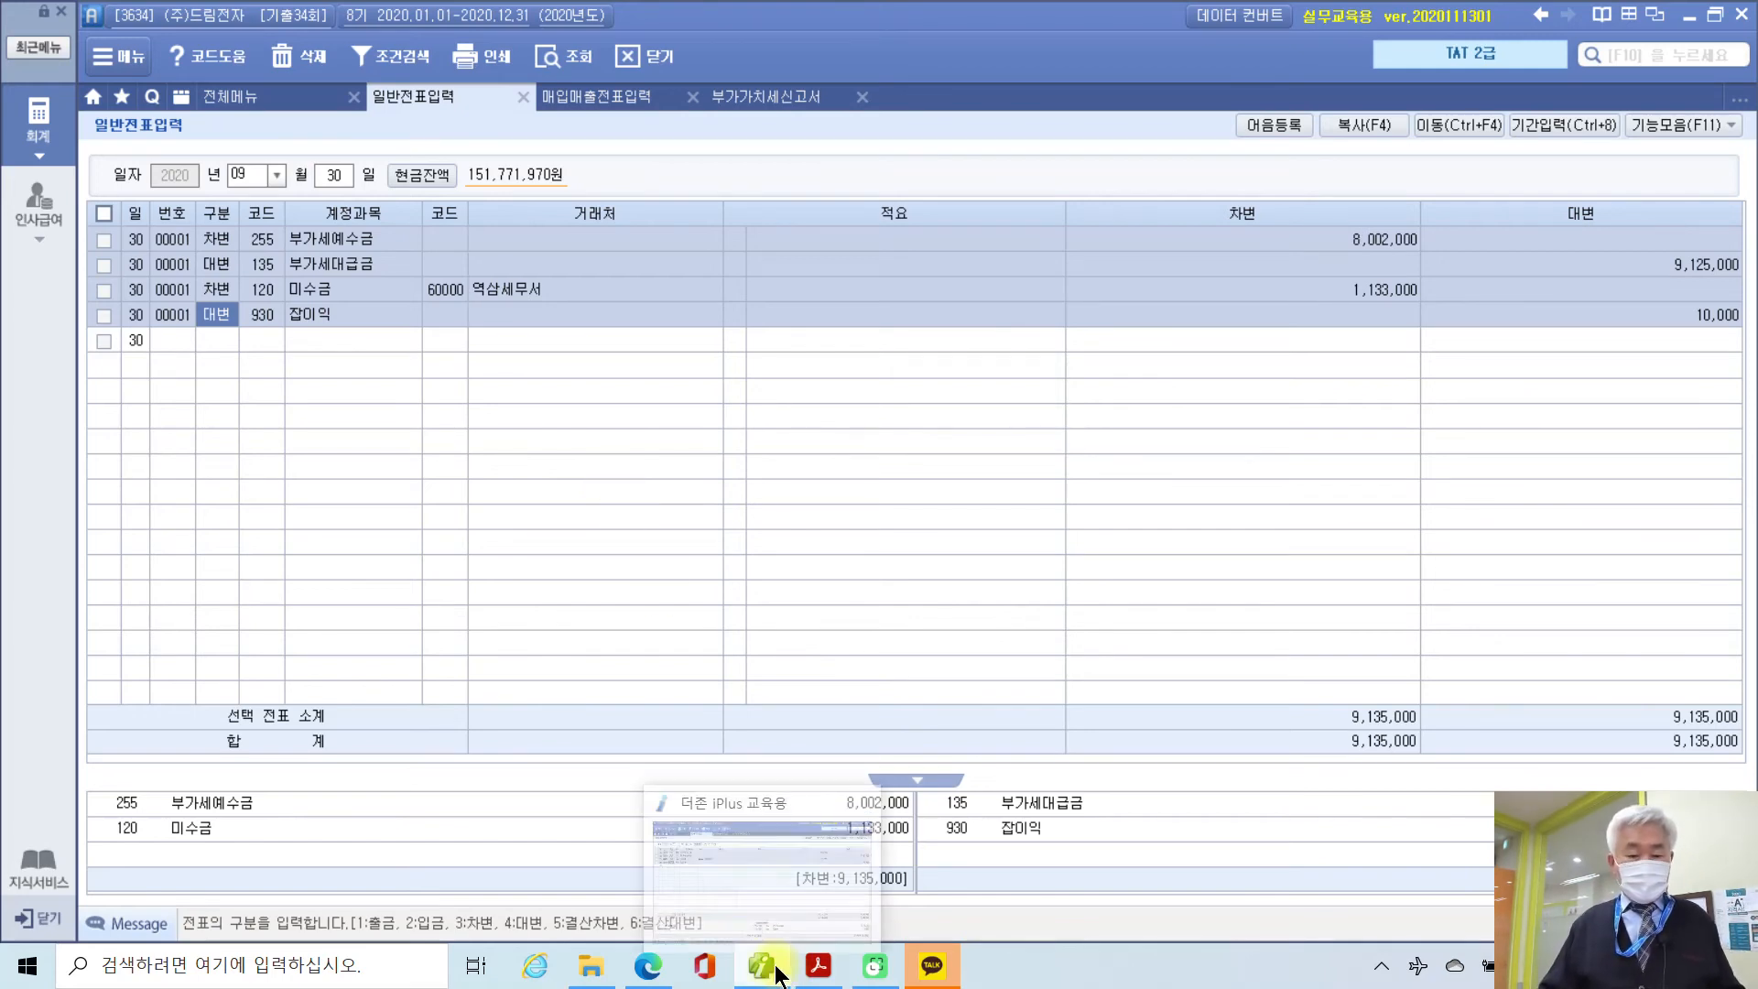
Step: In the PDF's 문제 4, highlight the date 2월 28일 in yellow
click(817, 965)
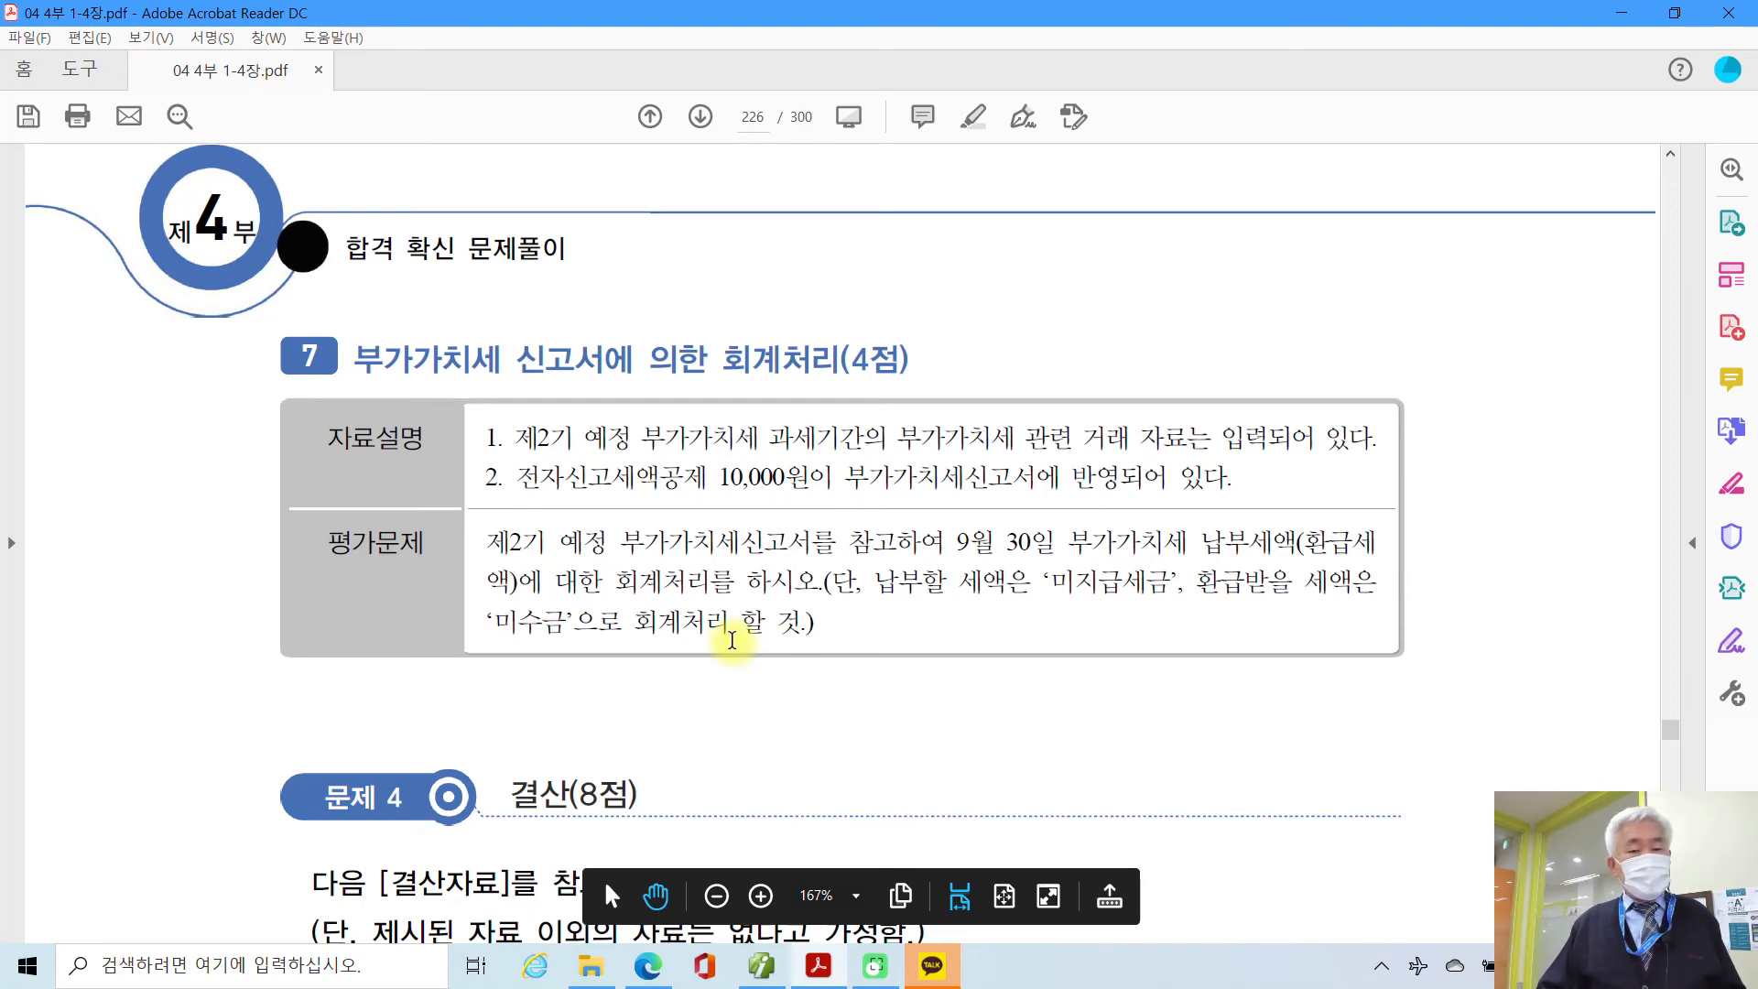
scroll(731, 639, down, 5)
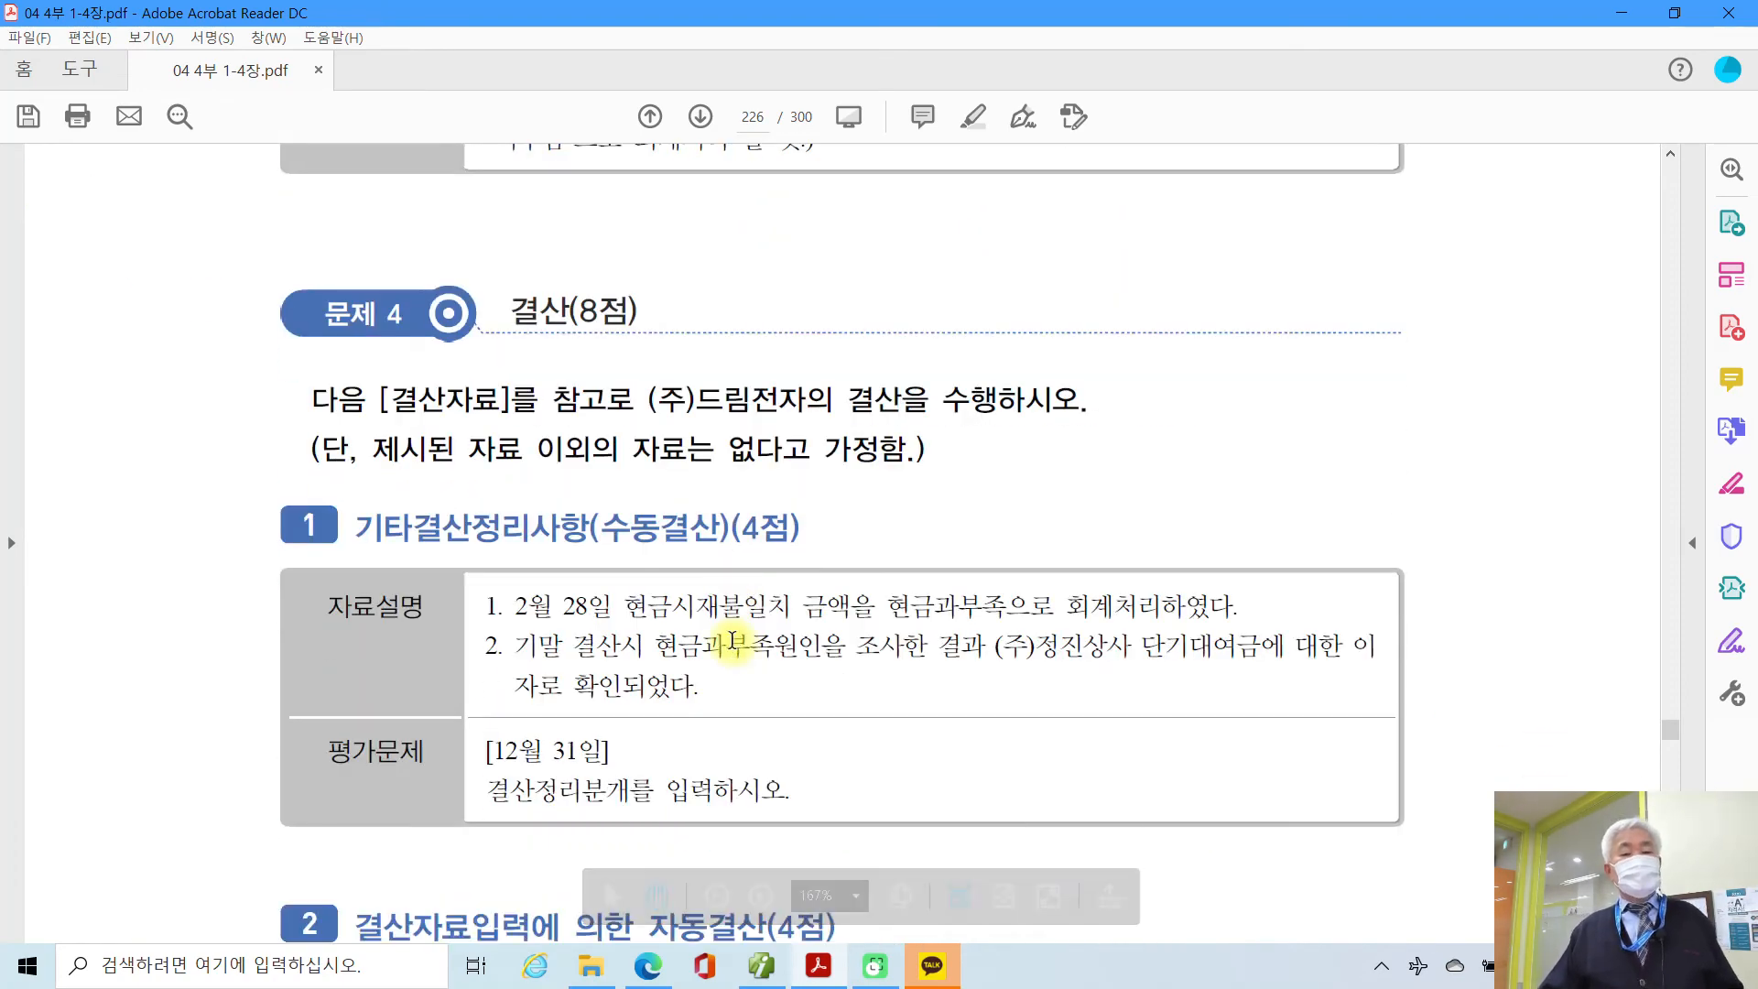
scroll(732, 639, down, 3)
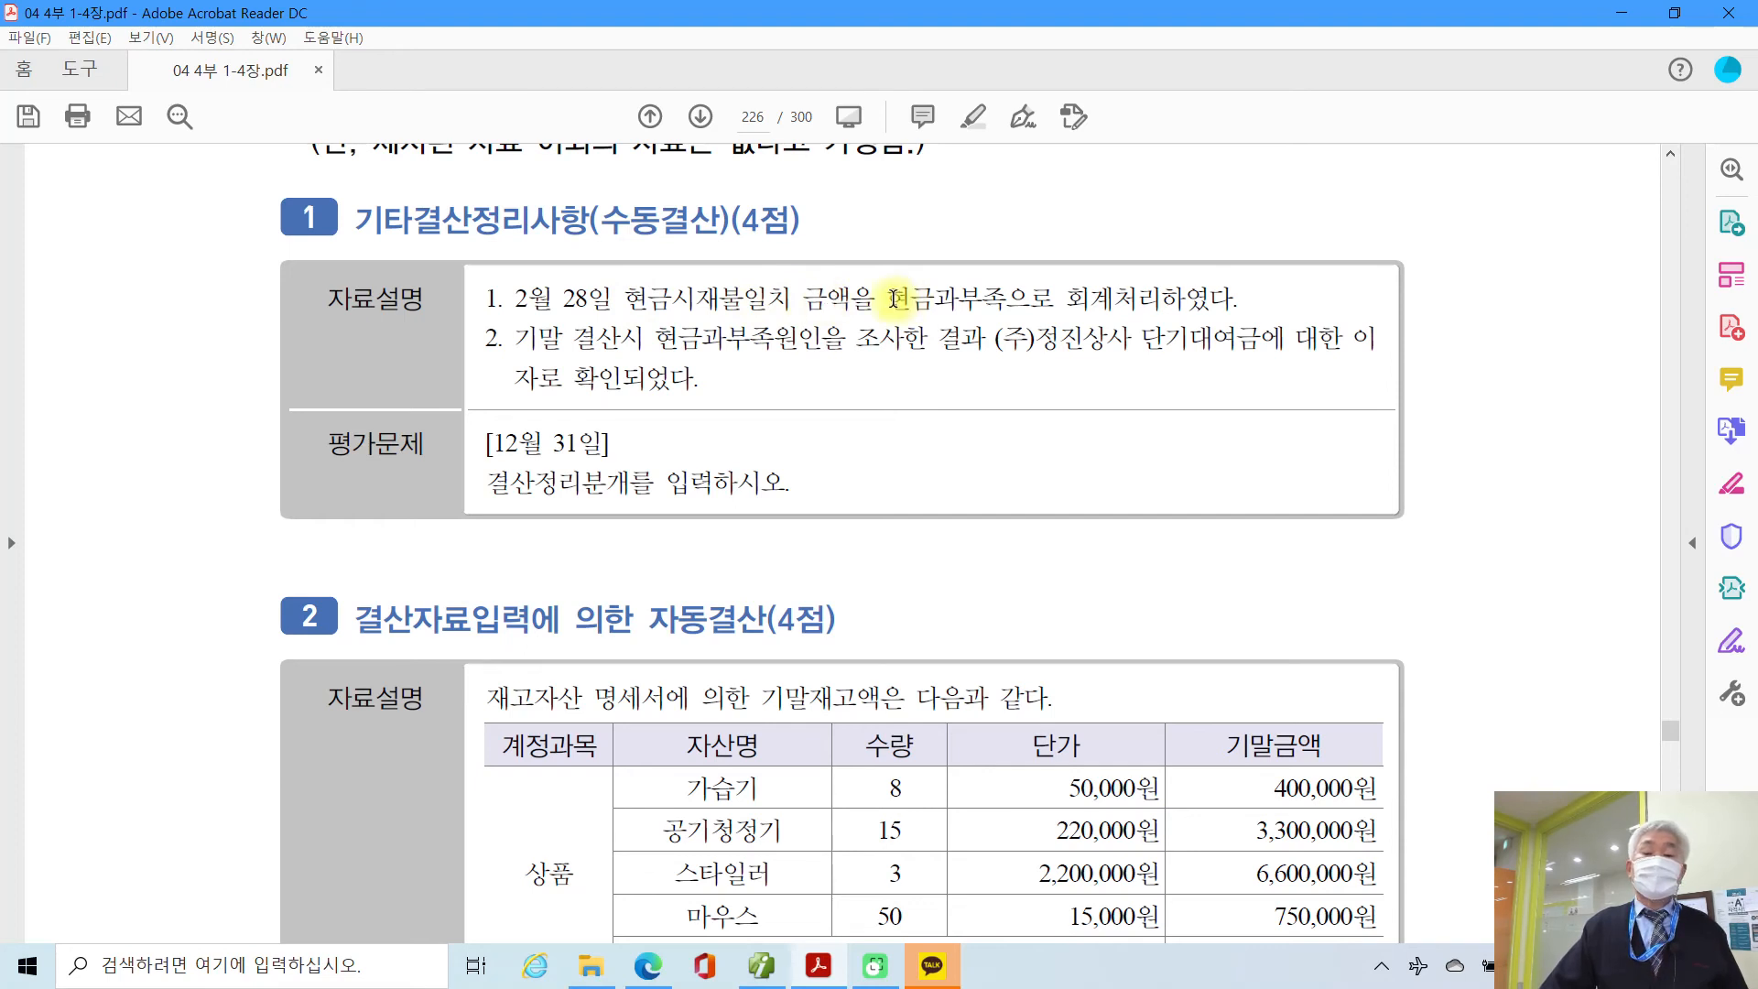
drag(893, 298, 1165, 302)
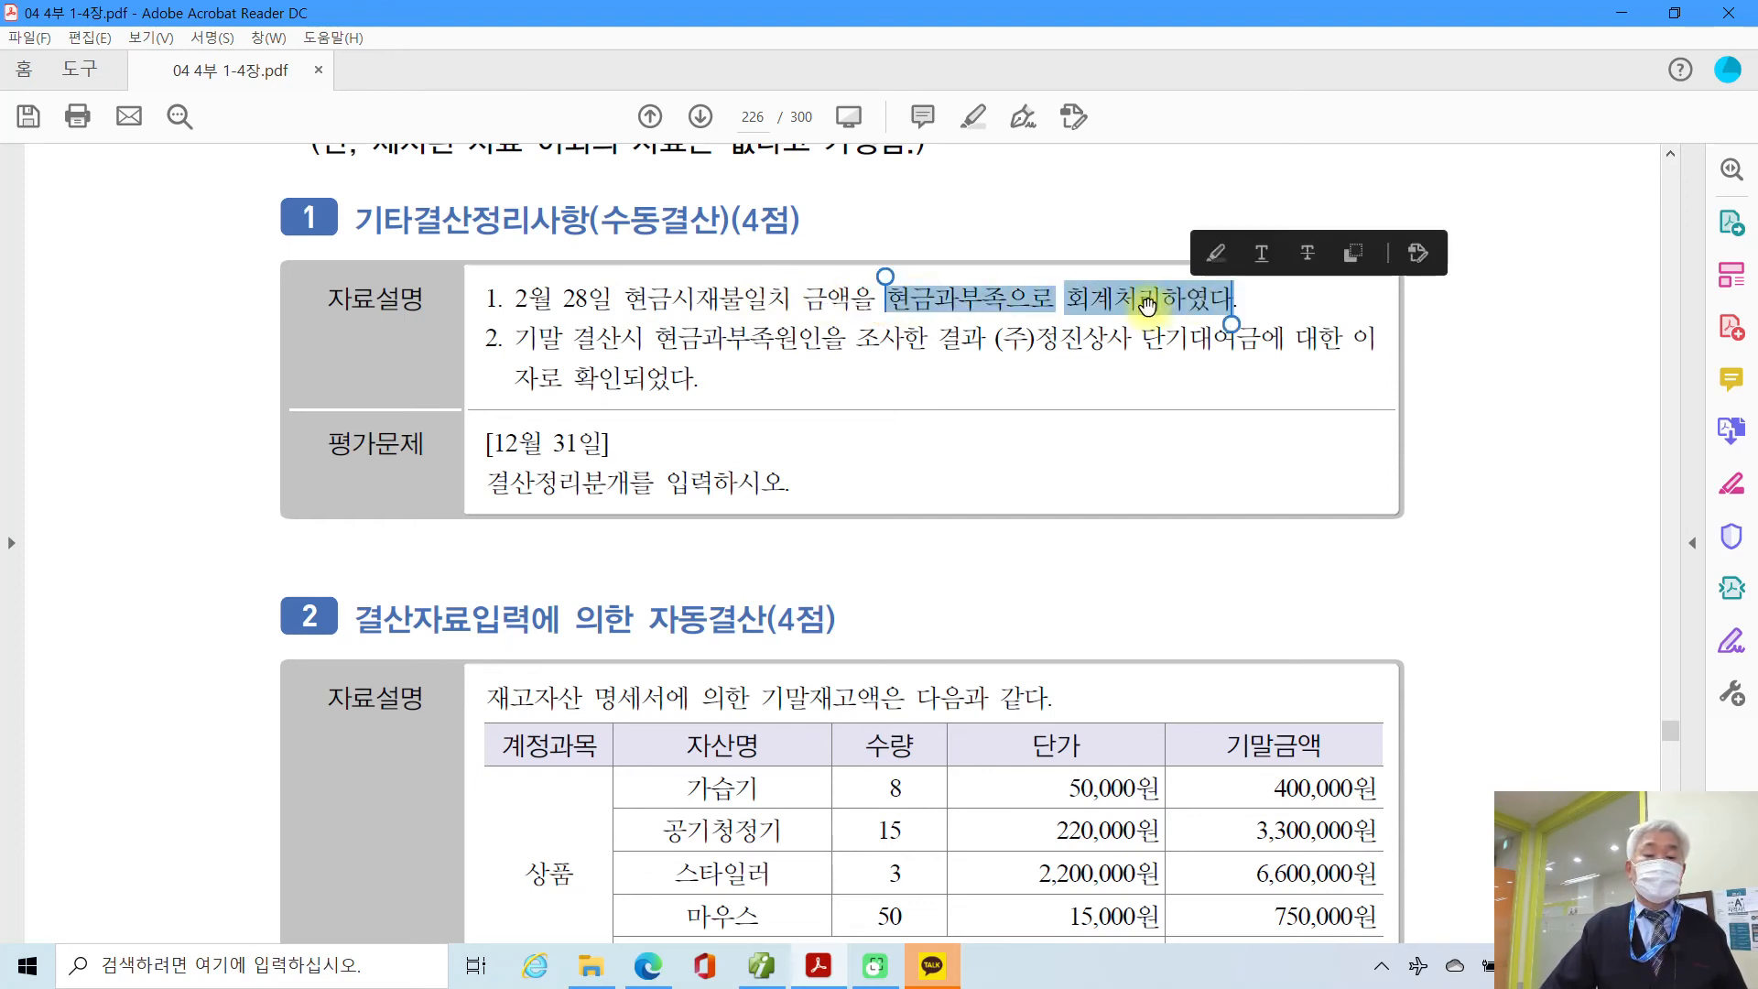
click(632, 300)
drag(511, 293, 612, 298)
right_click(604, 297)
click(616, 355)
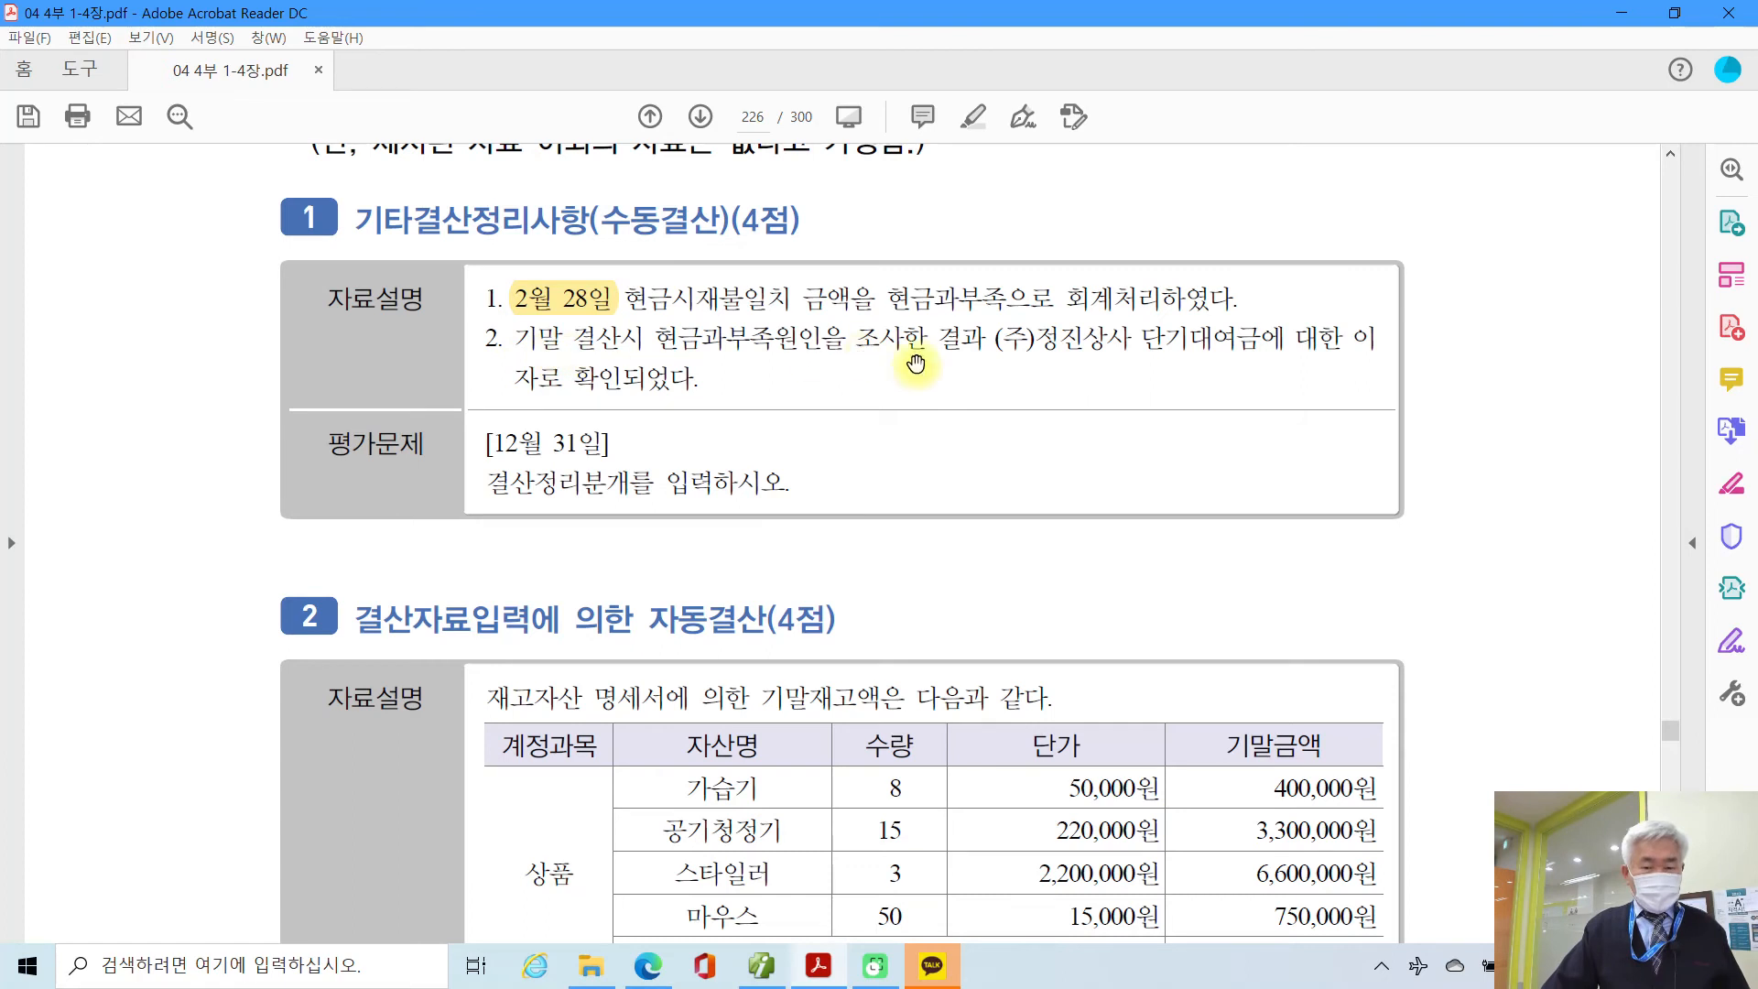
Step: Highlight the word 단기대여금 in yellow
drag(1034, 343, 1251, 346)
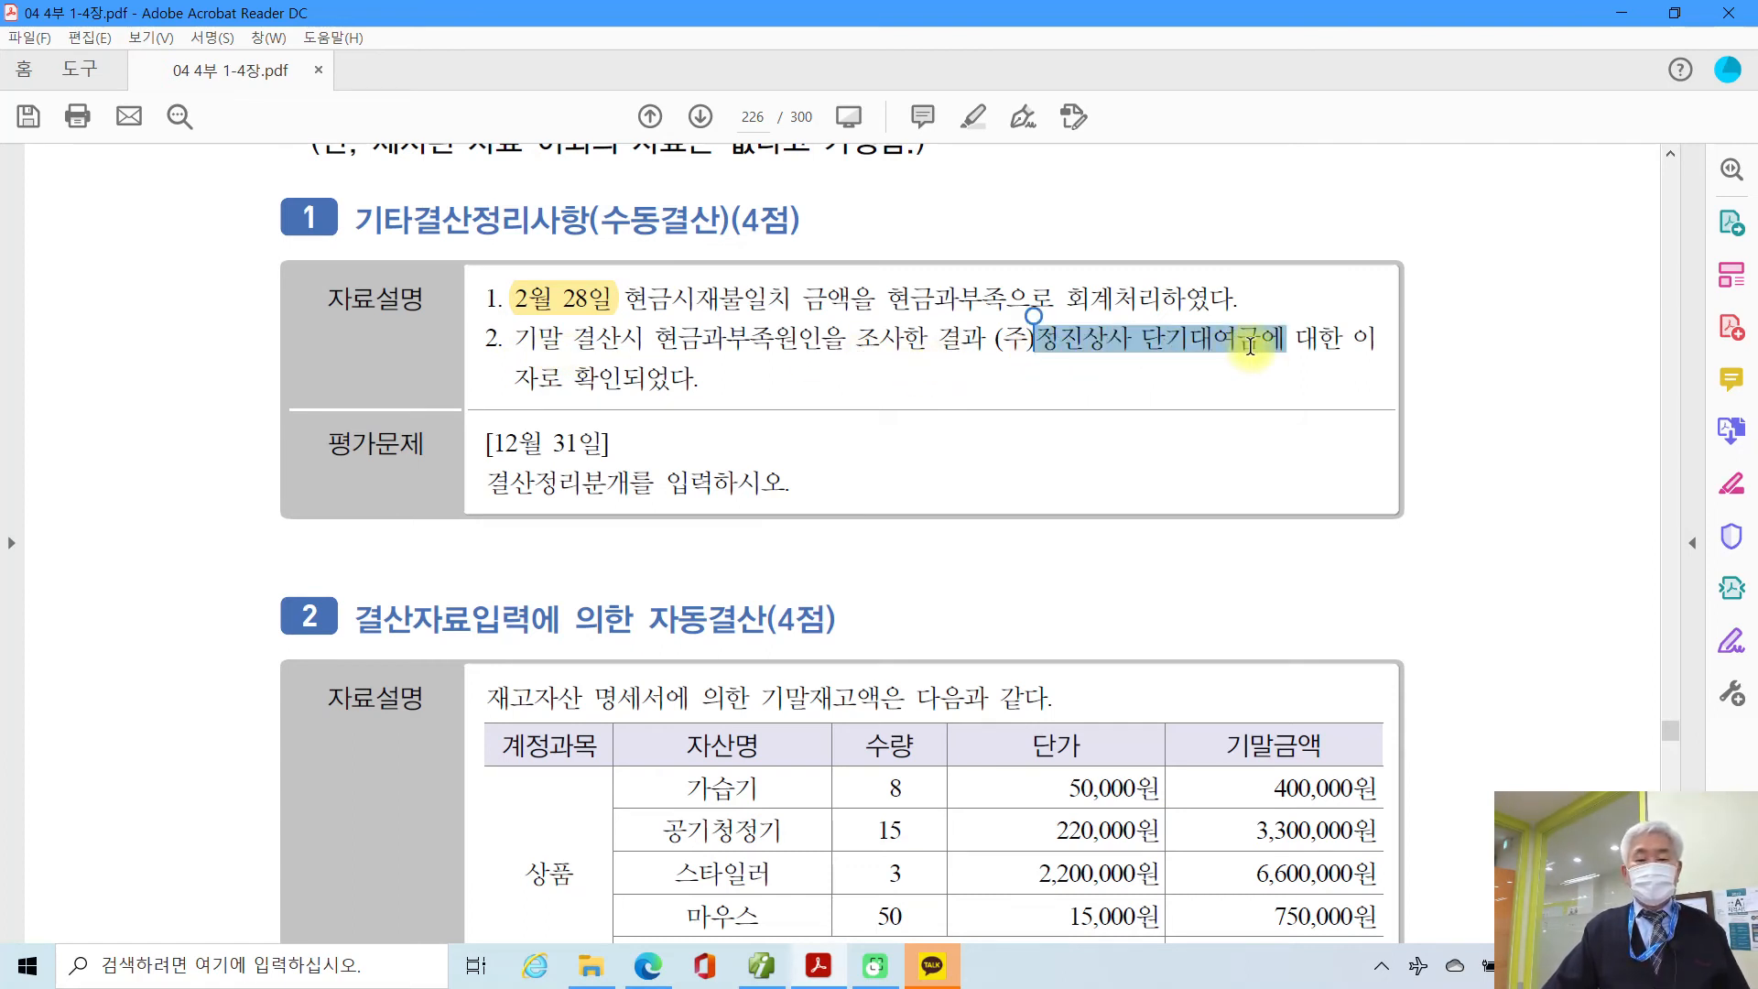
click(646, 380)
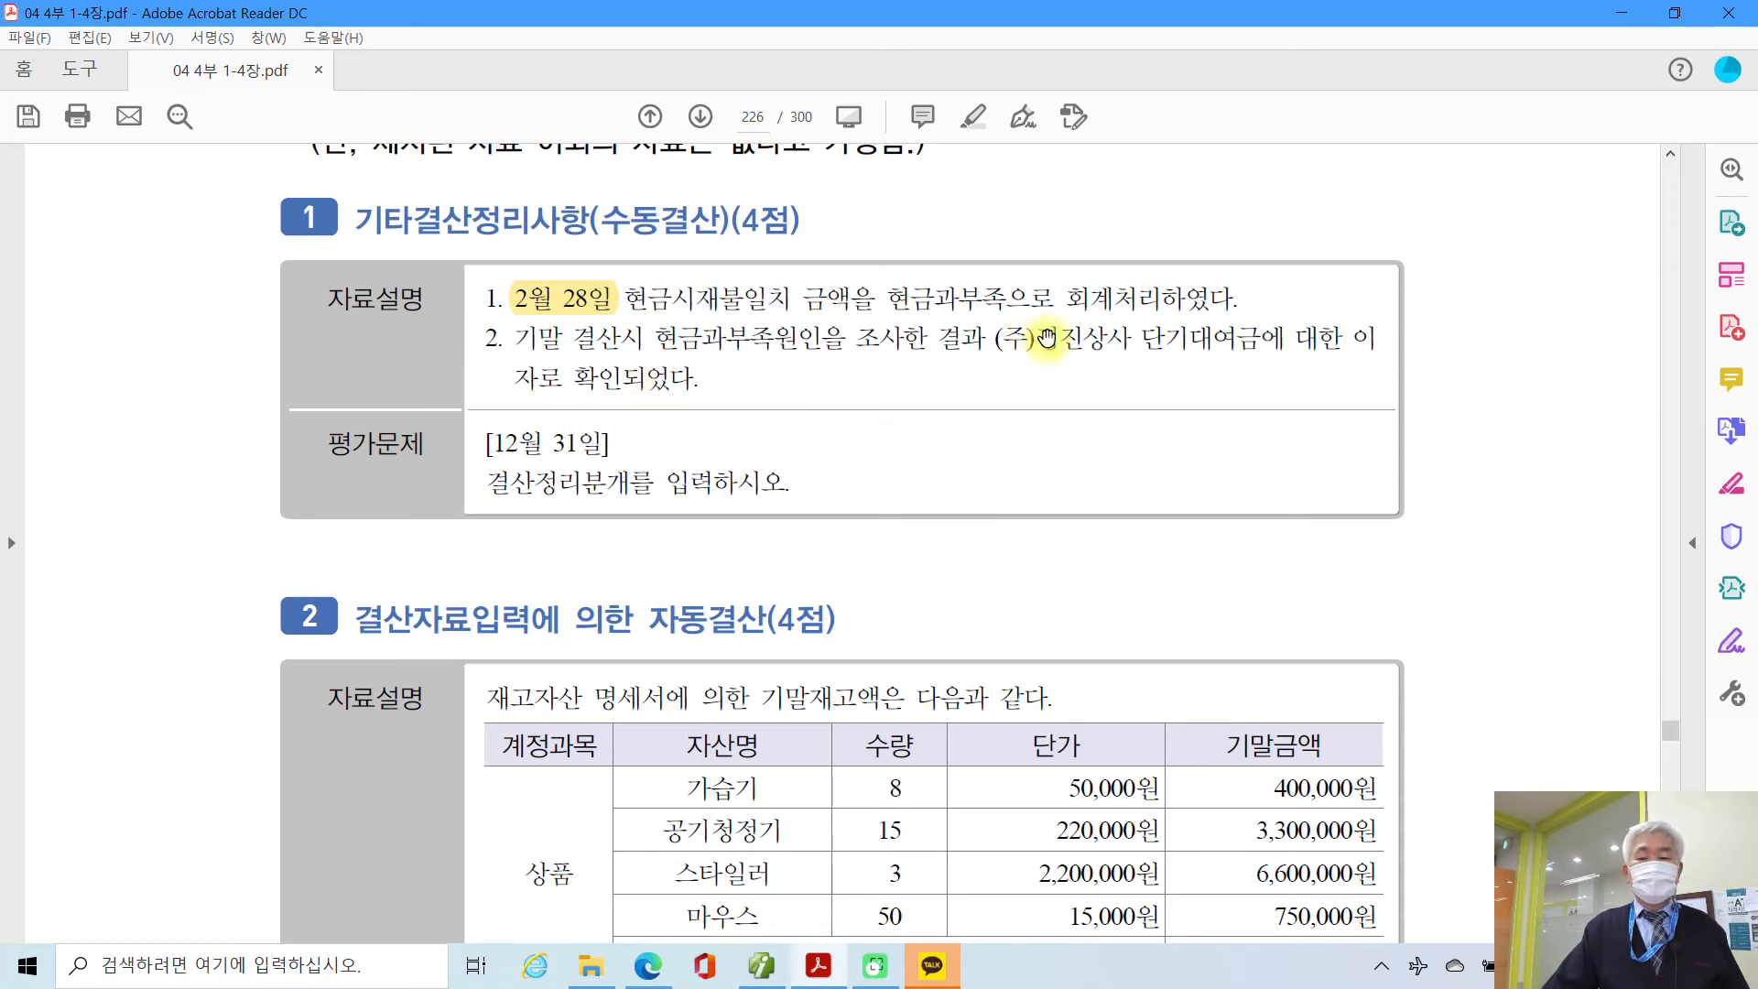
drag(1149, 339, 1251, 346)
right_click(1236, 350)
click(1314, 410)
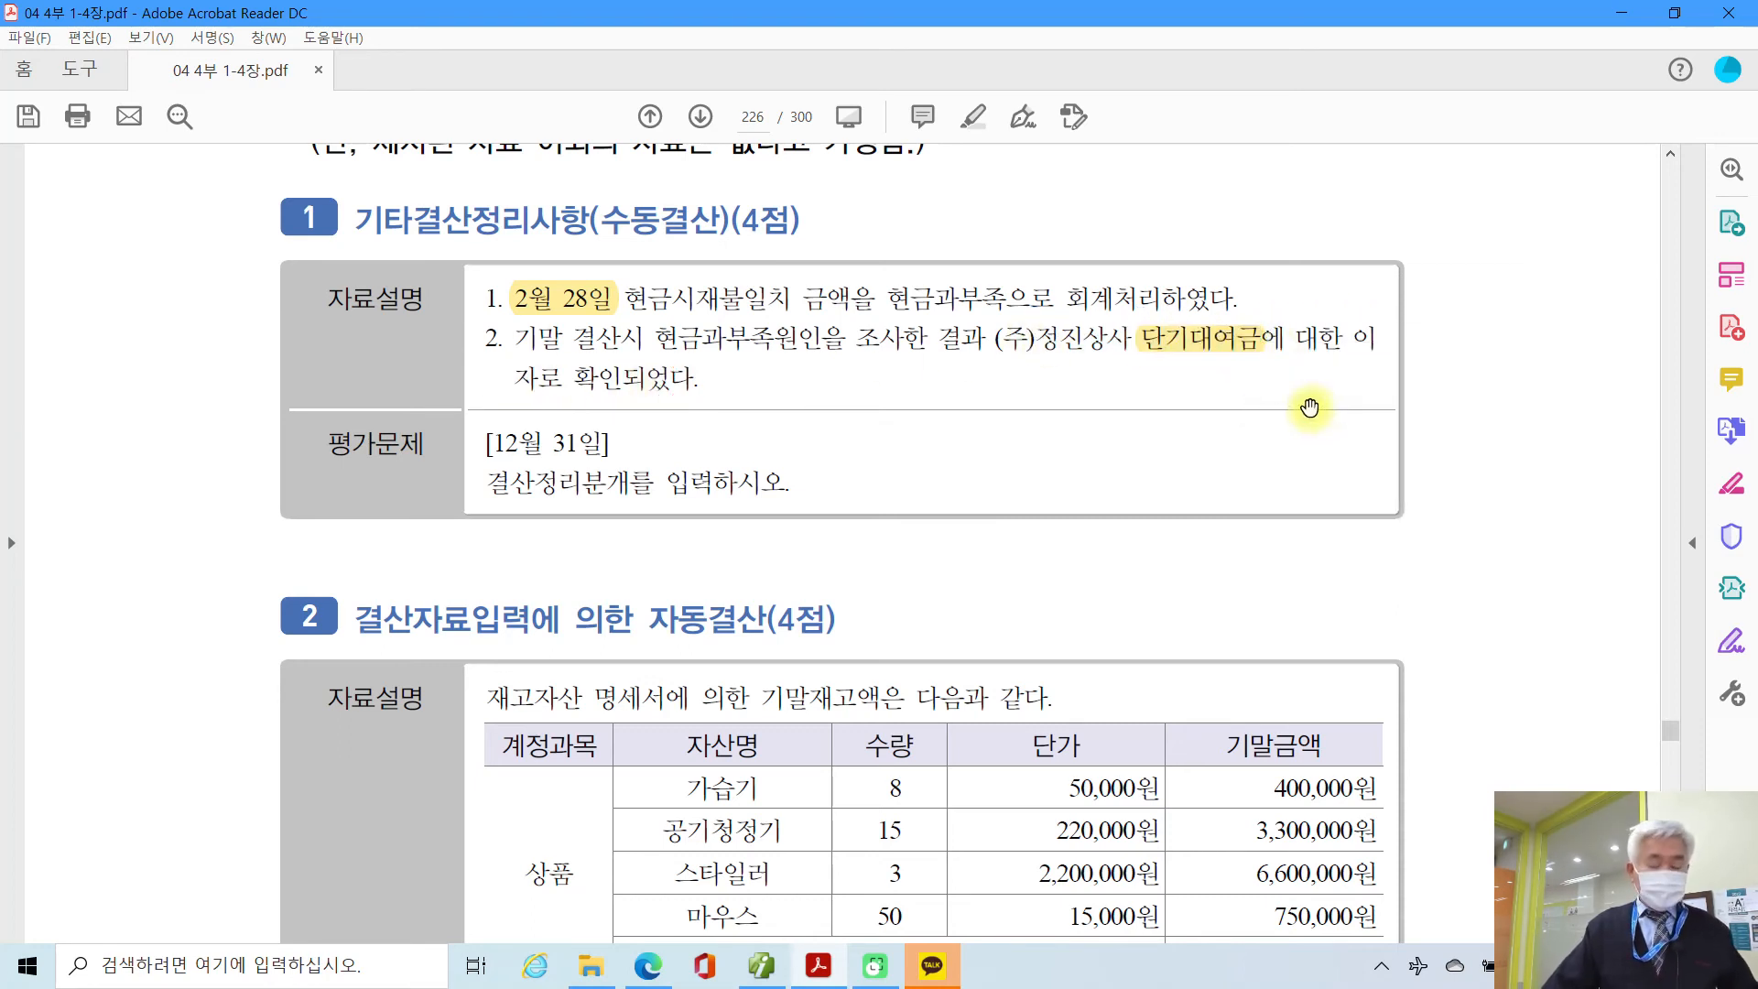
Step: Handwrite 이자수익 beside the problem, underline it and 단기대여금, and mark it as the credit side
mouse_move(1309, 385)
mouse_down()
mouse_move(1362, 444)
mouse_move(1421, 447)
mouse_up()
mouse_move(1457, 365)
mouse_down()
mouse_move(1451, 471)
mouse_move(1488, 417)
mouse_move(1543, 402)
mouse_up()
mouse_move(1483, 444)
mouse_down()
mouse_move(1563, 444)
mouse_move(1520, 482)
mouse_up()
drag(1593, 380, 1617, 437)
drag(1584, 478, 1589, 505)
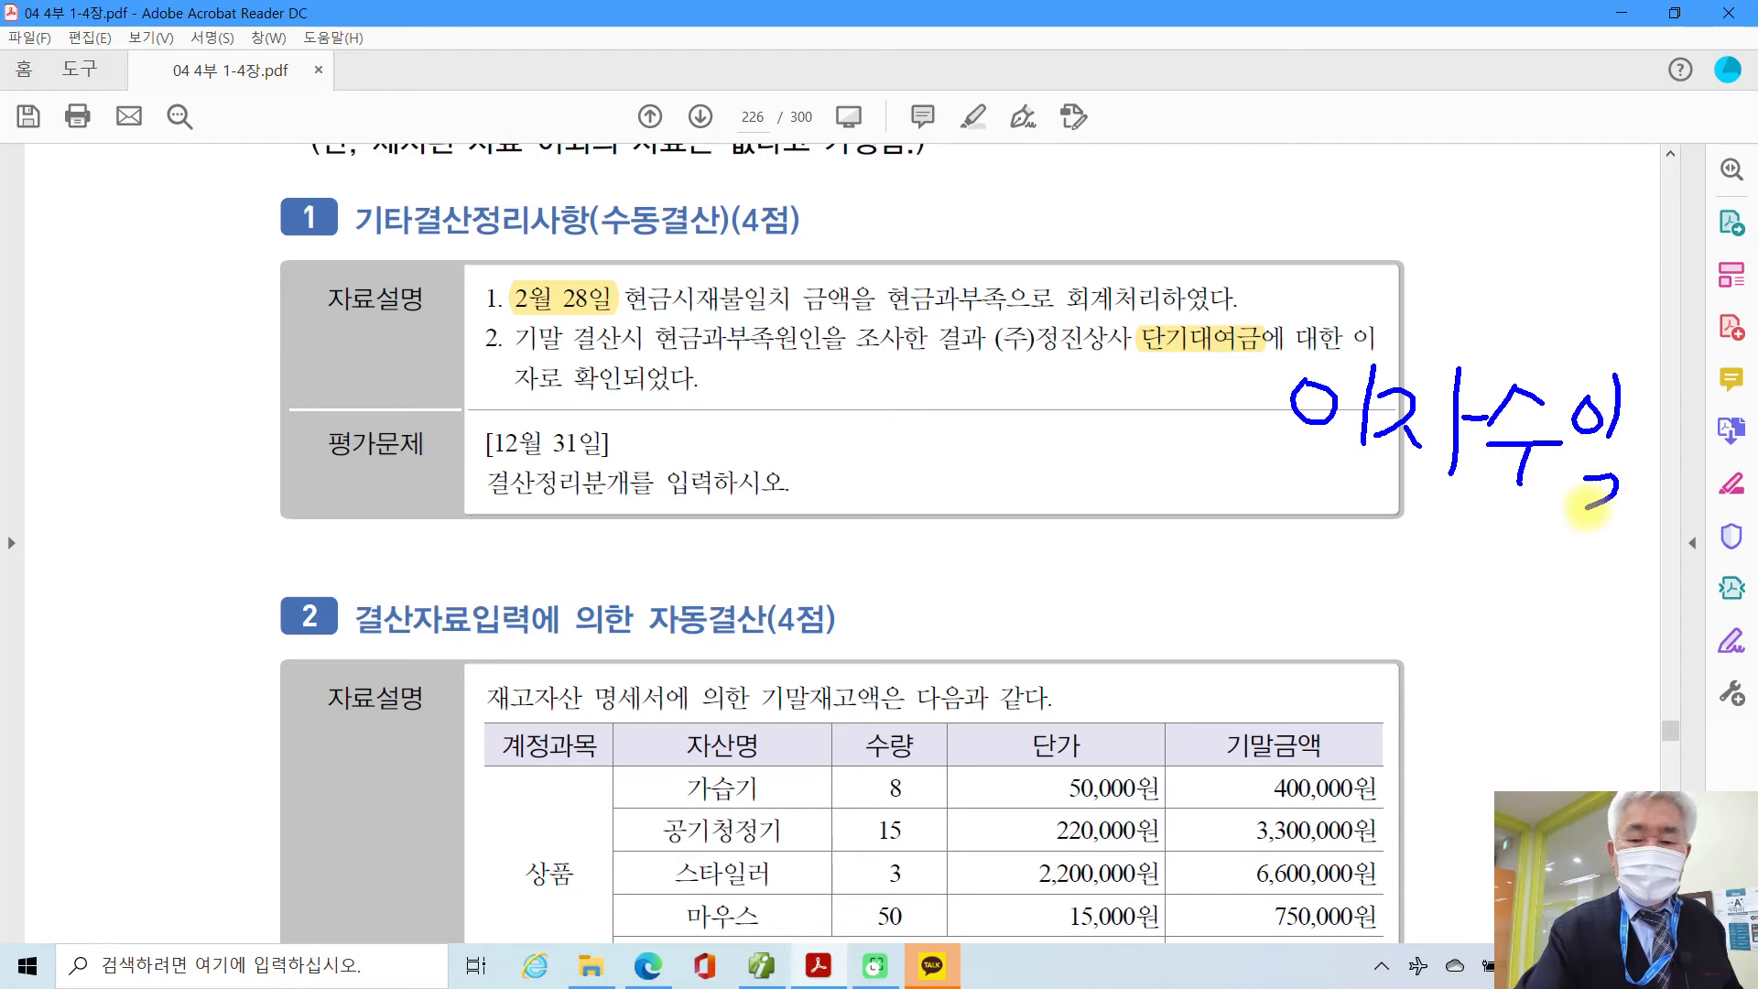
drag(1138, 363, 1259, 362)
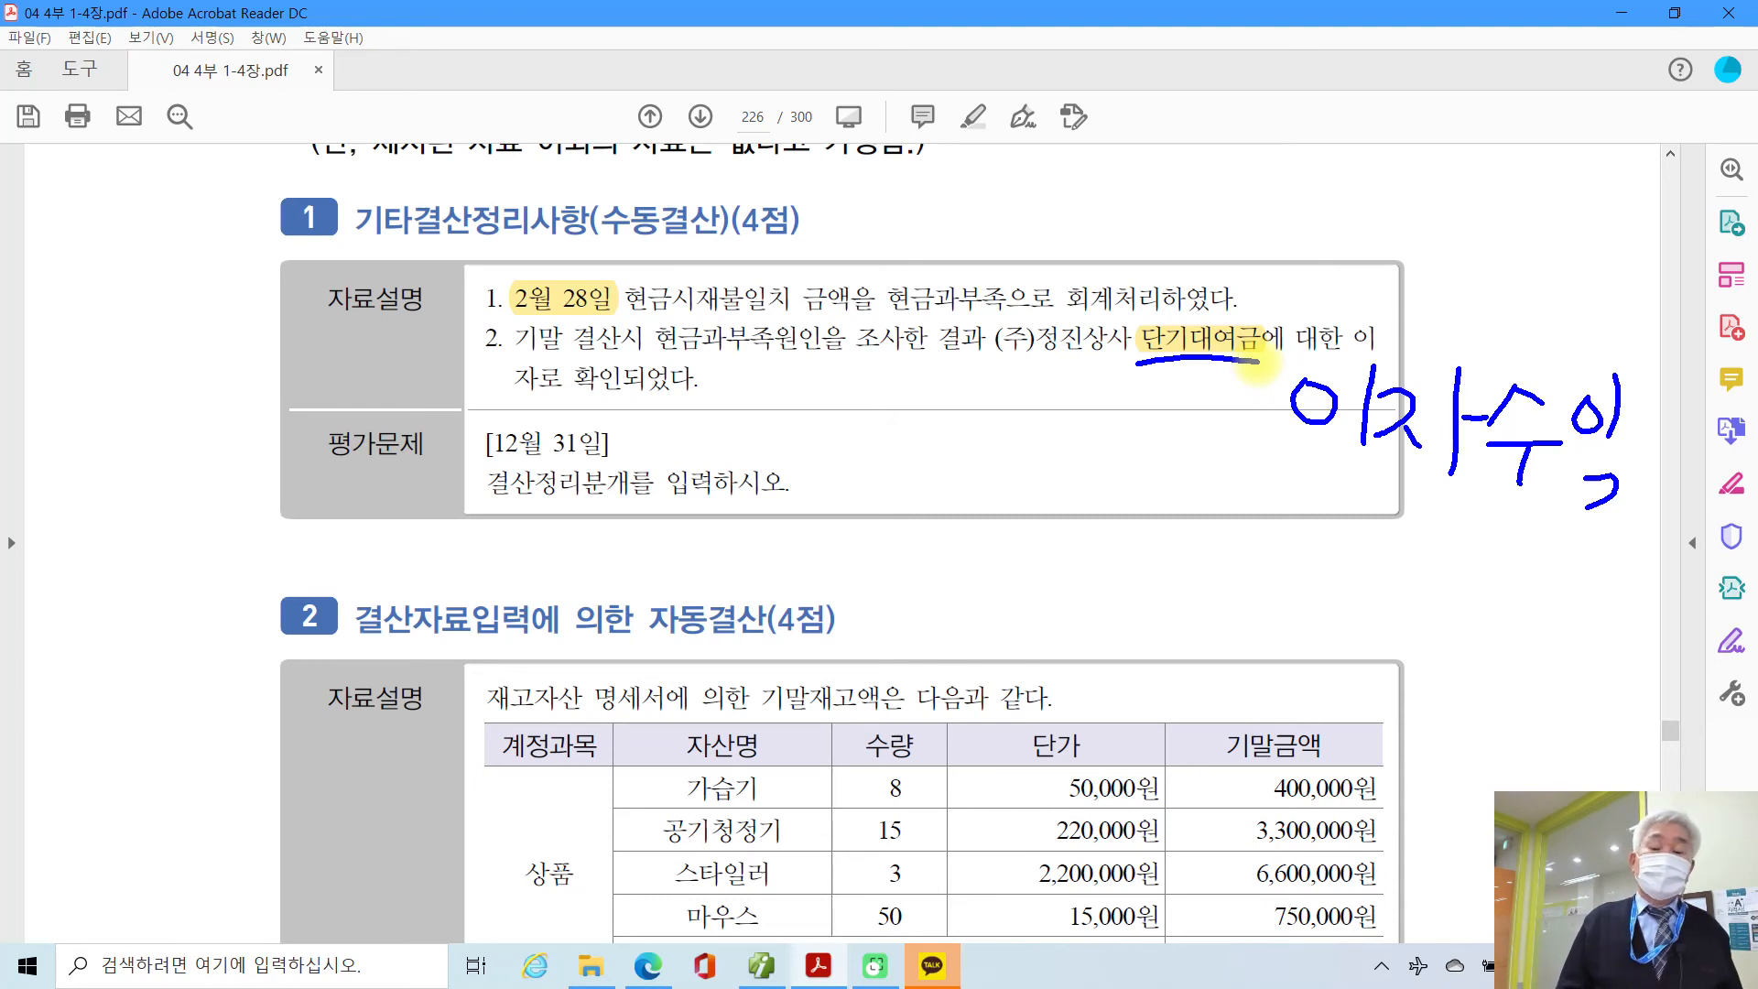
drag(1302, 513, 1673, 552)
mouse_move(1197, 444)
mouse_down()
mouse_move(1183, 524)
mouse_move(1236, 554)
mouse_up()
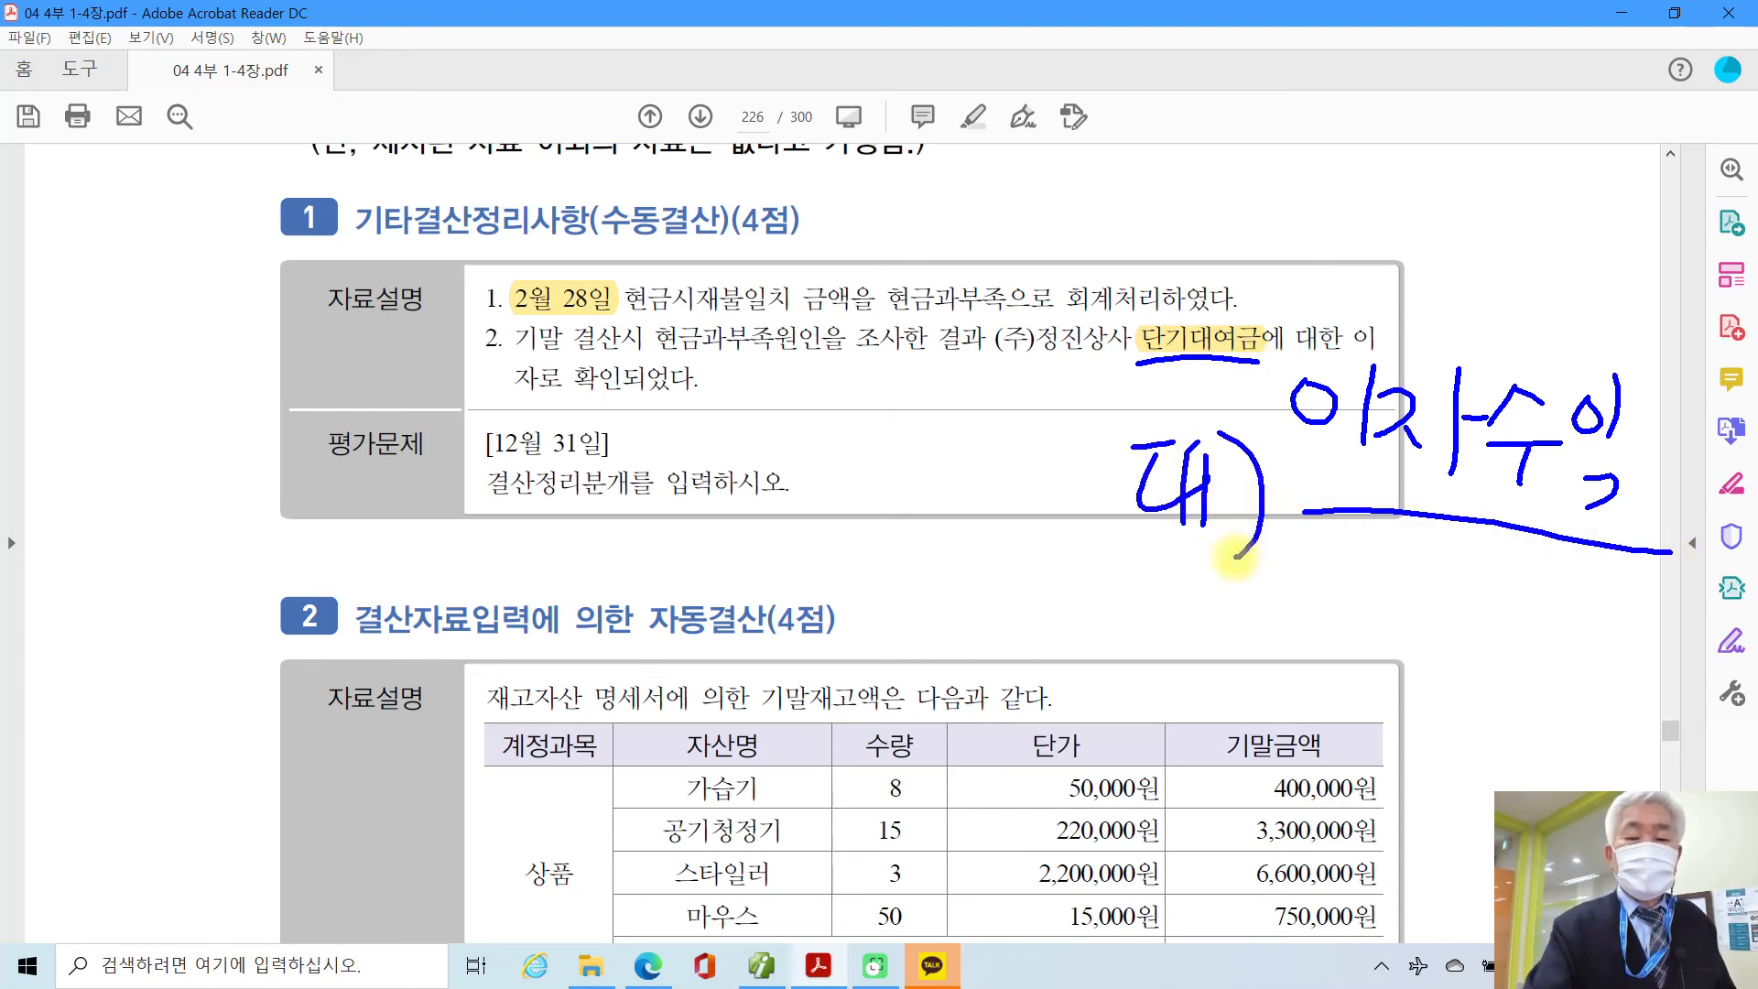
Step: Handwrite 차 for the debit side, link 현금과부족 to it, then clear all ink notes
drag(678, 389, 726, 426)
mouse_move(697, 446)
mouse_down()
mouse_move(749, 441)
mouse_move(703, 498)
mouse_up()
drag(729, 463, 760, 495)
mouse_move(769, 403)
mouse_down()
mouse_move(769, 503)
mouse_move(794, 474)
mouse_move(776, 556)
mouse_up()
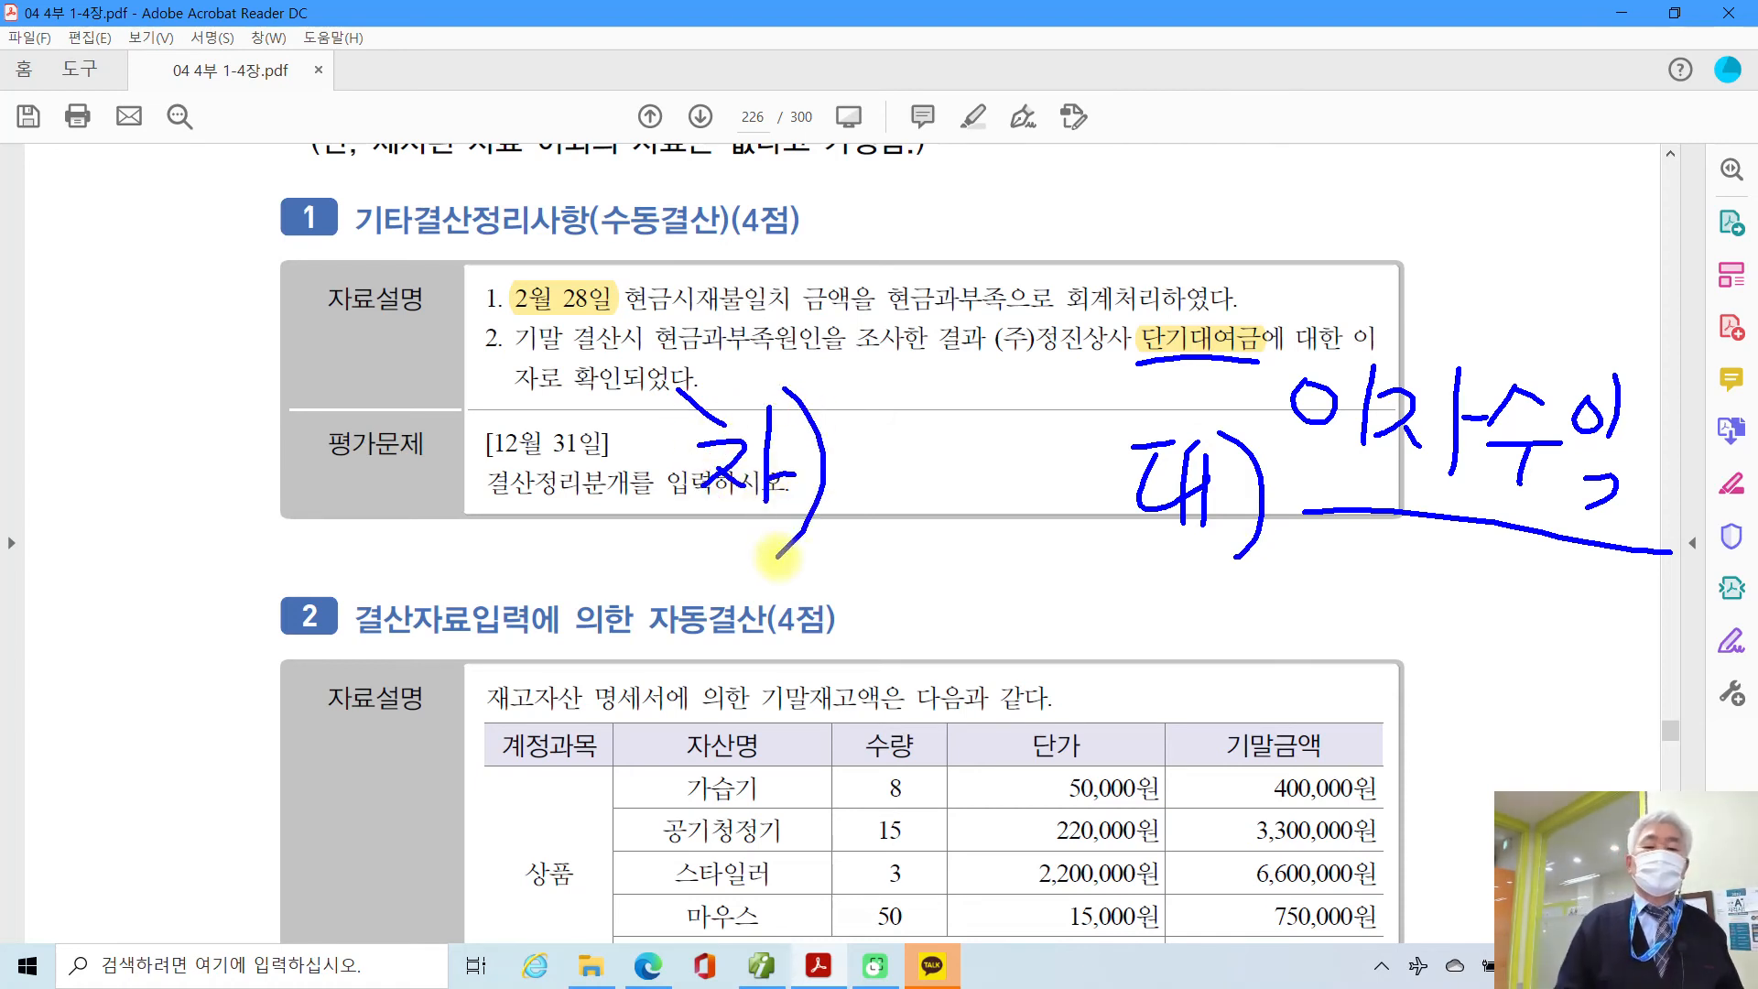
mouse_move(892, 275)
mouse_down()
mouse_move(1021, 316)
mouse_move(892, 274)
mouse_move(877, 435)
mouse_move(854, 458)
mouse_move(884, 458)
mouse_up()
drag(475, 293, 490, 375)
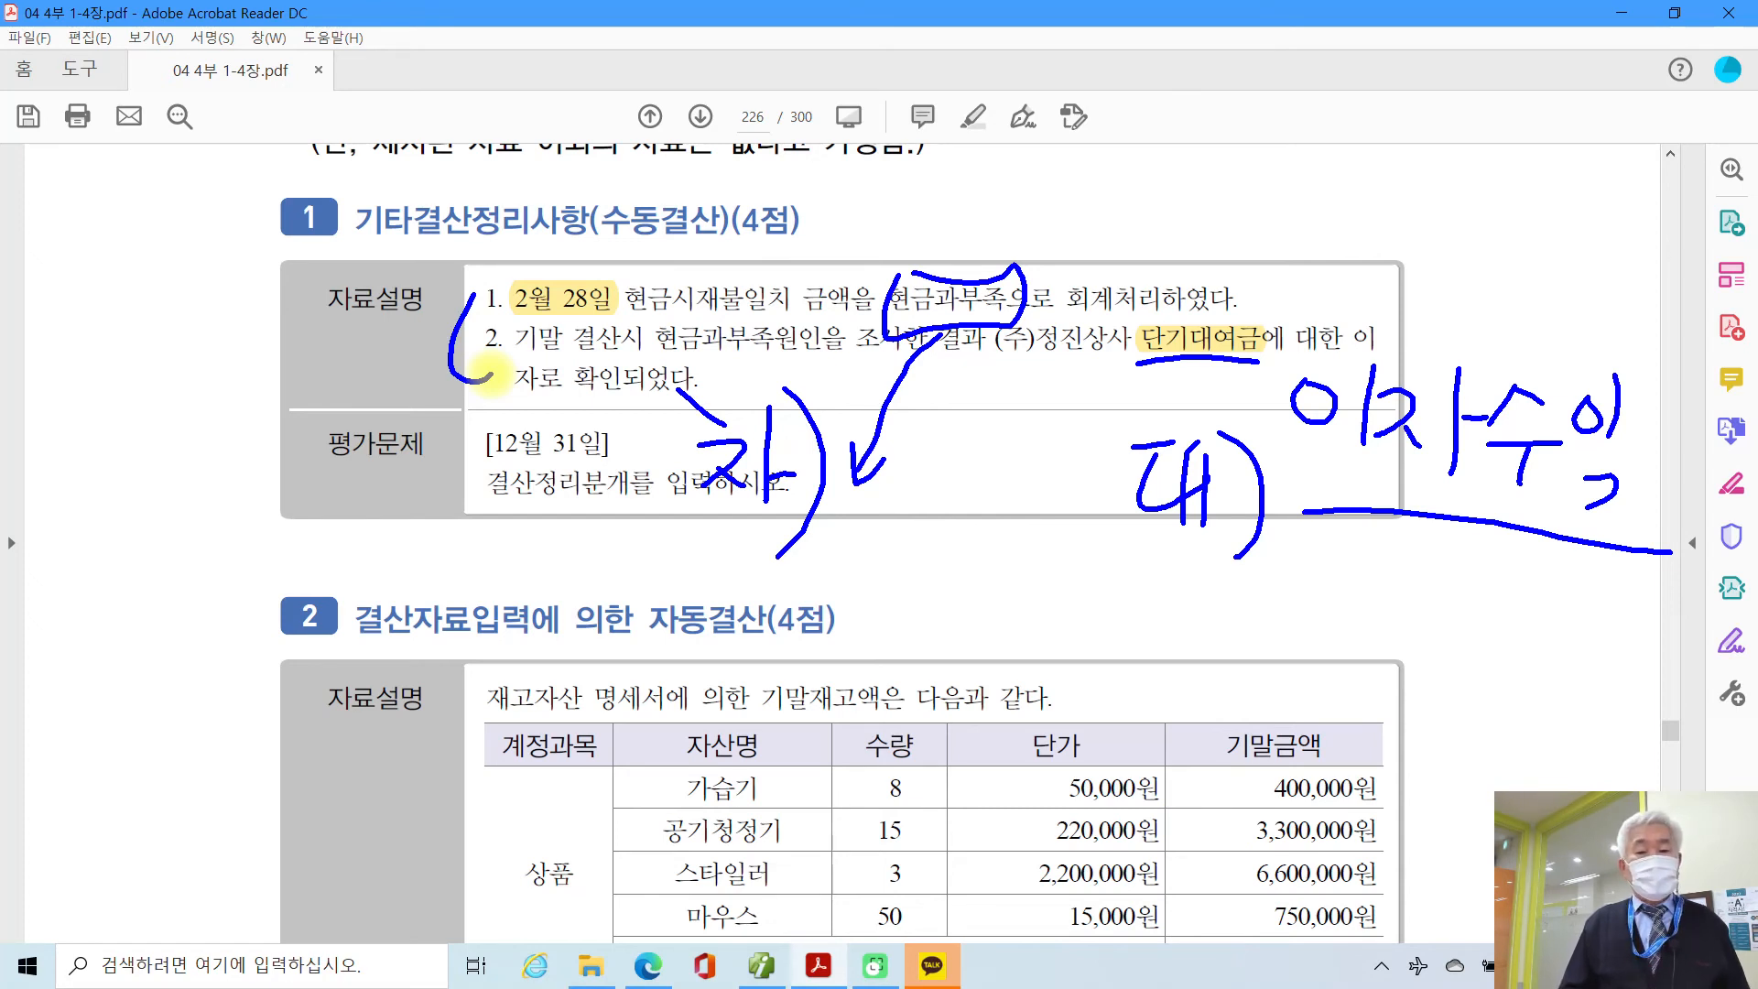
key(Escape)
click(761, 966)
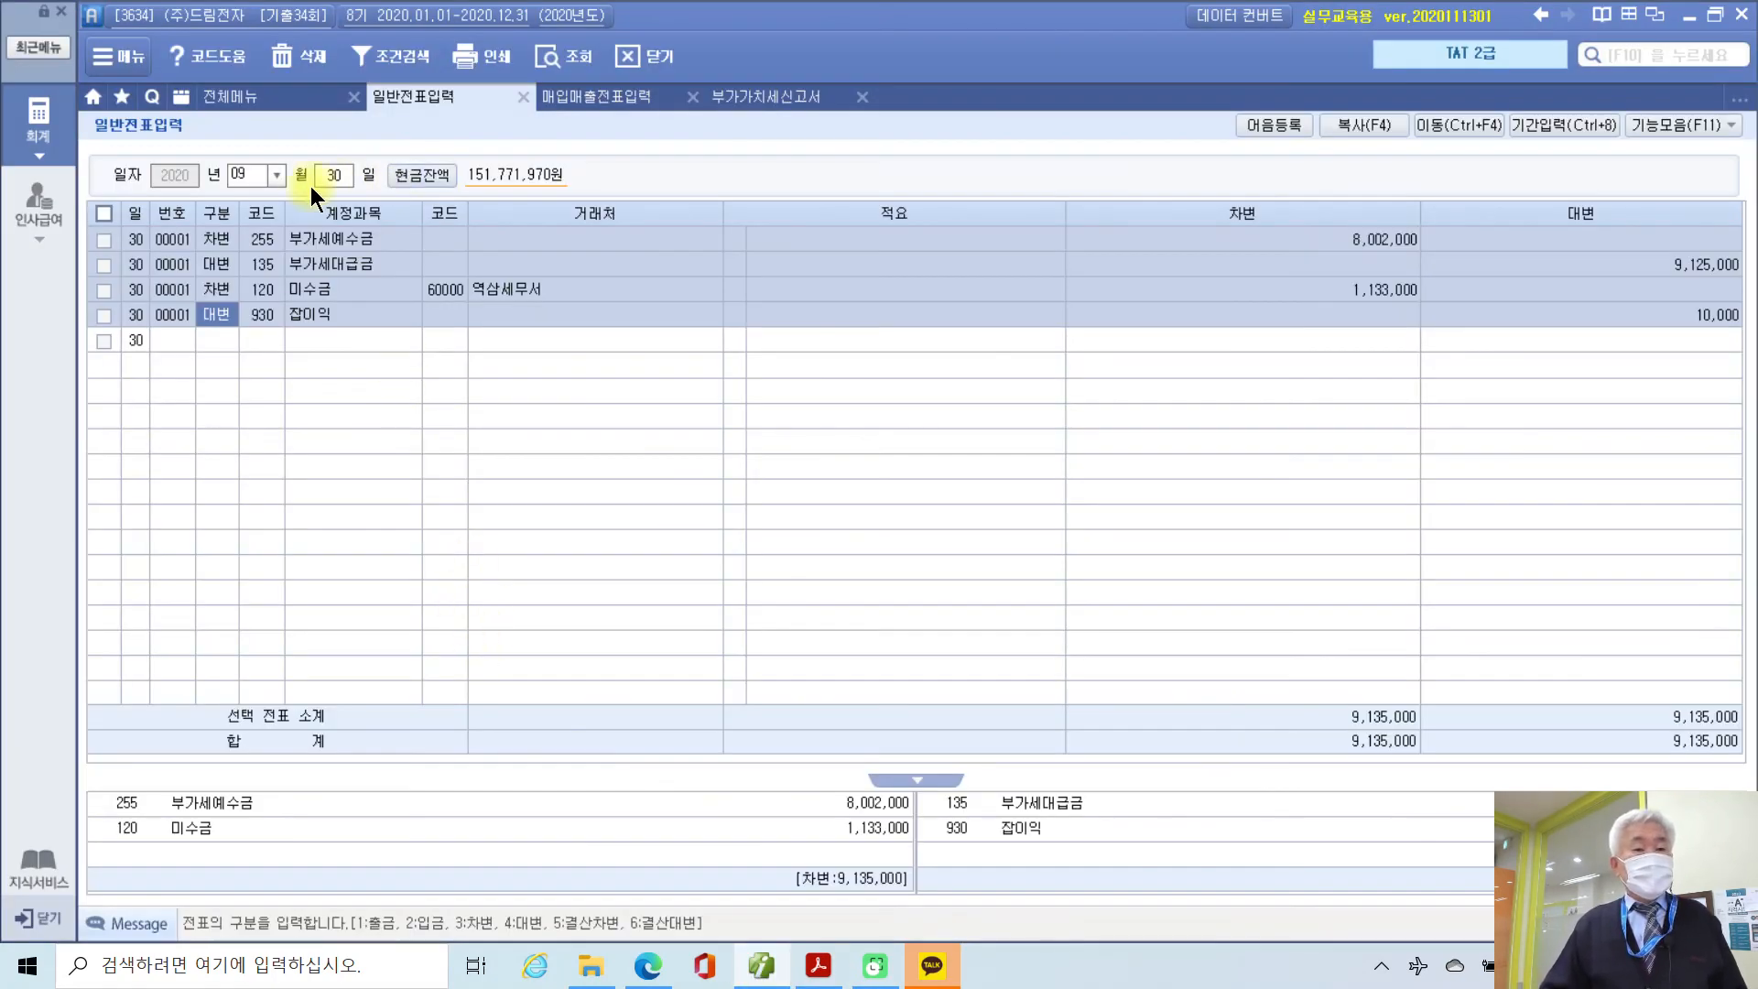
Step: Look up the February 28 cash-shortage voucher in 일반전표입력
click(257, 179)
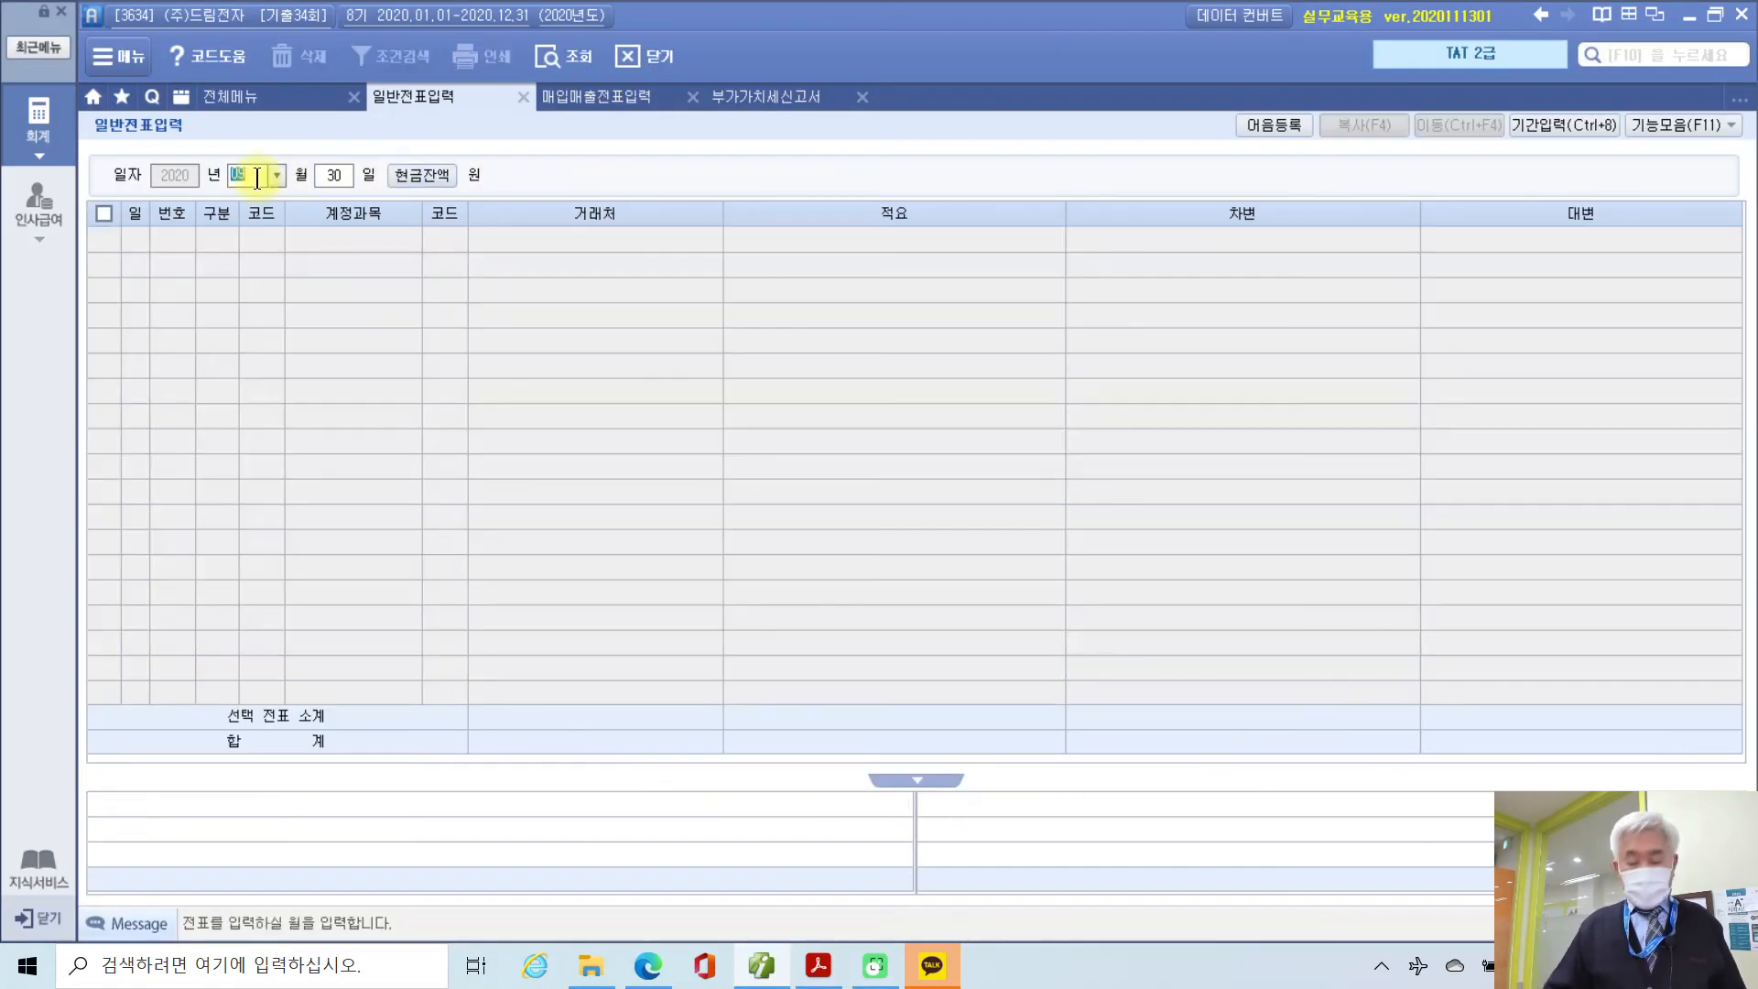
text(02)
key(Return)
text(28)
key(Return)
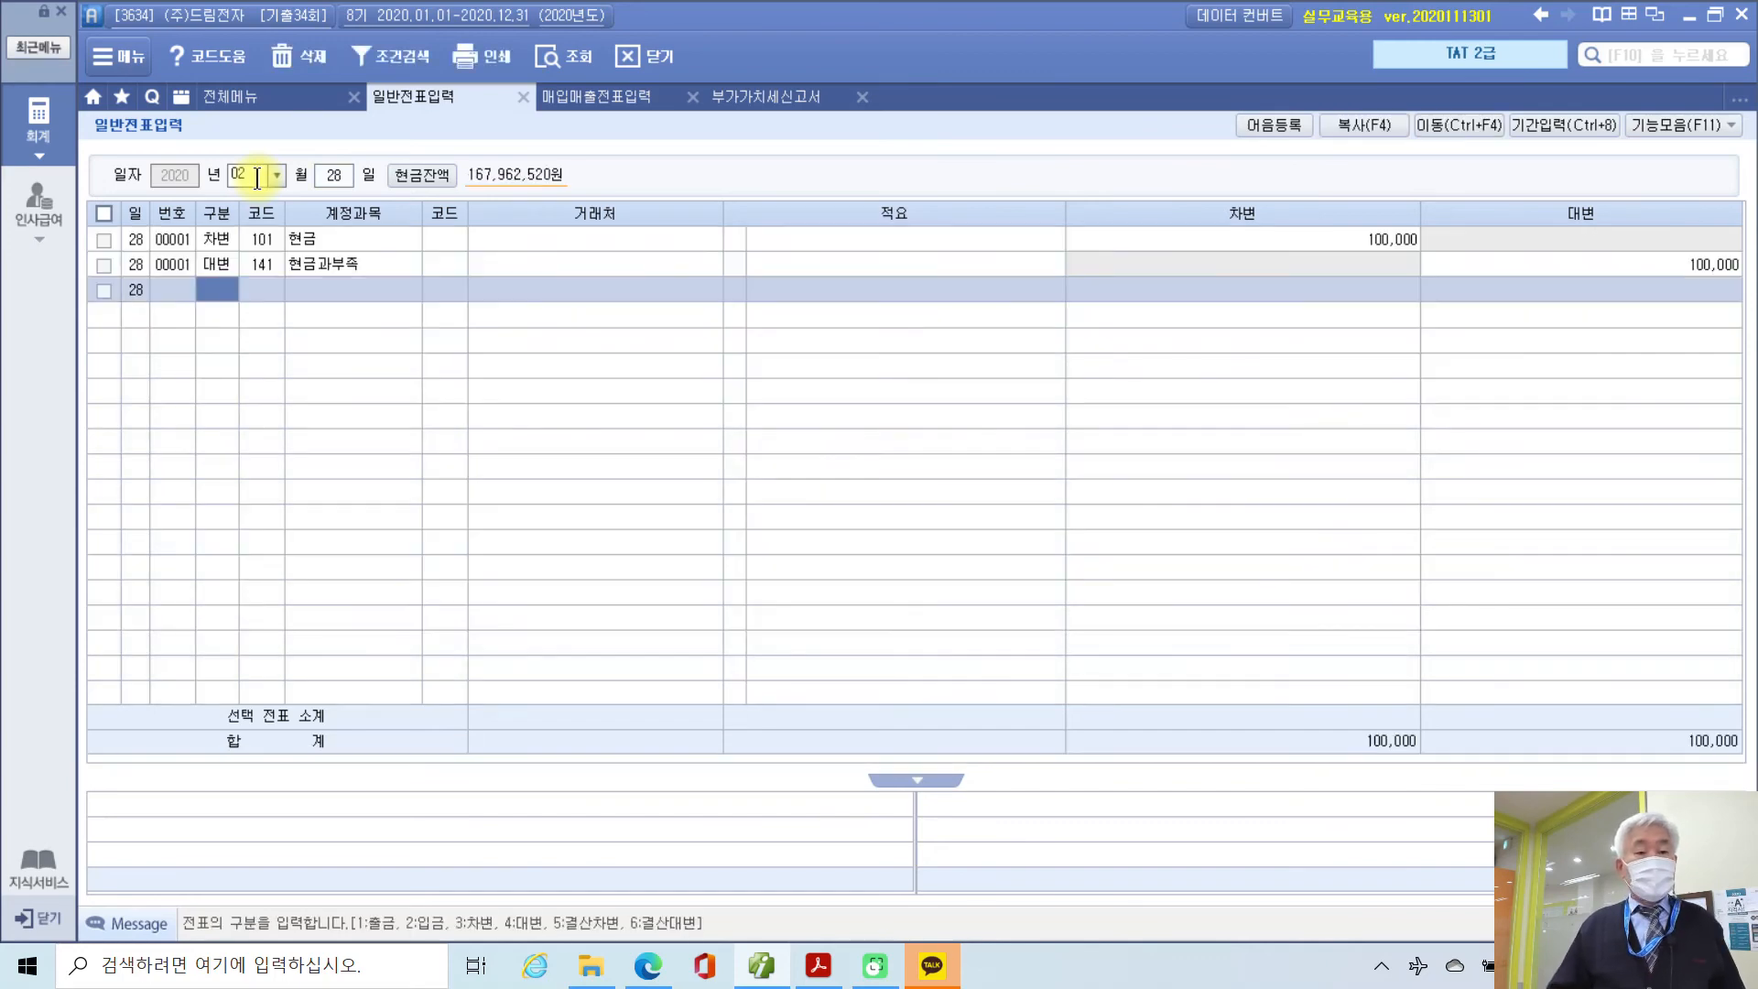
click(212, 263)
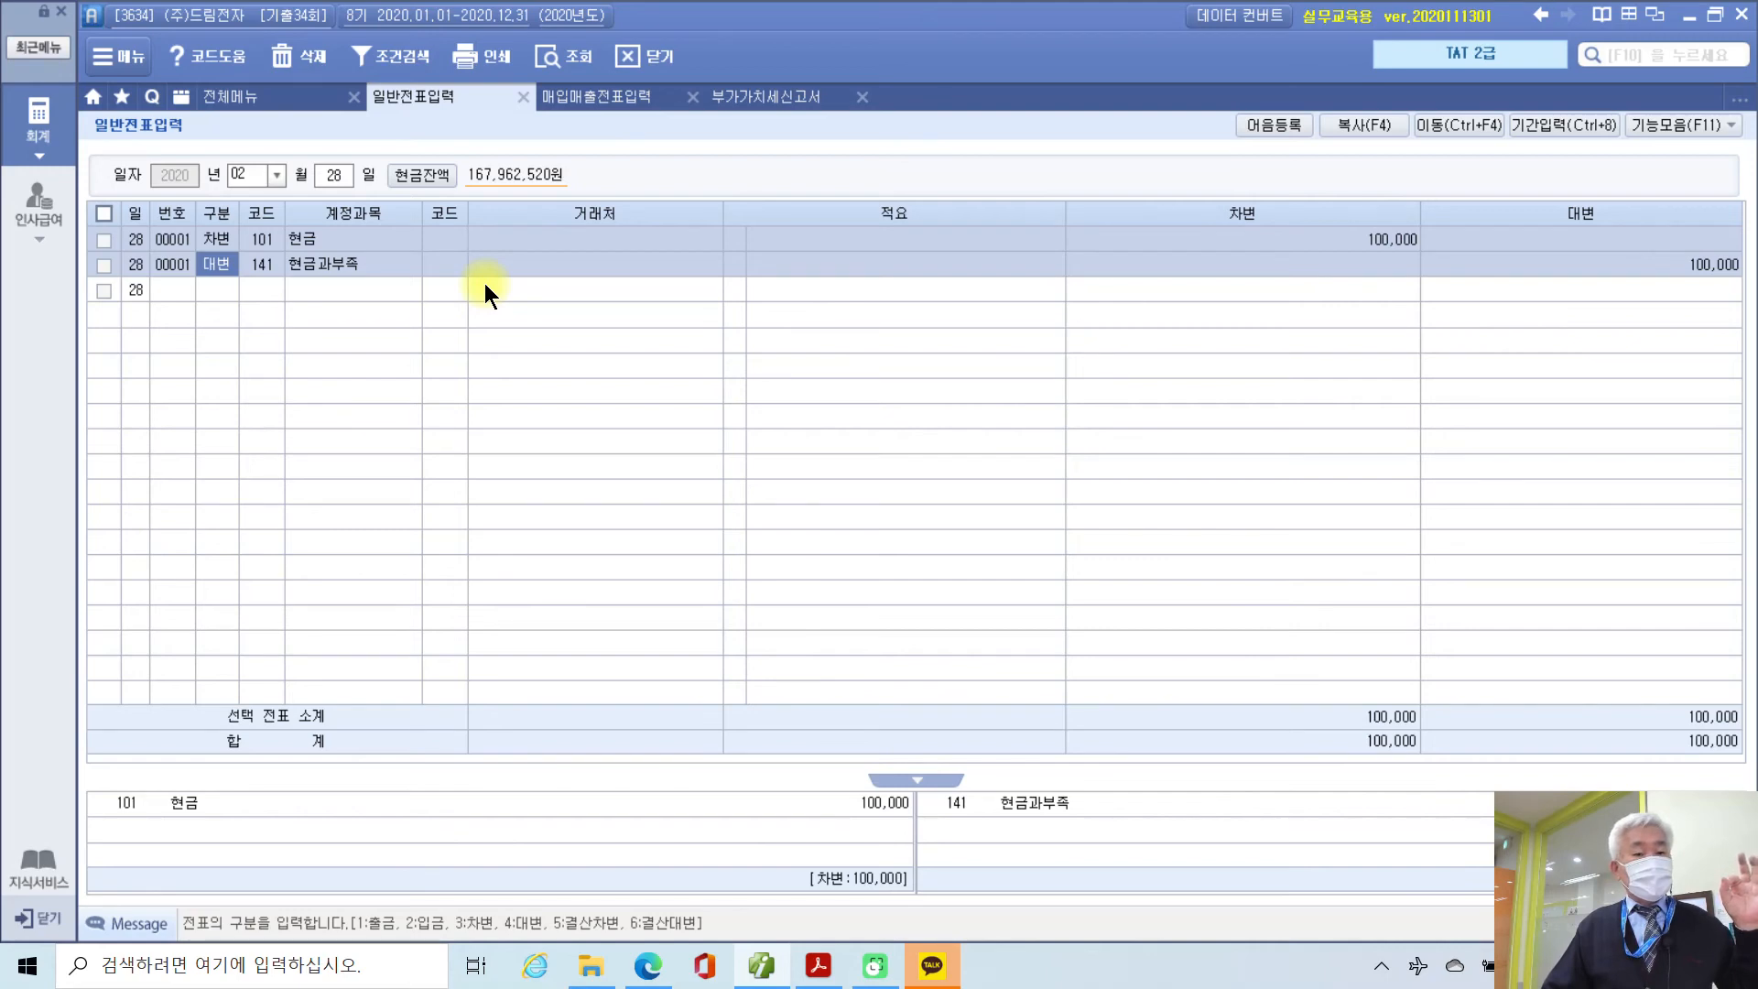
Step: Start a December 31 voucher debiting 현금과부족 100,000
click(254, 169)
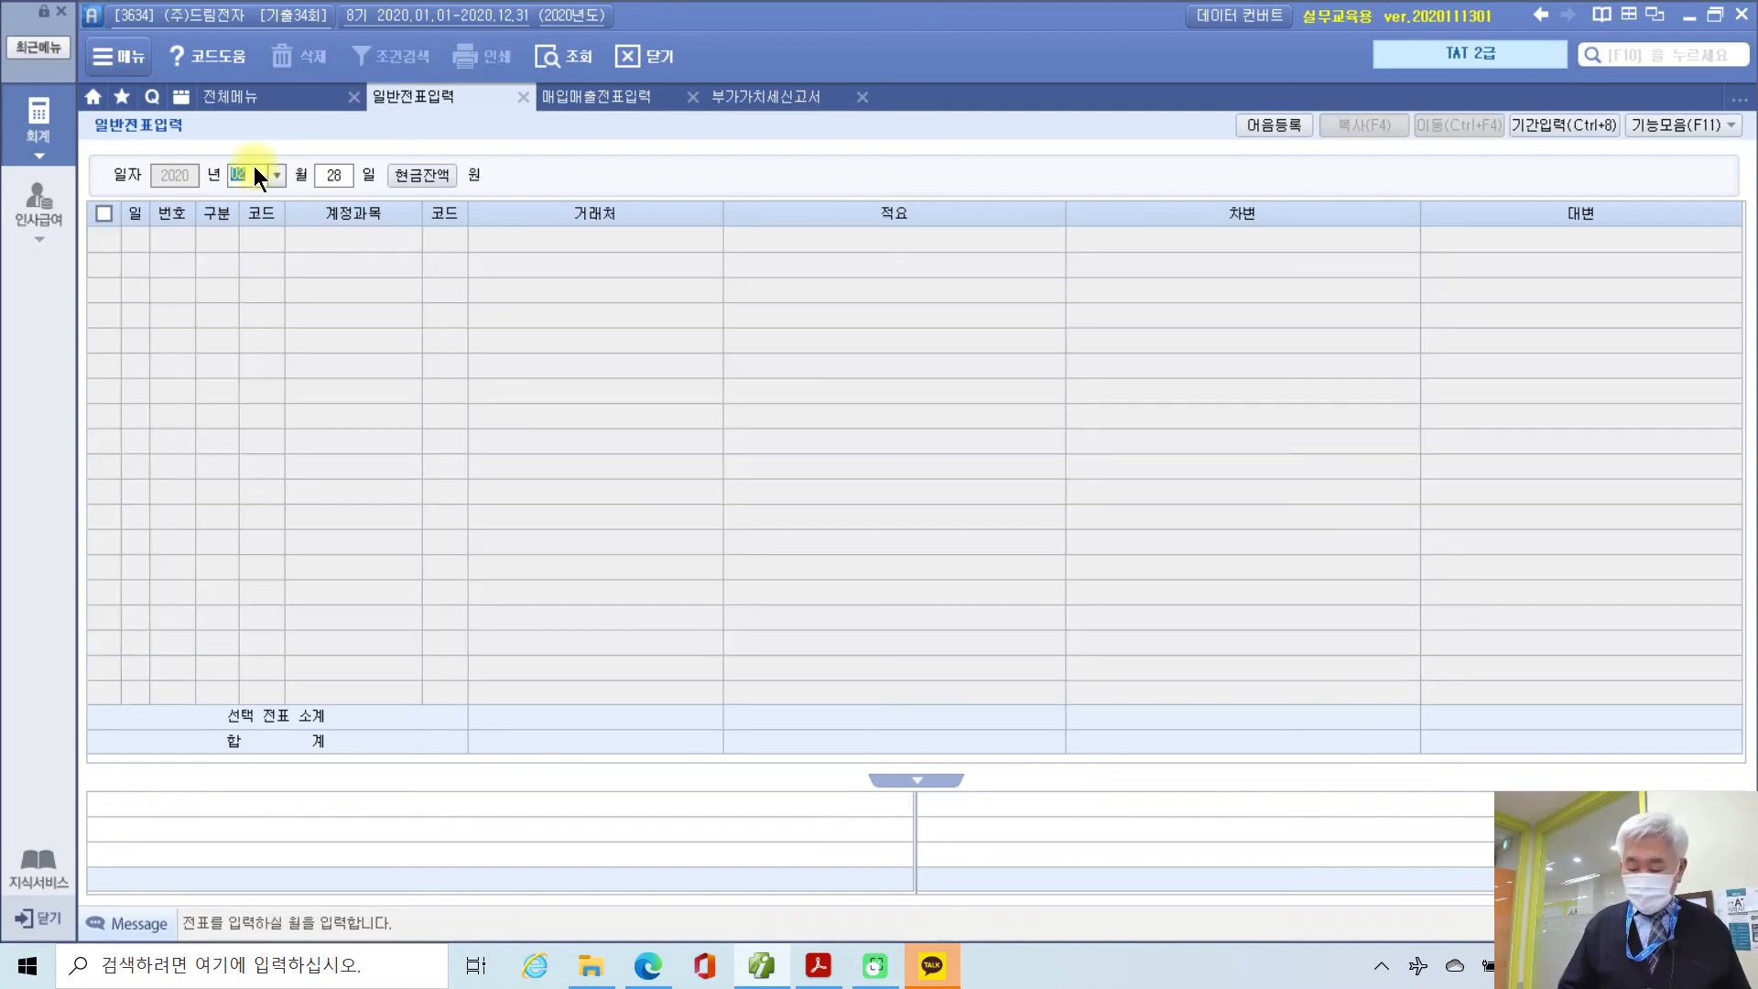
text(12)
key(Return)
text(31)
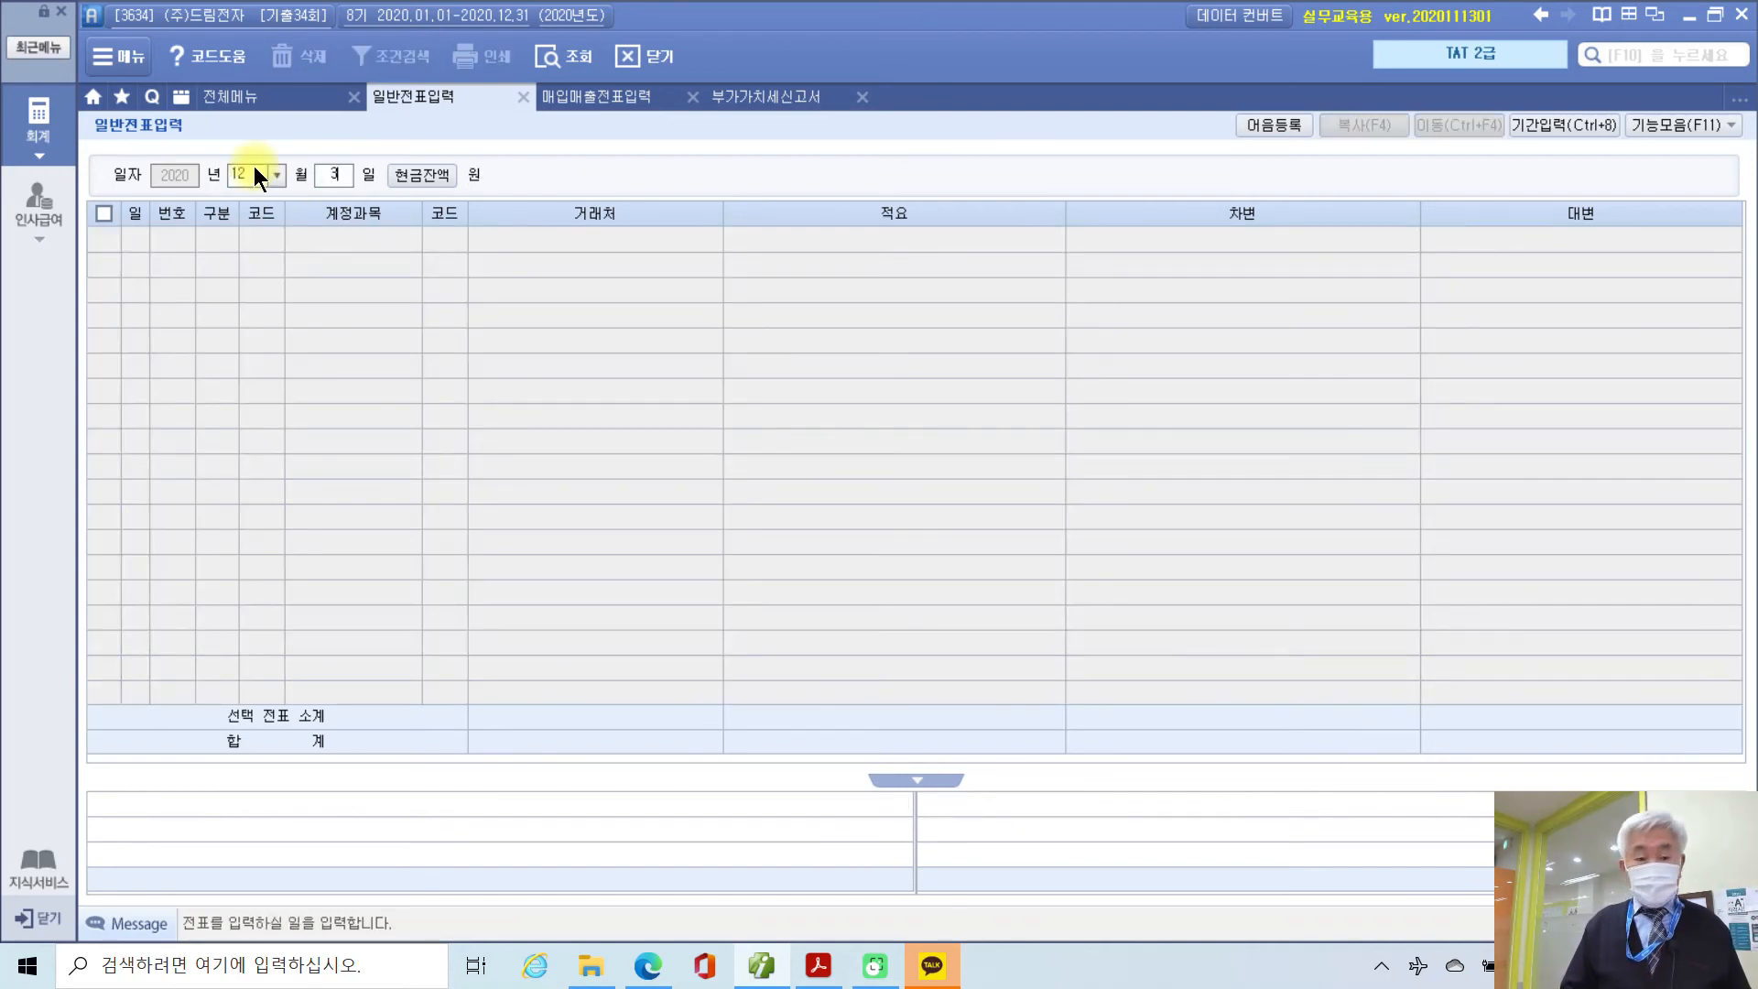
key(Return)
text(3)
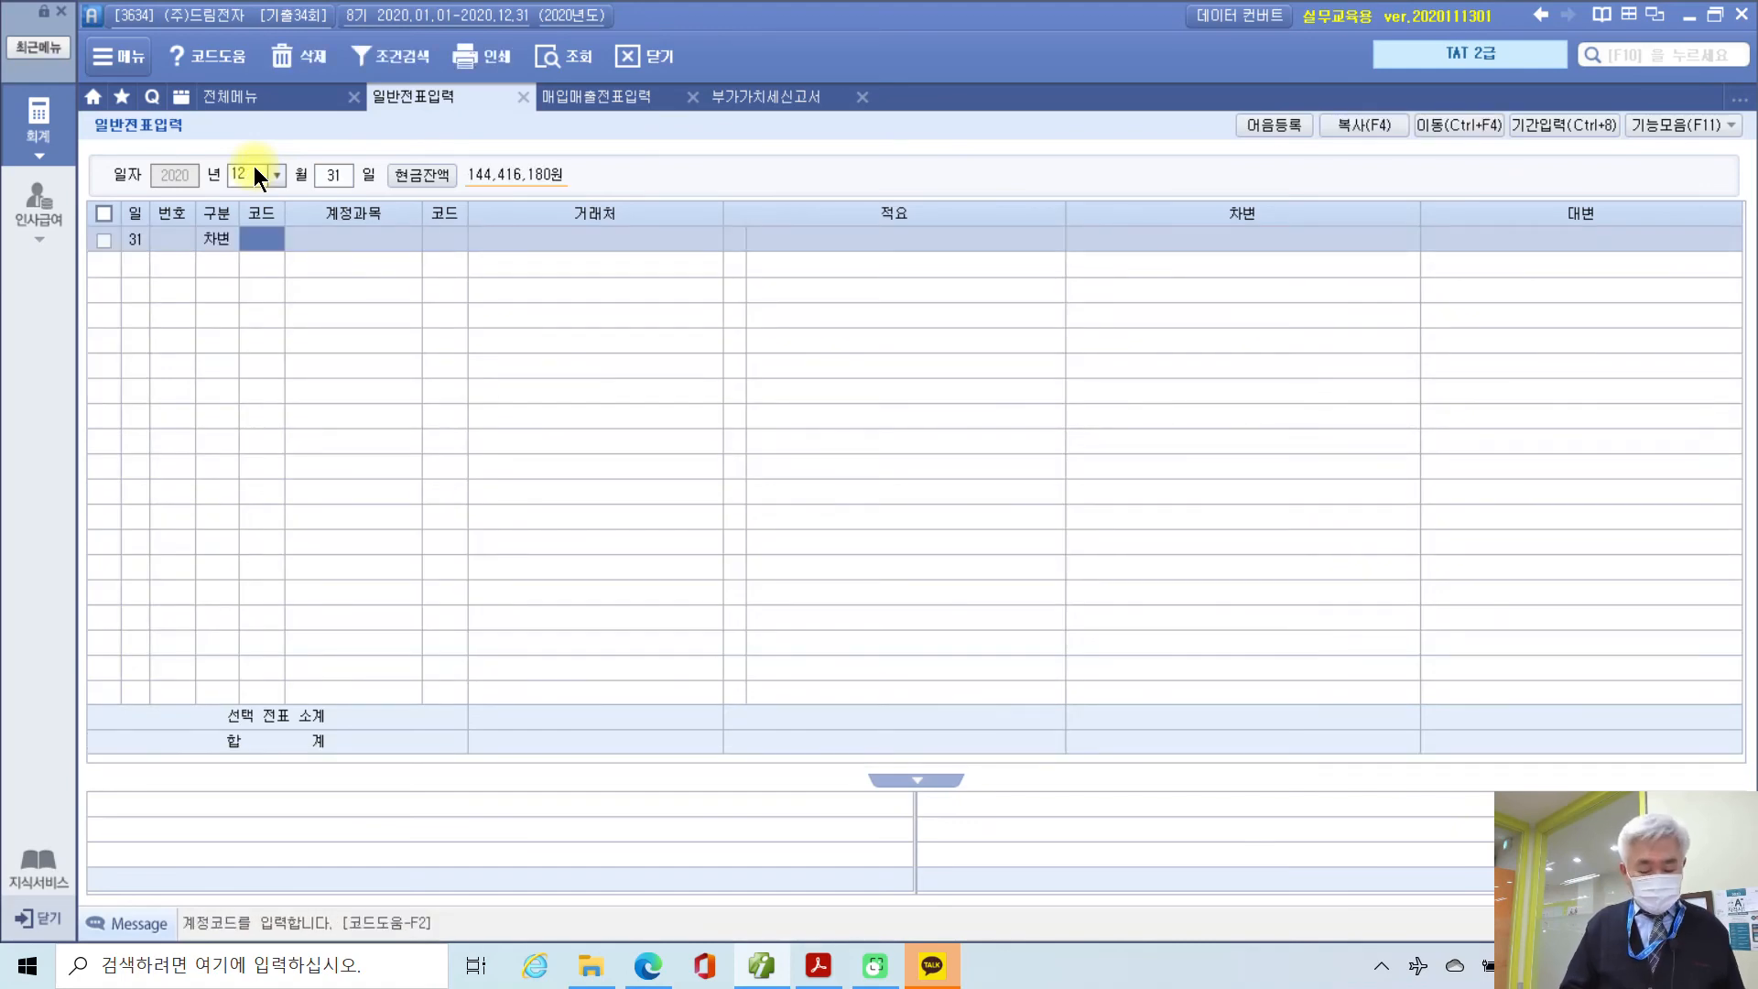
text(과부)
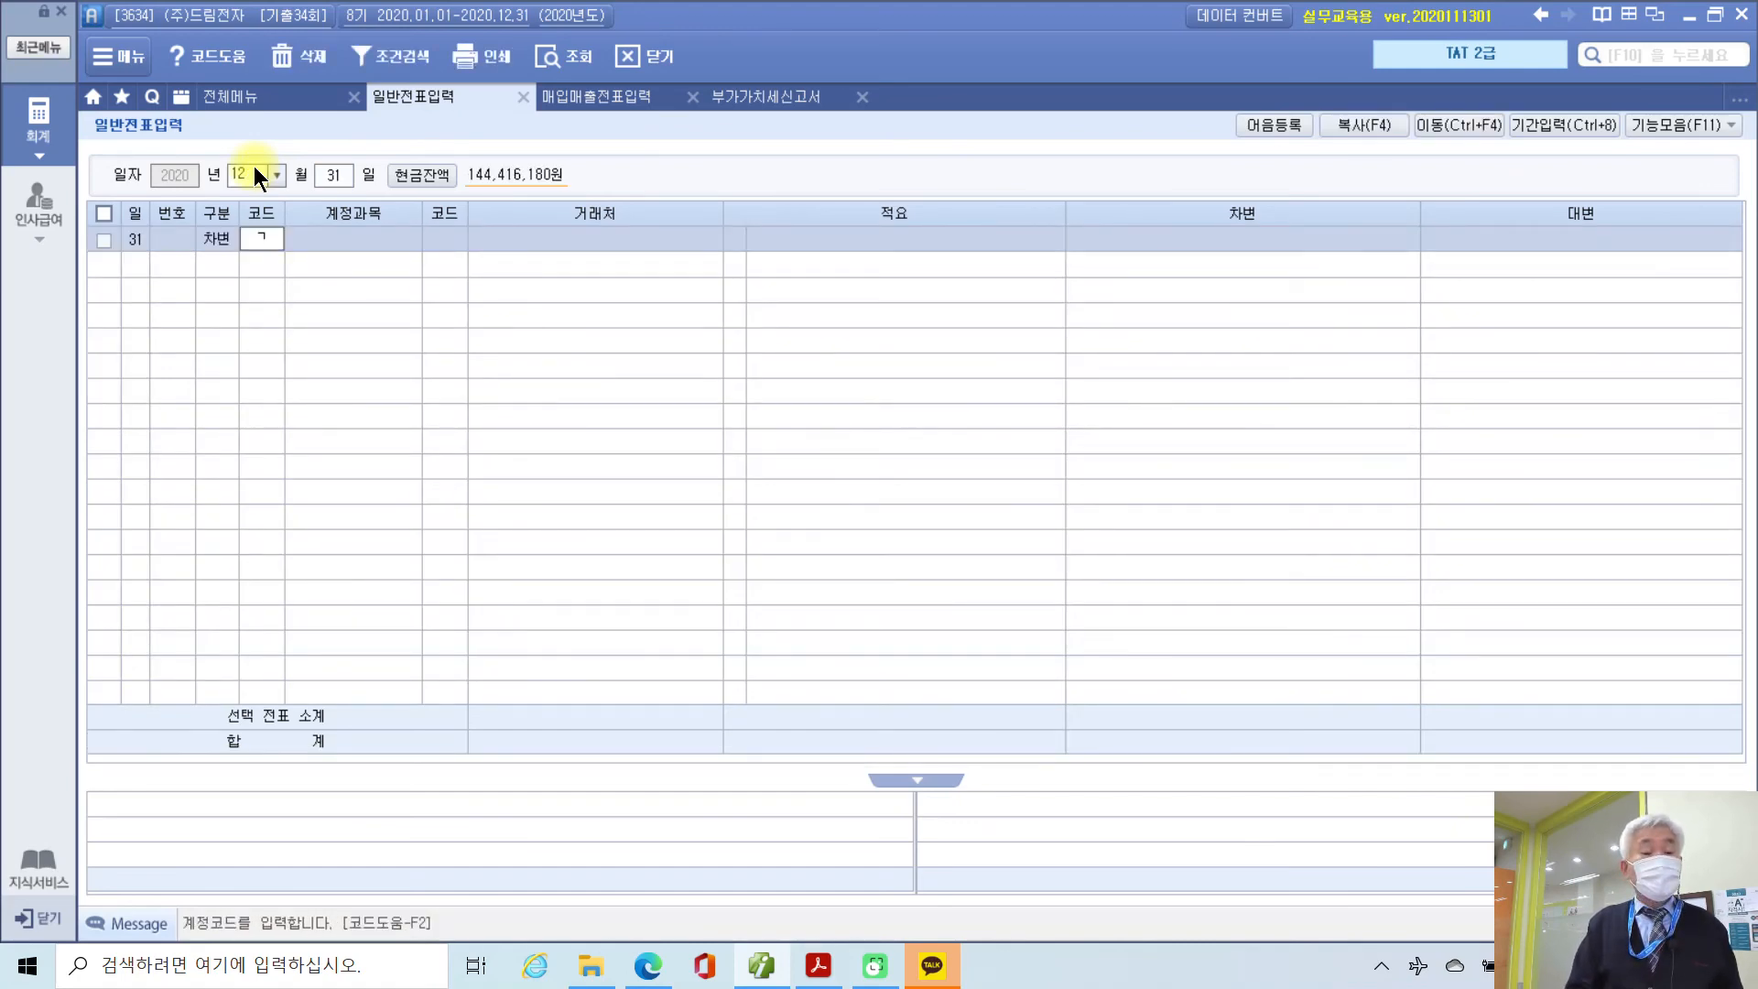
key(Return)
key(Return)
key(Return)
key(Return)
text(1000000)
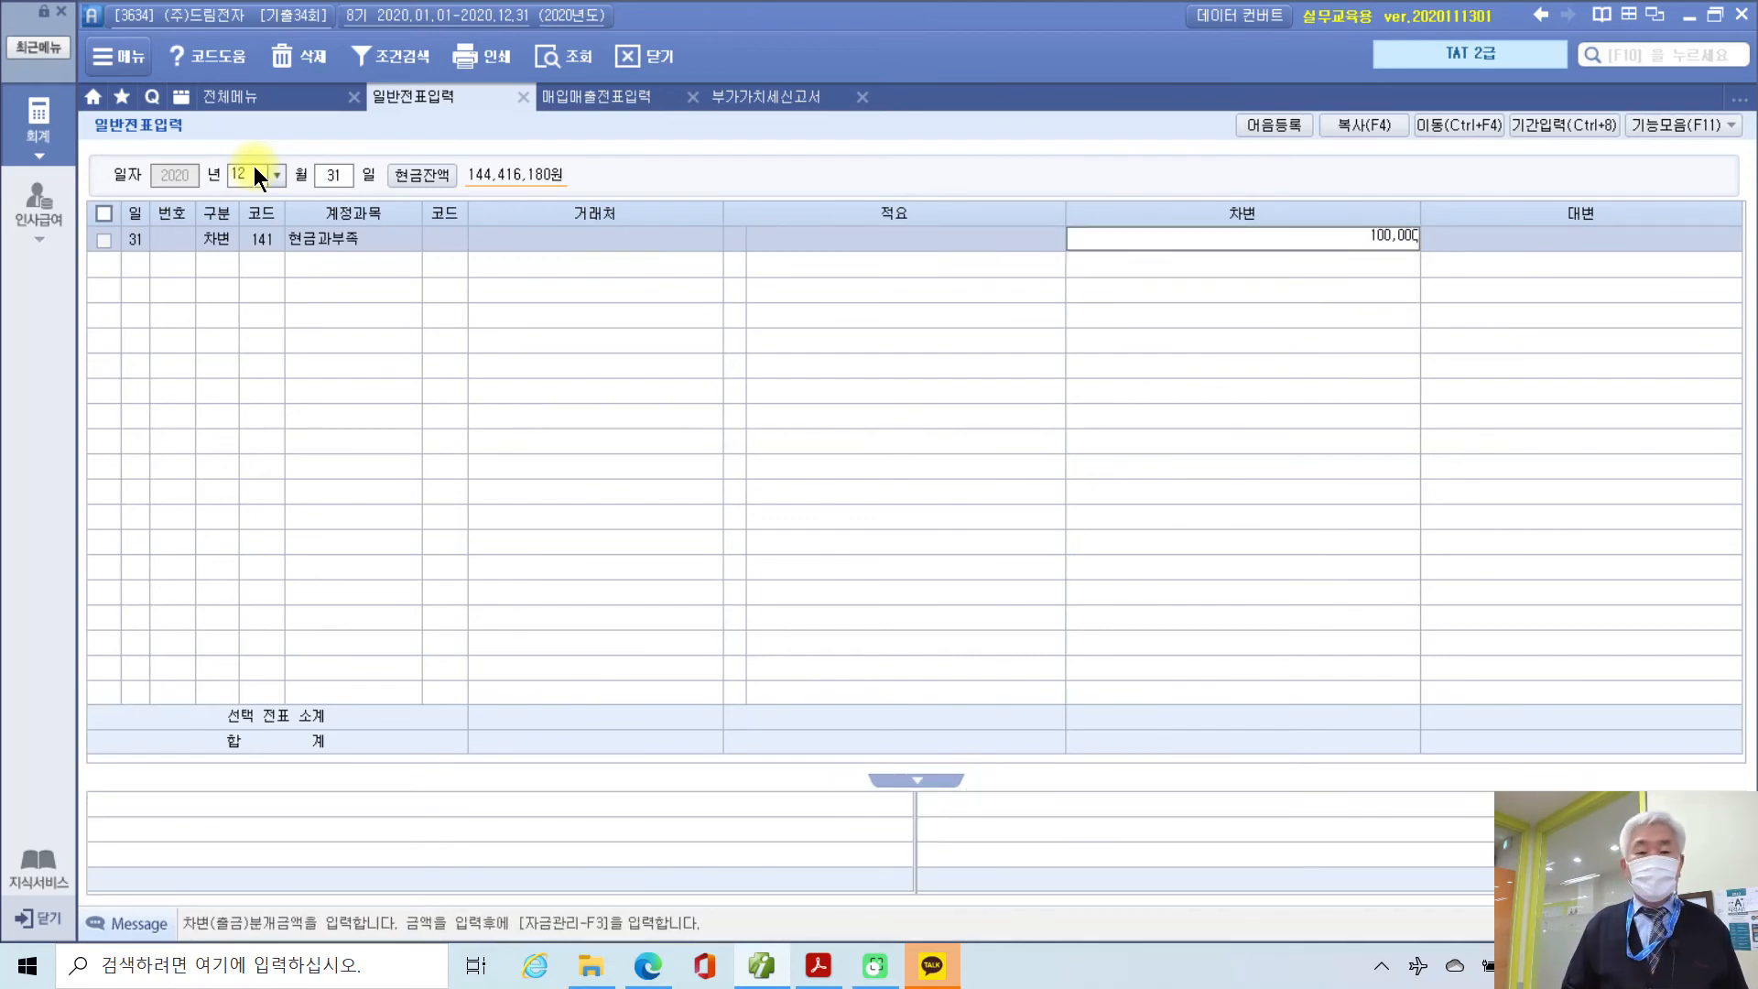
key(Return)
Step: Add the credit line 901 이자수익 100,000 to balance the voucher
text(4)
key(Return)
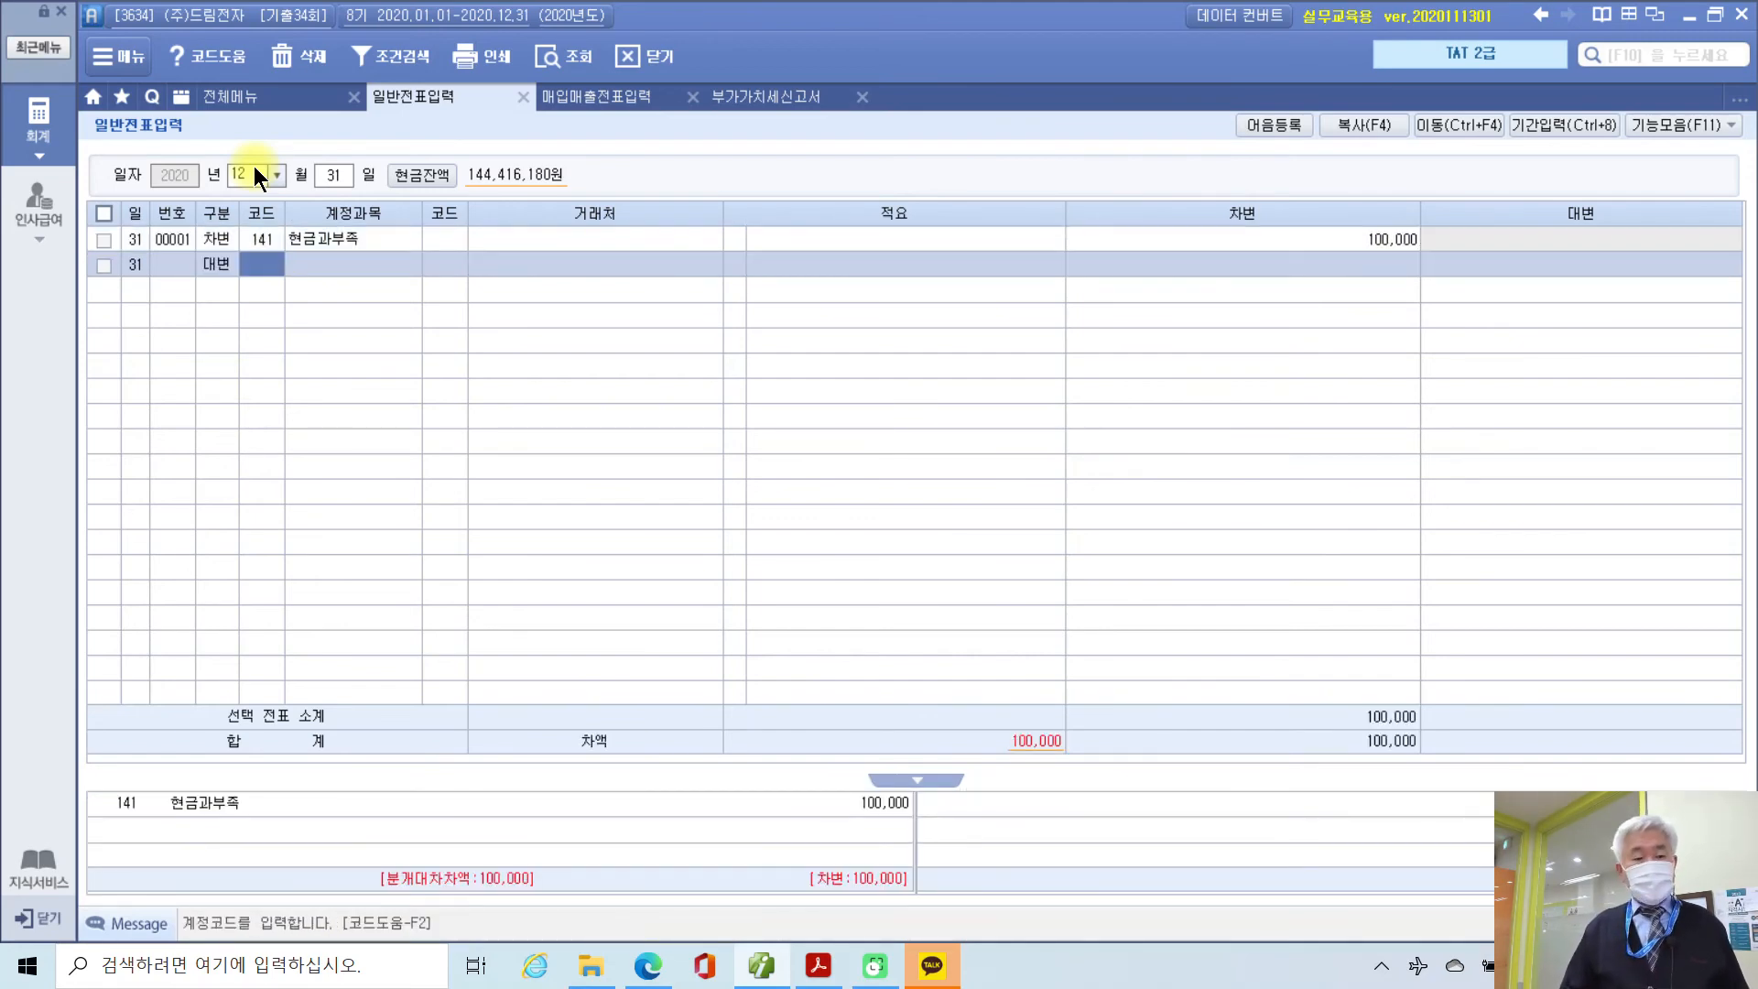
text(이자)
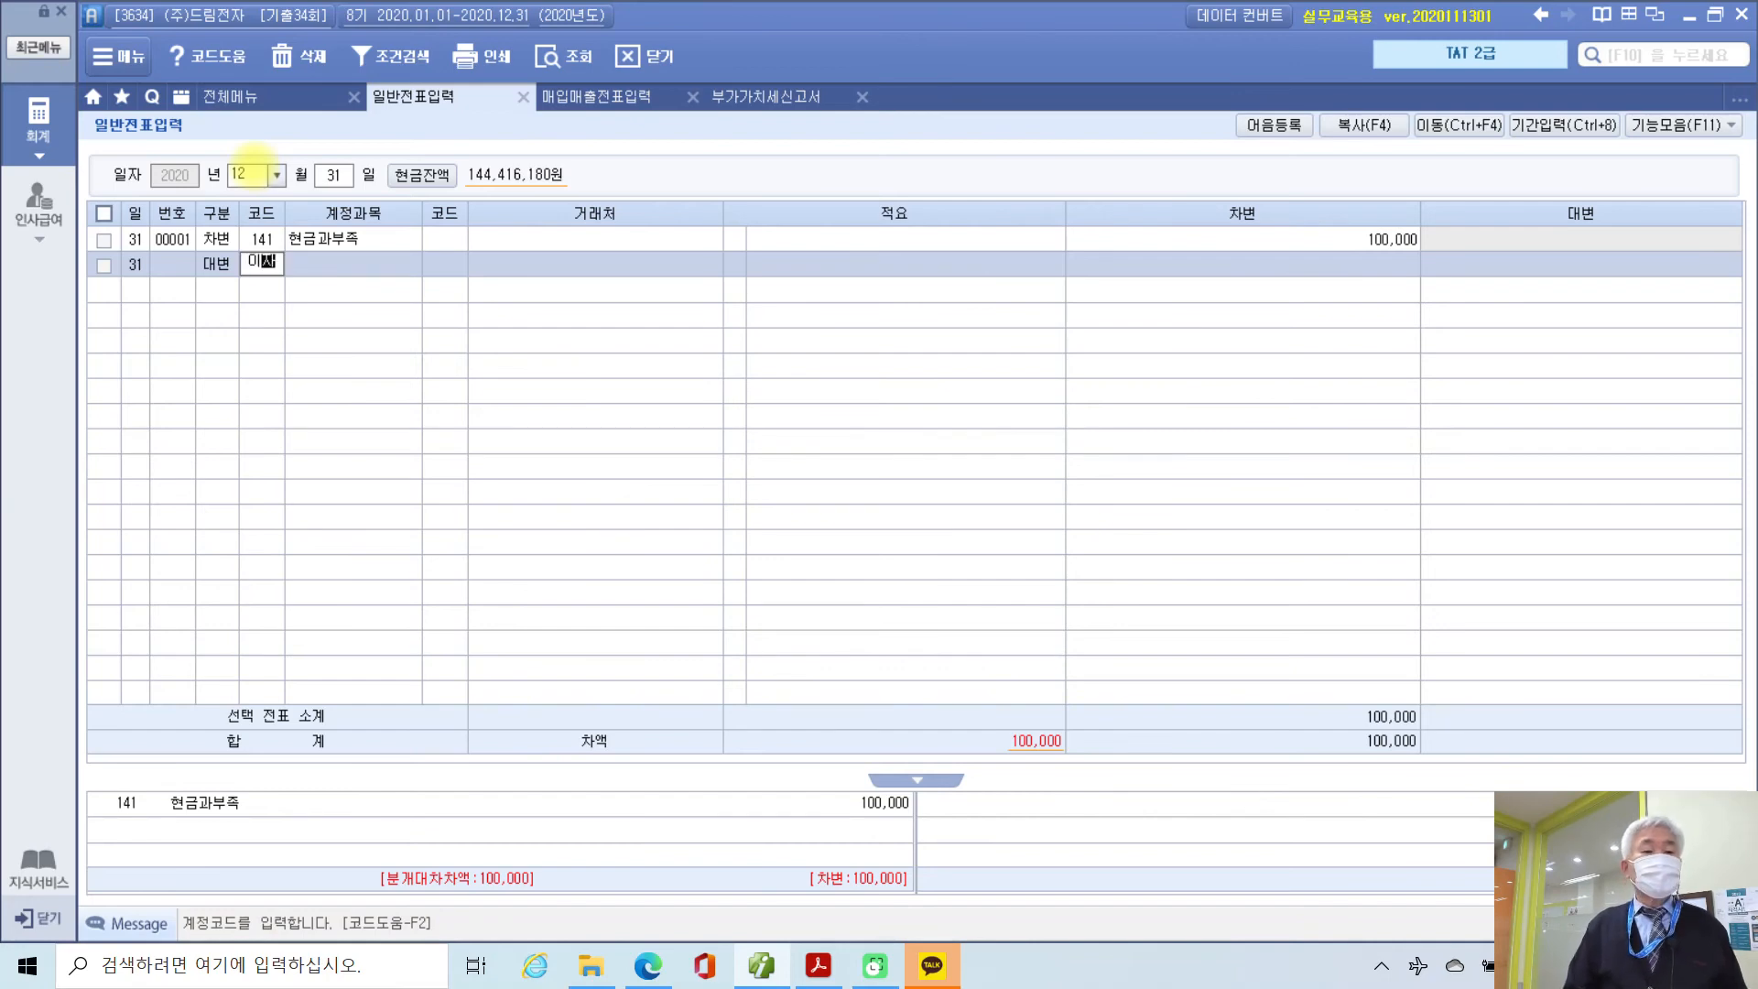
key(Return)
key(Down)
key(Down)
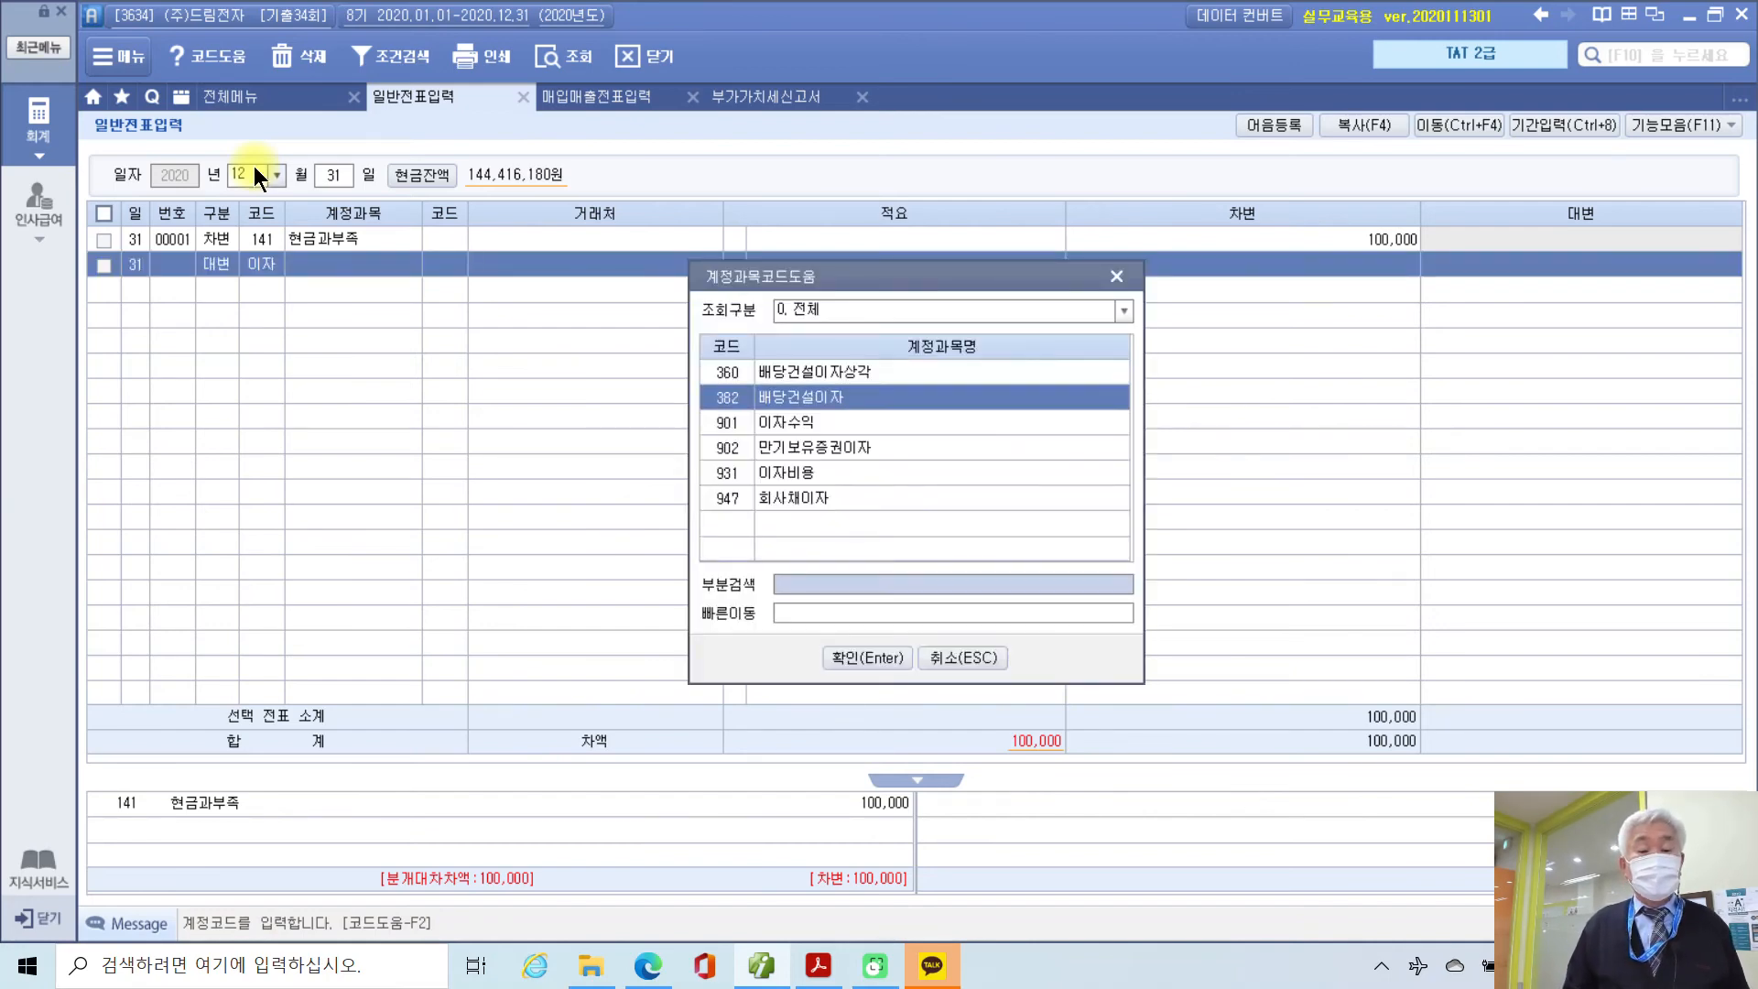
key(Return)
key(Return)
key(Return)
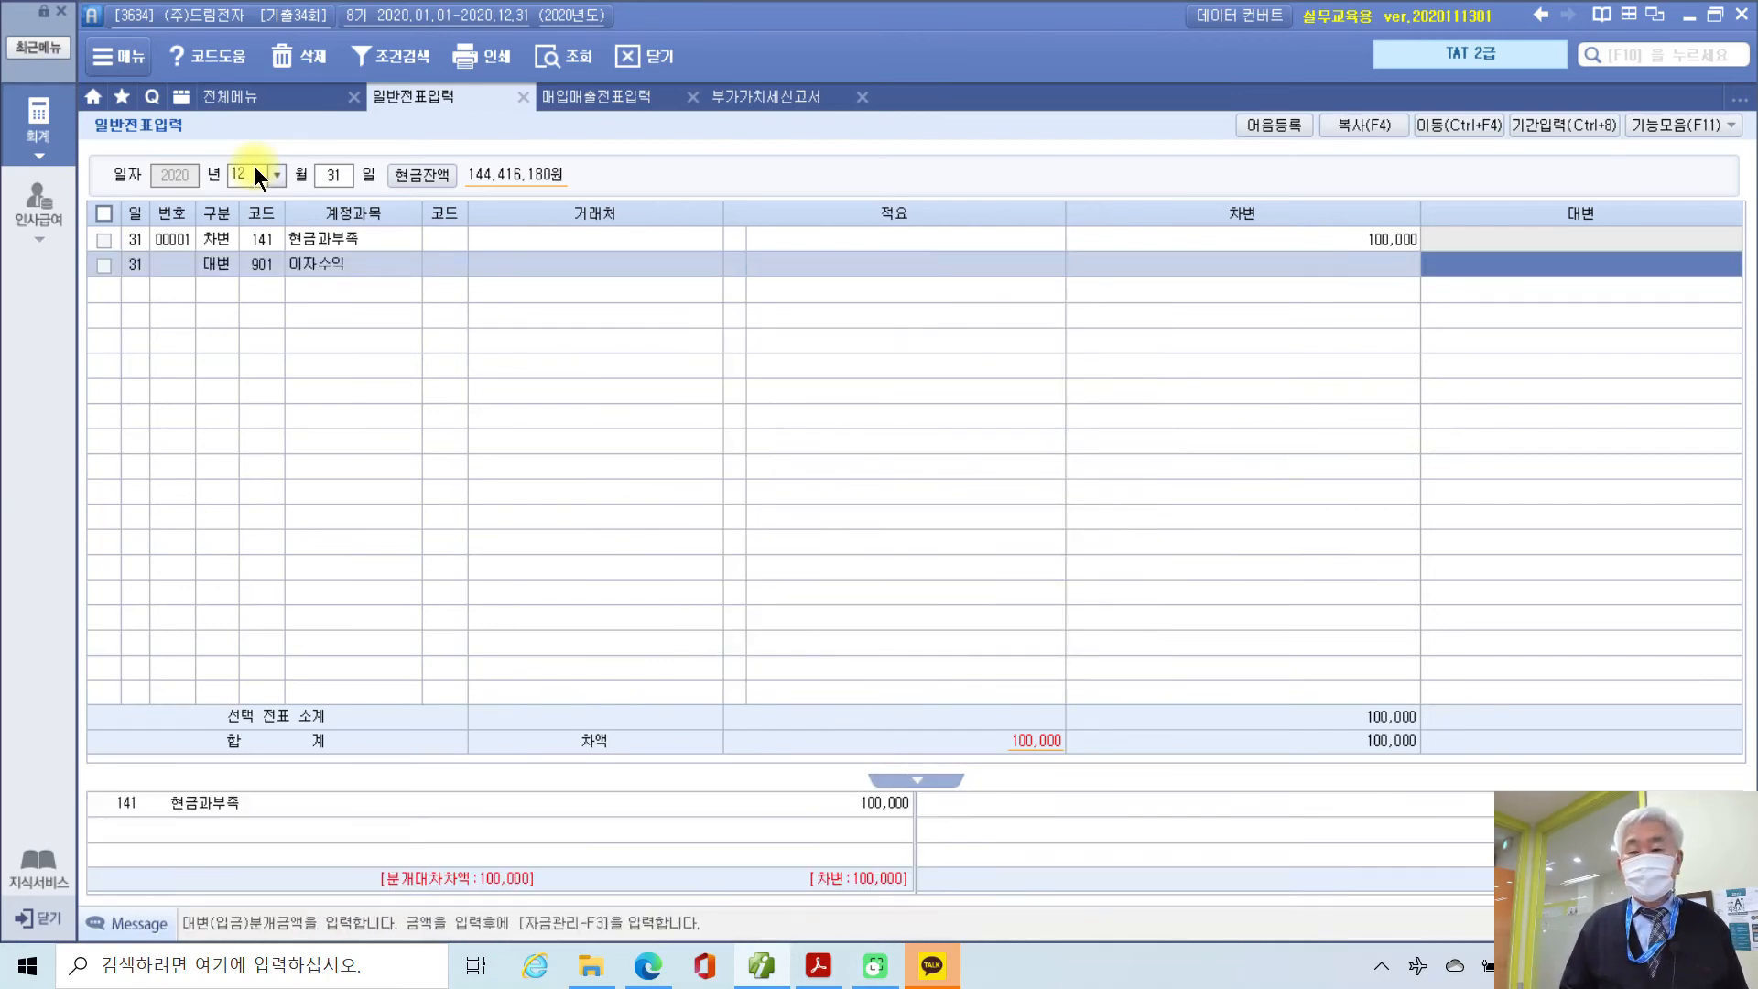
text(100000000)
key(BackSpace)
key(BackSpace)
key(BackSpace)
key(BackSpace)
key(BackSpace)
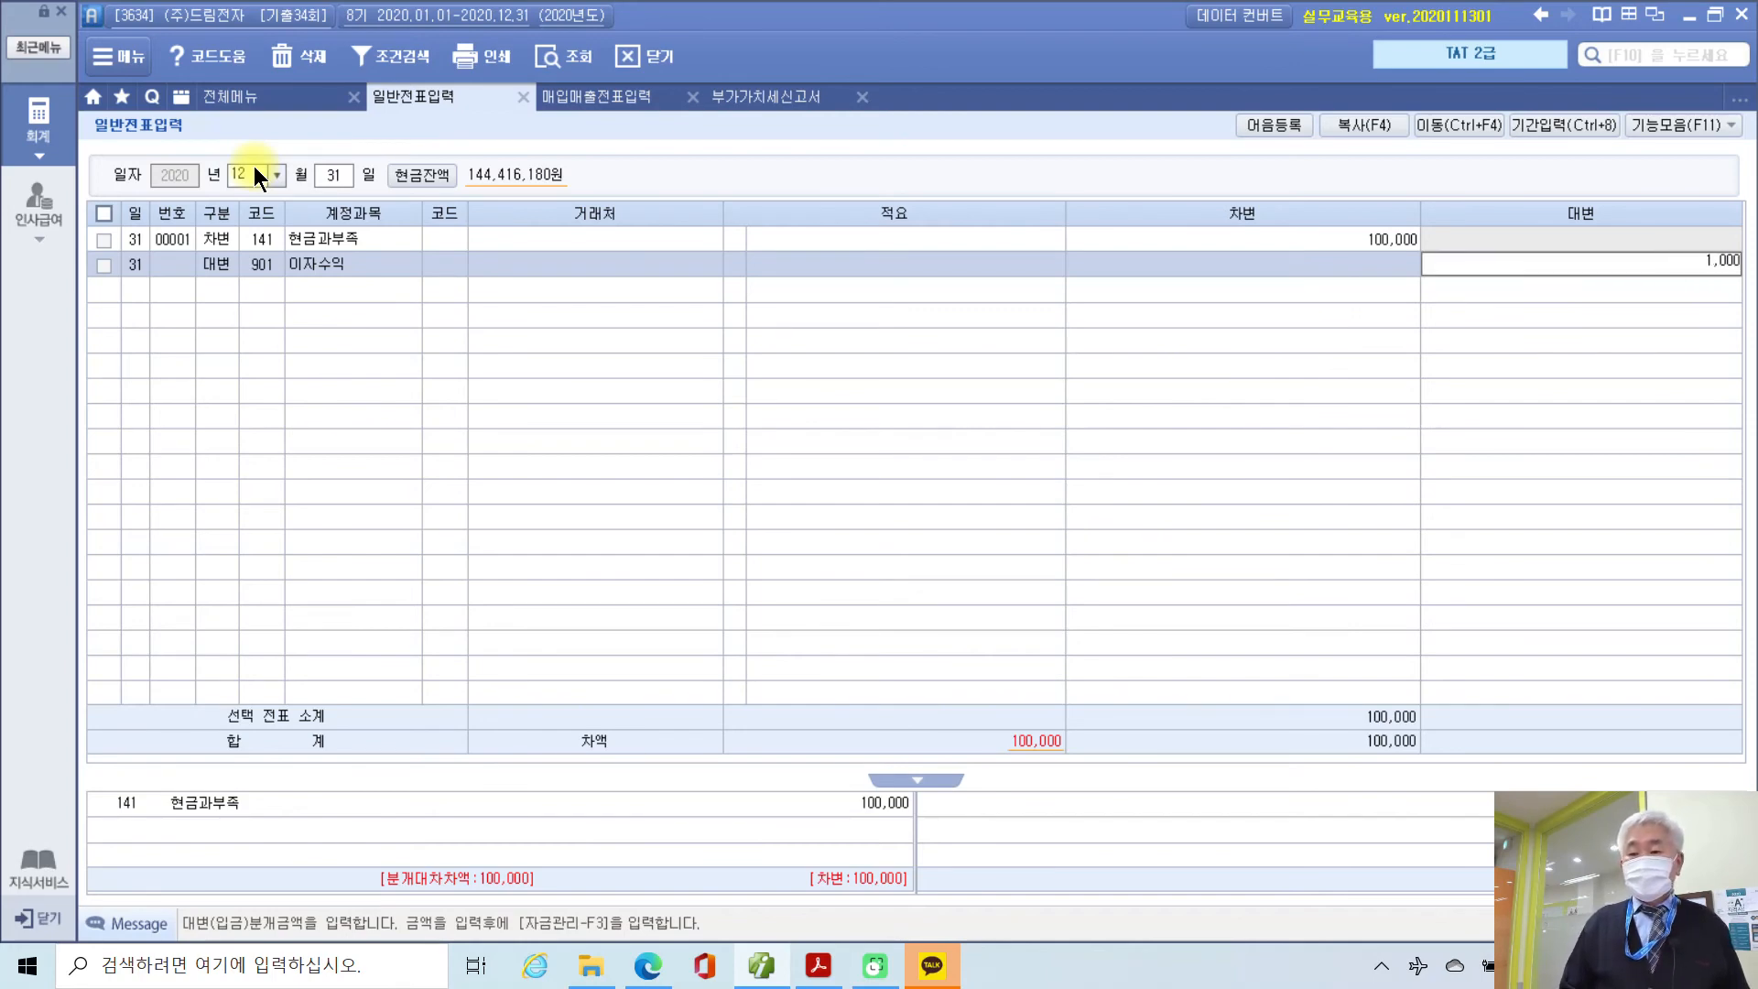
text(00)
key(Return)
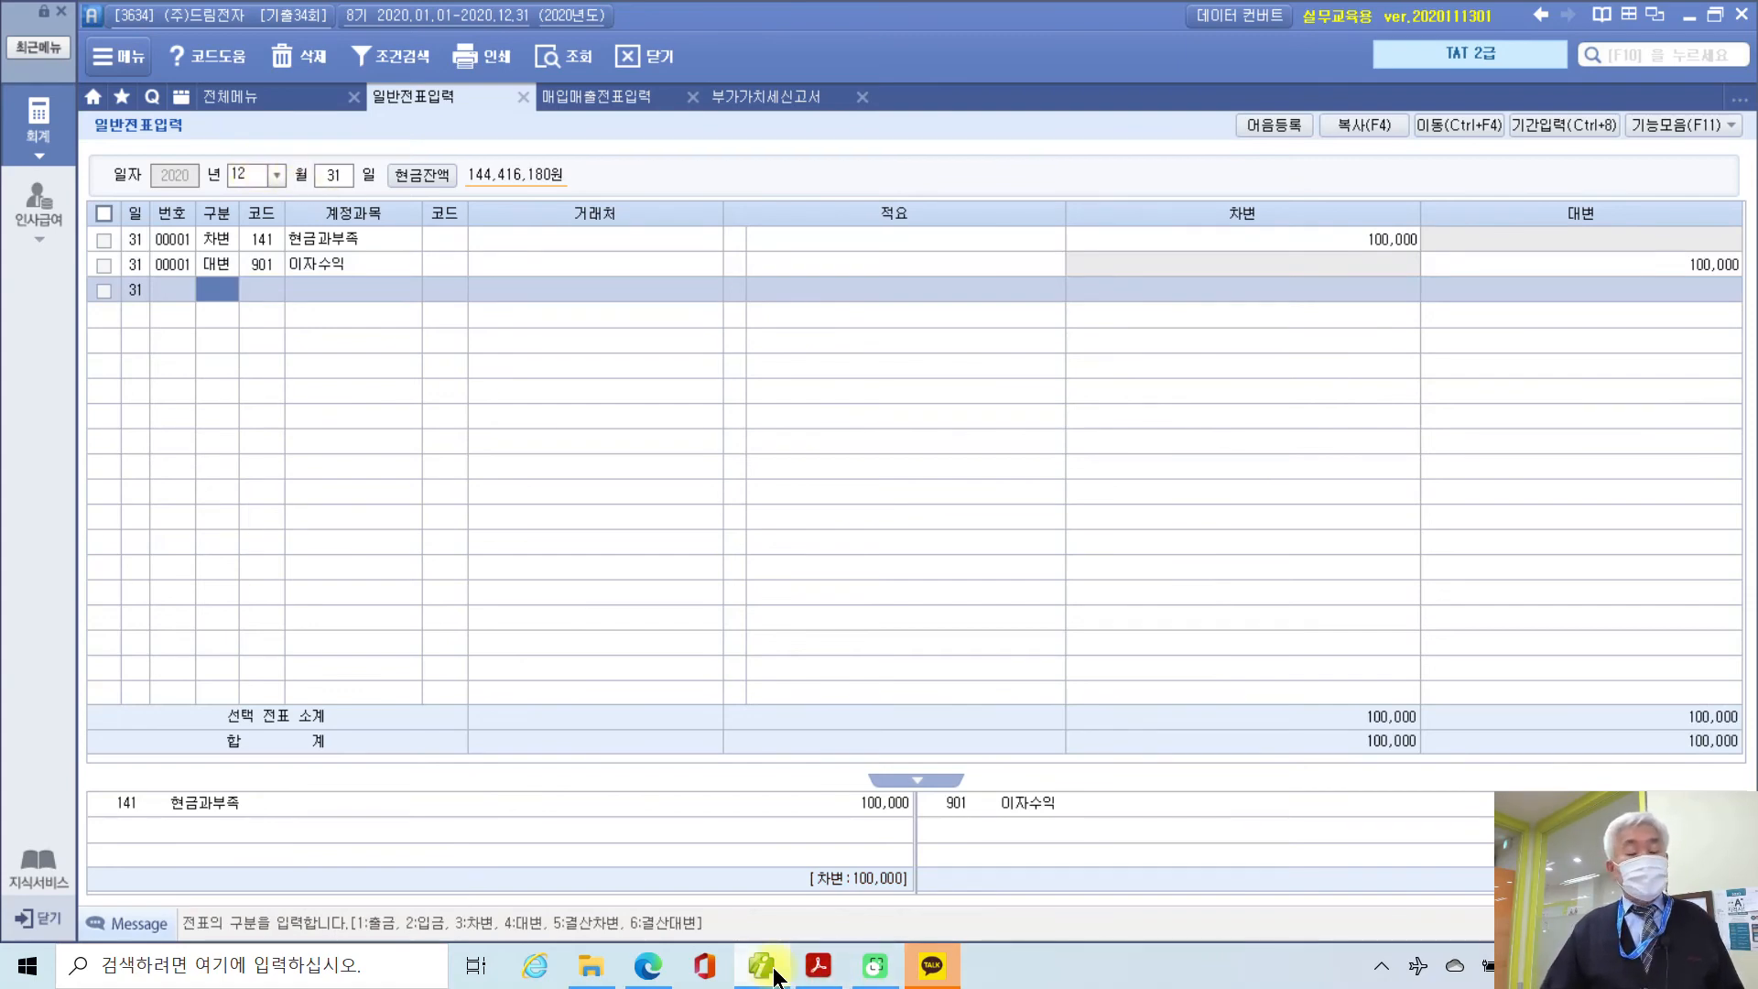
click(818, 965)
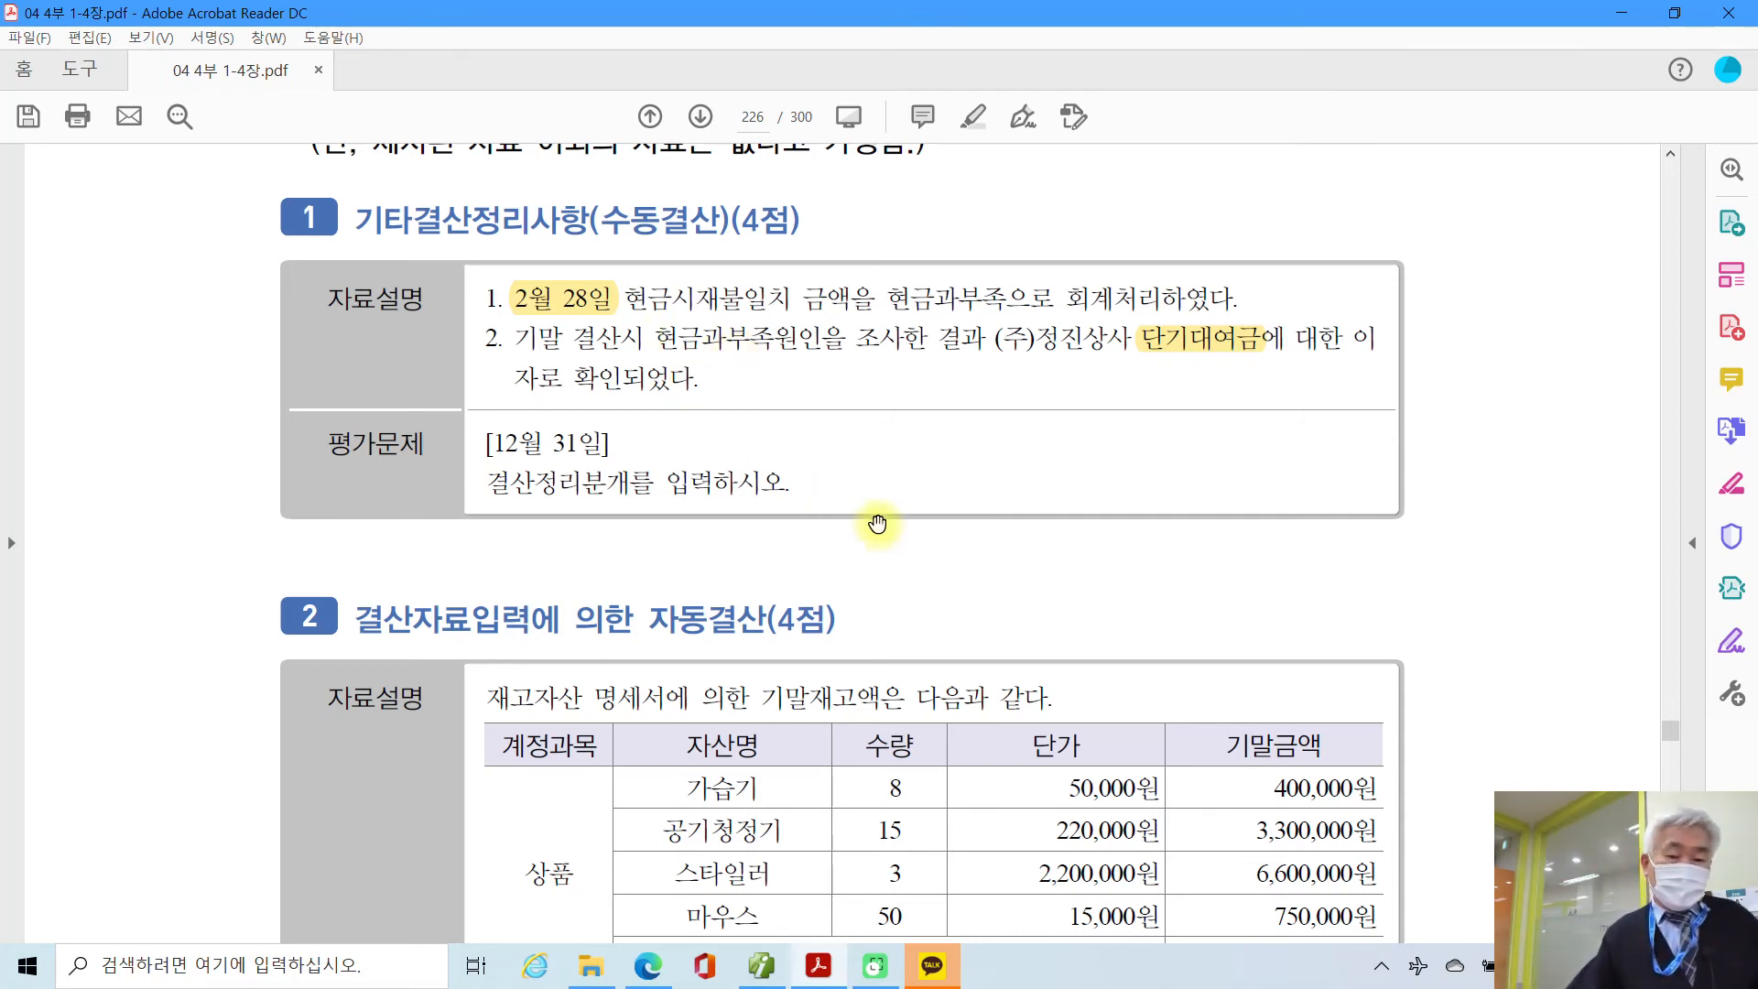
scroll(906, 593, down, 1)
scroll(905, 593, down, 5)
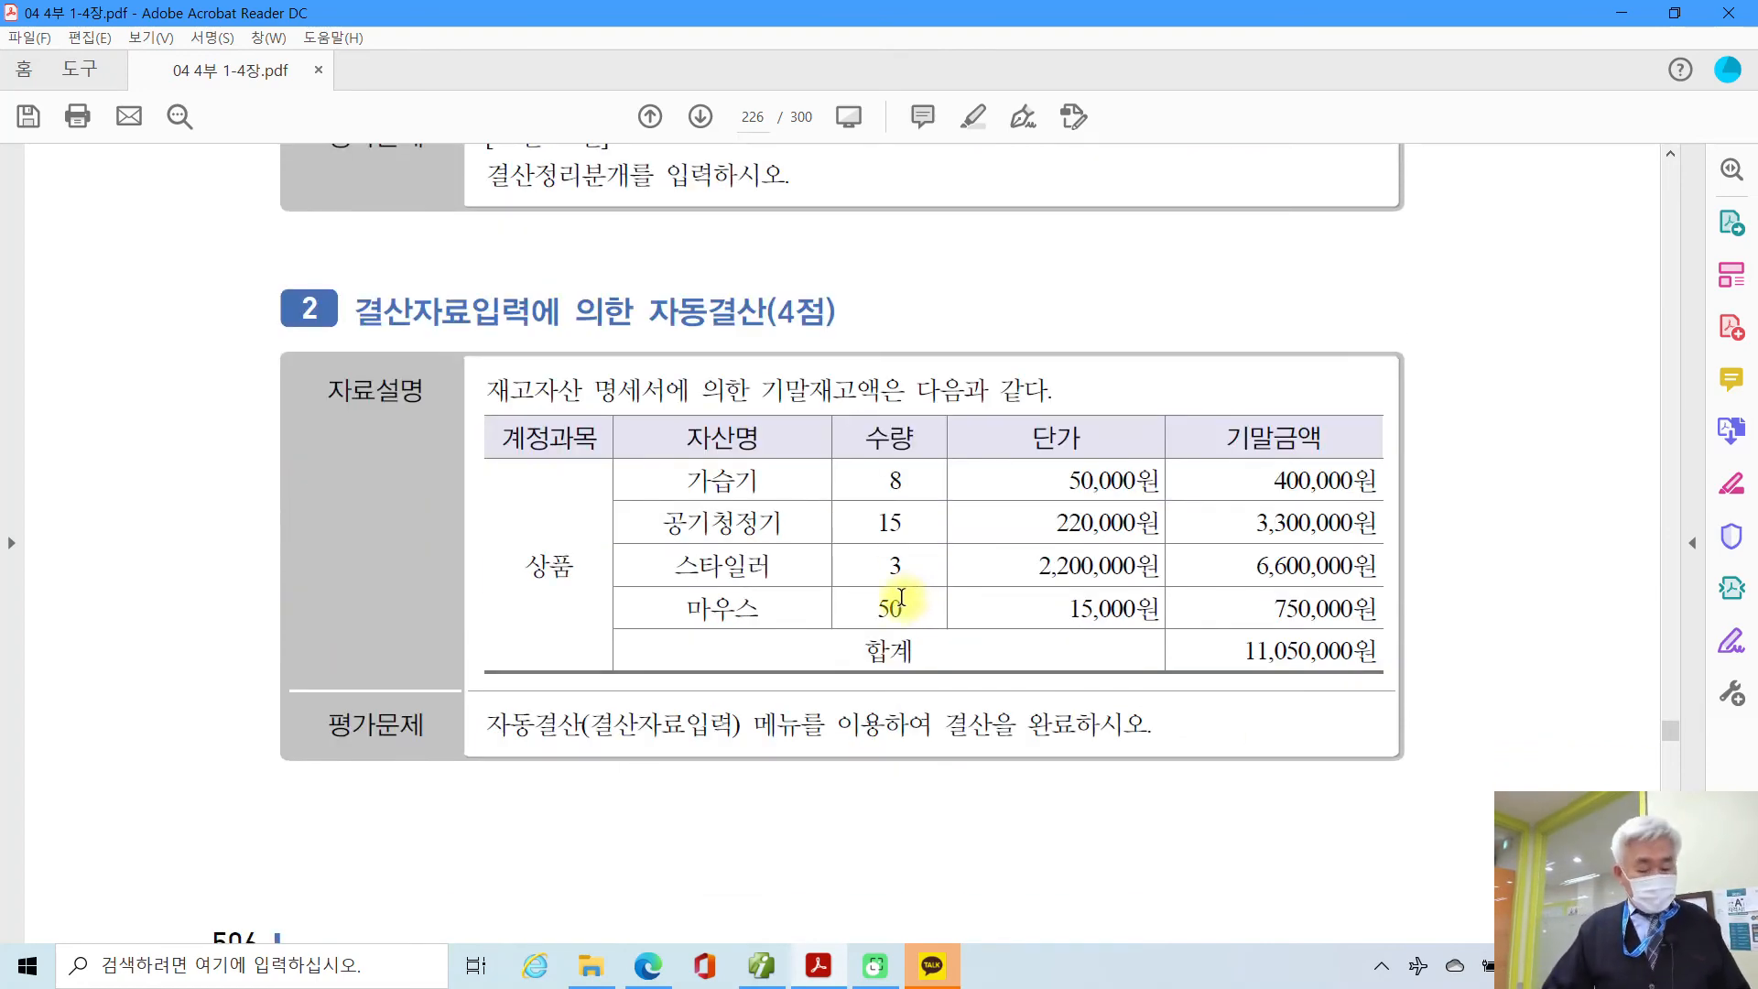
drag(336, 338, 744, 347)
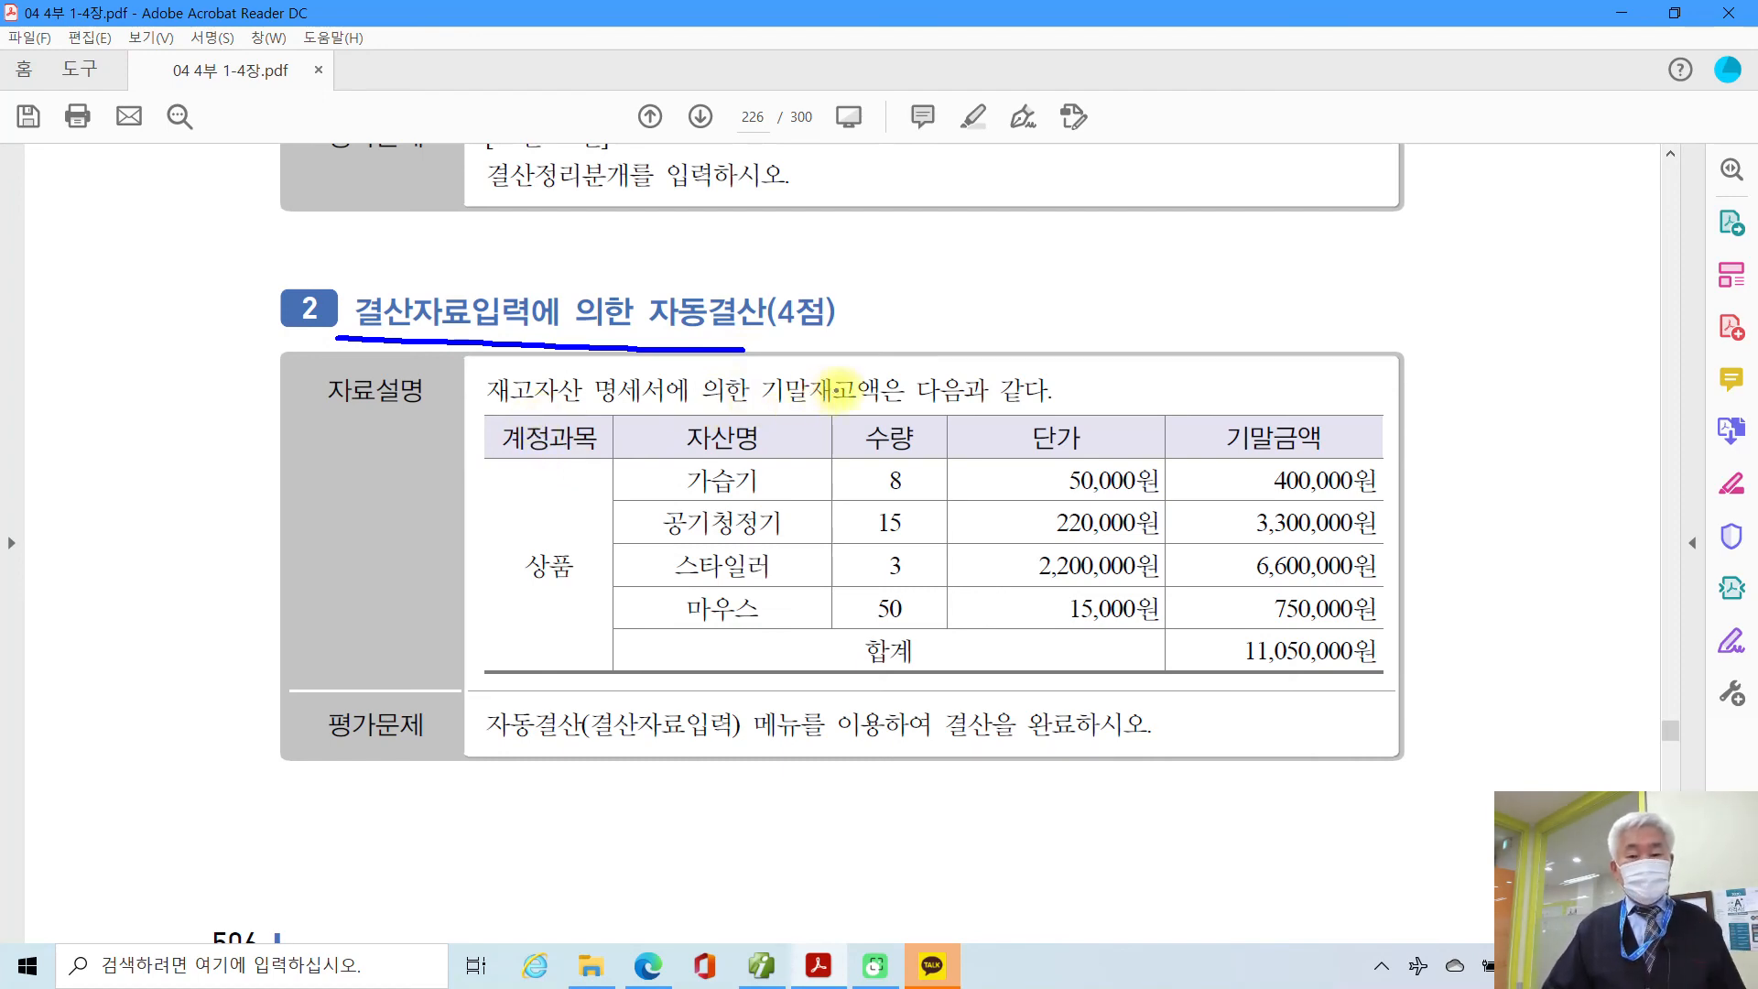
mouse_move(1194, 618)
mouse_down()
mouse_move(1318, 685)
mouse_move(1408, 679)
mouse_up()
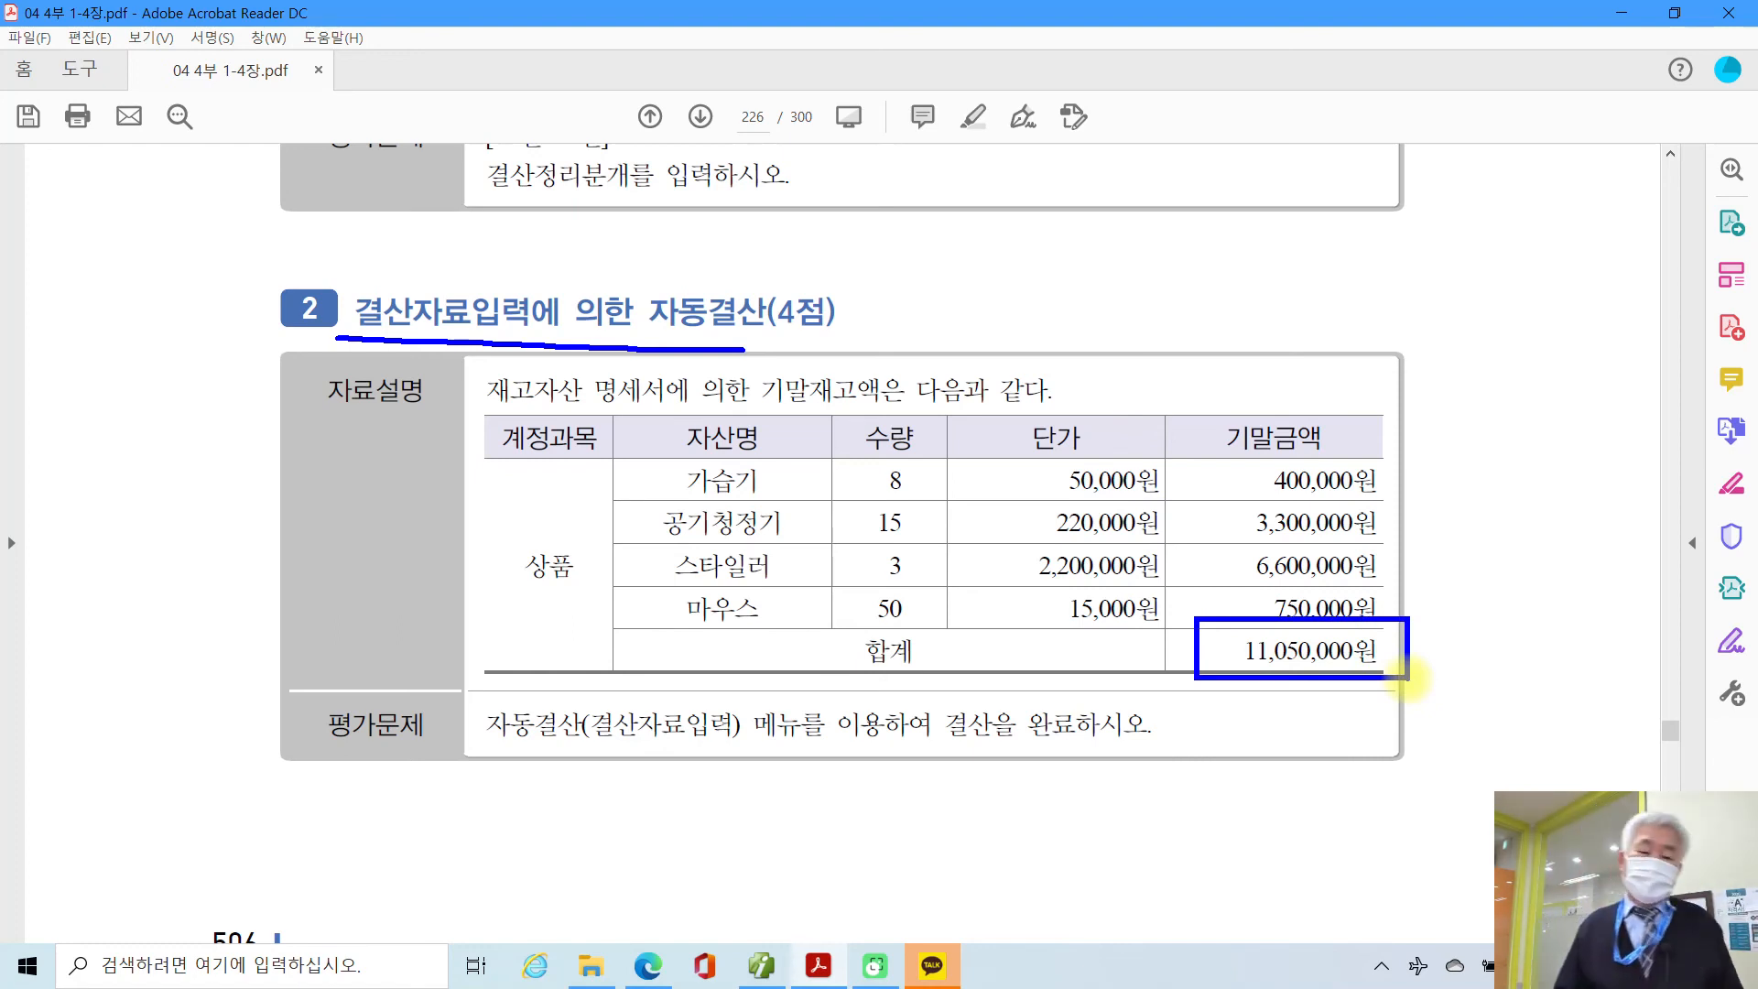
mouse_move(1408, 680)
mouse_down()
mouse_move(1218, 685)
mouse_move(1444, 718)
mouse_up()
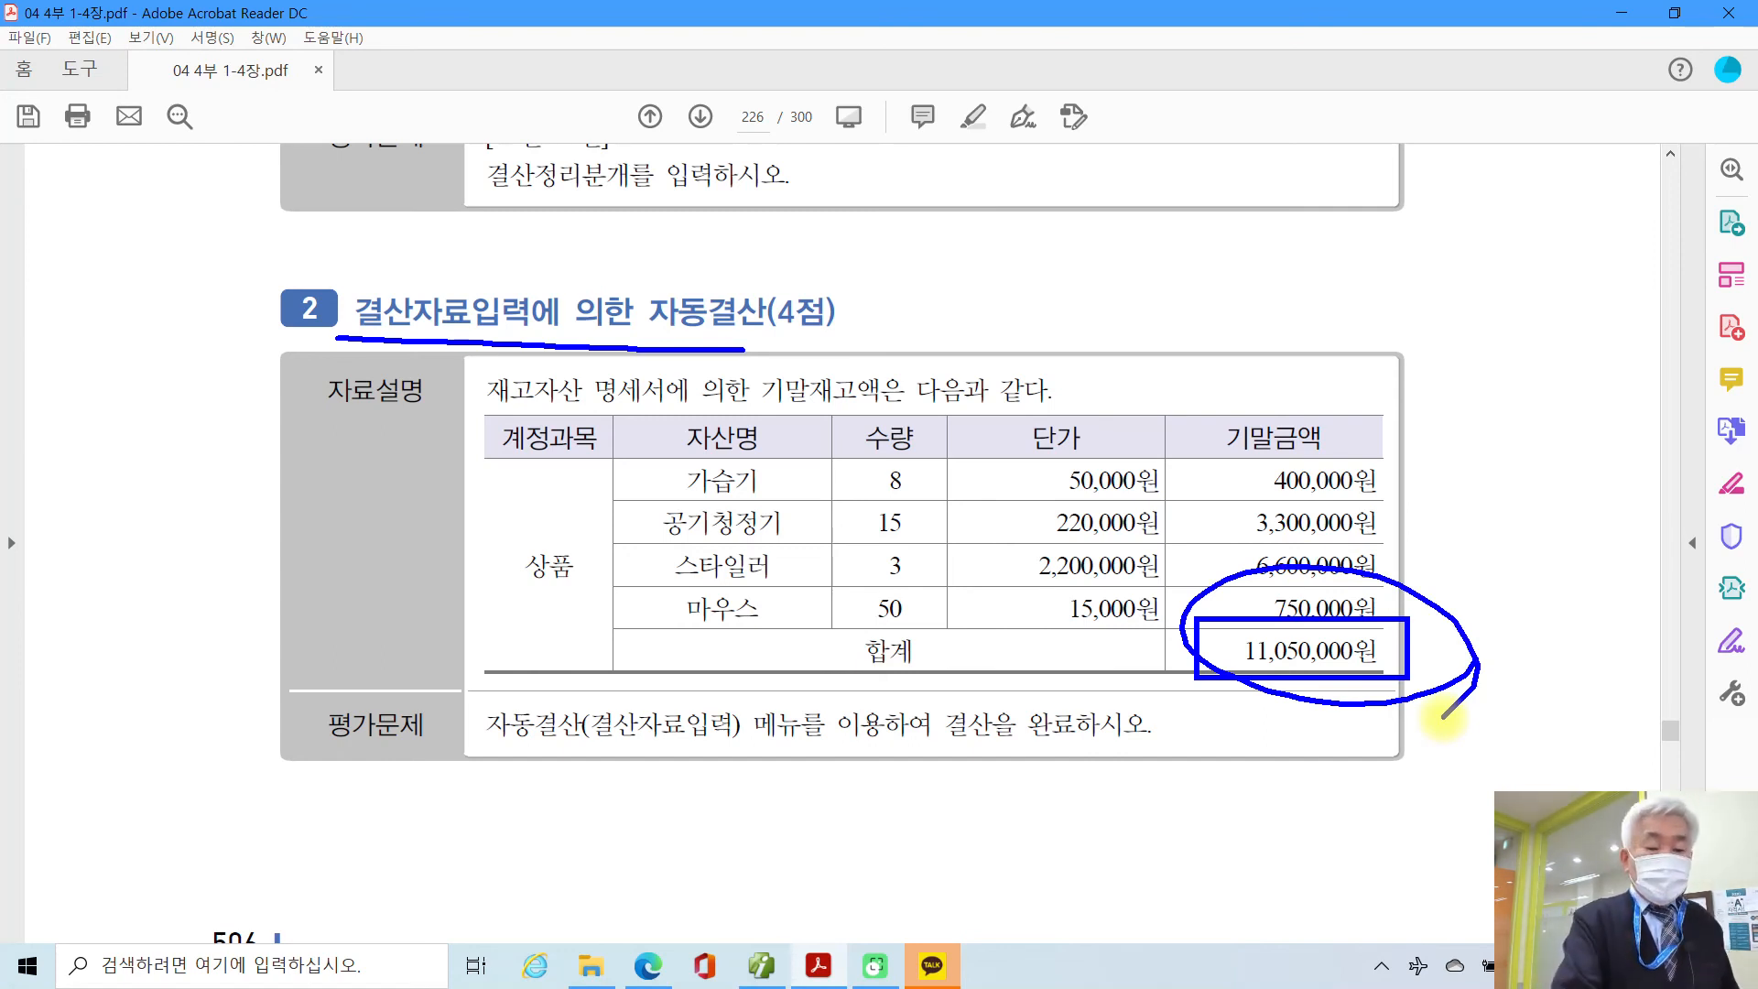
mouse_move(476, 700)
mouse_down()
mouse_move(466, 753)
mouse_move(513, 682)
mouse_up()
drag(737, 752, 865, 749)
mouse_move(961, 685)
mouse_down()
mouse_move(991, 753)
mouse_move(970, 755)
mouse_up()
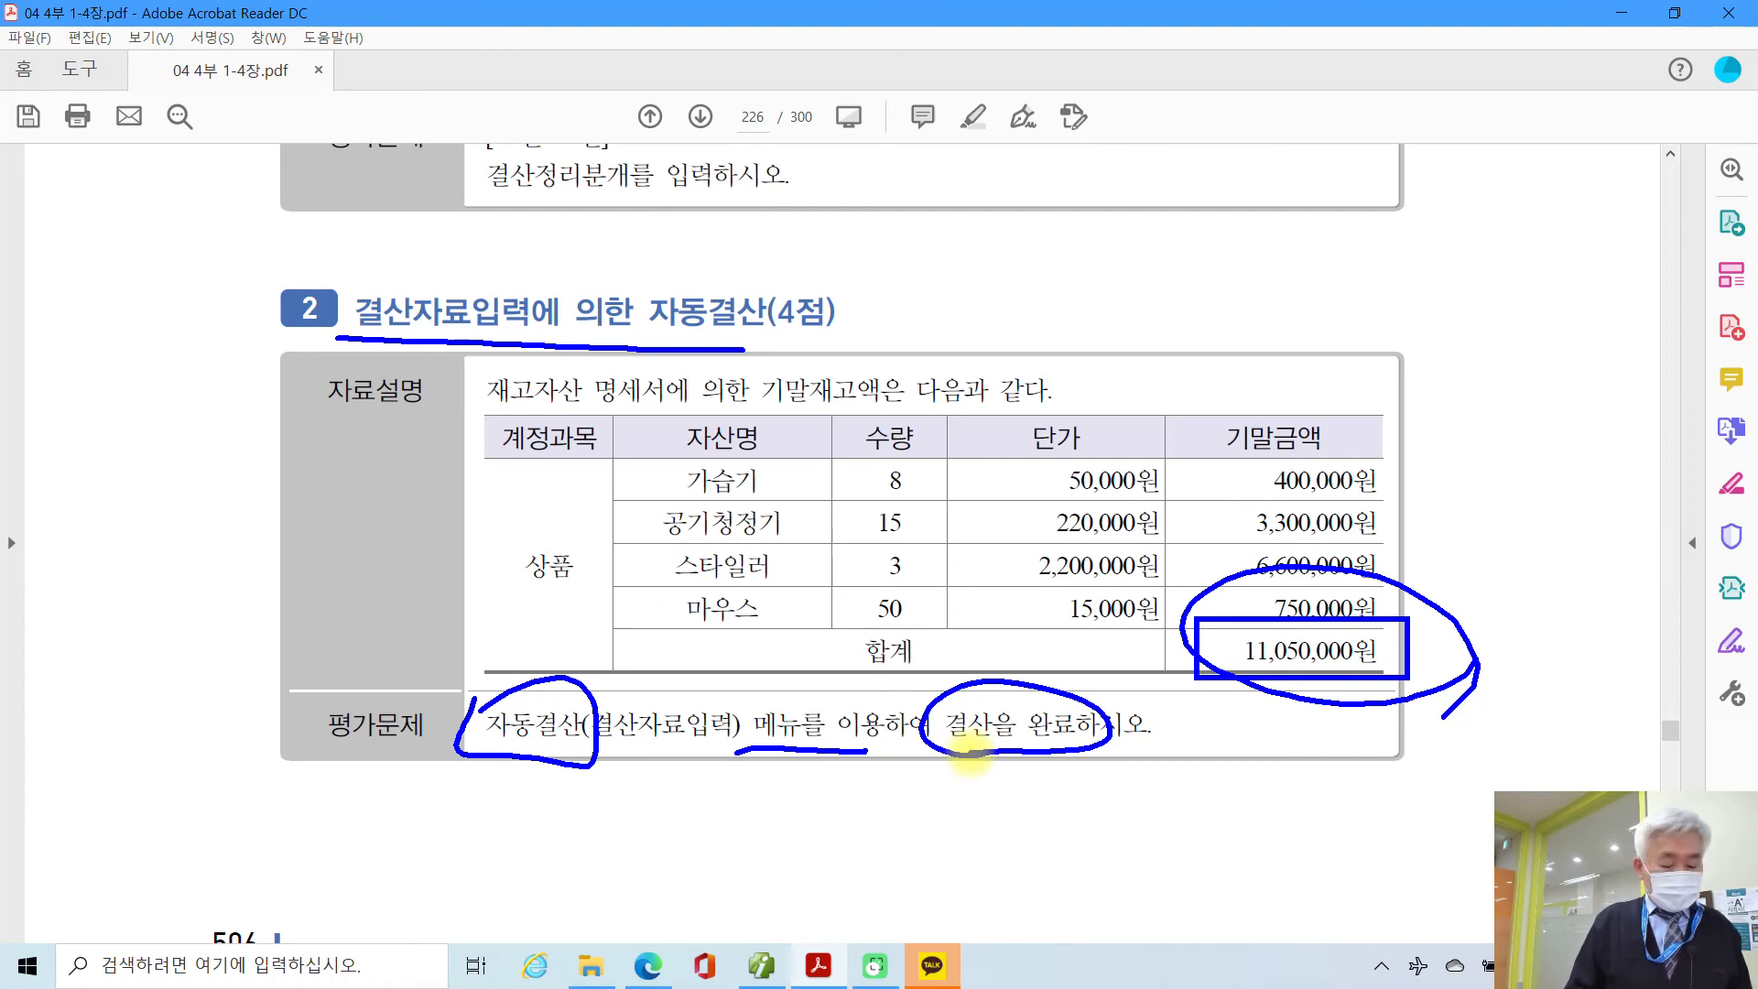
key(Escape)
mouse_move(824, 911)
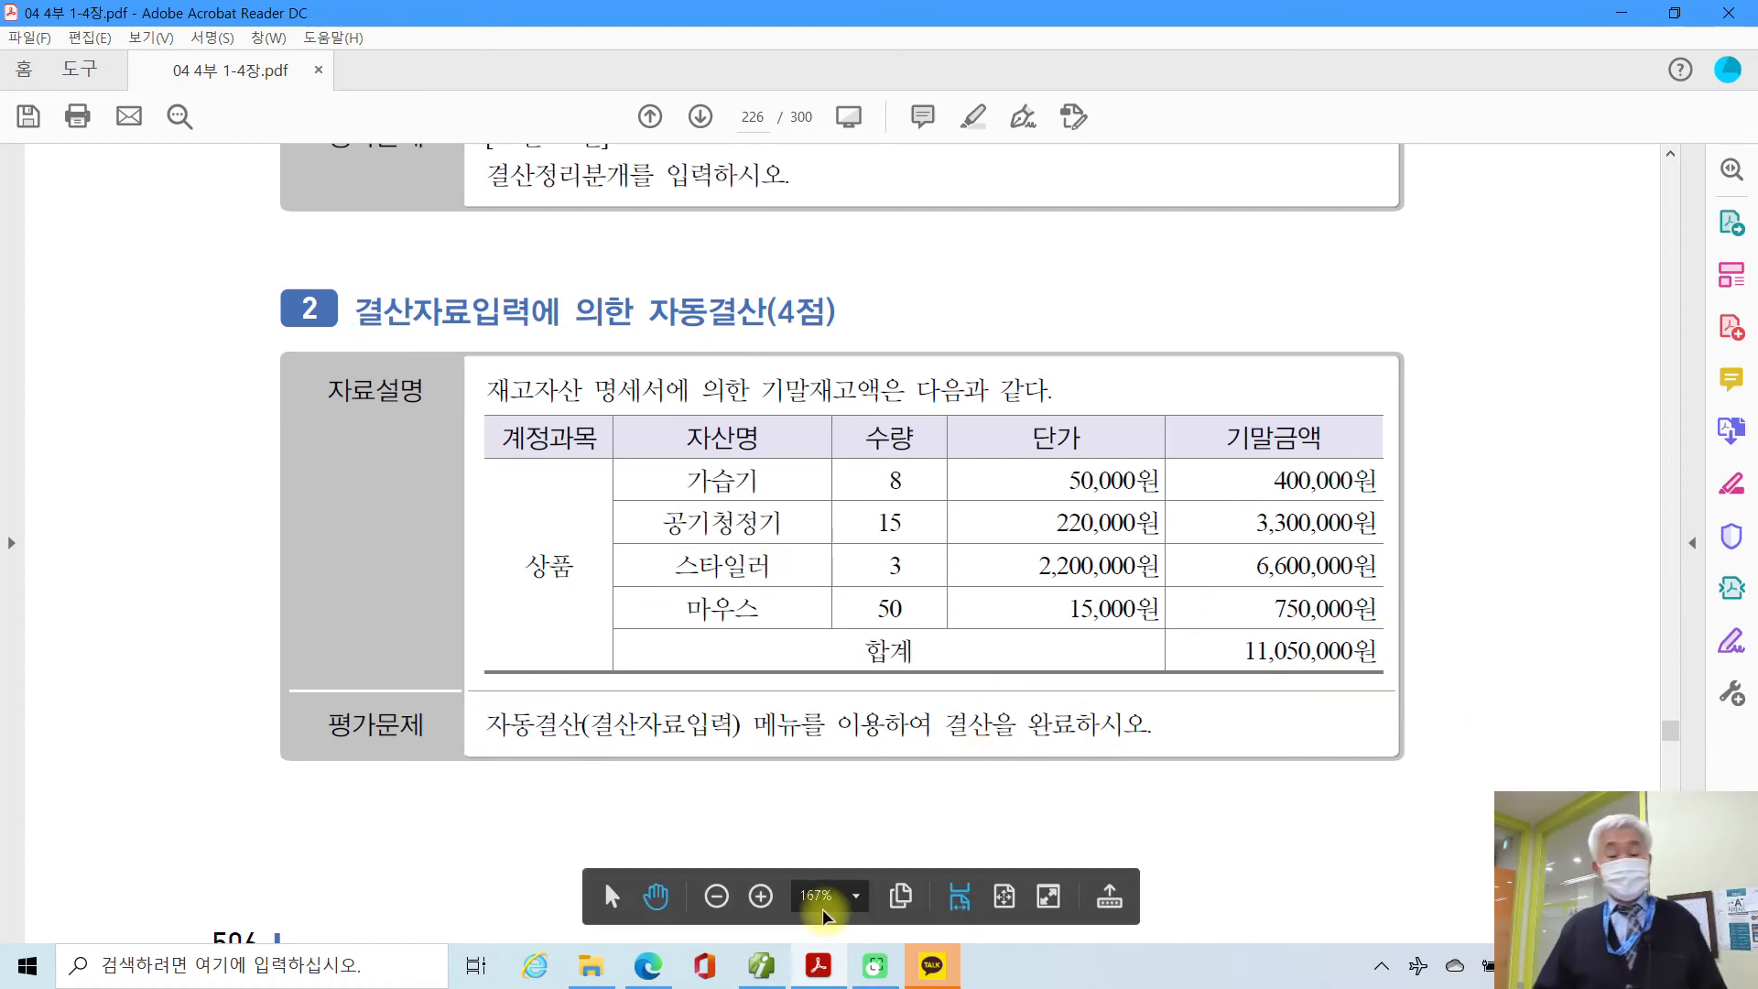
click(761, 966)
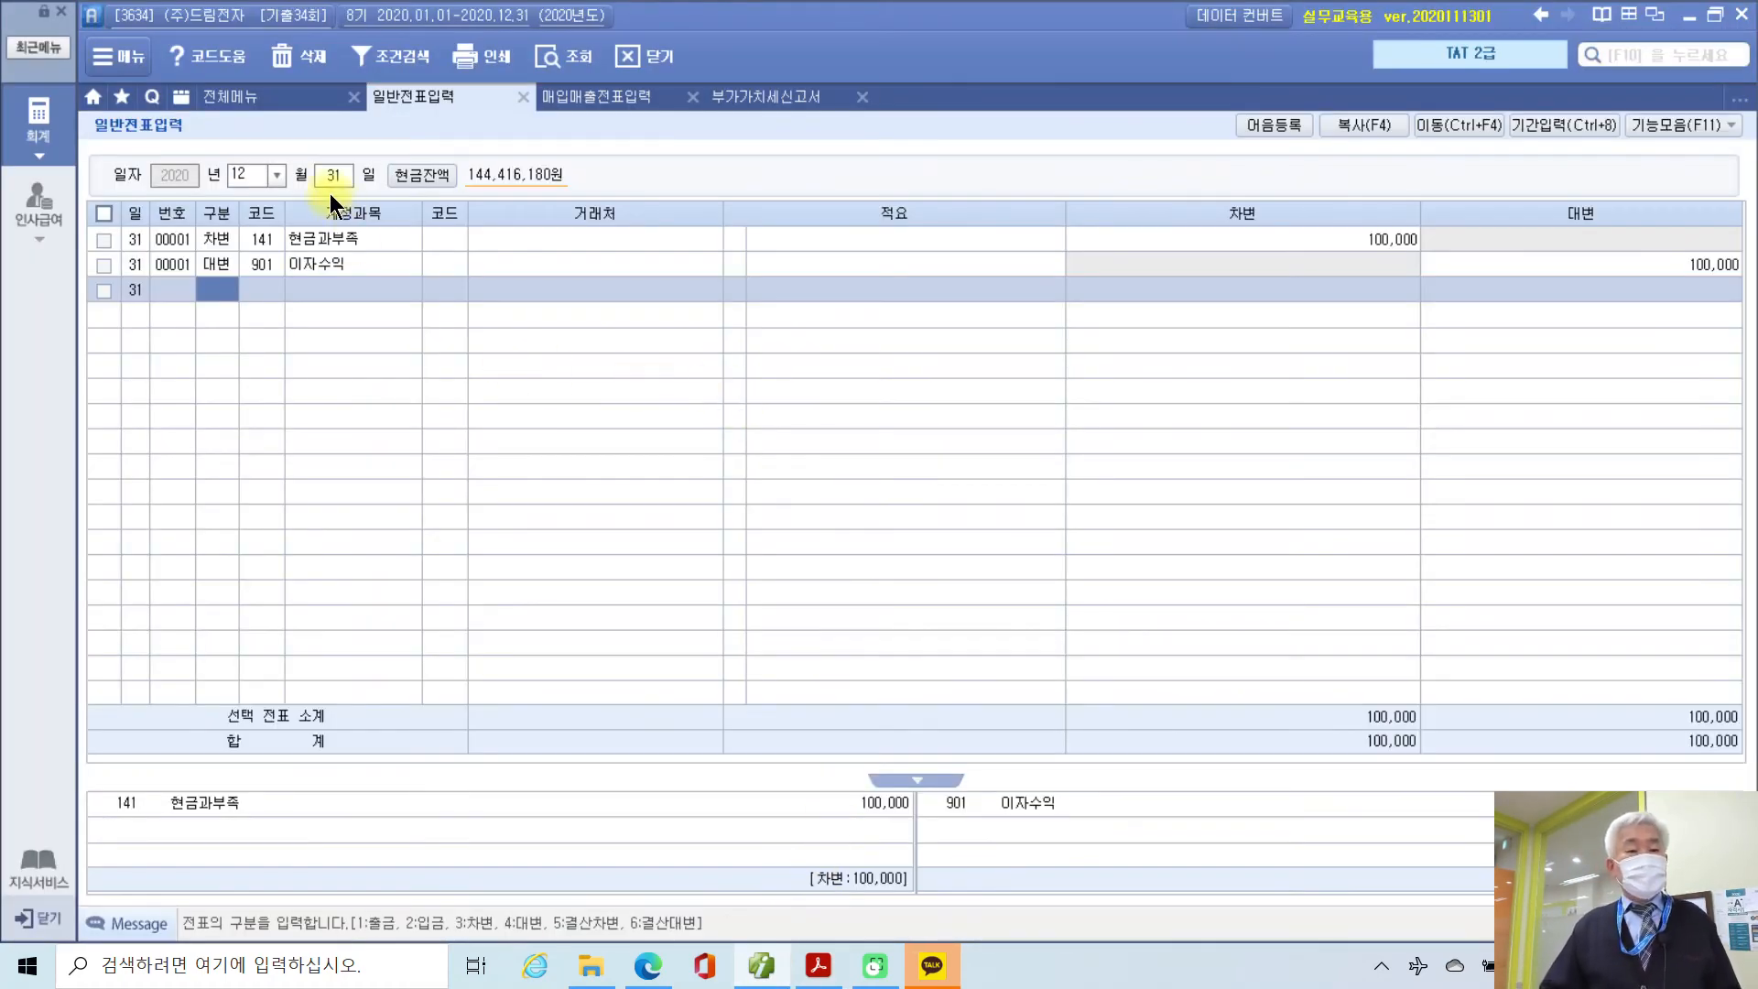
Step: Open 결산자료입력 from the full menu for months 01 to 12
click(278, 97)
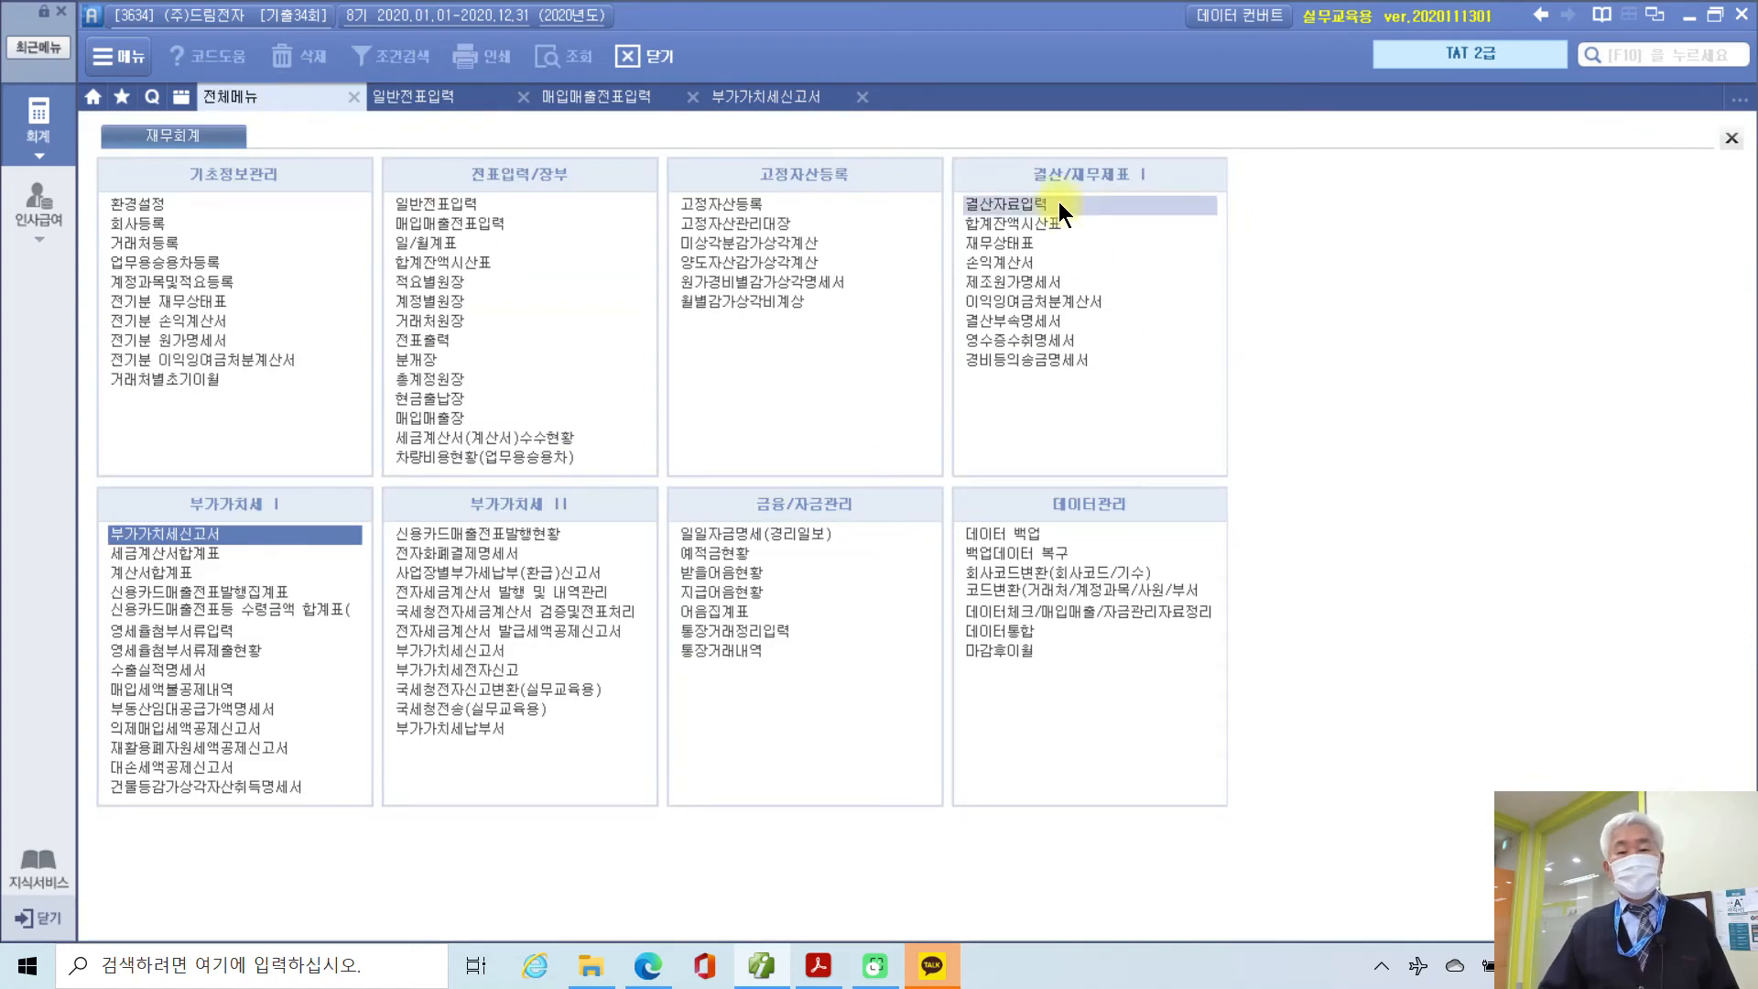
click(1038, 206)
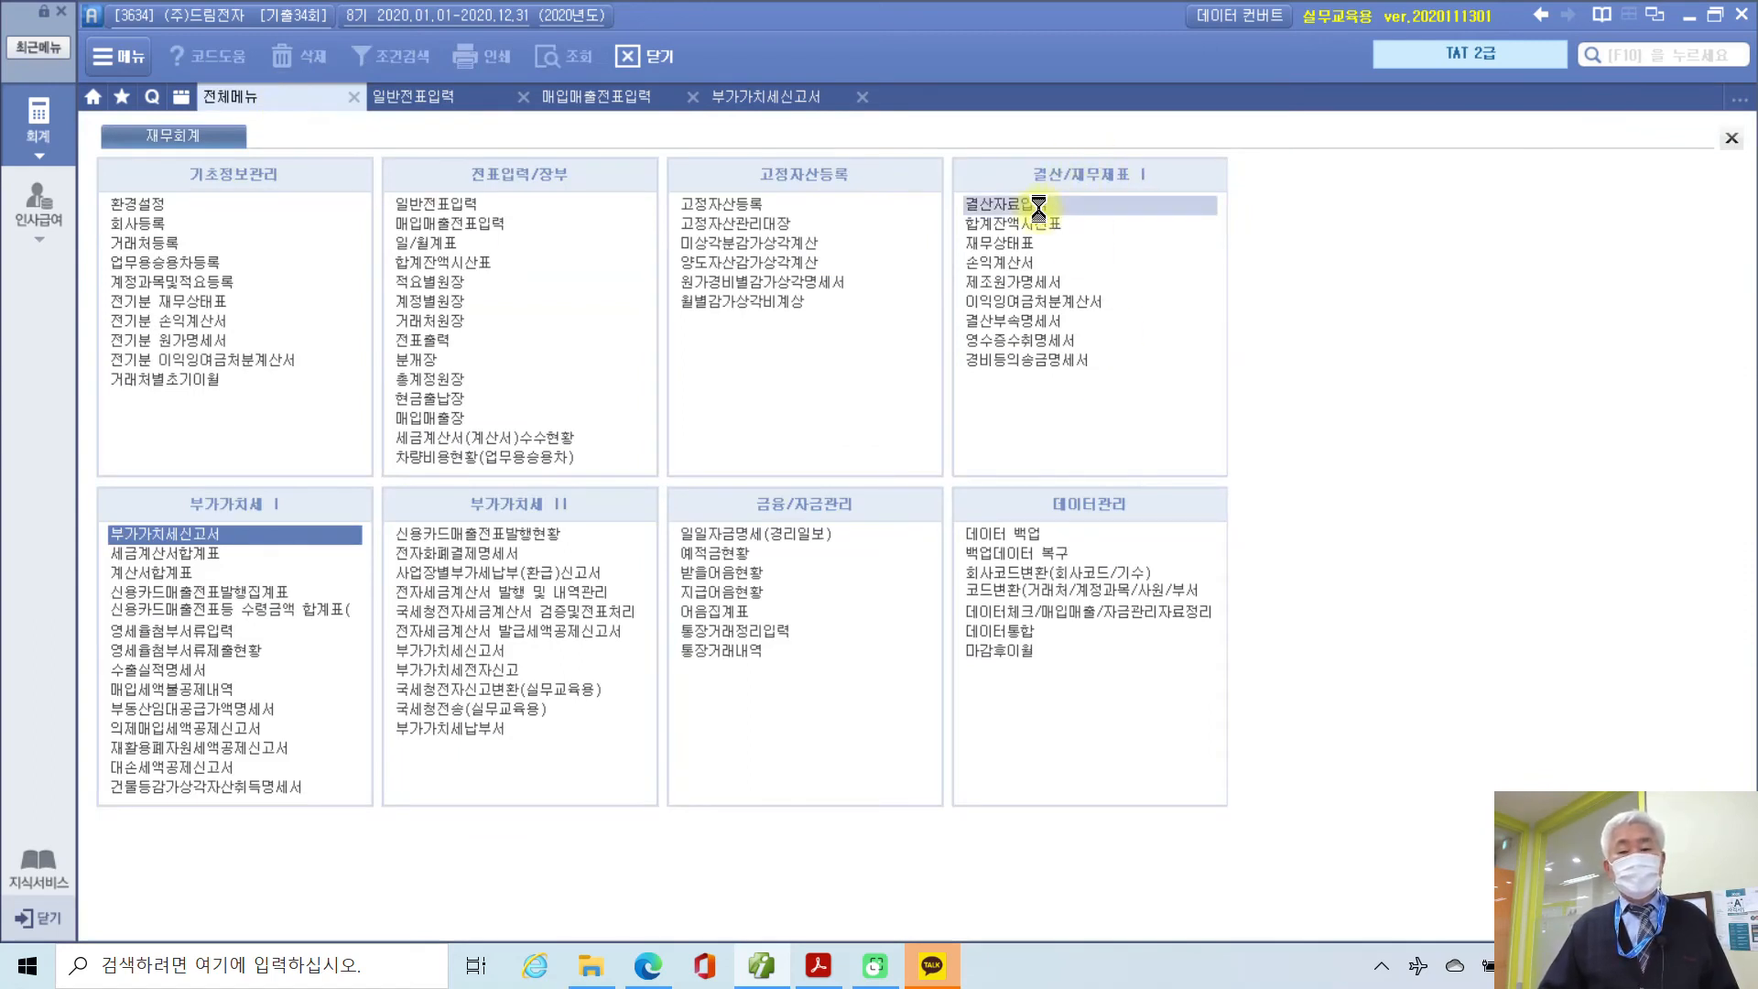
text(1)
key(Return)
text(12)
key(Return)
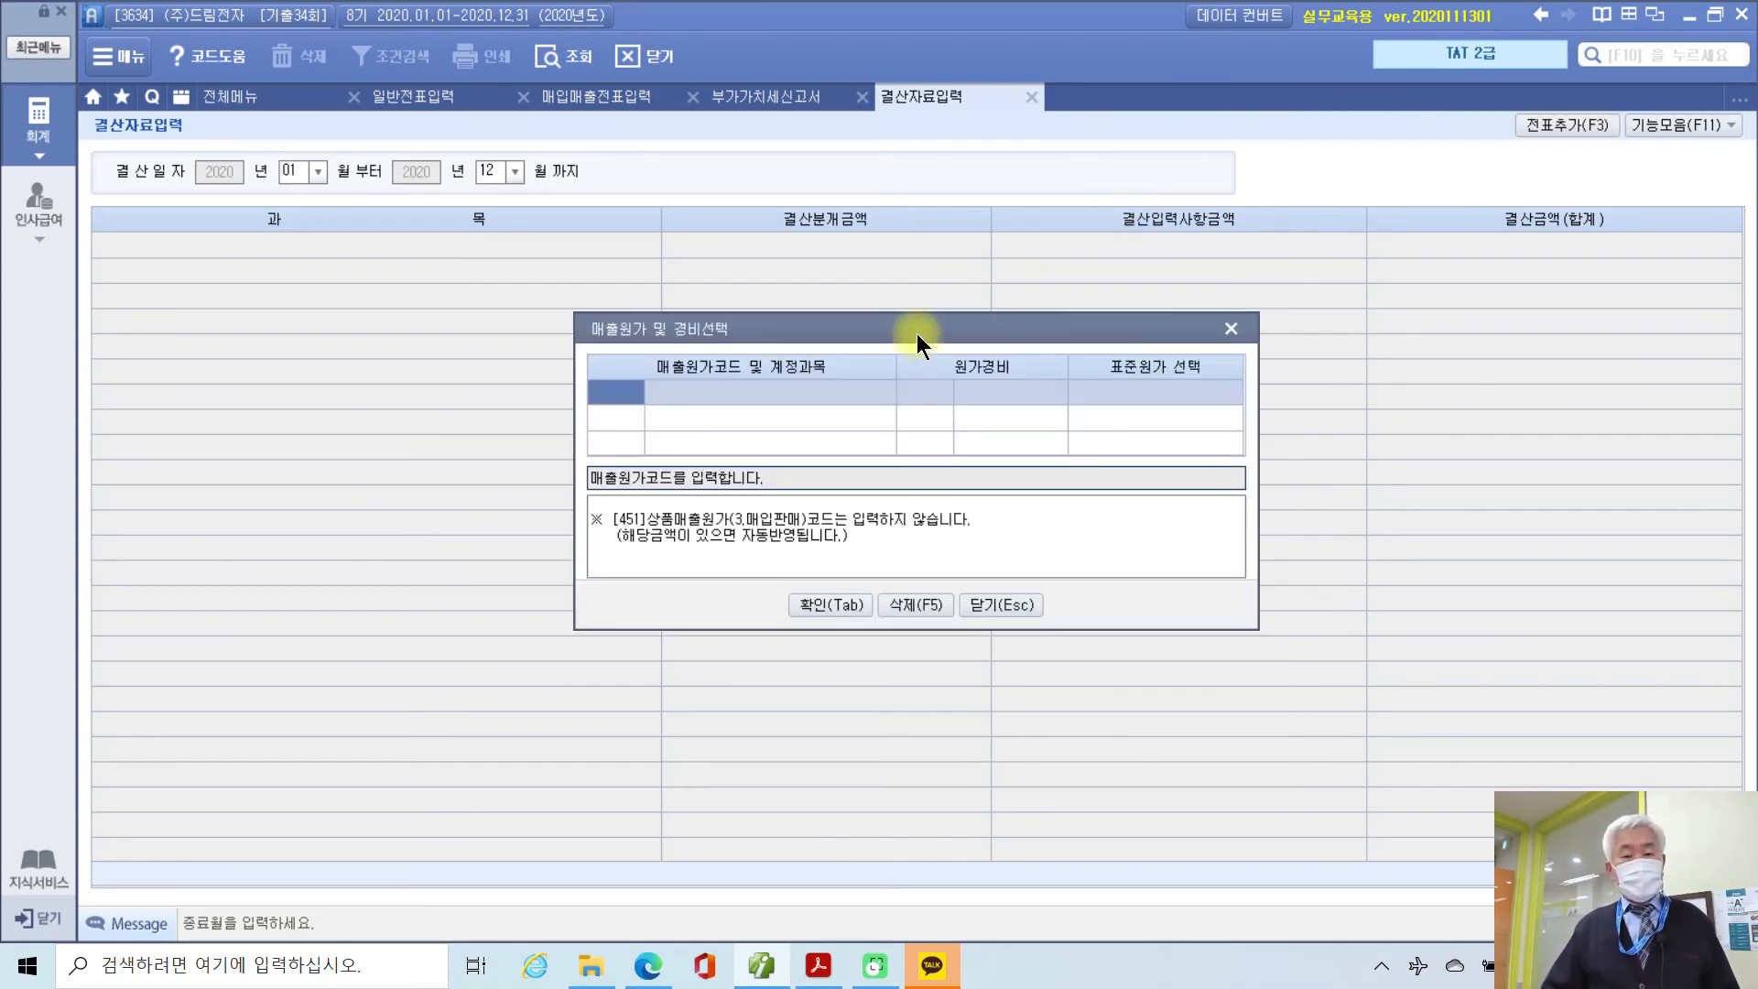
Step: Dismiss the cost-of-sales window and type 11,050,000 into 기말 상품 재고액
drag(916, 333, 791, 332)
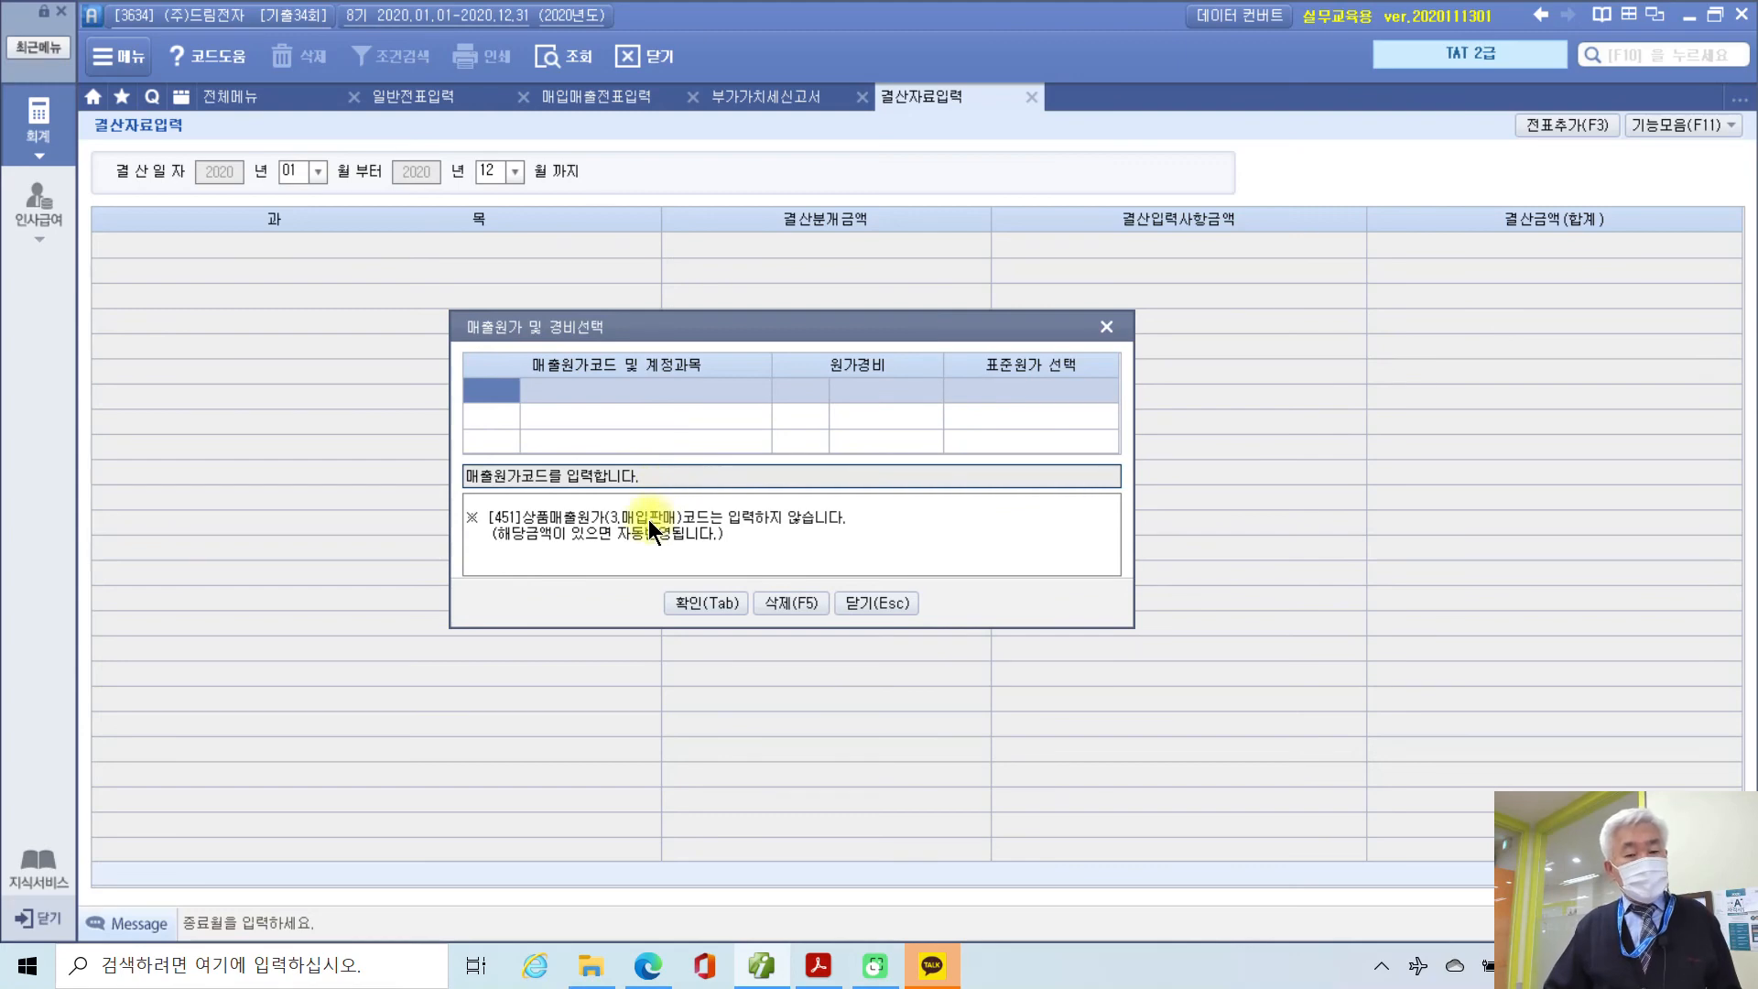
click(693, 606)
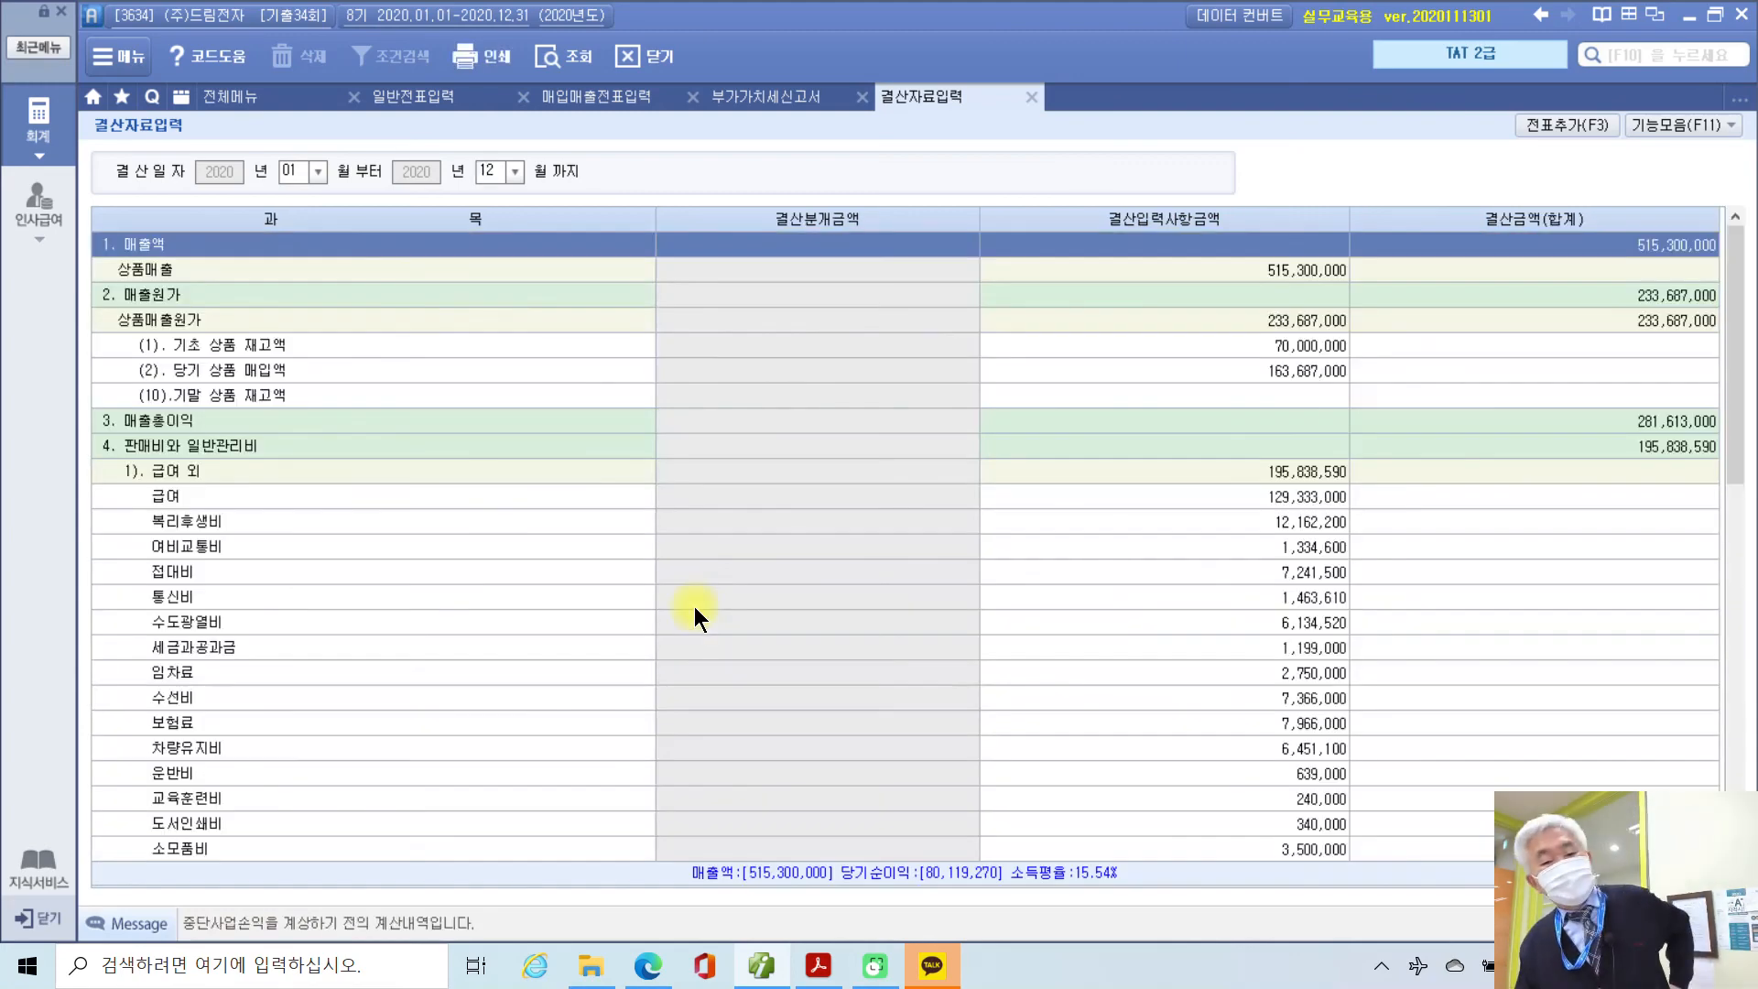
click(206, 397)
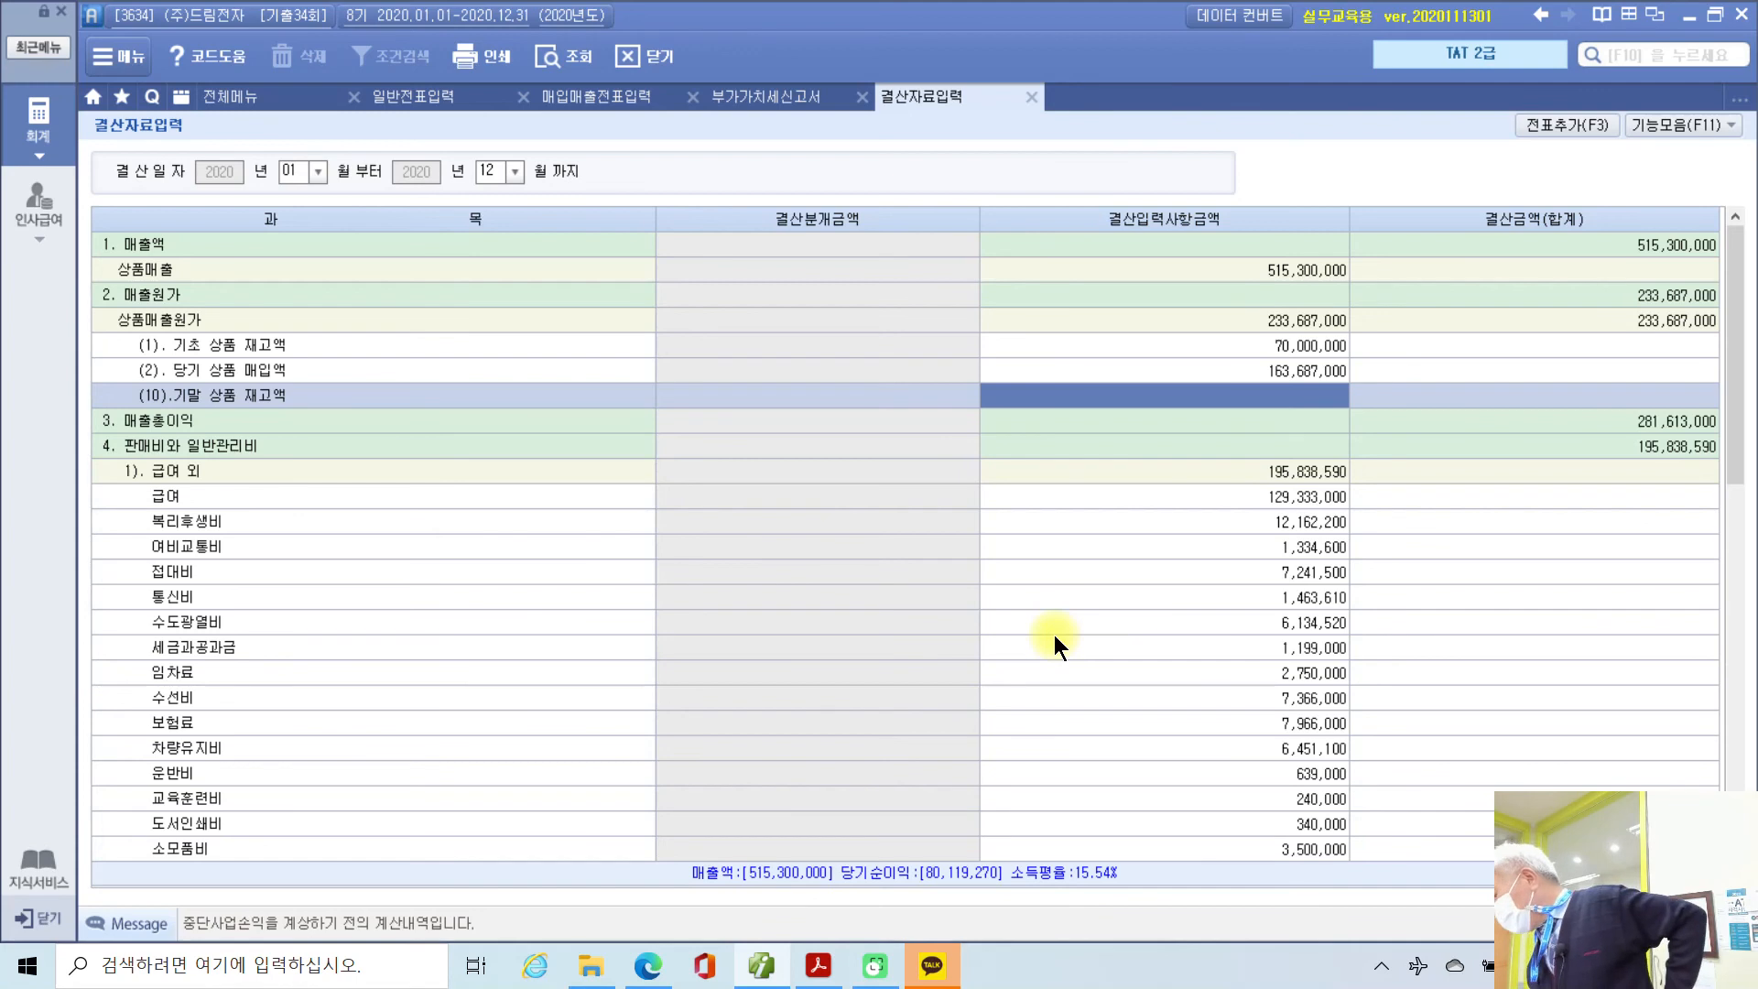
text(11)
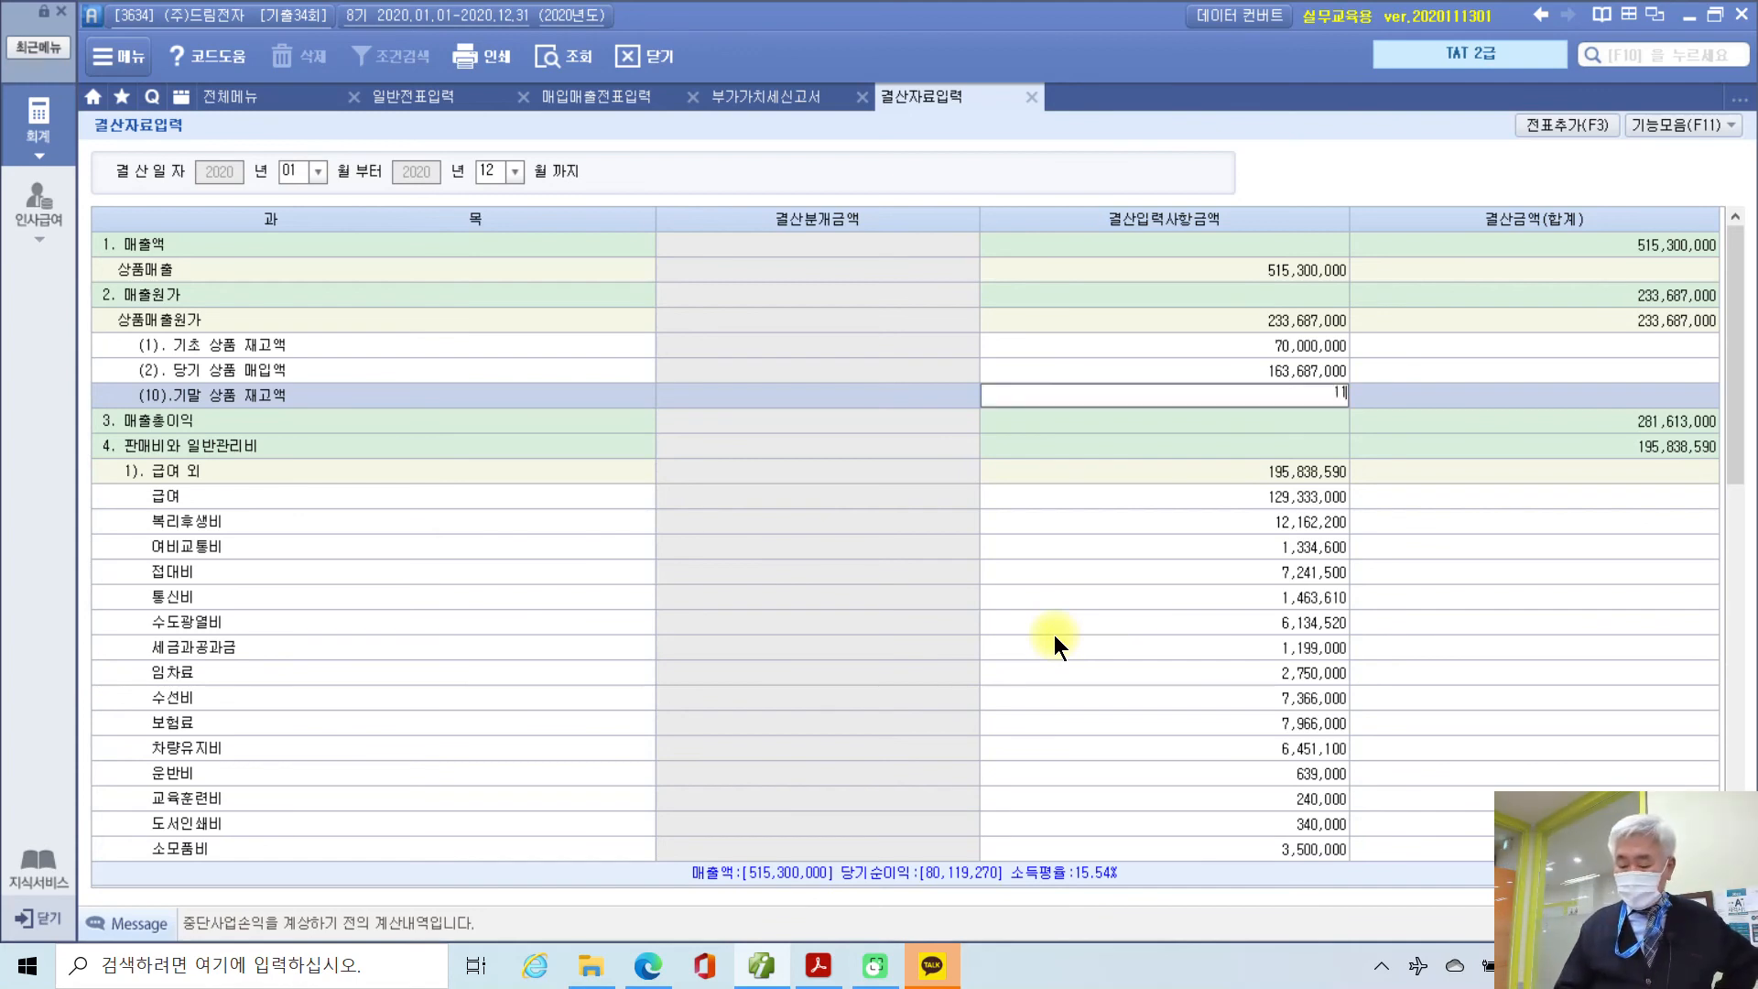
text(,050,000)
Step: Commit 11,050,000 ending inventory (상품매출원가 222,637,000) and add closing entries via 전표추가
key(Return)
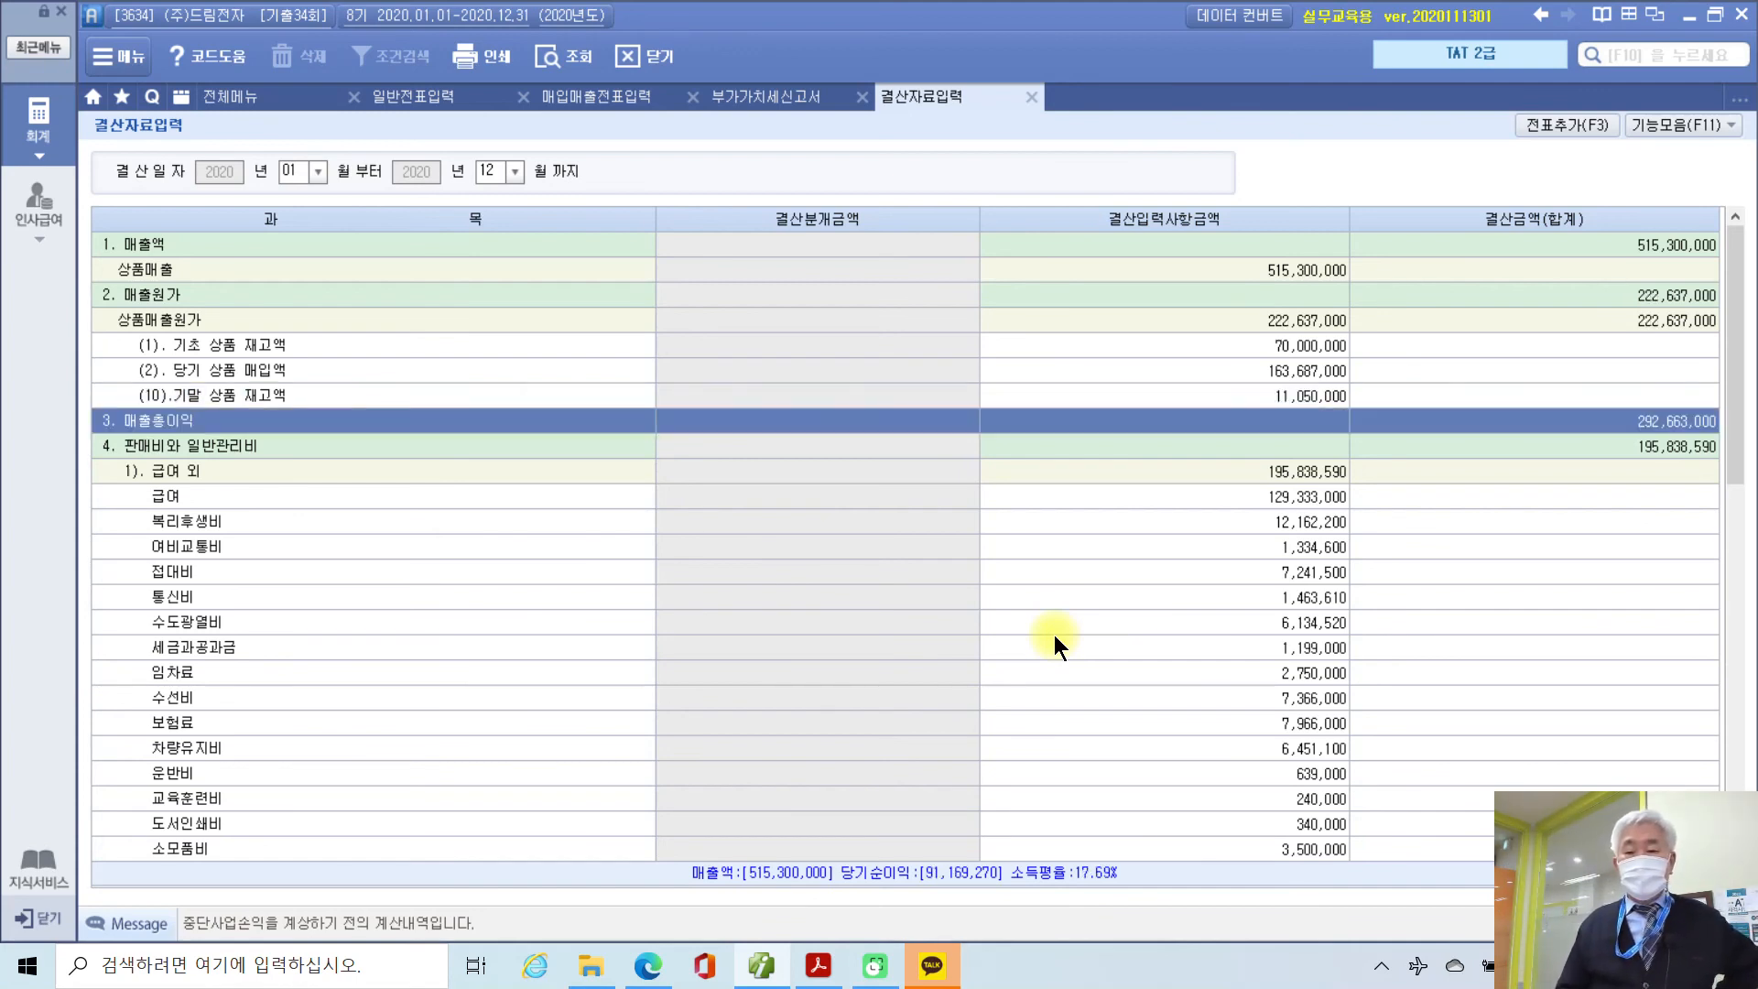
click(1308, 318)
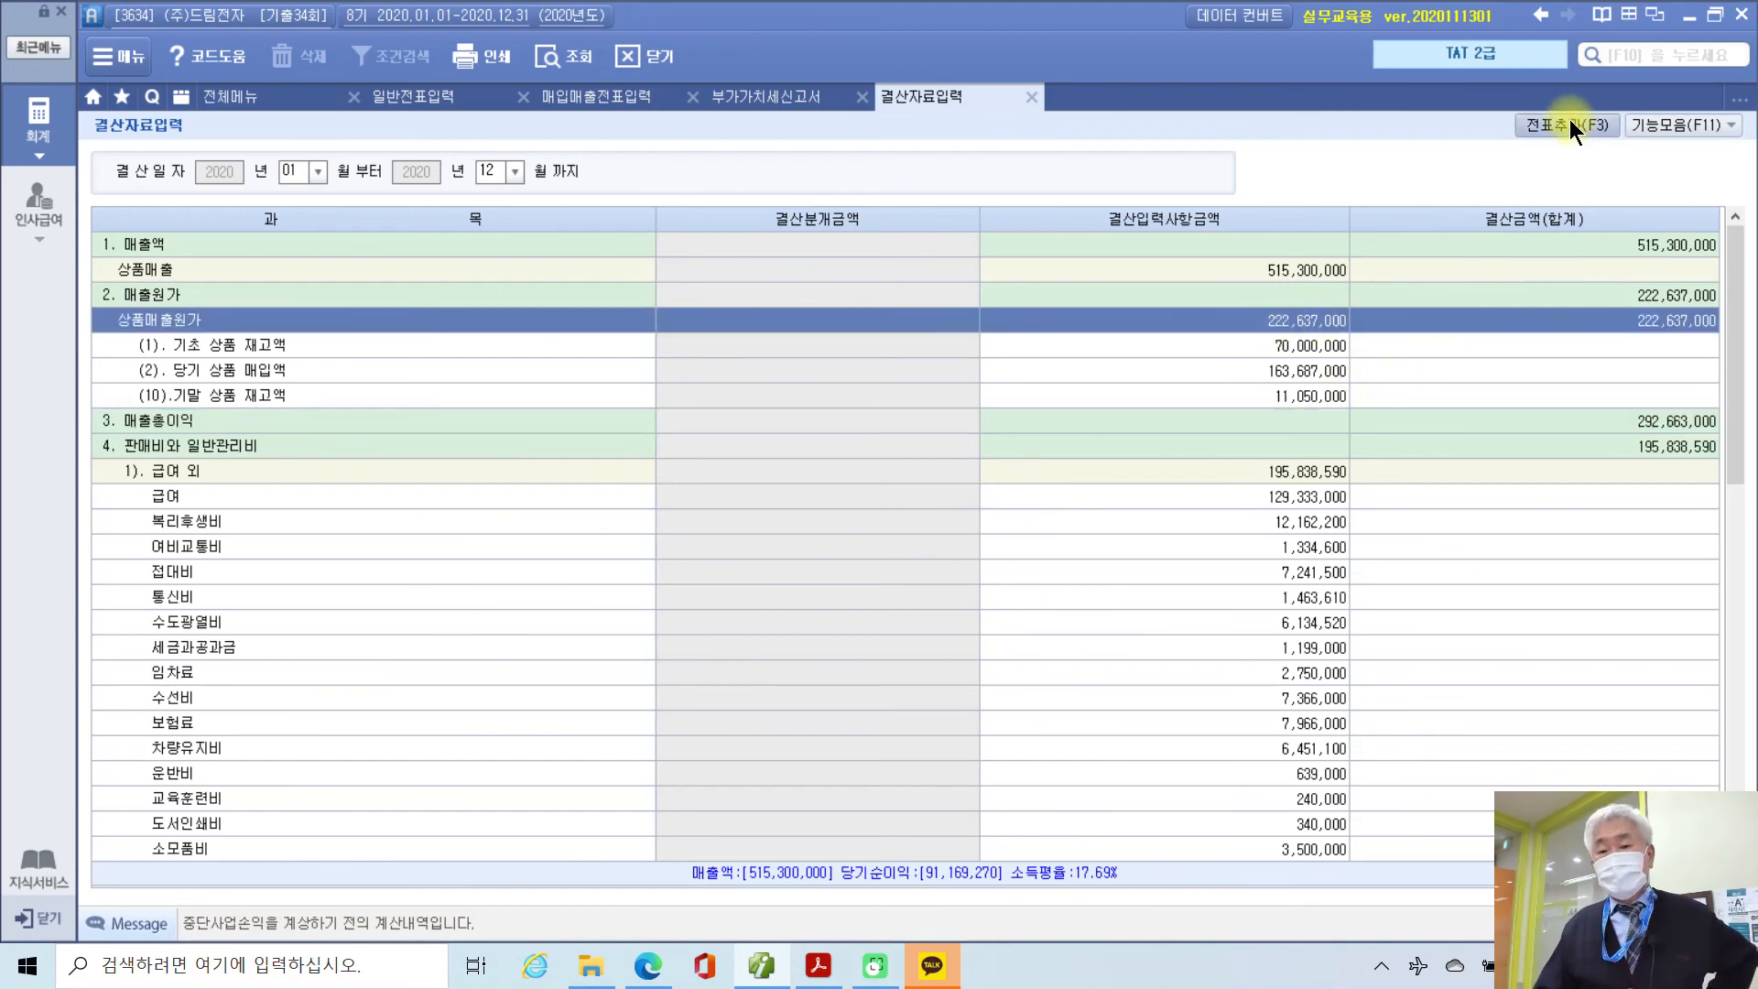
click(1534, 125)
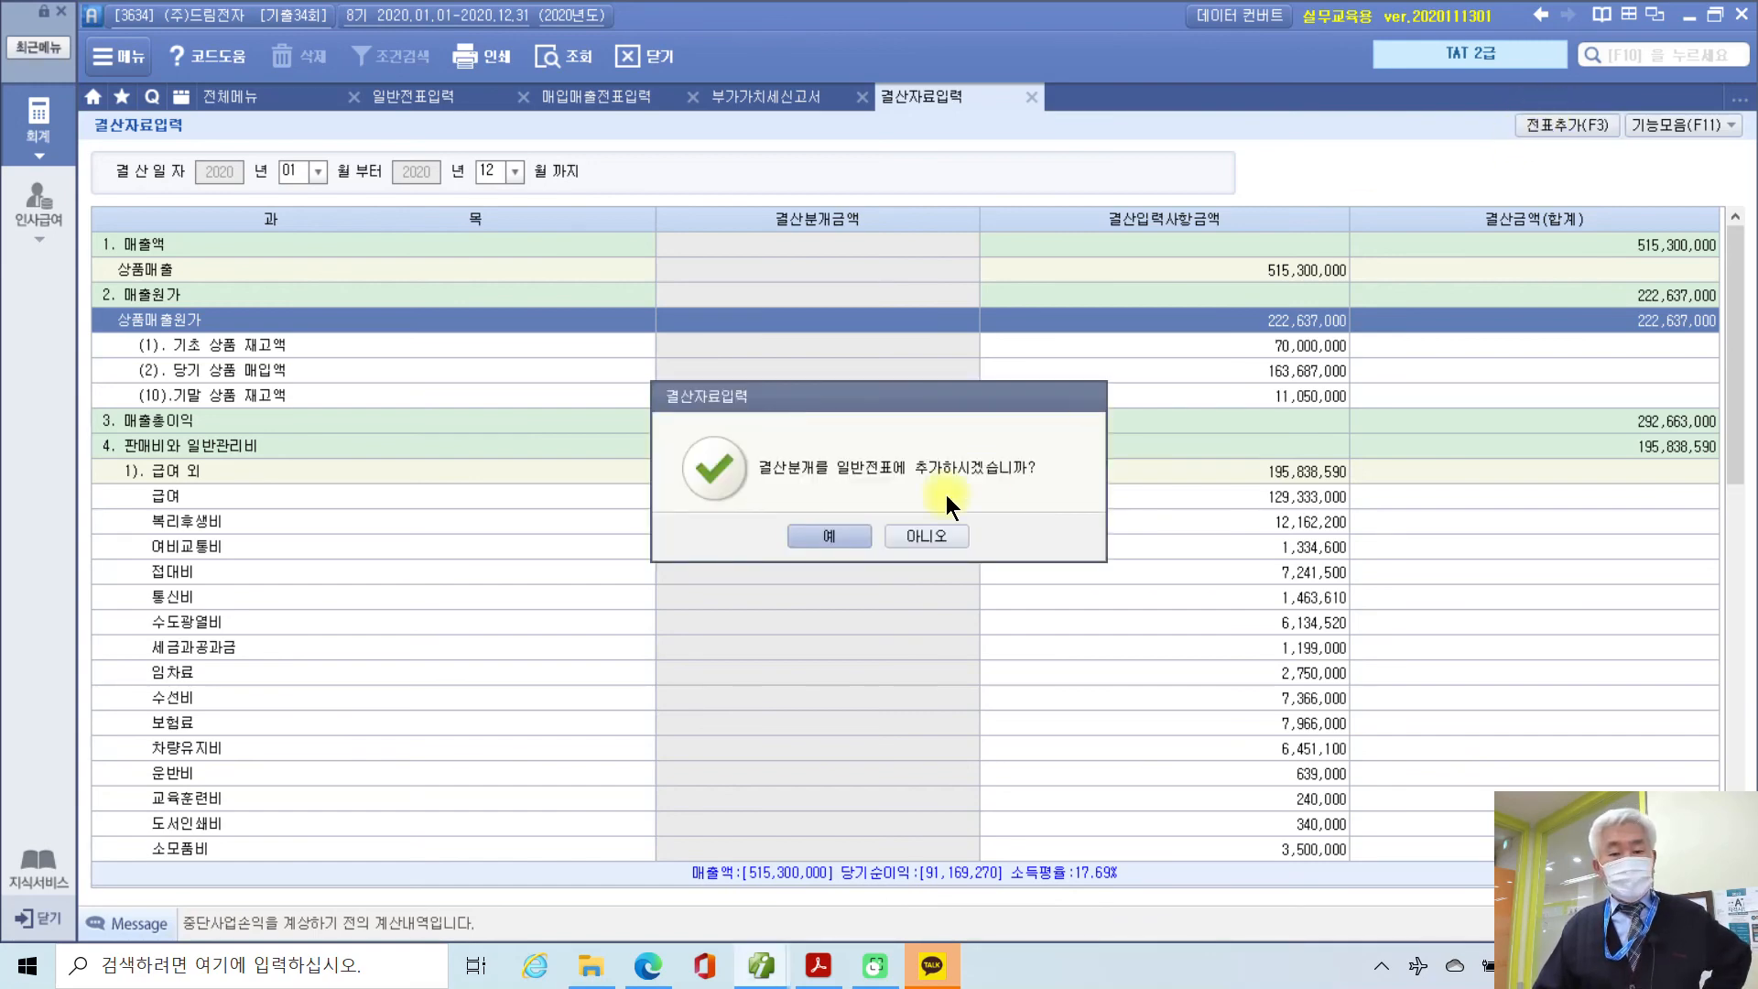
click(834, 538)
click(877, 535)
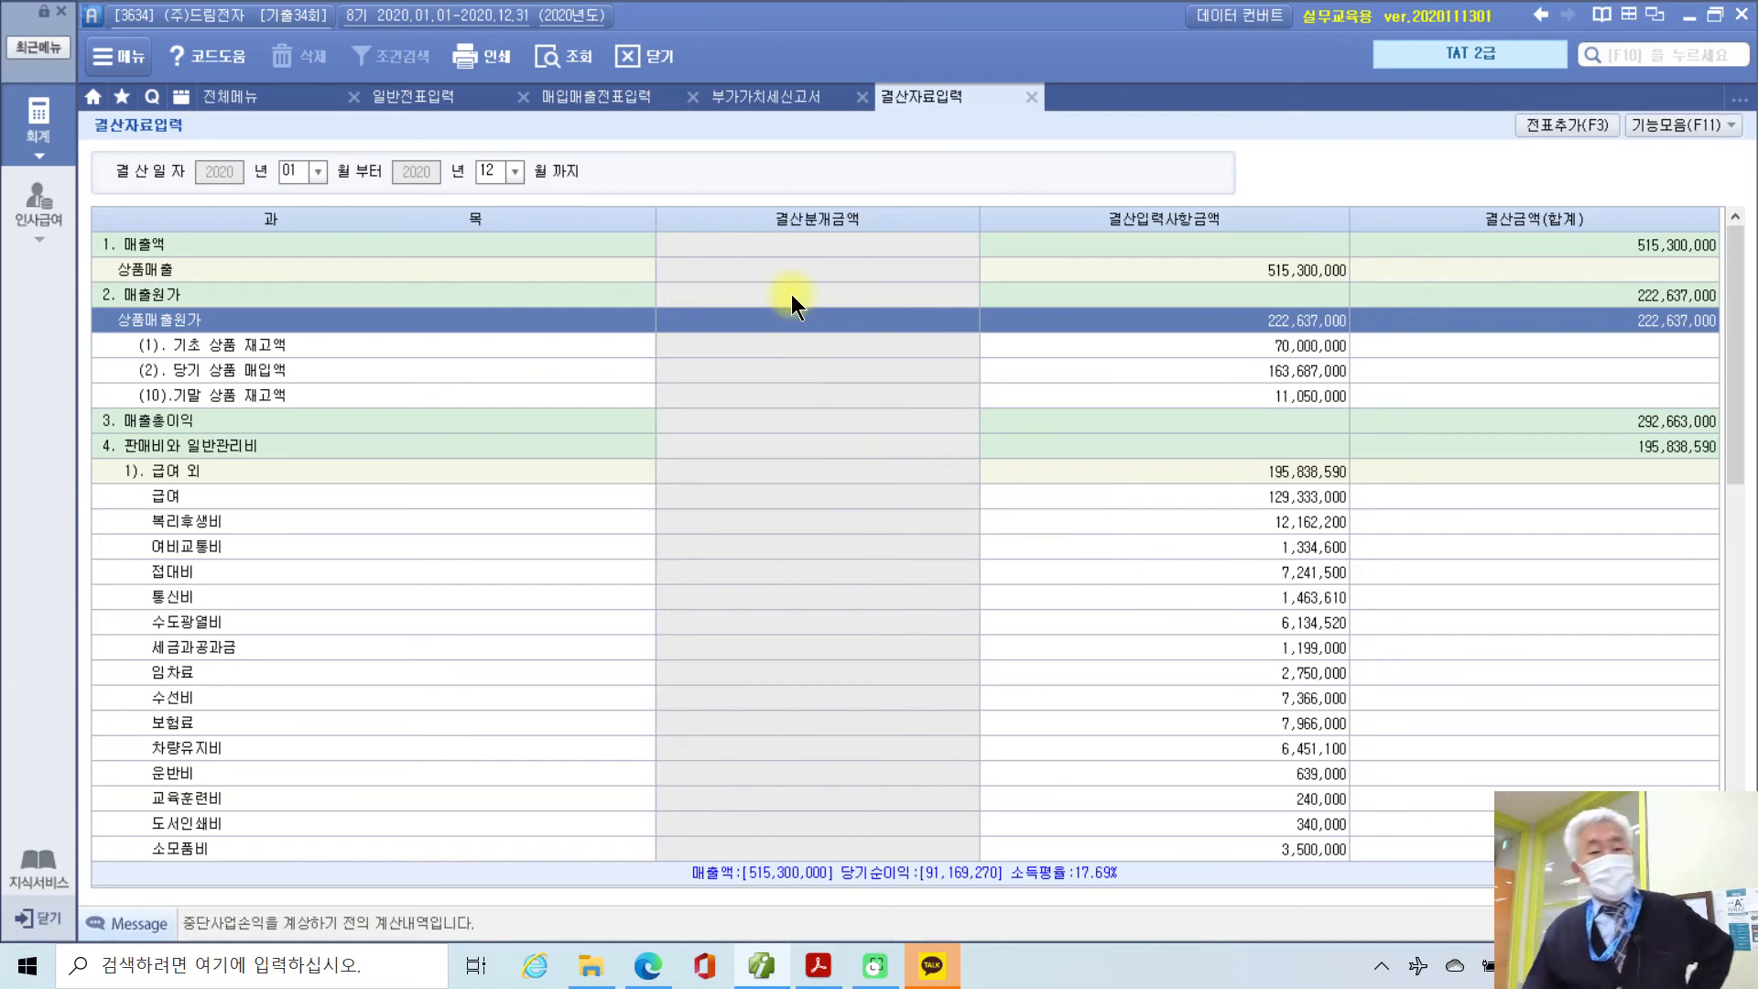
click(401, 90)
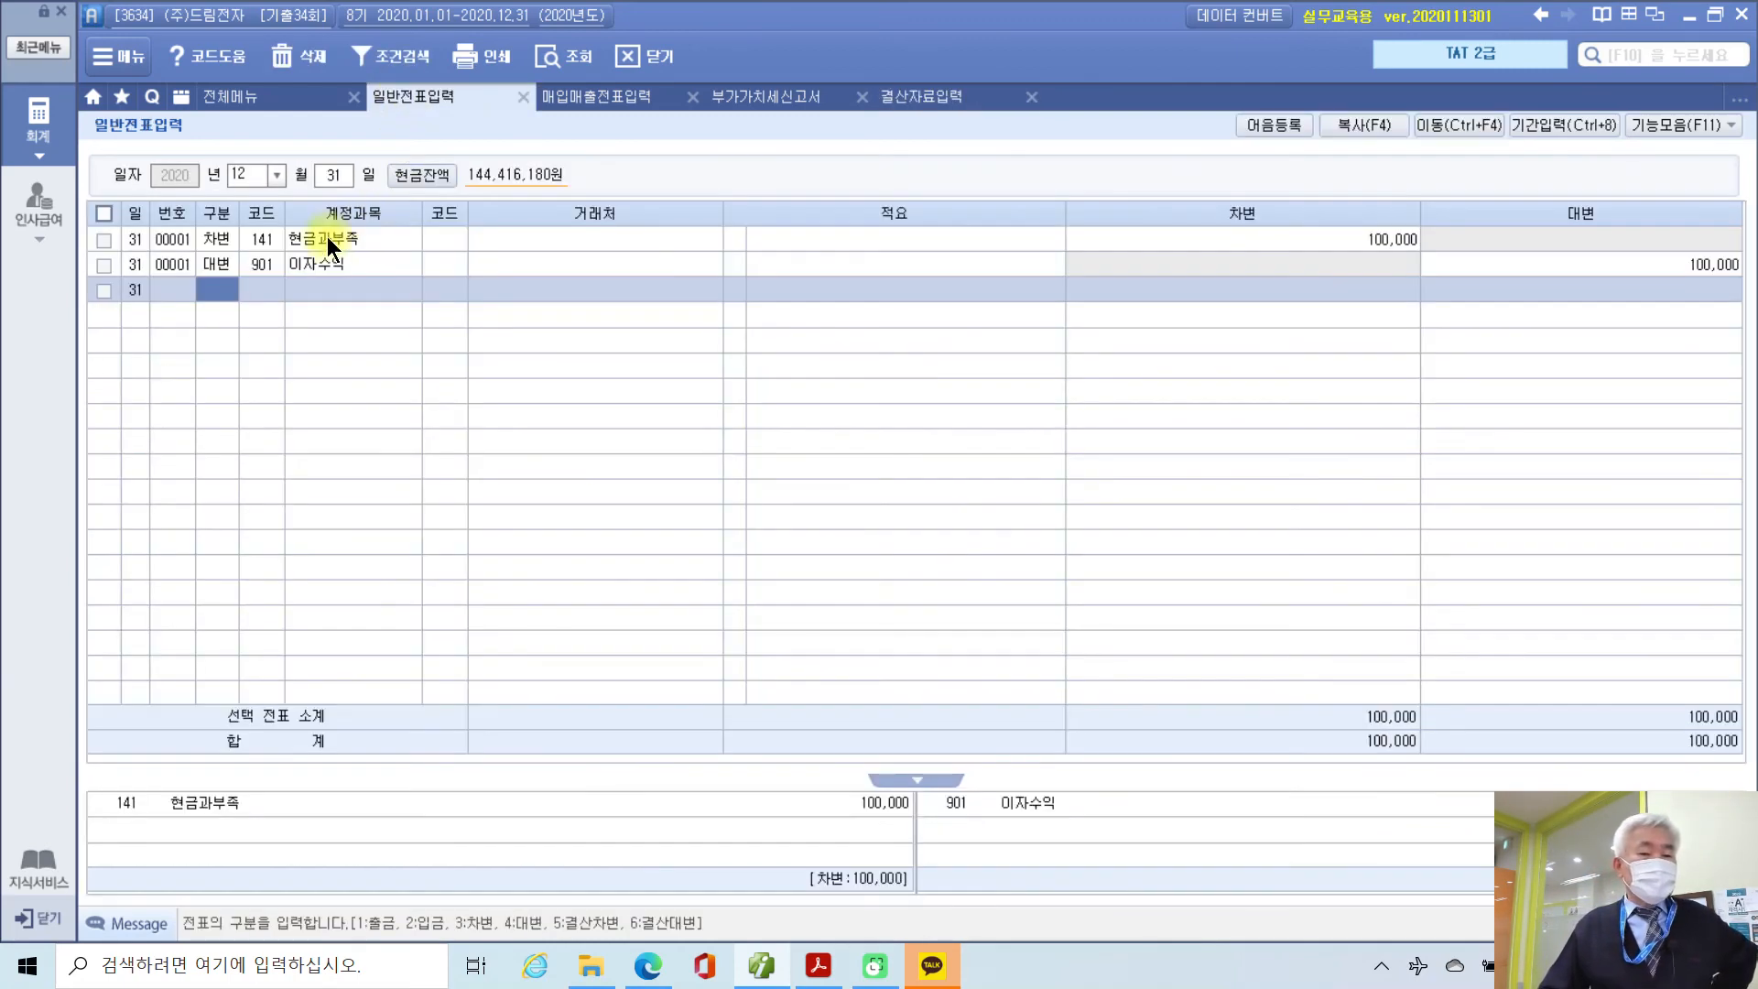
Step: Refresh the journal and review Dec 31 voucher 00002: 상품매출원가 debit, 상품 credit, 222,637,000
click(566, 53)
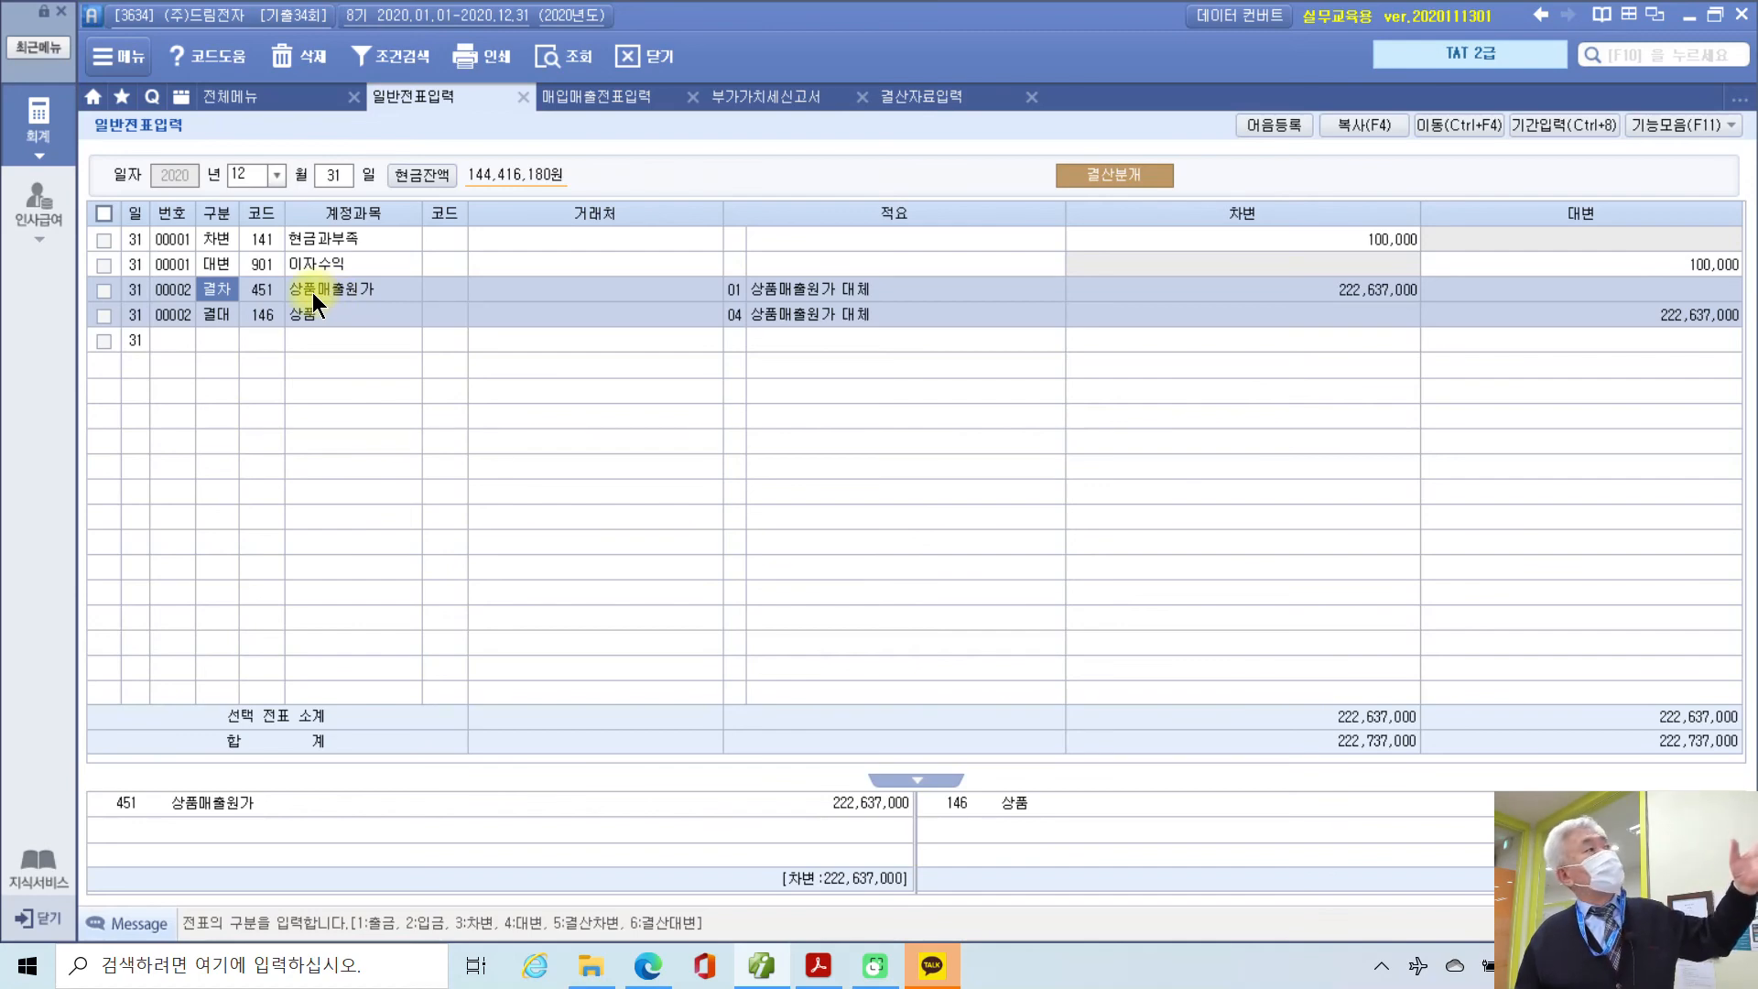
click(308, 316)
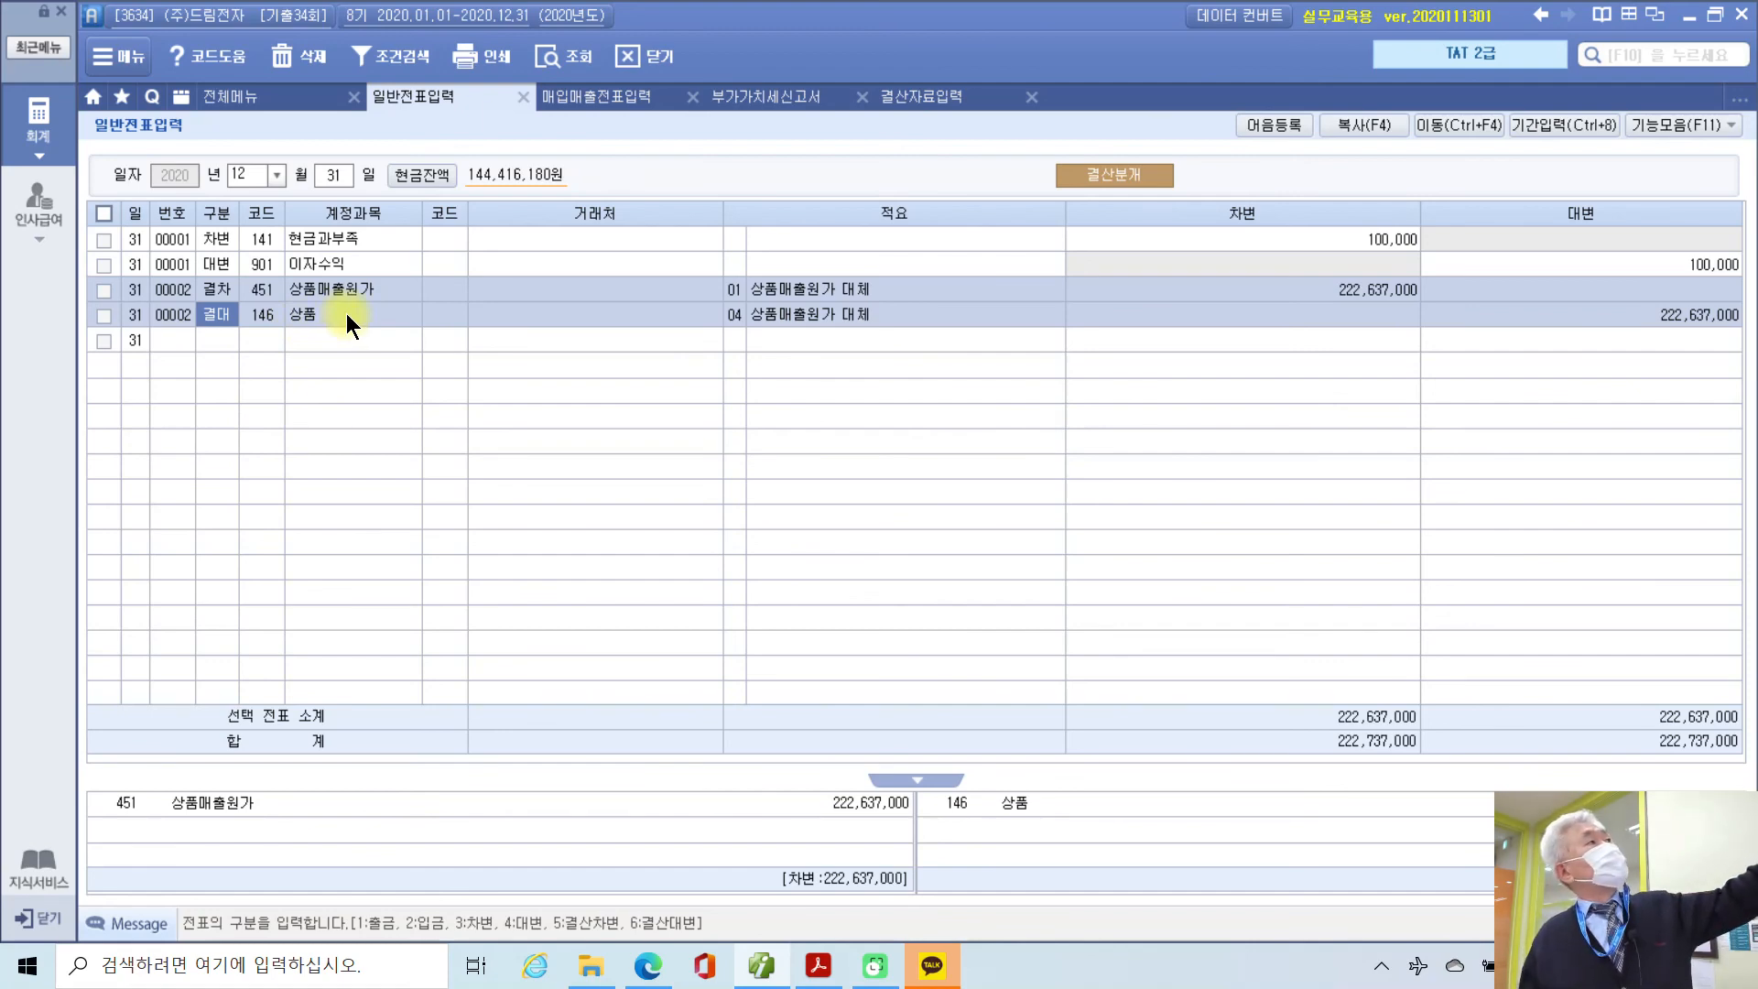
click(381, 284)
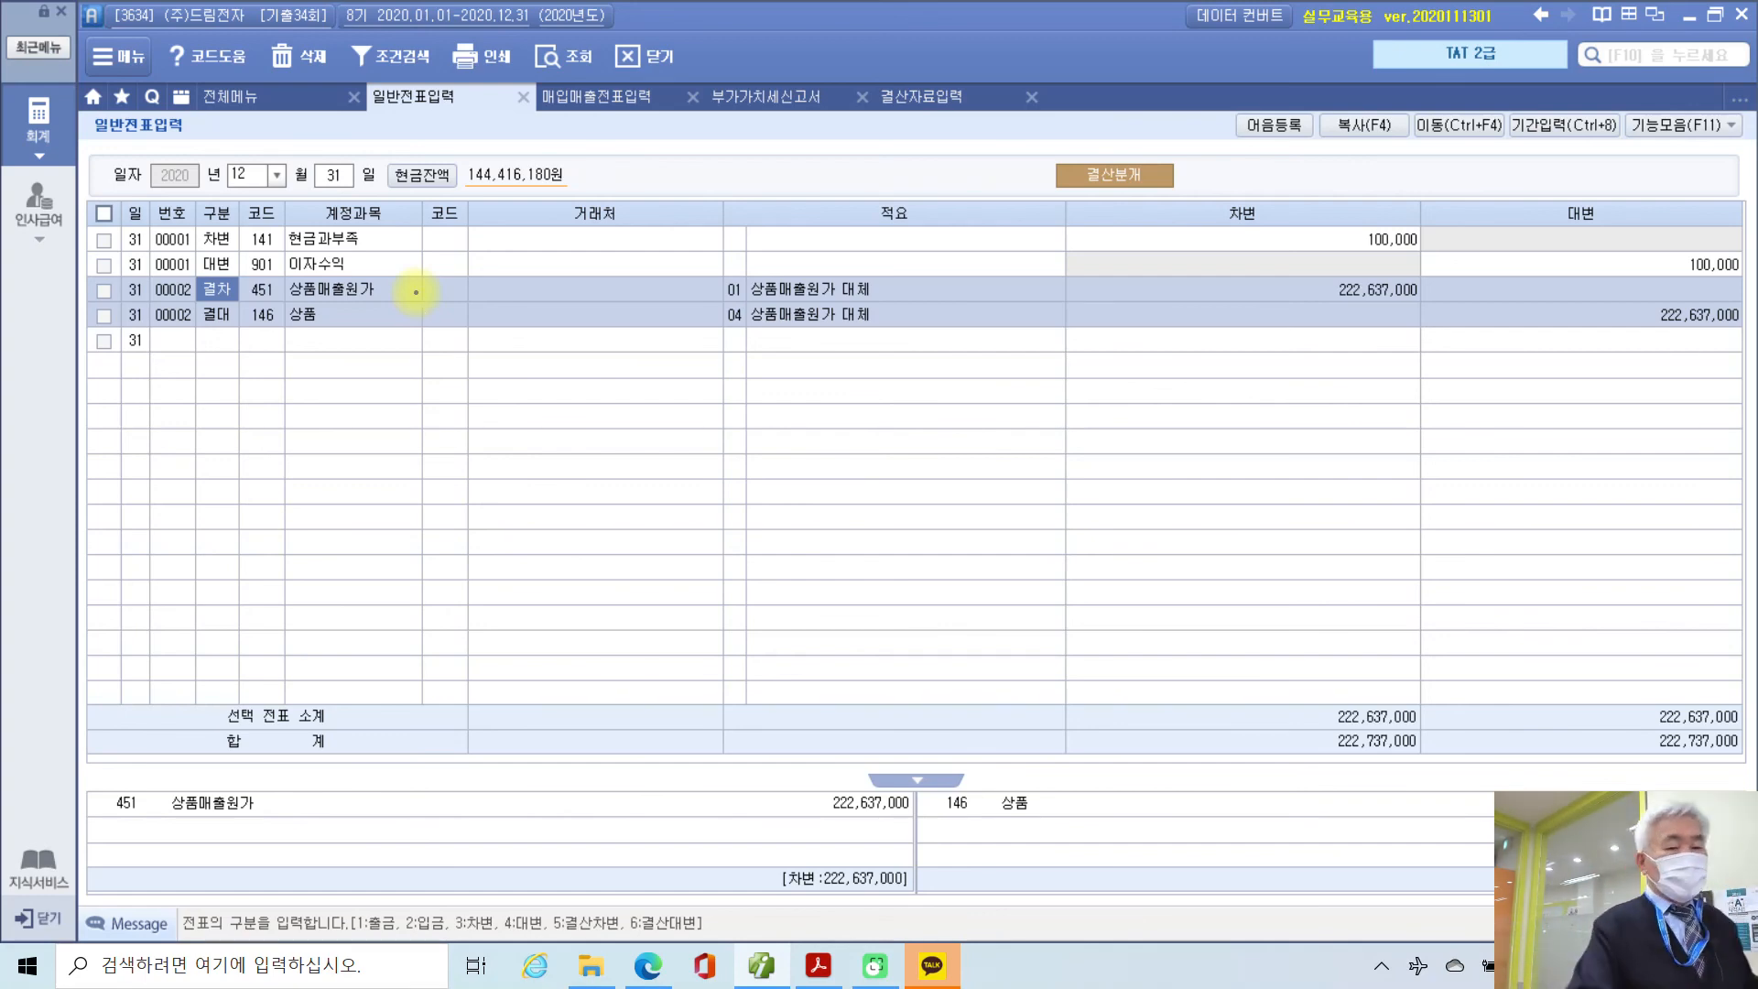
mouse_move(280, 279)
mouse_down()
mouse_move(316, 318)
mouse_move(261, 267)
mouse_move(266, 341)
mouse_move(374, 331)
mouse_move(275, 305)
mouse_up()
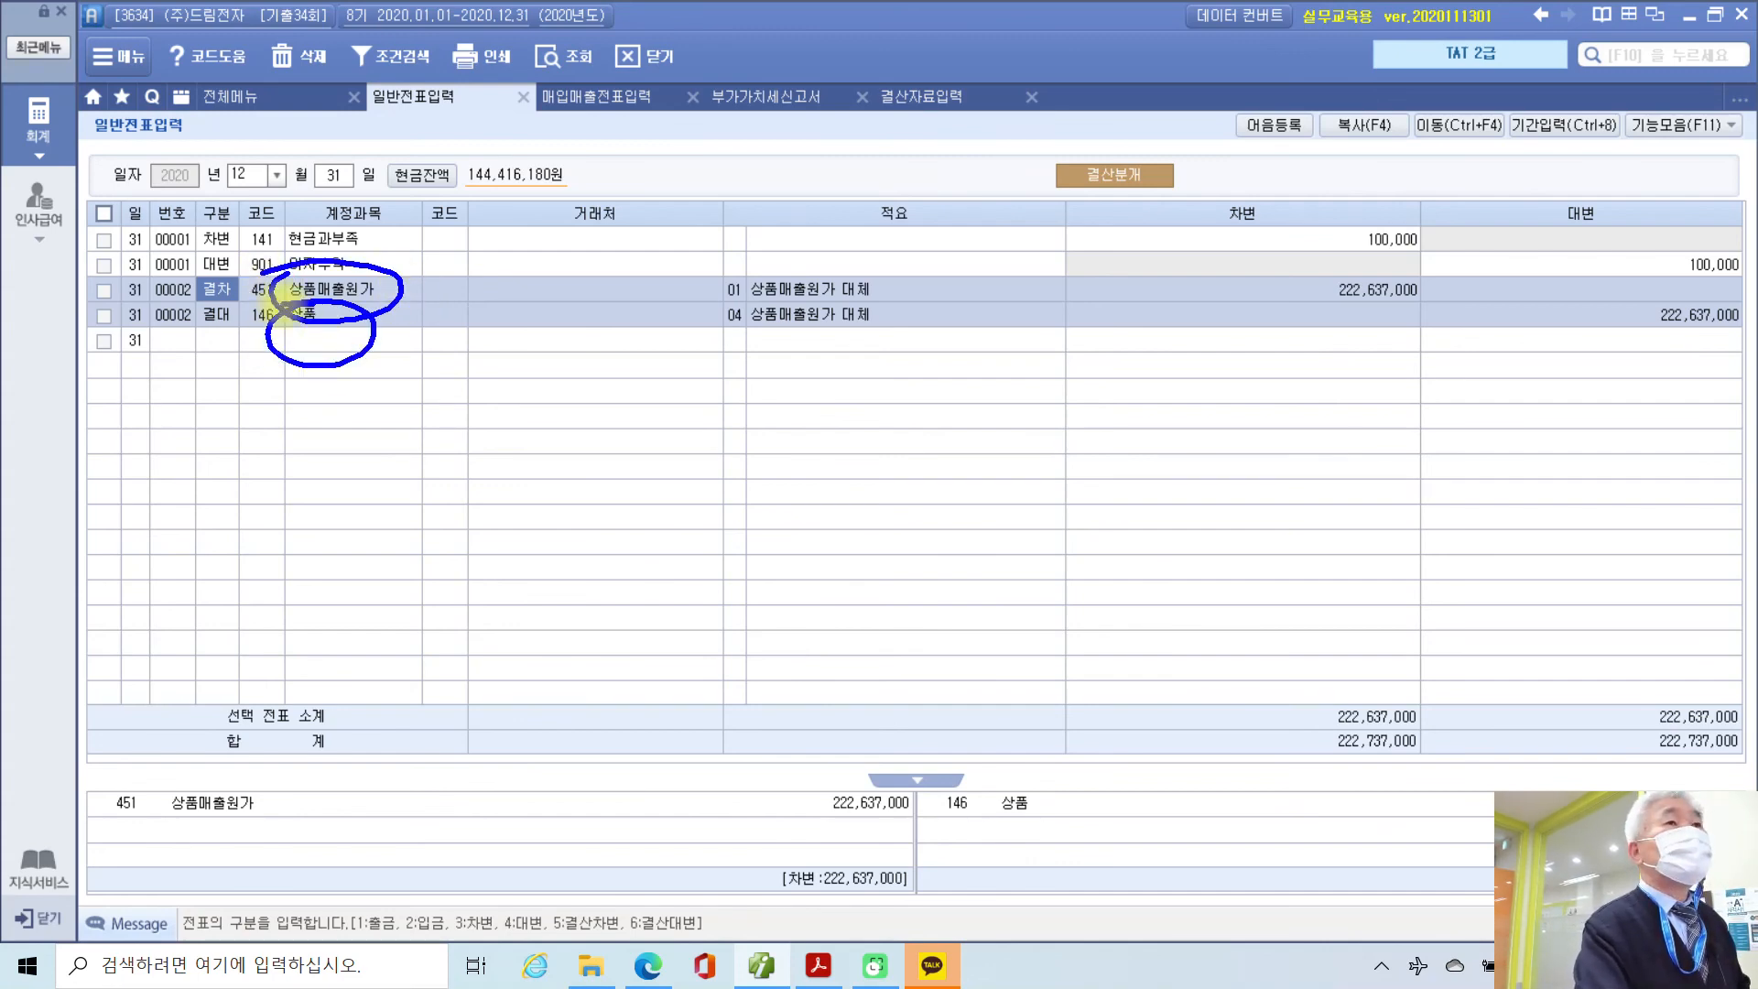
key(Escape)
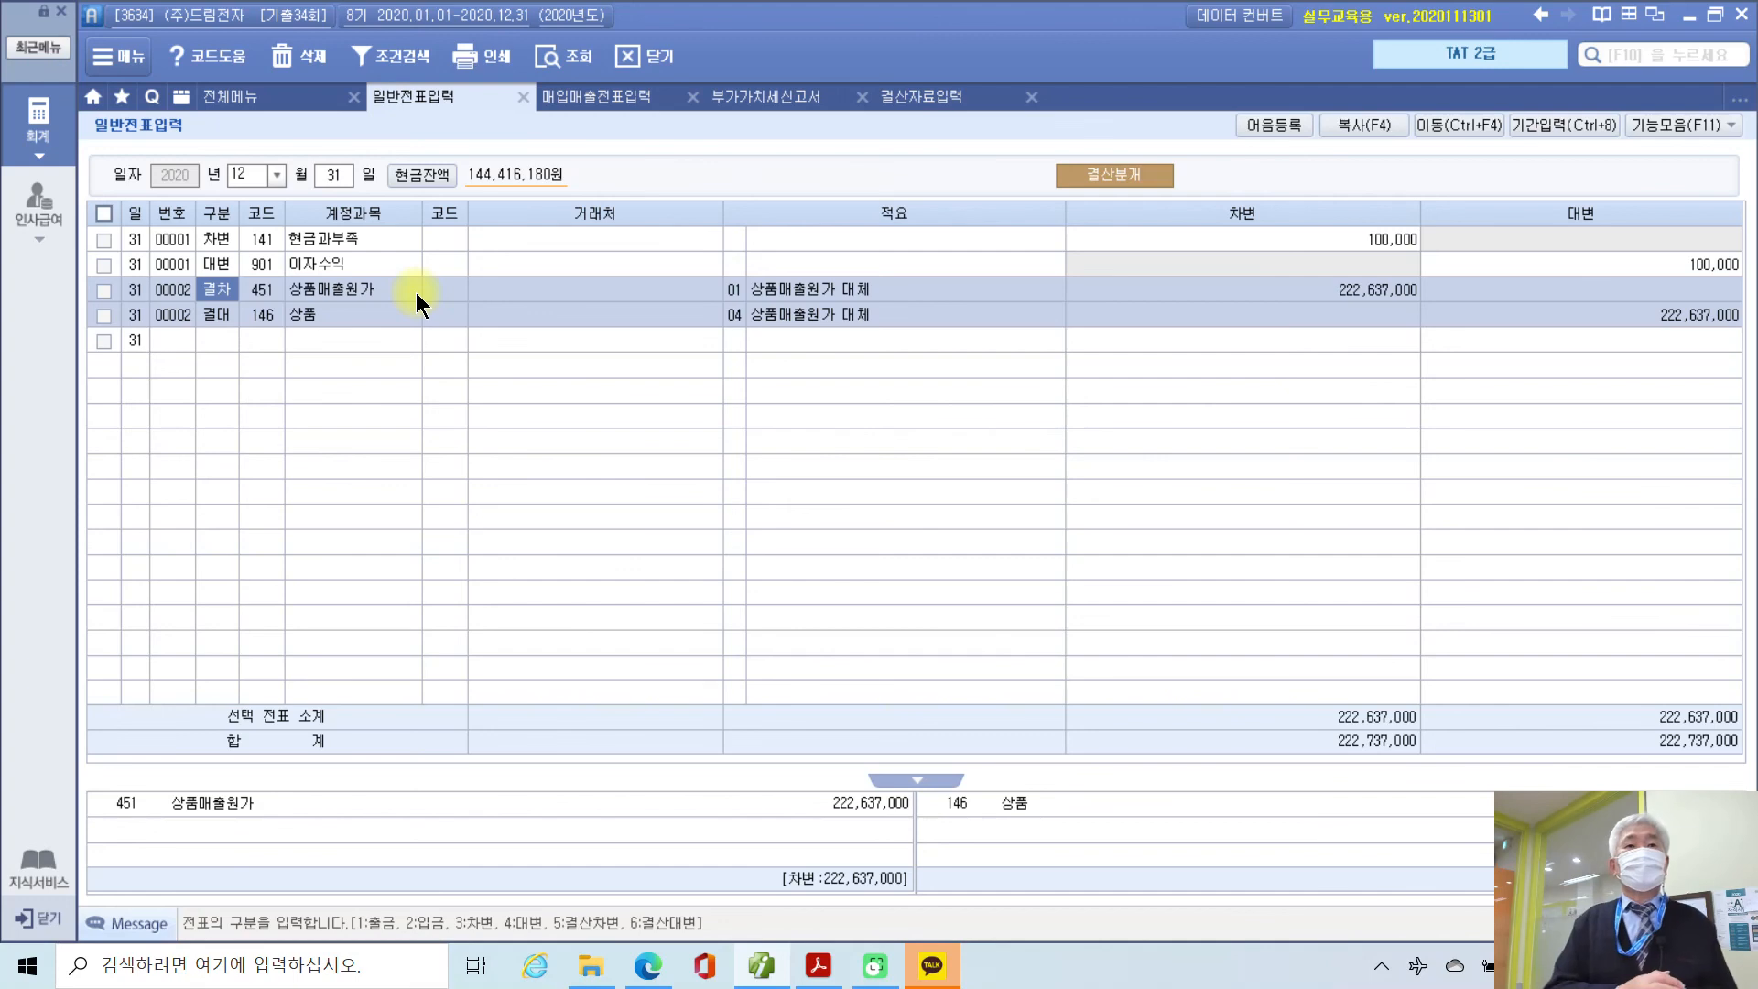
Step: Scroll the PDF to page 227's 문제 5 회계정보분석 questions
click(817, 965)
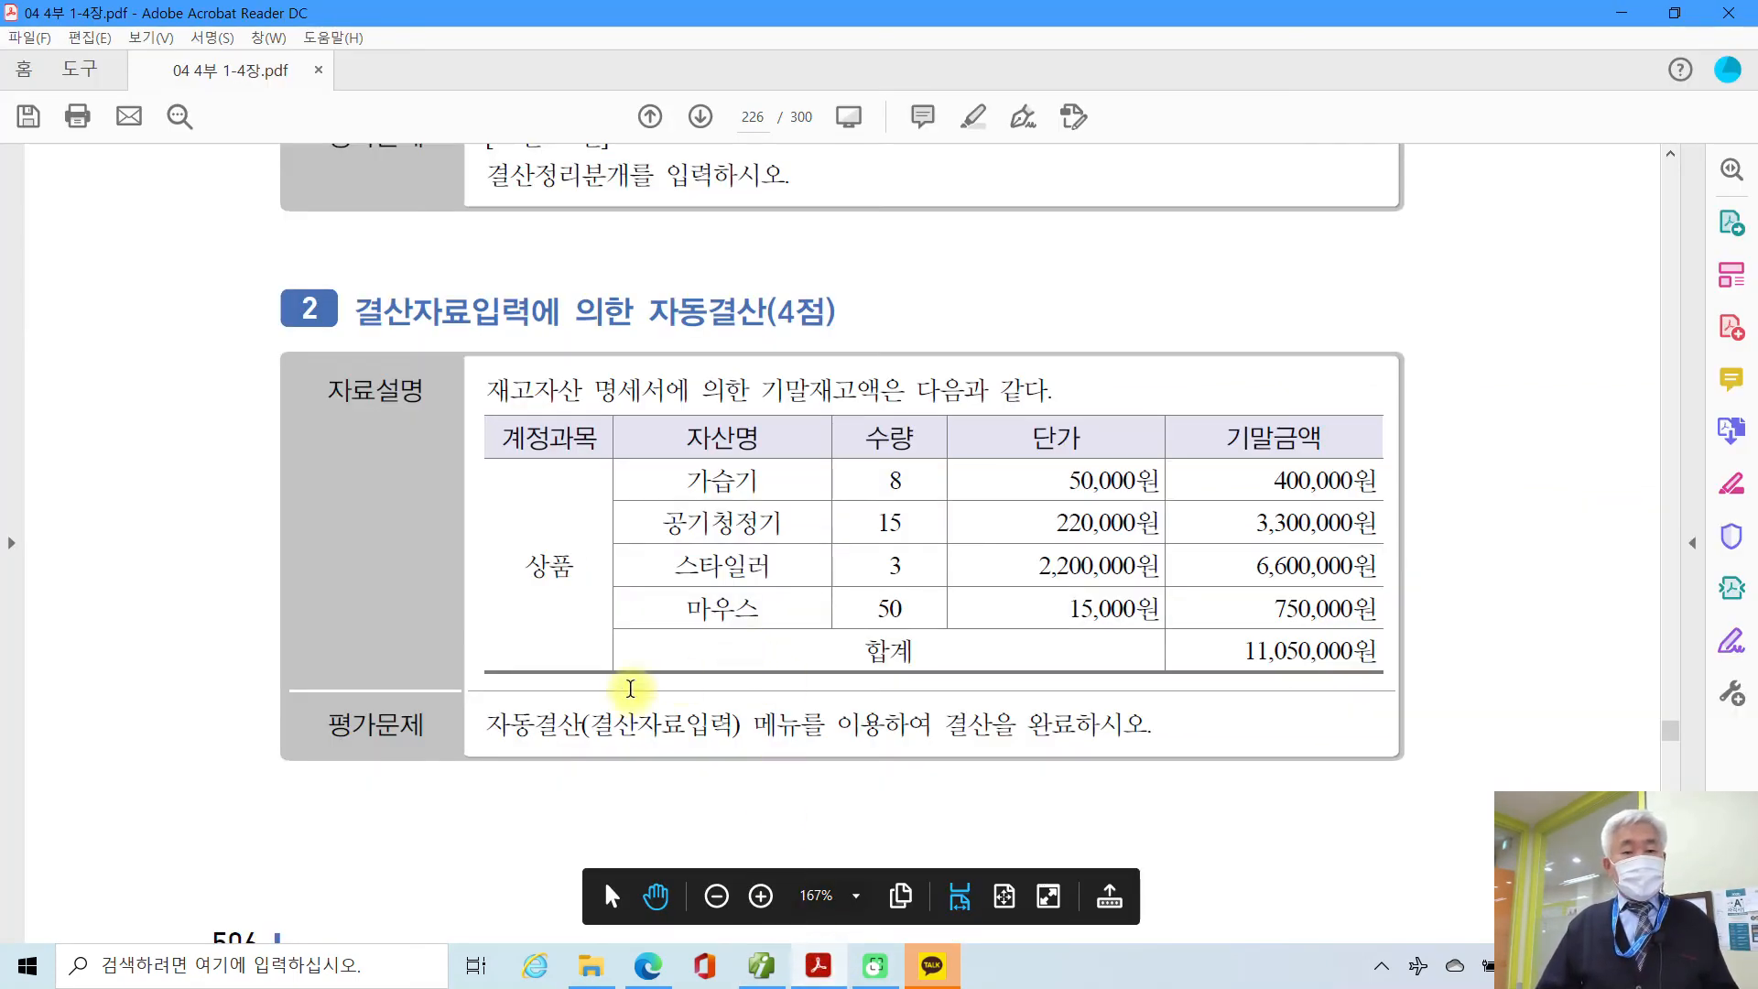
scroll(630, 691, down, 5)
scroll(630, 688, down, 8)
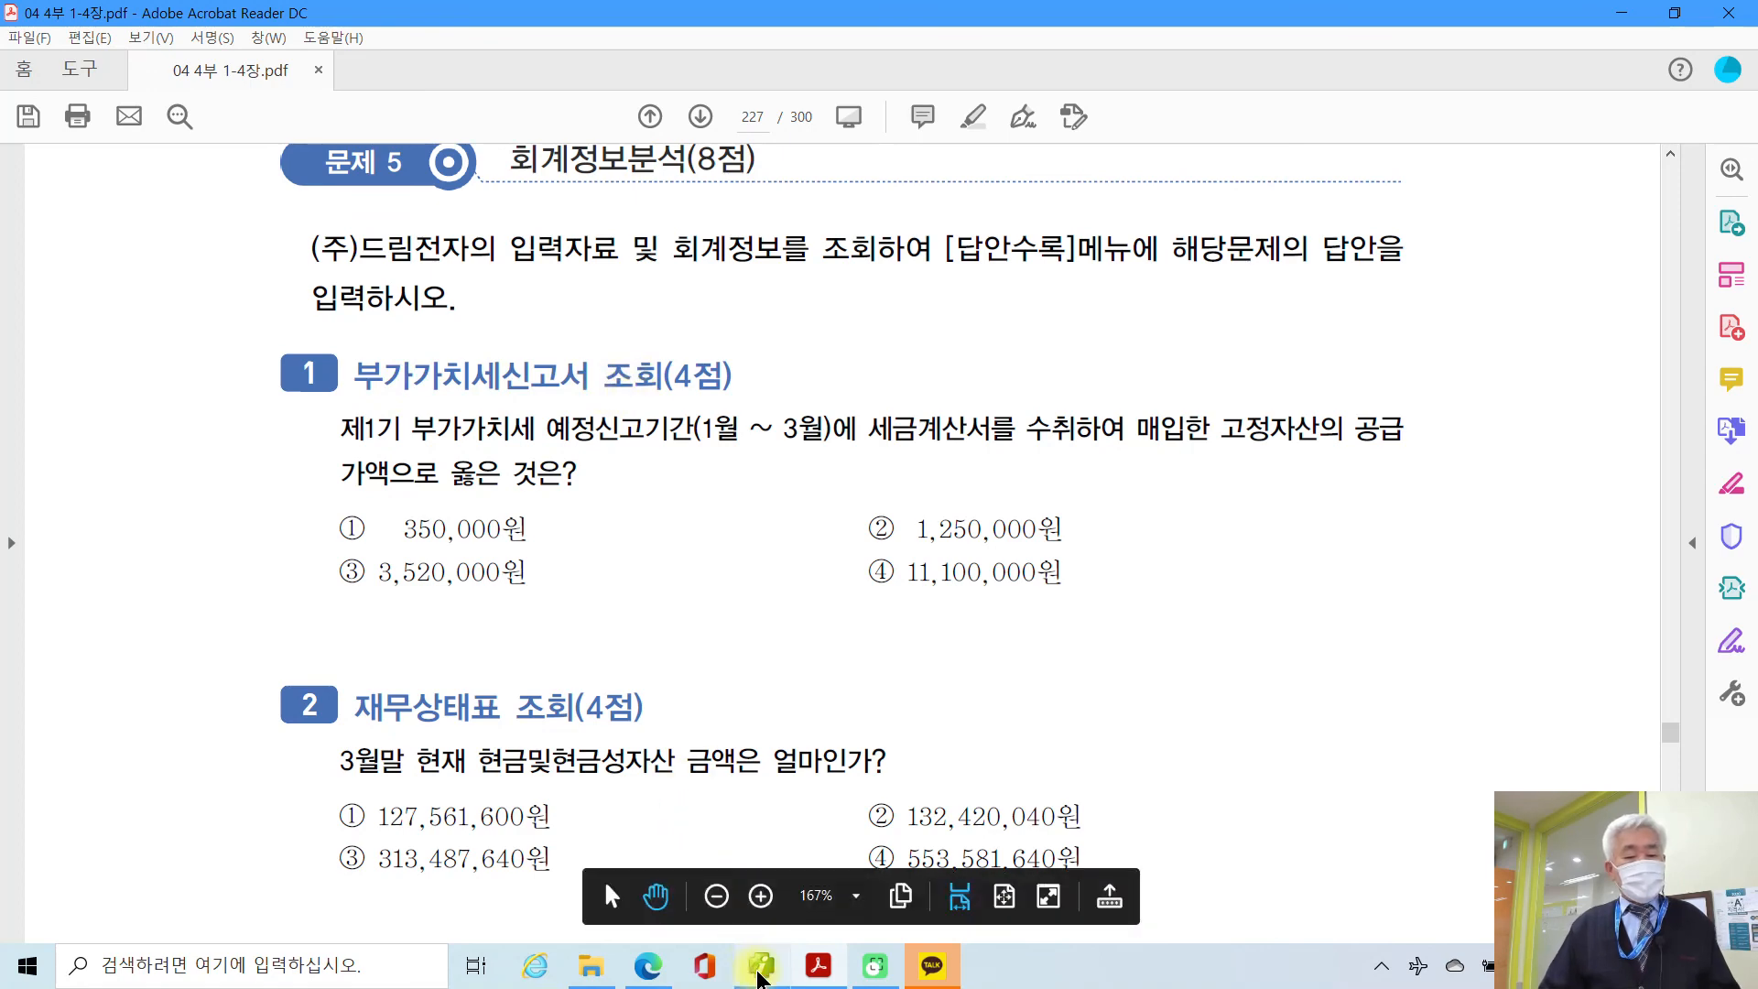
click(760, 966)
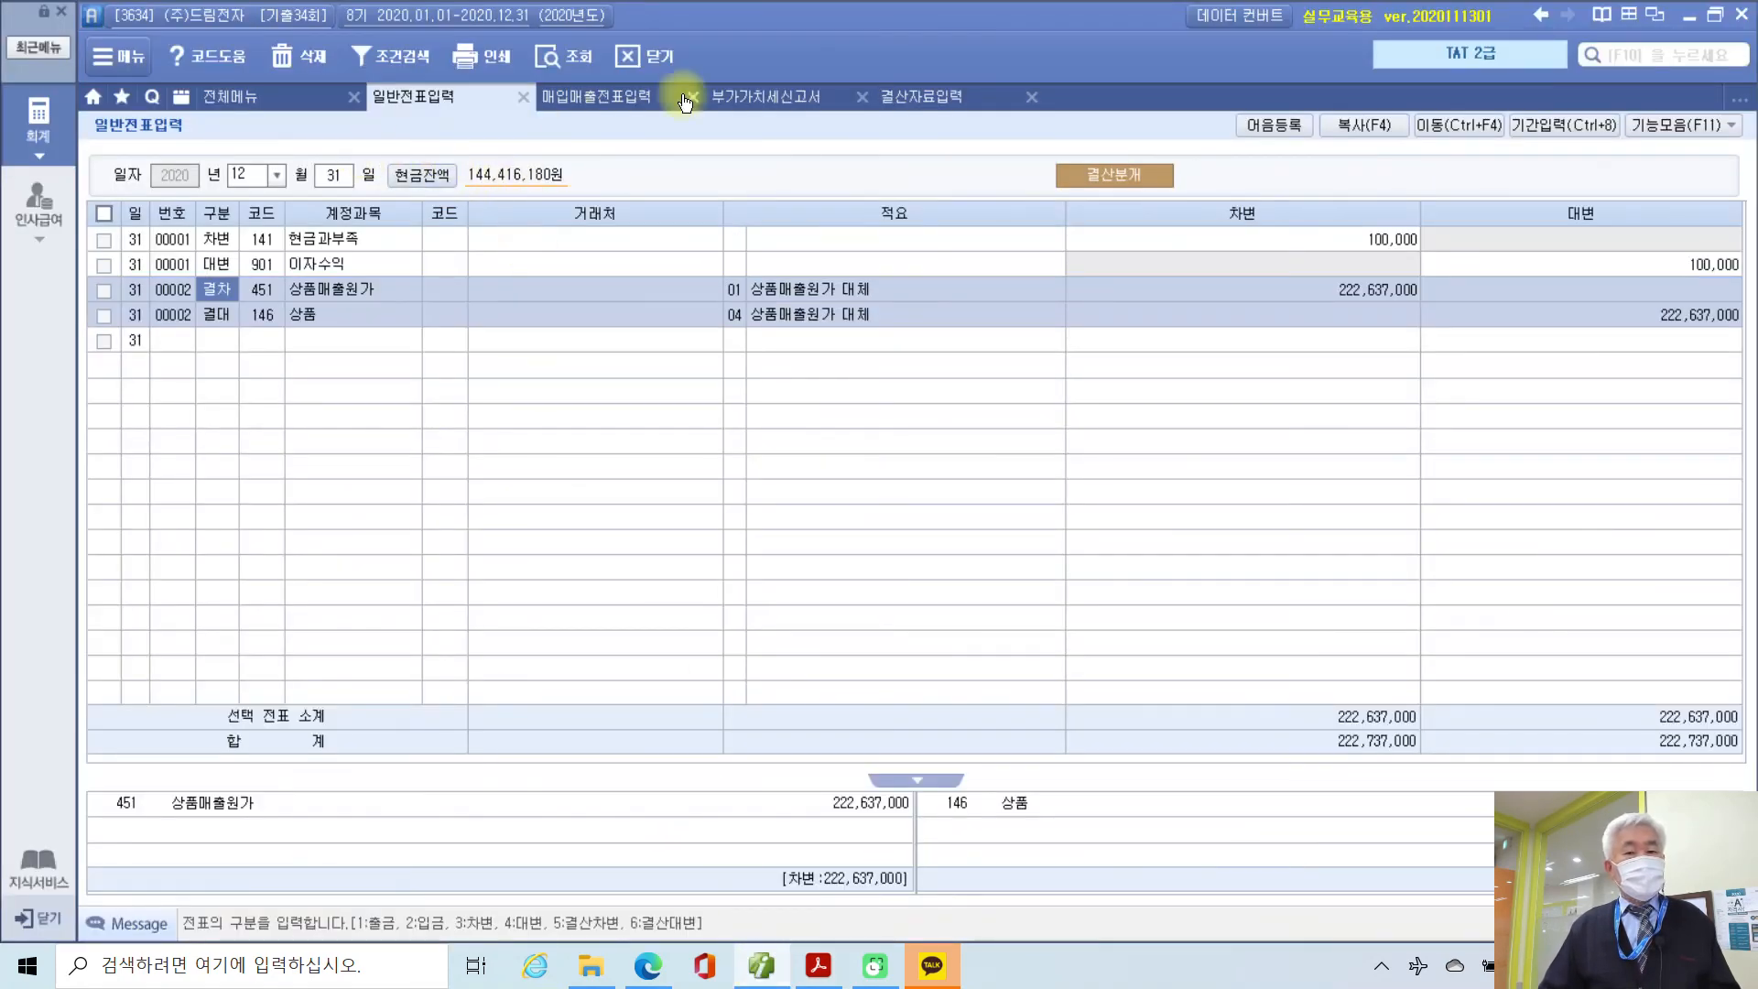
Step: Load the saved regular VAT return for 01 to 03/31
click(758, 93)
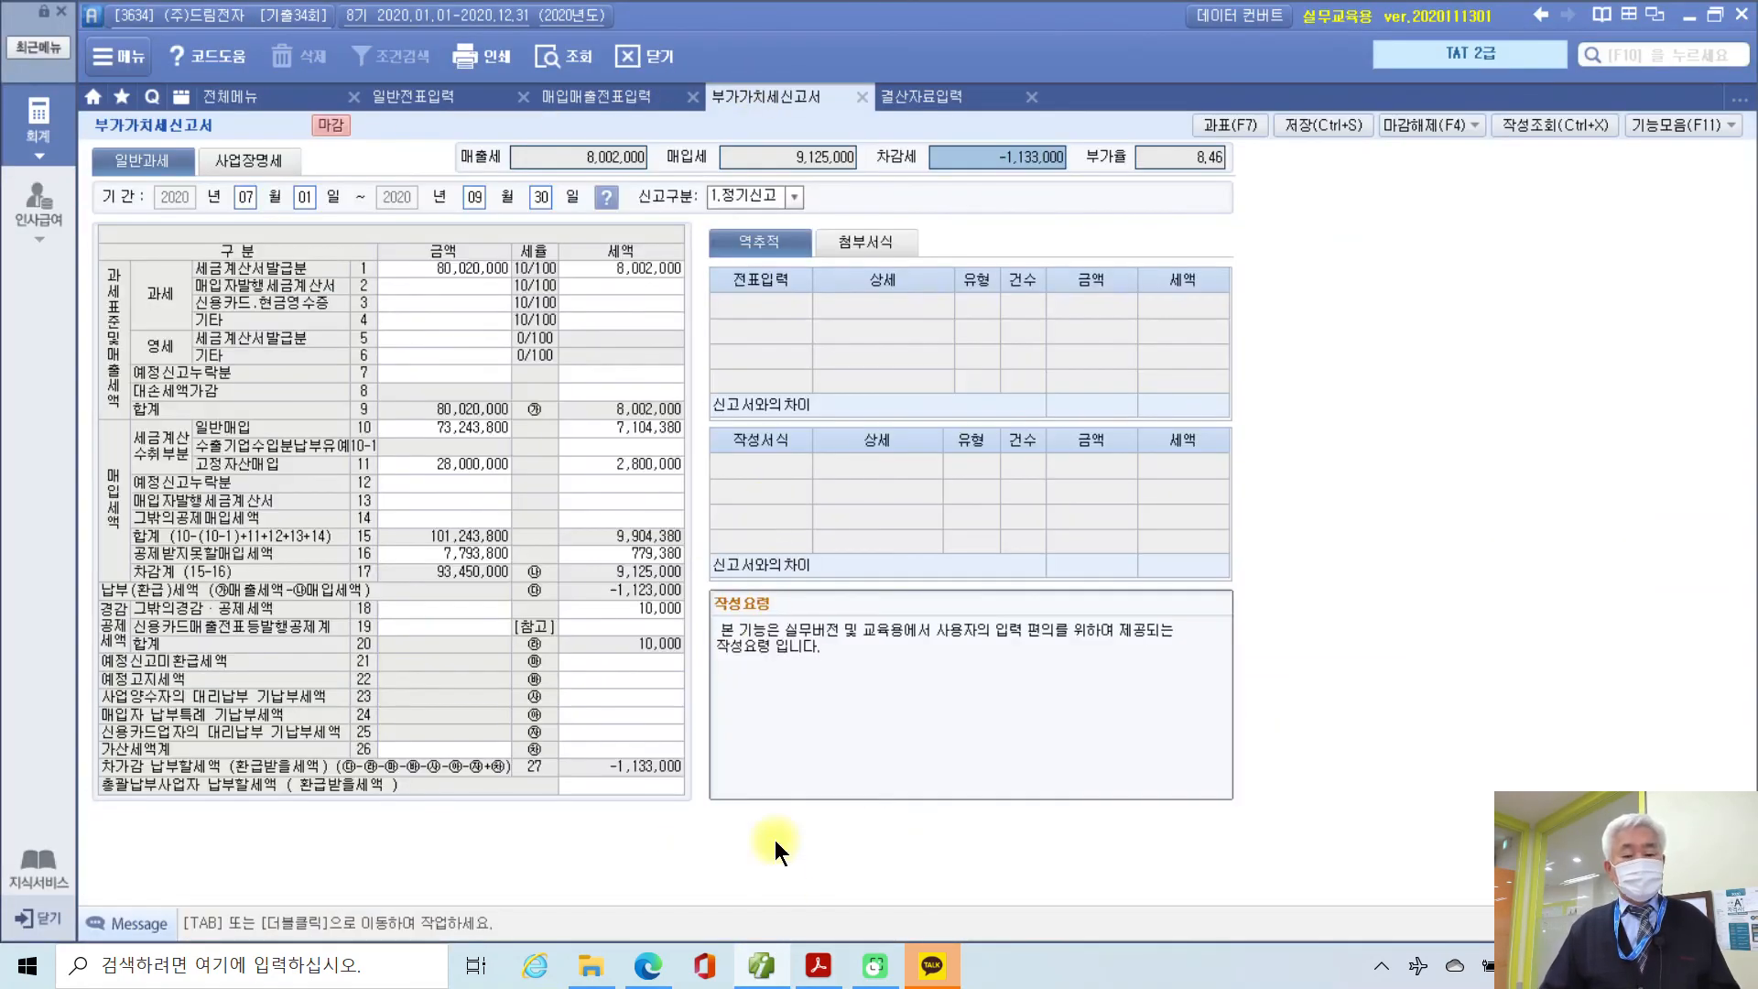
click(817, 966)
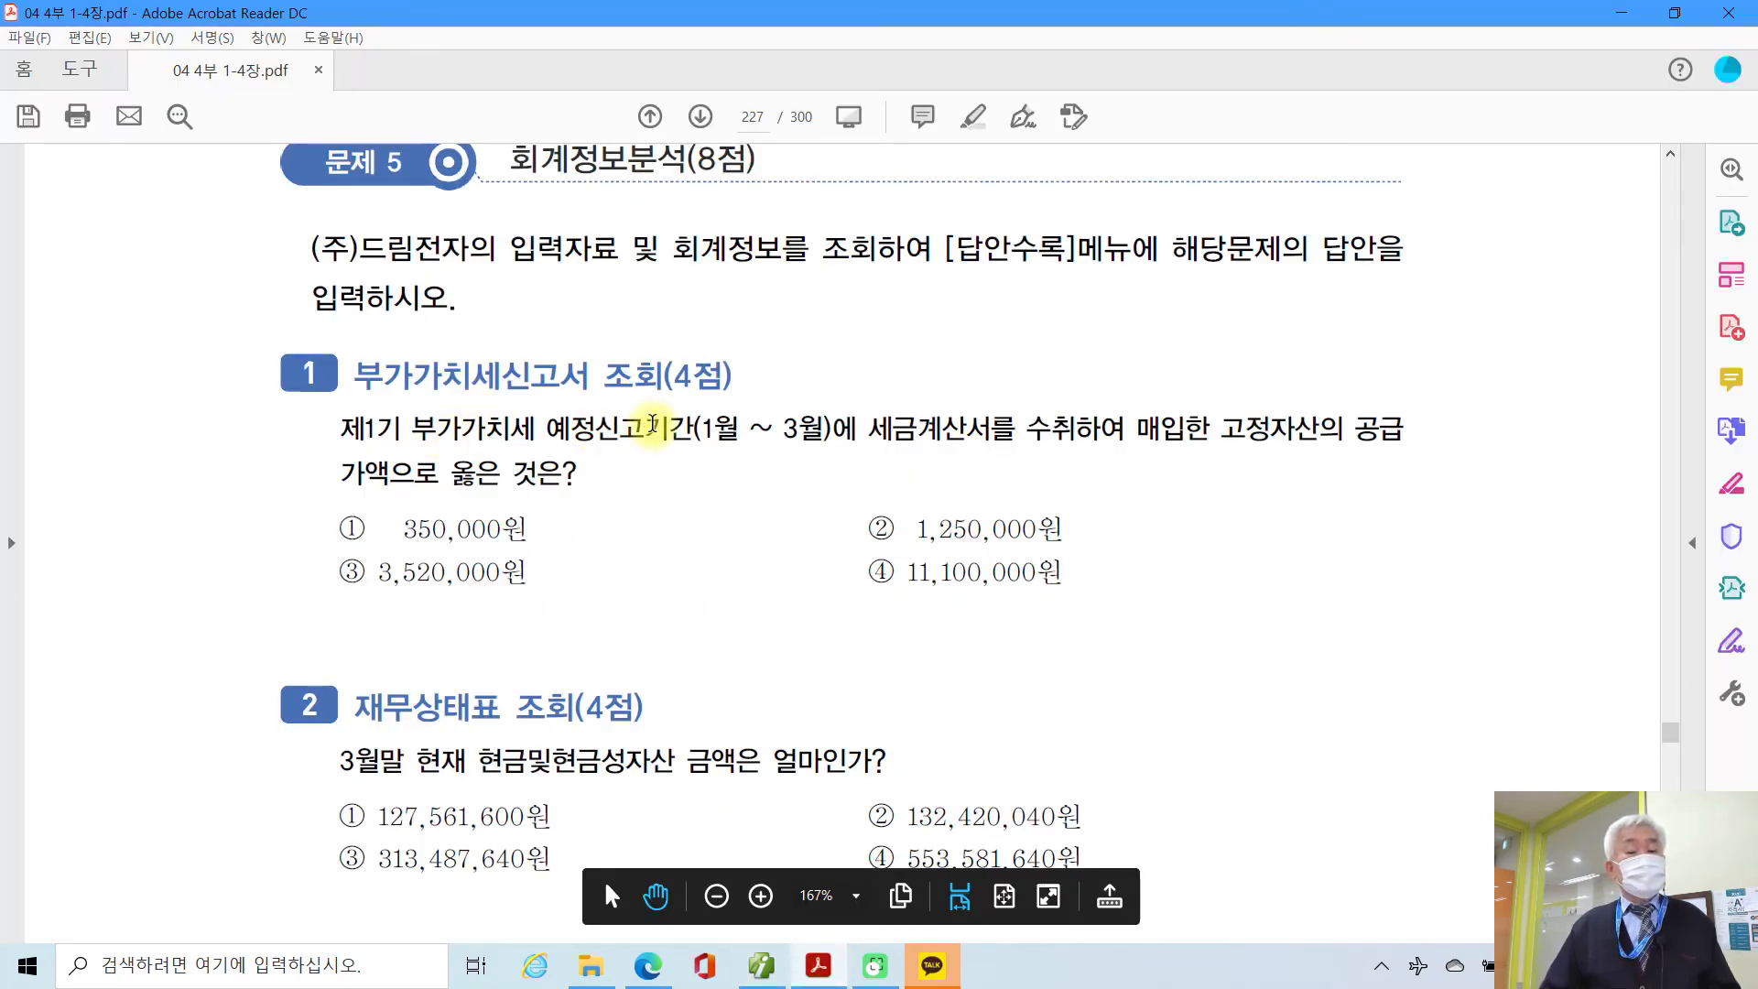
click(761, 966)
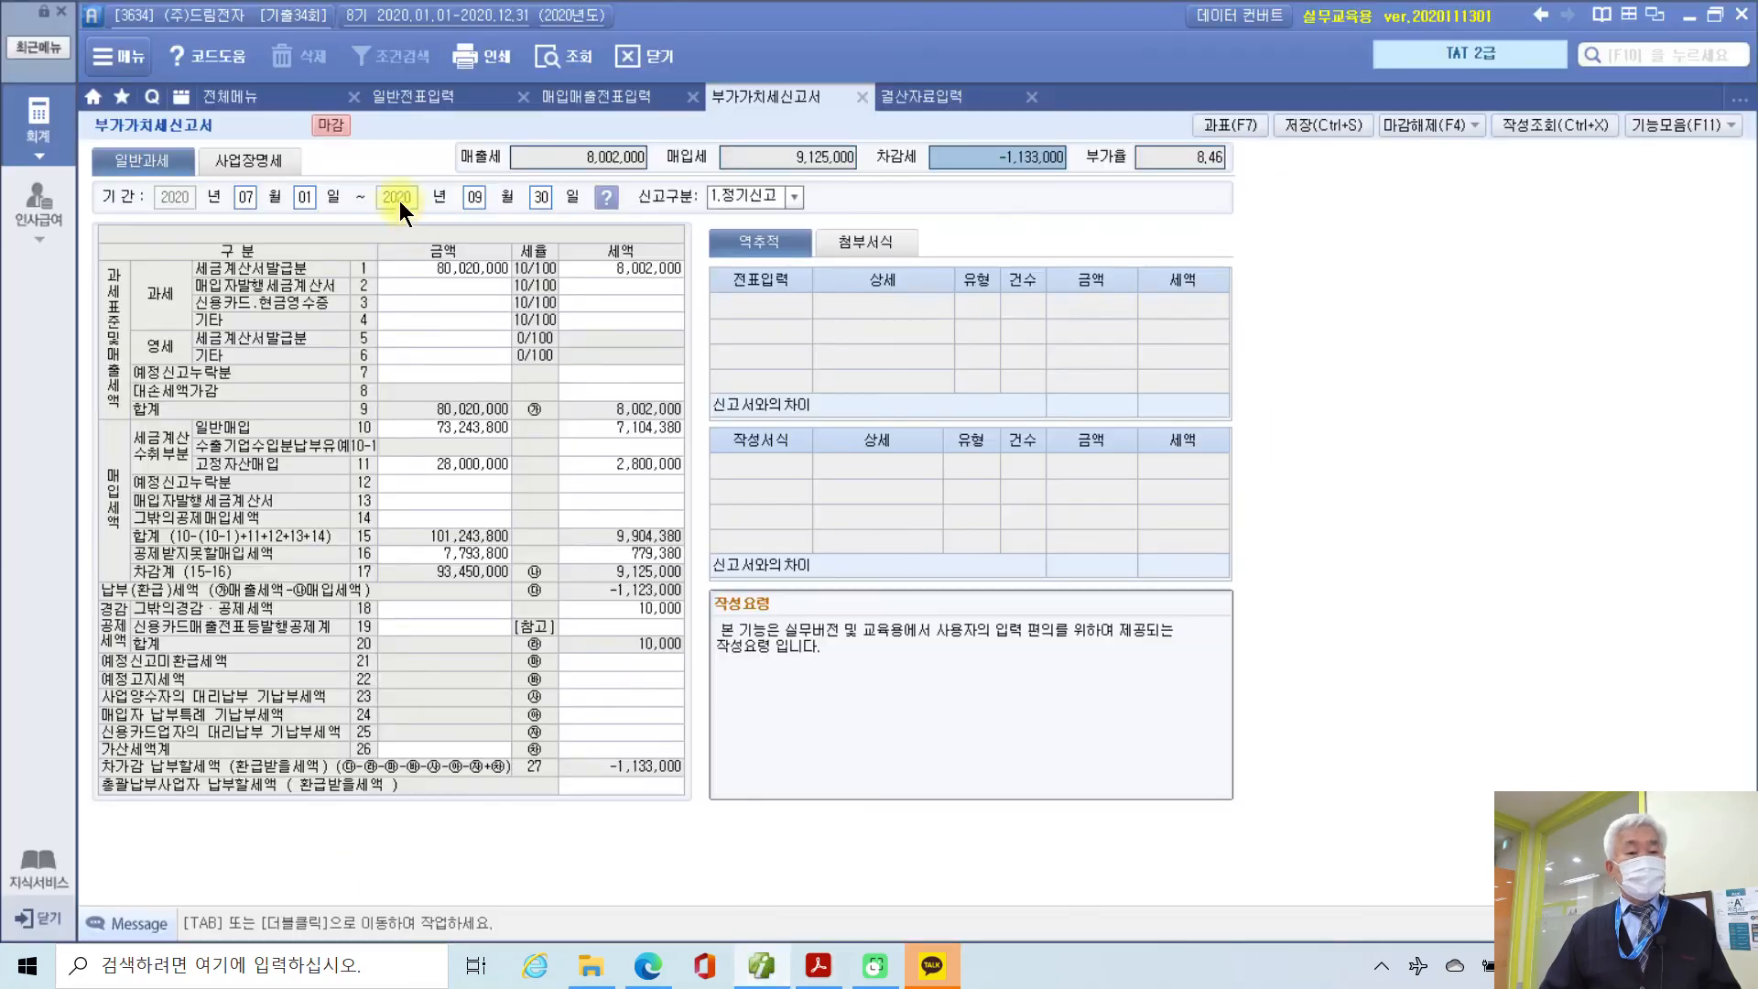
click(247, 198)
text(01)
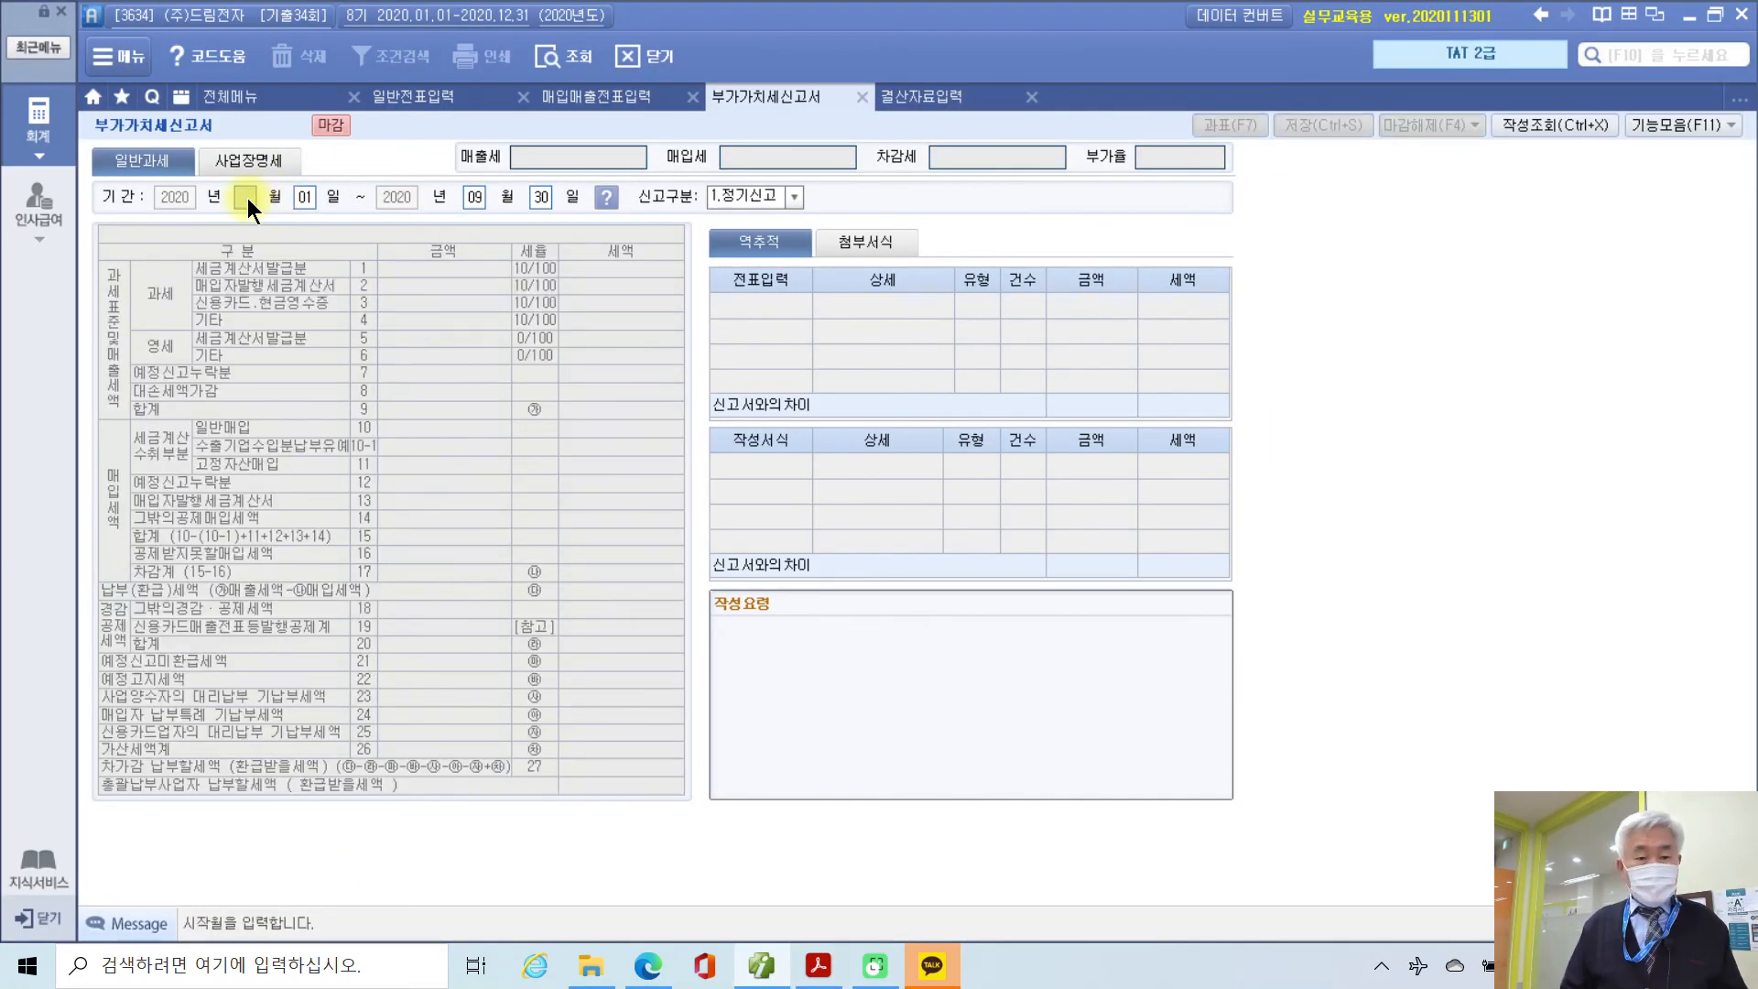
key(Return)
text(0331)
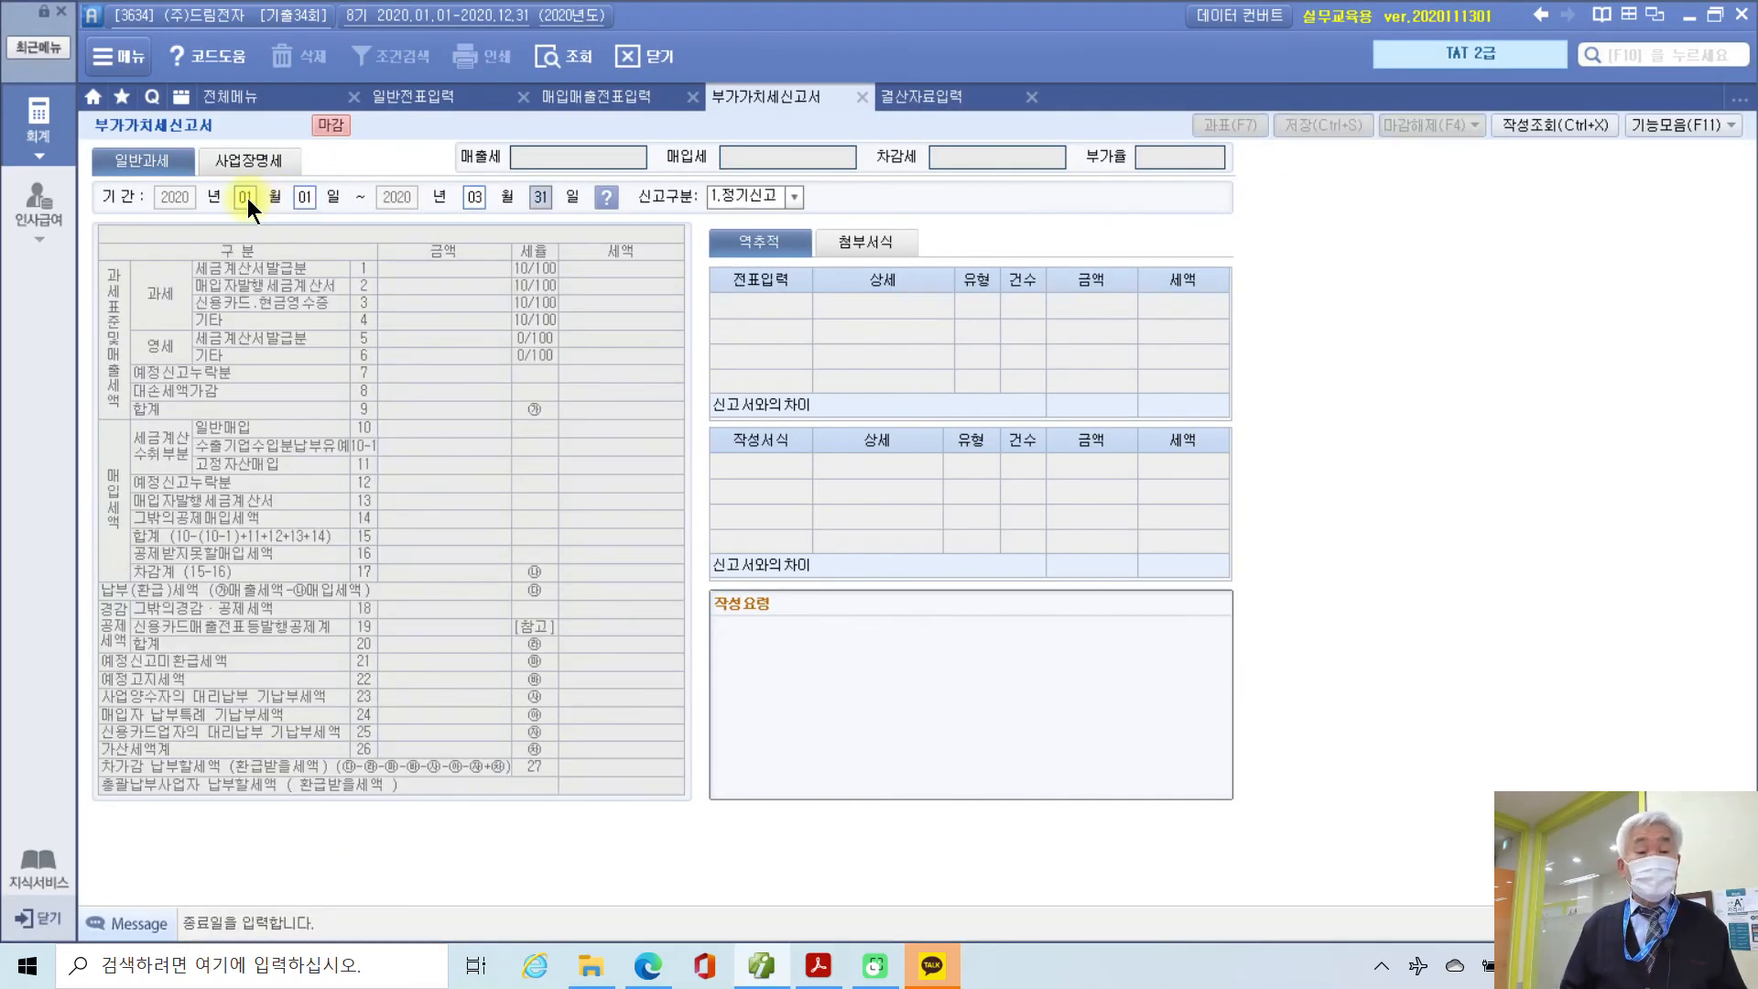
key(Return)
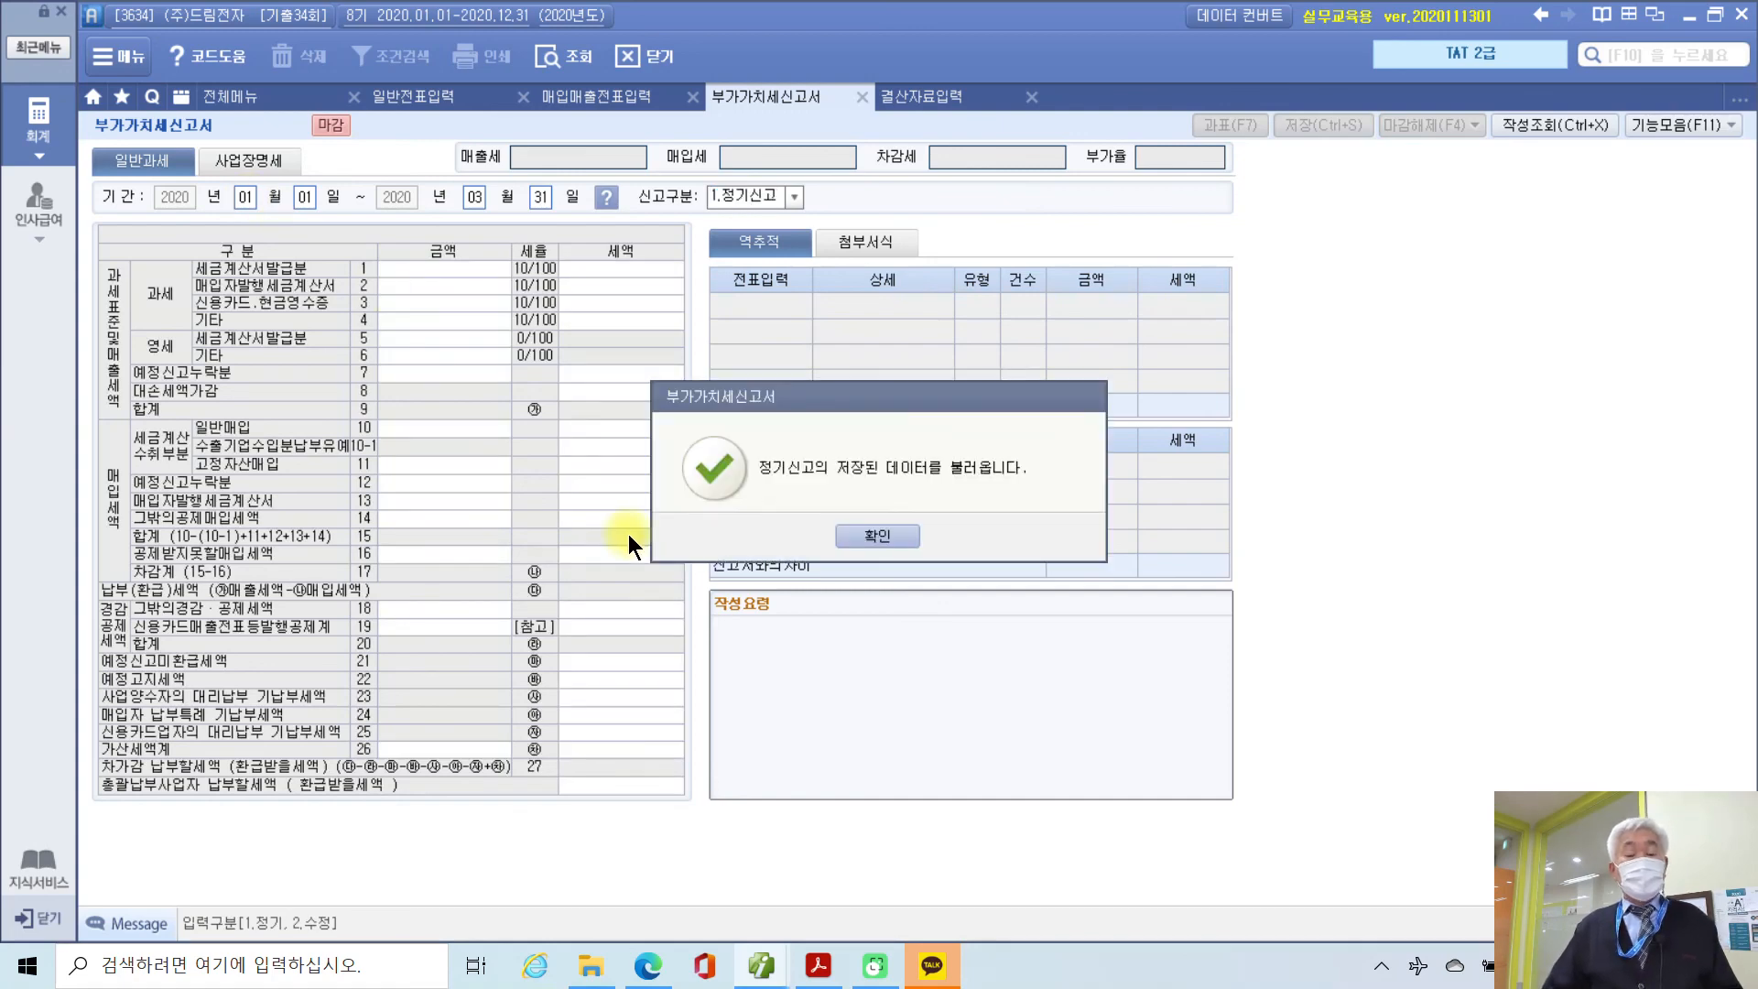
click(863, 527)
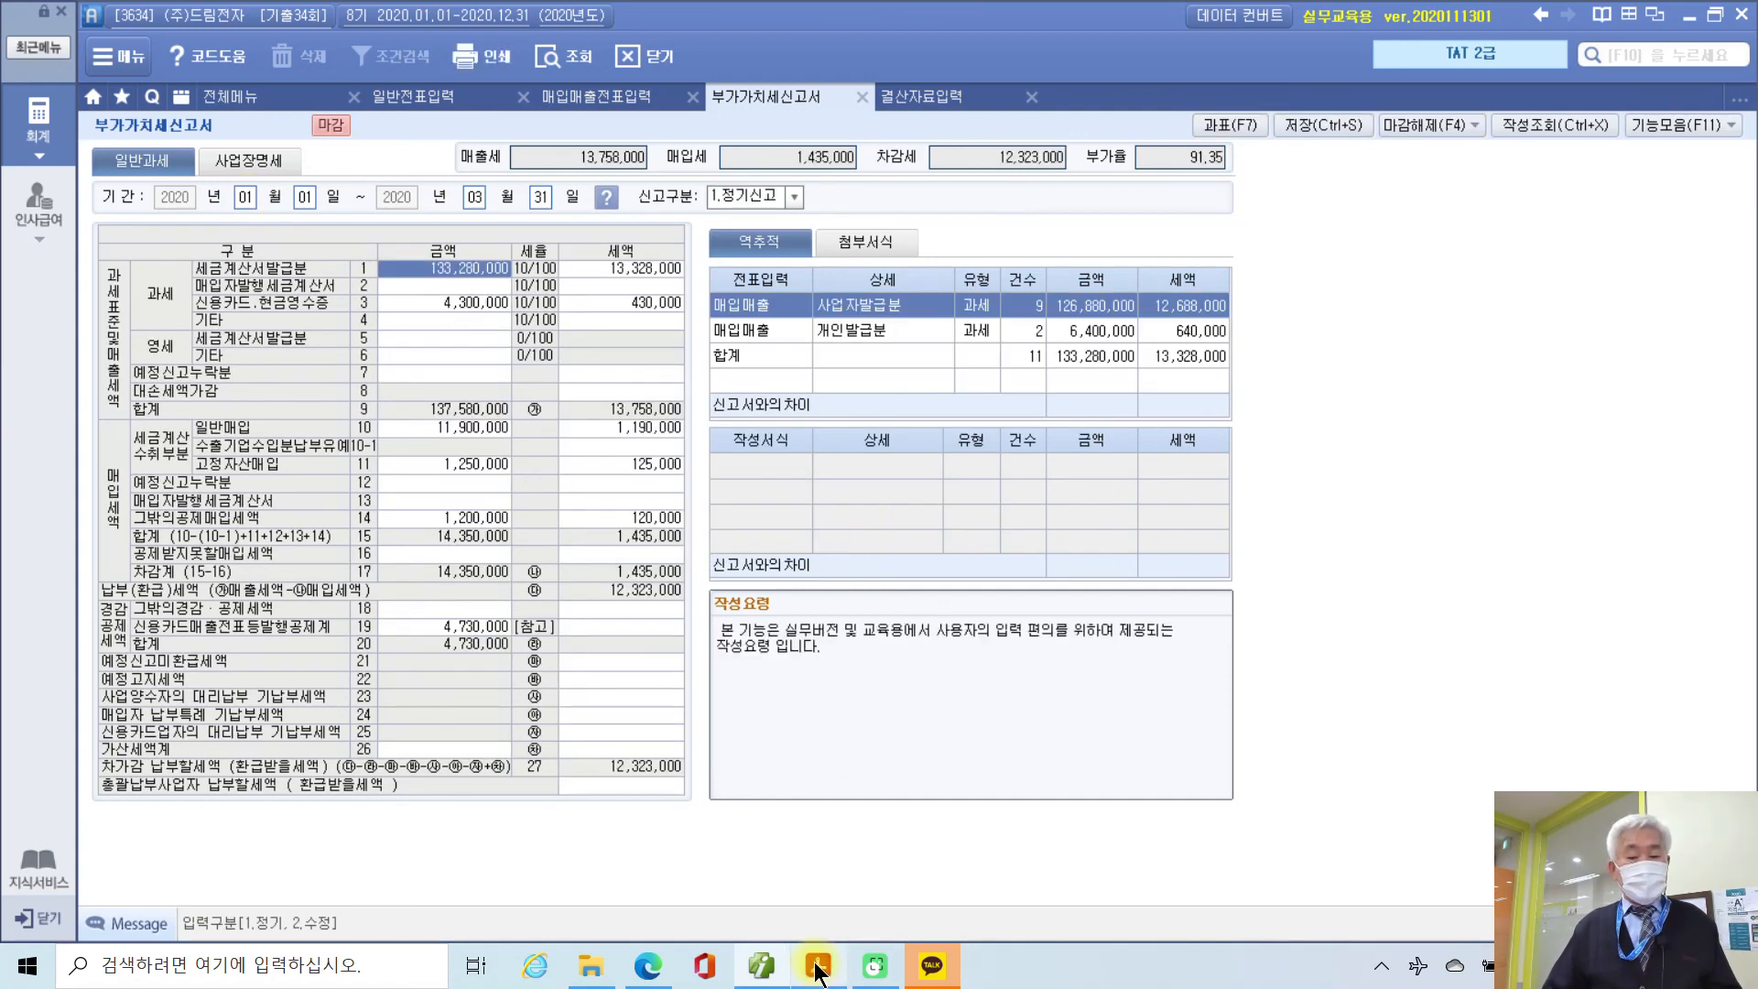
Step: Compare 고정자산매입 1,250,000 with question 1, matching option ②
click(817, 967)
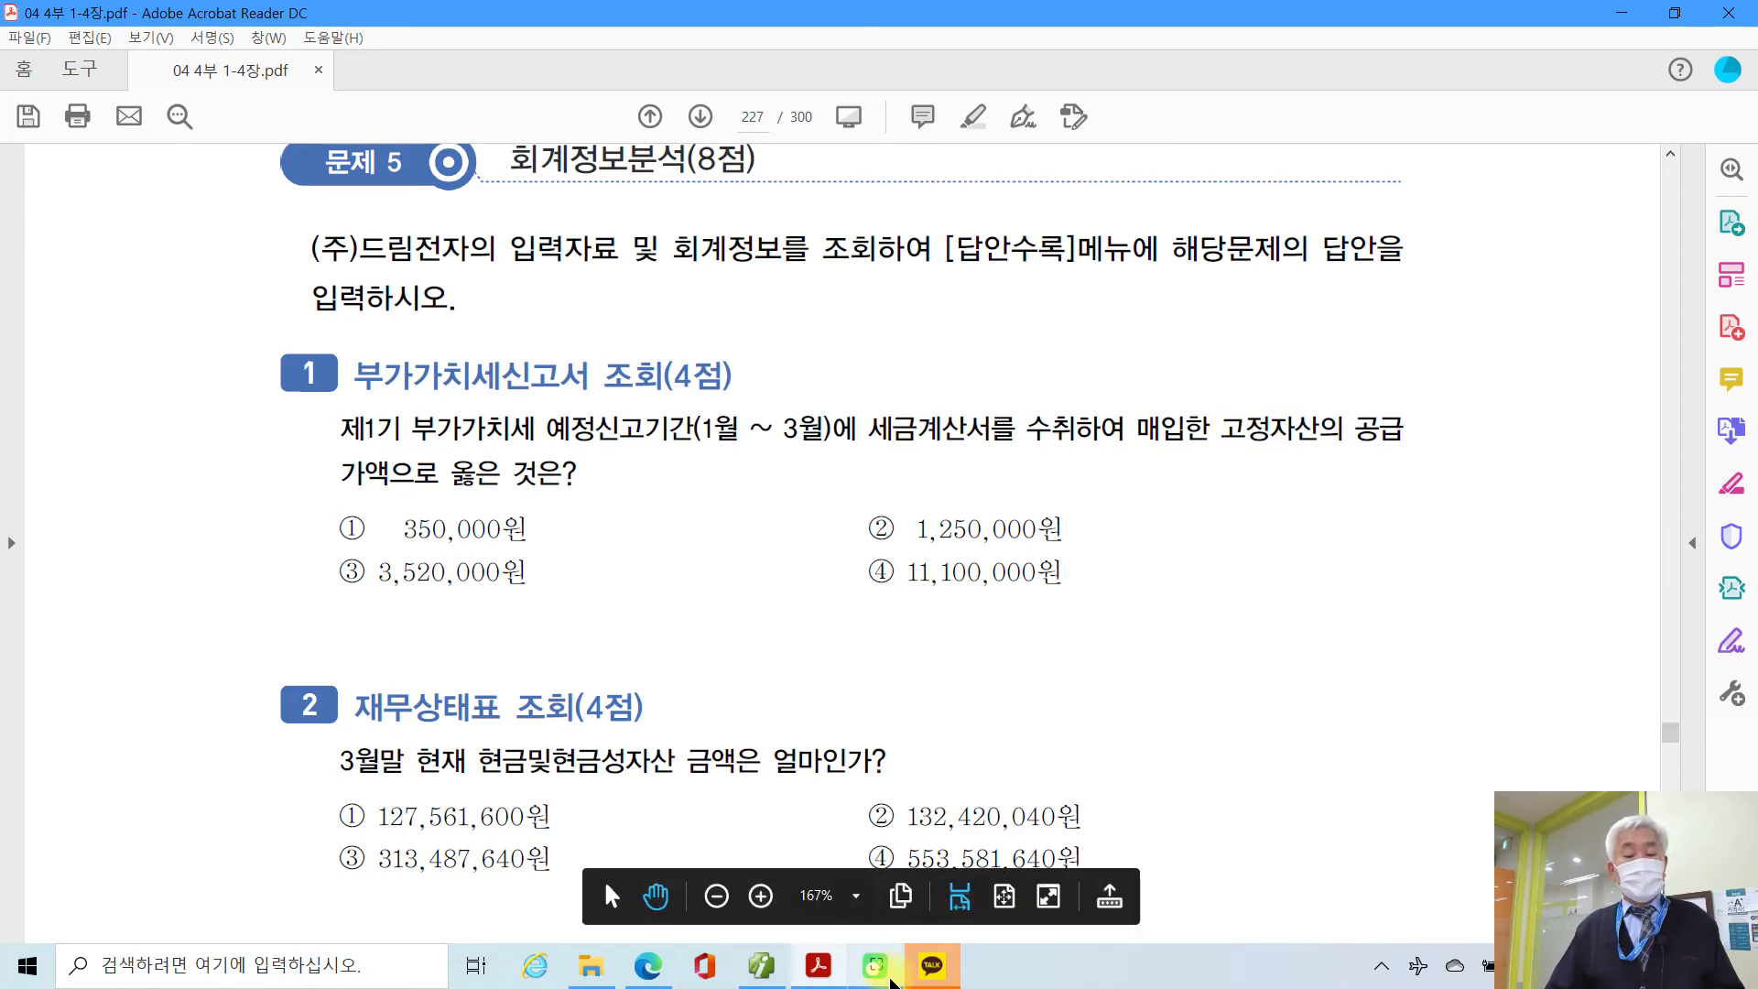
click(818, 972)
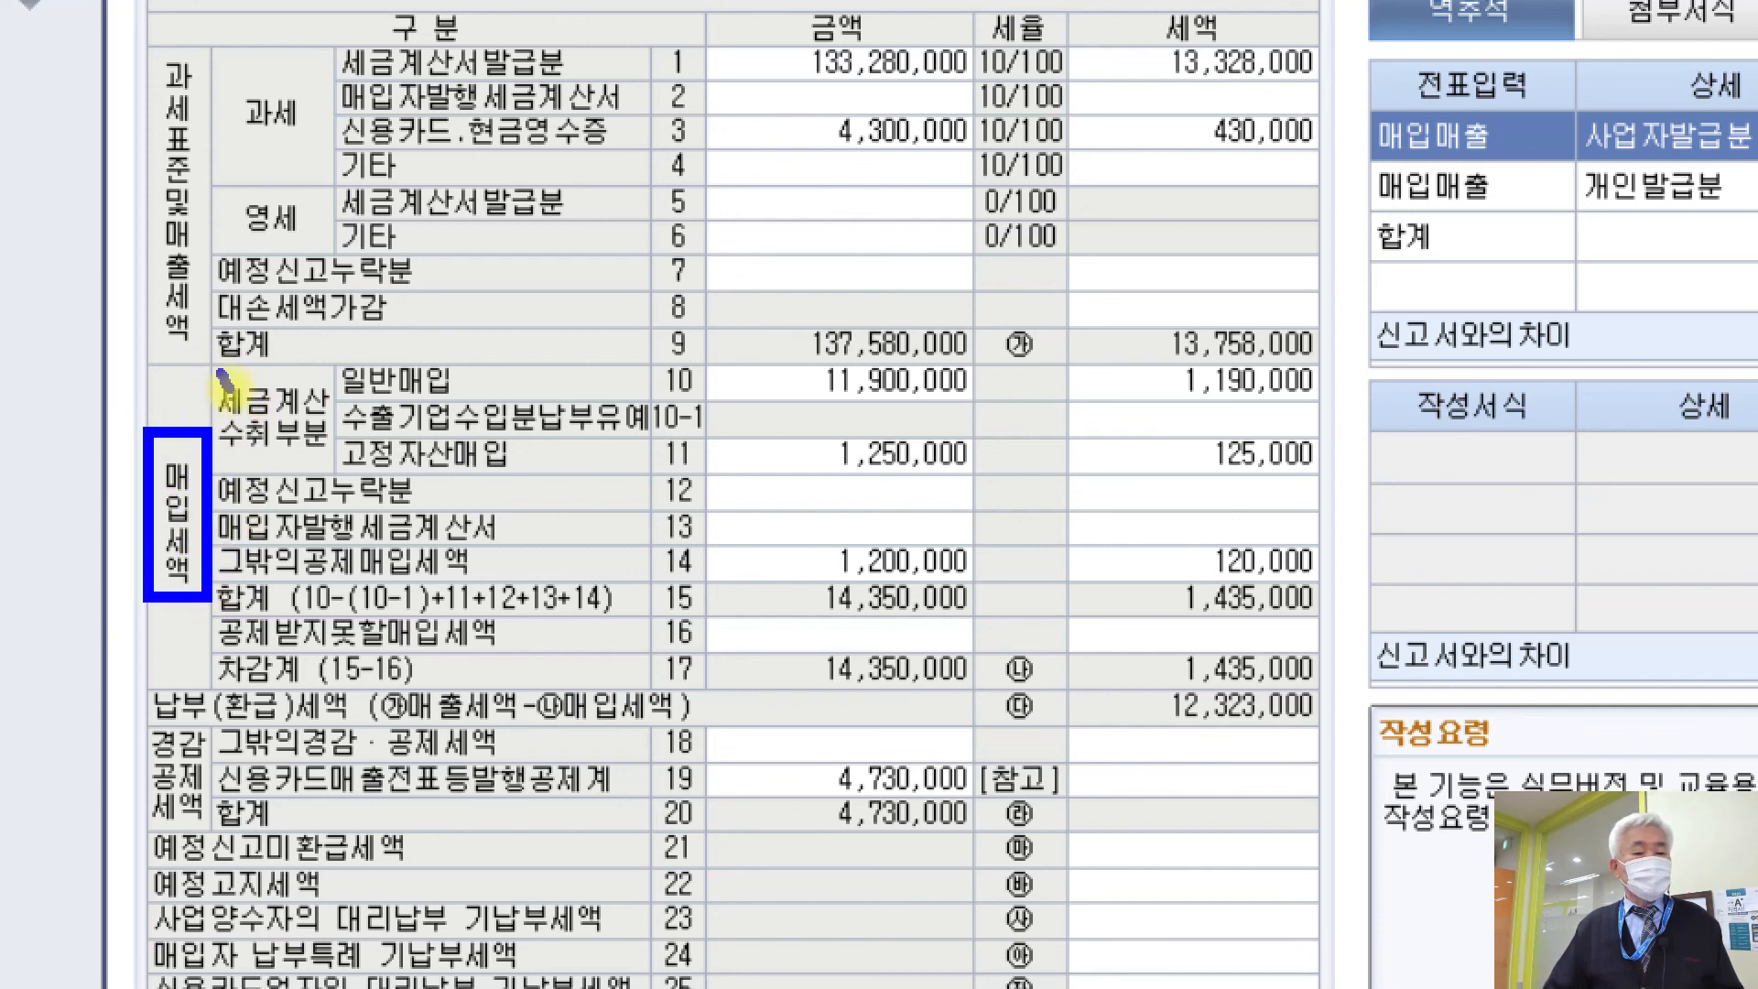
drag(333, 474, 1325, 488)
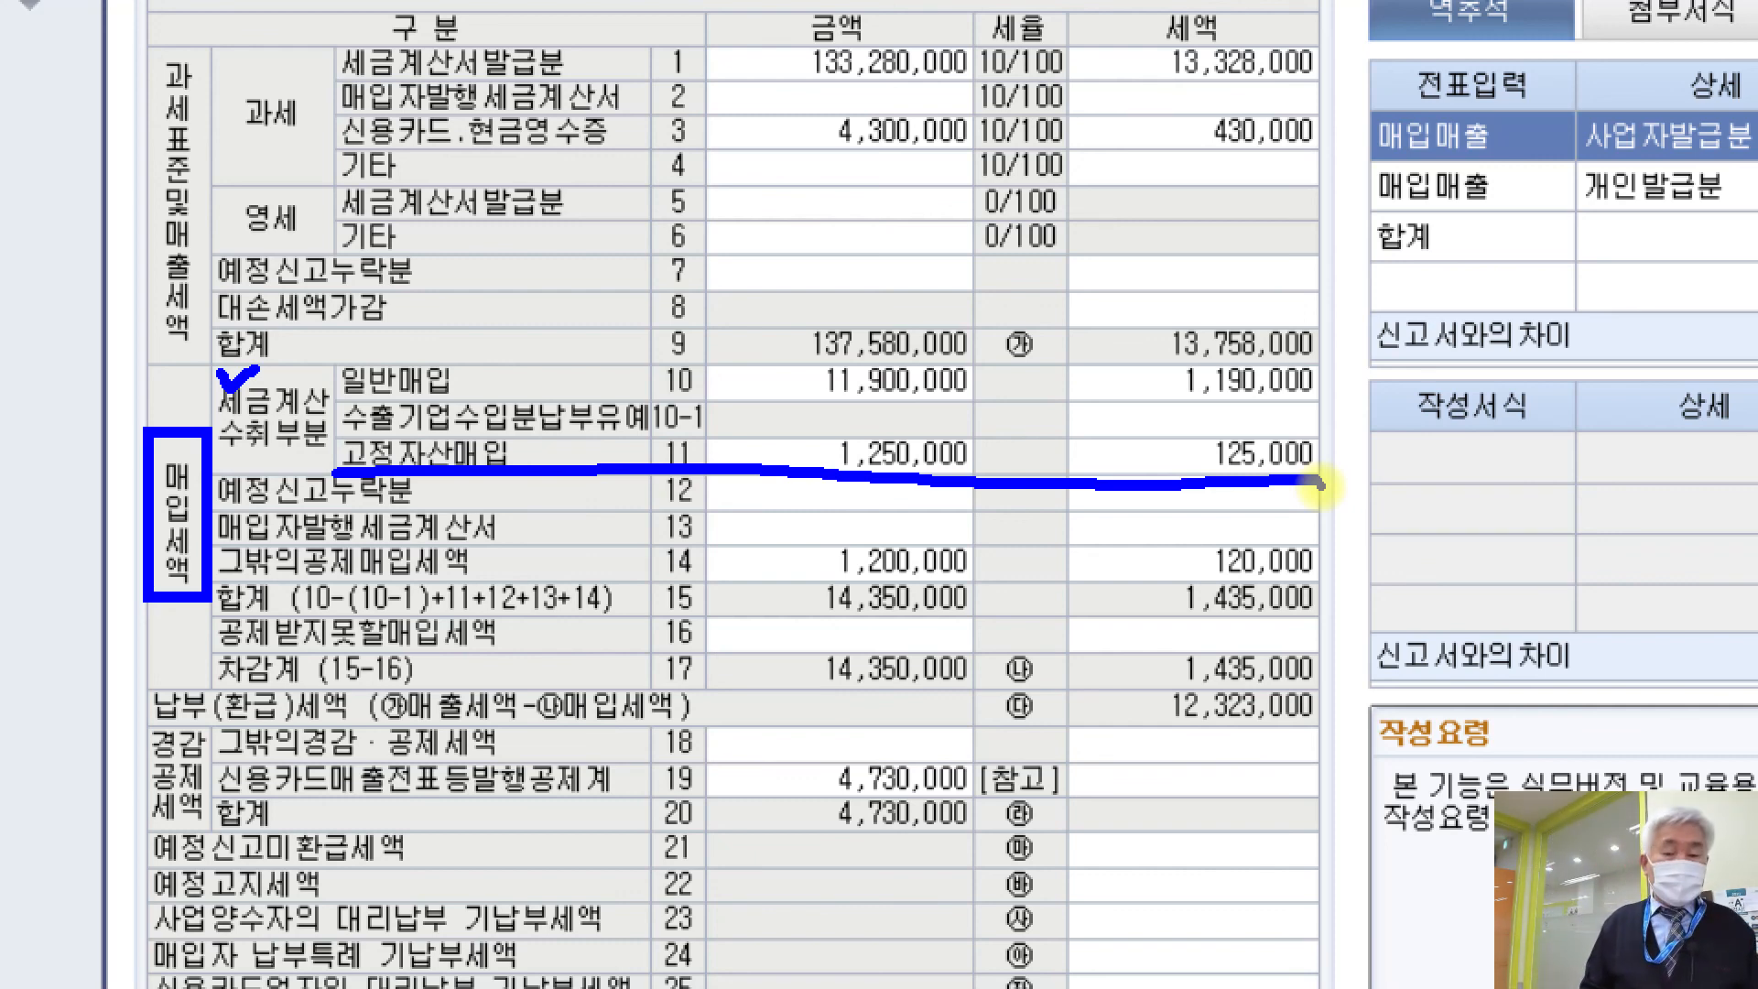
key(Escape)
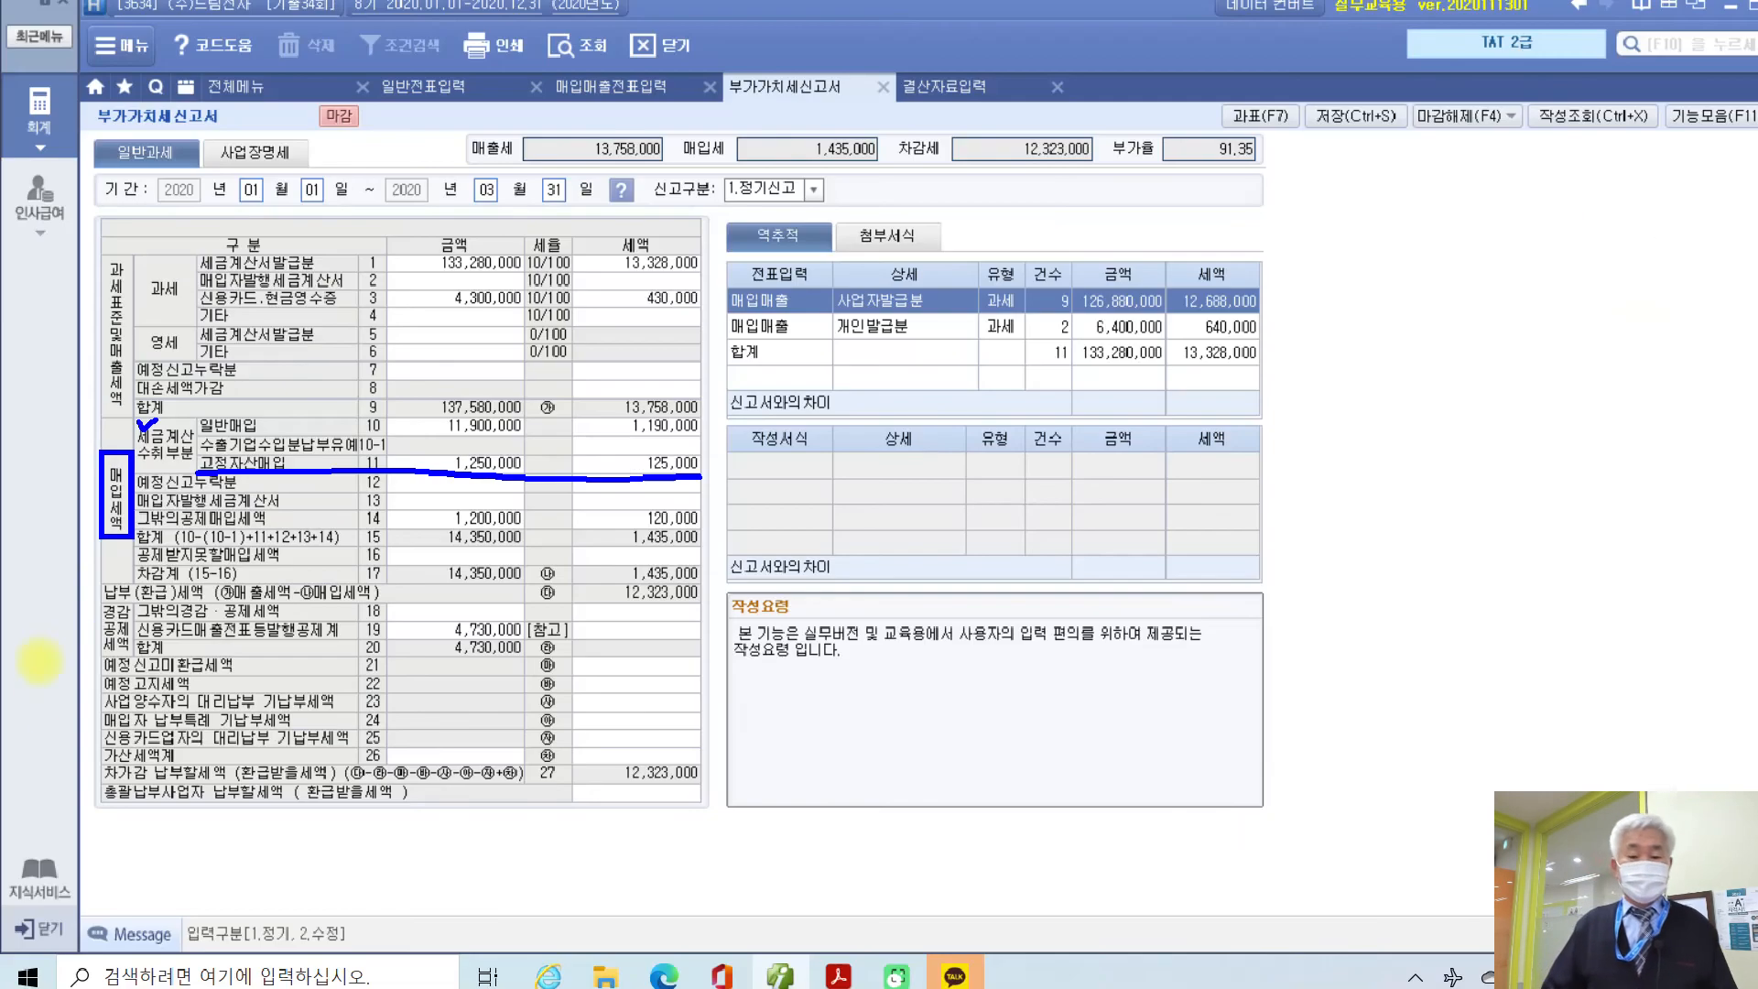
click(760, 969)
click(759, 968)
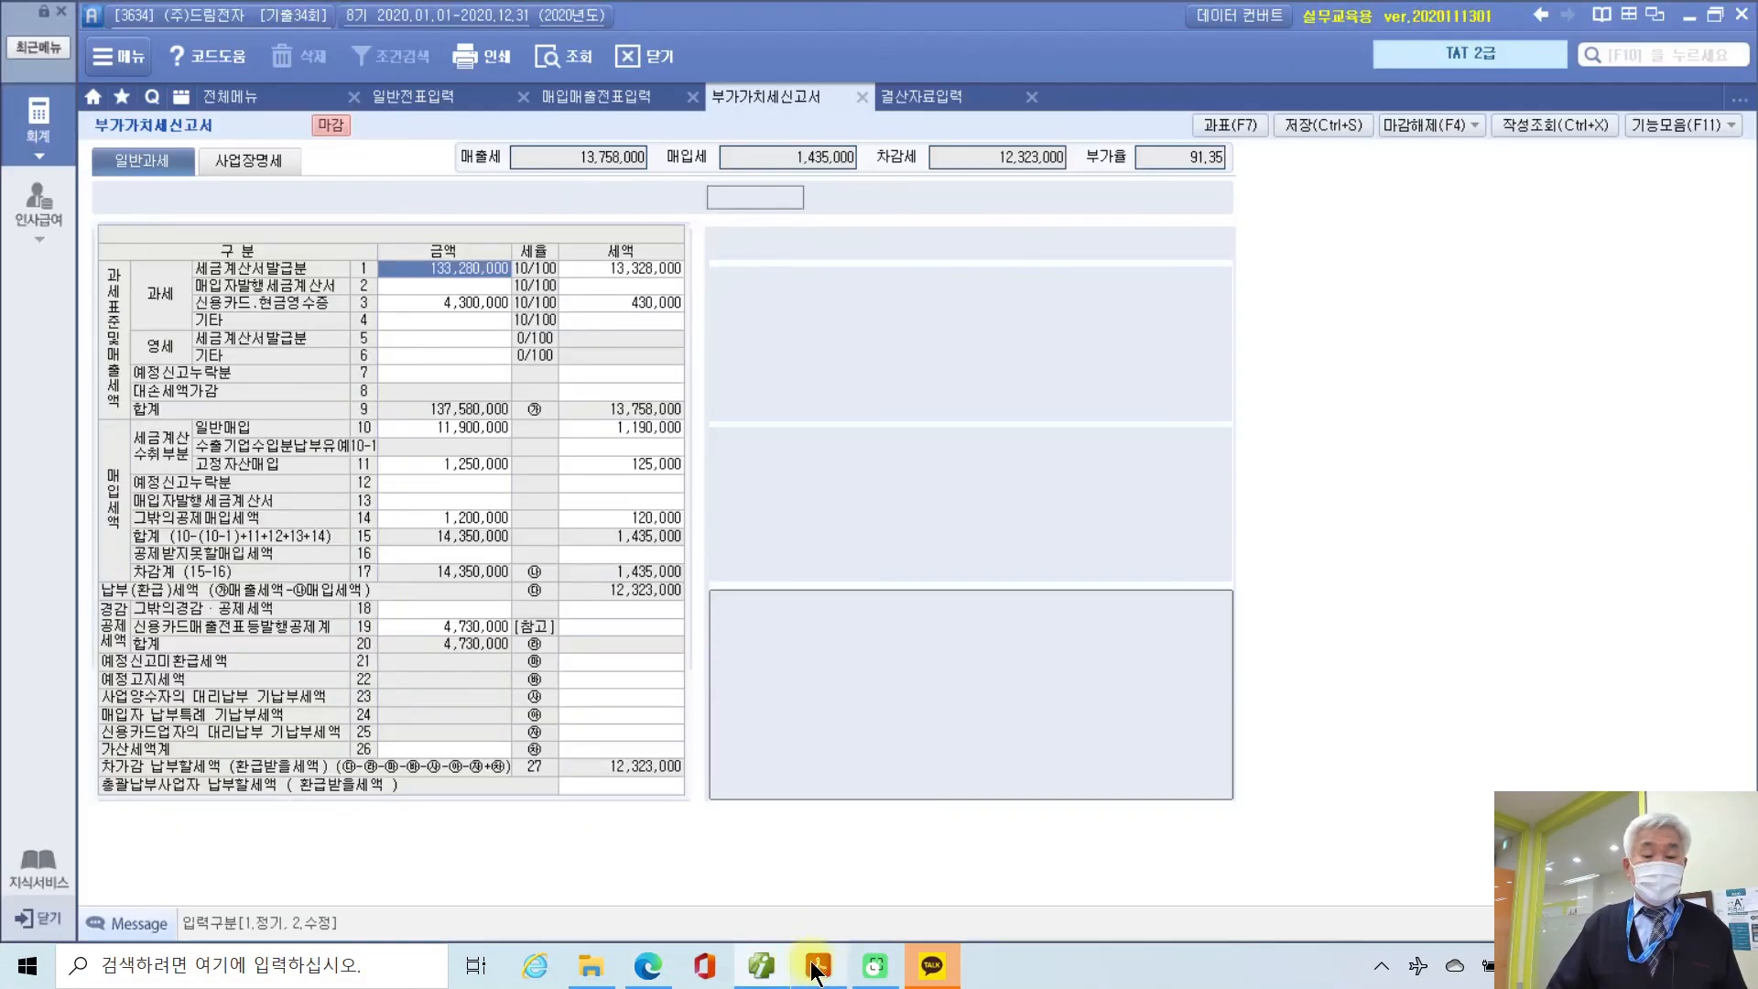
click(817, 967)
scroll(600, 456, down, 2)
scroll(600, 456, down, 1)
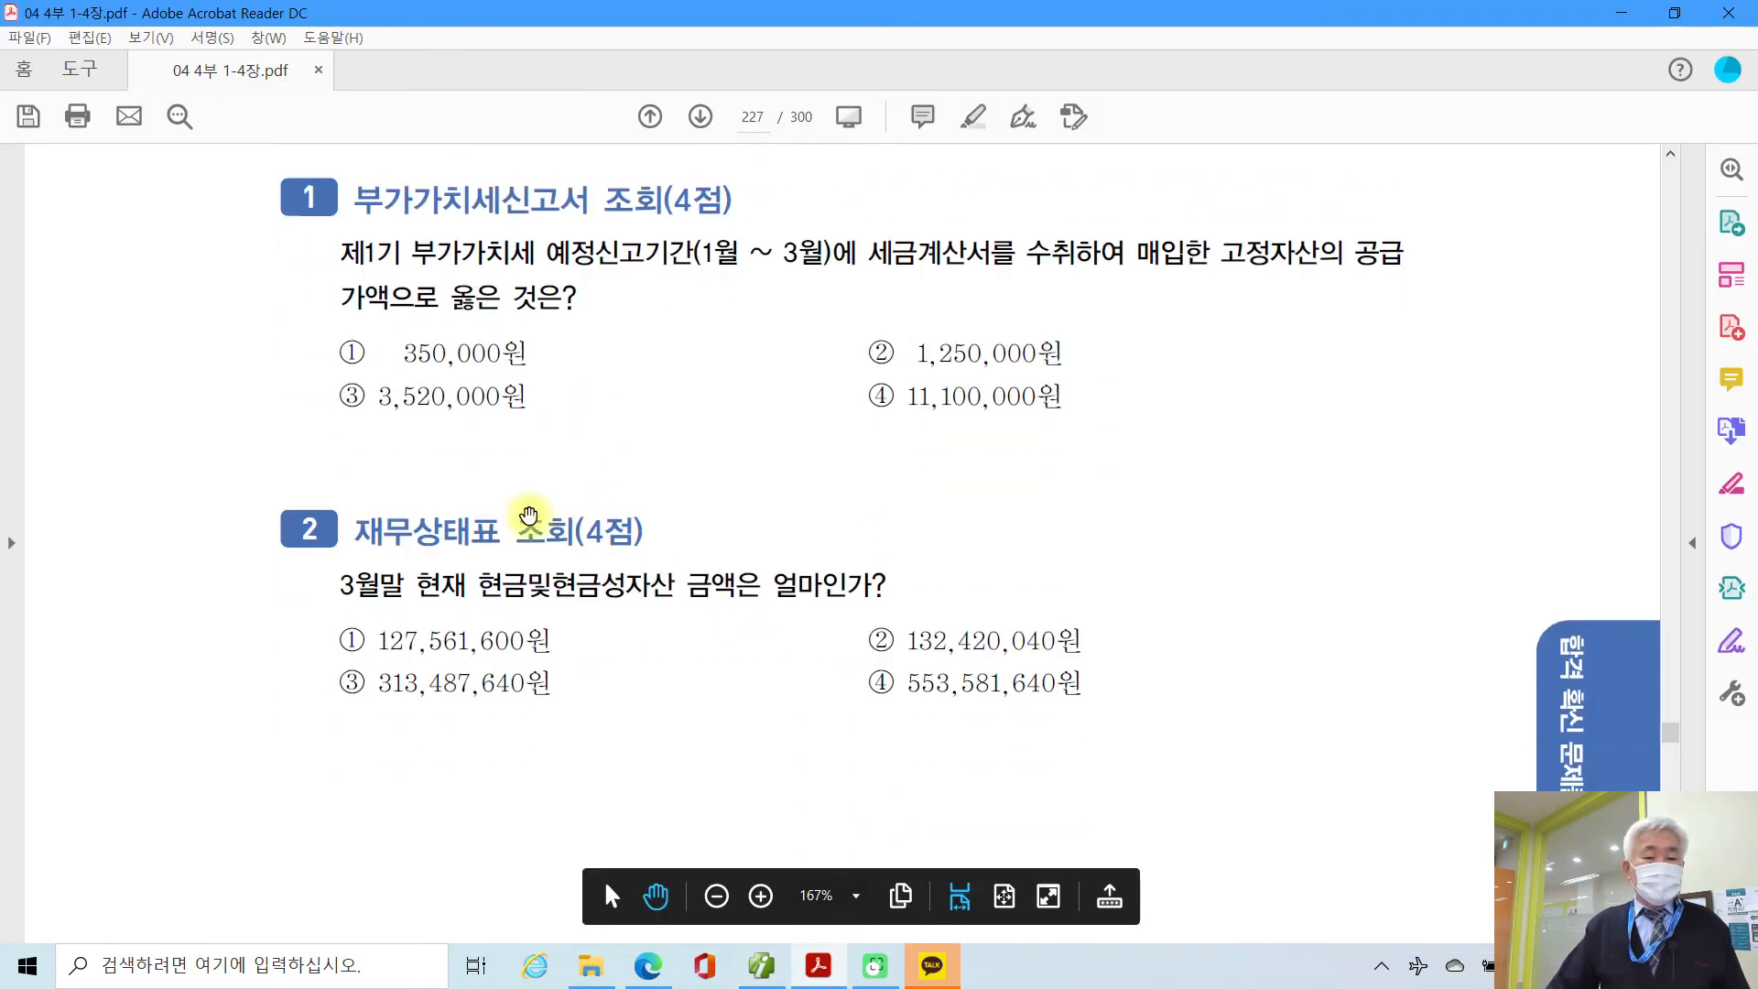
Step: Close the 부가가치세신고서, 결산자료입력 and 매입매출전표입력 screens
click(777, 967)
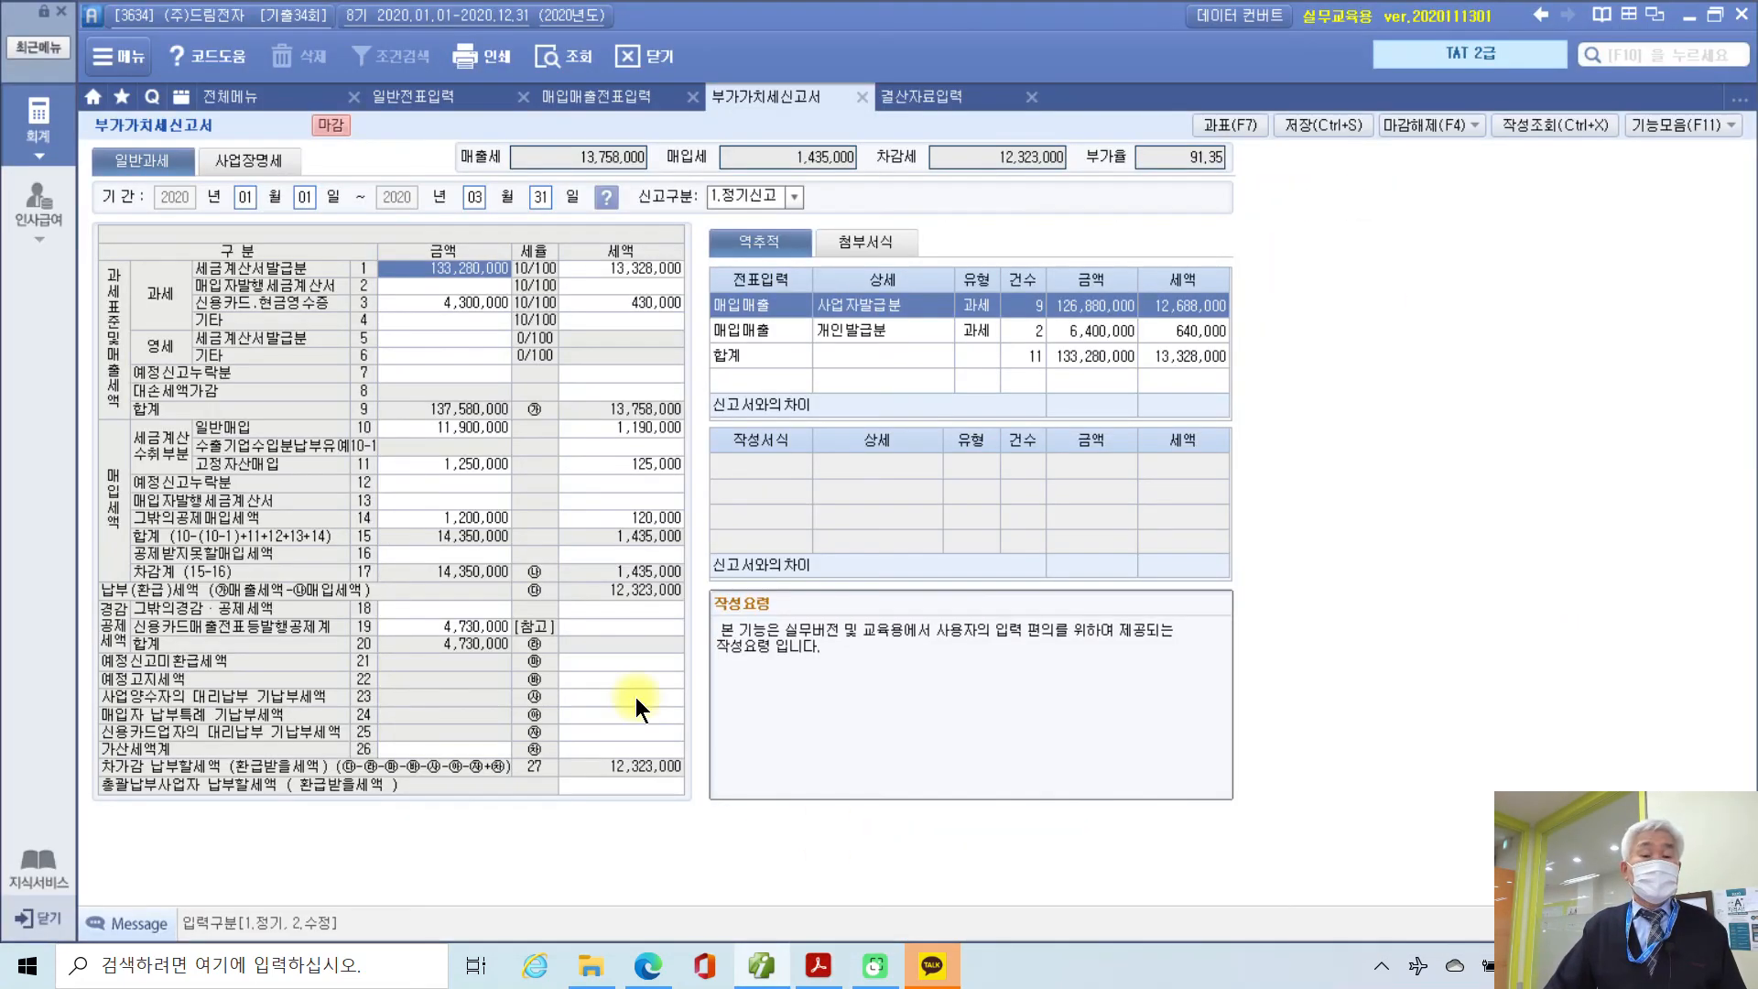
click(860, 98)
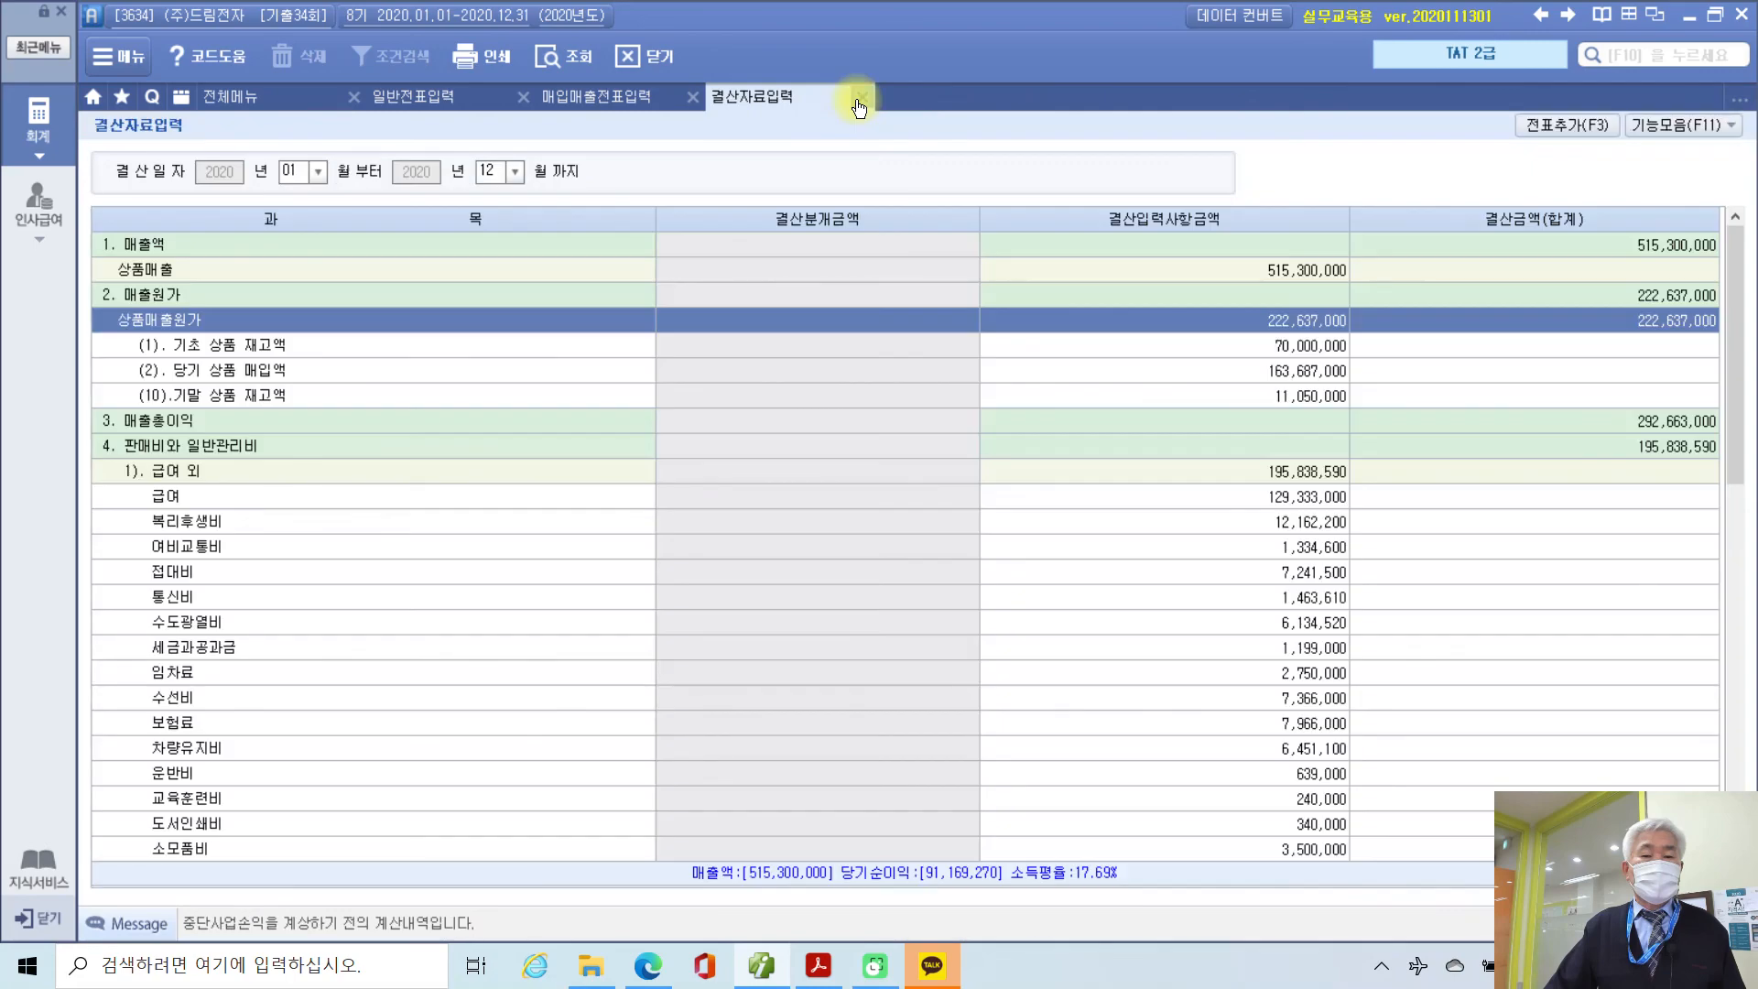
click(859, 98)
click(692, 97)
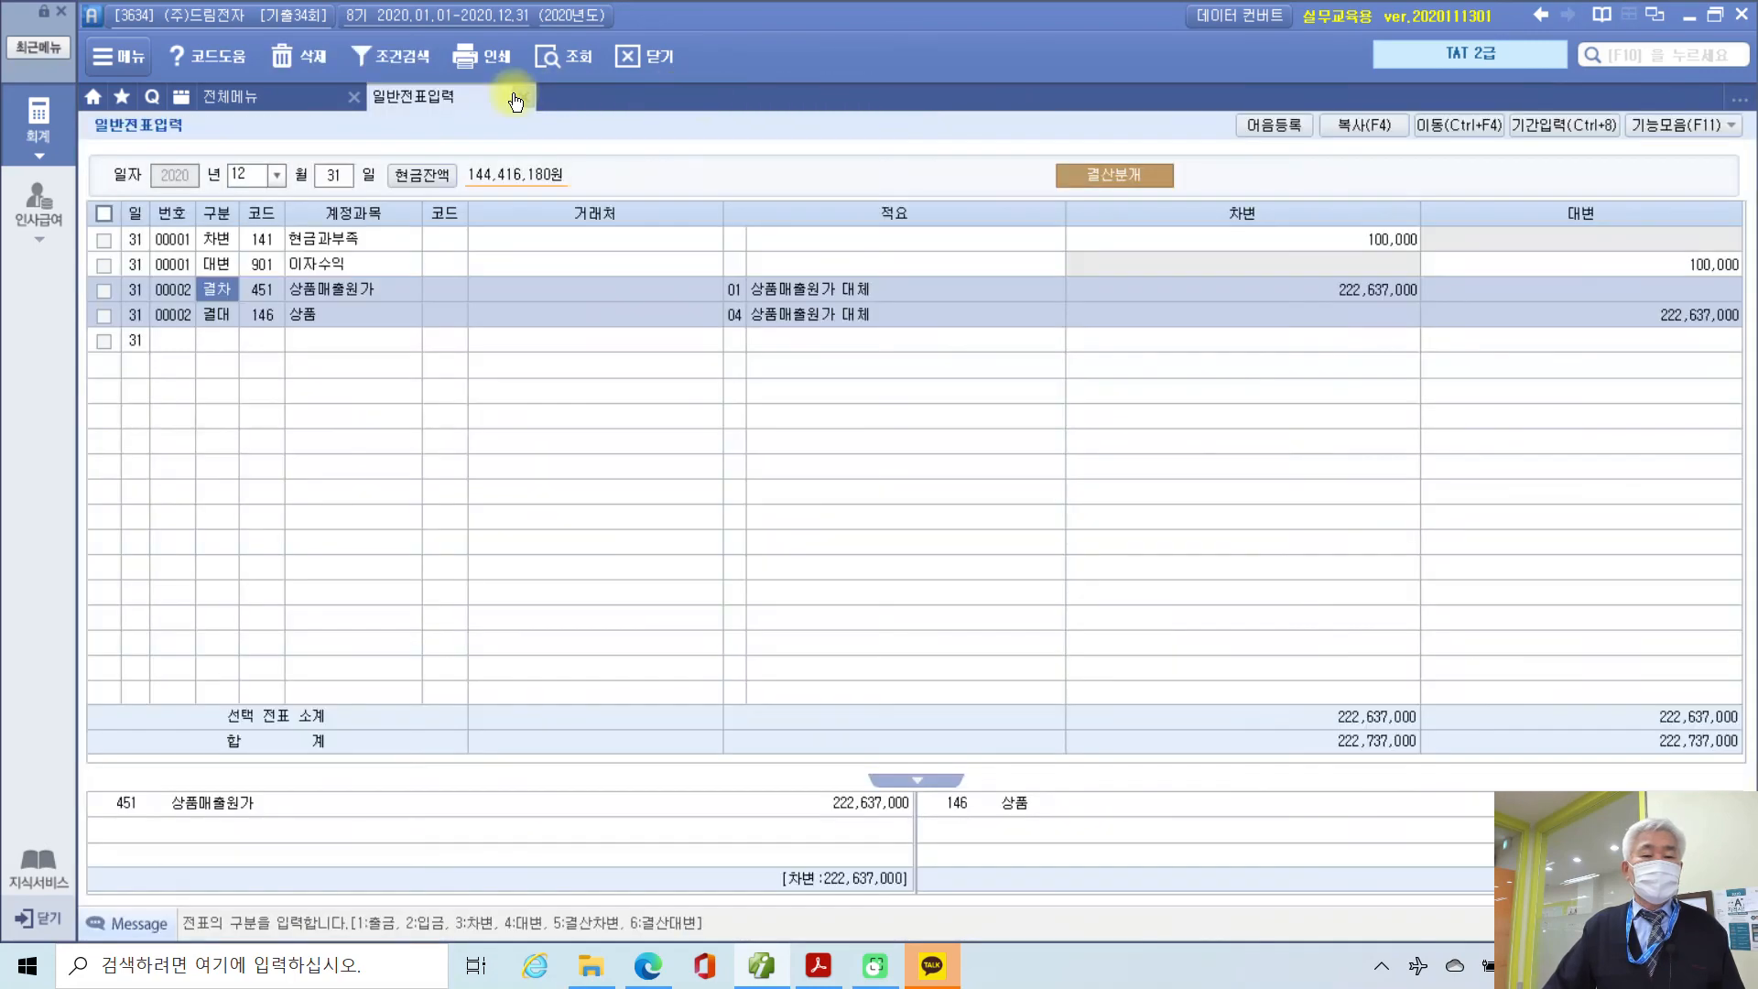
Step: Open 재무상태표 from the full menu with the period set to March
click(250, 96)
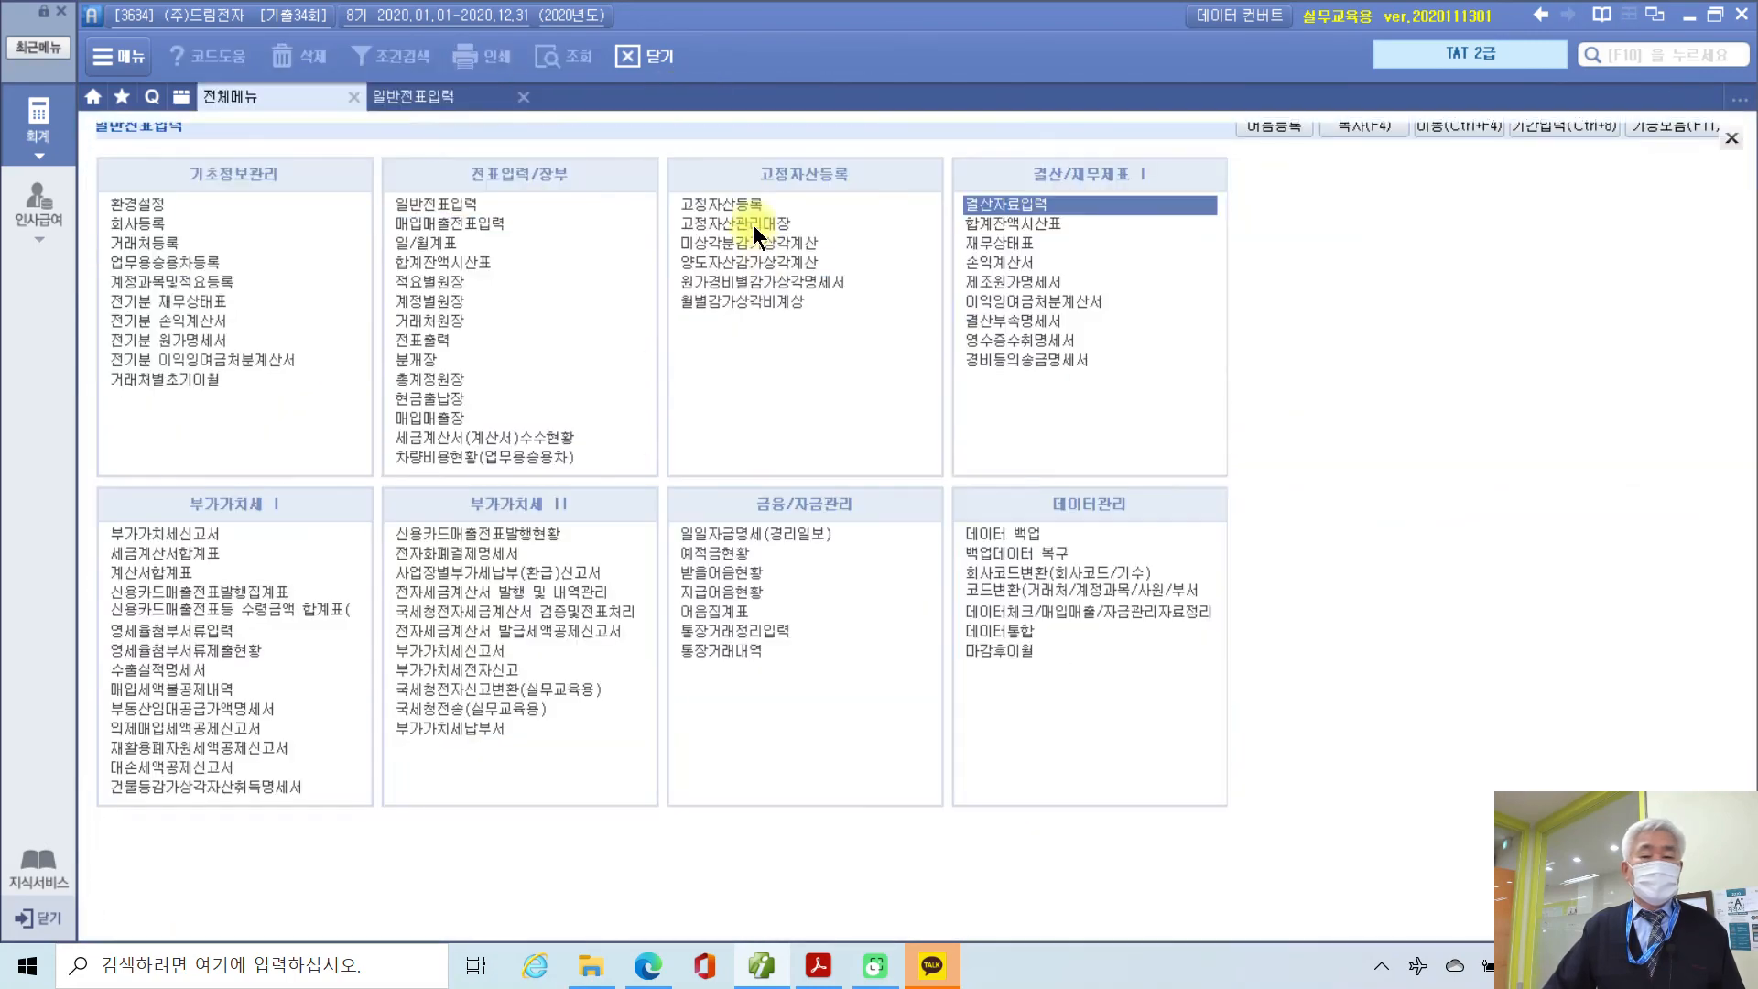
click(1007, 243)
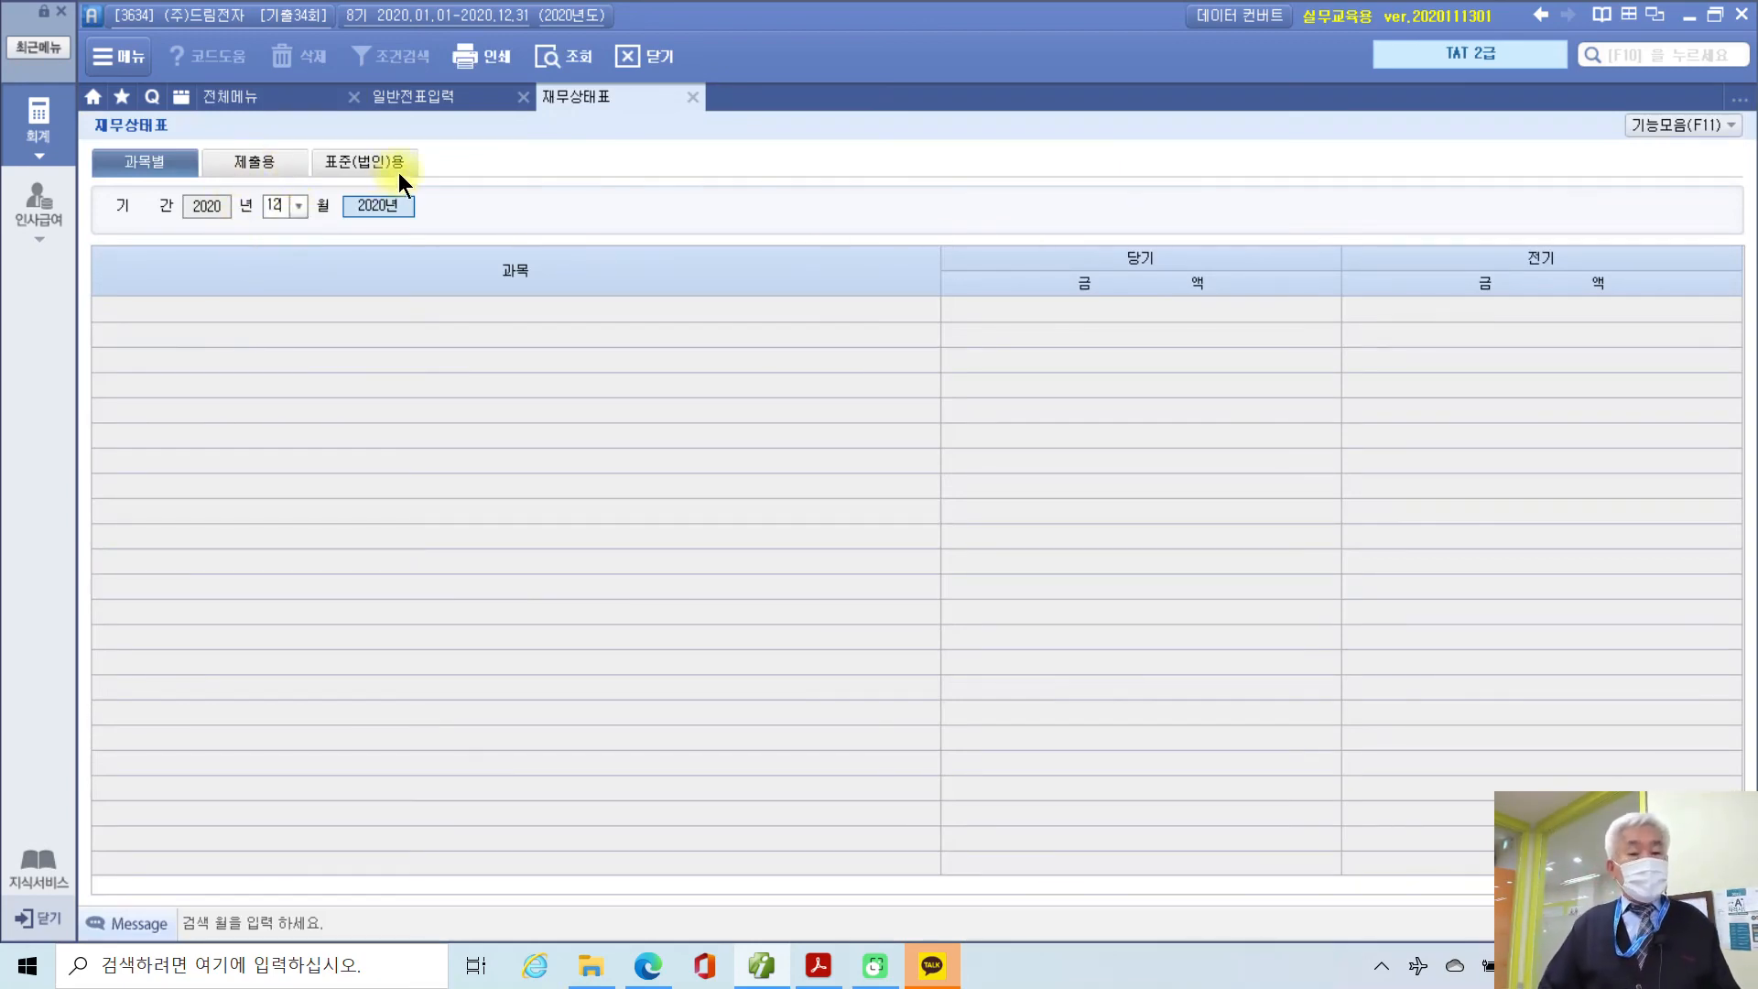
click(302, 203)
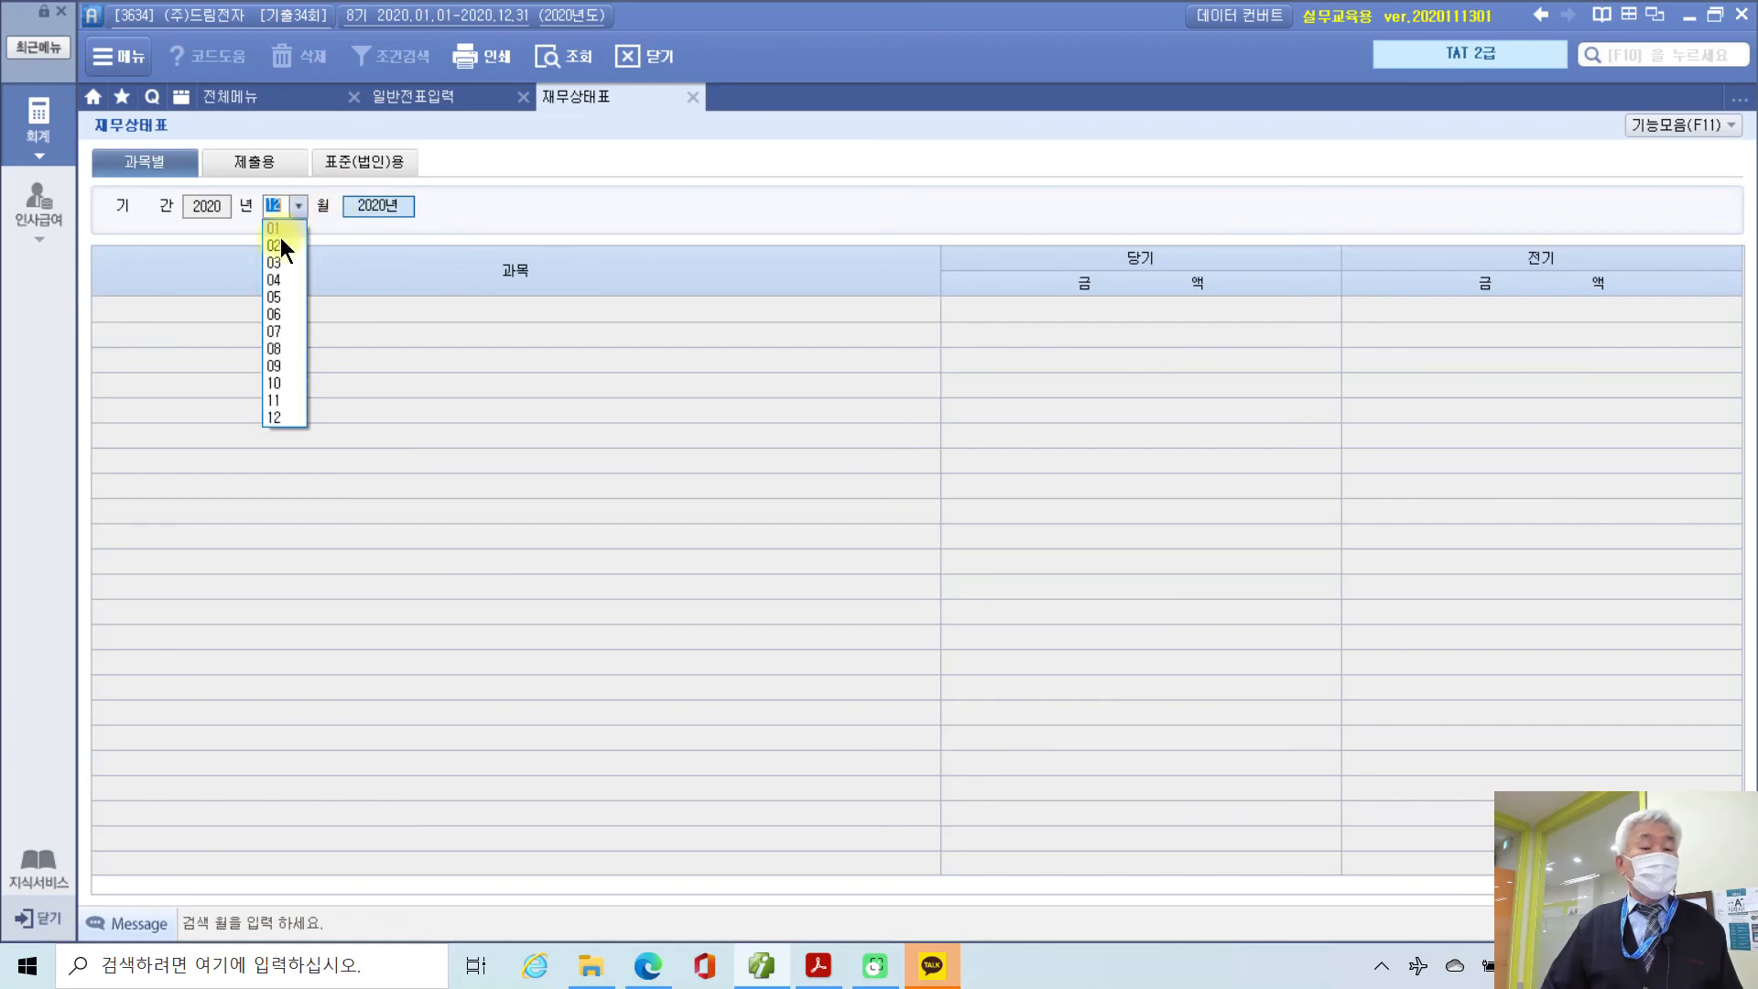
click(270, 260)
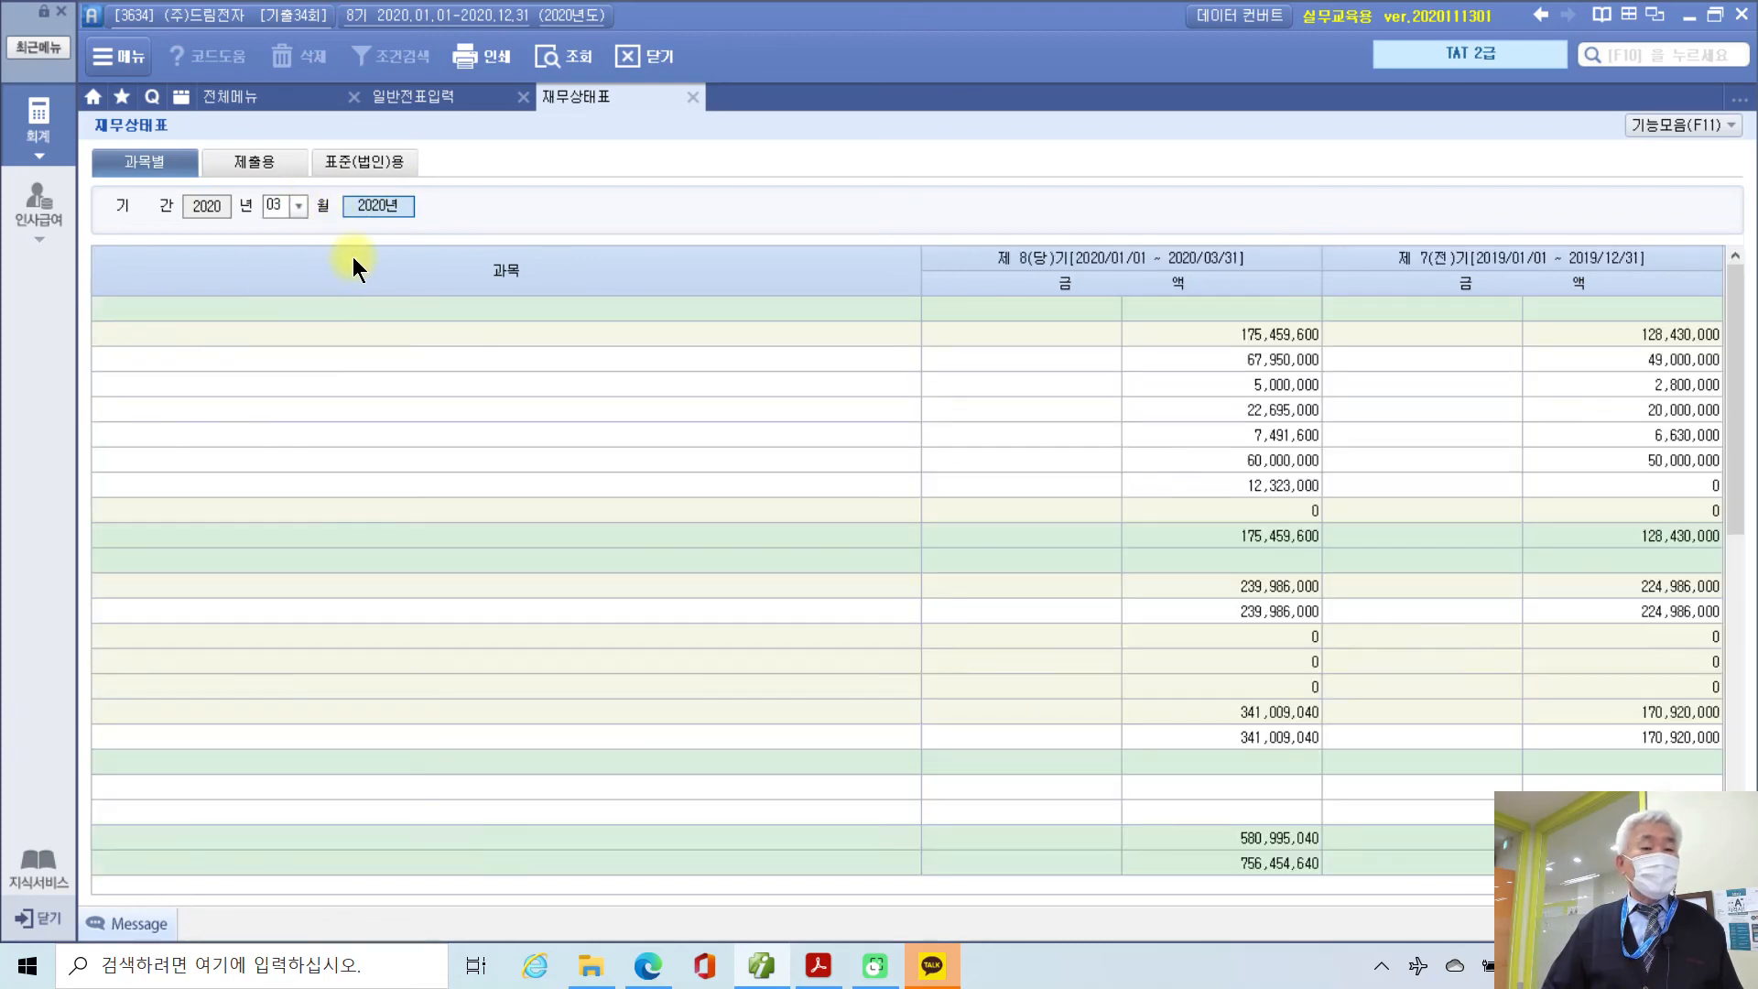
Step: Narrow the 과목 column and check the 현금, 당좌예금 and 보통예금 balances
drag(920, 243, 420, 255)
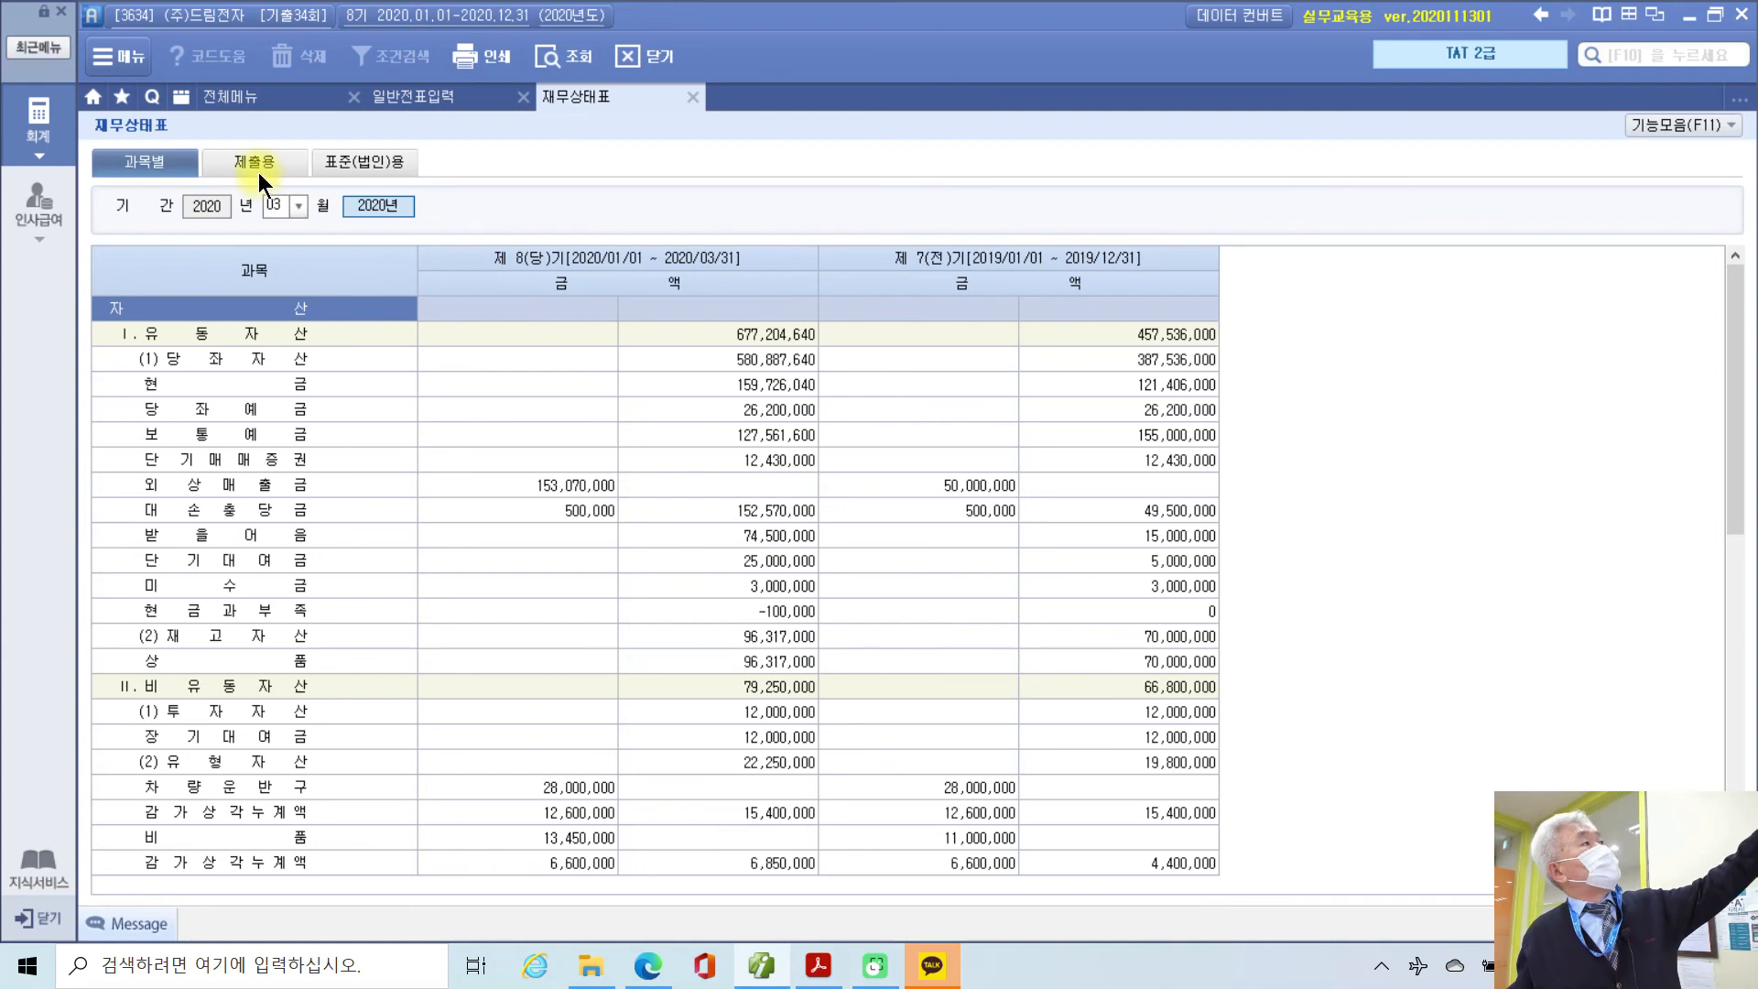
click(224, 384)
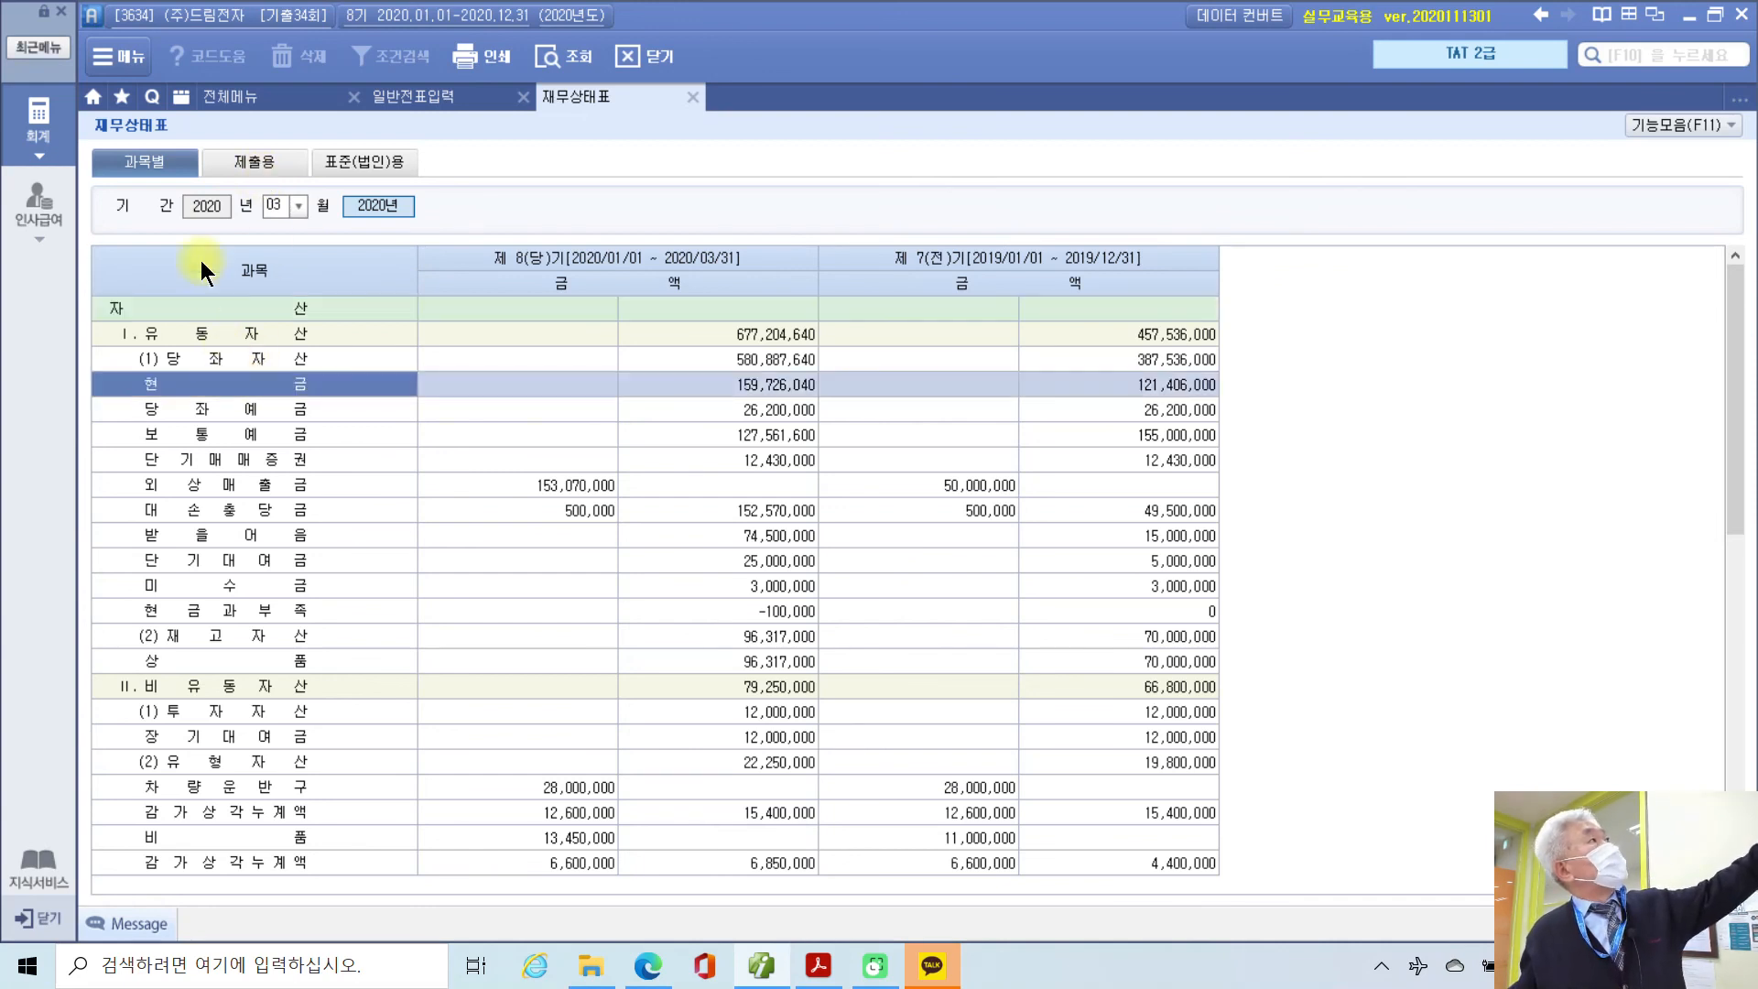
click(202, 408)
click(203, 435)
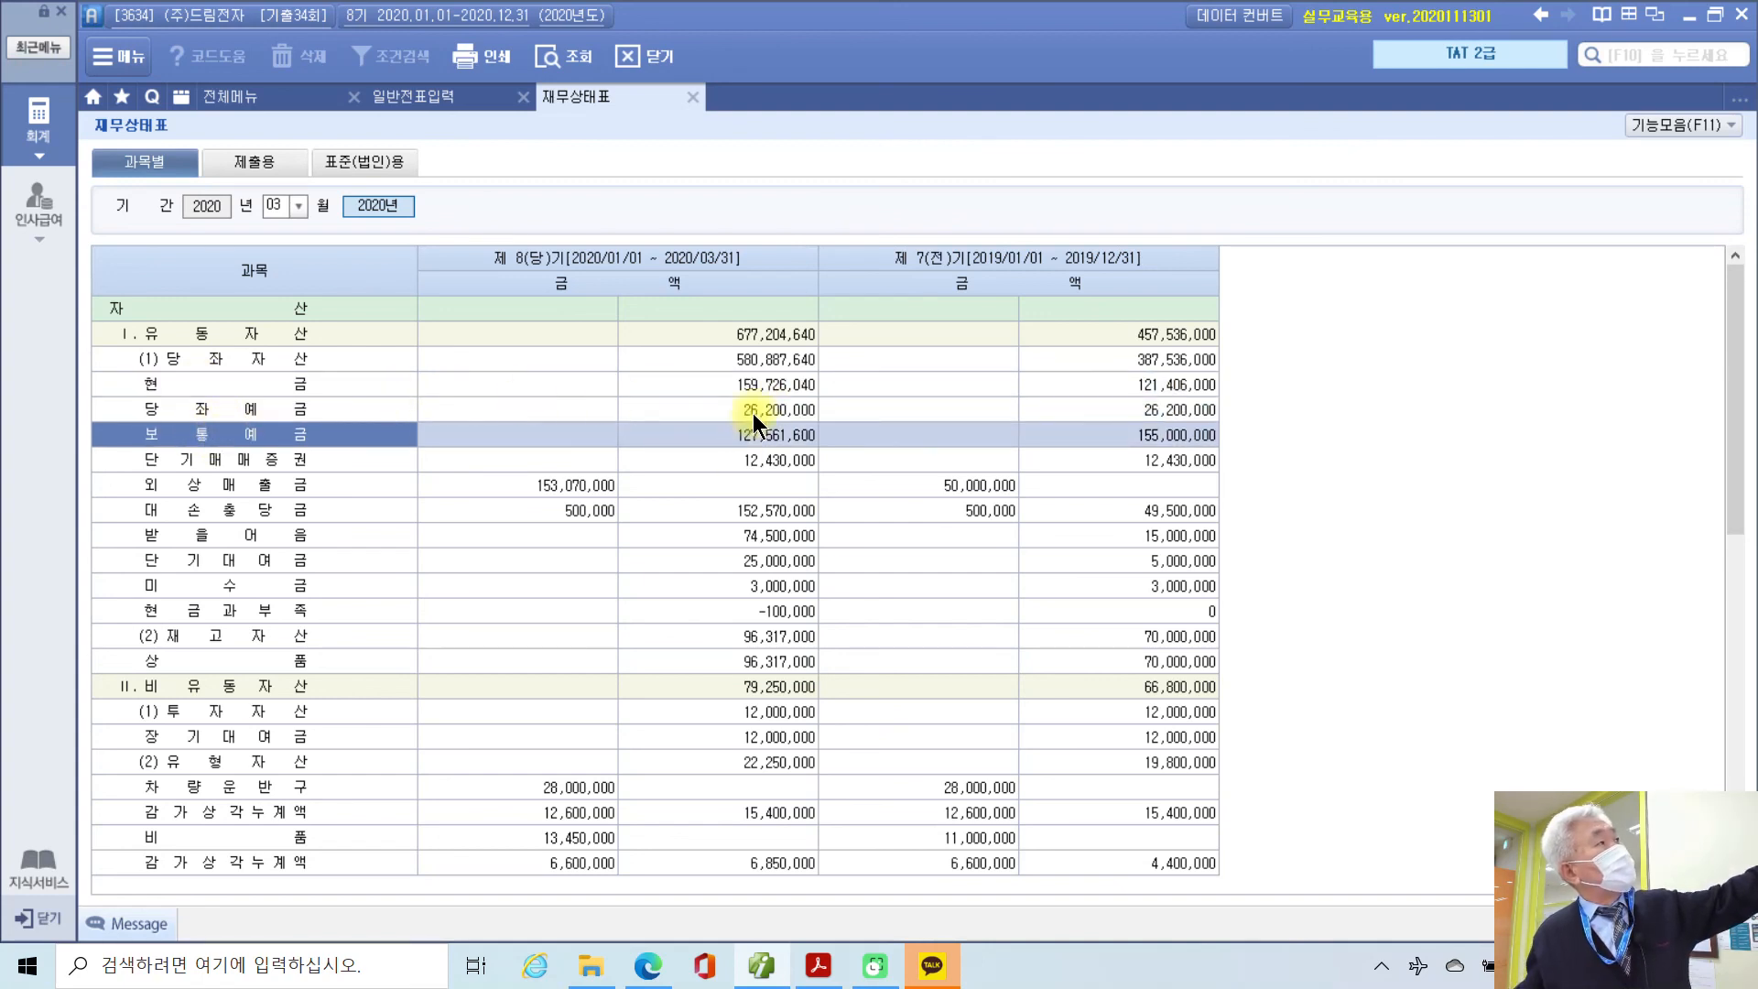
Step: In 제출용 format, read 현금및현금성자산 313,487,640, 매출채권 227,570,000 and 매입채무
click(251, 163)
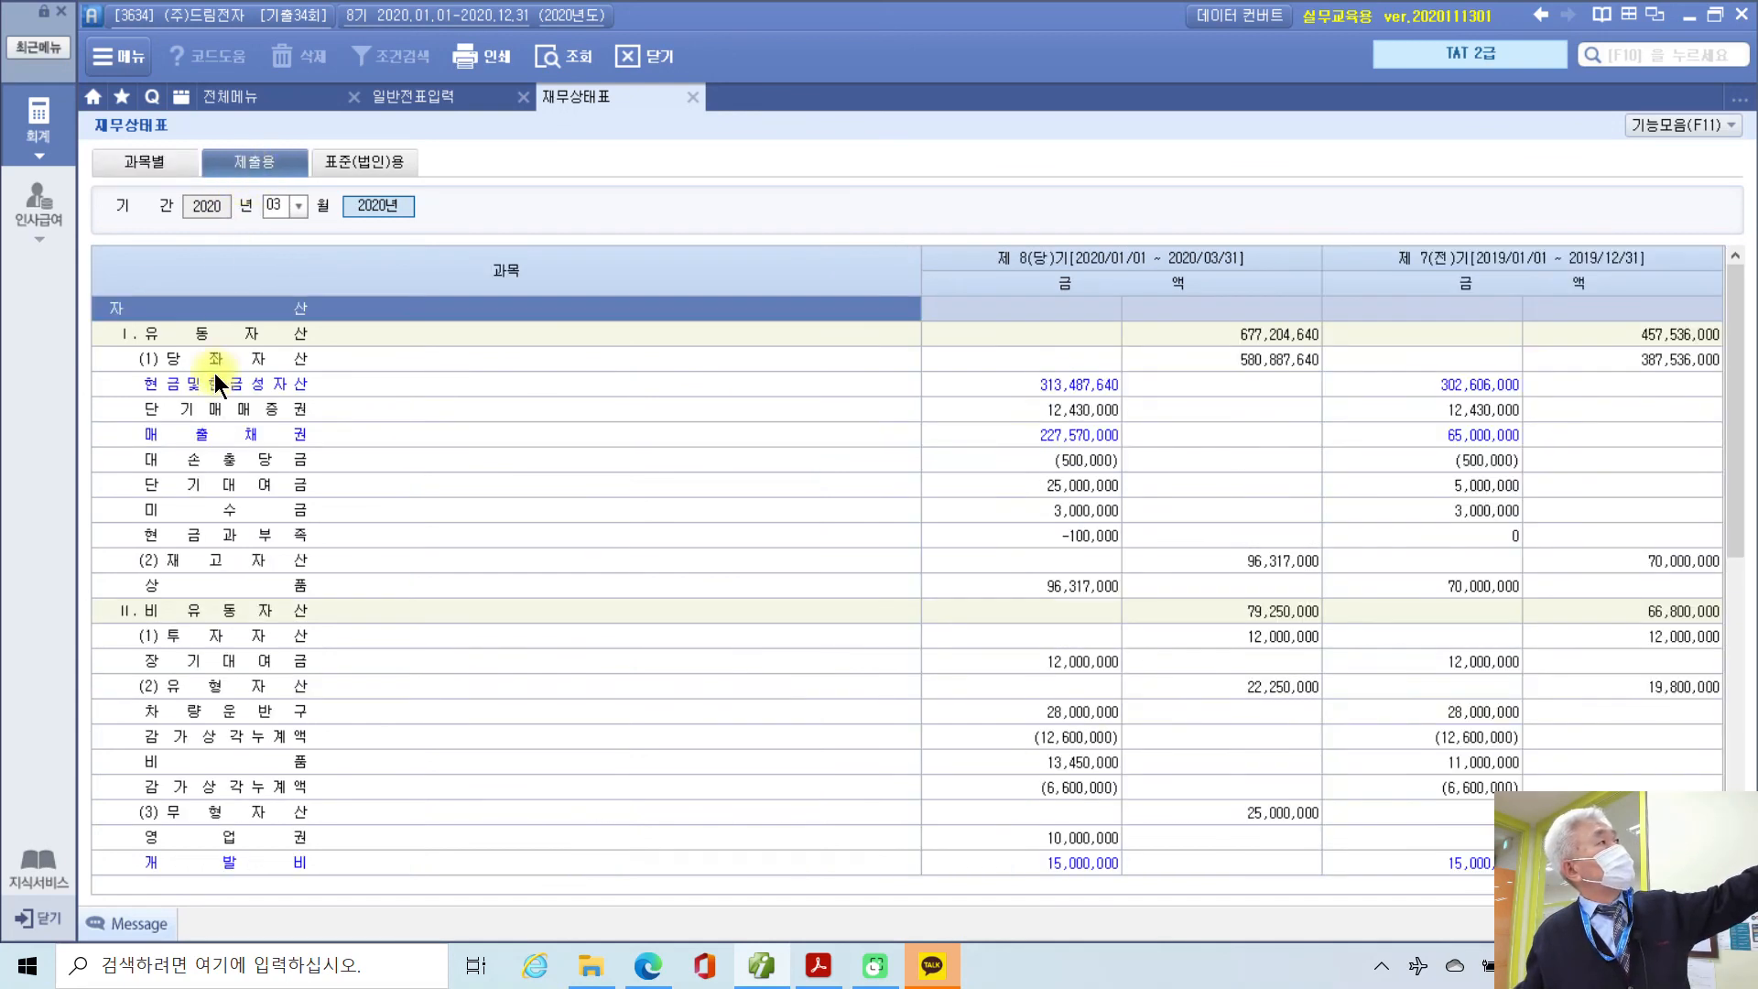
click(296, 385)
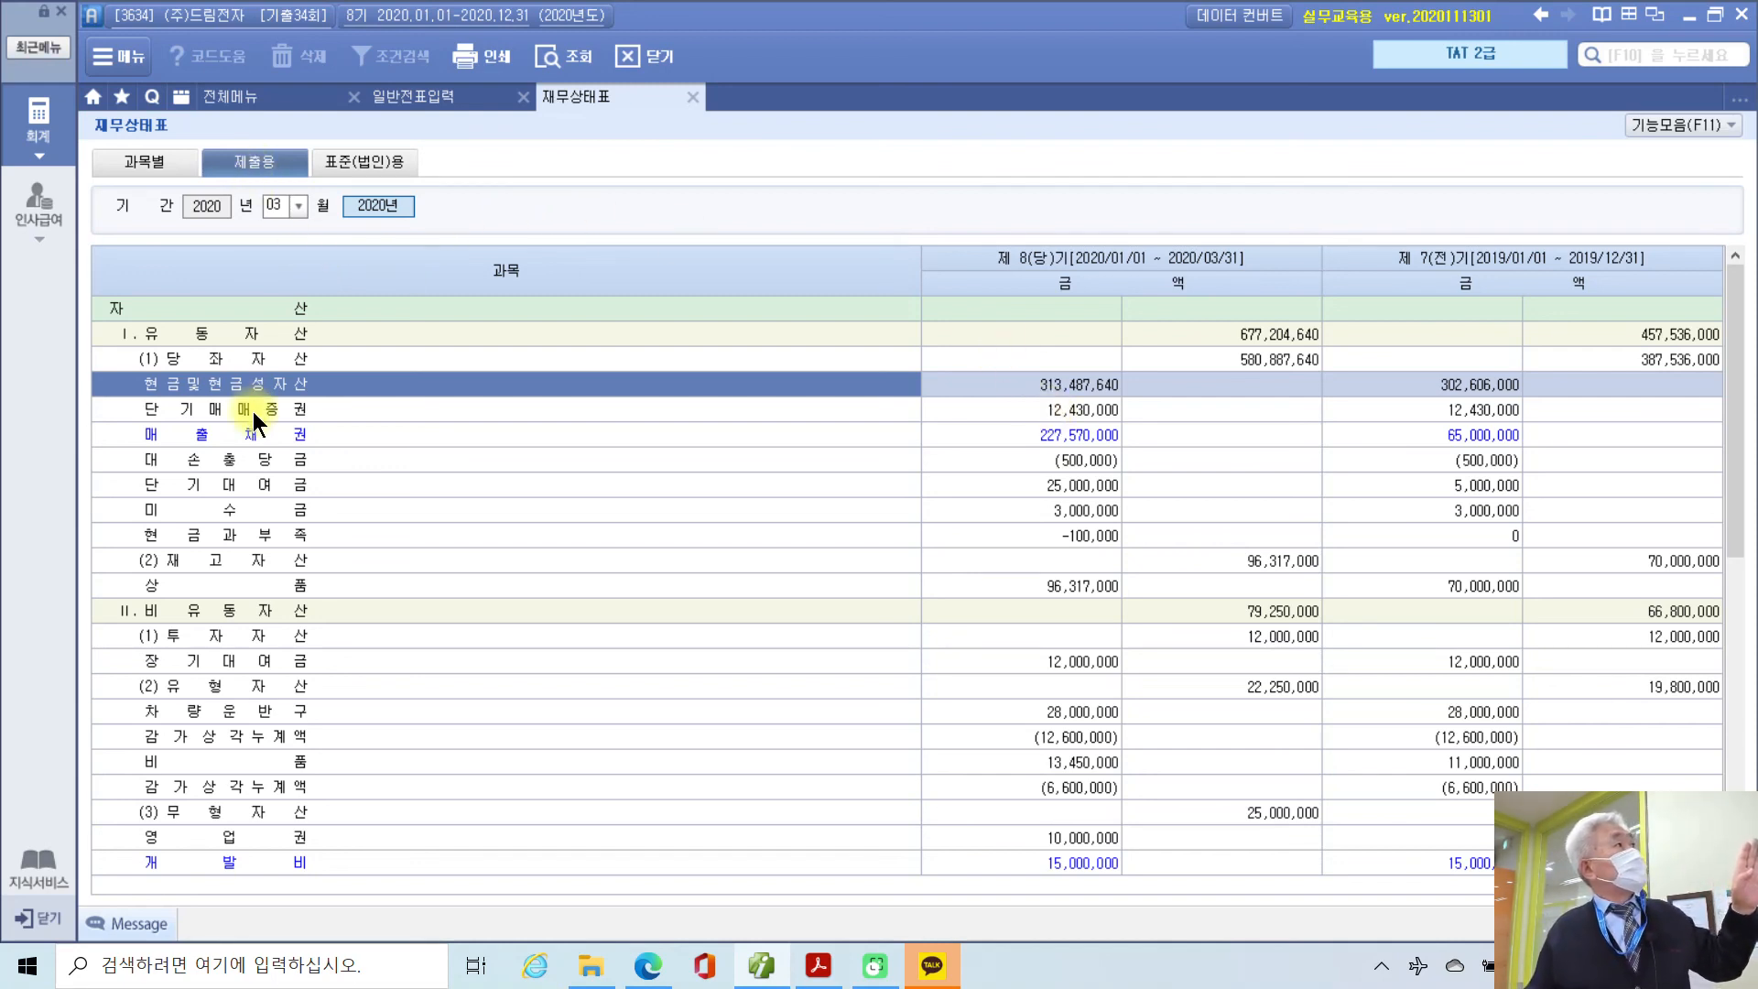
click(233, 443)
scroll(222, 628, down, 8)
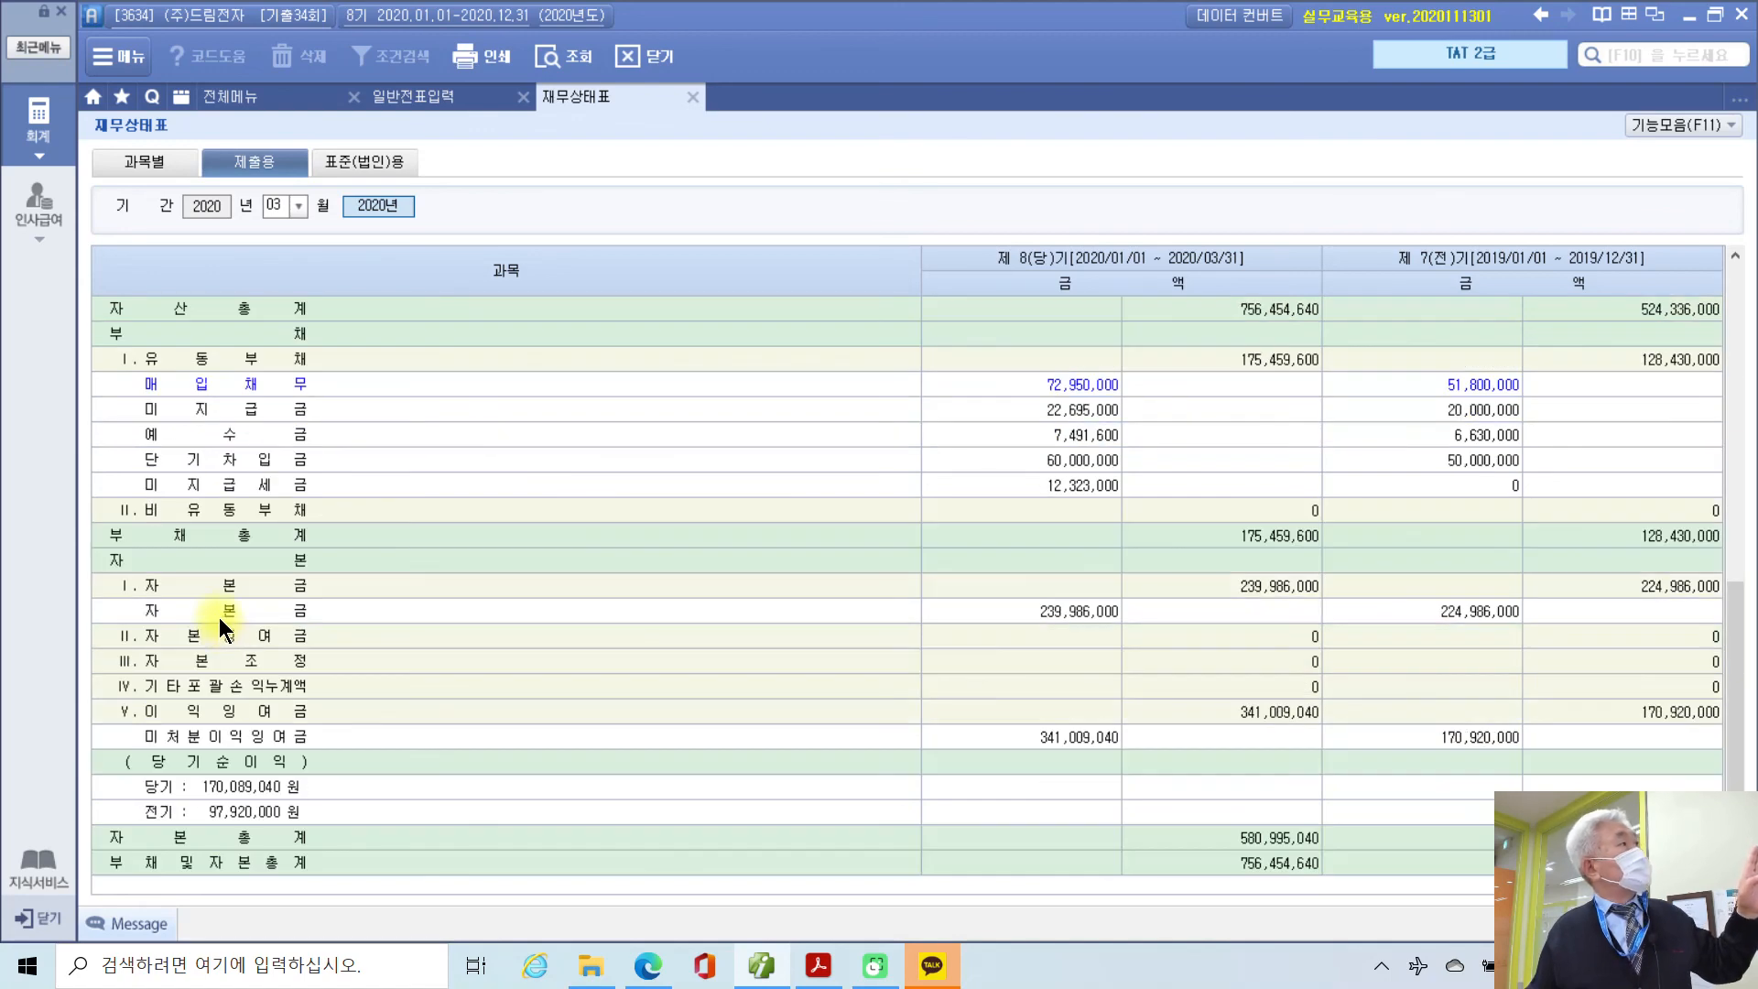
click(218, 388)
scroll(194, 723, up, 8)
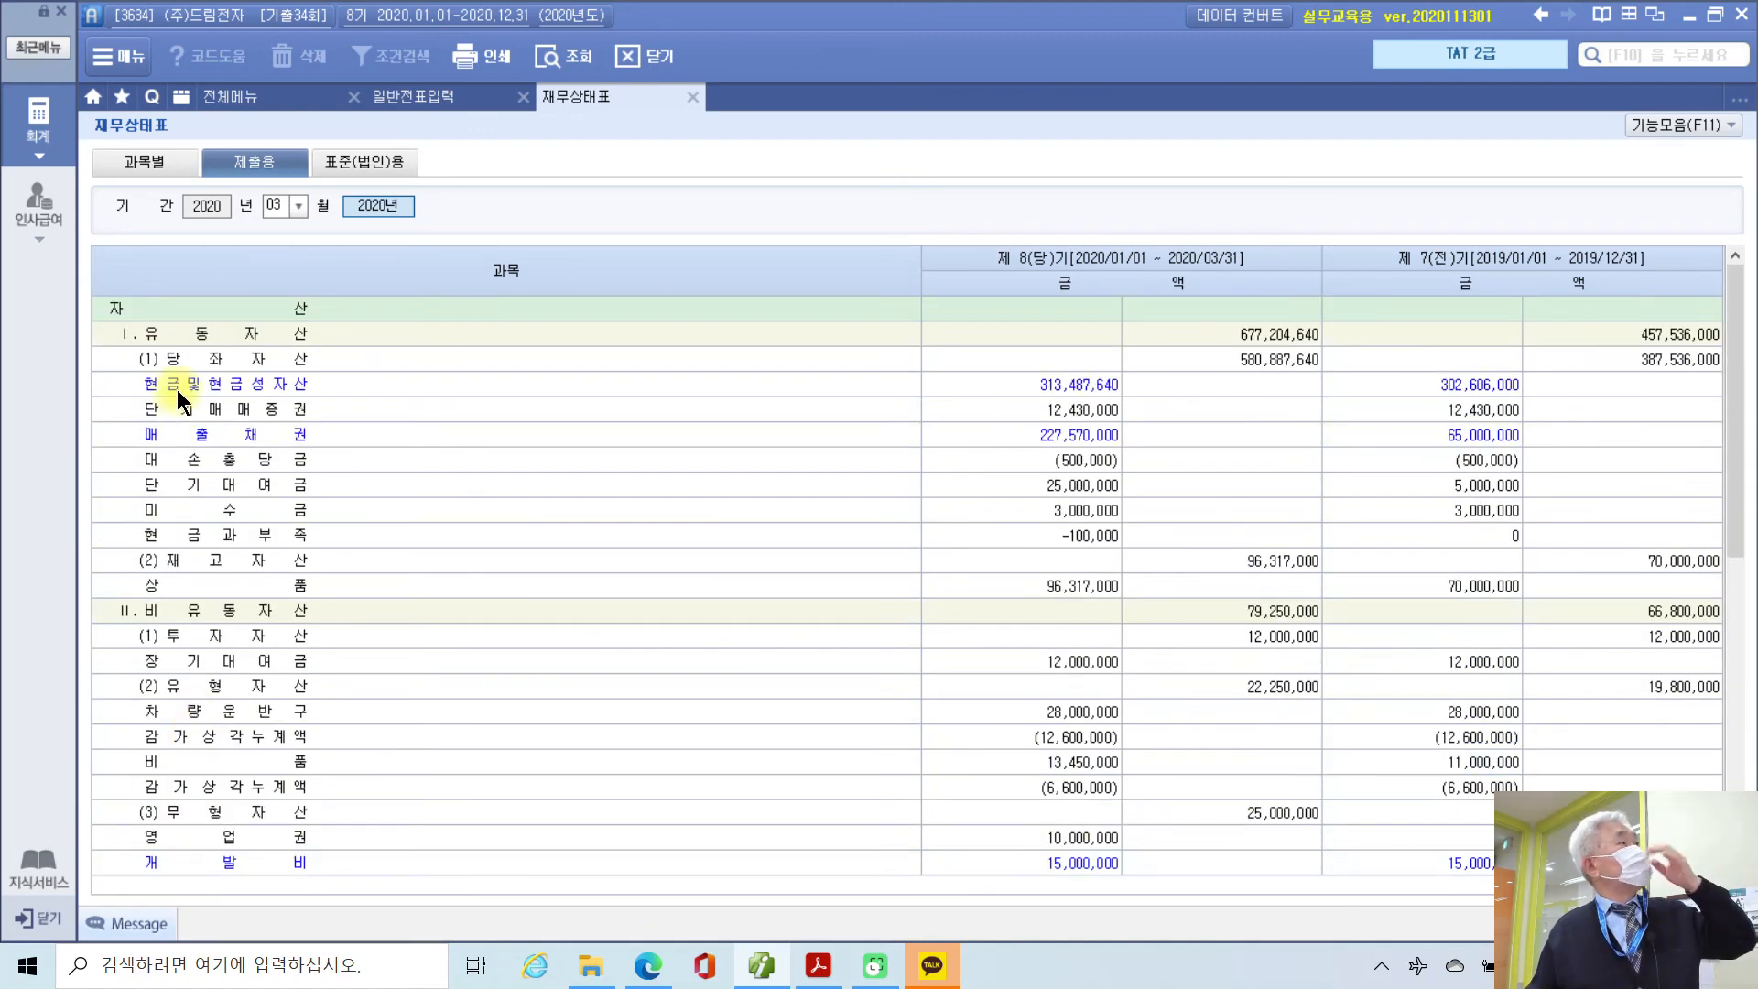
click(178, 388)
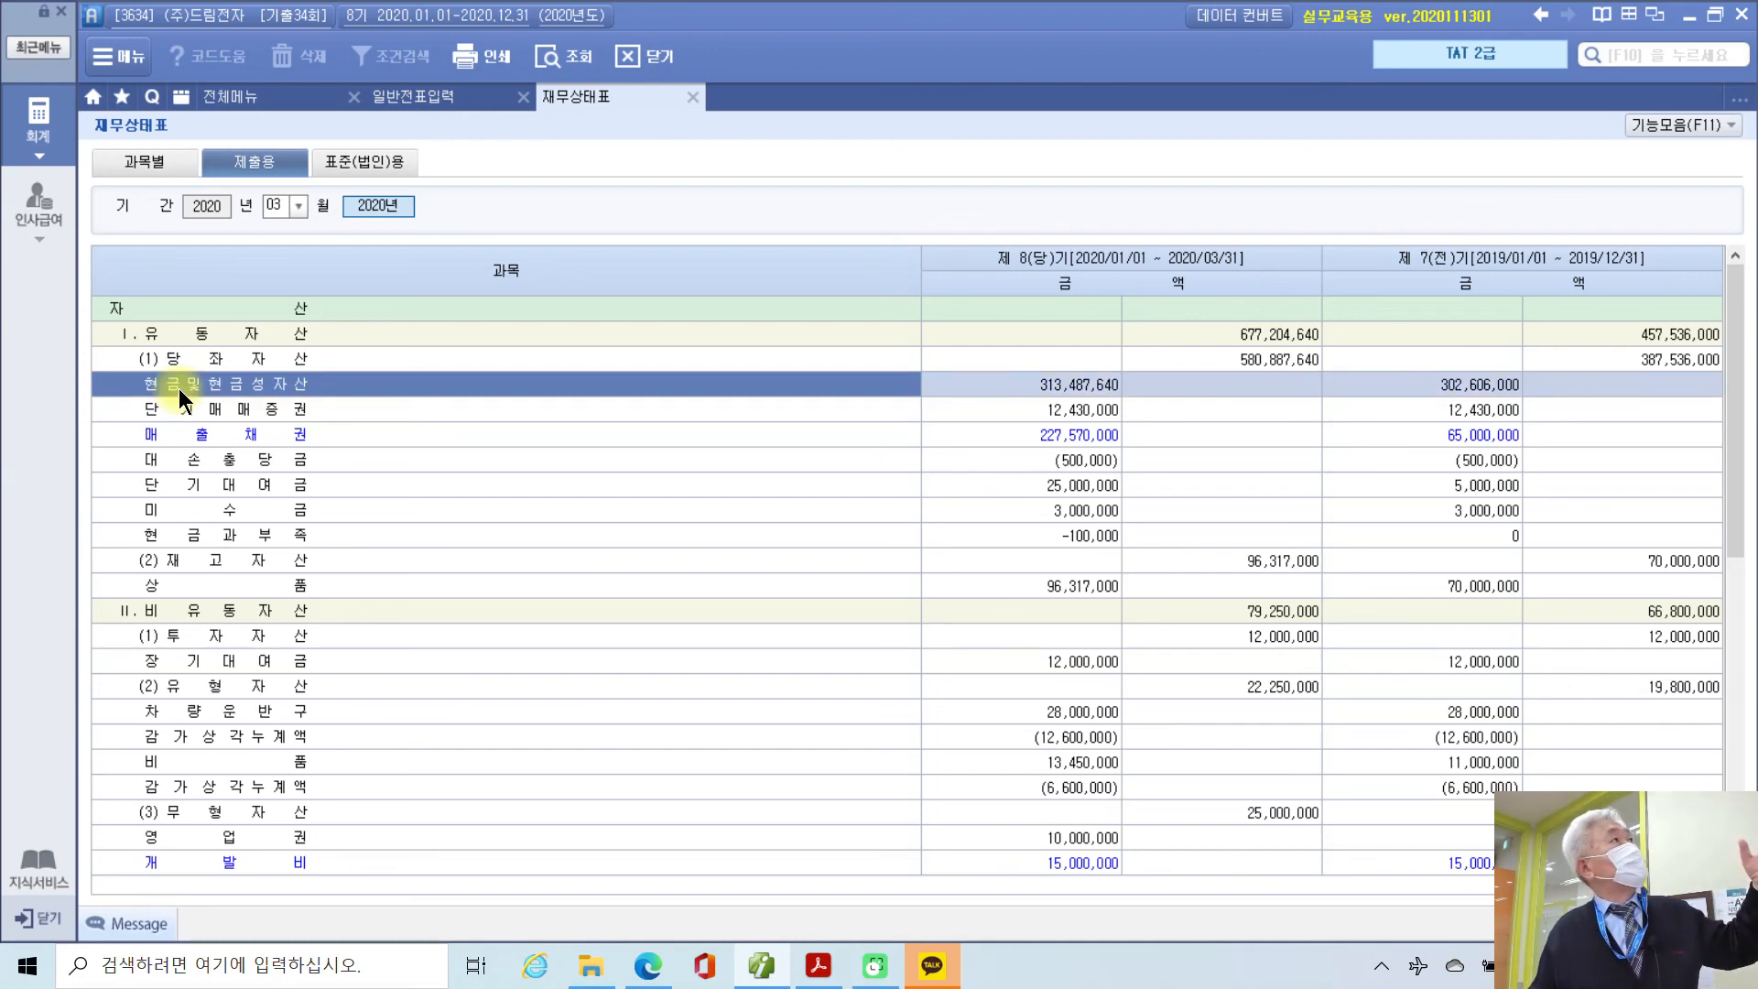
Step: Compare 과목별 and 제출용 layouts, rechecking 대손충당금, 매출채권 and 현금과부족 lines
click(141, 163)
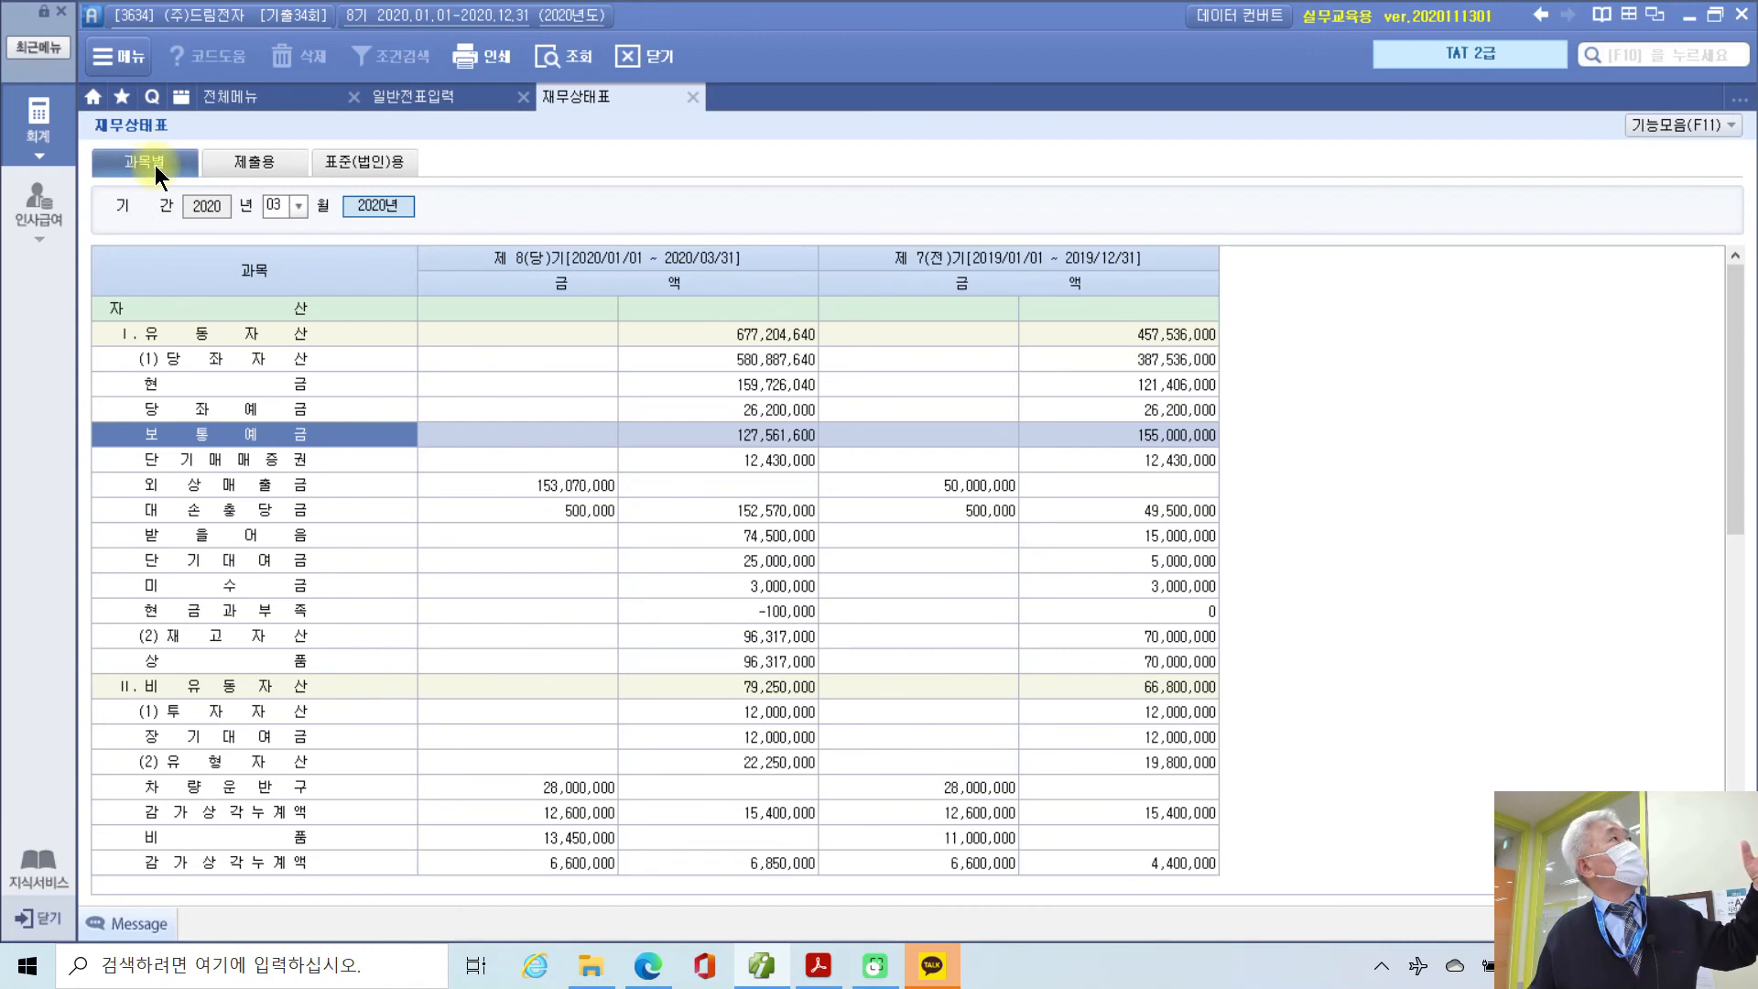
click(233, 163)
click(244, 450)
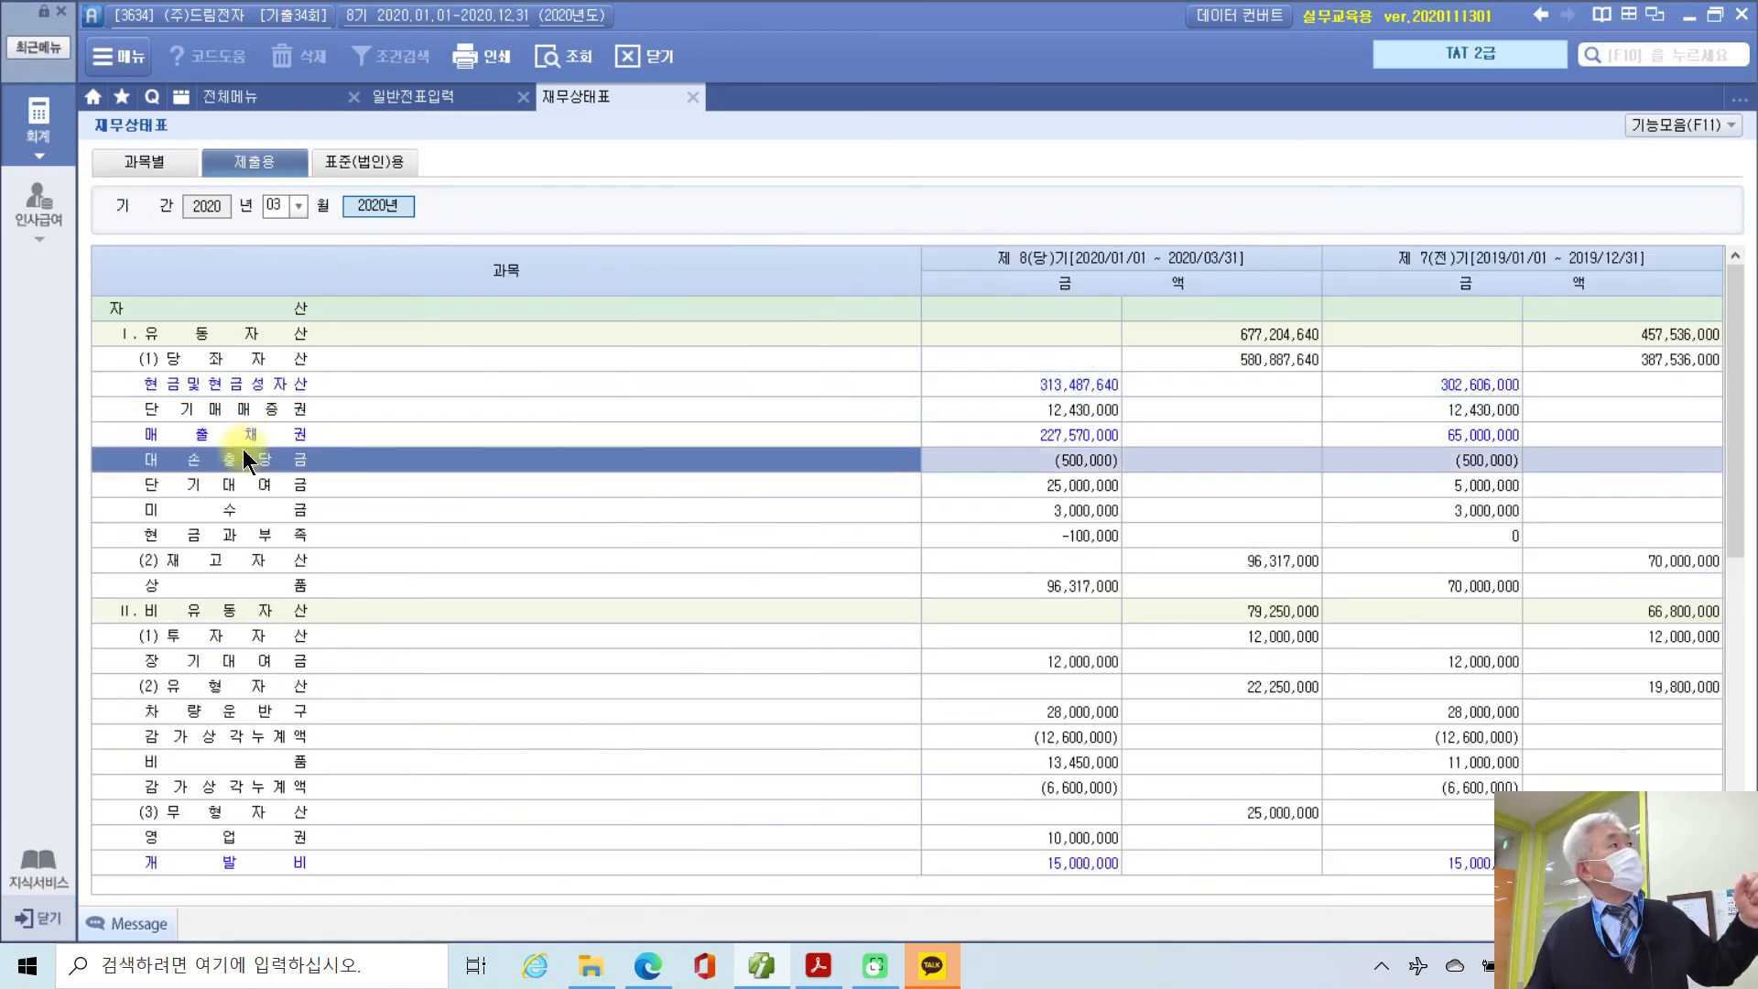
click(252, 392)
click(256, 437)
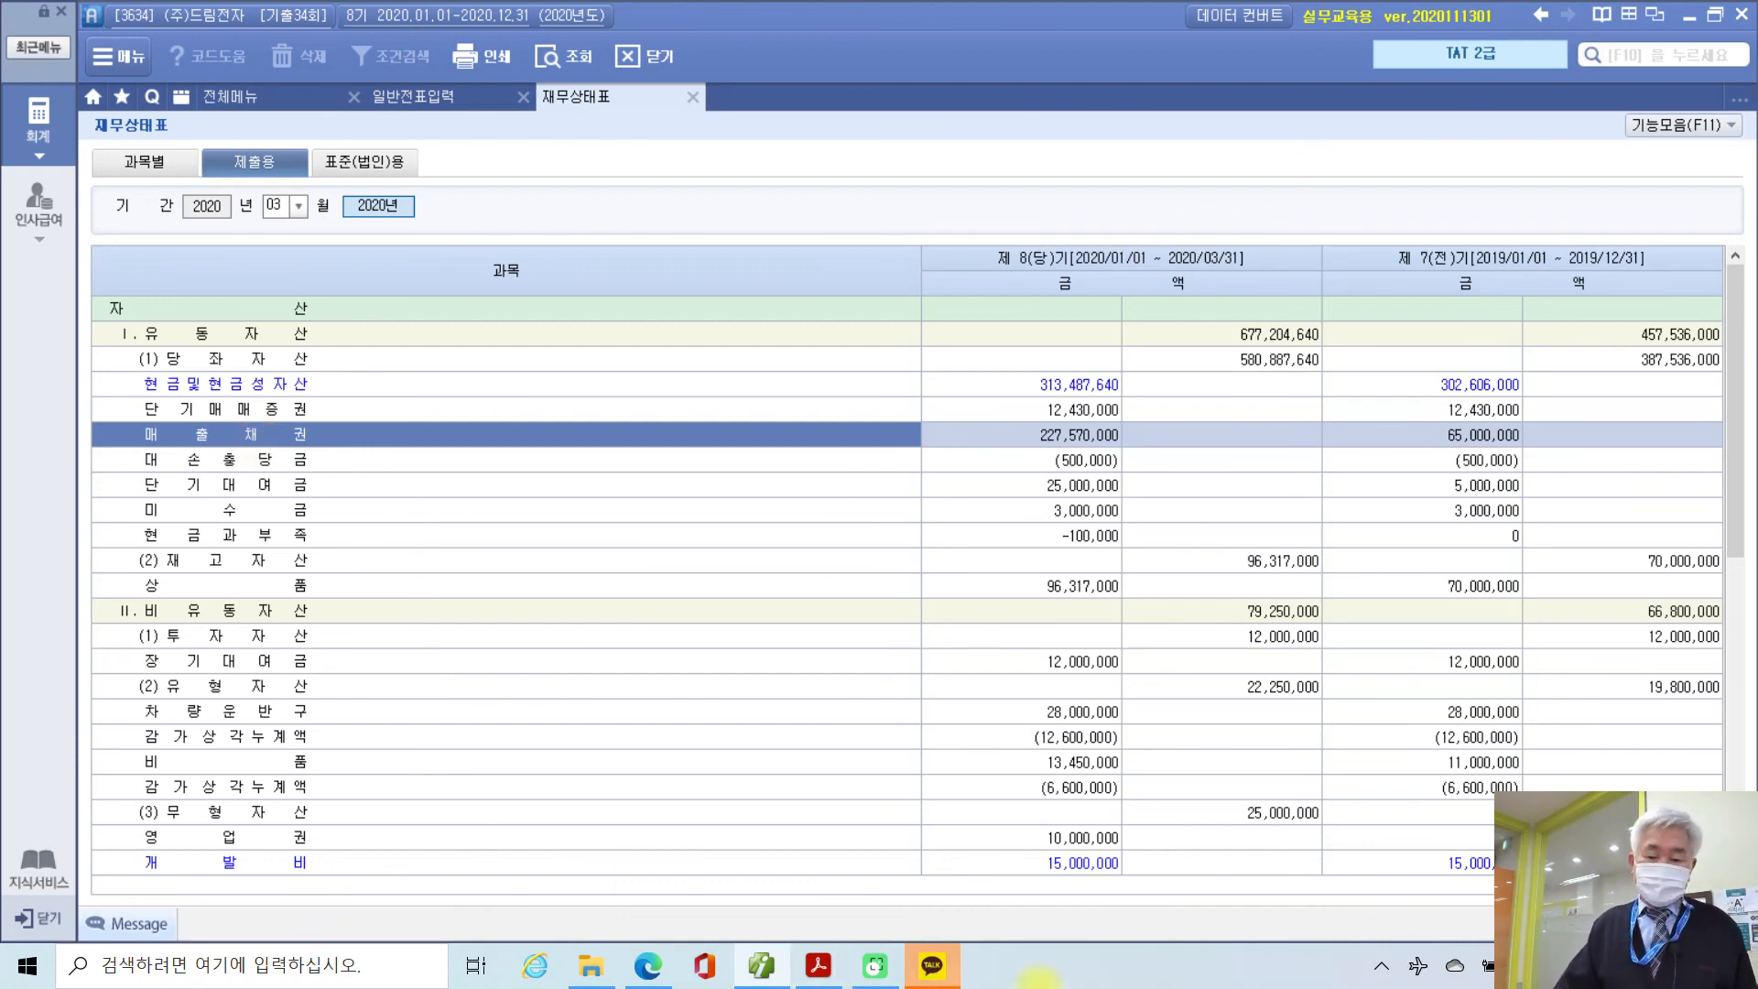
mouse_move(952, 981)
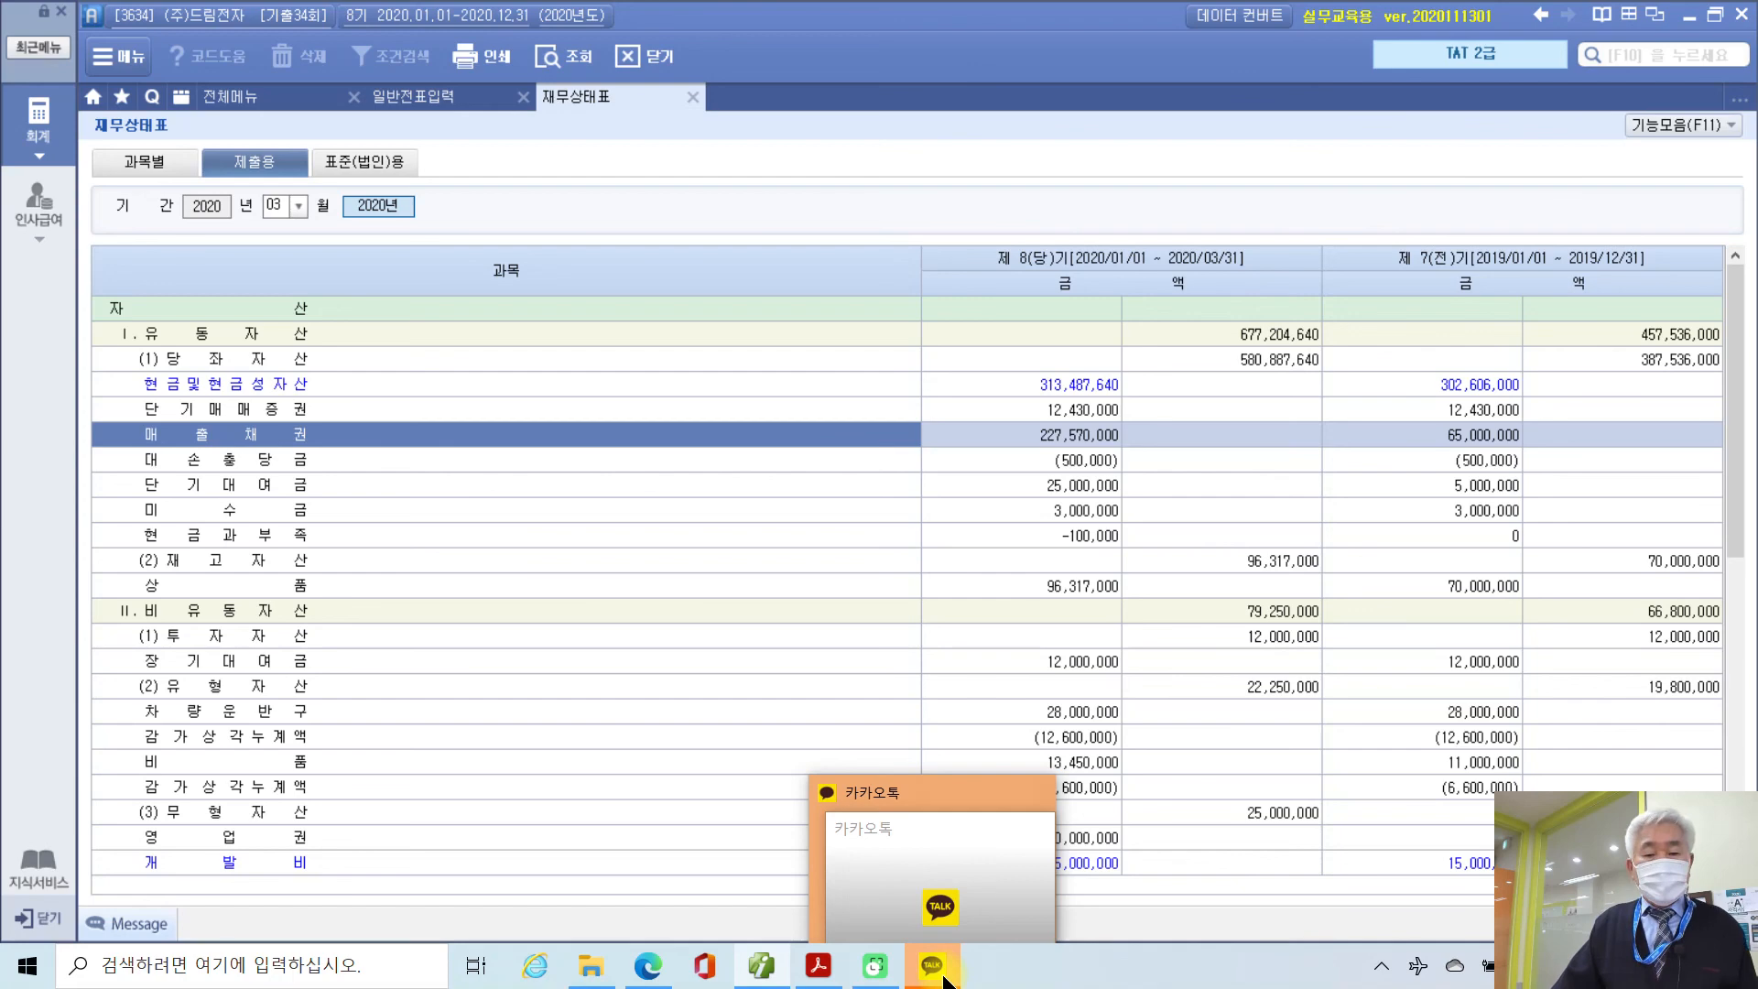
click(620, 535)
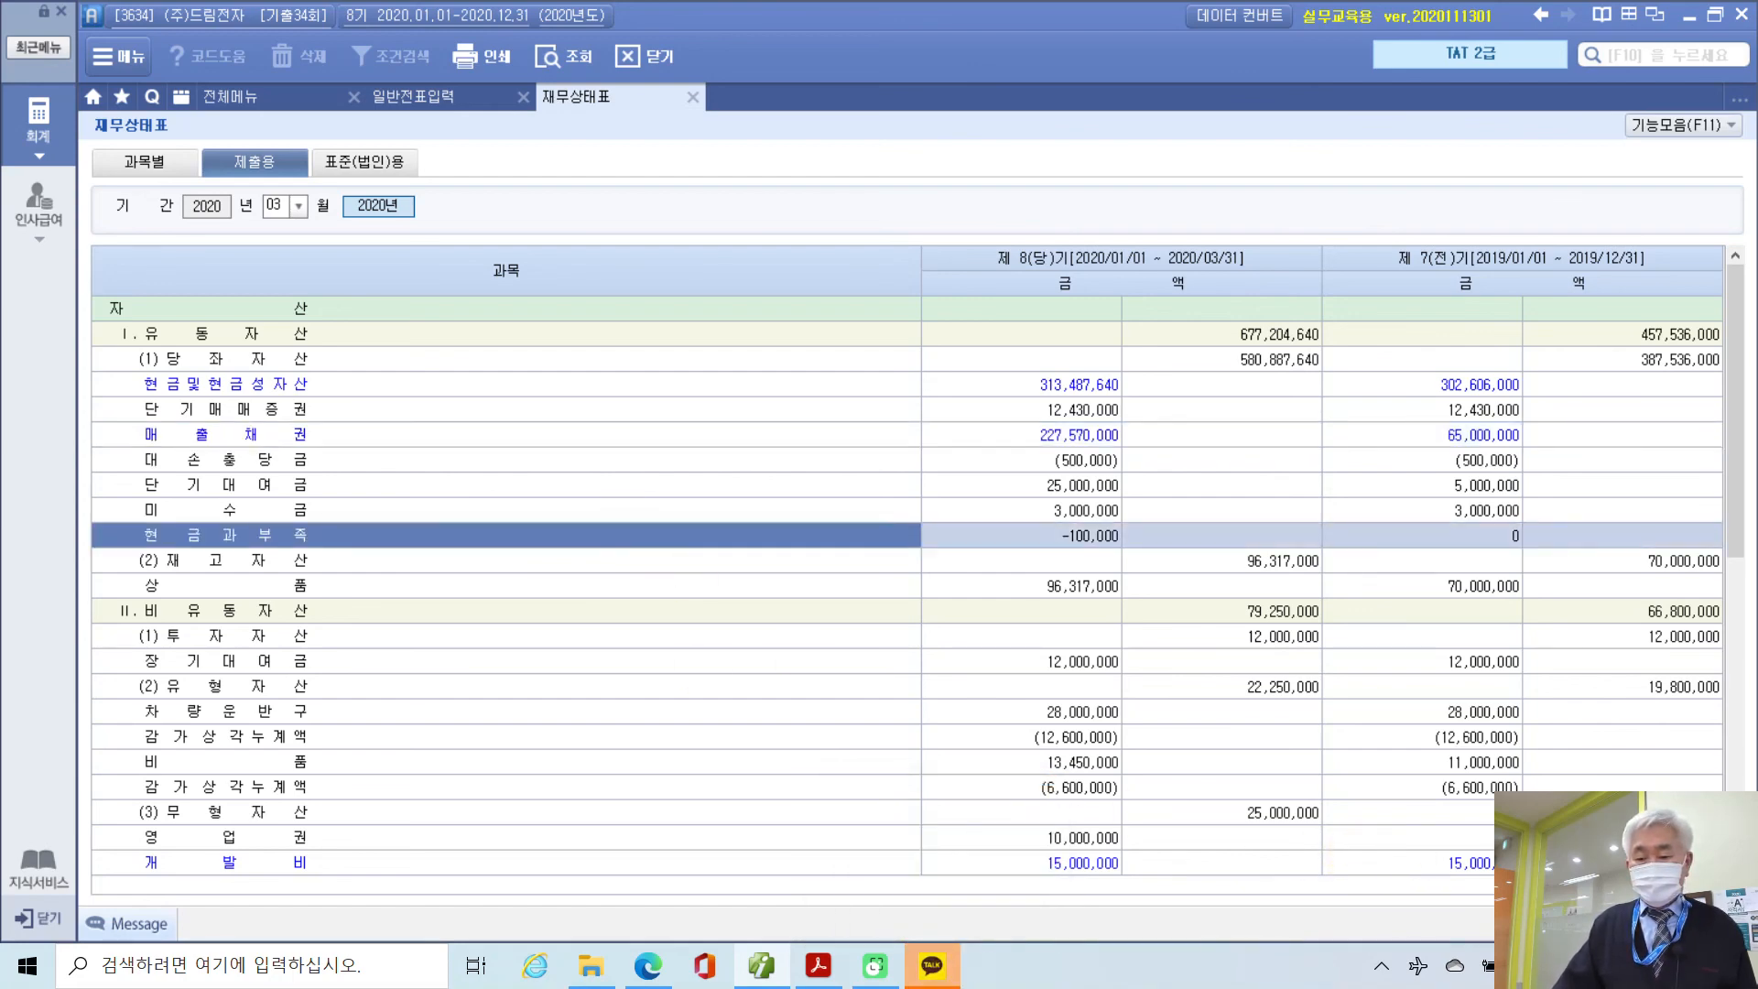